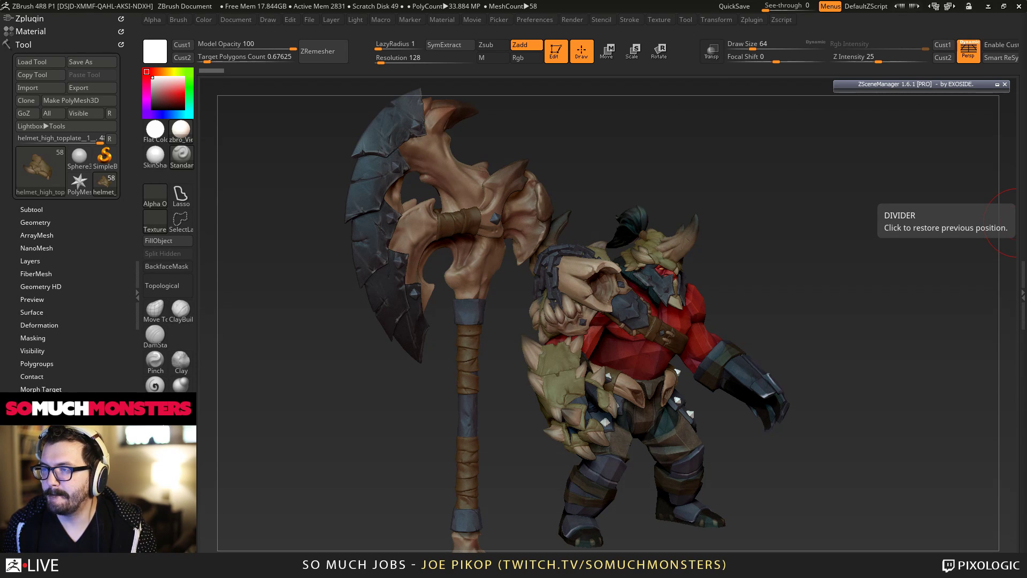
Compare the axe and character sculpt with the rework.jpg concept art in IrfanView, and return to ZBrush.
{"action": "key", "text": "alt+Tab"}
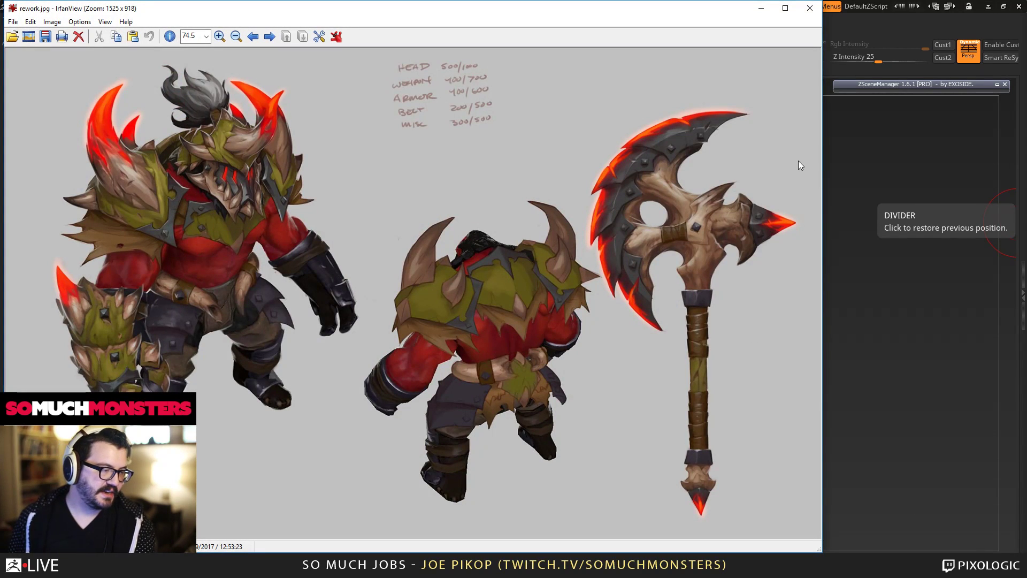
{"action": "key", "text": "alt+Tab"}
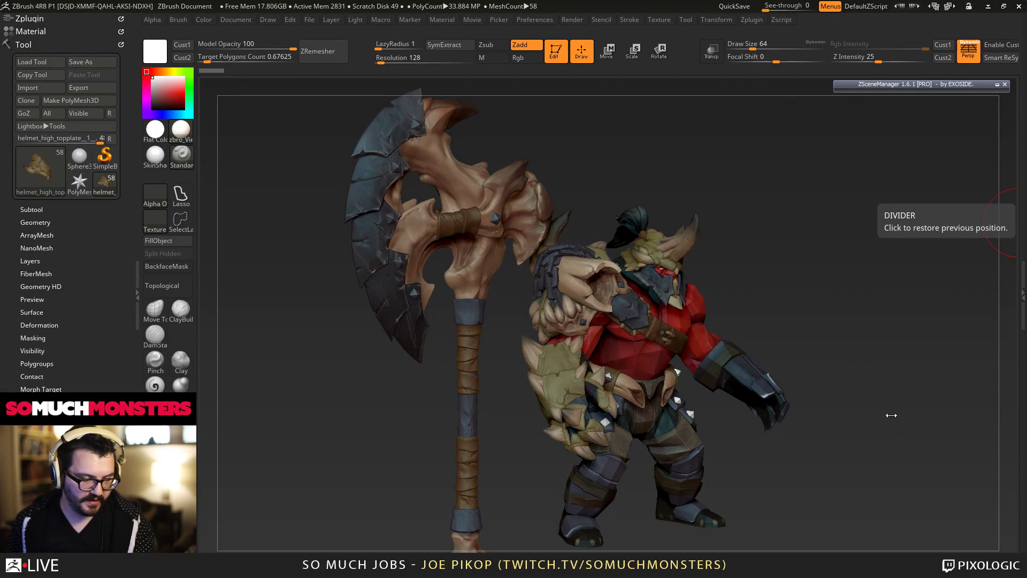
{"action": "left_click_drag", "start_coordinate": [838, 260], "coordinate": [717, 299]}
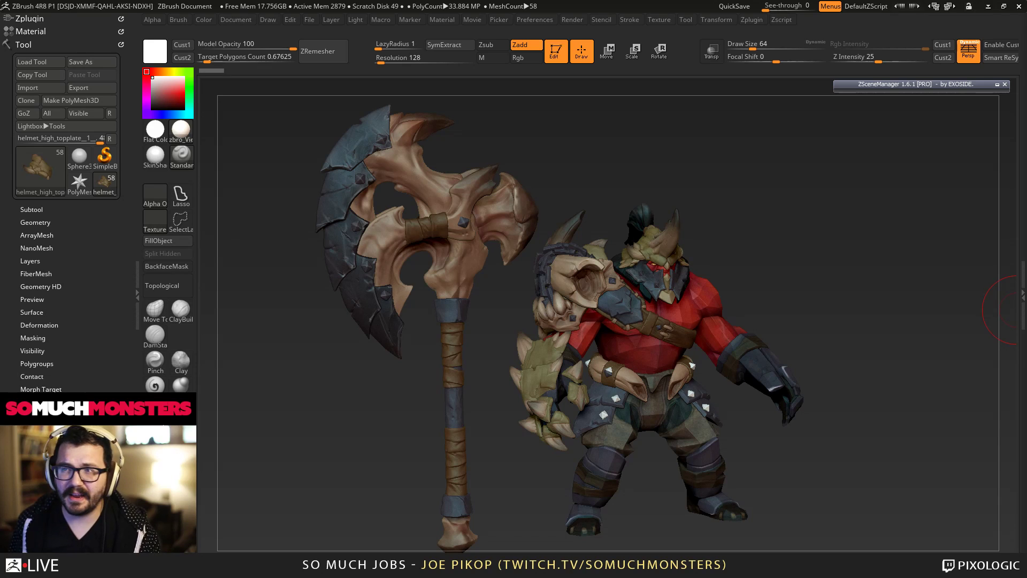
{"action": "left_click_drag", "start_coordinate": [1016, 161], "coordinate": [768, 60]}
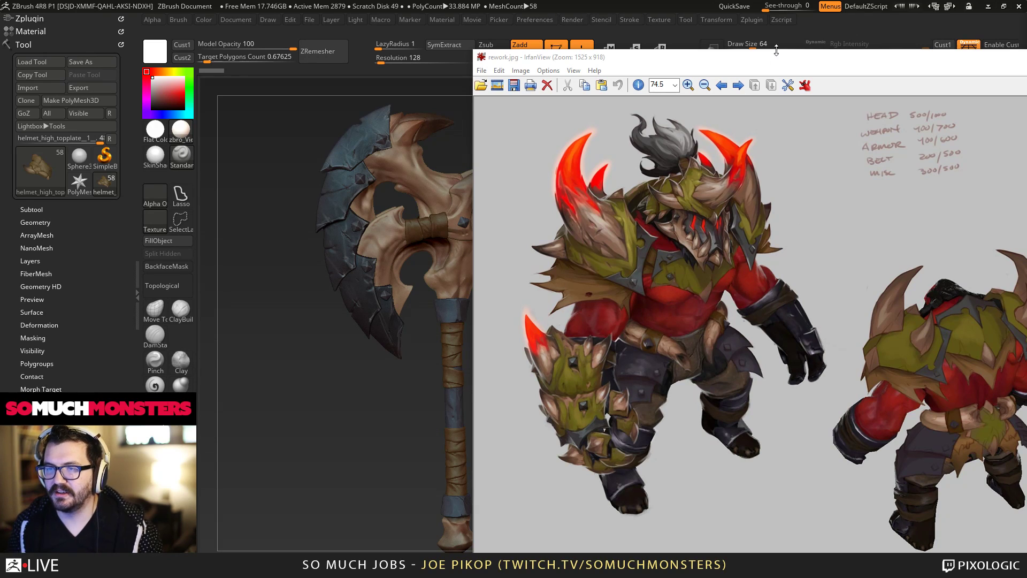
{"action": "left_click_drag", "start_coordinate": [749, 56], "coordinate": [1026, 78]}
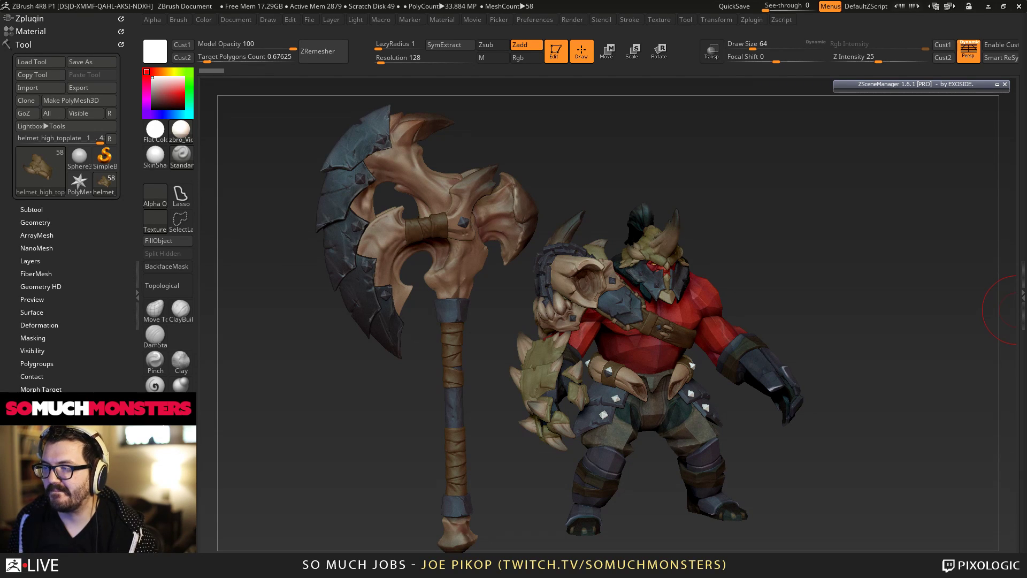
Bring up shield.jpg in IrfanView and magnify the dark diagonally striped shield with the braided border.
{"action": "left_click_drag", "start_coordinate": [1026, 115], "coordinate": [528, 28]}
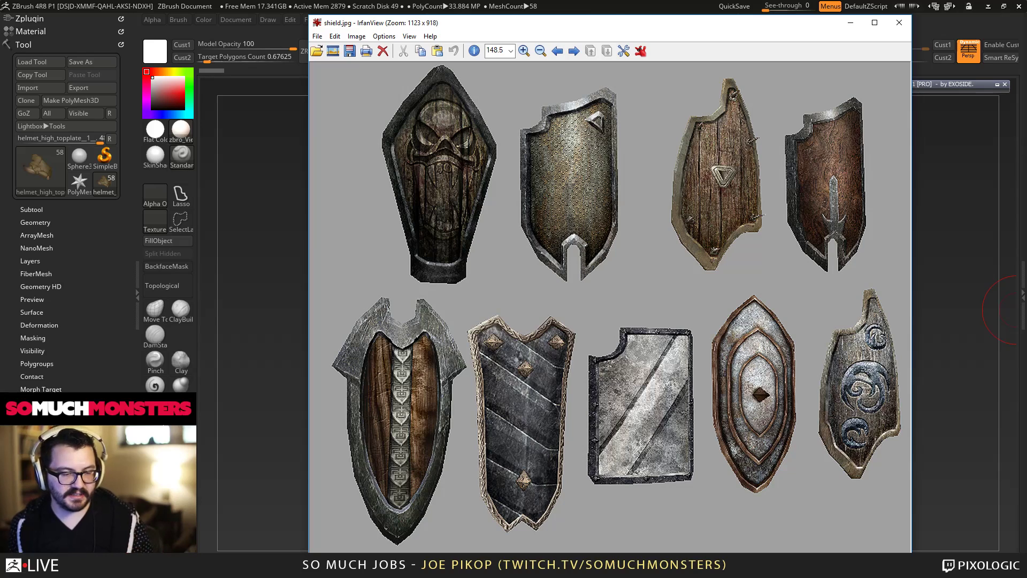
{"action": "left_click_drag", "start_coordinate": [386, 116], "coordinate": [493, 232]}
{"action": "left_click", "coordinate": [621, 283]}
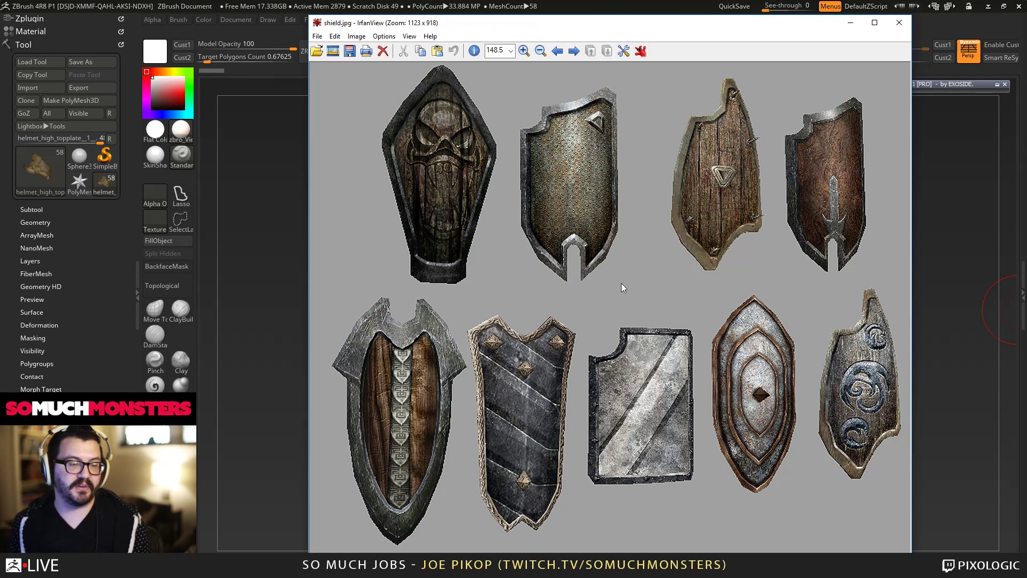
{"action": "left_click_drag", "start_coordinate": [472, 318], "coordinate": [568, 485]}
{"action": "left_click", "coordinate": [523, 379]}
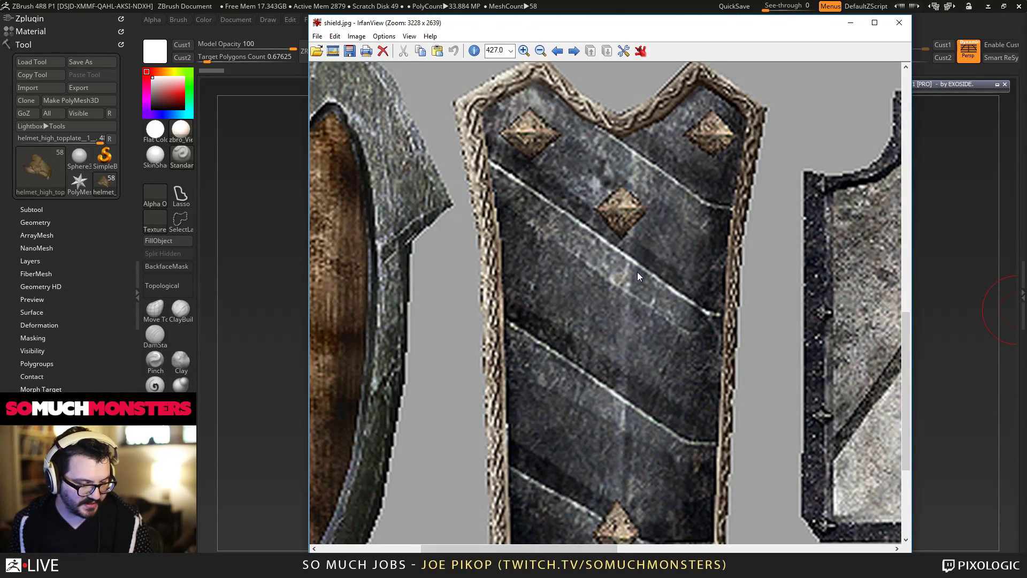
Magnify the notched upper corner of the studded metal shield, fit the whole sheet again and close shield.jpg.
{"action": "key", "text": "ctrl+h"}
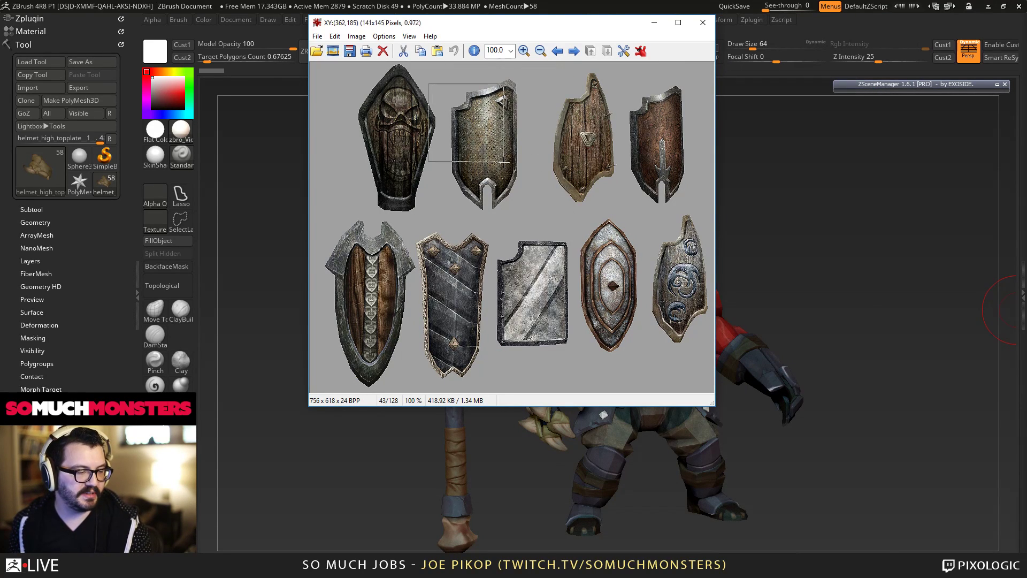
{"action": "left_click", "coordinate": [472, 95]}
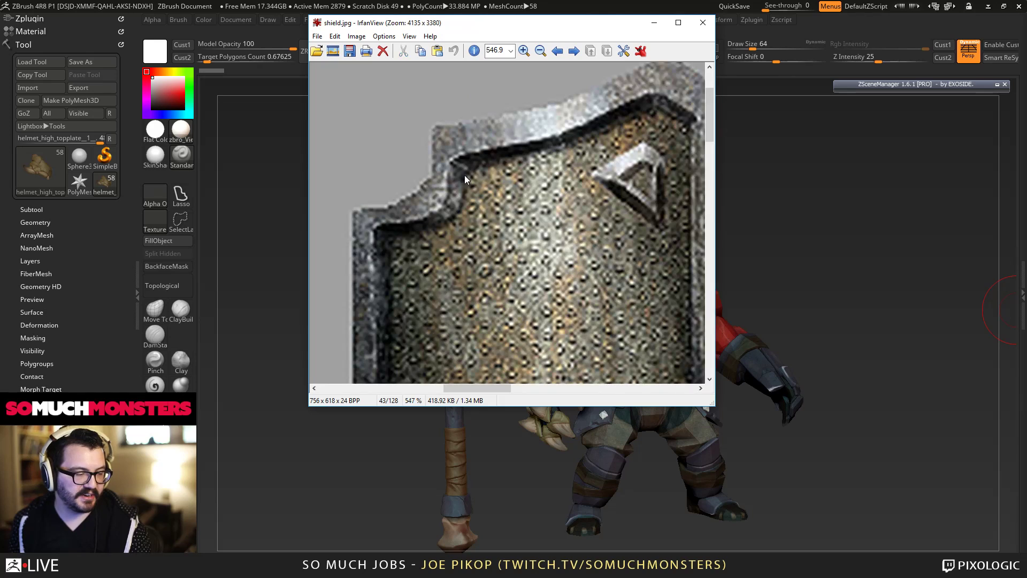
{"action": "key", "text": "f"}
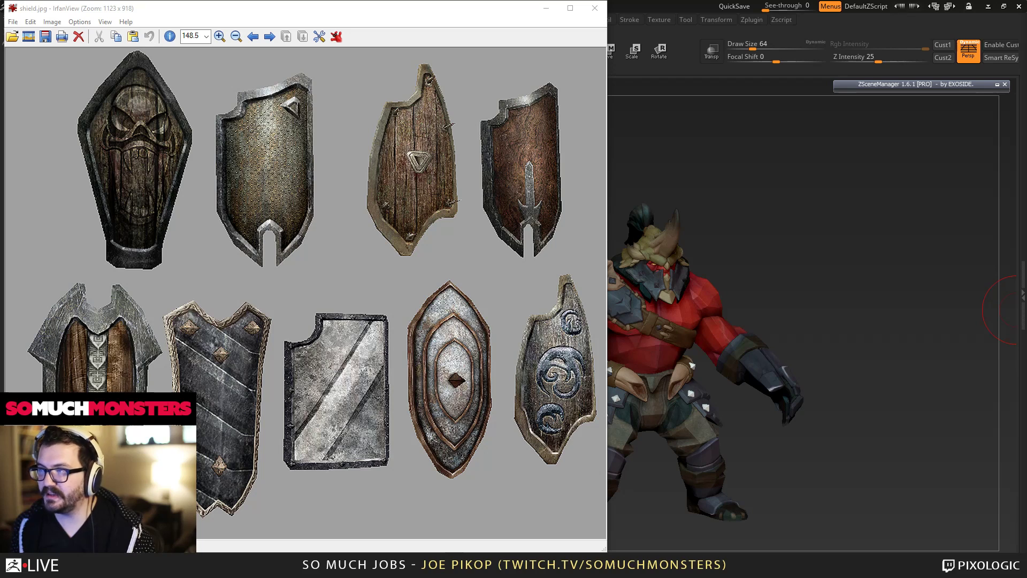
{"action": "left_click", "coordinate": [498, 98]}
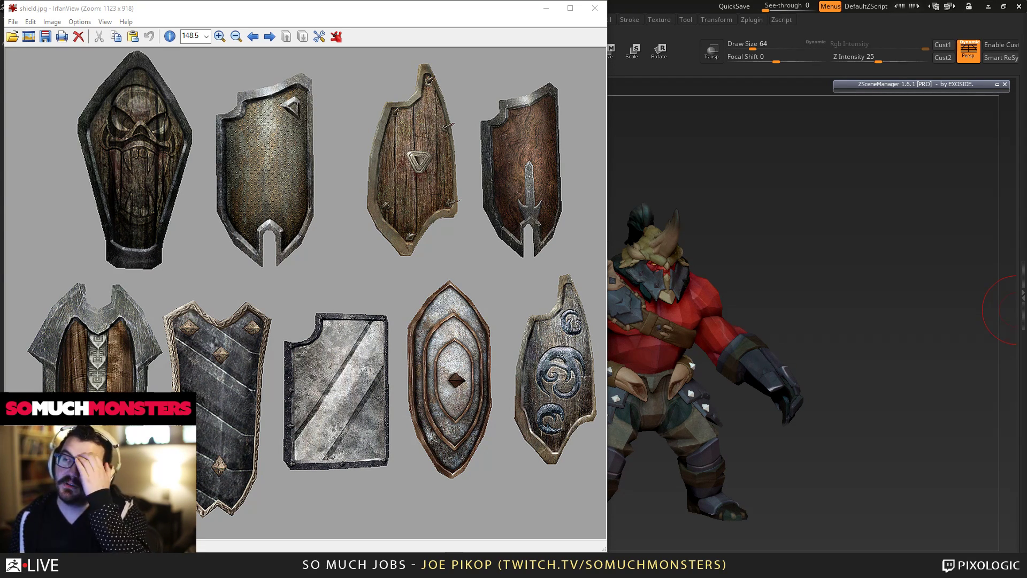
{"action": "left_click", "coordinate": [595, 8]}
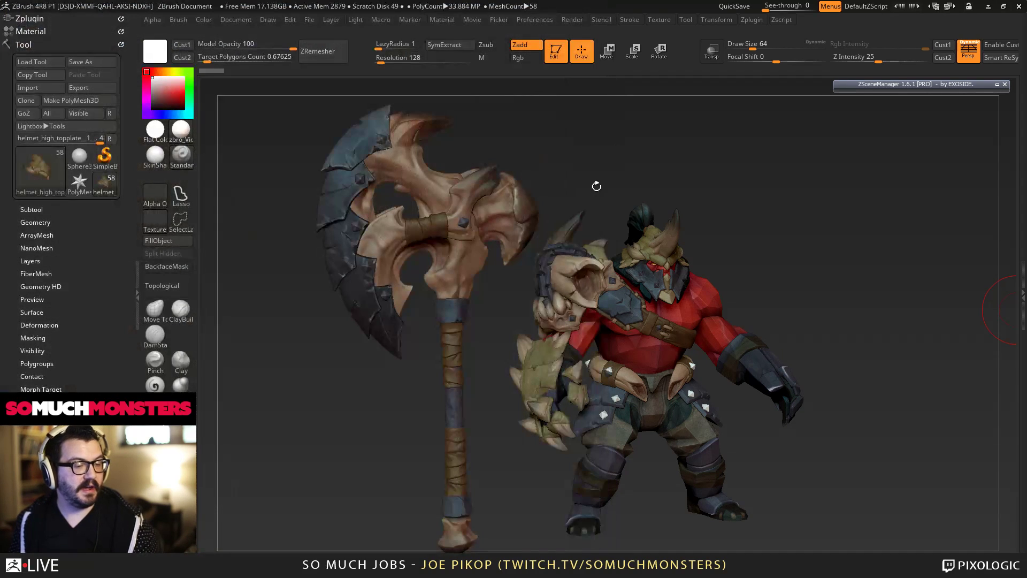
Review the rework.jpg concept art again and view the St_Mkt_Gearset_Structural_A.jpg texture in IrfanView, returning to ZBrush.
{"action": "left_click_drag", "start_coordinate": [574, 187], "coordinate": [582, 179]}
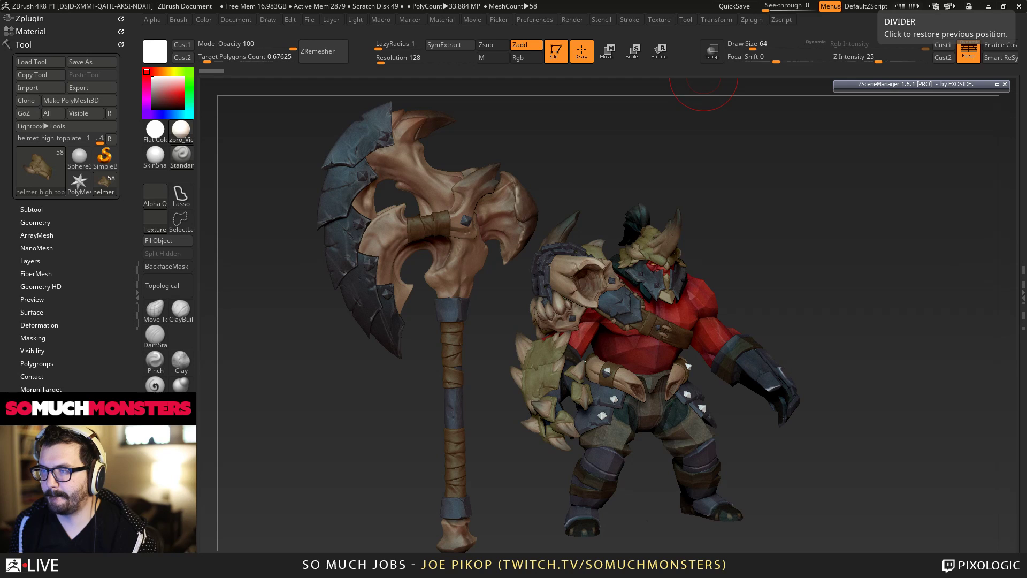
{"action": "key", "text": "alt+Tab"}
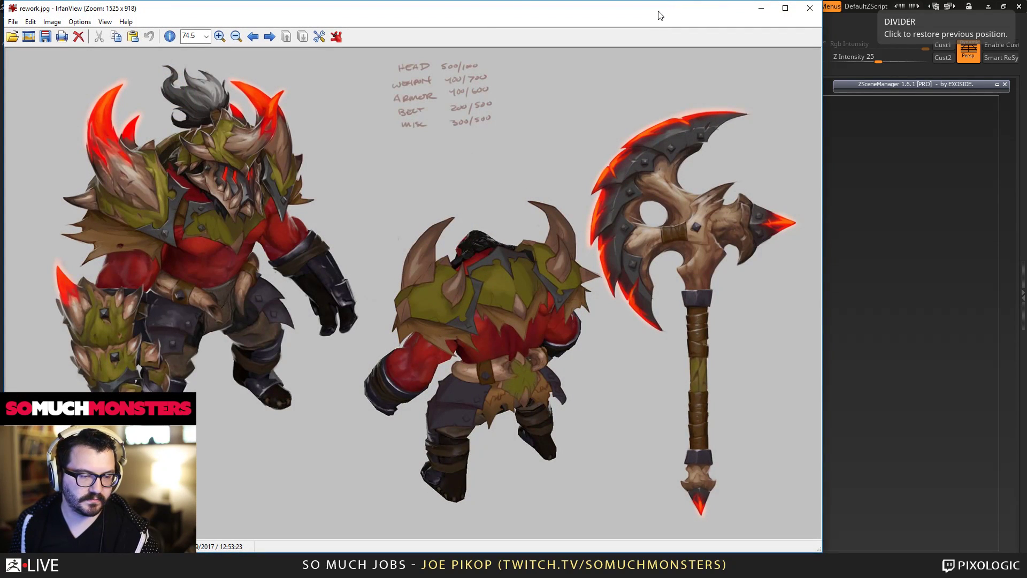
{"action": "key", "text": "alt+Tab"}
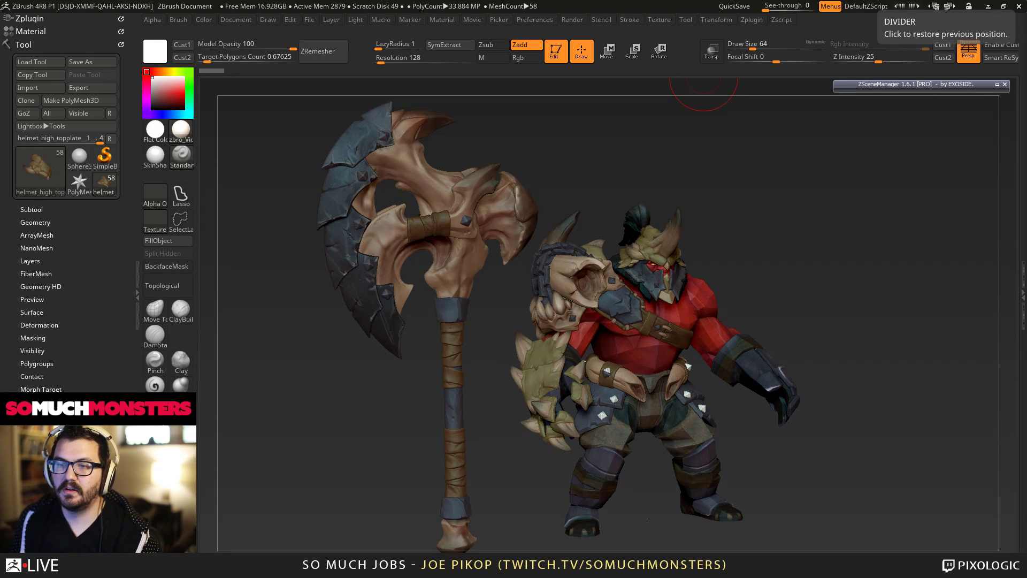
{"action": "left_click_drag", "start_coordinate": [1026, 103], "coordinate": [615, 0]}
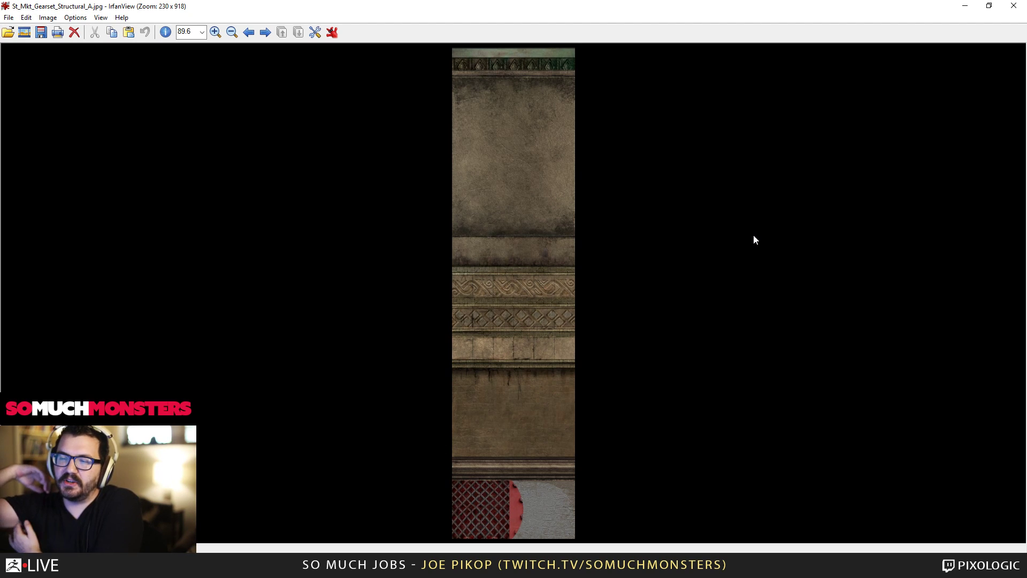
{"action": "key", "text": "alt+Tab"}
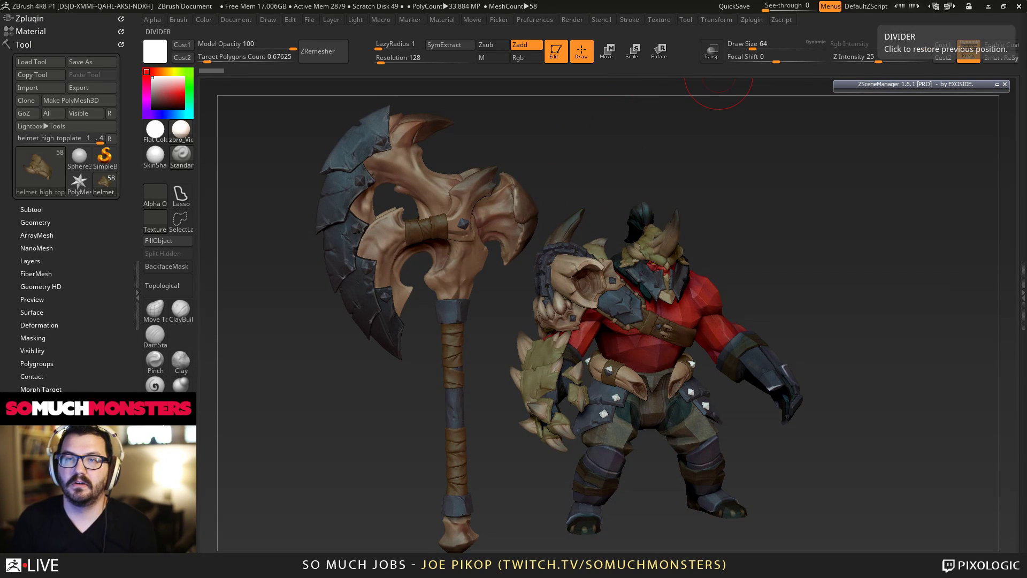
Switch to Chrome, open the Axe page in the Dota 2 Tools on somuchmonsters.com and examine its item budgets.
{"action": "left_click_drag", "start_coordinate": [1026, 161], "coordinate": [716, 2]}
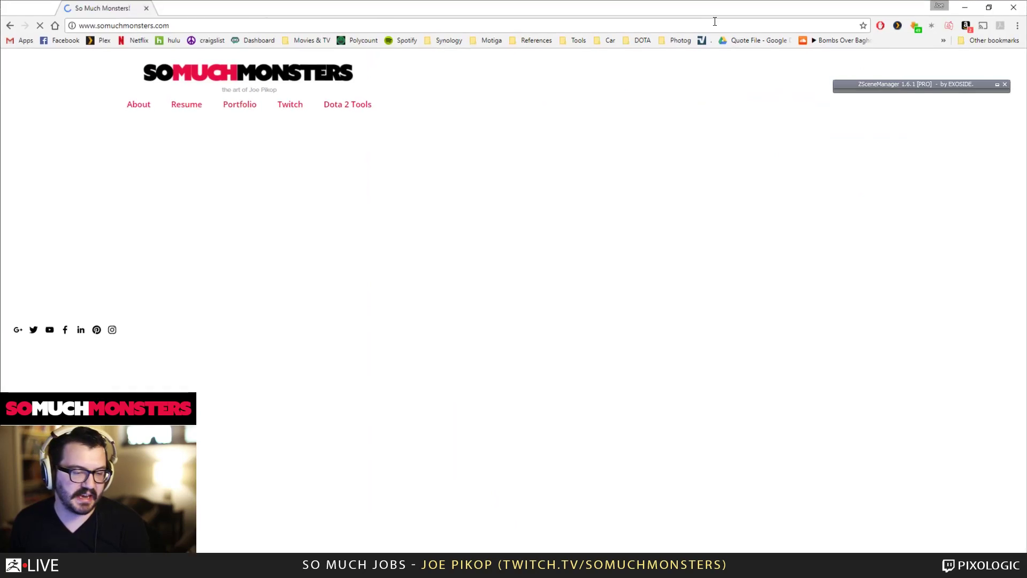
{"action": "left_click", "coordinate": [606, 106]}
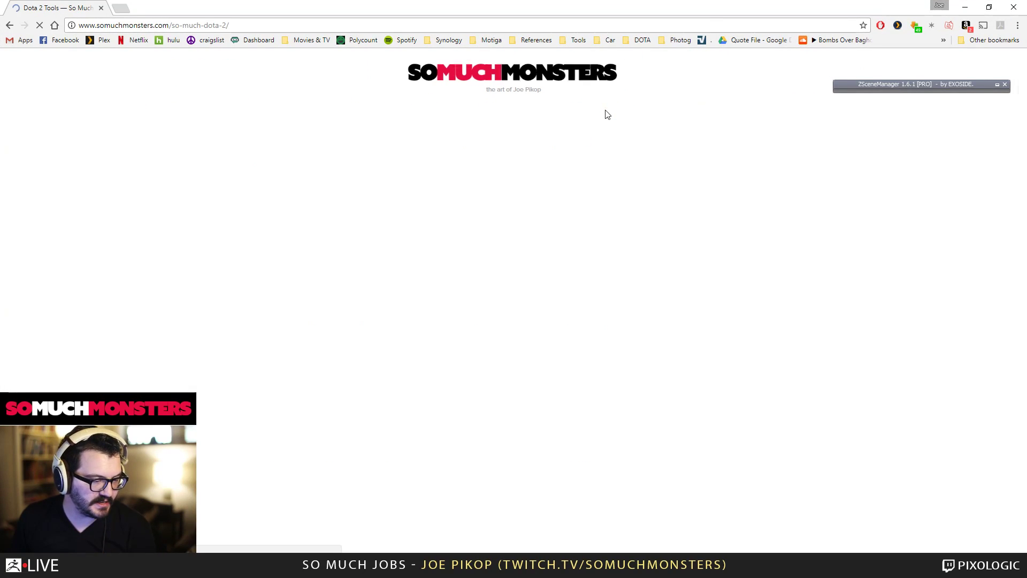
{"action": "key", "text": "ctrl+f"}
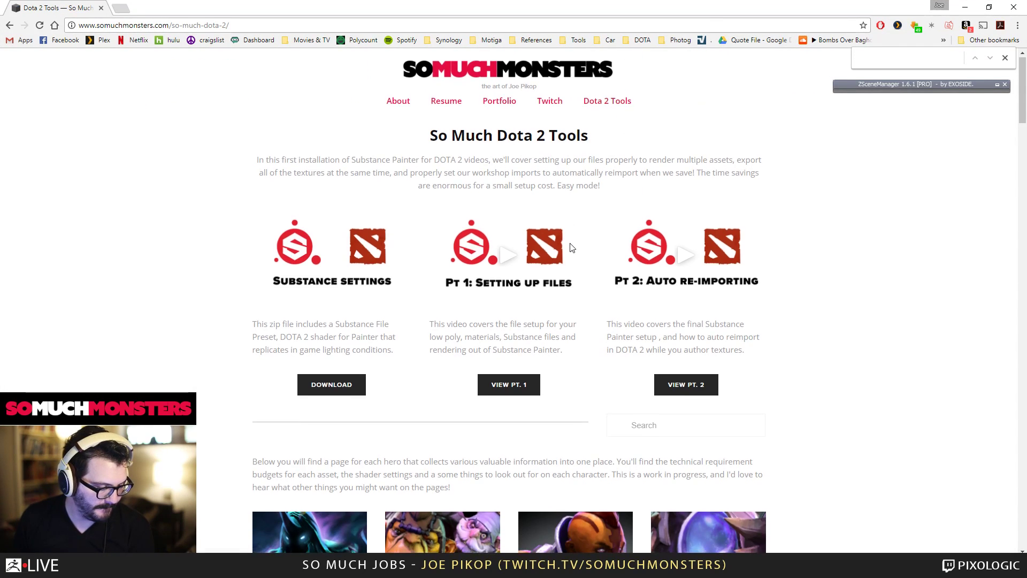
{"action": "scroll", "coordinate": [246, 465], "scroll_direction": "down", "scroll_amount": 7}
{"action": "left_click", "coordinate": [300, 328]}
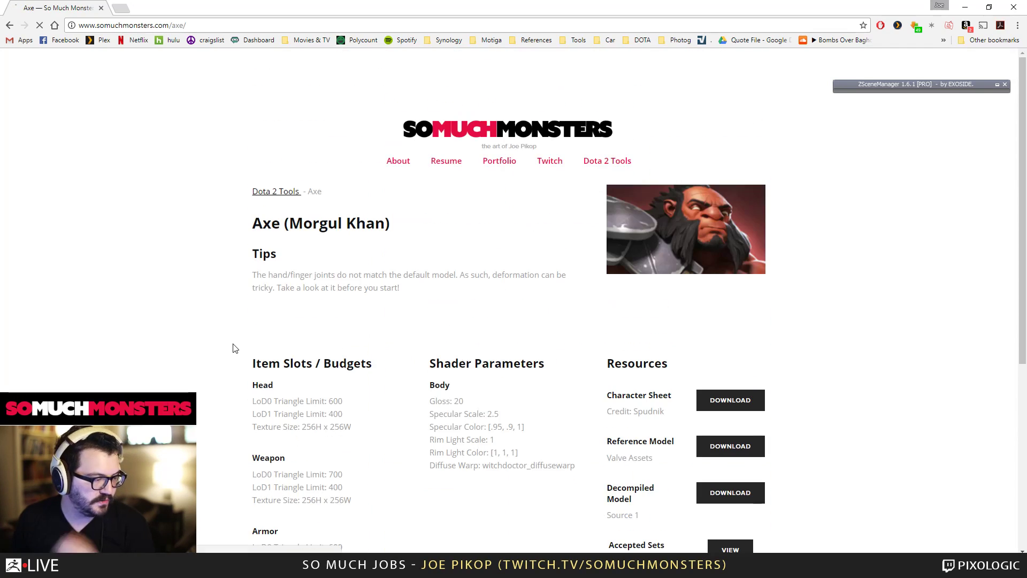
{"action": "scroll", "coordinate": [682, 347], "scroll_direction": "down", "scroll_amount": 3}
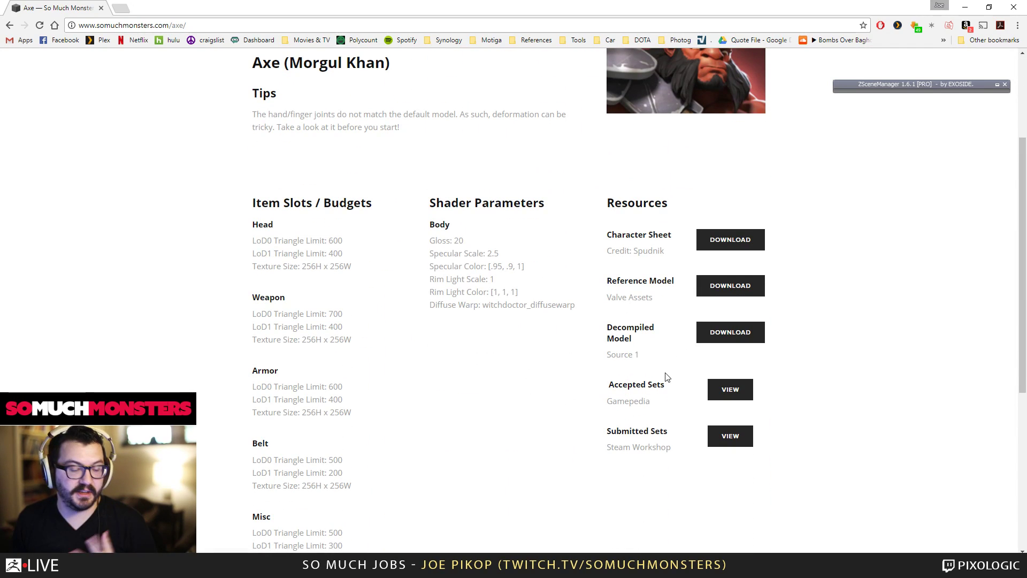
Open Axe's accepted sets on Gamepedia, view the Harbinger of War set image and return to the equipment overview.
{"action": "left_click", "coordinate": [730, 389]}
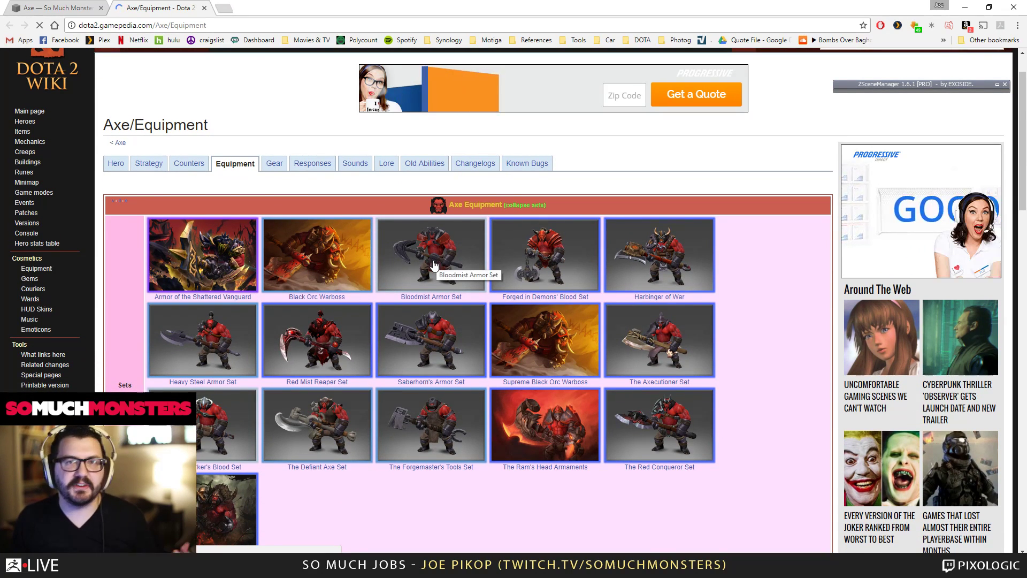
{"action": "left_click", "coordinate": [663, 274]}
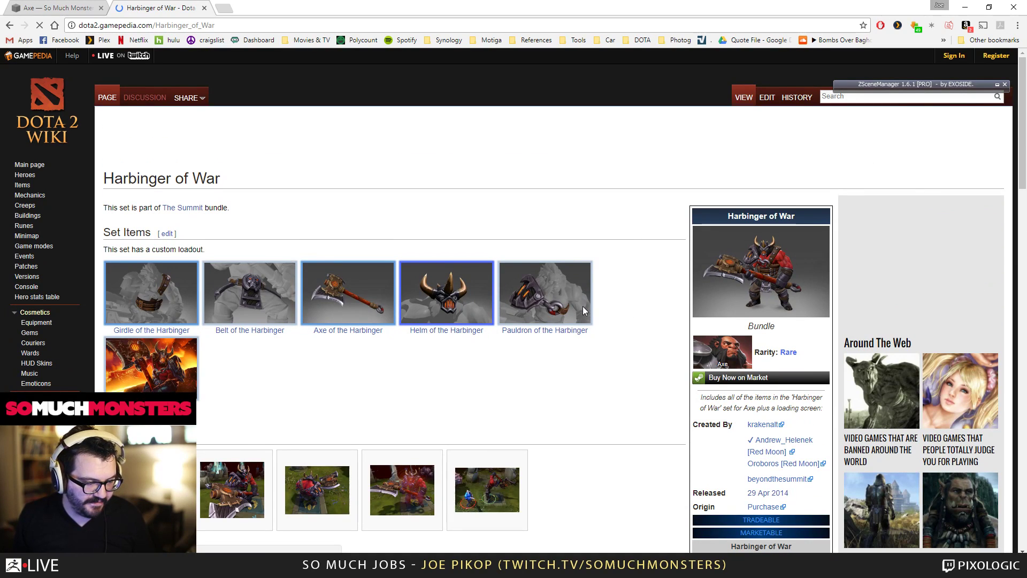
{"action": "left_click", "coordinate": [729, 277]}
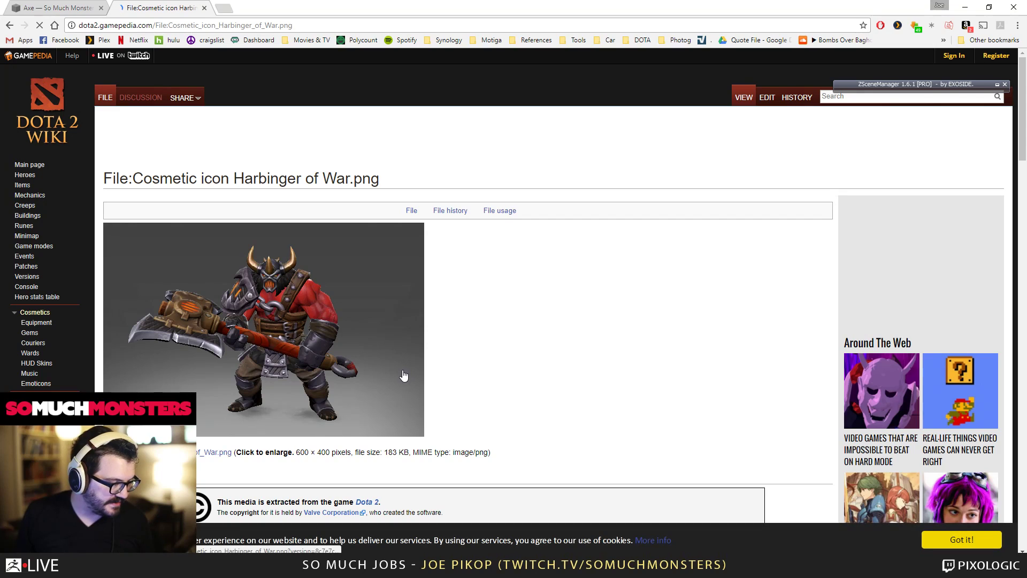
{"action": "key", "text": "alt+Left"}
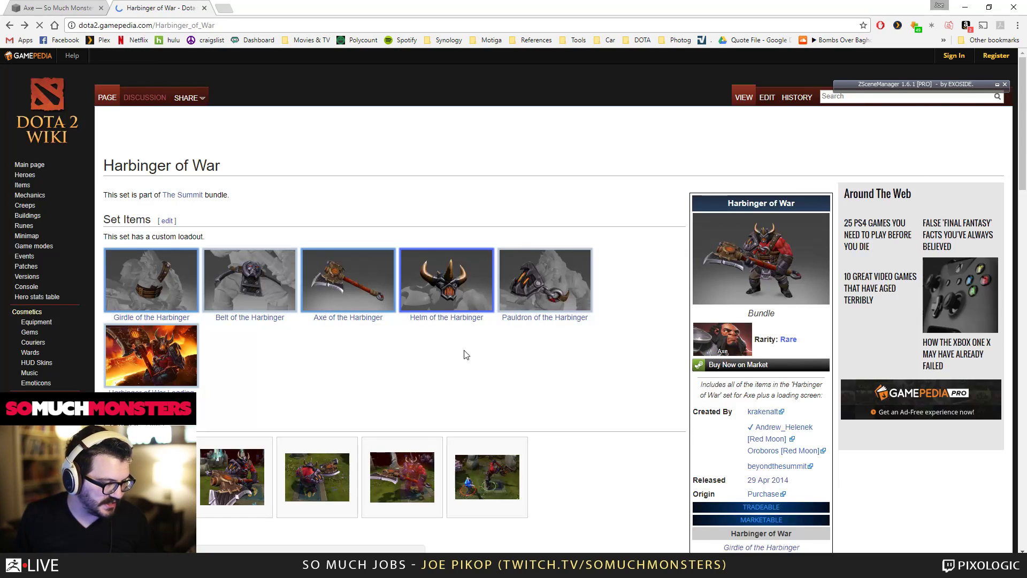
{"action": "key", "text": "alt+Left"}
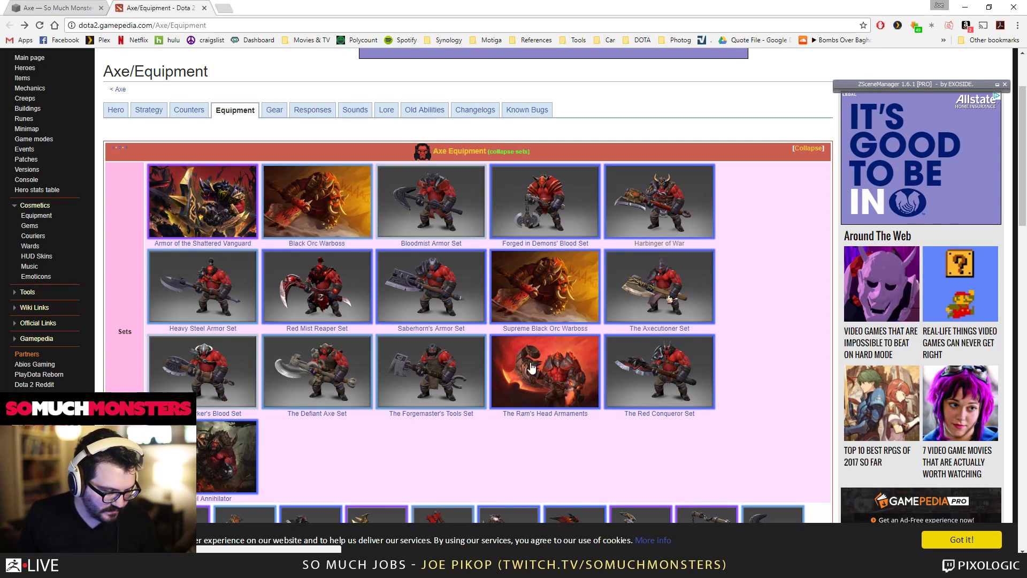
View The Ram's Head Armaments set and its loading screen page, and return to the Axe equipment overview.
{"action": "left_click", "coordinate": [569, 373]}
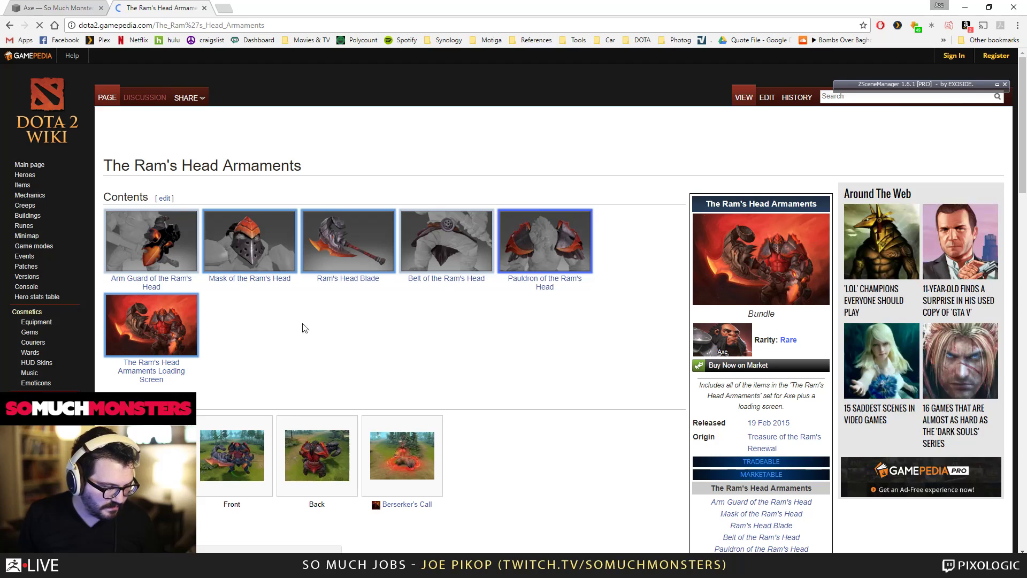
{"action": "left_click", "coordinate": [146, 342]}
{"action": "scroll", "coordinate": [428, 386], "scroll_direction": "down", "scroll_amount": 2}
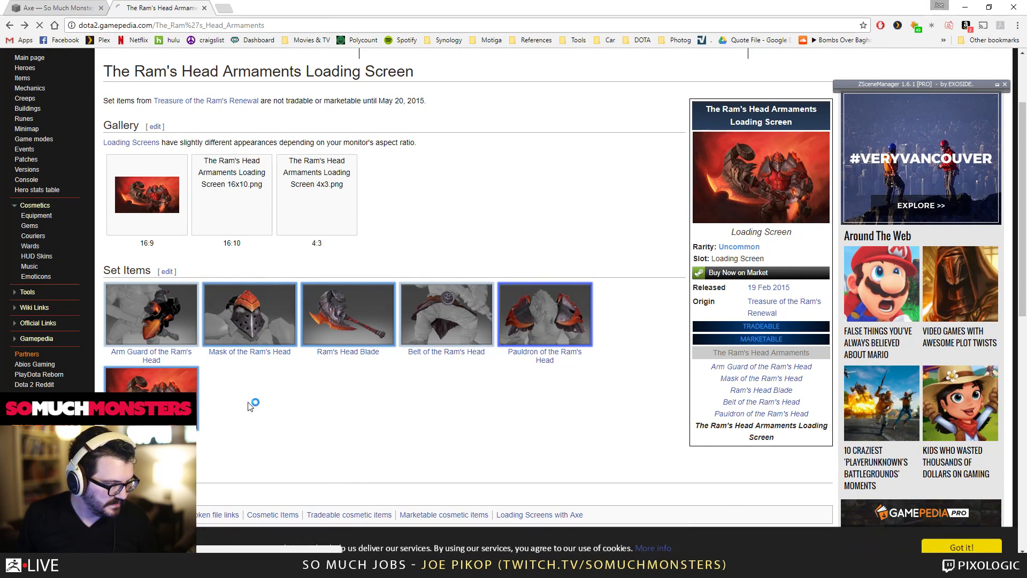
{"action": "key", "text": "alt+Left"}
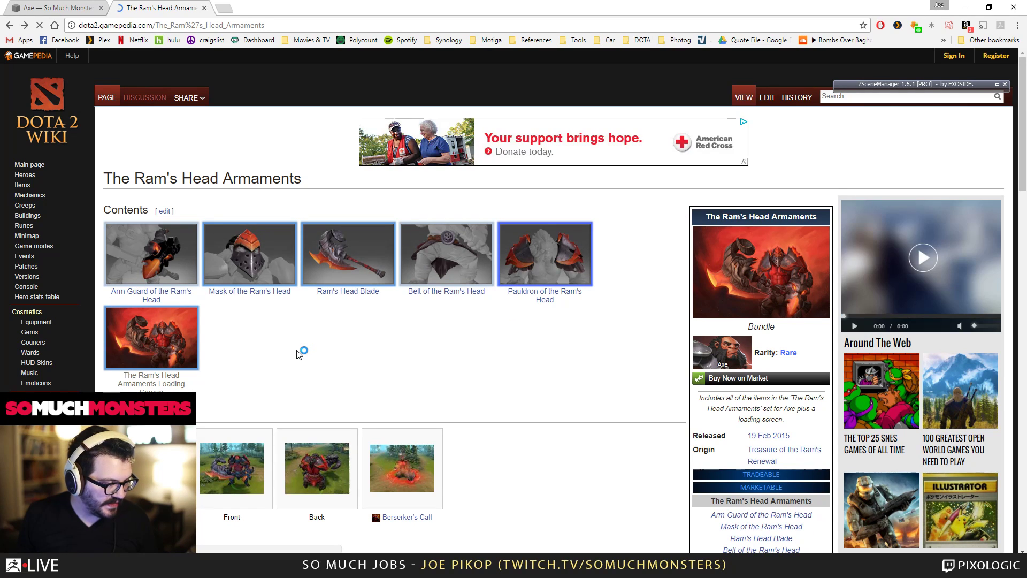
{"action": "key", "text": "alt+Left"}
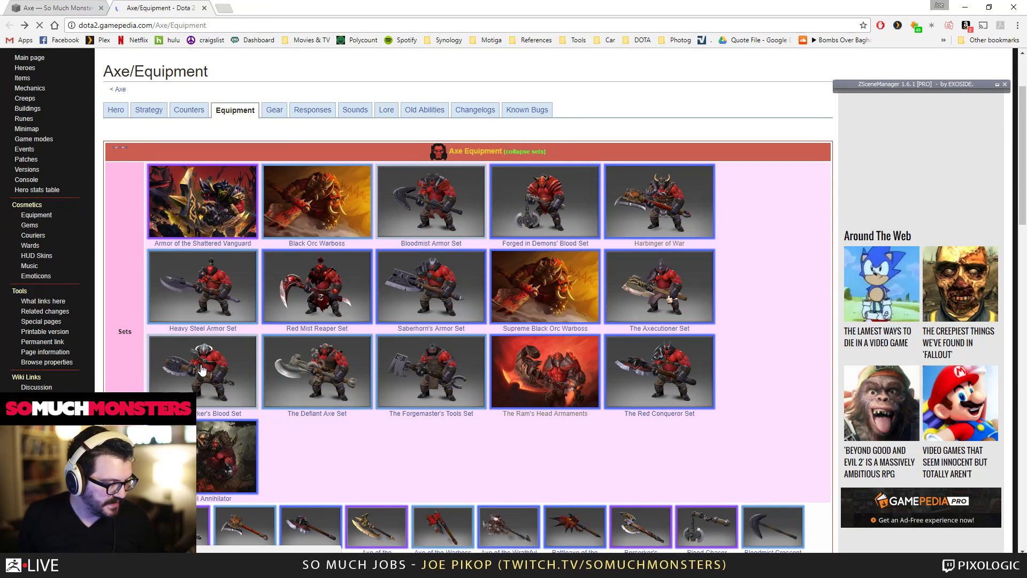
Look over the remaining Axe sets, close the equipment page and minimize the browser to return to ZBrush.
{"action": "scroll", "coordinate": [242, 326], "scroll_direction": "down", "scroll_amount": 1}
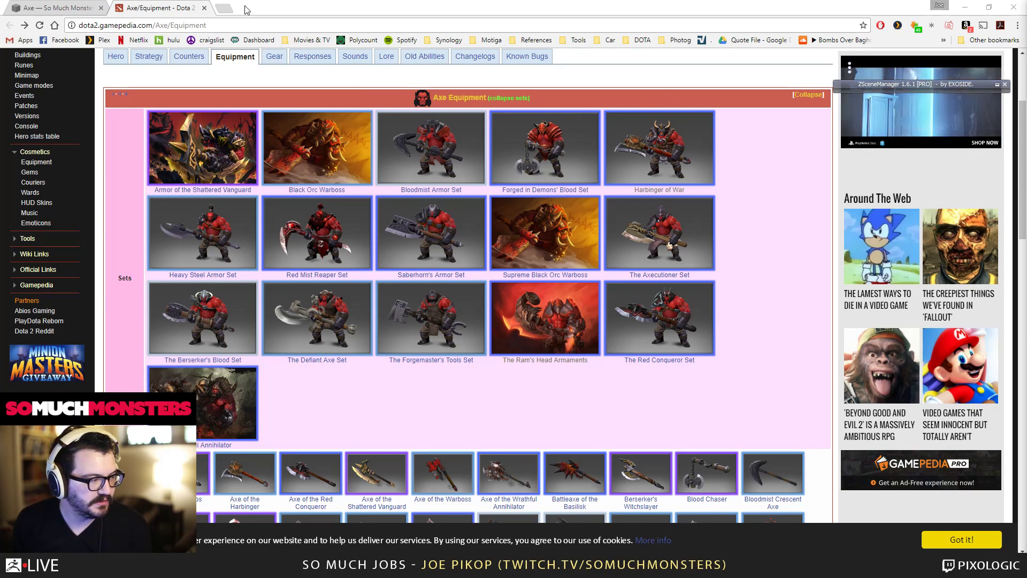
{"action": "left_click", "coordinate": [205, 7]}
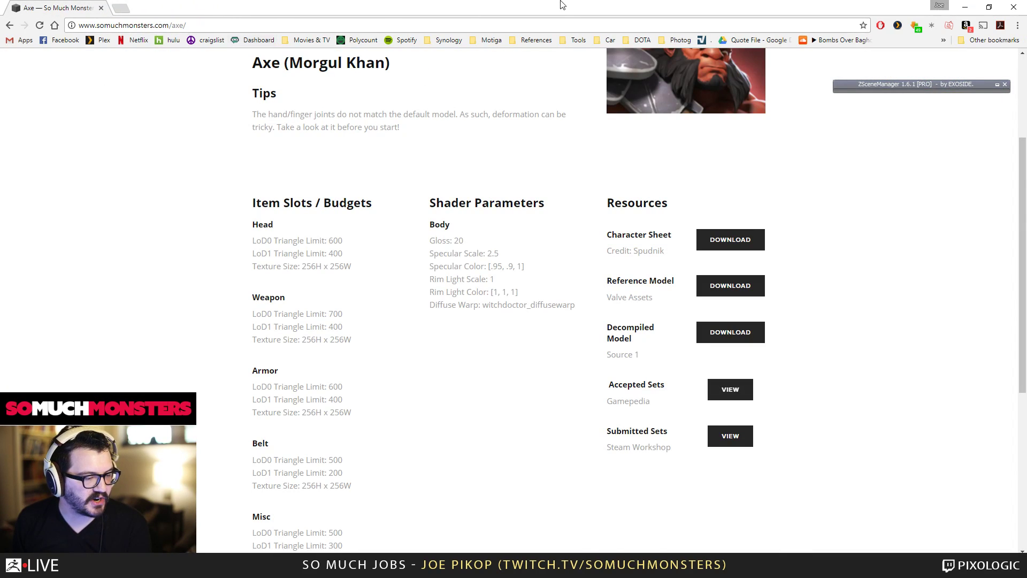
{"action": "left_click", "coordinate": [965, 7]}
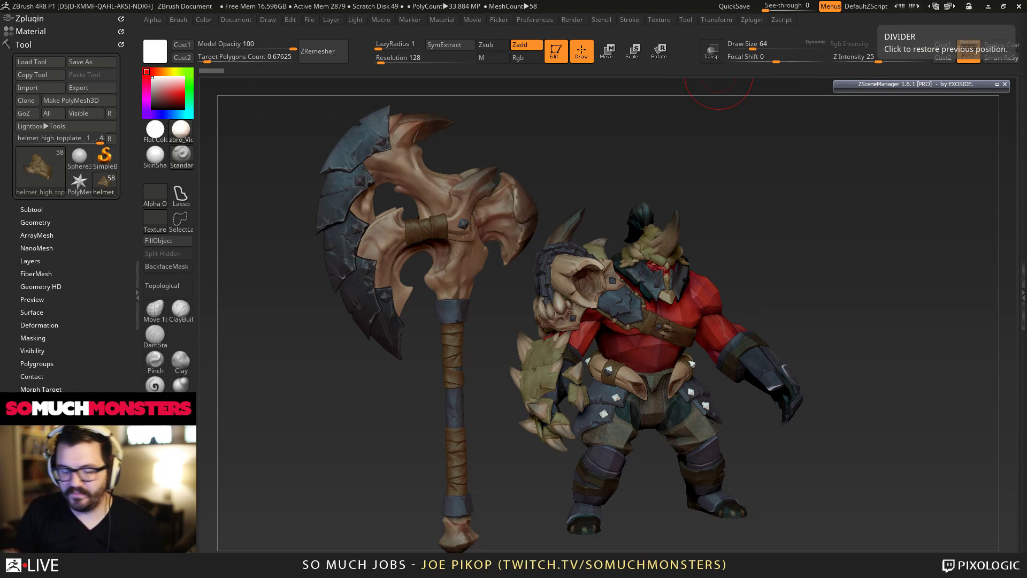
Expand the image plane's reference views and start loading an image for the plane.
{"action": "left_click", "coordinate": [659, 19]}
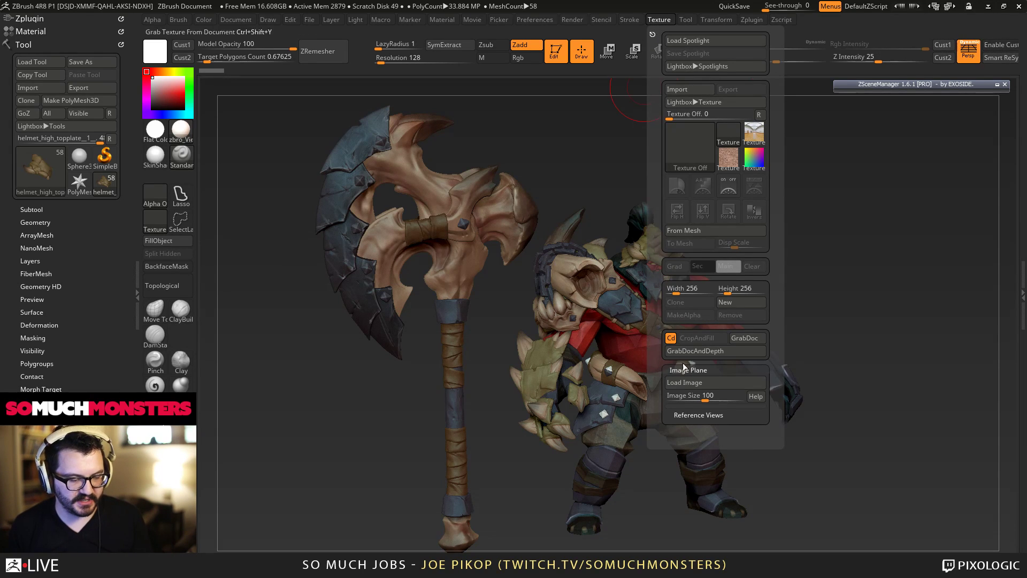
{"action": "left_click", "coordinate": [696, 416]}
{"action": "left_click", "coordinate": [684, 20]}
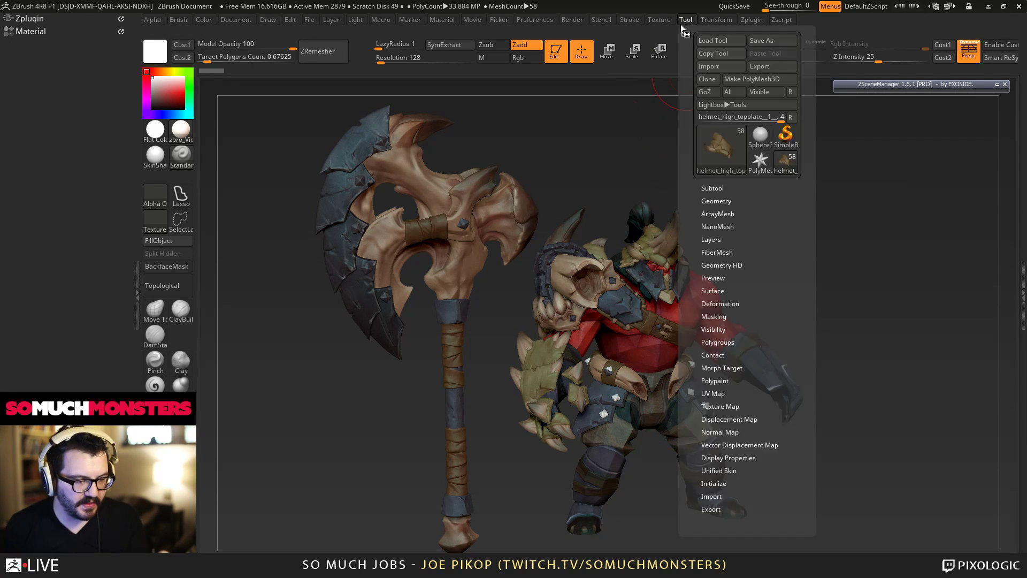
{"action": "left_click", "coordinate": [659, 19]}
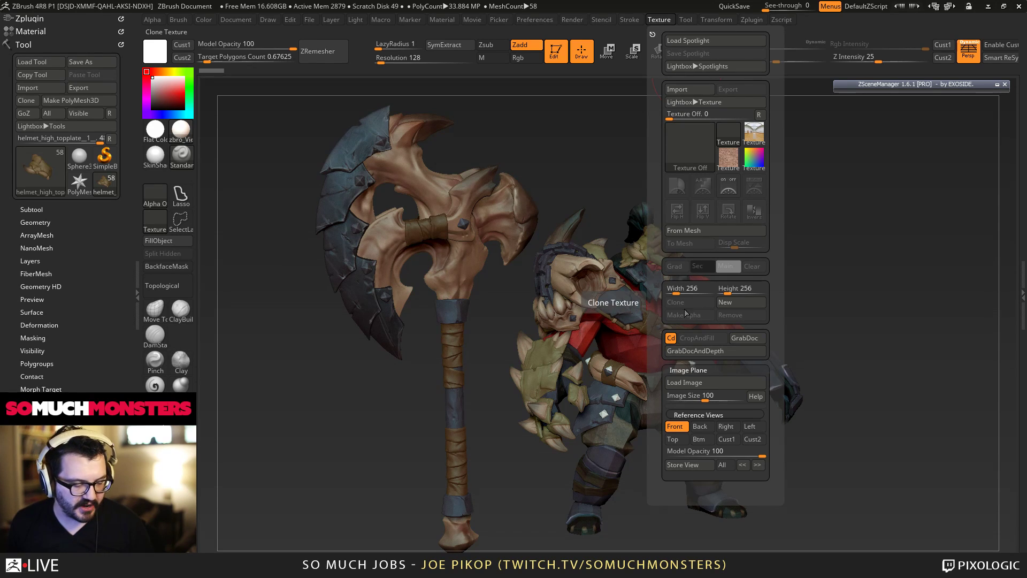
{"action": "left_click", "coordinate": [687, 383]}
Browse to the Concept folder inside ZBrushLive's JR Artist folder.
{"action": "middle_click", "coordinate": [342, 160]}
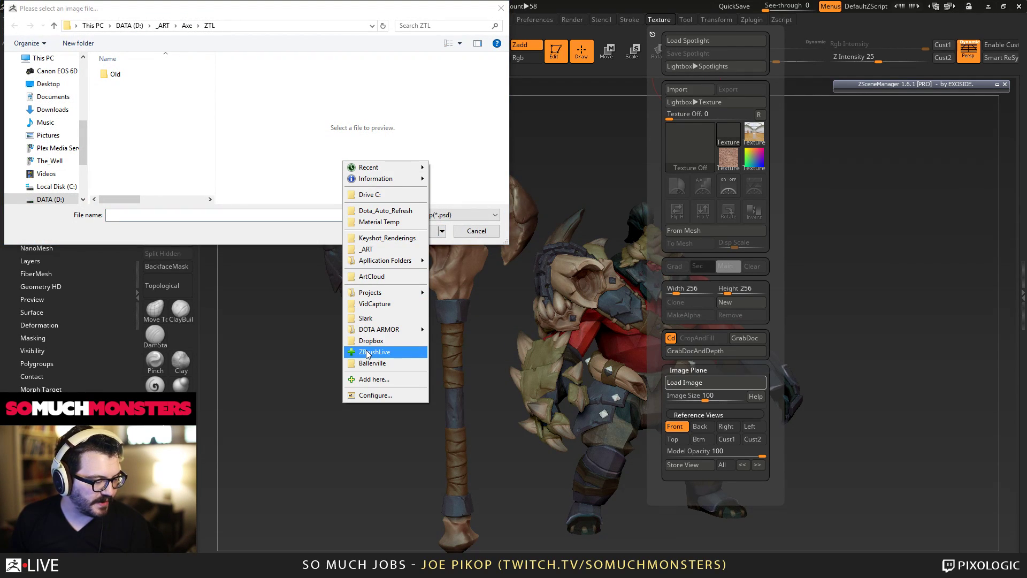
{"action": "left_click", "coordinate": [374, 352]}
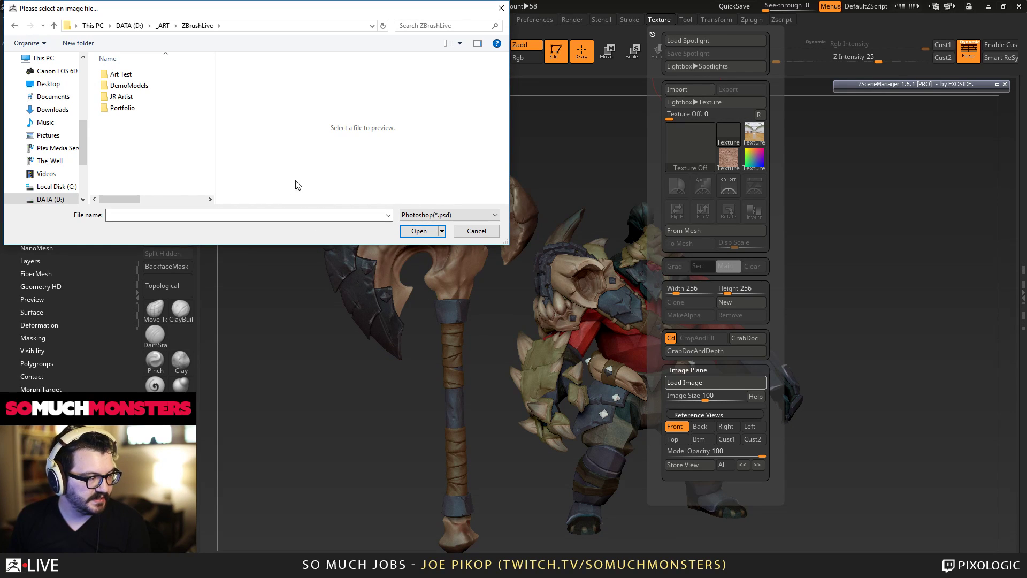
{"action": "double_click", "coordinate": [142, 110]}
{"action": "key", "text": "alt+Left"}
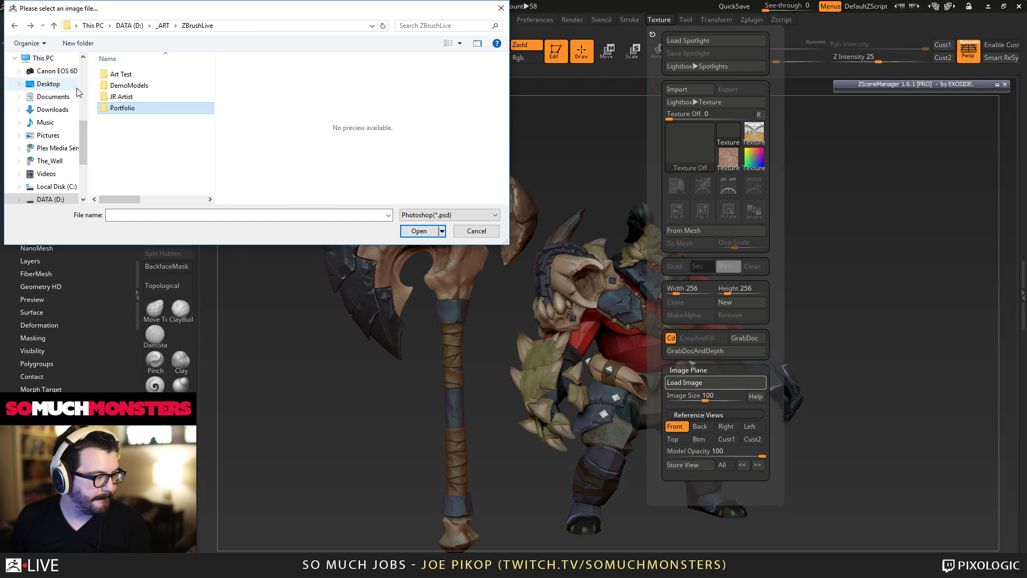
{"action": "double_click", "coordinate": [124, 97]}
{"action": "double_click", "coordinate": [129, 74]}
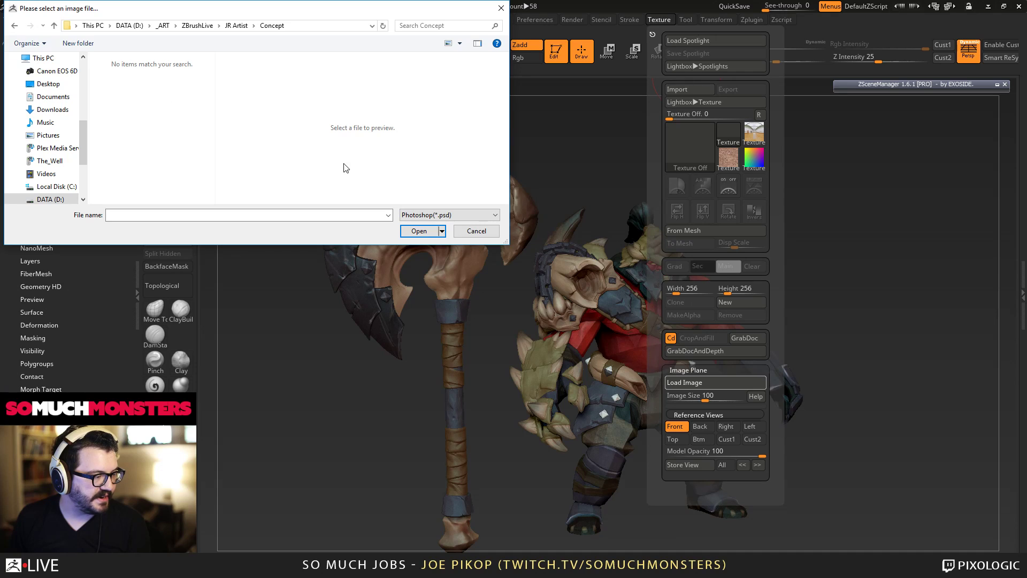
List JPG files and load upsidedown.jpg as the image plane behind the sculpt.
{"action": "left_click", "coordinate": [419, 217]}
{"action": "left_click", "coordinate": [417, 240]}
{"action": "left_click", "coordinate": [146, 124]}
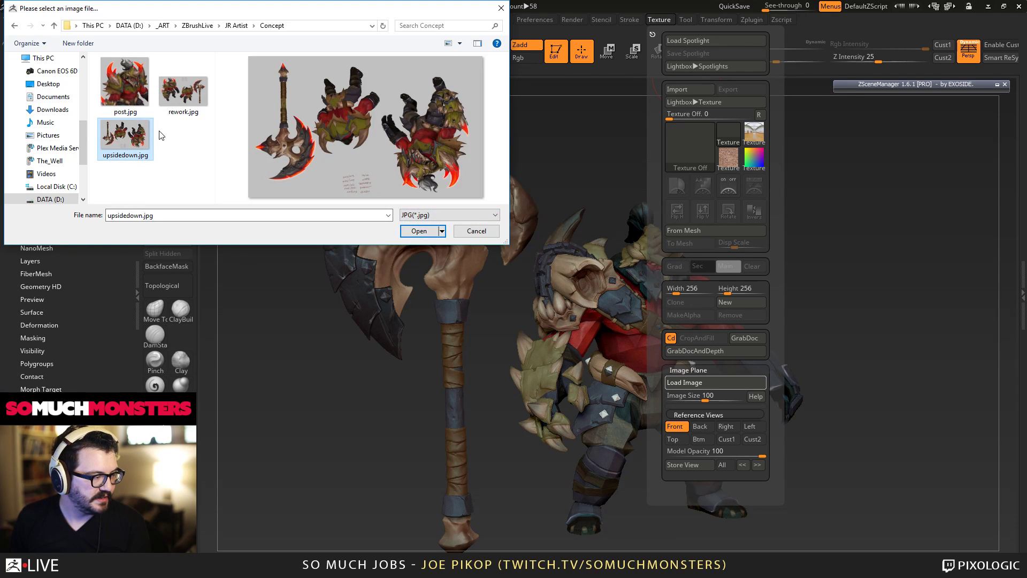
{"action": "left_click", "coordinate": [183, 92]}
{"action": "left_click", "coordinate": [144, 152]}
{"action": "double_click", "coordinate": [134, 146]}
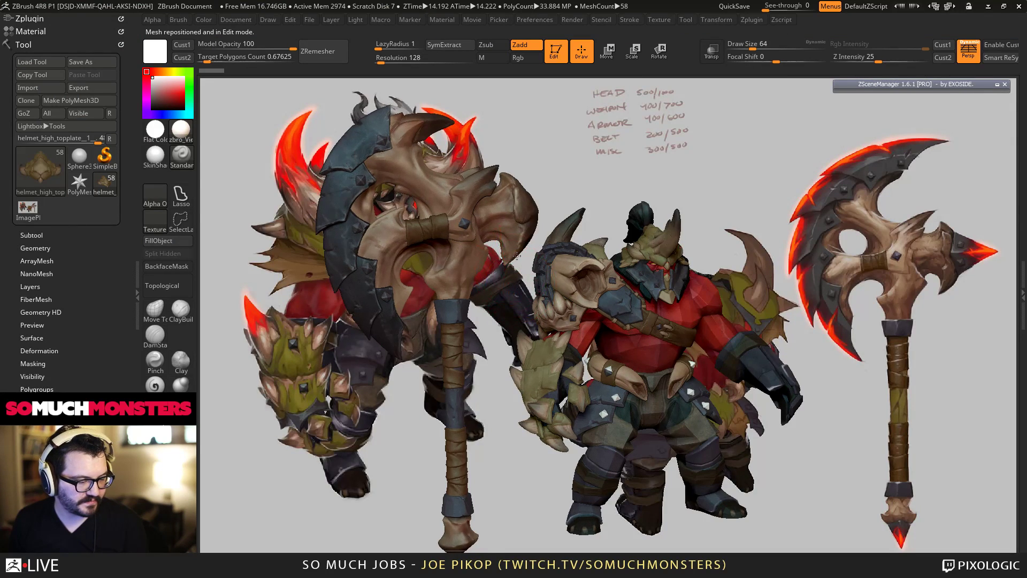
Scale and rotate the view so the Axe sculpt fits between the two character figures in the concept art.
{"action": "left_click_drag", "start_coordinate": [517, 256], "coordinate": [507, 258]}
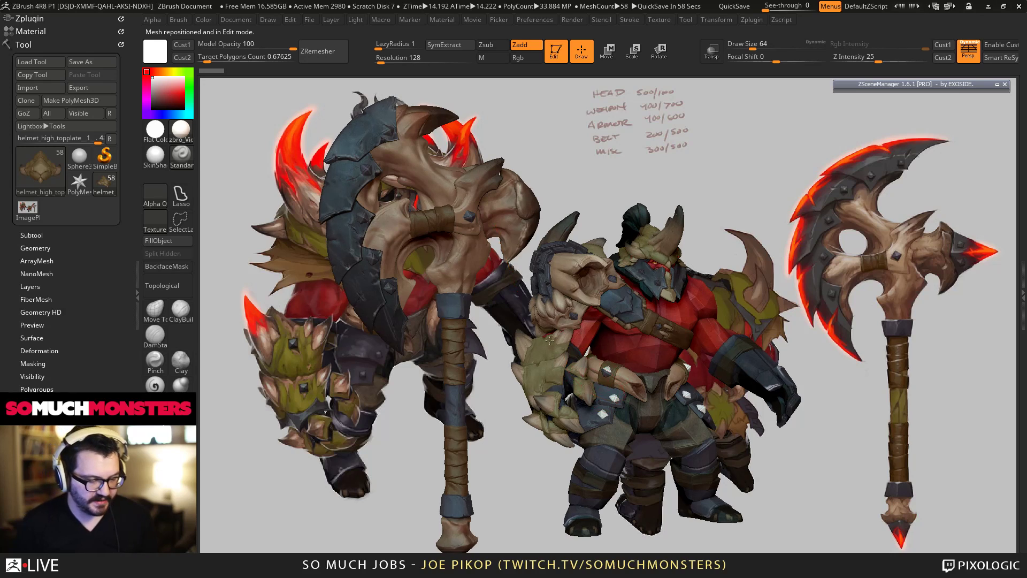
{"action": "mouse_move", "coordinate": [550, 340]}
{"action": "right_mouse_down", "text": "ctrl"}
{"action": "mouse_move", "coordinate": [499, 331]}
{"action": "mouse_move", "coordinate": [570, 324]}
{"action": "mouse_move", "coordinate": [492, 372]}
{"action": "mouse_move", "coordinate": [486, 366]}
{"action": "mouse_move", "coordinate": [501, 382]}
{"action": "right_mouse_up", "text": "ctrl"}
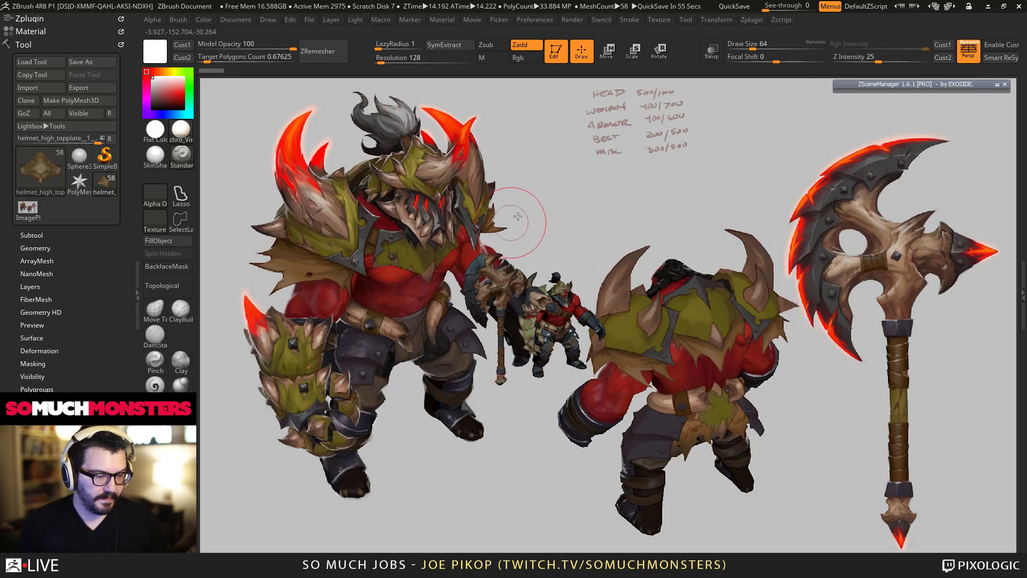
{"action": "left_click_drag", "start_coordinate": [595, 309], "coordinate": [578, 333]}
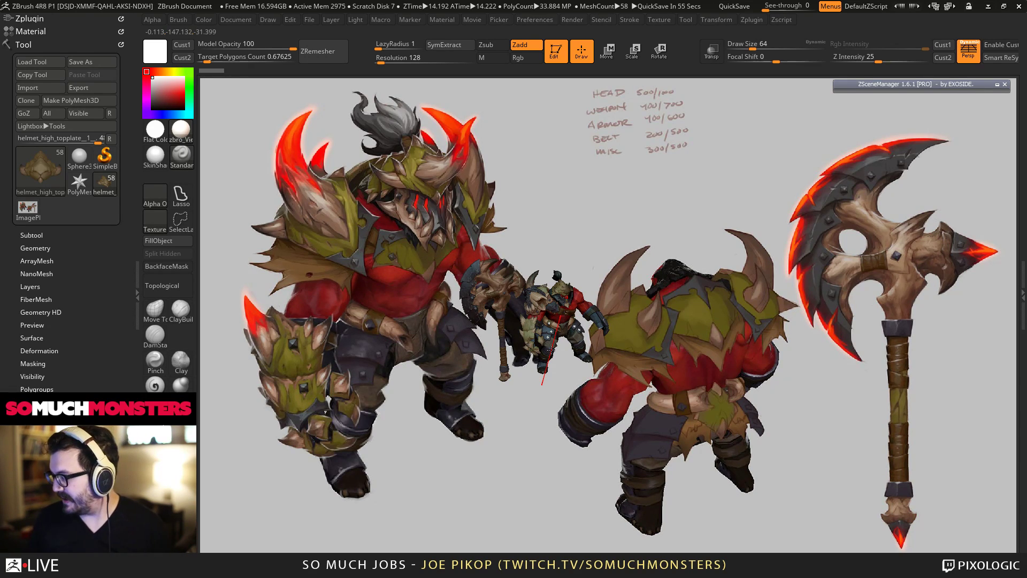
{"action": "right_click_drag", "start_coordinate": [527, 311], "coordinate": [517, 287]}
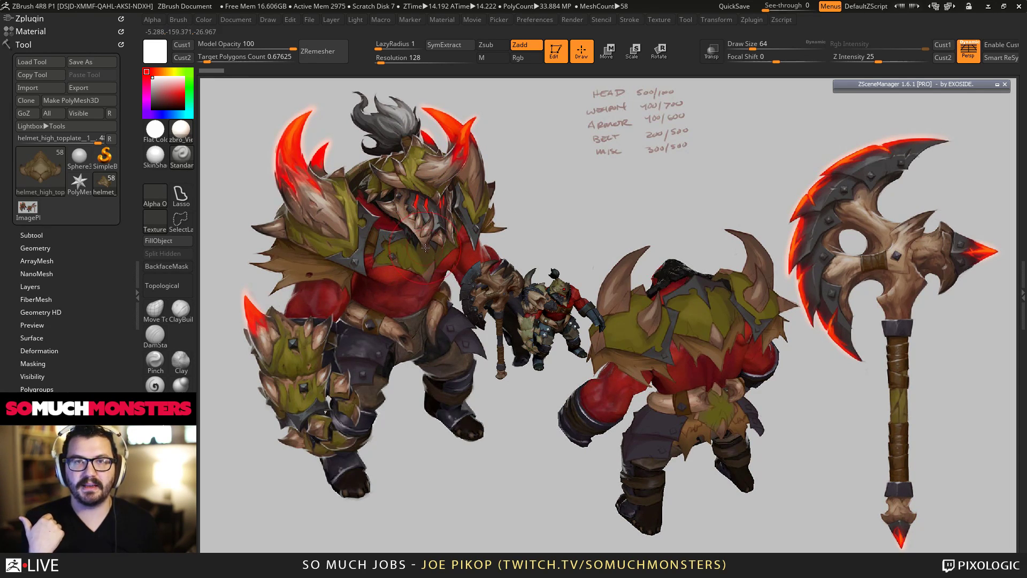
{"action": "right_click_drag", "start_coordinate": [432, 254], "coordinate": [540, 354]}
Expand the Helmet folder in ZSceneManager and isolate the helmet's head bottom plate subtool.
{"action": "left_click", "coordinate": [896, 85]}
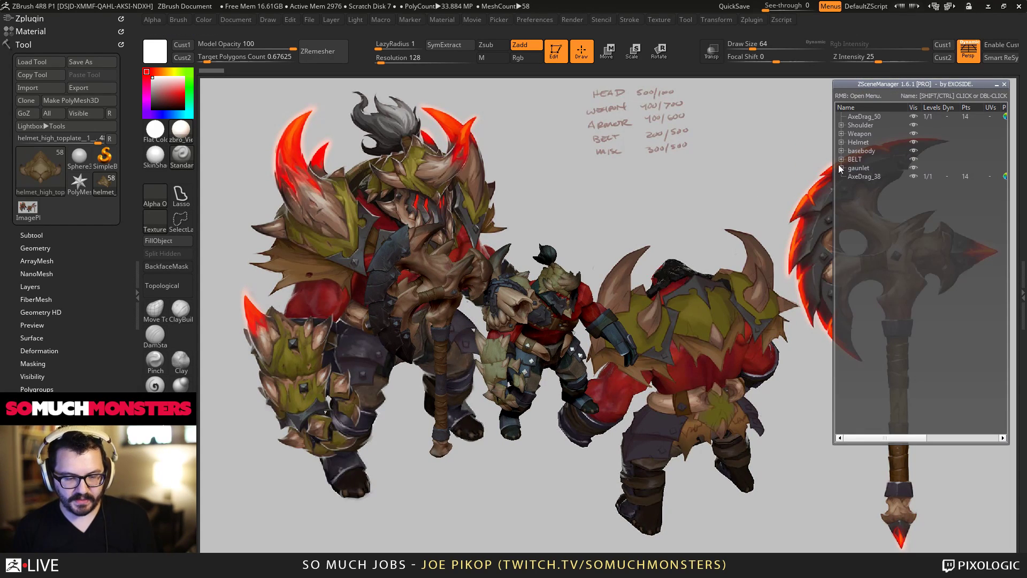
{"action": "left_click", "coordinate": [858, 143]}
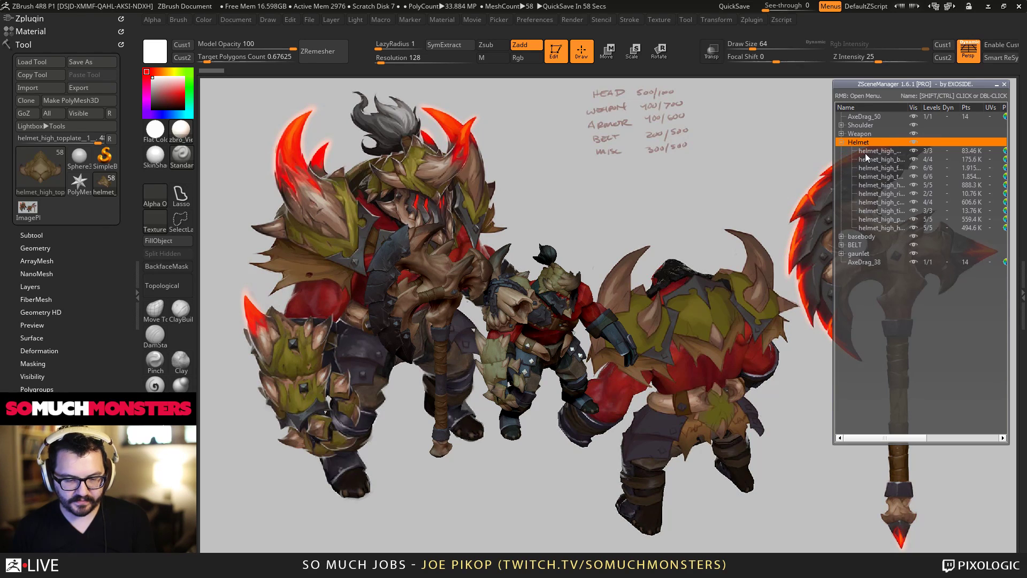
{"action": "left_click", "coordinate": [883, 228]}
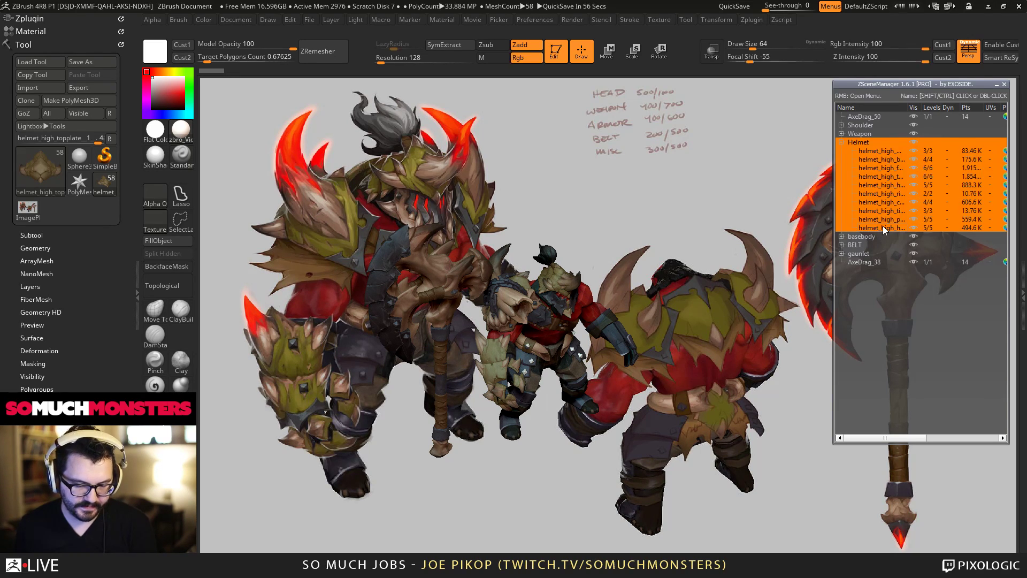
{"action": "right_click", "coordinate": [875, 220]}
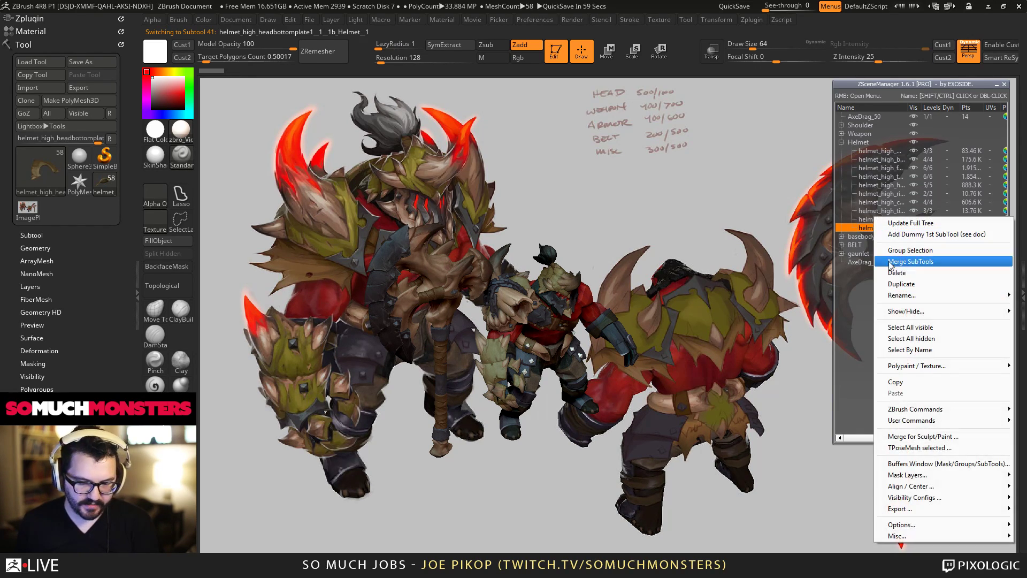
{"action": "mouse_move", "coordinate": [898, 315]}
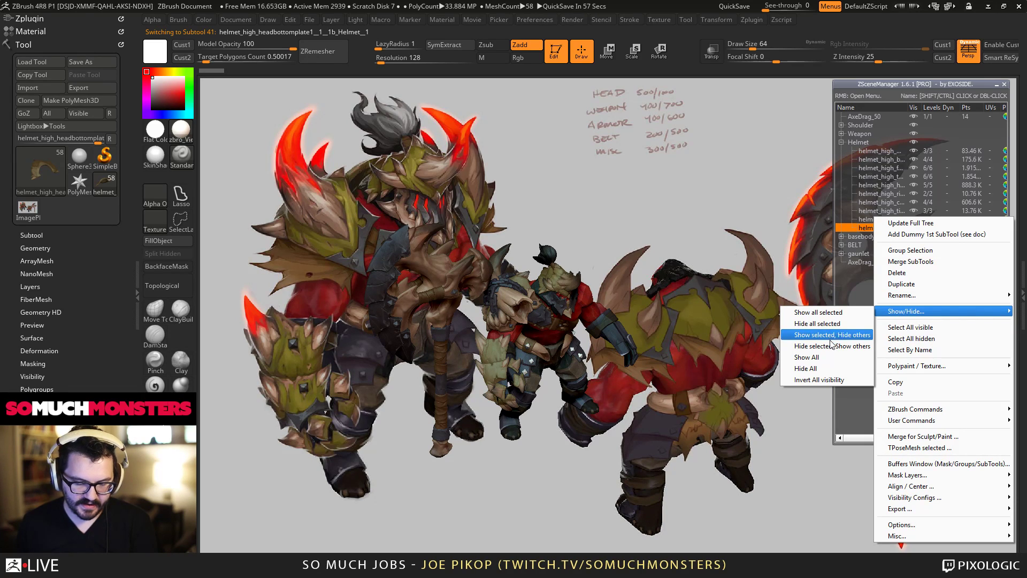
{"action": "left_click", "coordinate": [814, 336]}
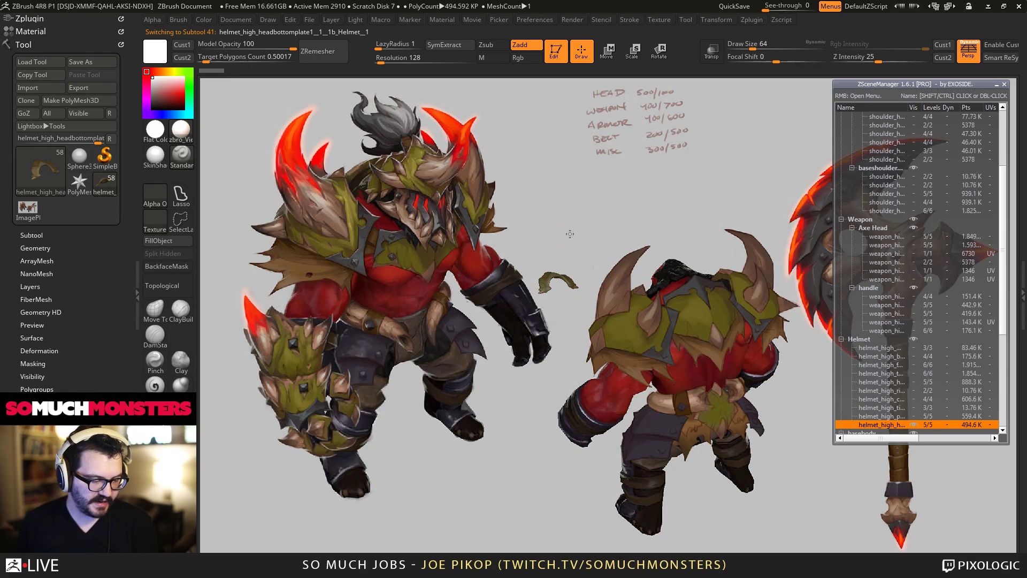
Make all the remaining subtools in the Helmet folder visible.
{"action": "left_click", "coordinate": [912, 348], "text": "shift"}
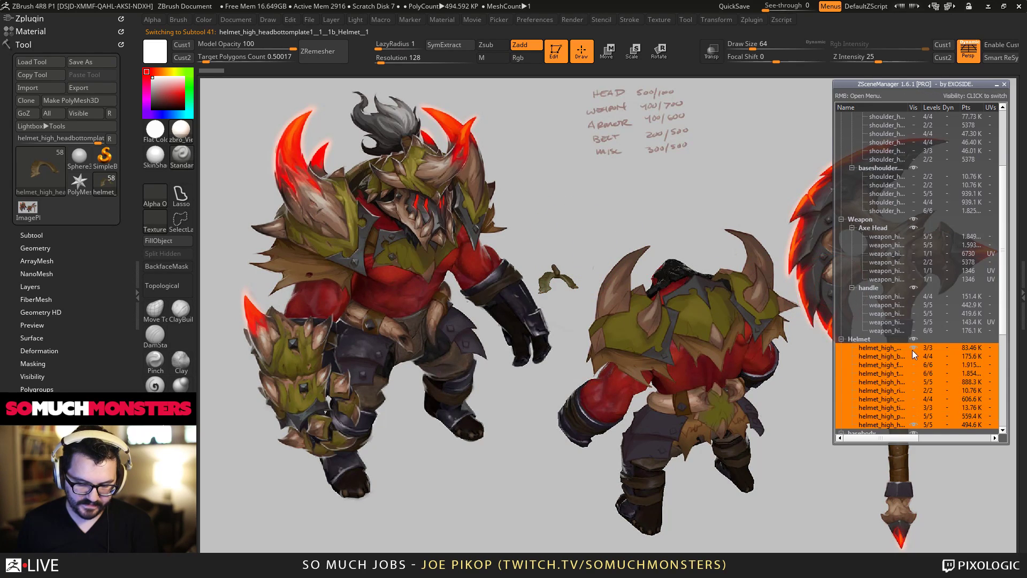
{"action": "left_click", "coordinate": [912, 356], "text": "shift"}
{"action": "left_click", "coordinate": [912, 364], "text": "shift"}
{"action": "left_click", "coordinate": [912, 373], "text": "shift"}
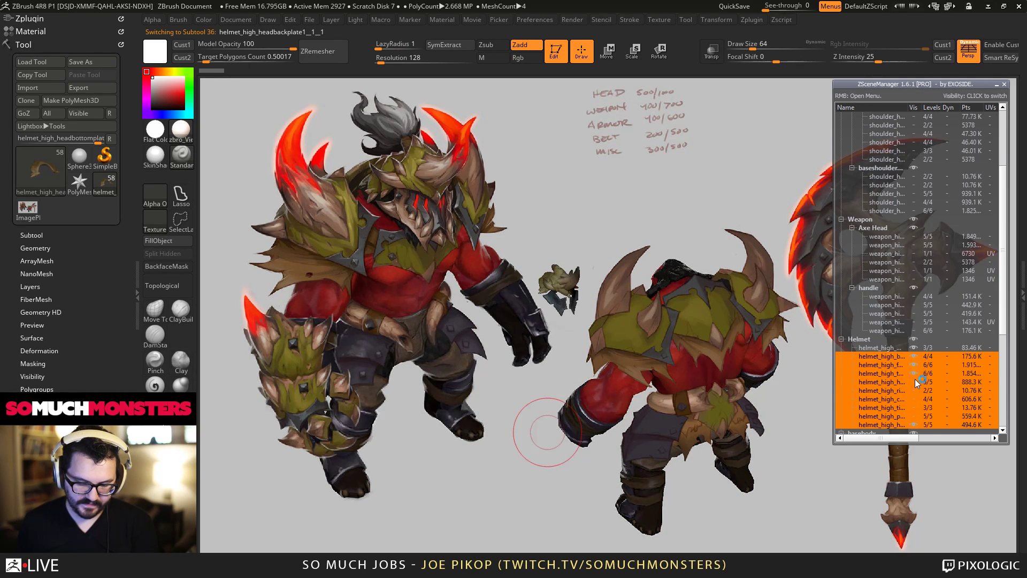
{"action": "left_click", "coordinate": [914, 381], "text": "shift"}
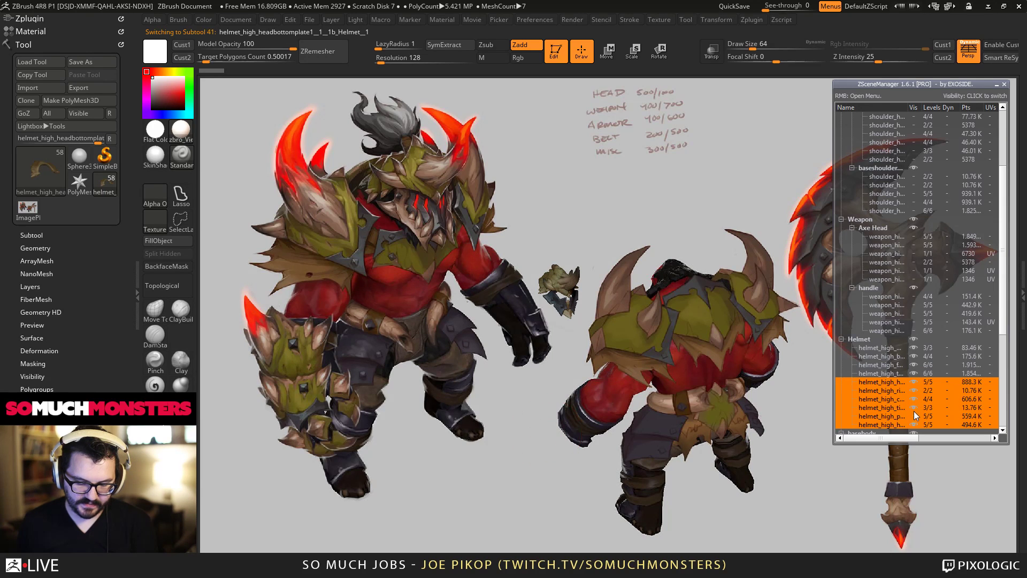
{"action": "left_click", "coordinate": [913, 415]}
Frame the isolated helmet and turn it to compare it with the concept art behind it.
{"action": "right_click_drag", "start_coordinate": [592, 301], "coordinate": [589, 285], "text": "shift"}
{"action": "key", "text": "f"}
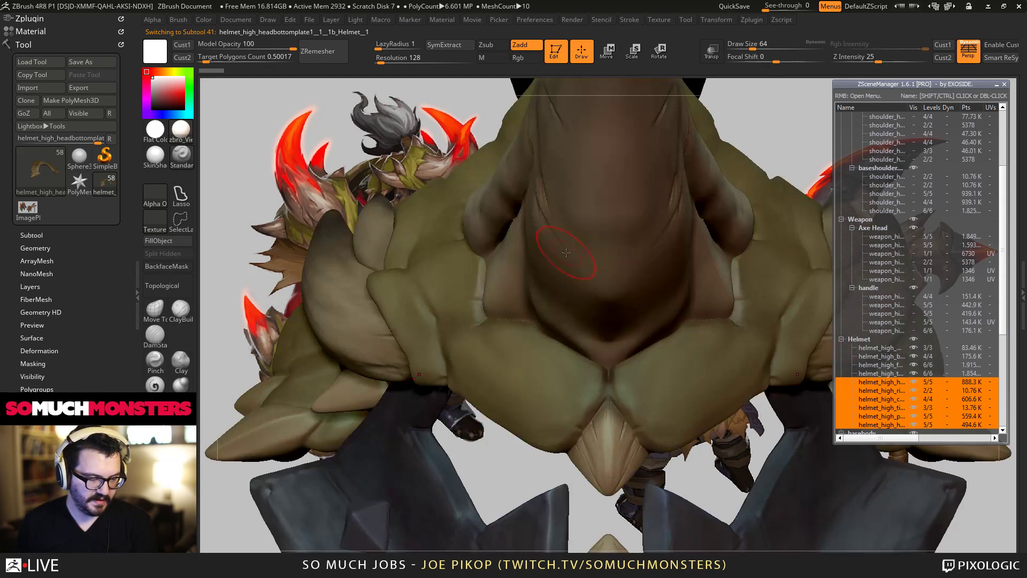
{"action": "right_click_drag", "start_coordinate": [569, 244], "coordinate": [601, 248]}
{"action": "key", "text": "f"}
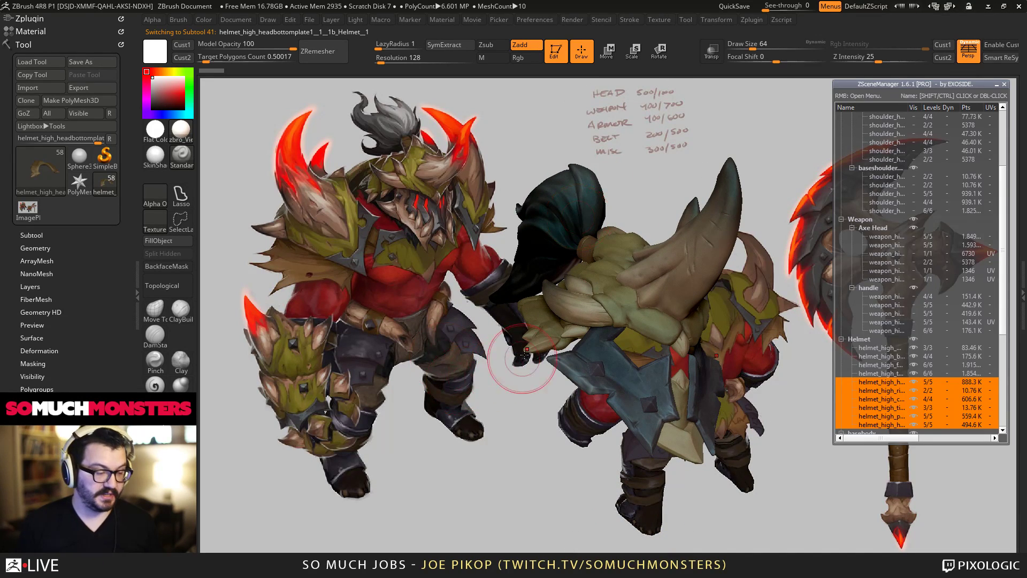
{"action": "right_click_drag", "start_coordinate": [555, 358], "coordinate": [526, 330], "text": "alt"}
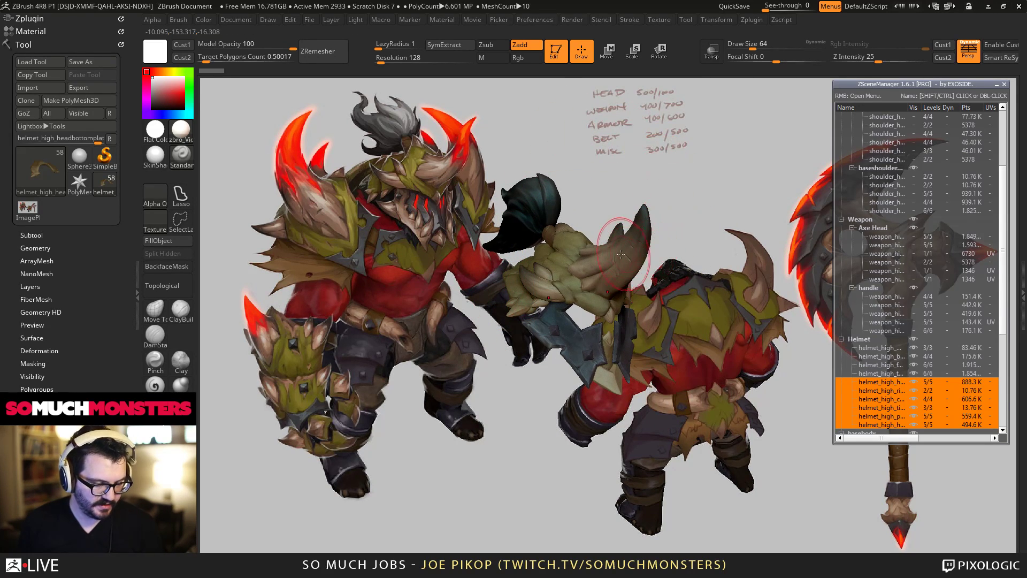
Turn on the polyframe display and lower the head bottom plate's subdivision level.
{"action": "key", "text": "shift+f"}
{"action": "key", "text": "shift+f"}
{"action": "key", "text": "shift+f"}
{"action": "key", "text": "shift+d"}
{"action": "key", "text": "shift+d"}
{"action": "key", "text": "shift+d"}
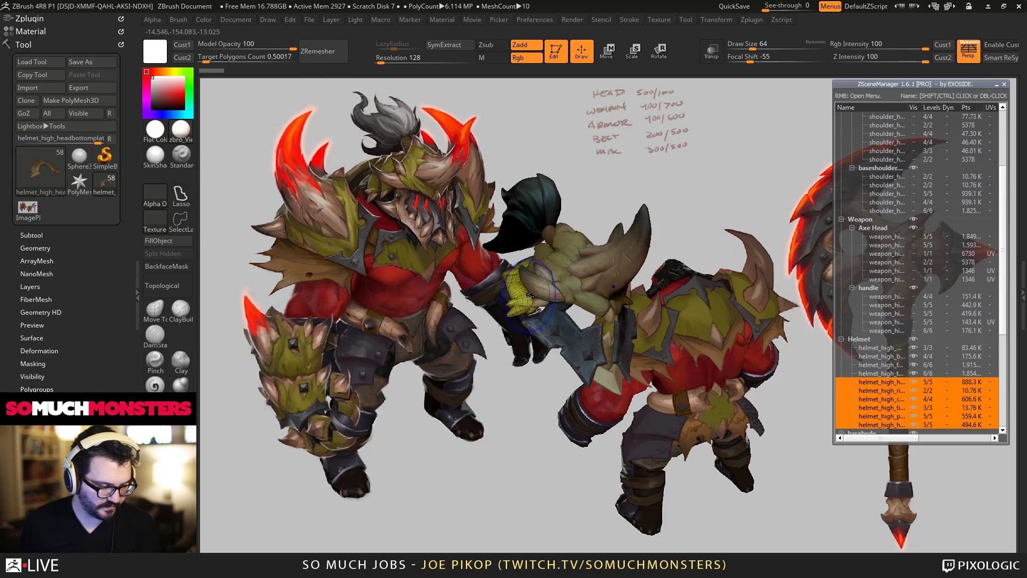
Select the helmet's big horn subtool and switch all subtools to their lowest subdivision level.
{"action": "mouse_move", "coordinate": [544, 291]}
{"action": "right_mouse_down"}
{"action": "mouse_move", "coordinate": [567, 298]}
{"action": "mouse_move", "coordinate": [537, 293]}
{"action": "mouse_move", "coordinate": [479, 256]}
{"action": "mouse_move", "coordinate": [463, 227]}
{"action": "mouse_move", "coordinate": [551, 294]}
{"action": "mouse_move", "coordinate": [559, 321]}
{"action": "right_mouse_up"}
{"action": "left_click", "coordinate": [569, 250], "text": "alt"}
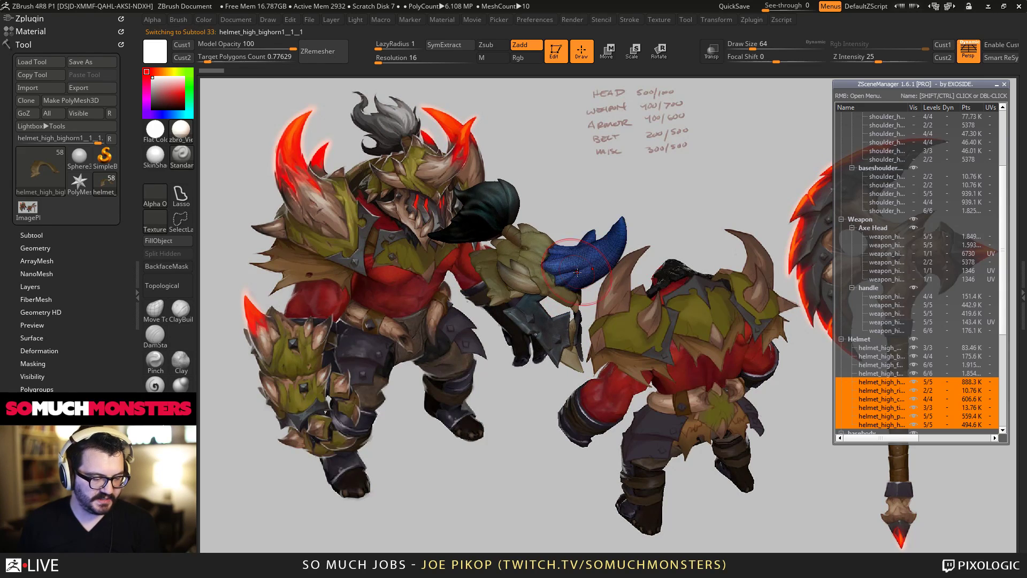
{"action": "left_click", "coordinate": [45, 235]}
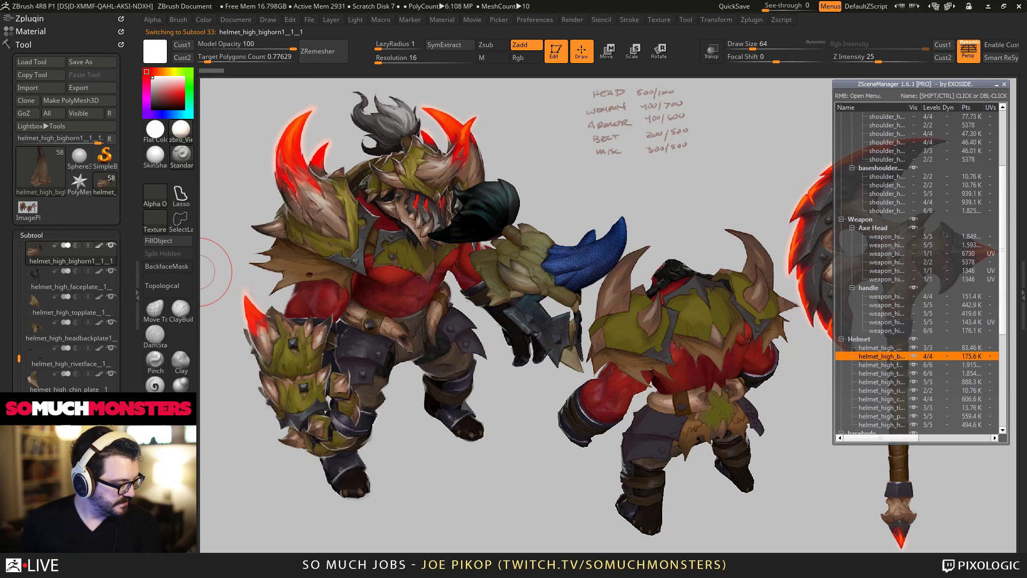
{"action": "scroll", "coordinate": [67, 235], "scroll_direction": "down", "scroll_amount": 3}
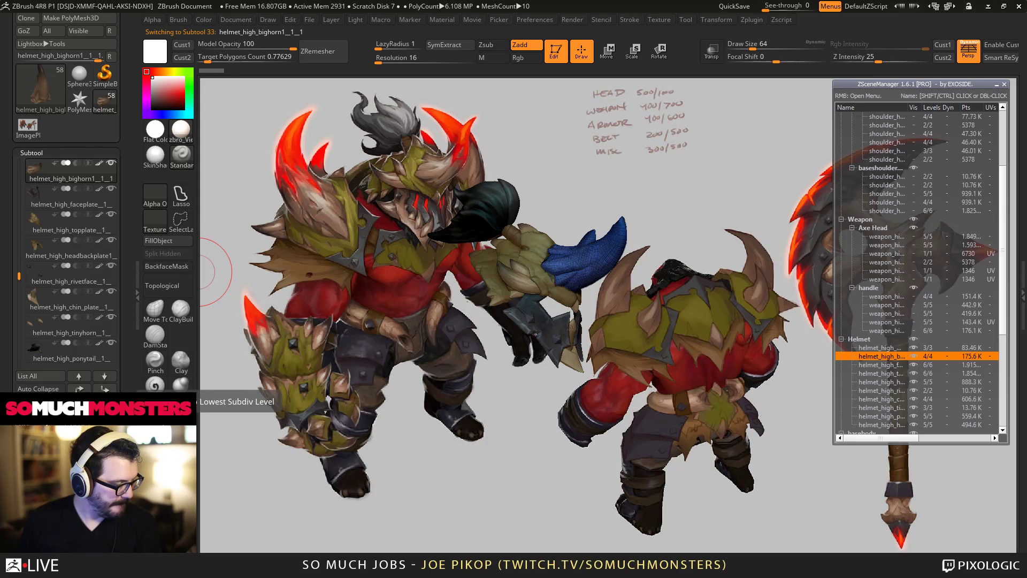
{"action": "left_click", "coordinate": [168, 408]}
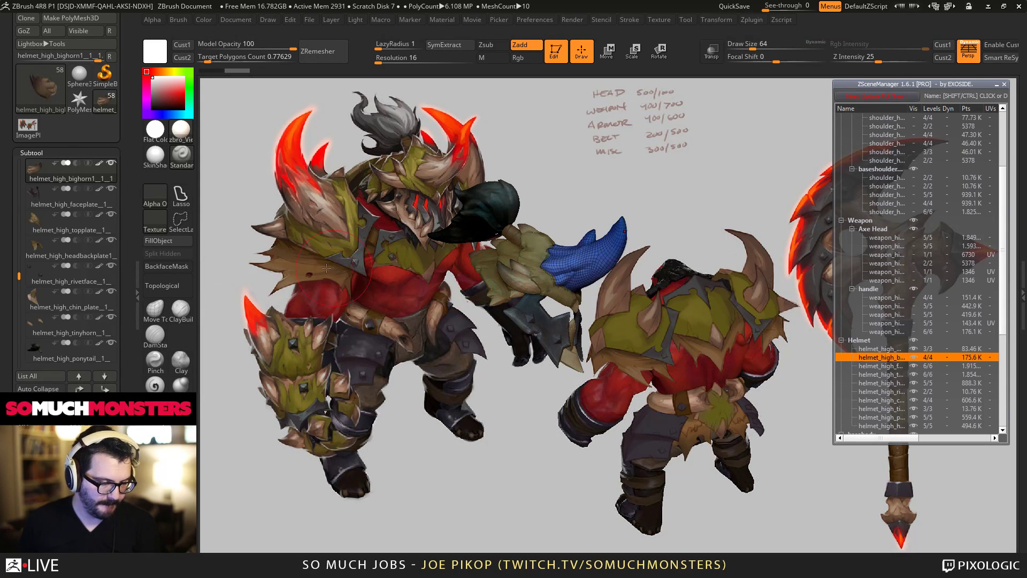
Examine the low-subdivision helmet by selecting its faceplate and chin plate, and view it from several angles beside the concept.
{"action": "left_click", "coordinate": [503, 381], "text": "alt"}
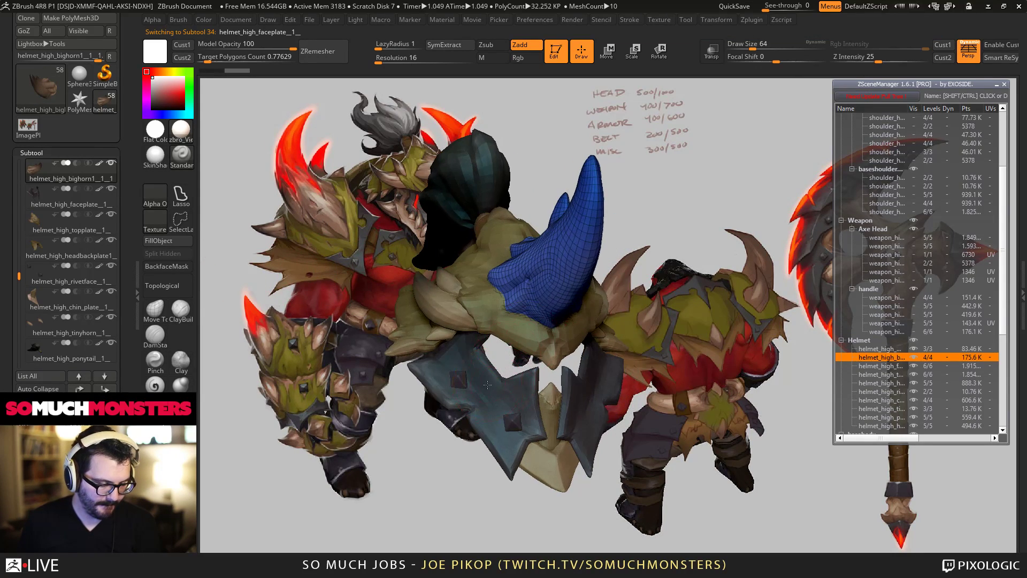
{"action": "key", "text": "f"}
{"action": "mouse_move", "coordinate": [502, 321]}
{"action": "right_mouse_down"}
{"action": "mouse_move", "coordinate": [527, 321]}
{"action": "mouse_move", "coordinate": [516, 315]}
{"action": "right_mouse_up"}
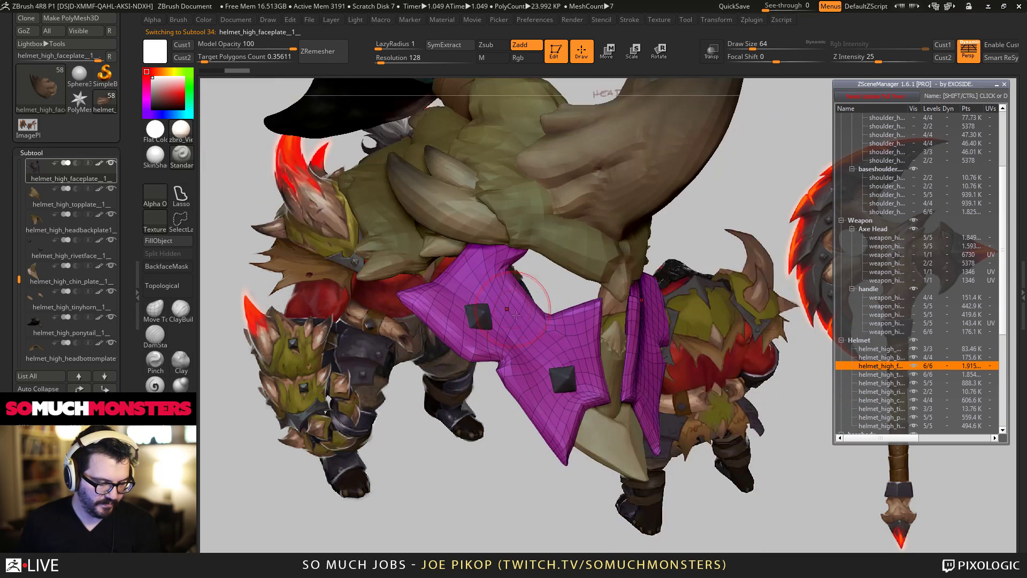
{"action": "left_click", "coordinate": [631, 438], "text": "alt"}
{"action": "right_click_drag", "start_coordinate": [631, 405], "coordinate": [558, 361]}
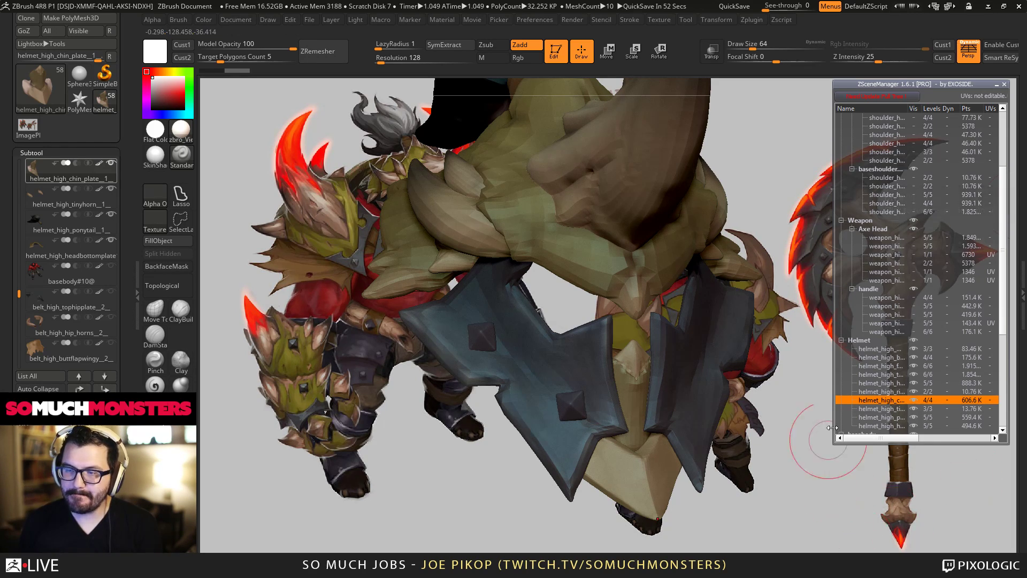
{"action": "right_click_drag", "start_coordinate": [482, 227], "coordinate": [637, 214]}
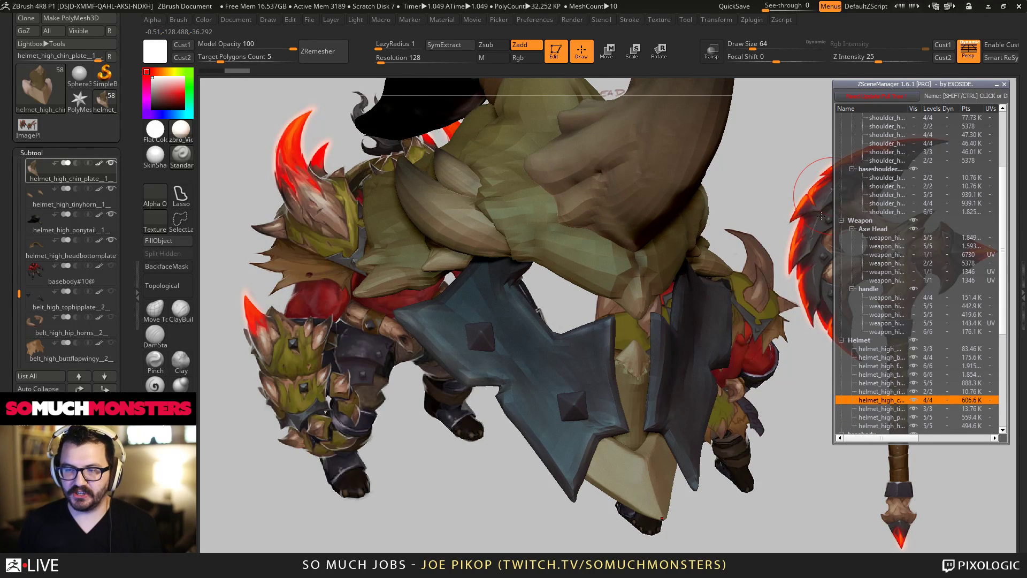
{"action": "left_click_drag", "start_coordinate": [776, 208], "coordinate": [612, 170]}
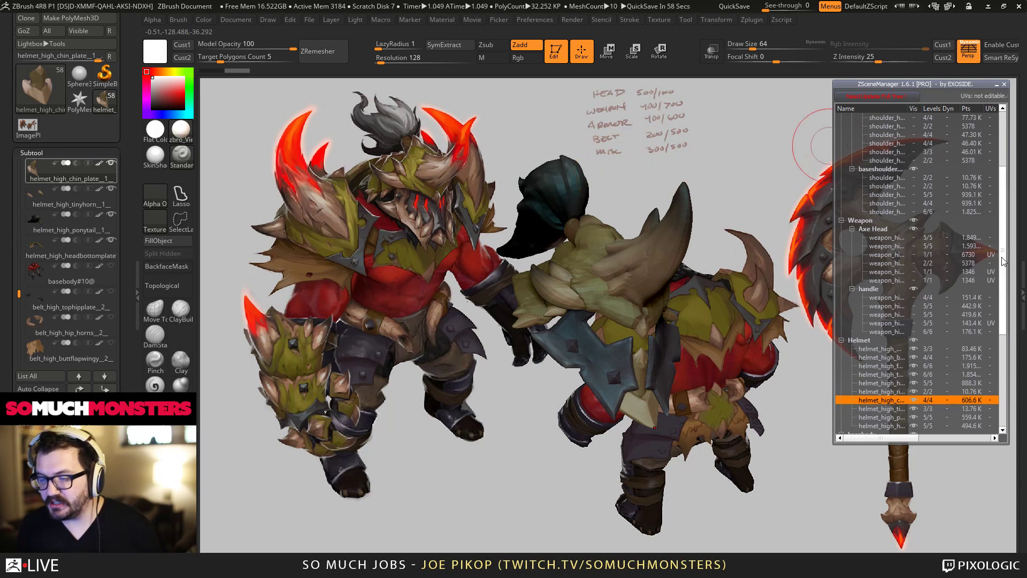
Switch to Photoshop, open the recent file rework.jpg and move the Libraries panel off the artwork.
{"action": "key", "text": "alt+Tab"}
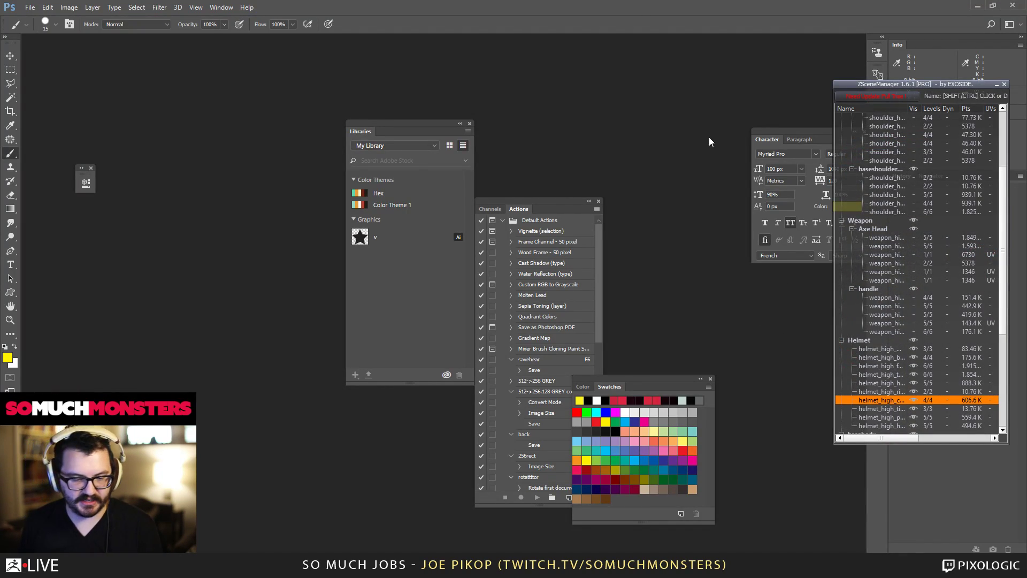
{"action": "left_click", "coordinate": [31, 7]}
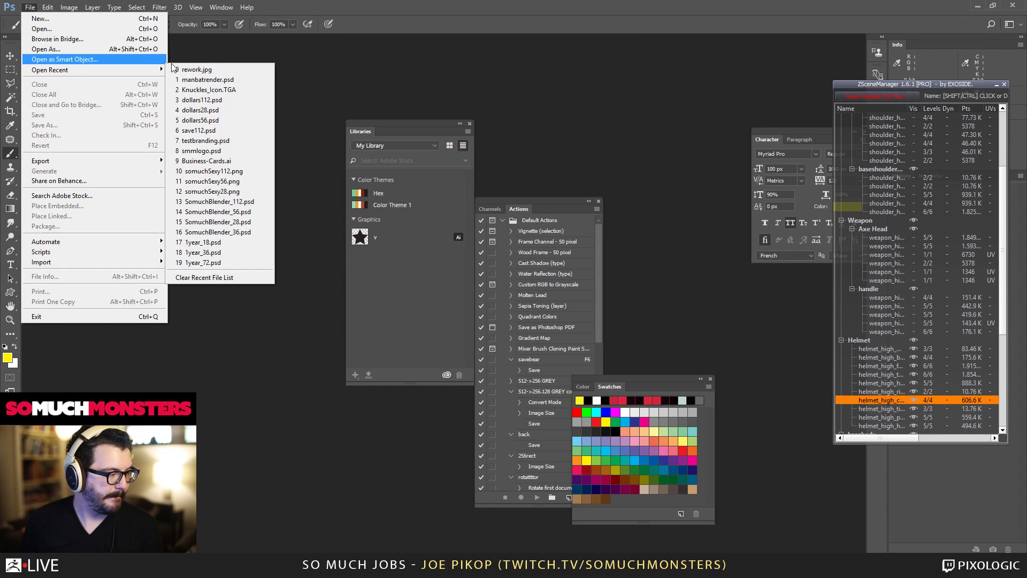
{"action": "mouse_move", "coordinate": [121, 69]}
{"action": "left_click", "coordinate": [214, 68]}
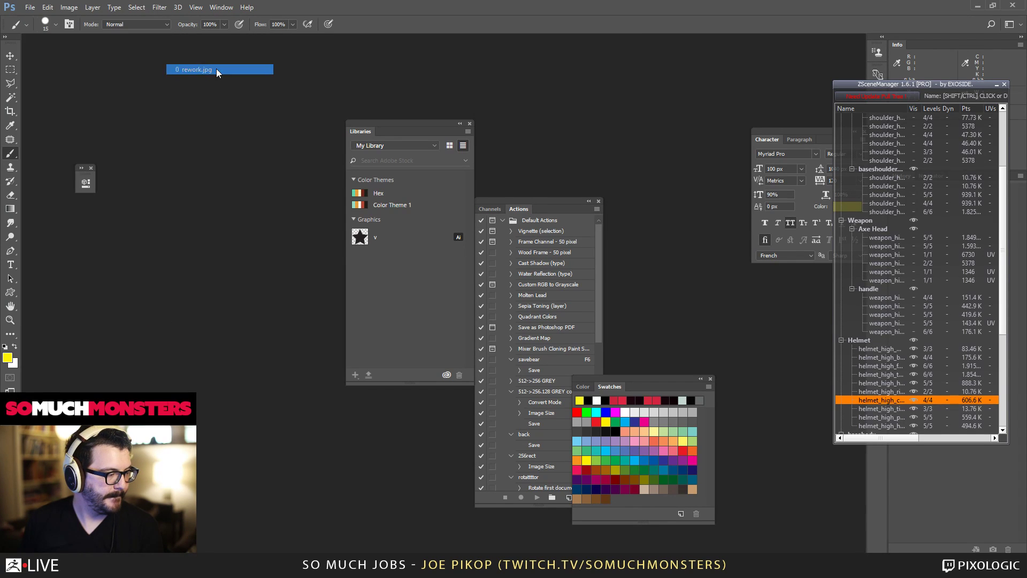
{"action": "left_click_drag", "start_coordinate": [284, 45], "coordinate": [296, 47]}
{"action": "key", "text": "m"}
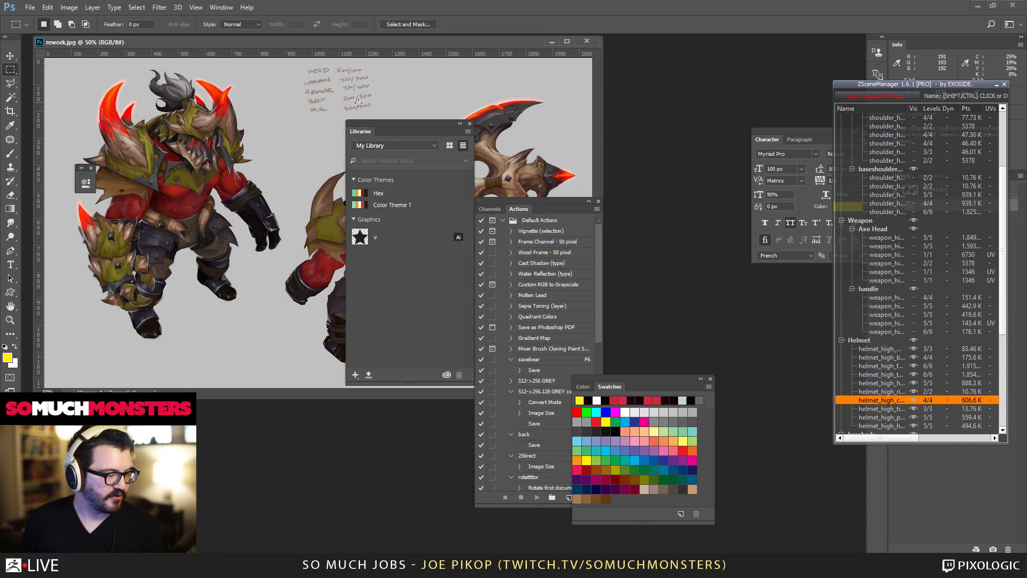
{"action": "left_click_drag", "start_coordinate": [386, 125], "coordinate": [466, 308]}
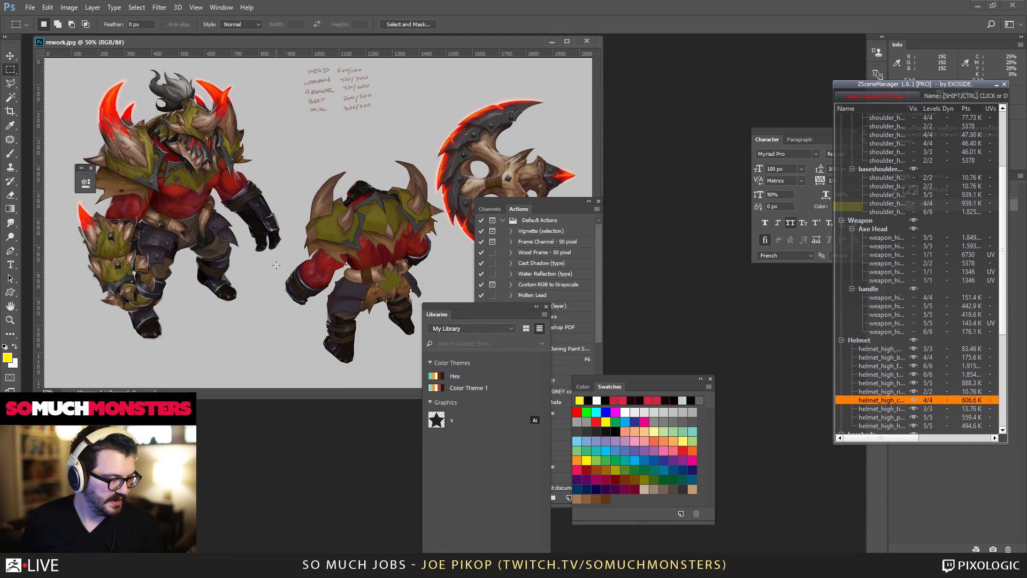
Crop the image to the head and upper body of the front-view character.
{"action": "left_click_drag", "start_coordinate": [285, 262], "coordinate": [119, 1]}
{"action": "left_click_drag", "start_coordinate": [336, 168], "coordinate": [330, 173]}
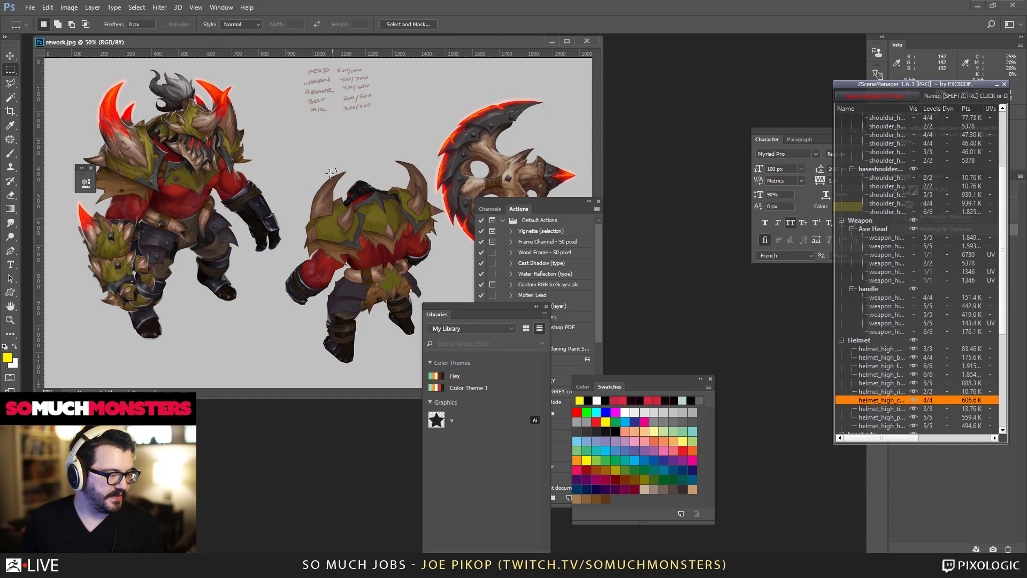
{"action": "left_click_drag", "start_coordinate": [253, 230], "coordinate": [86, 5]}
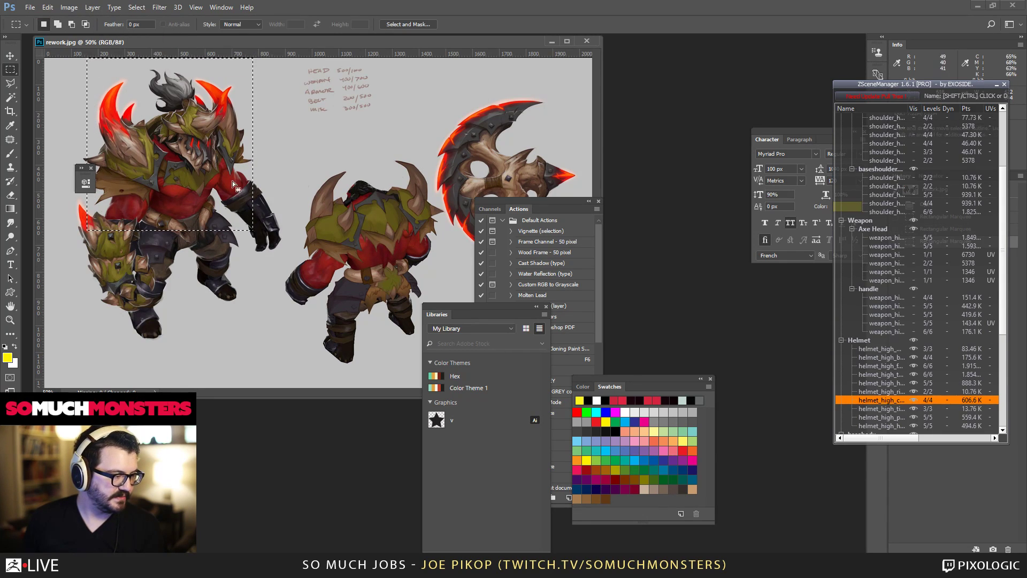
{"action": "left_click_drag", "start_coordinate": [289, 231], "coordinate": [85, 27]}
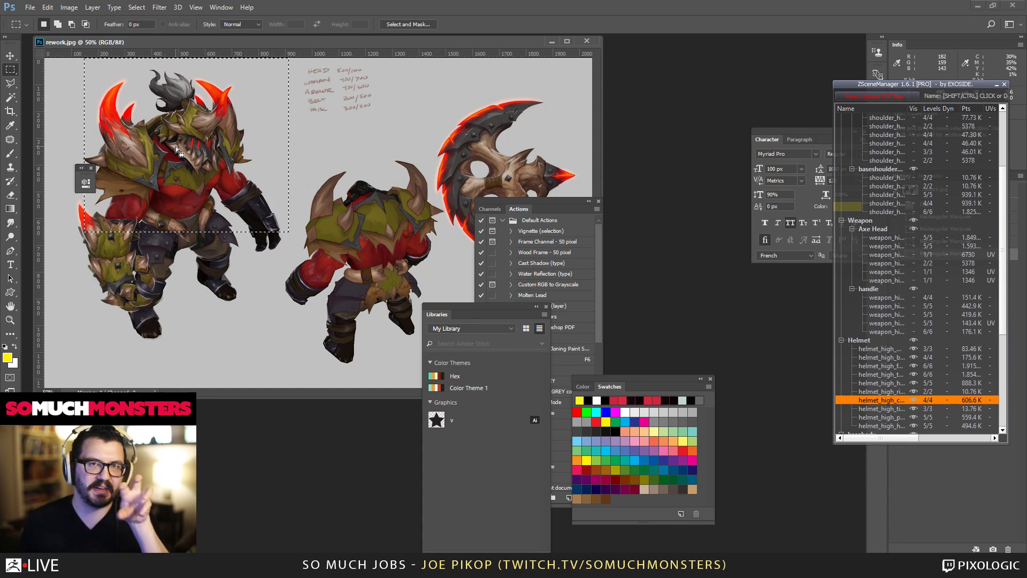
{"action": "left_click_drag", "start_coordinate": [213, 171], "coordinate": [230, 174]}
{"action": "left_click", "coordinate": [69, 7]}
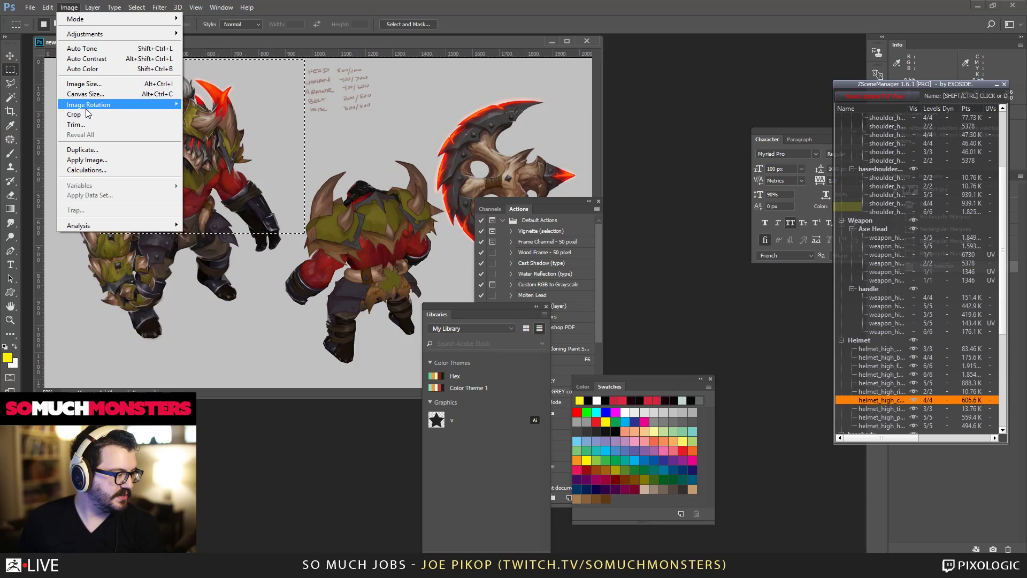
{"action": "left_click", "coordinate": [86, 114]}
Select the light grey background around the character with the Magic Wand, darken it with Curves and deselect.
{"action": "key", "text": "w"}
{"action": "left_click", "coordinate": [208, 141]}
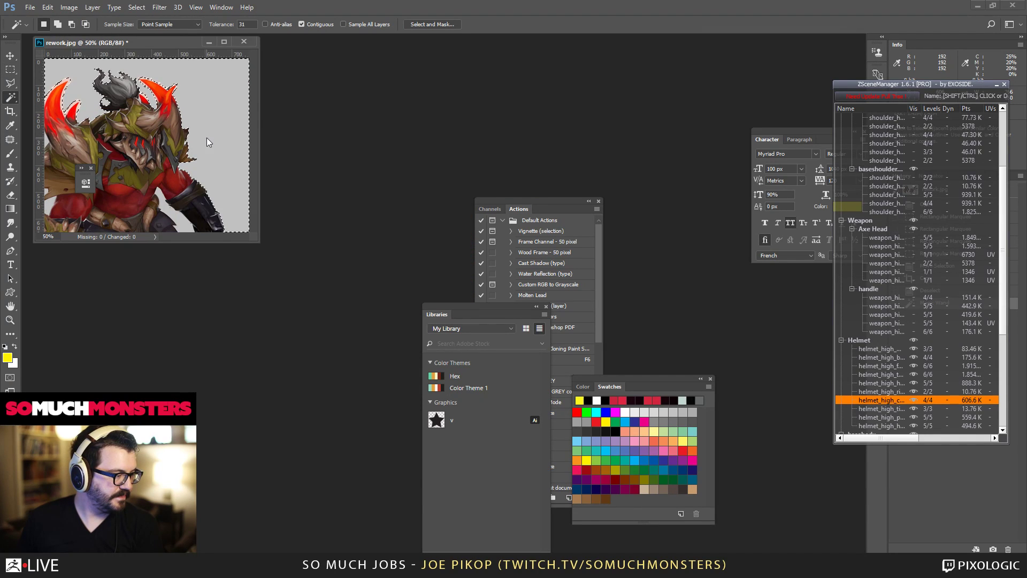
{"action": "left_click", "coordinate": [46, 194], "text": "shift"}
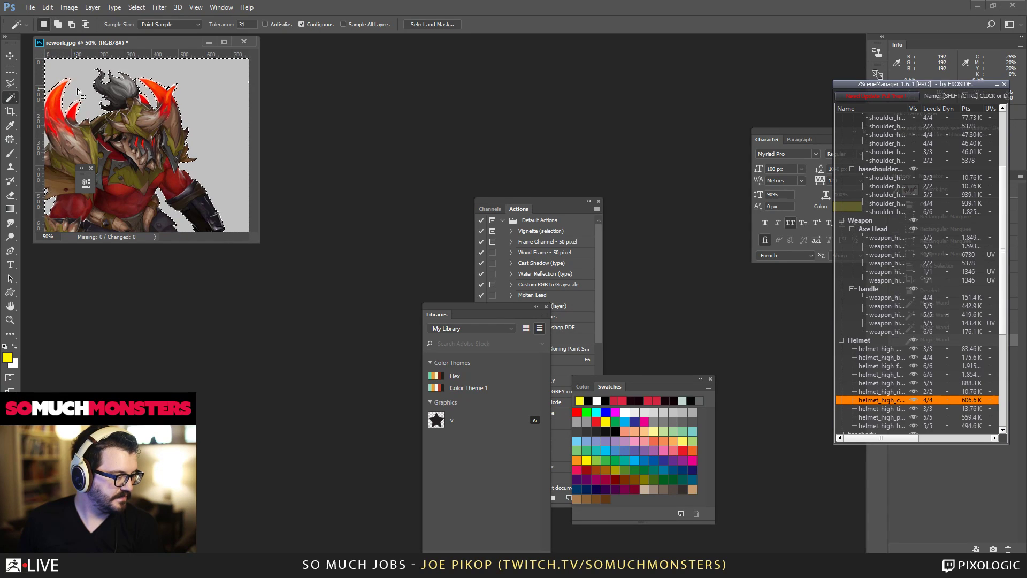
{"action": "key", "text": "m"}
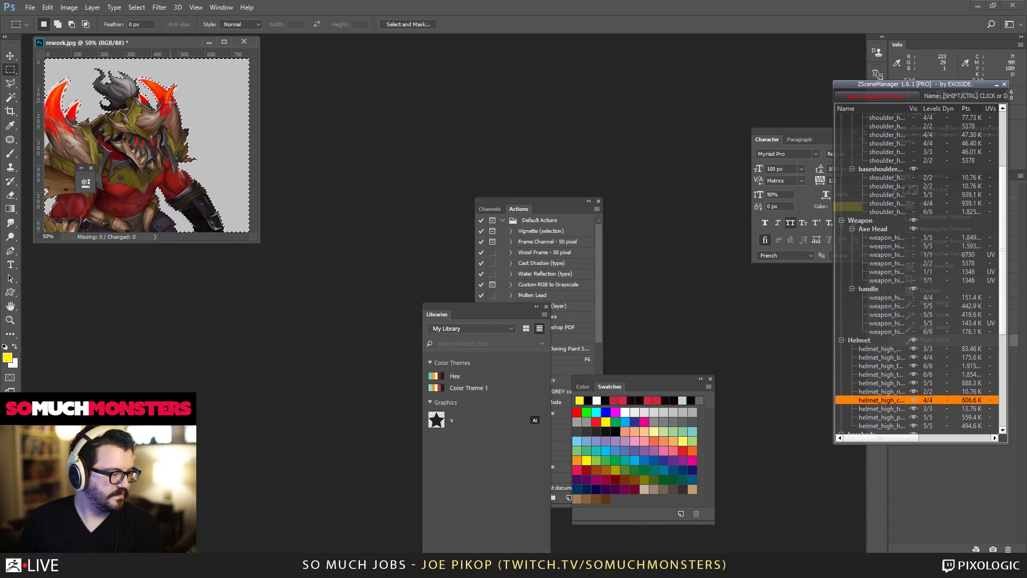
{"action": "key", "text": "ctrl+m"}
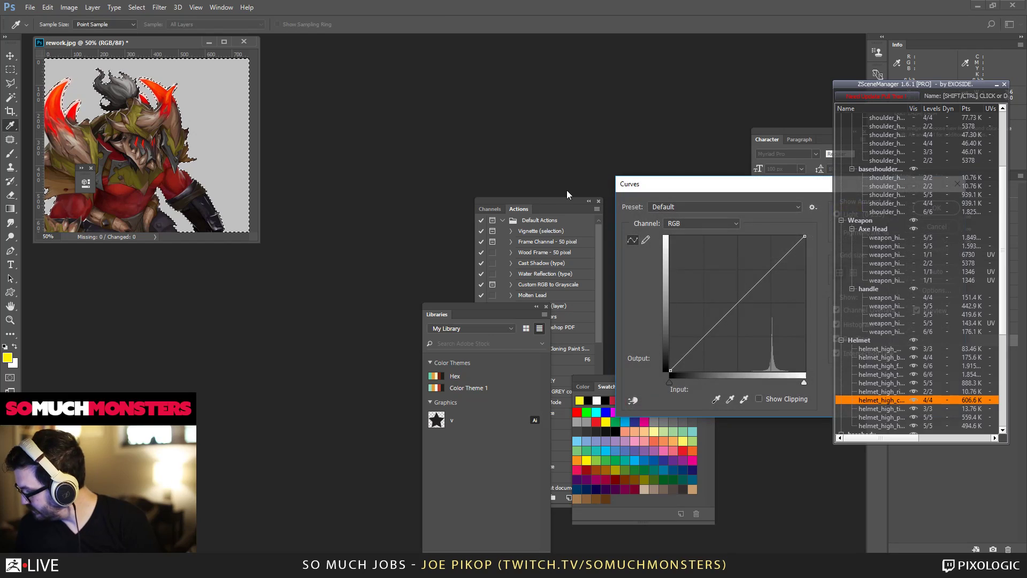
{"action": "left_click_drag", "start_coordinate": [728, 313], "coordinate": [739, 332]}
{"action": "key", "text": "Return"}
{"action": "key", "text": "ctrl+d"}
{"action": "key", "text": "m"}
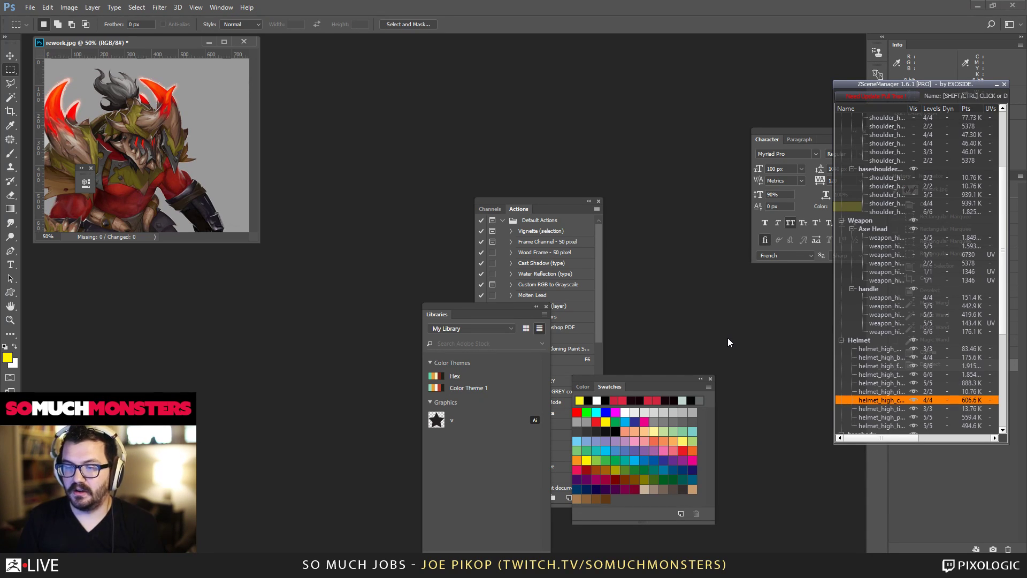
Rotate the cropped image 180° and save it as cropped.jpg.
{"action": "left_click", "coordinate": [69, 7]}
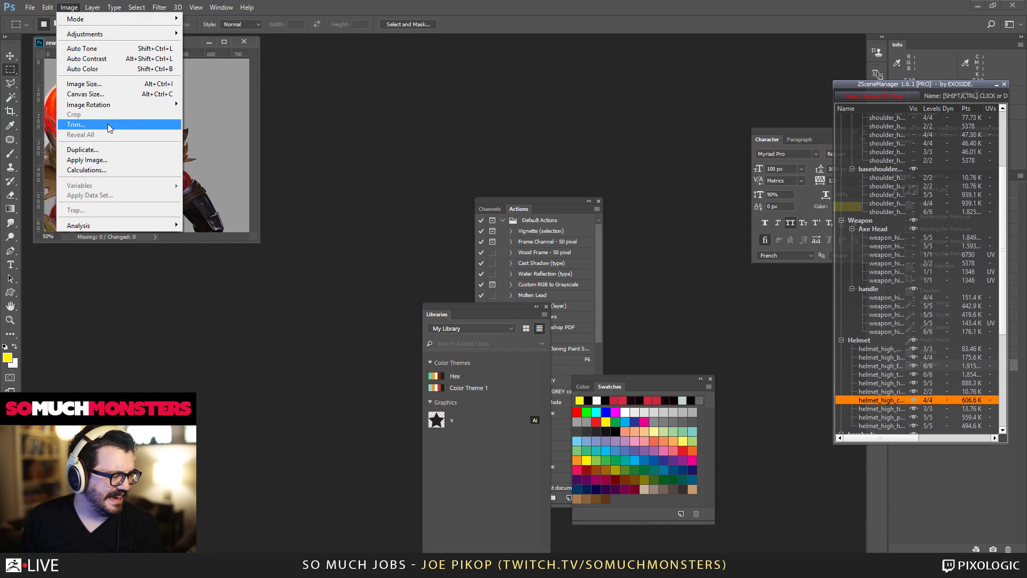
{"action": "mouse_move", "coordinate": [118, 112]}
{"action": "left_click", "coordinate": [197, 104]}
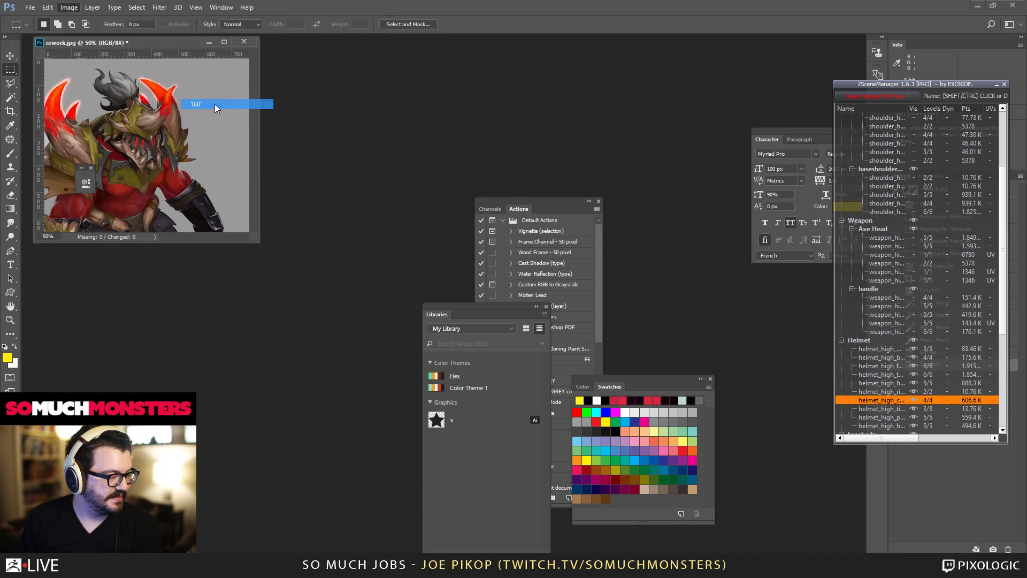
{"action": "left_click", "coordinate": [47, 7]}
{"action": "left_click", "coordinate": [30, 7]}
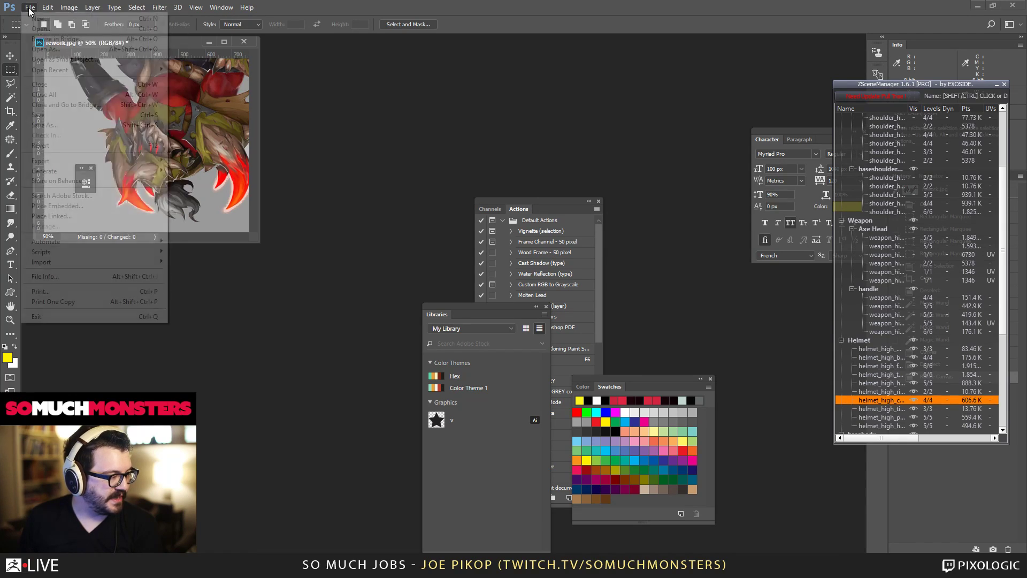
{"action": "left_click", "coordinate": [29, 7]}
{"action": "left_click", "coordinate": [44, 125]}
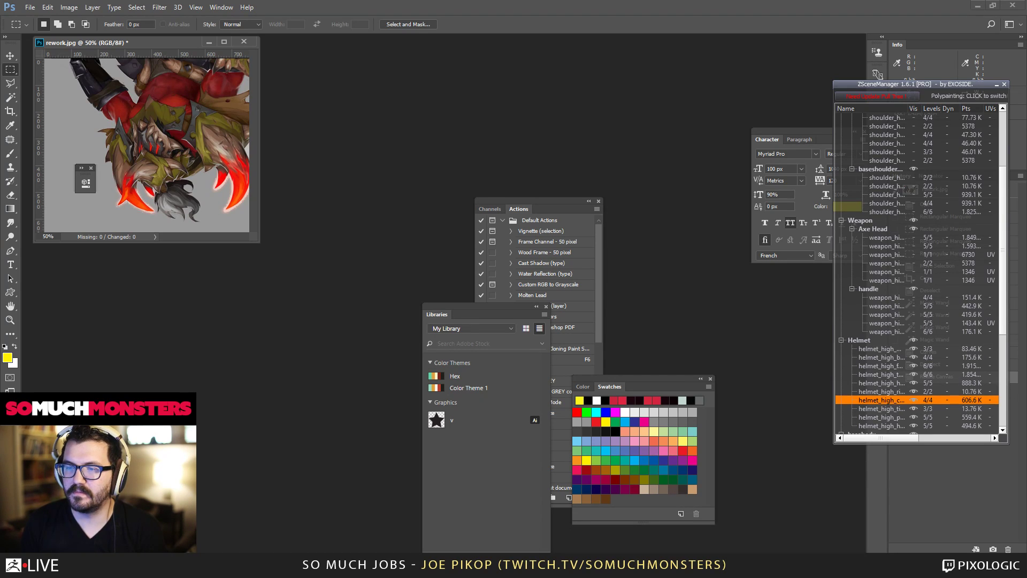
Switch back to ZBrush, start loading an image plane picture and browse to the Concept folder inside JR Artist.
{"action": "left_click", "coordinate": [889, 400]}
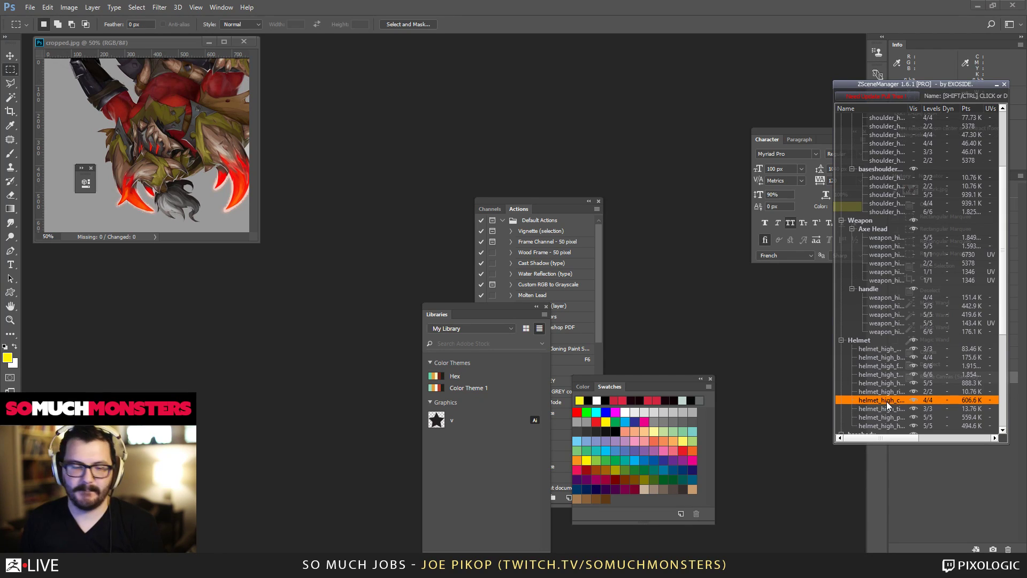
{"action": "left_click", "coordinate": [659, 20]}
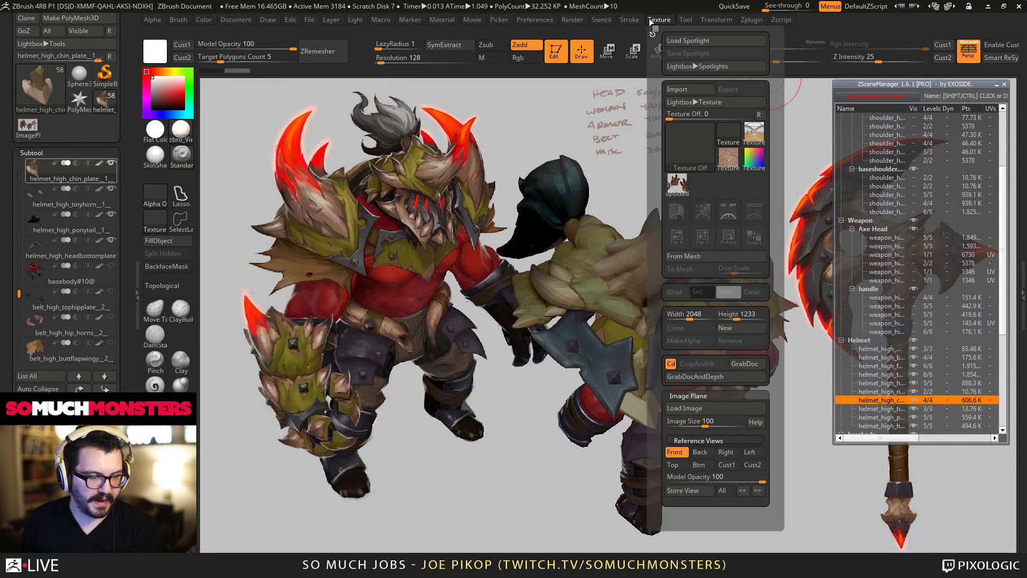
{"action": "left_click", "coordinate": [686, 408]}
{"action": "middle_click", "coordinate": [245, 99]}
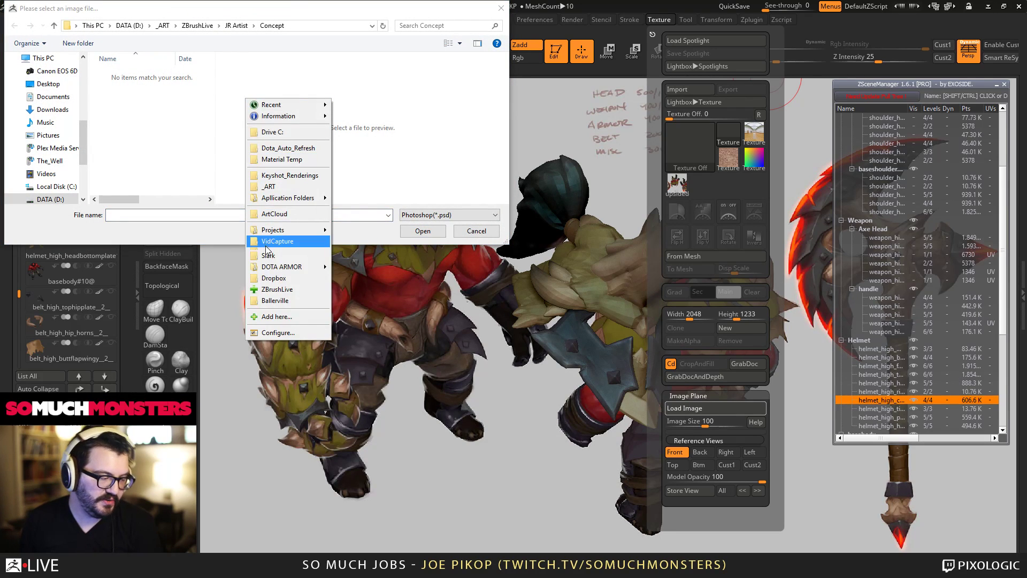
{"action": "left_click", "coordinate": [283, 289]}
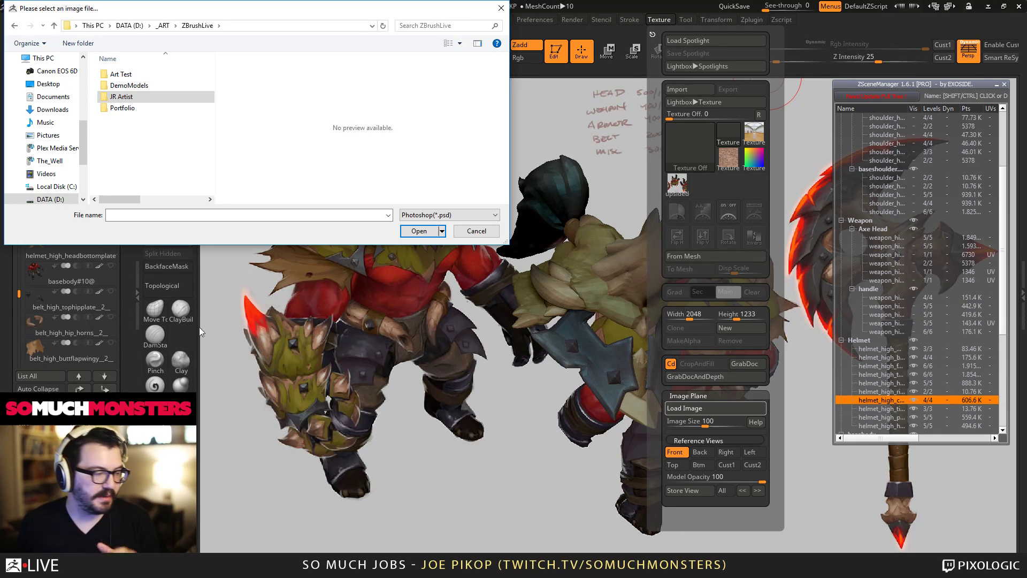
{"action": "double_click", "coordinate": [155, 108]}
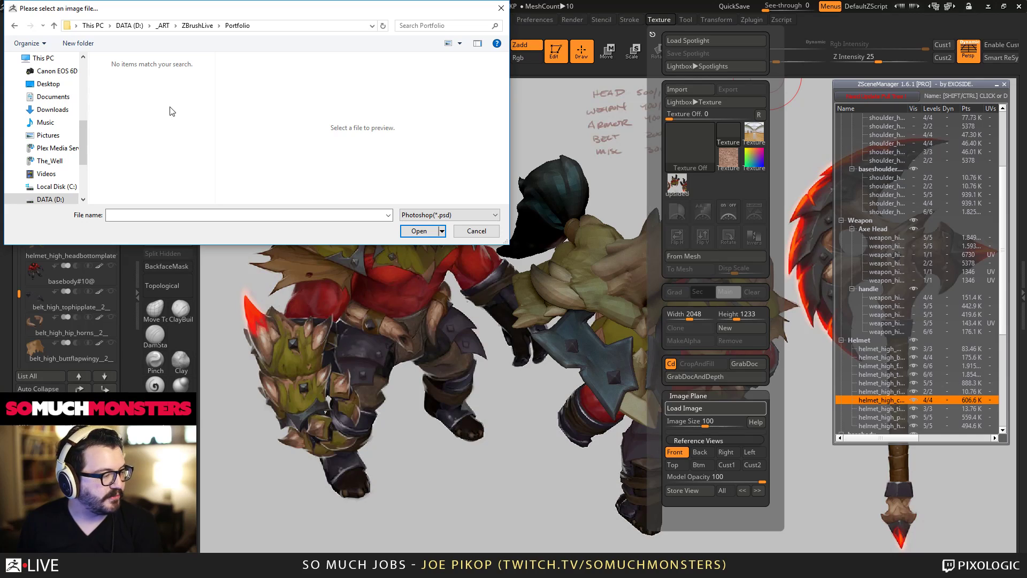
{"action": "key", "text": "BackSpace"}
{"action": "double_click", "coordinate": [140, 96]}
{"action": "double_click", "coordinate": [137, 75]}
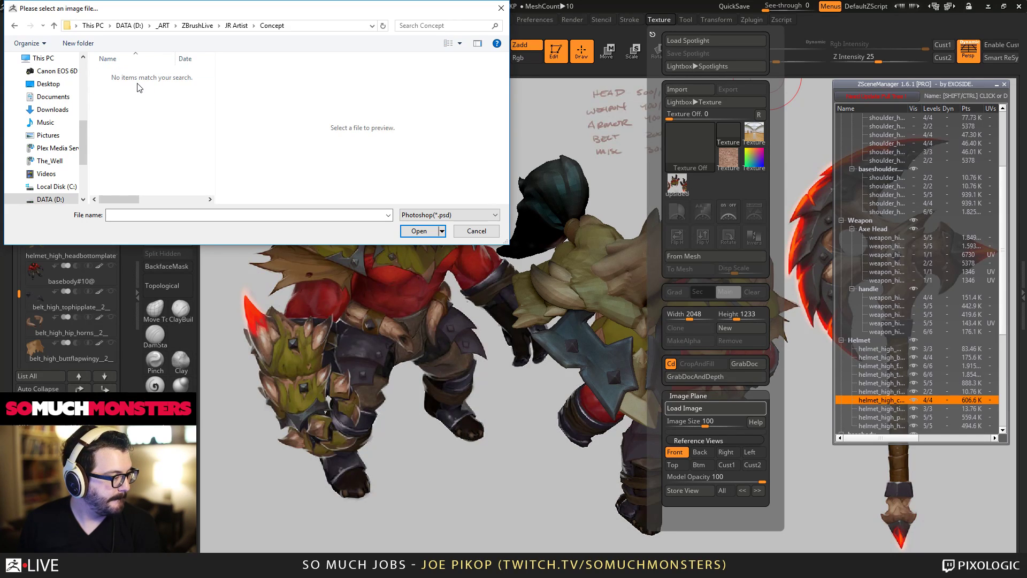
List the folder's JPG files and try to load cropped.jpg as the image plane.
{"action": "left_click", "coordinate": [407, 214]}
{"action": "left_click", "coordinate": [410, 236]}
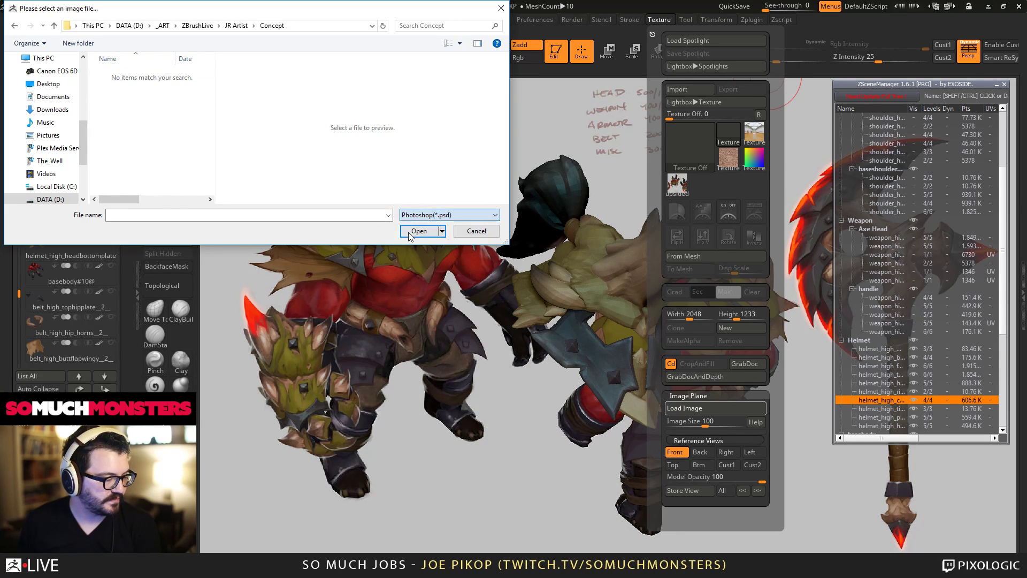
{"action": "left_click", "coordinate": [423, 215]}
{"action": "left_click", "coordinate": [422, 227]}
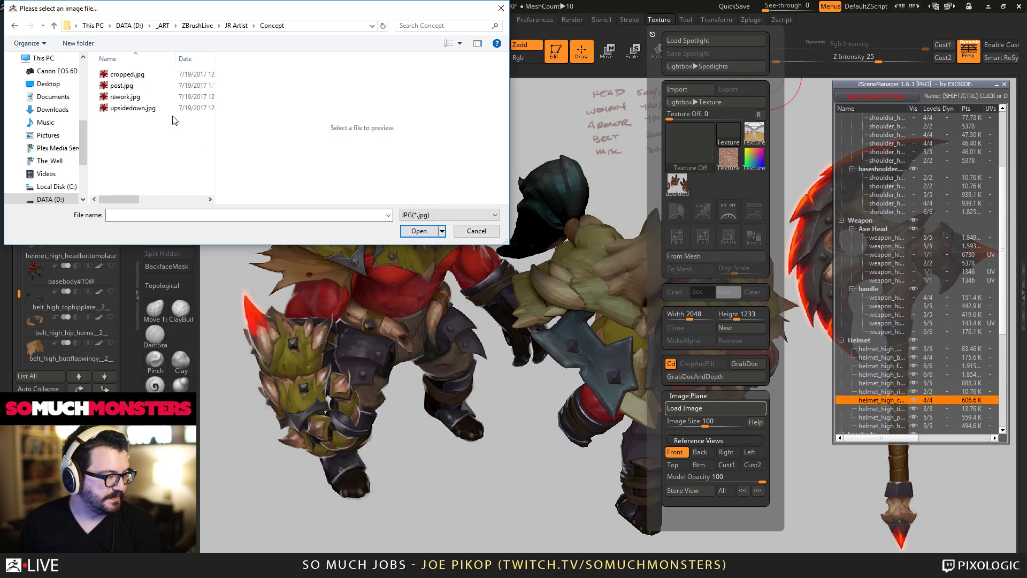
{"action": "left_click", "coordinate": [134, 107]}
{"action": "left_click", "coordinate": [131, 96]}
{"action": "left_click", "coordinate": [134, 75]}
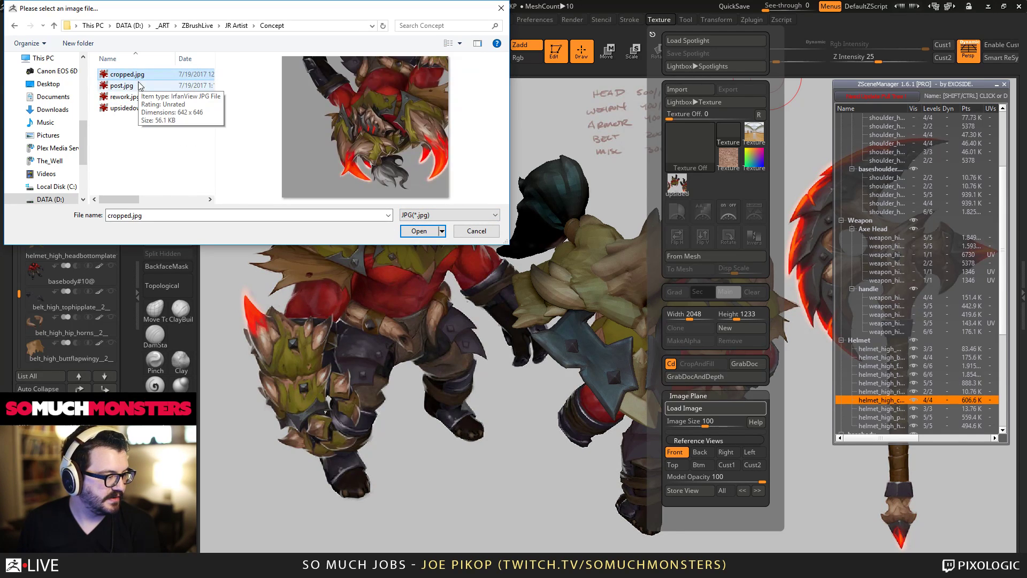
{"action": "double_click", "coordinate": [143, 74]}
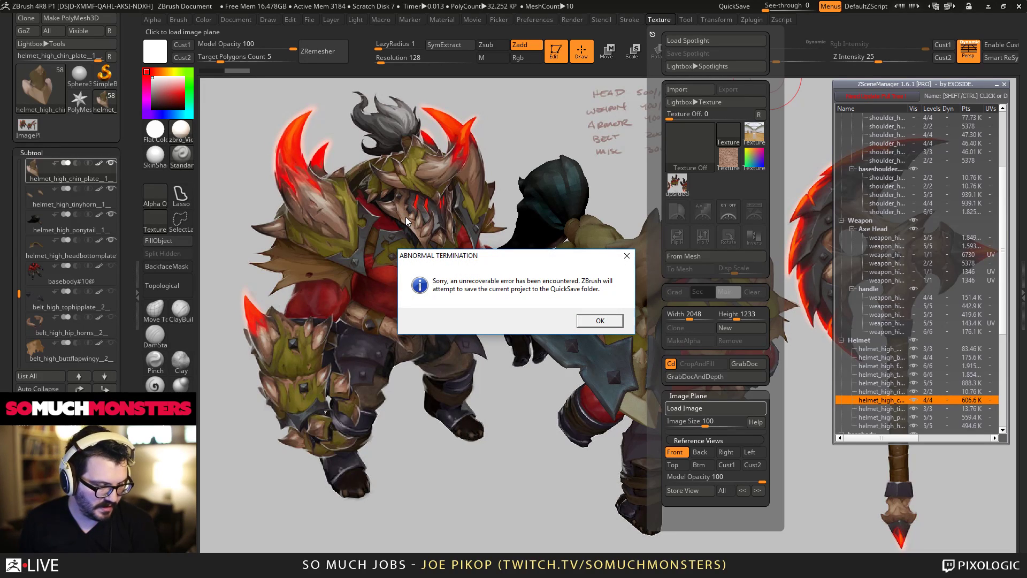
Dismiss the crash notices, return to the relaunched ZBrush and load the recovered tool from the QuickSave files.
{"action": "left_click", "coordinate": [613, 323]}
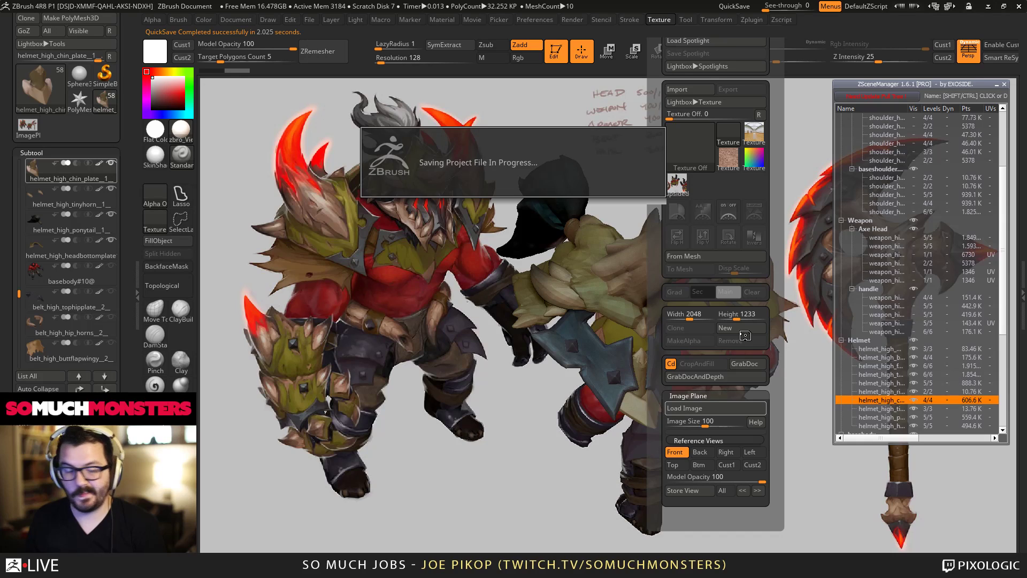
{"action": "key", "text": "alt+Tab"}
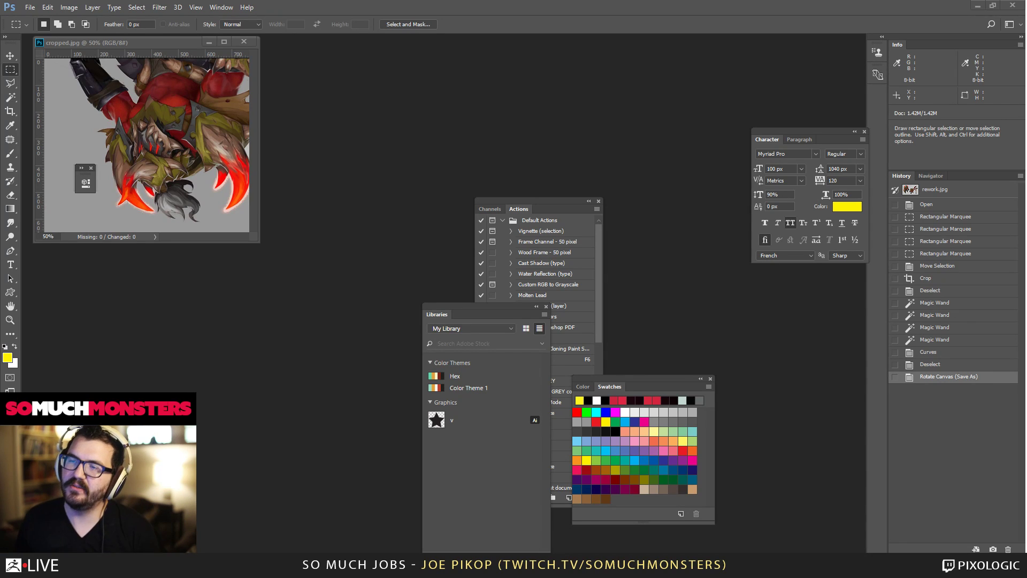
{"action": "key", "text": "alt"}
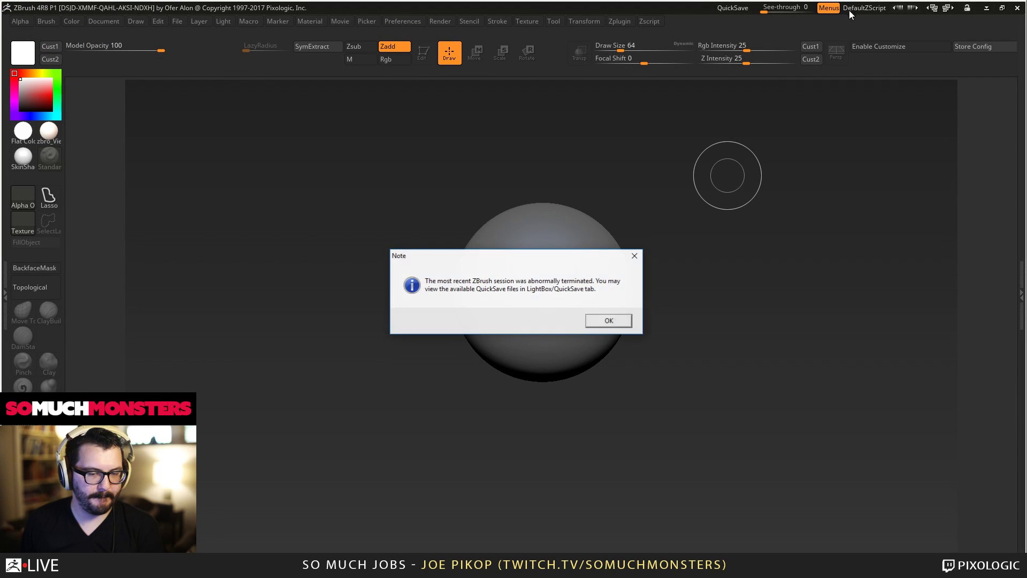
{"action": "left_click", "coordinate": [595, 319]}
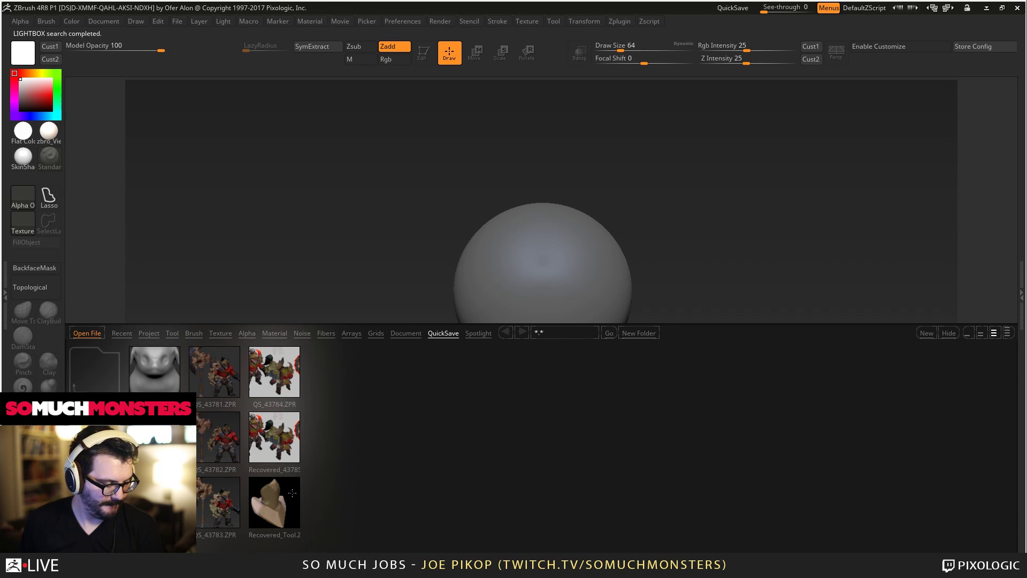
{"action": "double_click", "coordinate": [281, 498]}
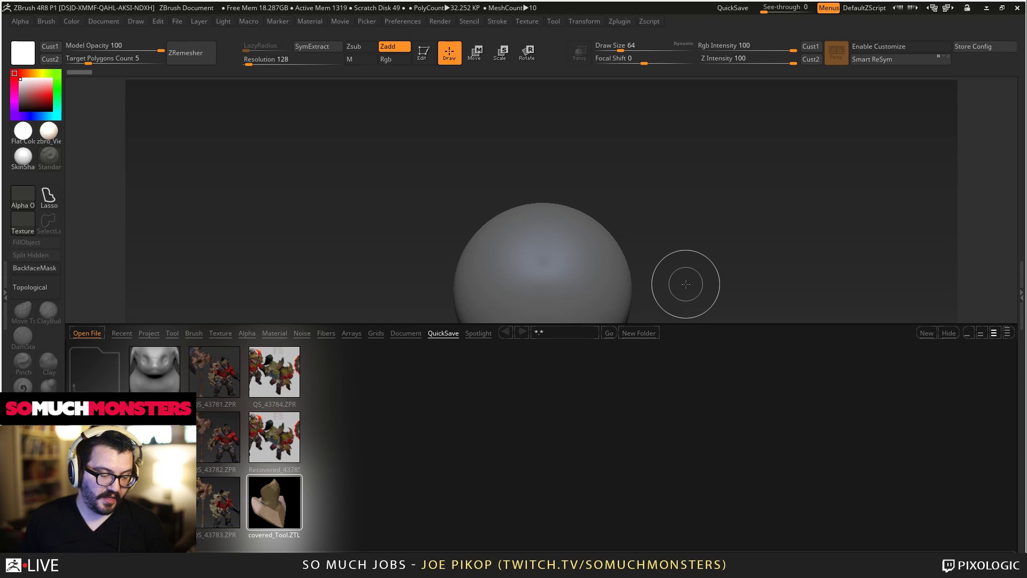
Place the recovered model on the canvas in Edit mode with the zbro_Vie material and clear the leftover sphere.
{"action": "right_click_drag", "start_coordinate": [590, 293], "coordinate": [537, 382]}
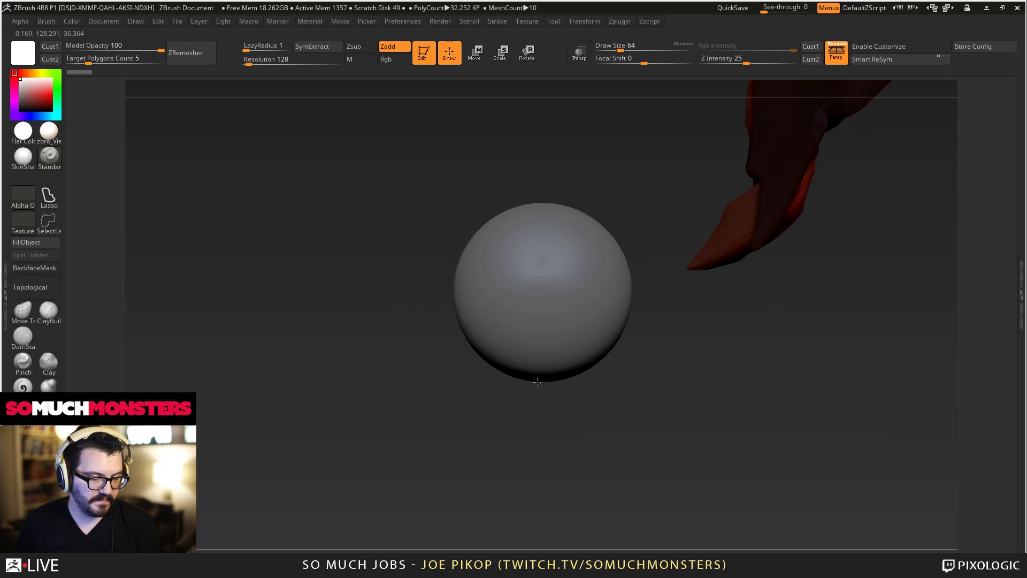
{"action": "left_click", "coordinate": [49, 132]}
{"action": "left_click_drag", "start_coordinate": [387, 247], "coordinate": [429, 290], "text": "shift"}
{"action": "key", "text": "ctrl+n"}
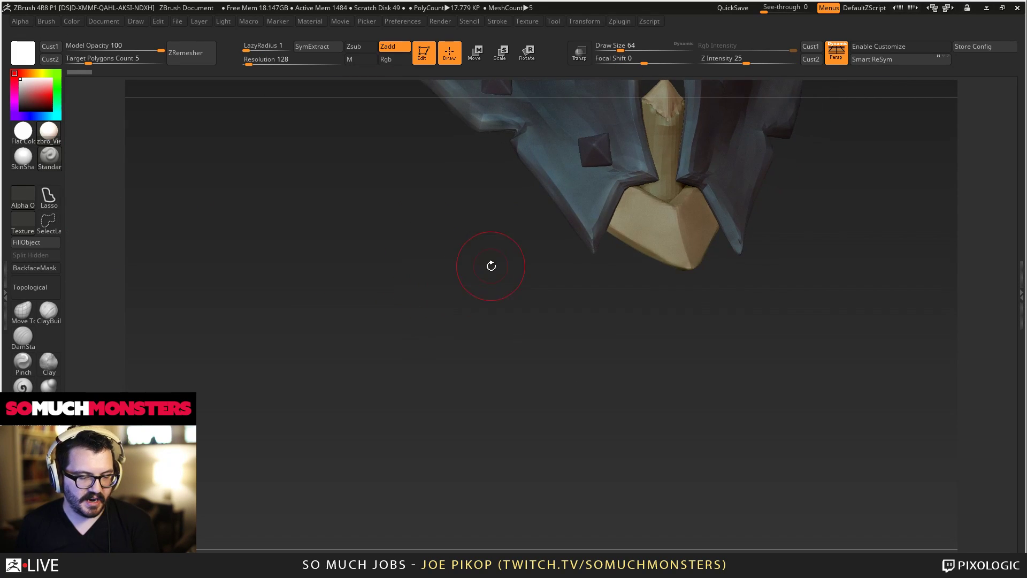
Examine the helmet's horns, cheek plates and chin plate from the side and the front.
{"action": "left_click_drag", "start_coordinate": [490, 266], "coordinate": [557, 332], "text": "alt"}
{"action": "left_click", "coordinate": [550, 360], "text": "alt"}
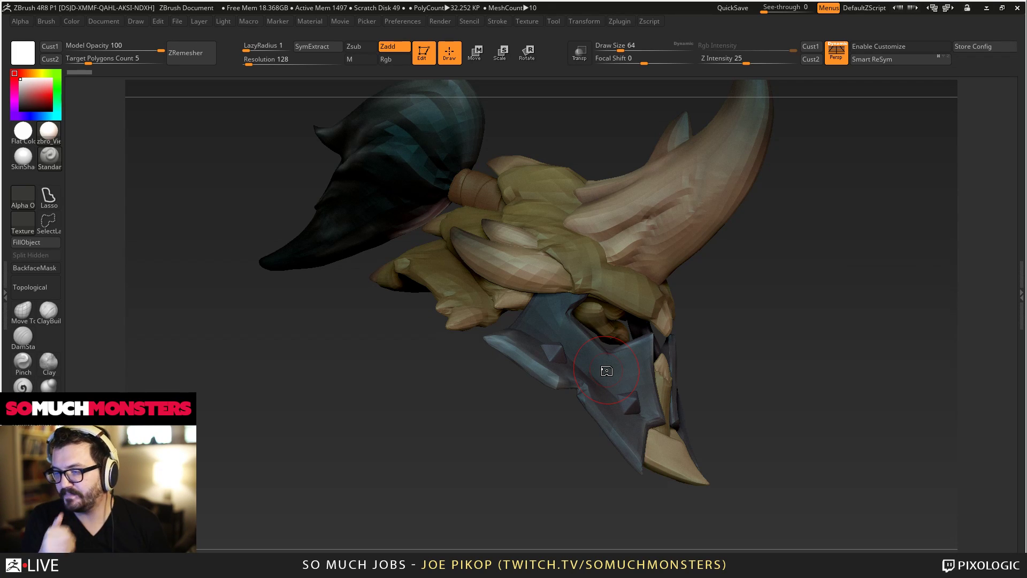
{"action": "right_click_drag", "start_coordinate": [607, 371], "coordinate": [594, 337]}
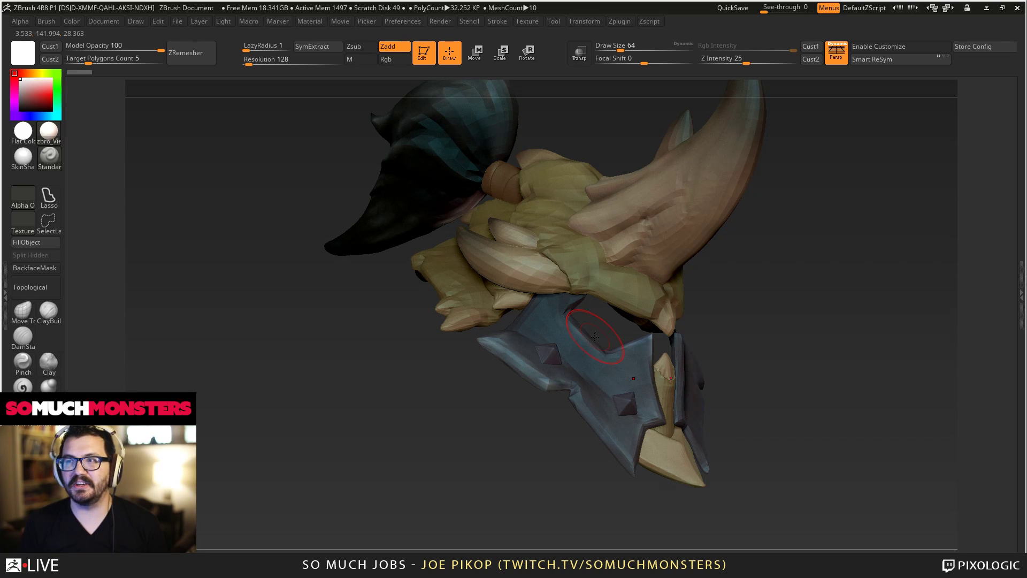
{"action": "left_click_drag", "start_coordinate": [775, 332], "coordinate": [588, 291]}
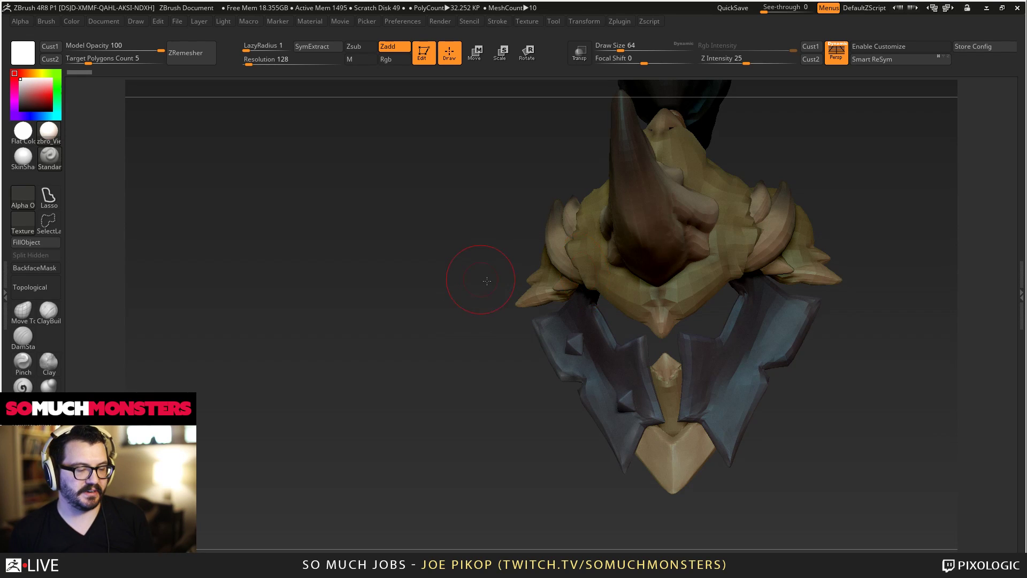
{"action": "left_click_drag", "start_coordinate": [487, 281], "coordinate": [610, 281]}
Start loading an image plane picture and go to the D:\_ART\ZBrushLive folder.
{"action": "left_click", "coordinate": [526, 21]}
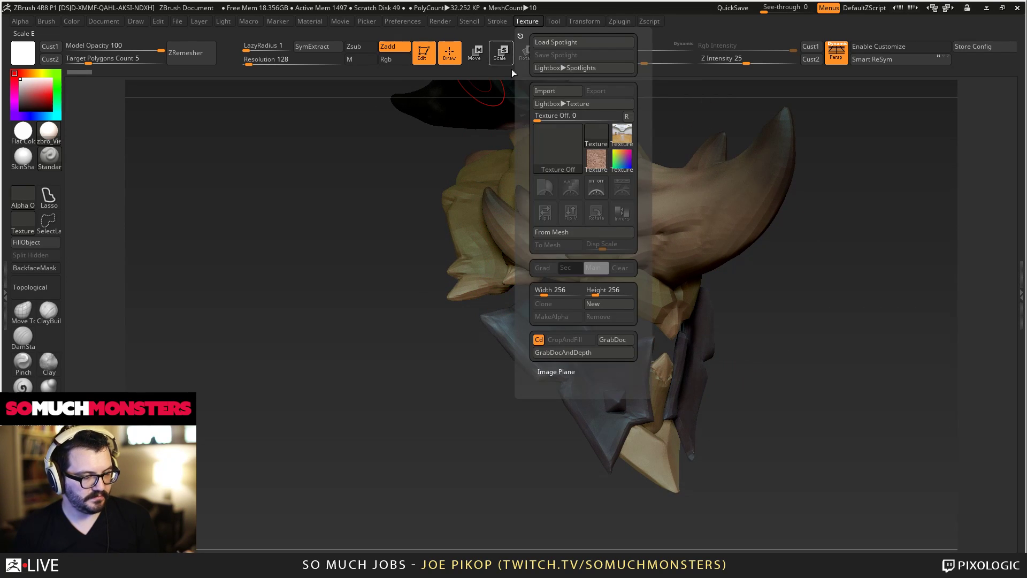
{"action": "left_click", "coordinate": [555, 369]}
{"action": "left_click", "coordinate": [553, 415]}
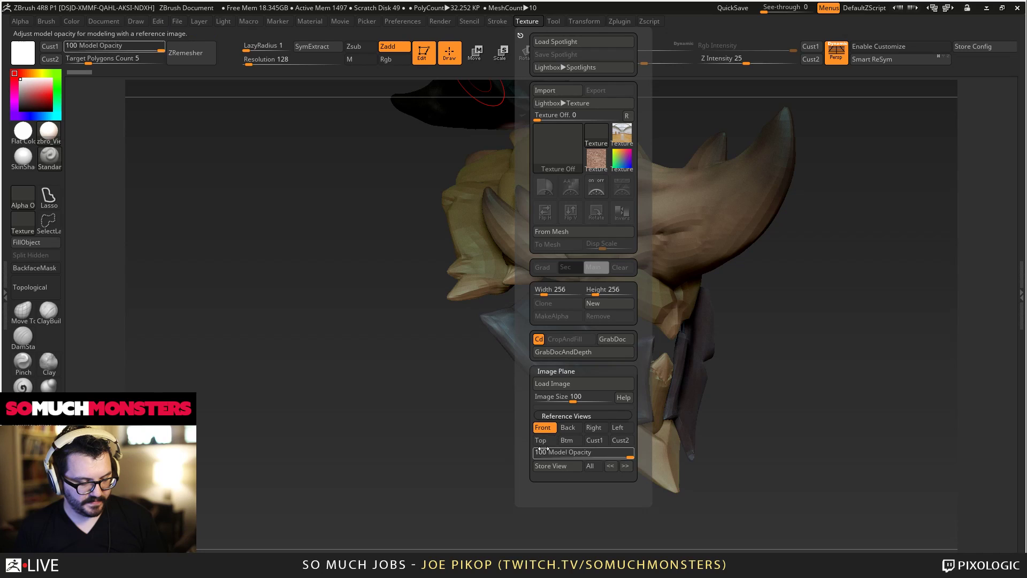
{"action": "left_click", "coordinate": [548, 384]}
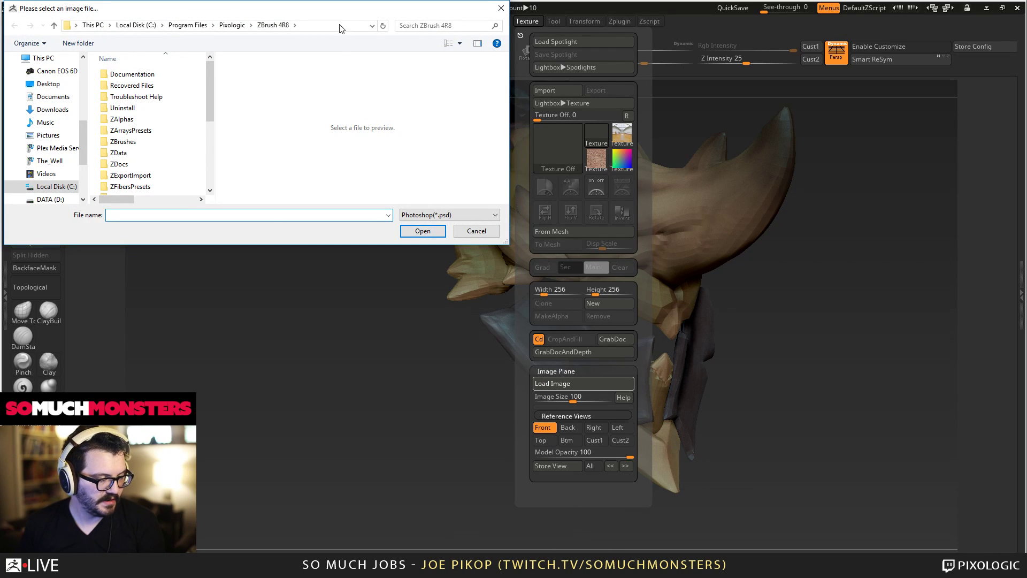
{"action": "middle_click", "coordinate": [341, 163]}
{"action": "left_click", "coordinate": [371, 353]}
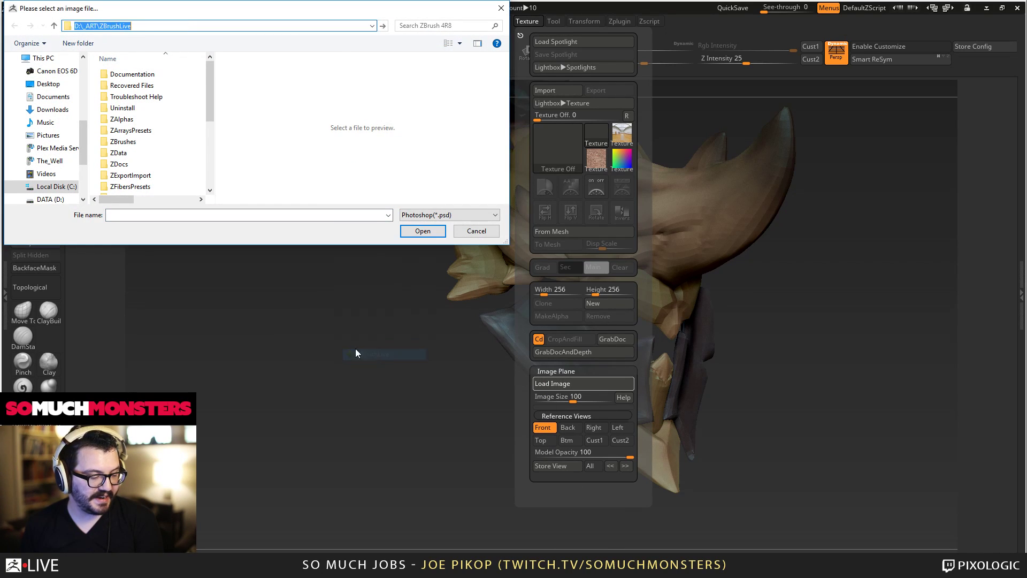
Open the Concept folder inside JR Artist.
{"action": "left_click", "coordinate": [142, 107]}
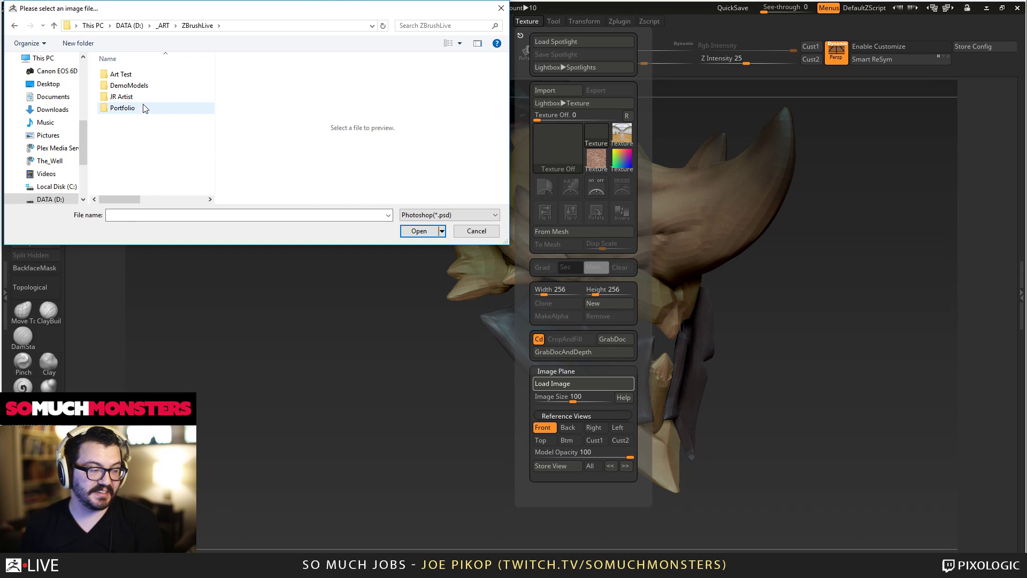
{"action": "left_click", "coordinate": [153, 93]}
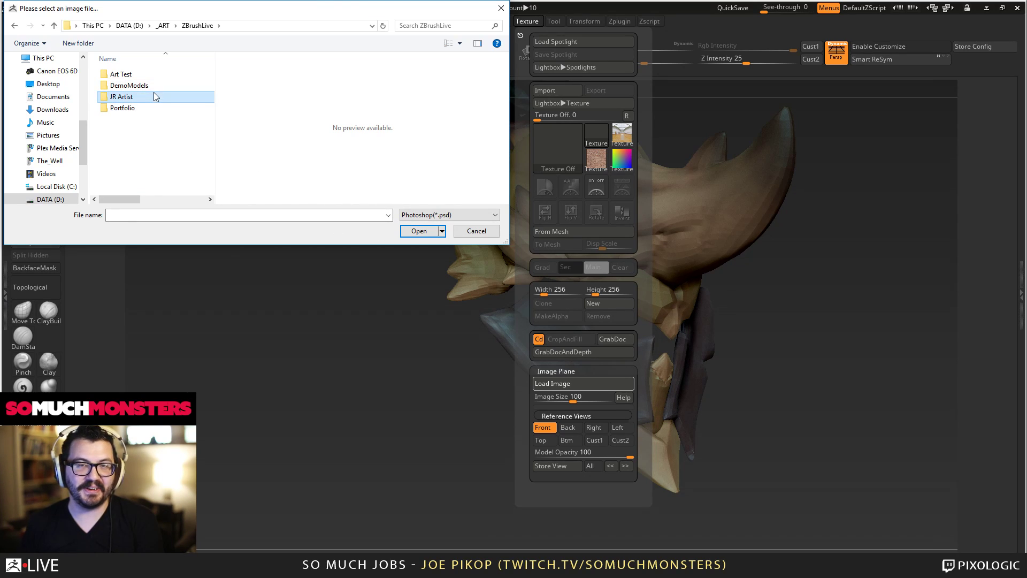
{"action": "left_click", "coordinate": [157, 116]}
{"action": "left_click", "coordinate": [157, 98]}
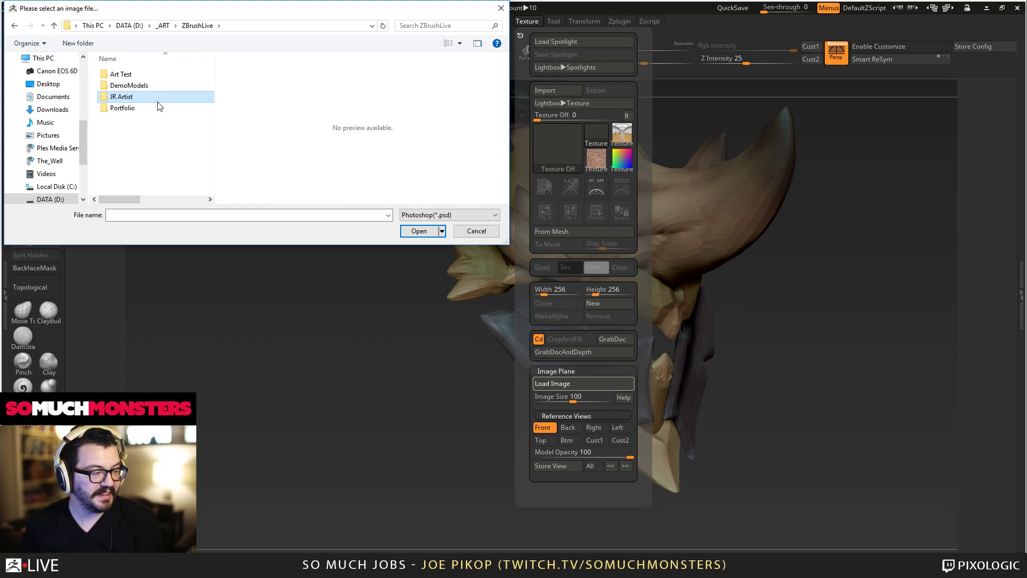
{"action": "double_click", "coordinate": [160, 99]}
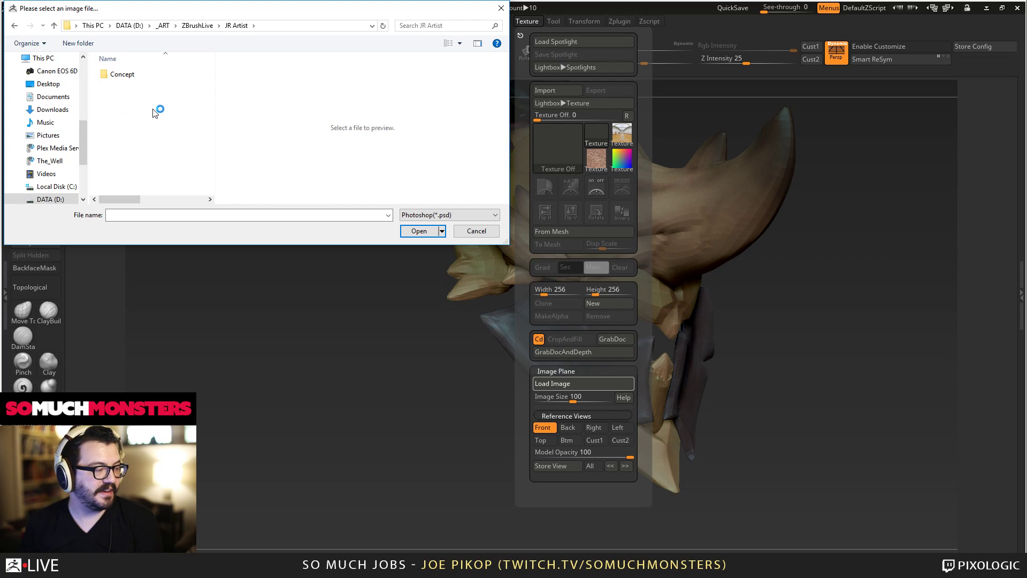
{"action": "double_click", "coordinate": [142, 75]}
List the folder's JPG files and load cropped.jpg as the image plane picture.
{"action": "left_click", "coordinate": [426, 214]}
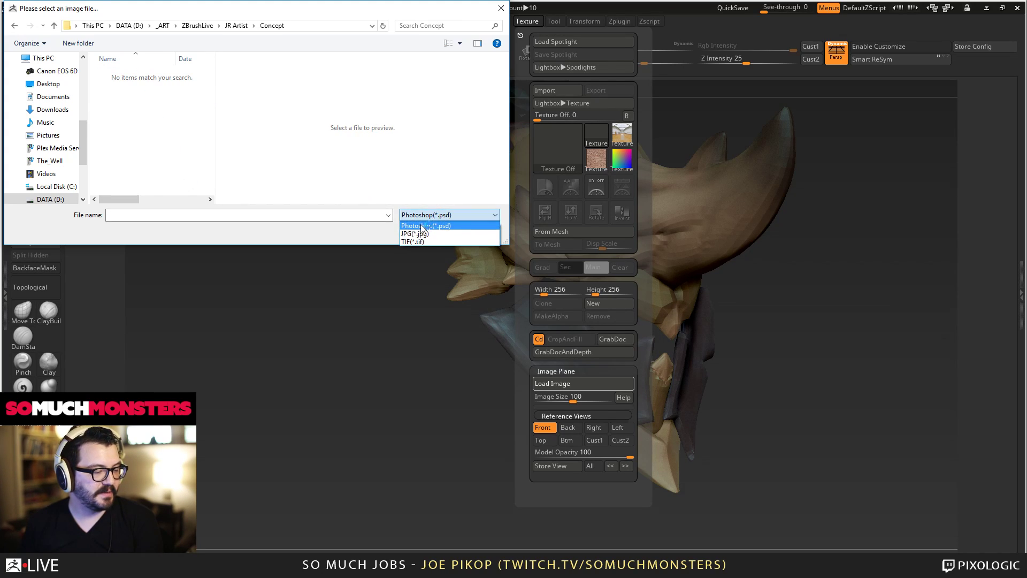
{"action": "left_click", "coordinate": [422, 232]}
{"action": "left_click", "coordinate": [136, 75]}
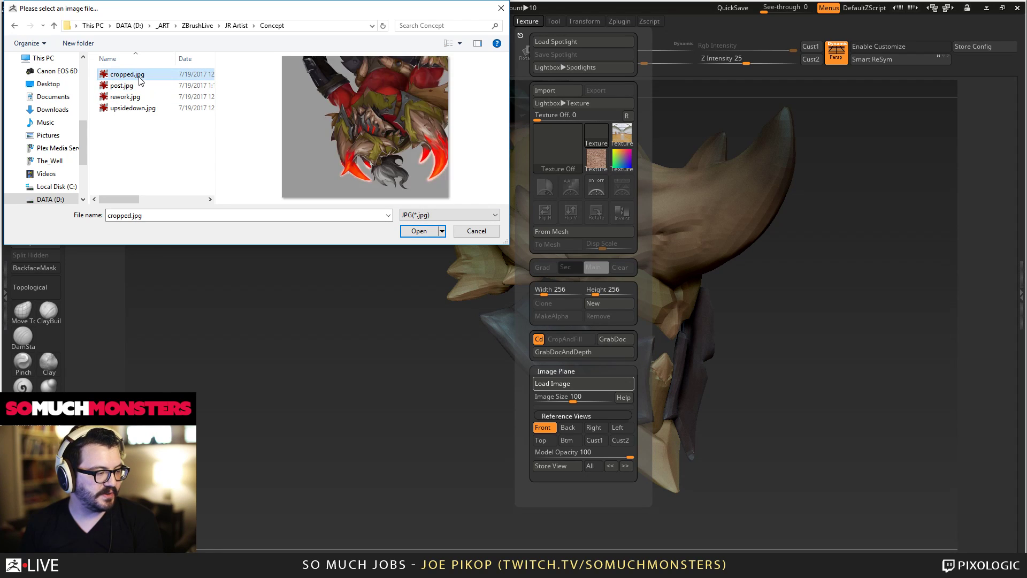
{"action": "double_click", "coordinate": [136, 76]}
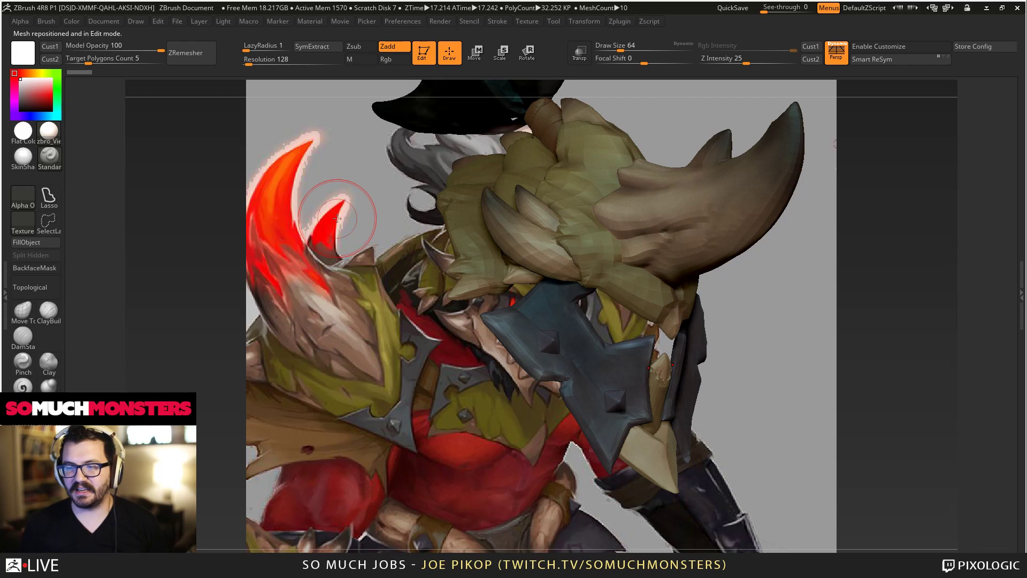
Show the basebody#10@ subtool and scale and turn the model over the character in the concept image.
{"action": "mouse_move", "coordinate": [337, 218]}
{"action": "left_mouse_down"}
{"action": "mouse_move", "coordinate": [536, 312]}
{"action": "mouse_move", "coordinate": [500, 315]}
{"action": "mouse_move", "coordinate": [511, 285]}
{"action": "mouse_move", "coordinate": [508, 311]}
{"action": "mouse_move", "coordinate": [475, 289]}
{"action": "left_mouse_up"}
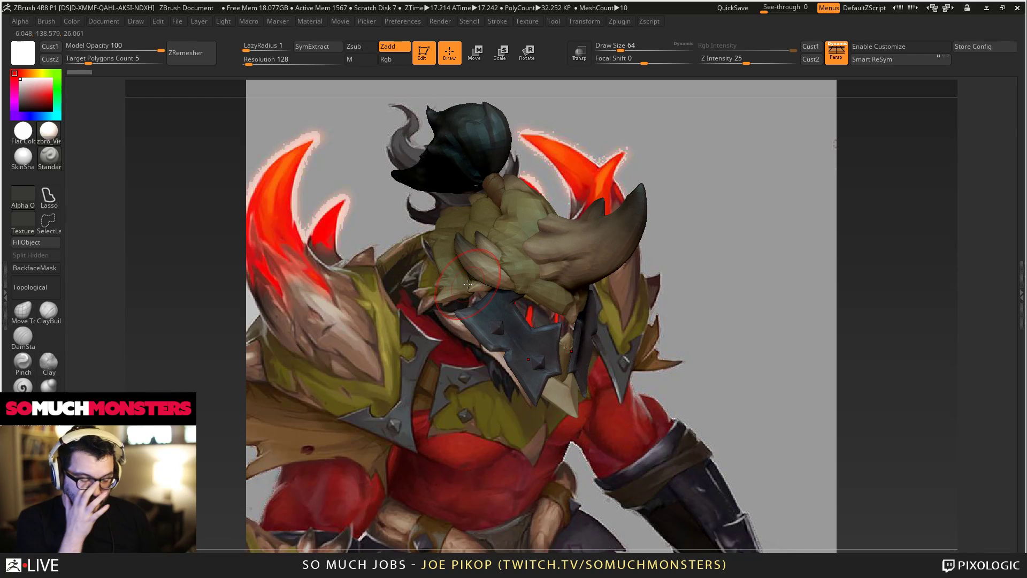
{"action": "left_click", "coordinate": [1, 214]}
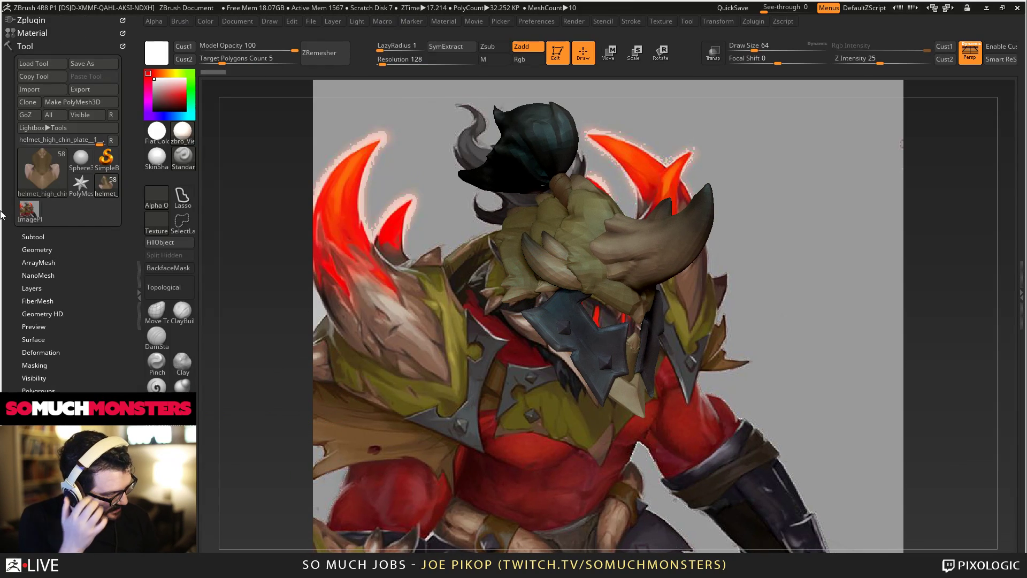
{"action": "left_click", "coordinate": [35, 237]}
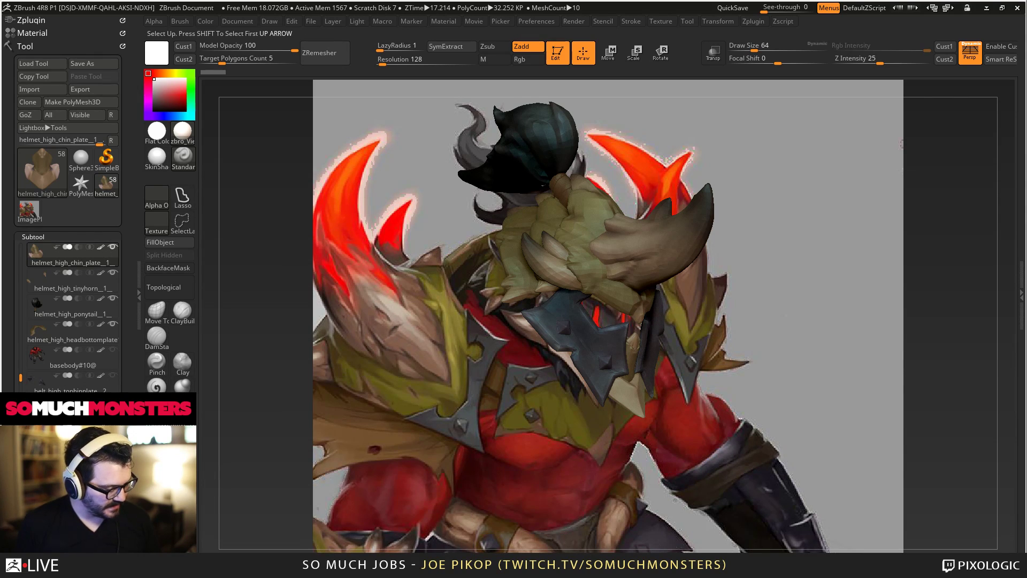
{"action": "left_click", "coordinate": [113, 349]}
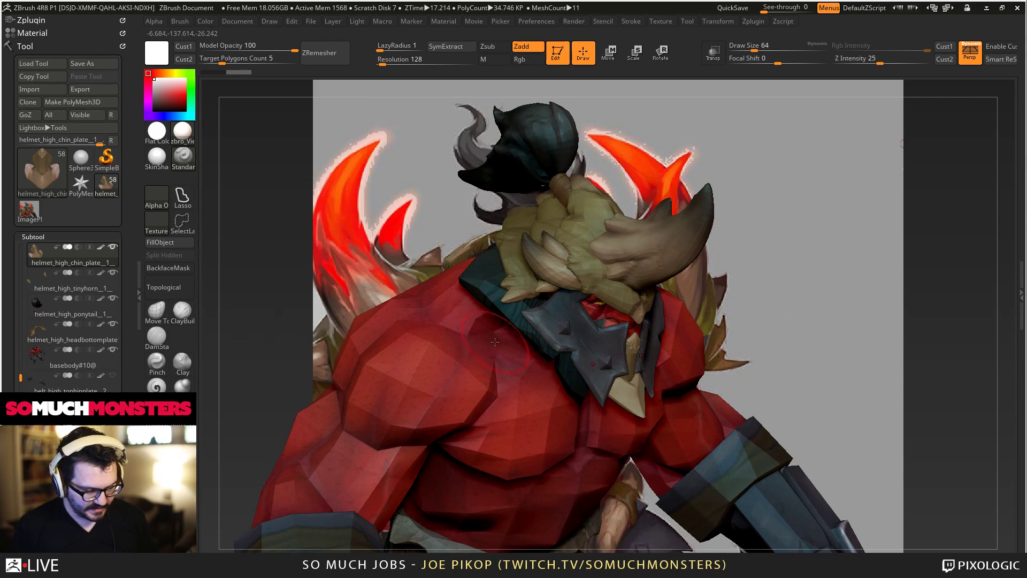
{"action": "right_click_drag", "start_coordinate": [495, 342], "coordinate": [496, 345], "text": "ctrl"}
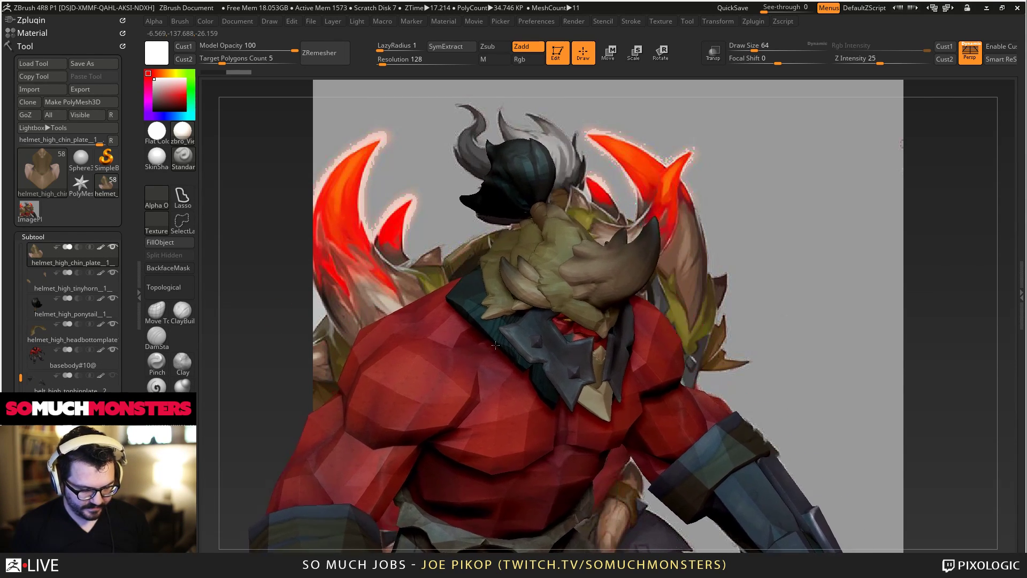
{"action": "mouse_move", "coordinate": [495, 345]}
{"action": "left_mouse_down"}
{"action": "mouse_move", "coordinate": [524, 429]}
{"action": "mouse_move", "coordinate": [529, 405]}
{"action": "mouse_move", "coordinate": [507, 422]}
{"action": "mouse_move", "coordinate": [553, 406]}
{"action": "left_mouse_up"}
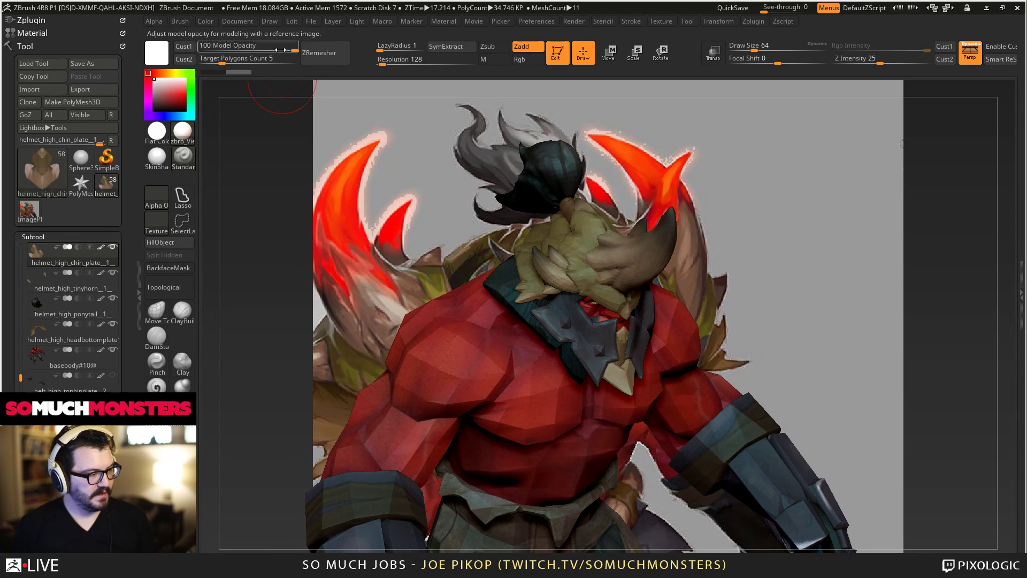
Lower the model opacity to 71, select the base body and align the model's pose and size with the concept character.
{"action": "left_click_drag", "start_coordinate": [294, 49], "coordinate": [269, 49]}
{"action": "right_click_drag", "start_coordinate": [531, 350], "coordinate": [531, 349], "text": "ctrl"}
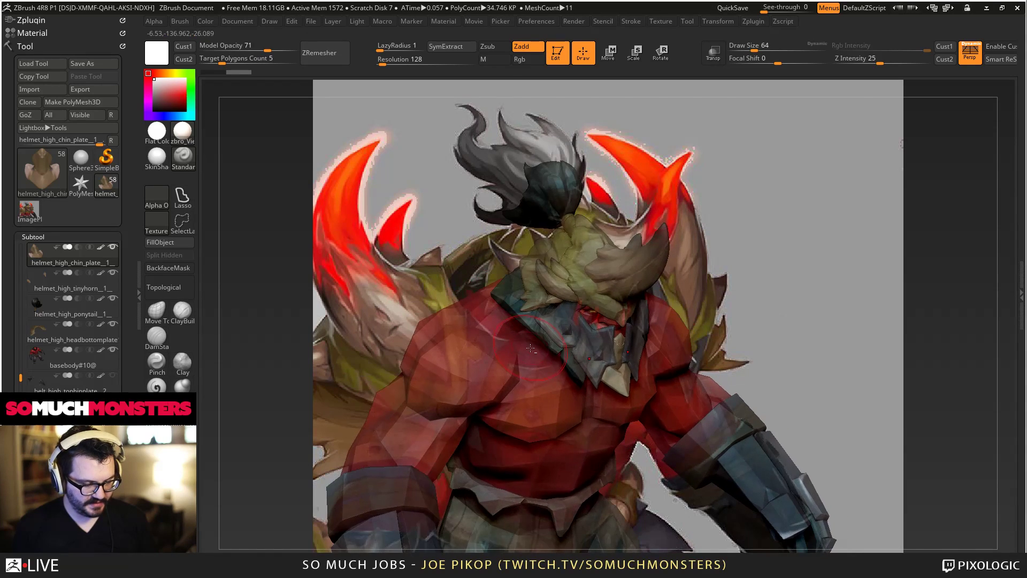
{"action": "left_click", "coordinate": [527, 346], "text": "alt"}
{"action": "left_click_drag", "start_coordinate": [528, 346], "coordinate": [534, 350]}
{"action": "mouse_move", "coordinate": [546, 359]}
{"action": "right_mouse_down", "text": "alt"}
{"action": "mouse_move", "coordinate": [547, 289]}
{"action": "mouse_move", "coordinate": [545, 300]}
{"action": "mouse_move", "coordinate": [482, 235]}
{"action": "right_mouse_up", "text": "alt"}
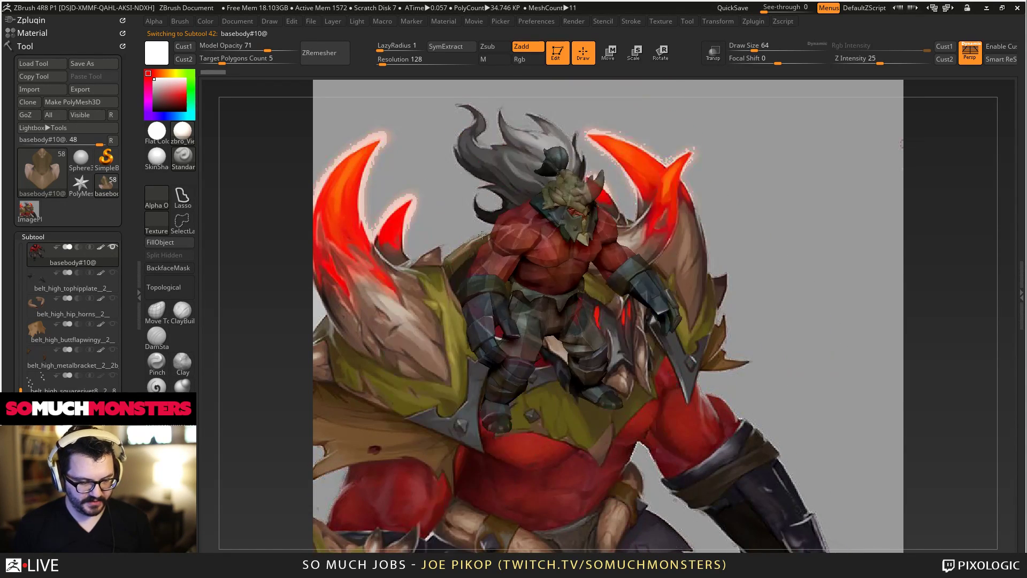
{"action": "left_click_drag", "start_coordinate": [553, 340], "coordinate": [527, 351], "text": "alt"}
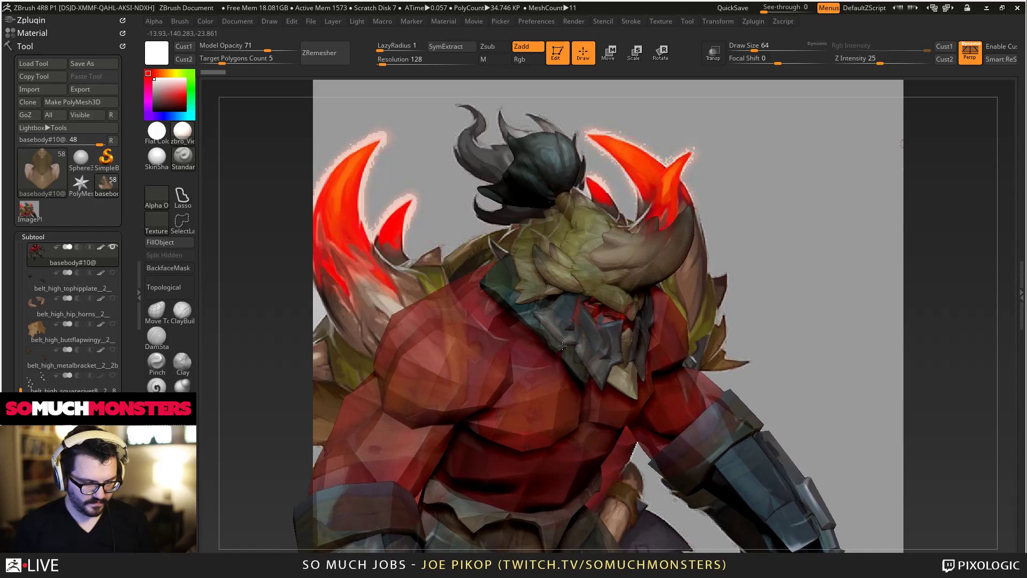
{"action": "mouse_move", "coordinate": [566, 345]}
{"action": "right_mouse_down", "text": "alt"}
{"action": "mouse_move", "coordinate": [579, 348]}
{"action": "mouse_move", "coordinate": [523, 323]}
{"action": "mouse_move", "coordinate": [586, 347]}
{"action": "mouse_move", "coordinate": [557, 338]}
{"action": "right_mouse_up", "text": "alt"}
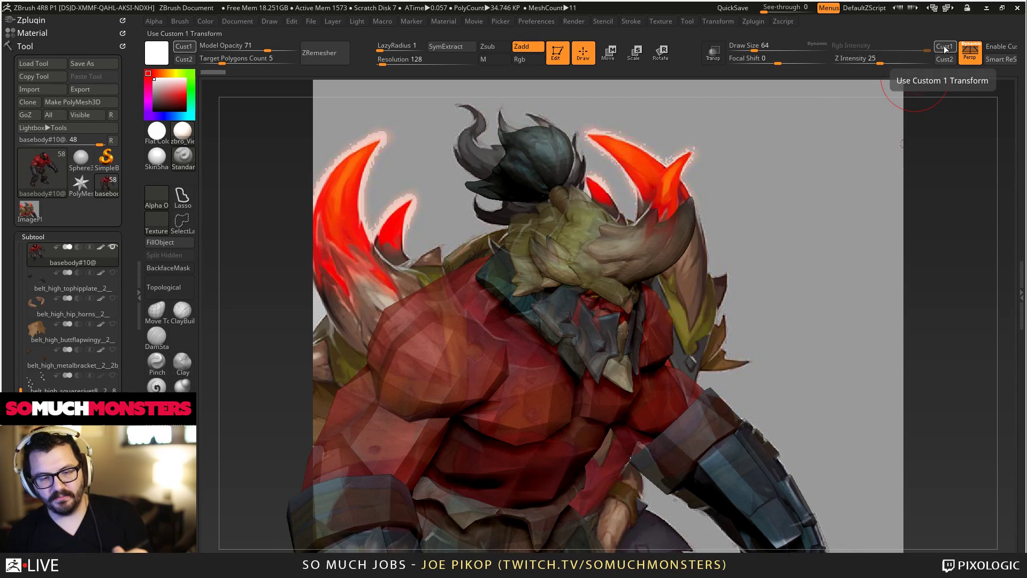
{"action": "left_click", "coordinate": [235, 21]}
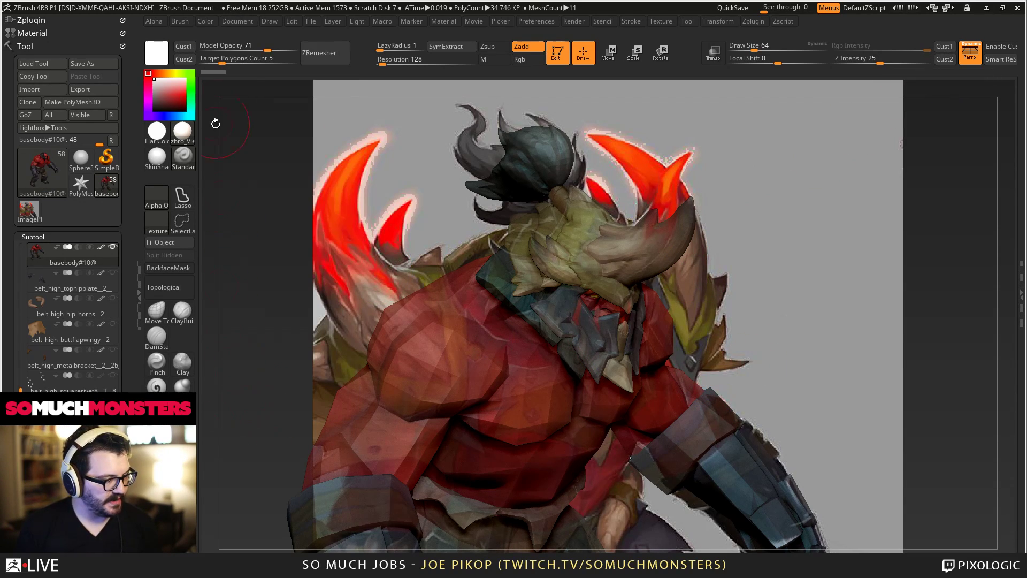
{"action": "left_click", "coordinate": [238, 23]}
{"action": "left_click", "coordinate": [255, 396]}
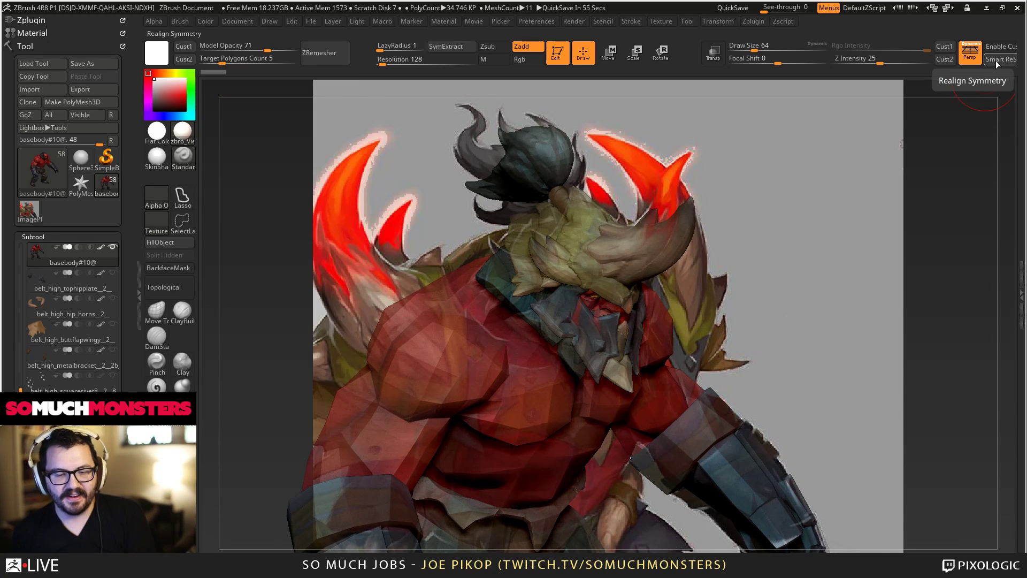
{"action": "left_click", "coordinate": [1013, 170]}
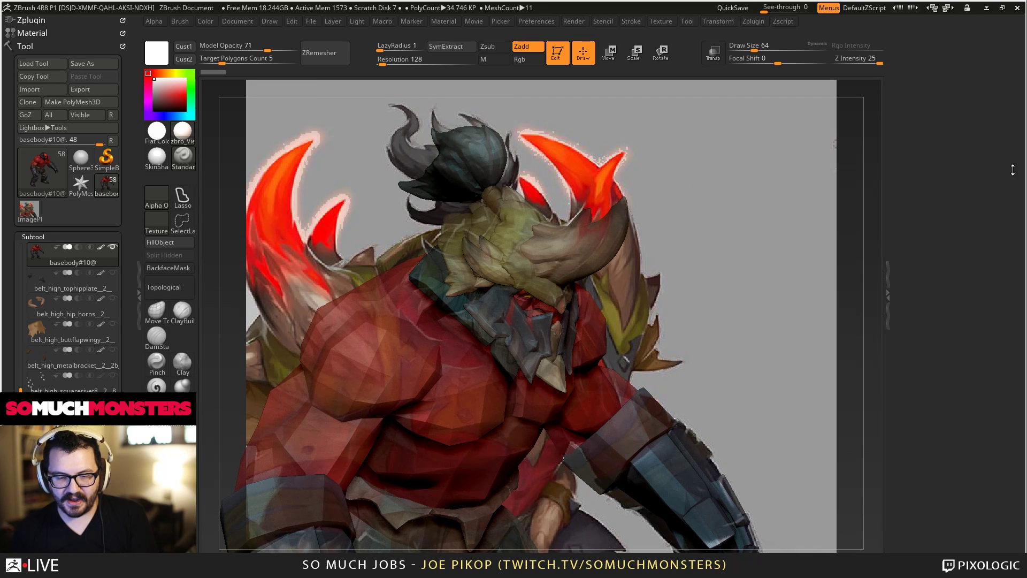
{"action": "left_click", "coordinate": [888, 145]}
{"action": "left_click", "coordinate": [139, 260]}
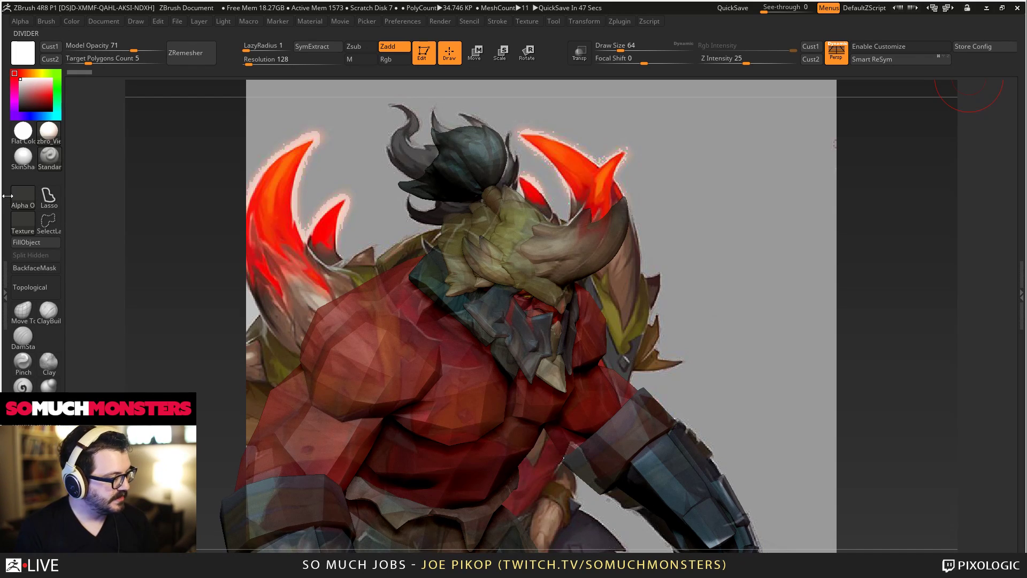
{"action": "left_click_drag", "start_coordinate": [349, 205], "coordinate": [557, 269], "text": "alt"}
{"action": "left_click", "coordinate": [811, 47]}
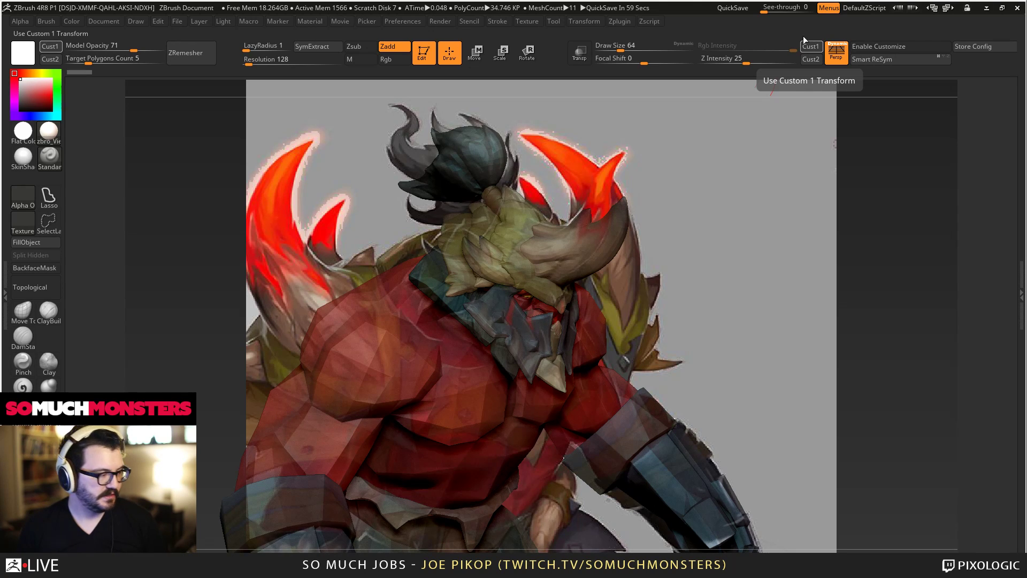
{"action": "left_click", "coordinate": [71, 22]}
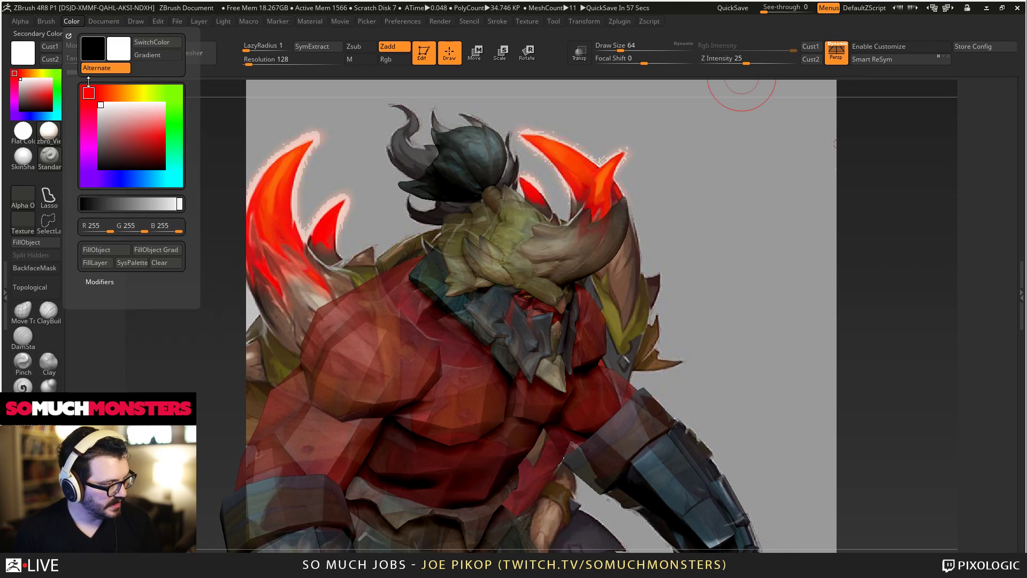
{"action": "left_click", "coordinate": [110, 21]}
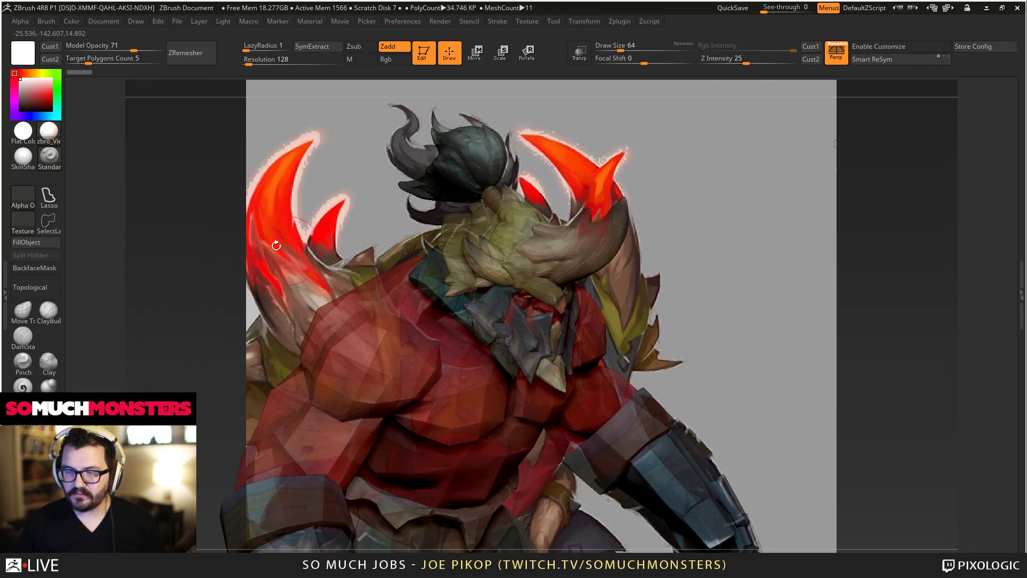
Restore the model opacity to 100, hide the base body and select the helmet's head back plate subtool.
{"action": "left_click_drag", "start_coordinate": [116, 50], "coordinate": [164, 50]}
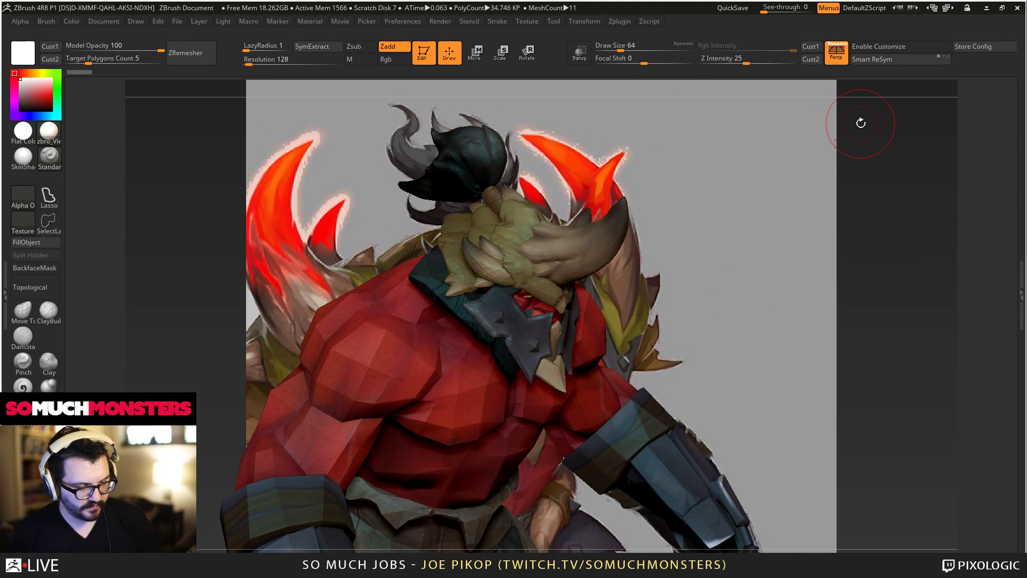
{"action": "left_click", "coordinate": [6, 278]}
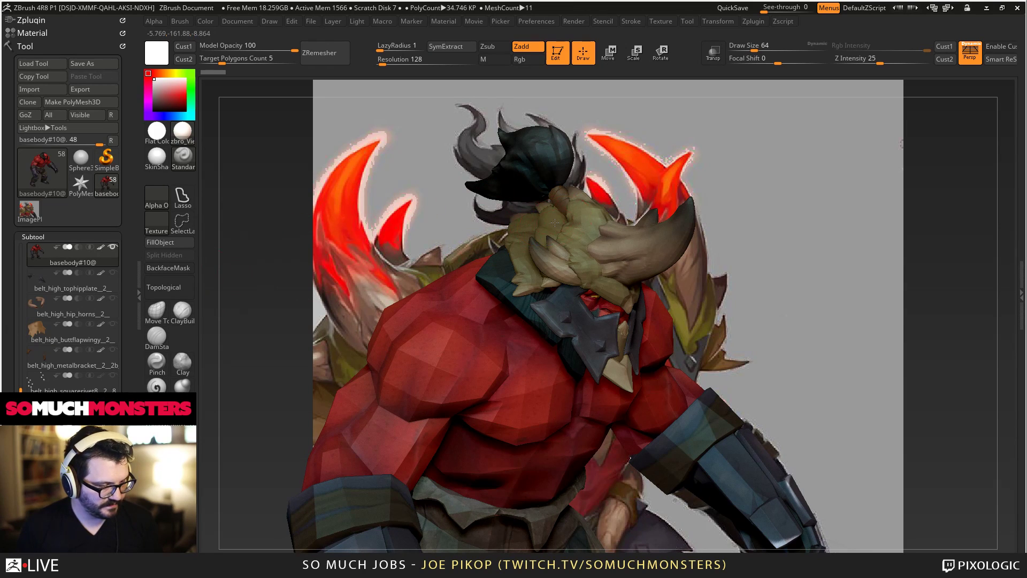
{"action": "left_click", "coordinate": [527, 235], "text": "alt"}
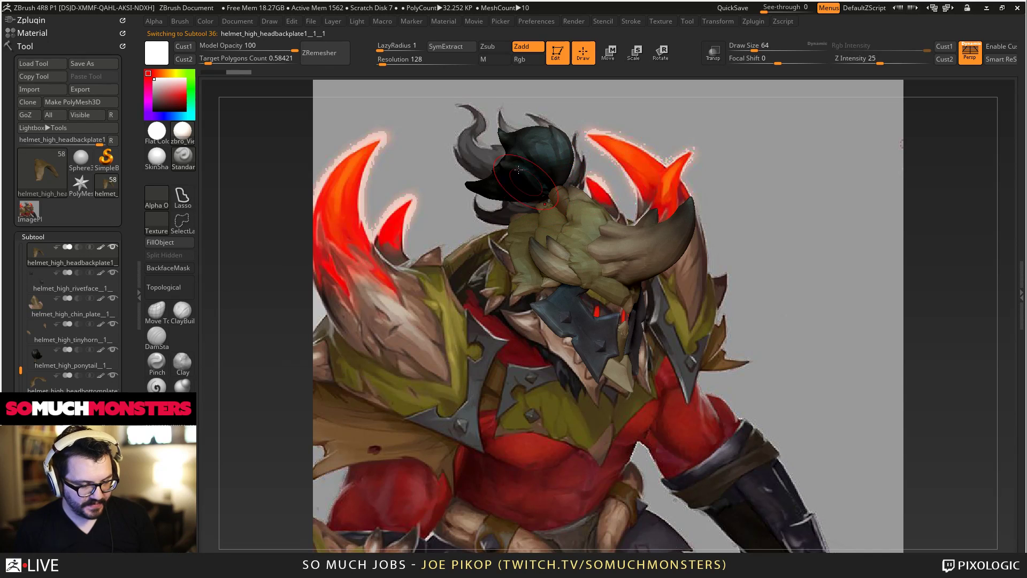
Combine the character's subtools into one posing mesh with Transpose Master's TPoseMesh and lower the model opacity to 51.
{"action": "left_click", "coordinate": [753, 22]}
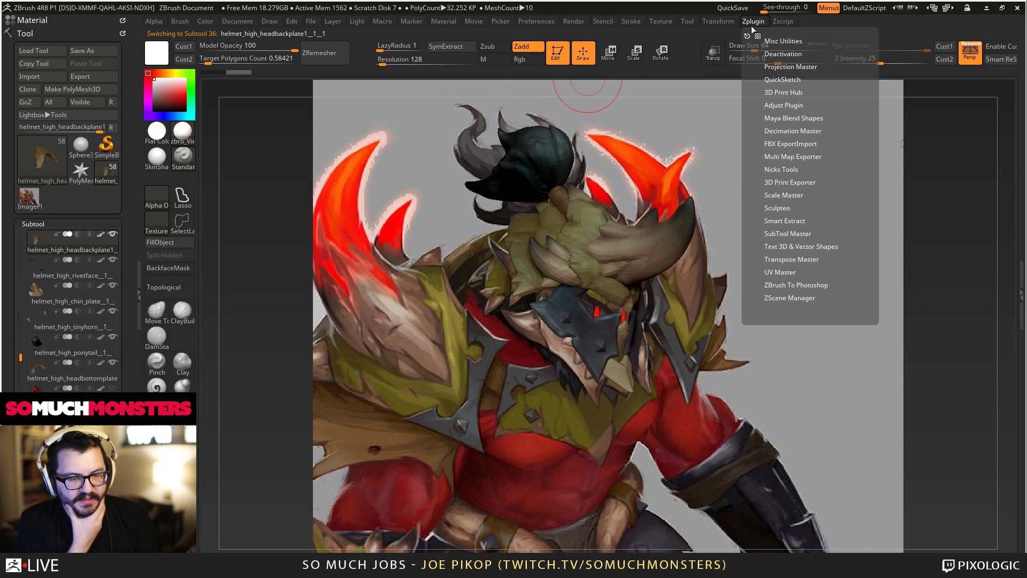
{"action": "left_click", "coordinate": [774, 259]}
{"action": "left_click", "coordinate": [776, 283]}
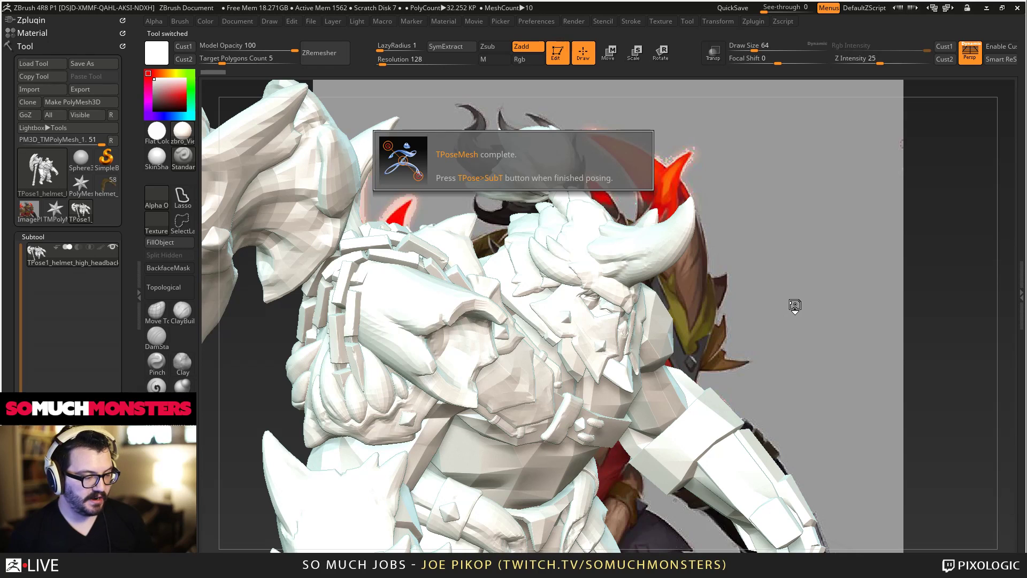
{"action": "mouse_move", "coordinate": [117, 184]}
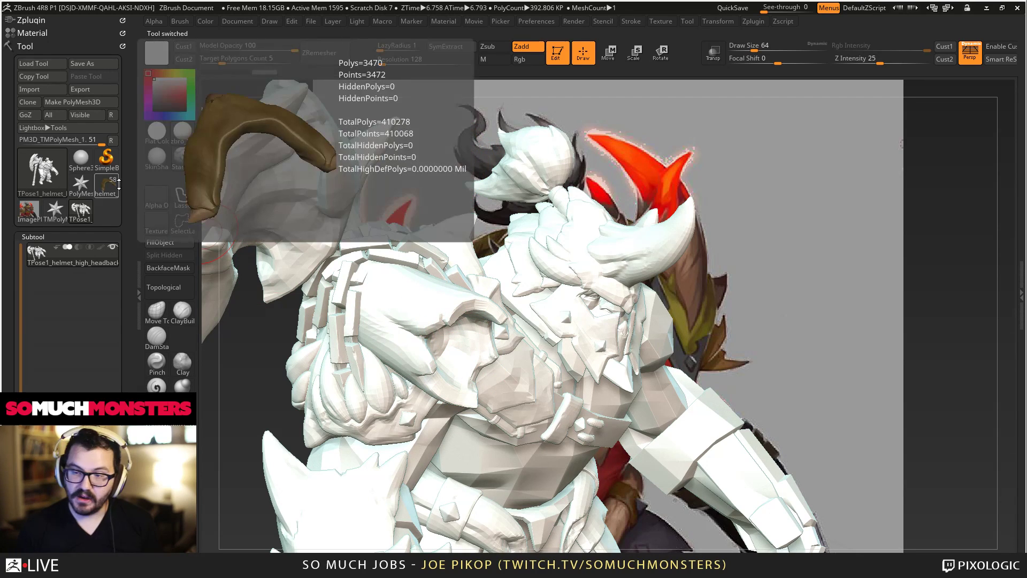
{"action": "left_click", "coordinate": [259, 47]}
{"action": "left_click_drag", "start_coordinate": [259, 47], "coordinate": [248, 47]}
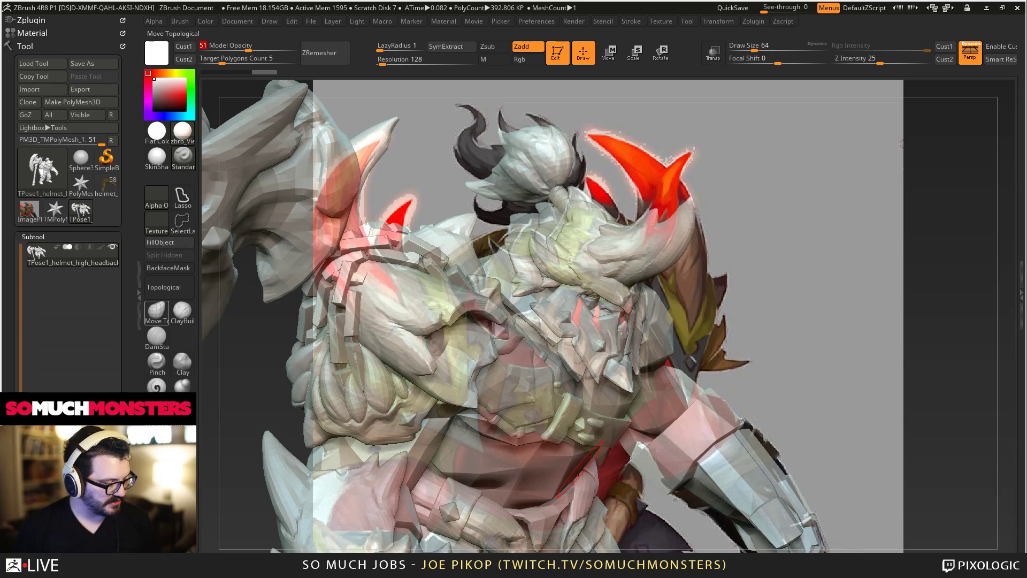
Pull the back of the helmet toward the concept silhouette with the Move brush, ending on draw size 136.
{"action": "left_click", "coordinate": [157, 313]}
{"action": "key", "text": "b"}
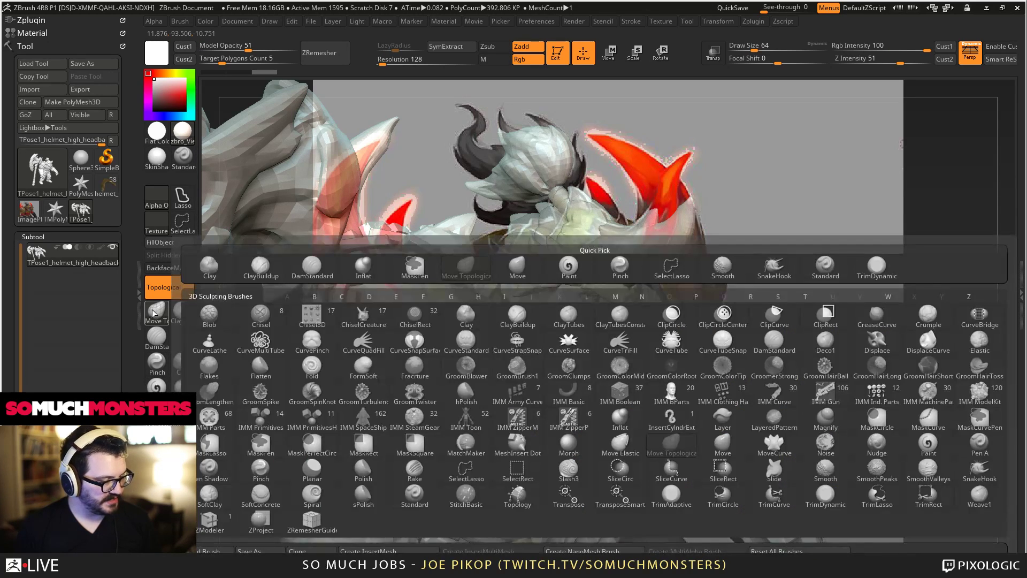
{"action": "left_click", "coordinate": [509, 278]}
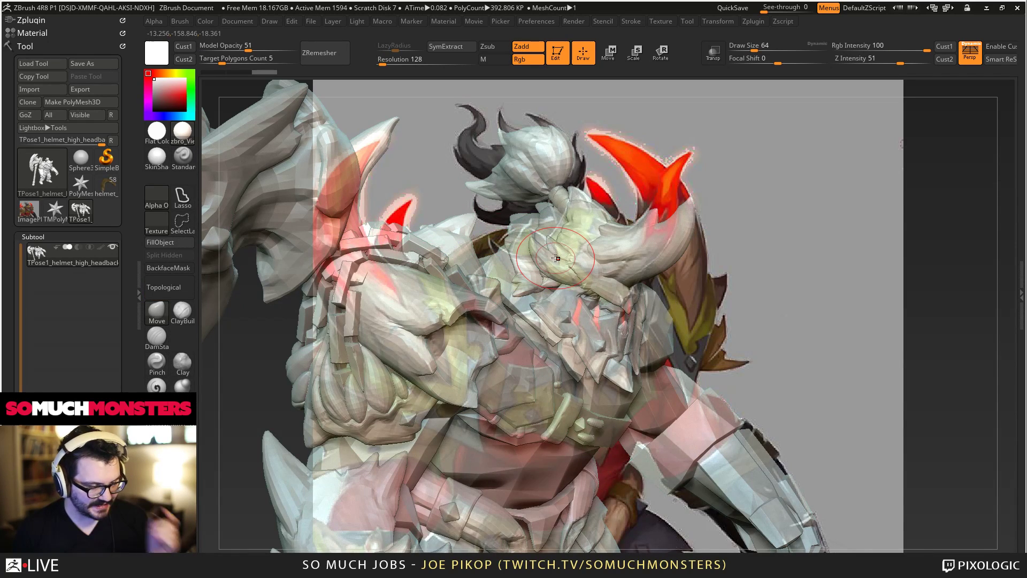
{"action": "key", "text": "bracketright"}
{"action": "key", "text": "bracketright"}
{"action": "key", "text": "bracketright"}
{"action": "key", "text": "bracketright"}
{"action": "key", "text": "bracketright"}
{"action": "key", "text": "bracketright"}
{"action": "key", "text": "bracketright"}
{"action": "key", "text": "bracketright"}
{"action": "key", "text": "bracketright"}
{"action": "key", "text": "bracketright"}
{"action": "key", "text": "bracketright"}
{"action": "key", "text": "bracketright"}
{"action": "key", "text": "bracketright"}
{"action": "key", "text": "bracketright"}
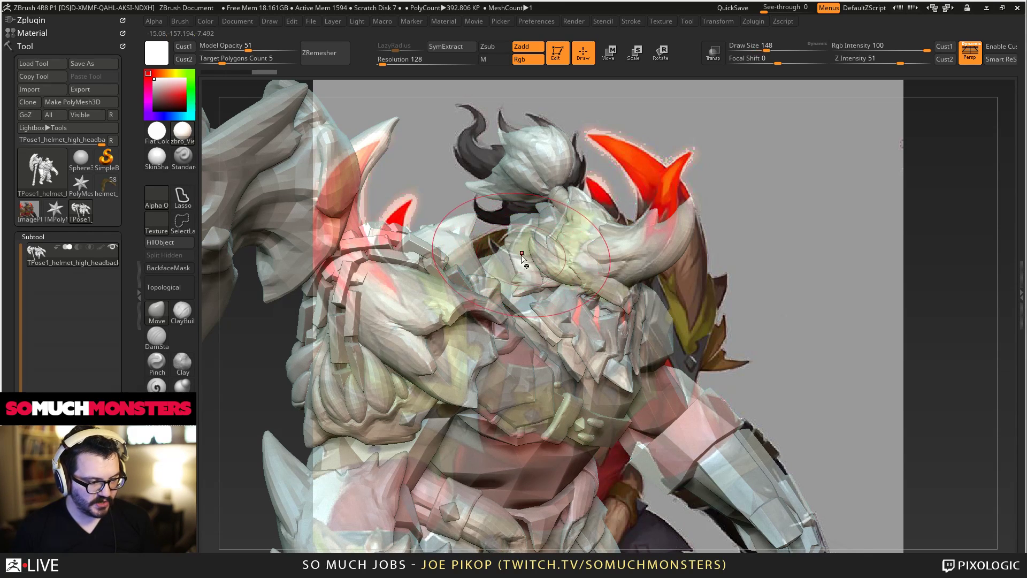
{"action": "mouse_move", "coordinate": [528, 242]}
{"action": "left_mouse_down"}
{"action": "mouse_move", "coordinate": [510, 255]}
{"action": "mouse_move", "coordinate": [522, 264]}
{"action": "left_mouse_up"}
{"action": "key", "text": "bracketleft"}
{"action": "key", "text": "bracketleft"}
{"action": "key", "text": "bracketleft"}
{"action": "key", "text": "bracketleft"}
{"action": "key", "text": "bracketleft"}
{"action": "key", "text": "bracketleft"}
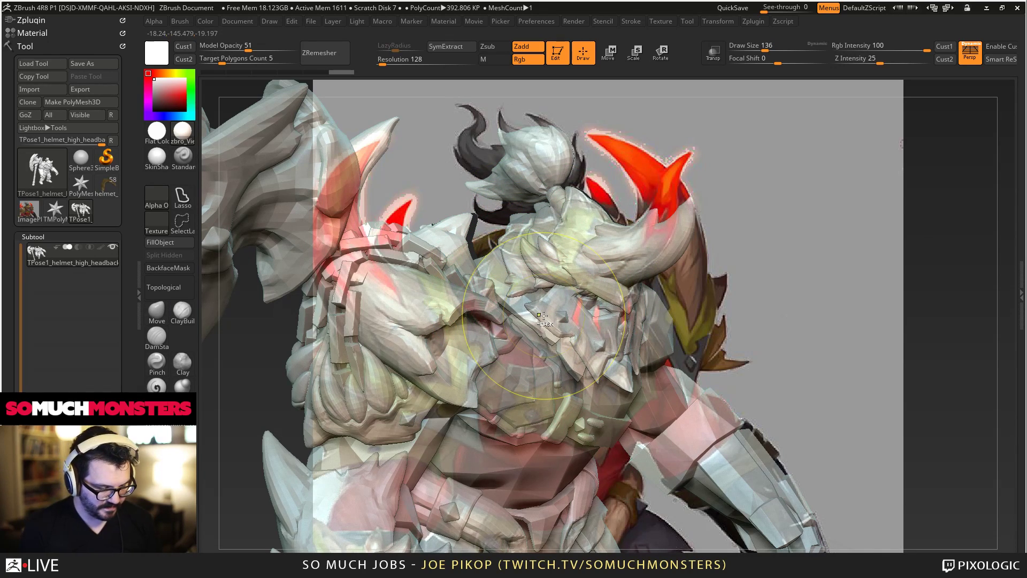
Try isolating the shoulder and chest plate polygroups, showing the whole mesh again after each.
{"action": "left_click", "coordinate": [502, 383], "text": "ctrl+shift"}
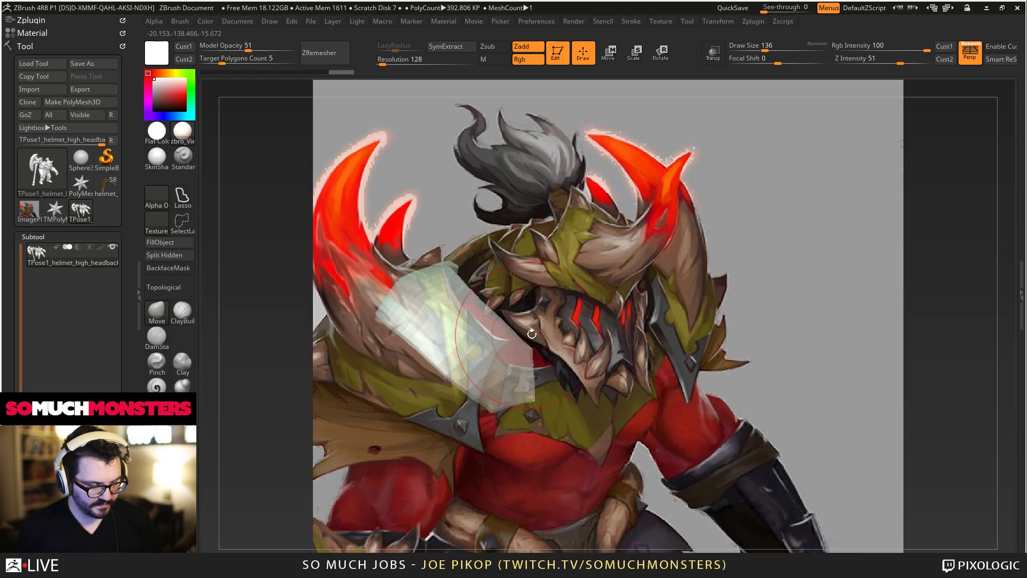
{"action": "left_click", "coordinate": [856, 323], "text": "ctrl+shift"}
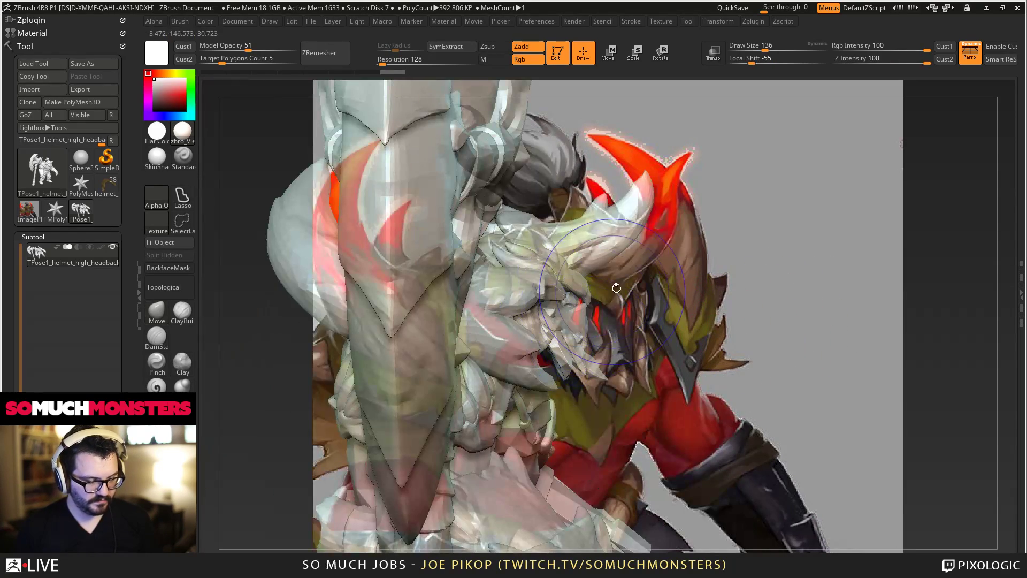
{"action": "left_click_drag", "start_coordinate": [683, 172], "coordinate": [556, 161]}
{"action": "left_click_drag", "start_coordinate": [652, 107], "coordinate": [501, 395], "text": "ctrl"}
{"action": "right_click_drag", "start_coordinate": [501, 364], "coordinate": [497, 406]}
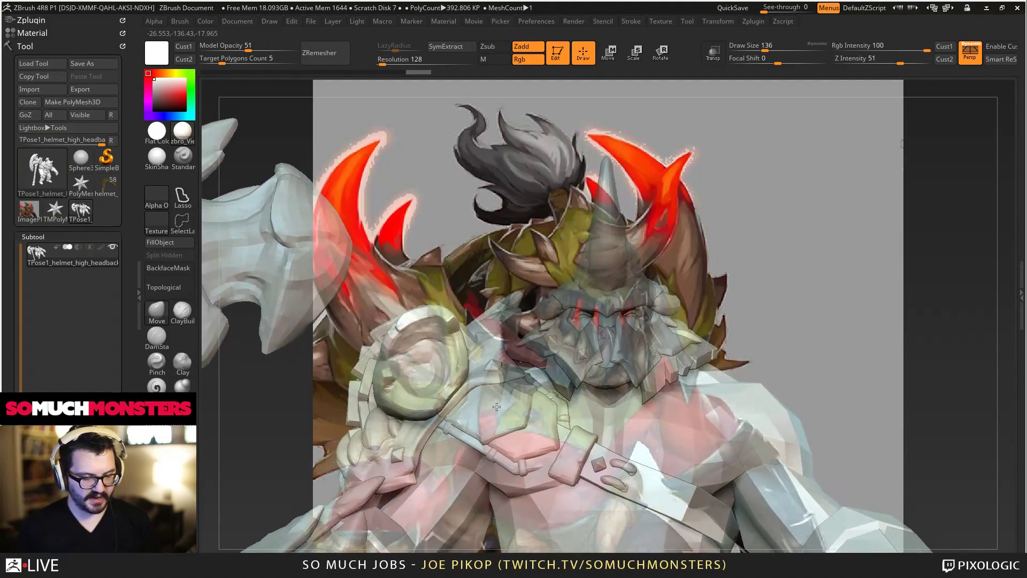
{"action": "left_click", "coordinate": [496, 406], "text": "ctrl+shift"}
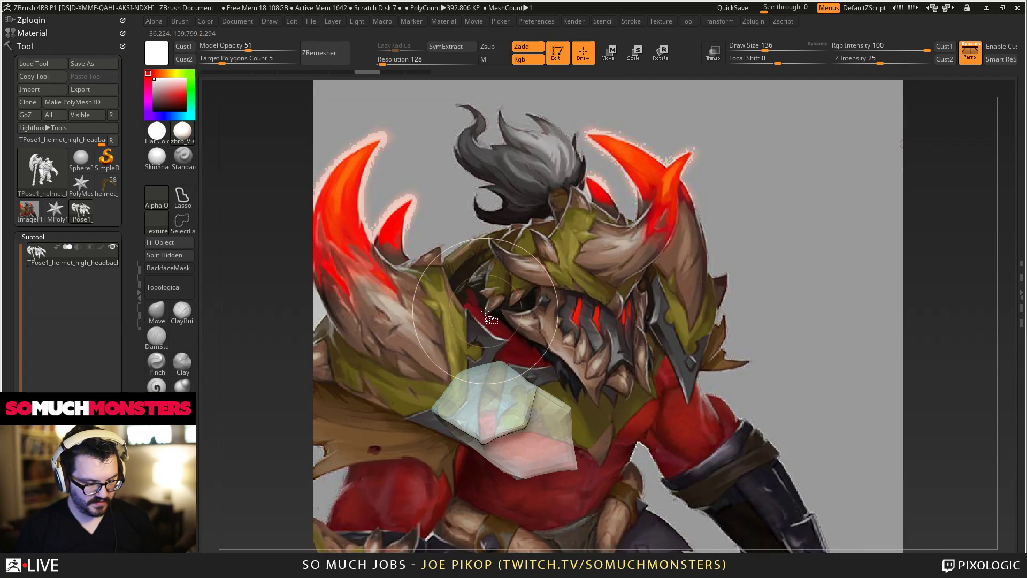
{"action": "left_click", "coordinate": [485, 316], "text": "ctrl+shift"}
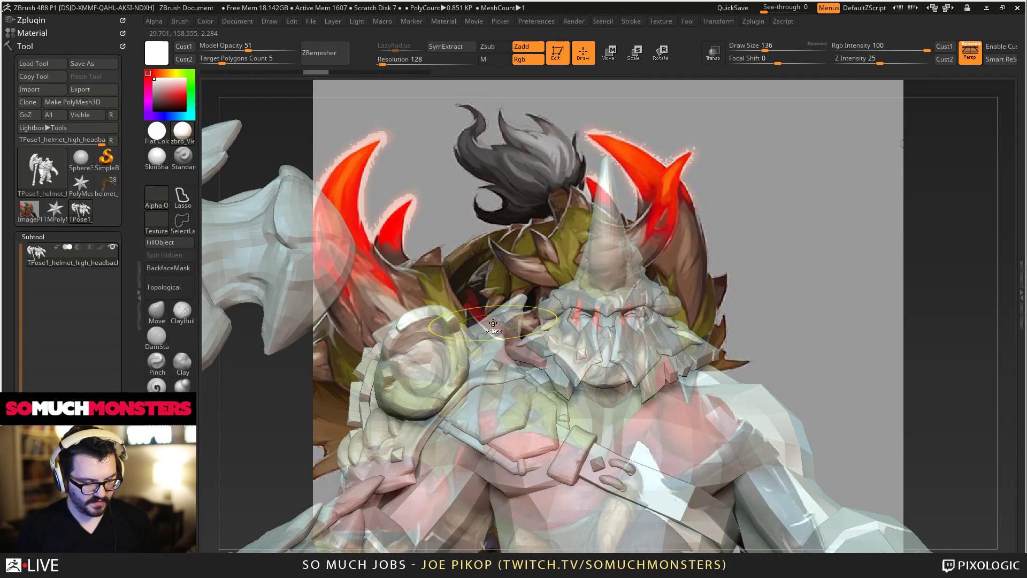
Try hiding the shoulder armor and helmet polygroups one by one while the model is semi-transparent.
{"action": "left_click", "coordinate": [495, 326], "text": "ctrl+shift"}
{"action": "left_click", "coordinate": [497, 330], "text": "ctrl+shift"}
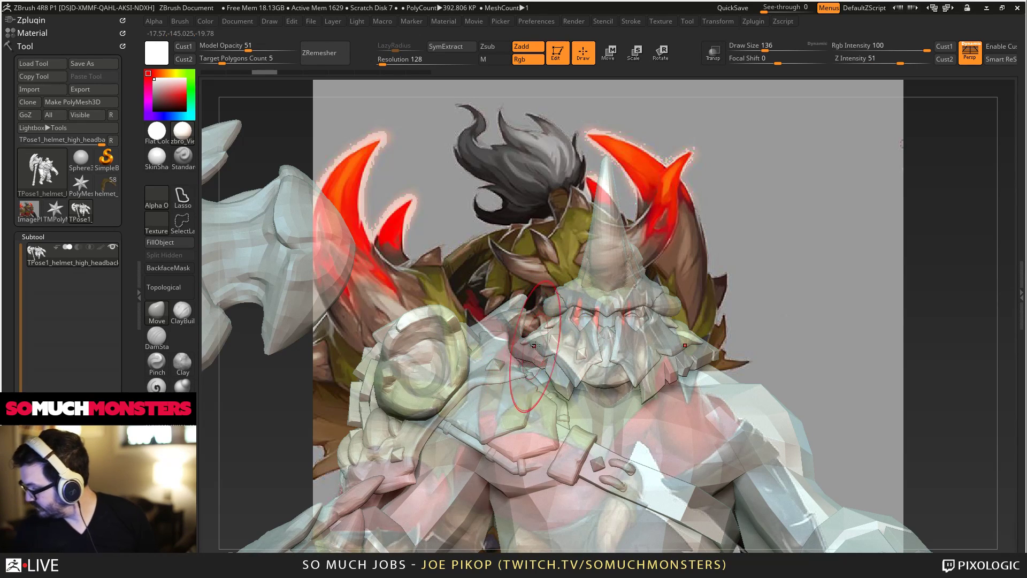
{"action": "left_click", "coordinate": [503, 420], "text": "ctrl+shift"}
{"action": "left_click_drag", "start_coordinate": [369, 297], "coordinate": [394, 331], "text": "ctrl+shift"}
{"action": "left_click", "coordinate": [459, 372], "text": "ctrl+shift"}
{"action": "left_click", "coordinate": [461, 370], "text": "ctrl+shift"}
{"action": "right_click_drag", "start_coordinate": [456, 377], "coordinate": [453, 402]}
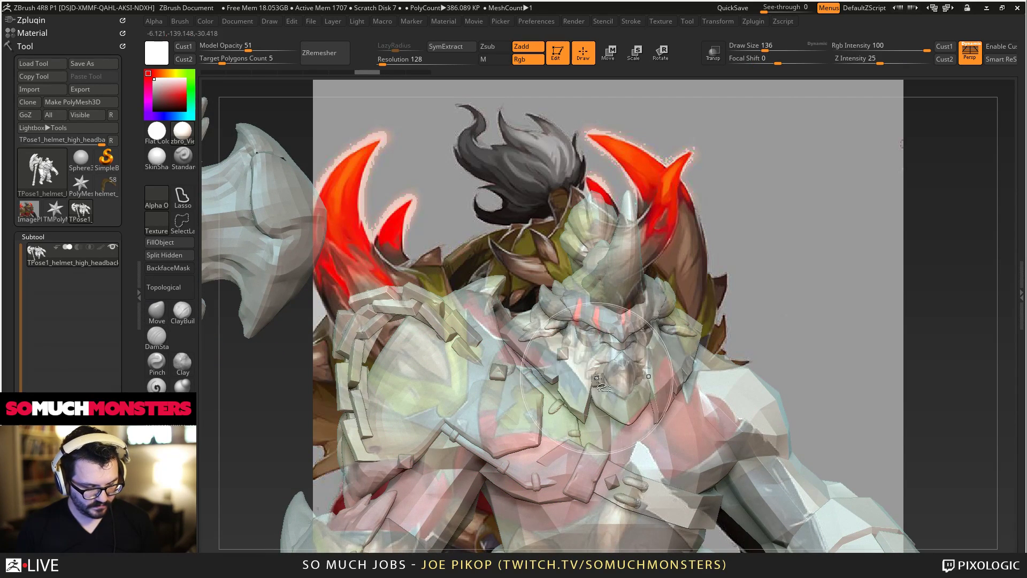
{"action": "key", "text": "ctrl+shift+z"}
{"action": "key", "text": "ctrl+shift+z"}
{"action": "key", "text": "ctrl+shift+z"}
{"action": "key", "text": "ctrl+shift+z"}
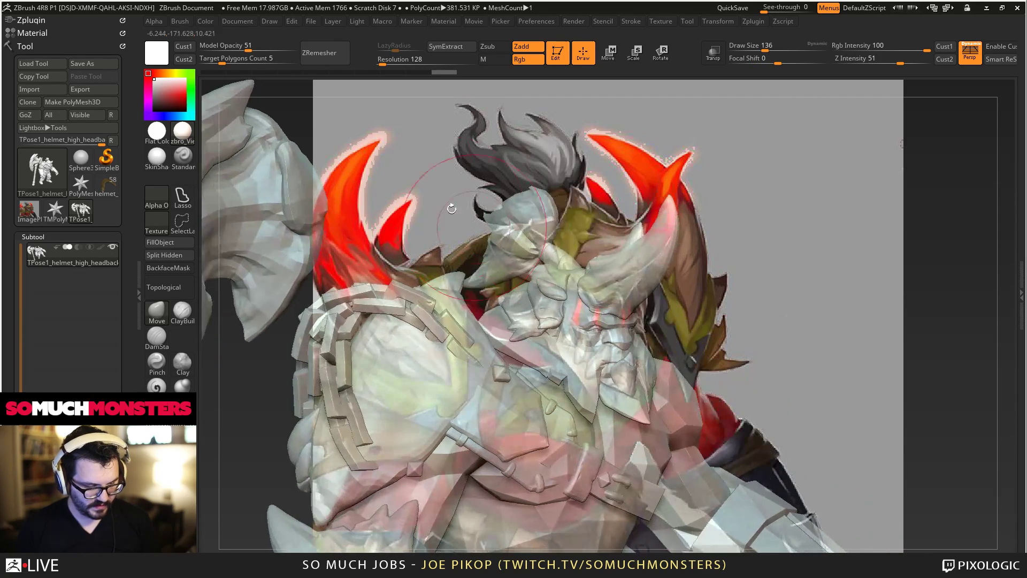
Show all parts, restore the model opacity to 100 and set a muted pinkish-grey model color.
{"action": "left_click", "coordinate": [807, 335], "text": "ctrl+shift"}
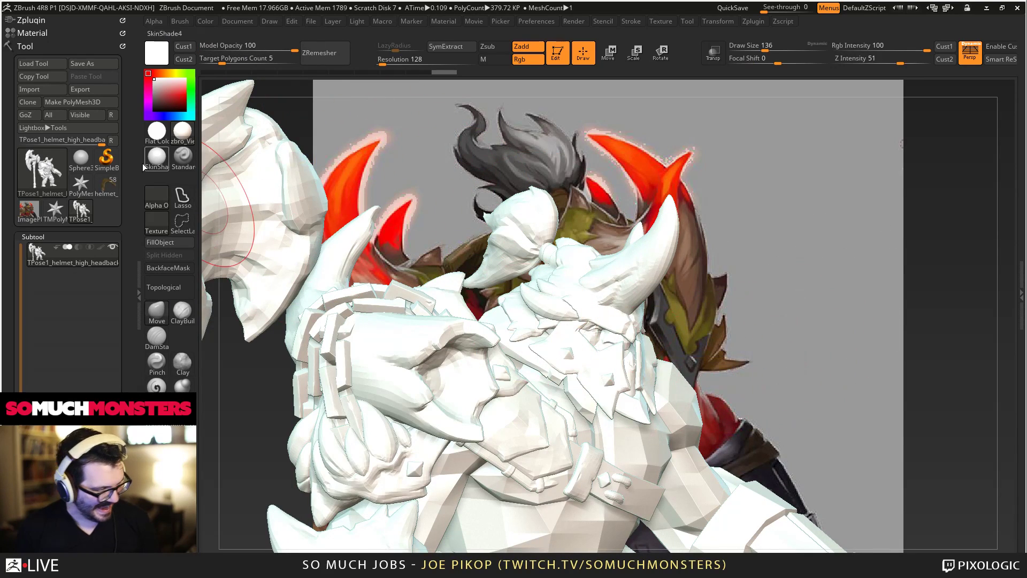
{"action": "left_click", "coordinate": [157, 92]}
{"action": "right_click_drag", "start_coordinate": [556, 331], "coordinate": [577, 373]}
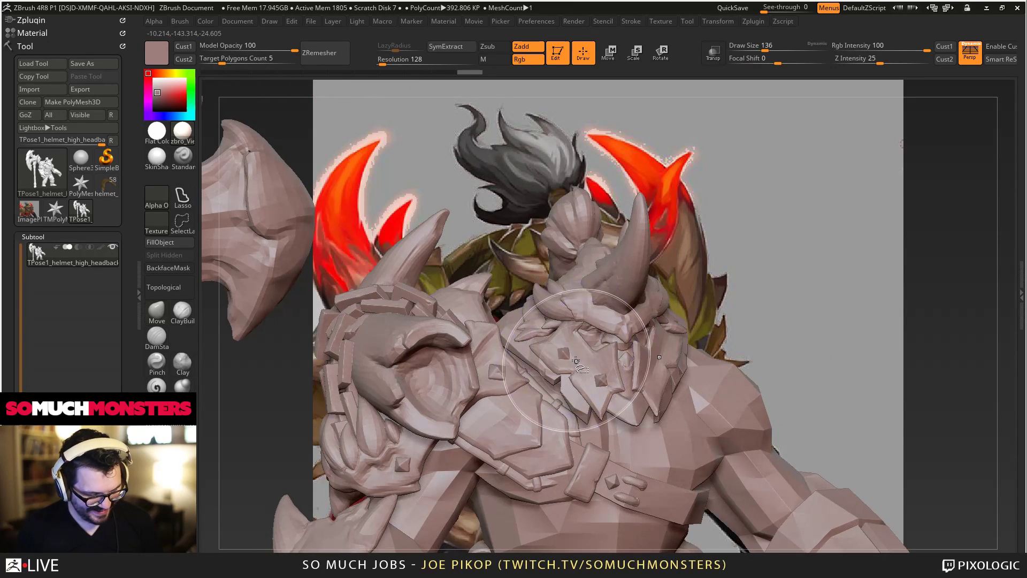
Hide the helmet plates, horn and ponytail polygroups to uncover the bare head.
{"action": "left_click", "coordinate": [577, 372], "text": "ctrl+shift"}
{"action": "key", "text": "ctrl+shift+z"}
{"action": "key", "text": "ctrl+shift+z"}
{"action": "key", "text": "ctrl+shift+z"}
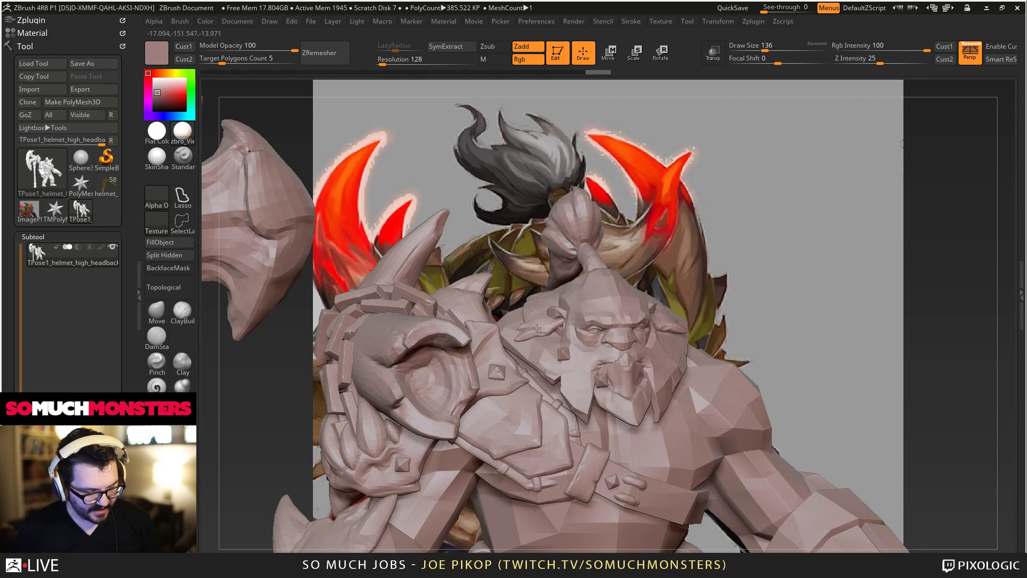
{"action": "key", "text": "ctrl+shift+z"}
{"action": "key", "text": "ctrl+shift+z"}
{"action": "key", "text": "ctrl+shift+z"}
{"action": "key", "text": "ctrl+shift+z"}
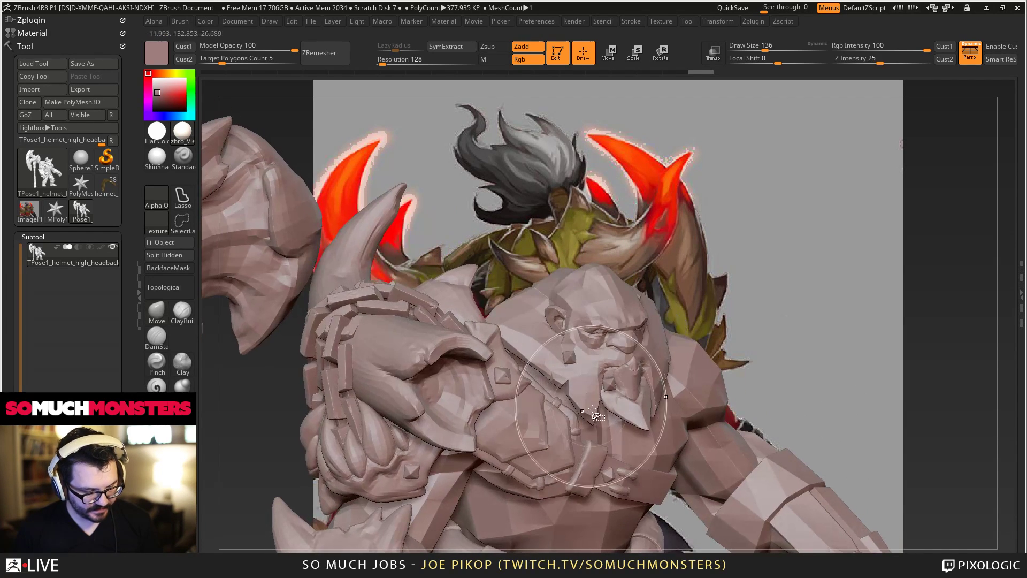
Hide the remaining beard and face plate polygroups around the head.
{"action": "key", "text": "ctrl+shift+z"}
{"action": "key", "text": "ctrl+shift+z"}
{"action": "key", "text": "ctrl+shift+z"}
{"action": "key", "text": "ctrl+shift+z"}
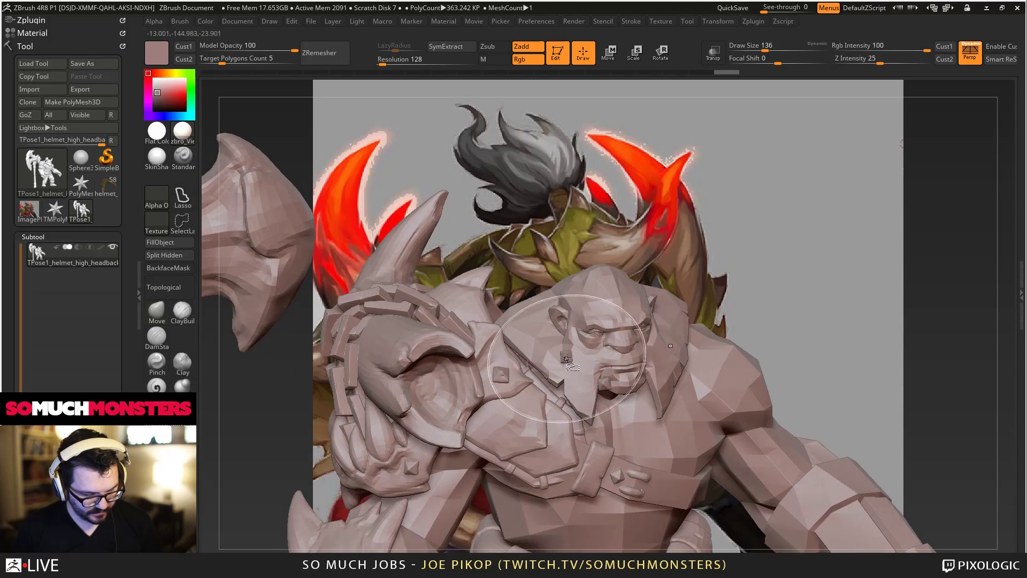
{"action": "key", "text": "ctrl+shift+z"}
{"action": "key", "text": "ctrl+shift+z"}
{"action": "key", "text": "ctrl+shift+z"}
{"action": "key", "text": "ctrl+shift+z"}
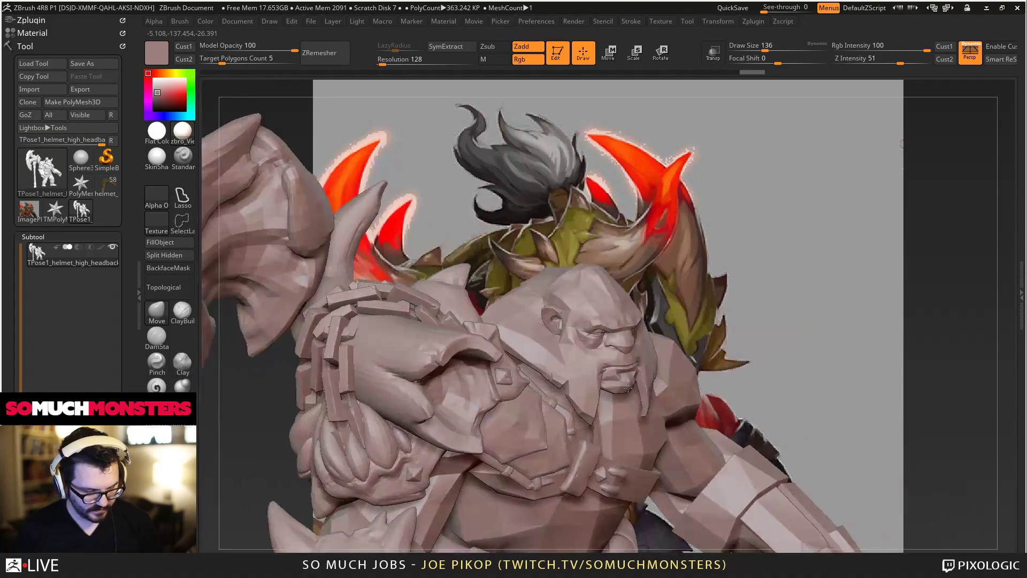
{"action": "key", "text": "ctrl+shift+z"}
{"action": "key", "text": "ctrl+shift+z"}
{"action": "key", "text": "ctrl+shift+z"}
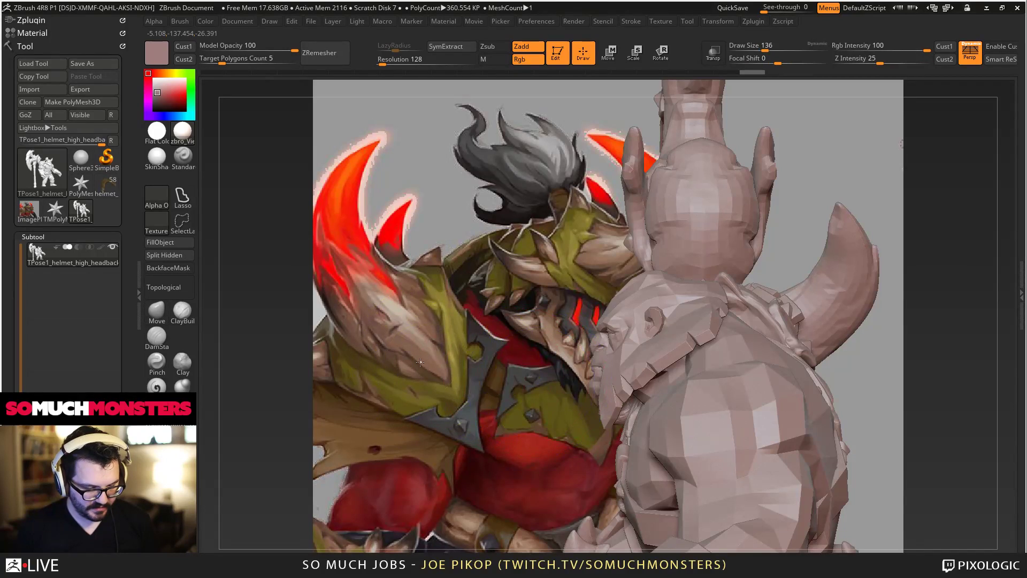
Mask the visible body and bring back the hidden parts so that only the helmet and hair stay unmasked.
{"action": "key", "text": "ctrl+shift+z"}
{"action": "key", "text": "ctrl+shift+z"}
{"action": "key", "text": "ctrl+shift+z"}
{"action": "key", "text": "ctrl+shift+z"}
{"action": "key", "text": "ctrl+shift+z"}
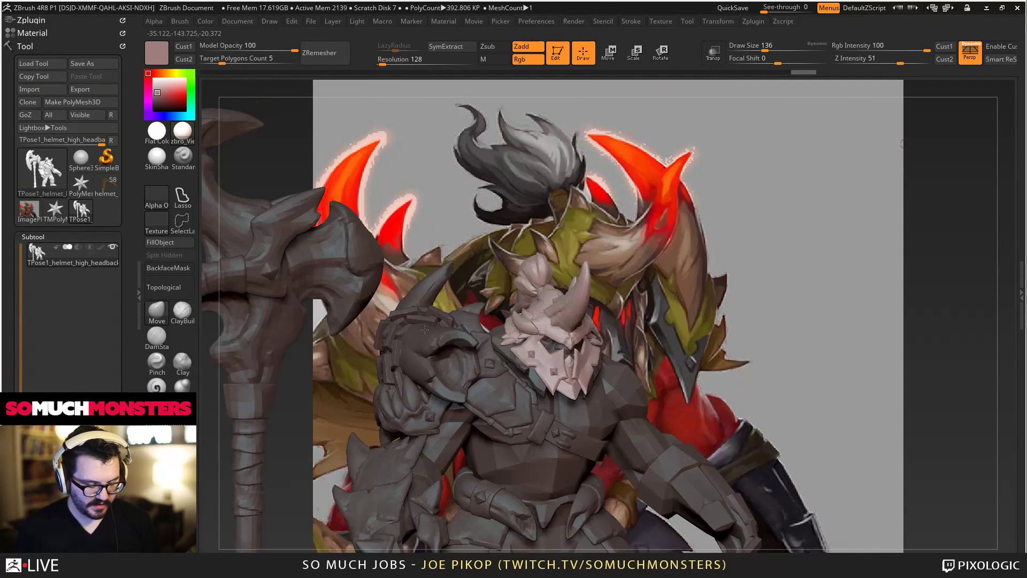
{"action": "right_click_drag", "start_coordinate": [425, 330], "coordinate": [436, 307], "text": "ctrl"}
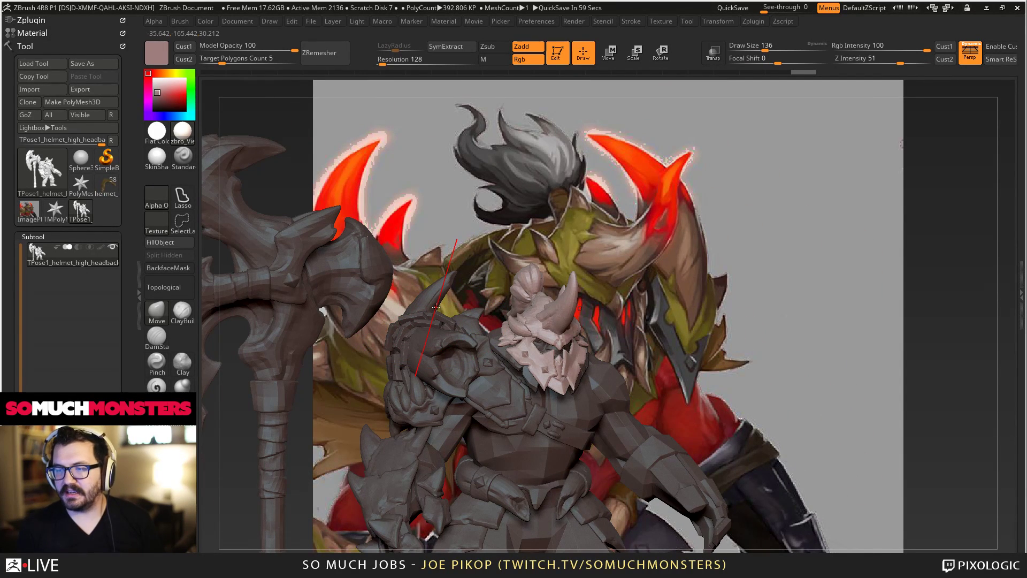
{"action": "right_click_drag", "start_coordinate": [436, 307], "coordinate": [457, 301]}
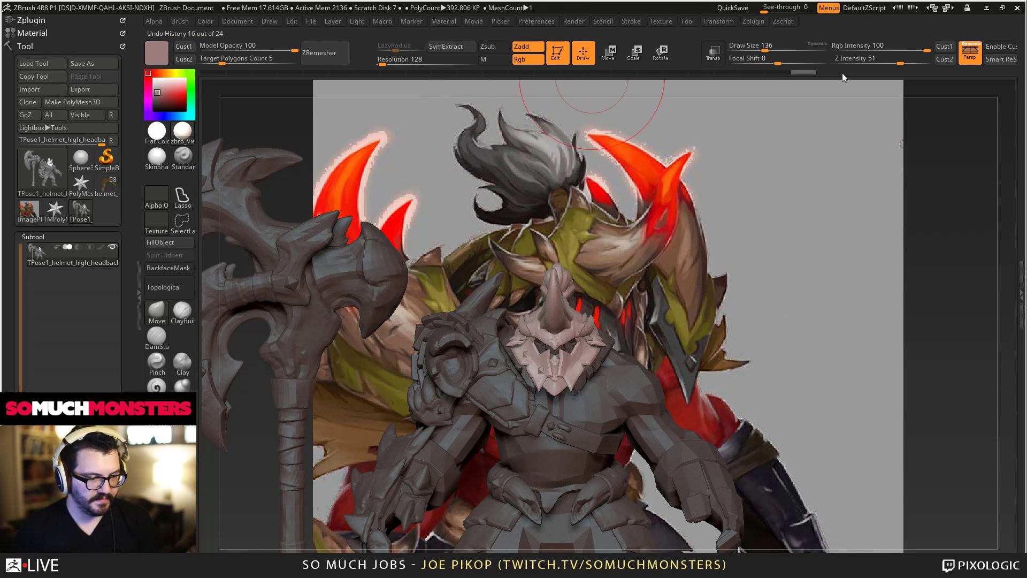
Recall the stored aligned view, lower the model opacity to 60 and pull the helmet's rear plates and ponytail toward the concept.
{"action": "left_click", "coordinate": [944, 49]}
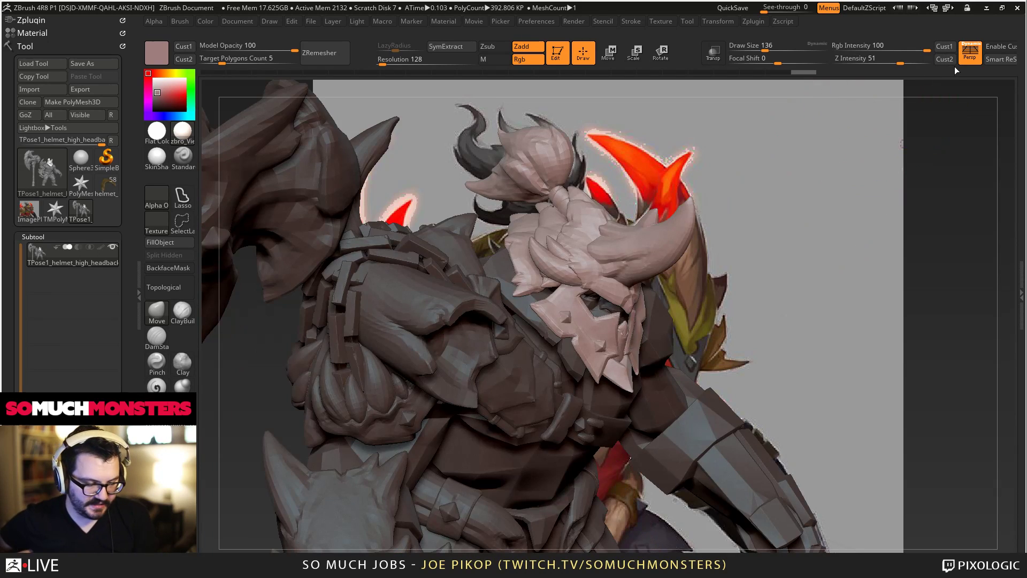
{"action": "left_click", "coordinate": [257, 48]}
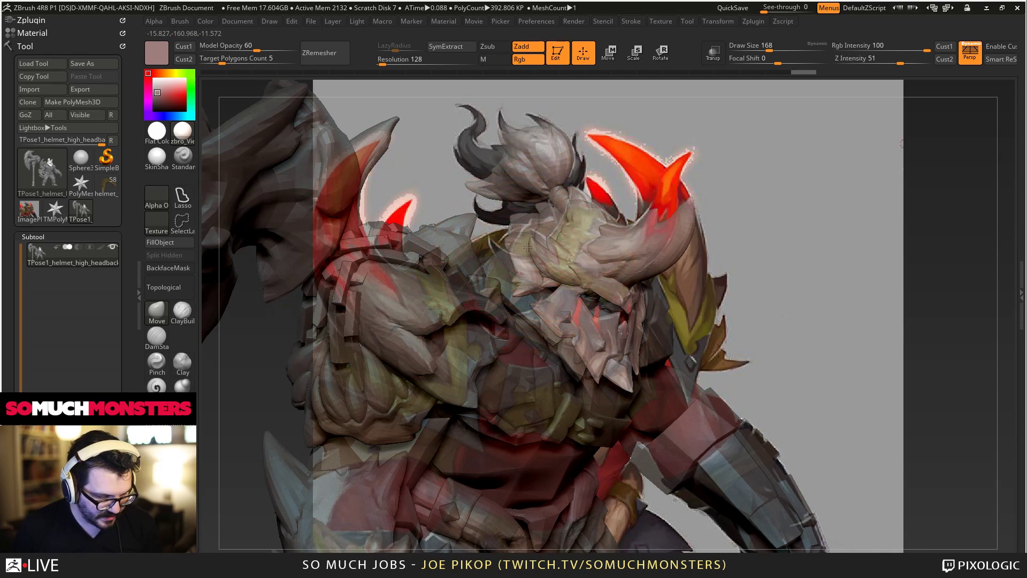
{"action": "mouse_move", "coordinate": [520, 253]}
{"action": "left_mouse_down"}
{"action": "mouse_move", "coordinate": [502, 256]}
{"action": "mouse_move", "coordinate": [524, 245]}
{"action": "left_mouse_up"}
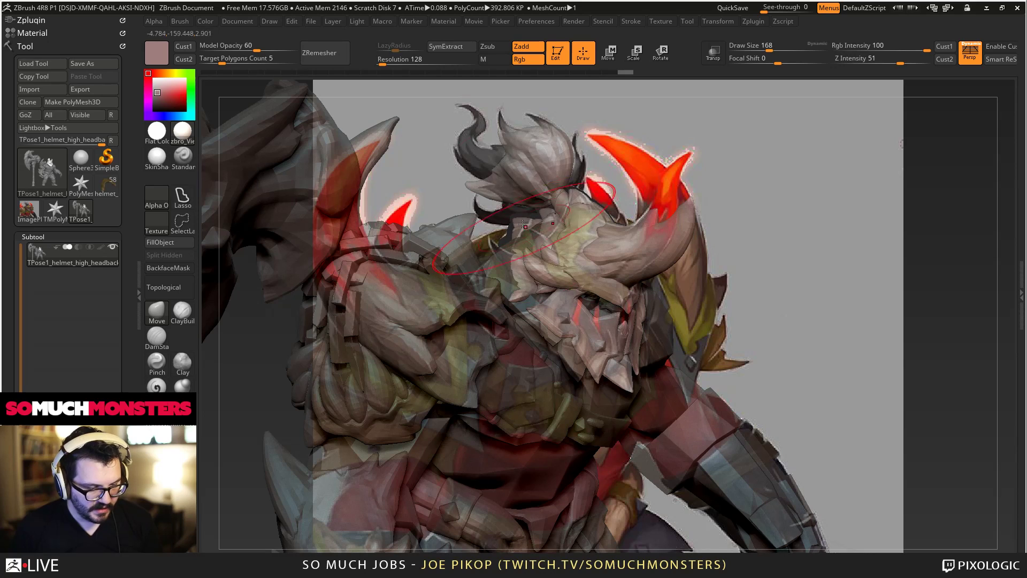
{"action": "mouse_move", "coordinate": [482, 187]}
{"action": "left_mouse_down"}
{"action": "mouse_move", "coordinate": [466, 161]}
{"action": "mouse_move", "coordinate": [485, 144]}
{"action": "left_mouse_up"}
{"action": "right_click_drag", "start_coordinate": [480, 175], "coordinate": [695, 160]}
{"action": "left_click", "coordinate": [944, 46]}
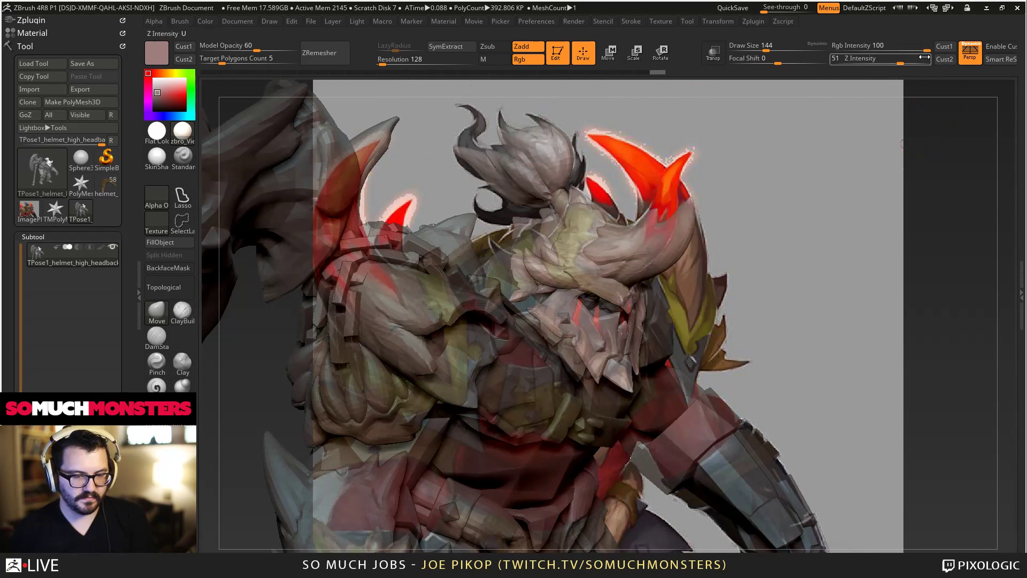
Hide the axe, arms, legs and most of the torso to isolate the helmet, head and nearby armor pieces.
{"action": "mouse_move", "coordinate": [580, 211]}
{"action": "left_mouse_down"}
{"action": "mouse_move", "coordinate": [642, 225]}
{"action": "mouse_move", "coordinate": [882, 214]}
{"action": "mouse_move", "coordinate": [535, 241]}
{"action": "mouse_move", "coordinate": [470, 325]}
{"action": "mouse_move", "coordinate": [556, 363]}
{"action": "left_mouse_up"}
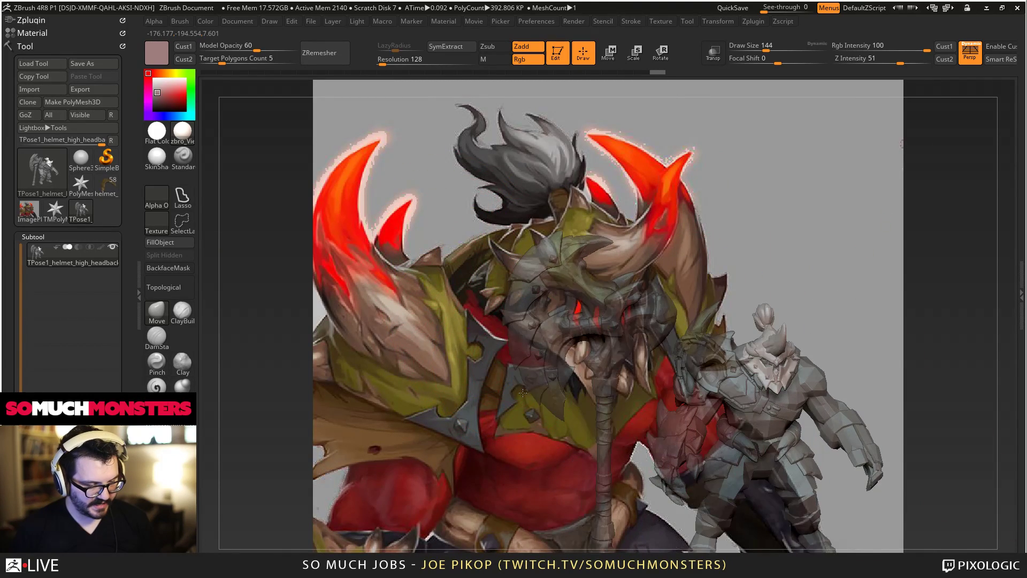
{"action": "left_click", "coordinate": [558, 269], "text": "ctrl+shift"}
{"action": "left_click", "coordinate": [475, 280], "text": "ctrl+shift"}
{"action": "left_click_drag", "start_coordinate": [426, 188], "coordinate": [665, 395], "text": "ctrl+shift"}
{"action": "left_click_drag", "start_coordinate": [462, 218], "coordinate": [680, 332], "text": "ctrl+alt+shift"}
{"action": "mouse_move", "coordinate": [615, 321]}
{"action": "left_mouse_down"}
{"action": "mouse_move", "coordinate": [633, 322]}
{"action": "mouse_move", "coordinate": [555, 268]}
{"action": "mouse_move", "coordinate": [519, 208]}
{"action": "mouse_move", "coordinate": [634, 328]}
{"action": "left_mouse_up"}
{"action": "mouse_move", "coordinate": [432, 281]}
{"action": "left_mouse_down", "text": "ctrl+alt+shift"}
{"action": "mouse_move", "coordinate": [541, 447]}
{"action": "mouse_move", "coordinate": [629, 552]}
{"action": "left_mouse_up", "text": "ctrl+alt+shift"}
{"action": "mouse_move", "coordinate": [759, 519]}
{"action": "left_mouse_down", "text": "ctrl+alt+shift"}
{"action": "mouse_move", "coordinate": [514, 343]}
{"action": "mouse_move", "coordinate": [541, 347]}
{"action": "mouse_move", "coordinate": [609, 423]}
{"action": "mouse_move", "coordinate": [580, 312]}
{"action": "left_mouse_up", "text": "ctrl+alt+shift"}
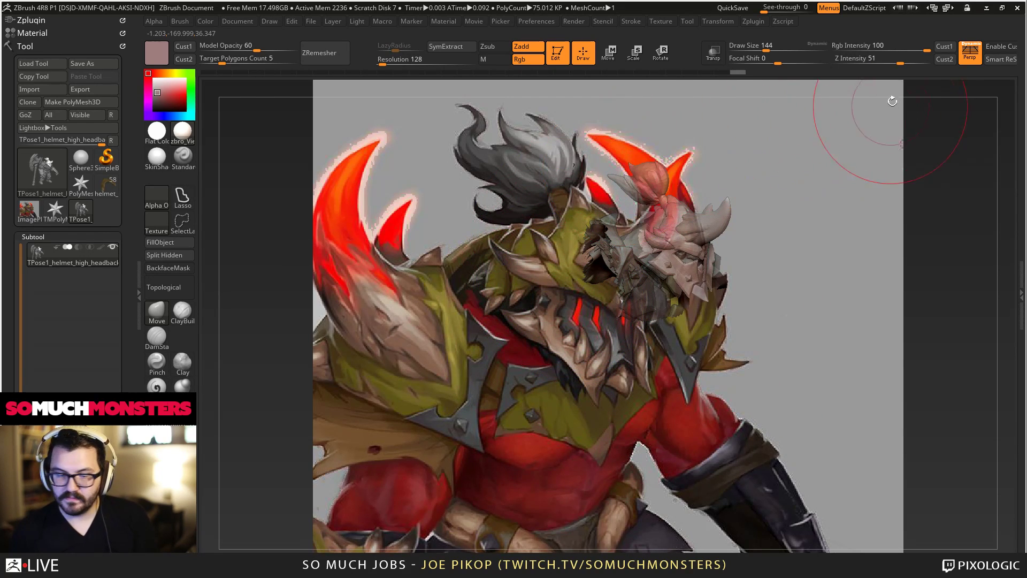
Pull the tip of the helmet's large horn upward and outward from a side view, using a draw size of about 72.
{"action": "left_click", "coordinate": [944, 59]}
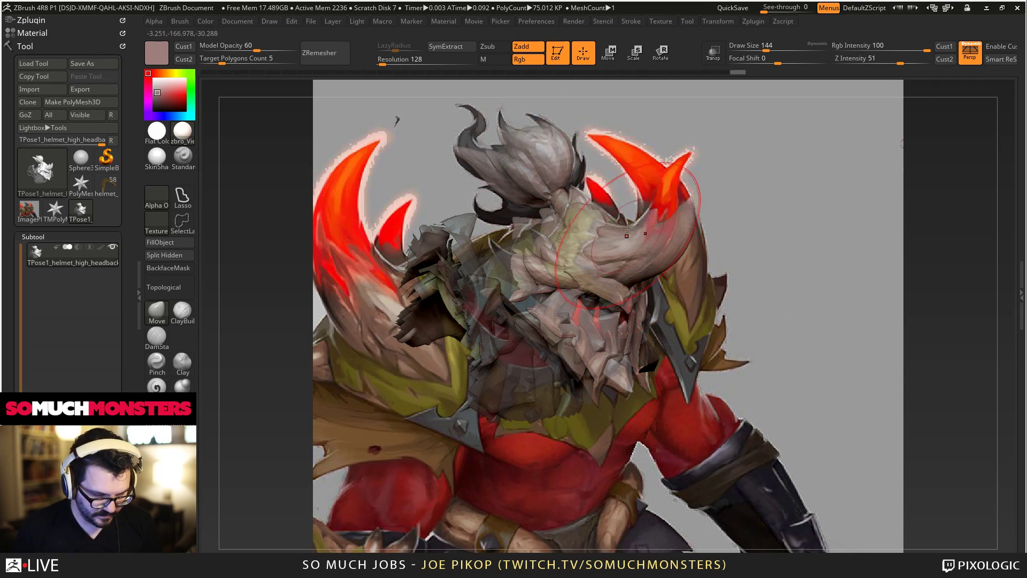
{"action": "mouse_move", "coordinate": [683, 155]}
{"action": "left_mouse_down"}
{"action": "mouse_move", "coordinate": [551, 230]}
{"action": "mouse_move", "coordinate": [423, 367]}
{"action": "left_mouse_up"}
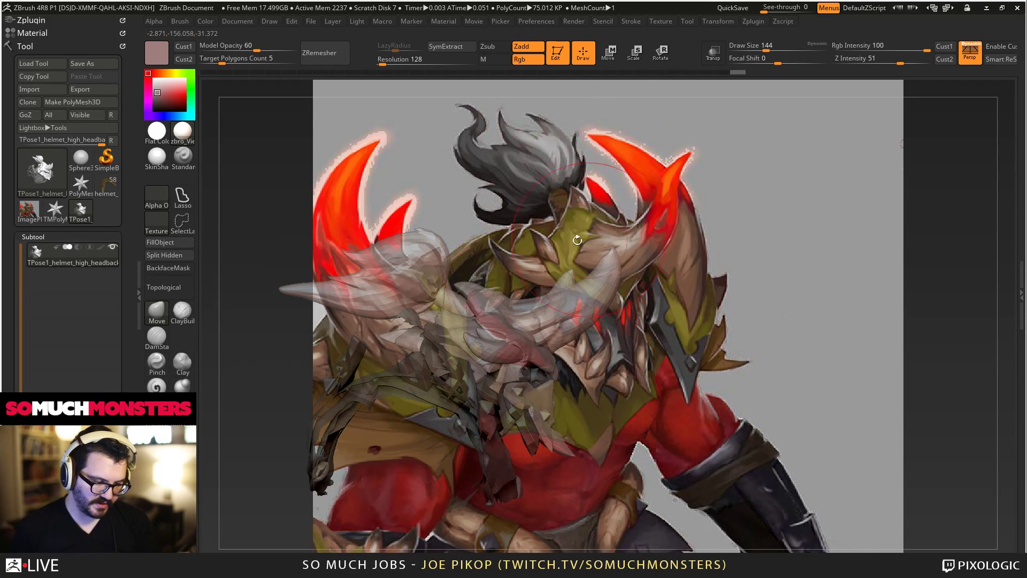
{"action": "right_click_drag", "start_coordinate": [563, 280], "coordinate": [564, 277], "text": "ctrl"}
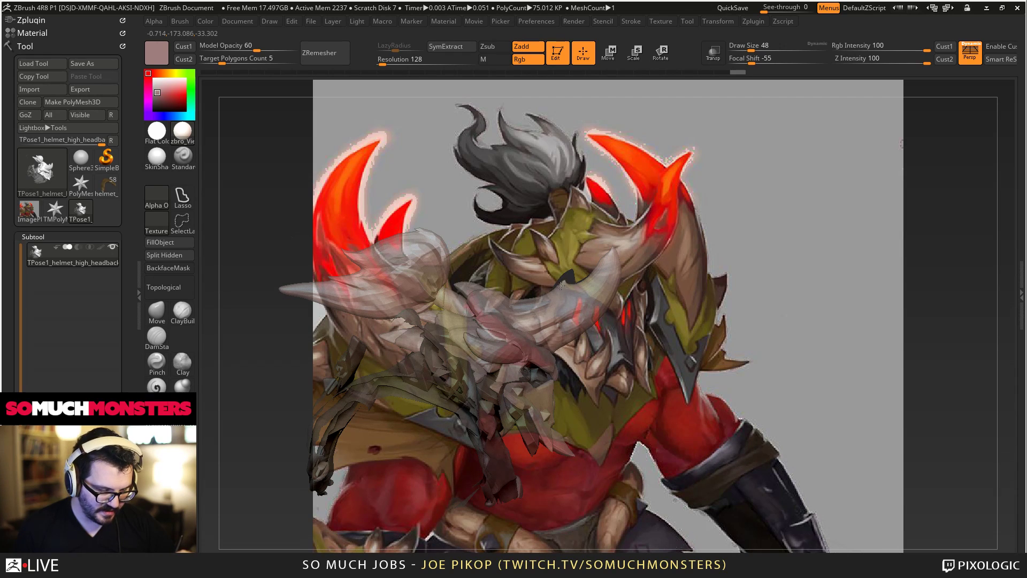
{"action": "left_click", "coordinate": [563, 284], "text": "ctrl"}
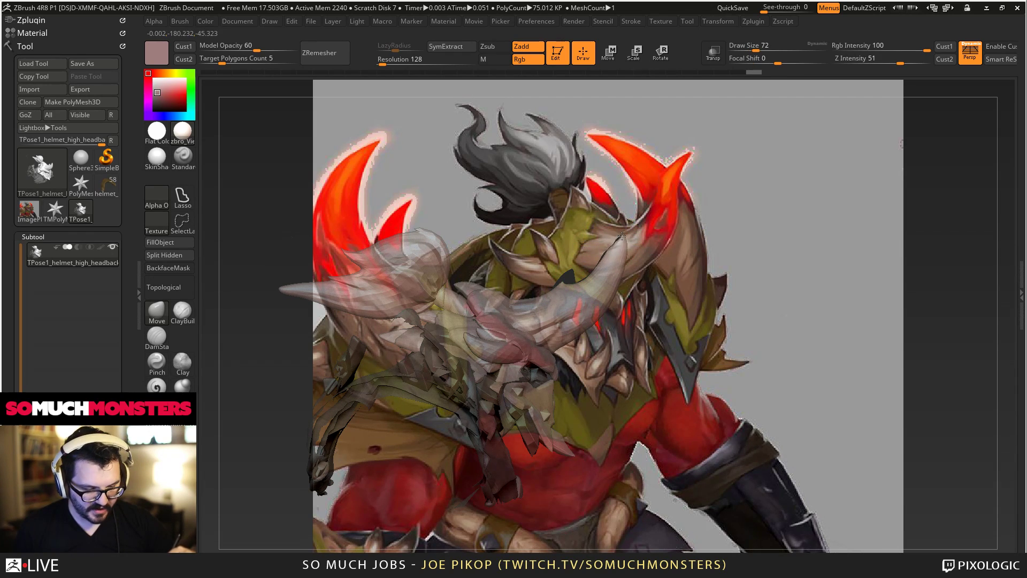
{"action": "left_click_drag", "start_coordinate": [613, 254], "coordinate": [619, 257]}
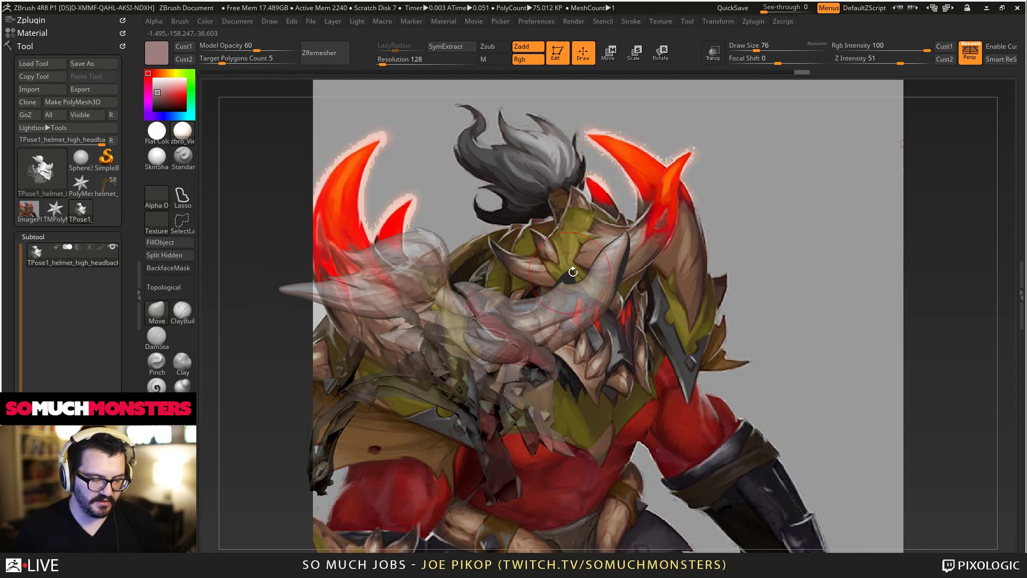
{"action": "left_click_drag", "start_coordinate": [603, 266], "coordinate": [619, 246]}
{"action": "key", "text": "bracketleft"}
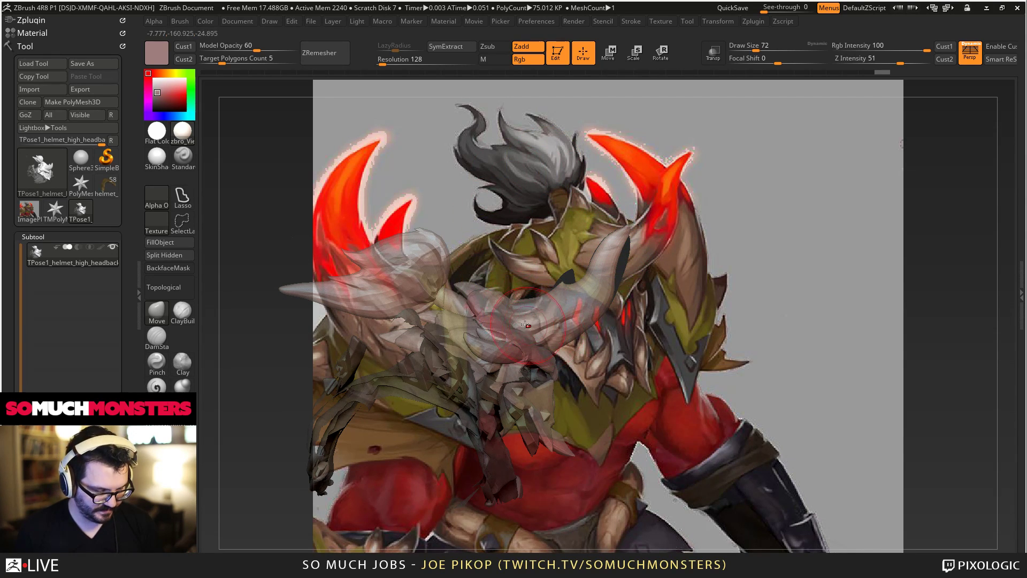
Recall the stored aligned view and nudge the helmet's crown near the base of the ponytail toward the concept.
{"action": "right_click_drag", "start_coordinate": [473, 312], "coordinate": [541, 289]}
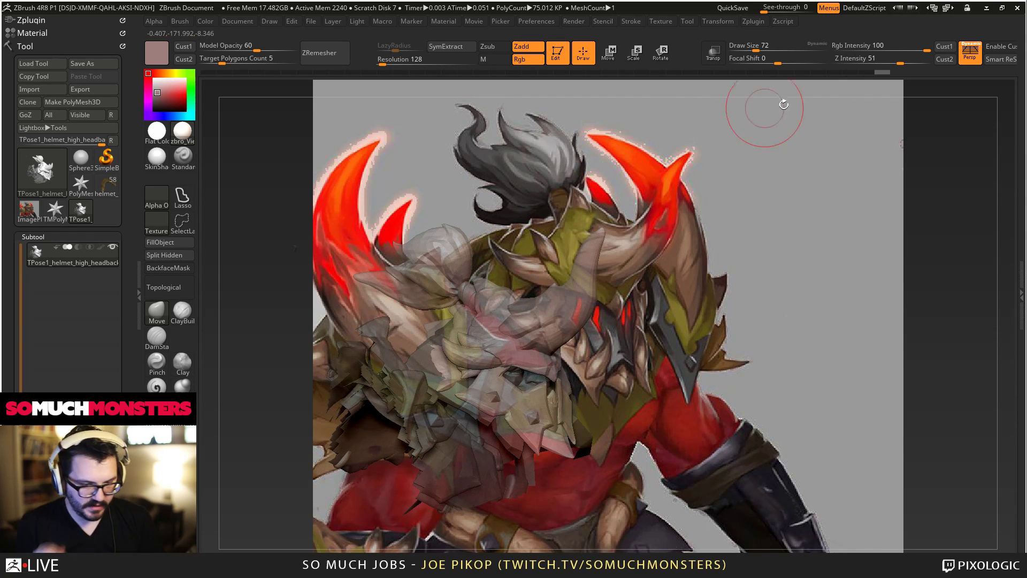
{"action": "left_click", "coordinate": [943, 47]}
{"action": "left_click_drag", "start_coordinate": [591, 197], "coordinate": [585, 212]}
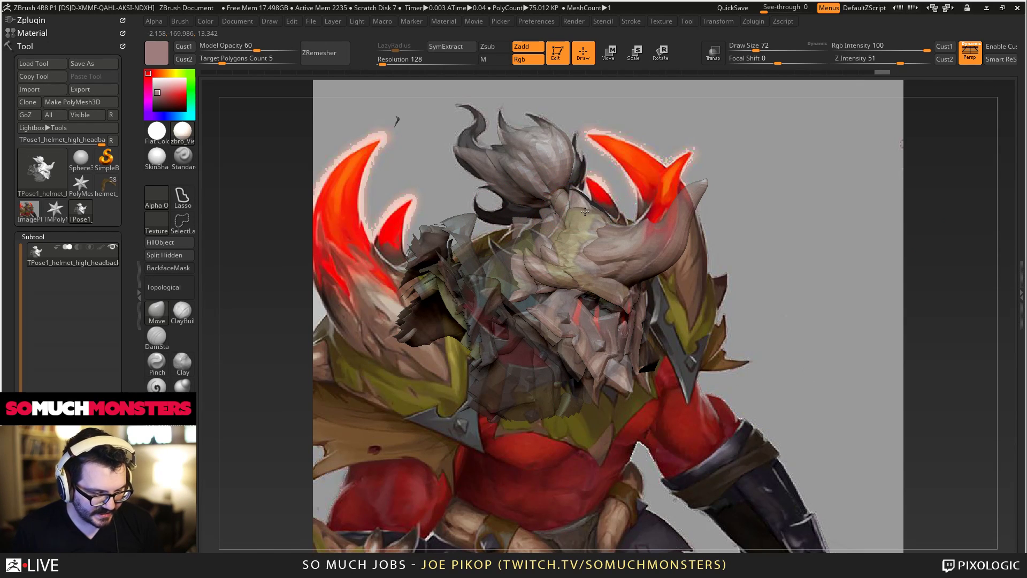
Enlarge the brush and shift the outer strands of the ponytail toward the hair silhouette in the concept.
{"action": "key", "text": "bracketright"}
{"action": "key", "text": "bracketright"}
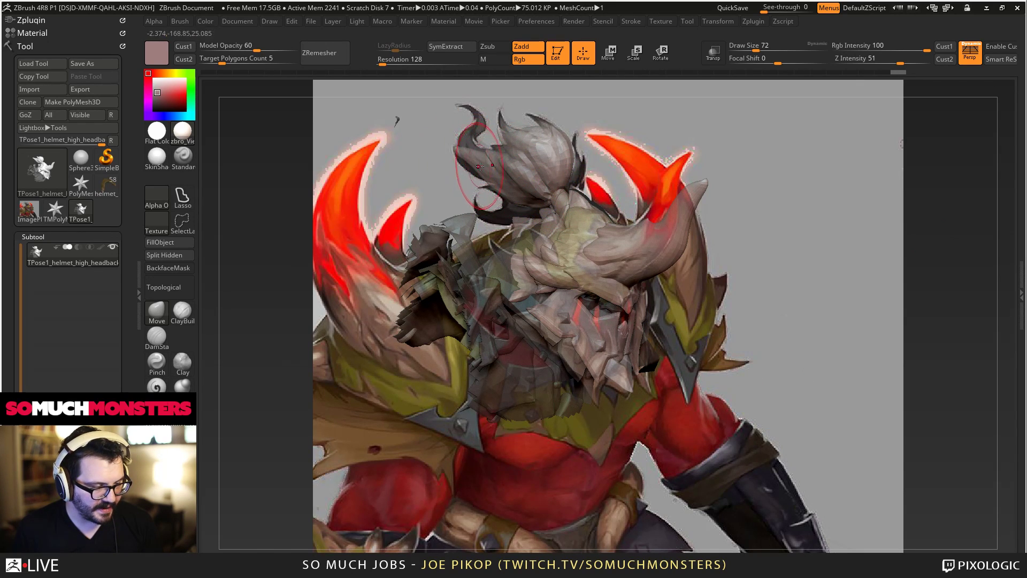
{"action": "left_click_drag", "start_coordinate": [470, 163], "coordinate": [464, 179]}
{"action": "right_click_drag", "start_coordinate": [464, 179], "coordinate": [543, 213]}
{"action": "key", "text": "bracketright"}
{"action": "left_click_drag", "start_coordinate": [575, 238], "coordinate": [563, 268]}
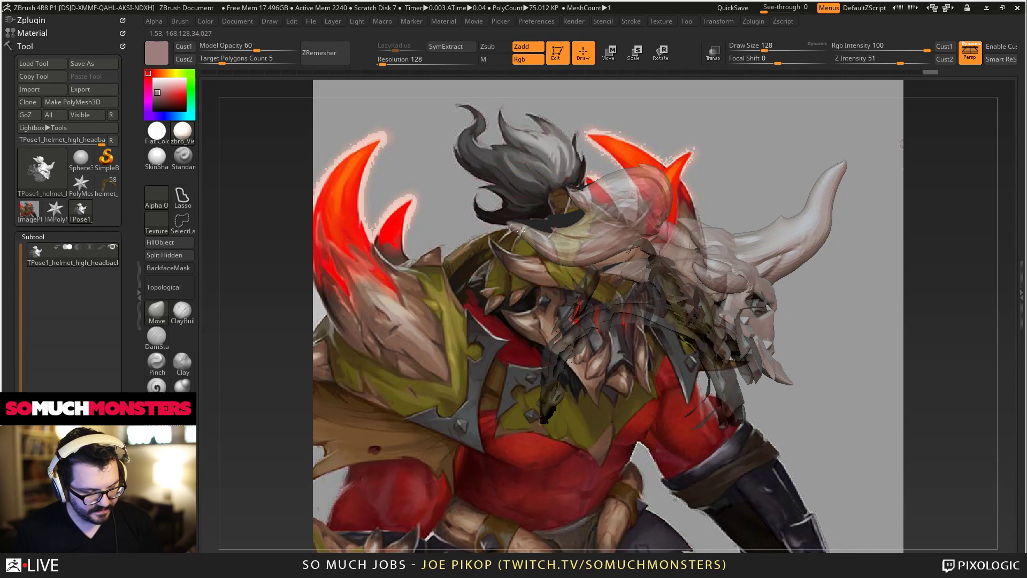
Reshape the back of the helmet and the ponytail from the opposite side, then return to the stored aligned view.
{"action": "mouse_move", "coordinate": [521, 231]}
{"action": "left_mouse_down"}
{"action": "mouse_move", "coordinate": [516, 265]}
{"action": "mouse_move", "coordinate": [552, 264]}
{"action": "left_mouse_up"}
{"action": "key", "text": "bracketleft"}
{"action": "key", "text": "bracketright"}
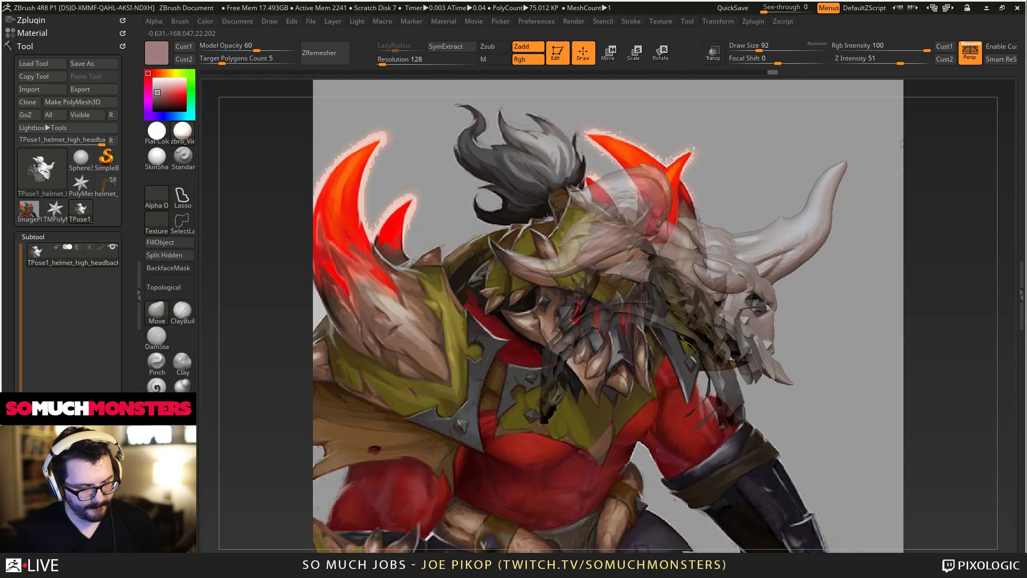
{"action": "left_click_drag", "start_coordinate": [615, 193], "coordinate": [600, 174]}
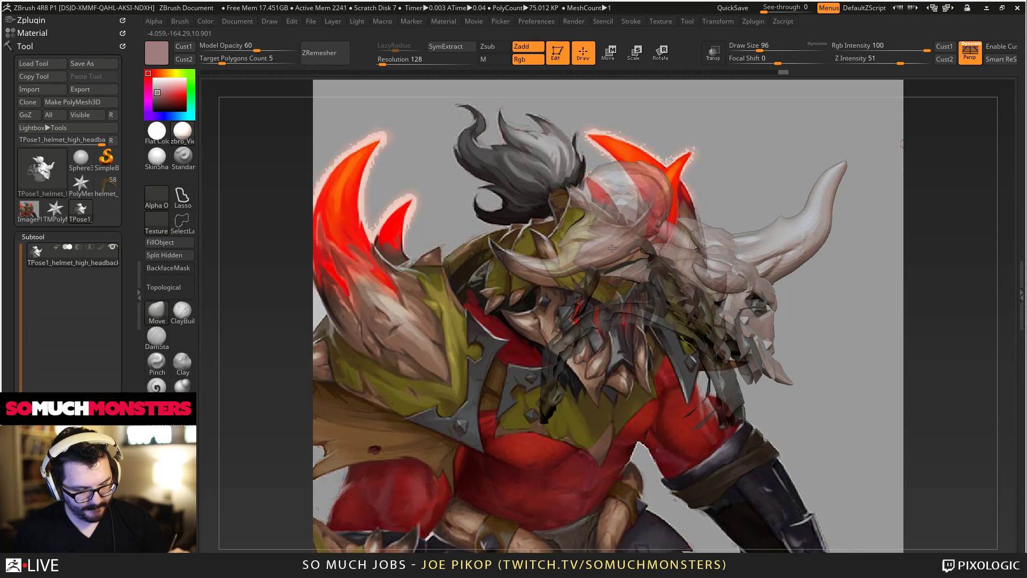
{"action": "right_click_drag", "start_coordinate": [615, 246], "coordinate": [622, 274], "text": "ctrl"}
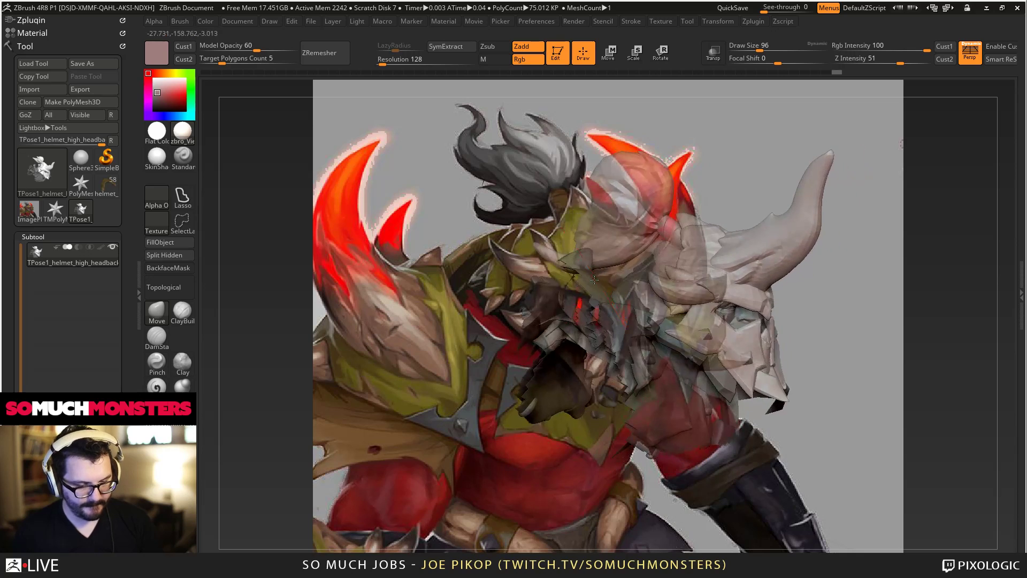
{"action": "left_click", "coordinate": [945, 59]}
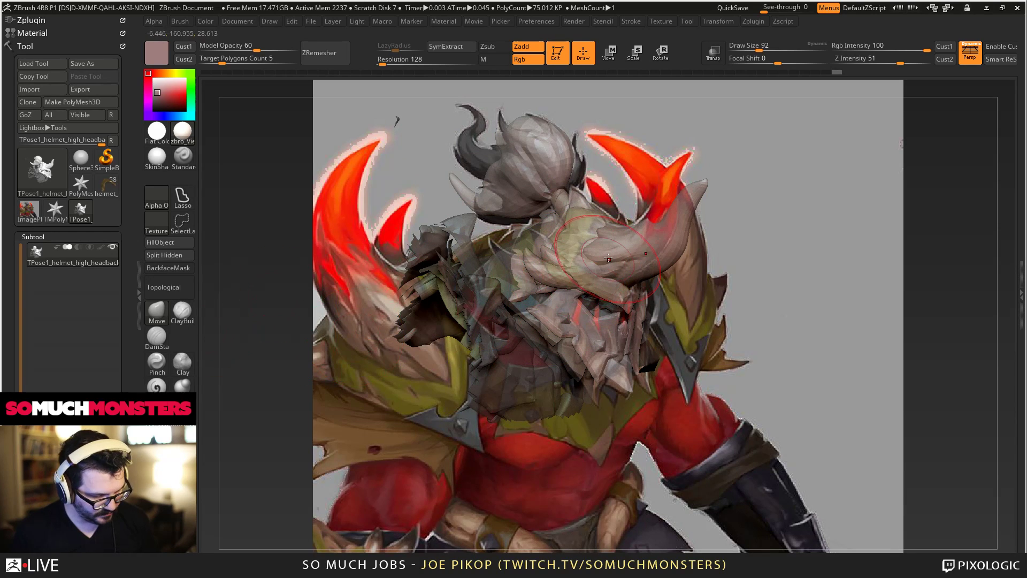
Turn on the Topological option and pull the helmet's side spike outward to line up with the matching spike in the concept.
{"action": "left_click_drag", "start_coordinate": [585, 247], "coordinate": [581, 266]}
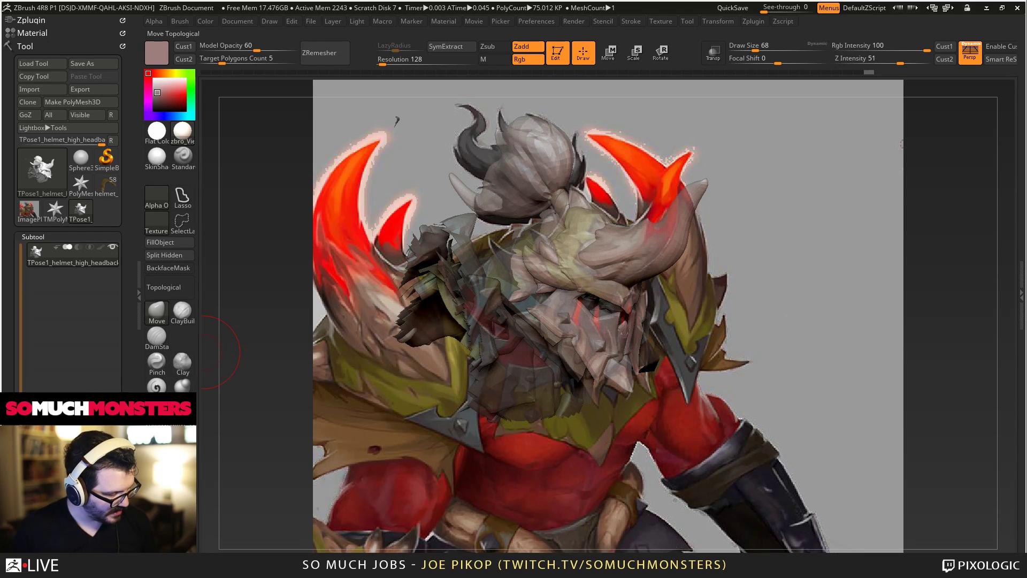
{"action": "left_click", "coordinate": [164, 287]}
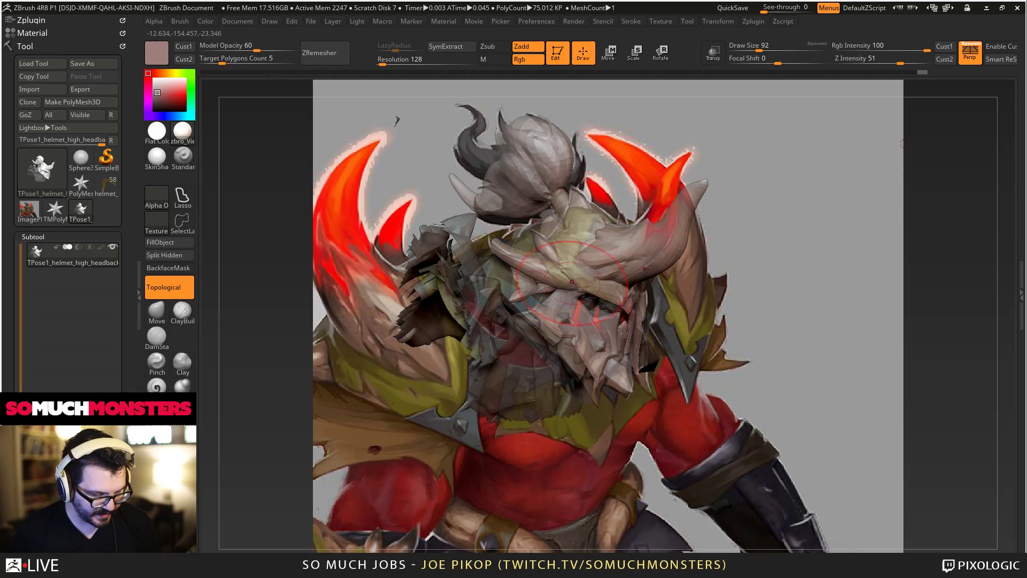
{"action": "left_click_drag", "start_coordinate": [572, 282], "coordinate": [516, 285]}
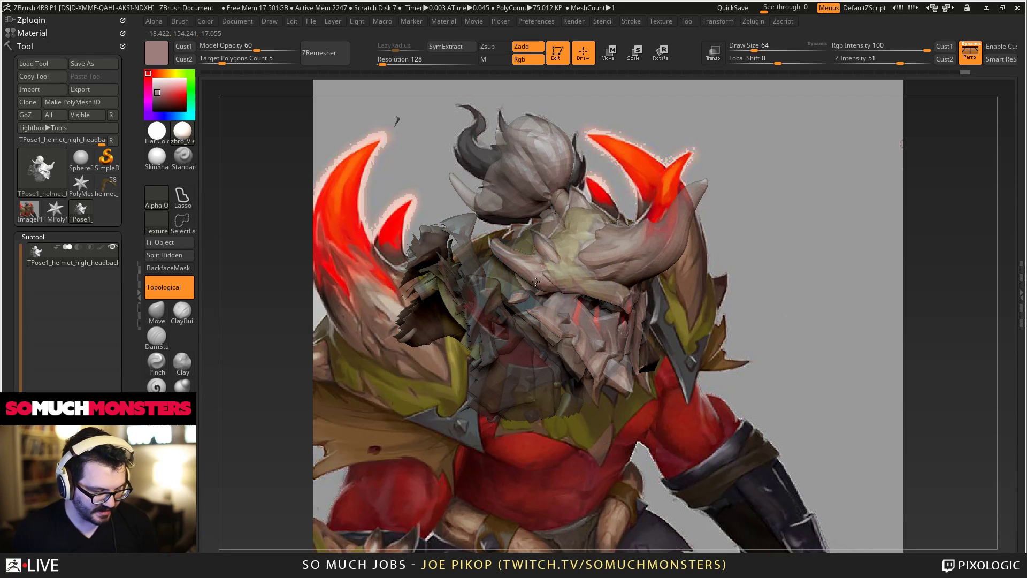
{"action": "left_click_drag", "start_coordinate": [582, 269], "coordinate": [572, 261]}
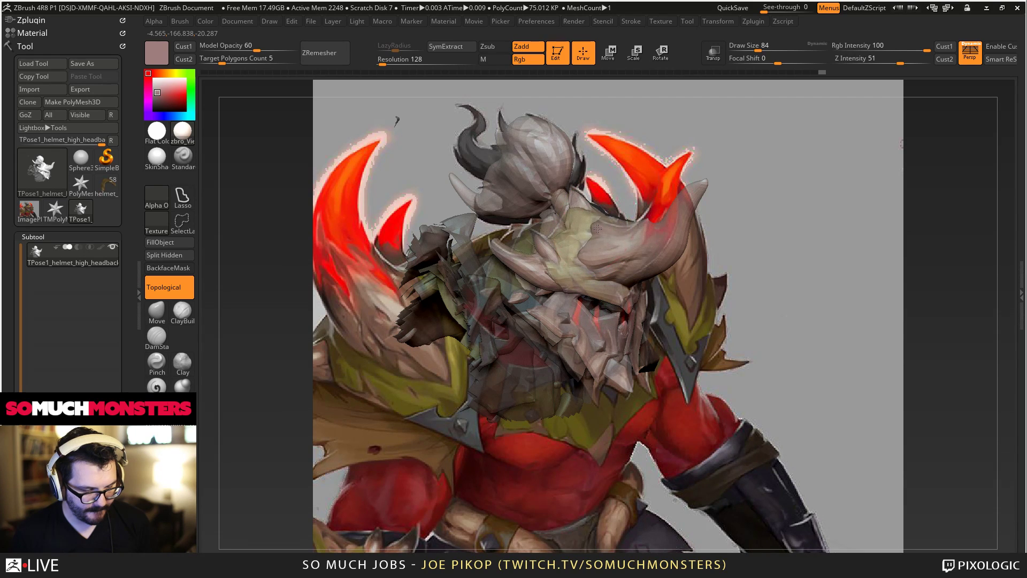
Adjust the helmet's crown and front edge against the concept, raising the draw size to 88 for the broader moves.
{"action": "left_click_drag", "start_coordinate": [598, 228], "coordinate": [596, 220]}
{"action": "key", "text": "bracketleft"}
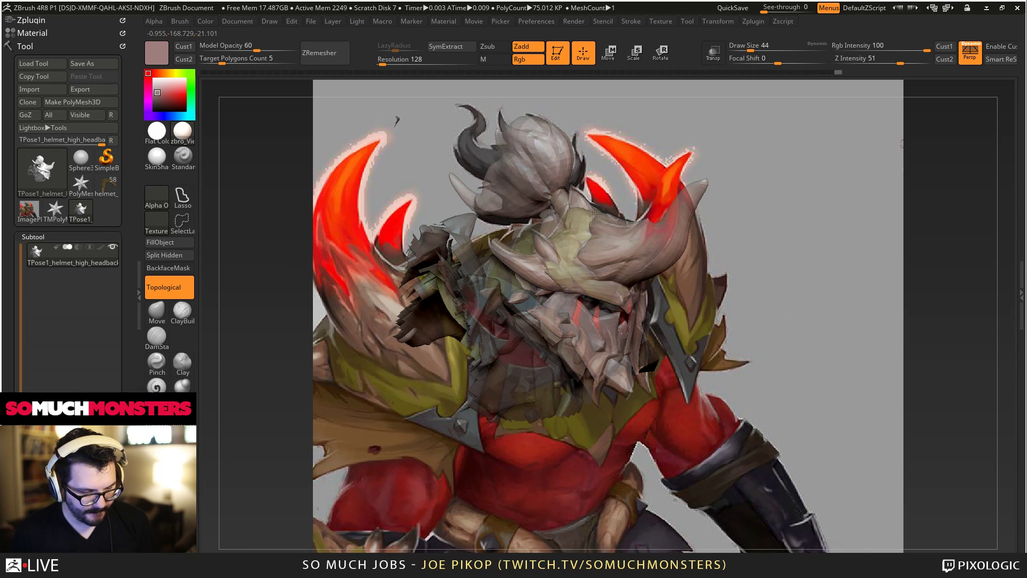
{"action": "key", "text": "bracketright"}
{"action": "key", "text": "bracketright"}
{"action": "key", "text": "bracketright"}
{"action": "key", "text": "bracketright"}
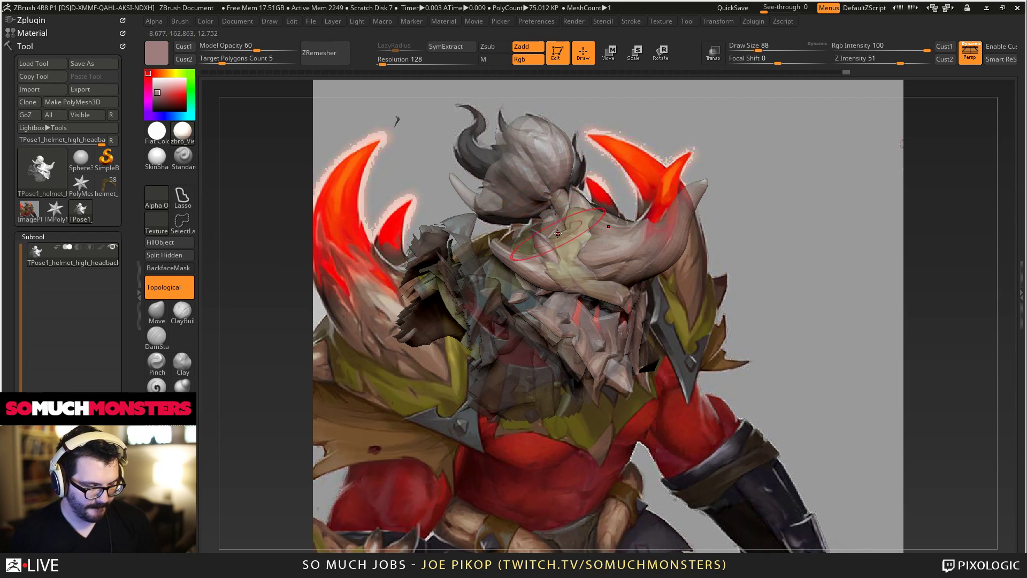
{"action": "mouse_move", "coordinate": [535, 265]}
{"action": "left_mouse_down"}
{"action": "mouse_move", "coordinate": [594, 286]}
{"action": "mouse_move", "coordinate": [567, 267]}
{"action": "mouse_move", "coordinate": [563, 284]}
{"action": "mouse_move", "coordinate": [603, 289]}
{"action": "mouse_move", "coordinate": [608, 277]}
{"action": "left_mouse_up"}
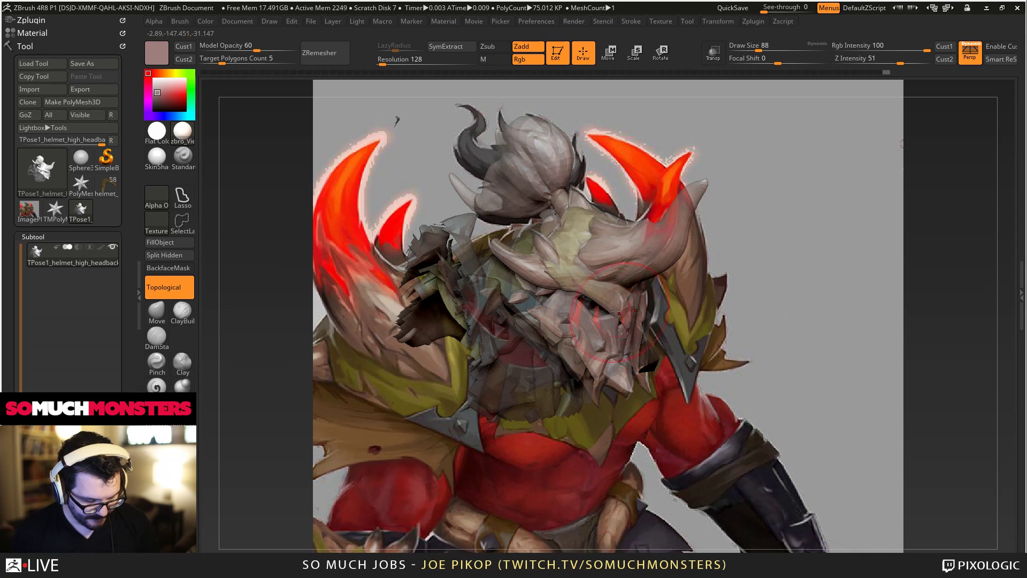
{"action": "right_click_drag", "start_coordinate": [616, 312], "coordinate": [493, 285], "text": "alt"}
{"action": "left_click", "coordinate": [944, 47]}
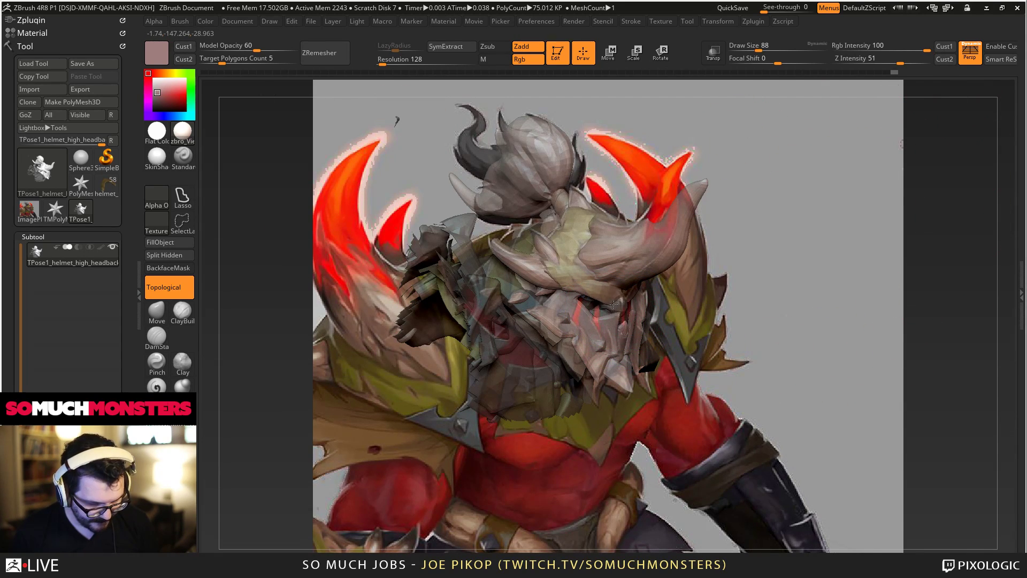
Refine the helmet's brow ridge around the eyes from front and three-quarter views, finishing with a draw size of 84.
{"action": "key", "text": "ctrl+shift+z"}
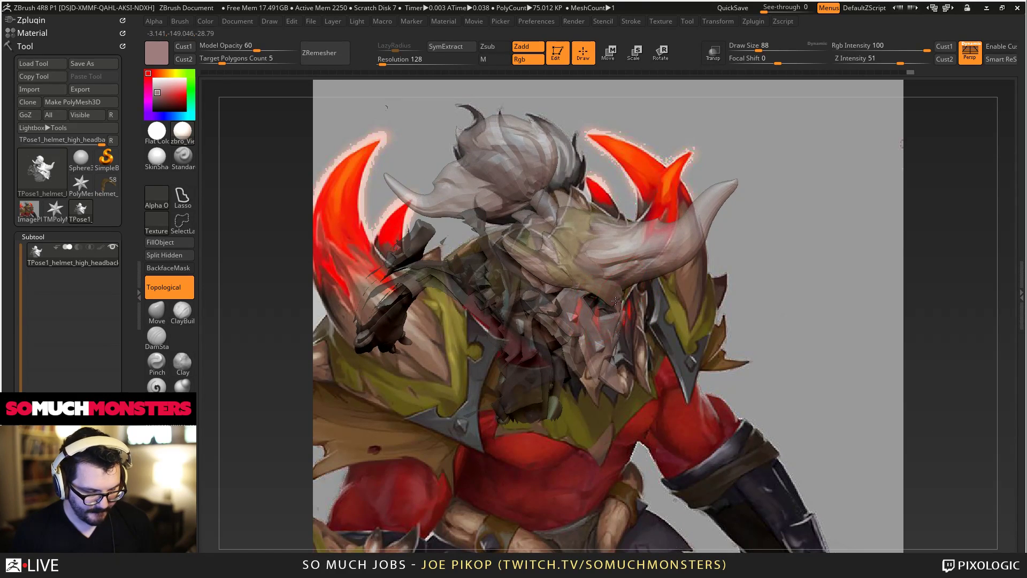
{"action": "key", "text": "ctrl+shift+z"}
{"action": "key", "text": "ctrl+shift+z"}
{"action": "key", "text": "ctrl+shift+z"}
{"action": "key", "text": "ctrl+shift+z"}
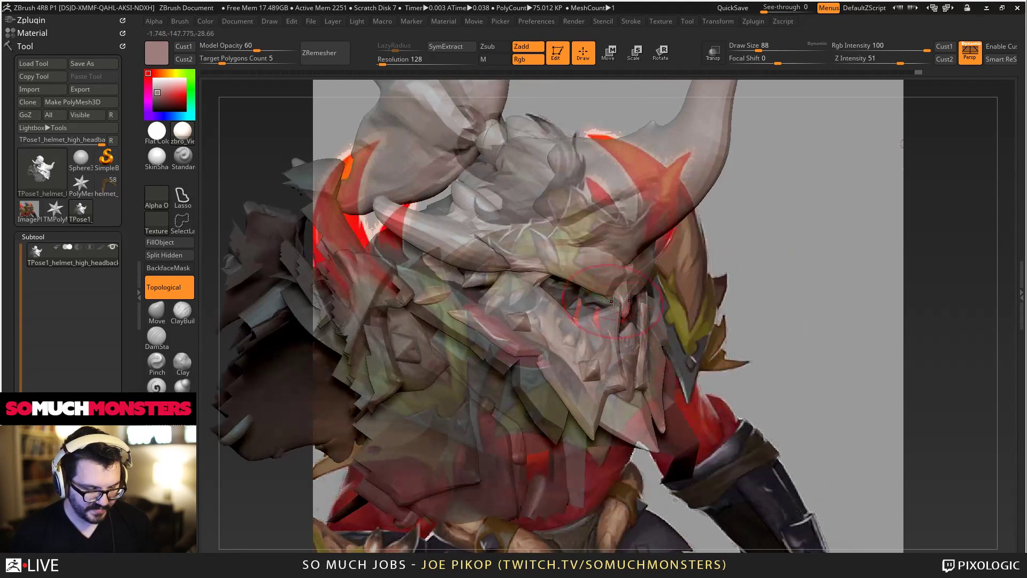
{"action": "key", "text": "ctrl+shift+z"}
{"action": "key", "text": "ctrl+shift+z"}
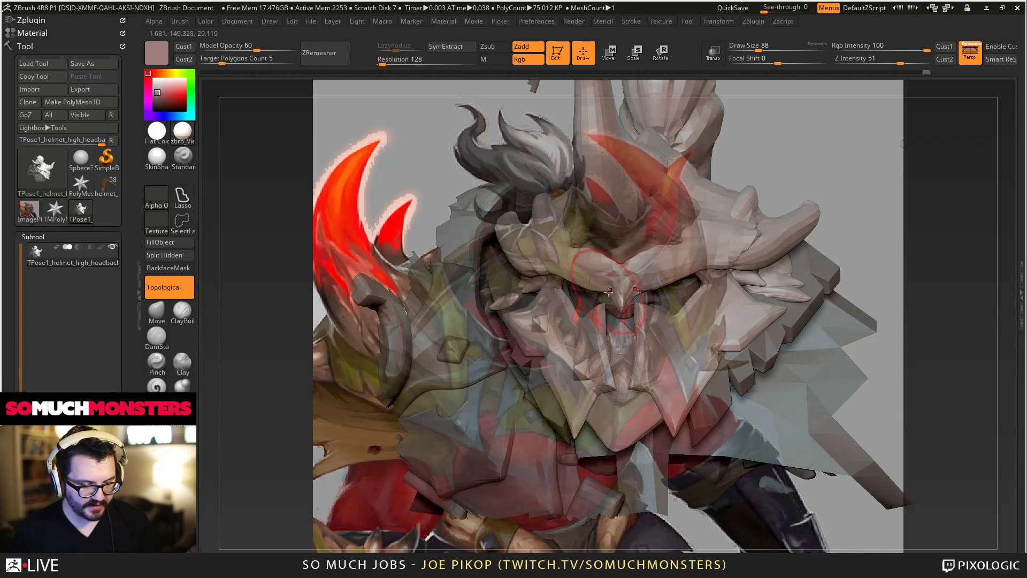
{"action": "key", "text": "ctrl+shift+z"}
{"action": "key", "text": "ctrl+shift+z"}
{"action": "key", "text": "ctrl+shift+z"}
{"action": "key", "text": "ctrl+shift+z"}
{"action": "key", "text": "ctrl+shift+z"}
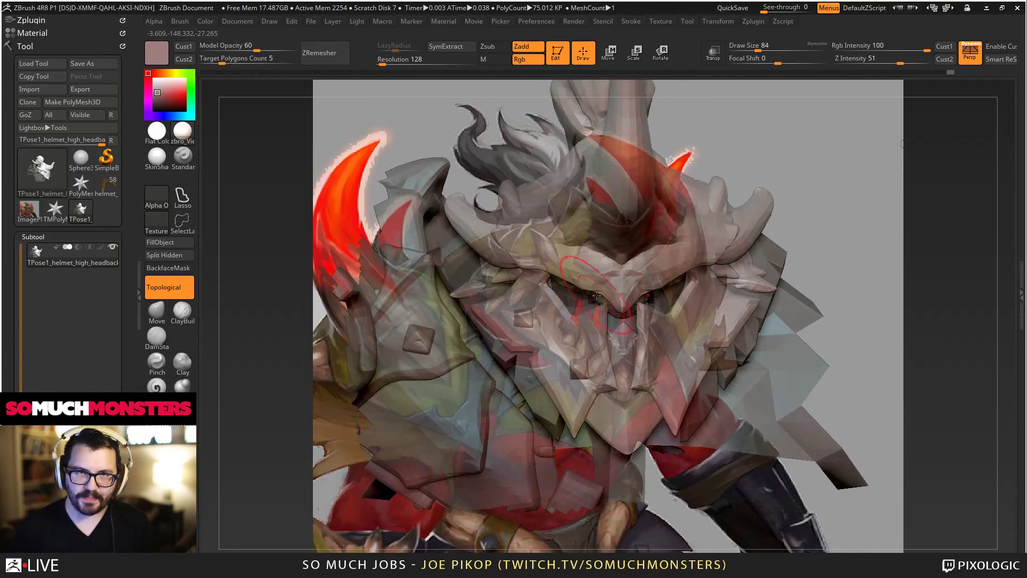
{"action": "key", "text": "ctrl+shift+z"}
{"action": "key", "text": "ctrl+shift+z"}
{"action": "key", "text": "ctrl+shift+z"}
{"action": "key", "text": "ctrl+shift+z"}
{"action": "key", "text": "ctrl+shift+z"}
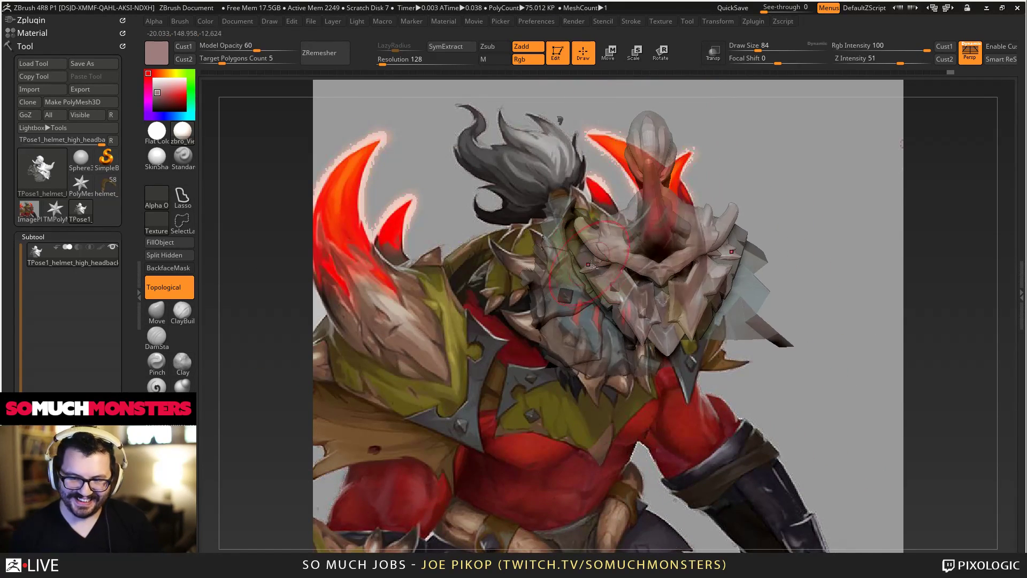
{"action": "key", "text": "ctrl+shift+z"}
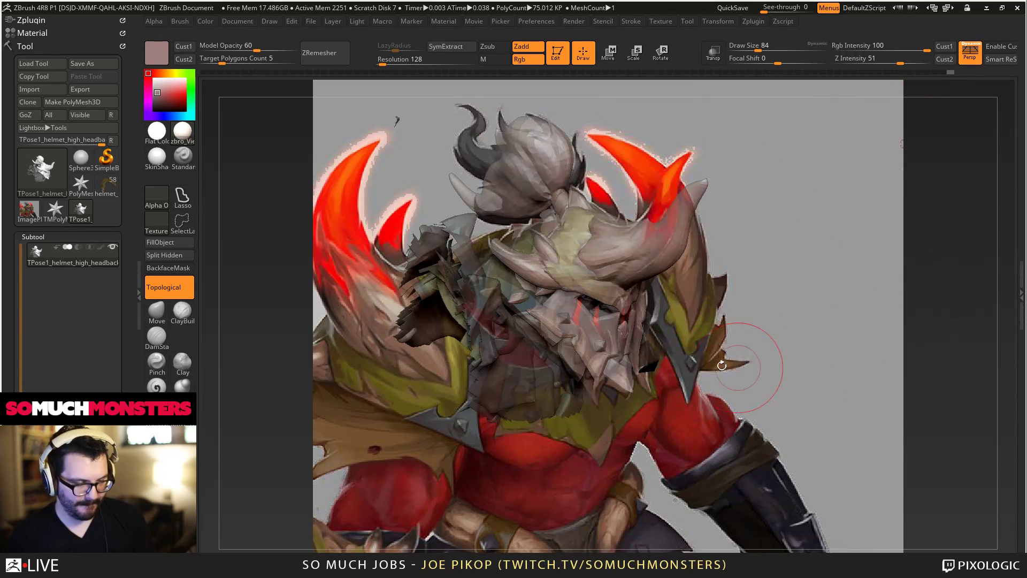
{"action": "key", "text": "ctrl+shift+z"}
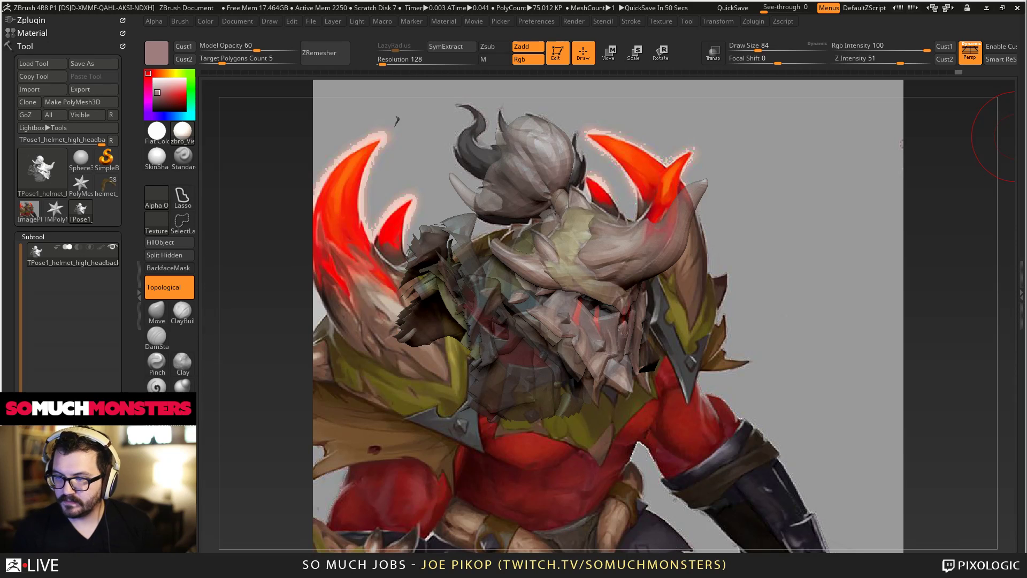
Reshape the helmet's side spike against the concept in the stored aligned view, varying the draw size between 64 and 92.
{"action": "right_click_drag", "start_coordinate": [584, 322], "coordinate": [588, 313], "text": "ctrl"}
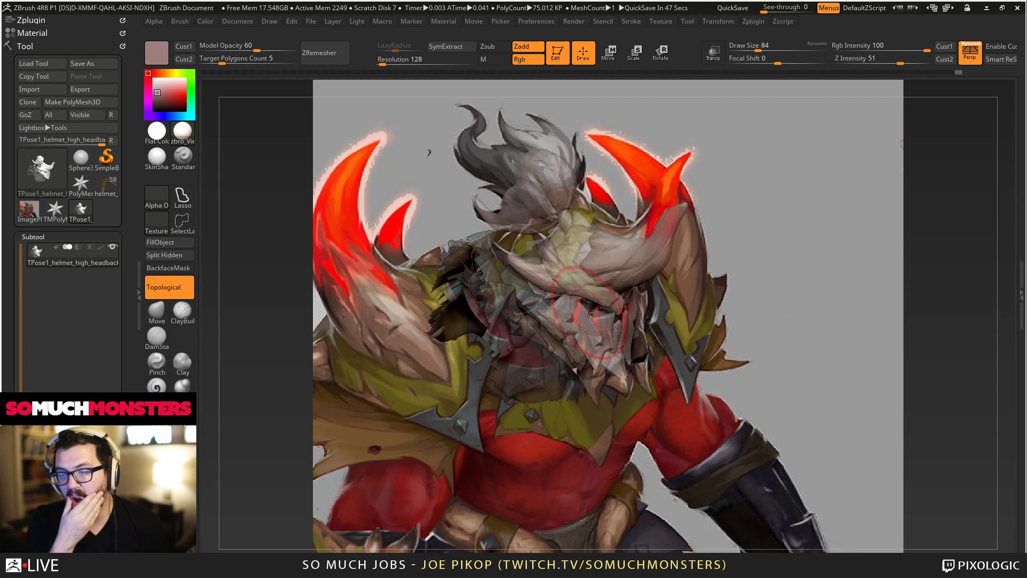
{"action": "left_click", "coordinate": [945, 47]}
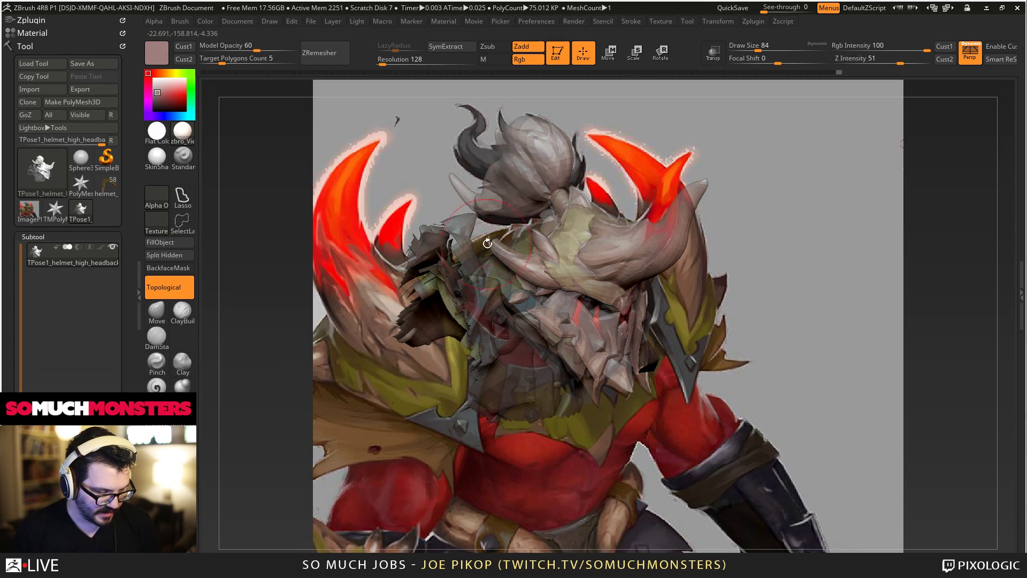
{"action": "key", "text": "["}
{"action": "key", "text": "["}
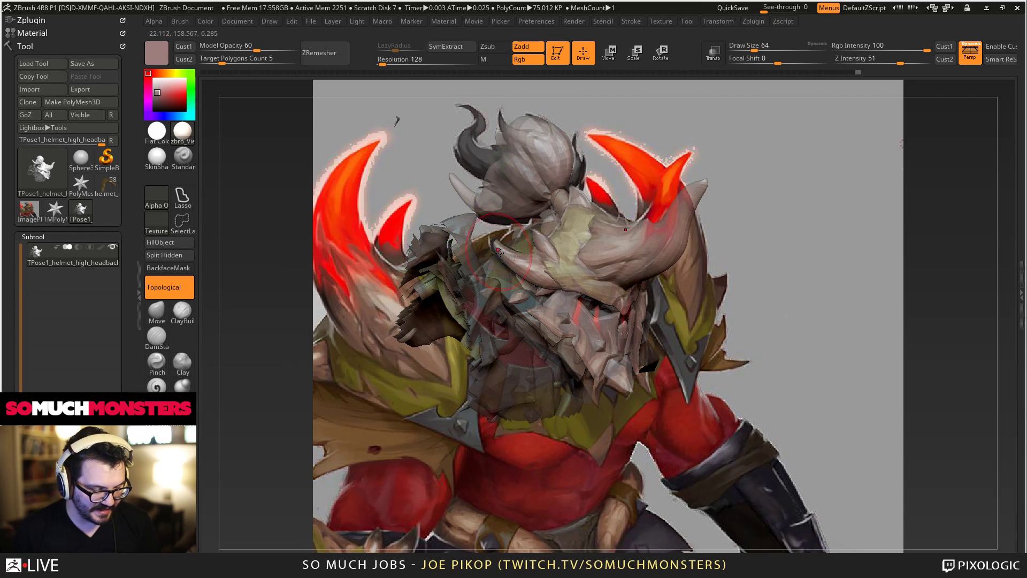
{"action": "key", "text": "]"}
{"action": "key", "text": "]"}
{"action": "right_click_drag", "start_coordinate": [535, 285], "coordinate": [542, 286]}
{"action": "left_click", "coordinate": [945, 46]}
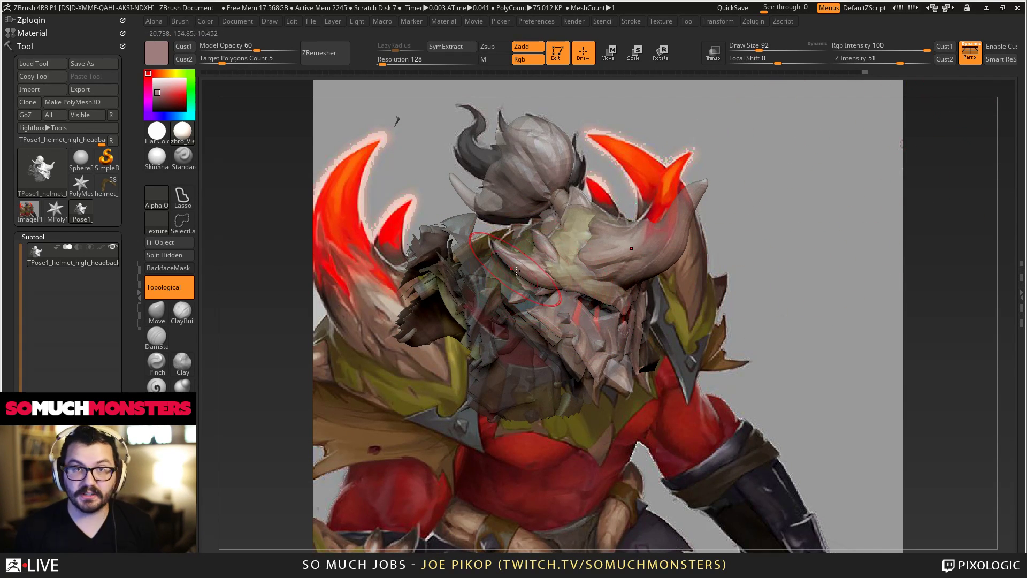
Reduce the draw size to 72 and nudge the helmet's lower edge beneath the side spike toward the concept.
{"action": "key", "text": "["}
{"action": "left_click_drag", "start_coordinate": [560, 285], "coordinate": [563, 283]}
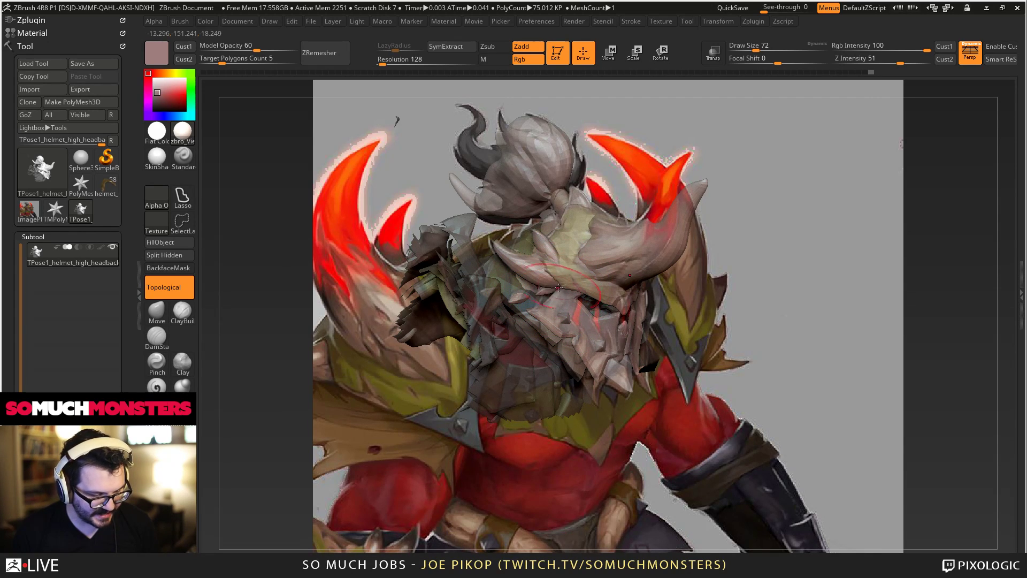
{"action": "right_click_drag", "start_coordinate": [529, 294], "coordinate": [420, 238]}
{"action": "left_click", "coordinate": [945, 46]}
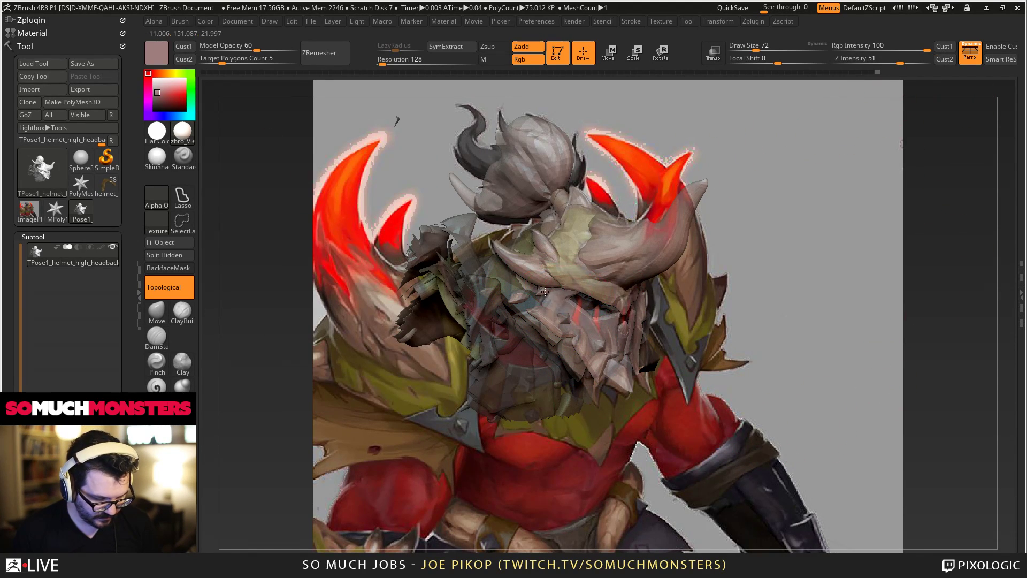
Raise the model opacity to 100 and orbit to a clear front view of the helmet beside the concept.
{"action": "right_click_drag", "start_coordinate": [565, 292], "coordinate": [597, 365]}
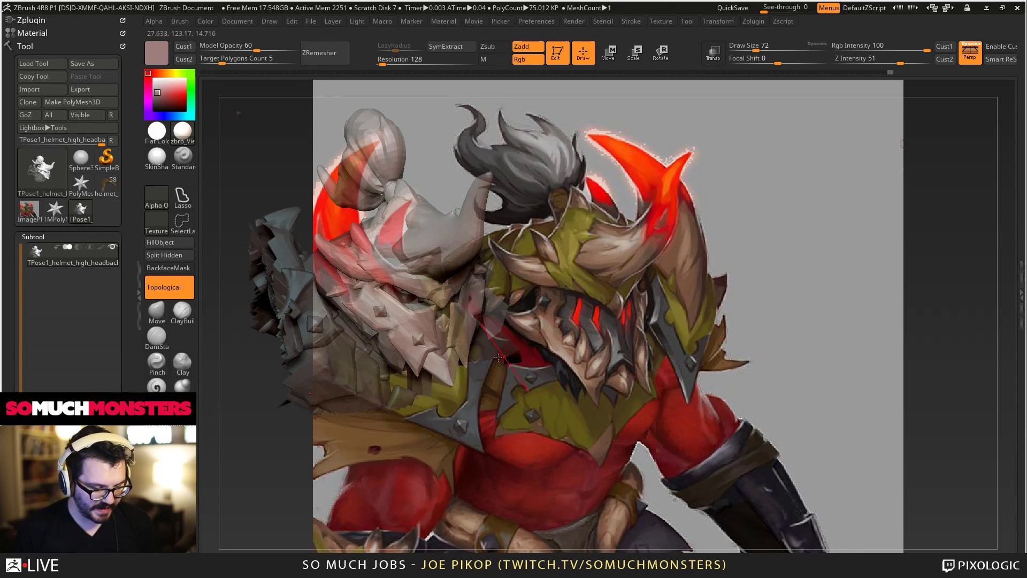
{"action": "right_click_drag", "start_coordinate": [499, 357], "coordinate": [493, 318], "text": "alt"}
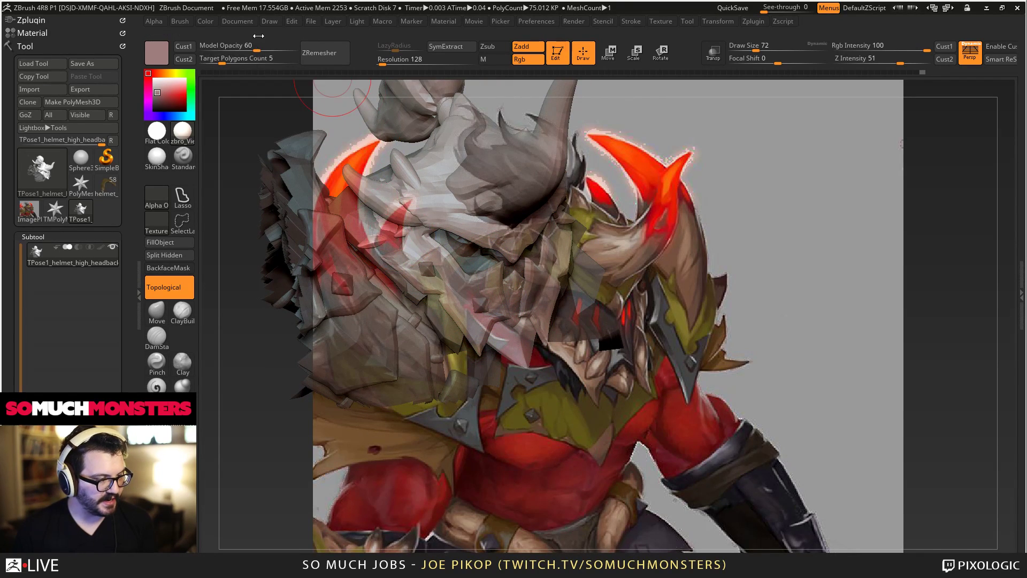
{"action": "left_click_drag", "start_coordinate": [257, 48], "coordinate": [303, 47]}
{"action": "mouse_move", "coordinate": [490, 269]}
{"action": "right_mouse_down", "text": "alt"}
{"action": "mouse_move", "coordinate": [454, 306]}
{"action": "mouse_move", "coordinate": [362, 355]}
{"action": "mouse_move", "coordinate": [500, 319]}
{"action": "right_mouse_up", "text": "alt"}
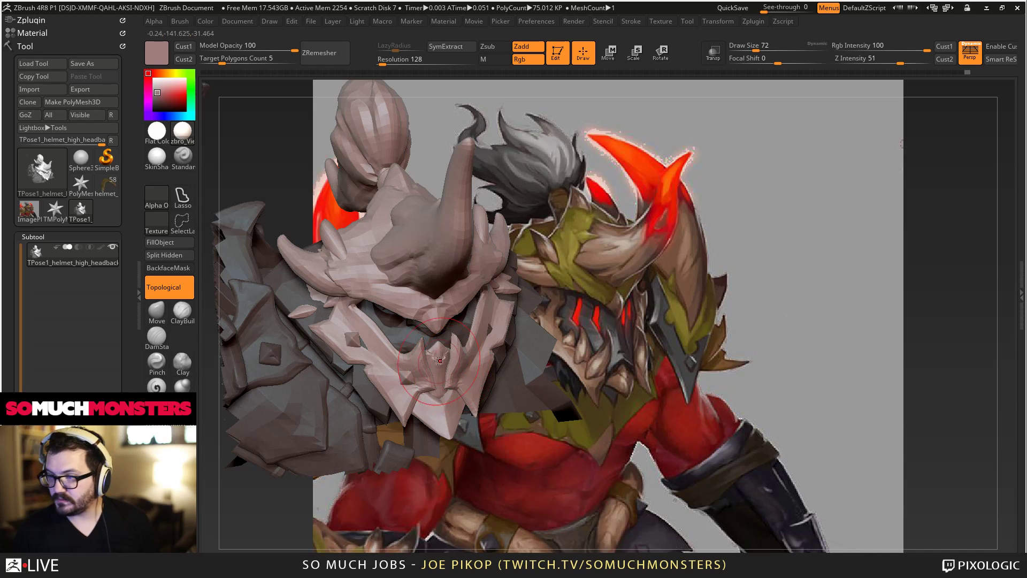
Refine the face mask's cheek and tooth area from front and three-quarter views with a draw size of 28 to 36.
{"action": "mouse_move", "coordinate": [432, 349]}
{"action": "right_mouse_down"}
{"action": "mouse_move", "coordinate": [469, 352]}
{"action": "mouse_move", "coordinate": [428, 339]}
{"action": "mouse_move", "coordinate": [429, 319]}
{"action": "mouse_move", "coordinate": [444, 341]}
{"action": "mouse_move", "coordinate": [375, 347]}
{"action": "mouse_move", "coordinate": [393, 358]}
{"action": "right_mouse_up"}
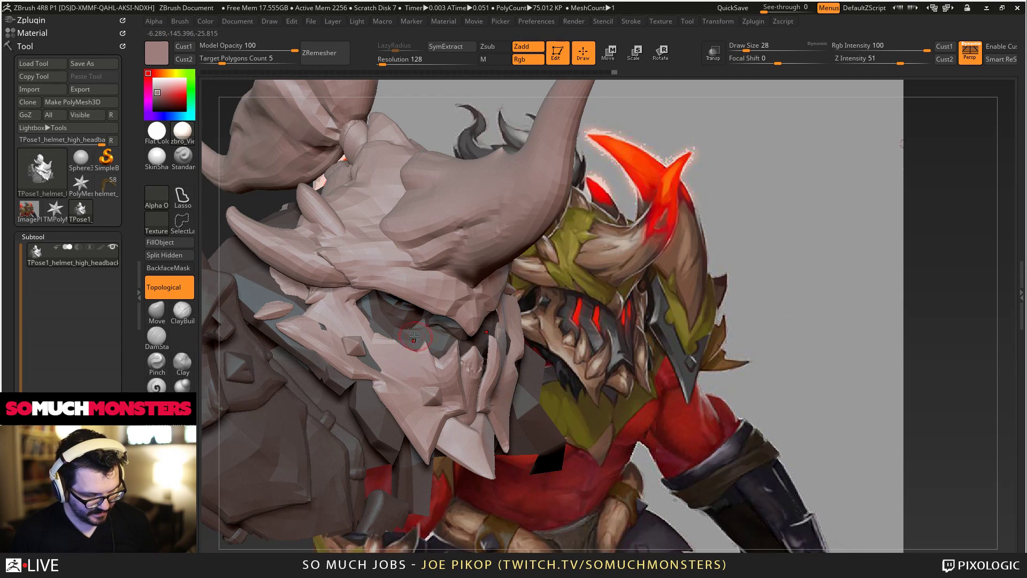
{"action": "right_click_drag", "start_coordinate": [421, 353], "coordinate": [360, 343]}
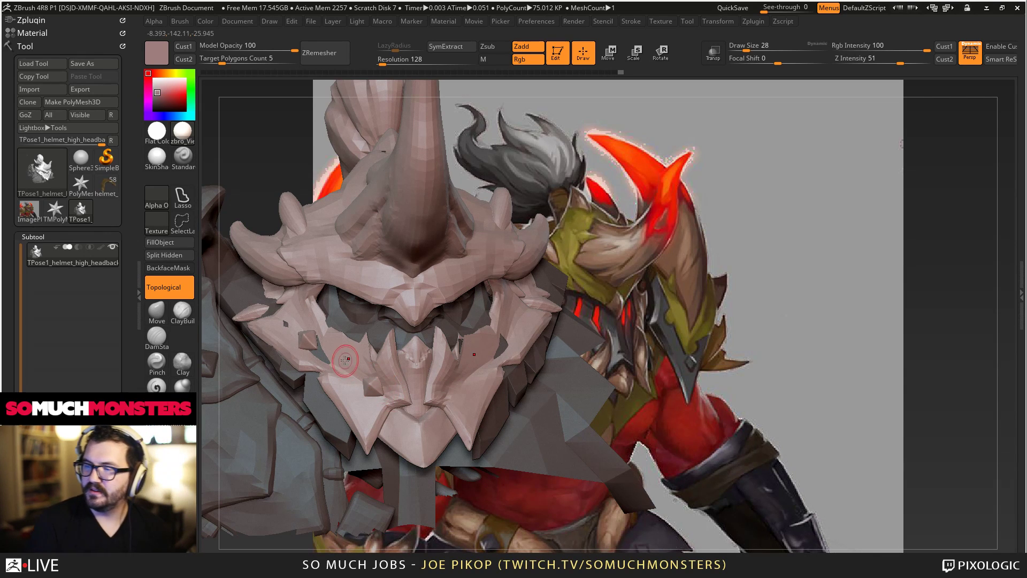
{"action": "mouse_move", "coordinate": [430, 376]}
{"action": "right_mouse_down"}
{"action": "mouse_move", "coordinate": [512, 355]}
{"action": "mouse_move", "coordinate": [485, 353]}
{"action": "mouse_move", "coordinate": [474, 370]}
{"action": "mouse_move", "coordinate": [464, 346]}
{"action": "mouse_move", "coordinate": [581, 347]}
{"action": "right_mouse_up"}
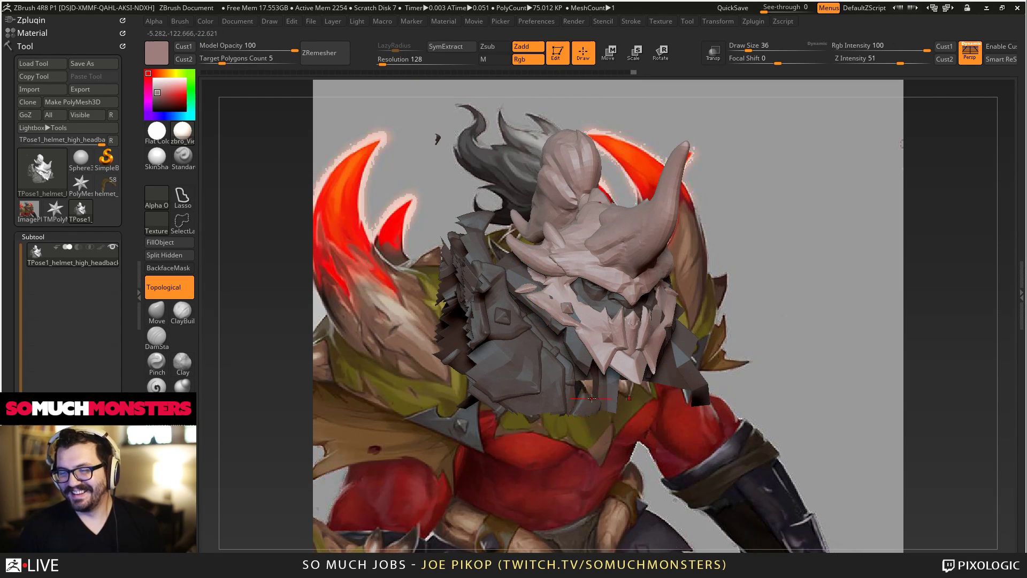
{"action": "mouse_move", "coordinate": [592, 398]}
{"action": "right_mouse_down"}
{"action": "mouse_move", "coordinate": [604, 351]}
{"action": "mouse_move", "coordinate": [631, 403]}
{"action": "right_mouse_up"}
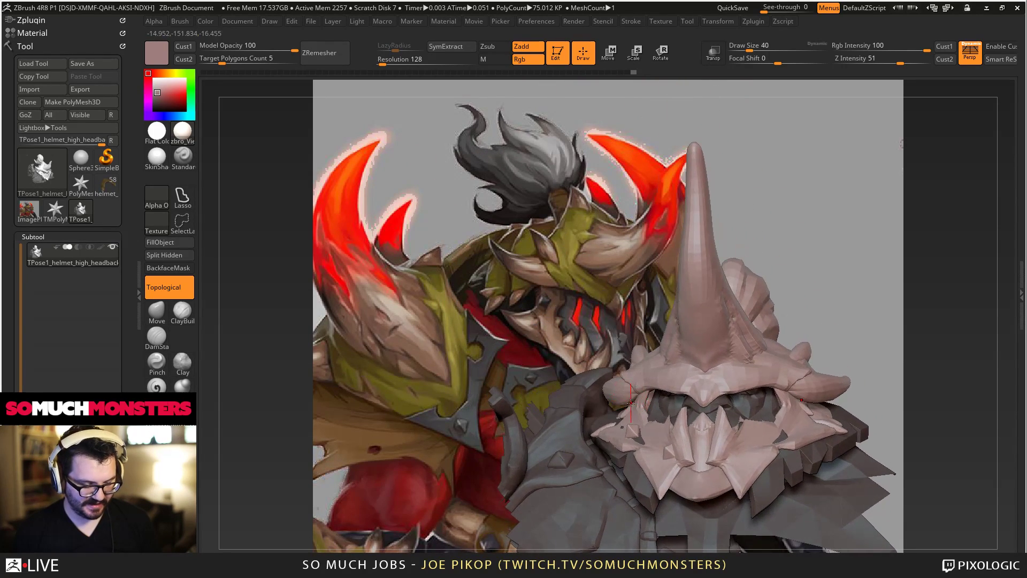
Reshape the face mask's outer cheek beneath the brow spikes, using a draw size of 92 and reducing it to 56.
{"action": "left_click_drag", "start_coordinate": [630, 403], "coordinate": [646, 373]}
{"action": "key", "text": "s"}
{"action": "right_click_drag", "start_coordinate": [653, 379], "coordinate": [642, 429]}
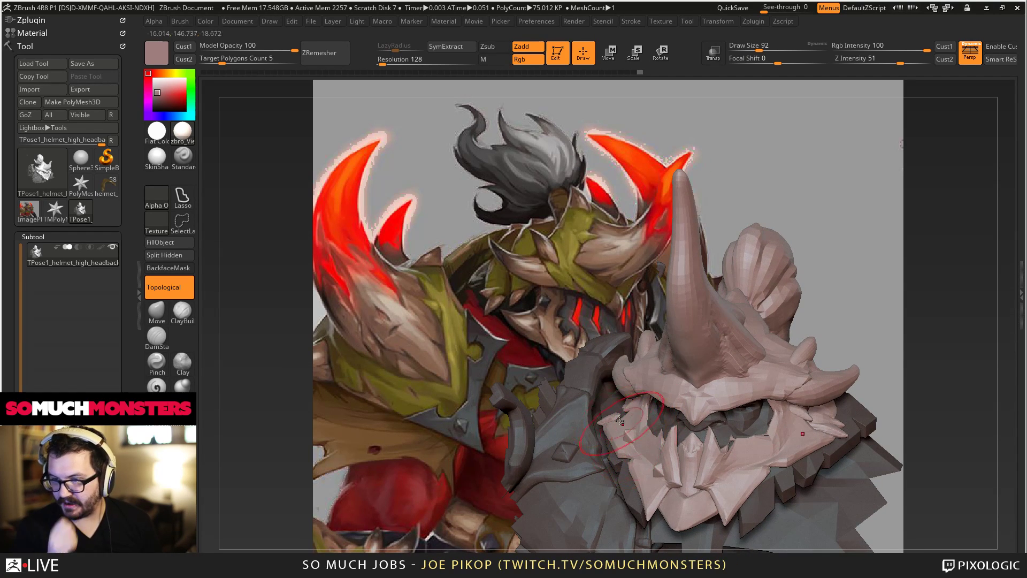
{"action": "mouse_move", "coordinate": [591, 387]}
{"action": "right_mouse_down"}
{"action": "mouse_move", "coordinate": [609, 355]}
{"action": "mouse_move", "coordinate": [688, 364]}
{"action": "right_mouse_up"}
{"action": "key", "text": "["}
{"action": "key", "text": "["}
{"action": "key", "text": "["}
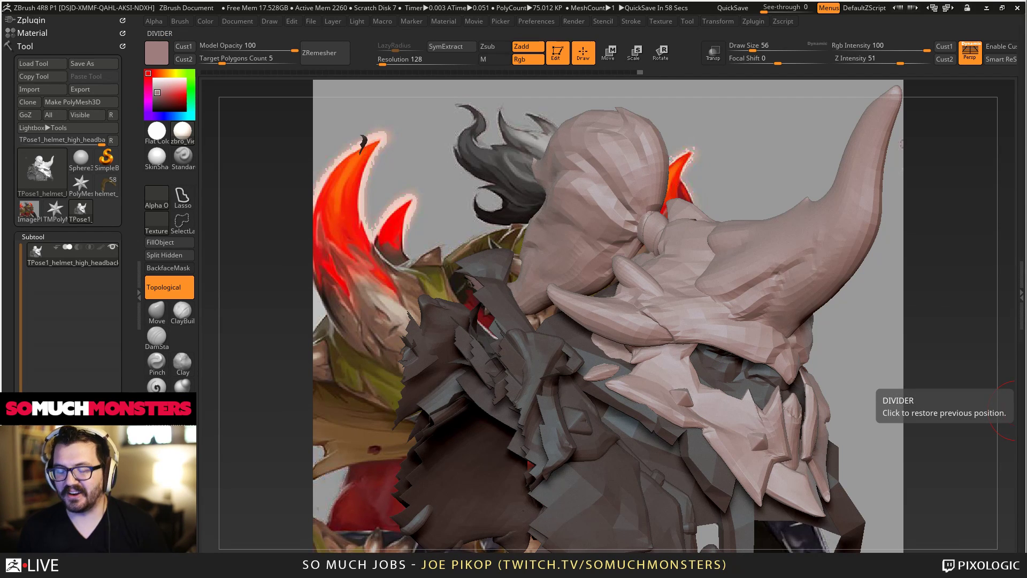
Adjust the mask's outer edge and cheek spikes from side and front views with a draw size of 80.
{"action": "right_click_drag", "start_coordinate": [657, 323], "coordinate": [709, 398]}
{"action": "key", "text": "bracketright"}
{"action": "key", "text": "bracketright"}
{"action": "mouse_move", "coordinate": [725, 432]}
{"action": "right_mouse_down", "text": "ctrl"}
{"action": "mouse_move", "coordinate": [617, 328]}
{"action": "mouse_move", "coordinate": [573, 315]}
{"action": "mouse_move", "coordinate": [636, 364]}
{"action": "mouse_move", "coordinate": [749, 400]}
{"action": "mouse_move", "coordinate": [796, 391]}
{"action": "mouse_move", "coordinate": [774, 345]}
{"action": "right_mouse_up", "text": "ctrl"}
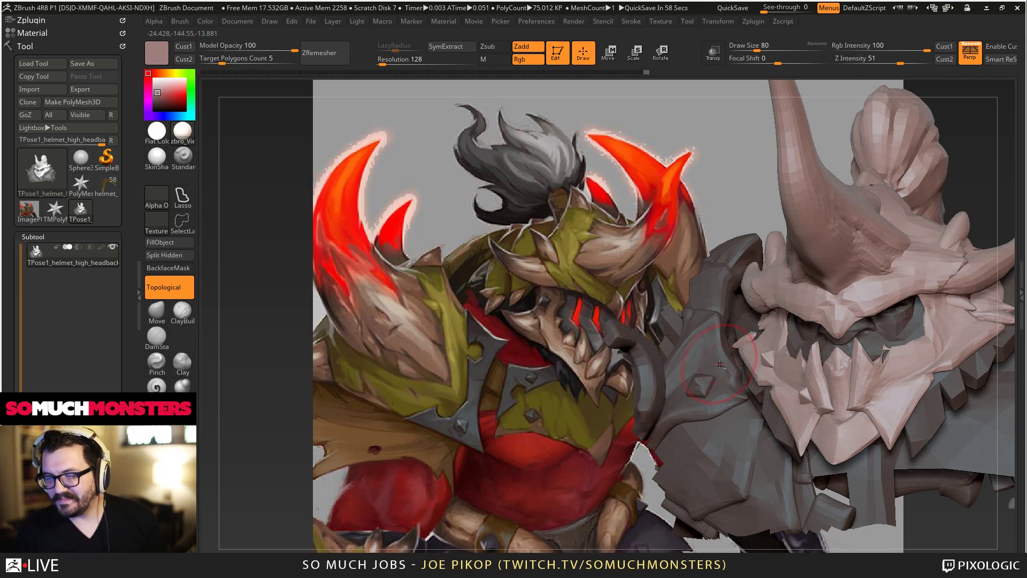
{"action": "mouse_move", "coordinate": [794, 379]}
{"action": "right_mouse_down"}
{"action": "mouse_move", "coordinate": [727, 352]}
{"action": "mouse_move", "coordinate": [741, 311]}
{"action": "right_mouse_up"}
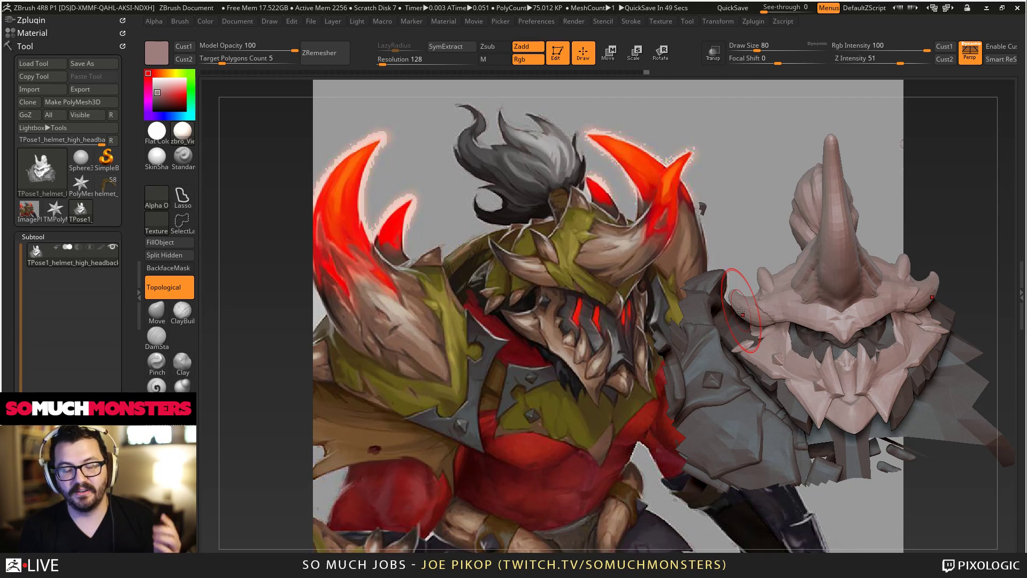
Reshape the helmet's side around the brow and cheek spikes, varying the draw size between 84 and 156.
{"action": "mouse_move", "coordinate": [657, 312]}
{"action": "left_mouse_down"}
{"action": "mouse_move", "coordinate": [722, 359]}
{"action": "mouse_move", "coordinate": [775, 371]}
{"action": "mouse_move", "coordinate": [834, 372]}
{"action": "mouse_move", "coordinate": [848, 356]}
{"action": "mouse_move", "coordinate": [842, 340]}
{"action": "left_mouse_up"}
{"action": "mouse_move", "coordinate": [867, 338]}
{"action": "right_mouse_down"}
{"action": "mouse_move", "coordinate": [821, 369]}
{"action": "mouse_move", "coordinate": [806, 348]}
{"action": "mouse_move", "coordinate": [803, 364]}
{"action": "mouse_move", "coordinate": [786, 359]}
{"action": "mouse_move", "coordinate": [789, 372]}
{"action": "right_mouse_up"}
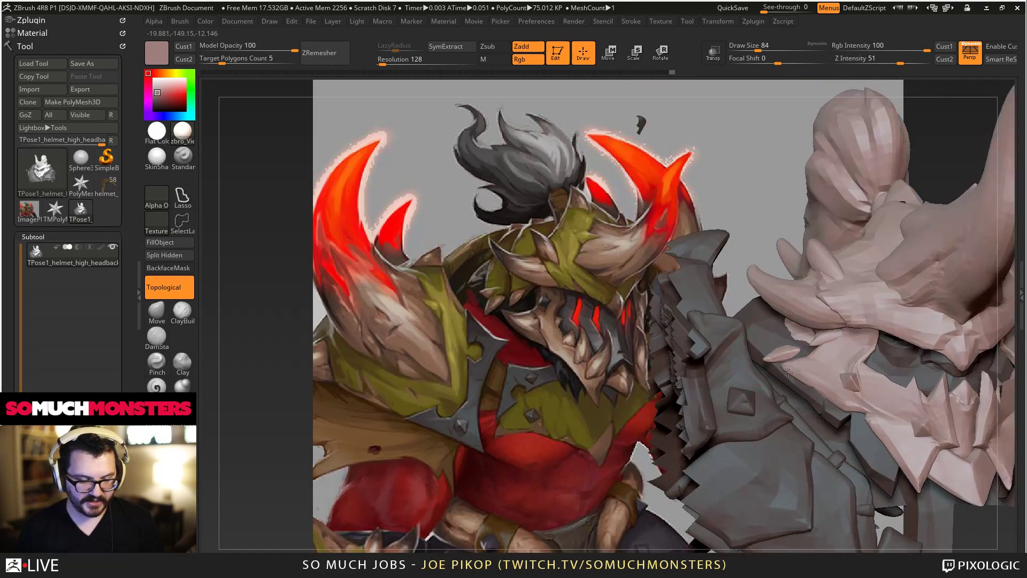
{"action": "mouse_move", "coordinate": [788, 372]}
{"action": "left_mouse_down"}
{"action": "mouse_move", "coordinate": [829, 341]}
{"action": "mouse_move", "coordinate": [788, 346]}
{"action": "left_mouse_up"}
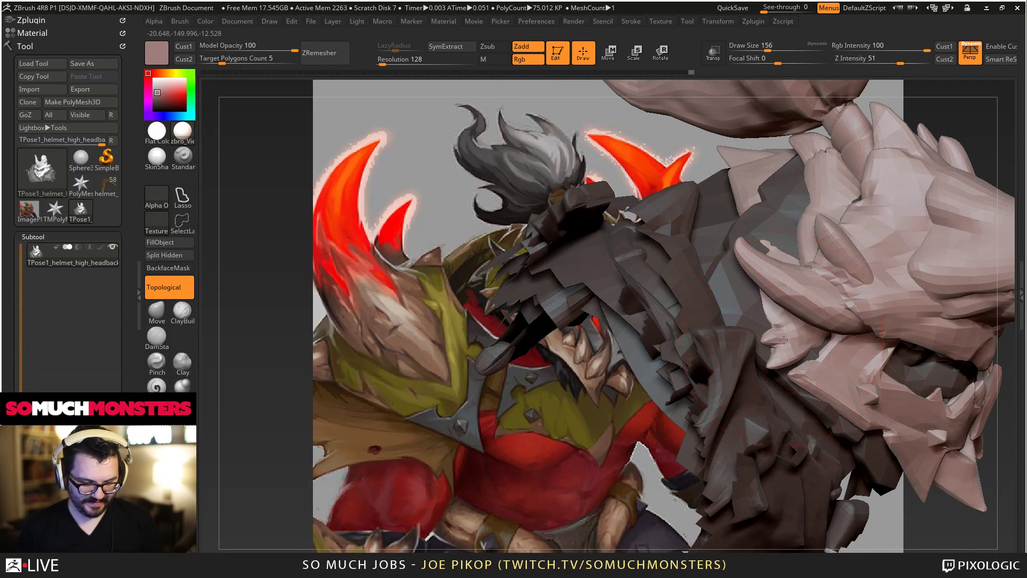
{"action": "mouse_move", "coordinate": [774, 202]}
{"action": "left_mouse_down"}
{"action": "mouse_move", "coordinate": [808, 190]}
{"action": "mouse_move", "coordinate": [775, 222]}
{"action": "mouse_move", "coordinate": [644, 300]}
{"action": "mouse_move", "coordinate": [721, 320]}
{"action": "mouse_move", "coordinate": [746, 282]}
{"action": "left_mouse_up"}
{"action": "key", "text": "bracketleft"}
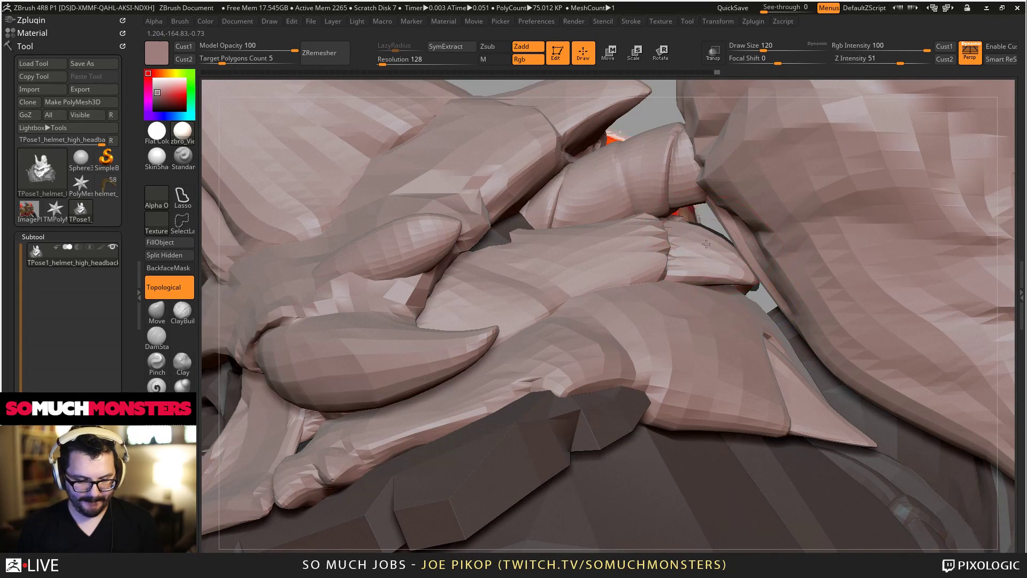
Shape the large front horn's curve from a side view, raising the draw size to 140 for the tip.
{"action": "key", "text": "f"}
{"action": "left_click_drag", "start_coordinate": [945, 193], "coordinate": [771, 203], "text": "alt"}
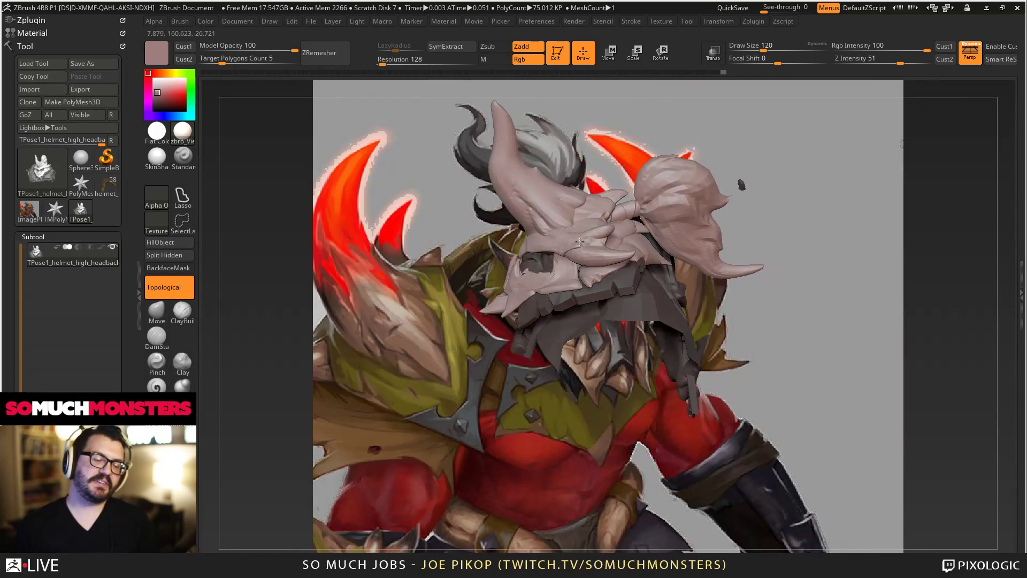
{"action": "left_click_drag", "start_coordinate": [580, 242], "coordinate": [555, 220]}
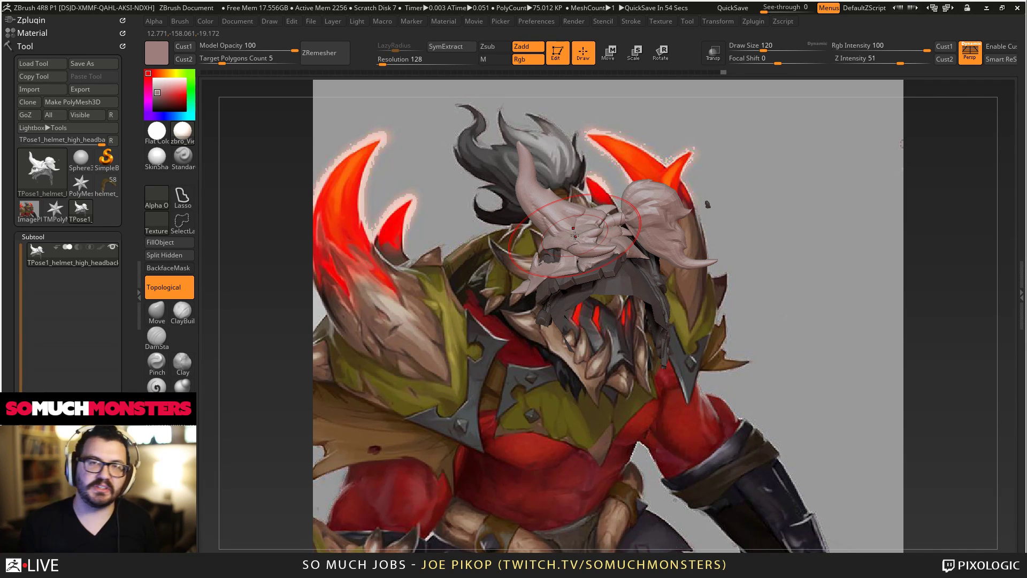
{"action": "mouse_move", "coordinate": [574, 236]}
{"action": "right_mouse_down"}
{"action": "mouse_move", "coordinate": [586, 263]}
{"action": "mouse_move", "coordinate": [637, 300]}
{"action": "mouse_move", "coordinate": [647, 276]}
{"action": "mouse_move", "coordinate": [631, 281]}
{"action": "mouse_move", "coordinate": [615, 321]}
{"action": "mouse_move", "coordinate": [581, 305]}
{"action": "mouse_move", "coordinate": [603, 291]}
{"action": "mouse_move", "coordinate": [631, 344]}
{"action": "mouse_move", "coordinate": [672, 311]}
{"action": "right_mouse_up"}
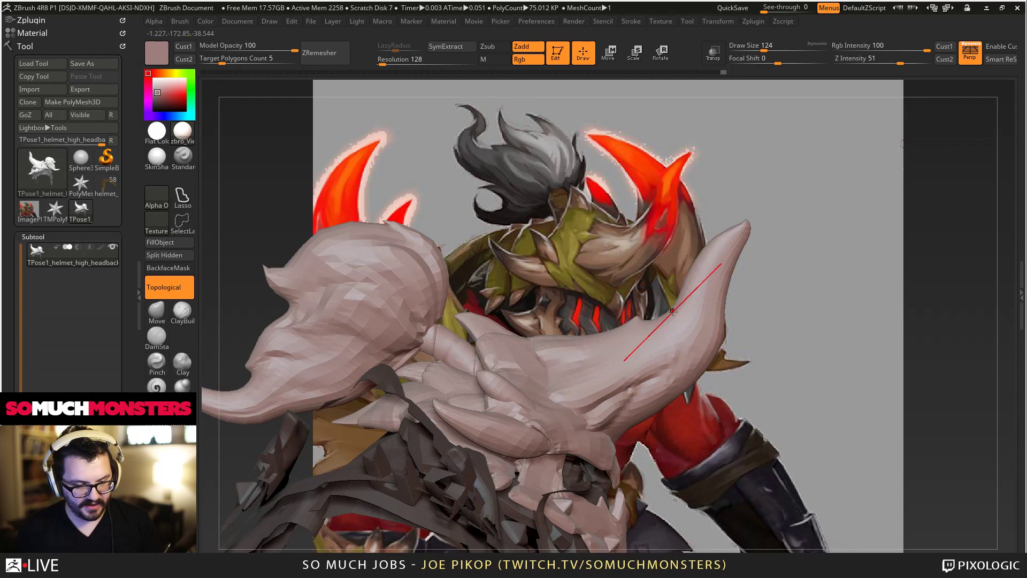
{"action": "left_click_drag", "start_coordinate": [694, 310], "coordinate": [680, 299]}
{"action": "key", "text": "bracketright"}
{"action": "left_click_drag", "start_coordinate": [721, 265], "coordinate": [707, 274]}
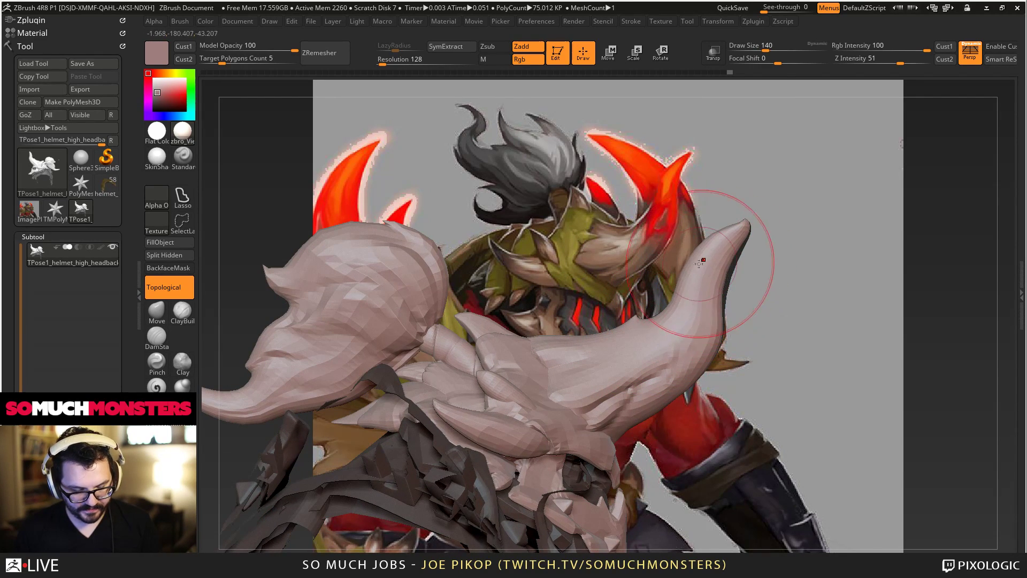
{"action": "left_click_drag", "start_coordinate": [679, 341], "coordinate": [689, 338]}
{"action": "key", "text": "shift"}
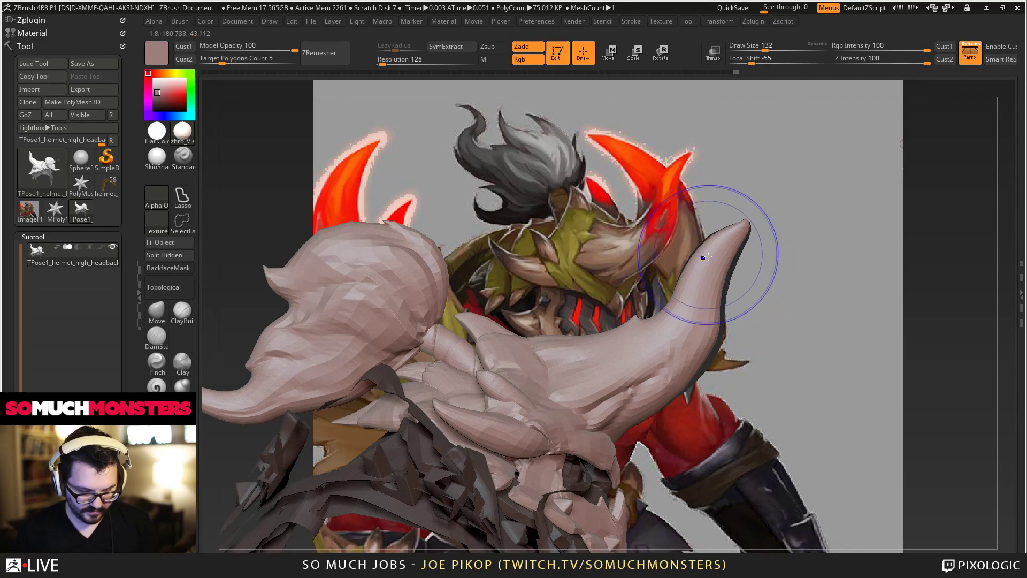
{"action": "key", "text": "shift"}
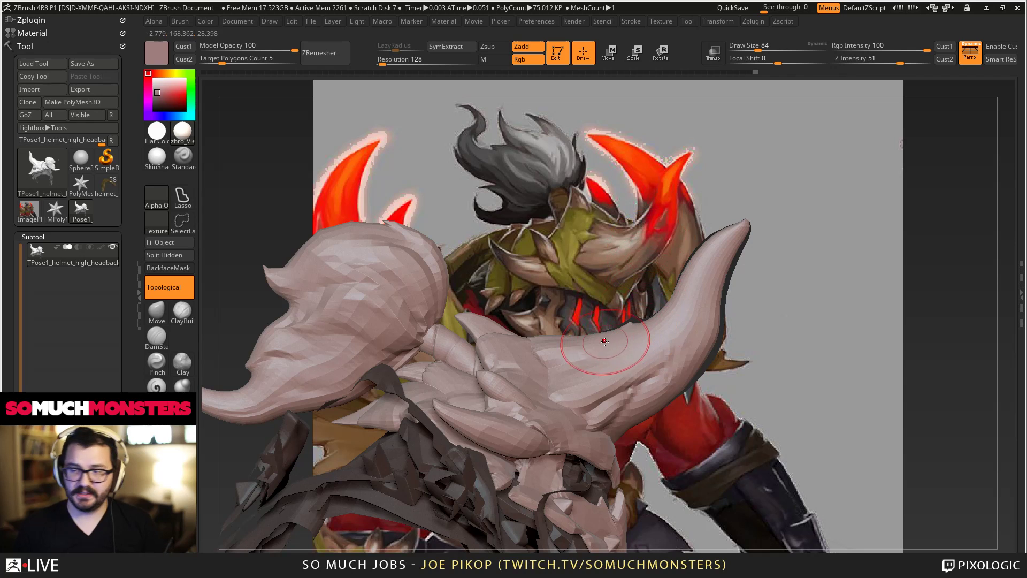
Turn off topological masking and, in the stored aligned view, bend the front horn up toward the concept with a draw size of 132.
{"action": "key", "text": "]"}
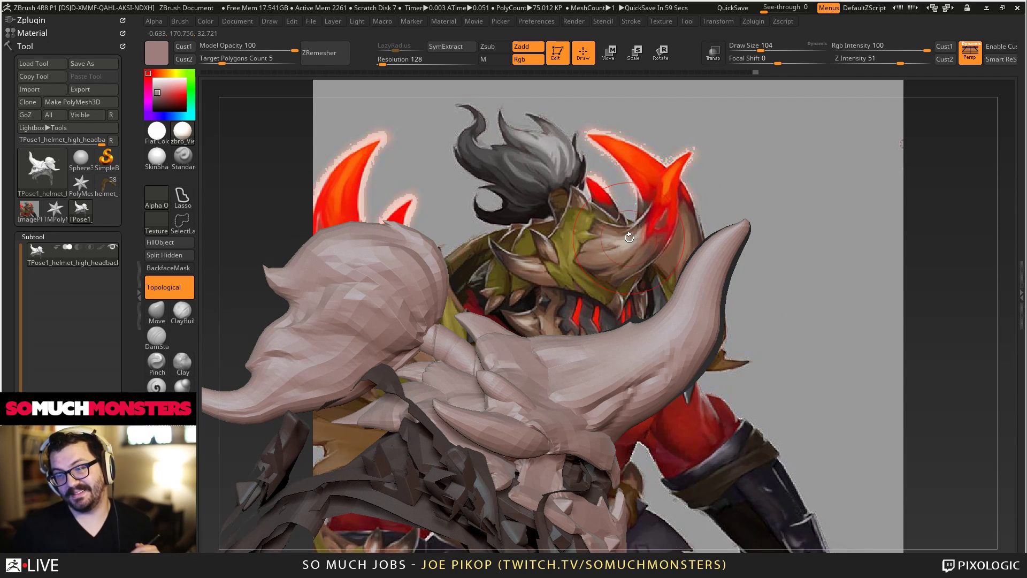
{"action": "left_click_drag", "start_coordinate": [629, 237], "coordinate": [663, 359], "text": "alt"}
{"action": "mouse_move", "coordinate": [662, 358]}
{"action": "right_mouse_down"}
{"action": "mouse_move", "coordinate": [652, 430]}
{"action": "mouse_move", "coordinate": [881, 102]}
{"action": "right_mouse_up"}
{"action": "left_click", "coordinate": [946, 59]}
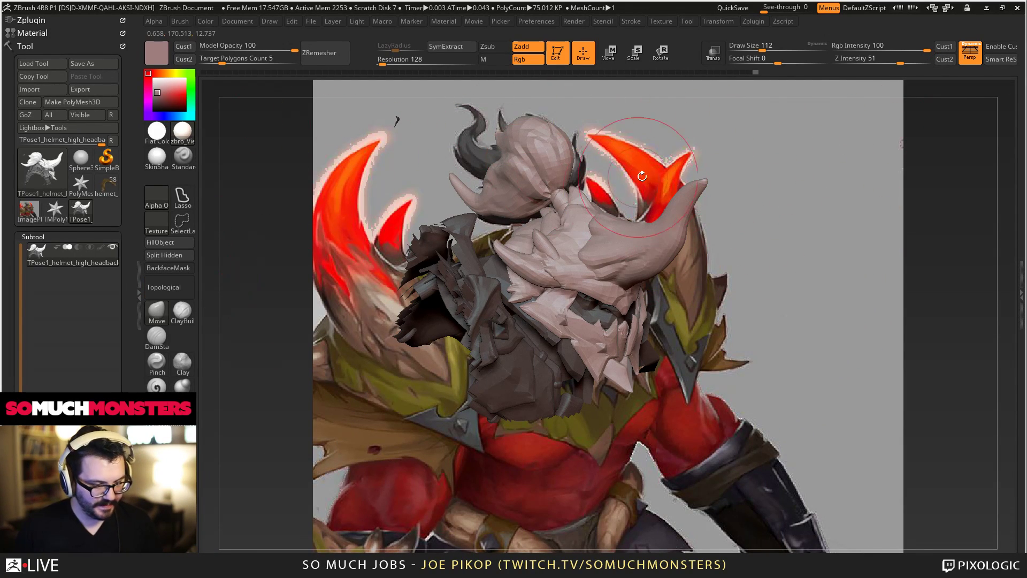
{"action": "key", "text": "bracketright"}
{"action": "left_click_drag", "start_coordinate": [702, 178], "coordinate": [683, 163]}
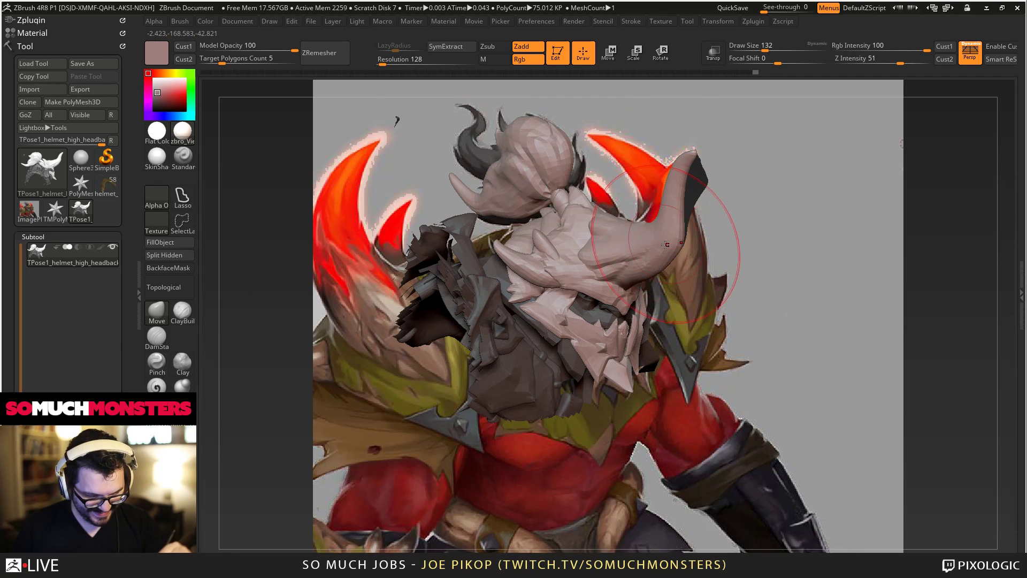
{"action": "left_click_drag", "start_coordinate": [684, 226], "coordinate": [664, 216]}
Refine the front horn's inner curve and base in the aligned view, reducing the draw size from 96 to 64.
{"action": "mouse_move", "coordinate": [554, 231]}
{"action": "right_mouse_down", "text": "alt"}
{"action": "mouse_move", "coordinate": [439, 256]}
{"action": "mouse_move", "coordinate": [570, 234]}
{"action": "right_mouse_up", "text": "alt"}
{"action": "left_click", "coordinate": [944, 47]}
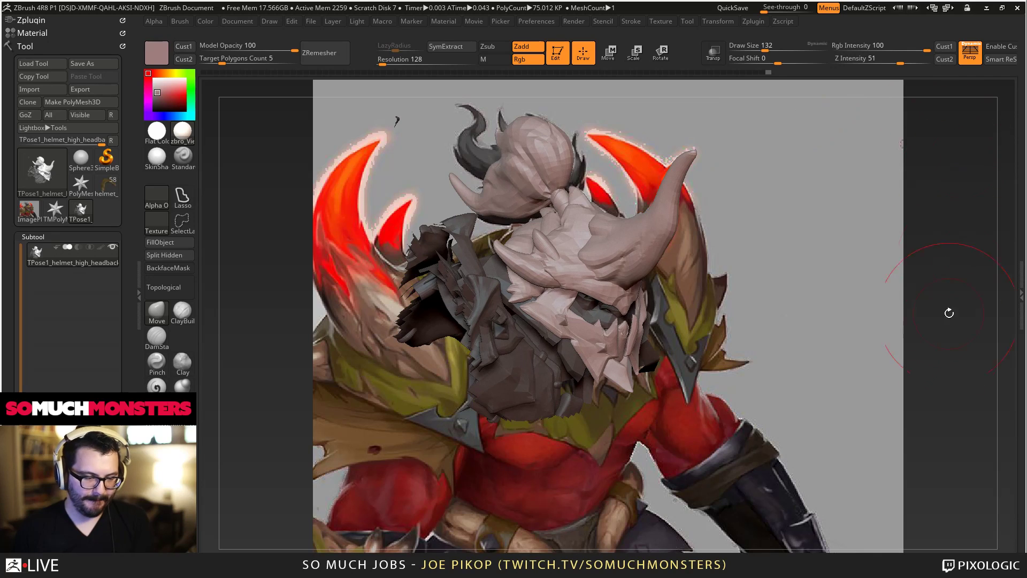
{"action": "key", "text": "bracketleft"}
{"action": "right_click_drag", "start_coordinate": [629, 215], "coordinate": [650, 214], "text": "alt"}
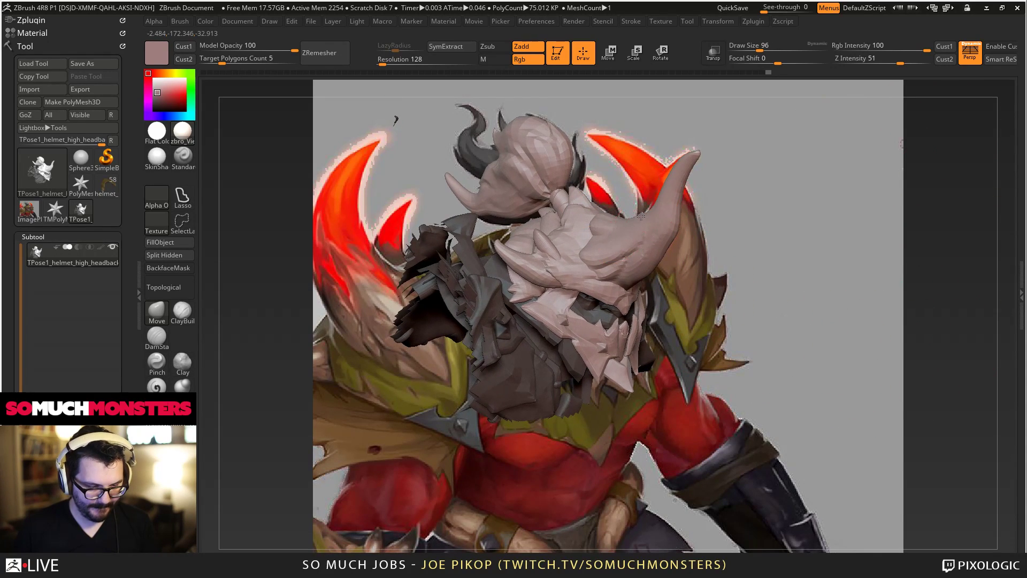
{"action": "left_click_drag", "start_coordinate": [669, 217], "coordinate": [659, 210]}
{"action": "right_click_drag", "start_coordinate": [637, 198], "coordinate": [661, 218]}
{"action": "key", "text": "bracketleft"}
{"action": "left_click_drag", "start_coordinate": [655, 266], "coordinate": [649, 259]}
{"action": "key", "text": "bracketleft"}
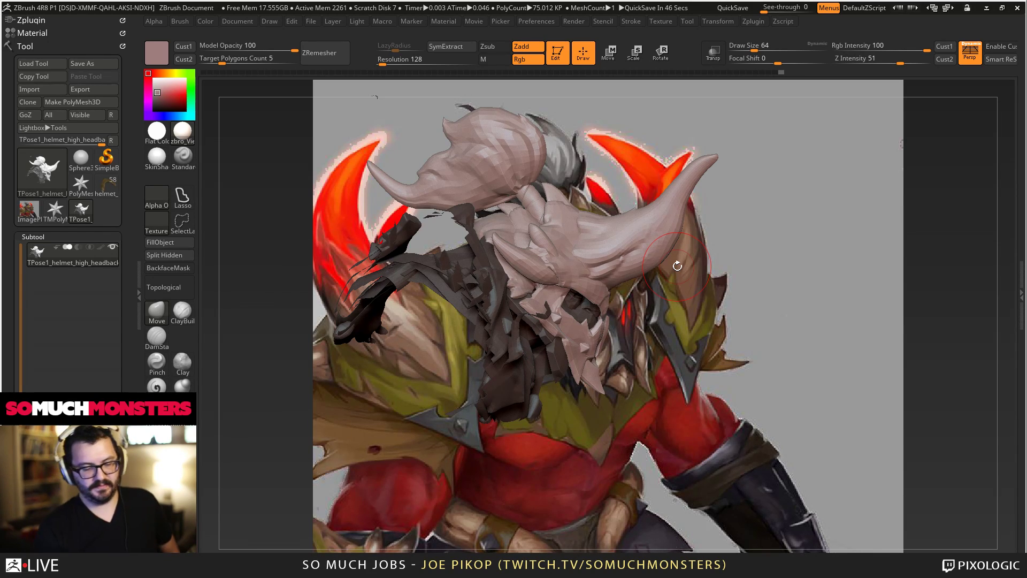
Recall the stored aligned view, lower the model opacity to 56 and compare the ponytail and helmet with the concept.
{"action": "left_click_drag", "start_coordinate": [678, 266], "coordinate": [637, 252]}
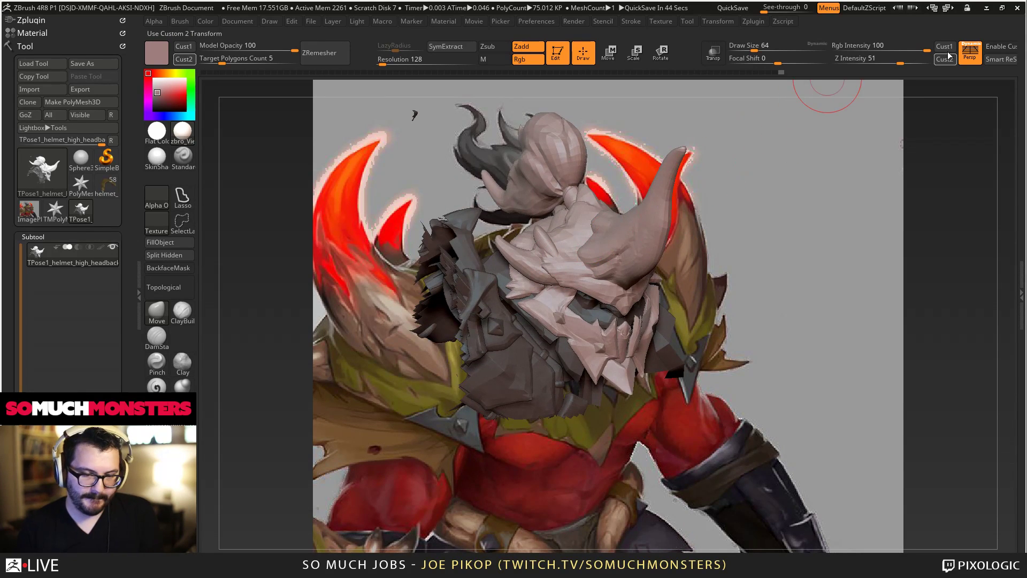
{"action": "left_click_drag", "start_coordinate": [915, 81], "coordinate": [878, 91], "text": "alt"}
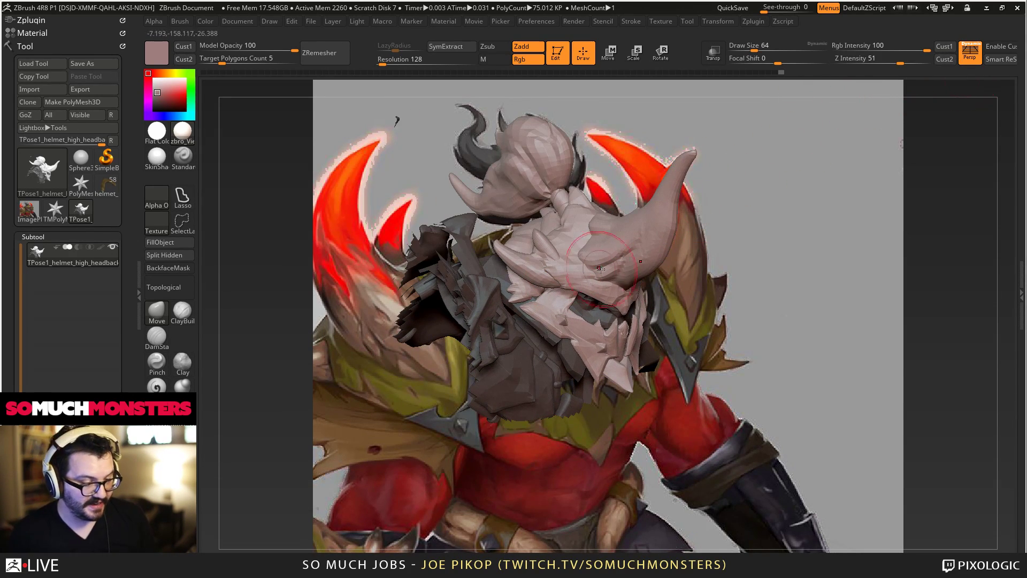
{"action": "left_click", "coordinate": [253, 49]}
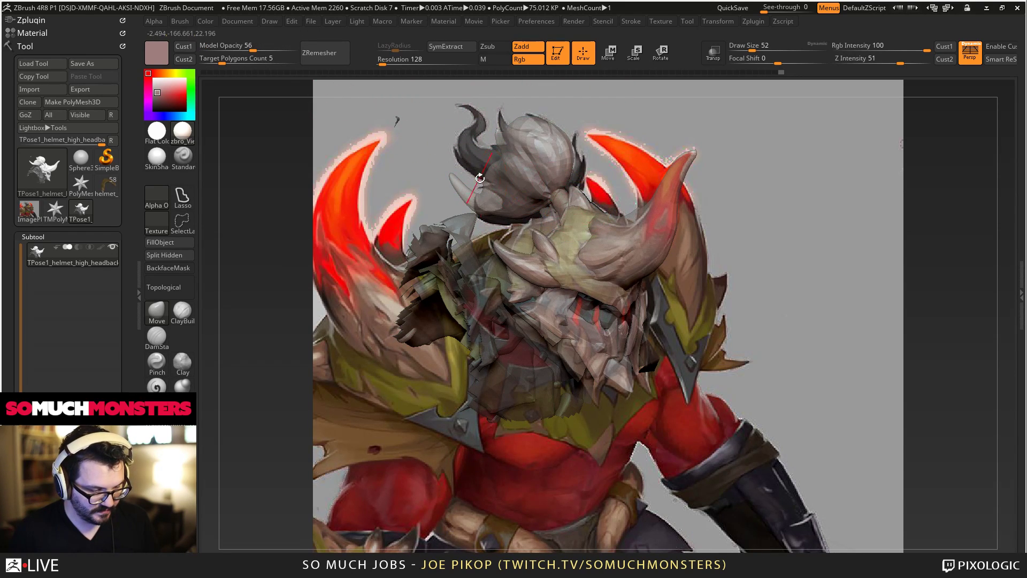
{"action": "right_click_drag", "start_coordinate": [564, 240], "coordinate": [583, 202]}
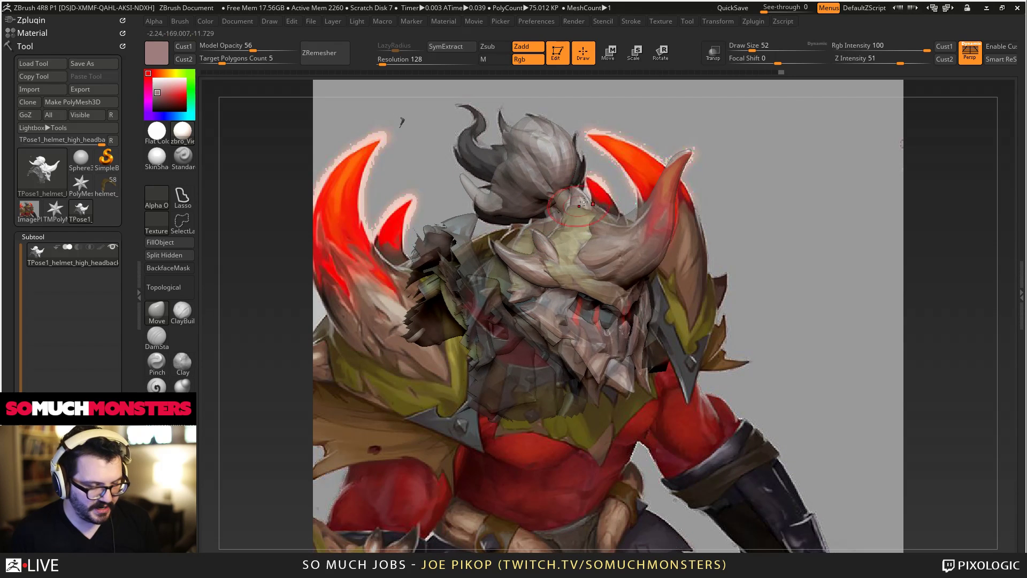
{"action": "left_click", "coordinate": [944, 47]}
{"action": "key", "text": "bracketright"}
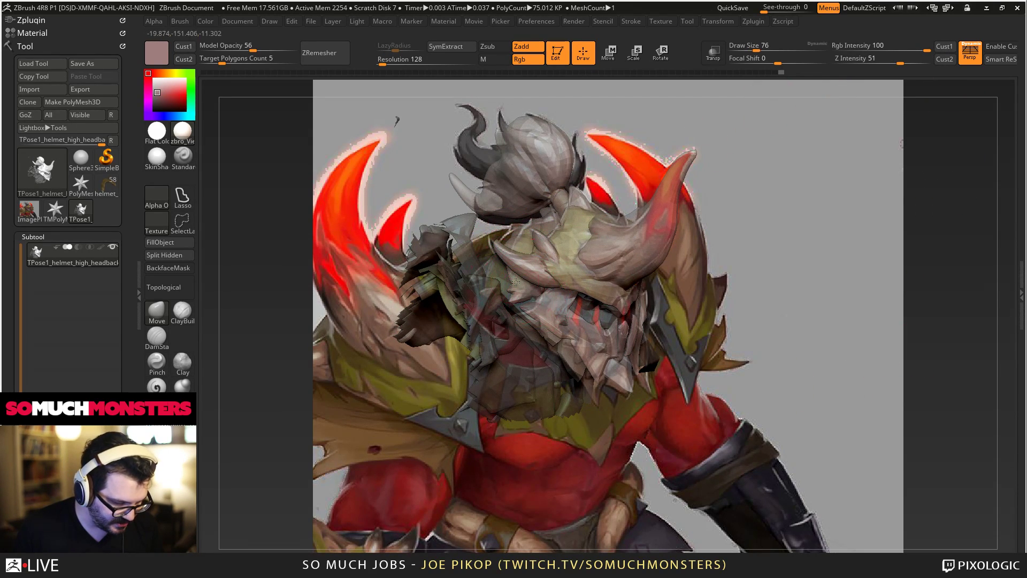
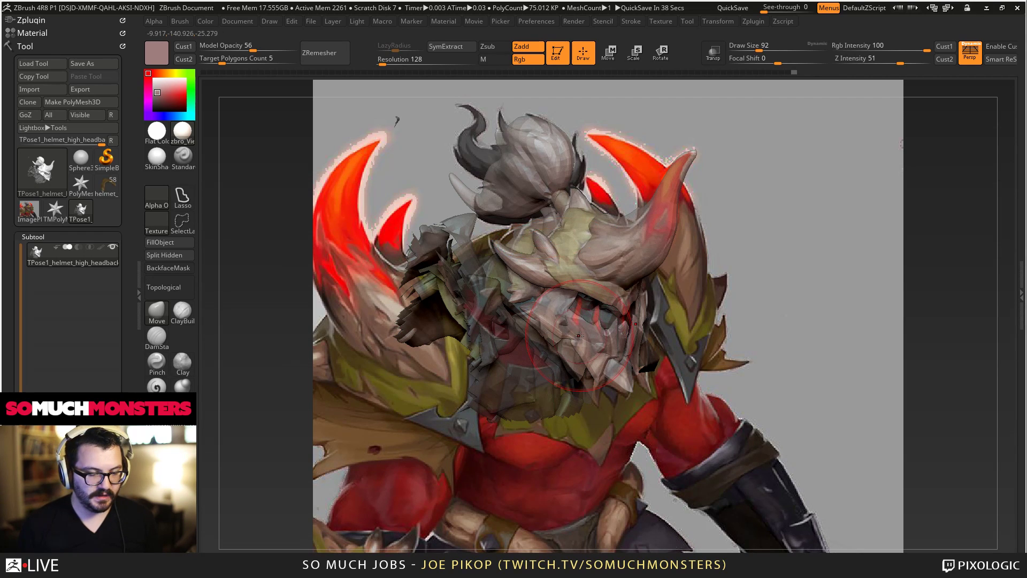
Nudge the helmet's crown and the front horn's tip onto the concept with a draw size of 88 down to 80.
{"action": "key", "text": "bracketleft"}
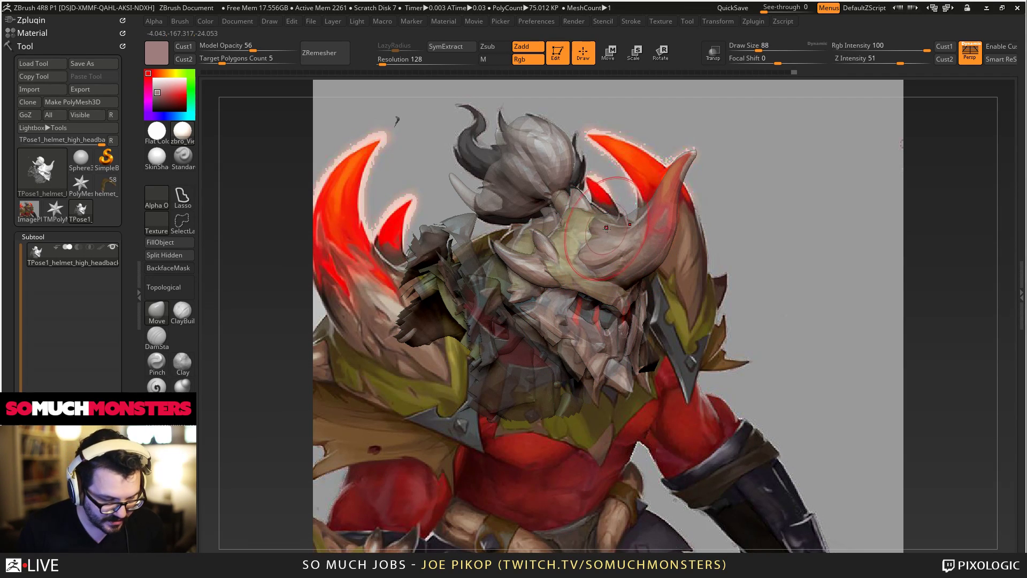
{"action": "left_click_drag", "start_coordinate": [610, 221], "coordinate": [611, 227]}
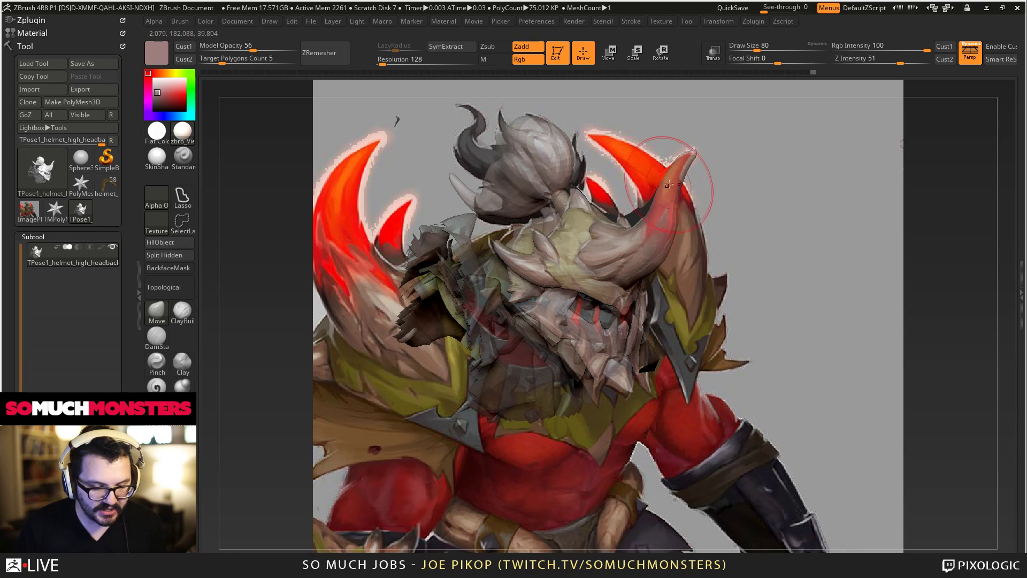
{"action": "left_click_drag", "start_coordinate": [683, 162], "coordinate": [658, 140]}
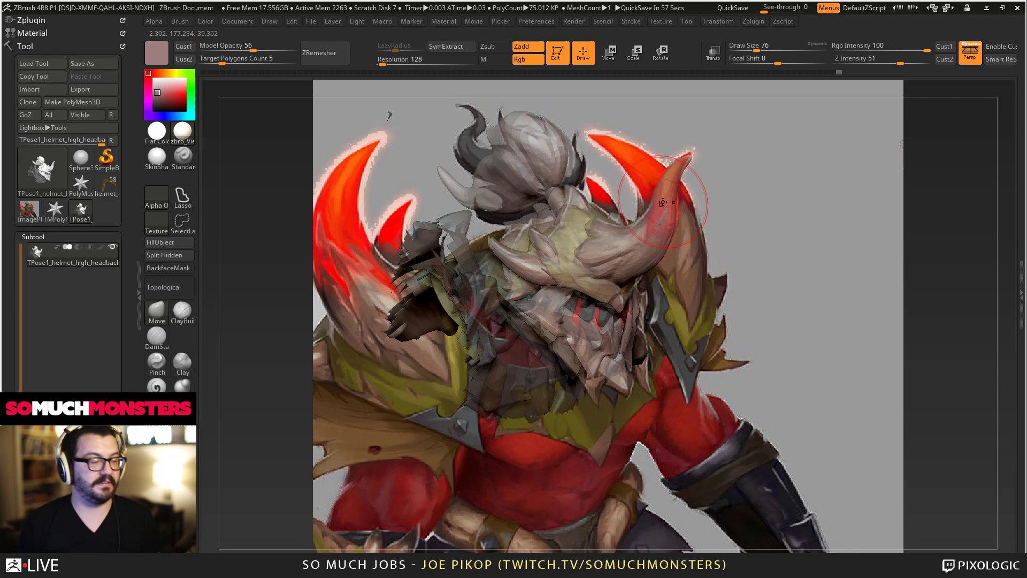
Set the model opacity to 100 and check the helmet and ponytail in the stored aligned view.
{"action": "left_click_drag", "start_coordinate": [252, 49], "coordinate": [296, 49]}
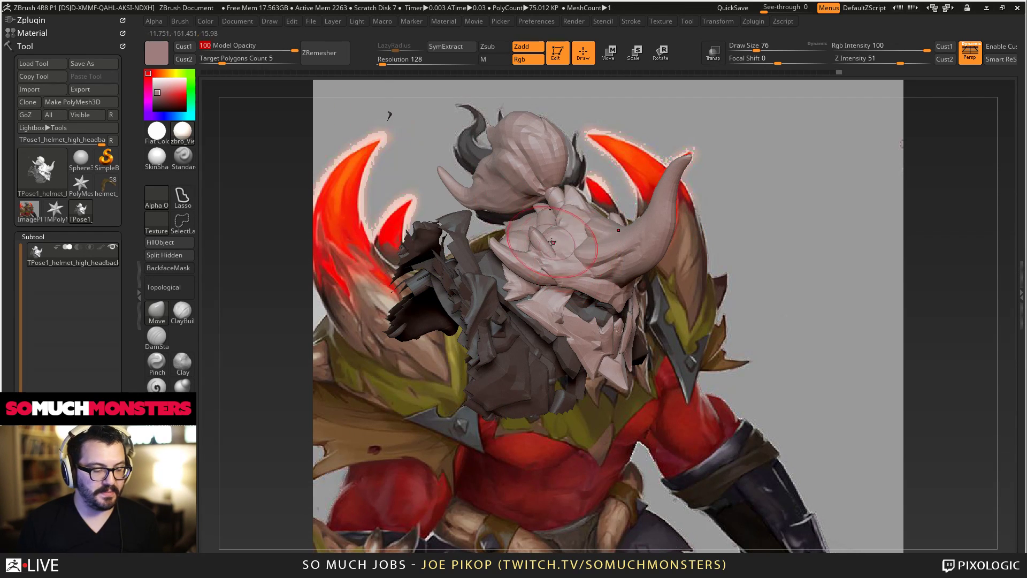
{"action": "left_click", "coordinate": [944, 46]}
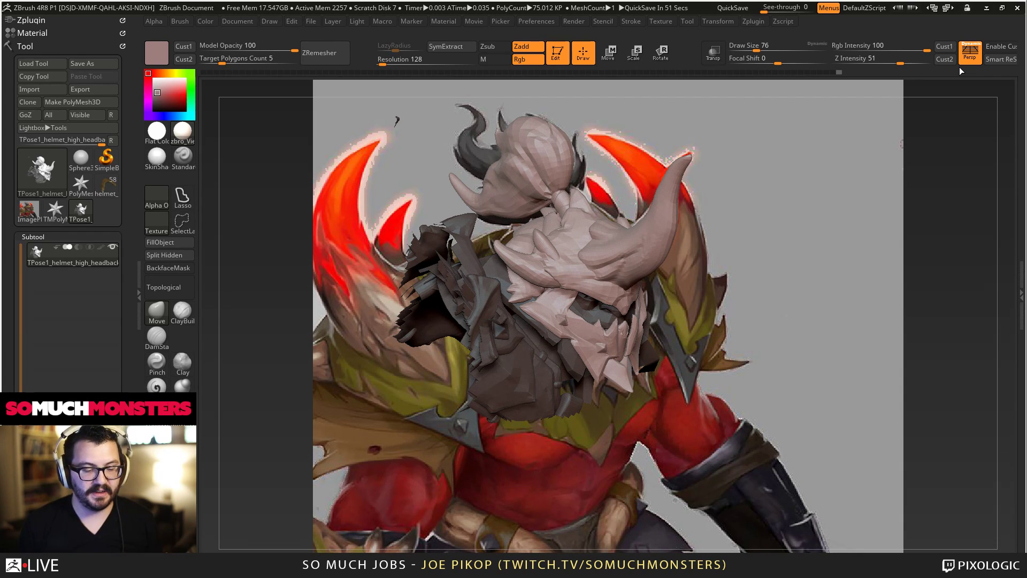
{"action": "mouse_move", "coordinate": [603, 246]}
{"action": "right_mouse_down"}
{"action": "mouse_move", "coordinate": [610, 237]}
{"action": "mouse_move", "coordinate": [612, 247]}
{"action": "right_mouse_up"}
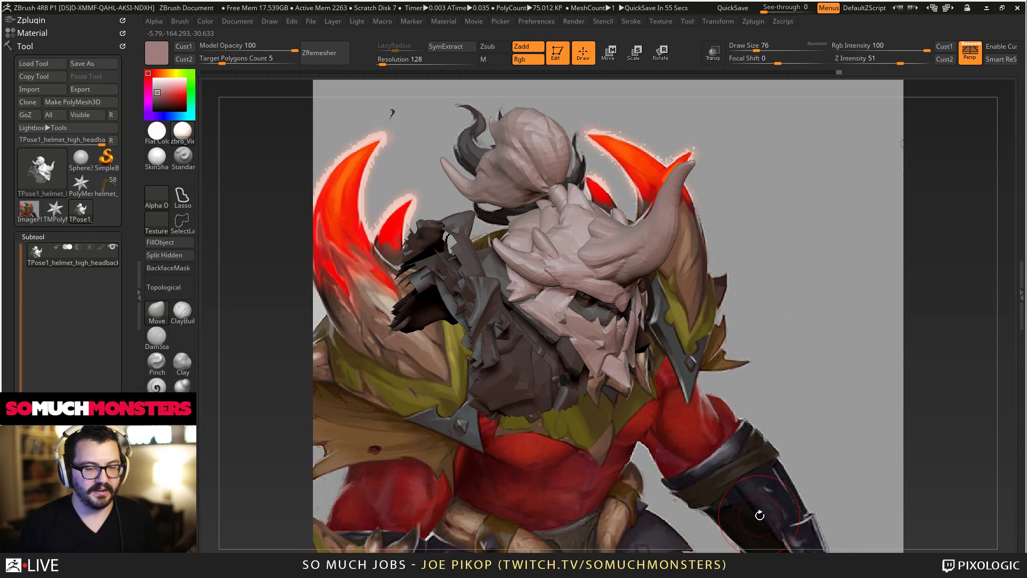
{"action": "left_click", "coordinate": [945, 47]}
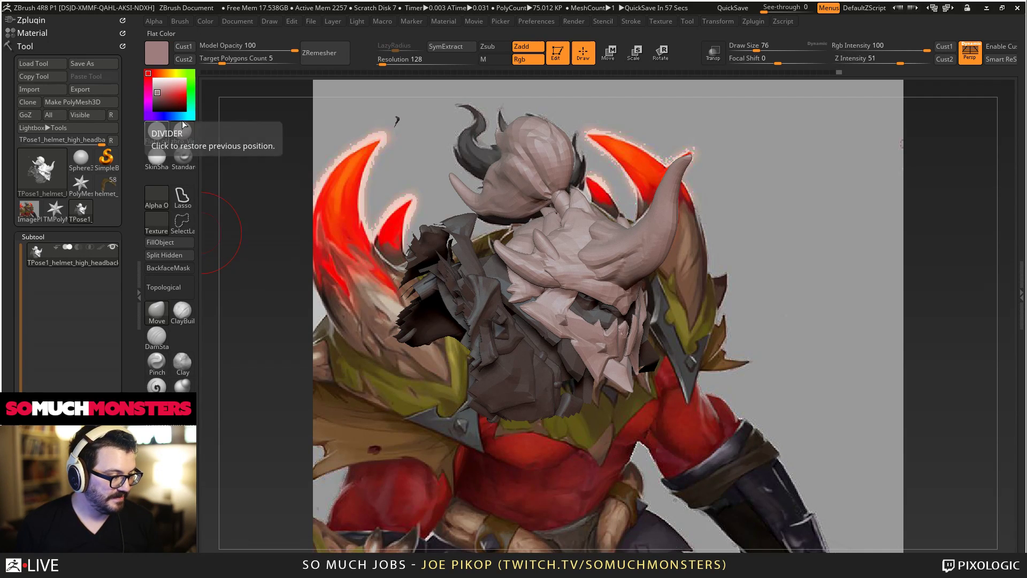
Set the model opacity to 77, turn on topological masking and move the helmet's side horns onto the concept with draw sizes 44 and 112.
{"action": "left_click_drag", "start_coordinate": [293, 48], "coordinate": [276, 47]}
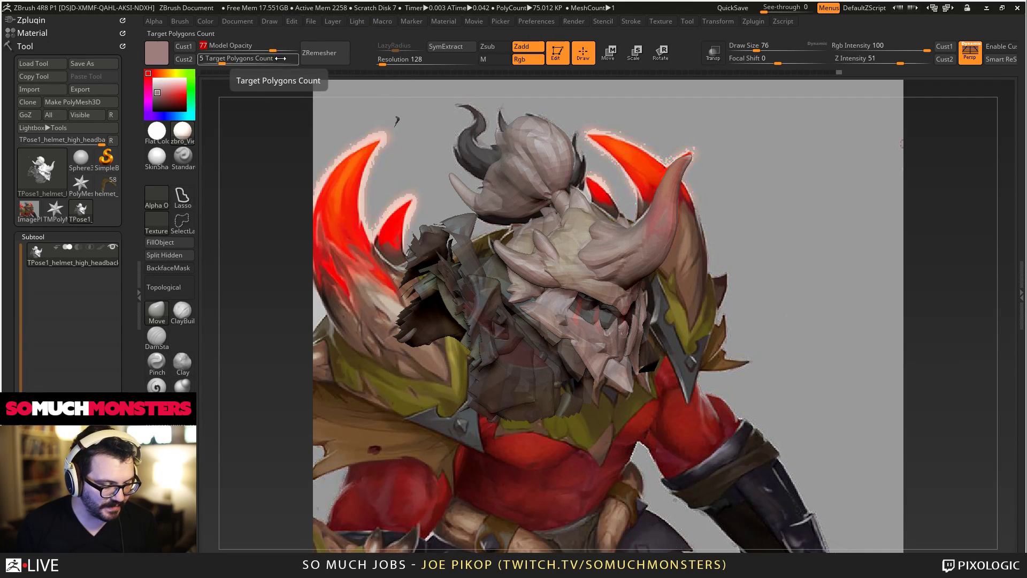
{"action": "left_click", "coordinate": [155, 338]}
{"action": "left_click", "coordinate": [163, 288]}
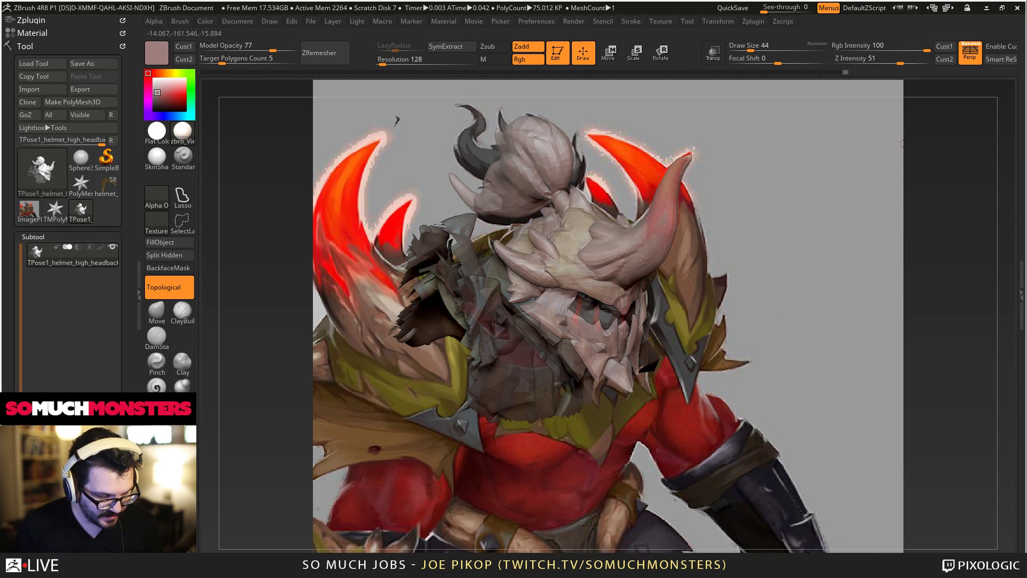
{"action": "left_click_drag", "start_coordinate": [539, 250], "coordinate": [490, 212]}
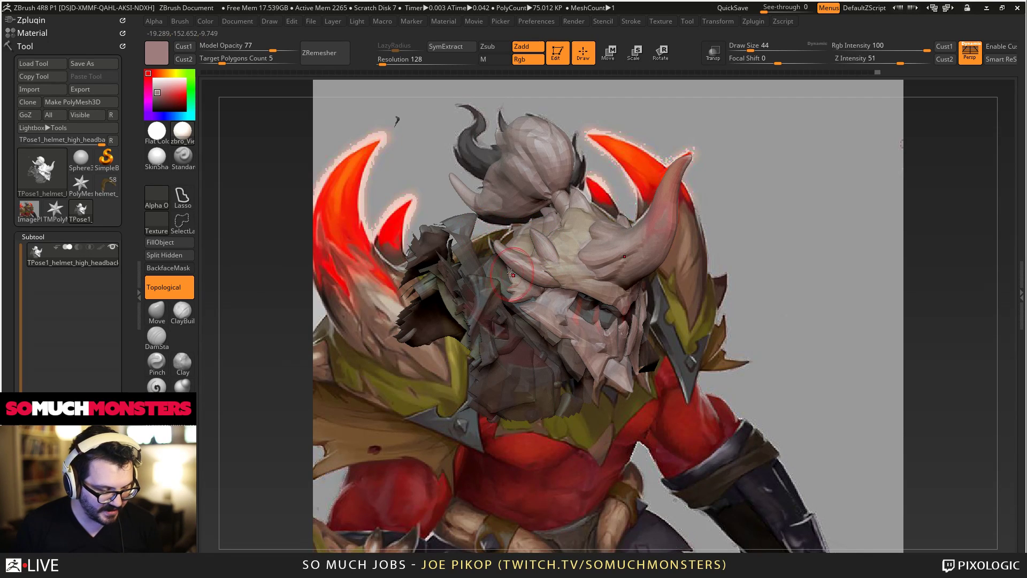
{"action": "key", "text": "bracketright"}
{"action": "left_click_drag", "start_coordinate": [529, 287], "coordinate": [538, 278]}
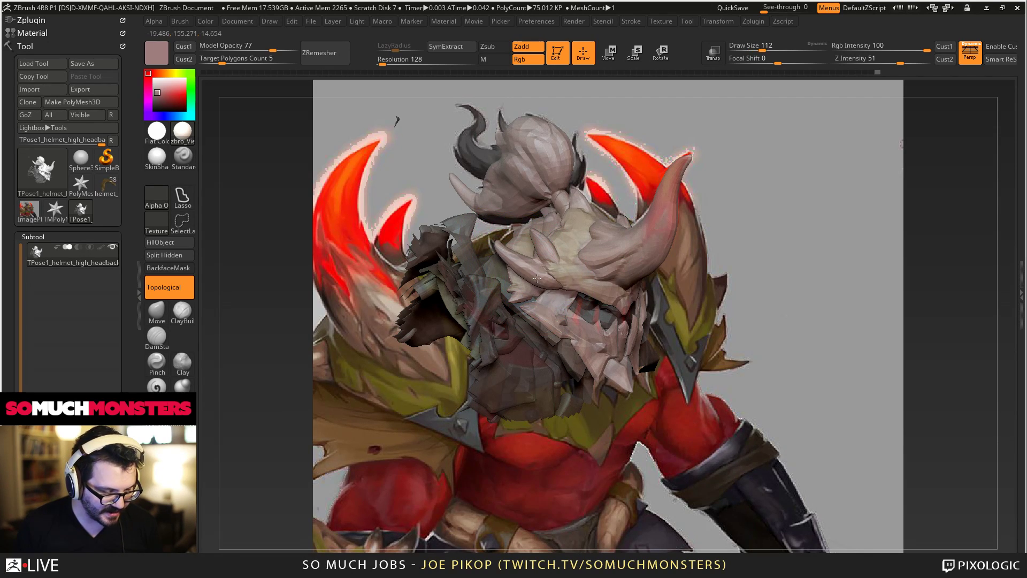
{"action": "mouse_move", "coordinate": [536, 273]}
{"action": "right_mouse_down"}
{"action": "mouse_move", "coordinate": [554, 267]}
{"action": "mouse_move", "coordinate": [532, 267]}
{"action": "right_mouse_up"}
{"action": "left_click", "coordinate": [945, 46]}
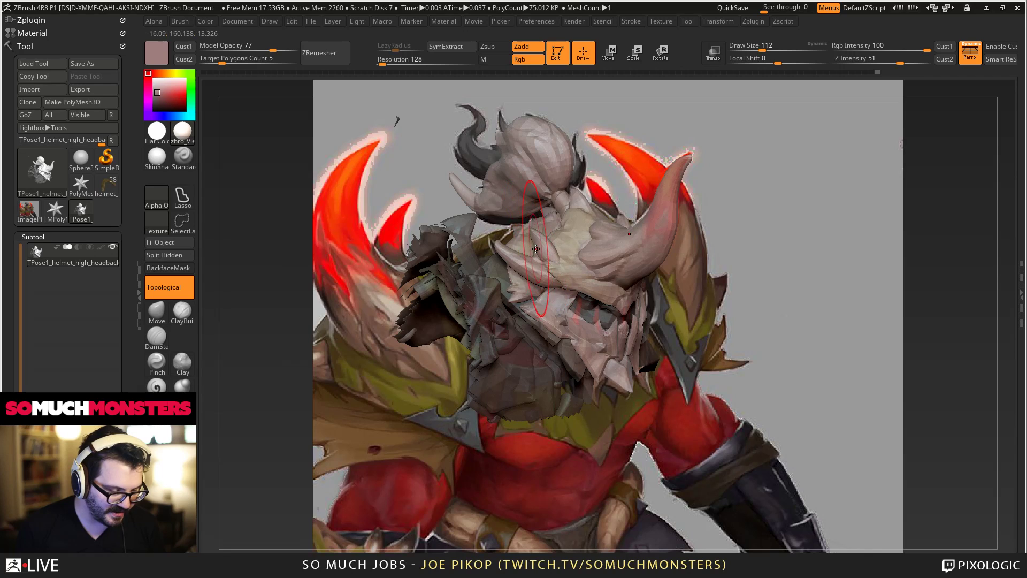
Pull the ponytail's rear edge into pointed strands in a side view, reducing the draw size from 108 to 52.
{"action": "right_click_drag", "start_coordinate": [543, 262], "coordinate": [718, 309], "text": "alt"}
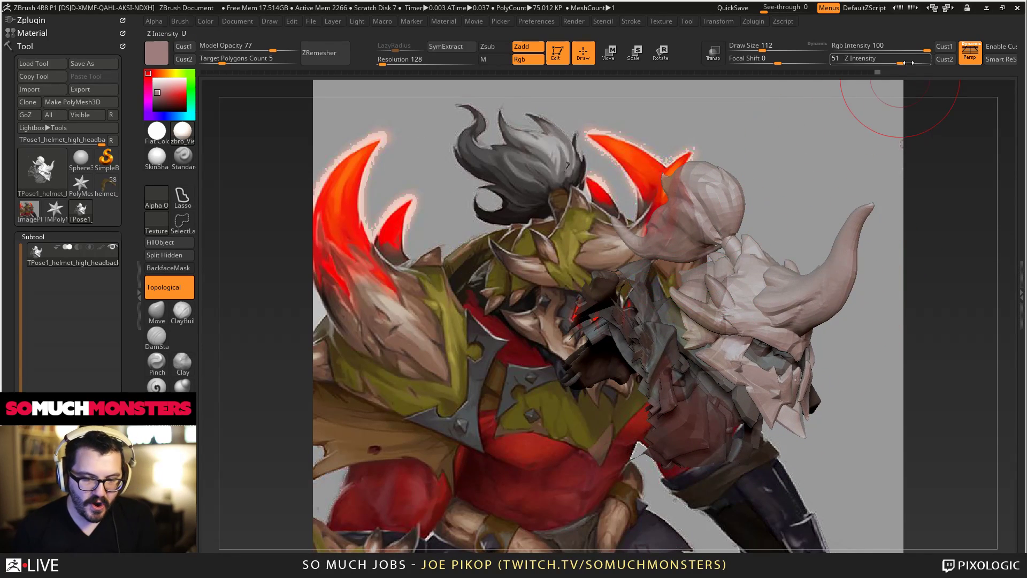
{"action": "left_click", "coordinate": [945, 47]}
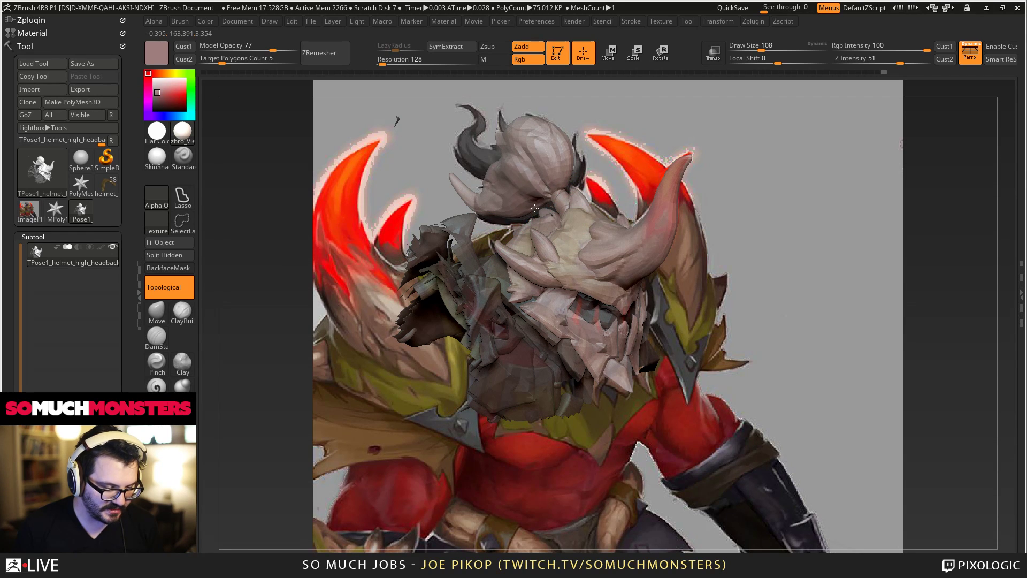
{"action": "mouse_move", "coordinate": [525, 213]}
{"action": "left_mouse_down"}
{"action": "mouse_move", "coordinate": [530, 223]}
{"action": "mouse_move", "coordinate": [525, 205]}
{"action": "left_mouse_up"}
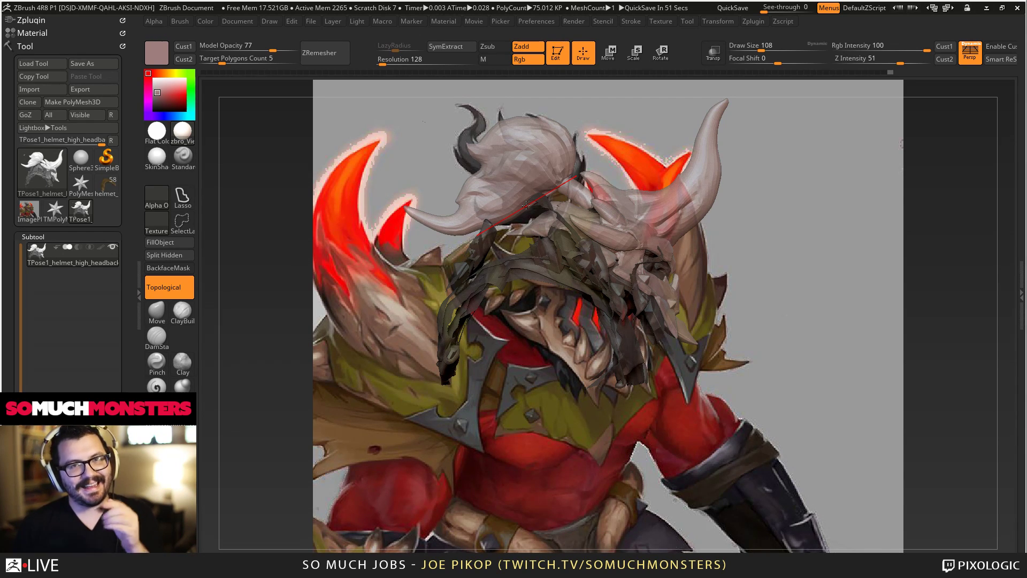
{"action": "right_click_drag", "start_coordinate": [490, 198], "coordinate": [542, 212], "text": "alt"}
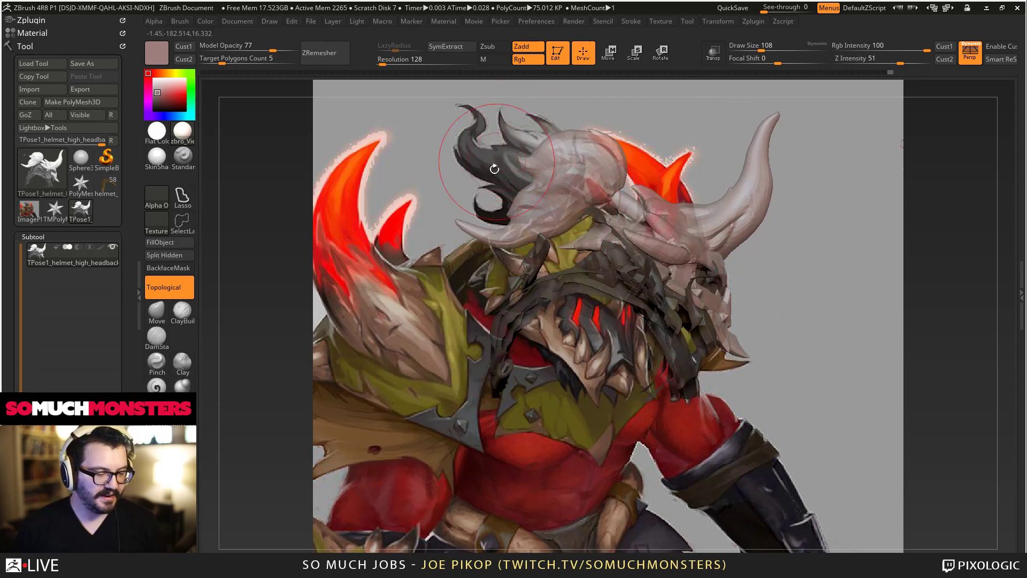
{"action": "key", "text": "bracketleft"}
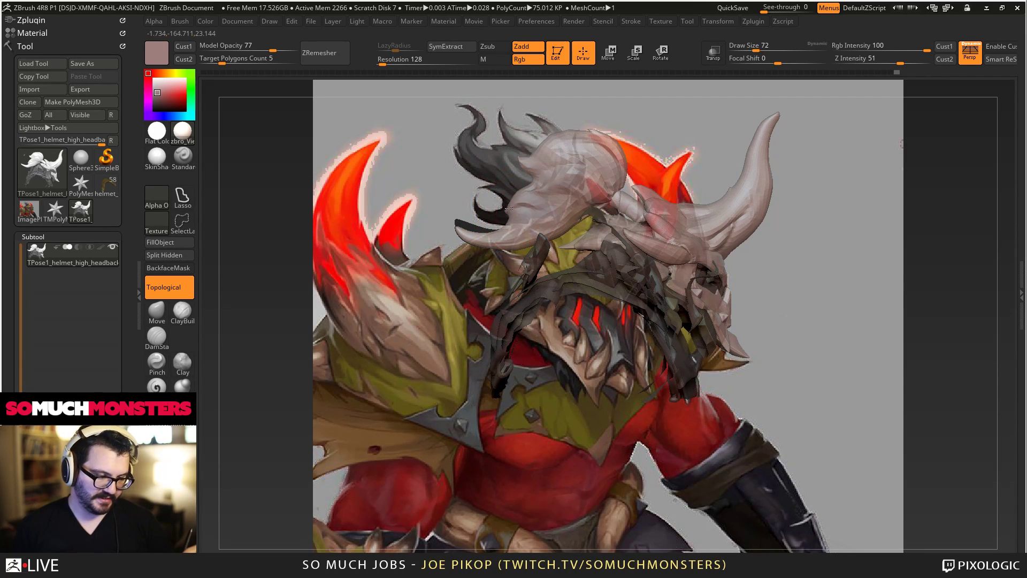
{"action": "key", "text": "bracketleft"}
{"action": "key", "text": "bracketleft"}
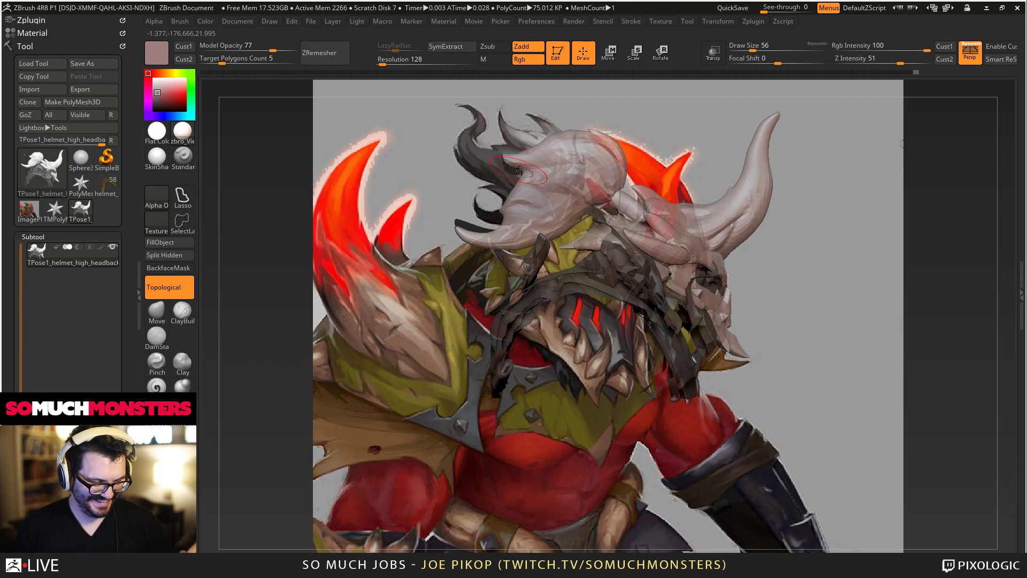
{"action": "key", "text": "bracketleft"}
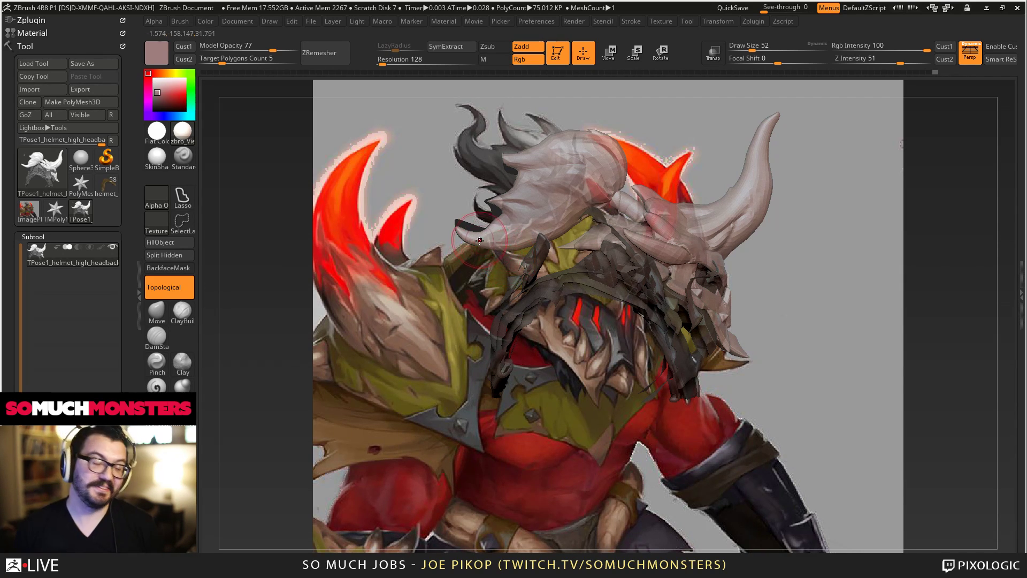
Examine the face mask and helmet from the front at model opacity 100, then recall the stored aligned view.
{"action": "right_click_drag", "start_coordinate": [492, 249], "coordinate": [471, 233]}
{"action": "left_click_drag", "start_coordinate": [273, 49], "coordinate": [296, 49]}
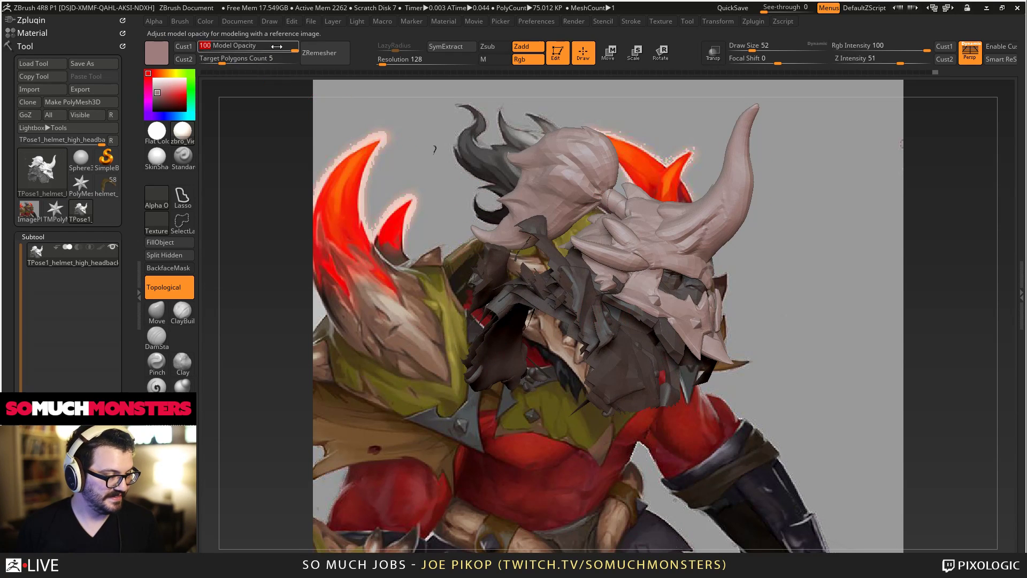
{"action": "right_click_drag", "start_coordinate": [462, 257], "coordinate": [563, 343], "text": "ctrl"}
{"action": "right_click_drag", "start_coordinate": [517, 317], "coordinate": [430, 324], "text": "alt"}
{"action": "mouse_move", "coordinate": [430, 324]}
{"action": "left_mouse_down"}
{"action": "mouse_move", "coordinate": [497, 318]}
{"action": "mouse_move", "coordinate": [569, 357]}
{"action": "mouse_move", "coordinate": [557, 359]}
{"action": "left_mouse_up"}
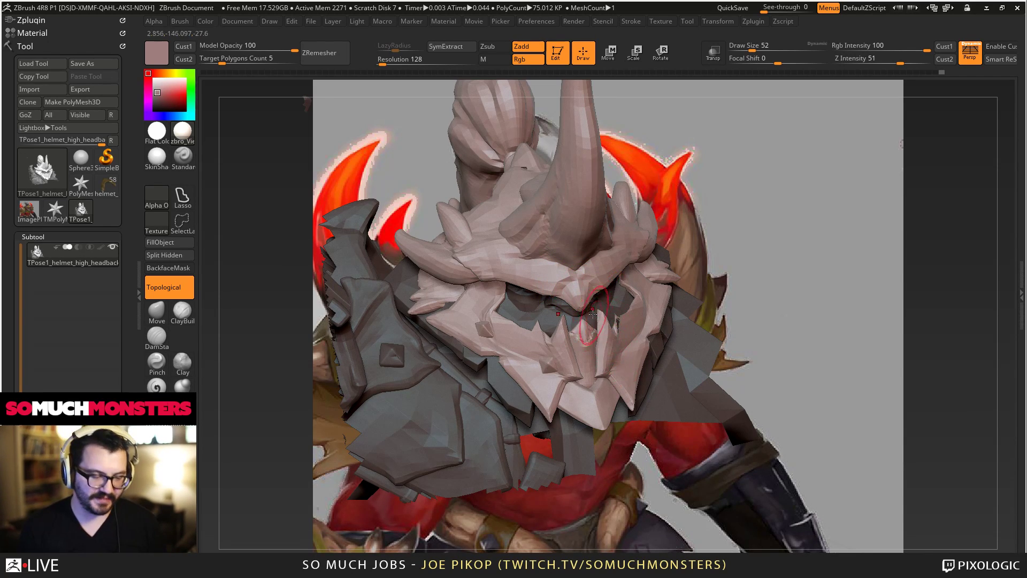
{"action": "right_click_drag", "start_coordinate": [579, 286], "coordinate": [532, 292]}
{"action": "left_click_drag", "start_coordinate": [534, 291], "coordinate": [507, 391]}
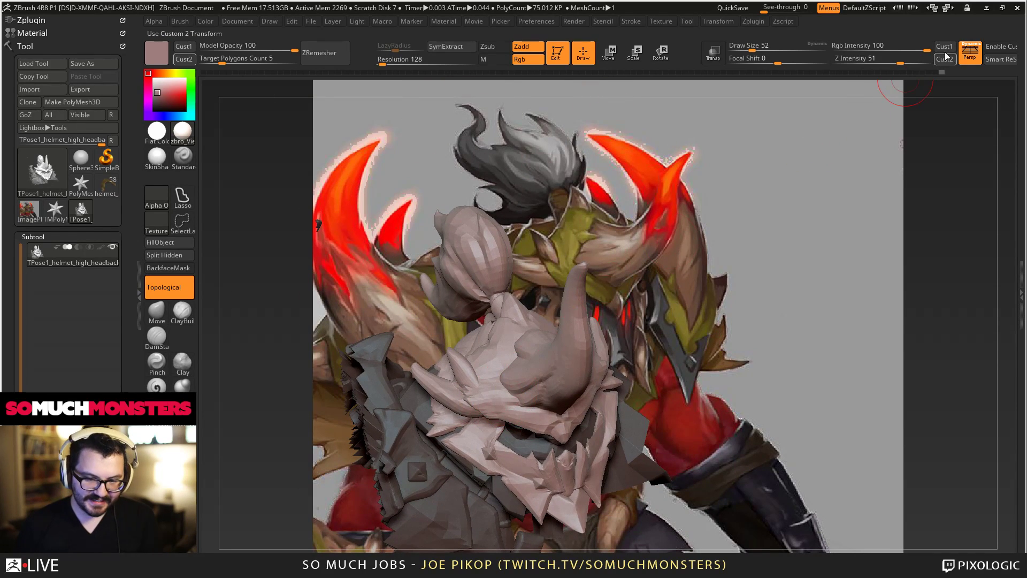
{"action": "left_click", "coordinate": [944, 47]}
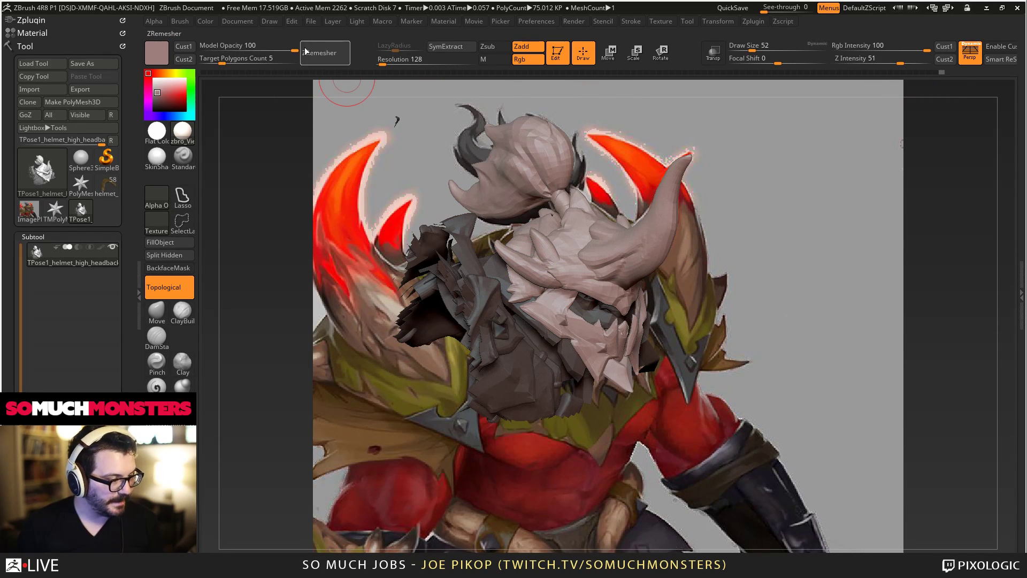
Set the model opacity to 46 and fit the helmet's side horn and brow to the concept, reducing the draw size from 92 to 72.
{"action": "left_click_drag", "start_coordinate": [294, 49], "coordinate": [243, 50]}
{"action": "key", "text": "bracketleft"}
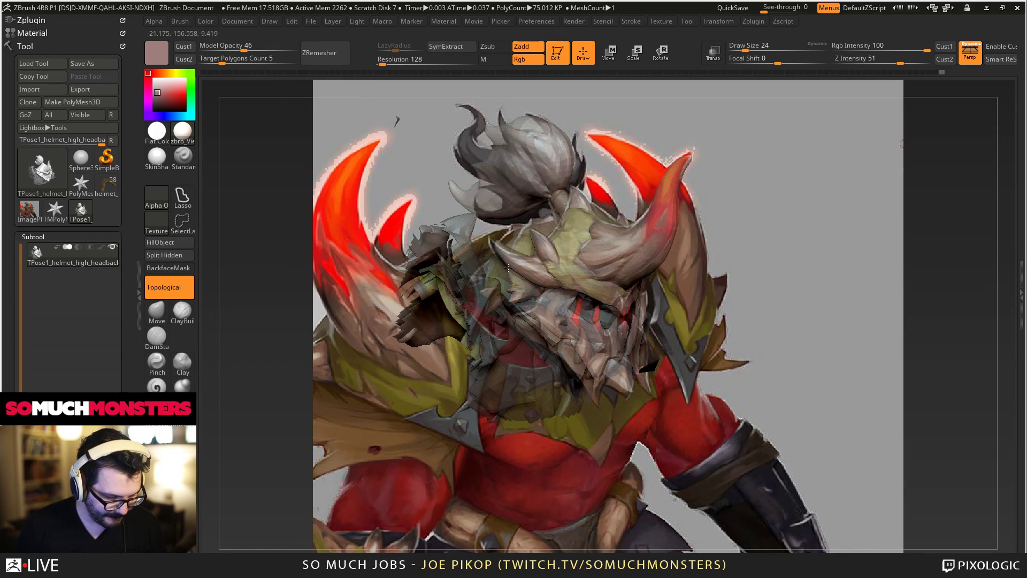
{"action": "key", "text": "bracketright"}
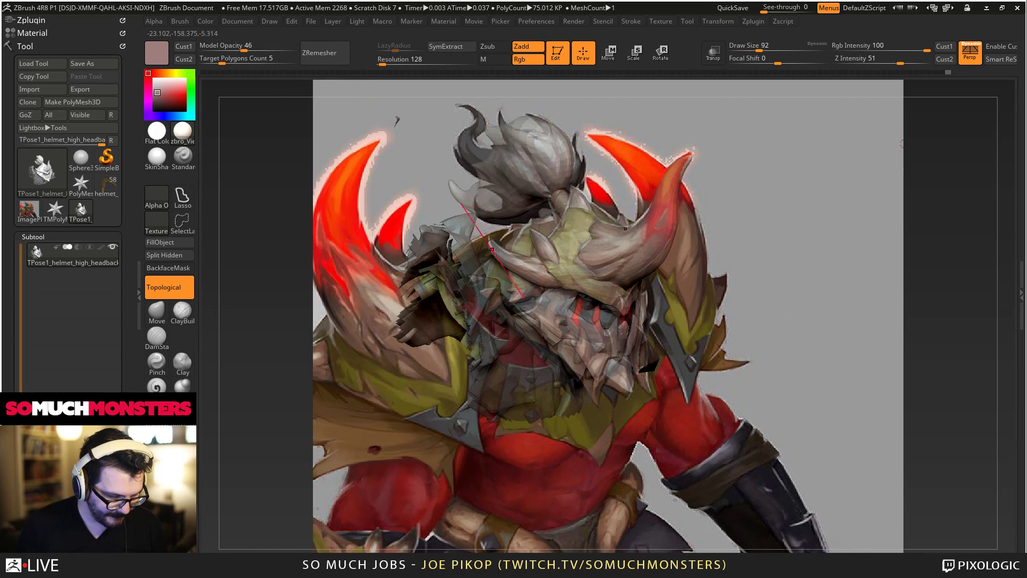
{"action": "left_click_drag", "start_coordinate": [513, 262], "coordinate": [535, 248]}
{"action": "key", "text": "bracketleft"}
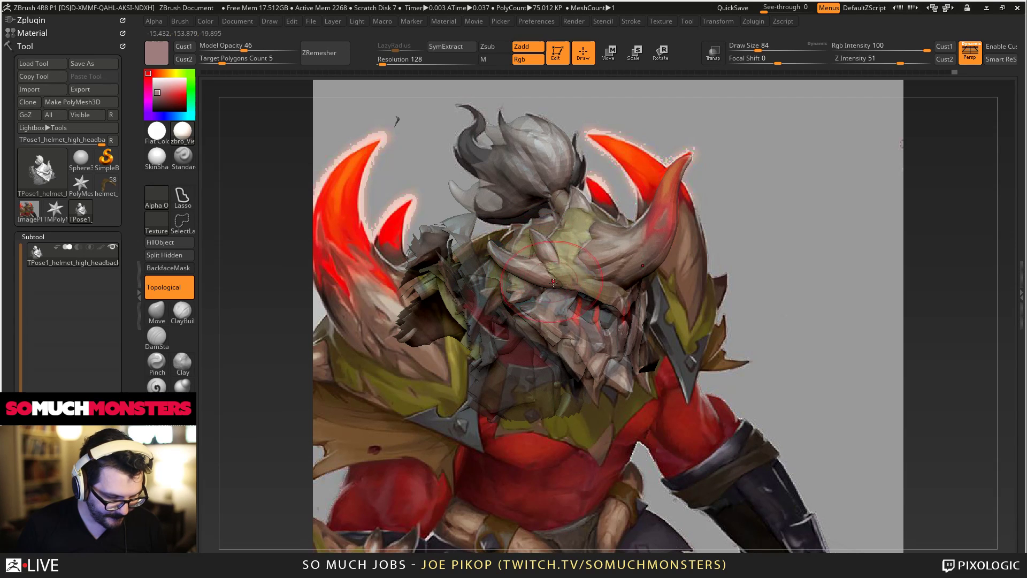
{"action": "key", "text": "bracketleft"}
{"action": "key", "text": "bracketleft"}
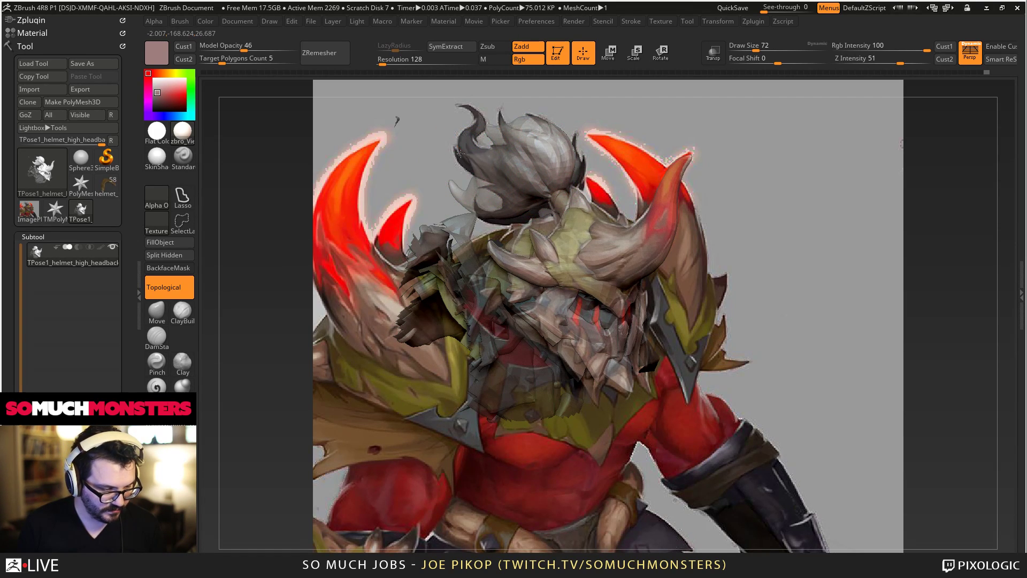
Adjust the ponytail's lower tip with draw size 68, and reshape its body from the side with draw size 84.
{"action": "key", "text": "bracketleft"}
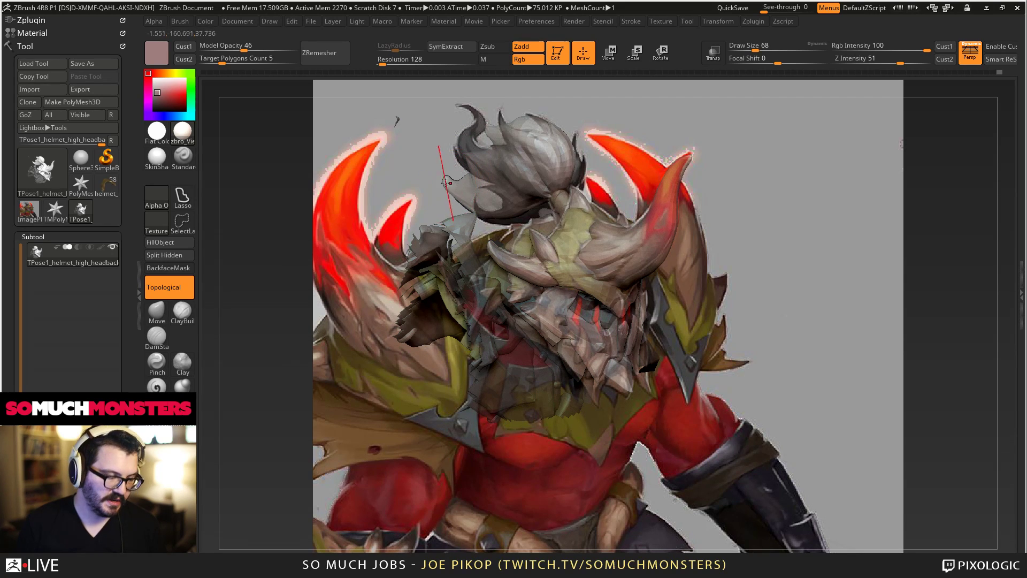
{"action": "mouse_move", "coordinate": [452, 194]}
{"action": "left_mouse_down"}
{"action": "mouse_move", "coordinate": [470, 210]}
{"action": "mouse_move", "coordinate": [510, 208]}
{"action": "left_mouse_up"}
{"action": "key", "text": "bracketright"}
{"action": "key", "text": "bracketright"}
{"action": "key", "text": "bracketright"}
{"action": "key", "text": "bracketright"}
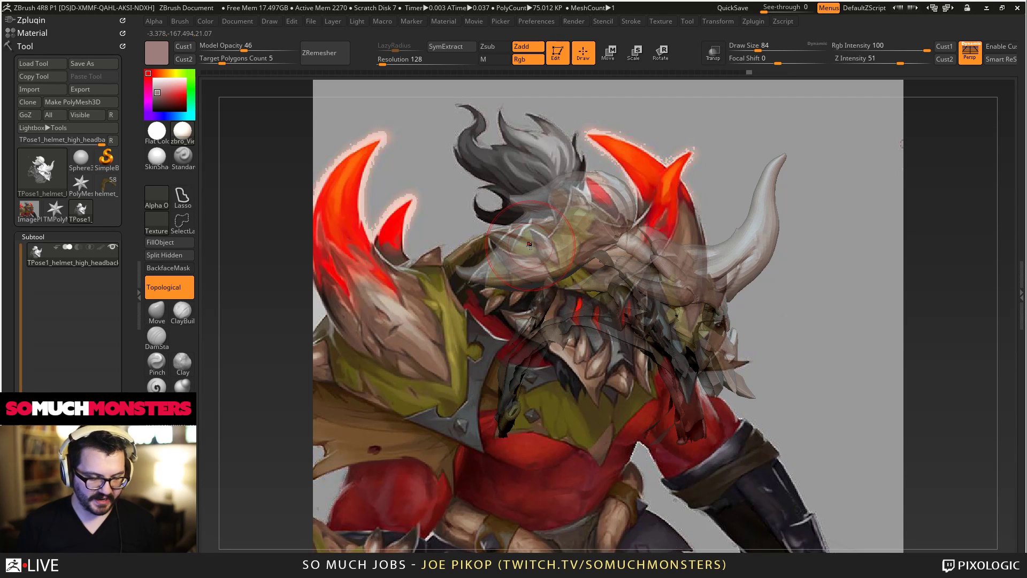
{"action": "left_click_drag", "start_coordinate": [509, 268], "coordinate": [510, 236]}
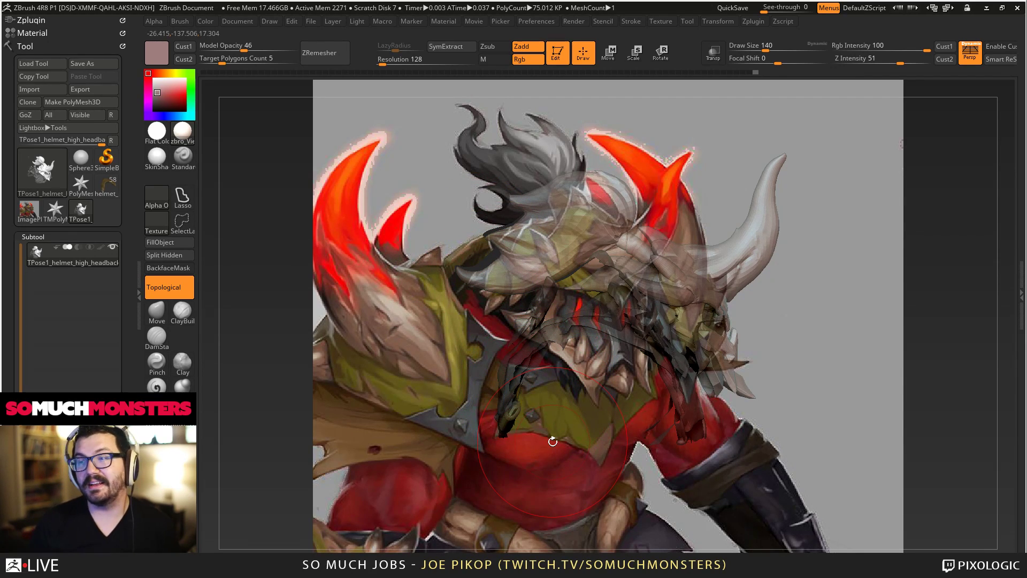
{"action": "left_click_drag", "start_coordinate": [553, 441], "coordinate": [526, 439]}
Set the model opacity to 100 and refine the ponytail's outline and strands up close with draw sizes 124 and 84.
{"action": "left_click", "coordinate": [295, 48]}
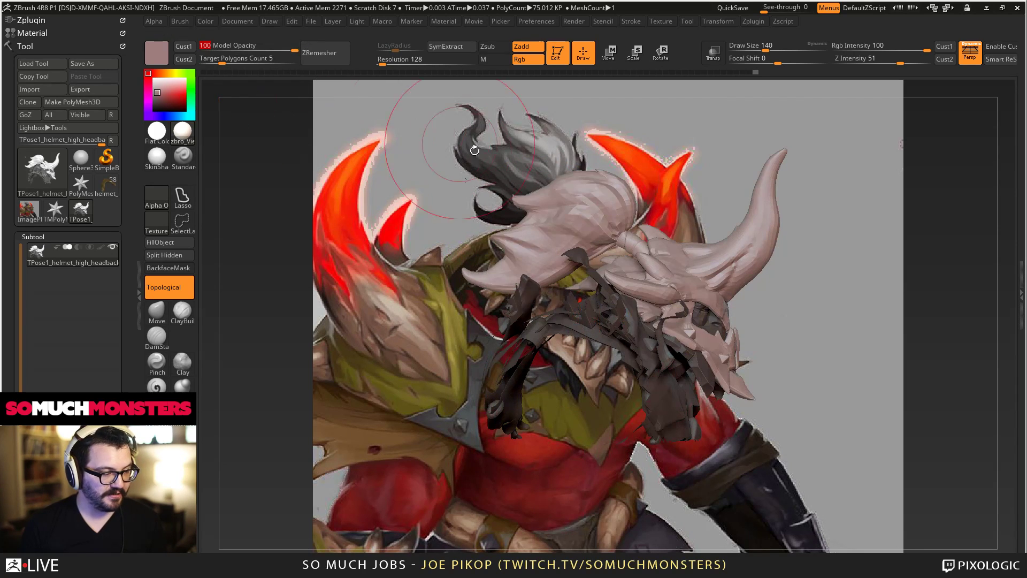
{"action": "mouse_move", "coordinate": [474, 151]}
{"action": "left_mouse_down", "text": "alt"}
{"action": "mouse_move", "coordinate": [419, 213]}
{"action": "mouse_move", "coordinate": [530, 225]}
{"action": "left_mouse_up", "text": "alt"}
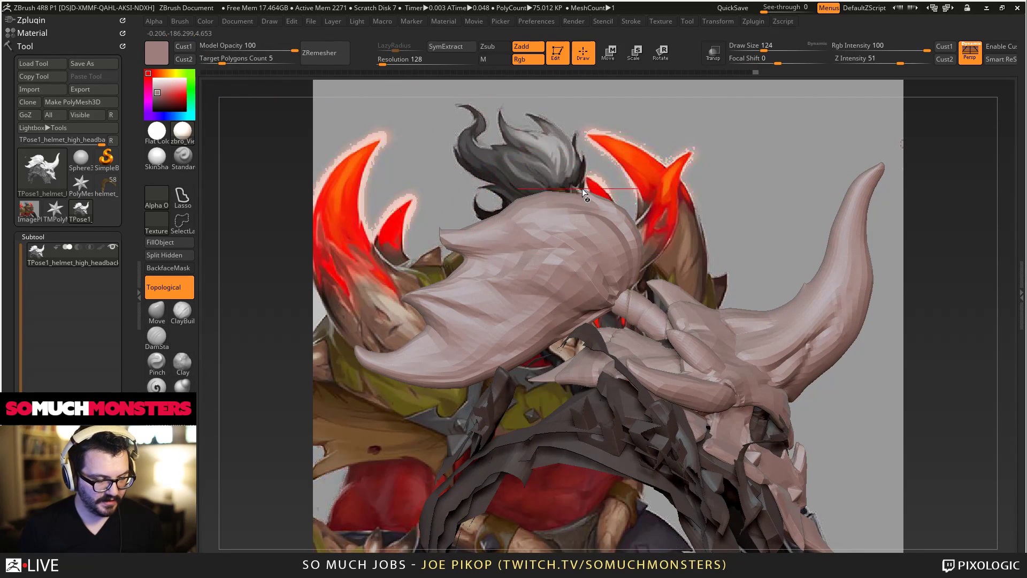
{"action": "key", "text": "bracketleft"}
{"action": "mouse_move", "coordinate": [581, 197]}
{"action": "left_mouse_down"}
{"action": "mouse_move", "coordinate": [576, 185]}
{"action": "mouse_move", "coordinate": [587, 205]}
{"action": "mouse_move", "coordinate": [574, 183]}
{"action": "mouse_move", "coordinate": [612, 205]}
{"action": "mouse_move", "coordinate": [596, 193]}
{"action": "left_mouse_up"}
{"action": "key", "text": "bracketright"}
{"action": "mouse_move", "coordinate": [530, 283]}
{"action": "right_mouse_down"}
{"action": "mouse_move", "coordinate": [508, 286]}
{"action": "mouse_move", "coordinate": [551, 307]}
{"action": "right_mouse_up"}
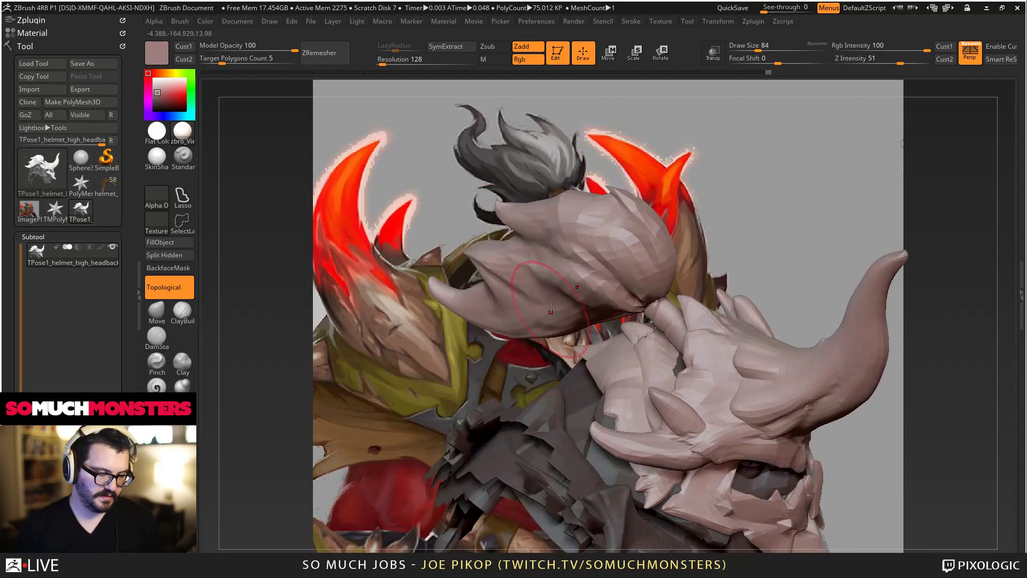
{"action": "left_click_drag", "start_coordinate": [551, 307], "coordinate": [548, 279]}
{"action": "key", "text": "bracketleft"}
Reshape the helmet's small side horns with draw sizes 48 and 72, and the front horn's base with draw size 60.
{"action": "mouse_move", "coordinate": [549, 279]}
{"action": "right_mouse_down"}
{"action": "mouse_move", "coordinate": [523, 258]}
{"action": "mouse_move", "coordinate": [546, 251]}
{"action": "mouse_move", "coordinate": [597, 271]}
{"action": "mouse_move", "coordinate": [535, 295]}
{"action": "mouse_move", "coordinate": [498, 281]}
{"action": "mouse_move", "coordinate": [786, 374]}
{"action": "mouse_move", "coordinate": [843, 412]}
{"action": "right_mouse_up"}
{"action": "key", "text": "bracketleft"}
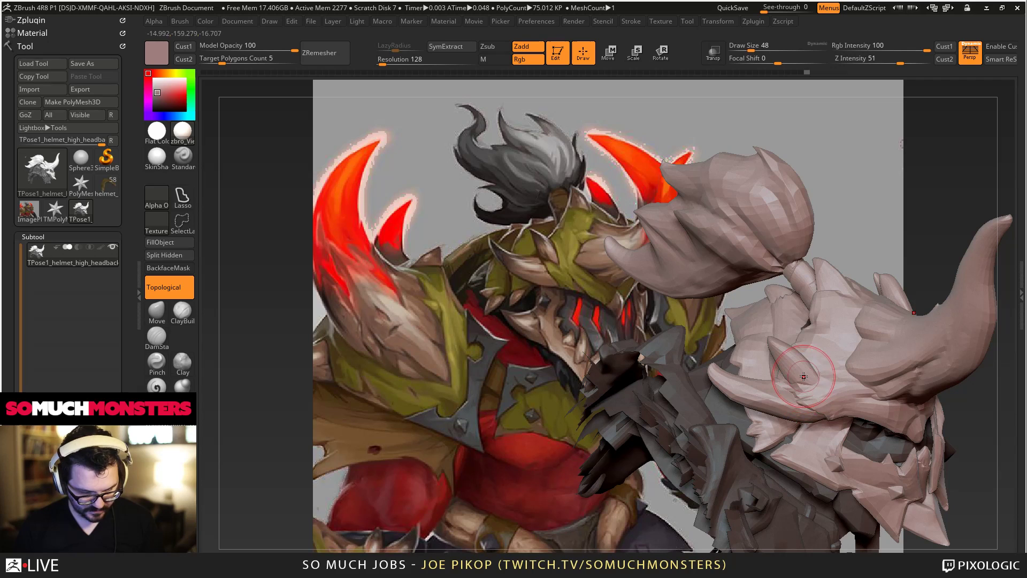
{"action": "mouse_move", "coordinate": [804, 378]}
{"action": "right_mouse_down"}
{"action": "mouse_move", "coordinate": [766, 359]}
{"action": "mouse_move", "coordinate": [759, 398]}
{"action": "mouse_move", "coordinate": [791, 396]}
{"action": "right_mouse_up"}
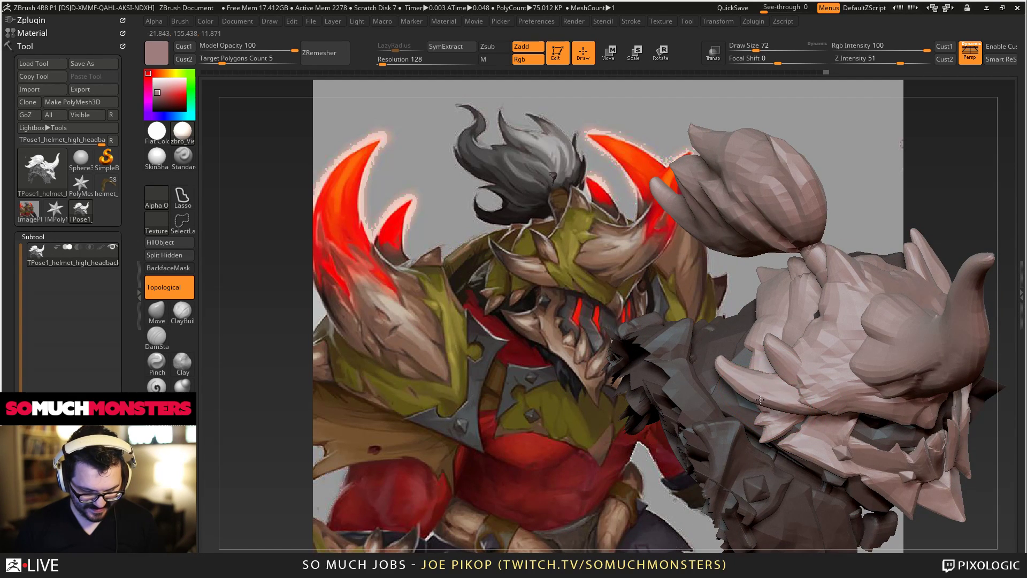
{"action": "mouse_move", "coordinate": [779, 383]}
{"action": "right_mouse_down"}
{"action": "mouse_move", "coordinate": [785, 402]}
{"action": "mouse_move", "coordinate": [787, 357]}
{"action": "mouse_move", "coordinate": [772, 362]}
{"action": "mouse_move", "coordinate": [820, 441]}
{"action": "mouse_move", "coordinate": [867, 402]}
{"action": "mouse_move", "coordinate": [744, 381]}
{"action": "mouse_move", "coordinate": [738, 364]}
{"action": "mouse_move", "coordinate": [770, 319]}
{"action": "right_mouse_up"}
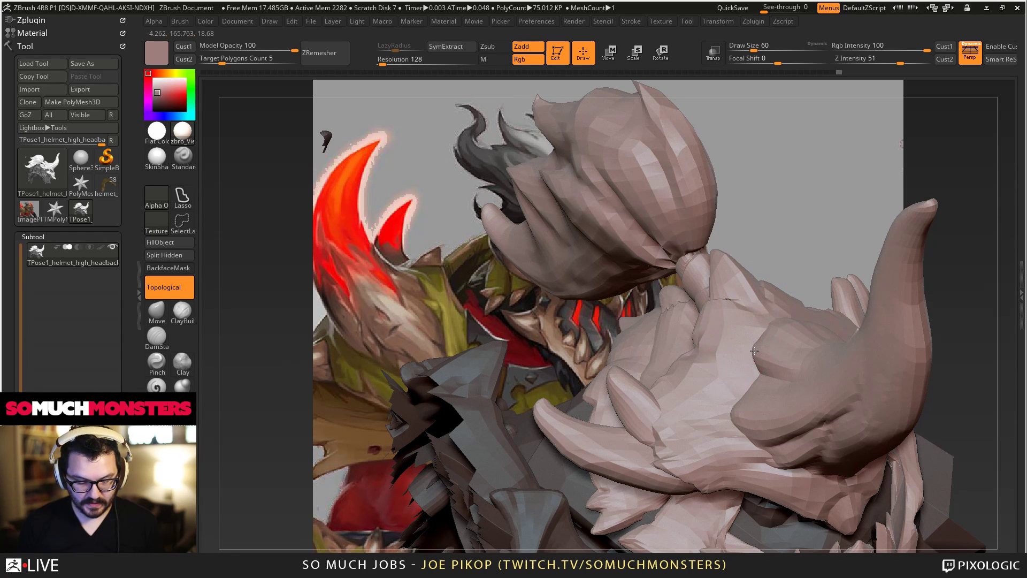
{"action": "left_click_drag", "start_coordinate": [763, 357], "coordinate": [759, 380]}
Smooth the front horn's base where it meets the helmet crown, using a draw size of 56.
{"action": "mouse_move", "coordinate": [743, 369]}
{"action": "right_mouse_down", "text": "ctrl"}
{"action": "mouse_move", "coordinate": [748, 403]}
{"action": "mouse_move", "coordinate": [724, 372]}
{"action": "mouse_move", "coordinate": [725, 348]}
{"action": "mouse_move", "coordinate": [805, 401]}
{"action": "mouse_move", "coordinate": [866, 379]}
{"action": "right_mouse_up", "text": "ctrl"}
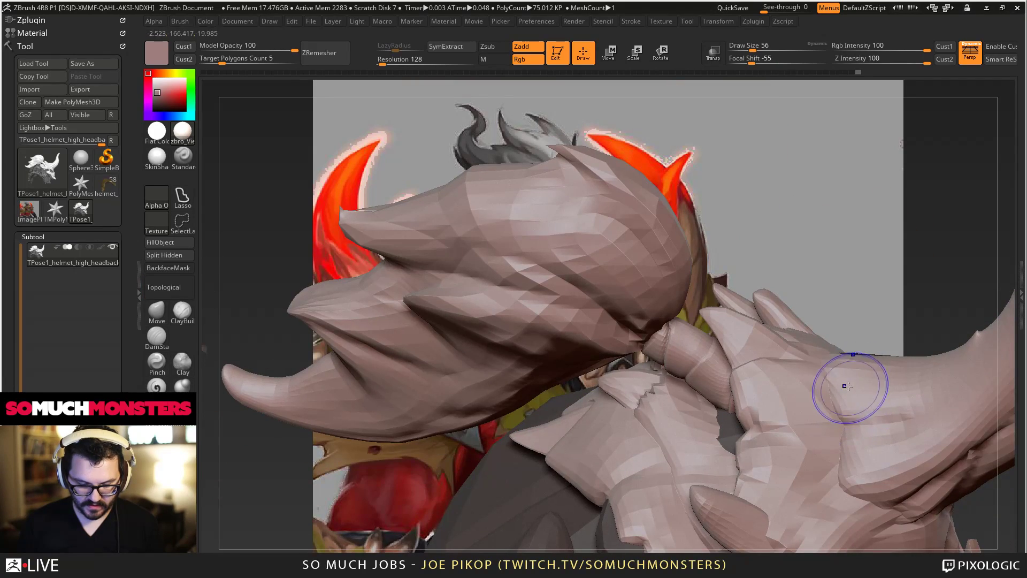
{"action": "mouse_move", "coordinate": [867, 468]}
{"action": "right_mouse_down", "text": "alt"}
{"action": "mouse_move", "coordinate": [795, 366]}
{"action": "mouse_move", "coordinate": [797, 381]}
{"action": "mouse_move", "coordinate": [802, 355]}
{"action": "mouse_move", "coordinate": [821, 346]}
{"action": "mouse_move", "coordinate": [798, 332]}
{"action": "mouse_move", "coordinate": [669, 442]}
{"action": "mouse_move", "coordinate": [717, 440]}
{"action": "mouse_move", "coordinate": [763, 469]}
{"action": "right_mouse_up", "text": "alt"}
{"action": "left_click_drag", "start_coordinate": [763, 470], "coordinate": [784, 450], "text": "shift"}
{"action": "right_click_drag", "start_coordinate": [786, 359], "coordinate": [778, 419]}
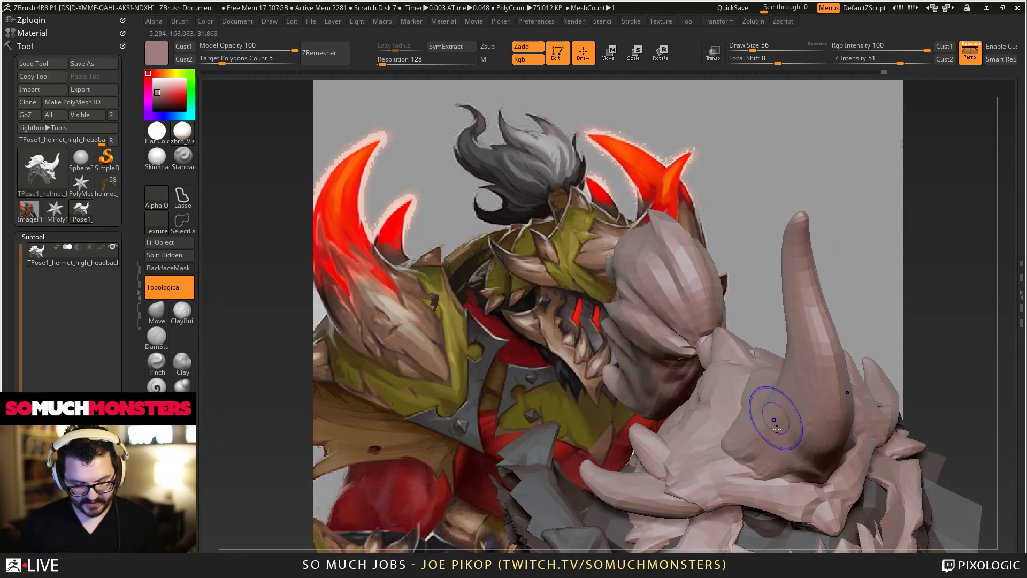
Smooth the front horn's base and reshape the horn's tip with draw size 60 and its shaft with draw size 100.
{"action": "left_click_drag", "start_coordinate": [777, 420], "coordinate": [784, 465], "text": "shift"}
{"action": "mouse_move", "coordinate": [785, 466]}
{"action": "right_mouse_down"}
{"action": "mouse_move", "coordinate": [810, 357]}
{"action": "mouse_move", "coordinate": [788, 288]}
{"action": "right_mouse_up"}
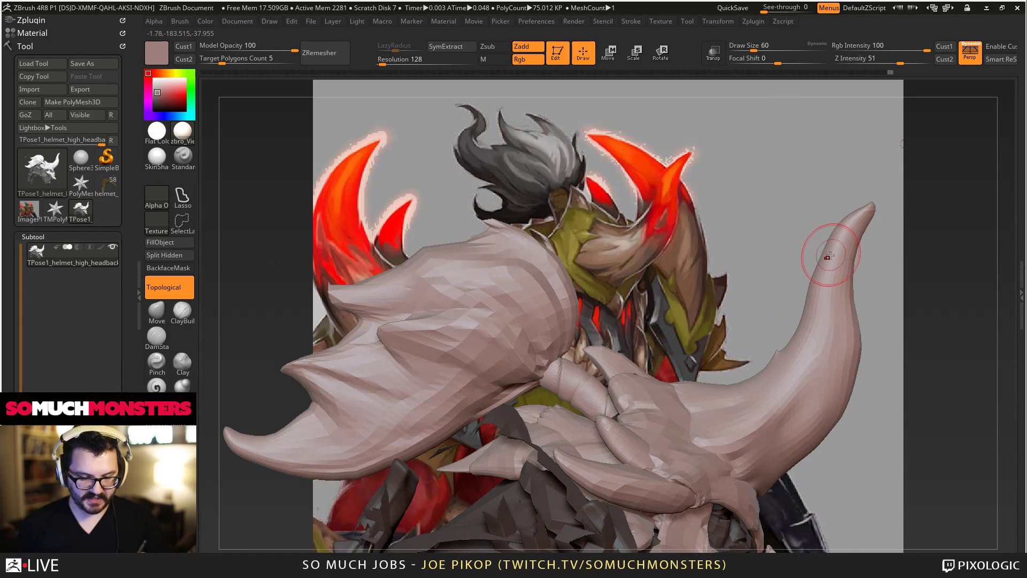
{"action": "mouse_move", "coordinate": [824, 252]}
{"action": "left_mouse_down"}
{"action": "mouse_move", "coordinate": [817, 248]}
{"action": "mouse_move", "coordinate": [848, 227]}
{"action": "mouse_move", "coordinate": [822, 269]}
{"action": "mouse_move", "coordinate": [849, 259]}
{"action": "left_mouse_up"}
{"action": "key", "text": "bracketright"}
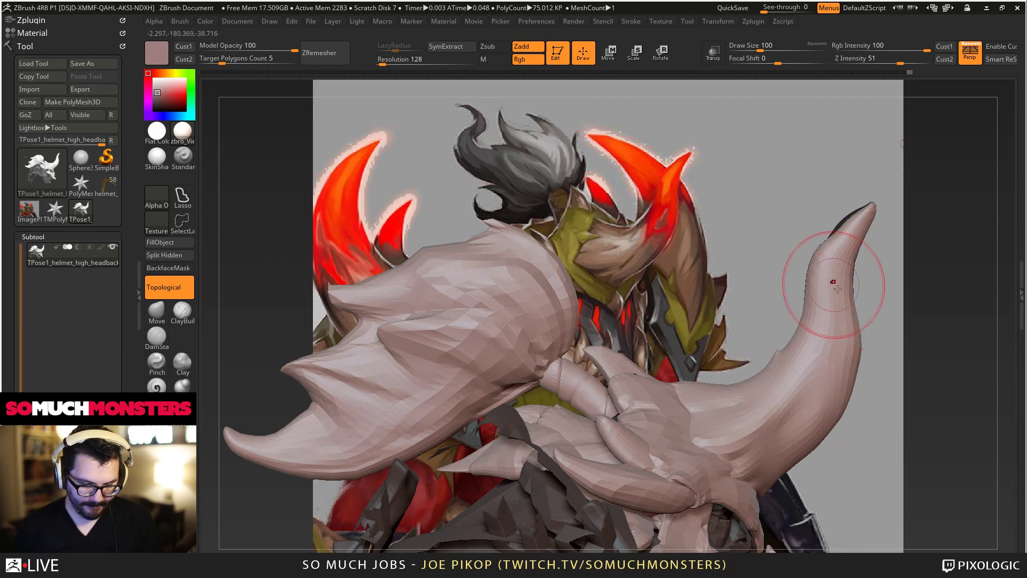
{"action": "left_click_drag", "start_coordinate": [831, 358], "coordinate": [838, 376]}
{"action": "mouse_move", "coordinate": [738, 350]}
{"action": "left_mouse_down", "text": "alt"}
{"action": "mouse_move", "coordinate": [728, 344]}
{"action": "mouse_move", "coordinate": [752, 351]}
{"action": "mouse_move", "coordinate": [714, 364]}
{"action": "mouse_move", "coordinate": [769, 386]}
{"action": "left_mouse_up", "text": "alt"}
{"action": "mouse_move", "coordinate": [768, 386]}
{"action": "right_mouse_down"}
{"action": "mouse_move", "coordinate": [749, 391]}
{"action": "mouse_move", "coordinate": [746, 454]}
{"action": "right_mouse_up"}
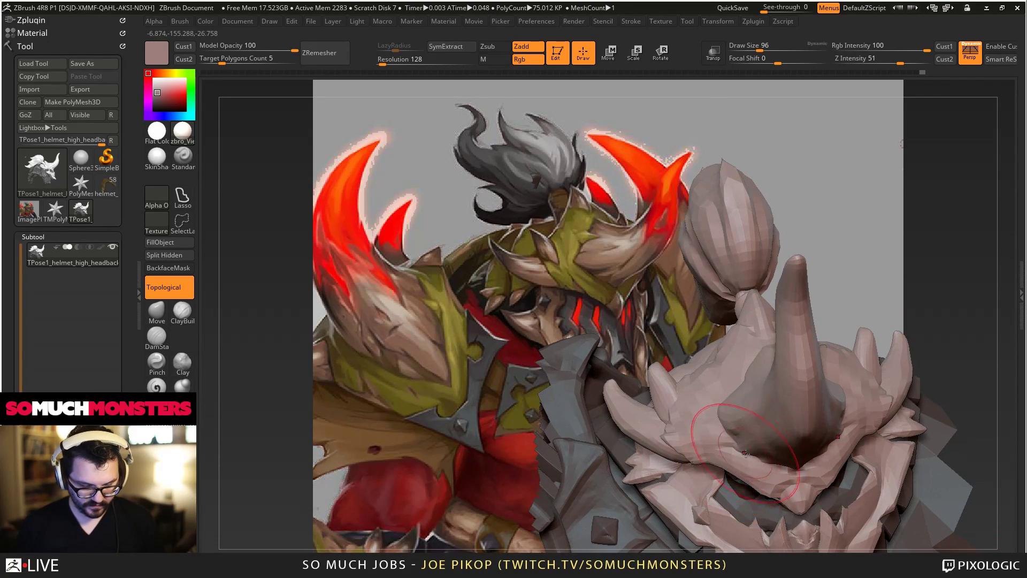
Smooth the lower edge of the front horn's base above the face mask with draw size 36.
{"action": "key", "text": "bracketleft"}
{"action": "key", "text": "bracketleft"}
{"action": "key", "text": "bracketleft"}
{"action": "key", "text": "bracketleft"}
{"action": "key", "text": "bracketleft"}
{"action": "key", "text": "bracketleft"}
{"action": "left_click_drag", "start_coordinate": [751, 453], "coordinate": [767, 457], "text": "shift"}
{"action": "key", "text": "ctrl"}
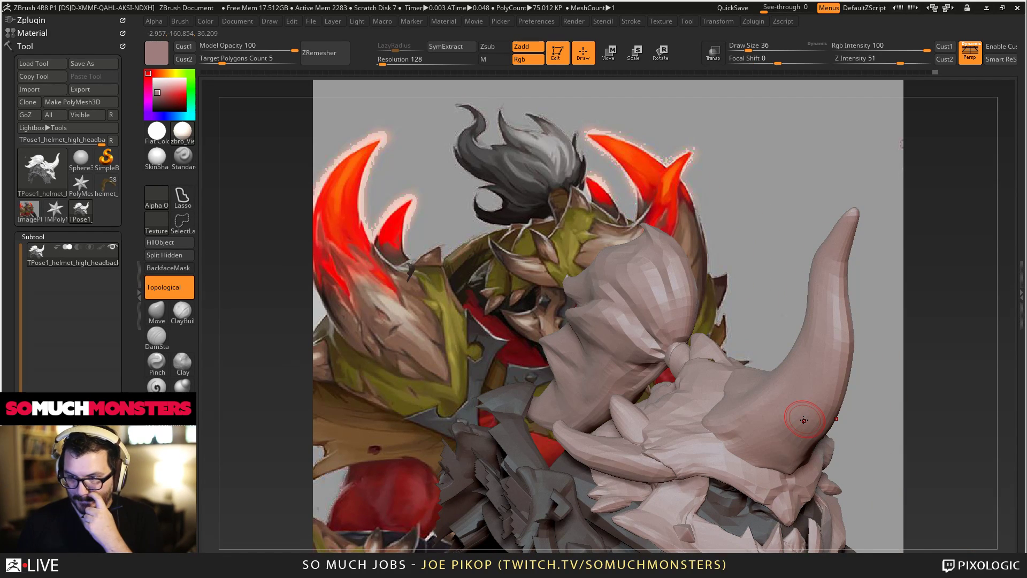
Refine and smooth the side of the front horn's base where it blends into the helmet crown, keeping draw size 36.
{"action": "right_click_drag", "start_coordinate": [804, 419], "coordinate": [729, 397], "text": "alt"}
{"action": "mouse_move", "coordinate": [729, 398]}
{"action": "left_mouse_down"}
{"action": "mouse_move", "coordinate": [739, 384]}
{"action": "mouse_move", "coordinate": [740, 404]}
{"action": "left_mouse_up"}
{"action": "key", "text": "ctrl"}
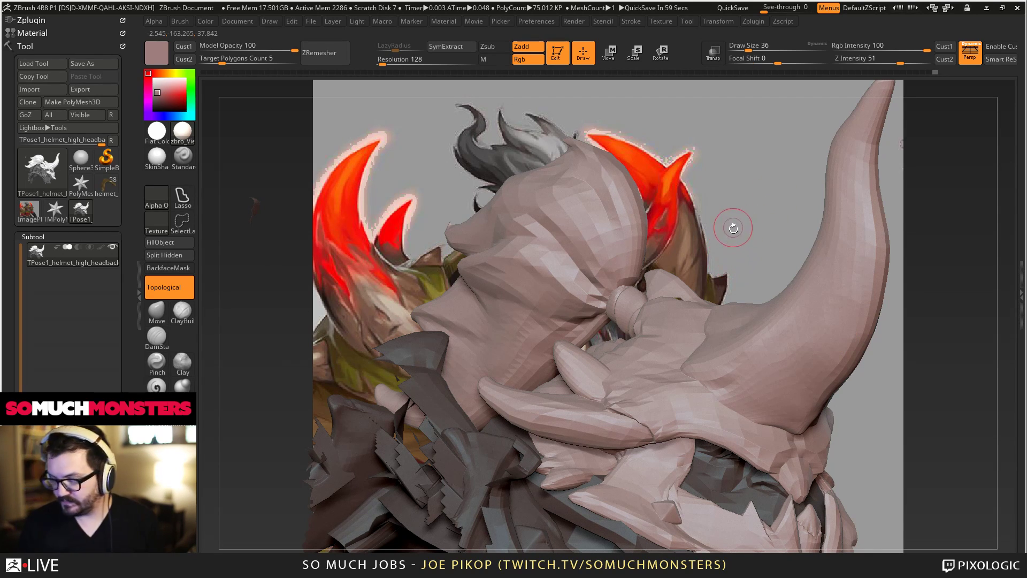
{"action": "mouse_move", "coordinate": [752, 296]}
{"action": "left_mouse_down"}
{"action": "mouse_move", "coordinate": [765, 292]}
{"action": "mouse_move", "coordinate": [753, 293]}
{"action": "mouse_move", "coordinate": [757, 310]}
{"action": "mouse_move", "coordinate": [652, 327]}
{"action": "mouse_move", "coordinate": [653, 340]}
{"action": "mouse_move", "coordinate": [706, 364]}
{"action": "mouse_move", "coordinate": [746, 366]}
{"action": "mouse_move", "coordinate": [773, 324]}
{"action": "left_mouse_up"}
{"action": "left_click_drag", "start_coordinate": [734, 378], "coordinate": [741, 371], "text": "shift"}
{"action": "left_click_drag", "start_coordinate": [778, 217], "coordinate": [766, 292]}
{"action": "mouse_move", "coordinate": [766, 292]}
{"action": "left_mouse_down", "text": "shift"}
{"action": "mouse_move", "coordinate": [790, 263]}
{"action": "mouse_move", "coordinate": [763, 168]}
{"action": "left_mouse_up", "text": "shift"}
{"action": "key", "text": "b"}
{"action": "key", "text": "m"}
{"action": "key", "text": "t"}
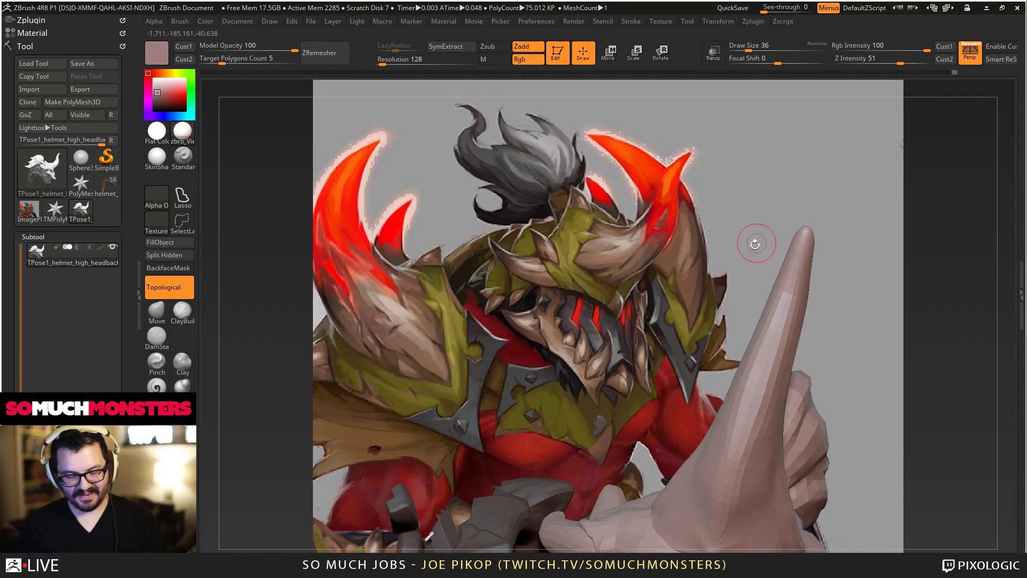
{"action": "left_click_drag", "start_coordinate": [655, 351], "coordinate": [585, 259]}
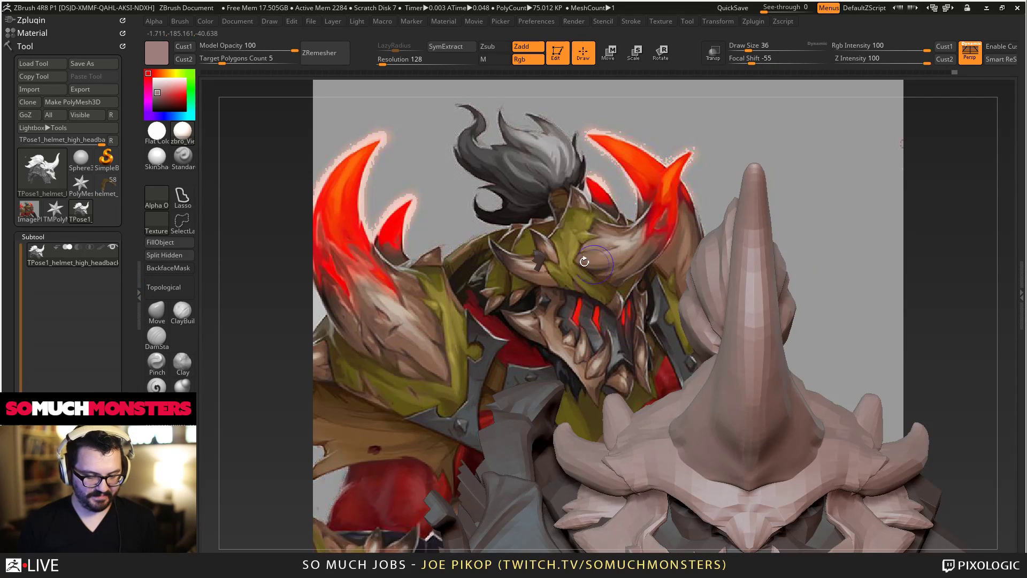
{"action": "left_click", "coordinate": [156, 313]}
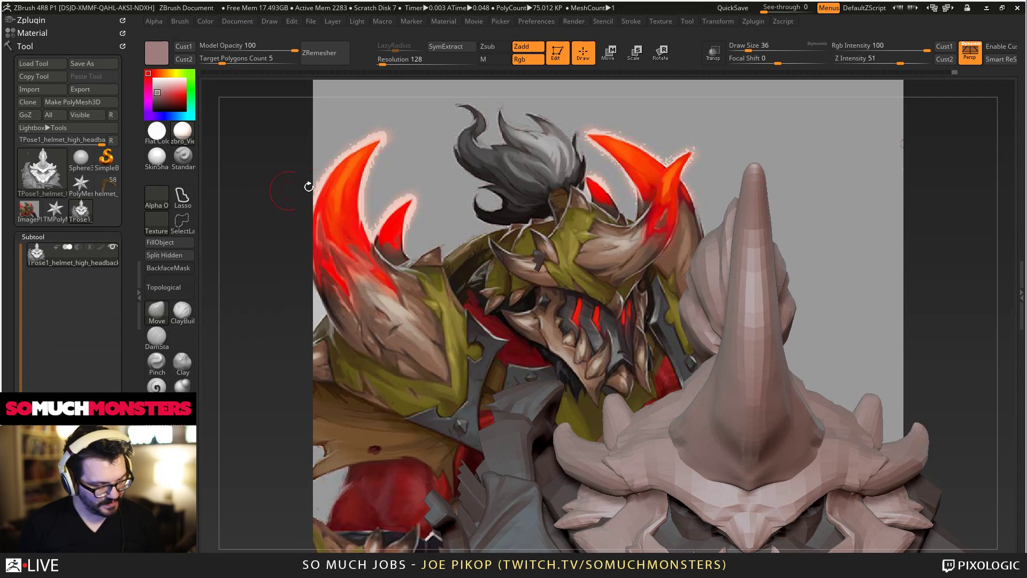
Compare the helmet with the concept from the matched view at model opacity 14, and restore the opacity to 100.
{"action": "left_click", "coordinate": [943, 46]}
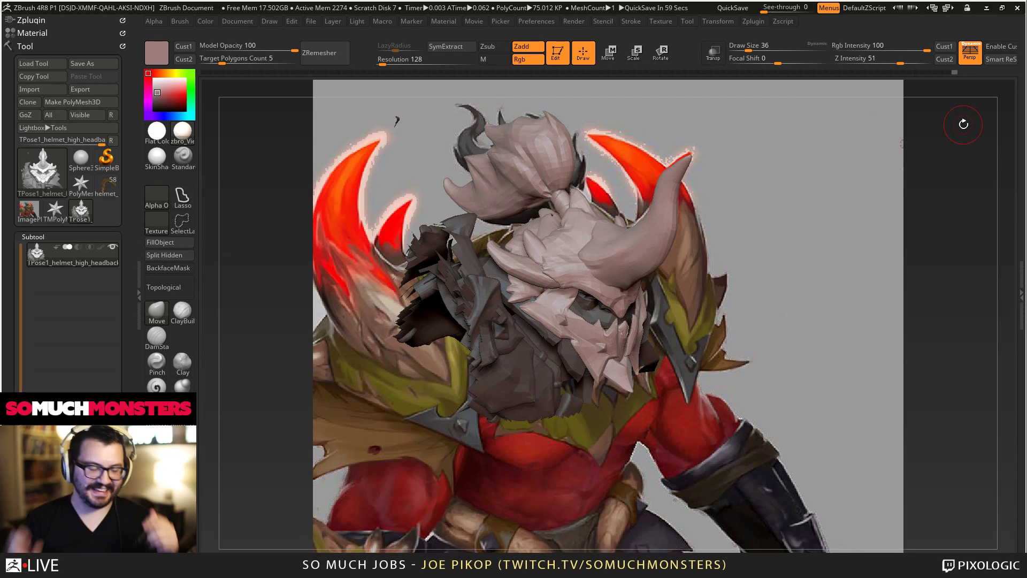
{"action": "key", "text": "bracketright"}
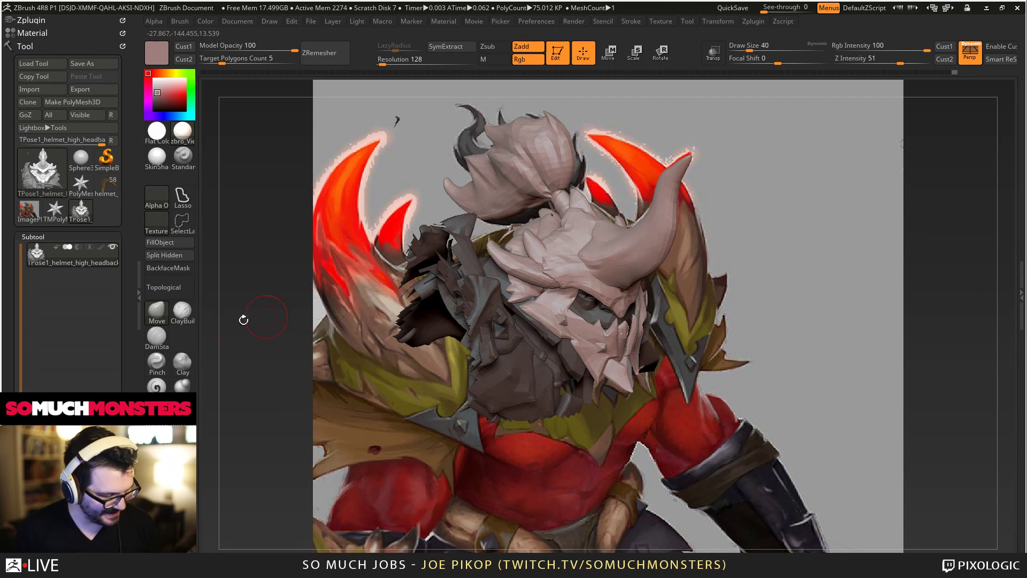
{"action": "left_click_drag", "start_coordinate": [294, 50], "coordinate": [213, 50]}
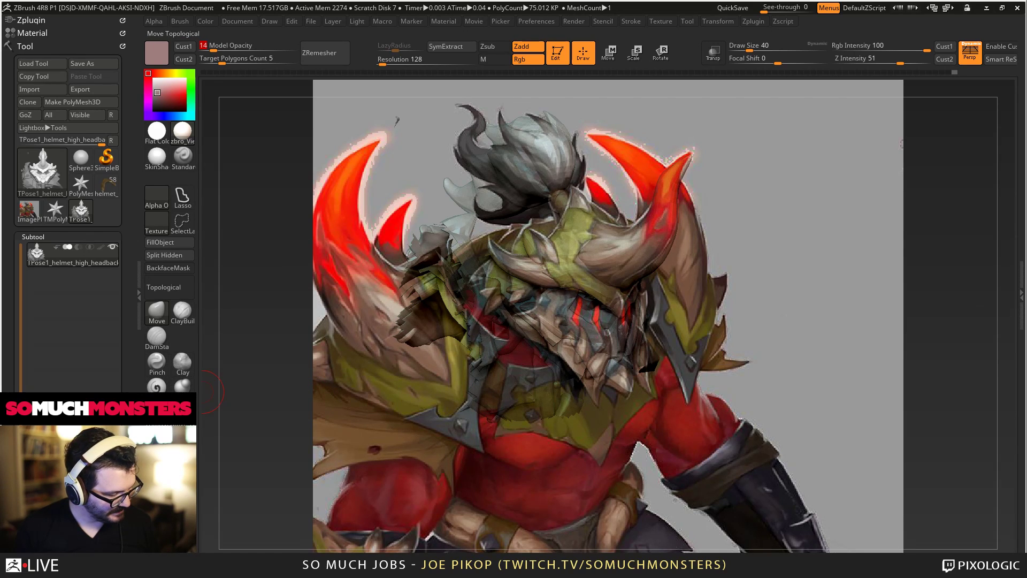
{"action": "left_click", "coordinate": [166, 287]}
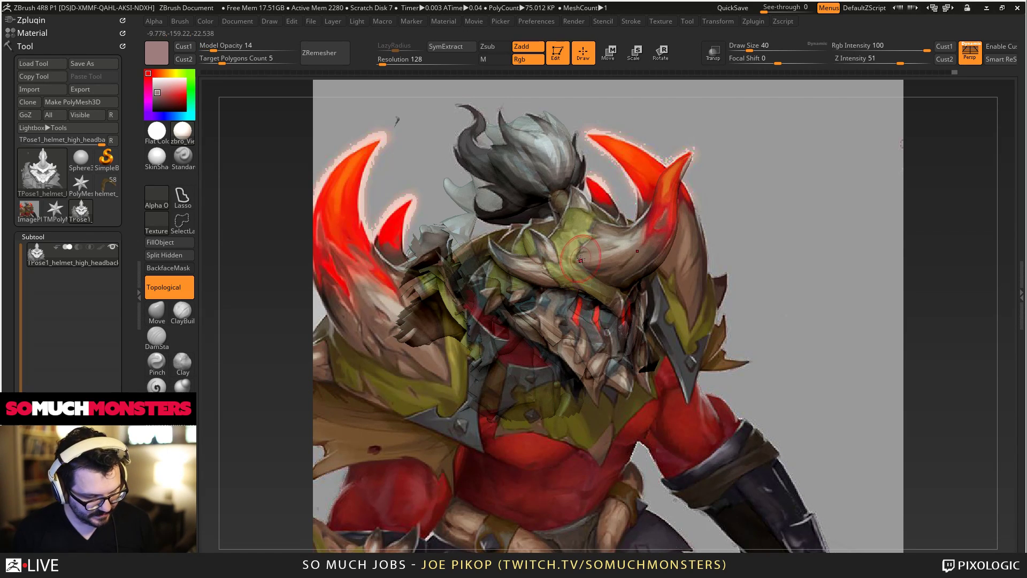
{"action": "right_click_drag", "start_coordinate": [611, 244], "coordinate": [598, 107]}
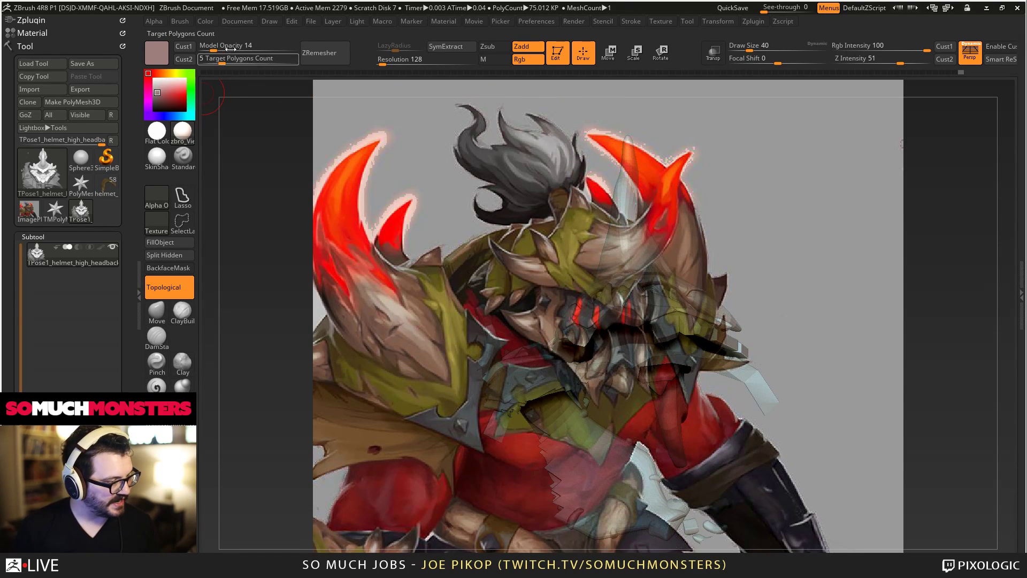
{"action": "left_click_drag", "start_coordinate": [225, 49], "coordinate": [296, 50]}
Reshape the front horn's outline from the front using the Move brush without topological masking at draw size 140.
{"action": "right_click_drag", "start_coordinate": [512, 195], "coordinate": [483, 302]}
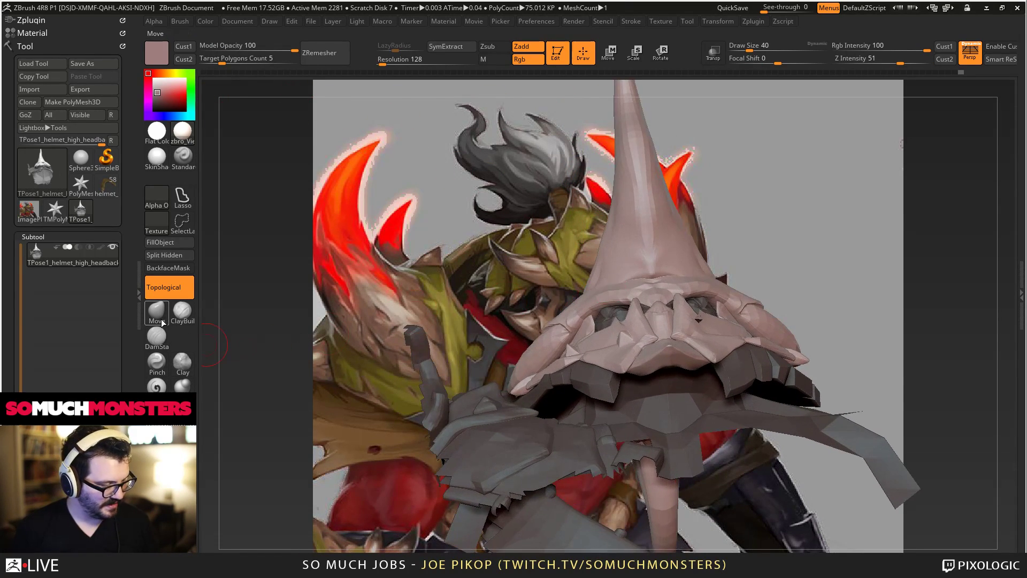
{"action": "left_click", "coordinate": [157, 312]}
{"action": "key", "text": "bracketright"}
{"action": "key", "text": "bracketright"}
{"action": "key", "text": "bracketright"}
{"action": "key", "text": "bracketright"}
{"action": "key", "text": "bracketright"}
{"action": "key", "text": "bracketright"}
{"action": "key", "text": "bracketright"}
{"action": "key", "text": "bracketright"}
{"action": "key", "text": "bracketright"}
{"action": "key", "text": "bracketright"}
{"action": "left_click_drag", "start_coordinate": [600, 224], "coordinate": [613, 204]}
{"action": "right_click_drag", "start_coordinate": [613, 204], "coordinate": [615, 251]}
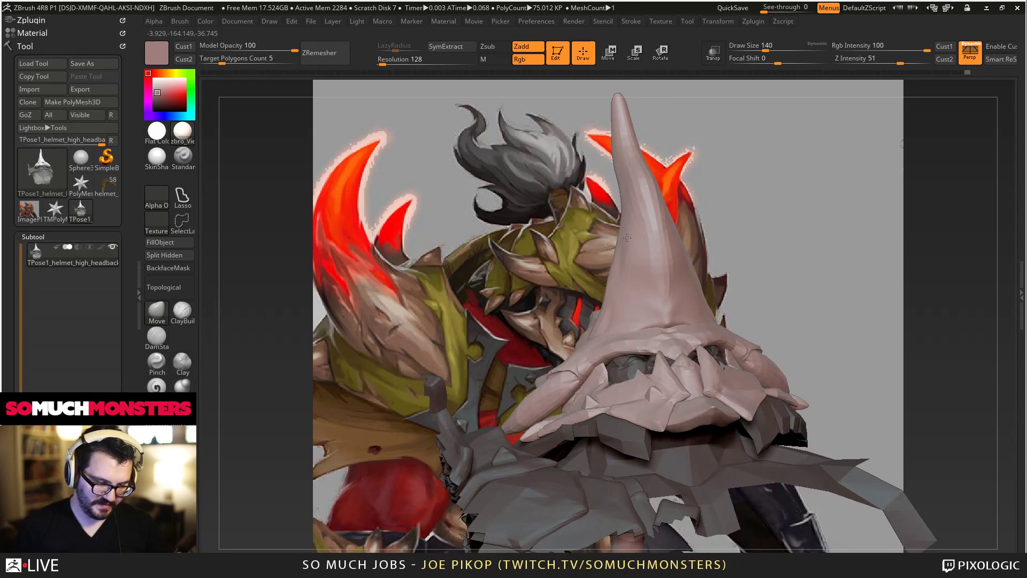
{"action": "left_click_drag", "start_coordinate": [615, 213], "coordinate": [619, 209]}
{"action": "mouse_move", "coordinate": [620, 208]}
{"action": "right_mouse_down"}
{"action": "mouse_move", "coordinate": [621, 170]}
{"action": "mouse_move", "coordinate": [628, 219]}
{"action": "right_mouse_up"}
{"action": "left_click_drag", "start_coordinate": [629, 219], "coordinate": [629, 203]}
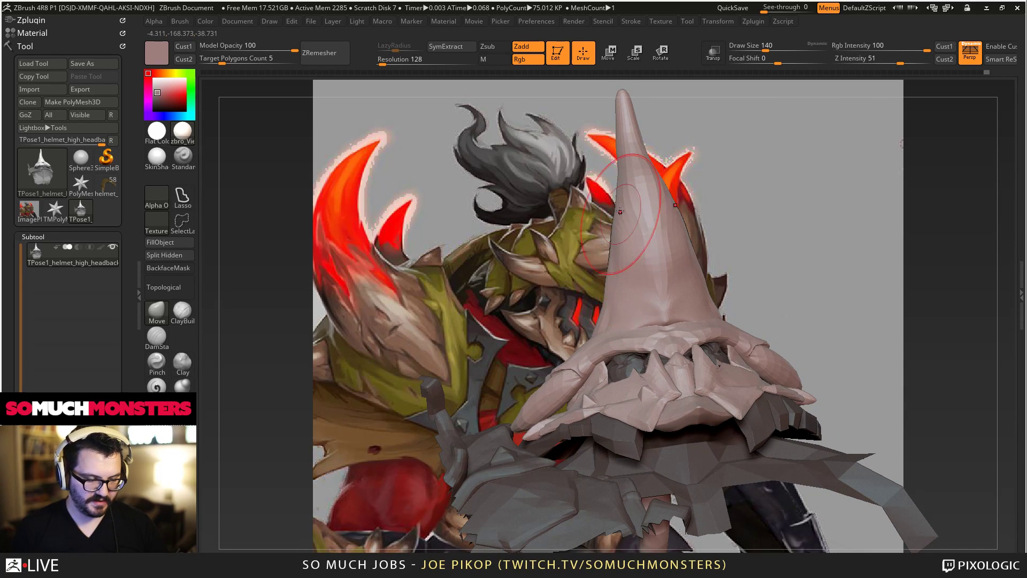
{"action": "mouse_move", "coordinate": [629, 204]}
{"action": "right_mouse_down"}
{"action": "mouse_move", "coordinate": [621, 172]}
{"action": "mouse_move", "coordinate": [630, 240]}
{"action": "right_mouse_up"}
{"action": "left_click_drag", "start_coordinate": [630, 239], "coordinate": [621, 227]}
{"action": "right_click_drag", "start_coordinate": [616, 197], "coordinate": [621, 275]}
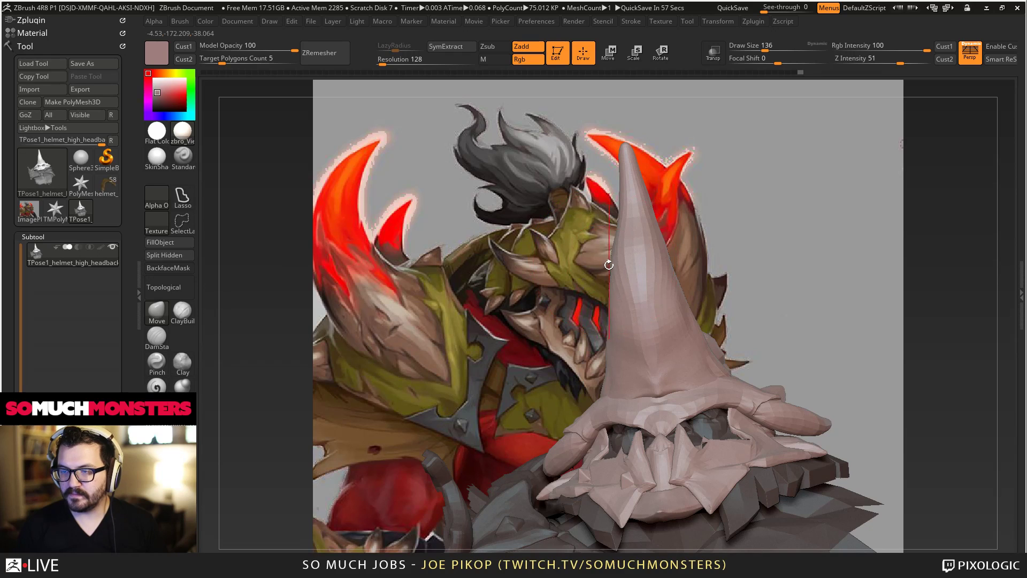
Inspect the front horn and helmet shape from the front and the side.
{"action": "mouse_move", "coordinate": [621, 279]}
{"action": "right_mouse_down"}
{"action": "mouse_move", "coordinate": [604, 250]}
{"action": "mouse_move", "coordinate": [605, 267]}
{"action": "right_mouse_up"}
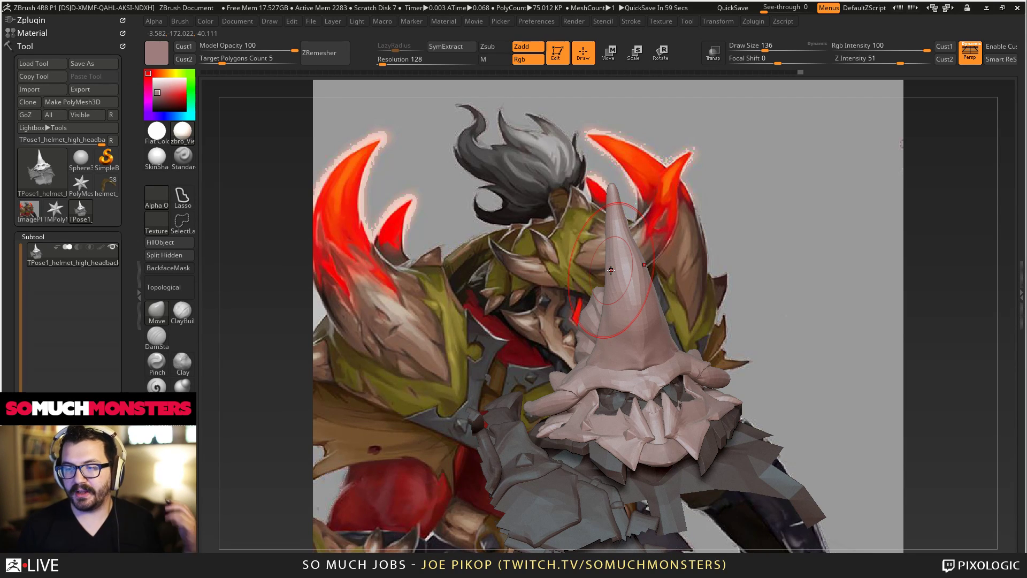
{"action": "mouse_move", "coordinate": [622, 268]}
{"action": "right_mouse_down", "text": "alt"}
{"action": "mouse_move", "coordinate": [666, 307]}
{"action": "mouse_move", "coordinate": [652, 300]}
{"action": "mouse_move", "coordinate": [650, 285]}
{"action": "mouse_move", "coordinate": [641, 301]}
{"action": "mouse_move", "coordinate": [621, 227]}
{"action": "mouse_move", "coordinate": [586, 198]}
{"action": "right_mouse_up", "text": "alt"}
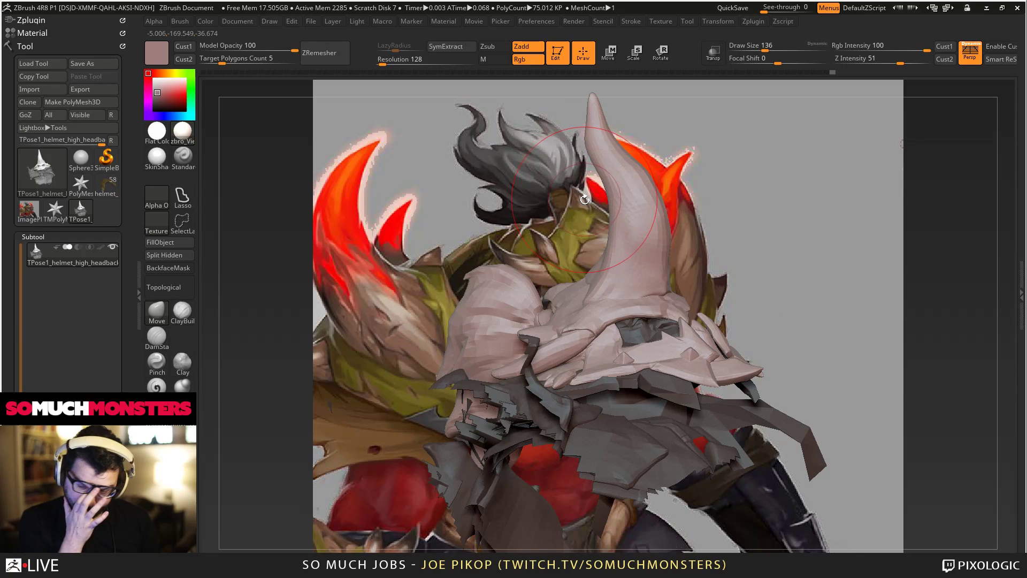
{"action": "mouse_move", "coordinate": [595, 241]}
{"action": "right_mouse_down"}
{"action": "mouse_move", "coordinate": [607, 289]}
{"action": "mouse_move", "coordinate": [610, 241]}
{"action": "right_mouse_up"}
{"action": "mouse_move", "coordinate": [649, 300]}
{"action": "right_mouse_down"}
{"action": "mouse_move", "coordinate": [615, 299]}
{"action": "mouse_move", "coordinate": [649, 321]}
{"action": "mouse_move", "coordinate": [613, 283]}
{"action": "mouse_move", "coordinate": [621, 289]}
{"action": "mouse_move", "coordinate": [530, 279]}
{"action": "right_mouse_up"}
{"action": "key", "text": "bracketleft"}
{"action": "key", "text": "bracketleft"}
{"action": "key", "text": "bracketleft"}
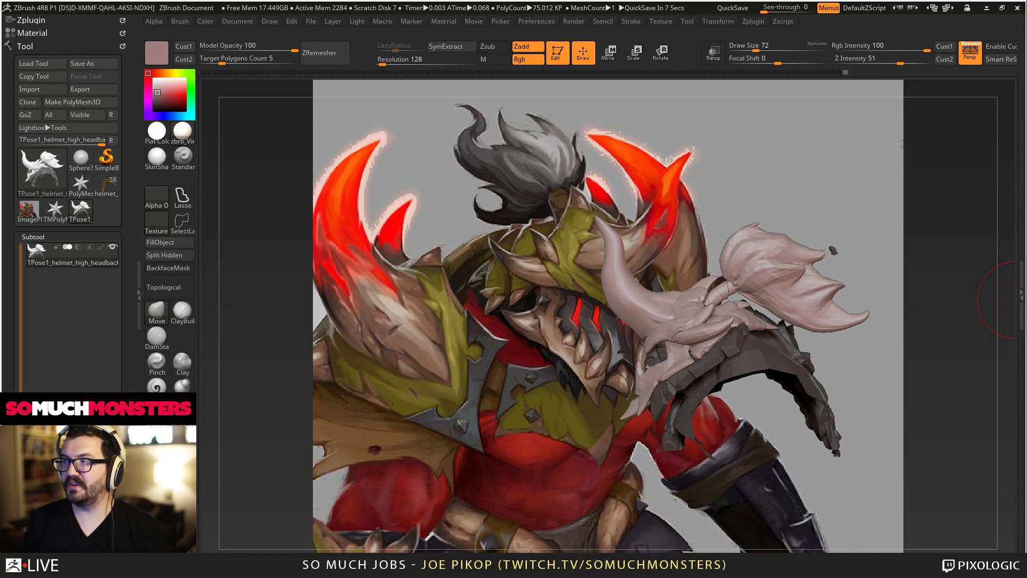
Switch to IrfanView, examine the Axe reference images AxeWIP02.jpg, axenerd14.jpg and axenerd25.jpg, and return to ZBrush.
{"action": "left_click_drag", "start_coordinate": [1026, 20], "coordinate": [523, 16]}
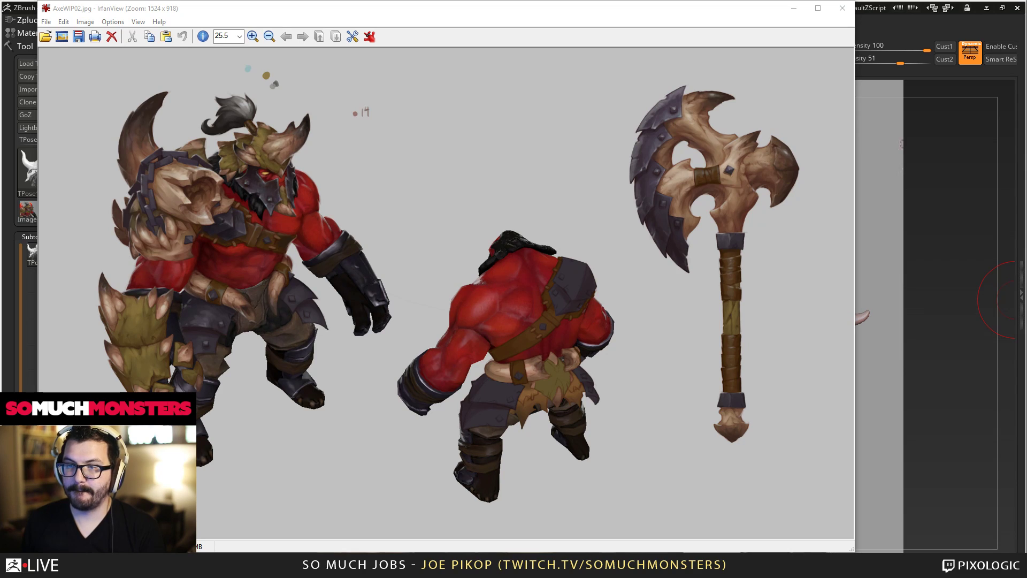
{"action": "left_click_drag", "start_coordinate": [1026, 42], "coordinate": [562, 4]}
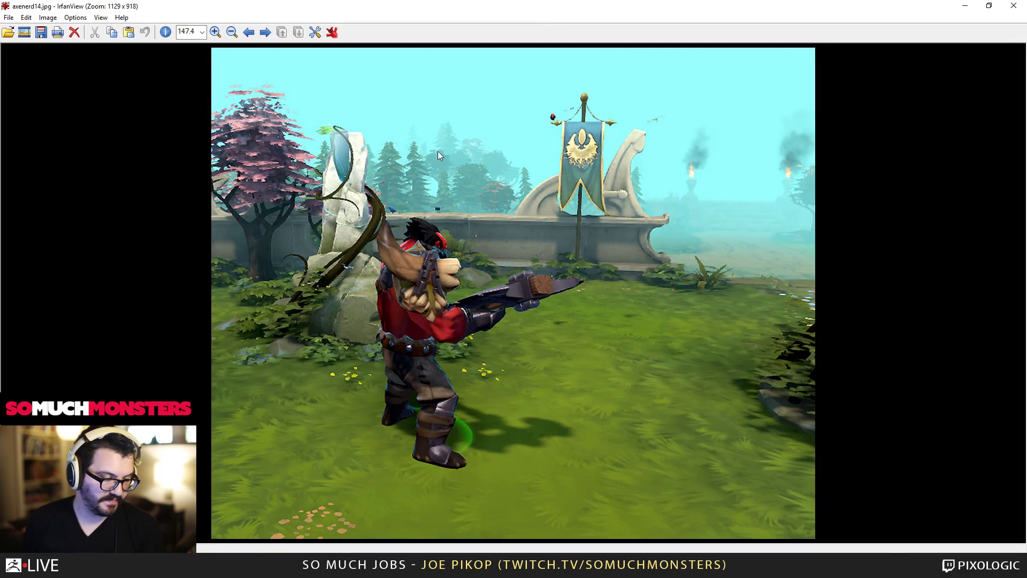
{"action": "left_click", "coordinate": [1013, 6]}
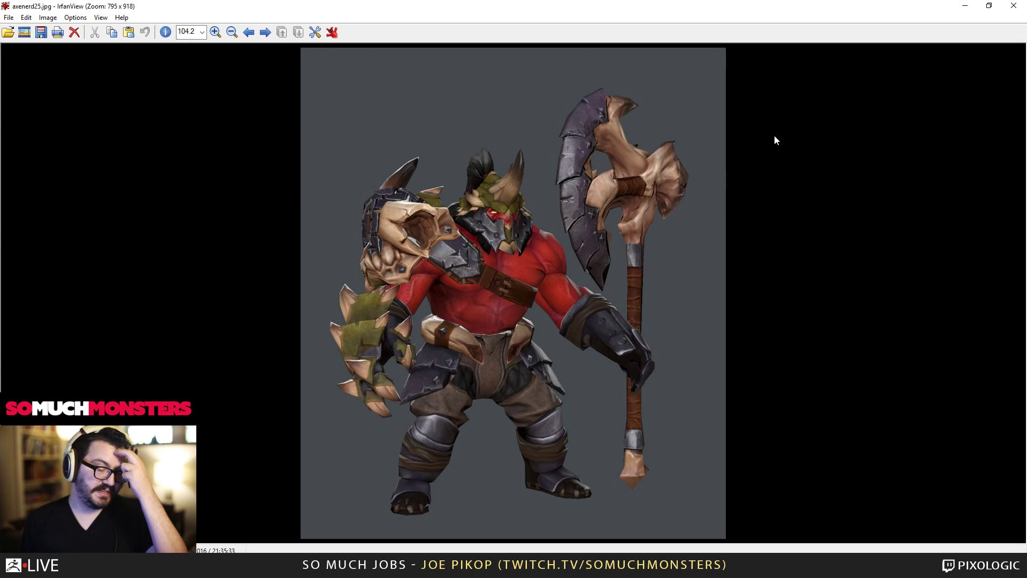
{"action": "left_click", "coordinate": [1013, 6]}
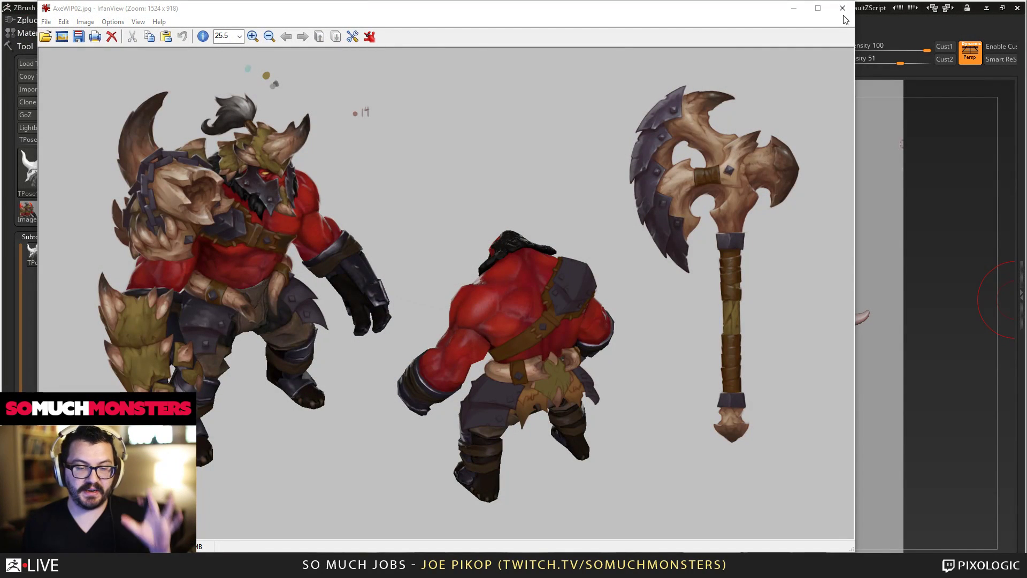
{"action": "left_click", "coordinate": [936, 32]}
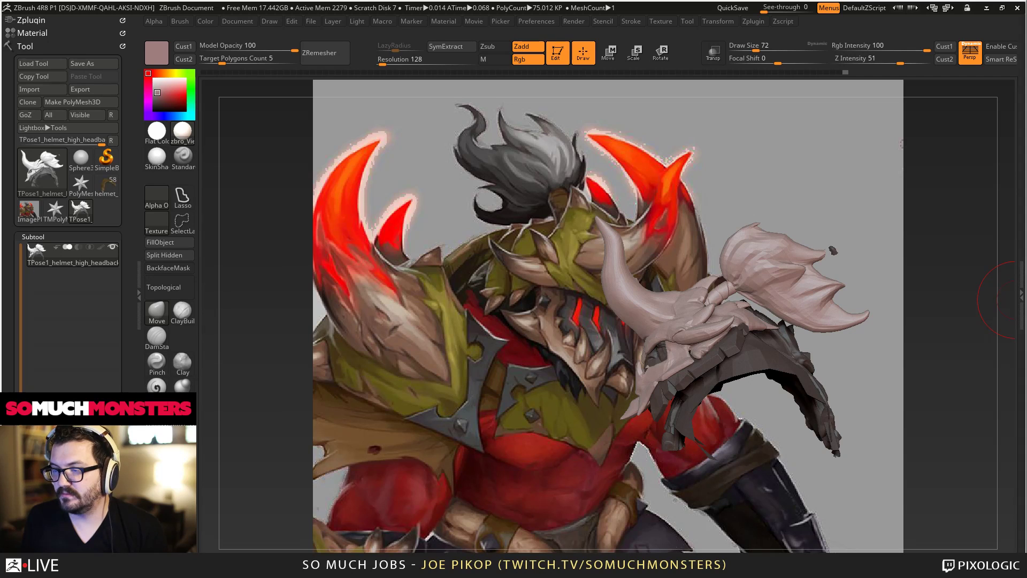
Adjust the front horn's profile and the upper transition into the helmet crown from the side with draw sizes 88 and 100.
{"action": "left_click_drag", "start_coordinate": [620, 318], "coordinate": [601, 332]}
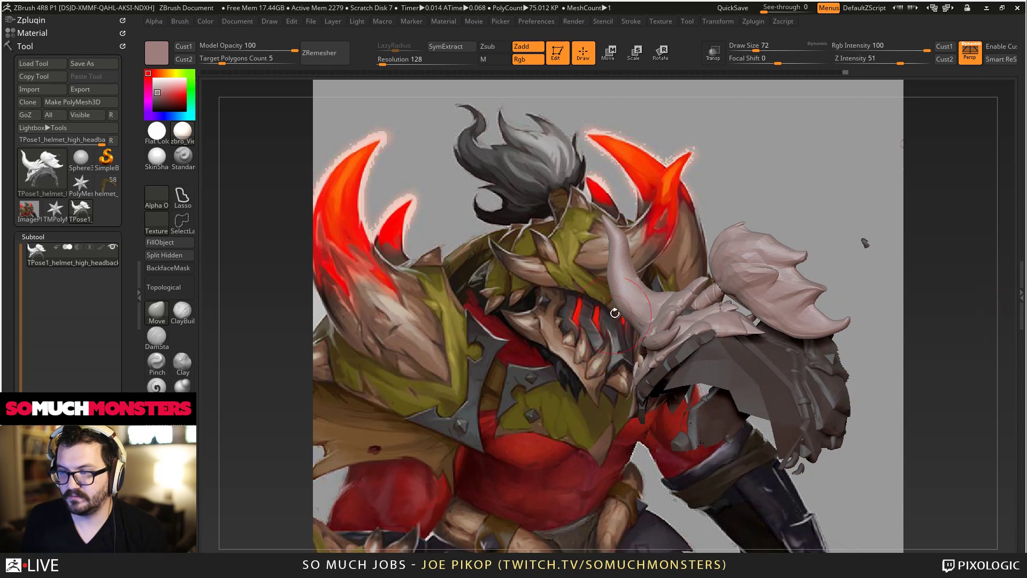
{"action": "mouse_move", "coordinate": [603, 214]}
{"action": "left_mouse_down"}
{"action": "mouse_move", "coordinate": [596, 266]}
{"action": "mouse_move", "coordinate": [642, 310]}
{"action": "mouse_move", "coordinate": [619, 297]}
{"action": "mouse_move", "coordinate": [644, 284]}
{"action": "left_mouse_up"}
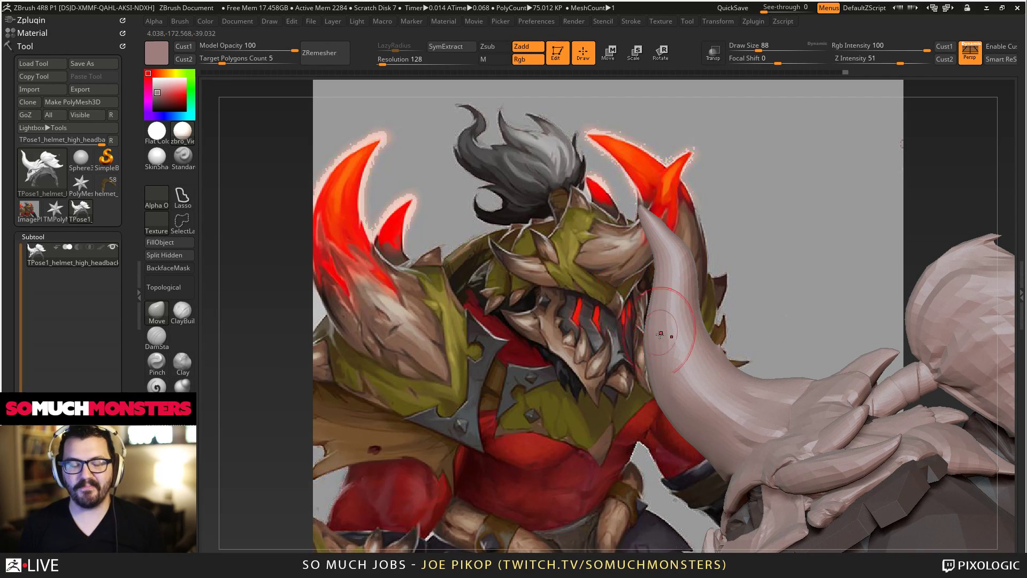
{"action": "key", "text": "bracketright"}
{"action": "mouse_move", "coordinate": [753, 385]}
{"action": "left_mouse_down"}
{"action": "mouse_move", "coordinate": [750, 377]}
{"action": "mouse_move", "coordinate": [763, 380]}
{"action": "left_mouse_up"}
{"action": "key", "text": "bracketleft"}
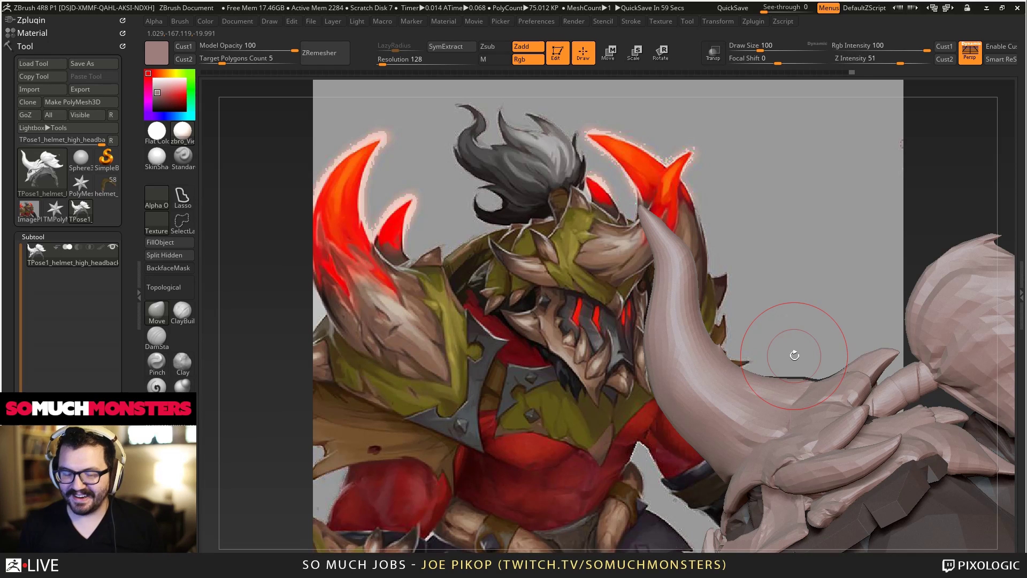
{"action": "left_click_drag", "start_coordinate": [786, 351], "coordinate": [774, 434]}
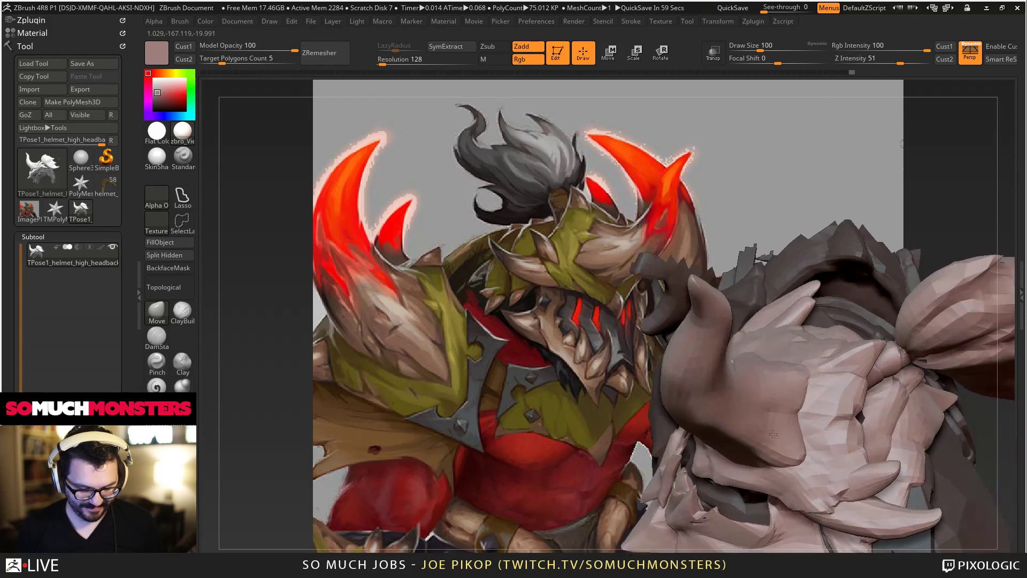
Turn on topological masking for the Move brush and refine the rear edge of the front horn's base with draw size 12.
{"action": "right_click_drag", "start_coordinate": [773, 434], "coordinate": [604, 285]}
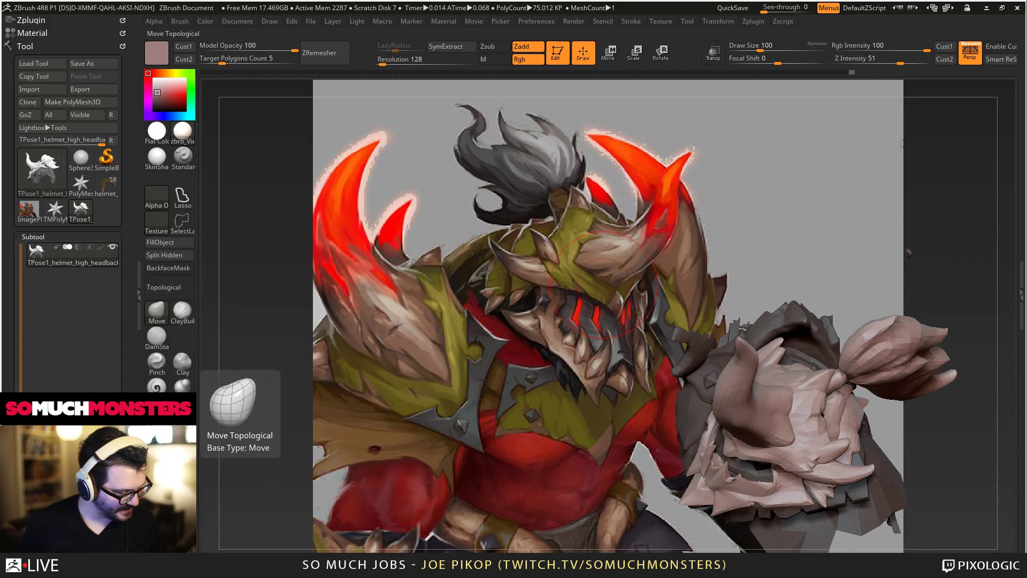
{"action": "left_click", "coordinate": [169, 287]}
{"action": "mouse_move", "coordinate": [708, 378]}
{"action": "right_mouse_down", "text": "alt"}
{"action": "mouse_move", "coordinate": [657, 354]}
{"action": "mouse_move", "coordinate": [654, 341]}
{"action": "right_mouse_up", "text": "alt"}
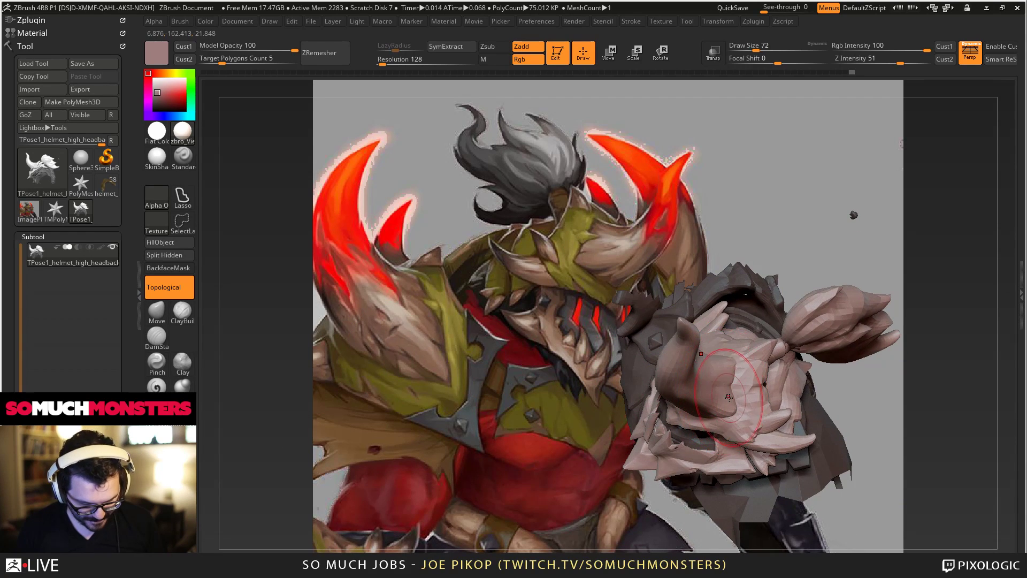
{"action": "key", "text": "bracketleft"}
{"action": "key", "text": "bracketleft"}
{"action": "key", "text": "bracketleft"}
{"action": "key", "text": "bracketleft"}
{"action": "key", "text": "bracketleft"}
{"action": "key", "text": "bracketleft"}
{"action": "right_click_drag", "start_coordinate": [734, 401], "coordinate": [705, 408]}
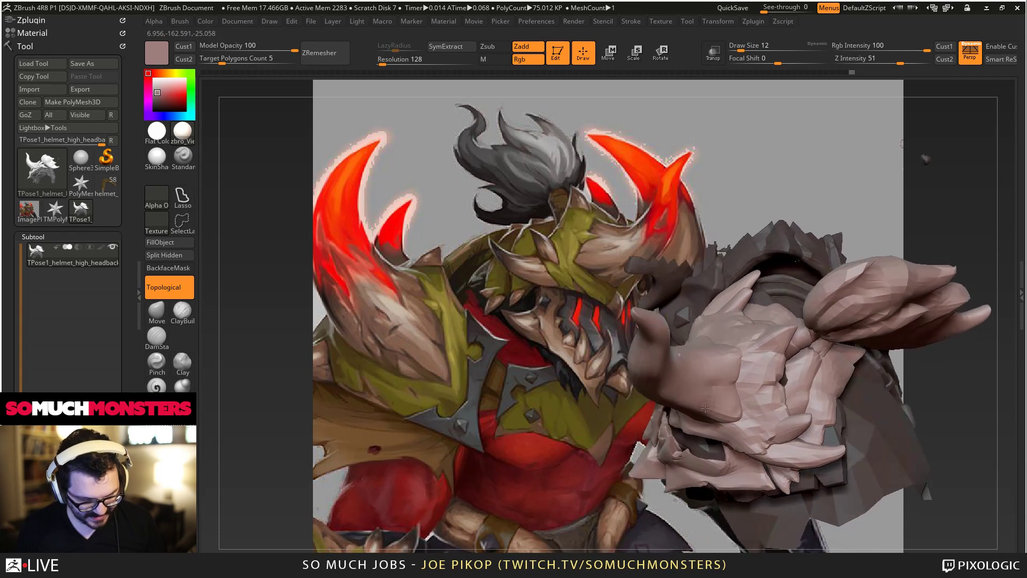
{"action": "mouse_move", "coordinate": [705, 408]}
{"action": "left_mouse_down"}
{"action": "mouse_move", "coordinate": [750, 417]}
{"action": "mouse_move", "coordinate": [744, 406]}
{"action": "left_mouse_up"}
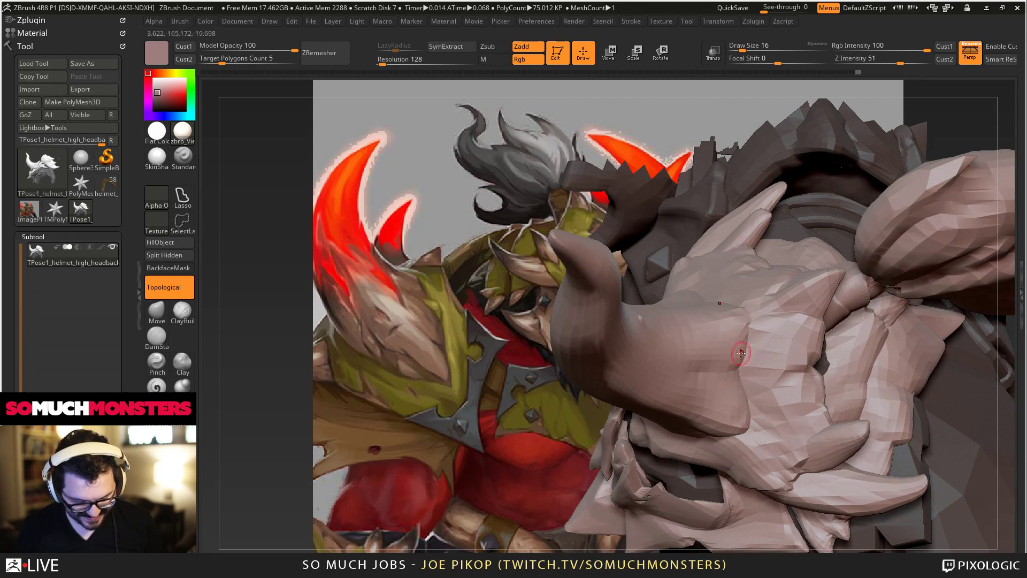
Reshape the small side horn near the ponytail's base with draw size 64.
{"action": "key", "text": "bracketright"}
{"action": "right_click_drag", "start_coordinate": [742, 311], "coordinate": [707, 427]}
{"action": "mouse_move", "coordinate": [707, 426]}
{"action": "left_mouse_down"}
{"action": "mouse_move", "coordinate": [589, 292]}
{"action": "mouse_move", "coordinate": [563, 400]}
{"action": "mouse_move", "coordinate": [606, 350]}
{"action": "left_mouse_up"}
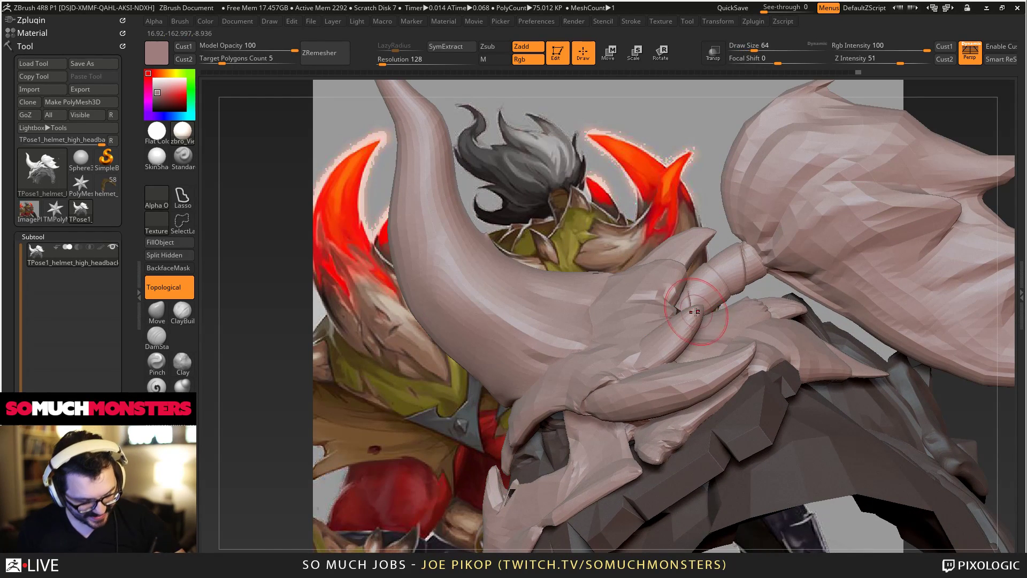
{"action": "left_click_drag", "start_coordinate": [707, 324], "coordinate": [671, 343]}
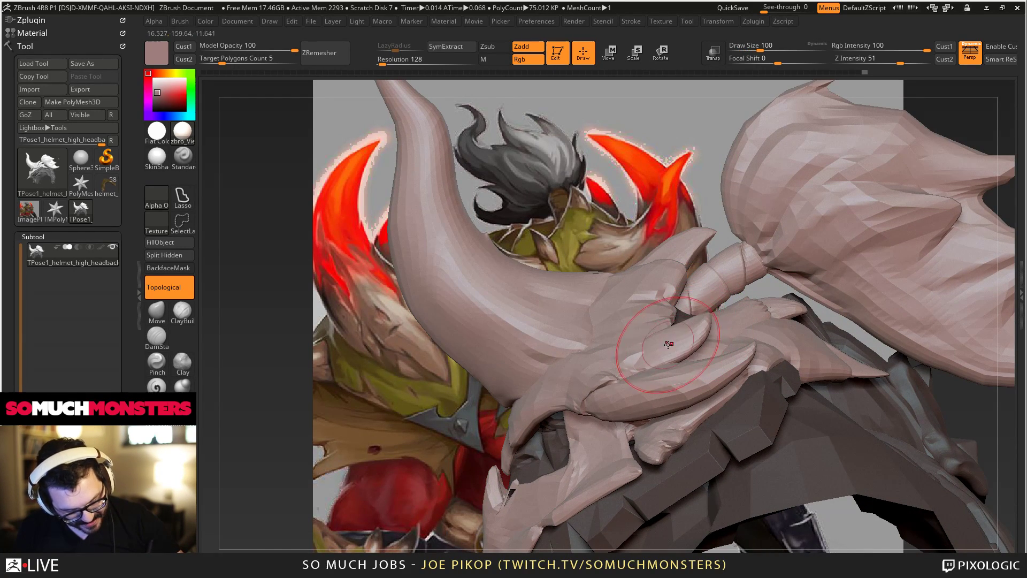
Reshape the small curved horns on the side of the helmet and face mask with draw size 56.
{"action": "right_click_drag", "start_coordinate": [685, 306], "coordinate": [694, 301]}
{"action": "left_click_drag", "start_coordinate": [692, 301], "coordinate": [720, 364]}
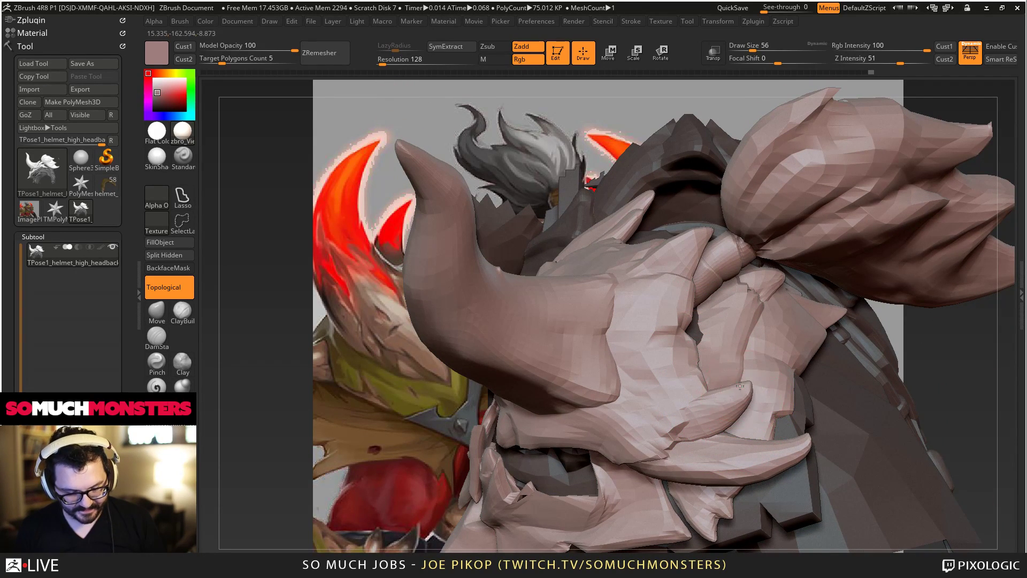
{"action": "left_click_drag", "start_coordinate": [739, 390], "coordinate": [701, 315]}
{"action": "mouse_move", "coordinate": [700, 315]}
{"action": "right_mouse_down", "text": "alt"}
{"action": "mouse_move", "coordinate": [680, 277]}
{"action": "mouse_move", "coordinate": [696, 354]}
{"action": "right_mouse_up", "text": "alt"}
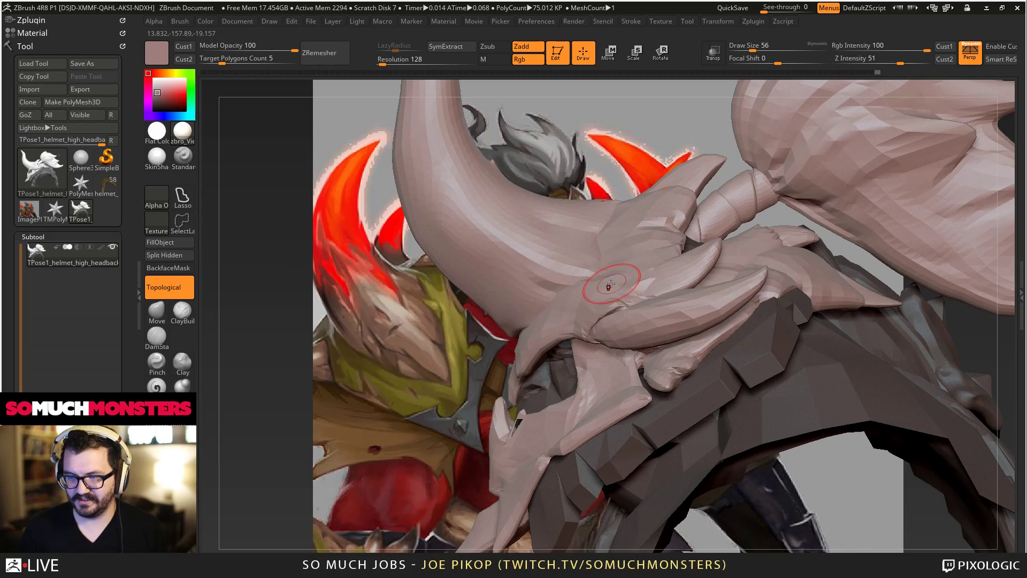
Adjust the front horn's broad base and its transition into the helmet brow with draw sizes 140 and 128.
{"action": "right_click_drag", "start_coordinate": [687, 306], "coordinate": [723, 276]}
{"action": "key", "text": "]"}
{"action": "key", "text": "]"}
{"action": "key", "text": "]"}
{"action": "key", "text": "]"}
{"action": "key", "text": "]"}
{"action": "key", "text": "]"}
{"action": "key", "text": "]"}
{"action": "key", "text": "]"}
{"action": "left_click", "coordinate": [661, 359]}
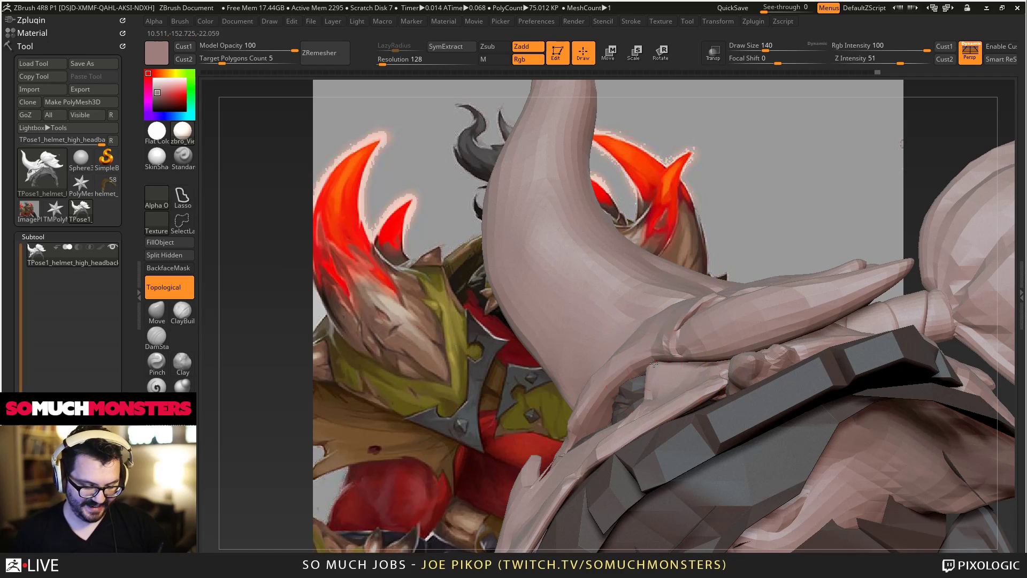
{"action": "mouse_move", "coordinate": [661, 359]}
{"action": "right_mouse_down"}
{"action": "mouse_move", "coordinate": [666, 396]}
{"action": "mouse_move", "coordinate": [654, 355]}
{"action": "right_mouse_up"}
{"action": "key", "text": "["}
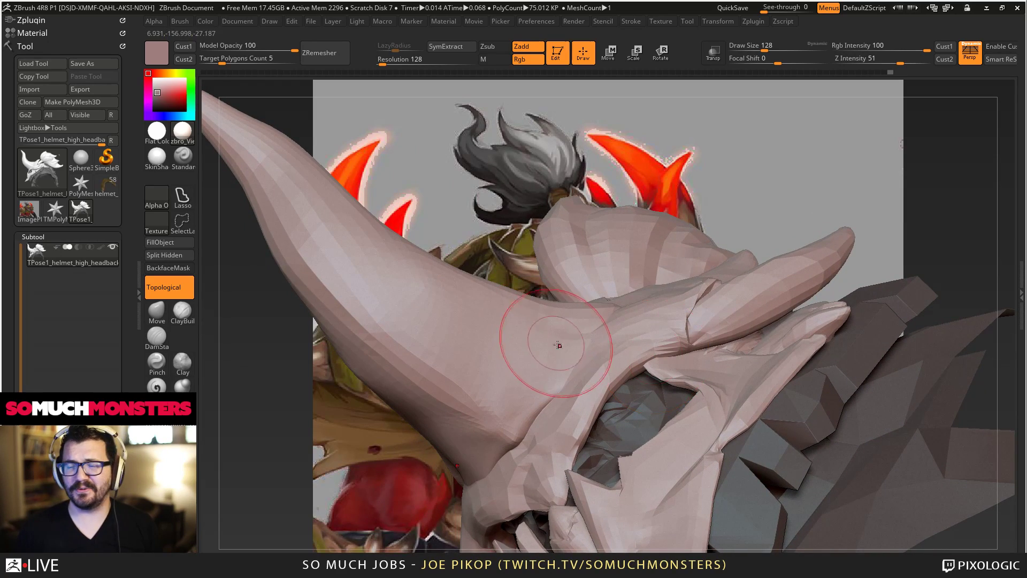
{"action": "mouse_move", "coordinate": [557, 345]}
{"action": "right_mouse_down"}
{"action": "mouse_move", "coordinate": [566, 404]}
{"action": "mouse_move", "coordinate": [514, 369]}
{"action": "mouse_move", "coordinate": [482, 373]}
{"action": "mouse_move", "coordinate": [592, 346]}
{"action": "mouse_move", "coordinate": [652, 375]}
{"action": "mouse_move", "coordinate": [530, 385]}
{"action": "mouse_move", "coordinate": [418, 367]}
{"action": "mouse_move", "coordinate": [470, 354]}
{"action": "mouse_move", "coordinate": [508, 321]}
{"action": "mouse_move", "coordinate": [466, 332]}
{"action": "right_mouse_up"}
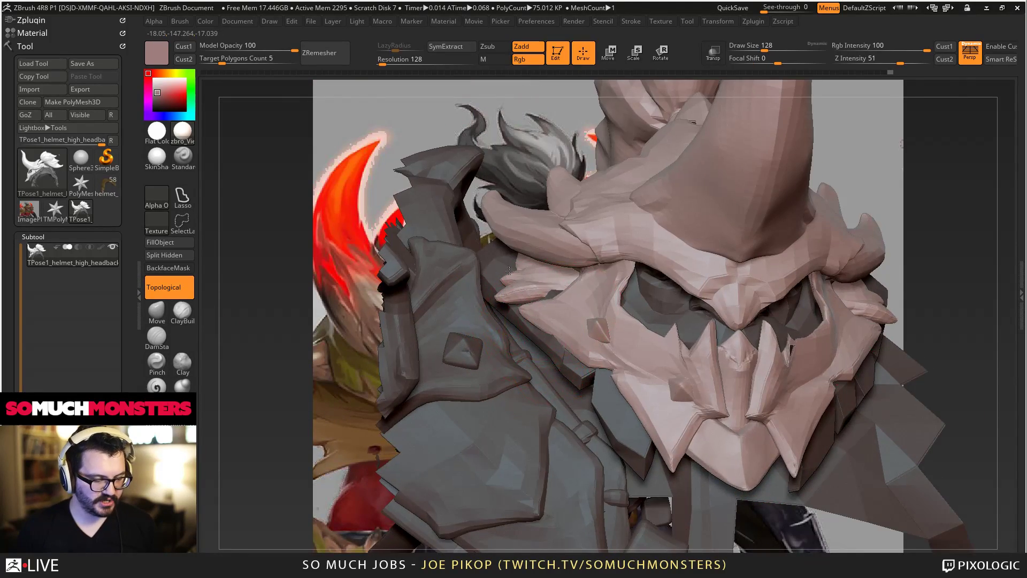
Align the model with the concept painting and set the model opacity to 50.
{"action": "right_click_drag", "start_coordinate": [510, 270], "coordinate": [535, 166], "text": "ctrl"}
{"action": "left_click", "coordinate": [944, 59]}
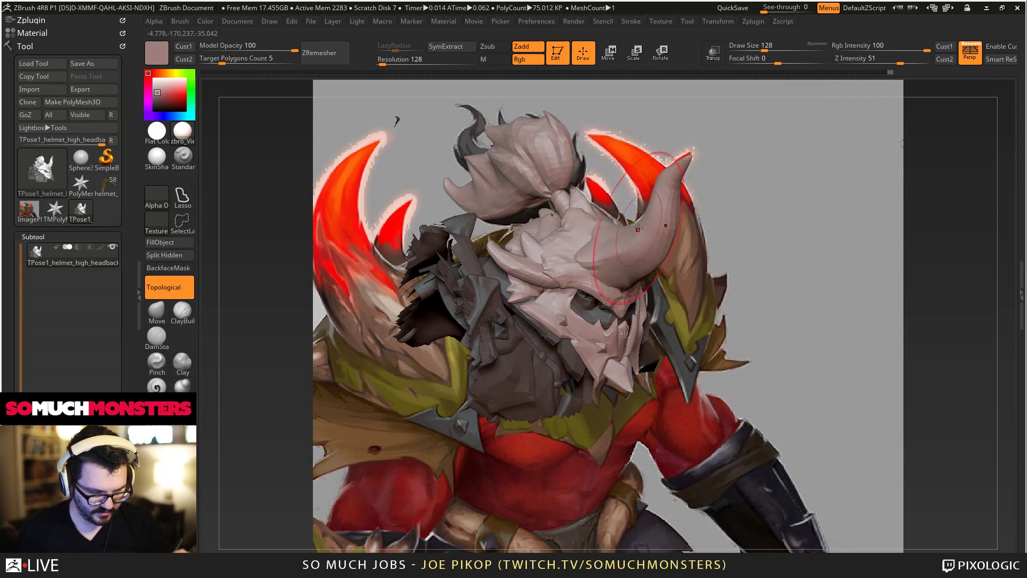
{"action": "left_click", "coordinate": [248, 50]}
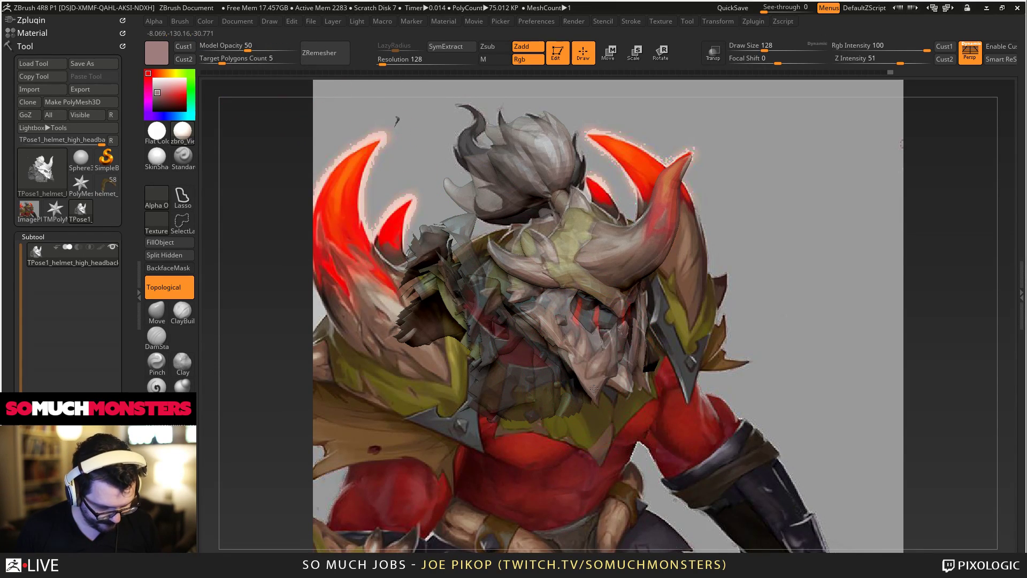
Adjust the face mask's jaw and teeth against the concept overlay with draw size 76.
{"action": "key", "text": "bracketleft"}
{"action": "key", "text": "bracketleft"}
{"action": "key", "text": "bracketleft"}
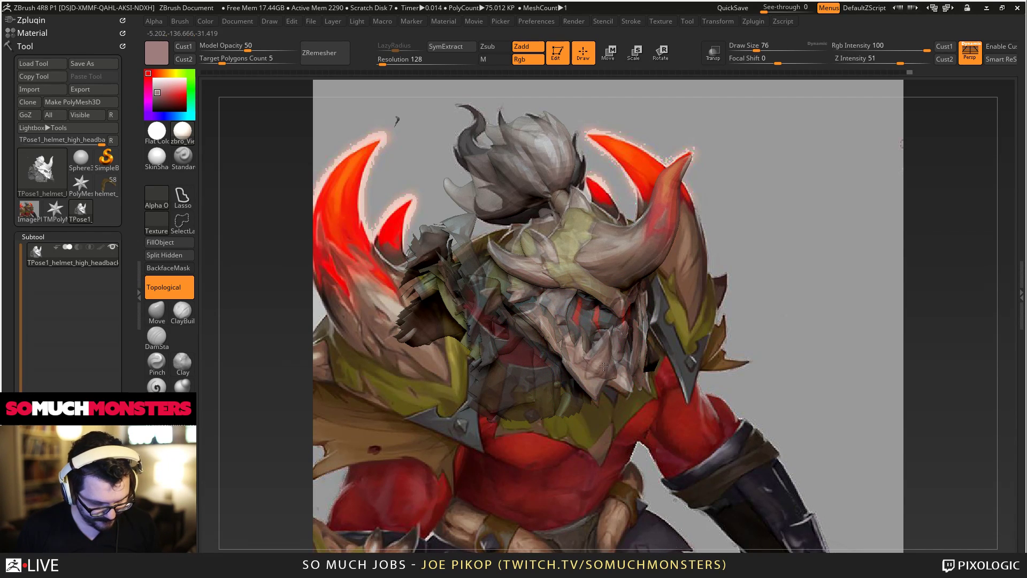
{"action": "mouse_move", "coordinate": [632, 413]}
{"action": "left_mouse_down"}
{"action": "mouse_move", "coordinate": [602, 408]}
{"action": "mouse_move", "coordinate": [556, 316]}
{"action": "left_mouse_up"}
{"action": "left_click_drag", "start_coordinate": [957, 85], "coordinate": [980, 91]}
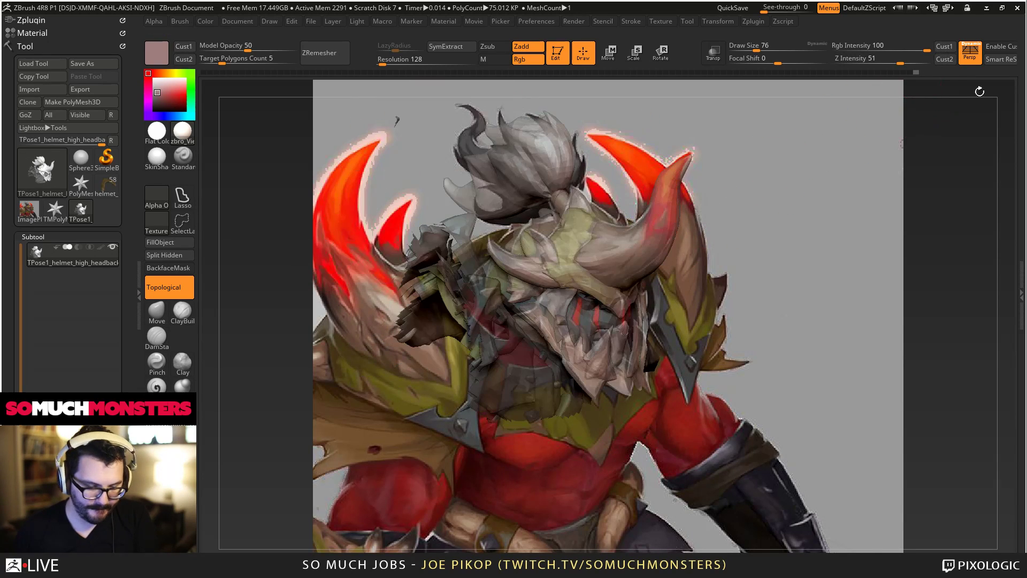
{"action": "left_click_drag", "start_coordinate": [583, 358], "coordinate": [592, 370]}
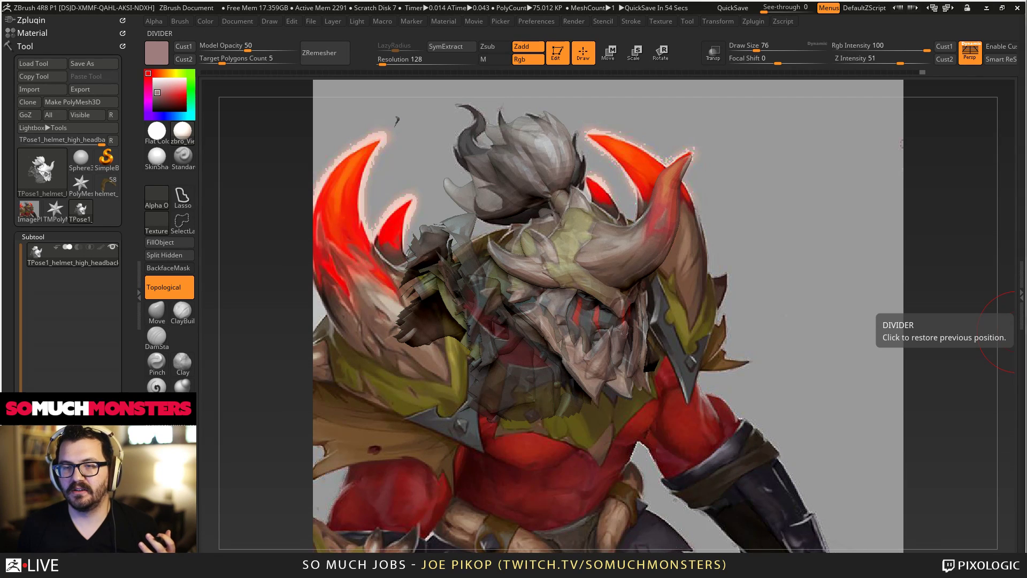
Switch to Chrome, examine the Ghoul artwork's textured and high-resolution views on ArtStation, and return to the artist's portfolio.
{"action": "left_click_drag", "start_coordinate": [1026, 7], "coordinate": [633, 1]}
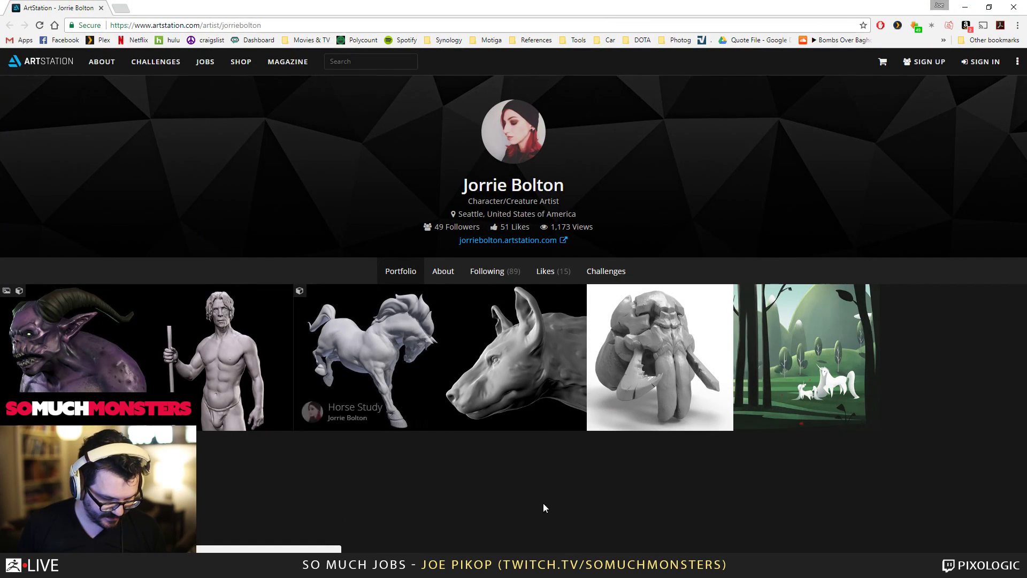
{"action": "left_click", "coordinate": [108, 361]}
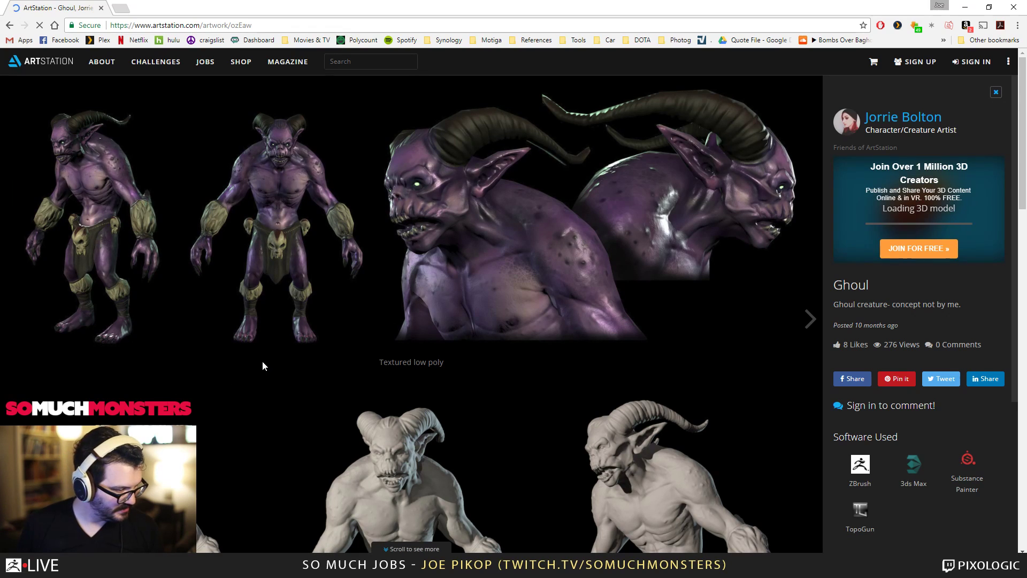
{"action": "scroll", "coordinate": [263, 365], "scroll_direction": "down", "scroll_amount": 1}
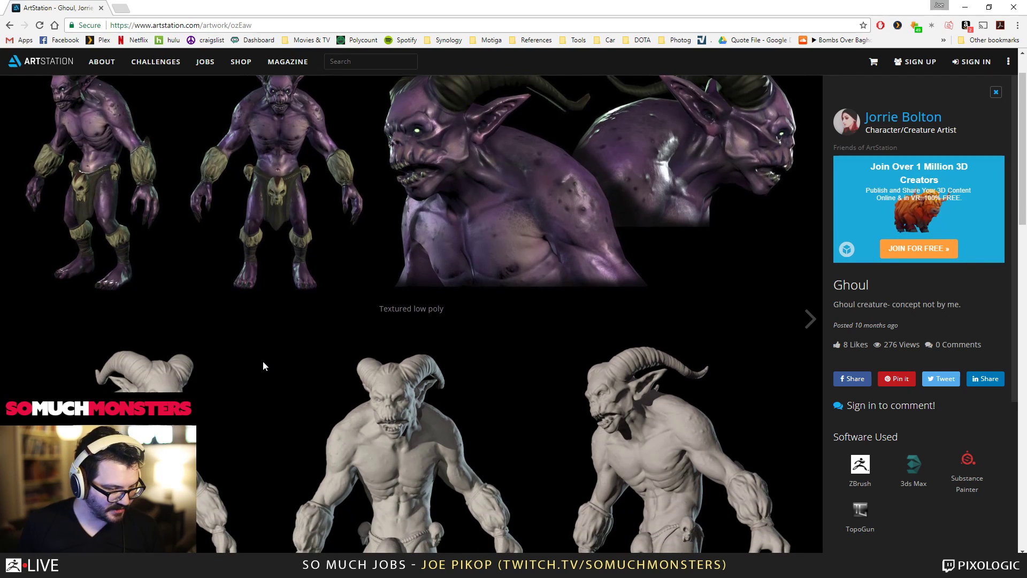
{"action": "scroll", "coordinate": [263, 358], "scroll_direction": "down", "scroll_amount": 15}
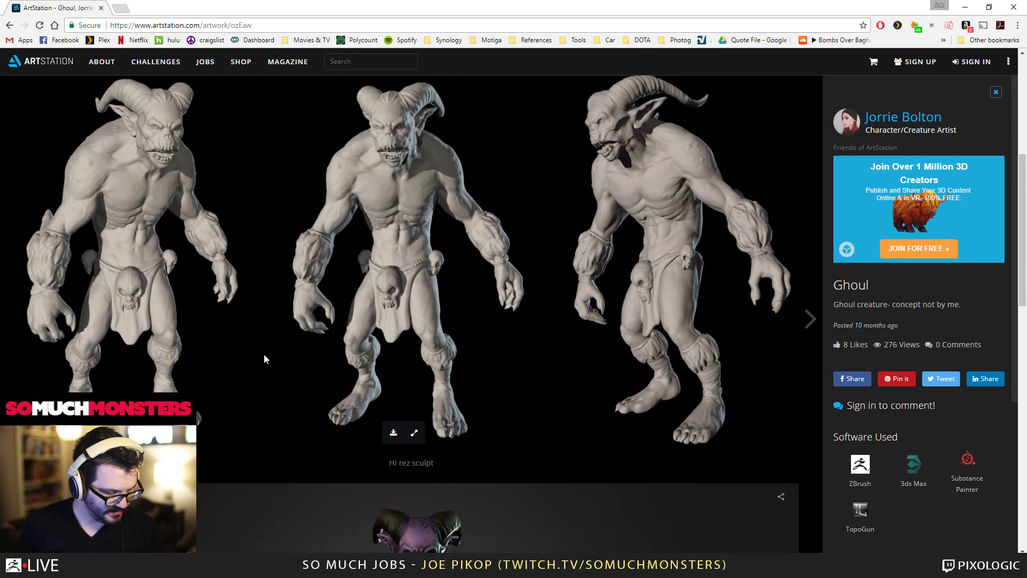
{"action": "scroll", "coordinate": [264, 360], "scroll_direction": "down", "scroll_amount": 7}
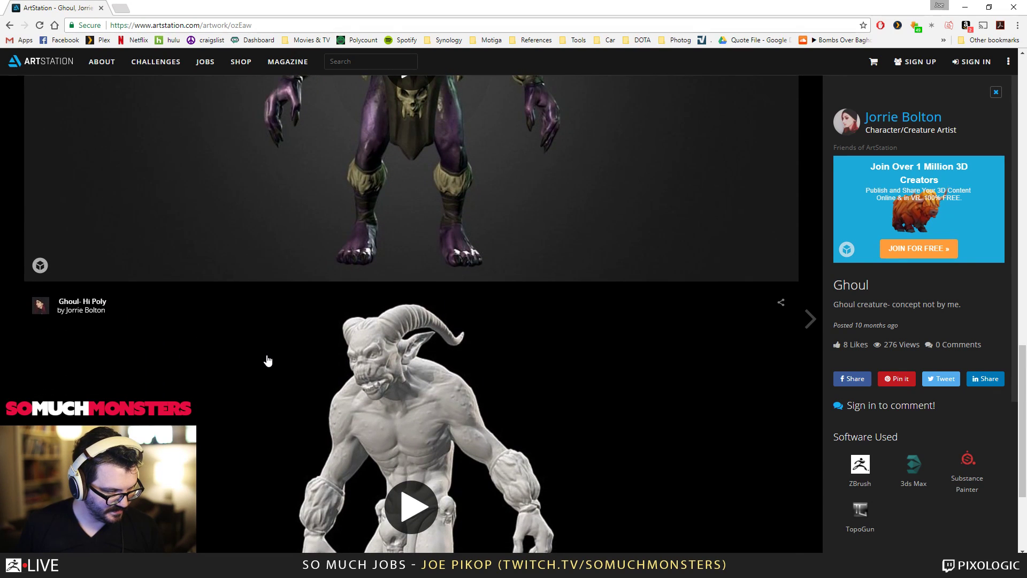
{"action": "scroll", "coordinate": [270, 360], "scroll_direction": "up", "scroll_amount": 20}
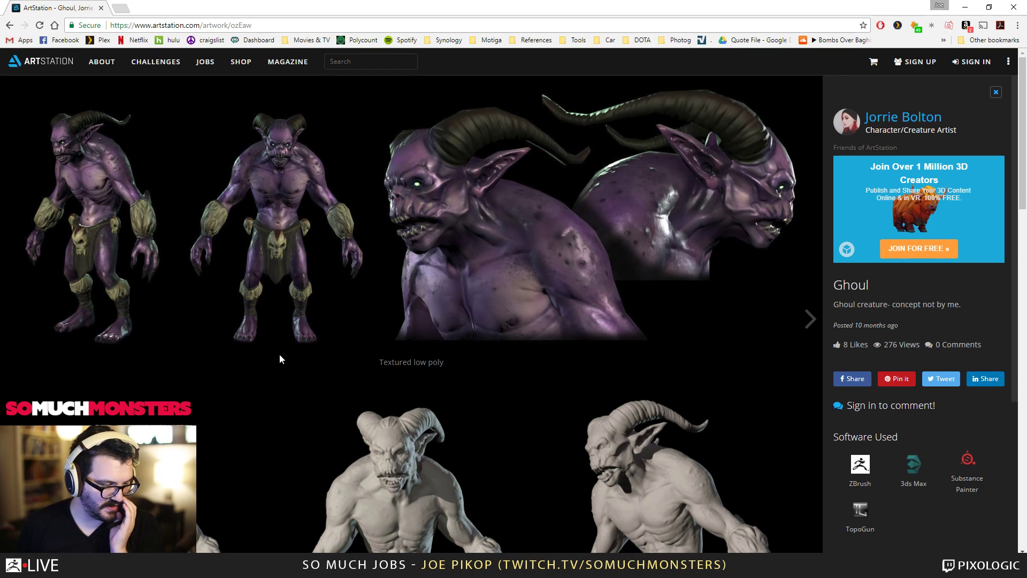
{"action": "mouse_move", "coordinate": [274, 351]}
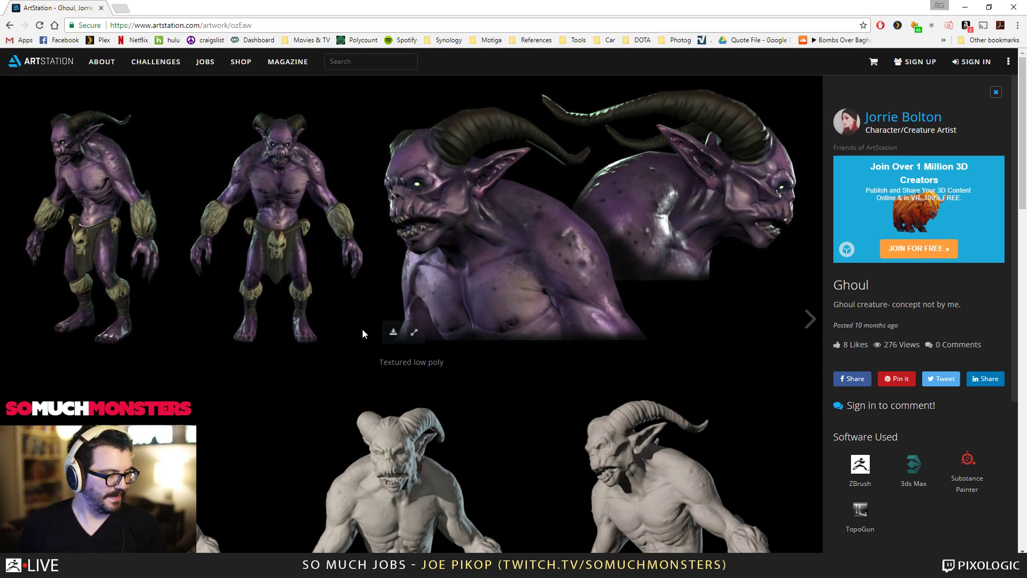
{"action": "key", "text": "alt+Left"}
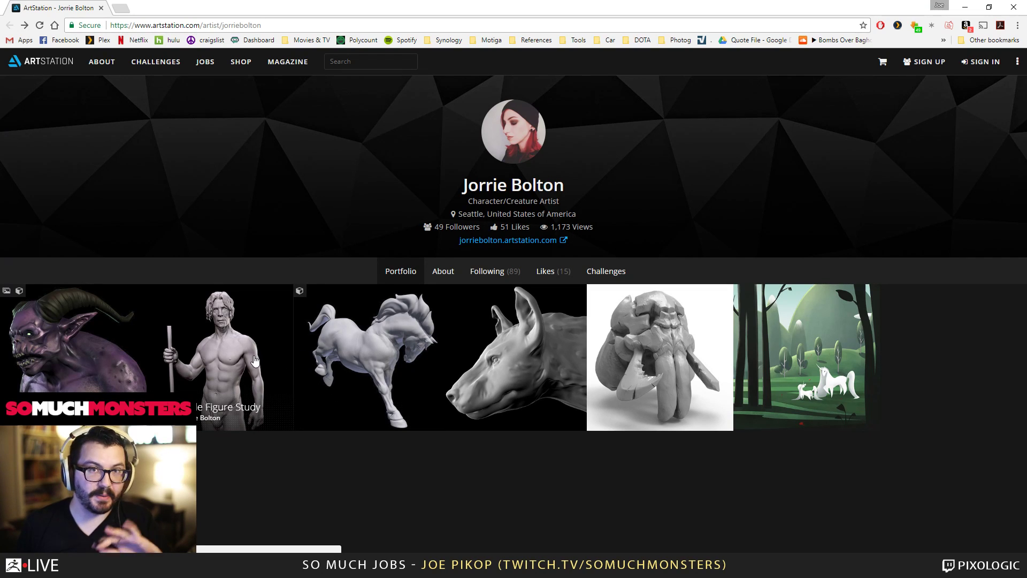
Examine the Male Figure Study and Horse Study artworks and return to the portfolio.
{"action": "left_click", "coordinate": [232, 328]}
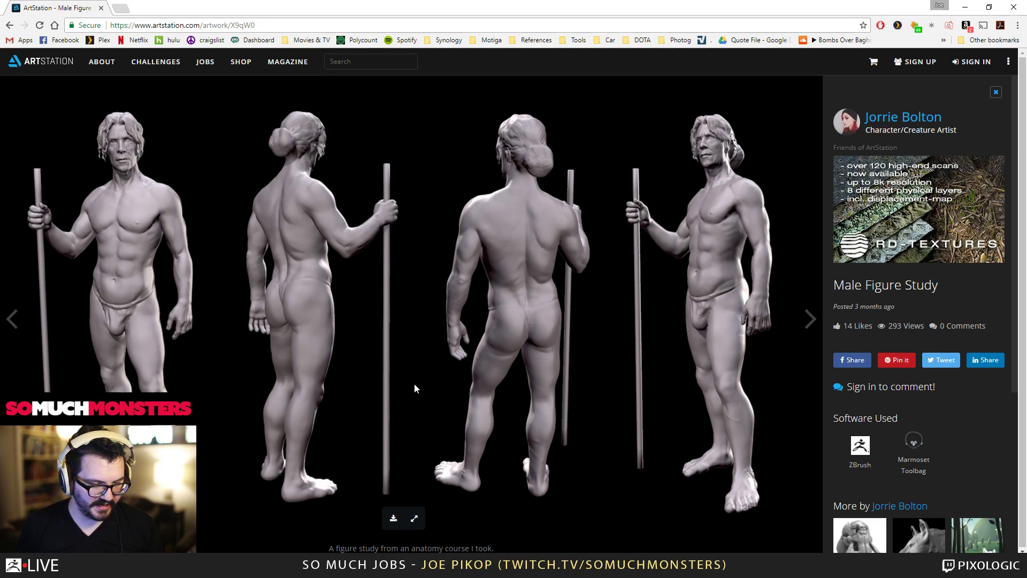
{"action": "key", "text": "alt+Left"}
{"action": "left_click", "coordinate": [416, 338]}
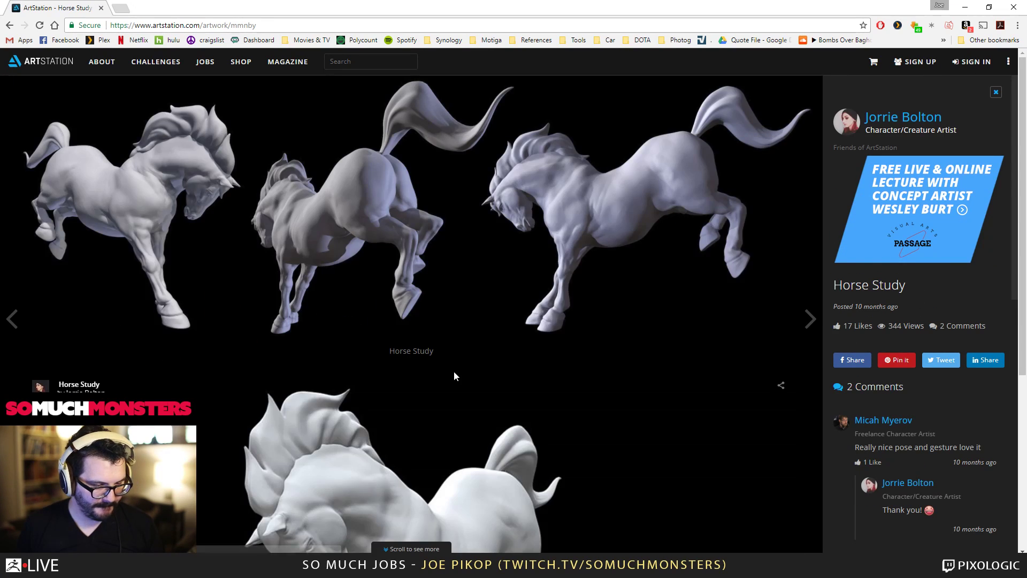
{"action": "scroll", "coordinate": [432, 358], "scroll_direction": "down", "scroll_amount": 5}
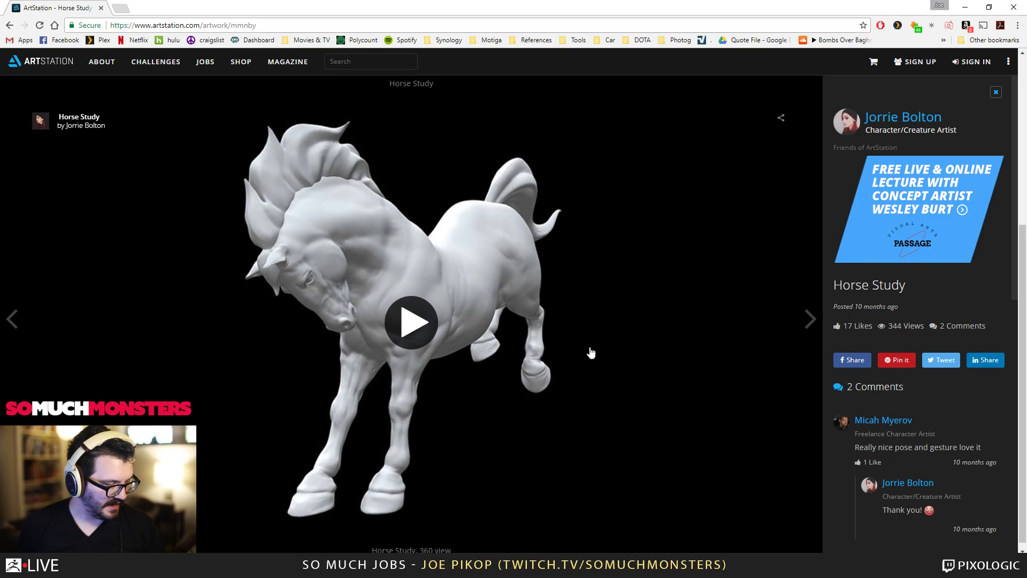
{"action": "scroll", "coordinate": [589, 346], "scroll_direction": "down", "scroll_amount": 5}
{"action": "key", "text": "alt+Left"}
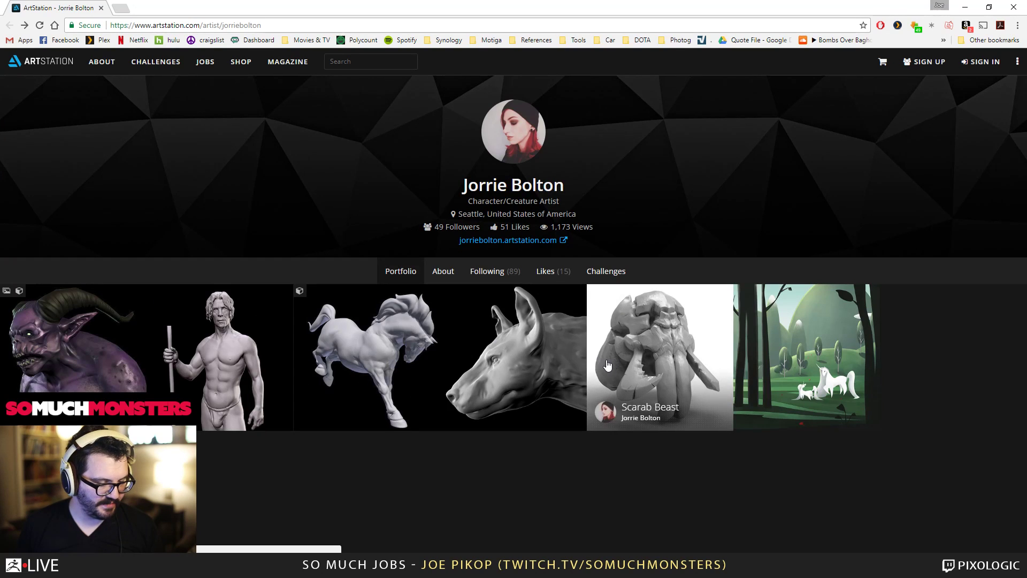
Examine the Hyena WIP, Scarab Beast and Unicorn Forest artworks and close the ArtStation page.
{"action": "left_click", "coordinate": [538, 349]}
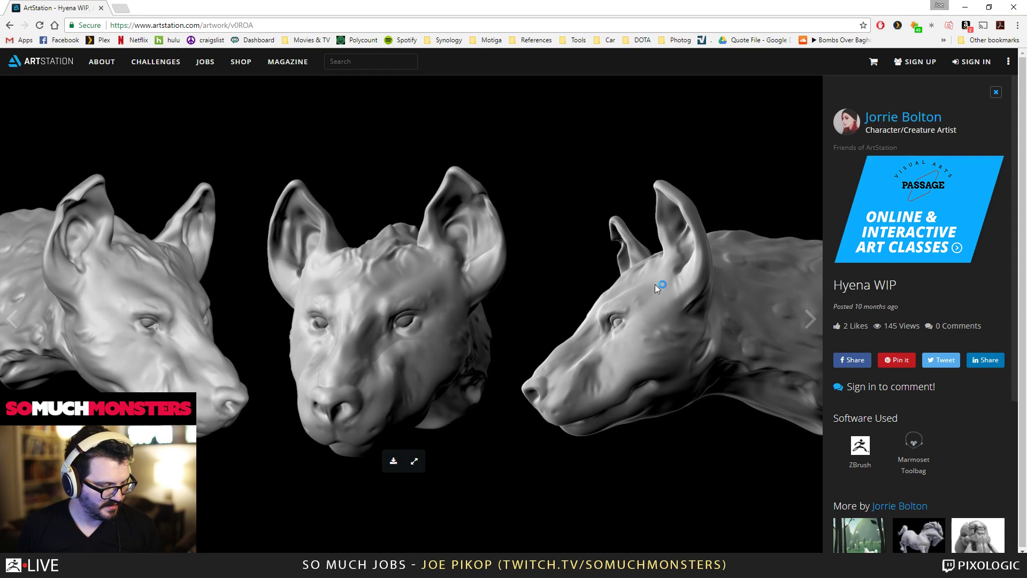
{"action": "key", "text": "alt+Left"}
{"action": "left_click", "coordinate": [670, 326]}
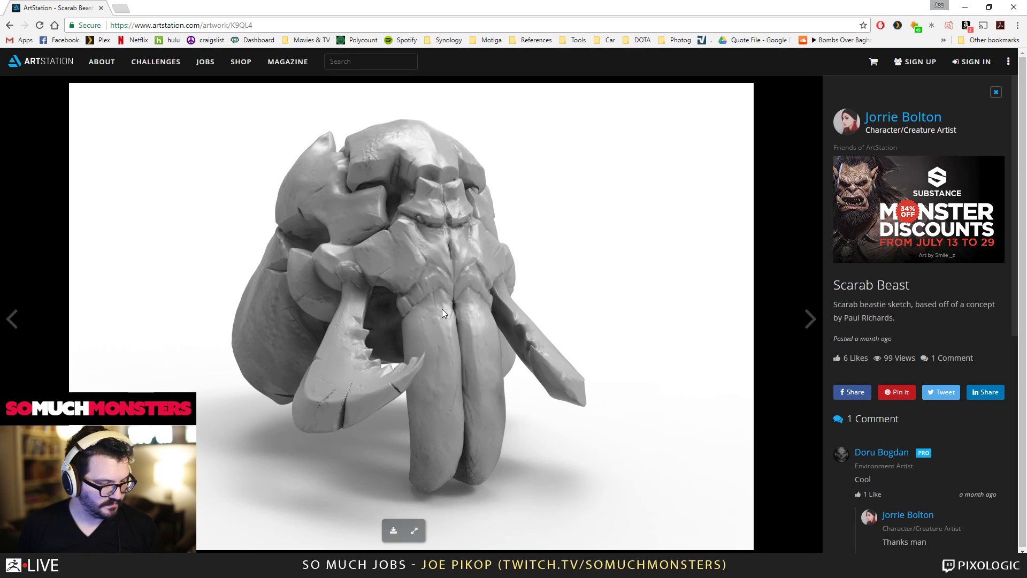
{"action": "key", "text": "Escape"}
{"action": "left_click", "coordinate": [776, 348]}
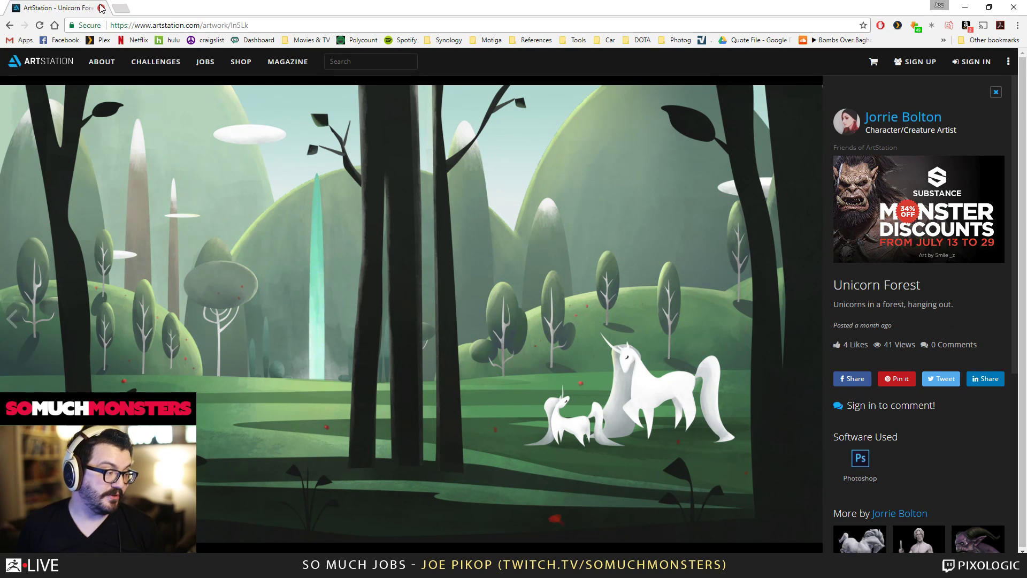
{"action": "left_click", "coordinate": [101, 7]}
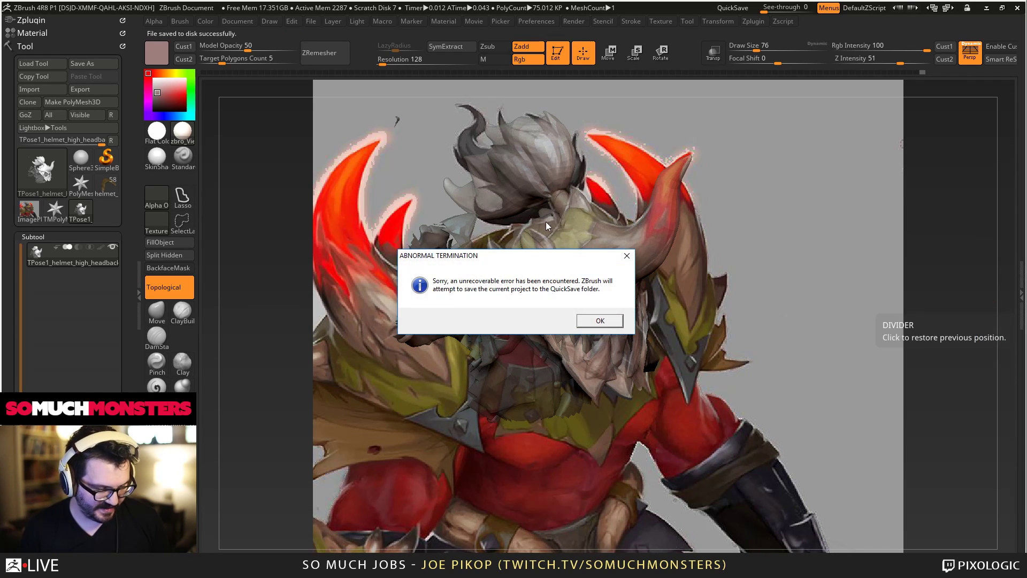
Acknowledge the ZBrush crash and file-recovery messages, relaunch ZBrush and dismiss the abnormal-termination note.
{"action": "left_click", "coordinate": [600, 322]}
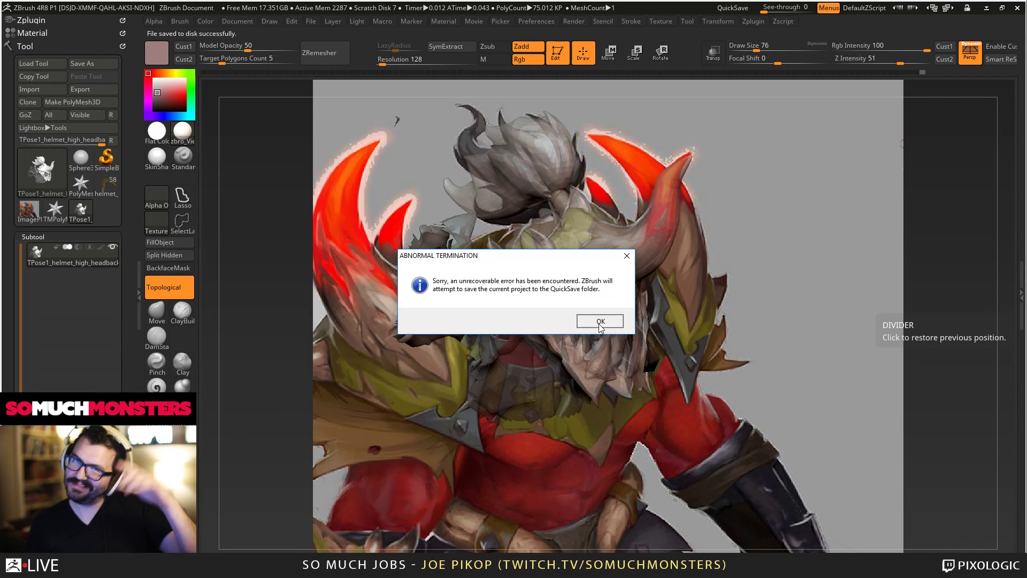
{"action": "left_click", "coordinate": [603, 324]}
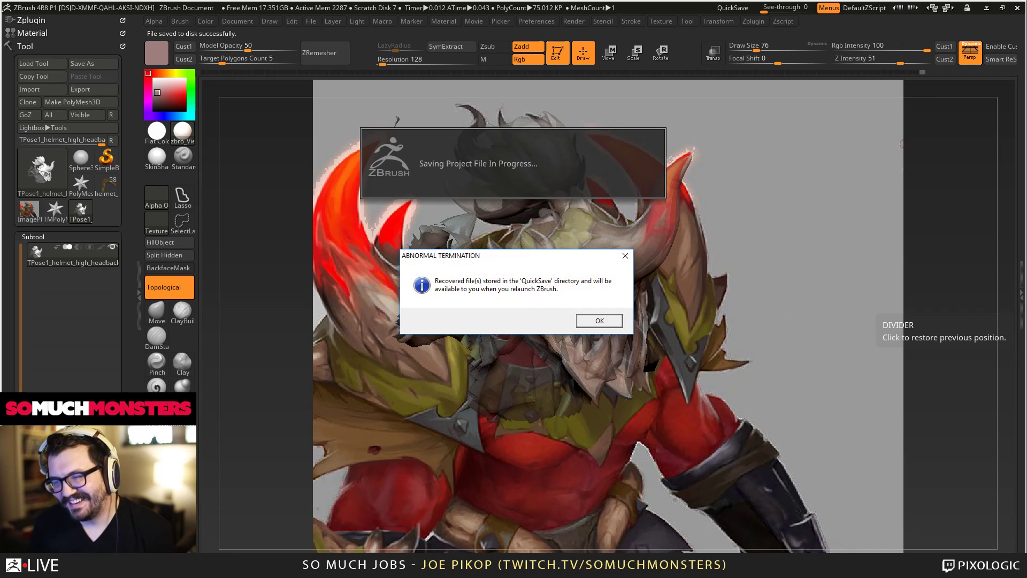
{"action": "left_click", "coordinate": [597, 322]}
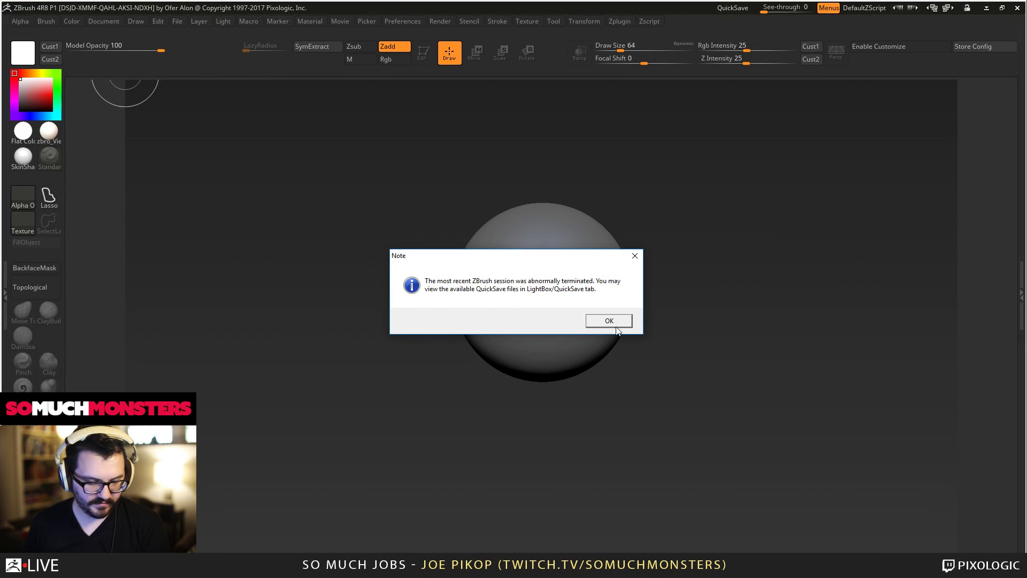
{"action": "left_click", "coordinate": [615, 324]}
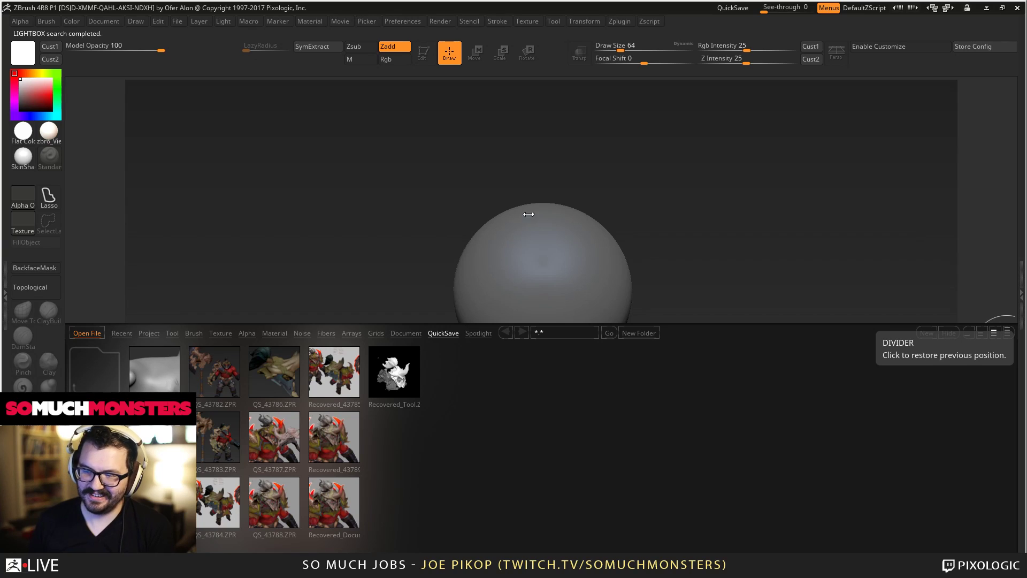
Load Recovered_Tool from the QuickSave files and place the helmet model on the canvas in edit mode.
{"action": "double_click", "coordinate": [398, 369]}
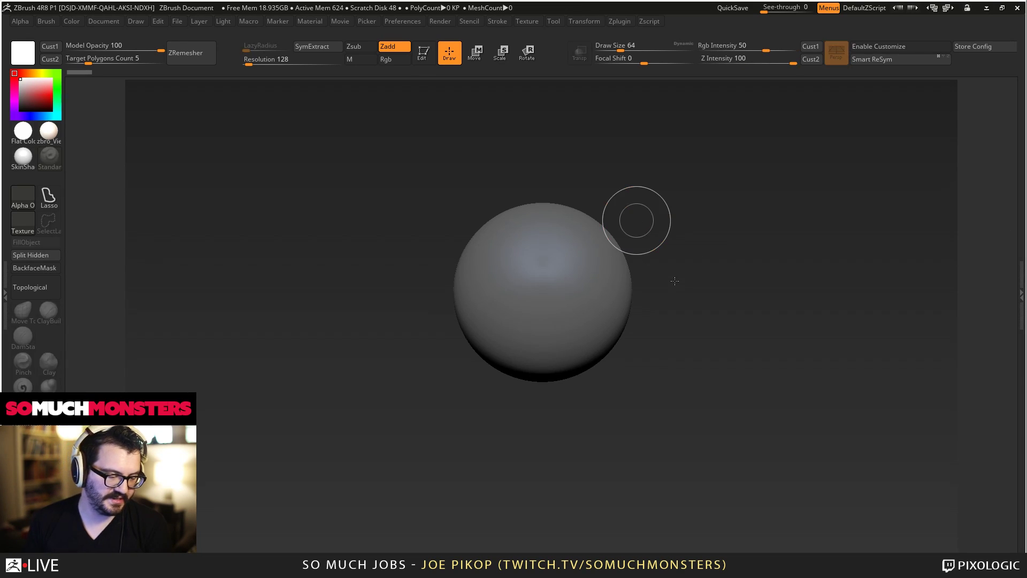
{"action": "right_click_drag", "start_coordinate": [674, 281], "coordinate": [619, 184]}
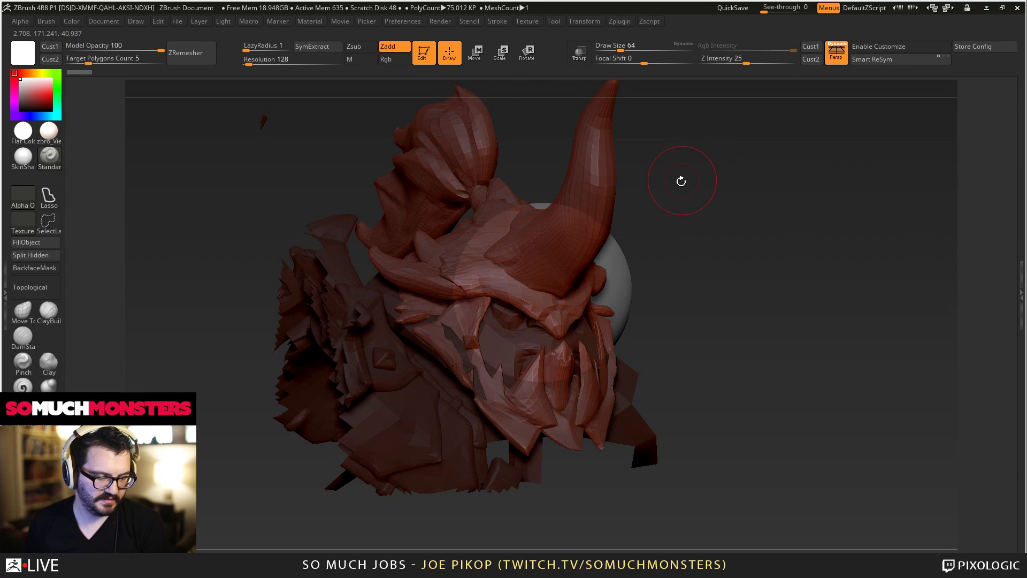
{"action": "left_click_drag", "start_coordinate": [682, 181], "coordinate": [666, 195]}
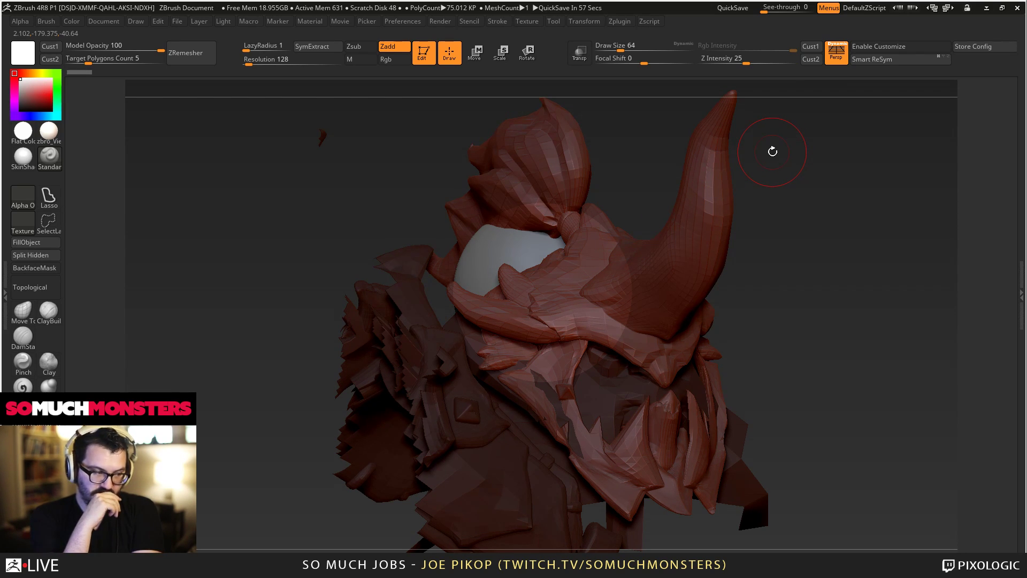
Open Recovered_Document from the QuickSave files without saving changes to the current document.
{"action": "key", "text": "comma"}
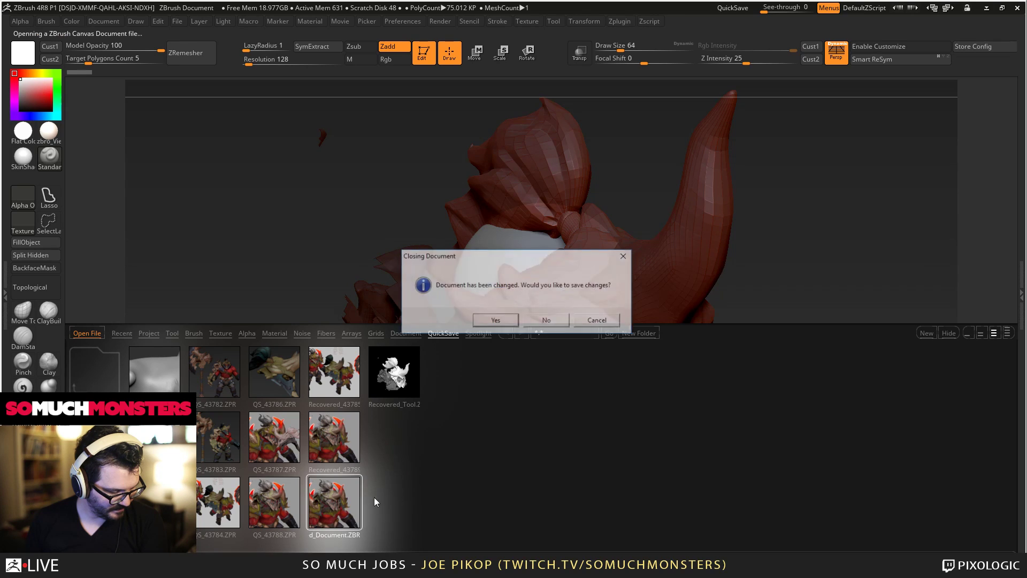
{"action": "left_click", "coordinate": [545, 319]}
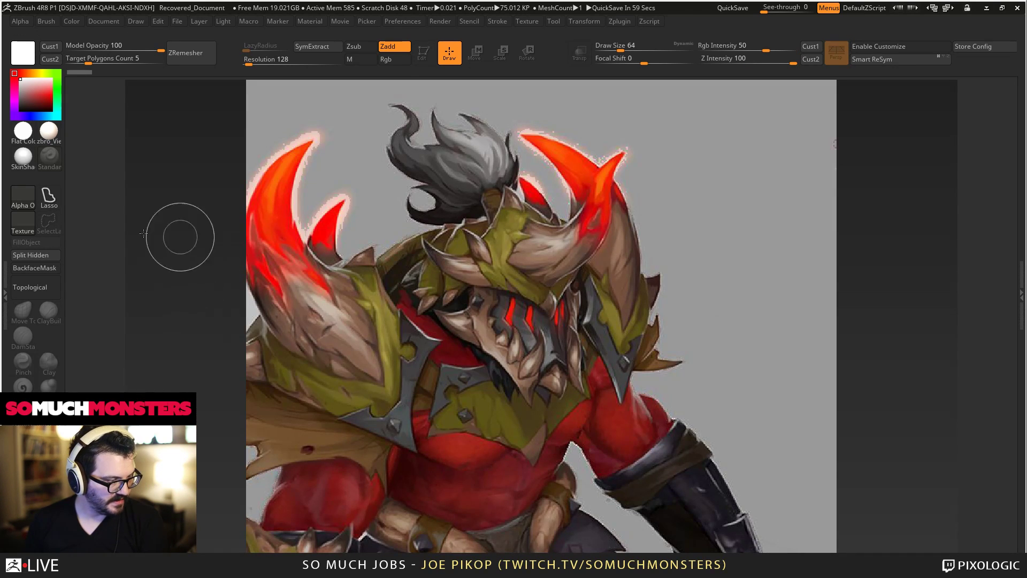
Open the recovered project Recovered_43789 from the QuickSave files without saving changes to the current project.
{"action": "left_click", "coordinate": [6, 212]}
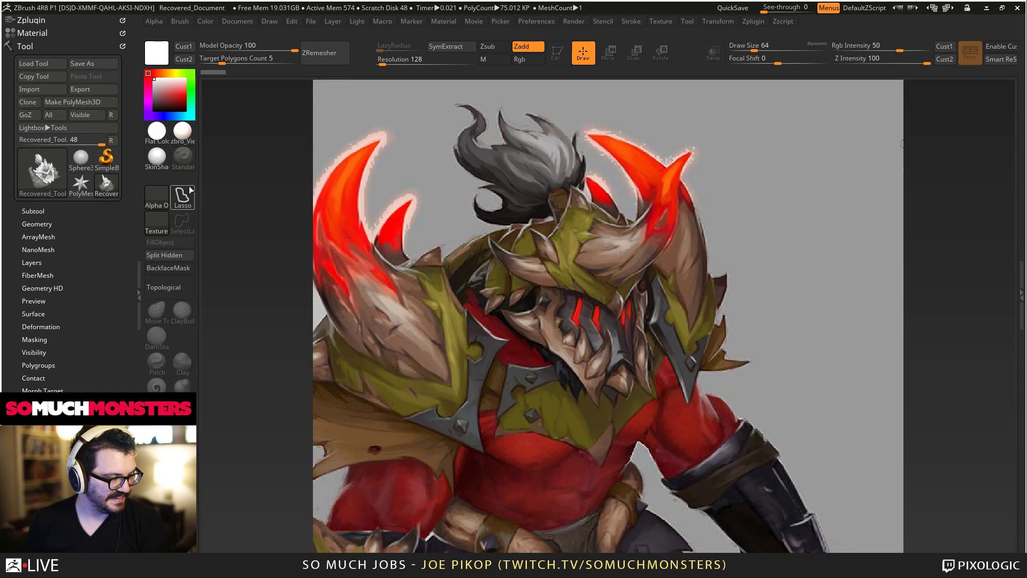
{"action": "key", "text": "comma"}
{"action": "double_click", "coordinate": [471, 454]}
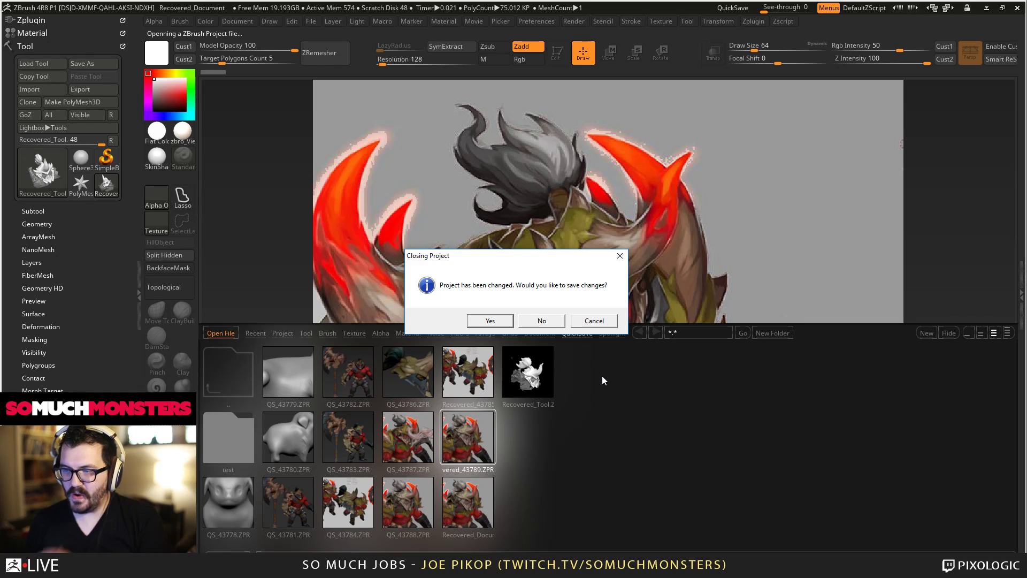
{"action": "left_click", "coordinate": [542, 321]}
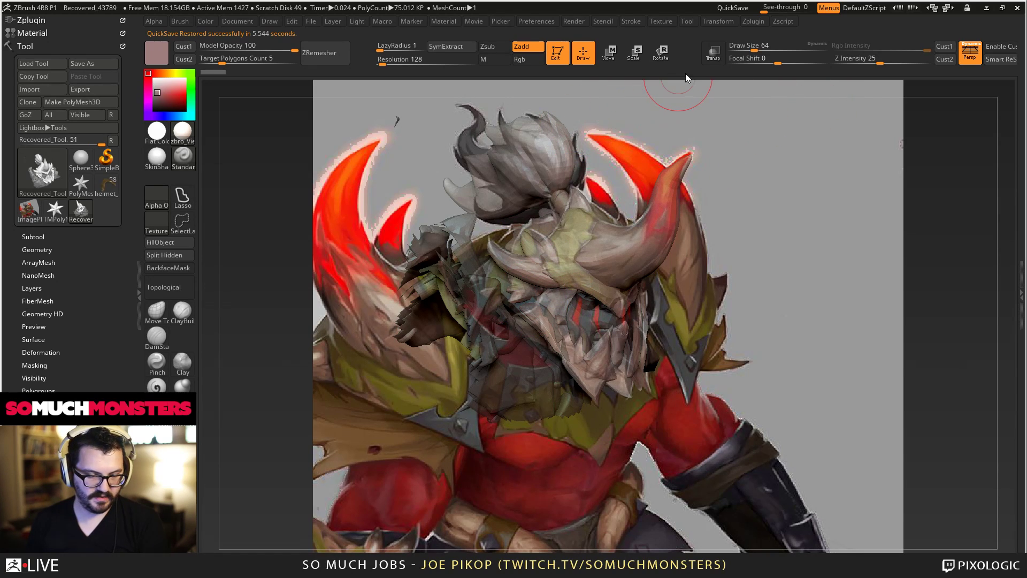
Store the current helmet view in the Cust1 slot of the ZAppLink Properties.
{"action": "left_click", "coordinate": [248, 22]}
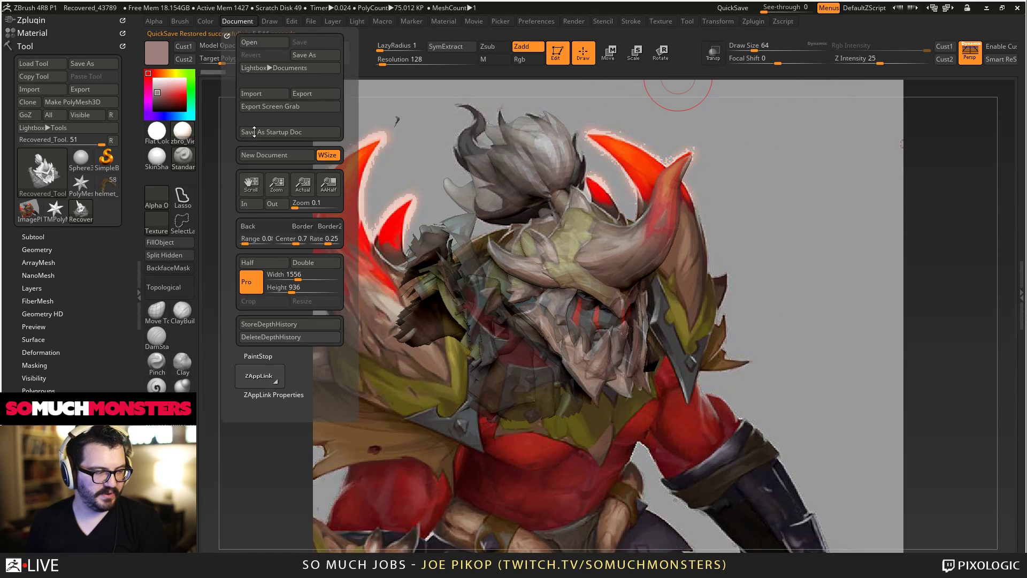
{"action": "left_click", "coordinate": [286, 394]}
{"action": "left_click", "coordinate": [301, 433]}
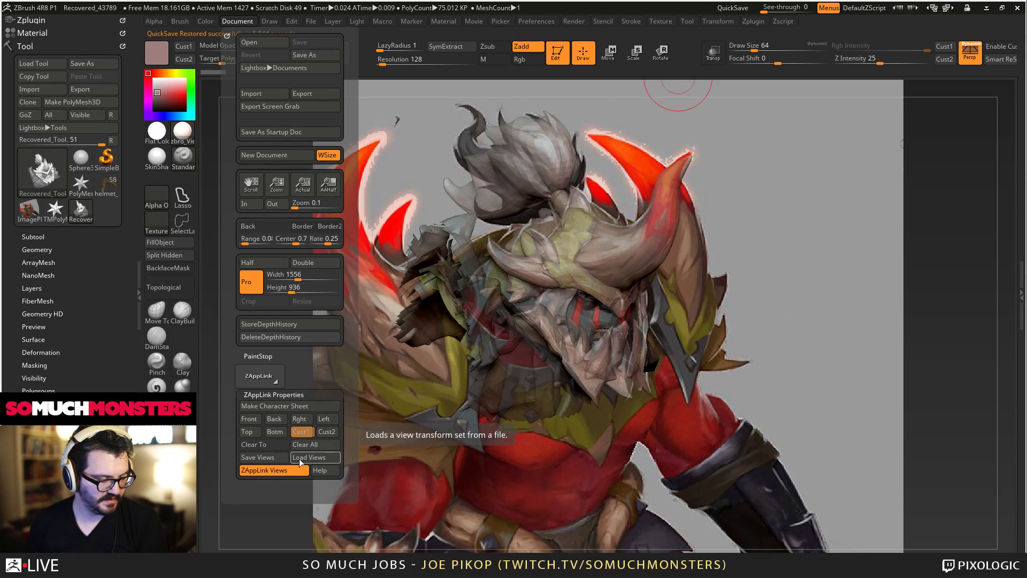
Save the ZAppLink views as Recovered_Tool.vws in the Concept folder of ZBrushLive's JR Artist folder.
{"action": "left_click", "coordinate": [269, 458]}
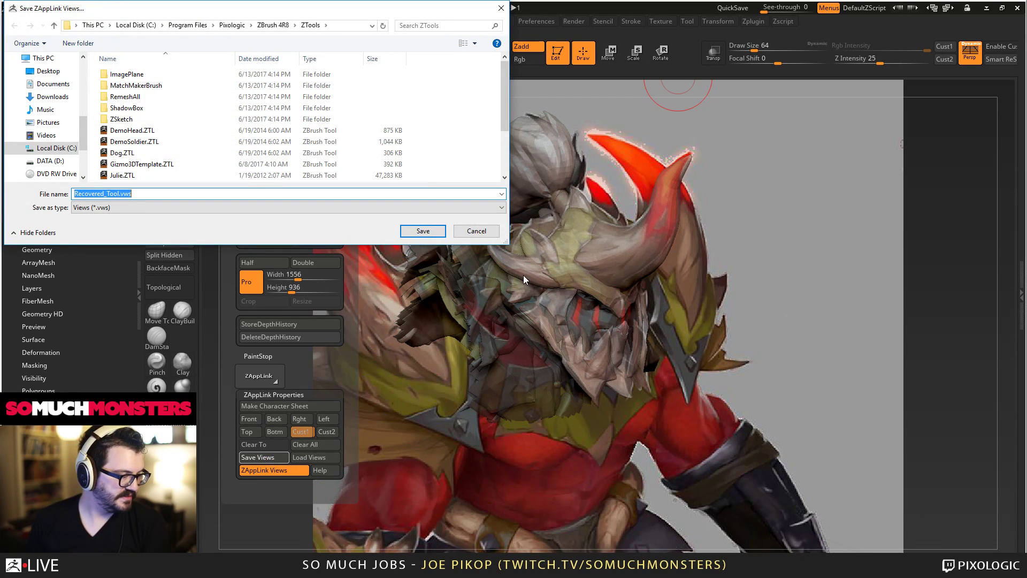
{"action": "middle_click", "coordinate": [400, 130]}
{"action": "mouse_move", "coordinate": [427, 260]}
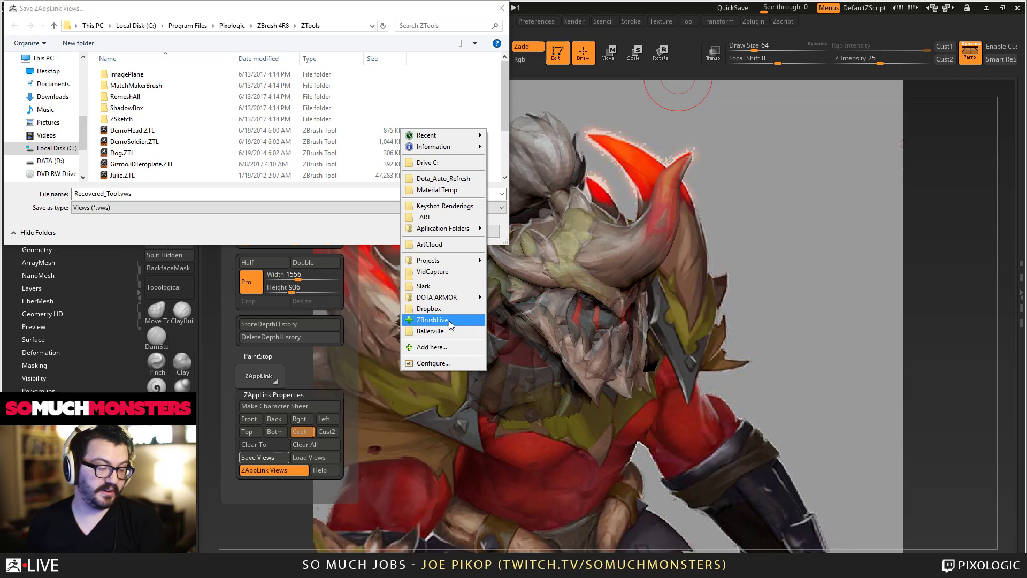
{"action": "mouse_move", "coordinate": [443, 303]}
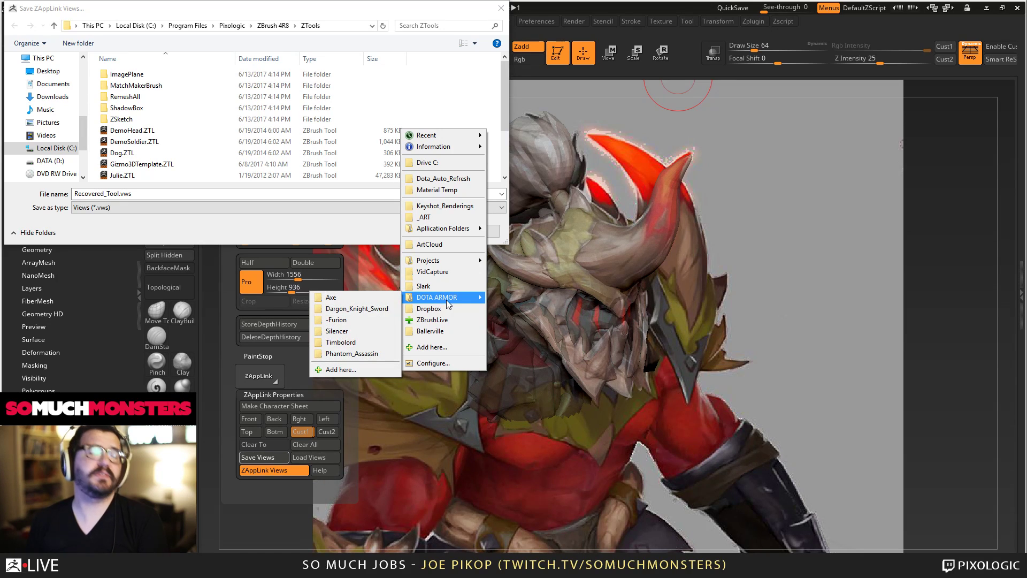
{"action": "left_click", "coordinate": [447, 320]}
{"action": "left_click", "coordinate": [150, 108]}
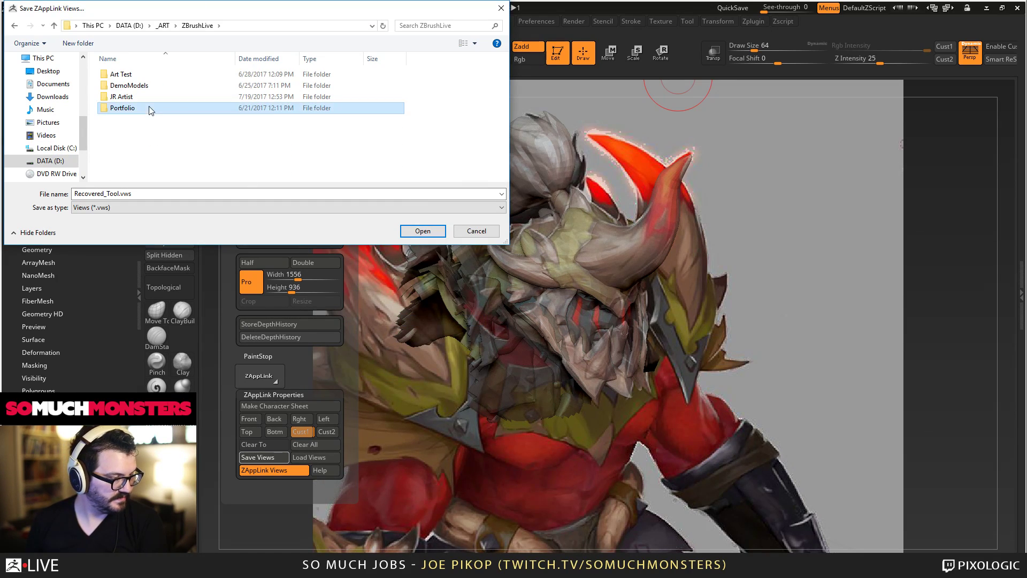
{"action": "left_click", "coordinate": [146, 97]}
{"action": "double_click", "coordinate": [147, 98]}
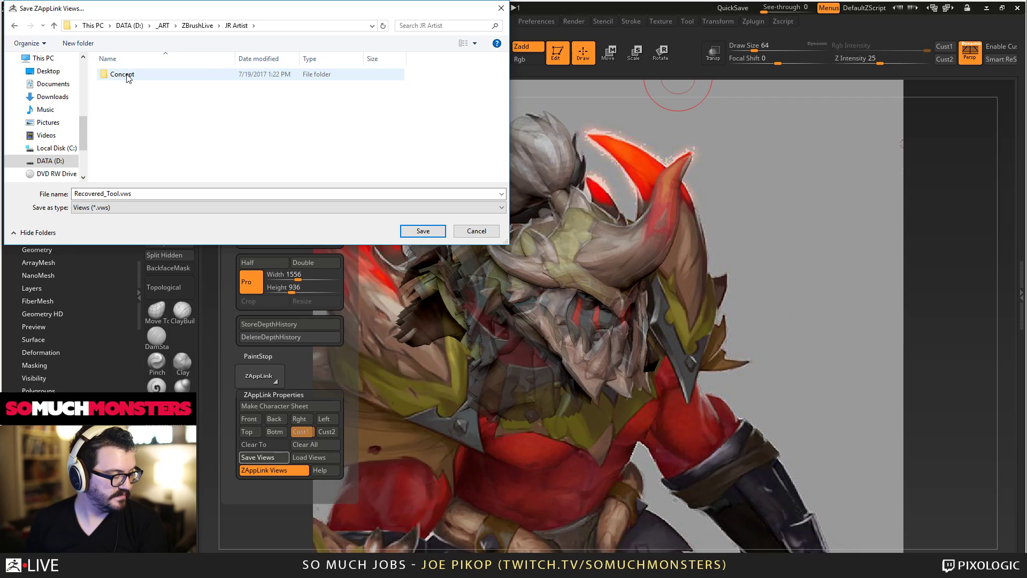
{"action": "double_click", "coordinate": [129, 78]}
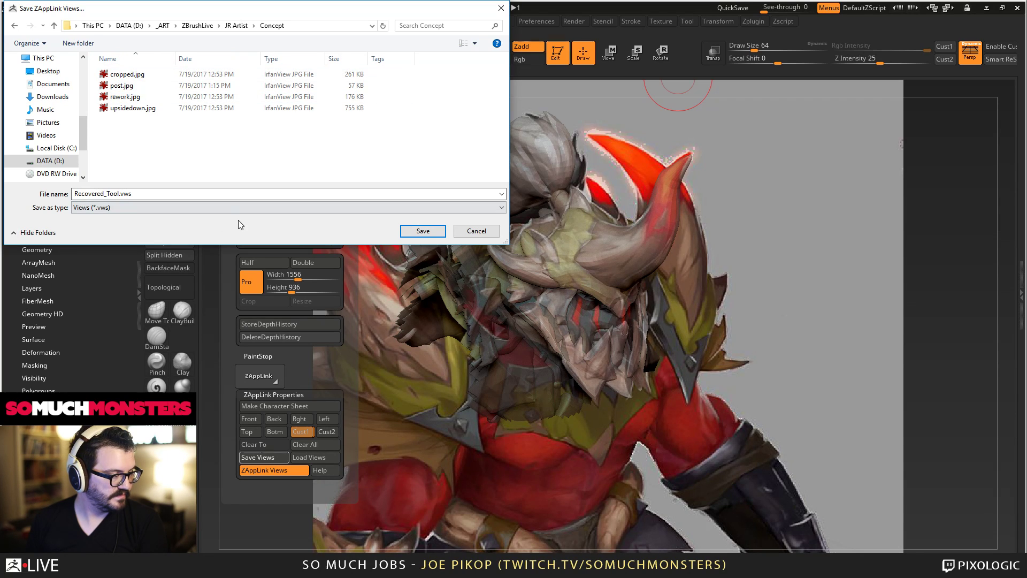
{"action": "left_click", "coordinate": [424, 231]}
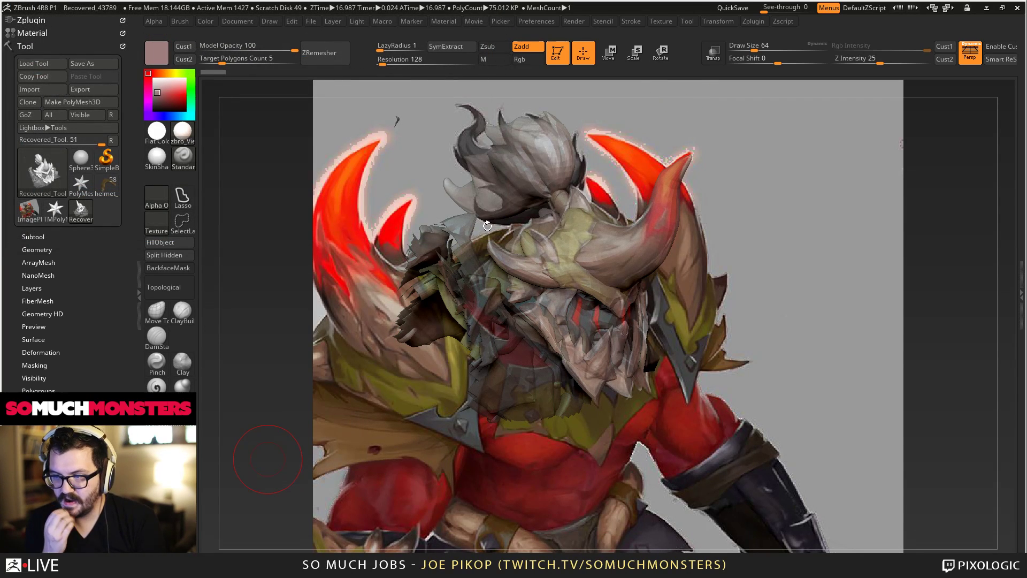
Load Recovered_Tool from the QuickSave files and show the whole character mesh with its polyframe.
{"action": "key", "text": "comma"}
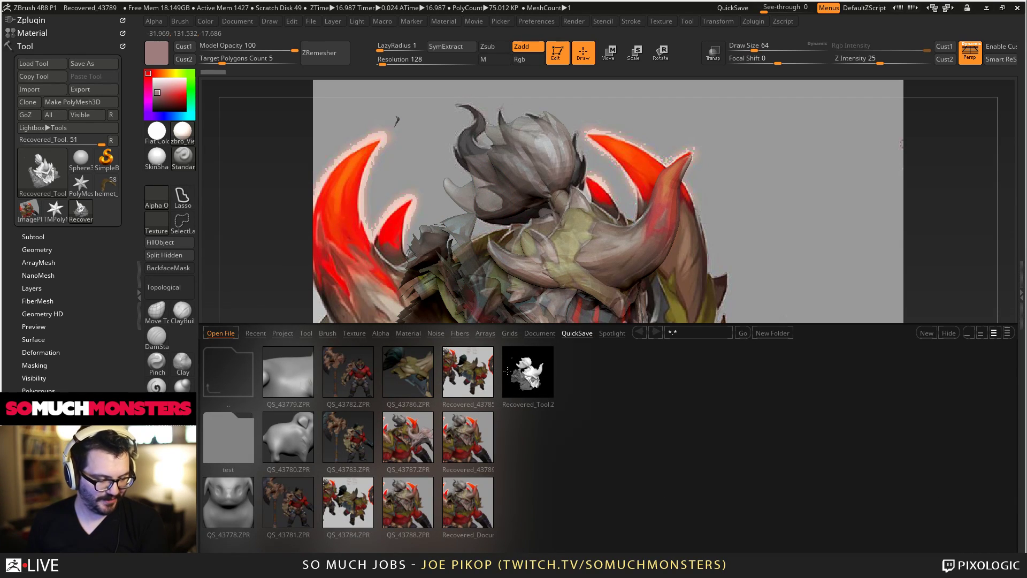
{"action": "double_click", "coordinate": [507, 370]}
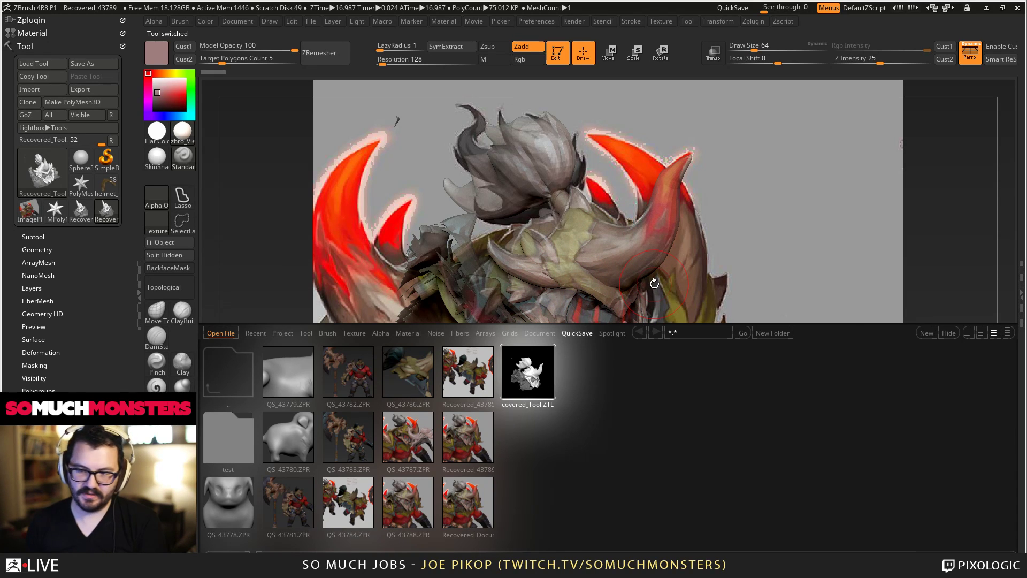
{"action": "key", "text": "comma"}
{"action": "left_click", "coordinate": [764, 273], "text": "ctrl+shift"}
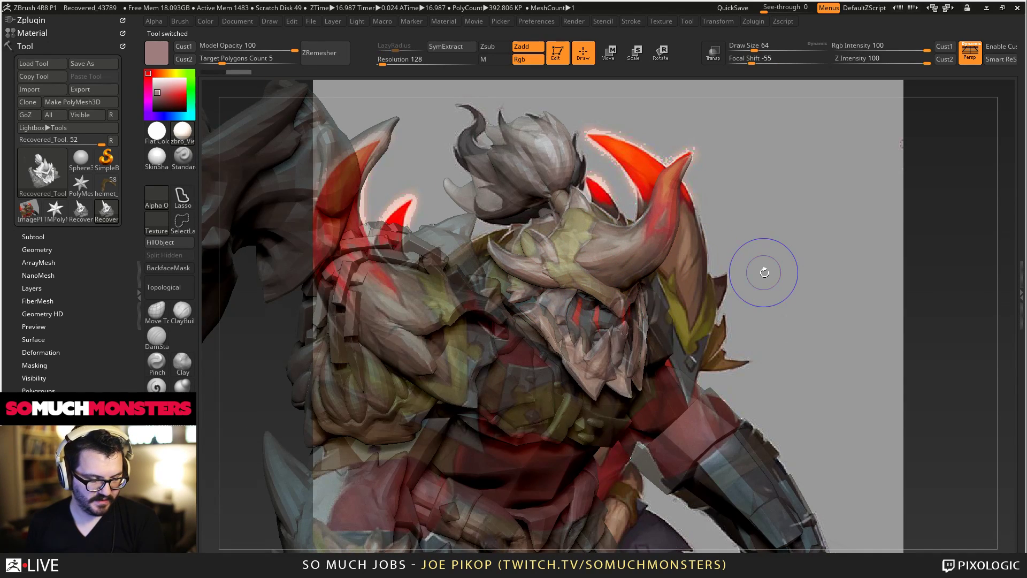
{"action": "key", "text": "shift+f"}
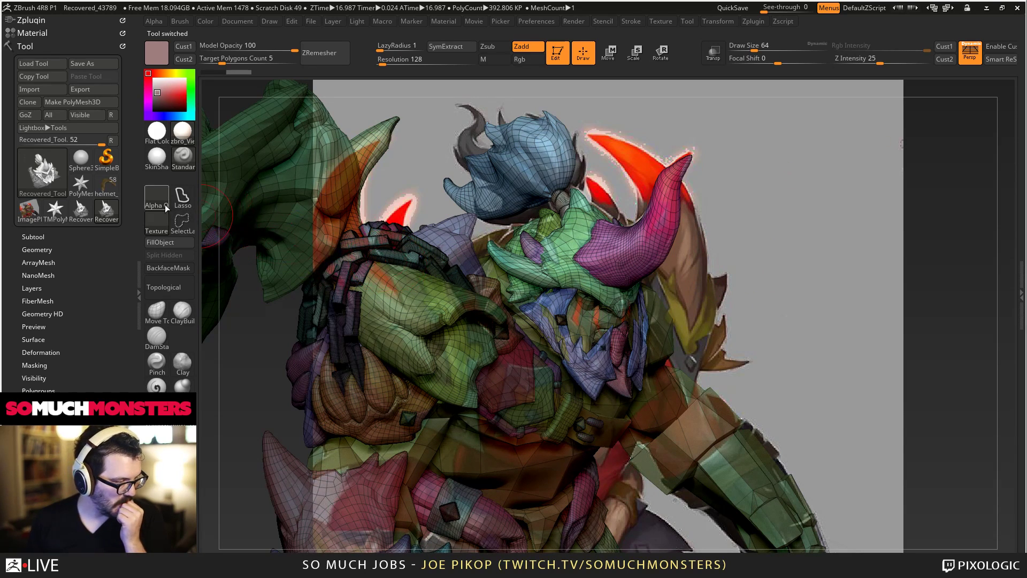
Compare the helmet_high_headbackplate tool with the full-body Recovered_Tool and check the recovered mesh's subtool list.
{"action": "left_click", "coordinate": [106, 191]}
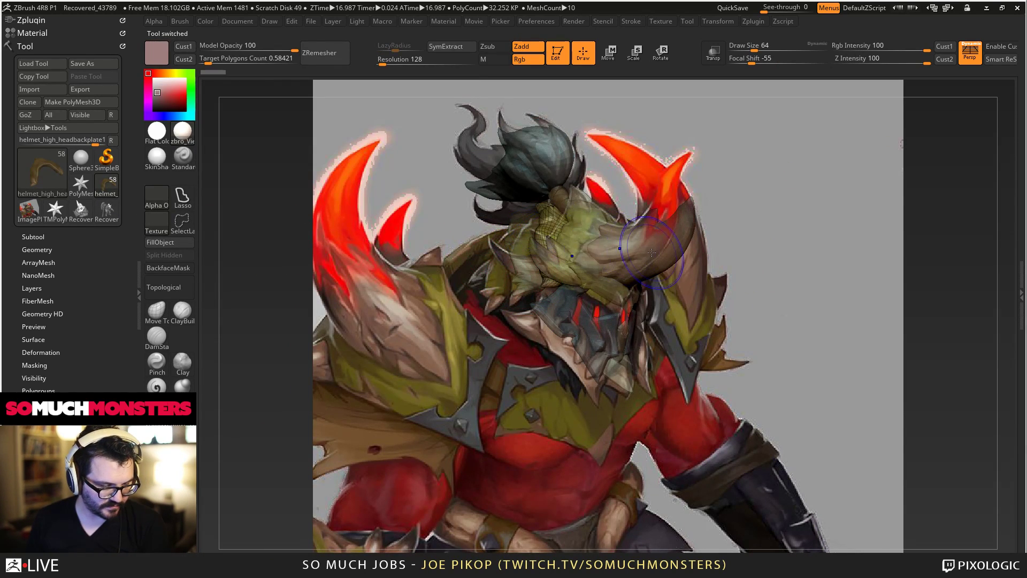
{"action": "left_click", "coordinate": [107, 214]}
{"action": "left_click", "coordinate": [108, 215]}
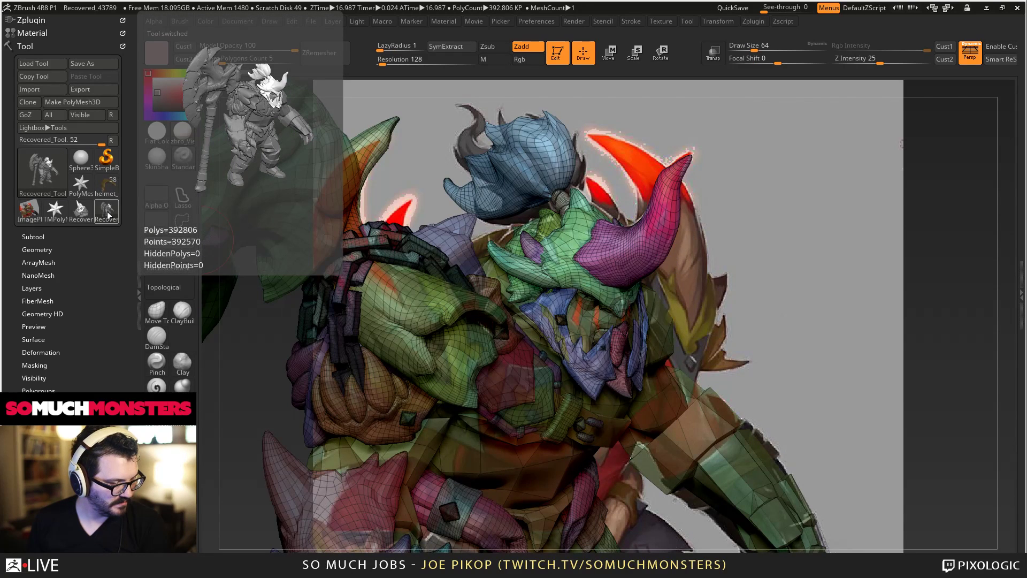
{"action": "mouse_move", "coordinate": [109, 197]}
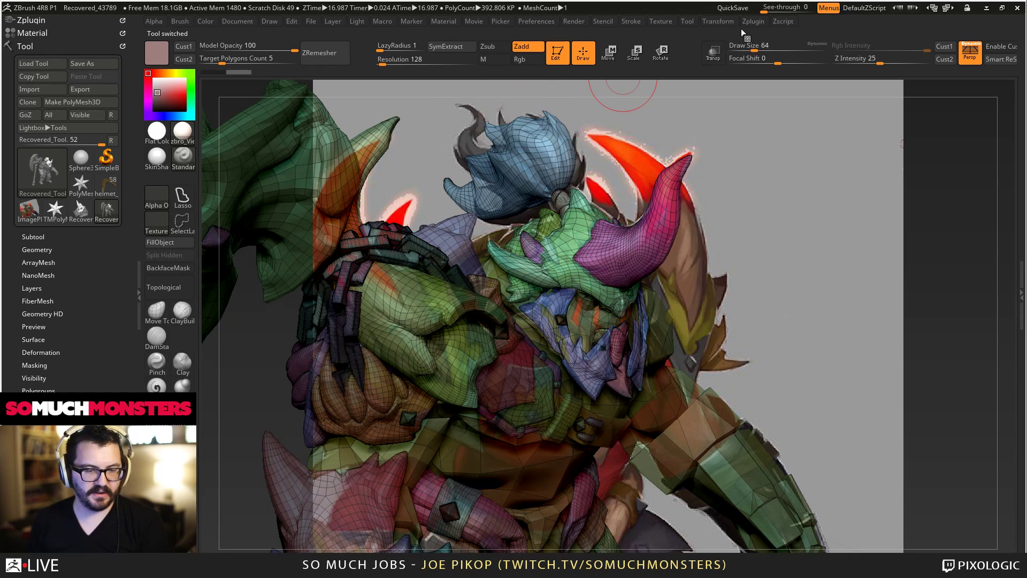
{"action": "left_click", "coordinate": [749, 22]}
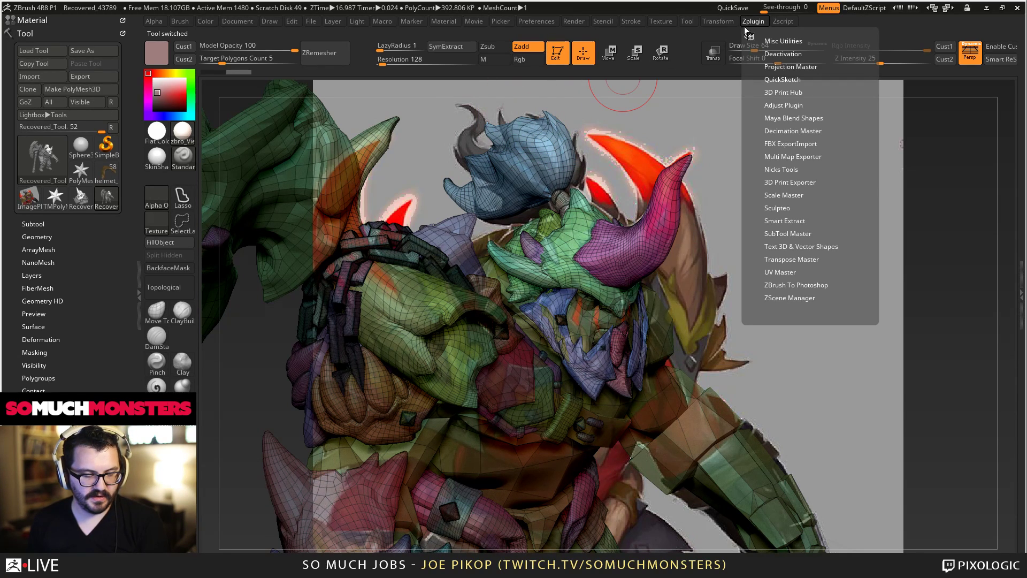
{"action": "left_click", "coordinate": [747, 35]}
{"action": "left_click", "coordinate": [52, 238]}
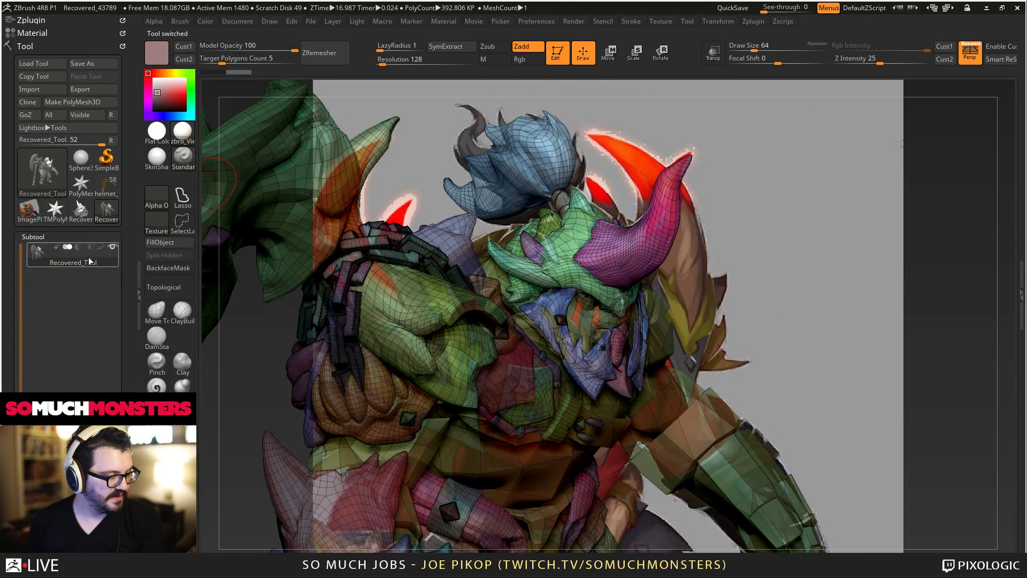
{"action": "left_click", "coordinate": [107, 213]}
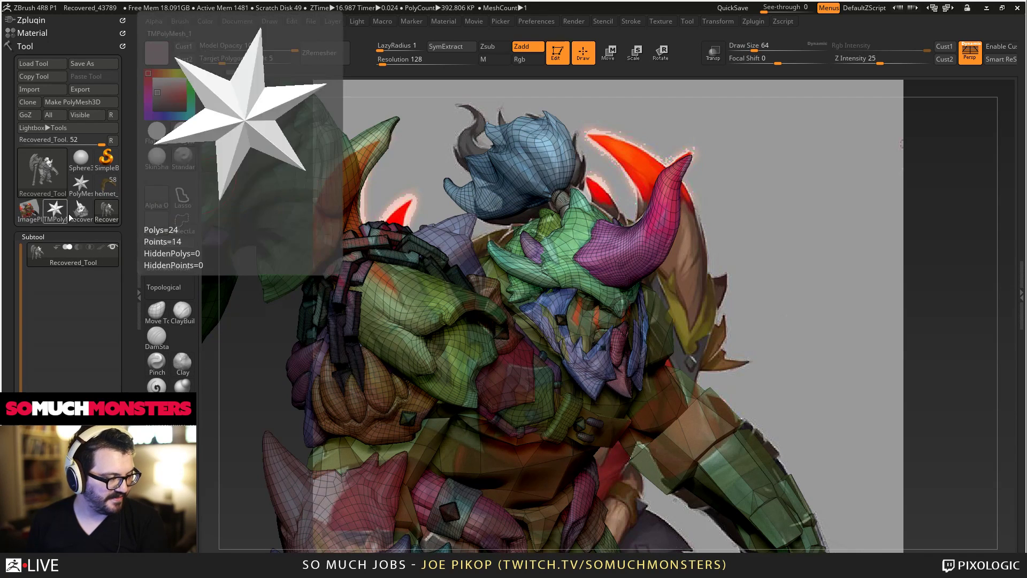
Transfer the recovered full-body mesh back onto the original subtools with Transpose Master's TPose|SubT.
{"action": "left_click", "coordinate": [764, 24]}
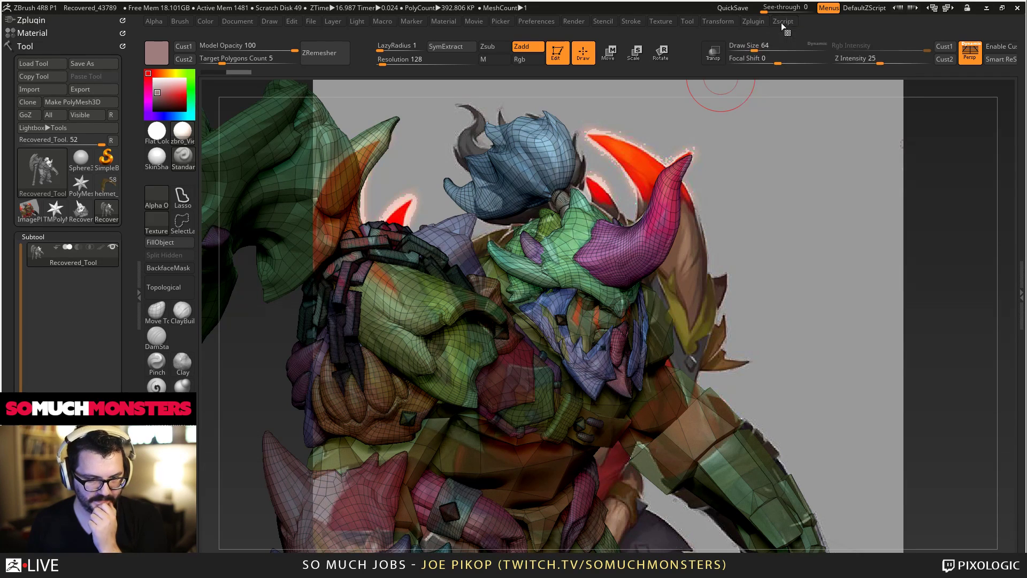
{"action": "left_click", "coordinate": [752, 22]}
{"action": "left_click", "coordinate": [787, 259]}
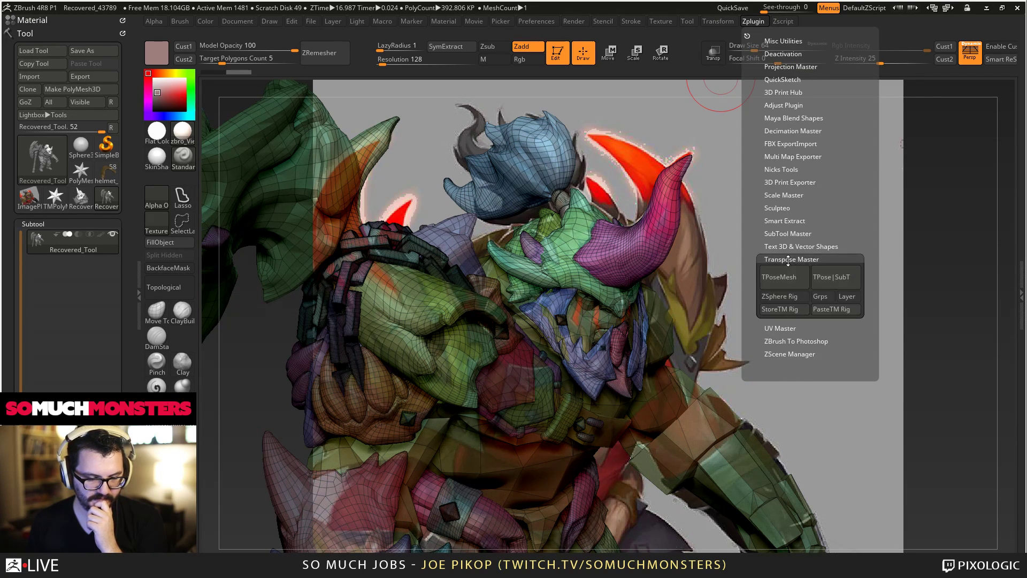
{"action": "left_click", "coordinate": [835, 277]}
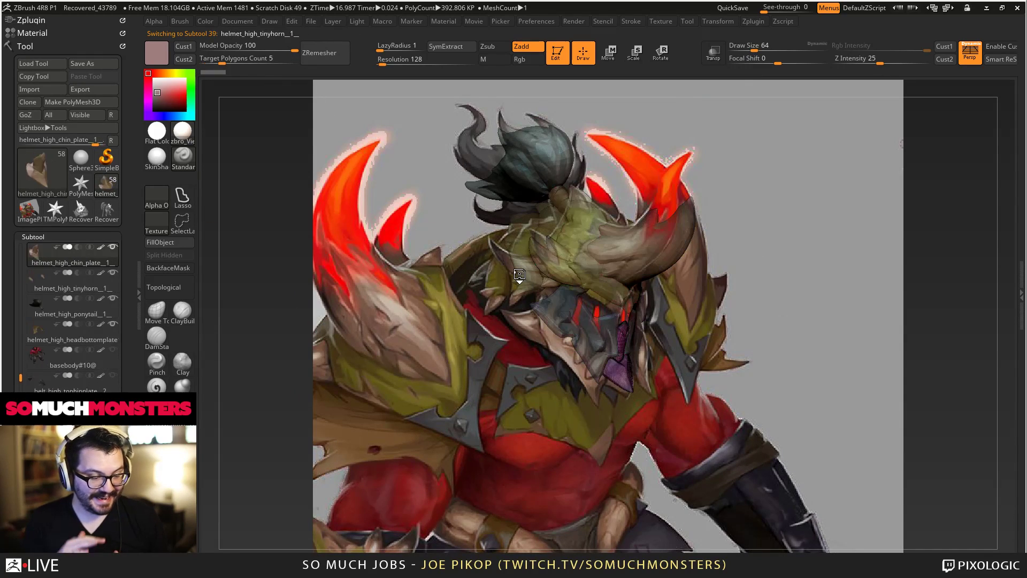
{"action": "left_click", "coordinate": [519, 274], "text": "alt"}
{"action": "left_click", "coordinate": [519, 274], "text": "alt"}
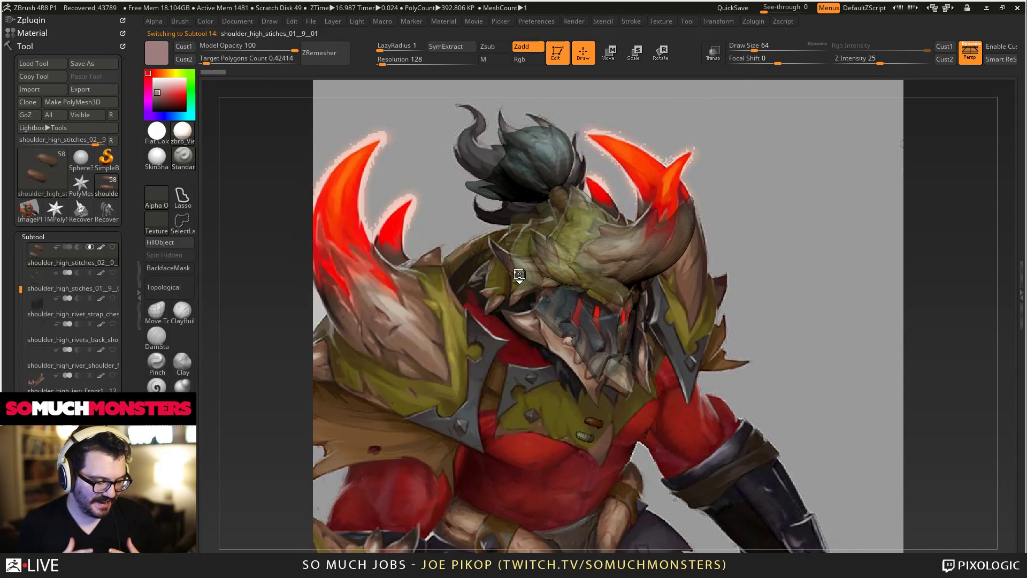
{"action": "left_click", "coordinate": [518, 274], "text": "alt"}
{"action": "left_click", "coordinate": [519, 273], "text": "alt"}
{"action": "left_click", "coordinate": [518, 273], "text": "alt"}
{"action": "left_click", "coordinate": [519, 274], "text": "alt"}
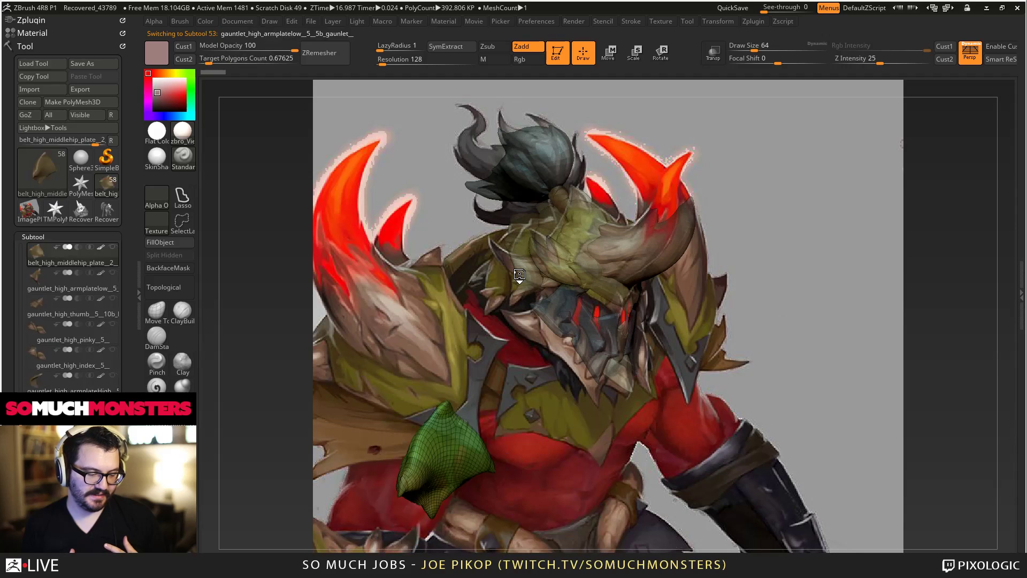
{"action": "left_click", "coordinate": [519, 274], "text": "alt"}
{"action": "left_click", "coordinate": [519, 273], "text": "alt"}
{"action": "left_click", "coordinate": [519, 273], "text": "alt"}
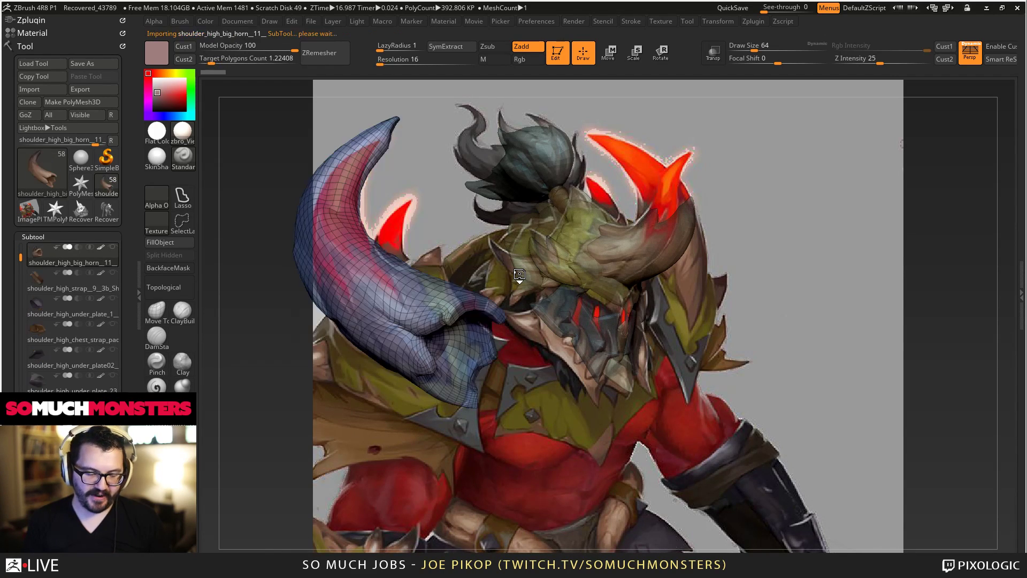
{"action": "left_click", "coordinate": [519, 273], "text": "alt"}
{"action": "left_click", "coordinate": [519, 274], "text": "alt"}
{"action": "left_click", "coordinate": [519, 273], "text": "alt"}
{"action": "left_click", "coordinate": [519, 273], "text": "alt"}
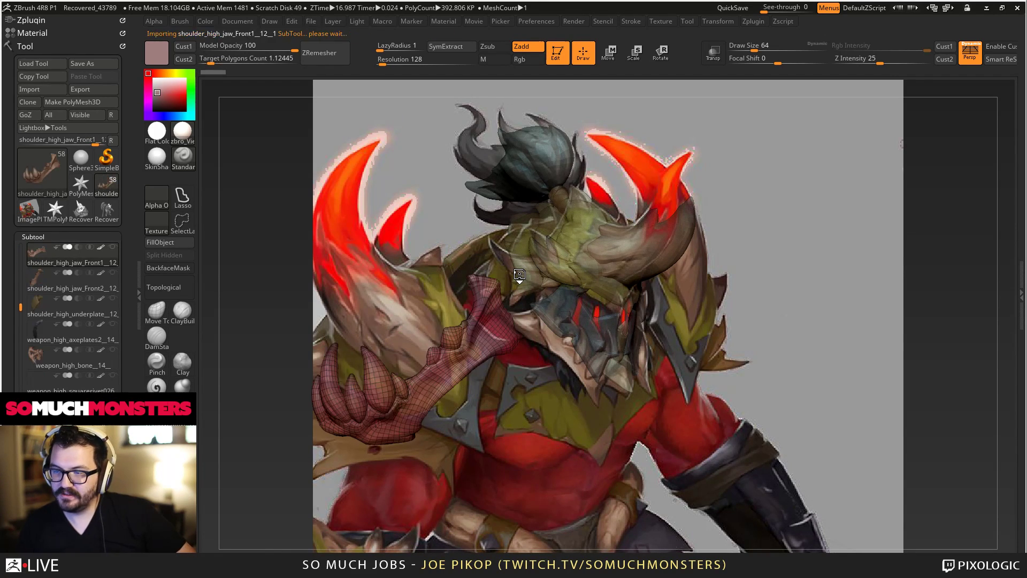
{"action": "left_click", "coordinate": [519, 273], "text": "alt"}
{"action": "left_click", "coordinate": [519, 273], "text": "alt"}
{"action": "left_click", "coordinate": [519, 273], "text": "alt"}
{"action": "left_click", "coordinate": [519, 274], "text": "alt"}
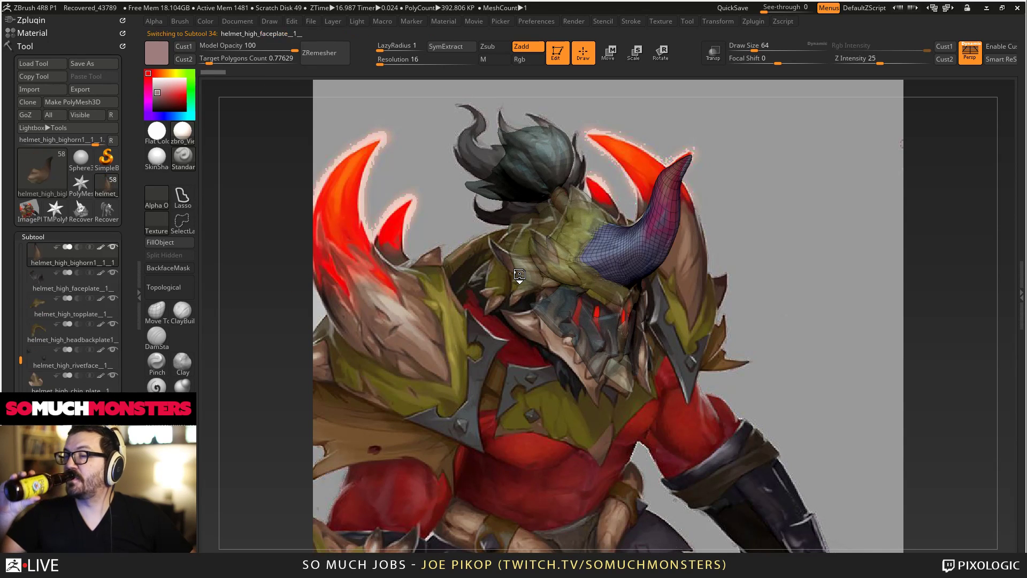
{"action": "left_click", "coordinate": [519, 273], "text": "alt"}
{"action": "left_click", "coordinate": [519, 273], "text": "alt"}
{"action": "left_click", "coordinate": [519, 273], "text": "alt"}
{"action": "left_click", "coordinate": [519, 273], "text": "alt"}
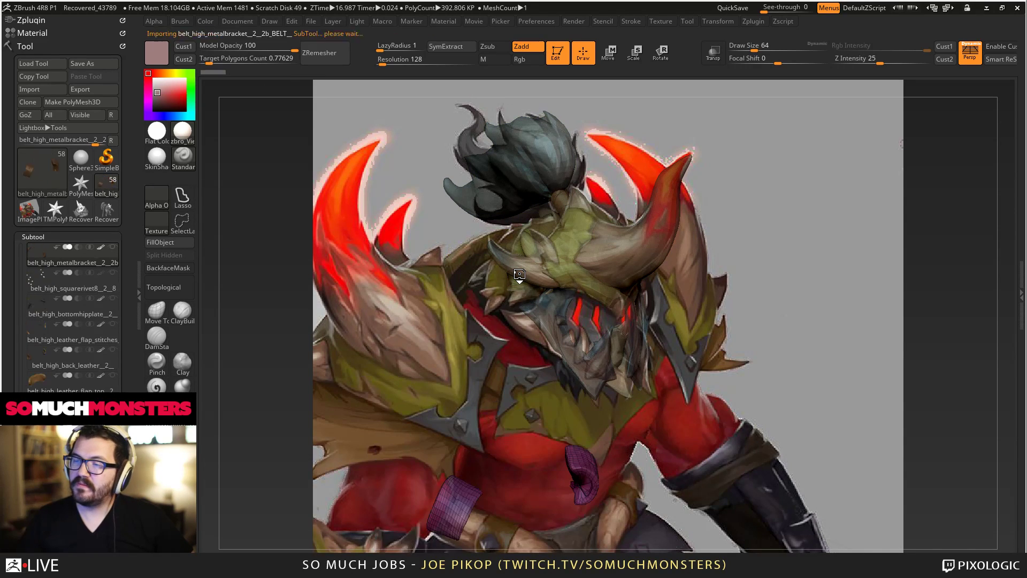
{"action": "left_click", "coordinate": [518, 273], "text": "alt"}
{"action": "left_click", "coordinate": [519, 273], "text": "alt"}
{"action": "left_click", "coordinate": [519, 274], "text": "alt"}
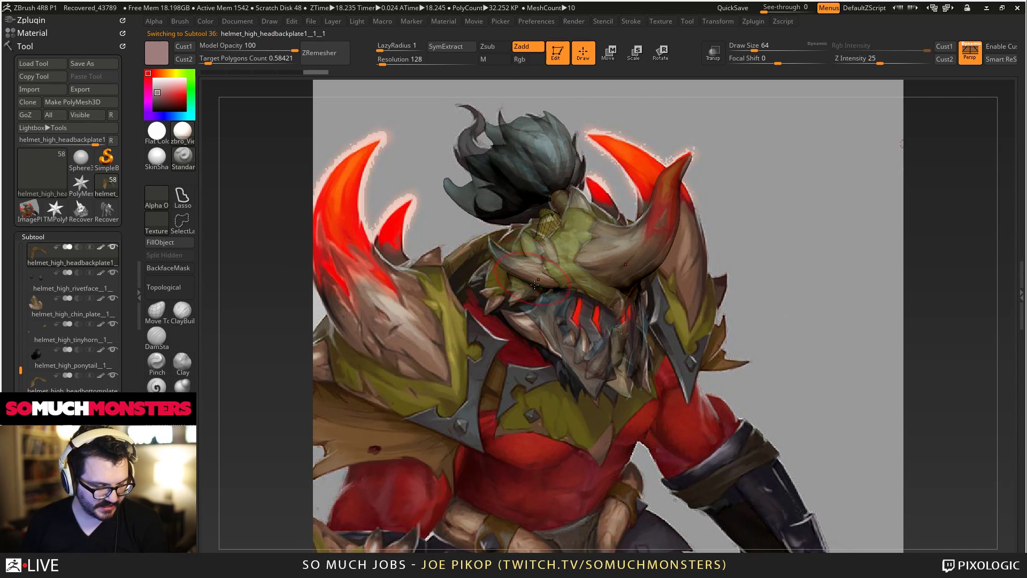
Set the Model Opacity to 100 and return the helmet to the stored Cust1 view.
{"action": "key", "text": "c"}
{"action": "left_click", "coordinate": [274, 46]}
{"action": "left_click_drag", "start_coordinate": [450, 117], "coordinate": [446, 204]}
{"action": "left_click", "coordinate": [250, 46]}
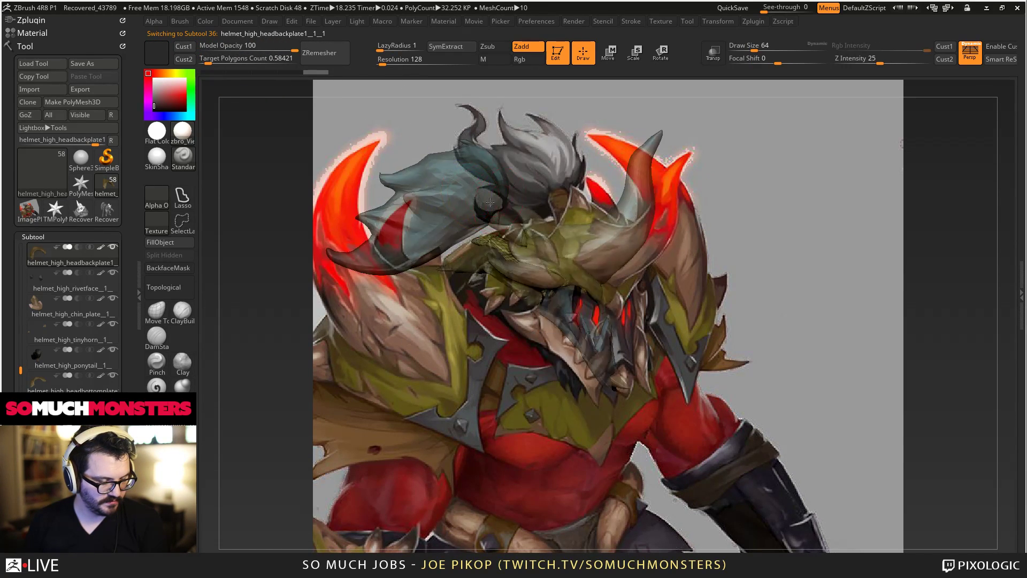
{"action": "left_click_drag", "start_coordinate": [251, 47], "coordinate": [282, 43]}
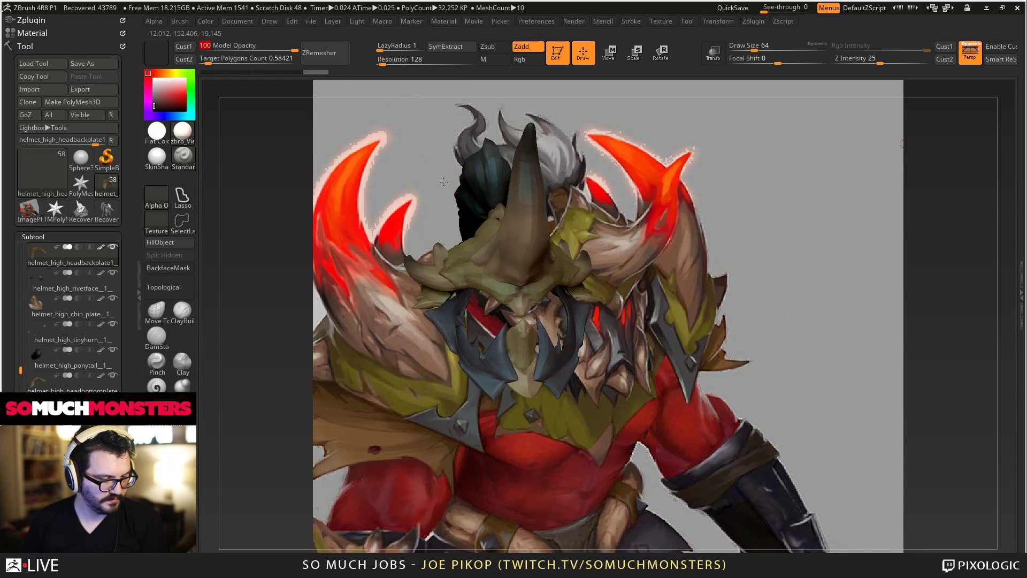
{"action": "left_click", "coordinate": [944, 47]}
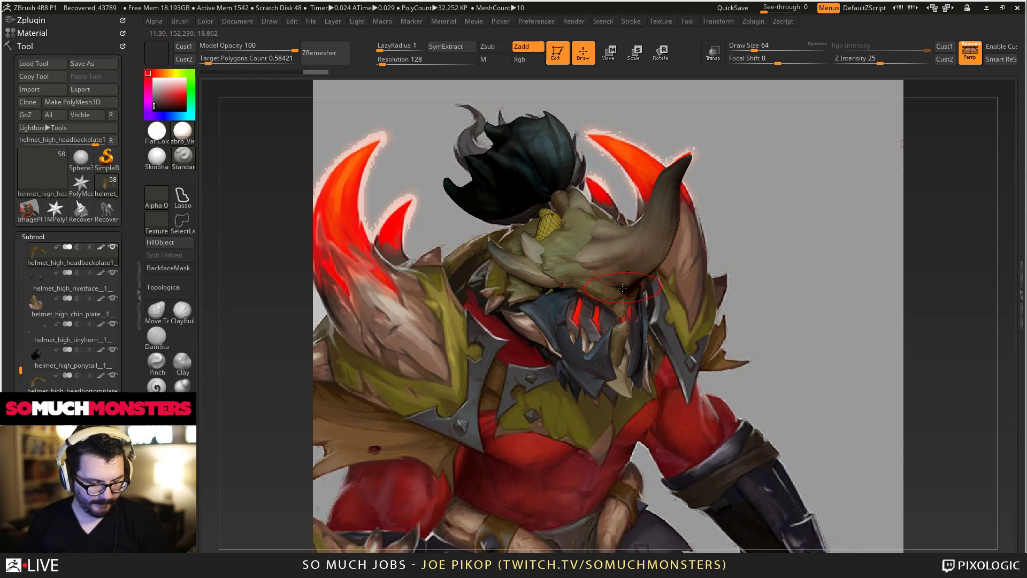
Select the small rivet subtool on the helmet's faceplate, helmet_high_rivetface, and delete it from the tool.
{"action": "left_click", "coordinate": [588, 360], "text": "alt"}
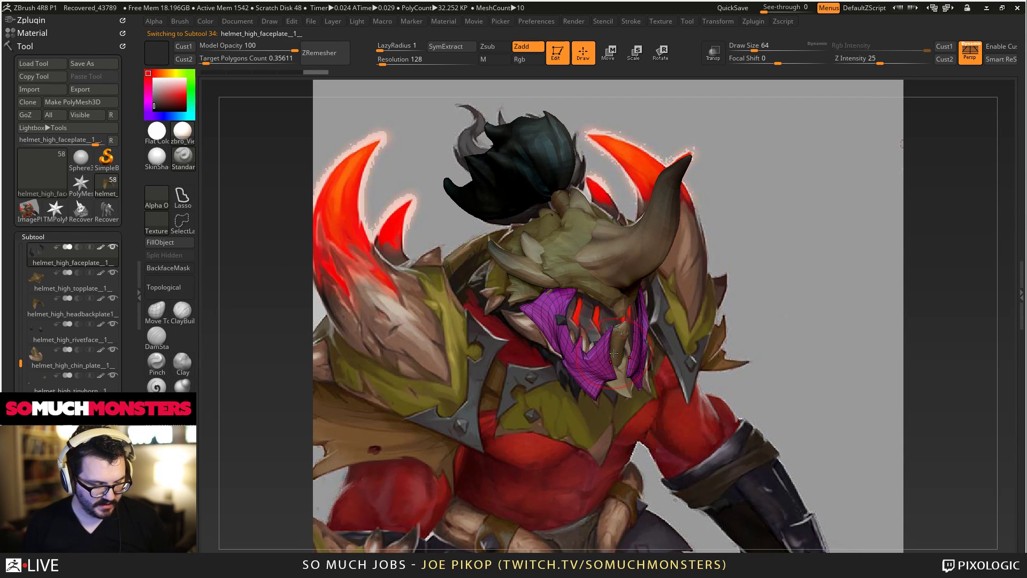
{"action": "left_click", "coordinate": [559, 320], "text": "alt"}
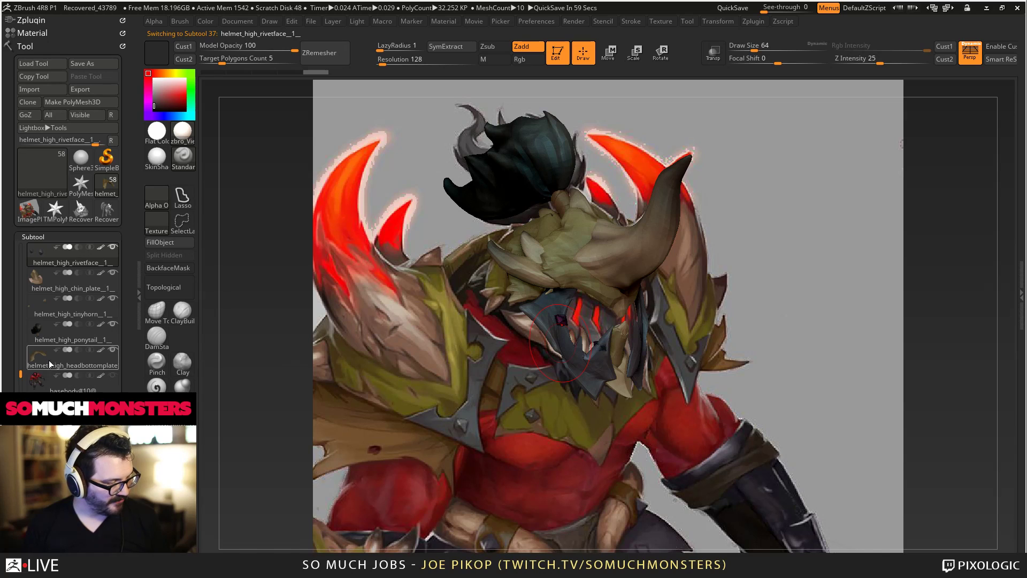
{"action": "scroll", "coordinate": [70, 321], "scroll_direction": "down", "scroll_amount": 3}
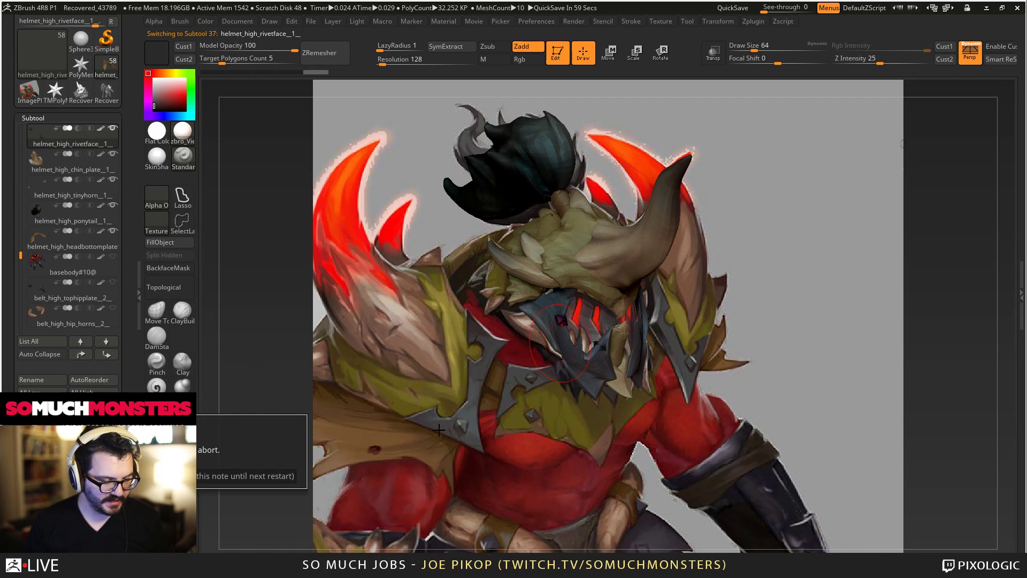
{"action": "left_click", "coordinate": [43, 475]}
Turn the helmet to face front and frame the chin plate between the two sides of the faceplate.
{"action": "left_click_drag", "start_coordinate": [468, 348], "coordinate": [352, 344], "text": "alt"}
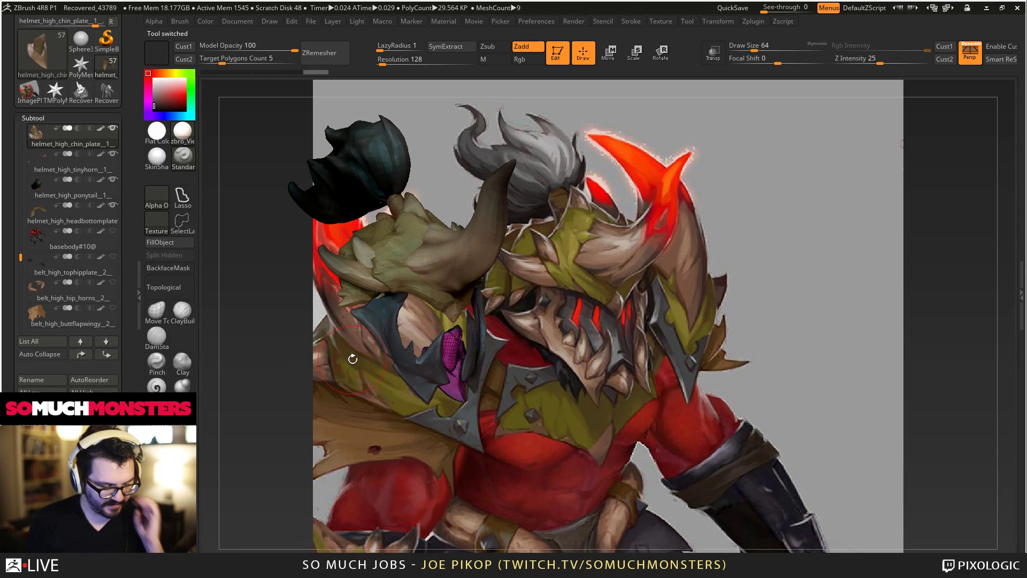
{"action": "left_click_drag", "start_coordinate": [353, 358], "coordinate": [294, 353]}
{"action": "key", "text": "f"}
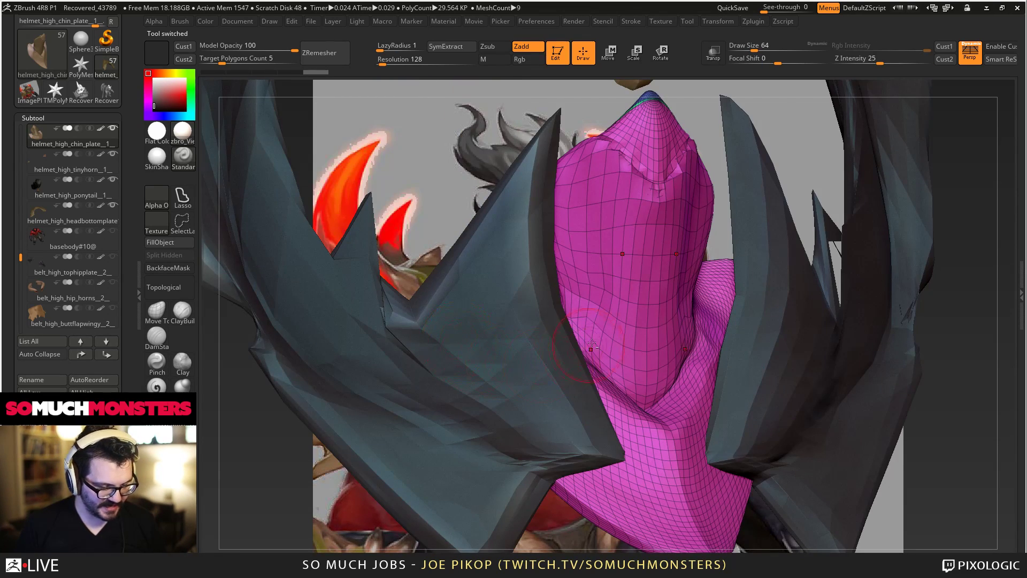
{"action": "right_click_drag", "start_coordinate": [592, 344], "coordinate": [495, 168]}
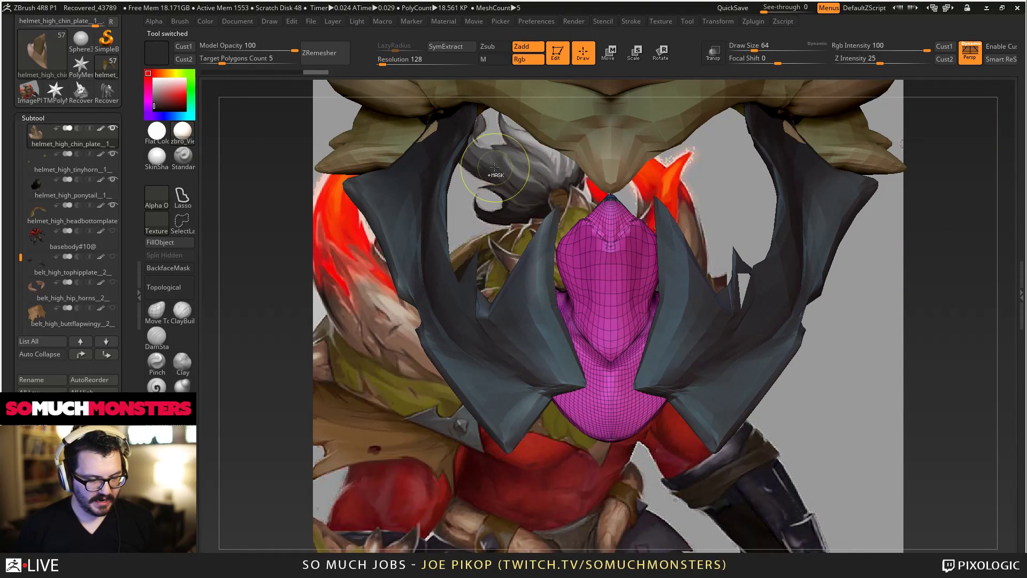
Mask the upper part of the chin plate, extract it as a separate subtool, clear the mask and turn off the polygon wireframe.
{"action": "left_click_drag", "start_coordinate": [495, 167], "coordinate": [749, 292], "text": "ctrl"}
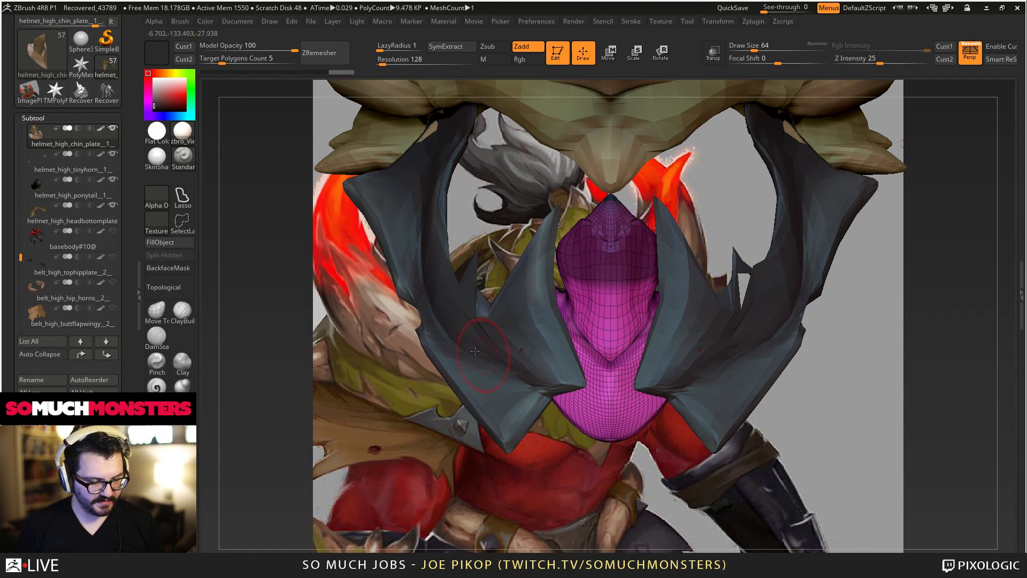
{"action": "left_click", "coordinate": [445, 47]}
{"action": "right_click_drag", "start_coordinate": [546, 302], "coordinate": [606, 320]}
{"action": "mouse_move", "coordinate": [743, 295]}
{"action": "left_mouse_down", "text": "ctrl"}
{"action": "mouse_move", "coordinate": [696, 409]}
{"action": "mouse_move", "coordinate": [566, 289]}
{"action": "mouse_move", "coordinate": [556, 254]}
{"action": "left_mouse_up", "text": "ctrl"}
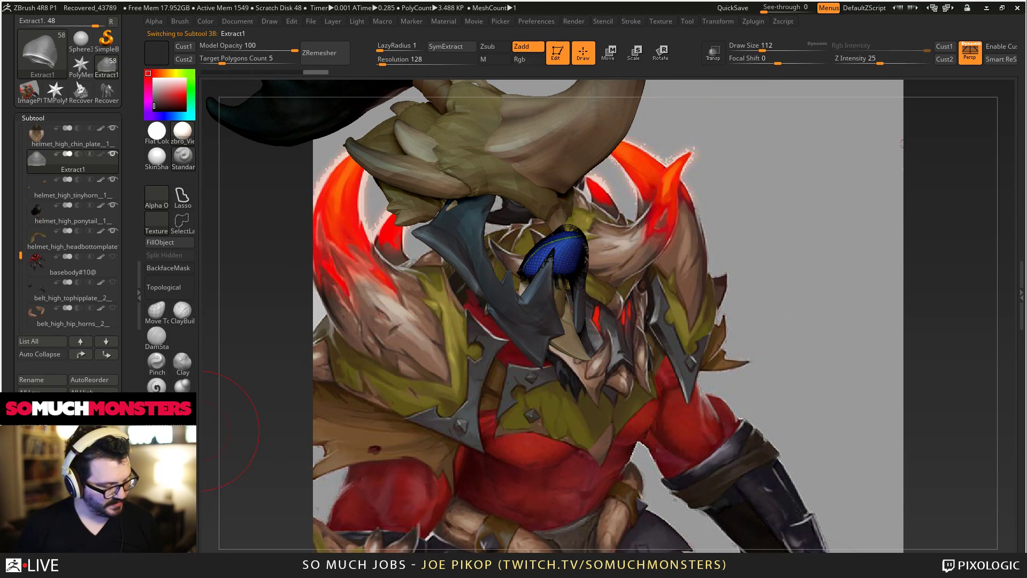
{"action": "key", "text": "shift+f"}
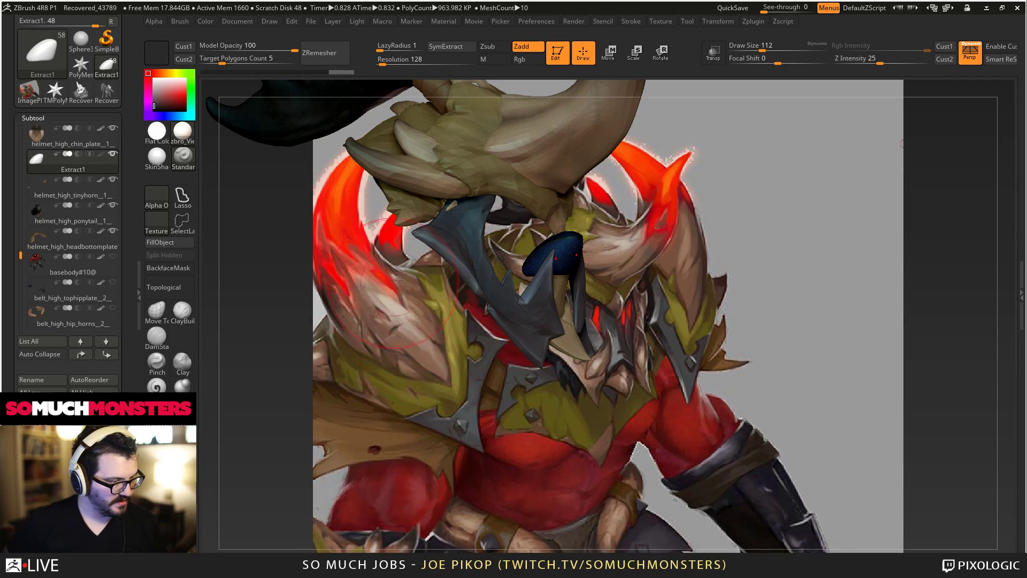
{"action": "mouse_move", "coordinate": [527, 271]}
{"action": "right_mouse_down"}
{"action": "mouse_move", "coordinate": [567, 268]}
{"action": "mouse_move", "coordinate": [521, 270]}
{"action": "mouse_move", "coordinate": [532, 268]}
{"action": "right_mouse_up"}
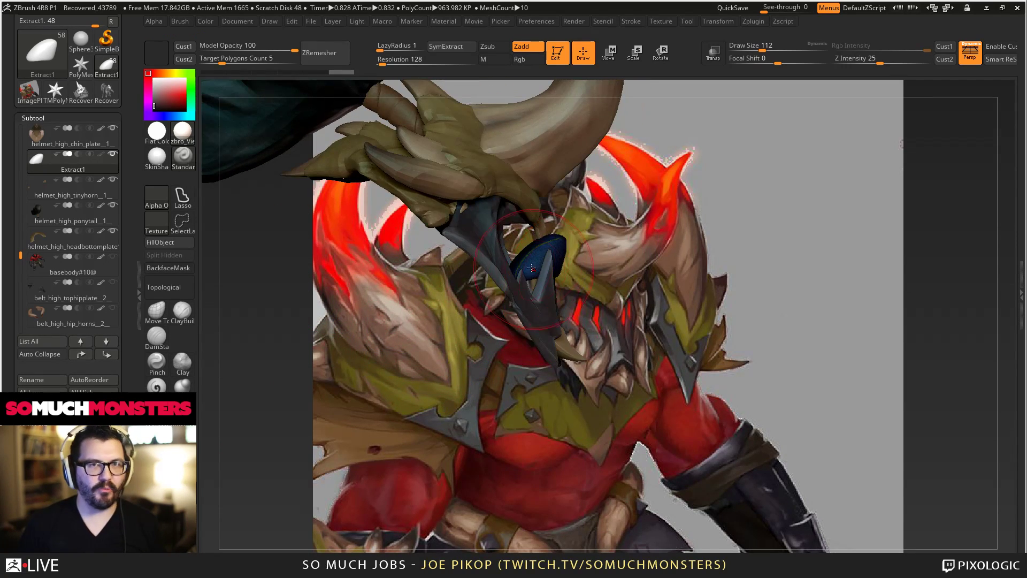
Show the basebody subtool and adjust the extracted face piece with the Move Topological brush.
{"action": "left_click", "coordinate": [112, 256]}
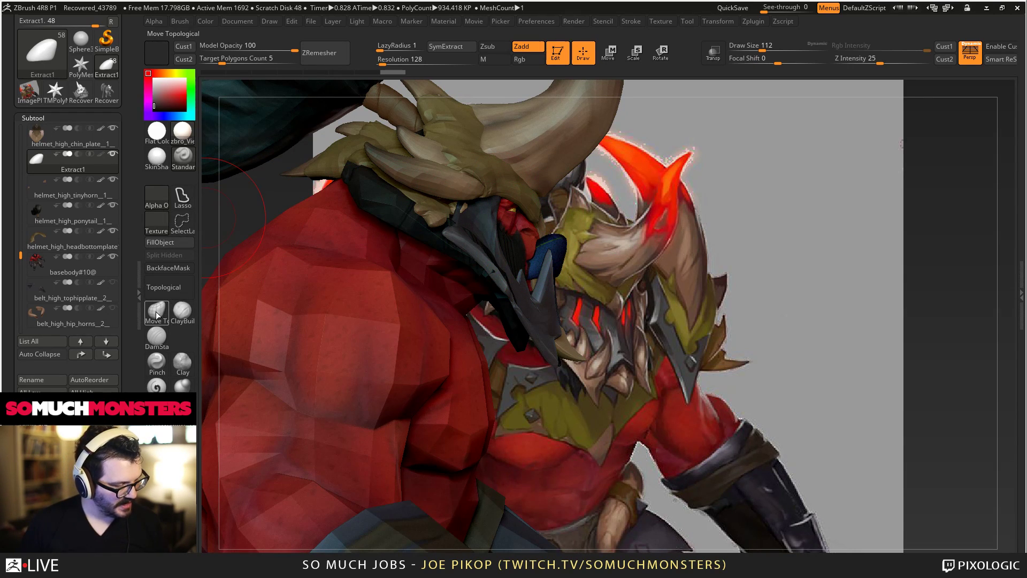
{"action": "left_click", "coordinate": [184, 387]}
{"action": "left_click", "coordinate": [156, 313]}
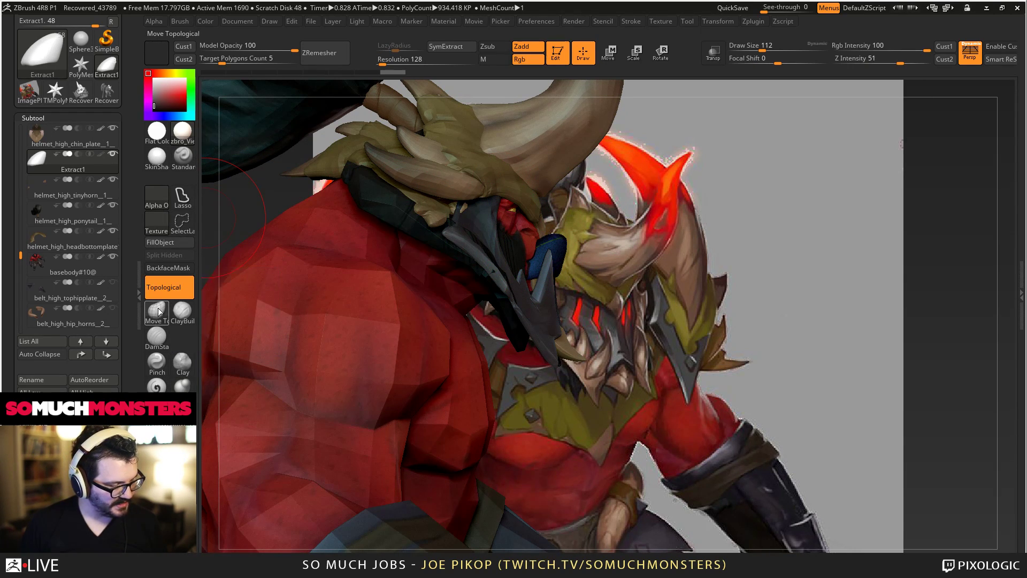
{"action": "right_click_drag", "start_coordinate": [578, 241], "coordinate": [513, 203]}
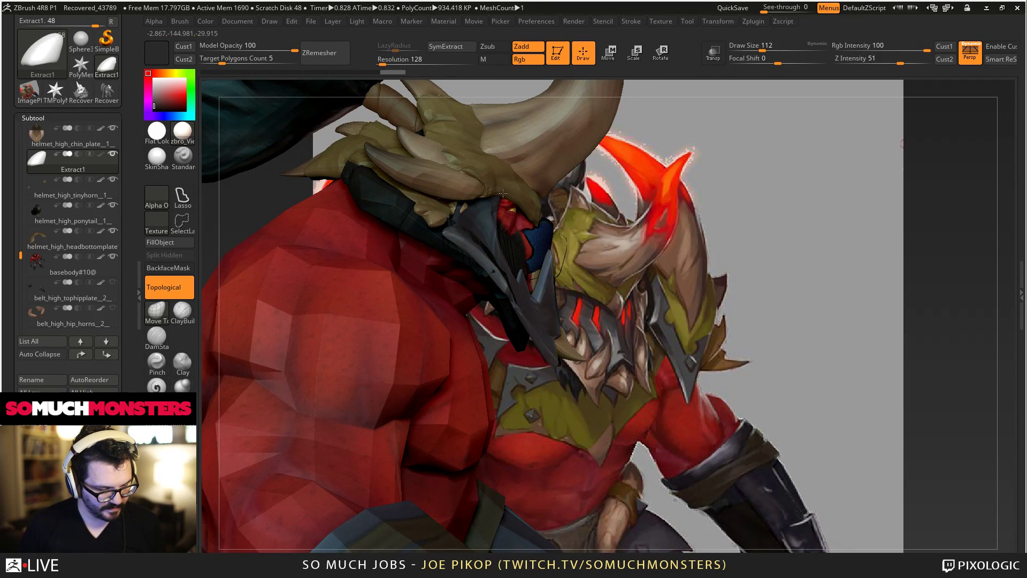
{"action": "mouse_move", "coordinate": [497, 204]}
{"action": "left_mouse_down"}
{"action": "mouse_move", "coordinate": [528, 264]}
{"action": "mouse_move", "coordinate": [201, 244]}
{"action": "left_mouse_up"}
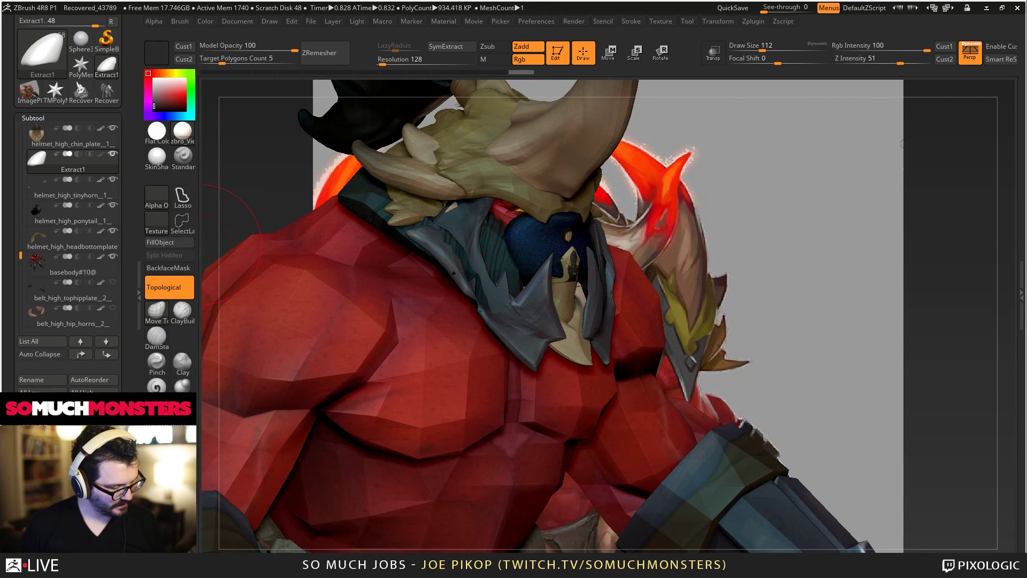
Remesh the extracted face piece with DynaMesh at a resolution of 32.
{"action": "left_click", "coordinate": [400, 60]}
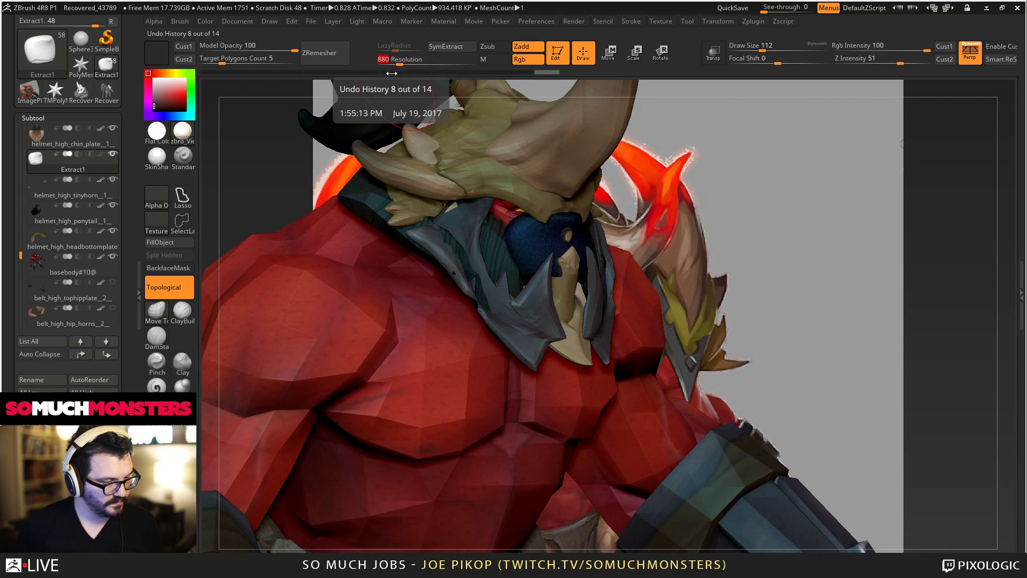
{"action": "type", "text": "32"}
{"action": "key", "text": "Return"}
{"action": "mouse_move", "coordinate": [258, 168]}
{"action": "left_mouse_down", "text": "ctrl"}
{"action": "mouse_move", "coordinate": [270, 201]}
{"action": "mouse_move", "coordinate": [487, 254]}
{"action": "mouse_move", "coordinate": [518, 249]}
{"action": "left_mouse_up", "text": "ctrl"}
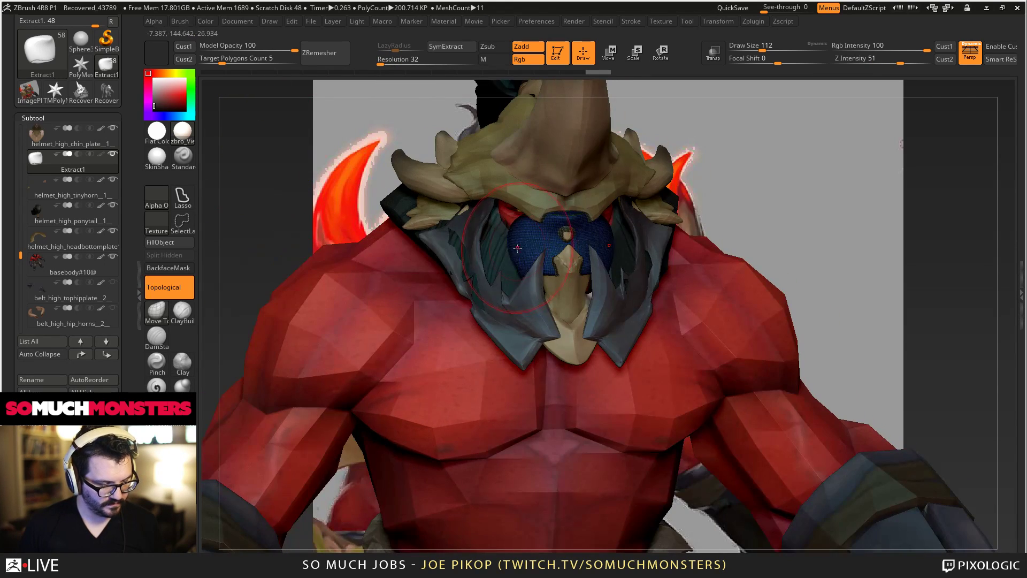
Widen the extracted piece across the upper face opening using the Move brush at draw size 144.
{"action": "left_click", "coordinate": [152, 313]}
{"action": "key", "text": "m"}
{"action": "left_click", "coordinate": [722, 447]}
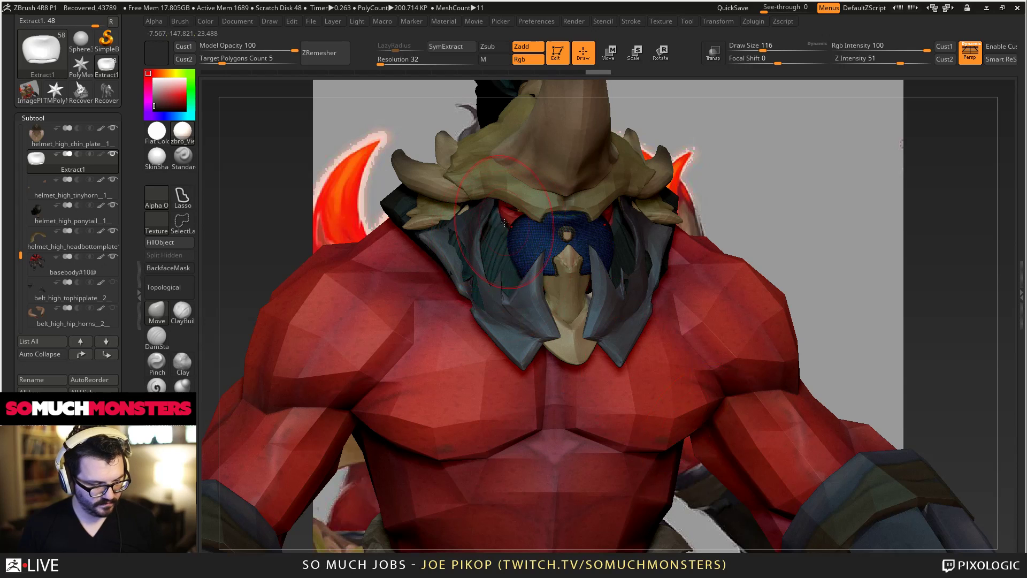
{"action": "key", "text": "bracketright"}
{"action": "left_click_drag", "start_coordinate": [511, 239], "coordinate": [503, 222]}
{"action": "mouse_move", "coordinate": [267, 225]}
{"action": "left_mouse_down"}
{"action": "mouse_move", "coordinate": [470, 235]}
{"action": "mouse_move", "coordinate": [476, 214]}
{"action": "left_mouse_up"}
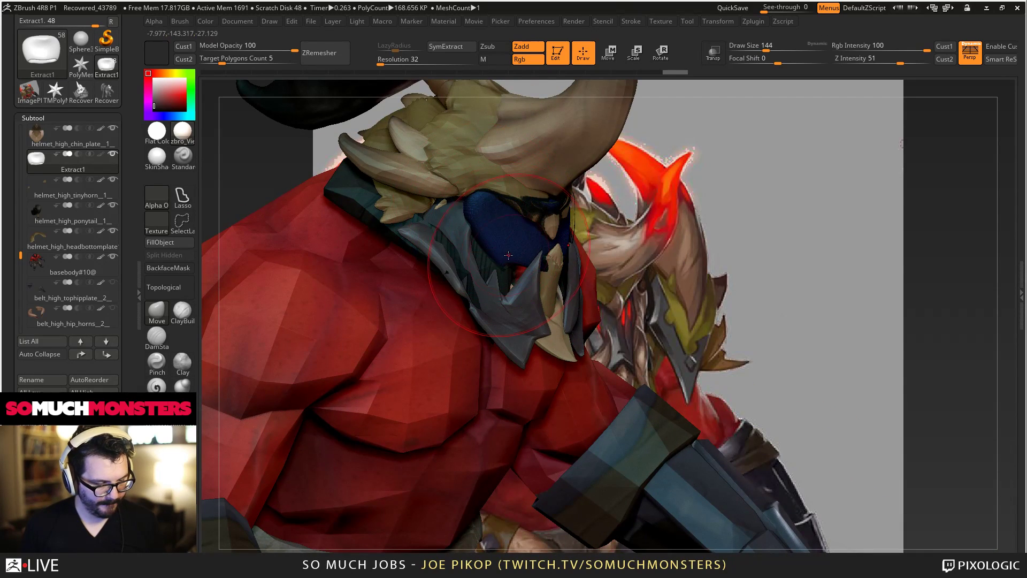
Stretch the extracted piece down toward the chin and outward to cover the opening between the helmet's side plates.
{"action": "key", "text": "ctrl+shift+z"}
{"action": "key", "text": "ctrl+shift+z"}
{"action": "key", "text": "ctrl+shift+z"}
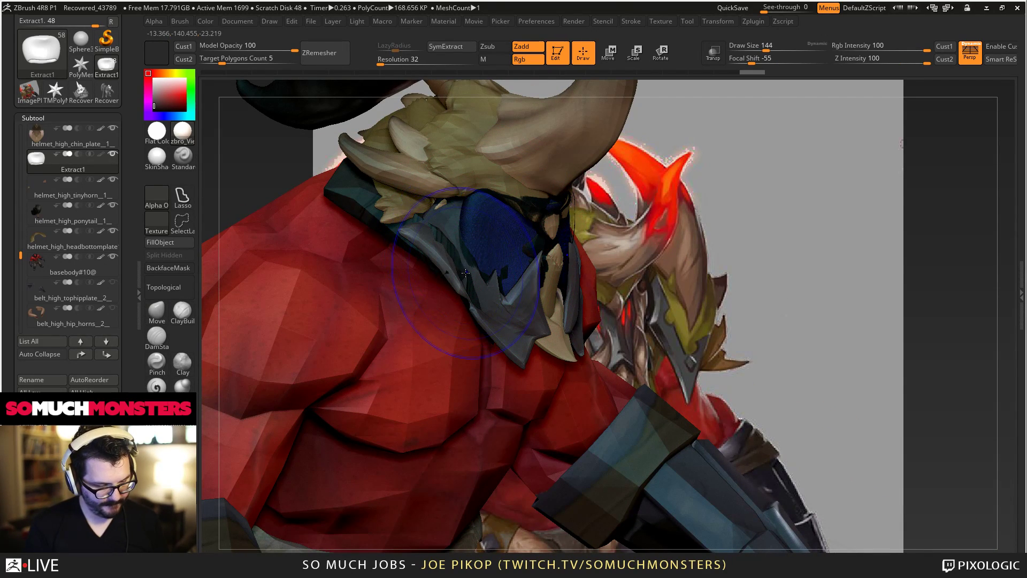
{"action": "key", "text": "ctrl+shift+z"}
{"action": "key", "text": "ctrl+shift+z"}
{"action": "key", "text": "ctrl+shift+z"}
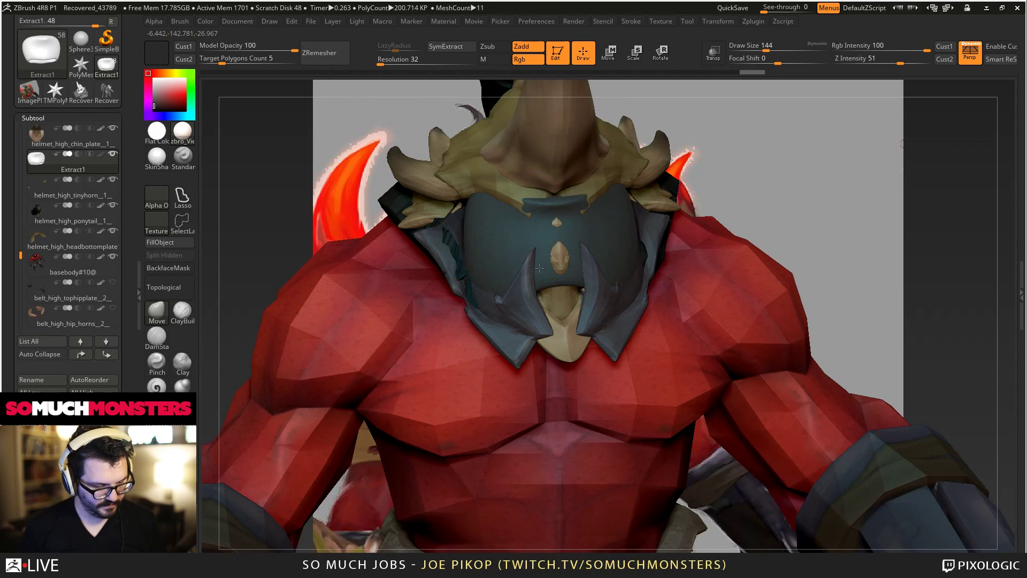
{"action": "key", "text": "ctrl+shift+z"}
{"action": "key", "text": "ctrl+shift+z"}
{"action": "key", "text": "ctrl+shift+z"}
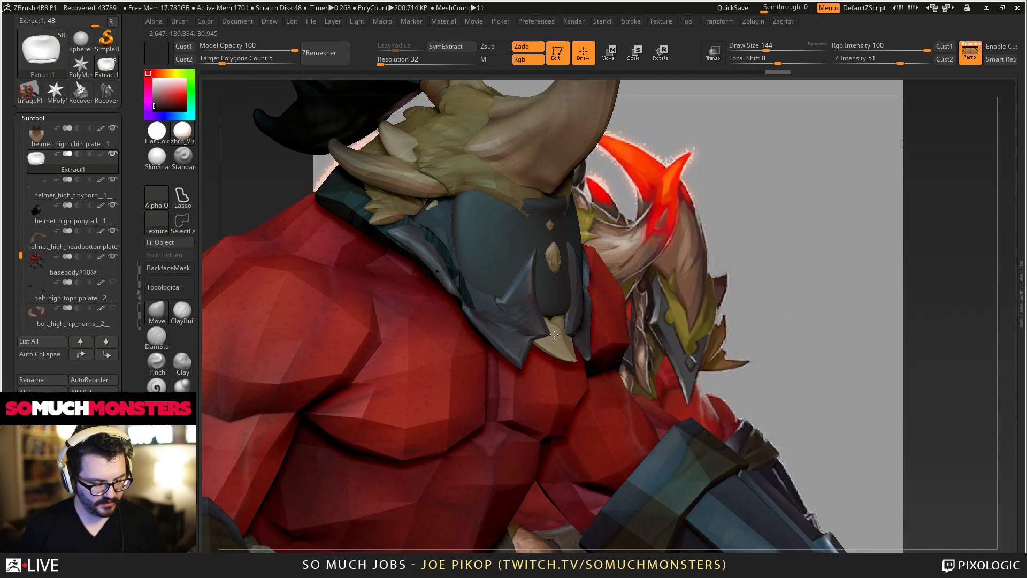
{"action": "key", "text": "ctrl+z"}
{"action": "key", "text": "ctrl+z"}
{"action": "key", "text": "ctrl+z"}
Select the helmet_high_faceplate subtool and fill it with a tan bone color sampled from the helmet.
{"action": "left_click", "coordinate": [511, 327], "text": "alt"}
{"action": "key", "text": "b"}
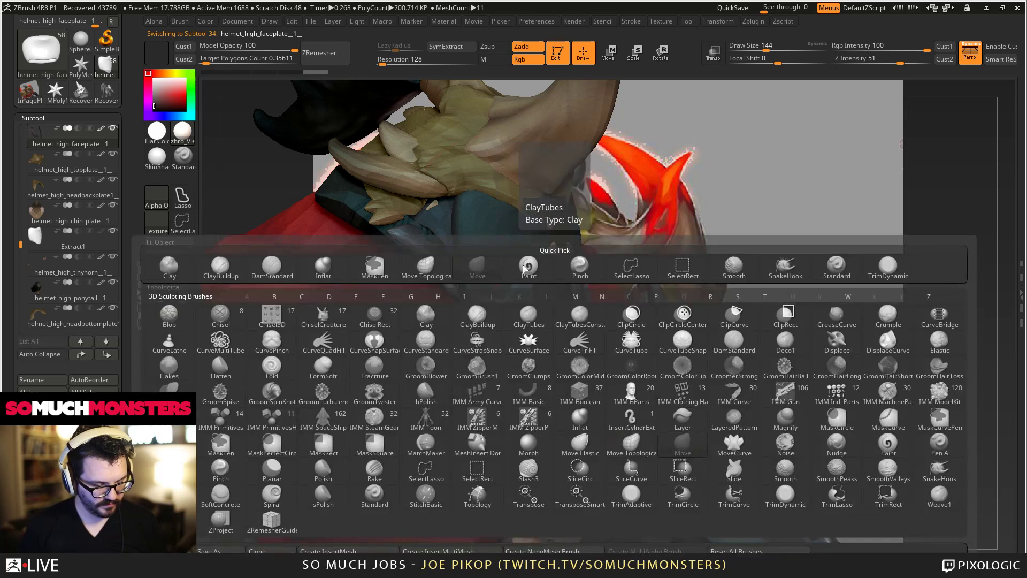
{"action": "key", "text": "Escape"}
{"action": "key", "text": "v"}
{"action": "key", "text": "v"}
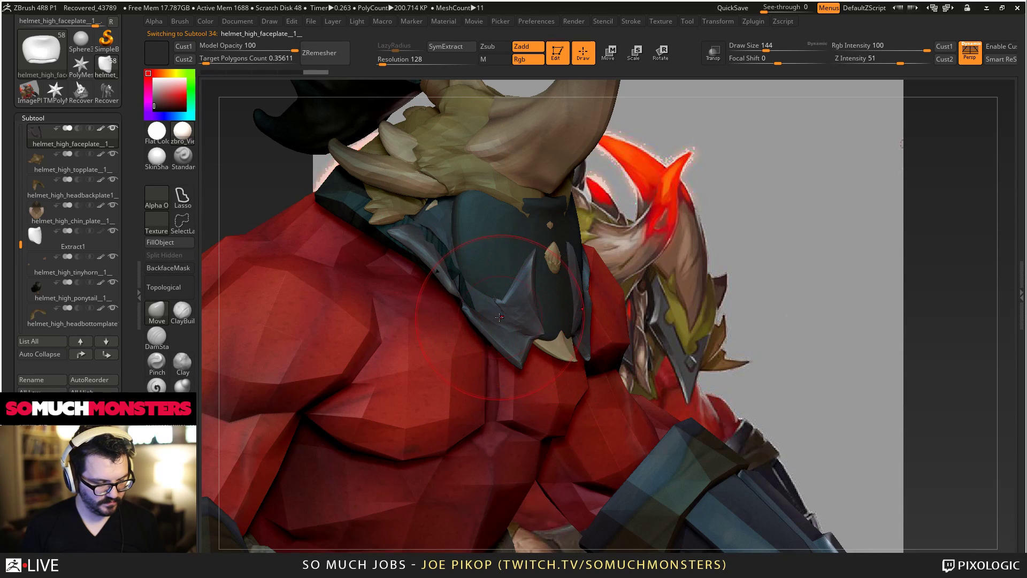
{"action": "key", "text": "f"}
{"action": "left_click", "coordinate": [169, 246]}
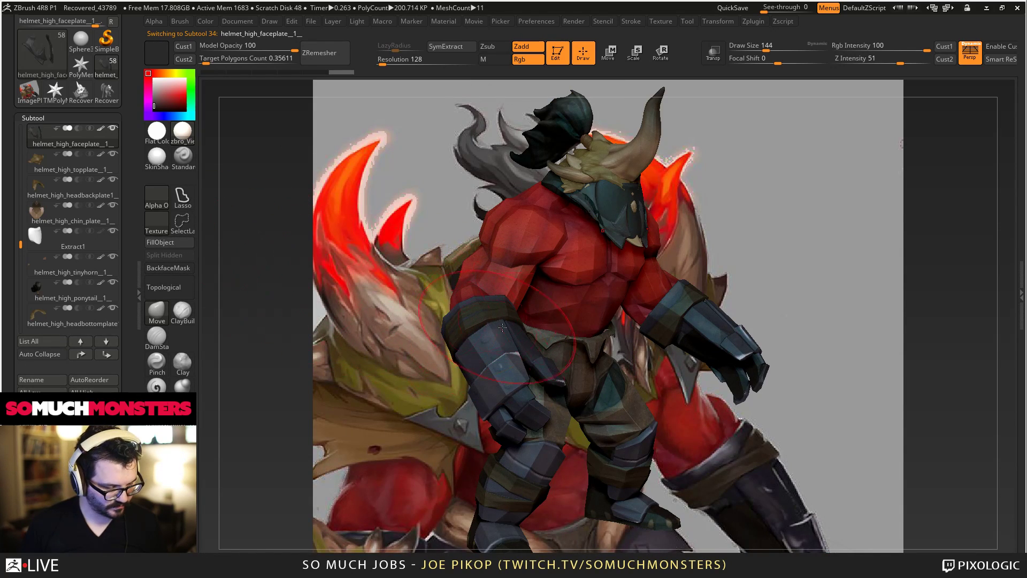
{"action": "right_click_drag", "start_coordinate": [578, 220], "coordinate": [447, 148], "text": "alt"}
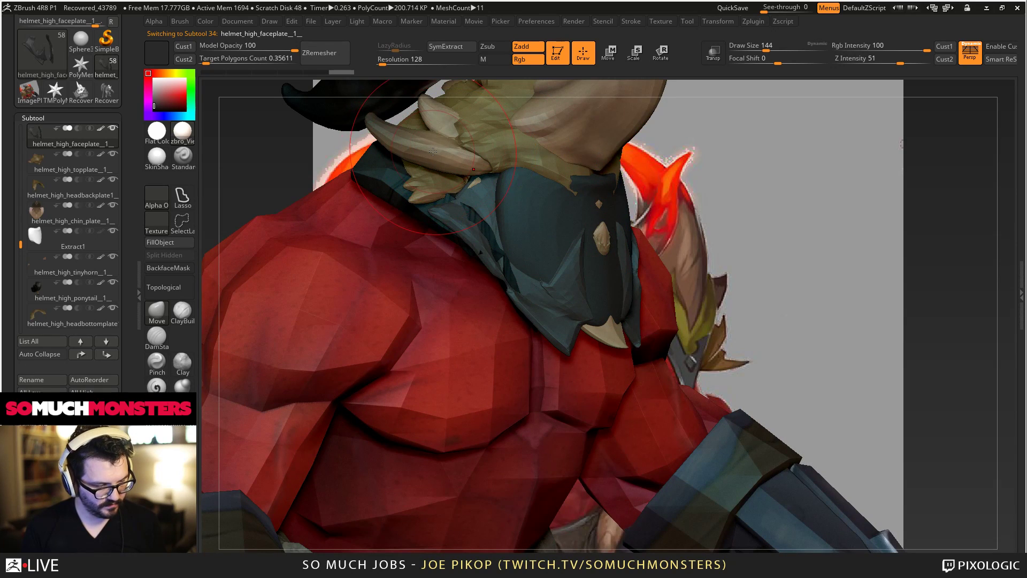
{"action": "key", "text": "c"}
{"action": "key", "text": "ctrl+f"}
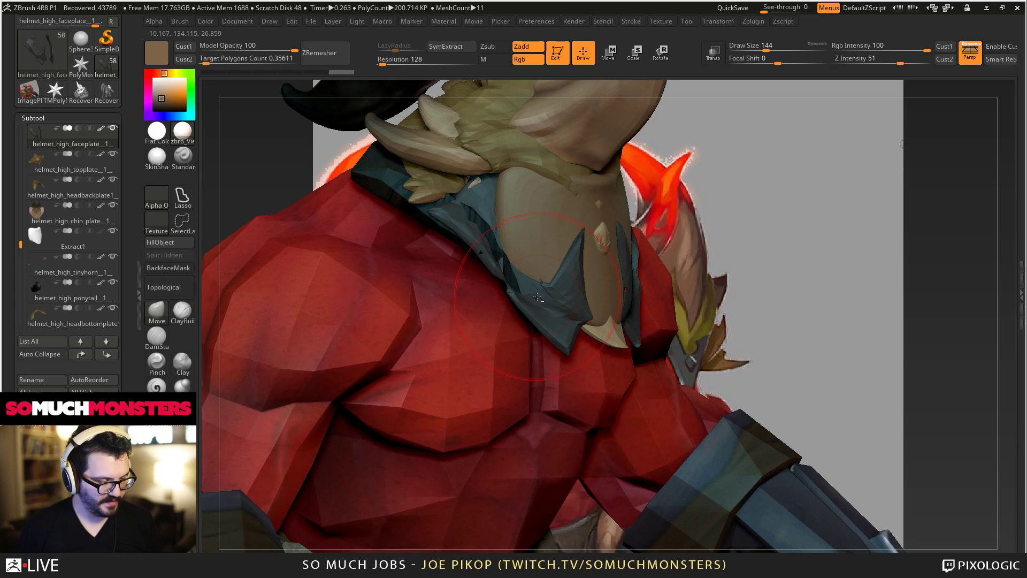
{"action": "right_click_drag", "start_coordinate": [536, 298], "coordinate": [504, 351], "text": "ctrl"}
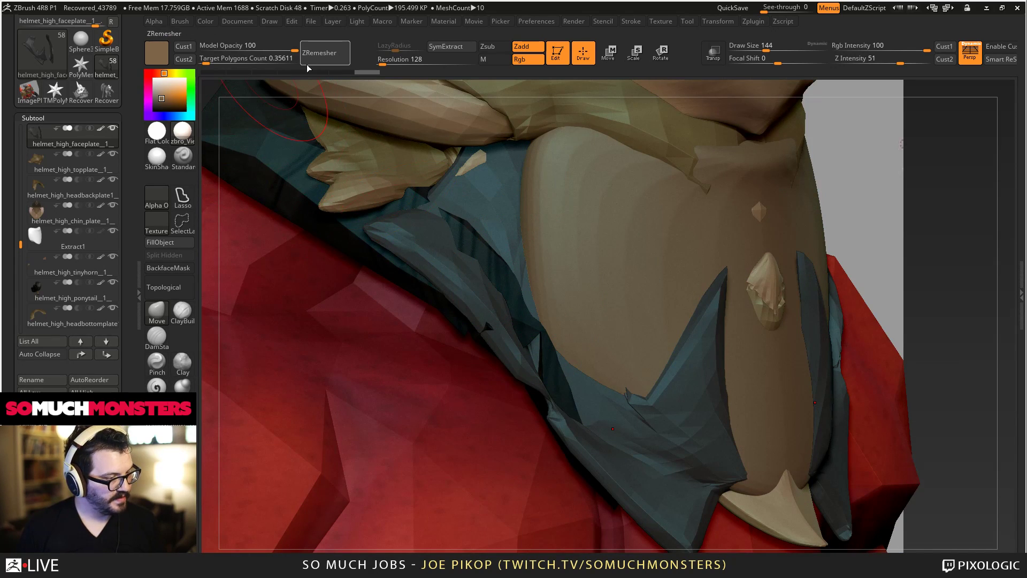
{"action": "left_click", "coordinate": [163, 243]}
{"action": "right_click_drag", "start_coordinate": [589, 375], "coordinate": [590, 326], "text": "ctrl"}
Select Extract1 and fill it with a sampled dark grey color to contrast with the tan faceplate.
{"action": "left_click", "coordinate": [572, 311], "text": "alt"}
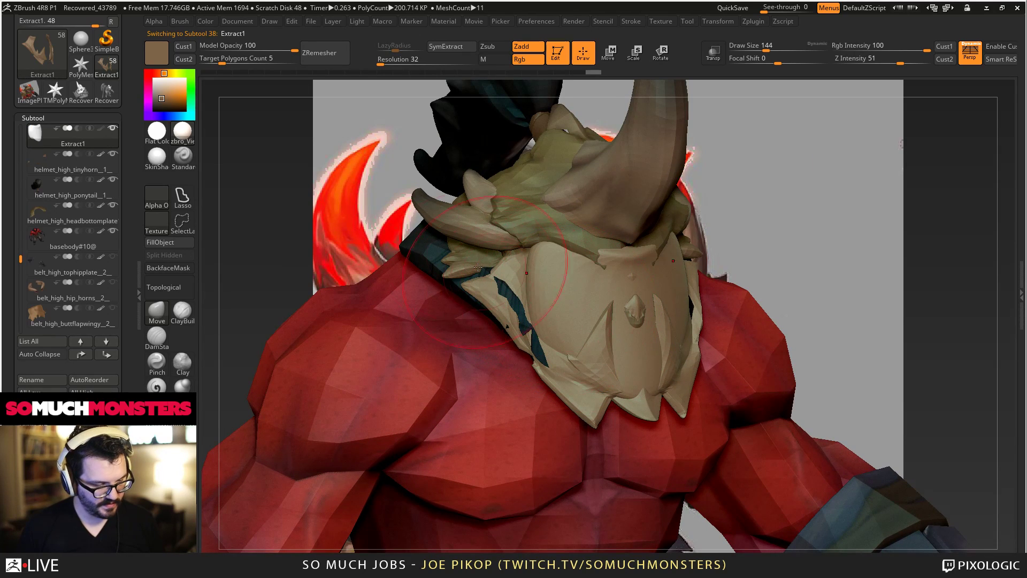
{"action": "key", "text": "c"}
{"action": "key", "text": "c"}
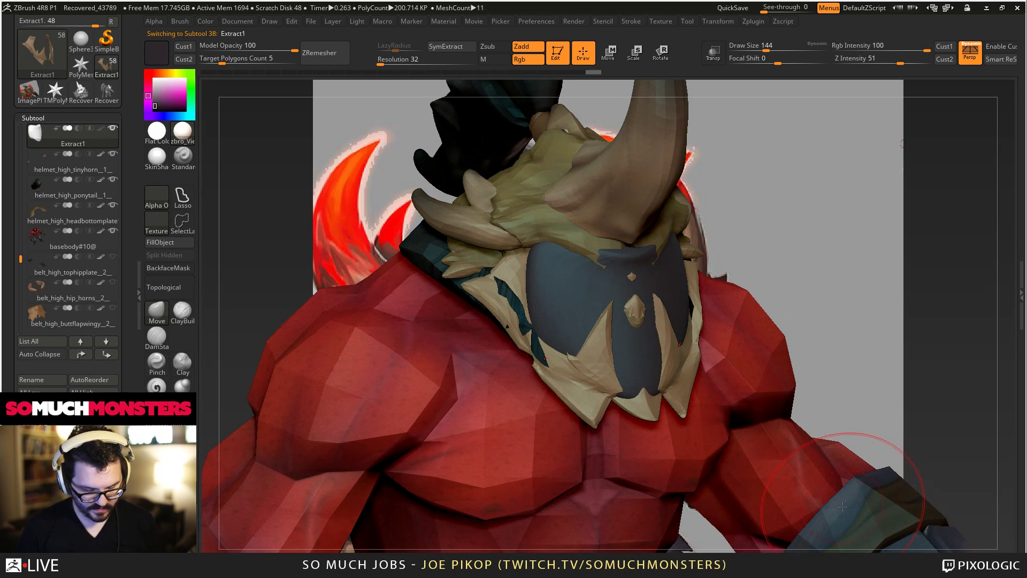
{"action": "left_click", "coordinate": [166, 246]}
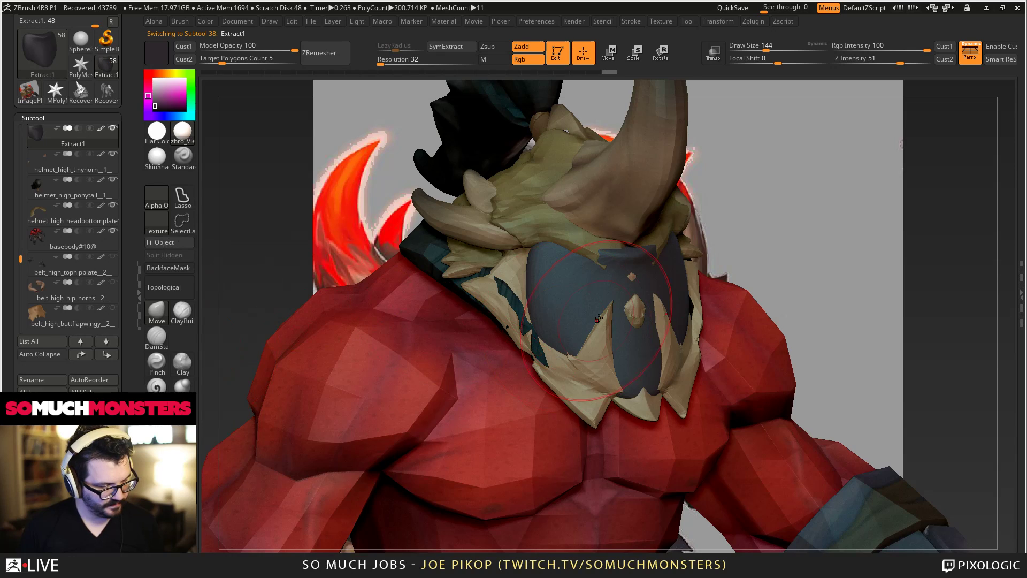
Select the chin plate and push its protruding center nub back behind the dark face piece.
{"action": "right_click_drag", "start_coordinate": [588, 323], "coordinate": [421, 324]}
{"action": "left_click_drag", "start_coordinate": [432, 337], "coordinate": [445, 347]}
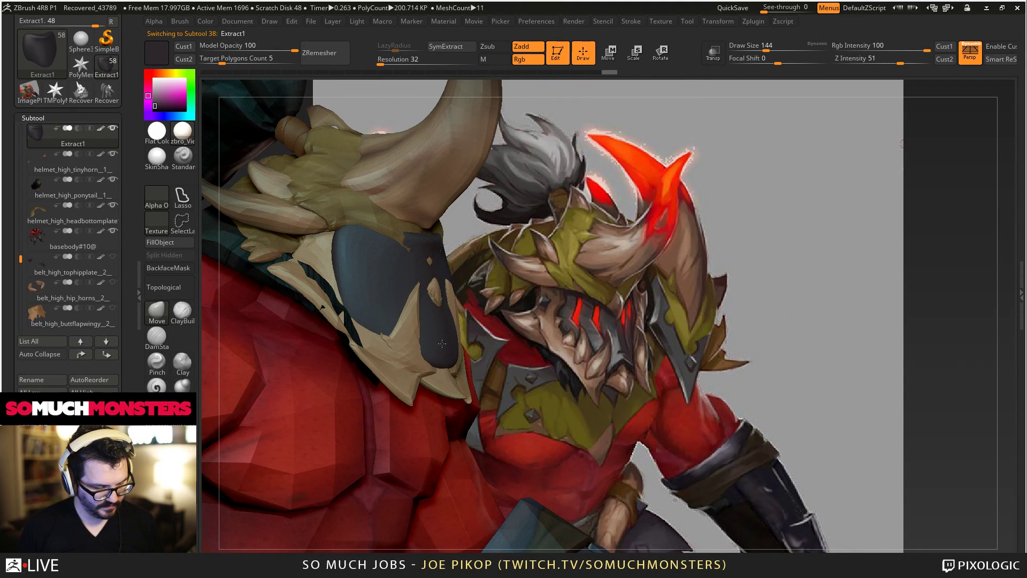
{"action": "left_click", "coordinate": [433, 293], "text": "alt"}
{"action": "mouse_move", "coordinate": [433, 294]}
{"action": "right_mouse_down", "text": "ctrl"}
{"action": "mouse_move", "coordinate": [536, 353]}
{"action": "mouse_move", "coordinate": [839, 413]}
{"action": "right_mouse_up", "text": "ctrl"}
{"action": "left_click_drag", "start_coordinate": [425, 279], "coordinate": [416, 280]}
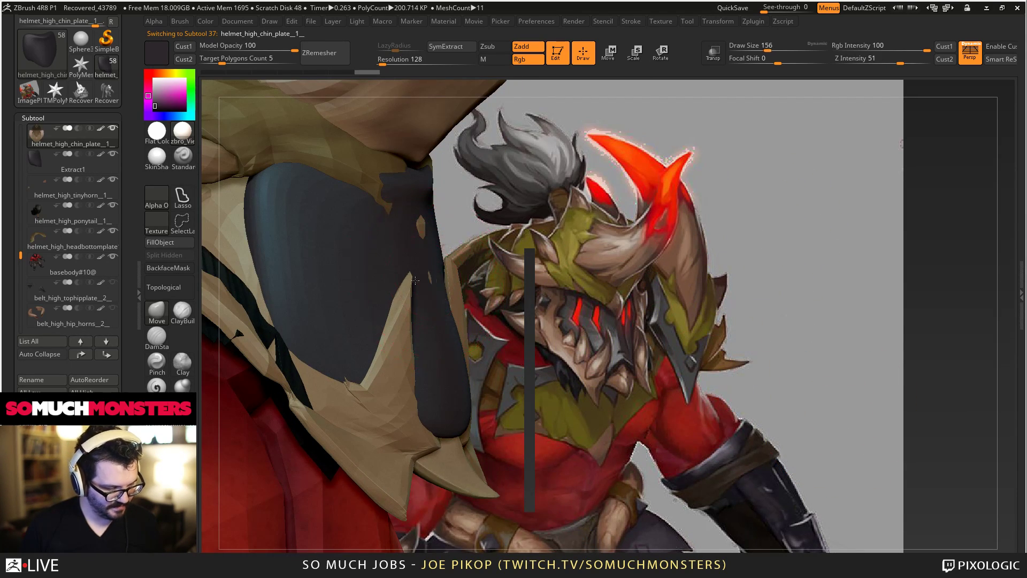
{"action": "mouse_move", "coordinate": [416, 278]}
{"action": "right_mouse_down"}
{"action": "mouse_move", "coordinate": [396, 214]}
{"action": "mouse_move", "coordinate": [401, 182]}
{"action": "right_mouse_up"}
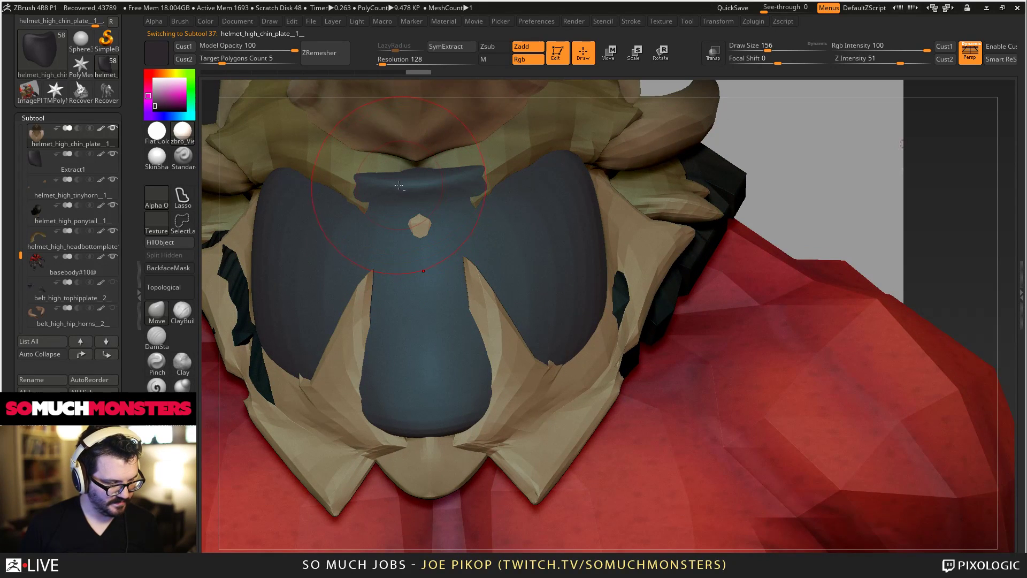
Reshape the upper band and side edges of Extract1 with the Move brush so they tuck under the helmet.
{"action": "left_click", "coordinate": [392, 192], "text": "alt"}
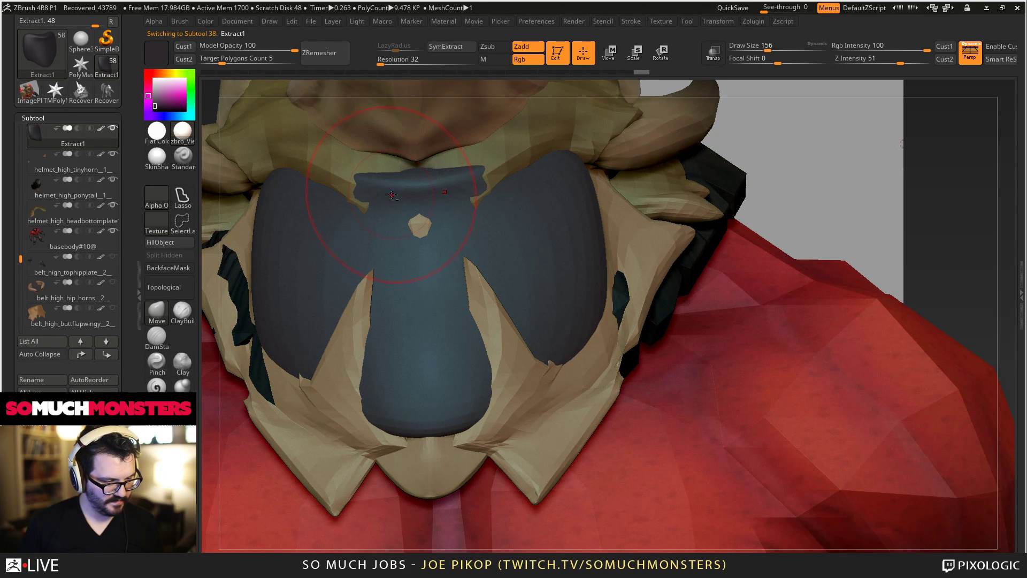
{"action": "right_click_drag", "start_coordinate": [394, 191], "coordinate": [423, 193]}
{"action": "mouse_move", "coordinate": [362, 191]}
{"action": "left_mouse_down"}
{"action": "mouse_move", "coordinate": [335, 194]}
{"action": "mouse_move", "coordinate": [357, 183]}
{"action": "left_mouse_up"}
{"action": "left_click_drag", "start_coordinate": [257, 186], "coordinate": [234, 193]}
{"action": "right_click_drag", "start_coordinate": [353, 225], "coordinate": [310, 270]}
{"action": "right_click_drag", "start_coordinate": [624, 364], "coordinate": [663, 281], "text": "alt"}
{"action": "right_click_drag", "start_coordinate": [663, 281], "coordinate": [783, 392], "text": "alt"}
{"action": "left_click_drag", "start_coordinate": [783, 393], "coordinate": [786, 375]}
{"action": "key", "text": "["}
{"action": "right_click_drag", "start_coordinate": [786, 385], "coordinate": [846, 423]}
{"action": "left_click_drag", "start_coordinate": [847, 423], "coordinate": [834, 428]}
{"action": "mouse_move", "coordinate": [836, 433]}
{"action": "right_mouse_down"}
{"action": "mouse_move", "coordinate": [841, 455]}
{"action": "mouse_move", "coordinate": [837, 391]}
{"action": "mouse_move", "coordinate": [838, 444]}
{"action": "mouse_move", "coordinate": [822, 452]}
{"action": "right_mouse_up"}
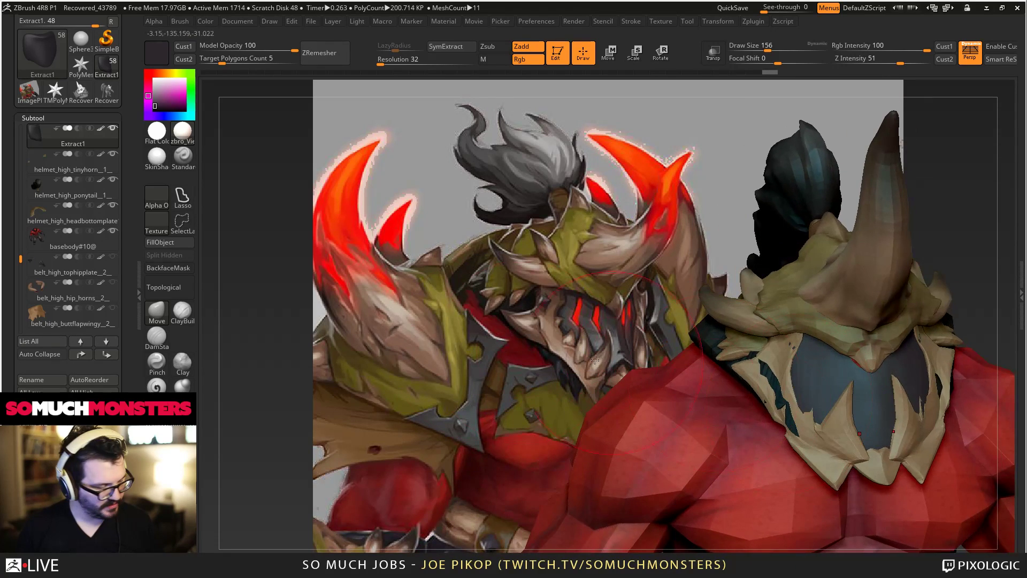
Carve a recess into the lower center of Extract1 with the ClayBuildup brush at a reduced draw size.
{"action": "left_click", "coordinate": [185, 315]}
{"action": "key", "text": "bracketleft"}
{"action": "key", "text": "bracketleft"}
{"action": "key", "text": "bracketleft"}
{"action": "key", "text": "bracketleft"}
{"action": "key", "text": "bracketleft"}
{"action": "key", "text": "bracketleft"}
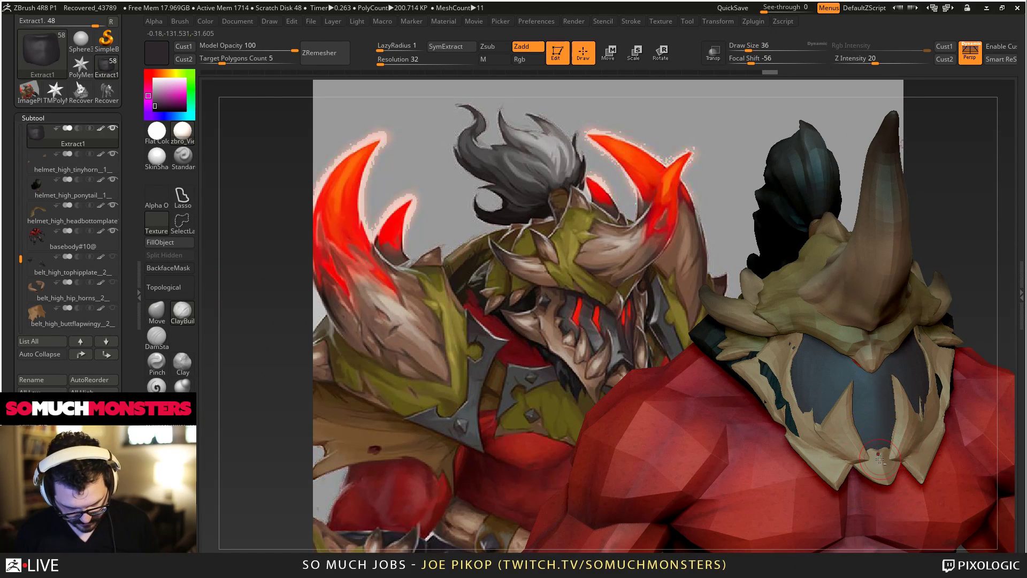
{"action": "mouse_move", "coordinate": [858, 489]}
{"action": "left_mouse_down", "text": "alt"}
{"action": "mouse_move", "coordinate": [871, 463]}
{"action": "mouse_move", "coordinate": [862, 436]}
{"action": "mouse_move", "coordinate": [858, 452]}
{"action": "mouse_move", "coordinate": [874, 445]}
{"action": "left_mouse_up", "text": "alt"}
{"action": "key", "text": "b"}
{"action": "key", "text": "c"}
{"action": "key", "text": "b"}
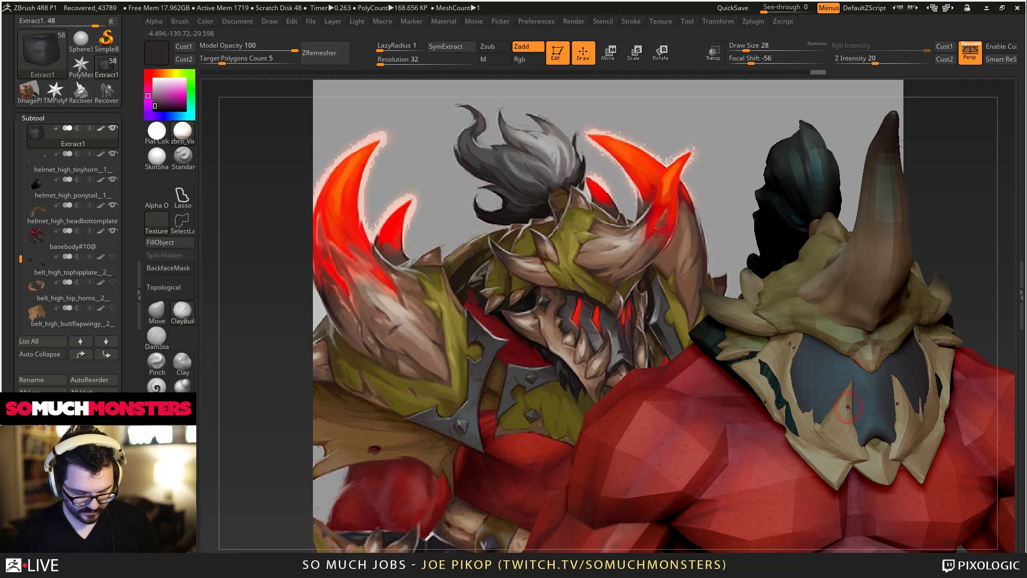
Build up the cheek areas and center of Extract1 with small ClayBuildup strokes, and smooth the stroke marks.
{"action": "right_click_drag", "start_coordinate": [875, 444], "coordinate": [844, 402]}
{"action": "left_click_drag", "start_coordinate": [852, 363], "coordinate": [843, 412], "text": "alt"}
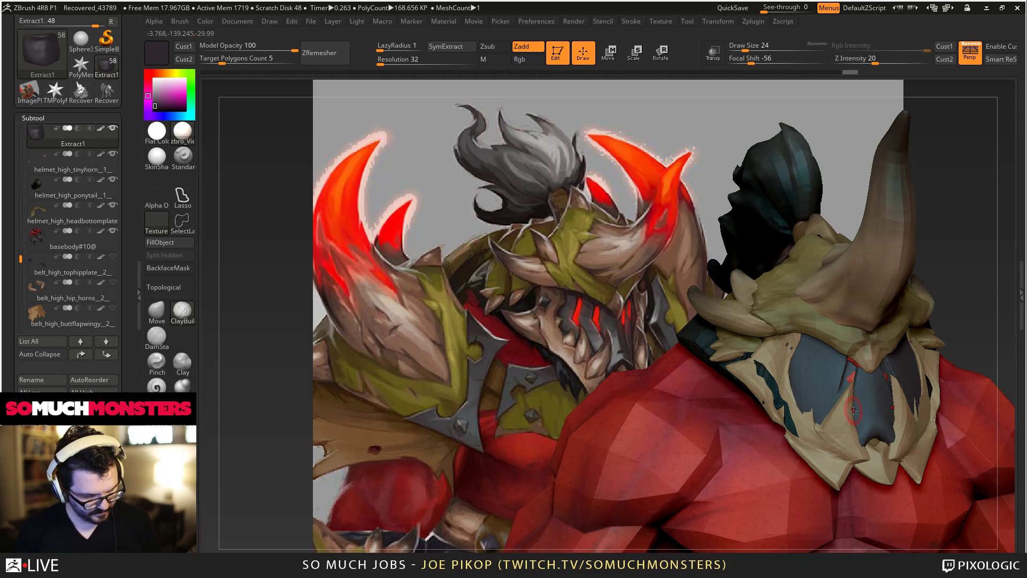
{"action": "right_click_drag", "start_coordinate": [854, 409], "coordinate": [855, 386]}
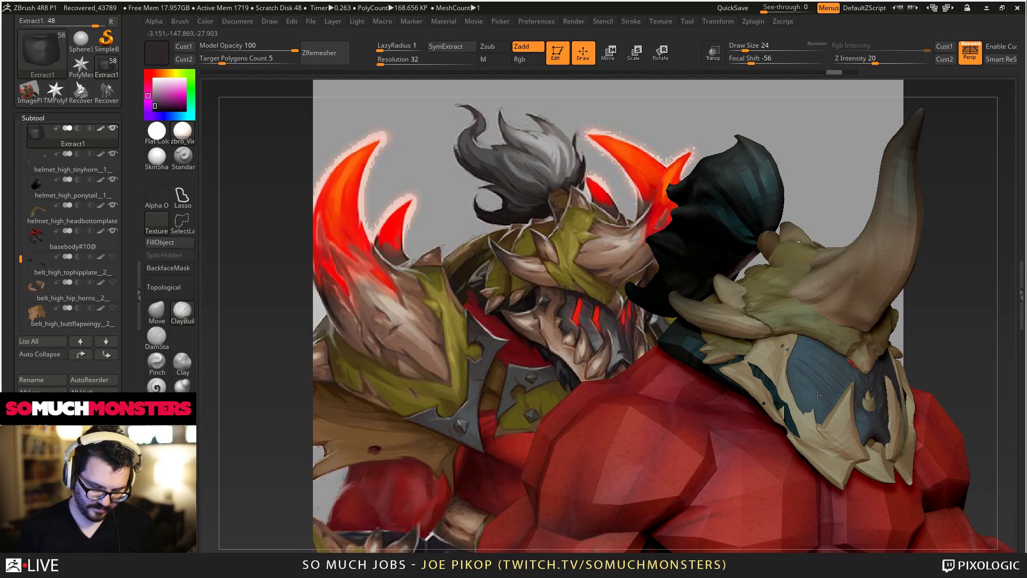
{"action": "left_click_drag", "start_coordinate": [817, 394], "coordinate": [808, 396]}
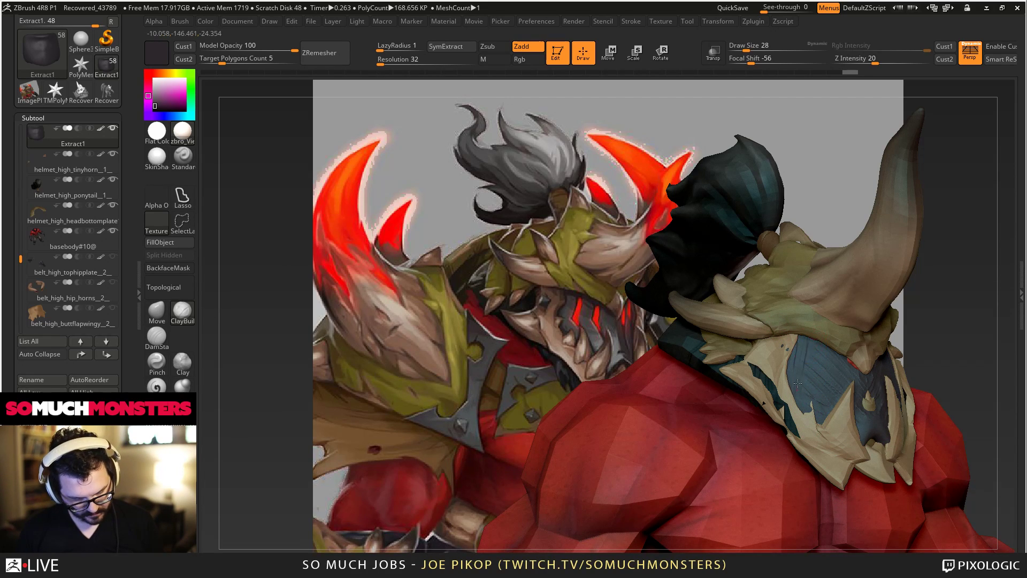
{"action": "right_click_drag", "start_coordinate": [844, 359], "coordinate": [834, 356]}
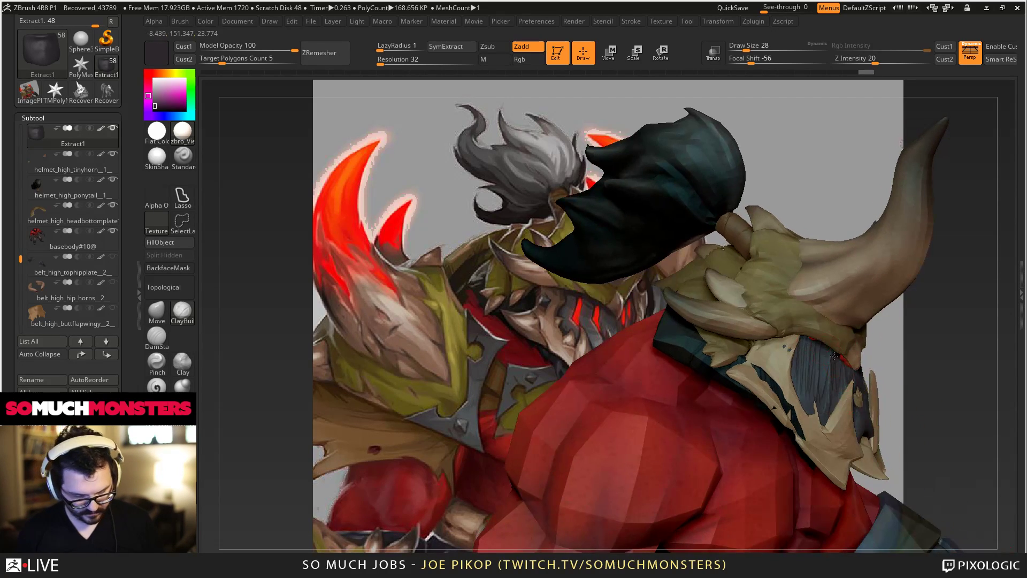
{"action": "right_click_drag", "start_coordinate": [844, 400], "coordinate": [804, 381]}
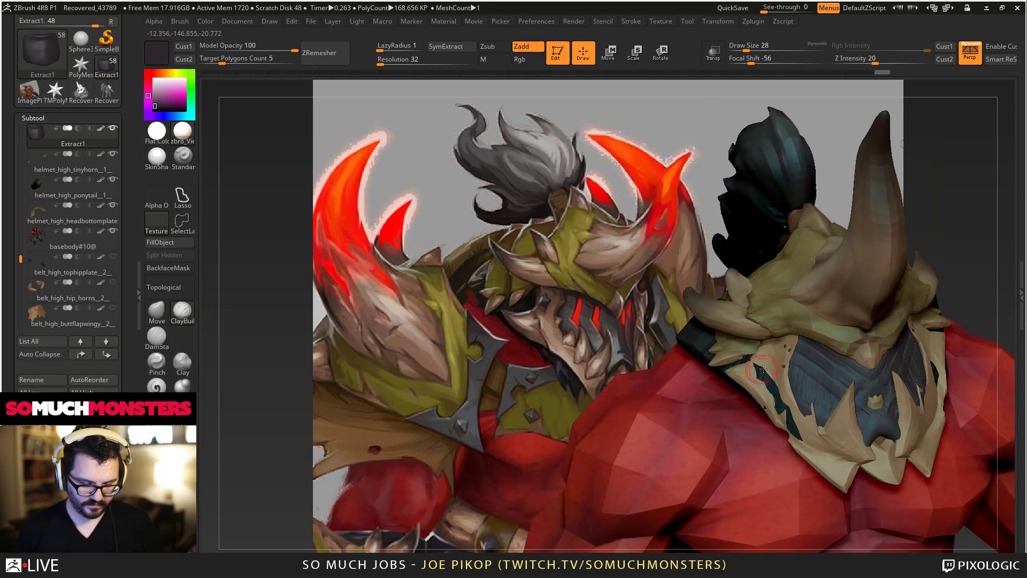
{"action": "left_click_drag", "start_coordinate": [822, 412], "coordinate": [851, 394], "text": "shift"}
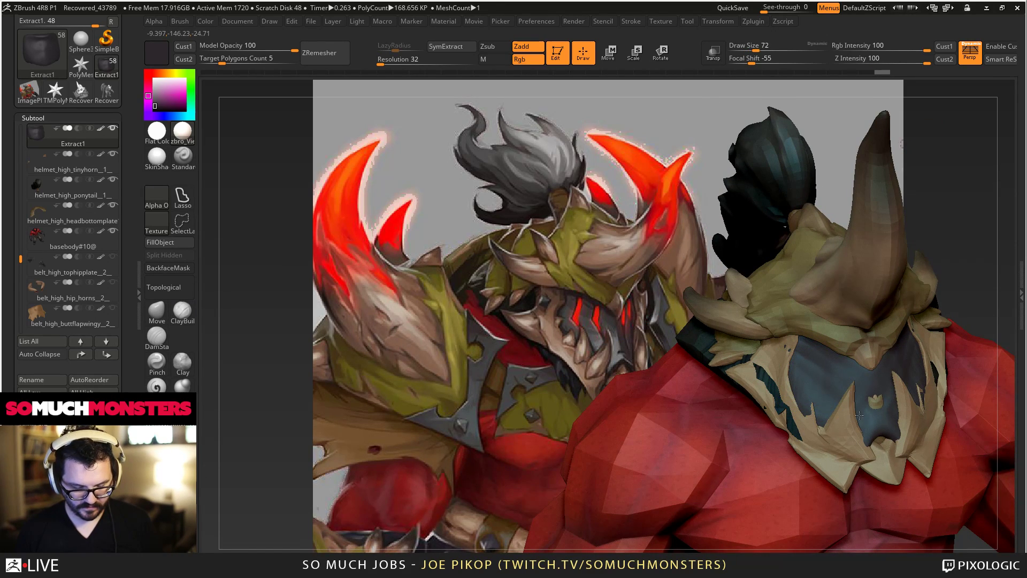
{"action": "mouse_move", "coordinate": [859, 415]}
{"action": "right_mouse_down"}
{"action": "mouse_move", "coordinate": [840, 398]}
{"action": "mouse_move", "coordinate": [835, 364]}
{"action": "mouse_move", "coordinate": [827, 402]}
{"action": "mouse_move", "coordinate": [798, 401]}
{"action": "right_mouse_up"}
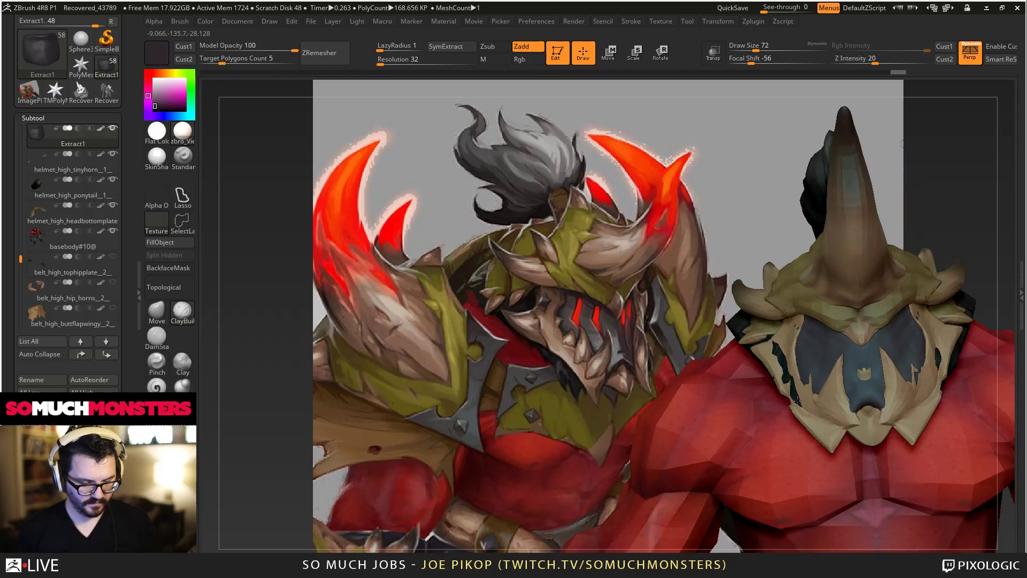
Select the helmet faceplate and smooth away the jagged teeth along its inner edges.
{"action": "left_click", "coordinate": [819, 416], "text": "alt"}
{"action": "left_click_drag", "start_coordinate": [823, 425], "coordinate": [826, 387], "text": "shift"}
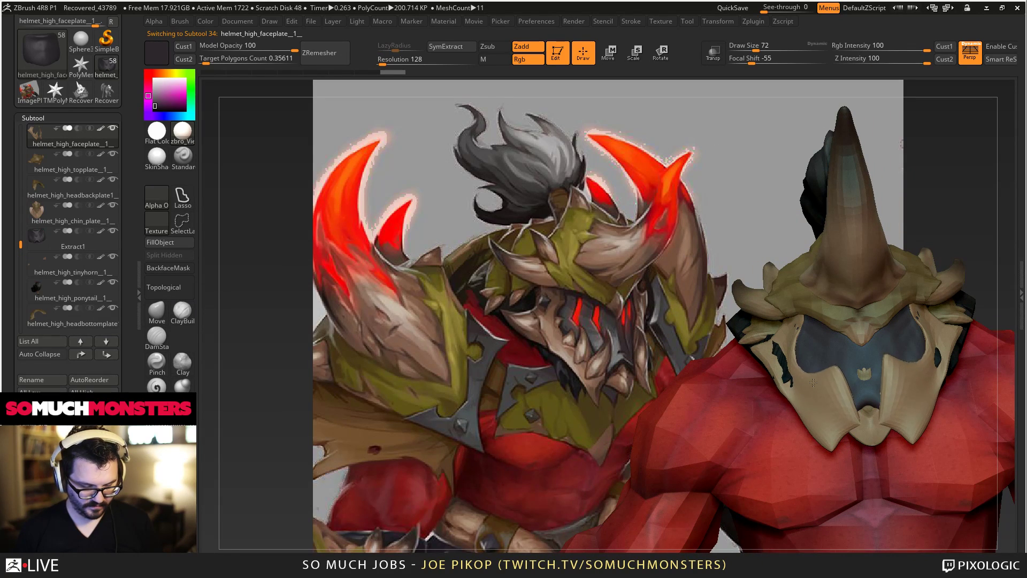
{"action": "mouse_move", "coordinate": [827, 386]}
{"action": "right_mouse_down"}
{"action": "mouse_move", "coordinate": [848, 390]}
{"action": "mouse_move", "coordinate": [811, 391]}
{"action": "right_mouse_up"}
{"action": "key", "text": "b"}
{"action": "key", "text": "c"}
{"action": "key", "text": "b"}
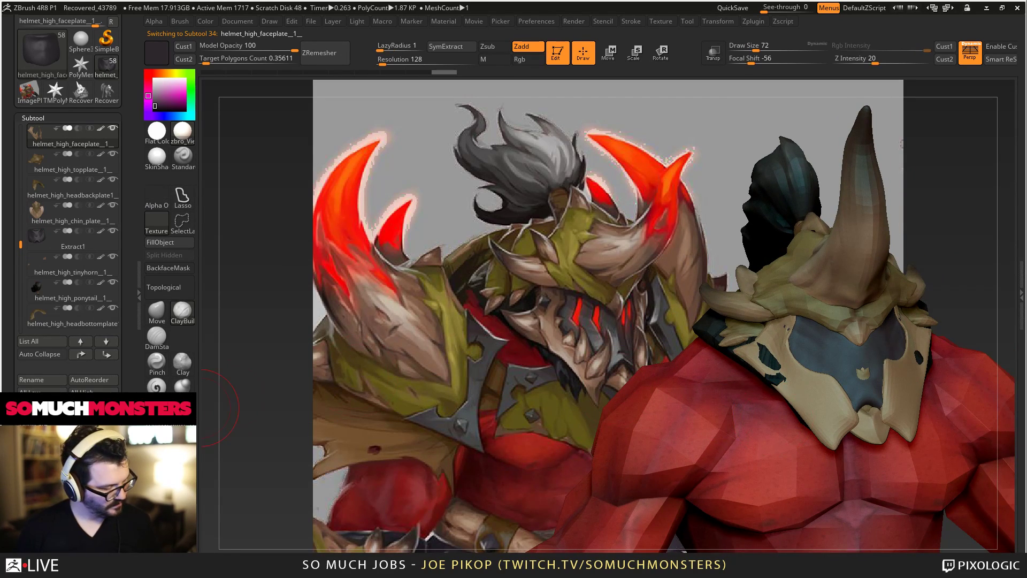
Set the DynaMesh resolution to 32 and remesh the faceplate.
{"action": "key", "text": "a"}
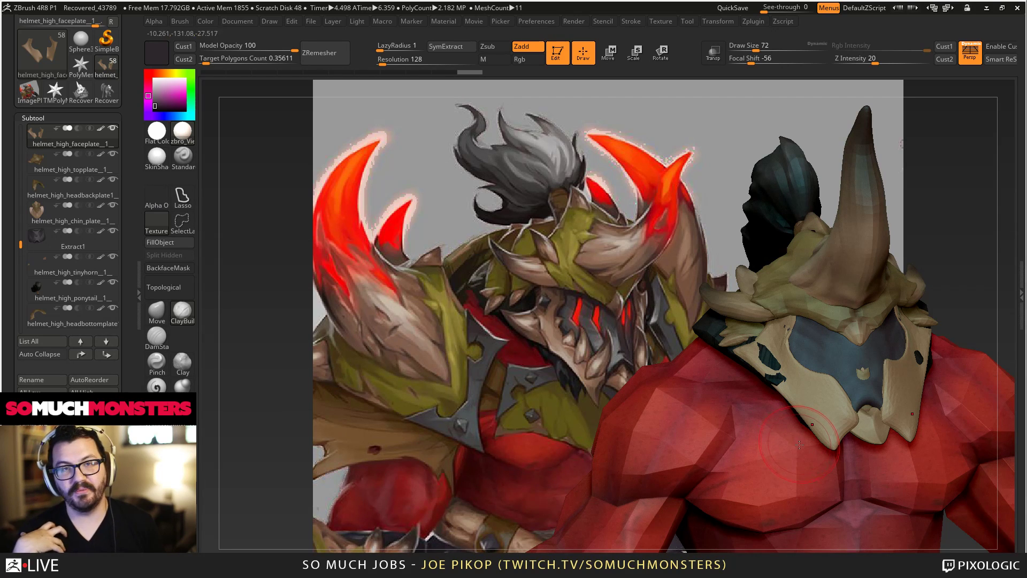
{"action": "left_click_drag", "start_coordinate": [713, 368], "coordinate": [760, 383]}
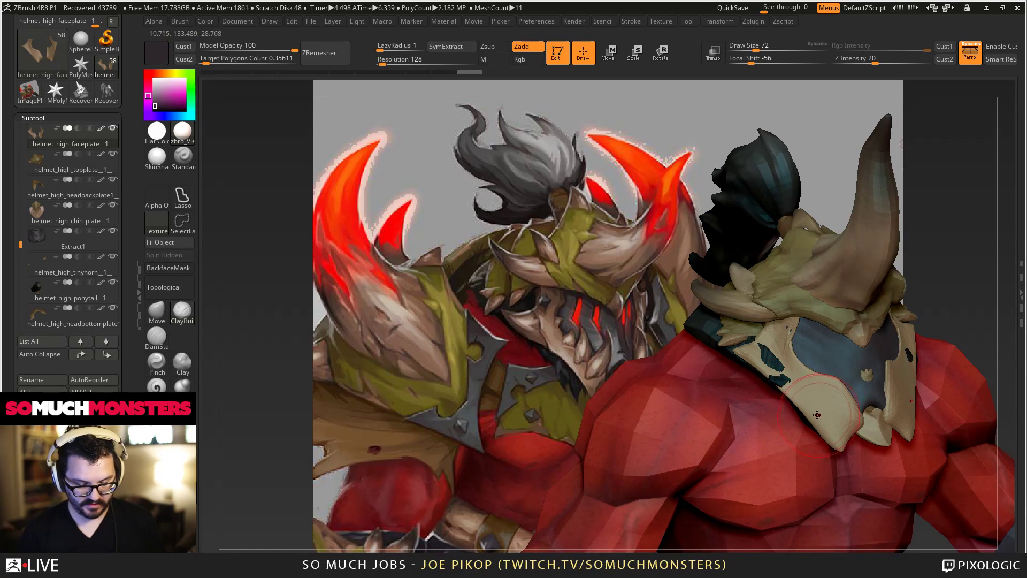
{"action": "left_click", "coordinate": [402, 60]}
{"action": "type", "text": "32"}
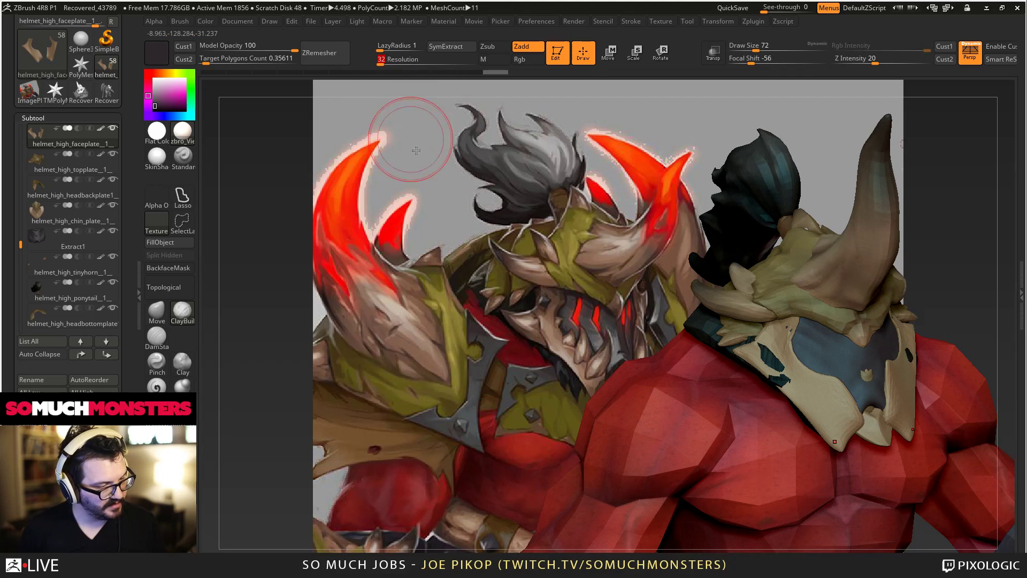
{"action": "left_click_drag", "start_coordinate": [957, 208], "coordinate": [969, 254], "text": "ctrl"}
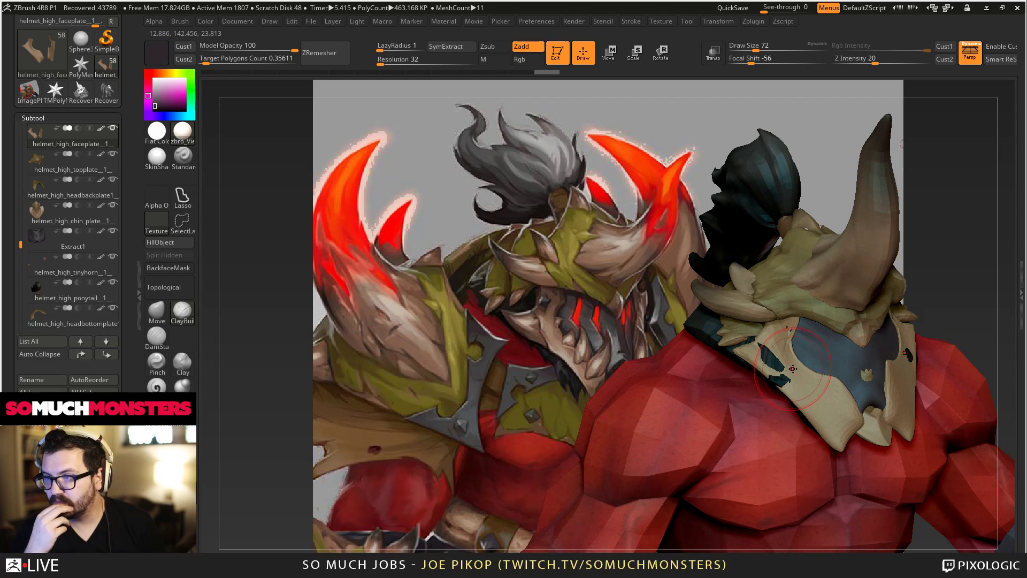
Pull the faceplate's outer side edge over the gap beside the cheek using the Move brush at draw size 172.
{"action": "right_click_drag", "start_coordinate": [793, 369], "coordinate": [795, 412]}
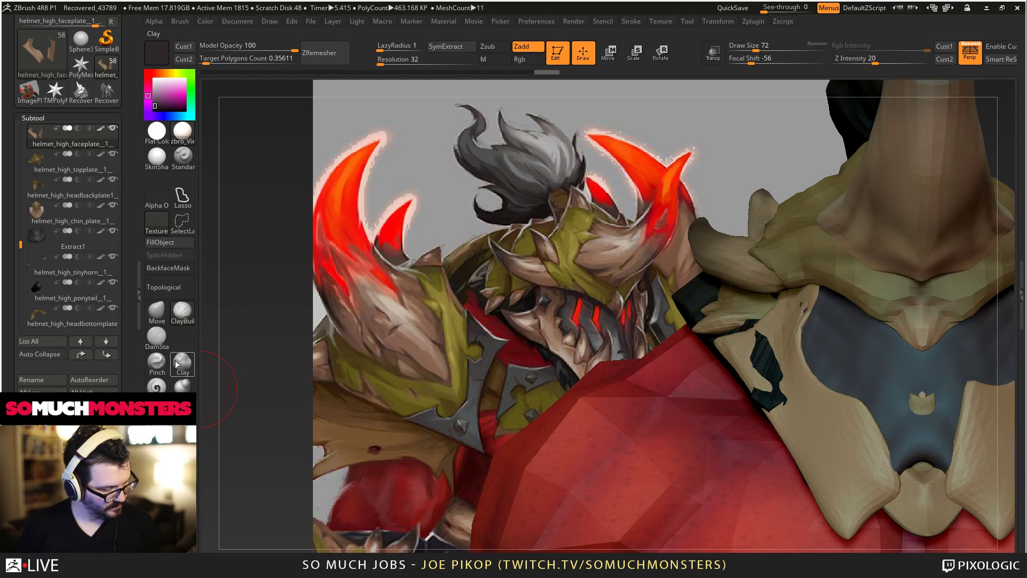
{"action": "left_click", "coordinate": [160, 313]}
{"action": "key", "text": "bracketright"}
{"action": "key", "text": "bracketright"}
{"action": "key", "text": "bracketright"}
{"action": "key", "text": "bracketright"}
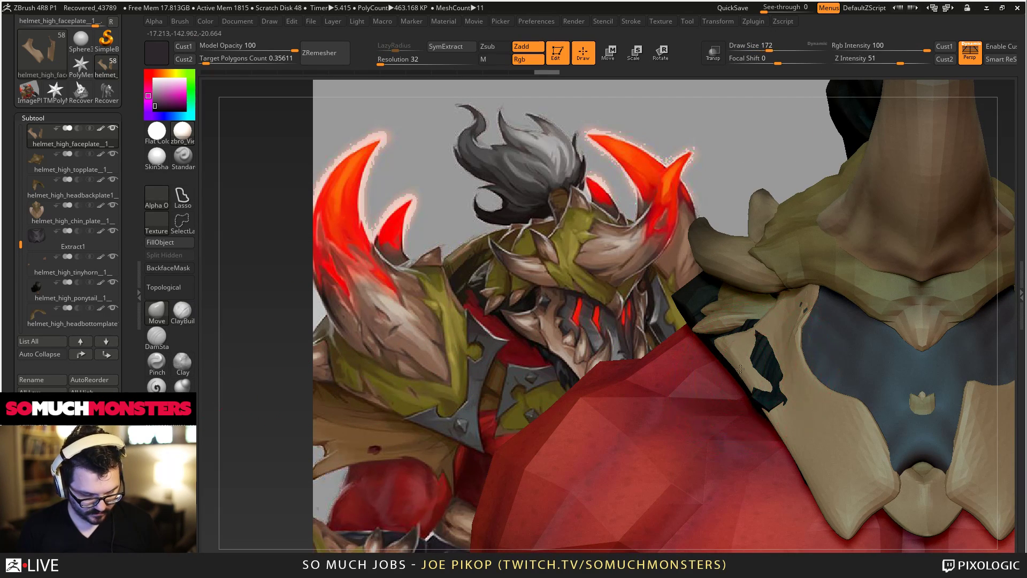
{"action": "left_click_drag", "start_coordinate": [740, 369], "coordinate": [723, 350]}
{"action": "right_click_drag", "start_coordinate": [722, 349], "coordinate": [669, 328], "text": "ctrl"}
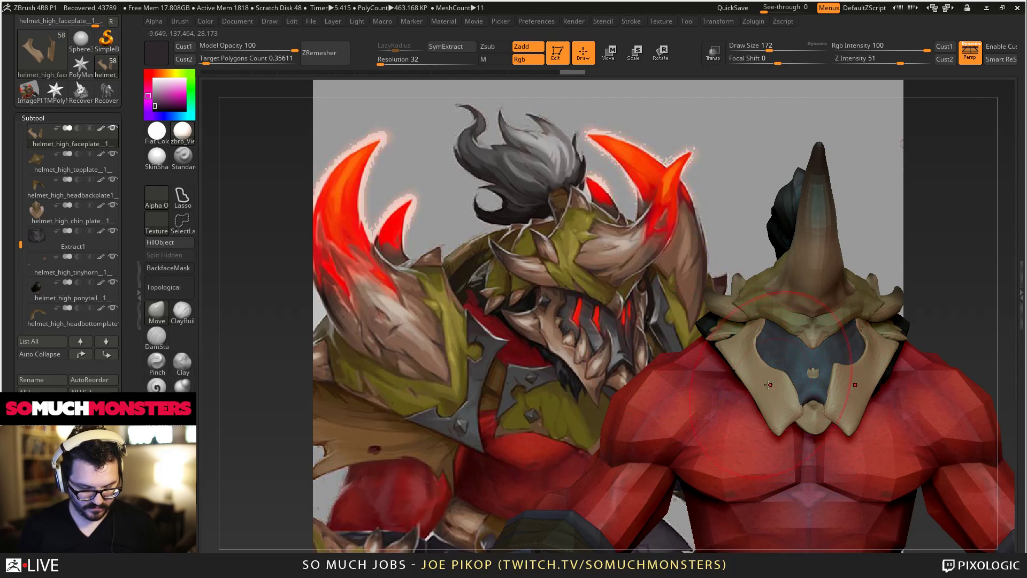
{"action": "mouse_move", "coordinate": [769, 384]}
{"action": "right_mouse_down"}
{"action": "mouse_move", "coordinate": [743, 344]}
{"action": "mouse_move", "coordinate": [702, 381]}
{"action": "mouse_move", "coordinate": [673, 374]}
{"action": "mouse_move", "coordinate": [731, 397]}
{"action": "right_mouse_up"}
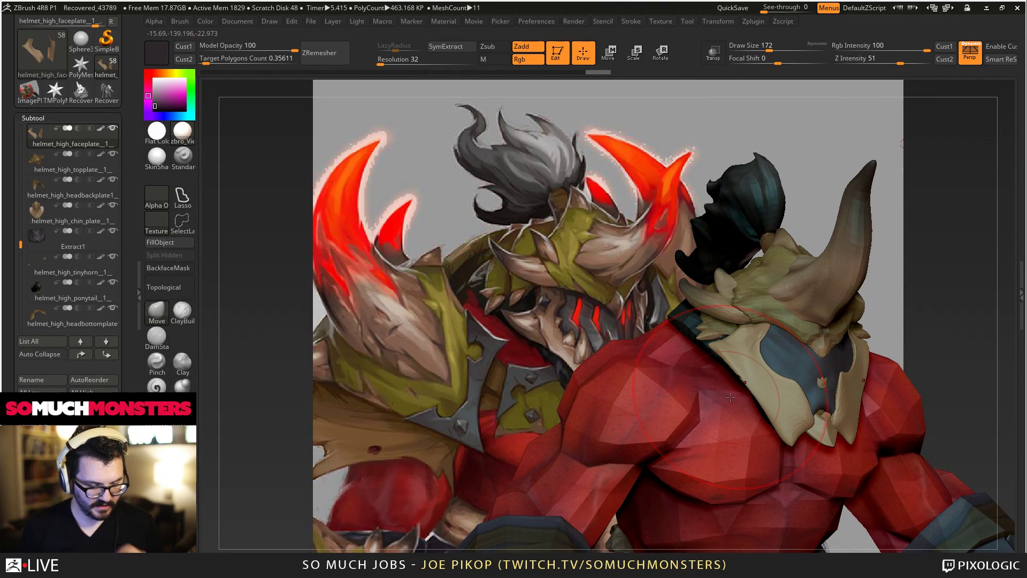
Even out the faceplate's side surface with a large brush and smooth its upper edge.
{"action": "left_click", "coordinate": [154, 339]}
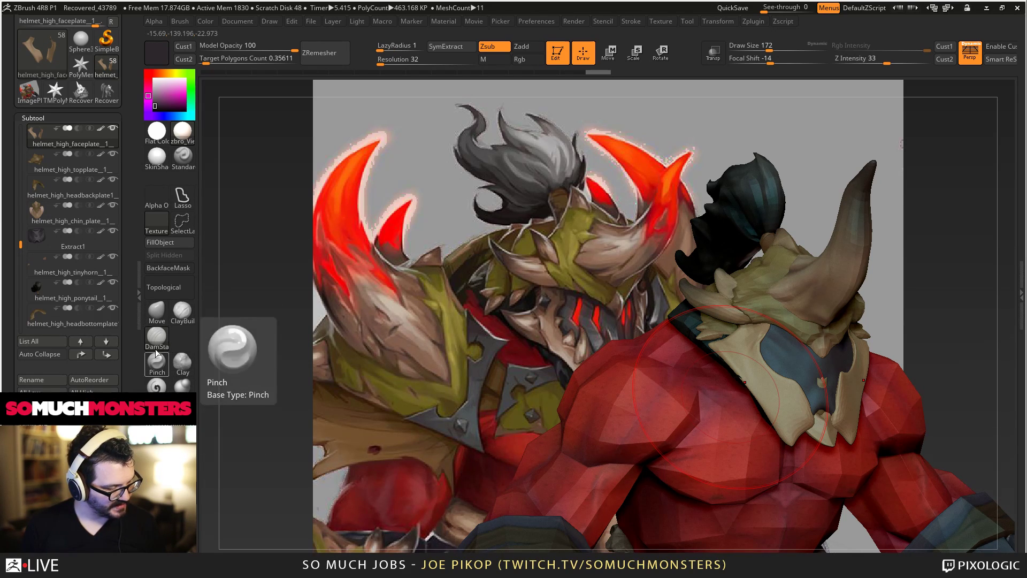
{"action": "left_click", "coordinate": [183, 385]}
{"action": "left_click_drag", "start_coordinate": [719, 359], "coordinate": [775, 428]}
{"action": "mouse_move", "coordinate": [722, 327]}
{"action": "left_mouse_down", "text": "shift"}
{"action": "mouse_move", "coordinate": [666, 318]}
{"action": "mouse_move", "coordinate": [749, 310]}
{"action": "left_mouse_up", "text": "shift"}
Restore the Custom 1 view over the concept art, isolate the faceplate, and set the model opacity to 61.
{"action": "left_click", "coordinate": [945, 47]}
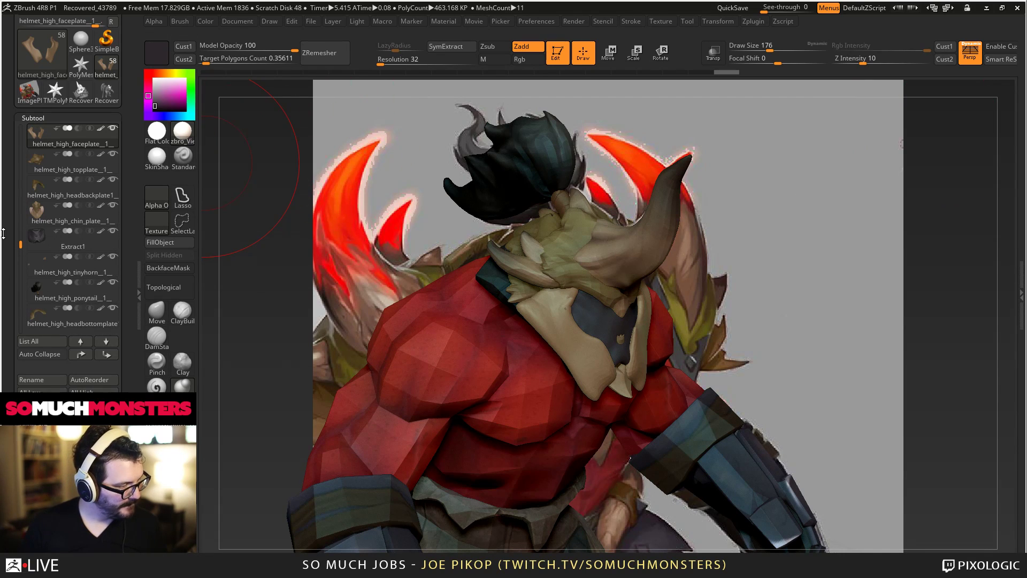
{"action": "left_click", "coordinate": [112, 128], "text": "shift"}
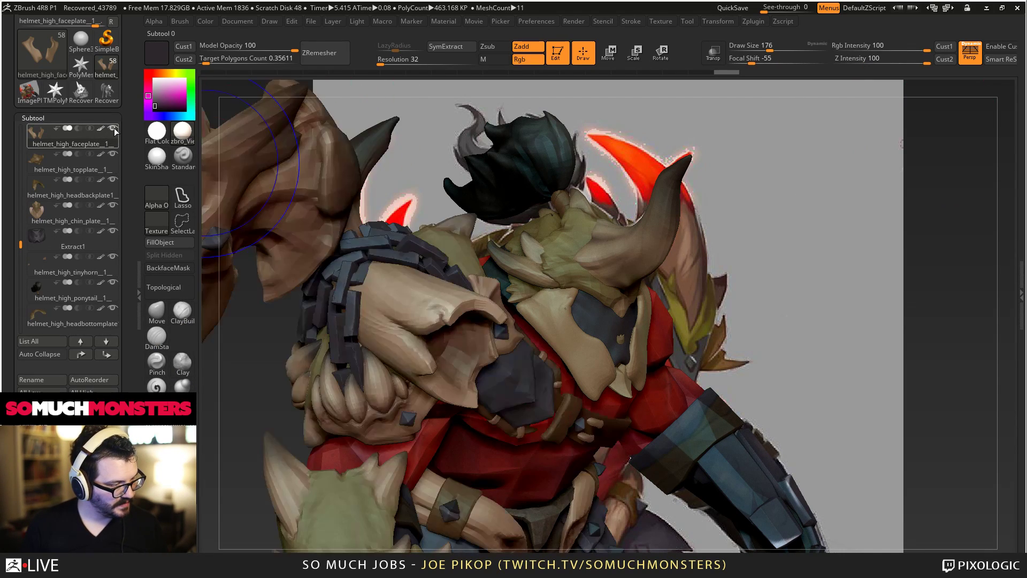
{"action": "left_click", "coordinate": [114, 128], "text": "shift"}
{"action": "left_click", "coordinate": [113, 129], "text": "shift"}
{"action": "left_click", "coordinate": [112, 130], "text": "shift"}
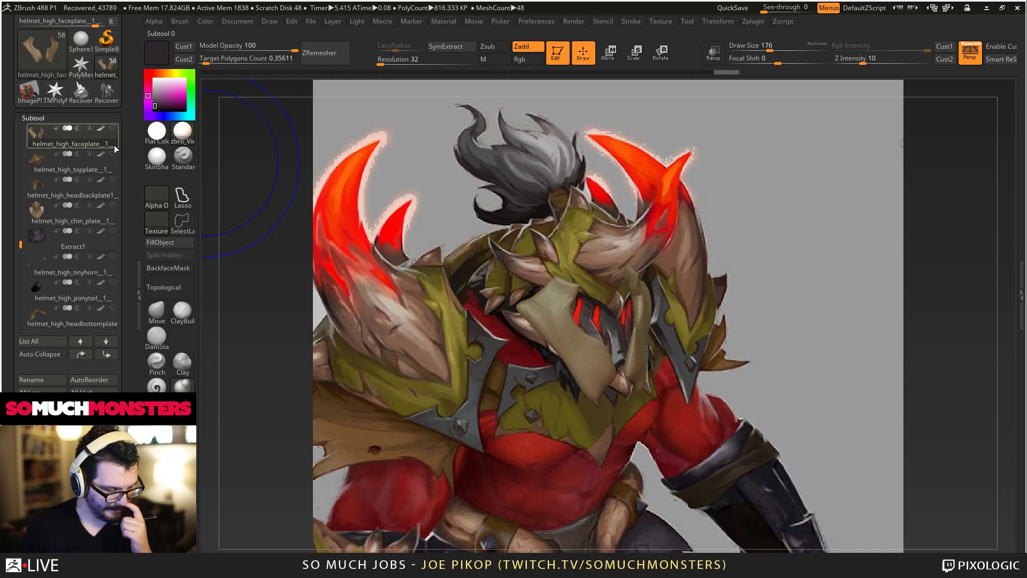
{"action": "left_click", "coordinate": [258, 46]}
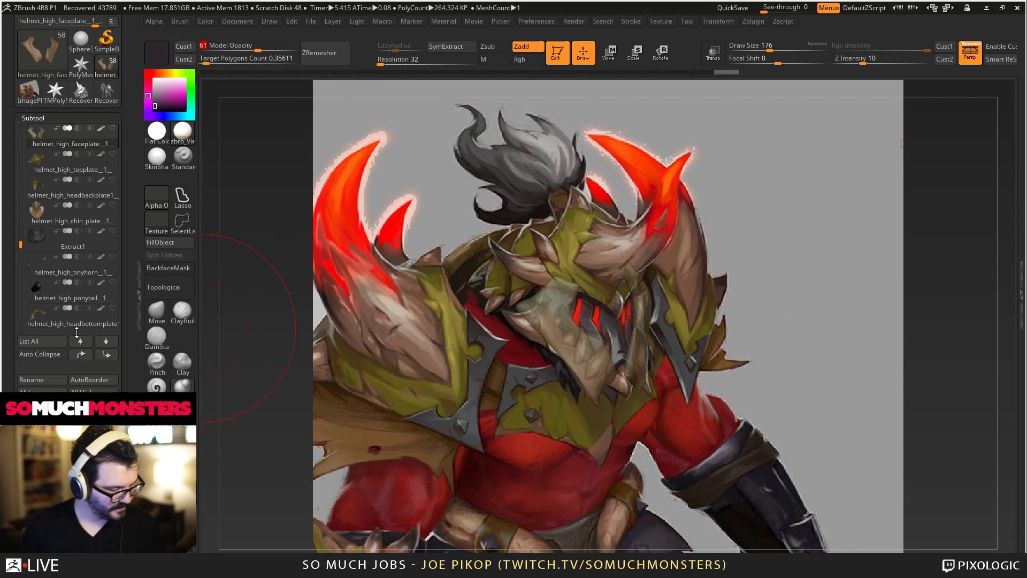
Reshape the faceplate's upper corner and inner edge with the Move brush to follow the concept's bone plate outline.
{"action": "left_click", "coordinate": [156, 314]}
{"action": "mouse_move", "coordinate": [532, 316]}
{"action": "left_mouse_down"}
{"action": "mouse_move", "coordinate": [518, 309]}
{"action": "mouse_move", "coordinate": [554, 335]}
{"action": "mouse_move", "coordinate": [544, 339]}
{"action": "mouse_move", "coordinate": [560, 330]}
{"action": "left_mouse_up"}
{"action": "key", "text": "["}
{"action": "key", "text": "["}
{"action": "key", "text": "["}
{"action": "mouse_move", "coordinate": [605, 386]}
{"action": "left_mouse_down"}
{"action": "mouse_move", "coordinate": [599, 395]}
{"action": "mouse_move", "coordinate": [586, 349]}
{"action": "mouse_move", "coordinate": [553, 322]}
{"action": "mouse_move", "coordinate": [500, 314]}
{"action": "mouse_move", "coordinate": [540, 301]}
{"action": "mouse_move", "coordinate": [529, 296]}
{"action": "left_mouse_up"}
{"action": "key", "text": "["}
{"action": "key", "text": "]"}
{"action": "key", "text": "]"}
{"action": "key", "text": "]"}
{"action": "key", "text": "]"}
{"action": "key", "text": "]"}
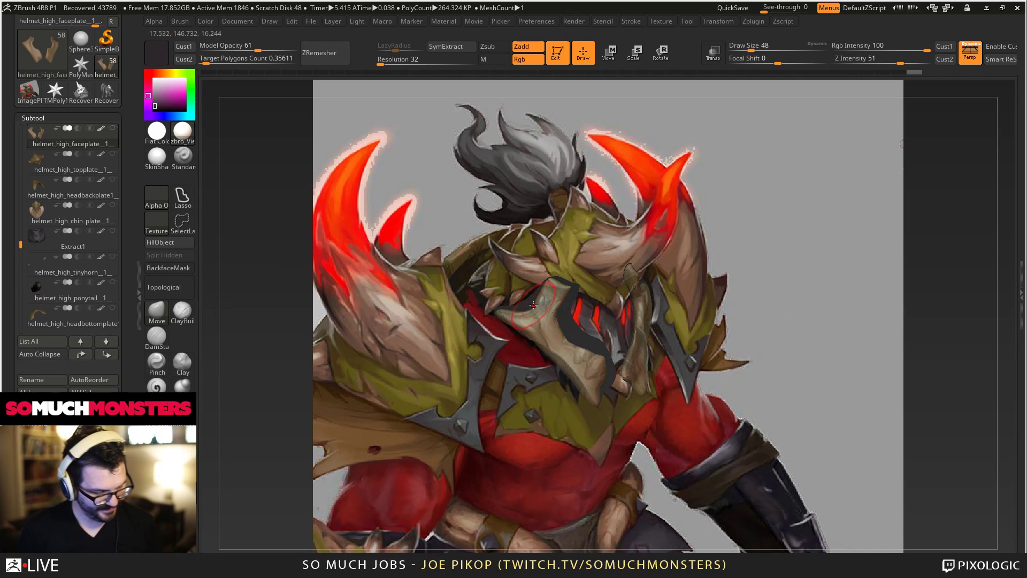
Refine the faceplate's lower outer edge with smaller Move strokes to match the concept outline.
{"action": "left_click_drag", "start_coordinate": [561, 368], "coordinate": [552, 366]}
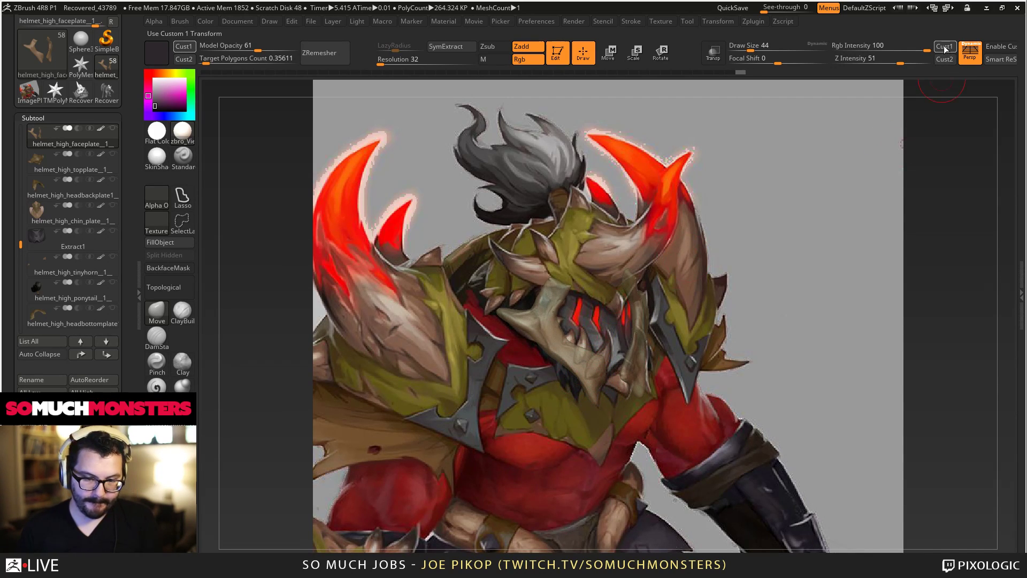
{"action": "key", "text": "bracketleft"}
{"action": "key", "text": "bracketleft"}
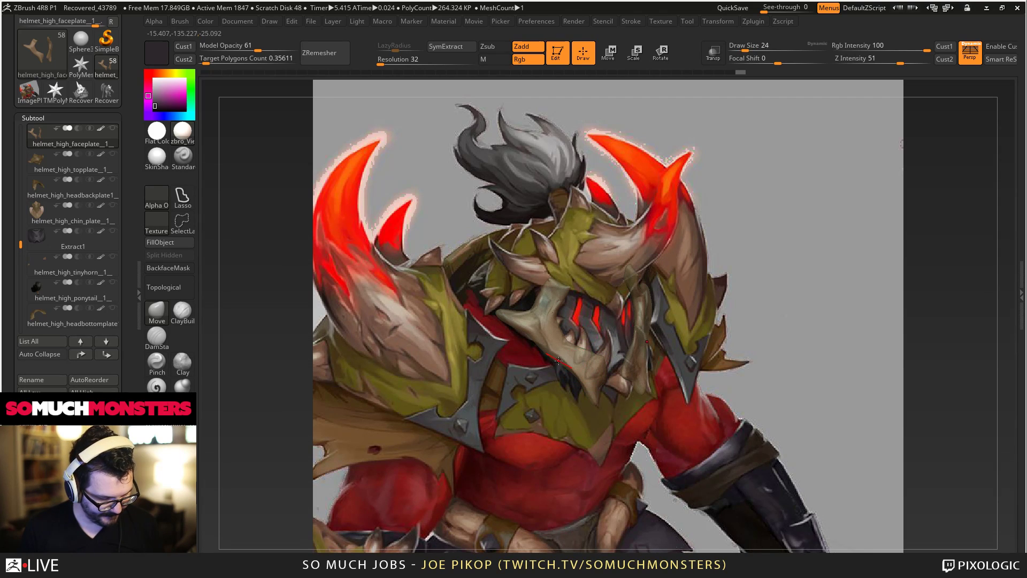
{"action": "left_click_drag", "start_coordinate": [535, 333], "coordinate": [537, 343]}
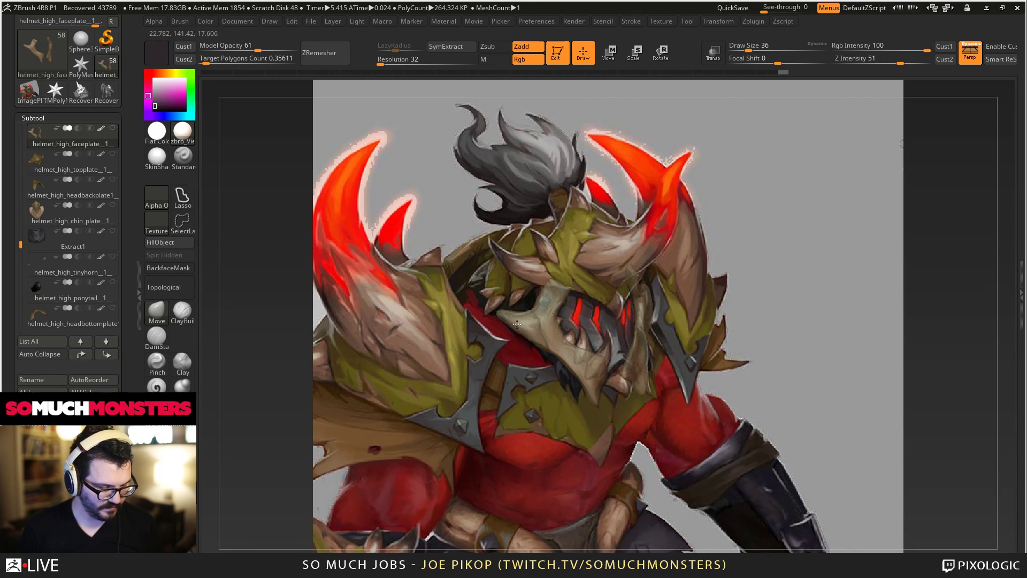
Mask small tooth spots along the faceplate's inner edge at a draw size of about 10, and invert the mask.
{"action": "key", "text": "bracketright"}
{"action": "key", "text": "bracketleft"}
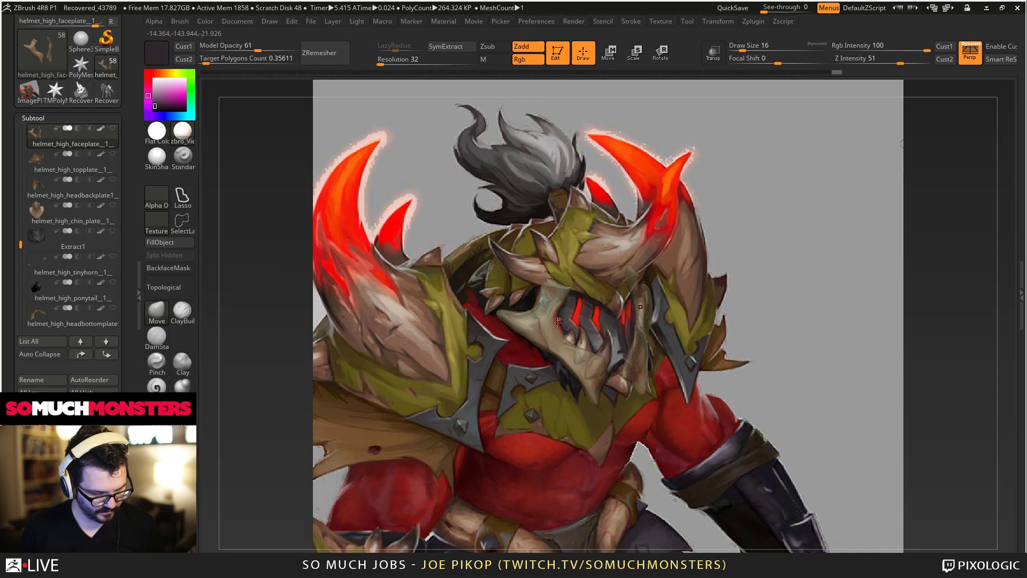
{"action": "key", "text": "ctrl"}
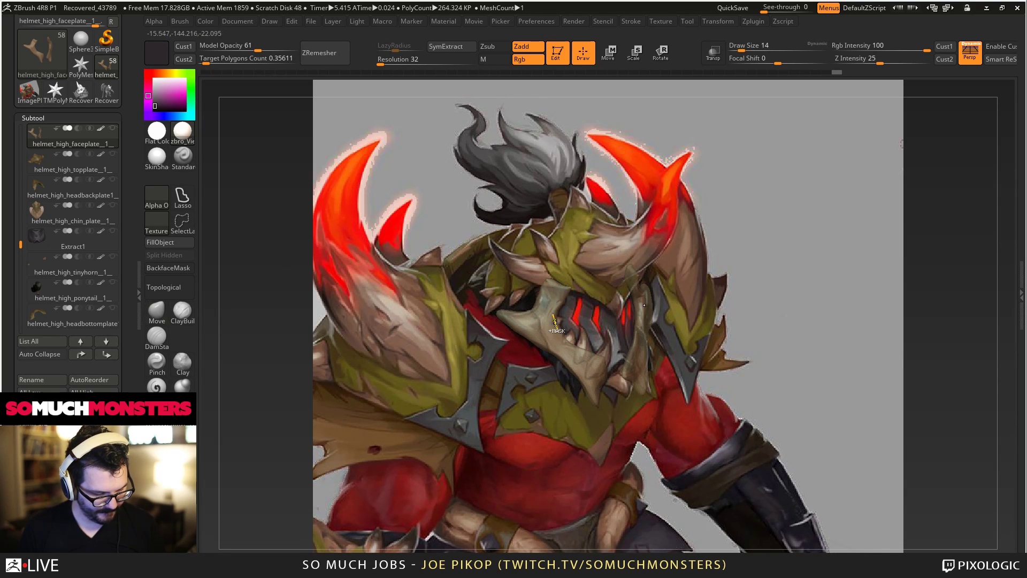
{"action": "key", "text": "bracketleft"}
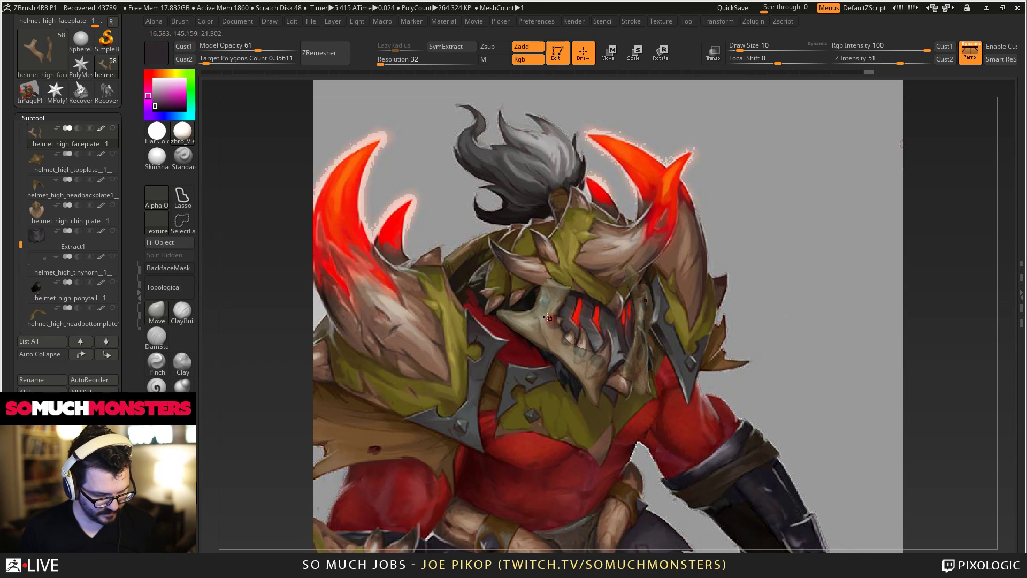
{"action": "key", "text": "ctrl"}
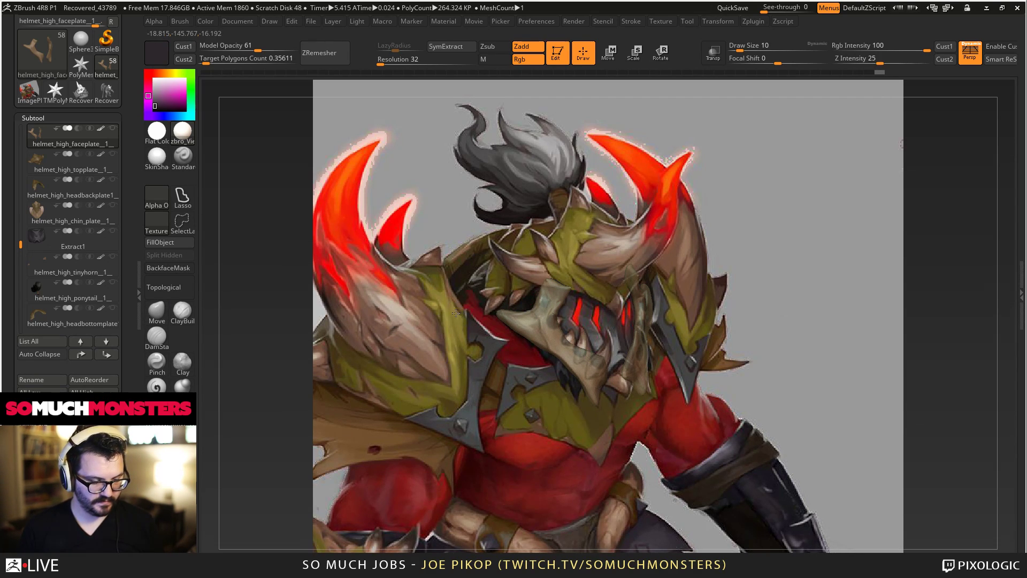
{"action": "left_click", "coordinate": [456, 313], "text": "ctrl"}
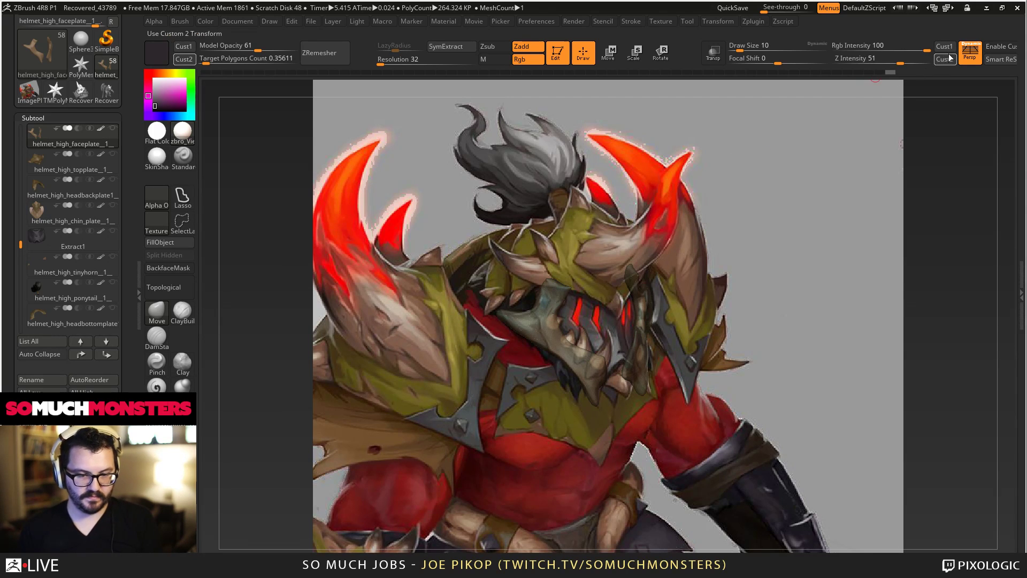
Restore the model opacity to 100 and pull the unmasked spots outward into teeth with a larger Move brush.
{"action": "left_click_drag", "start_coordinate": [273, 48], "coordinate": [298, 48]}
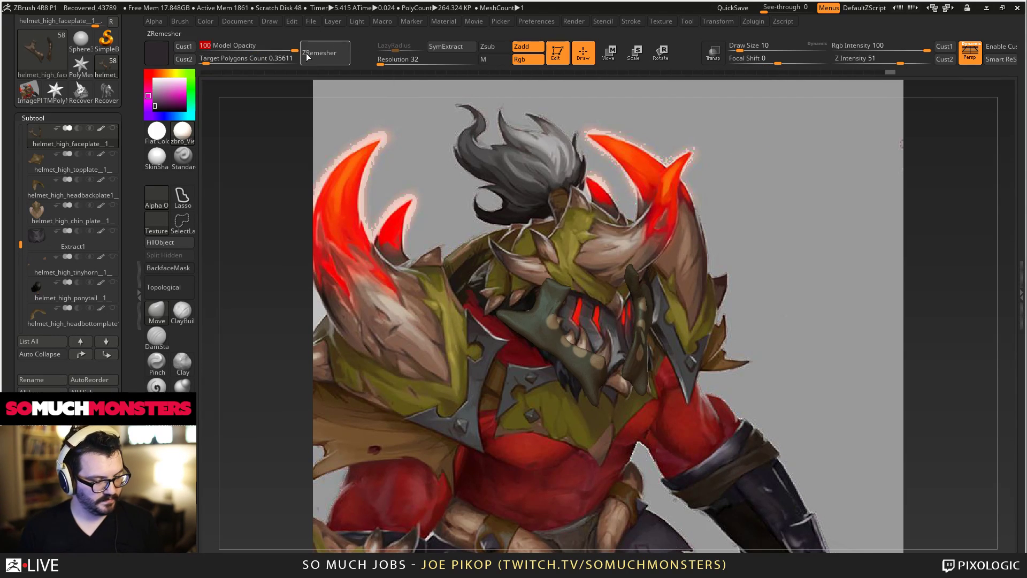
{"action": "left_click", "coordinate": [298, 419], "text": "ctrl"}
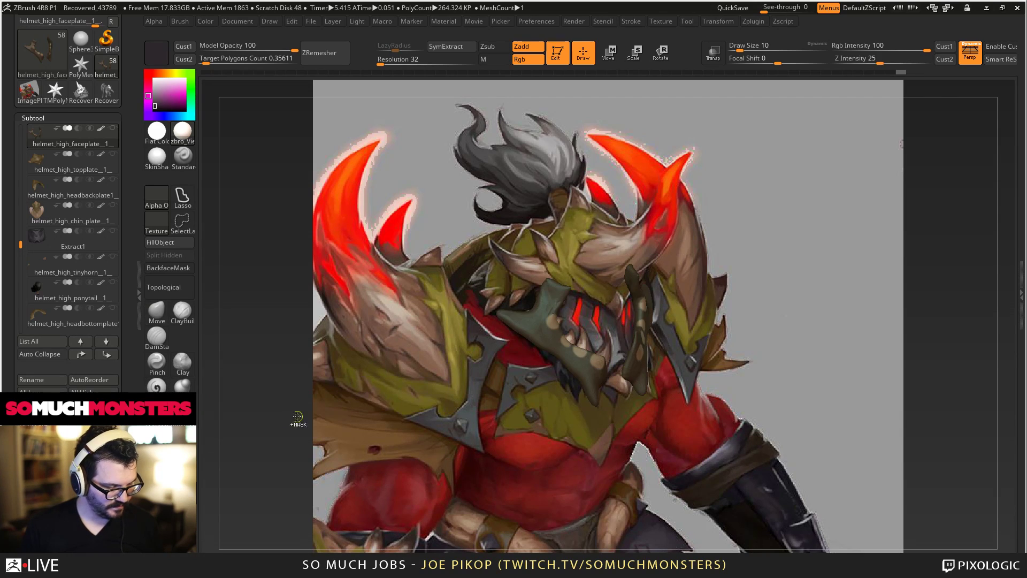
{"action": "key", "text": "b"}
{"action": "key", "text": "bracketright"}
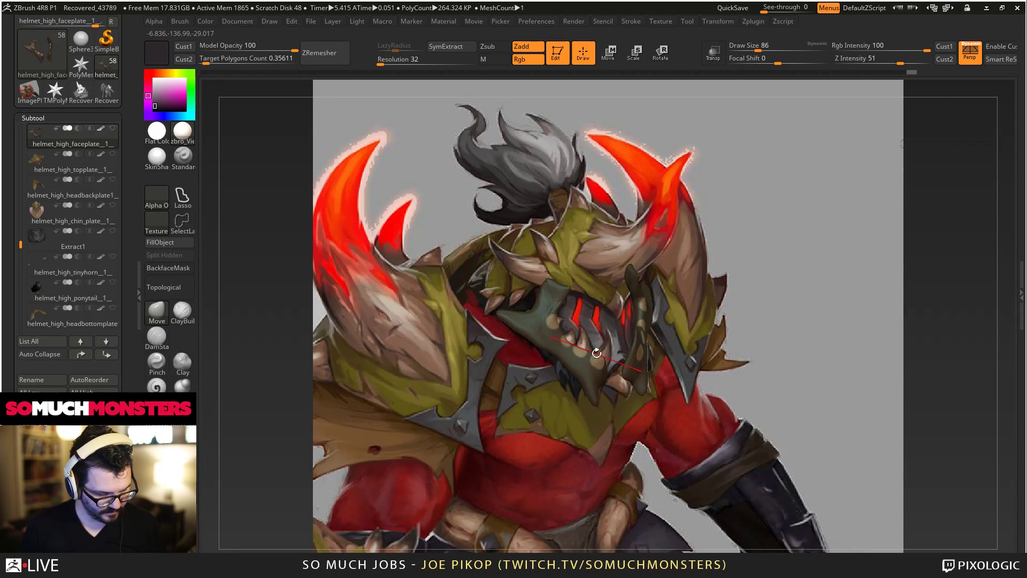
{"action": "mouse_move", "coordinate": [595, 364]}
{"action": "left_mouse_down"}
{"action": "mouse_move", "coordinate": [608, 334]}
{"action": "mouse_move", "coordinate": [574, 333]}
{"action": "mouse_move", "coordinate": [599, 318]}
{"action": "left_mouse_up"}
{"action": "key", "text": "bracketleft"}
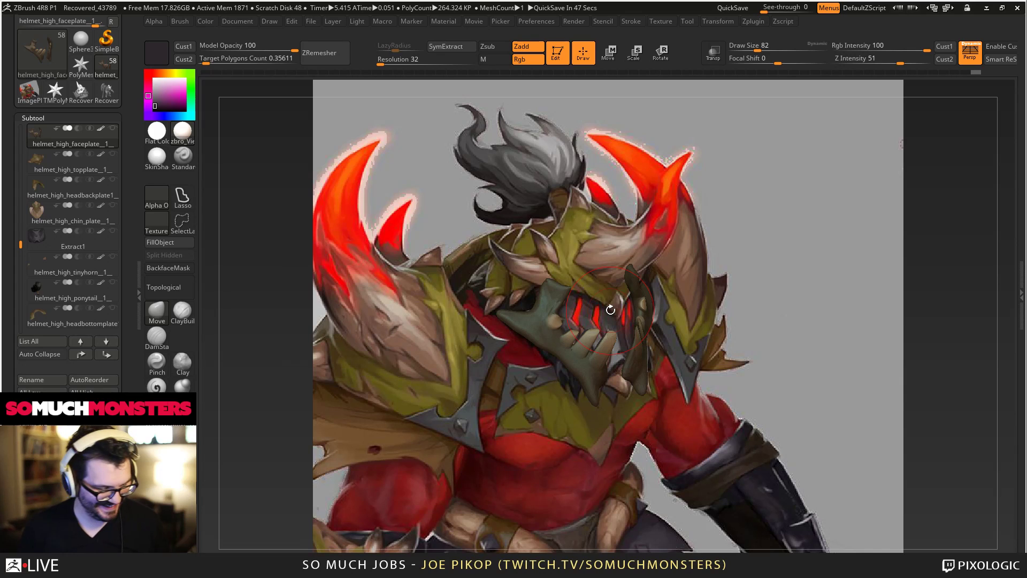
Smooth the unmasked teeth along the faceplate's inner edge and thicken them with the Inflate brush.
{"action": "key", "text": "ctrl"}
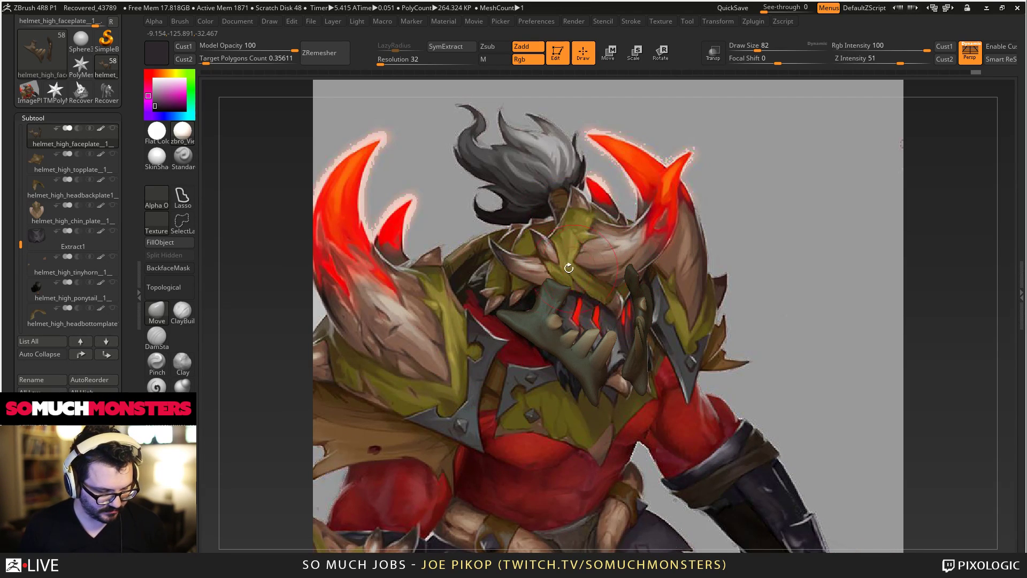
{"action": "left_click_drag", "start_coordinate": [600, 386], "coordinate": [598, 352], "text": "shift"}
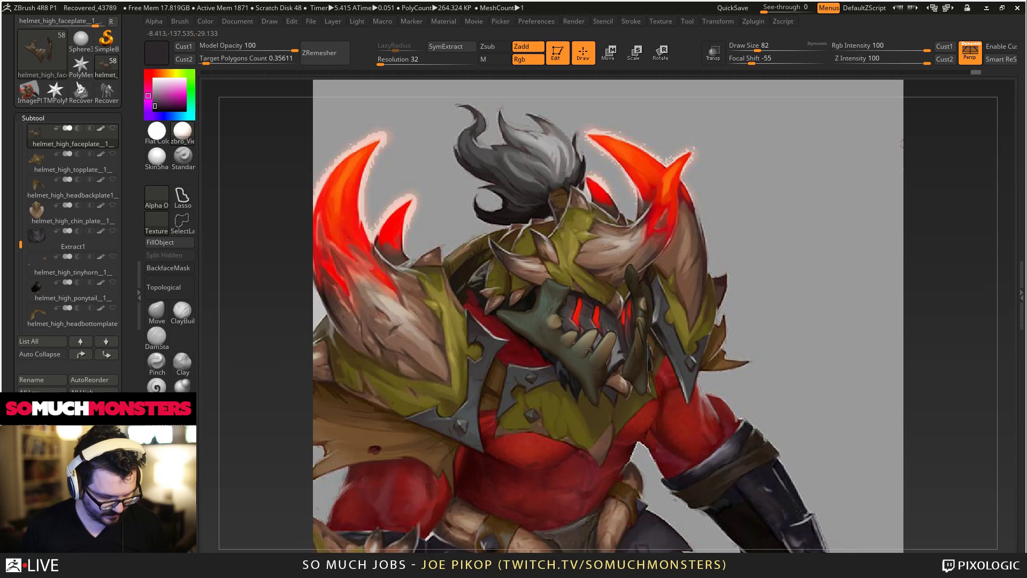
{"action": "key", "text": "b"}
{"action": "key", "text": "m"}
{"action": "key", "text": "v"}
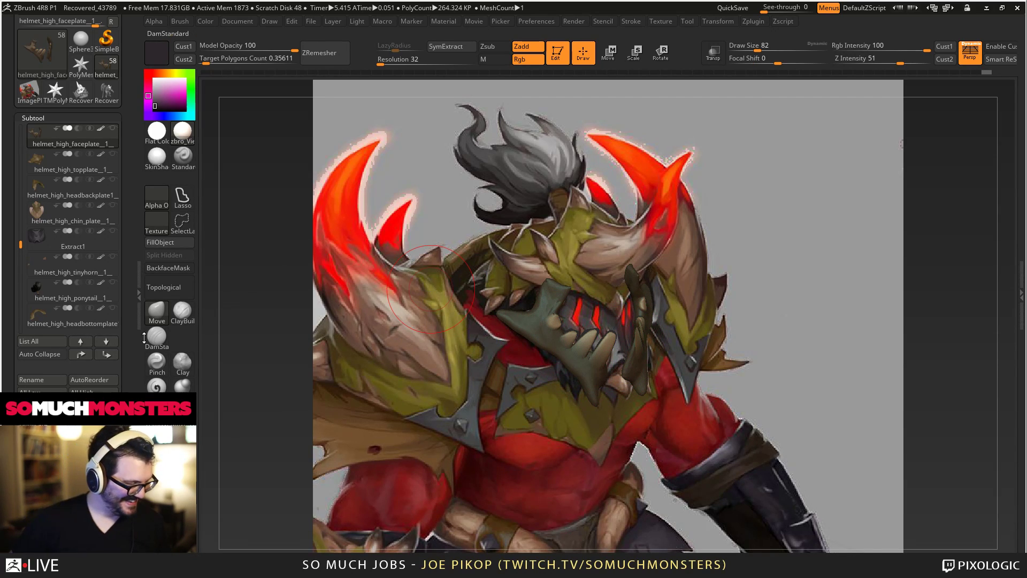
{"action": "left_click", "coordinate": [183, 386]}
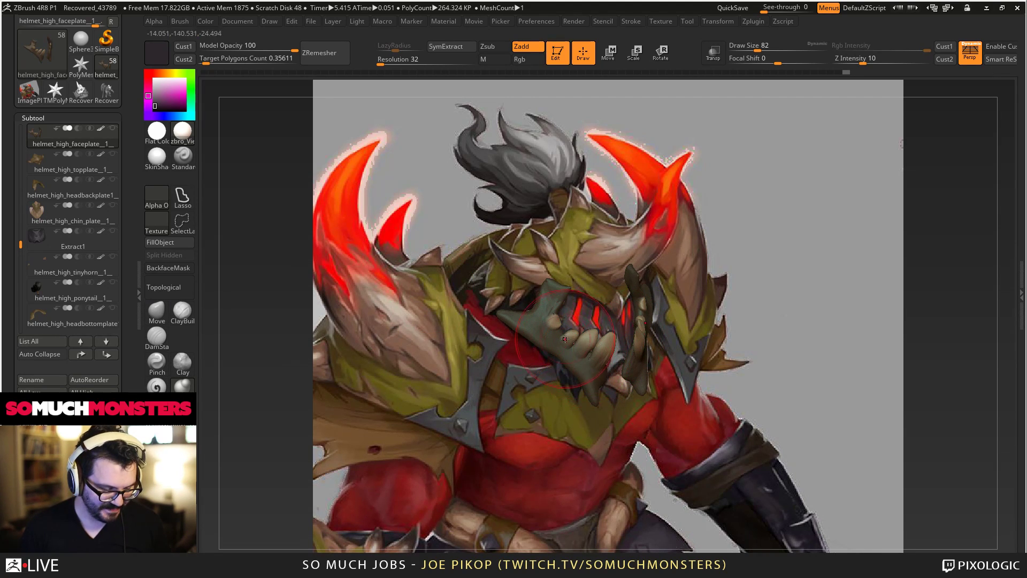
{"action": "left_click_drag", "start_coordinate": [586, 350], "coordinate": [600, 348]}
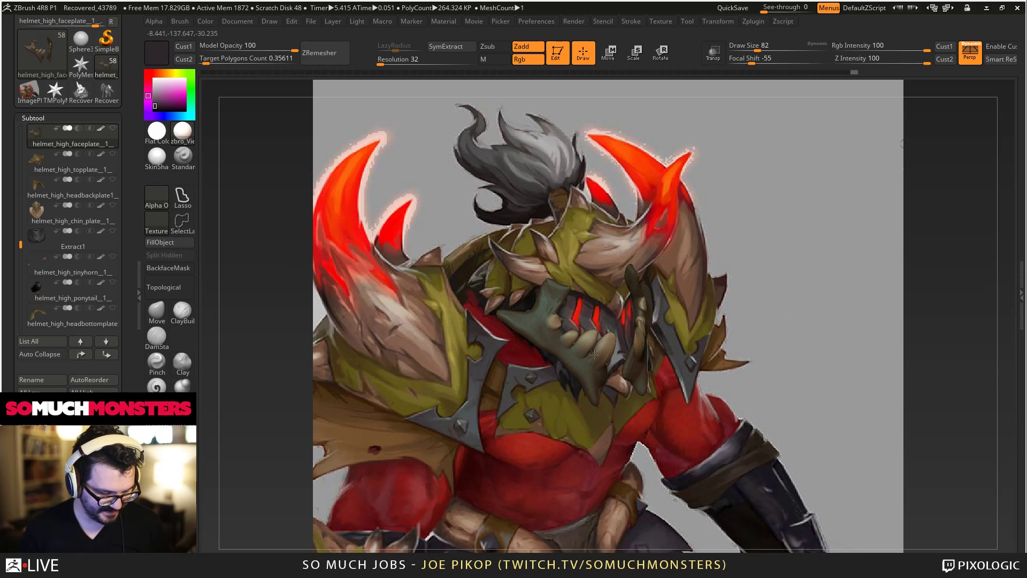
Clear the mask from the faceplate and remesh it with DynaMesh at resolution 32.
{"action": "left_click_drag", "start_coordinate": [859, 285], "coordinate": [904, 501], "text": "ctrl"}
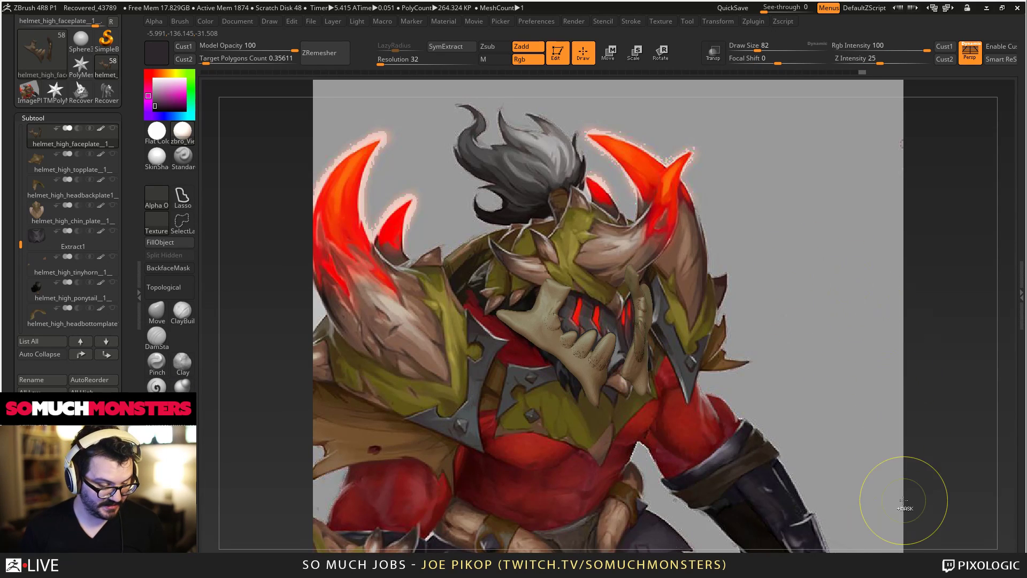
{"action": "left_click_drag", "start_coordinate": [905, 364], "coordinate": [918, 460], "text": "ctrl"}
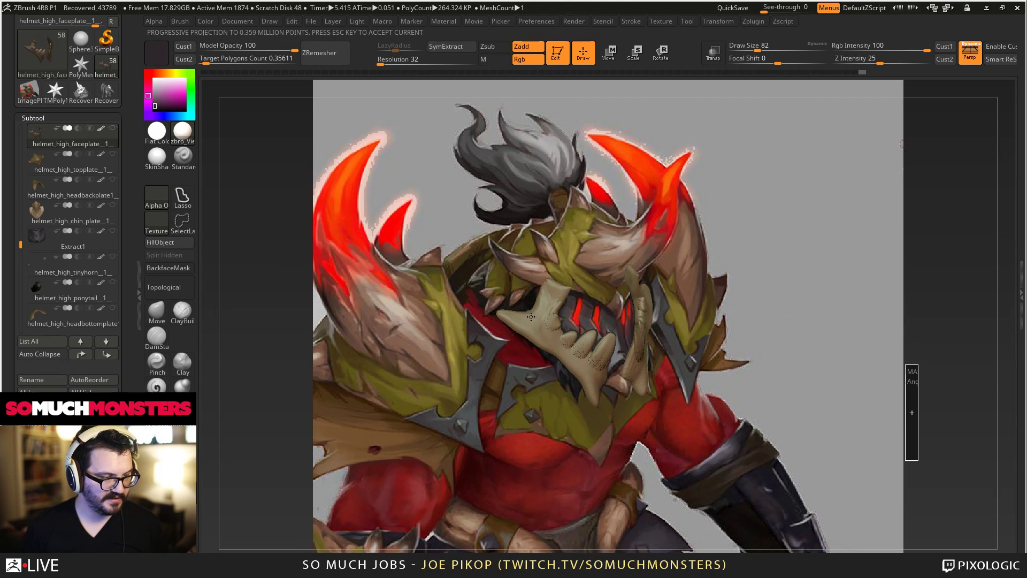
Build up a small round knob above the teeth on the faceplate's inner edge with ClayBuildup at draw size 26, and smooth the surface below it.
{"action": "right_click_drag", "start_coordinate": [525, 310], "coordinate": [579, 381]}
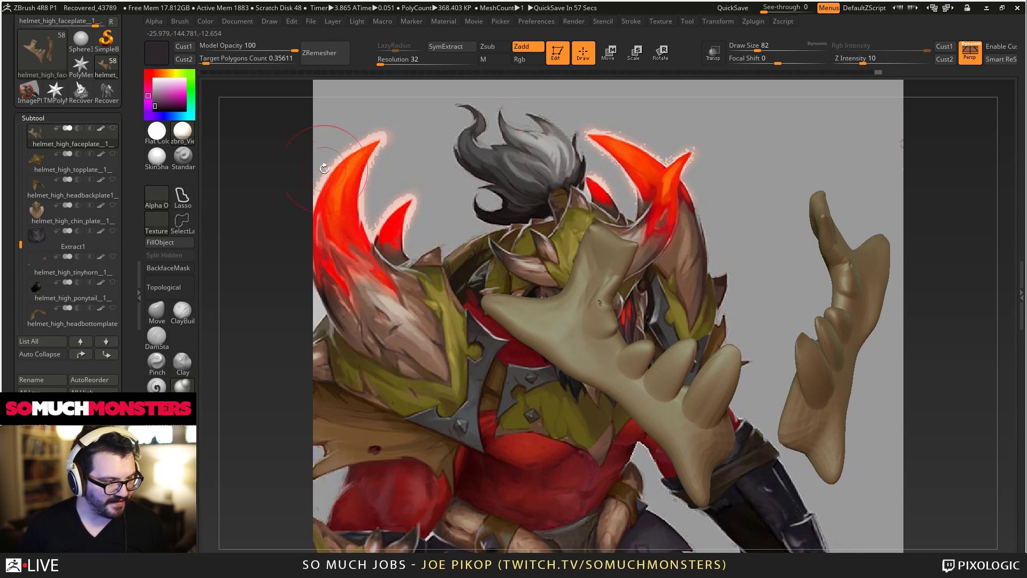
{"action": "mouse_move", "coordinate": [556, 321]}
{"action": "right_mouse_down"}
{"action": "mouse_move", "coordinate": [620, 355]}
{"action": "mouse_move", "coordinate": [620, 396]}
{"action": "right_mouse_up"}
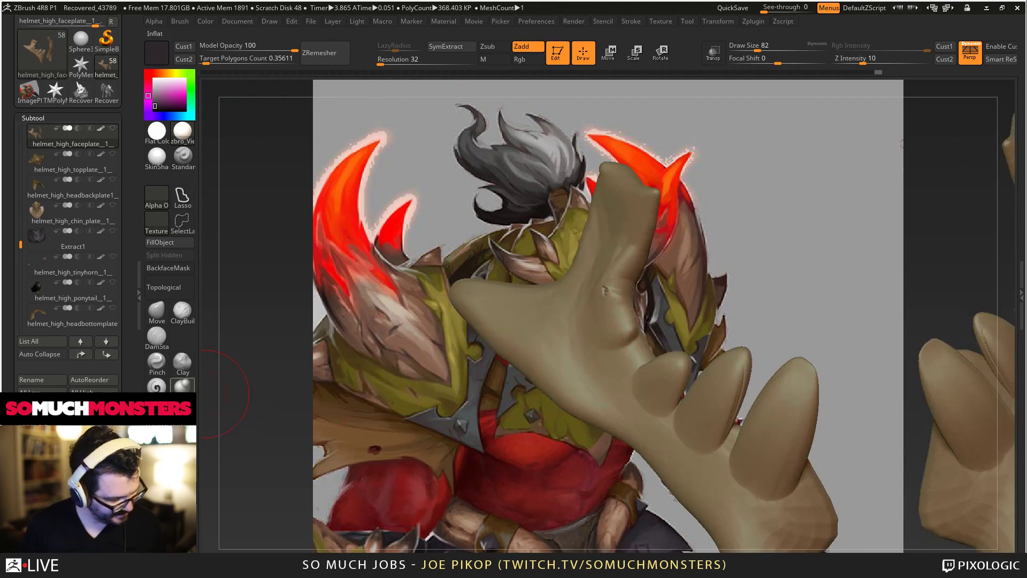
{"action": "left_click", "coordinate": [181, 313]}
{"action": "left_click_drag", "start_coordinate": [611, 312], "coordinate": [618, 314]}
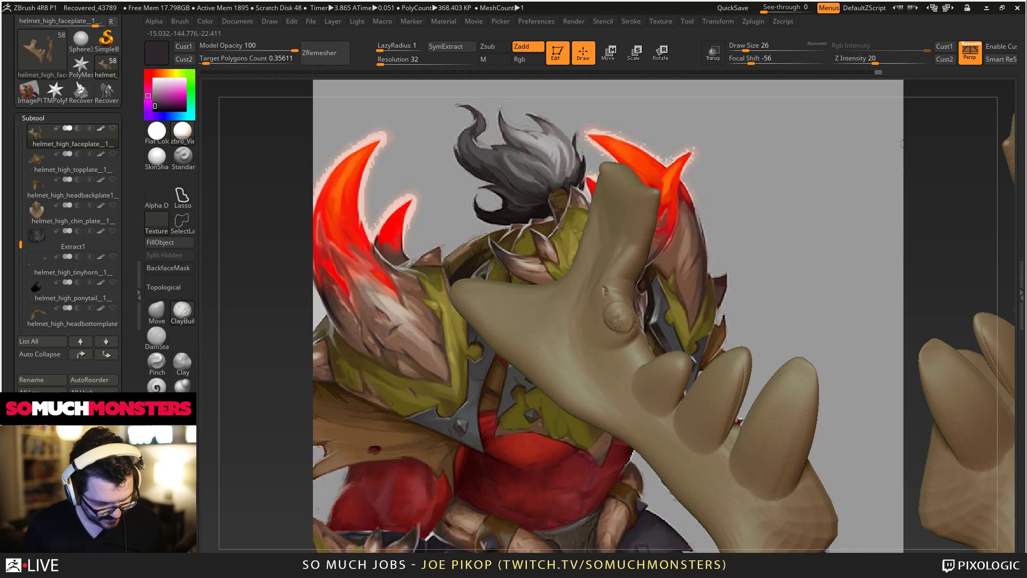
{"action": "right_click_drag", "start_coordinate": [619, 314], "coordinate": [661, 373]}
{"action": "left_click_drag", "start_coordinate": [664, 376], "coordinate": [671, 382], "text": "shift"}
{"action": "key", "text": "b"}
{"action": "key", "text": "c"}
{"action": "key", "text": "b"}
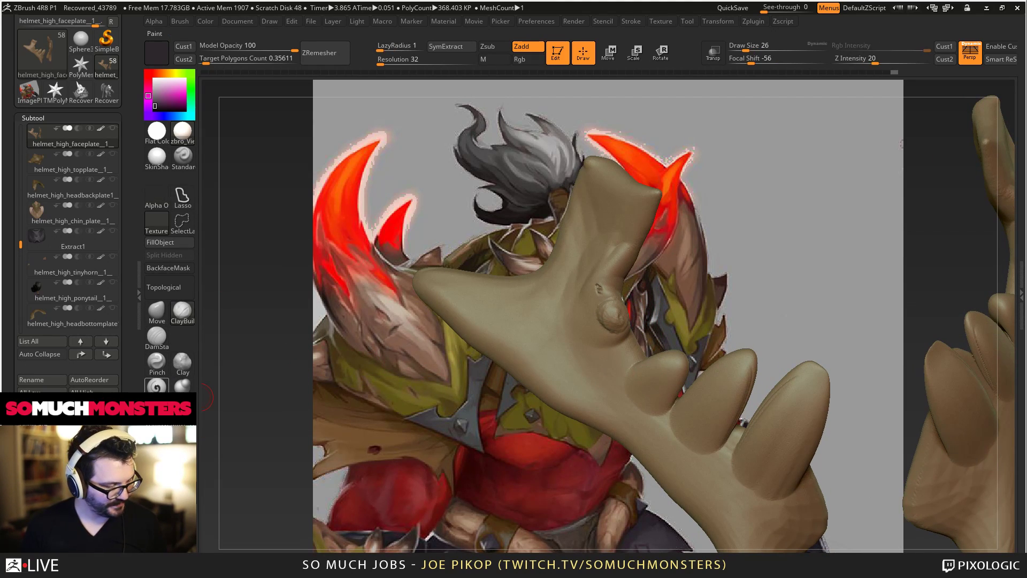
Smooth the grooves between the two largest teeth, raising the brush's draw size to 78.
{"action": "right_click_drag", "start_coordinate": [479, 407], "coordinate": [739, 402]}
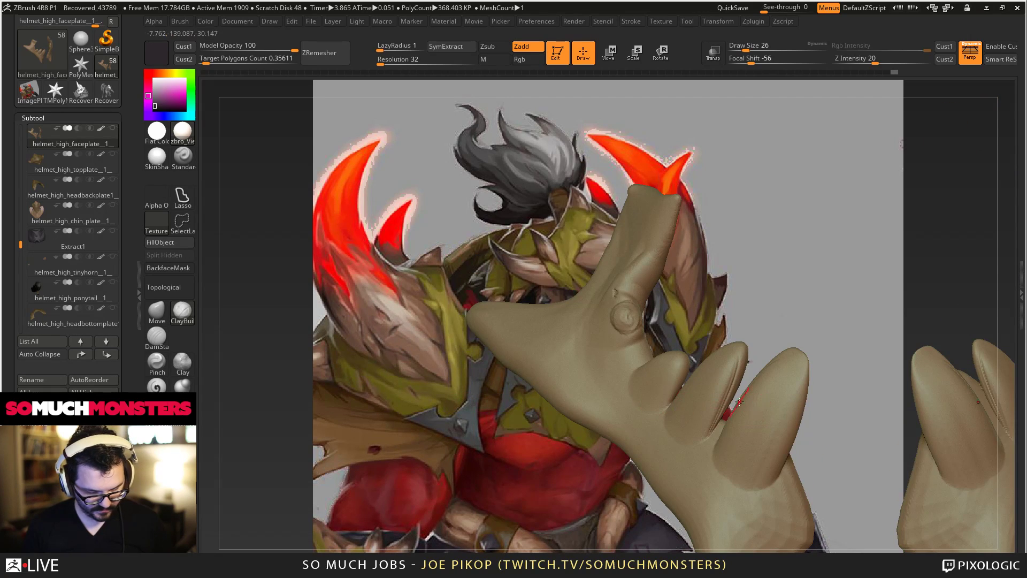
{"action": "key", "text": "bracketright"}
{"action": "mouse_move", "coordinate": [754, 419]}
{"action": "left_mouse_down", "text": "shift"}
{"action": "mouse_move", "coordinate": [760, 373]}
{"action": "mouse_move", "coordinate": [751, 390]}
{"action": "left_mouse_up", "text": "shift"}
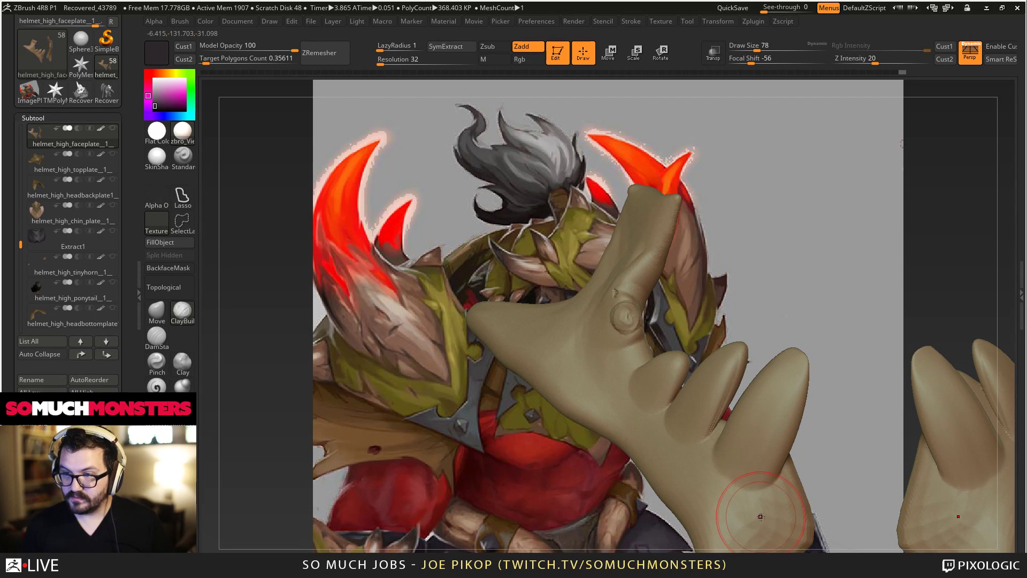
Flatten the tip and side of the largest tooth with a subtractive planing brush at draw size 86 and Z Intensity 43.
{"action": "right_click_drag", "start_coordinate": [768, 412], "coordinate": [222, 319]}
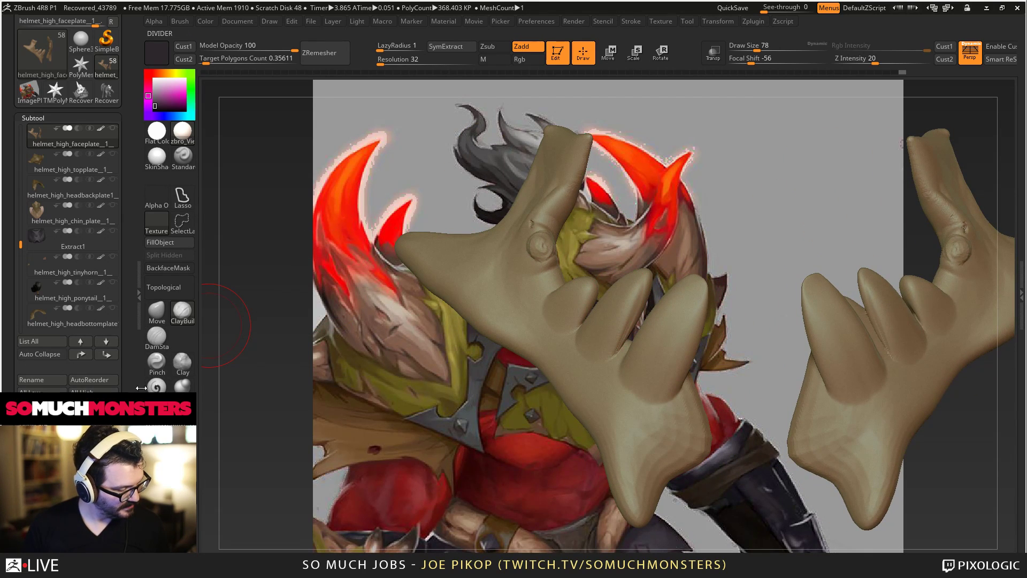
{"action": "left_click", "coordinate": [182, 386]}
{"action": "right_click_drag", "start_coordinate": [588, 321], "coordinate": [706, 316]}
{"action": "left_click_drag", "start_coordinate": [709, 289], "coordinate": [701, 326]}
{"action": "right_click_drag", "start_coordinate": [725, 337], "coordinate": [760, 335]}
{"action": "left_click_drag", "start_coordinate": [695, 327], "coordinate": [692, 347]}
{"action": "mouse_move", "coordinate": [642, 346]}
{"action": "right_mouse_down"}
{"action": "mouse_move", "coordinate": [694, 346]}
{"action": "mouse_move", "coordinate": [666, 344]}
{"action": "mouse_move", "coordinate": [746, 321]}
{"action": "mouse_move", "coordinate": [723, 334]}
{"action": "mouse_move", "coordinate": [706, 279]}
{"action": "right_mouse_up"}
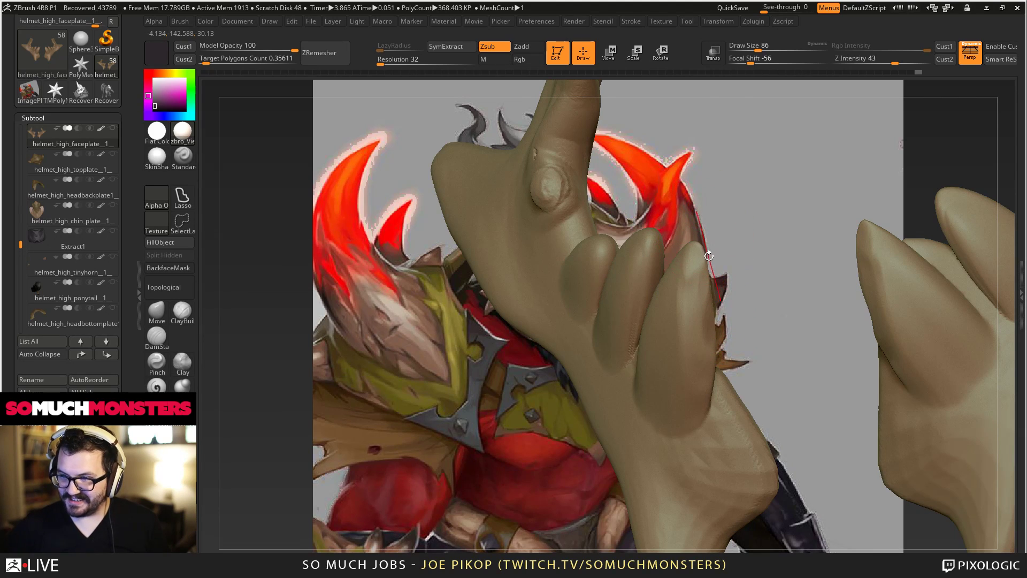
Shape flat planes and a firmer ridge along the largest and middle teeth from several angles.
{"action": "left_click_drag", "start_coordinate": [711, 265], "coordinate": [711, 267], "text": "ctrl+shift"}
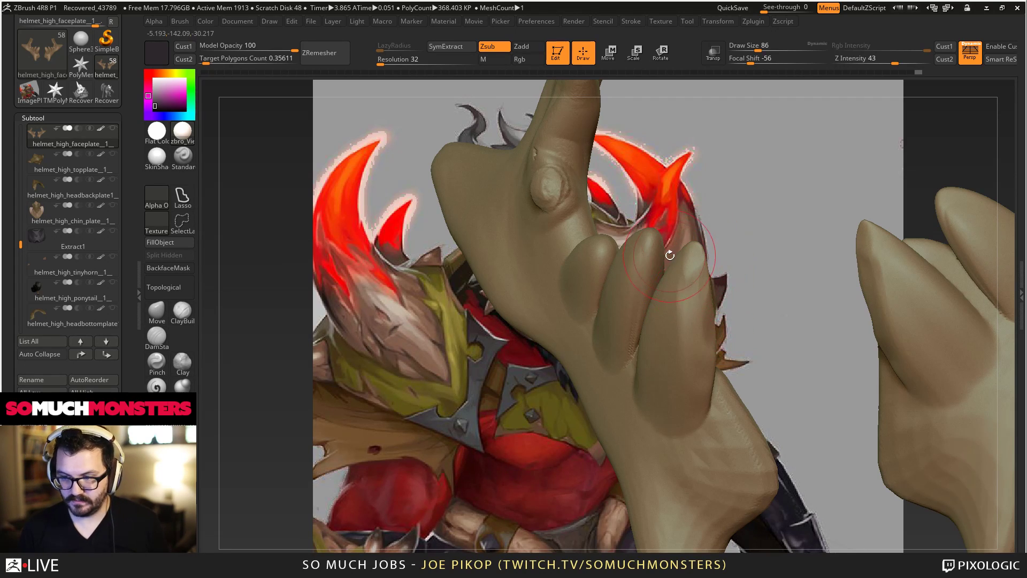
{"action": "right_click_drag", "start_coordinate": [701, 328], "coordinate": [703, 347]}
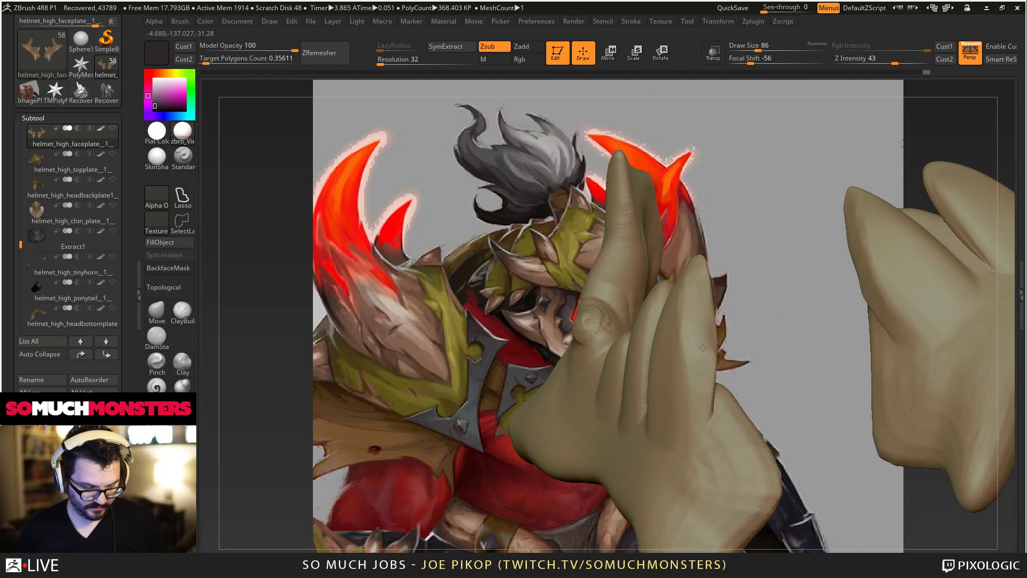
{"action": "right_click_drag", "start_coordinate": [701, 392], "coordinate": [684, 355]}
{"action": "mouse_move", "coordinate": [674, 270]}
{"action": "right_mouse_down"}
{"action": "mouse_move", "coordinate": [637, 353]}
{"action": "mouse_move", "coordinate": [685, 306]}
{"action": "right_mouse_up"}
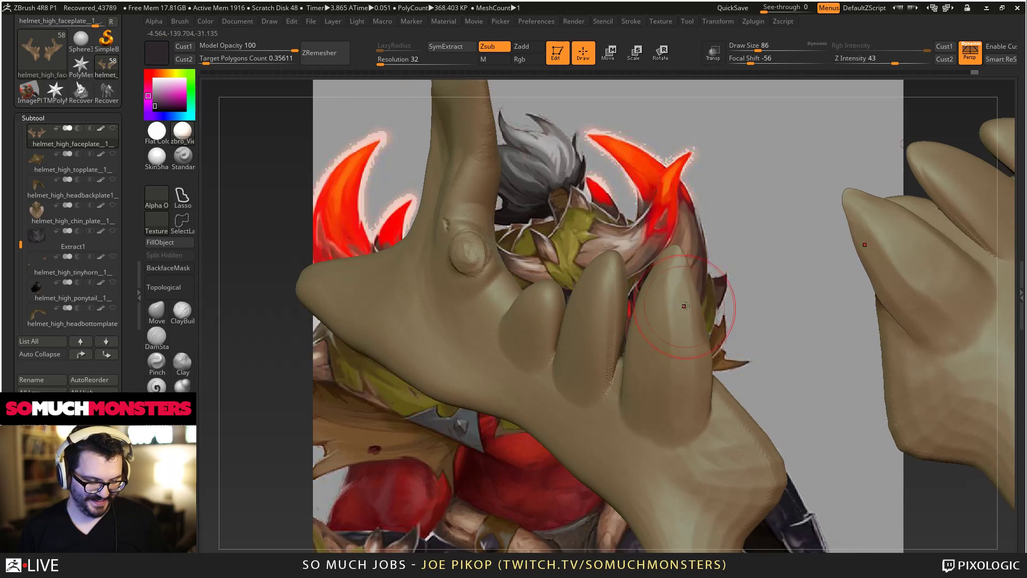
{"action": "mouse_move", "coordinate": [694, 347]}
{"action": "right_mouse_down"}
{"action": "mouse_move", "coordinate": [711, 327]}
{"action": "mouse_move", "coordinate": [712, 351]}
{"action": "mouse_move", "coordinate": [698, 299]}
{"action": "right_mouse_up"}
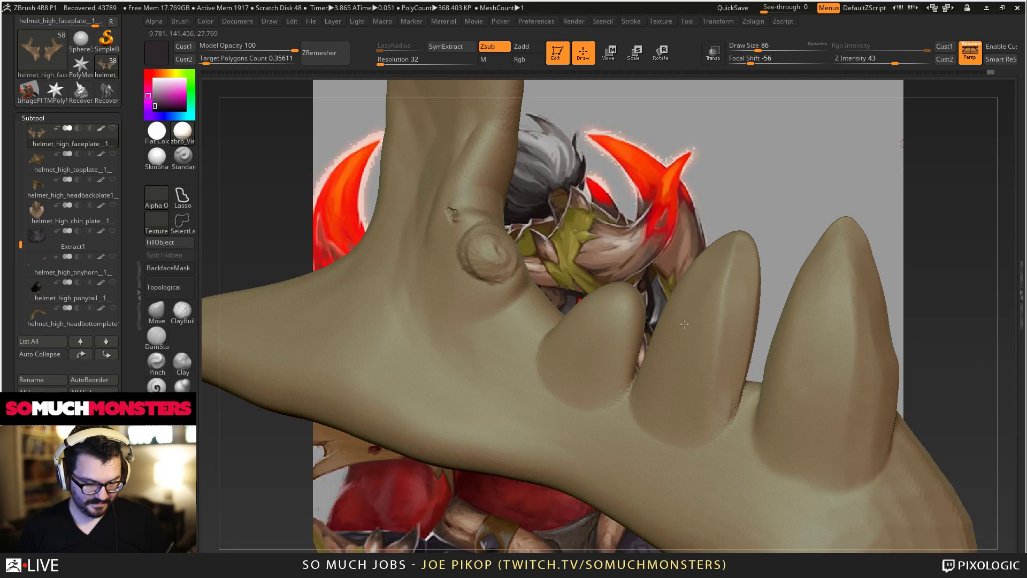
Try another planing stroke across the middle tooth and undo the latest strokes.
{"action": "left_click_drag", "start_coordinate": [684, 324], "coordinate": [733, 296]}
{"action": "key", "text": "ctrl+z"}
{"action": "key", "text": "ctrl+z"}
{"action": "key", "text": "ctrl+z"}
{"action": "key", "text": "ctrl+z"}
{"action": "key", "text": "ctrl+z"}
{"action": "key", "text": "ctrl+z"}
{"action": "key", "text": "ctrl+z"}
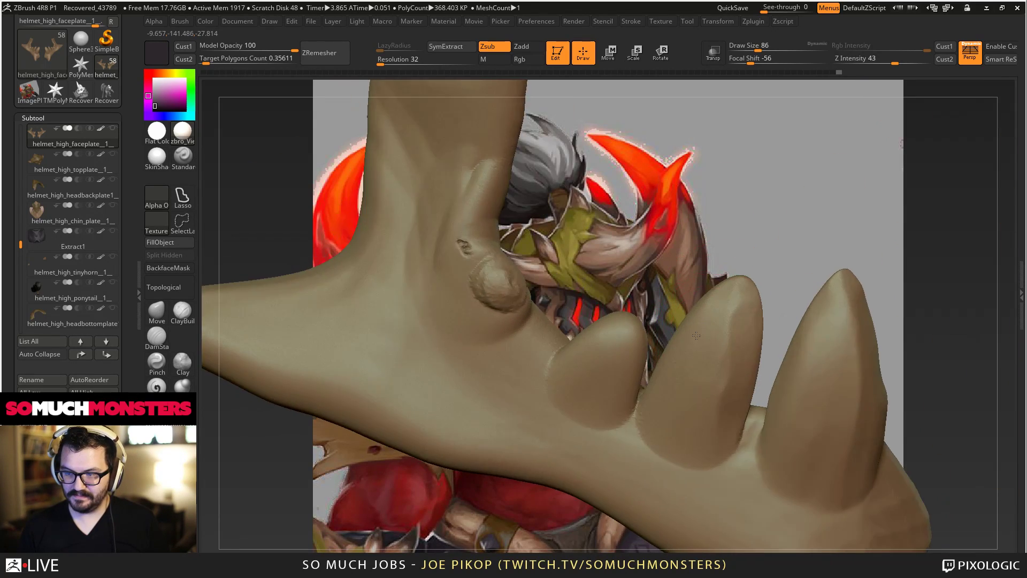
Plane the sides of the smallest tooth and blend the bases of the teeth into the faceplate.
{"action": "mouse_move", "coordinate": [696, 336]}
{"action": "right_mouse_down"}
{"action": "mouse_move", "coordinate": [705, 350]}
{"action": "mouse_move", "coordinate": [658, 417]}
{"action": "right_mouse_up"}
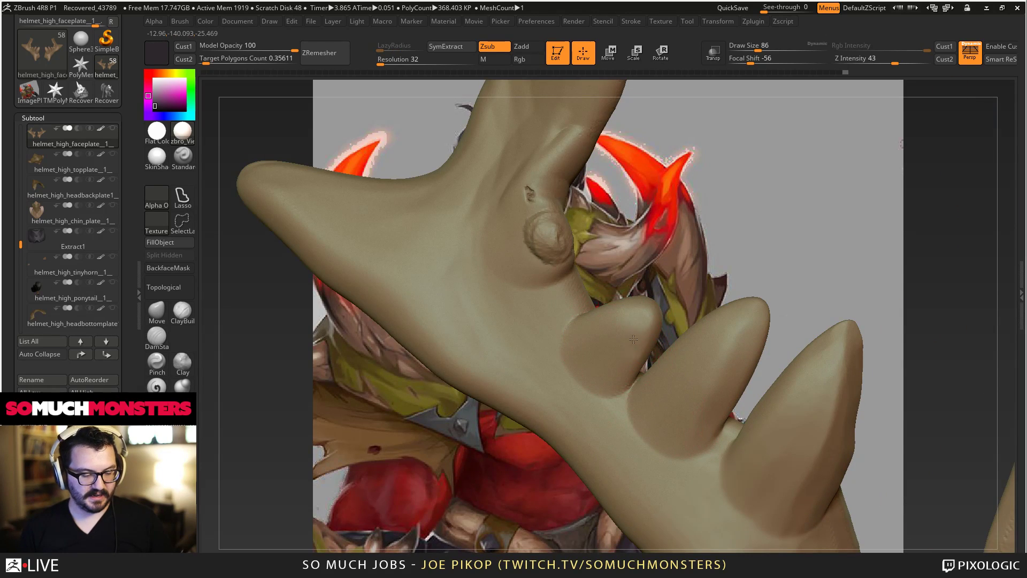
{"action": "right_click_drag", "start_coordinate": [625, 367], "coordinate": [660, 355]}
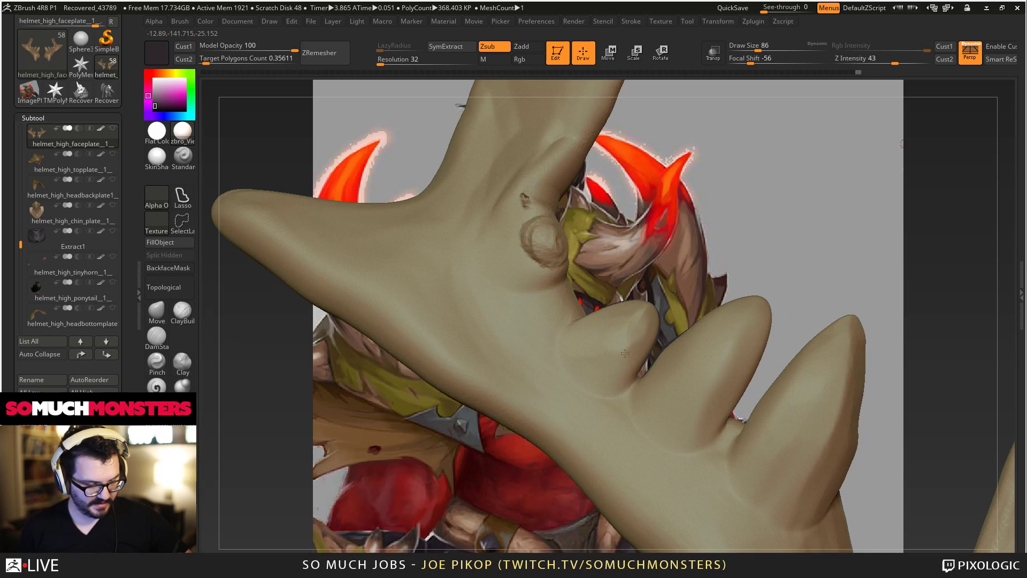
{"action": "right_click_drag", "start_coordinate": [625, 353], "coordinate": [606, 336]}
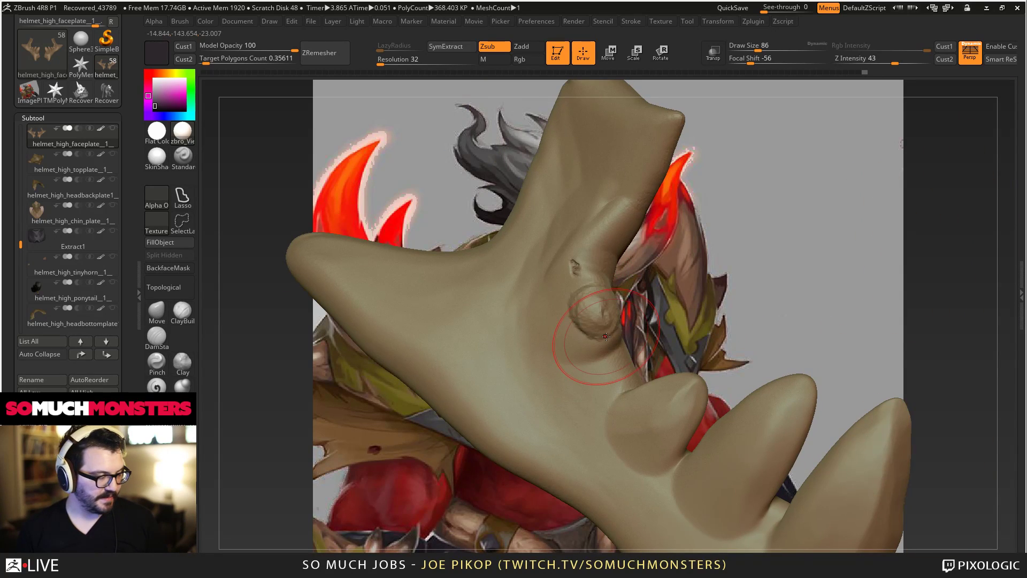
Pull the round knob outward from the faceplate's inner edge with the Move brush at draw size 66.
{"action": "left_click", "coordinate": [157, 313]}
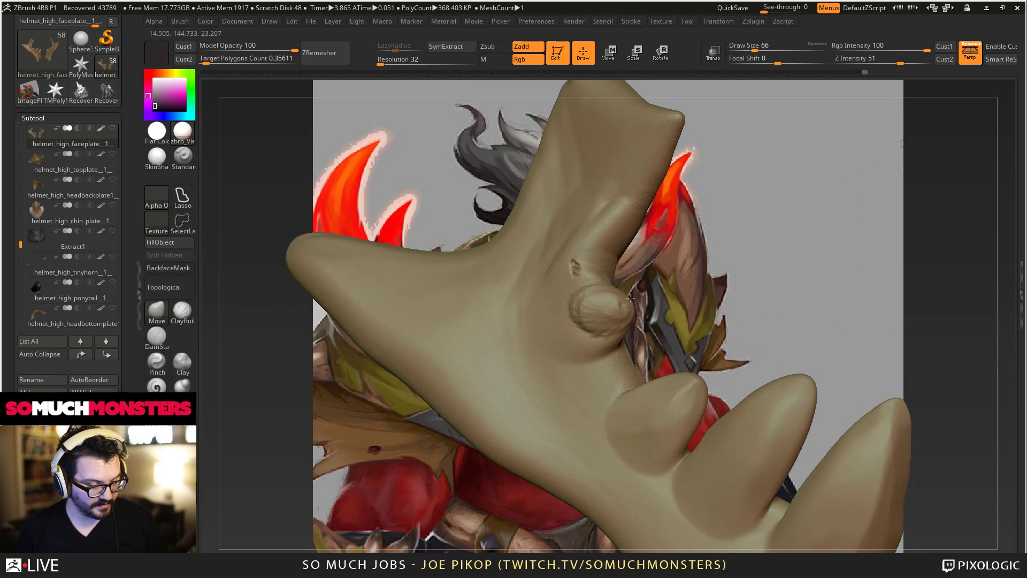
{"action": "mouse_move", "coordinate": [600, 283]}
{"action": "right_mouse_down"}
{"action": "mouse_move", "coordinate": [536, 266]}
{"action": "mouse_move", "coordinate": [603, 335]}
{"action": "mouse_move", "coordinate": [590, 302]}
{"action": "mouse_move", "coordinate": [587, 330]}
{"action": "right_mouse_up"}
{"action": "mouse_move", "coordinate": [624, 421]}
{"action": "right_mouse_down"}
{"action": "mouse_move", "coordinate": [634, 327]}
{"action": "mouse_move", "coordinate": [721, 315]}
{"action": "mouse_move", "coordinate": [544, 308]}
{"action": "mouse_move", "coordinate": [612, 363]}
{"action": "mouse_move", "coordinate": [591, 378]}
{"action": "right_mouse_up"}
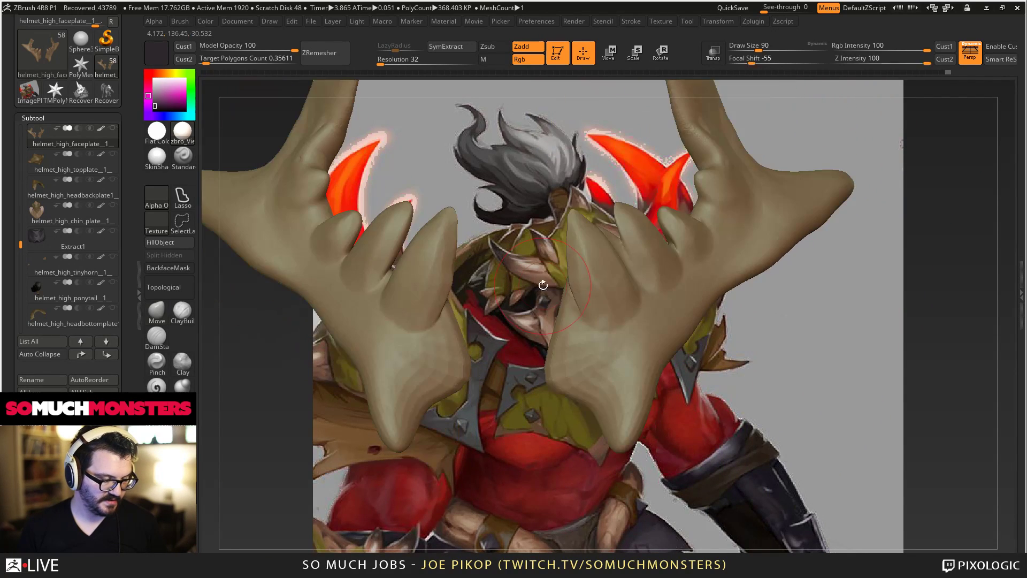
Remesh the faceplate with DynaMesh, lower the resolution to 16, and remesh it again.
{"action": "left_click_drag", "start_coordinate": [813, 410], "coordinate": [817, 469], "text": "ctrl"}
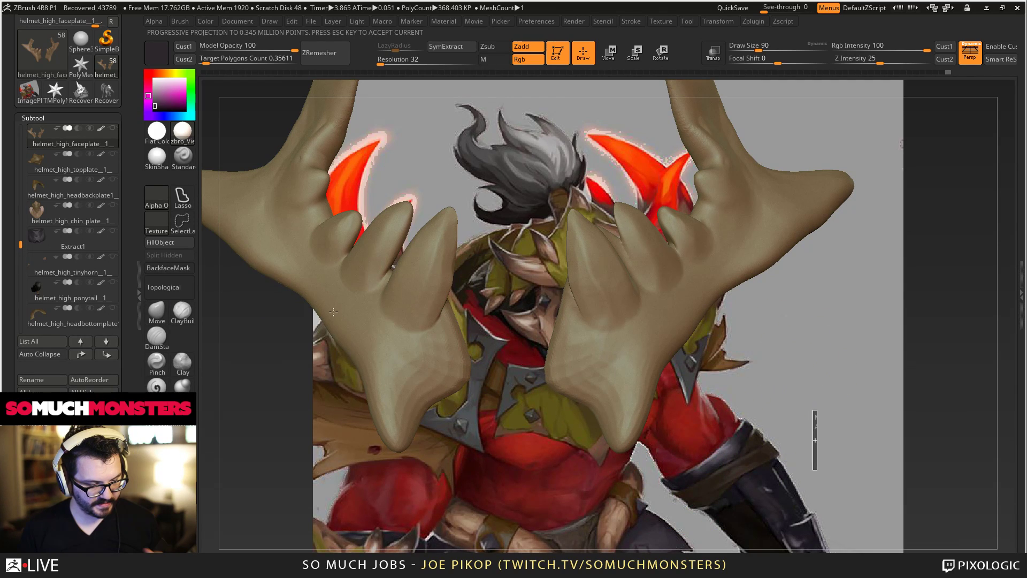
{"action": "key", "text": "Escape"}
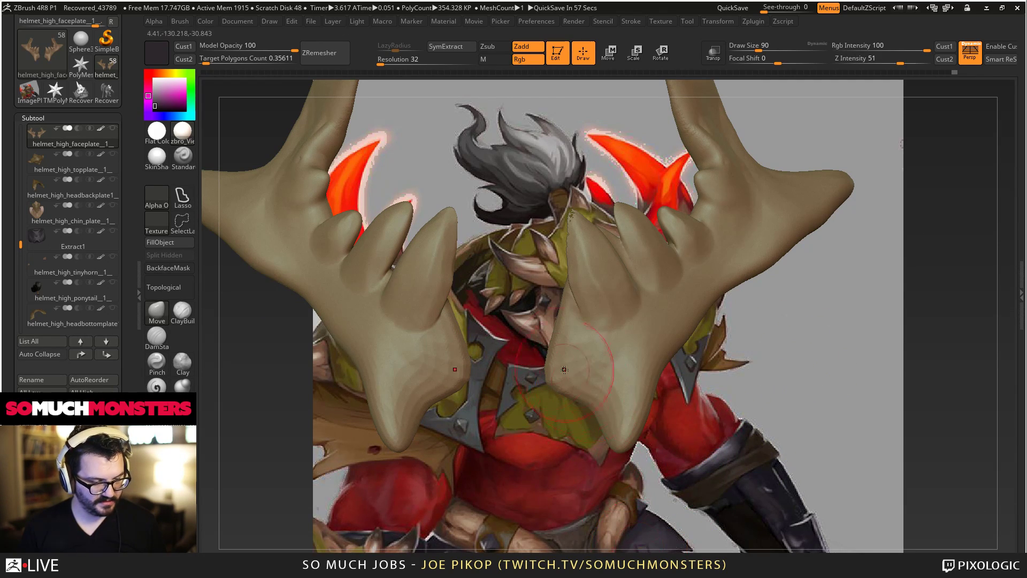
{"action": "right_click_drag", "start_coordinate": [563, 369], "coordinate": [616, 400], "text": "alt"}
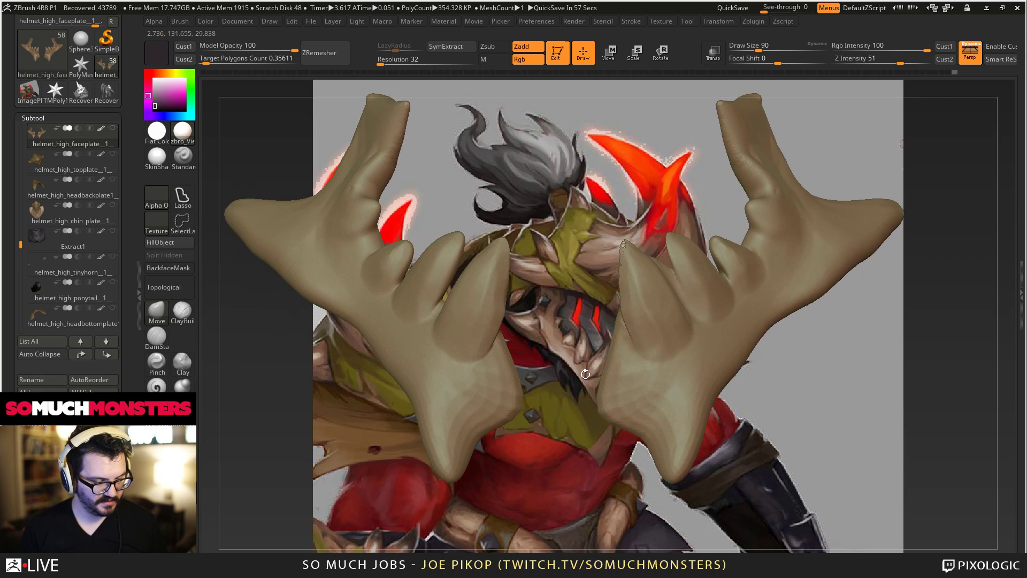
{"action": "left_click", "coordinate": [396, 57]}
{"action": "type", "text": "16"}
{"action": "left_click_drag", "start_coordinate": [925, 389], "coordinate": [927, 460], "text": "ctrl"}
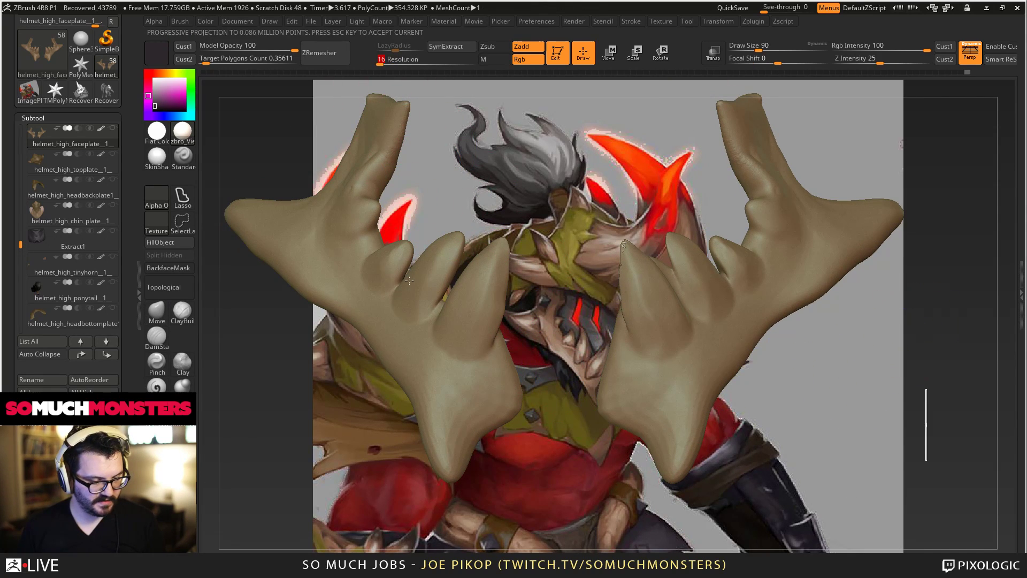
{"action": "key", "text": "Escape"}
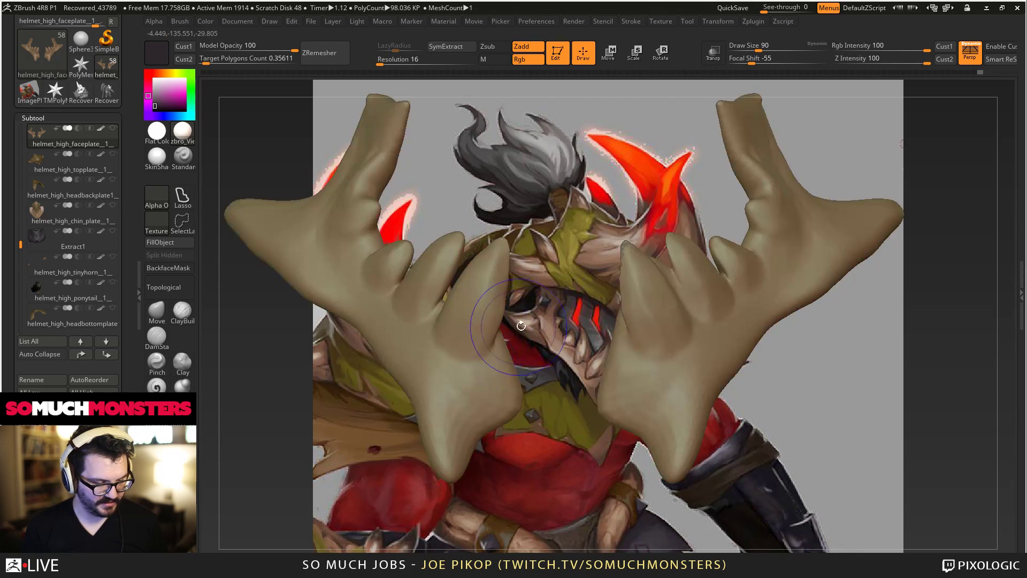
Smooth the largest front teeth and inspect the faceplate's topology with the polygon wireframe, hiding the wireframe when done.
{"action": "left_click_drag", "start_coordinate": [637, 300], "coordinate": [631, 316], "text": "shift"}
{"action": "left_click_drag", "start_coordinate": [488, 332], "coordinate": [475, 287], "text": "shift"}
{"action": "mouse_move", "coordinate": [594, 321]}
{"action": "right_mouse_down"}
{"action": "mouse_move", "coordinate": [660, 330]}
{"action": "mouse_move", "coordinate": [636, 272]}
{"action": "mouse_move", "coordinate": [711, 277]}
{"action": "right_mouse_up"}
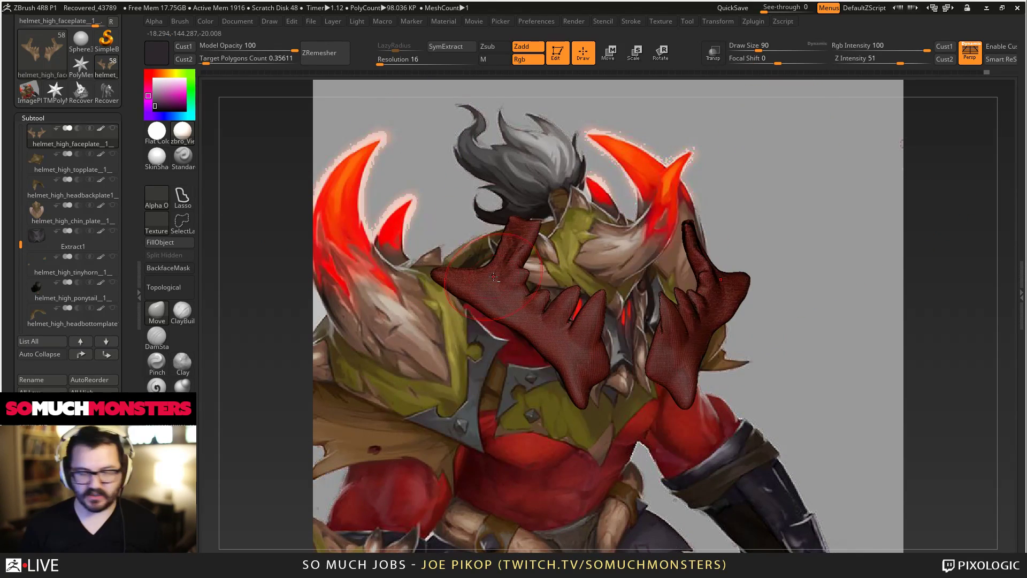
{"action": "mouse_move", "coordinate": [493, 277]}
{"action": "left_mouse_down"}
{"action": "mouse_move", "coordinate": [651, 320]}
{"action": "mouse_move", "coordinate": [567, 345]}
{"action": "mouse_move", "coordinate": [574, 340]}
{"action": "left_mouse_up"}
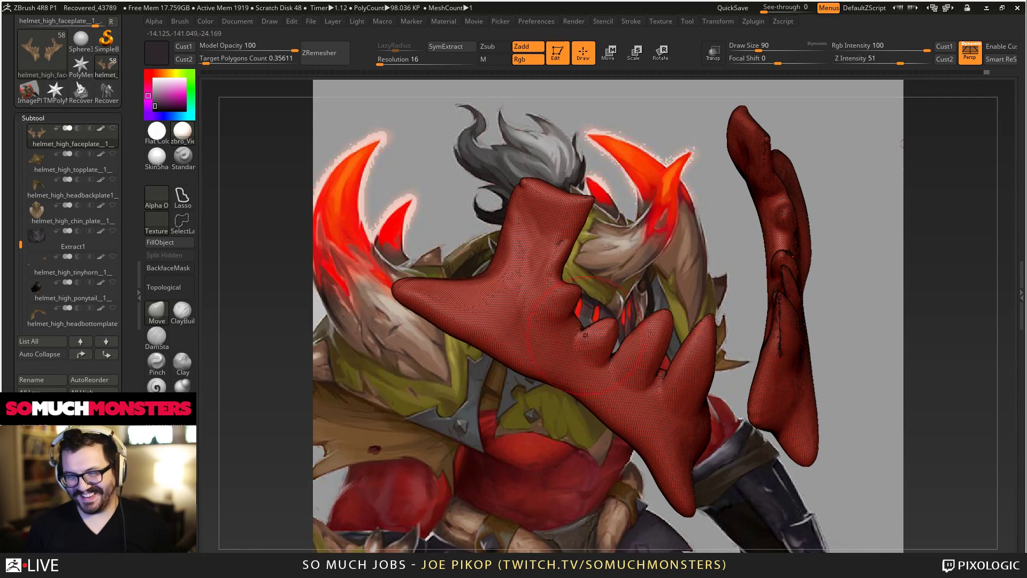
{"action": "key", "text": "shift+f"}
Examine the faceplate's teeth and knob from several angles with the Move brush active, and restore the stored view aligned to the concept art.
{"action": "right_click_drag", "start_coordinate": [534, 325], "coordinate": [544, 382]}
{"action": "left_click", "coordinate": [160, 317]}
{"action": "left_click", "coordinate": [465, 268]}
{"action": "mouse_move", "coordinate": [465, 268]}
{"action": "right_mouse_down"}
{"action": "mouse_move", "coordinate": [465, 171]}
{"action": "mouse_move", "coordinate": [522, 317]}
{"action": "right_mouse_up"}
{"action": "mouse_move", "coordinate": [522, 317]}
{"action": "left_mouse_down"}
{"action": "mouse_move", "coordinate": [609, 314]}
{"action": "mouse_move", "coordinate": [649, 279]}
{"action": "left_mouse_up"}
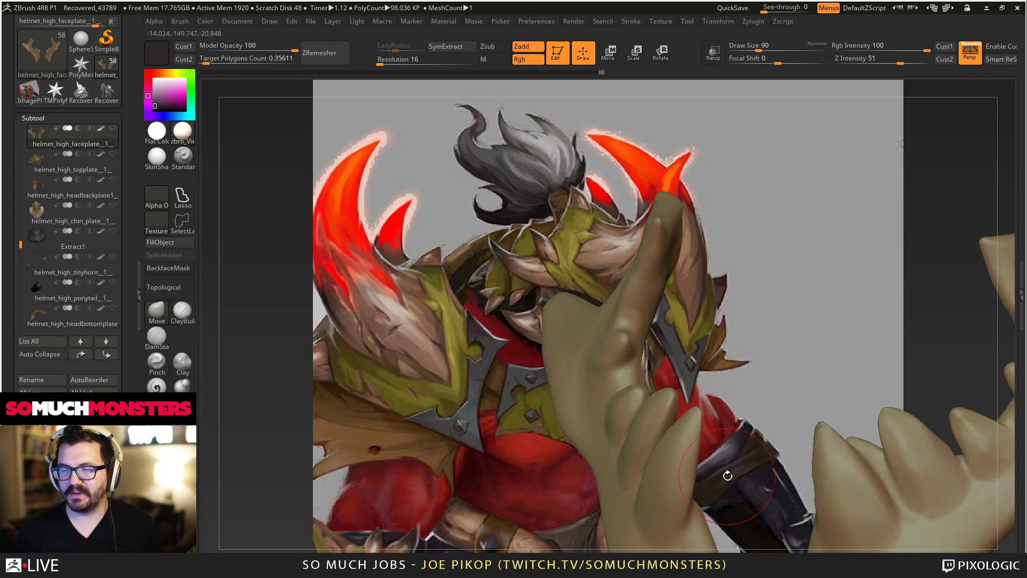
{"action": "mouse_move", "coordinate": [605, 421]}
{"action": "left_mouse_down"}
{"action": "mouse_move", "coordinate": [637, 322]}
{"action": "mouse_move", "coordinate": [686, 303]}
{"action": "mouse_move", "coordinate": [692, 288]}
{"action": "left_mouse_up"}
{"action": "mouse_move", "coordinate": [691, 289]}
{"action": "right_mouse_down"}
{"action": "mouse_move", "coordinate": [604, 256]}
{"action": "mouse_move", "coordinate": [540, 213]}
{"action": "mouse_move", "coordinate": [561, 257]}
{"action": "mouse_move", "coordinate": [684, 225]}
{"action": "right_mouse_up"}
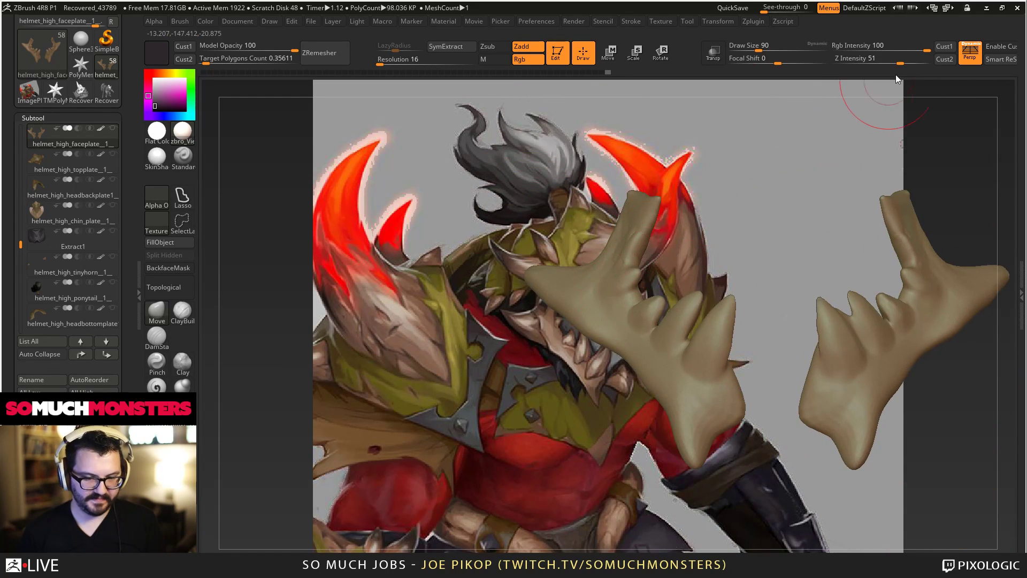
{"action": "left_click", "coordinate": [945, 46]}
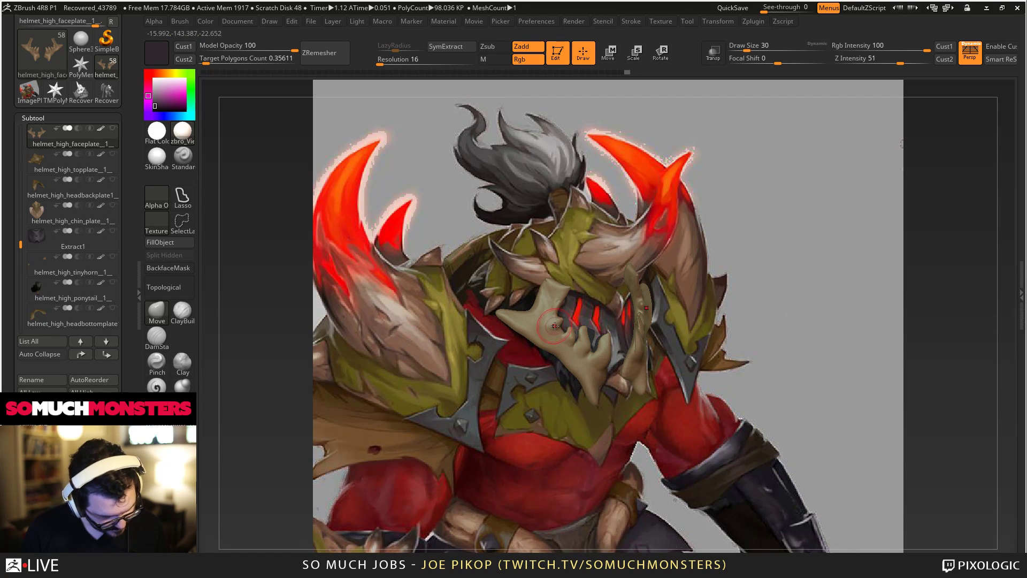
Nudge the faceplate's cheek with the Move brush at draw size 50 to fit the concept art, and set the model opacity to 61.
{"action": "mouse_move", "coordinate": [558, 323]}
{"action": "left_mouse_down"}
{"action": "mouse_move", "coordinate": [545, 306]}
{"action": "mouse_move", "coordinate": [509, 316]}
{"action": "left_mouse_up"}
{"action": "right_click_drag", "start_coordinate": [508, 315], "coordinate": [508, 316]}
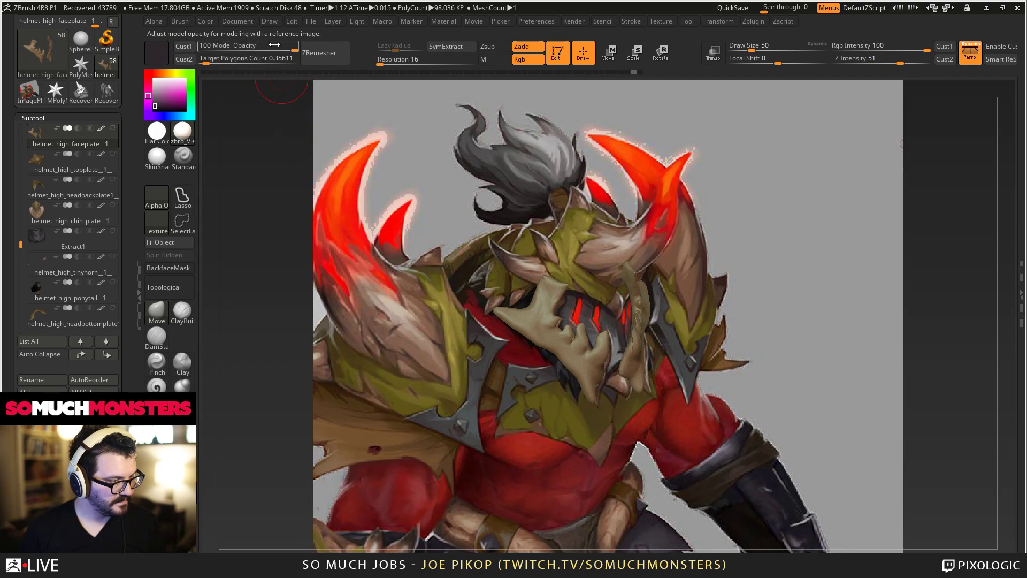
{"action": "left_click", "coordinate": [258, 50]}
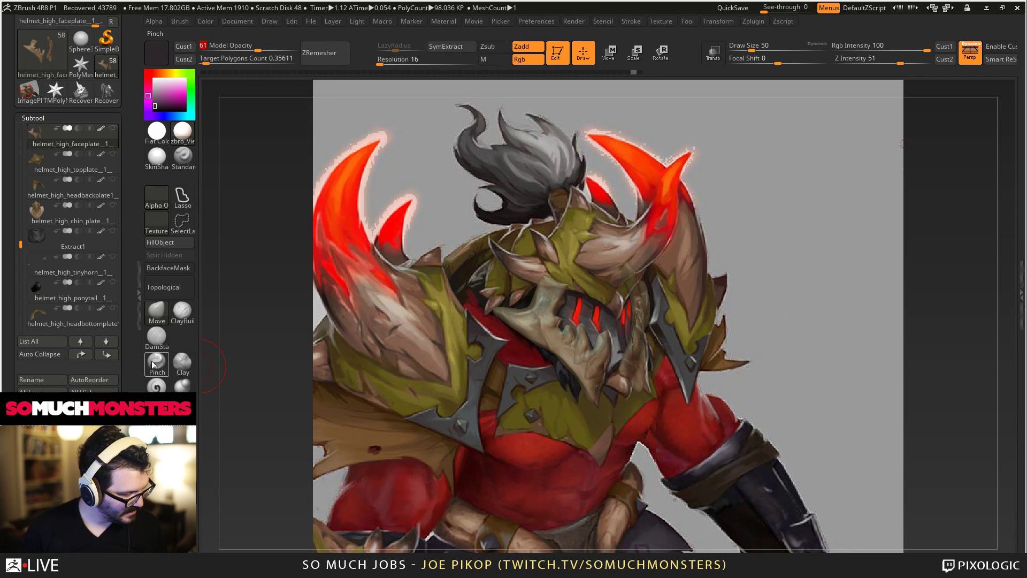
Carve a crease down the faceplate's cheek with DamStandard at draw size 14 and adjust the inner edge with Move at draw size 22.
{"action": "left_click", "coordinate": [155, 337]}
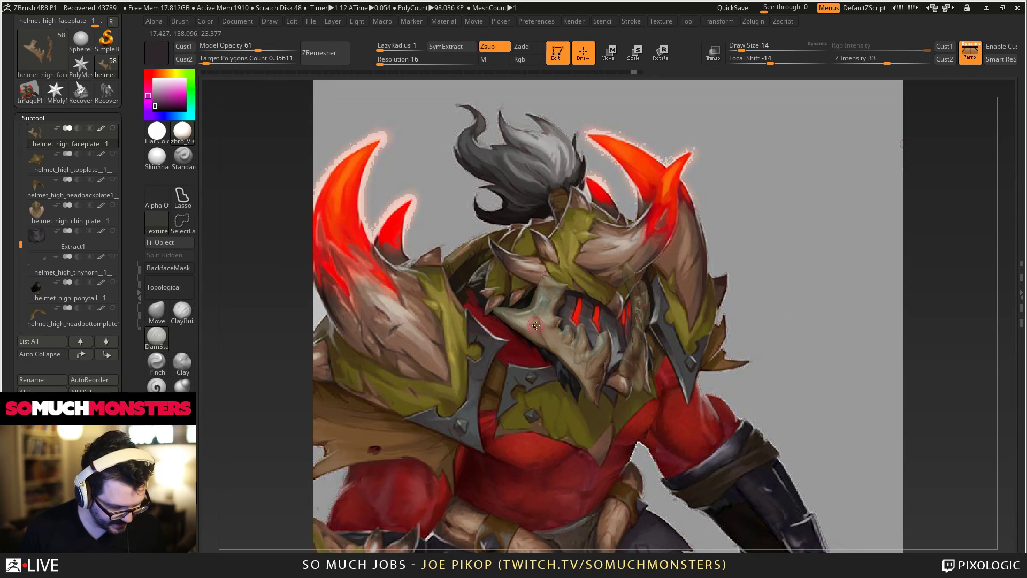
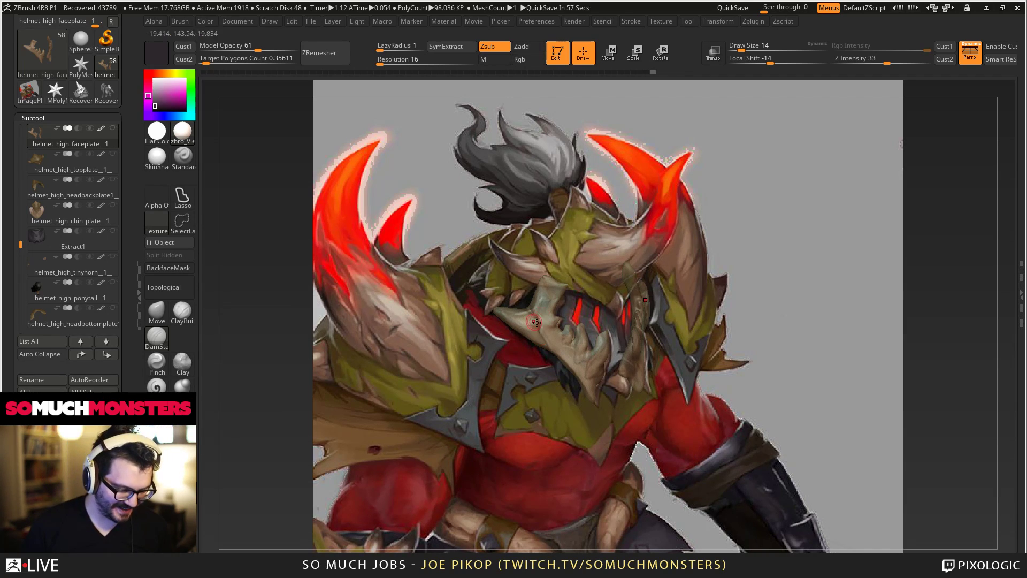
{"action": "left_click", "coordinate": [156, 310]}
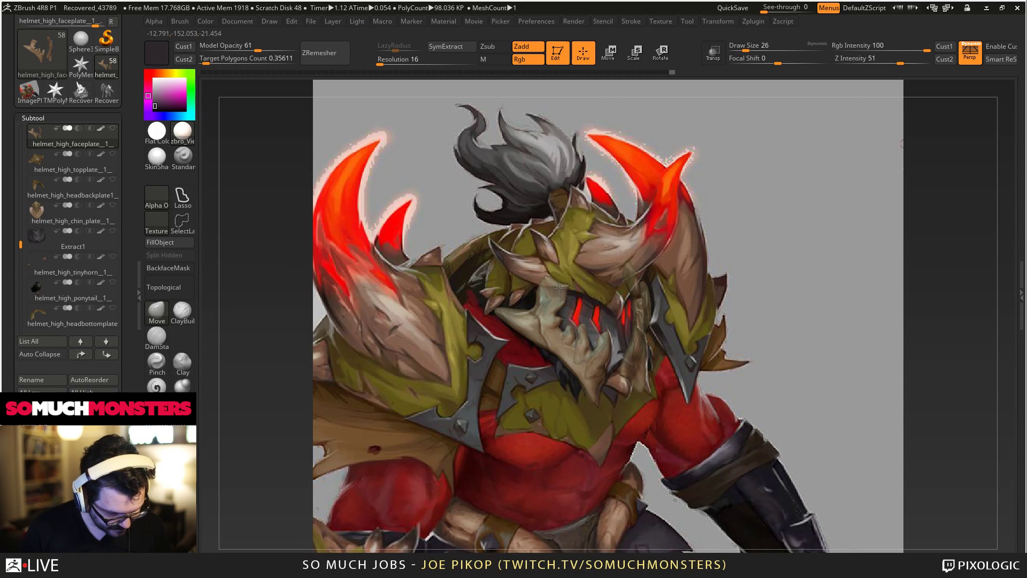
{"action": "key", "text": "["}
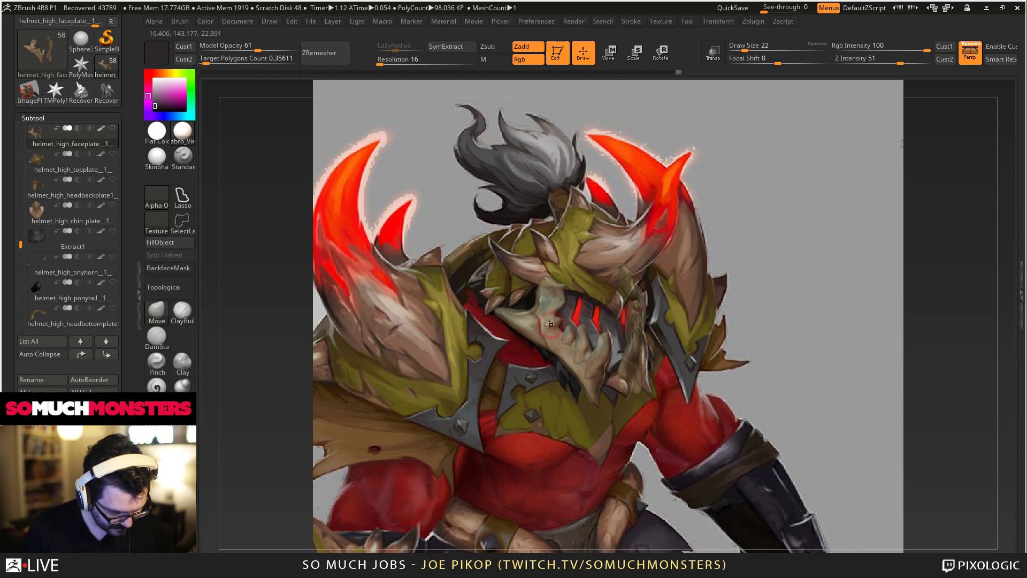
{"action": "right_click_drag", "start_coordinate": [551, 325], "coordinate": [551, 307]}
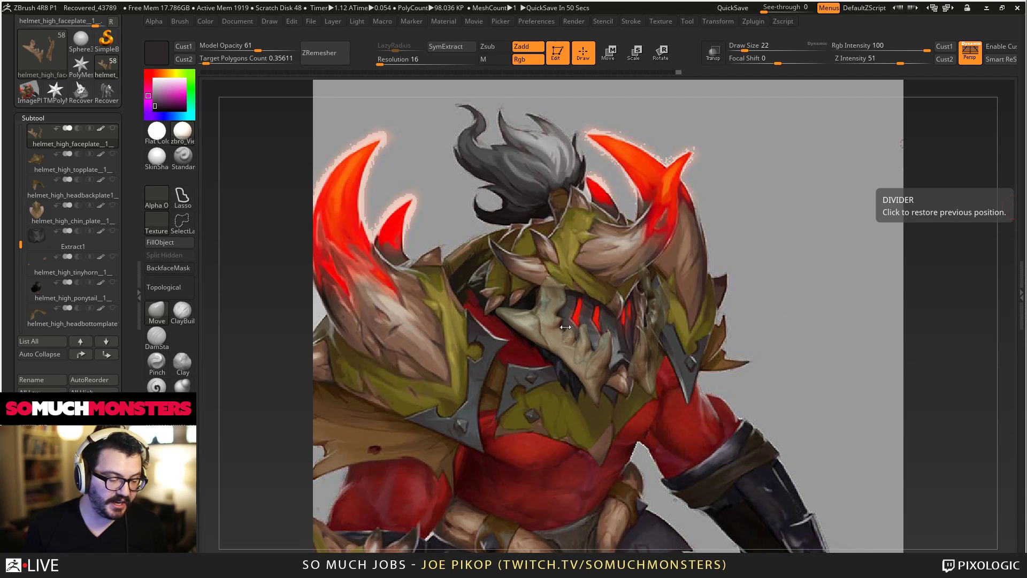
Smooth the tip of the largest front tooth and set the model opacity back to 100.
{"action": "mouse_move", "coordinate": [554, 357]}
{"action": "left_mouse_down"}
{"action": "mouse_move", "coordinate": [615, 419]}
{"action": "mouse_move", "coordinate": [650, 378]}
{"action": "mouse_move", "coordinate": [659, 422]}
{"action": "mouse_move", "coordinate": [687, 463]}
{"action": "left_mouse_up"}
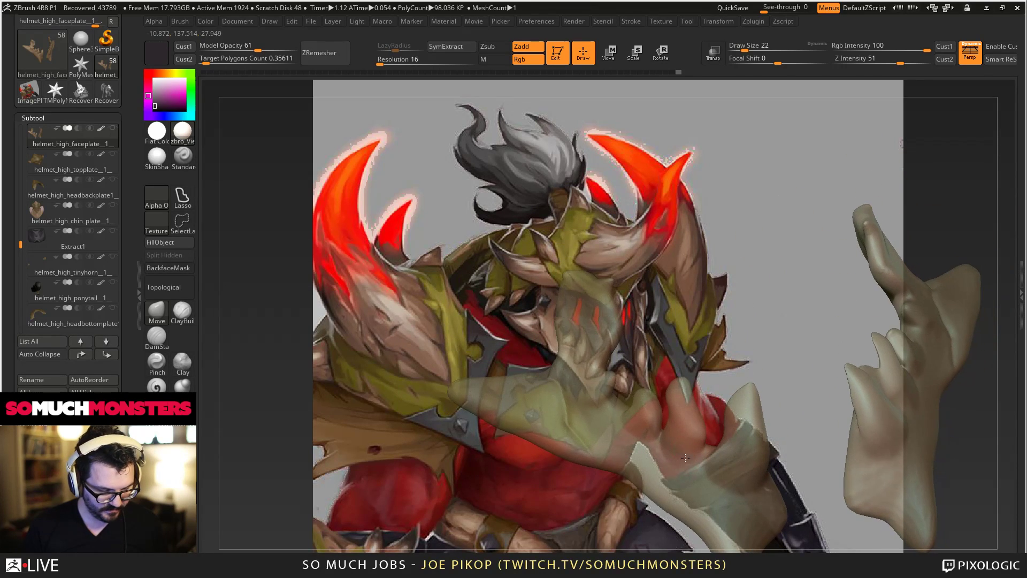
{"action": "left_click_drag", "start_coordinate": [747, 385], "coordinate": [732, 381], "text": "shift"}
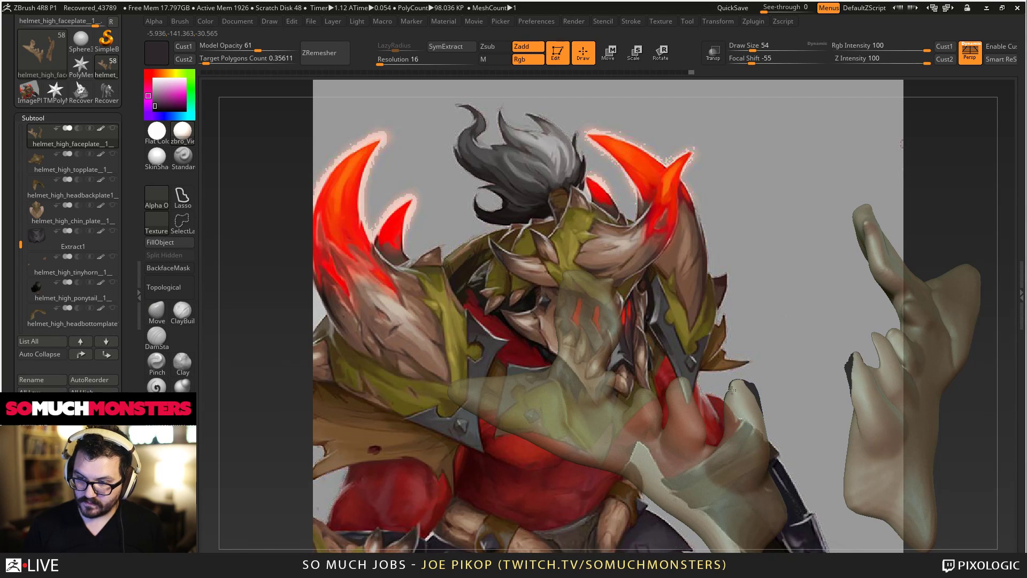
{"action": "key", "text": "b"}
{"action": "key", "text": "m"}
{"action": "key", "text": "v"}
{"action": "key", "text": "b"}
{"action": "key", "text": "m"}
{"action": "key", "text": "v"}
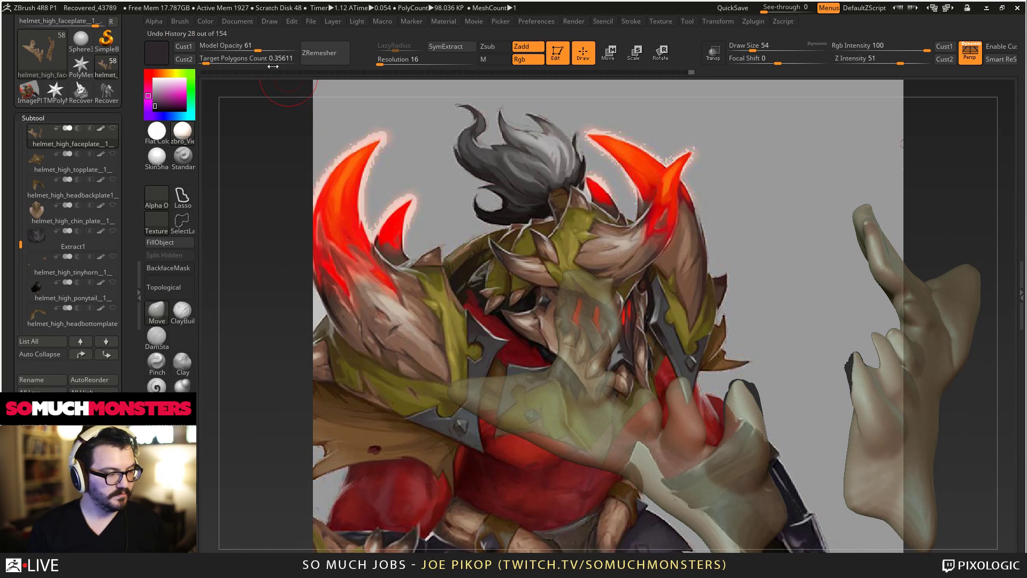
{"action": "left_click", "coordinate": [294, 47]}
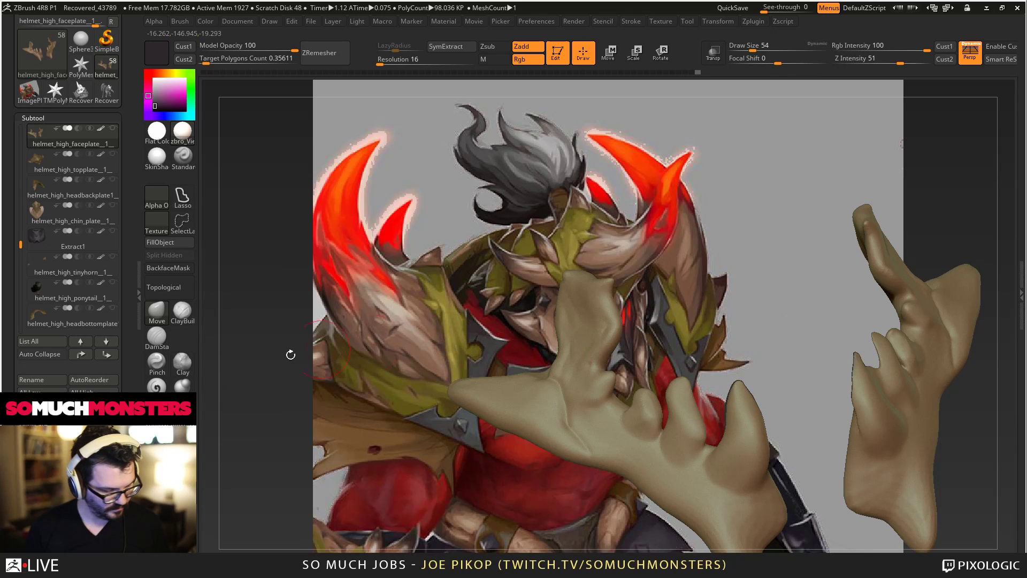
Define the bases of the faceplate's teeth with DamStandard at draw size 54, smoothing the surfaces between strokes.
{"action": "key", "text": "b"}
{"action": "key", "text": "d"}
{"action": "key", "text": "s"}
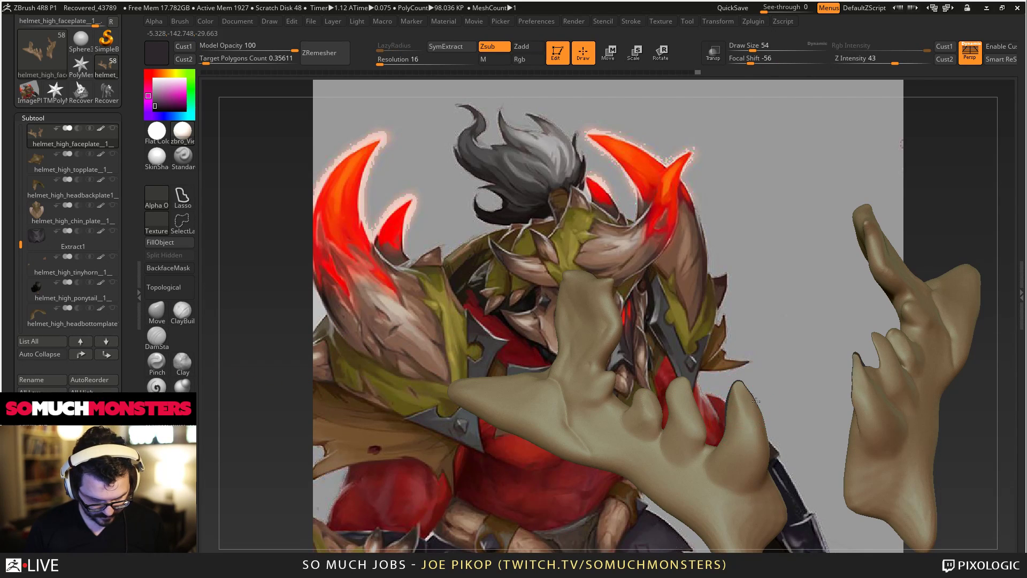
{"action": "mouse_move", "coordinate": [756, 401]}
{"action": "right_mouse_down"}
{"action": "mouse_move", "coordinate": [749, 428]}
{"action": "mouse_move", "coordinate": [749, 364]}
{"action": "mouse_move", "coordinate": [714, 380]}
{"action": "mouse_move", "coordinate": [747, 383]}
{"action": "mouse_move", "coordinate": [686, 359]}
{"action": "mouse_move", "coordinate": [737, 261]}
{"action": "mouse_move", "coordinate": [743, 317]}
{"action": "mouse_move", "coordinate": [686, 258]}
{"action": "mouse_move", "coordinate": [687, 325]}
{"action": "mouse_move", "coordinate": [689, 258]}
{"action": "right_mouse_up"}
{"action": "key", "text": "shift"}
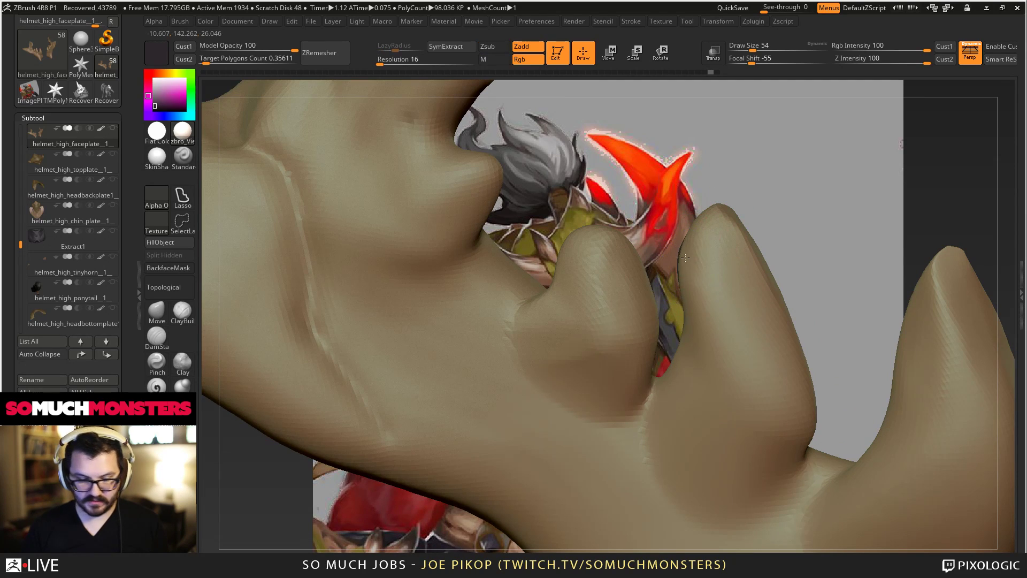
{"action": "right_click_drag", "start_coordinate": [706, 372], "coordinate": [704, 302]}
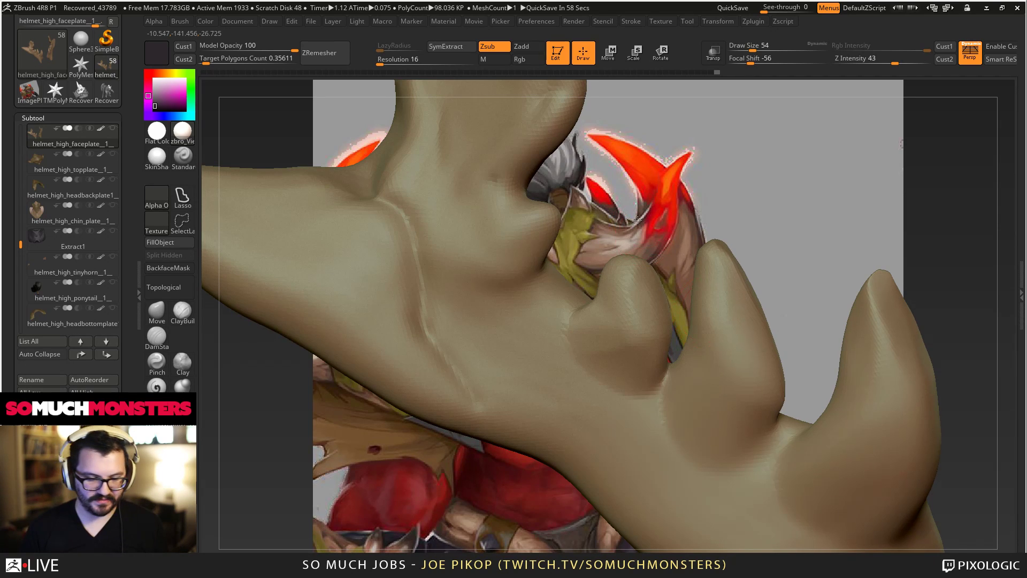
{"action": "key", "text": "ctrl"}
{"action": "mouse_move", "coordinate": [704, 312]}
{"action": "right_mouse_down"}
{"action": "mouse_move", "coordinate": [722, 269]}
{"action": "mouse_move", "coordinate": [778, 386]}
{"action": "mouse_move", "coordinate": [740, 373]}
{"action": "right_mouse_up"}
{"action": "key", "text": "ctrl"}
{"action": "key", "text": "alt"}
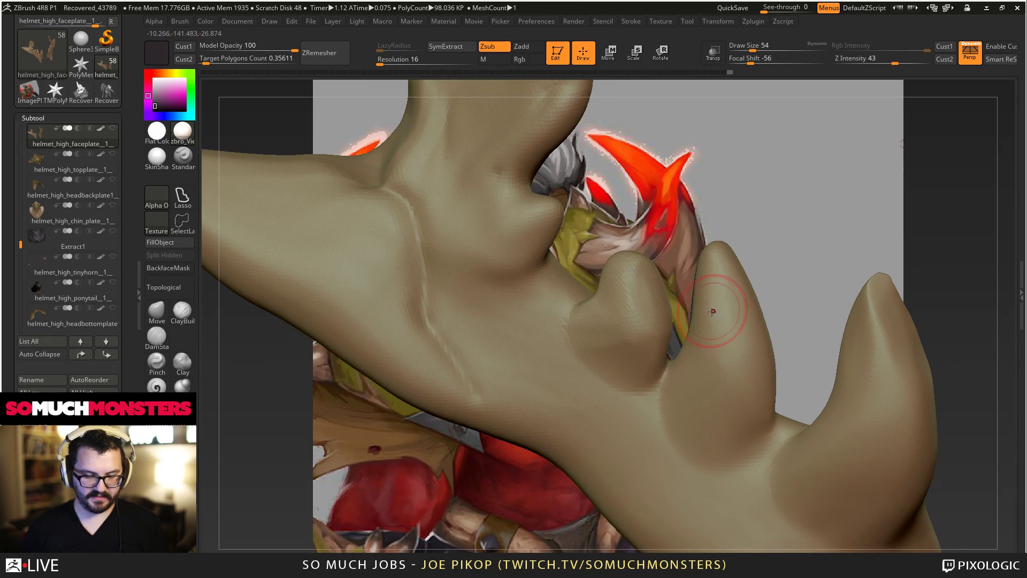
{"action": "mouse_move", "coordinate": [725, 338]}
{"action": "right_mouse_down"}
{"action": "mouse_move", "coordinate": [707, 227]}
{"action": "mouse_move", "coordinate": [661, 289]}
{"action": "mouse_move", "coordinate": [634, 255]}
{"action": "mouse_move", "coordinate": [665, 275]}
{"action": "right_mouse_up"}
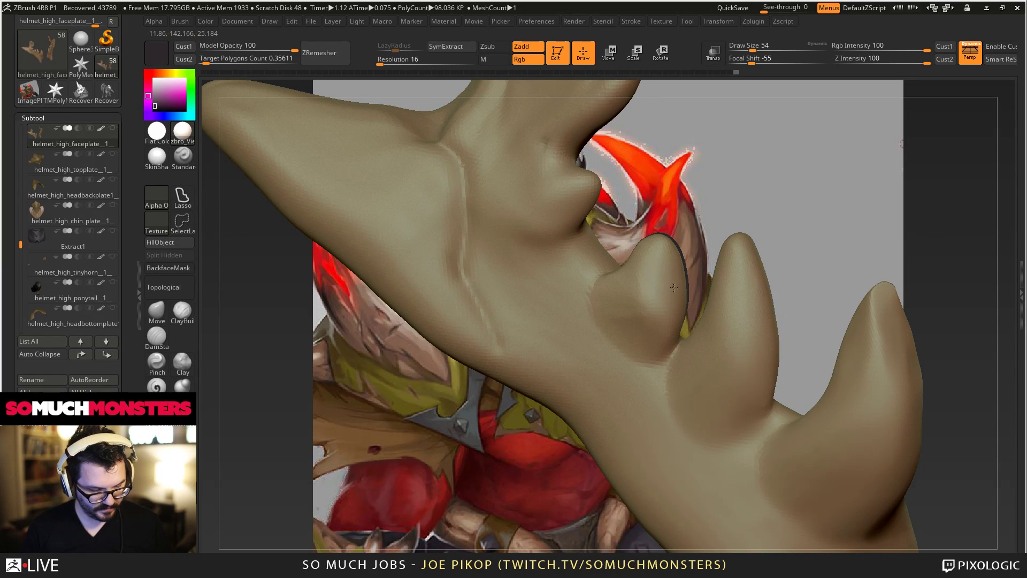
Smooth the edges and tip of the small rounded tooth beside the knob.
{"action": "left_click_drag", "start_coordinate": [639, 245], "coordinate": [650, 258], "text": "shift"}
{"action": "key", "text": "shift"}
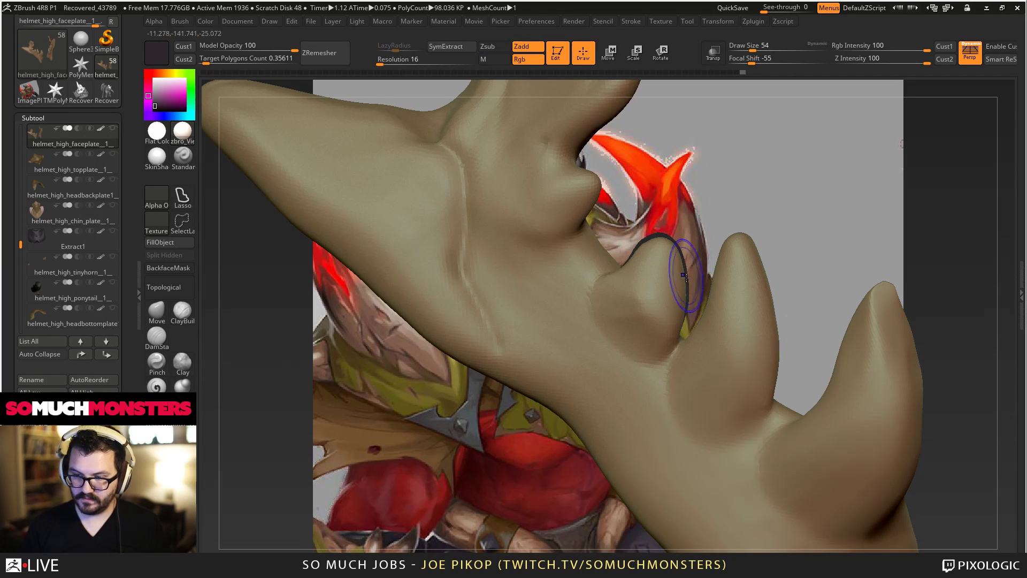
{"action": "right_click_drag", "start_coordinate": [681, 275], "coordinate": [632, 253]}
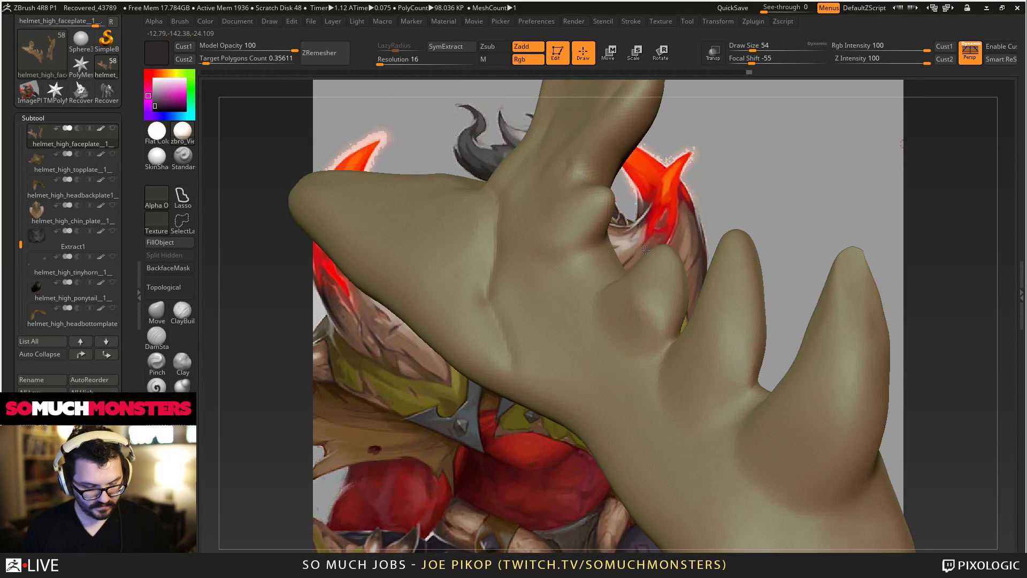
{"action": "mouse_move", "coordinate": [646, 321]}
{"action": "right_mouse_down"}
{"action": "mouse_move", "coordinate": [604, 227]}
{"action": "mouse_move", "coordinate": [696, 304]}
{"action": "mouse_move", "coordinate": [660, 243]}
{"action": "right_mouse_up"}
{"action": "left_click_drag", "start_coordinate": [652, 241], "coordinate": [642, 249], "text": "shift"}
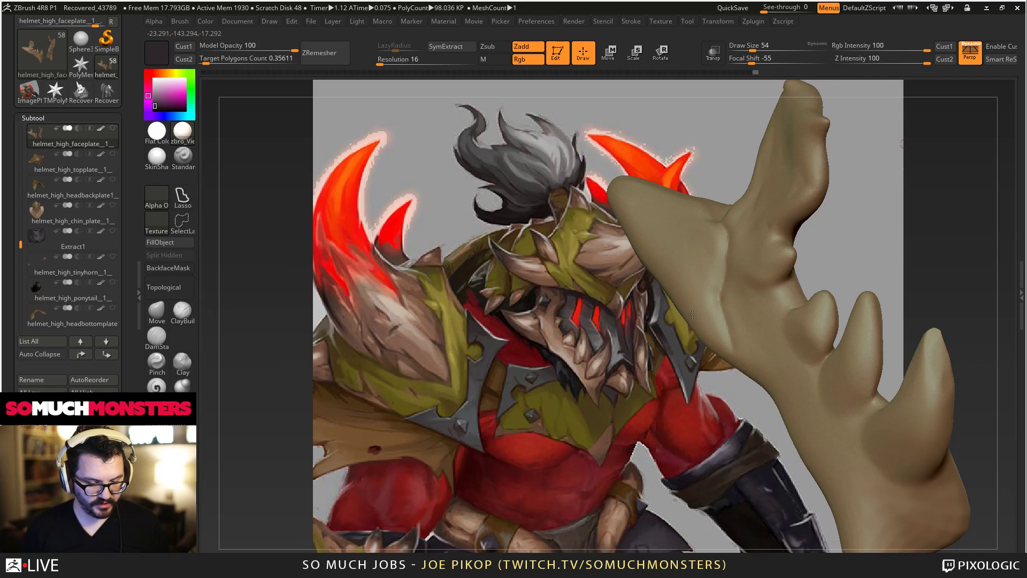
Smooth the cheek surface along the carved crease behind the long side spike.
{"action": "right_click_drag", "start_coordinate": [638, 246], "coordinate": [662, 274]}
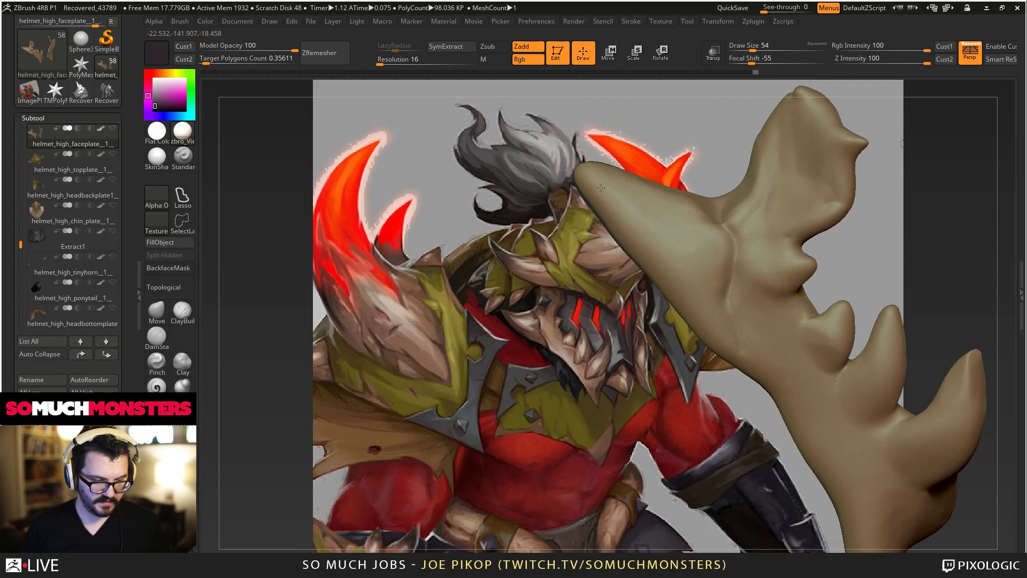
{"action": "right_click_drag", "start_coordinate": [611, 207], "coordinate": [659, 196]}
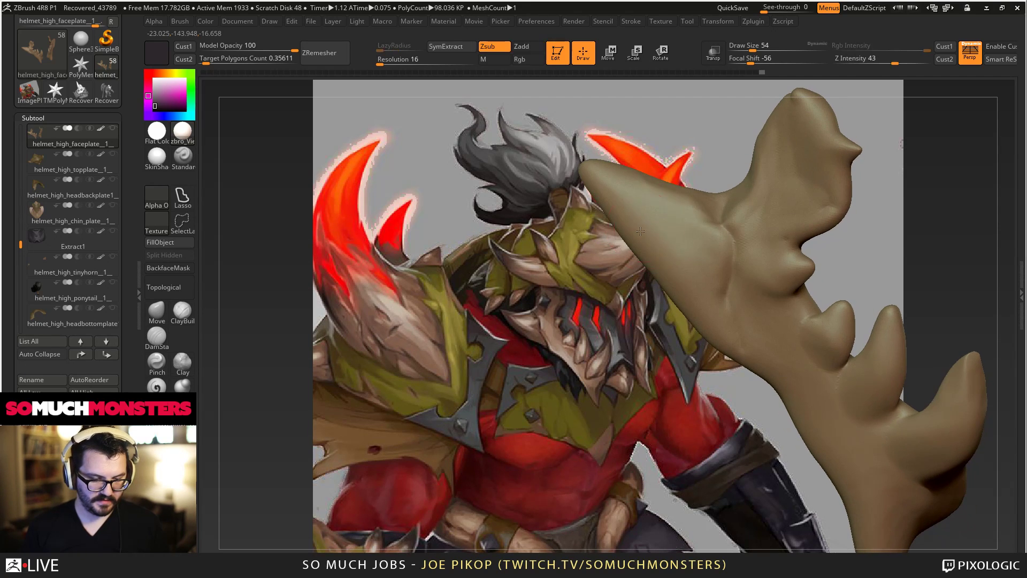
{"action": "left_click_drag", "start_coordinate": [687, 232], "coordinate": [711, 268], "text": "shift"}
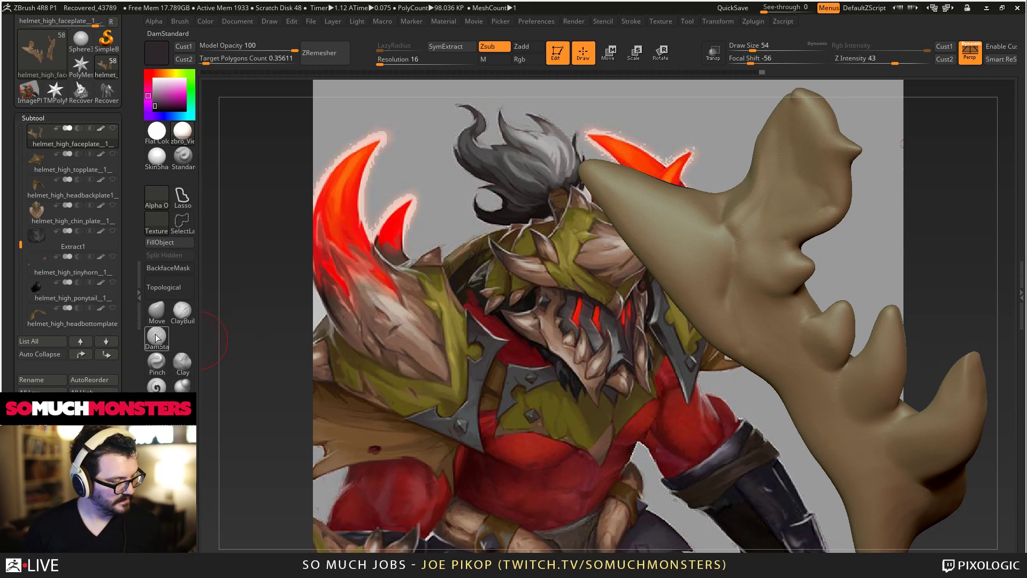
Refine the faceplate's long side spike with DamStandard at draw size 58.
{"action": "key", "text": "b"}
{"action": "mouse_move", "coordinate": [620, 292]}
{"action": "right_mouse_down", "text": "alt"}
{"action": "mouse_move", "coordinate": [690, 290]}
{"action": "mouse_move", "coordinate": [712, 305]}
{"action": "right_mouse_up", "text": "alt"}
{"action": "mouse_move", "coordinate": [728, 259]}
{"action": "right_mouse_down"}
{"action": "mouse_move", "coordinate": [732, 203]}
{"action": "mouse_move", "coordinate": [739, 274]}
{"action": "mouse_move", "coordinate": [752, 291]}
{"action": "right_mouse_up"}
{"action": "left_click_drag", "start_coordinate": [753, 291], "coordinate": [711, 271]}
{"action": "right_click_drag", "start_coordinate": [712, 270], "coordinate": [701, 252]}
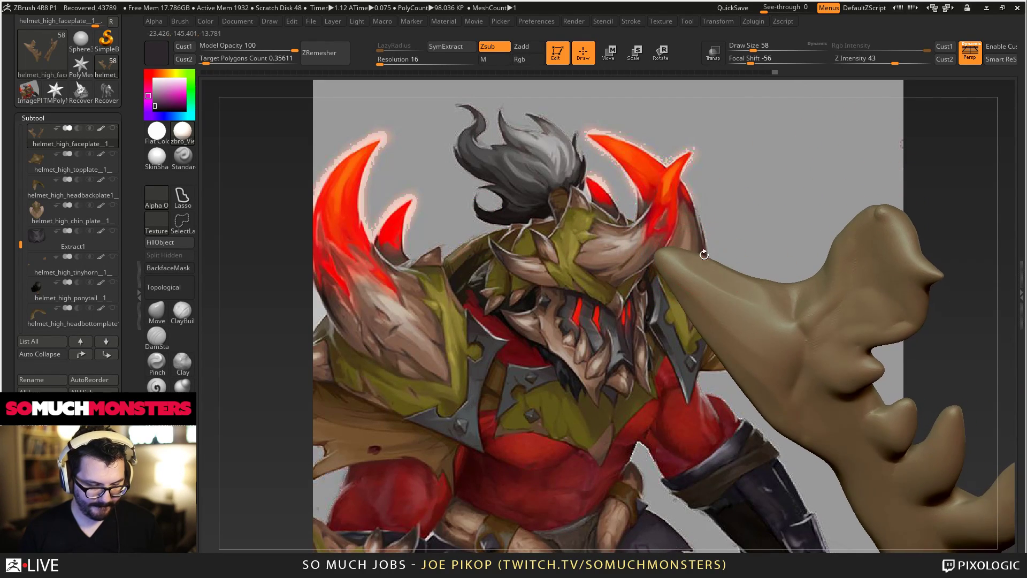
{"action": "mouse_move", "coordinate": [747, 300]}
{"action": "left_mouse_down"}
{"action": "mouse_move", "coordinate": [717, 284]}
{"action": "mouse_move", "coordinate": [765, 298]}
{"action": "left_mouse_up"}
{"action": "right_click_drag", "start_coordinate": [765, 297], "coordinate": [762, 330]}
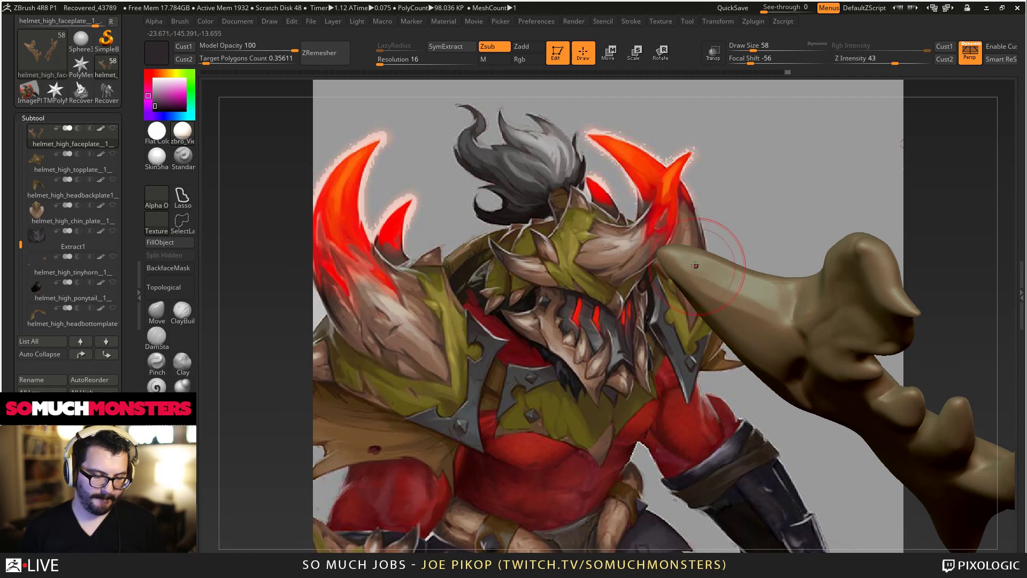
{"action": "mouse_move", "coordinate": [712, 260]}
{"action": "right_mouse_down"}
{"action": "mouse_move", "coordinate": [730, 271]}
{"action": "mouse_move", "coordinate": [706, 230]}
{"action": "mouse_move", "coordinate": [766, 263]}
{"action": "mouse_move", "coordinate": [618, 287]}
{"action": "mouse_move", "coordinate": [640, 345]}
{"action": "mouse_move", "coordinate": [631, 304]}
{"action": "mouse_move", "coordinate": [519, 316]}
{"action": "mouse_move", "coordinate": [658, 357]}
{"action": "mouse_move", "coordinate": [601, 285]}
{"action": "mouse_move", "coordinate": [529, 411]}
{"action": "mouse_move", "coordinate": [764, 419]}
{"action": "mouse_move", "coordinate": [498, 308]}
{"action": "right_mouse_up"}
Build up volume along the length of the largest front tooth with ClayBuildup at draw size 58.
{"action": "left_click", "coordinate": [156, 362]}
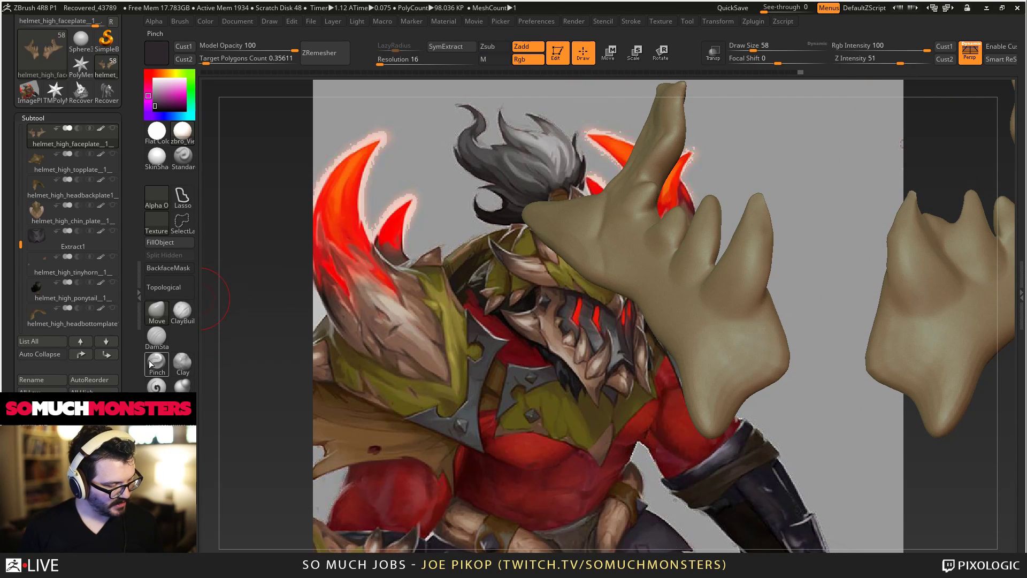
{"action": "left_click", "coordinate": [179, 321]}
{"action": "right_click_drag", "start_coordinate": [707, 339], "coordinate": [770, 259]}
{"action": "mouse_move", "coordinate": [770, 268]}
{"action": "left_mouse_down"}
{"action": "mouse_move", "coordinate": [781, 190]}
{"action": "mouse_move", "coordinate": [751, 316]}
{"action": "left_mouse_up"}
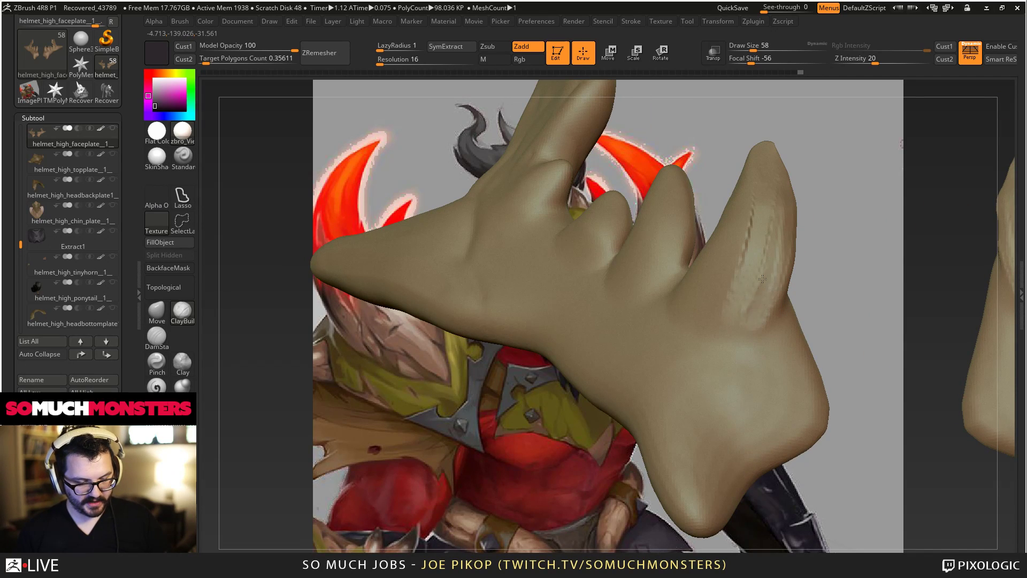
{"action": "right_click_drag", "start_coordinate": [762, 278], "coordinate": [729, 282]}
{"action": "left_click_drag", "start_coordinate": [732, 291], "coordinate": [708, 345]}
{"action": "mouse_move", "coordinate": [730, 196]}
{"action": "left_mouse_down"}
{"action": "mouse_move", "coordinate": [720, 289]}
{"action": "mouse_move", "coordinate": [716, 281]}
{"action": "left_mouse_up"}
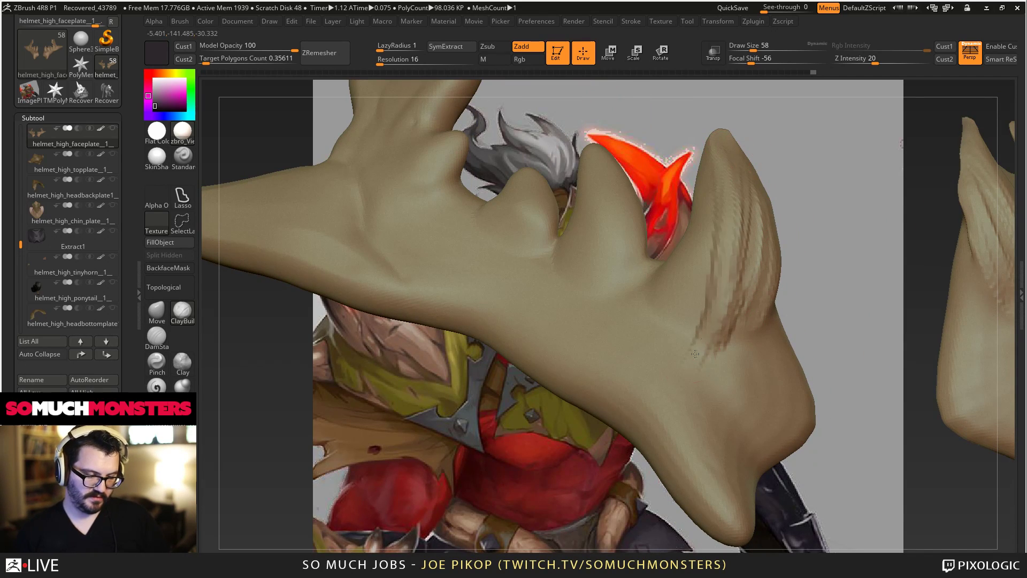
Add clay around the root of the largest front tooth and smooth the strokes on its body.
{"action": "right_click_drag", "start_coordinate": [714, 281], "coordinate": [667, 284]}
{"action": "mouse_move", "coordinate": [675, 321]}
{"action": "left_mouse_down"}
{"action": "mouse_move", "coordinate": [650, 268]}
{"action": "mouse_move", "coordinate": [666, 332]}
{"action": "left_mouse_up"}
{"action": "right_click_drag", "start_coordinate": [666, 321], "coordinate": [690, 315]}
{"action": "mouse_move", "coordinate": [682, 308]}
{"action": "left_mouse_down"}
{"action": "mouse_move", "coordinate": [669, 262]}
{"action": "mouse_move", "coordinate": [688, 252]}
{"action": "left_mouse_up"}
{"action": "right_click_drag", "start_coordinate": [701, 267], "coordinate": [683, 269]}
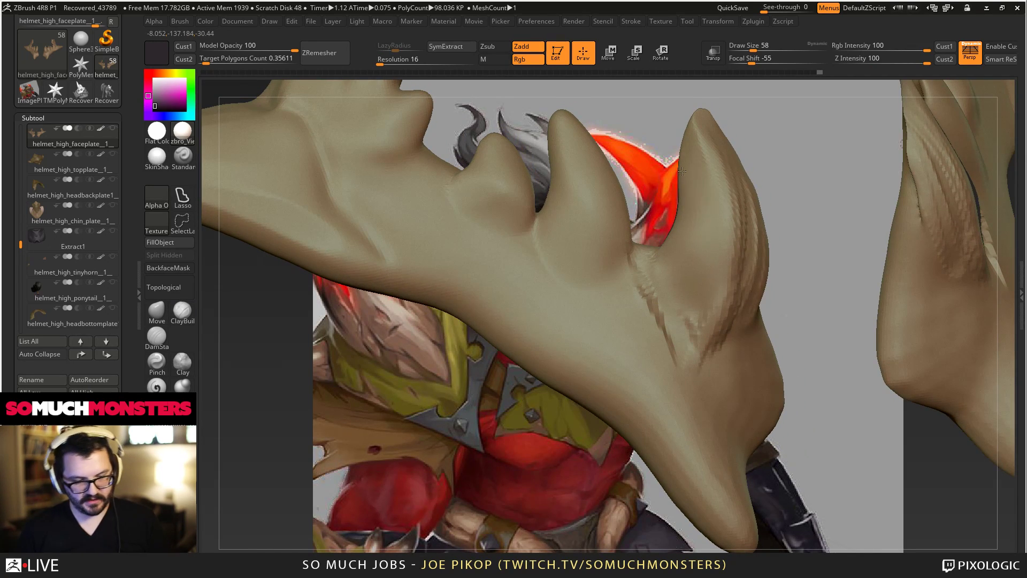
{"action": "right_click_drag", "start_coordinate": [695, 130], "coordinate": [712, 171]}
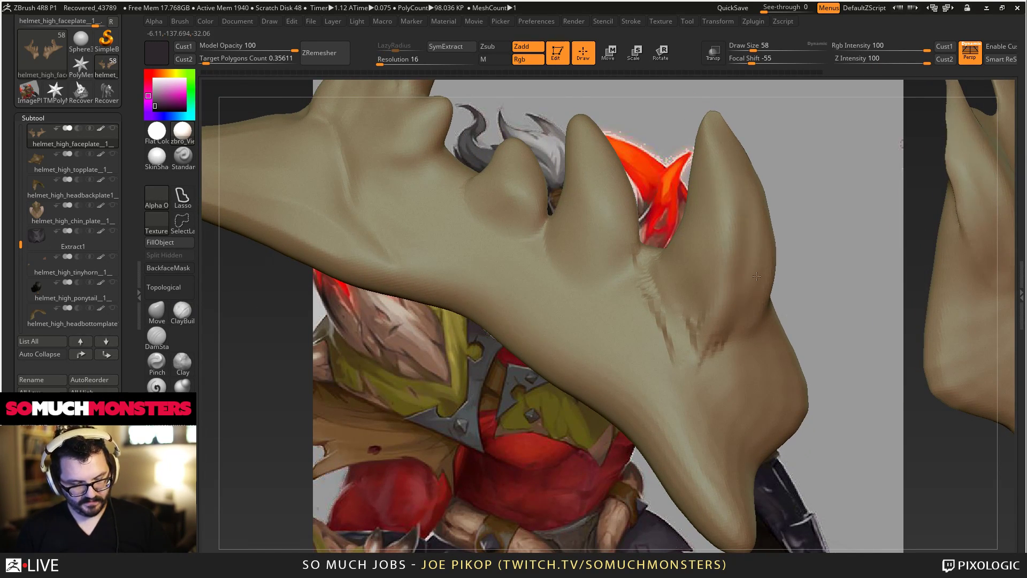
Strengthen the large front tooth's root and the gap beside it with ClayBuildup, smoothing the result at draw size 66.
{"action": "key", "text": "b"}
{"action": "key", "text": "c"}
{"action": "key", "text": "b"}
{"action": "right_click_drag", "start_coordinate": [756, 276], "coordinate": [698, 261]}
{"action": "left_click_drag", "start_coordinate": [670, 276], "coordinate": [650, 347]}
{"action": "right_click_drag", "start_coordinate": [650, 347], "coordinate": [671, 268]}
{"action": "mouse_move", "coordinate": [645, 244]}
{"action": "left_mouse_down"}
{"action": "mouse_move", "coordinate": [615, 354]}
{"action": "mouse_move", "coordinate": [636, 290]}
{"action": "left_mouse_up"}
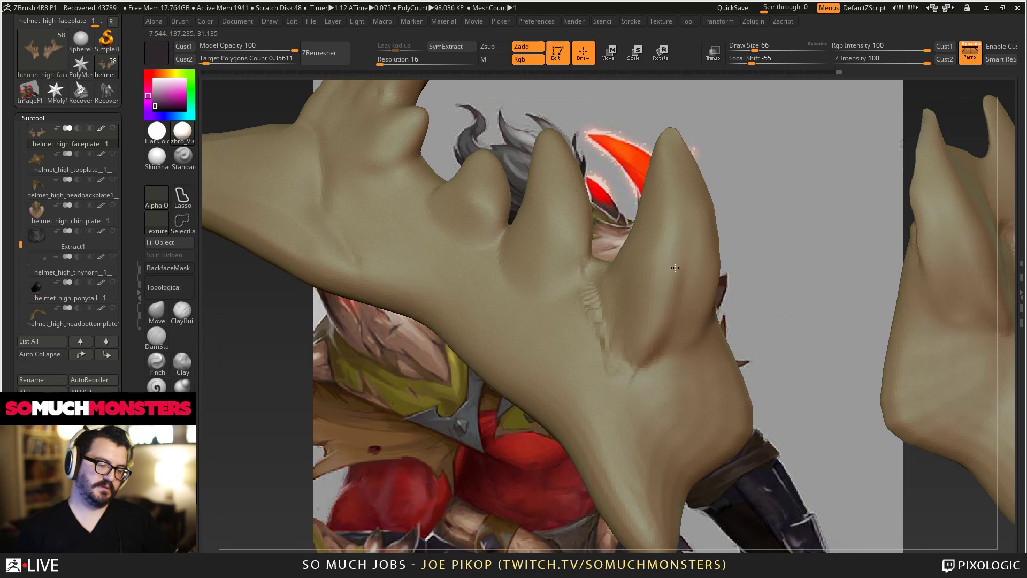
Build up the second tooth, the small tooth and the knob with ClayBuildup at draw size 66.
{"action": "right_click_drag", "start_coordinate": [652, 356], "coordinate": [686, 417]}
{"action": "mouse_move", "coordinate": [679, 454]}
{"action": "left_mouse_down"}
{"action": "mouse_move", "coordinate": [667, 433]}
{"action": "mouse_move", "coordinate": [702, 342]}
{"action": "mouse_move", "coordinate": [725, 399]}
{"action": "mouse_move", "coordinate": [667, 370]}
{"action": "left_mouse_up"}
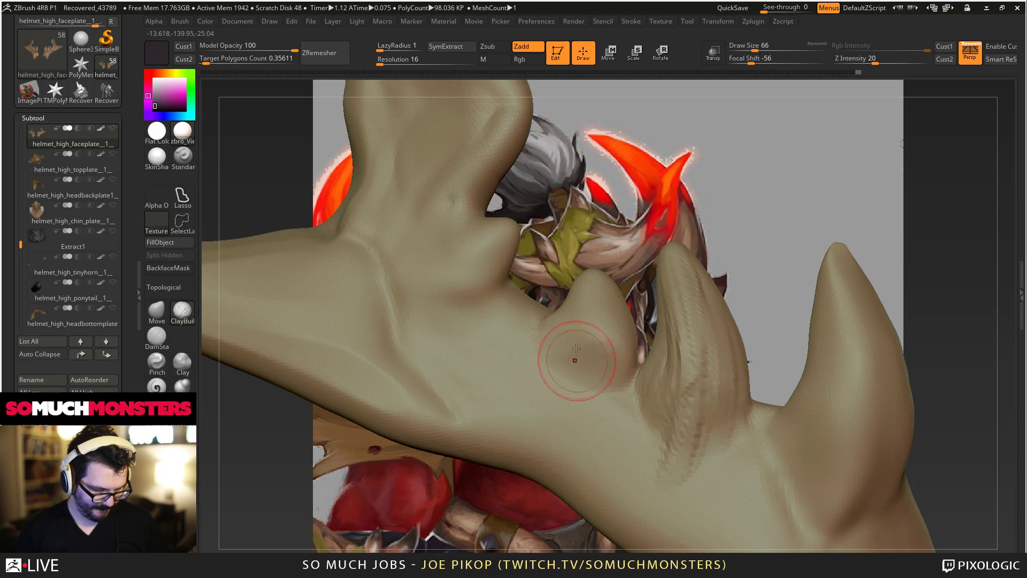
{"action": "mouse_move", "coordinate": [576, 348]}
{"action": "left_mouse_down"}
{"action": "mouse_move", "coordinate": [573, 374]}
{"action": "mouse_move", "coordinate": [602, 345]}
{"action": "mouse_move", "coordinate": [613, 348]}
{"action": "mouse_move", "coordinate": [579, 359]}
{"action": "mouse_move", "coordinate": [577, 310]}
{"action": "mouse_move", "coordinate": [543, 329]}
{"action": "left_mouse_up"}
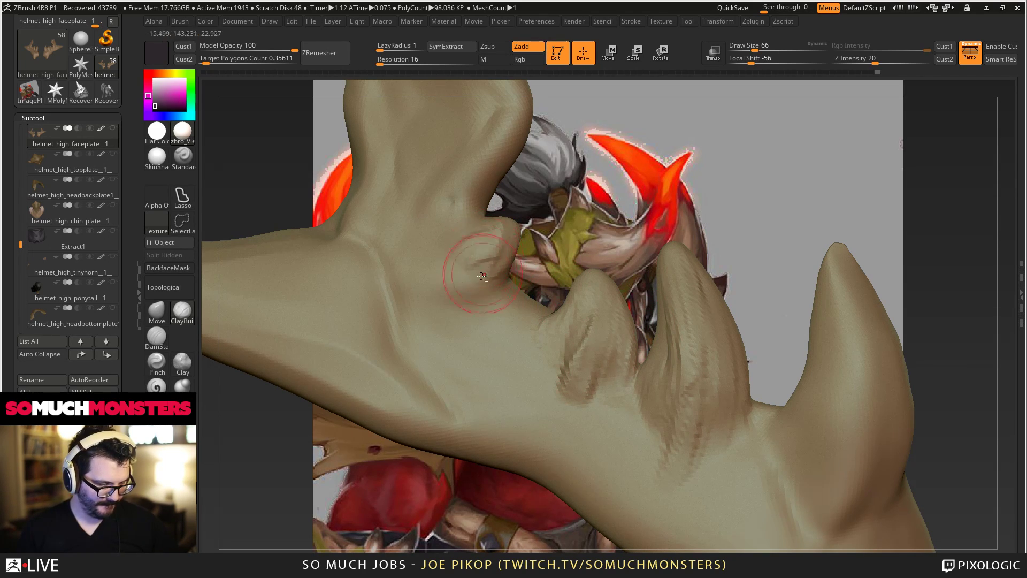
{"action": "mouse_move", "coordinate": [482, 276]}
{"action": "left_mouse_down"}
{"action": "mouse_move", "coordinate": [463, 272]}
{"action": "mouse_move", "coordinate": [483, 283]}
{"action": "mouse_move", "coordinate": [458, 247]}
{"action": "mouse_move", "coordinate": [458, 273]}
{"action": "mouse_move", "coordinate": [527, 313]}
{"action": "mouse_move", "coordinate": [473, 294]}
{"action": "left_mouse_up"}
Build up the cheek ridge and the faceplate's lower edge toward the chin point with ClayBuildup.
{"action": "right_click_drag", "start_coordinate": [447, 336], "coordinate": [543, 336], "text": "alt"}
{"action": "mouse_move", "coordinate": [527, 350]}
{"action": "left_mouse_down"}
{"action": "mouse_move", "coordinate": [549, 385]}
{"action": "mouse_move", "coordinate": [626, 447]}
{"action": "mouse_move", "coordinate": [690, 463]}
{"action": "left_mouse_up"}
{"action": "left_click_drag", "start_coordinate": [389, 525], "coordinate": [396, 300], "text": "alt"}
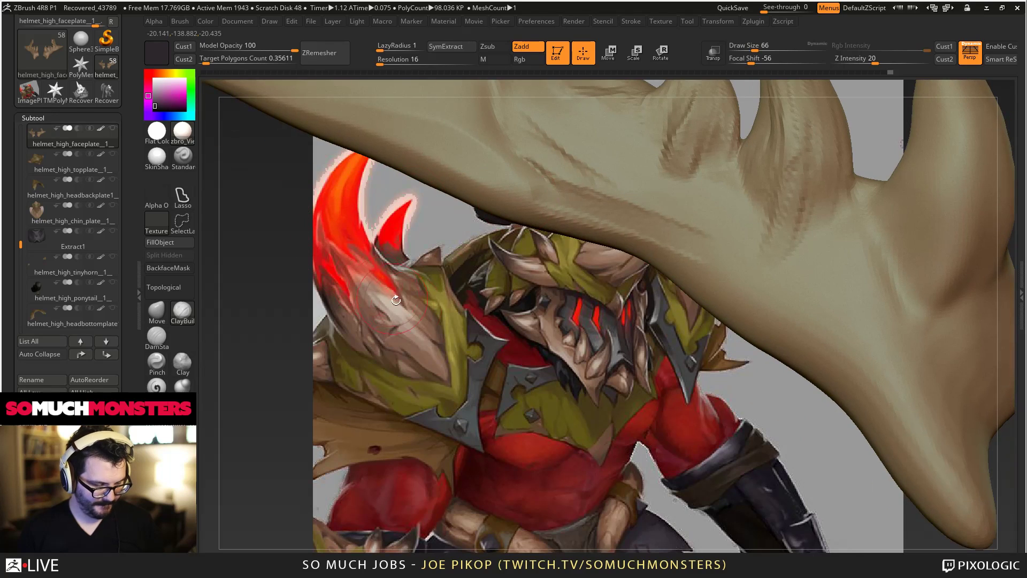
{"action": "mouse_move", "coordinate": [584, 235]}
{"action": "left_mouse_down"}
{"action": "mouse_move", "coordinate": [805, 355]}
{"action": "mouse_move", "coordinate": [872, 426]}
{"action": "mouse_move", "coordinate": [727, 388]}
{"action": "mouse_move", "coordinate": [834, 481]}
{"action": "left_mouse_up"}
{"action": "mouse_move", "coordinate": [760, 380]}
{"action": "left_mouse_down"}
{"action": "mouse_move", "coordinate": [826, 476]}
{"action": "mouse_move", "coordinate": [765, 406]}
{"action": "left_mouse_up"}
Smooth the clay strokes along the faceplate's lower edge and check the chin point from the side.
{"action": "right_click_drag", "start_coordinate": [761, 330], "coordinate": [656, 327], "text": "alt"}
{"action": "mouse_move", "coordinate": [667, 326]}
{"action": "left_mouse_down", "text": "shift"}
{"action": "mouse_move", "coordinate": [645, 334]}
{"action": "mouse_move", "coordinate": [738, 467]}
{"action": "mouse_move", "coordinate": [752, 425]}
{"action": "mouse_move", "coordinate": [467, 266]}
{"action": "left_mouse_up", "text": "shift"}
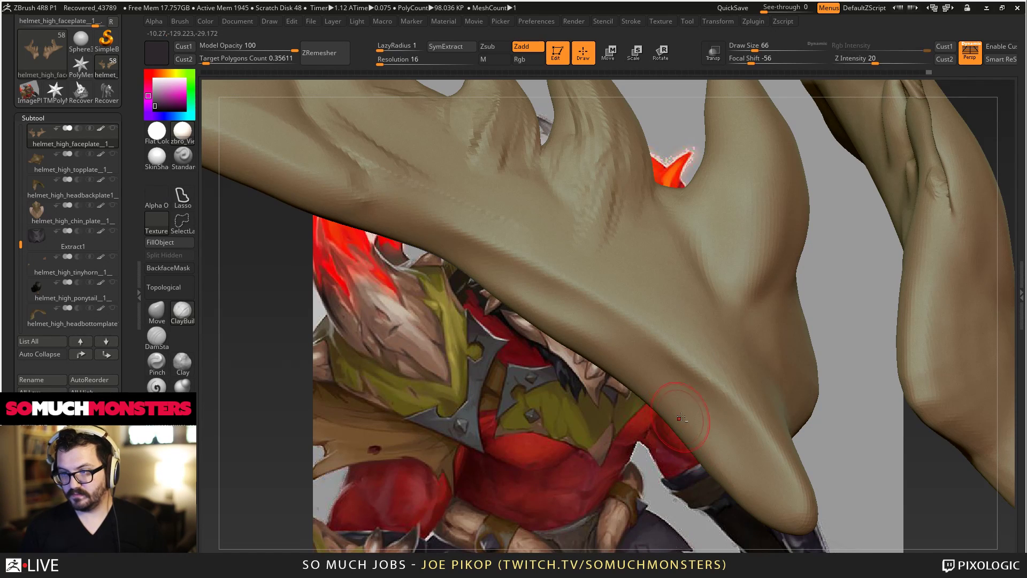
{"action": "mouse_move", "coordinate": [679, 419]}
{"action": "right_mouse_down"}
{"action": "mouse_move", "coordinate": [683, 449]}
{"action": "mouse_move", "coordinate": [657, 414]}
{"action": "mouse_move", "coordinate": [680, 380]}
{"action": "mouse_move", "coordinate": [701, 401]}
{"action": "mouse_move", "coordinate": [683, 351]}
{"action": "mouse_move", "coordinate": [749, 259]}
{"action": "right_mouse_up"}
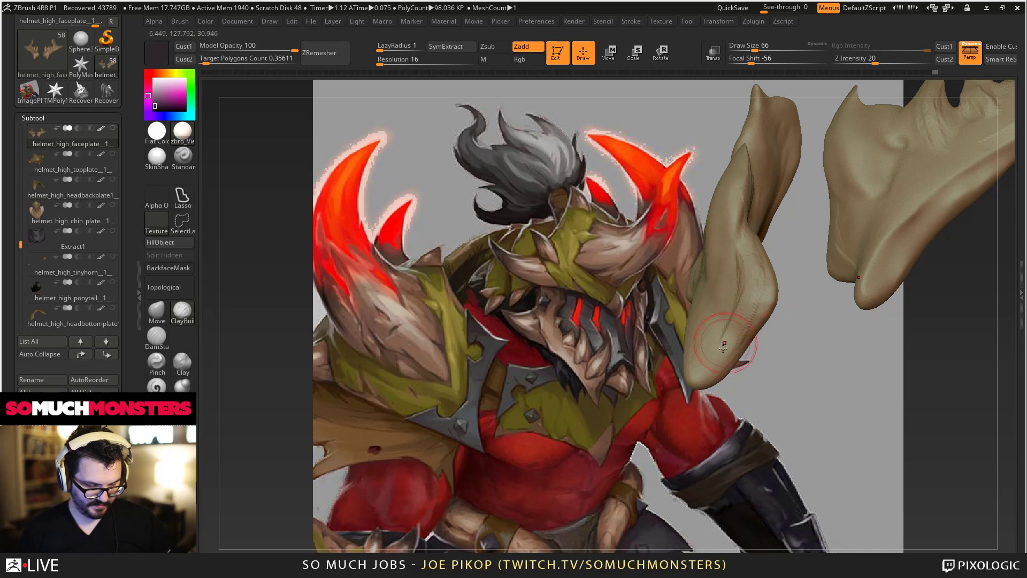
Build up the faceplate's chin point and the corner above it with ClayBuildup at draw size 66, smoothing the strokes.
{"action": "right_click_drag", "start_coordinate": [740, 306], "coordinate": [754, 350]}
{"action": "left_click_drag", "start_coordinate": [754, 350], "coordinate": [783, 329]}
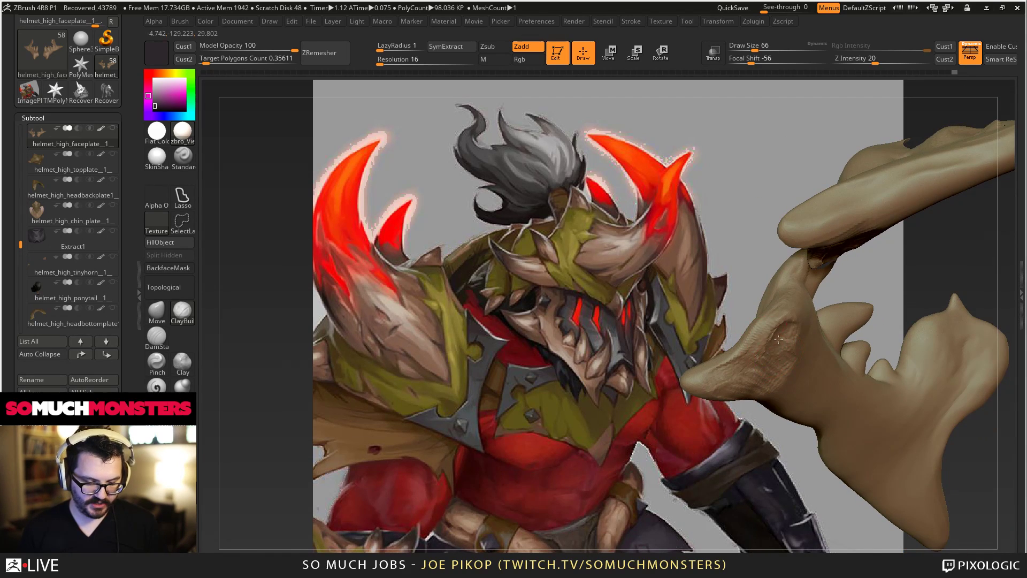
{"action": "mouse_move", "coordinate": [778, 339]}
{"action": "left_mouse_down"}
{"action": "mouse_move", "coordinate": [819, 428]}
{"action": "mouse_move", "coordinate": [866, 406]}
{"action": "mouse_move", "coordinate": [848, 407]}
{"action": "mouse_move", "coordinate": [817, 374]}
{"action": "left_mouse_up"}
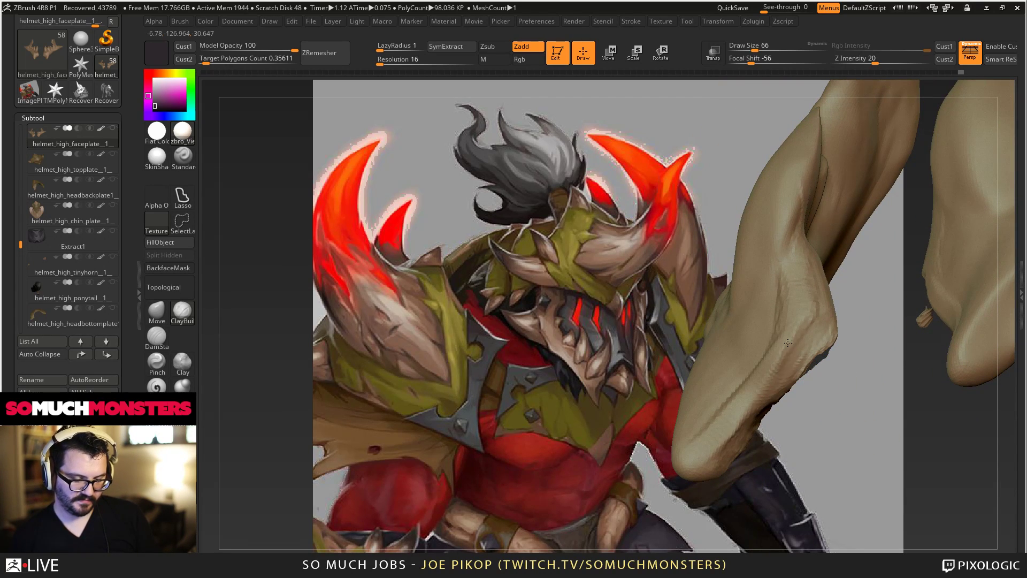
{"action": "mouse_move", "coordinate": [731, 438]}
{"action": "left_mouse_down"}
{"action": "mouse_move", "coordinate": [773, 385]}
{"action": "mouse_move", "coordinate": [756, 453]}
{"action": "left_mouse_up"}
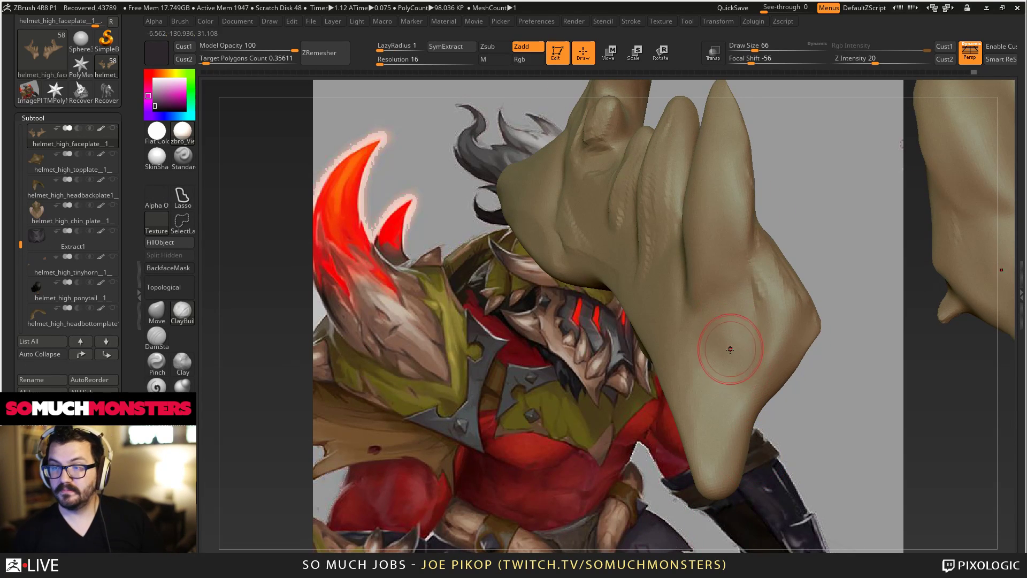
{"action": "left_click_drag", "start_coordinate": [730, 349], "coordinate": [751, 326]}
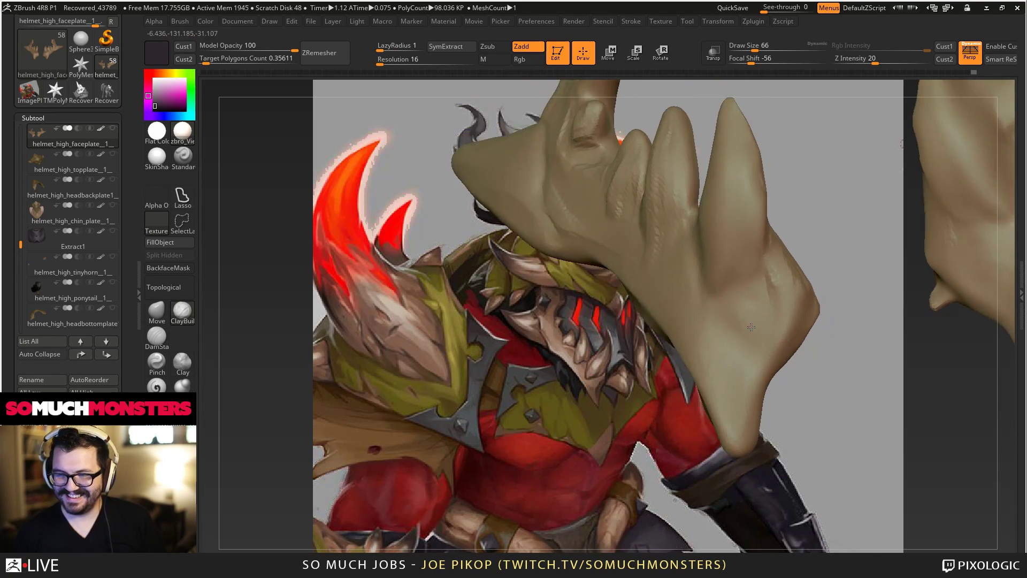
{"action": "right_click_drag", "start_coordinate": [751, 327], "coordinate": [750, 368], "text": "ctrl"}
Refine and smooth the protruding corner below the large front tooth and its transition into the chin point.
{"action": "left_click_drag", "start_coordinate": [790, 250], "coordinate": [800, 268]}
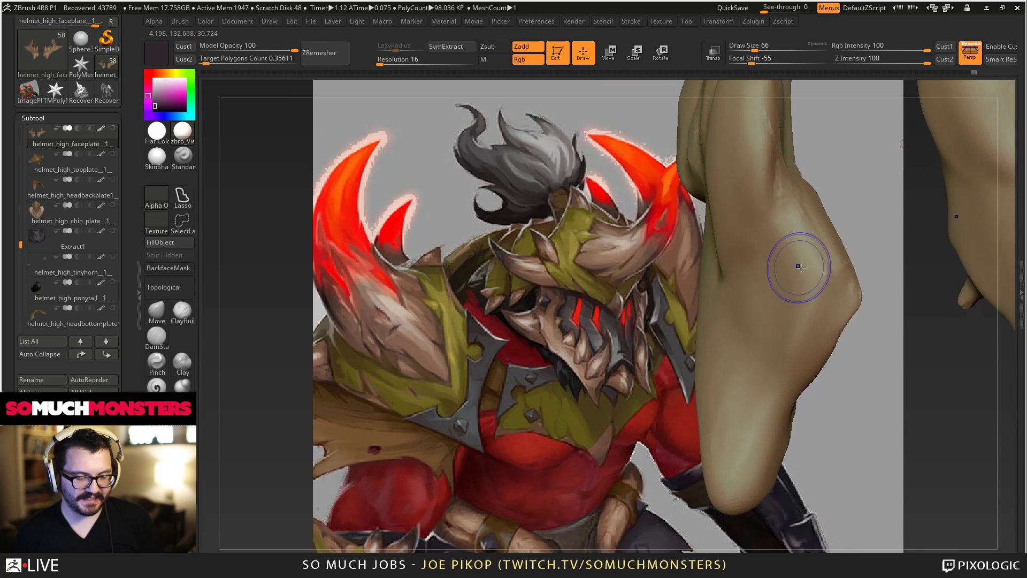
{"action": "right_click_drag", "start_coordinate": [811, 269], "coordinate": [798, 190]}
{"action": "left_click_drag", "start_coordinate": [784, 198], "coordinate": [803, 270]}
{"action": "left_click_drag", "start_coordinate": [805, 194], "coordinate": [820, 268]}
{"action": "right_click_drag", "start_coordinate": [820, 268], "coordinate": [806, 277]}
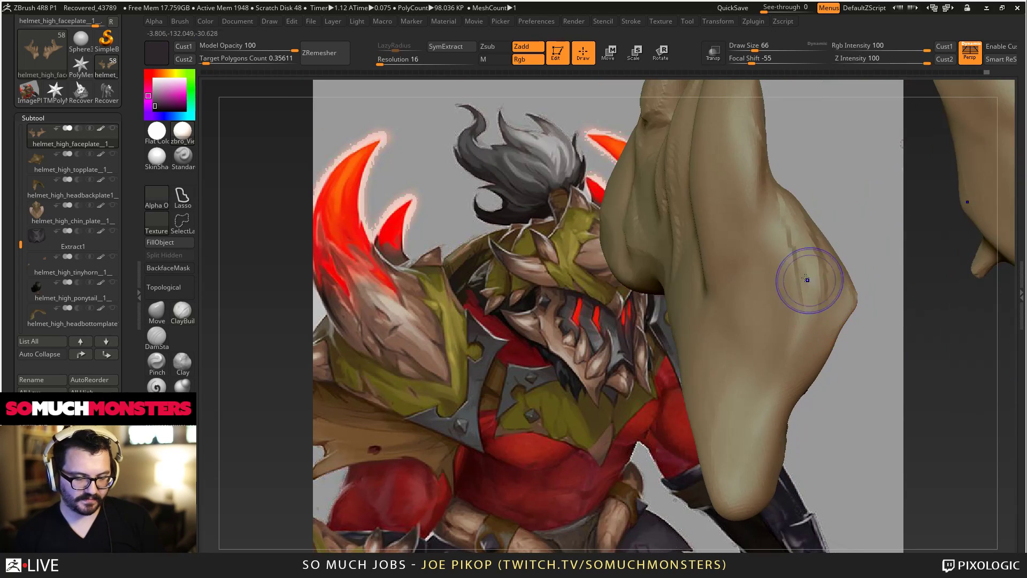
{"action": "mouse_move", "coordinate": [788, 357]}
{"action": "right_mouse_down"}
{"action": "mouse_move", "coordinate": [711, 230]}
{"action": "mouse_move", "coordinate": [711, 282]}
{"action": "mouse_move", "coordinate": [712, 267]}
{"action": "right_mouse_up"}
{"action": "left_click_drag", "start_coordinate": [712, 268], "coordinate": [758, 340]}
{"action": "mouse_move", "coordinate": [758, 341]}
{"action": "right_mouse_down"}
{"action": "mouse_move", "coordinate": [798, 288]}
{"action": "mouse_move", "coordinate": [793, 268]}
{"action": "right_mouse_up"}
{"action": "left_click_drag", "start_coordinate": [792, 260], "coordinate": [797, 242], "text": "shift"}
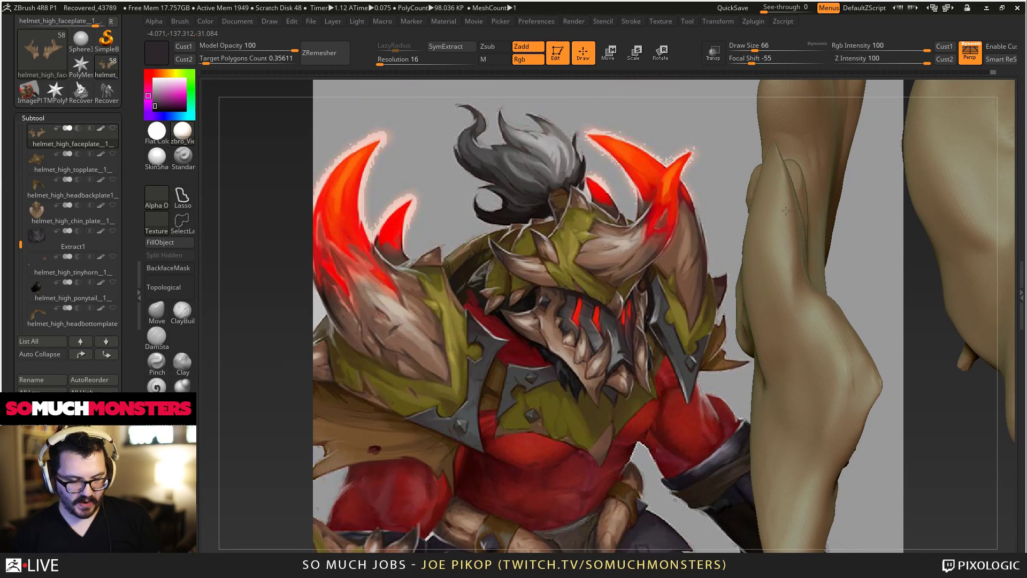
Adjust the large front tooth's outline with the Move brush at draw size 138 and smooth the clay marks on the second tooth.
{"action": "key", "text": "b"}
{"action": "key", "text": "m"}
{"action": "key", "text": "v"}
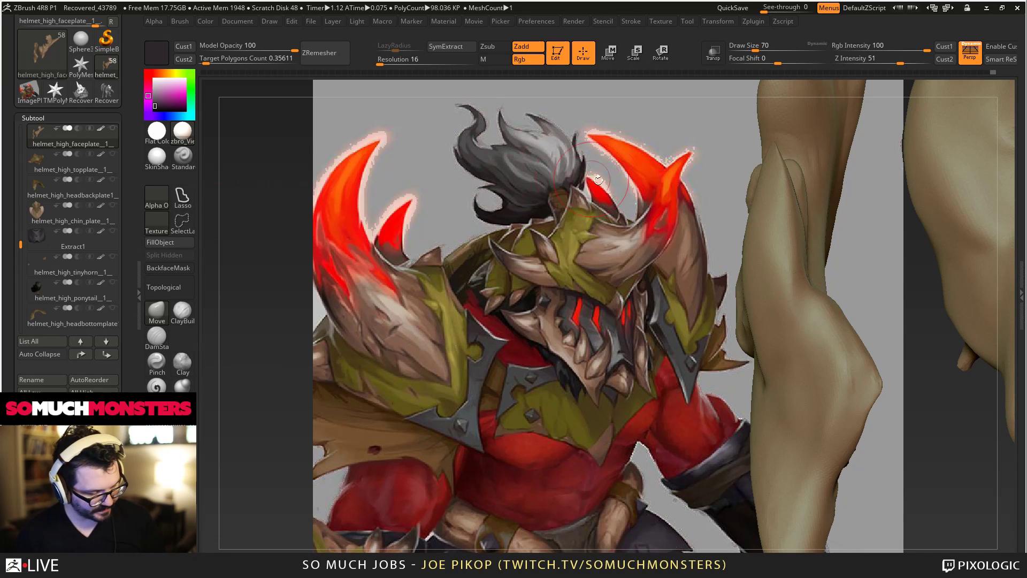
{"action": "key", "text": "]"}
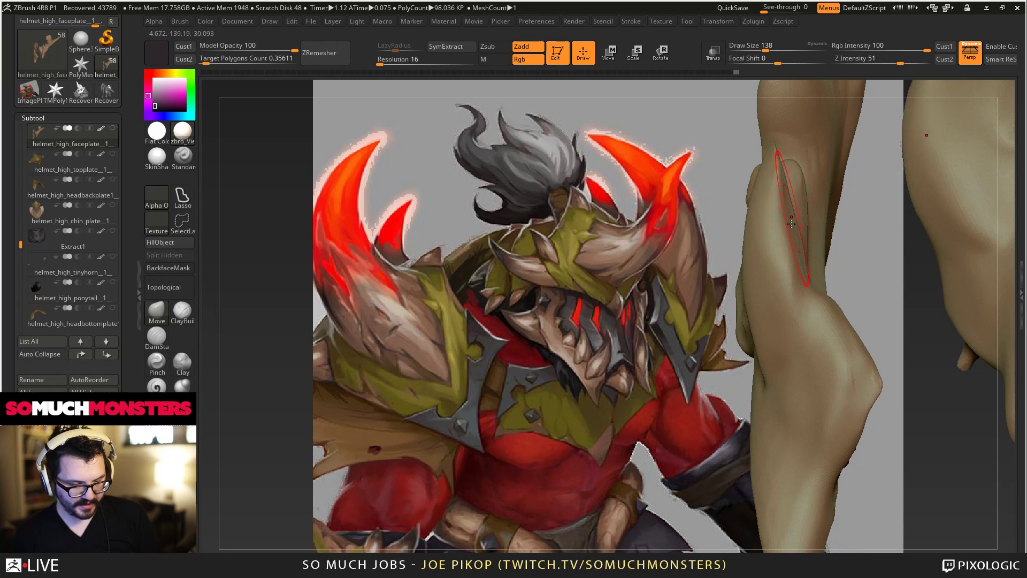
{"action": "mouse_move", "coordinate": [785, 267]}
{"action": "right_mouse_down"}
{"action": "mouse_move", "coordinate": [770, 266]}
{"action": "mouse_move", "coordinate": [794, 254]}
{"action": "mouse_move", "coordinate": [768, 238]}
{"action": "right_mouse_up"}
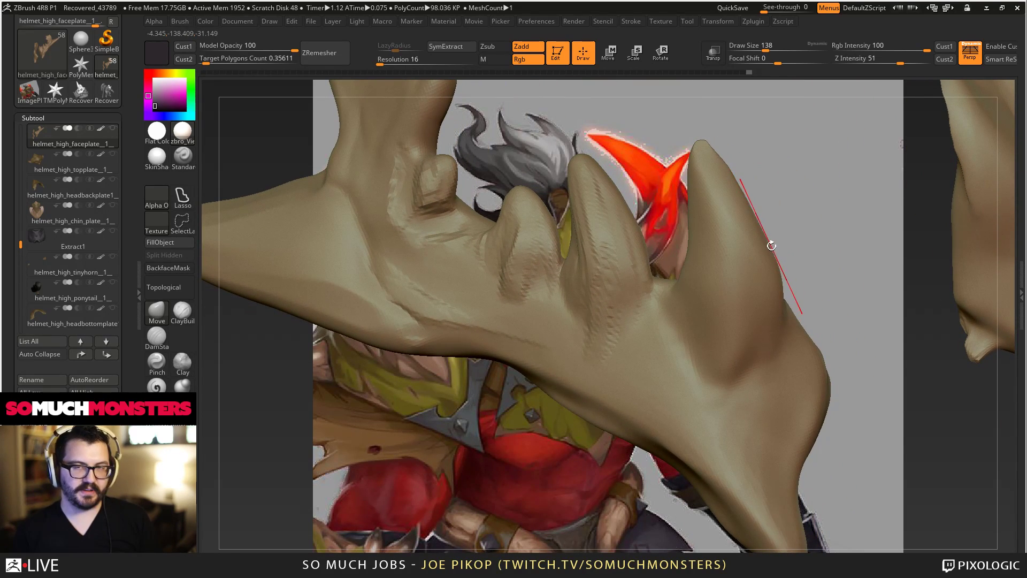
{"action": "left_click_drag", "start_coordinate": [784, 269], "coordinate": [647, 240]}
{"action": "mouse_move", "coordinate": [646, 239]}
{"action": "right_mouse_down", "text": "ctrl"}
{"action": "mouse_move", "coordinate": [663, 220]}
{"action": "mouse_move", "coordinate": [681, 235]}
{"action": "right_mouse_up", "text": "ctrl"}
{"action": "left_click_drag", "start_coordinate": [681, 235], "coordinate": [694, 248]}
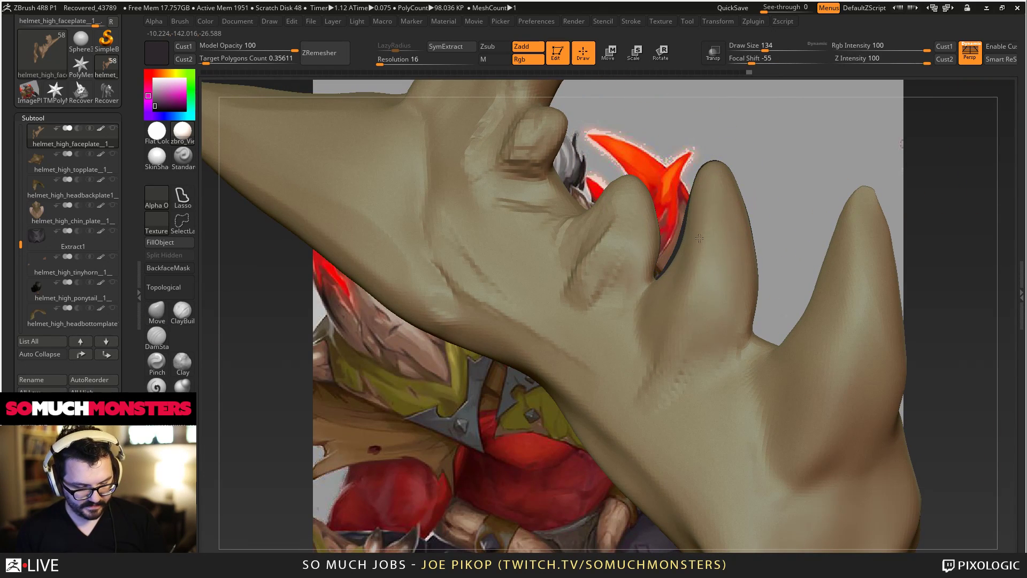
Reshape and smooth the small tooth and the gap beside the knob at draw size 134.
{"action": "mouse_move", "coordinate": [699, 238]}
{"action": "right_mouse_down", "text": "ctrl"}
{"action": "mouse_move", "coordinate": [694, 187]}
{"action": "mouse_move", "coordinate": [701, 340]}
{"action": "mouse_move", "coordinate": [730, 403]}
{"action": "right_mouse_up", "text": "ctrl"}
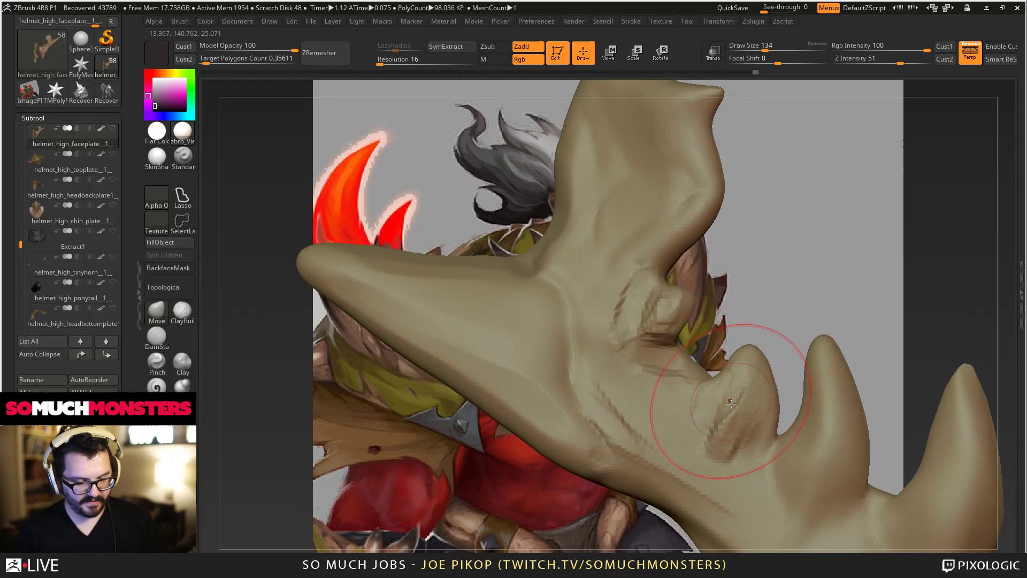
{"action": "left_click_drag", "start_coordinate": [731, 402], "coordinate": [699, 332]}
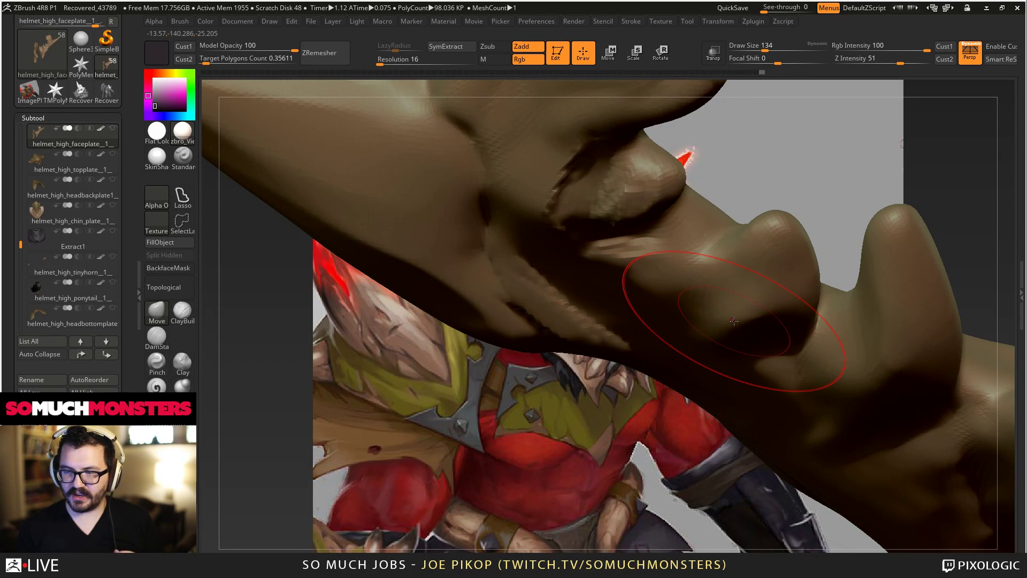
{"action": "mouse_move", "coordinate": [647, 304]}
{"action": "right_mouse_down"}
{"action": "mouse_move", "coordinate": [650, 321]}
{"action": "mouse_move", "coordinate": [674, 220]}
{"action": "mouse_move", "coordinate": [677, 273]}
{"action": "right_mouse_up"}
{"action": "left_click_drag", "start_coordinate": [676, 273], "coordinate": [696, 300]}
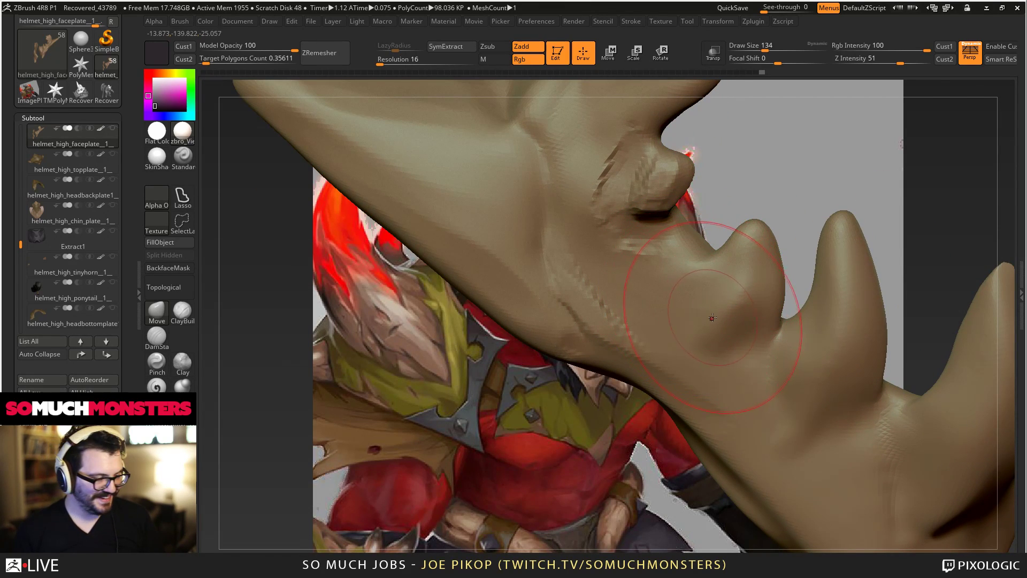
{"action": "left_click_drag", "start_coordinate": [691, 258], "coordinate": [667, 229]}
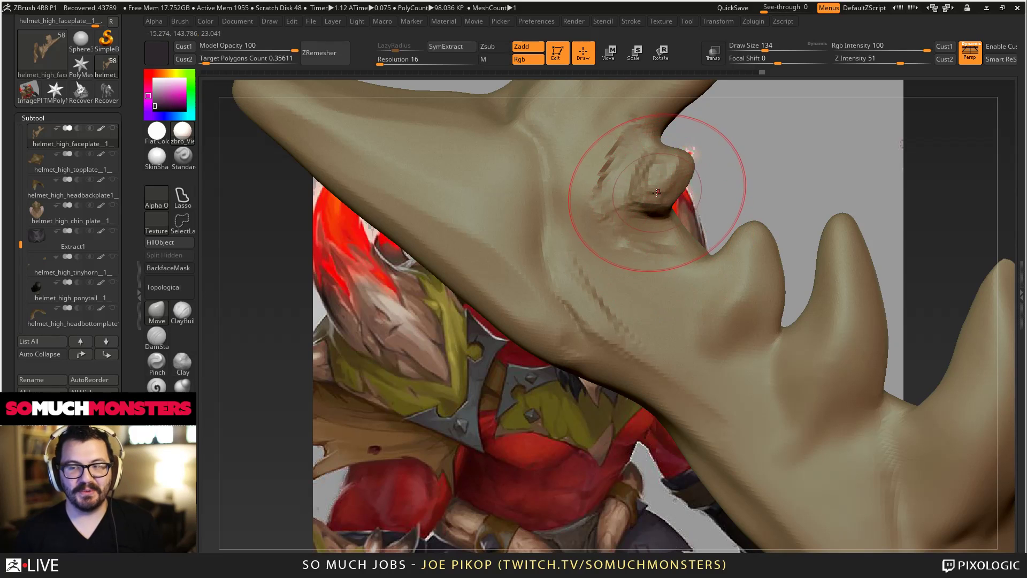
Smooth the clay strokes around the knob and blend its base into the faceplate at draw size 106.
{"action": "right_click_drag", "start_coordinate": [657, 192], "coordinate": [646, 194]}
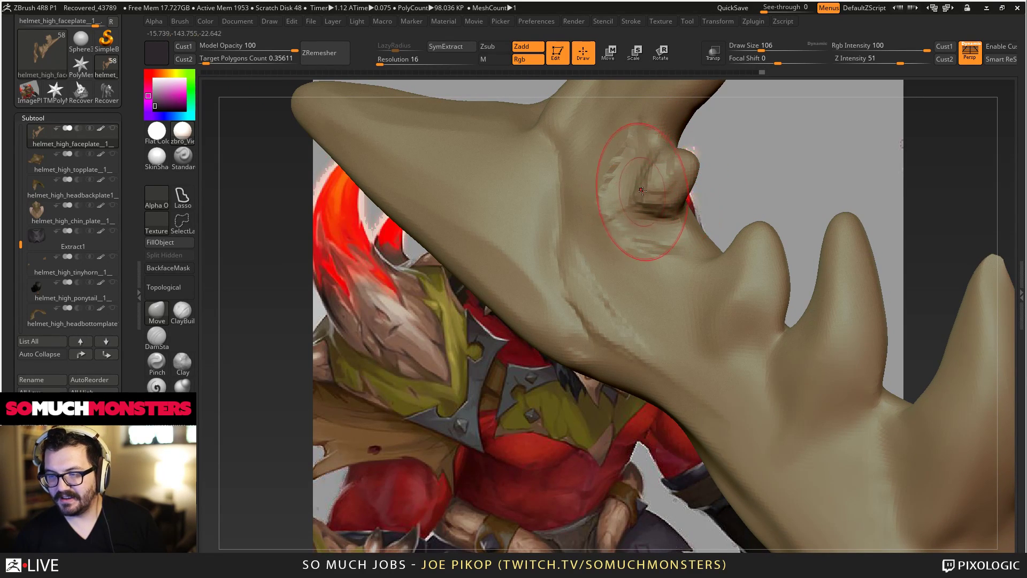
{"action": "left_click_drag", "start_coordinate": [649, 199], "coordinate": [637, 168], "text": "shift"}
{"action": "mouse_move", "coordinate": [637, 167]}
{"action": "right_mouse_down"}
{"action": "mouse_move", "coordinate": [668, 235]}
{"action": "mouse_move", "coordinate": [617, 236]}
{"action": "mouse_move", "coordinate": [672, 240]}
{"action": "right_mouse_up"}
{"action": "left_click_drag", "start_coordinate": [672, 241], "coordinate": [673, 211]}
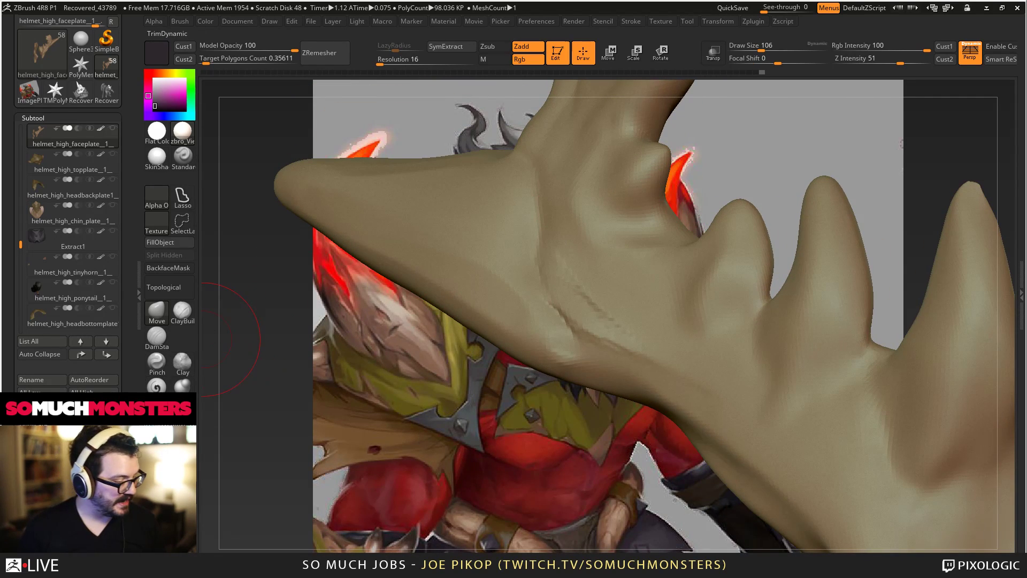
Cut flat planes and a sharper tip into the knob with TrimDynamic at draw size 66.
{"action": "left_click", "coordinate": [182, 388]}
{"action": "right_click_drag", "start_coordinate": [532, 227], "coordinate": [642, 184]}
{"action": "left_click_drag", "start_coordinate": [659, 153], "coordinate": [640, 176]}
{"action": "right_click_drag", "start_coordinate": [653, 173], "coordinate": [659, 134]}
{"action": "left_click_drag", "start_coordinate": [659, 134], "coordinate": [623, 171]}
{"action": "right_click_drag", "start_coordinate": [623, 160], "coordinate": [639, 121]}
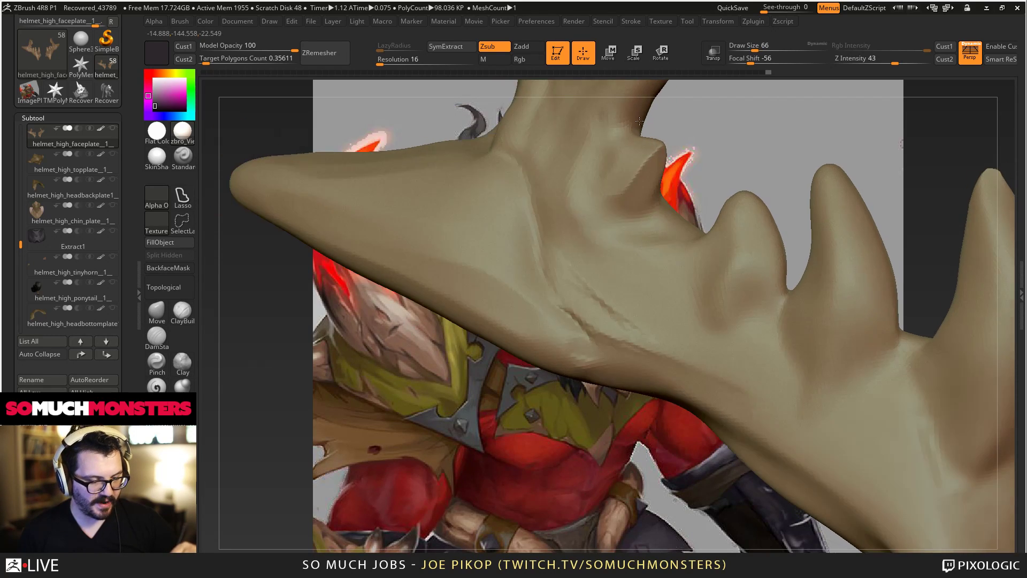
{"action": "left_click_drag", "start_coordinate": [639, 121], "coordinate": [685, 161]}
Plane the sides of the small tooth with TrimDynamic at draw size 62 and soften its edge with smoothing.
{"action": "right_click_drag", "start_coordinate": [713, 252], "coordinate": [718, 215]}
{"action": "left_click_drag", "start_coordinate": [725, 187], "coordinate": [745, 195]}
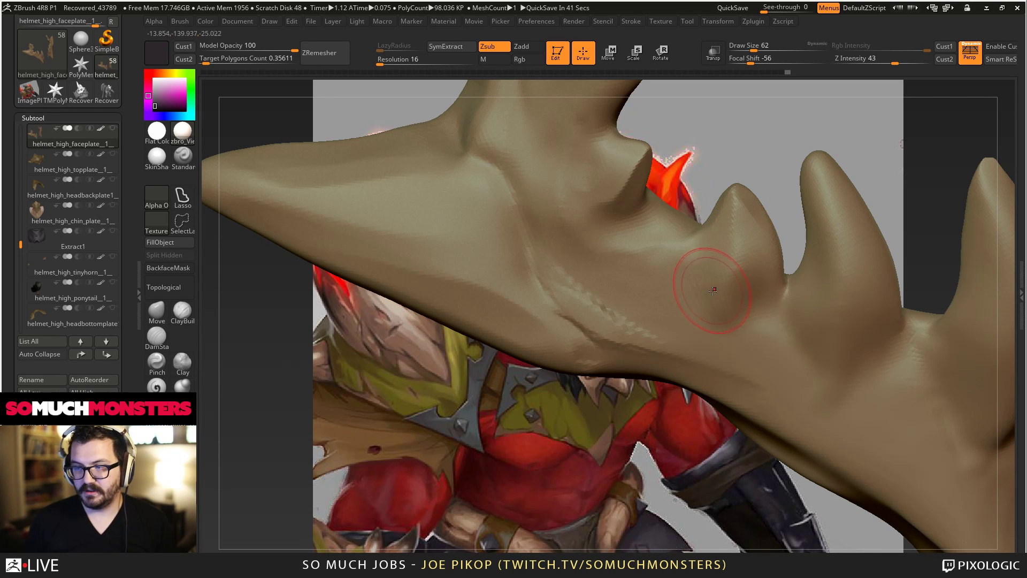
{"action": "right_click_drag", "start_coordinate": [710, 284], "coordinate": [717, 236]}
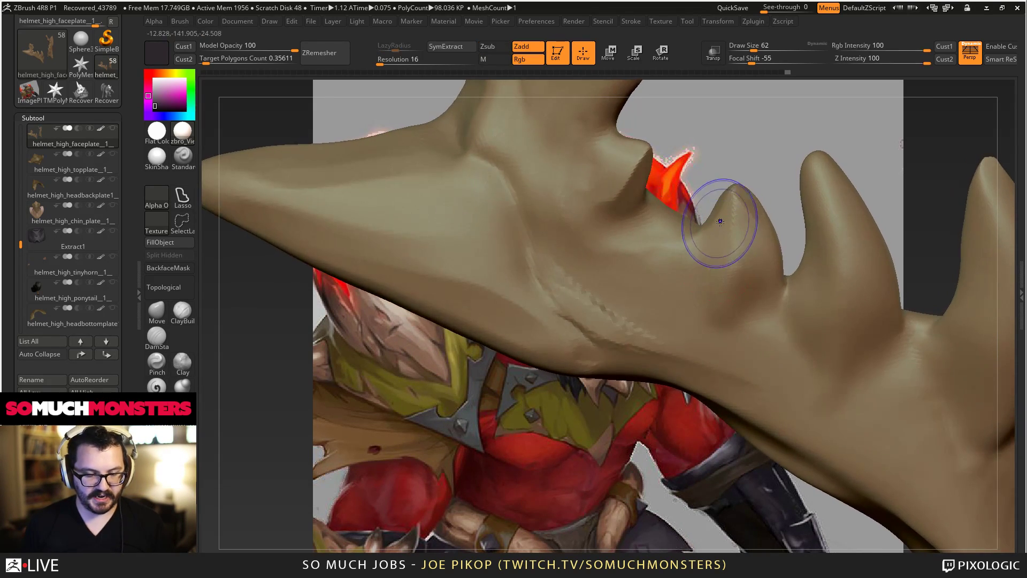
{"action": "left_click_drag", "start_coordinate": [720, 221], "coordinate": [725, 200], "text": "shift"}
{"action": "right_click_drag", "start_coordinate": [724, 200], "coordinate": [720, 210]}
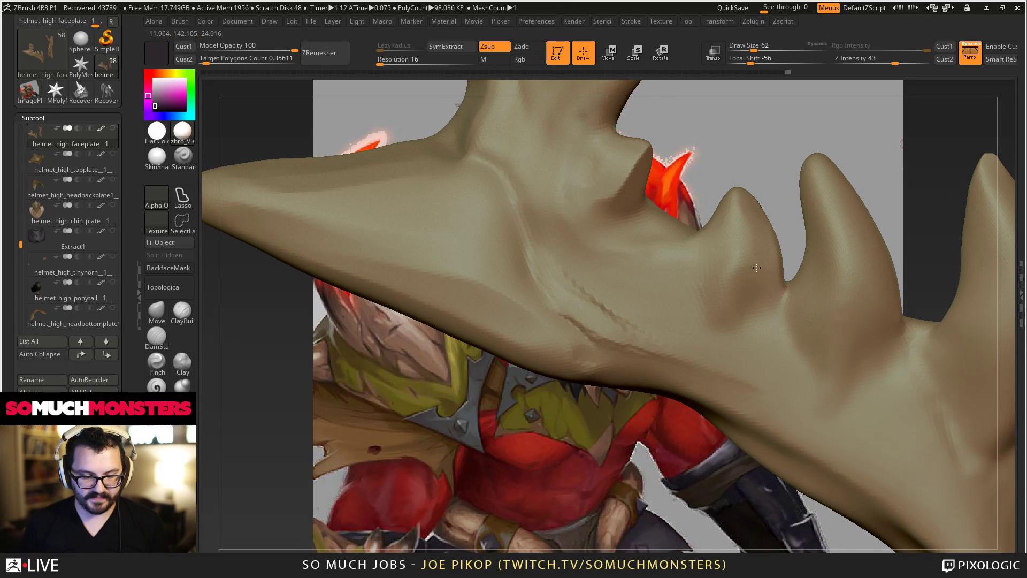
{"action": "right_click_drag", "start_coordinate": [757, 267], "coordinate": [729, 128]}
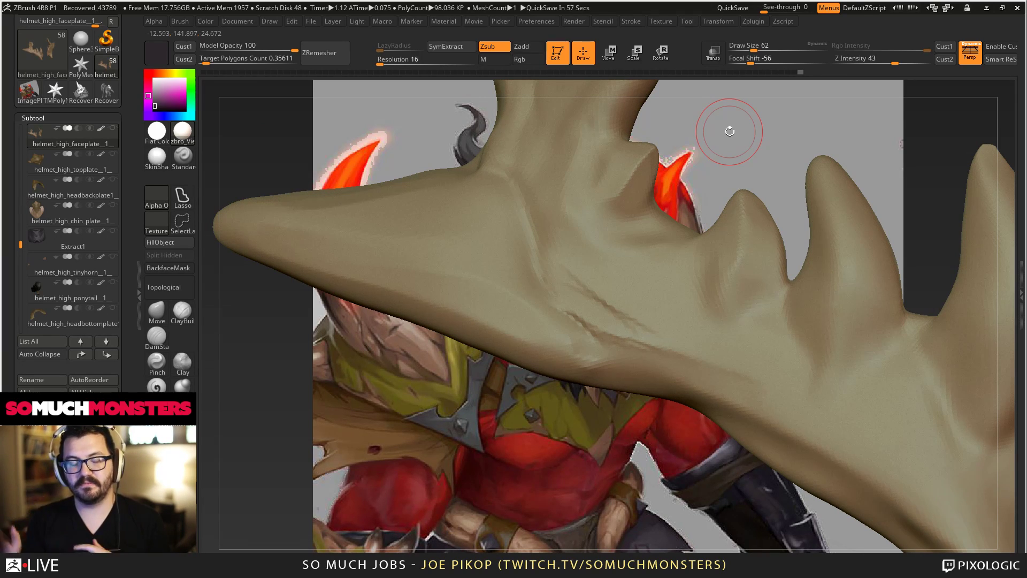
Plane the second tooth with TrimDynamic at draw size 62 to form a crisp ridge from tip to root.
{"action": "mouse_move", "coordinate": [730, 131]}
{"action": "right_mouse_down"}
{"action": "mouse_move", "coordinate": [811, 209]}
{"action": "mouse_move", "coordinate": [801, 202]}
{"action": "mouse_move", "coordinate": [809, 193]}
{"action": "mouse_move", "coordinate": [847, 229]}
{"action": "right_mouse_up"}
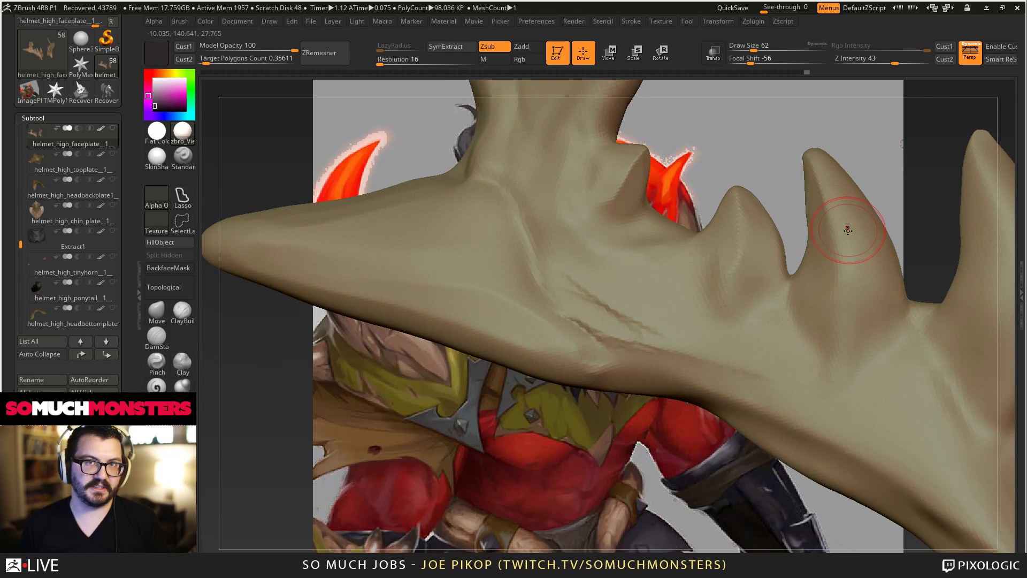
{"action": "right_click_drag", "start_coordinate": [832, 269], "coordinate": [840, 164]}
{"action": "left_click_drag", "start_coordinate": [850, 186], "coordinate": [888, 279]}
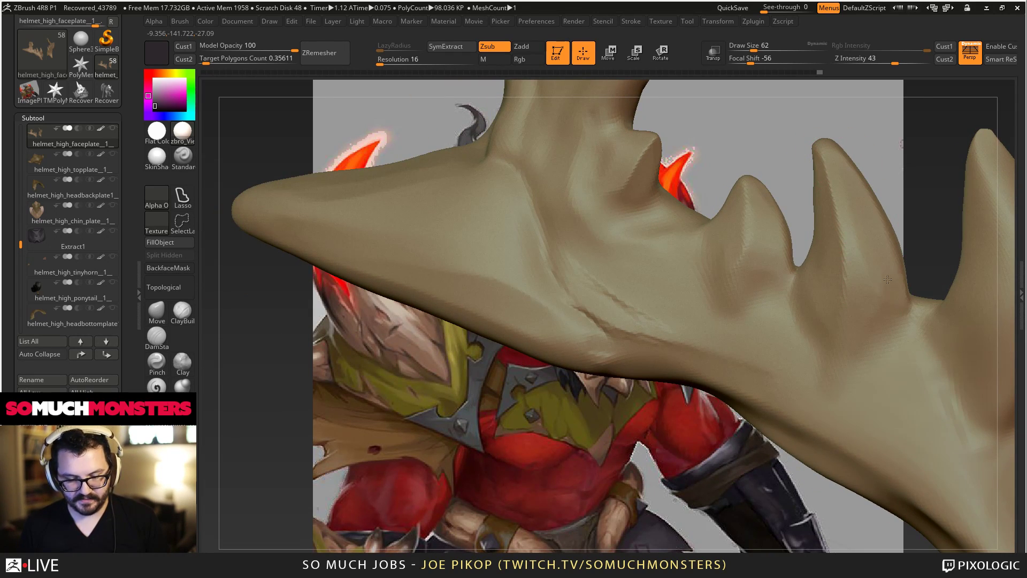
{"action": "right_click_drag", "start_coordinate": [856, 295], "coordinate": [869, 317]}
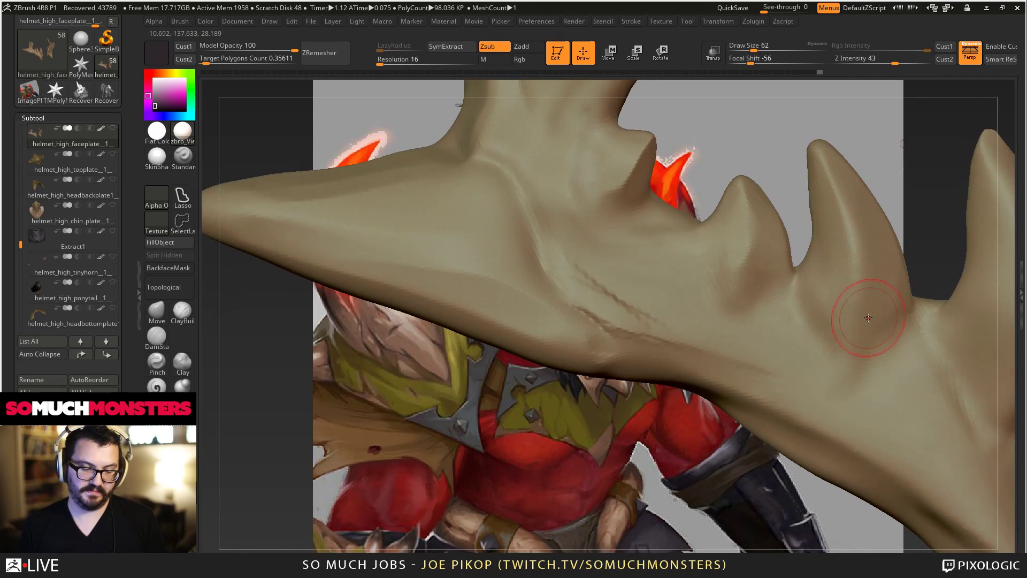
Sharpen the small tooth's central ridge by trimming both of its sides with TrimDynamic at draw size 66.
{"action": "right_click_drag", "start_coordinate": [825, 150], "coordinate": [866, 287]}
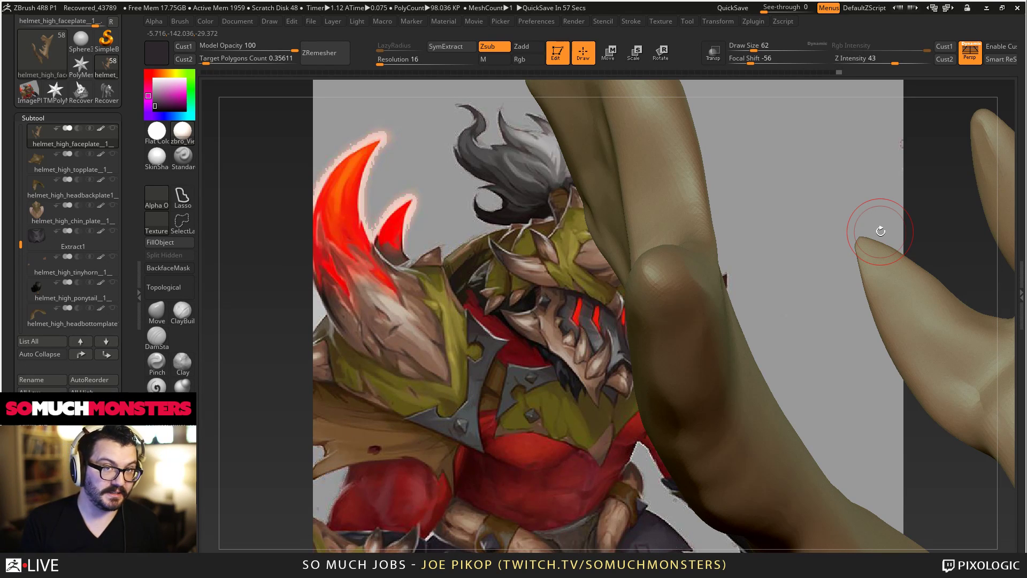
{"action": "left_click_drag", "start_coordinate": [841, 310], "coordinate": [853, 321]}
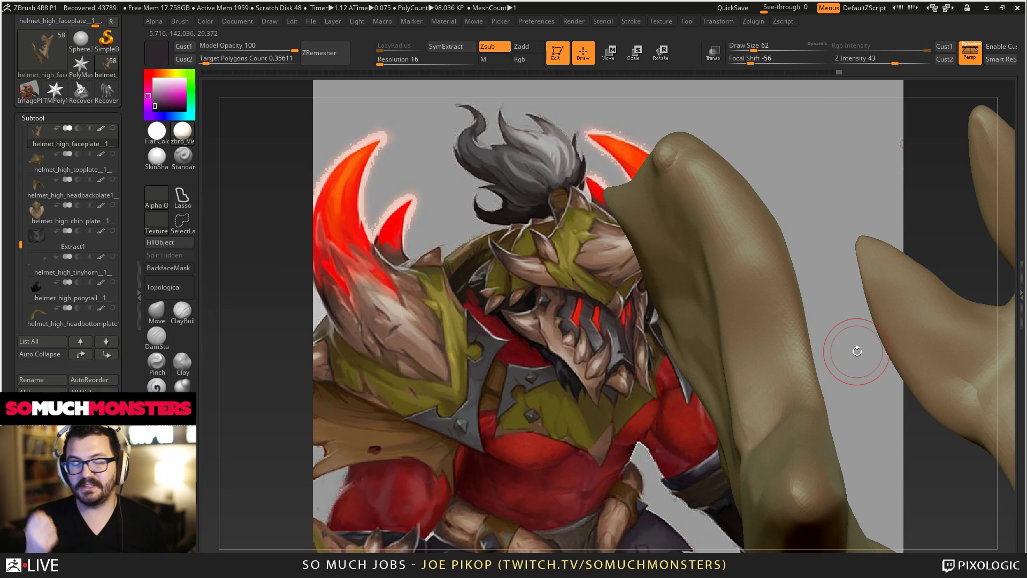
{"action": "mouse_move", "coordinate": [856, 349]}
{"action": "left_mouse_down"}
{"action": "mouse_move", "coordinate": [802, 262]}
{"action": "mouse_move", "coordinate": [757, 252]}
{"action": "mouse_move", "coordinate": [727, 228]}
{"action": "mouse_move", "coordinate": [768, 275]}
{"action": "mouse_move", "coordinate": [681, 223]}
{"action": "mouse_move", "coordinate": [729, 298]}
{"action": "mouse_move", "coordinate": [689, 305]}
{"action": "mouse_move", "coordinate": [776, 292]}
{"action": "mouse_move", "coordinate": [779, 310]}
{"action": "mouse_move", "coordinate": [827, 314]}
{"action": "mouse_move", "coordinate": [762, 313]}
{"action": "mouse_move", "coordinate": [800, 313]}
{"action": "mouse_move", "coordinate": [771, 317]}
{"action": "mouse_move", "coordinate": [782, 327]}
{"action": "mouse_move", "coordinate": [789, 222]}
{"action": "left_mouse_up"}
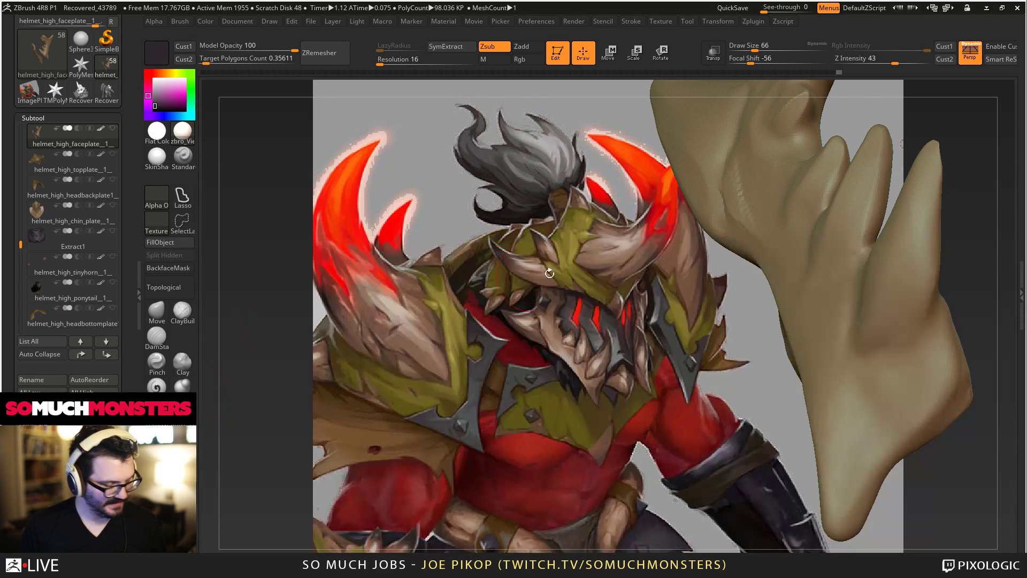
{"action": "right_click_drag", "start_coordinate": [799, 150], "coordinate": [836, 161]}
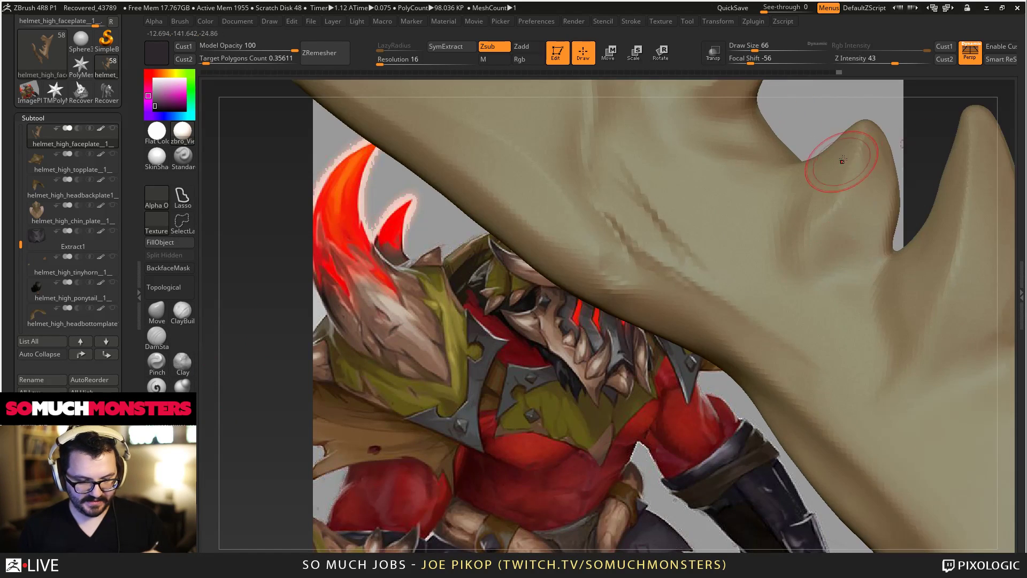
{"action": "left_click_drag", "start_coordinate": [854, 147], "coordinate": [844, 180]}
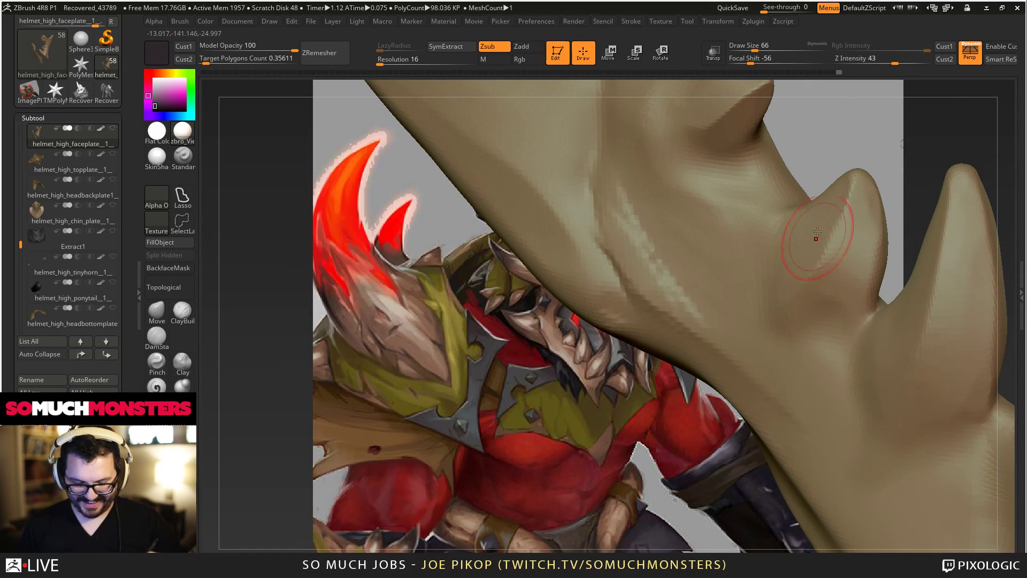
{"action": "mouse_move", "coordinate": [818, 232]}
{"action": "left_mouse_down"}
{"action": "mouse_move", "coordinate": [861, 280]}
{"action": "mouse_move", "coordinate": [857, 287]}
{"action": "left_mouse_up"}
{"action": "left_click_drag", "start_coordinate": [874, 232], "coordinate": [861, 277]}
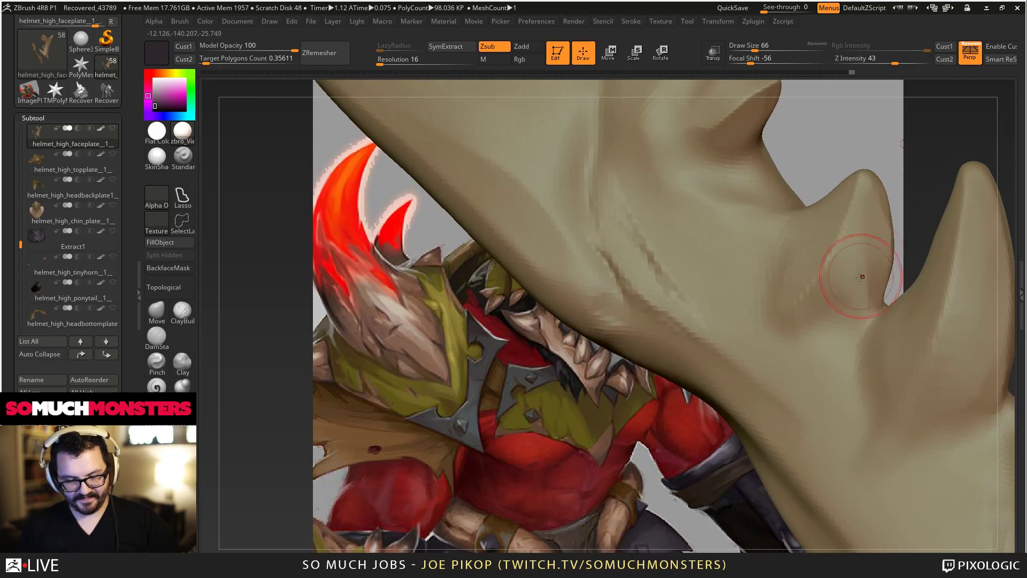
{"action": "left_click_drag", "start_coordinate": [846, 179], "coordinate": [811, 242]}
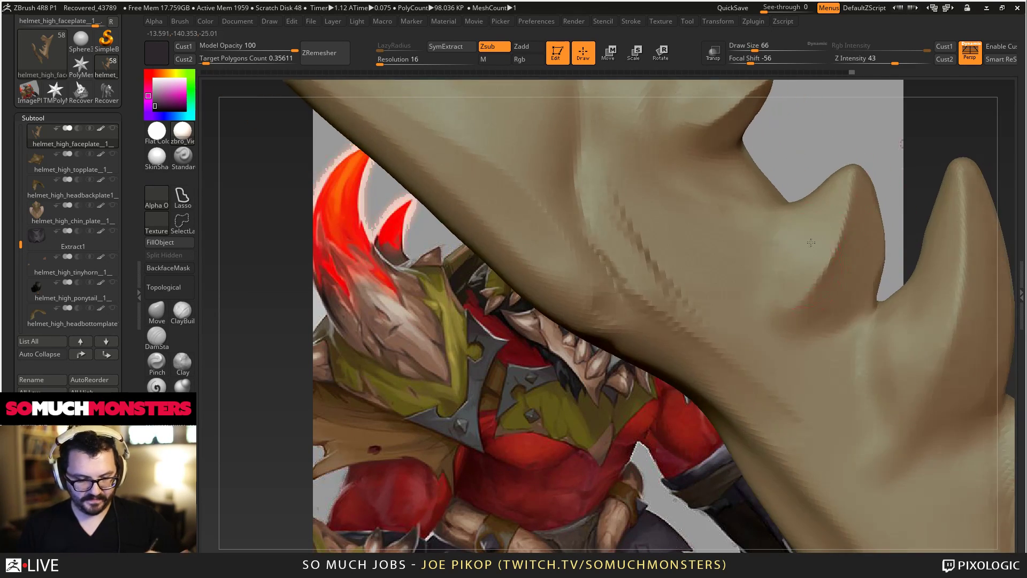
Hide one mirrored half of the faceplate so only the half nearest the concept character remains visible.
{"action": "right_click_drag", "start_coordinate": [698, 181], "coordinate": [551, 153], "text": "ctrl"}
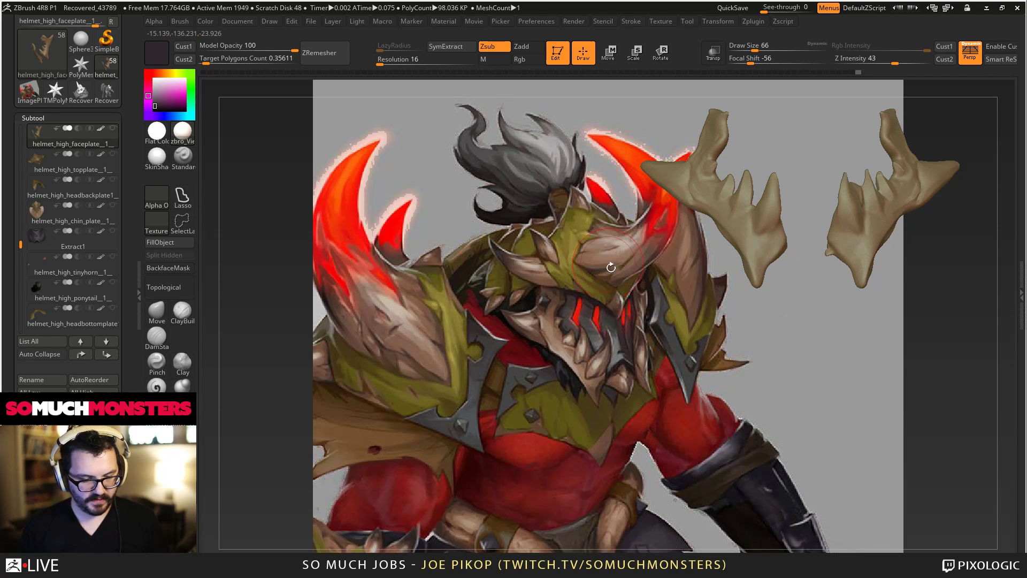
{"action": "left_click_drag", "start_coordinate": [641, 396], "coordinate": [795, 54], "text": "ctrl+shift"}
{"action": "left_click", "coordinate": [569, 227], "text": "ctrl+shift"}
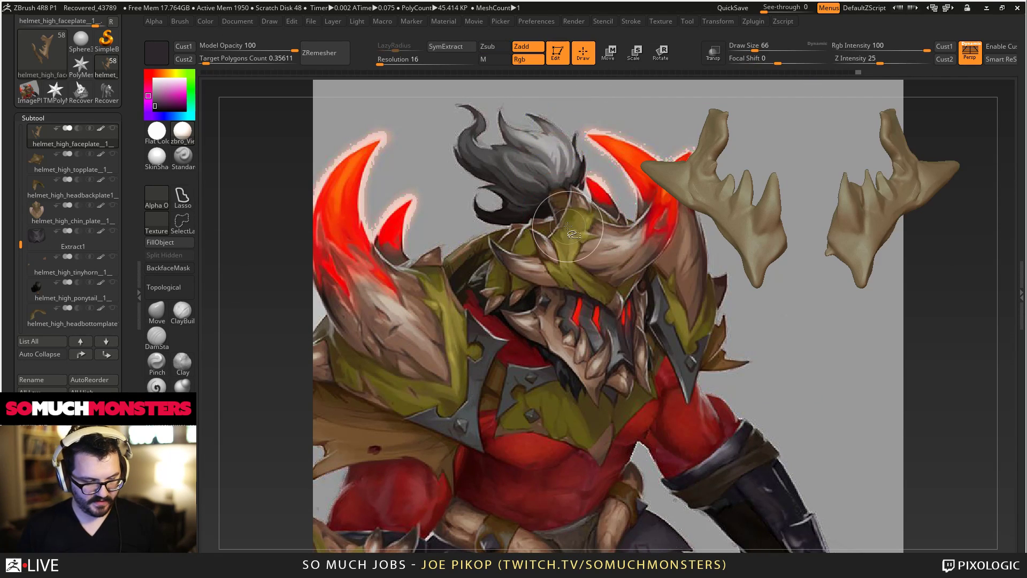
{"action": "left_click_drag", "start_coordinate": [578, 84], "coordinate": [814, 353], "text": "ctrl+shift"}
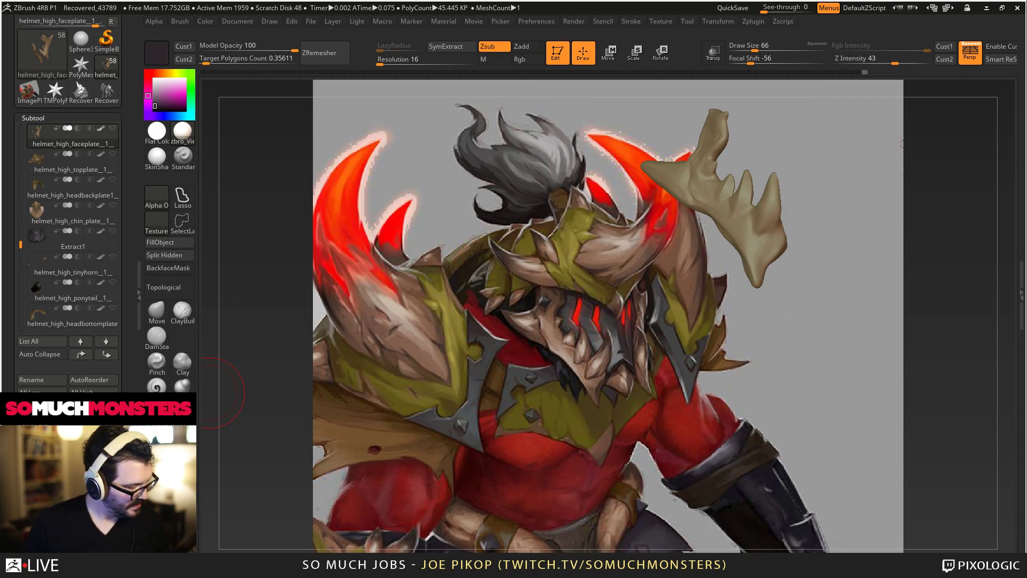
Split the faceplate's hidden mirrored half into its own subtool, delete that subtool, and reselect the remaining half.
{"action": "left_click", "coordinate": [169, 255]}
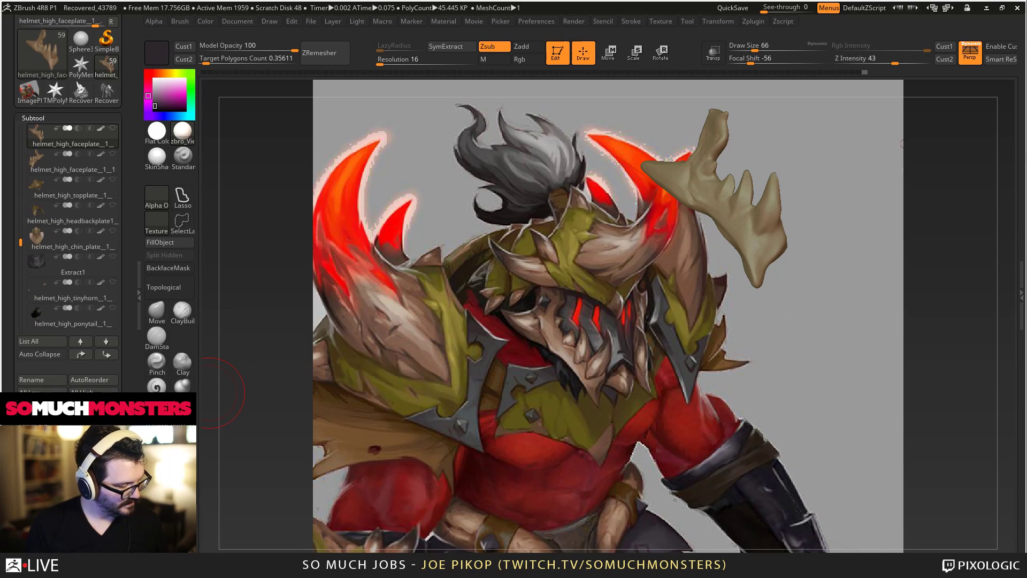
{"action": "left_click", "coordinate": [35, 160]}
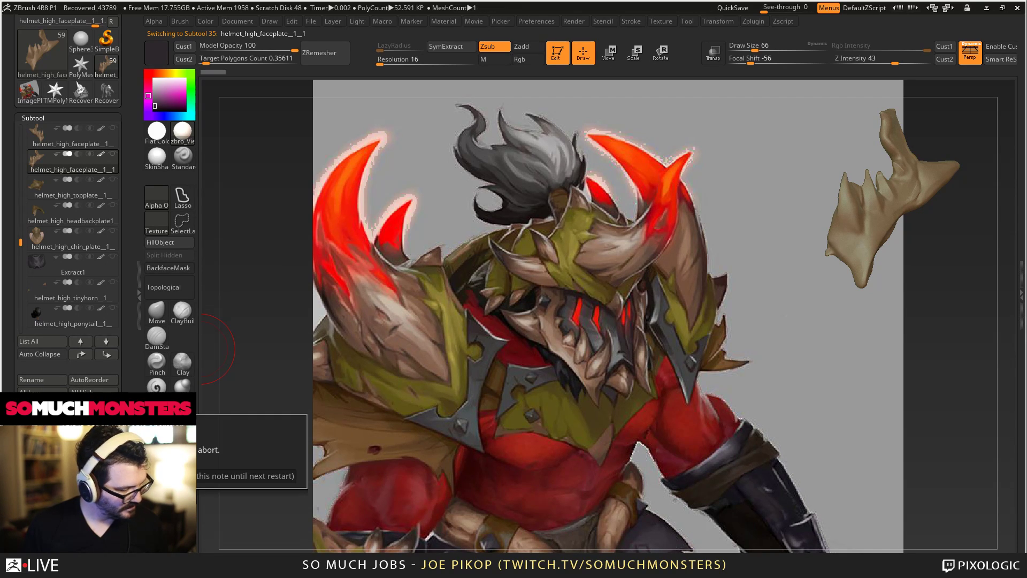
{"action": "key", "text": "Return"}
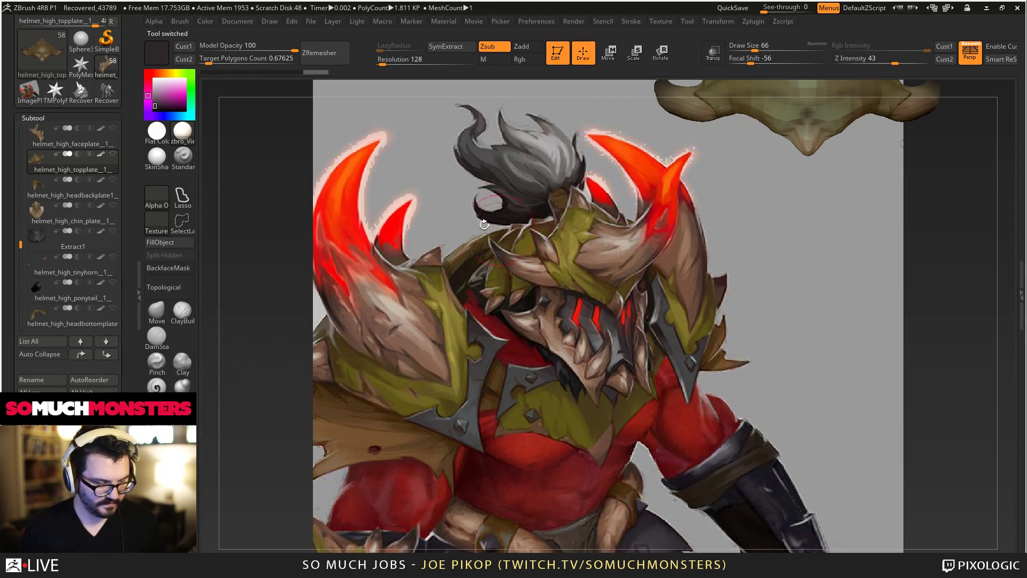
{"action": "left_click", "coordinate": [24, 184]}
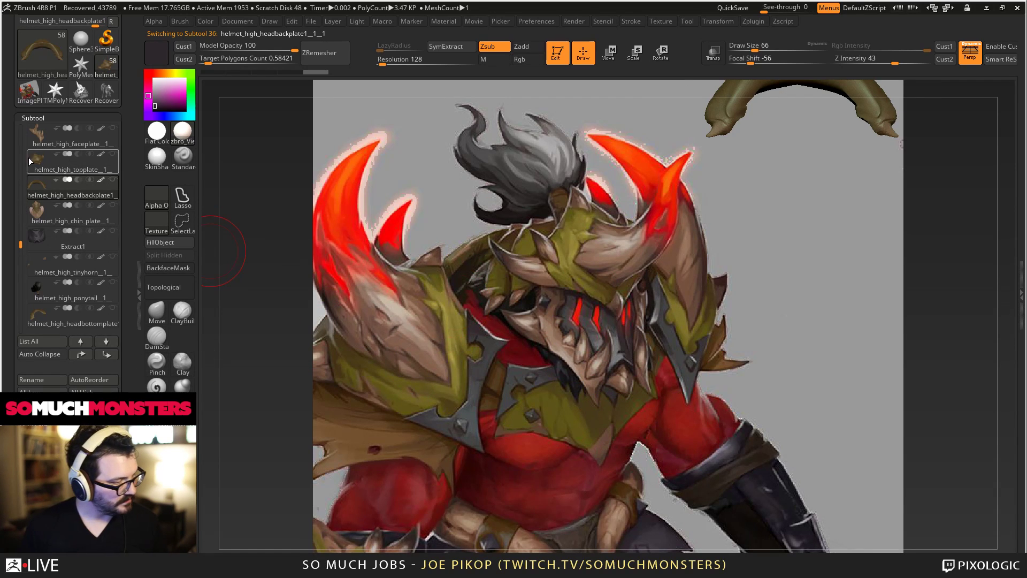
{"action": "left_click", "coordinate": [30, 143]}
Show the basebody#10@ and Extract1 subtools around the faceplate and choose the Move brush for fitting it.
{"action": "mouse_move", "coordinate": [717, 280]}
{"action": "left_mouse_down"}
{"action": "mouse_move", "coordinate": [705, 235]}
{"action": "mouse_move", "coordinate": [759, 326]}
{"action": "mouse_move", "coordinate": [716, 279]}
{"action": "left_mouse_up"}
{"action": "scroll", "coordinate": [42, 259], "scroll_direction": "down", "scroll_amount": 2}
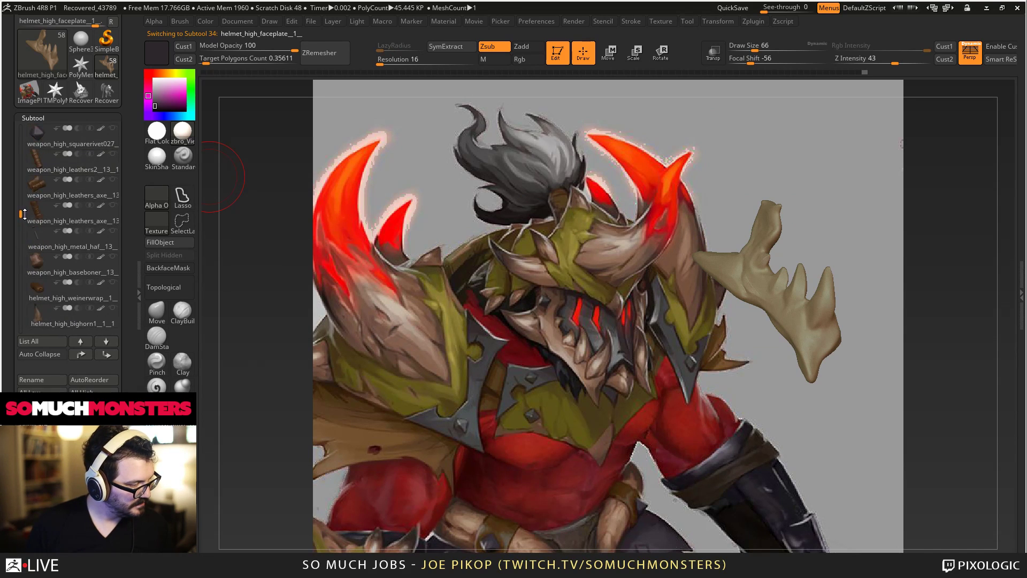
{"action": "left_click", "coordinate": [112, 282]}
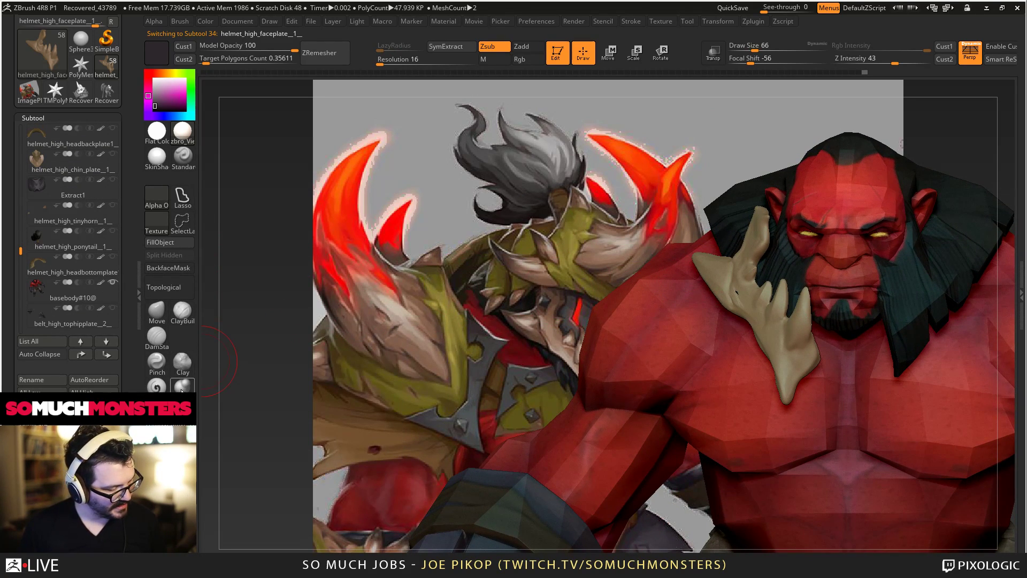
{"action": "left_click", "coordinate": [157, 313]}
{"action": "mouse_move", "coordinate": [643, 307]}
{"action": "left_mouse_down"}
{"action": "mouse_move", "coordinate": [766, 344]}
{"action": "mouse_move", "coordinate": [787, 400]}
{"action": "mouse_move", "coordinate": [829, 423]}
{"action": "mouse_move", "coordinate": [827, 407]}
{"action": "left_mouse_up"}
{"action": "right_click_drag", "start_coordinate": [836, 398], "coordinate": [816, 332]}
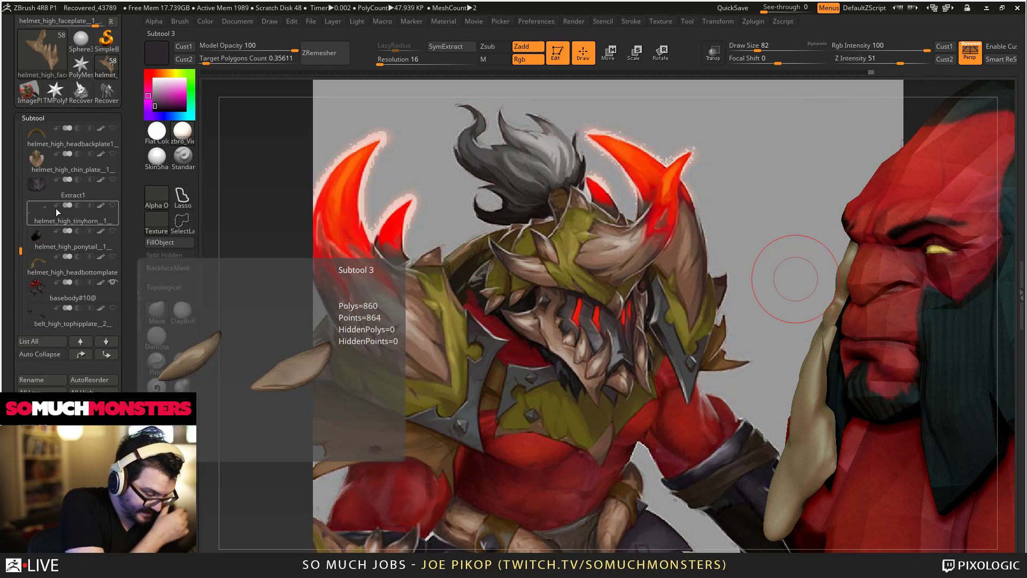
{"action": "mouse_move", "coordinate": [37, 185]}
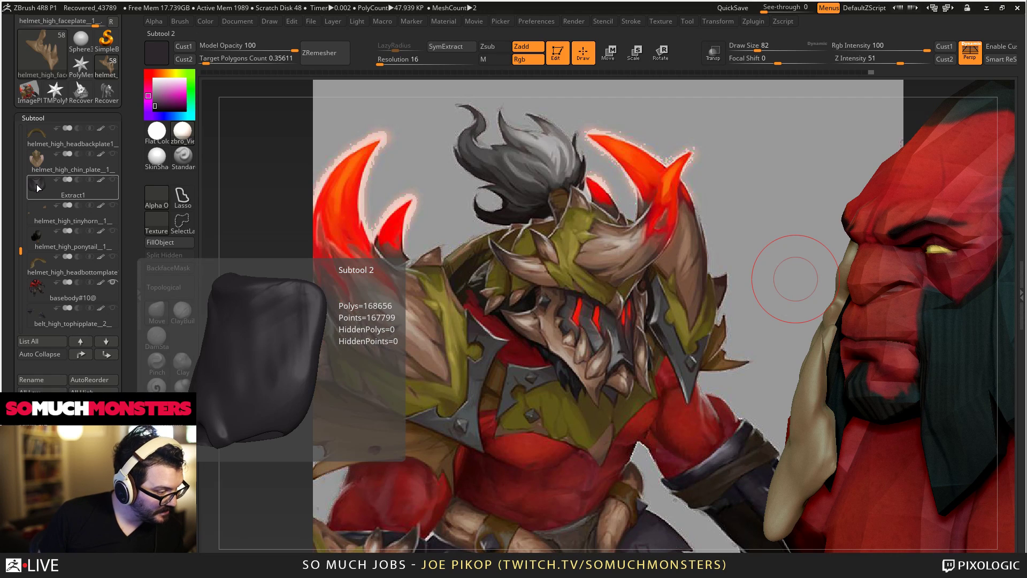
{"action": "left_click", "coordinate": [112, 179]}
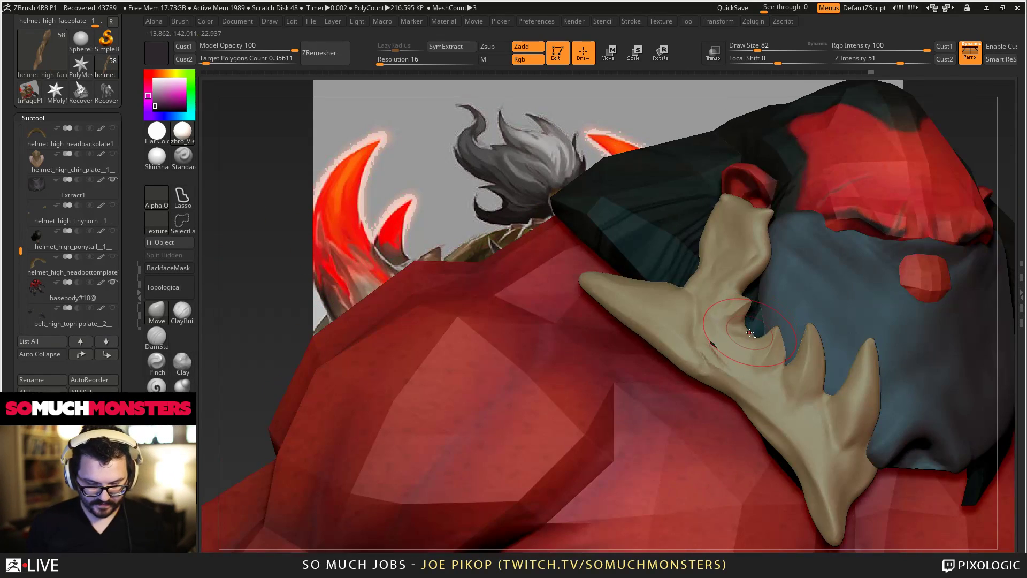
Shift the faceplate's cheek and teeth to fit around the cloth mask with the Move brush at draw size 158.
{"action": "mouse_move", "coordinate": [750, 361]}
{"action": "right_mouse_down", "text": "ctrl"}
{"action": "mouse_move", "coordinate": [698, 295]}
{"action": "mouse_move", "coordinate": [705, 315]}
{"action": "mouse_move", "coordinate": [691, 300]}
{"action": "mouse_move", "coordinate": [733, 318]}
{"action": "right_mouse_up", "text": "ctrl"}
{"action": "key", "text": "bracketright"}
{"action": "left_click_drag", "start_coordinate": [742, 333], "coordinate": [739, 340]}
{"action": "right_click_drag", "start_coordinate": [733, 380], "coordinate": [760, 417]}
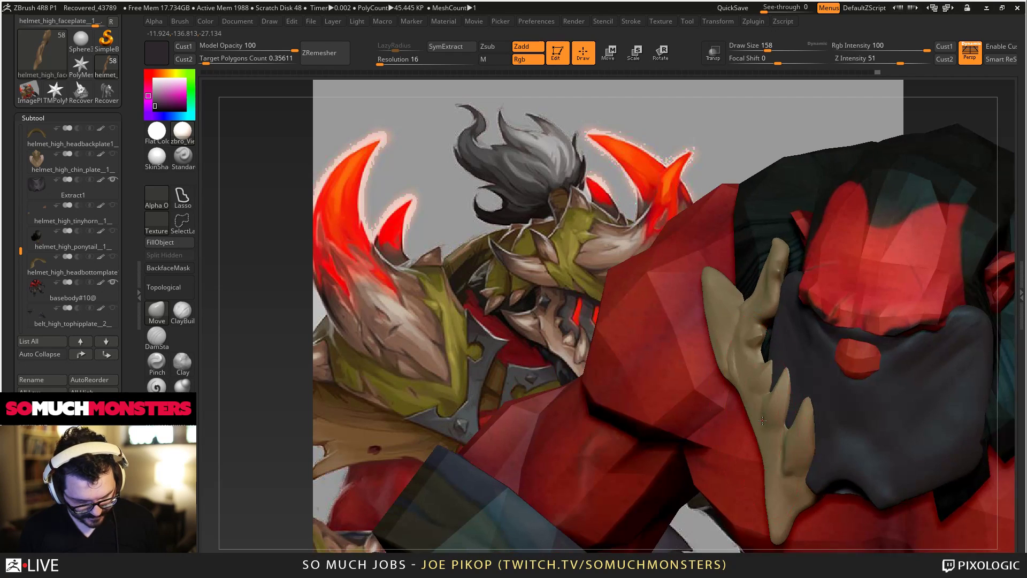
{"action": "right_click_drag", "start_coordinate": [776, 384], "coordinate": [746, 348]}
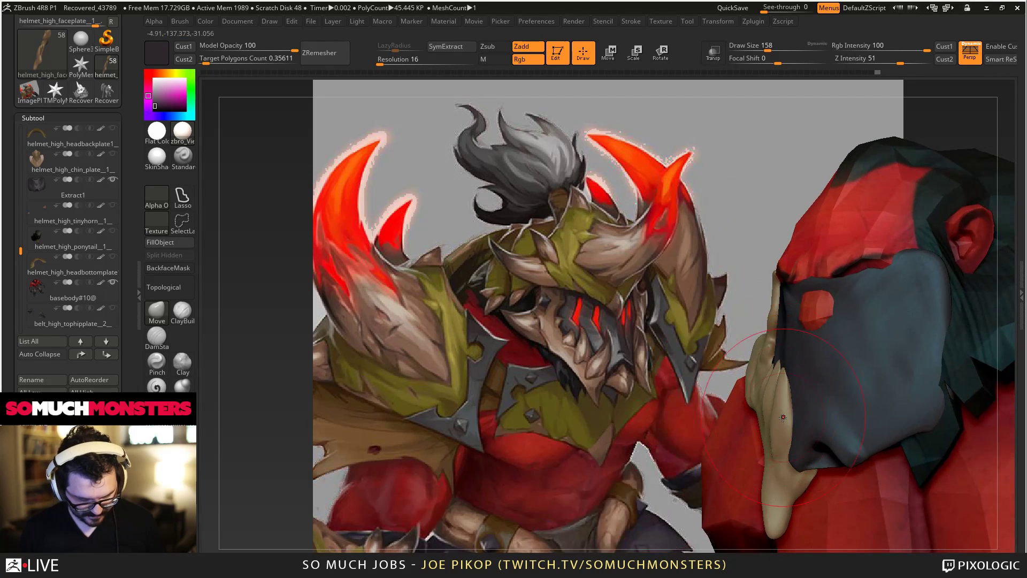
{"action": "left_click_drag", "start_coordinate": [754, 353], "coordinate": [771, 364]}
Reshape the faceplate's front tooth and chin point against the cloth mask with the Move brush at draw size 158.
{"action": "mouse_move", "coordinate": [792, 407]}
{"action": "right_mouse_down"}
{"action": "mouse_move", "coordinate": [781, 437]}
{"action": "mouse_move", "coordinate": [779, 392]}
{"action": "mouse_move", "coordinate": [731, 354]}
{"action": "mouse_move", "coordinate": [851, 375]}
{"action": "right_mouse_up"}
{"action": "left_click_drag", "start_coordinate": [851, 375], "coordinate": [824, 381]}
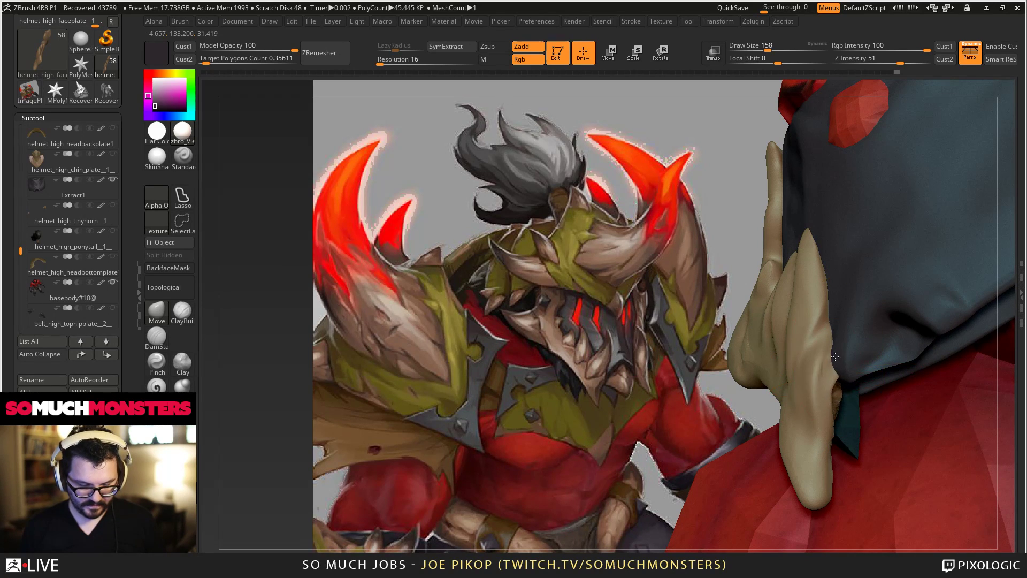
{"action": "right_click_drag", "start_coordinate": [824, 381], "coordinate": [834, 395]}
{"action": "key", "text": "b"}
{"action": "key", "text": "m"}
{"action": "key", "text": "v"}
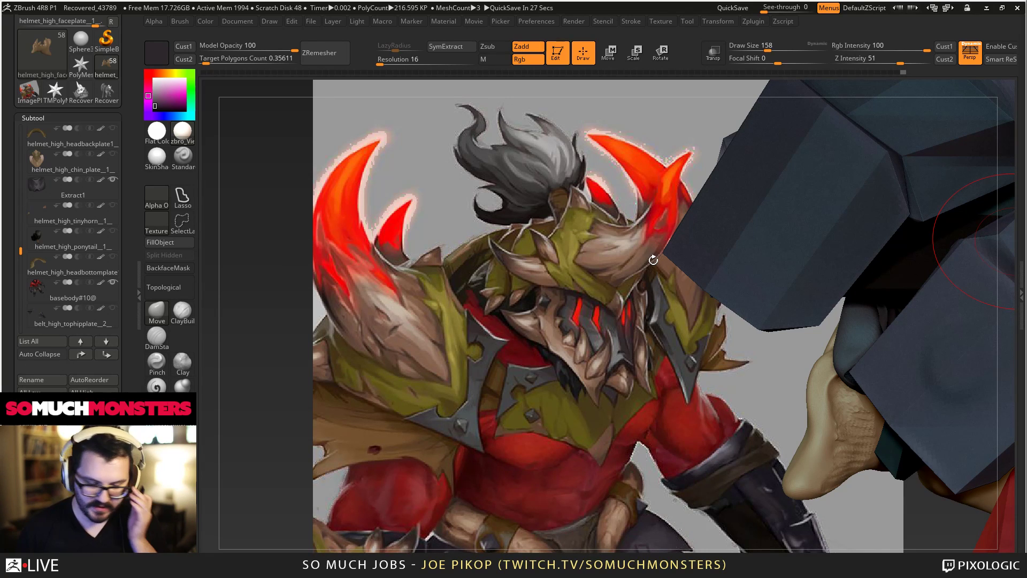
{"action": "left_click_drag", "start_coordinate": [654, 260], "coordinate": [718, 351]}
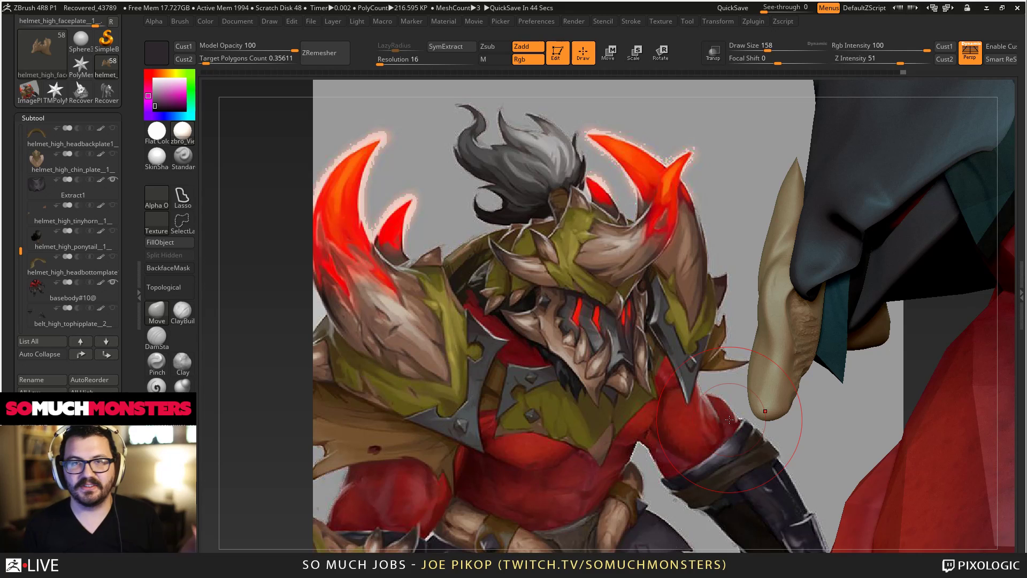
{"action": "mouse_move", "coordinate": [705, 206]}
{"action": "left_mouse_down", "text": "alt"}
{"action": "mouse_move", "coordinate": [665, 243]}
{"action": "mouse_move", "coordinate": [741, 325]}
{"action": "mouse_move", "coordinate": [756, 298]}
{"action": "left_mouse_up", "text": "alt"}
Choose ClayBuildup at draw size 126 and smooth the faceplate's inner edge behind the front tooth and chin.
{"action": "key", "text": "b"}
{"action": "key", "text": "c"}
{"action": "key", "text": "b"}
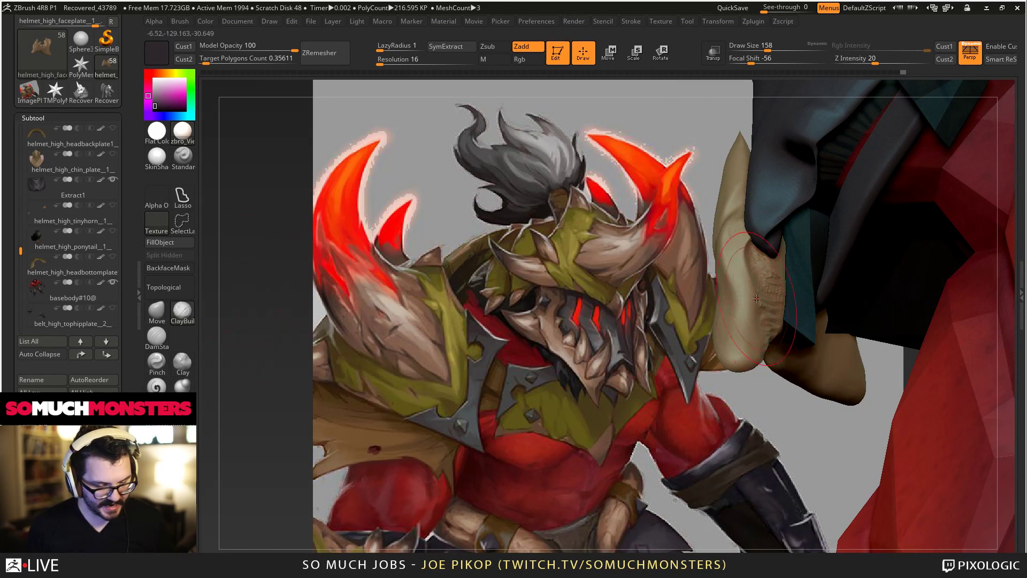
{"action": "right_click_drag", "start_coordinate": [757, 298], "coordinate": [776, 374]}
{"action": "mouse_move", "coordinate": [782, 382]}
{"action": "left_mouse_down", "text": "shift"}
{"action": "mouse_move", "coordinate": [799, 342]}
{"action": "mouse_move", "coordinate": [734, 249]}
{"action": "mouse_move", "coordinate": [753, 367]}
{"action": "mouse_move", "coordinate": [752, 281]}
{"action": "mouse_move", "coordinate": [776, 267]}
{"action": "left_mouse_up", "text": "shift"}
{"action": "right_click_drag", "start_coordinate": [786, 246], "coordinate": [741, 186]}
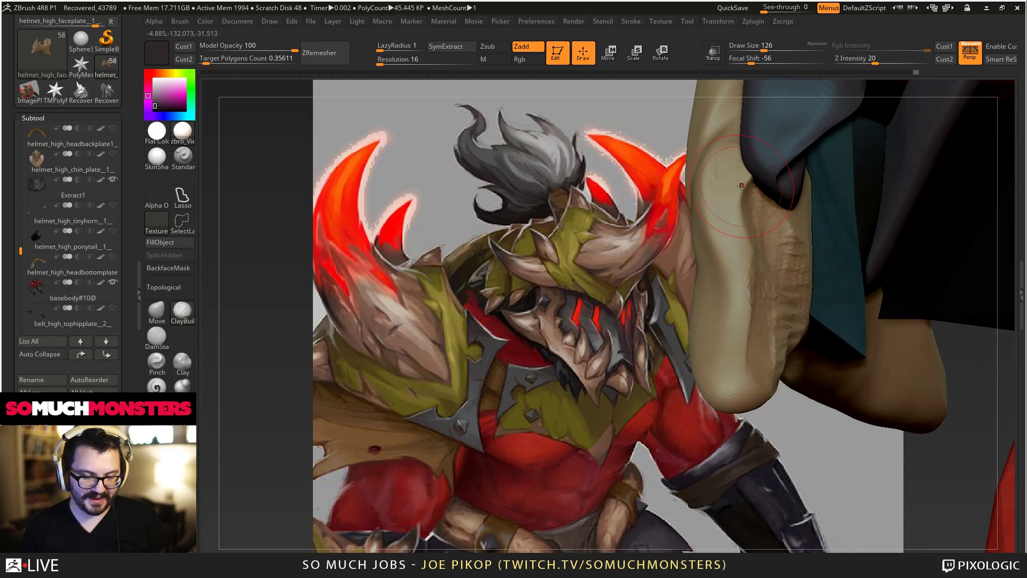
Build up a bulge on the chin's front edge below the large tooth with ClayBuildup at draw size 126.
{"action": "mouse_move", "coordinate": [742, 186]}
{"action": "left_mouse_down"}
{"action": "mouse_move", "coordinate": [746, 152]}
{"action": "mouse_move", "coordinate": [741, 214]}
{"action": "mouse_move", "coordinate": [736, 177]}
{"action": "left_mouse_up"}
{"action": "right_click_drag", "start_coordinate": [736, 177], "coordinate": [706, 150]}
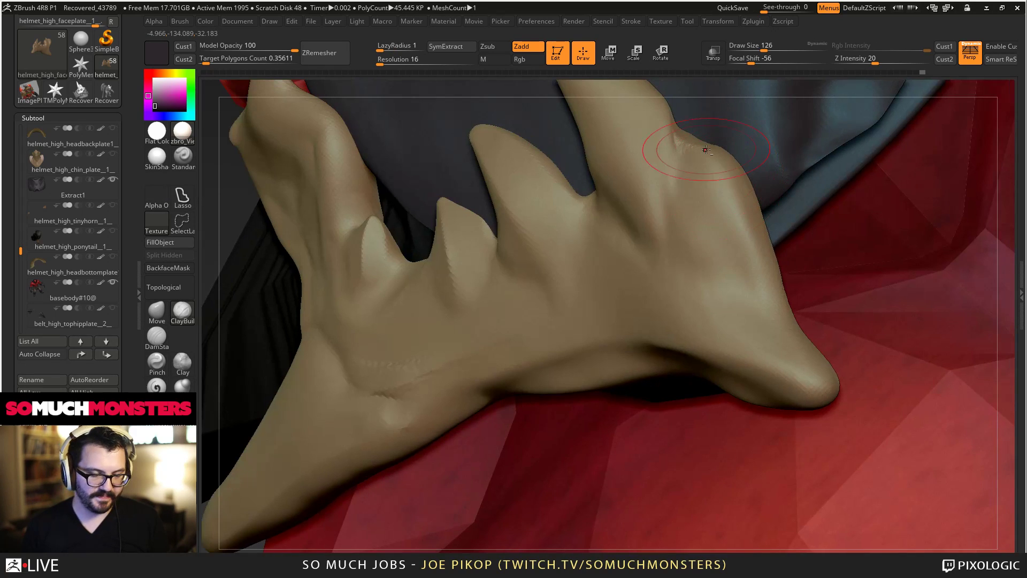
{"action": "mouse_move", "coordinate": [705, 150]}
{"action": "left_mouse_down"}
{"action": "mouse_move", "coordinate": [712, 214]}
{"action": "mouse_move", "coordinate": [754, 268]}
{"action": "left_mouse_up"}
{"action": "right_click_drag", "start_coordinate": [755, 268], "coordinate": [729, 265]}
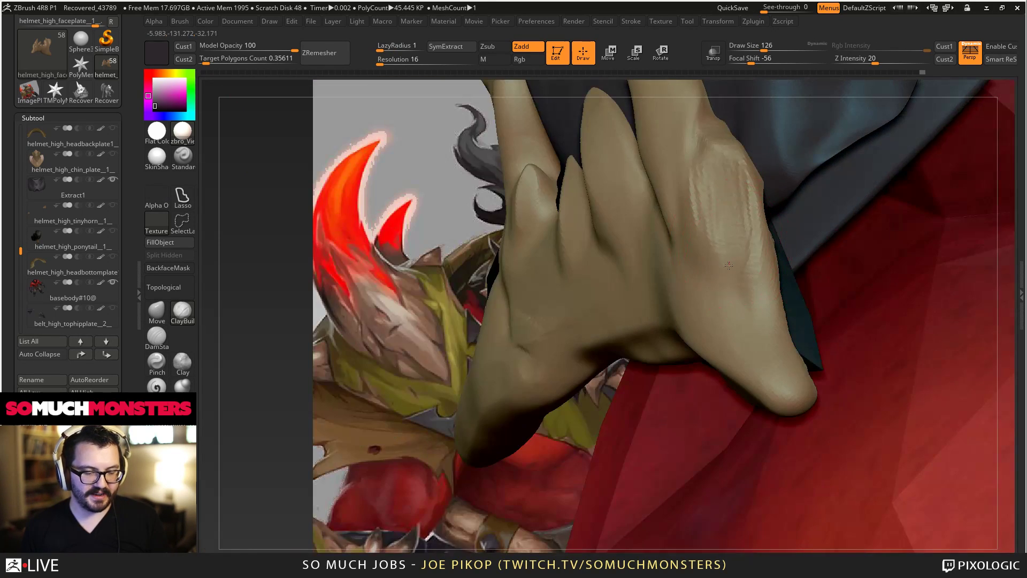
{"action": "left_click_drag", "start_coordinate": [705, 247], "coordinate": [703, 229]}
{"action": "right_click_drag", "start_coordinate": [685, 228], "coordinate": [731, 251]}
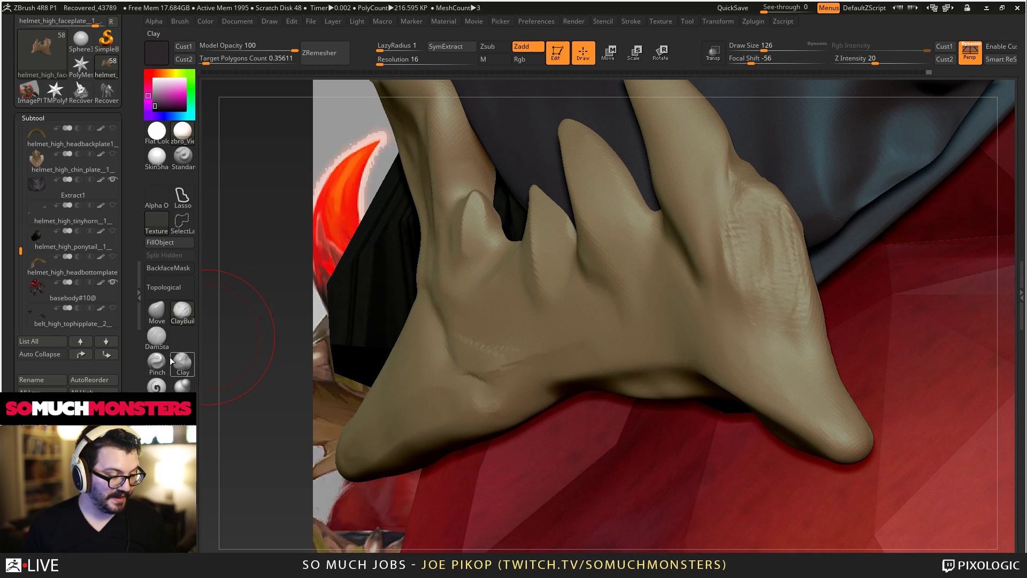
Carve creases around the large front tooth's root and the chin bulge with DamStandard, using draw sizes 126 and 70.
{"action": "left_click", "coordinate": [161, 340]}
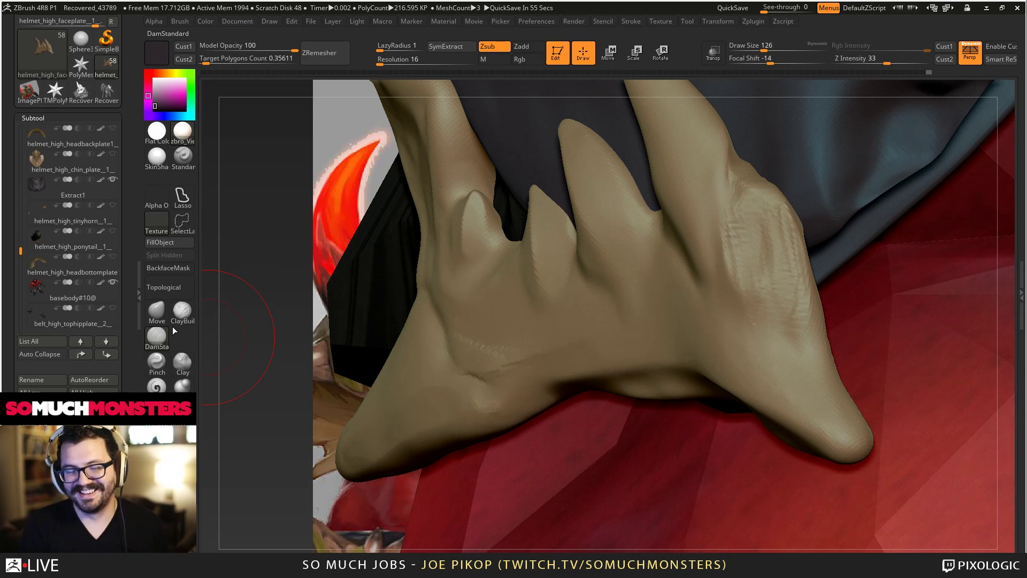
{"action": "mouse_move", "coordinate": [740, 233]}
{"action": "right_mouse_down"}
{"action": "mouse_move", "coordinate": [748, 210]}
{"action": "mouse_move", "coordinate": [723, 271]}
{"action": "right_mouse_up"}
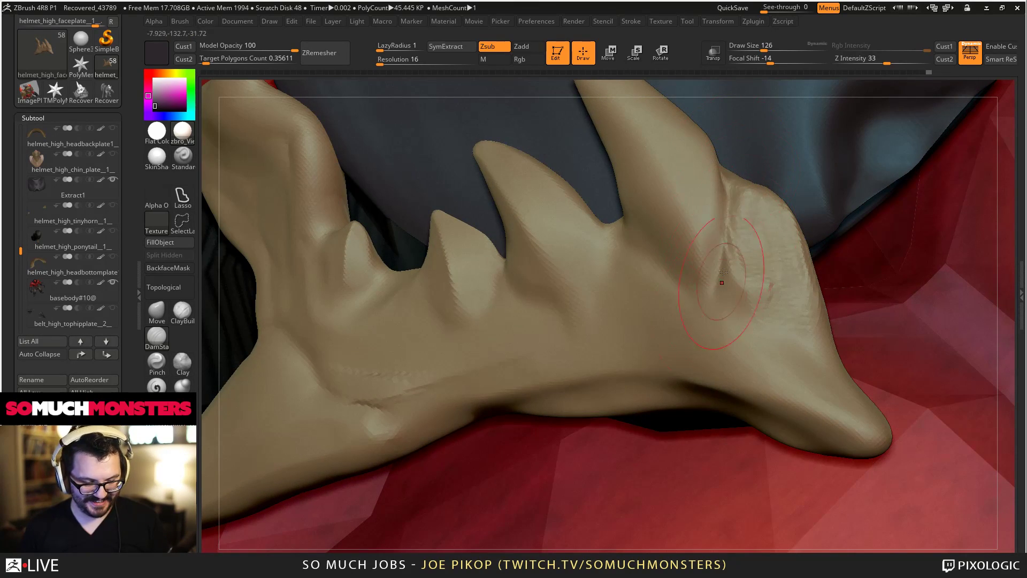
{"action": "left_click_drag", "start_coordinate": [723, 272], "coordinate": [714, 185]}
{"action": "mouse_move", "coordinate": [696, 251]}
{"action": "right_mouse_down"}
{"action": "mouse_move", "coordinate": [571, 302]}
{"action": "mouse_move", "coordinate": [403, 233]}
{"action": "mouse_move", "coordinate": [455, 333]}
{"action": "mouse_move", "coordinate": [428, 251]}
{"action": "mouse_move", "coordinate": [382, 290]}
{"action": "mouse_move", "coordinate": [483, 296]}
{"action": "mouse_move", "coordinate": [486, 321]}
{"action": "mouse_move", "coordinate": [540, 310]}
{"action": "mouse_move", "coordinate": [718, 399]}
{"action": "right_mouse_up"}
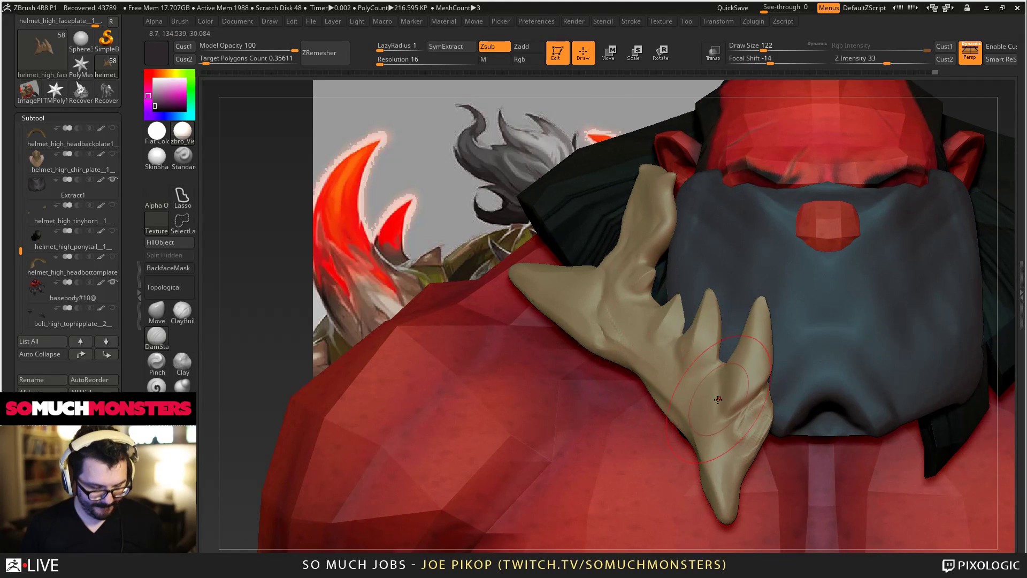
{"action": "key", "text": "bracketleft"}
{"action": "left_click_drag", "start_coordinate": [717, 377], "coordinate": [720, 417]}
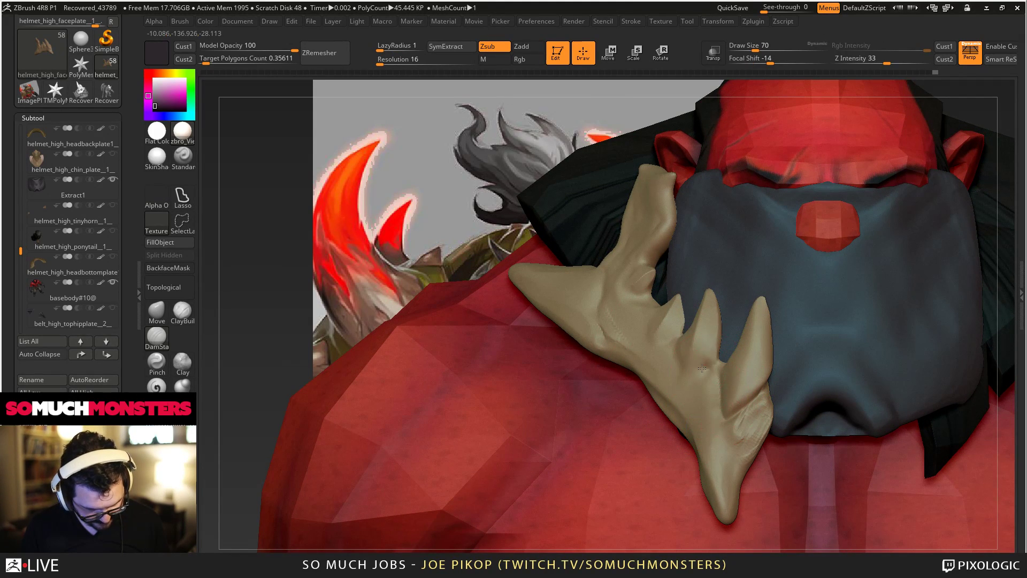
Carve fine creases between the roots of the faceplate's middle teeth with DamStandard at draw size 30.
{"action": "mouse_move", "coordinate": [669, 343]}
{"action": "right_mouse_down", "text": "alt"}
{"action": "mouse_move", "coordinate": [717, 351]}
{"action": "mouse_move", "coordinate": [819, 428]}
{"action": "mouse_move", "coordinate": [880, 502]}
{"action": "mouse_move", "coordinate": [843, 469]}
{"action": "right_mouse_up", "text": "alt"}
{"action": "left_click_drag", "start_coordinate": [907, 493], "coordinate": [907, 498]}
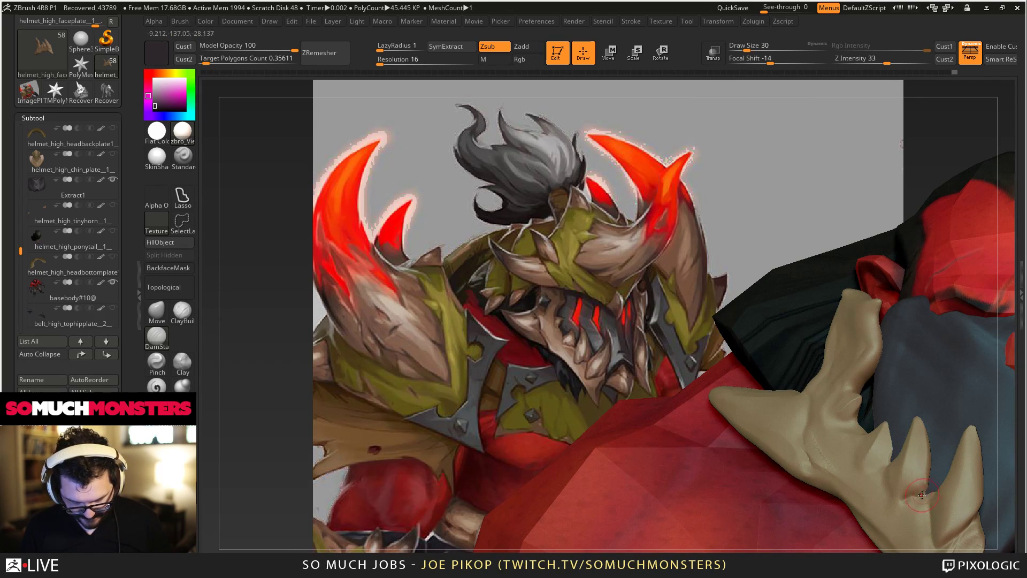
{"action": "mouse_move", "coordinate": [921, 495]}
{"action": "right_mouse_down"}
{"action": "mouse_move", "coordinate": [897, 432]}
{"action": "mouse_move", "coordinate": [890, 452]}
{"action": "mouse_move", "coordinate": [900, 492]}
{"action": "right_mouse_up"}
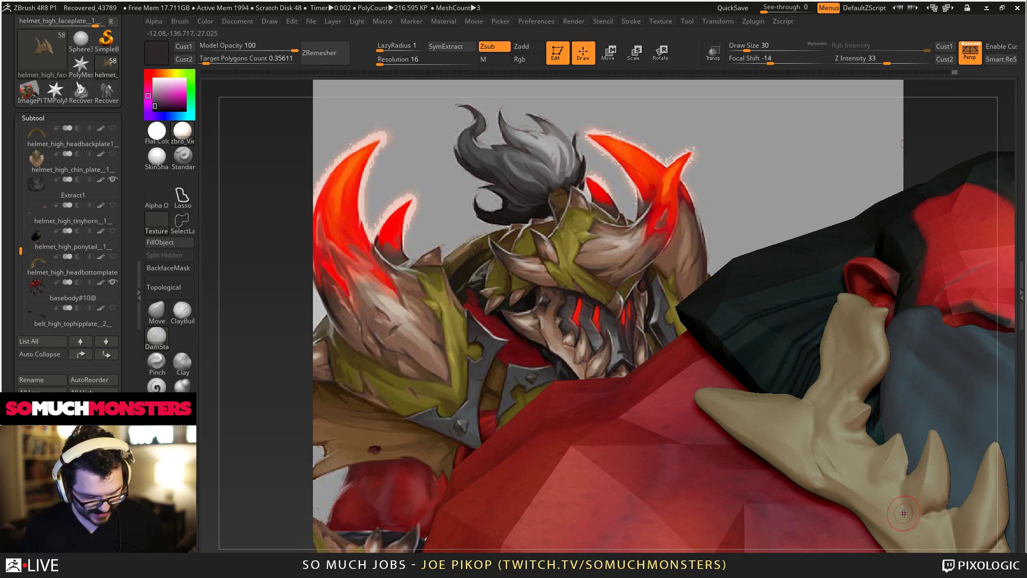
{"action": "left_click_drag", "start_coordinate": [908, 476], "coordinate": [902, 481]}
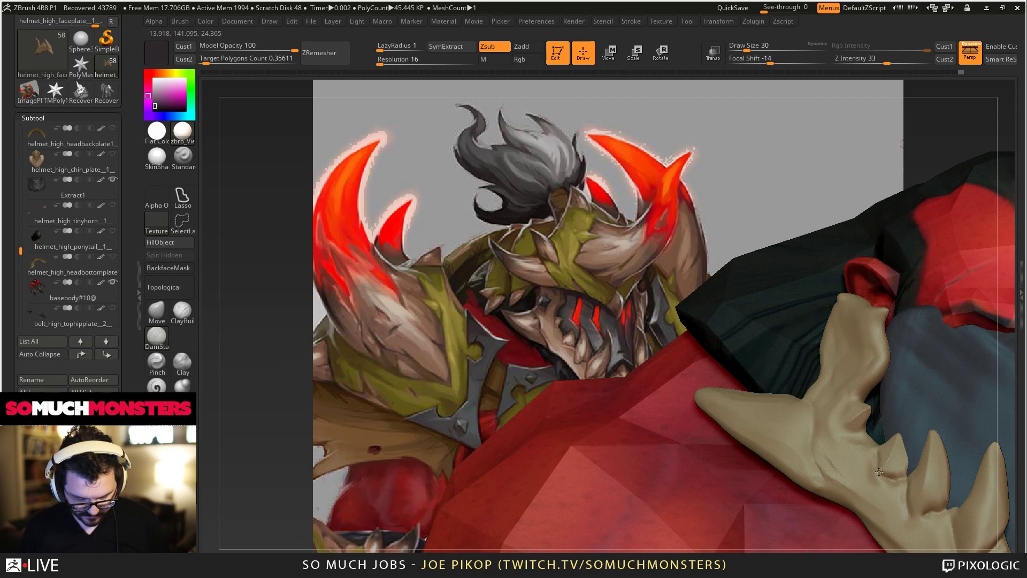
Carve wrinkles across the cheek and up the inner edge of the tall prong with DamStandard at draw size 30.
{"action": "mouse_move", "coordinate": [881, 470]}
{"action": "right_mouse_down"}
{"action": "mouse_move", "coordinate": [876, 444]}
{"action": "mouse_move", "coordinate": [850, 435]}
{"action": "mouse_move", "coordinate": [859, 426]}
{"action": "mouse_move", "coordinate": [851, 415]}
{"action": "mouse_move", "coordinate": [845, 430]}
{"action": "mouse_move", "coordinate": [857, 420]}
{"action": "mouse_move", "coordinate": [828, 411]}
{"action": "mouse_move", "coordinate": [853, 399]}
{"action": "mouse_move", "coordinate": [855, 412]}
{"action": "mouse_move", "coordinate": [887, 391]}
{"action": "mouse_move", "coordinate": [878, 351]}
{"action": "right_mouse_up"}
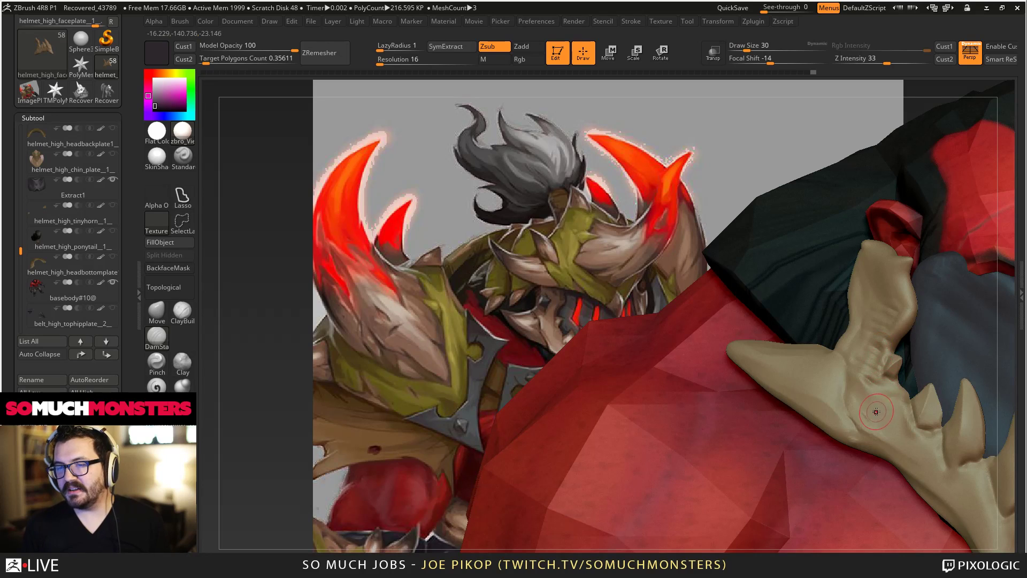
{"action": "right_click_drag", "start_coordinate": [876, 411], "coordinate": [868, 371]}
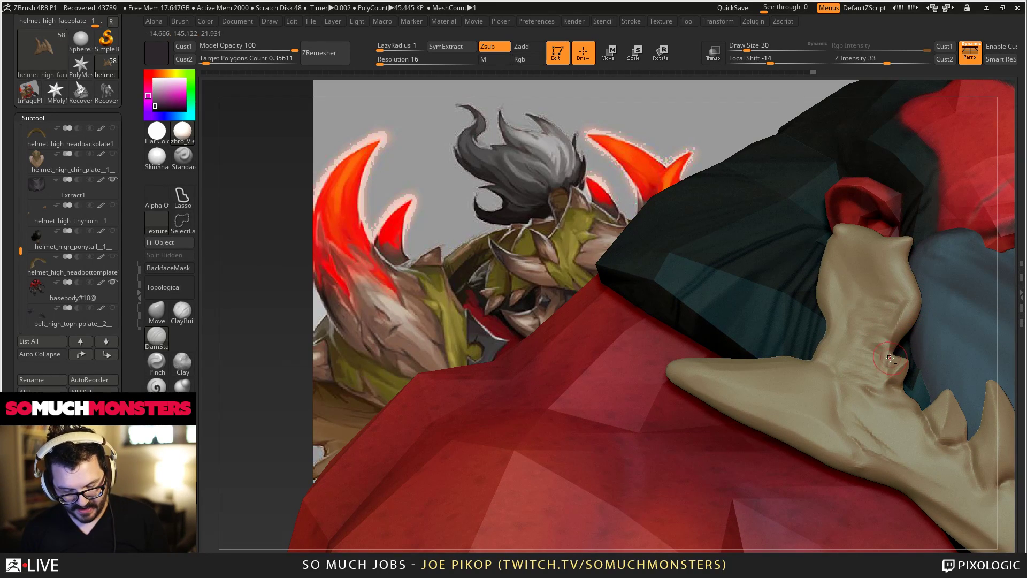
{"action": "right_click_drag", "start_coordinate": [897, 323], "coordinate": [904, 315]}
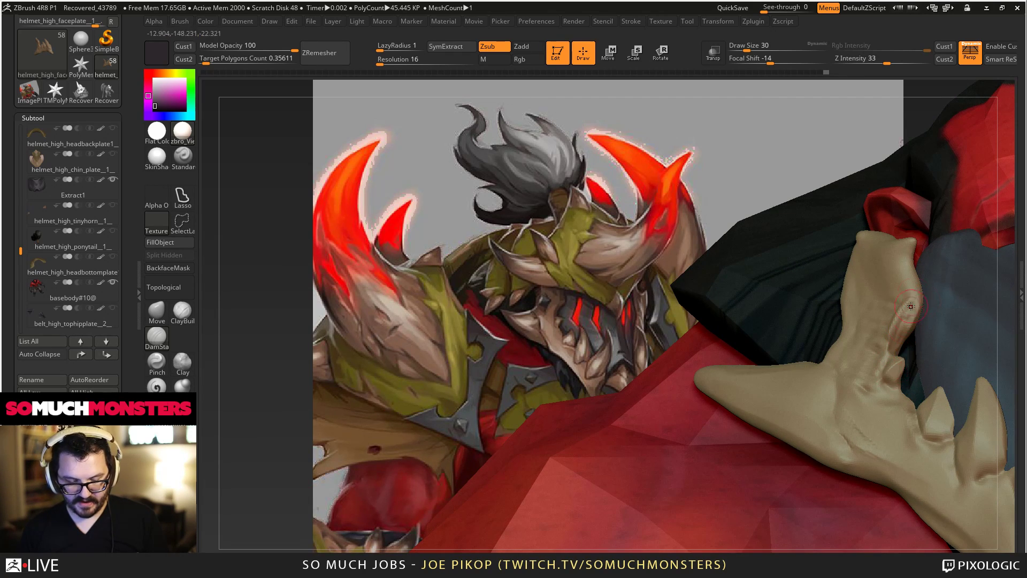
{"action": "mouse_move", "coordinate": [911, 306]}
{"action": "right_mouse_down"}
{"action": "mouse_move", "coordinate": [879, 321]}
{"action": "mouse_move", "coordinate": [922, 322]}
{"action": "right_mouse_up"}
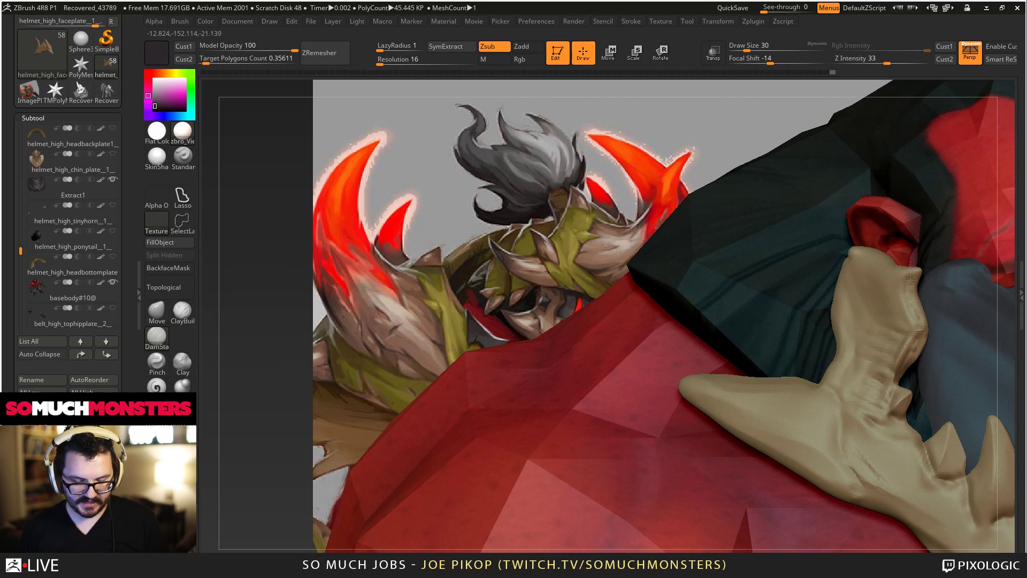
Smooth the new wrinkles along the tall prong's inner edge and neck so they blend into the bone.
{"action": "left_click_drag", "start_coordinate": [912, 294], "coordinate": [907, 288], "text": "shift"}
{"action": "mouse_move", "coordinate": [907, 287]}
{"action": "right_mouse_down"}
{"action": "mouse_move", "coordinate": [880, 305]}
{"action": "mouse_move", "coordinate": [914, 316]}
{"action": "right_mouse_up"}
{"action": "left_click_drag", "start_coordinate": [910, 281], "coordinate": [916, 353], "text": "shift"}
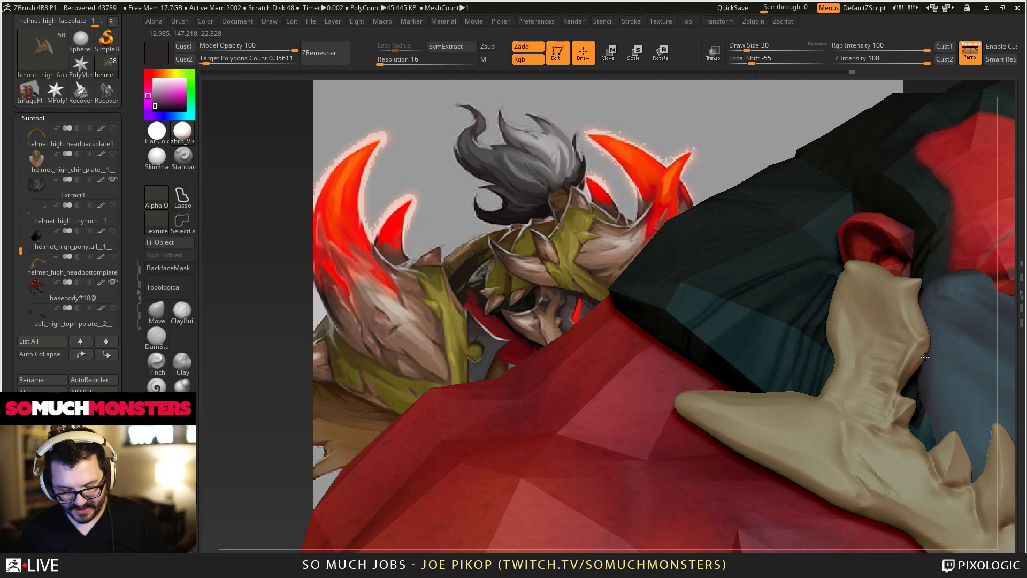
{"action": "right_click_drag", "start_coordinate": [925, 357], "coordinate": [899, 351]}
{"action": "left_click_drag", "start_coordinate": [895, 355], "coordinate": [908, 396], "text": "shift"}
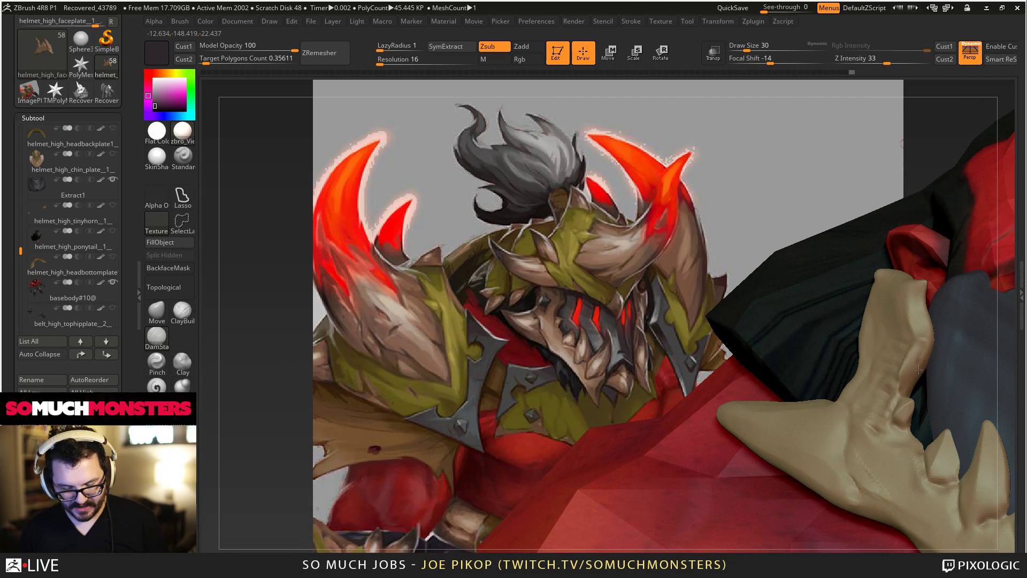
{"action": "mouse_move", "coordinate": [908, 392]}
{"action": "right_mouse_down"}
{"action": "mouse_move", "coordinate": [874, 258]}
{"action": "mouse_move", "coordinate": [877, 289]}
{"action": "right_mouse_up"}
{"action": "mouse_move", "coordinate": [857, 329]}
{"action": "right_mouse_down"}
{"action": "mouse_move", "coordinate": [859, 308]}
{"action": "mouse_move", "coordinate": [862, 328]}
{"action": "right_mouse_up"}
{"action": "left_click_drag", "start_coordinate": [886, 329], "coordinate": [891, 332], "text": "shift"}
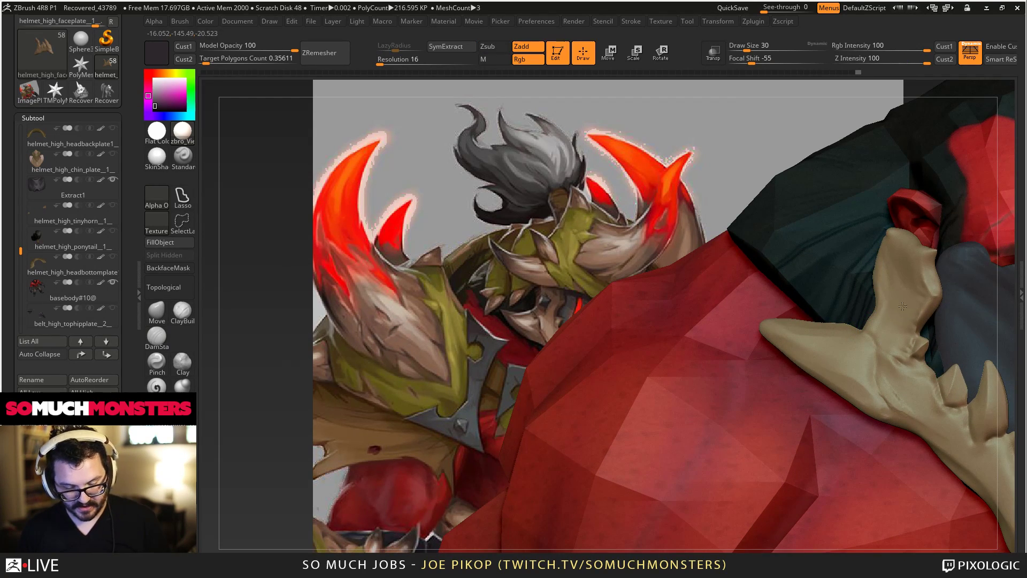
Carve fine creases from the tall prong's base across the cheek with DamStandard at draw size 30 and soften them.
{"action": "mouse_move", "coordinate": [902, 306]}
{"action": "right_mouse_down", "text": "ctrl"}
{"action": "mouse_move", "coordinate": [899, 252]}
{"action": "mouse_move", "coordinate": [896, 332]}
{"action": "mouse_move", "coordinate": [909, 374]}
{"action": "mouse_move", "coordinate": [917, 358]}
{"action": "right_mouse_up", "text": "ctrl"}
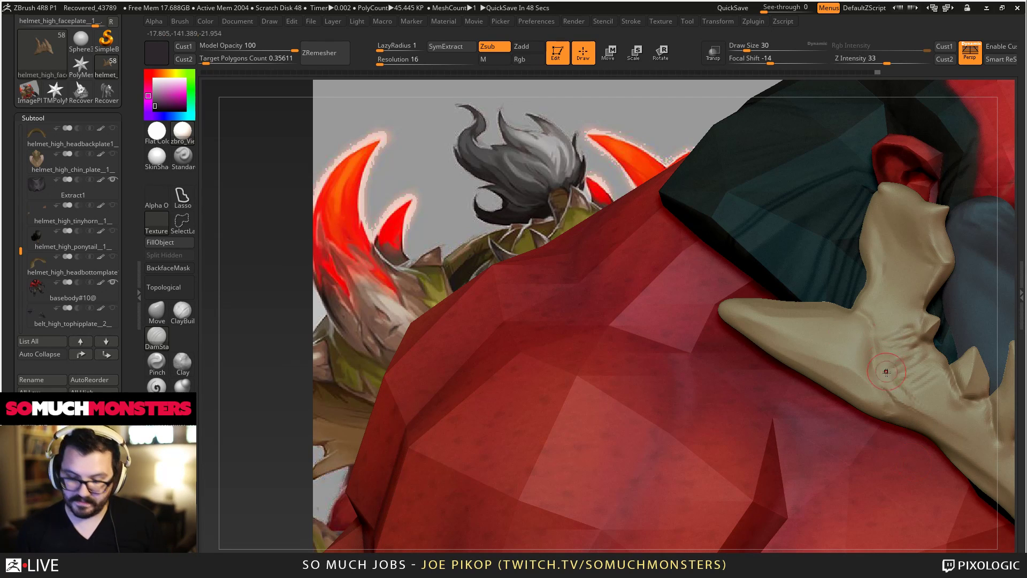
{"action": "mouse_move", "coordinate": [925, 382]}
{"action": "left_mouse_down"}
{"action": "mouse_move", "coordinate": [890, 318]}
{"action": "mouse_move", "coordinate": [899, 262]}
{"action": "left_mouse_up"}
{"action": "mouse_move", "coordinate": [900, 354]}
{"action": "right_mouse_down", "text": "alt"}
{"action": "mouse_move", "coordinate": [904, 449]}
{"action": "mouse_move", "coordinate": [883, 447]}
{"action": "mouse_move", "coordinate": [876, 407]}
{"action": "right_mouse_up", "text": "alt"}
{"action": "left_click_drag", "start_coordinate": [876, 407], "coordinate": [846, 300]}
{"action": "right_click_drag", "start_coordinate": [846, 301], "coordinate": [852, 297]}
{"action": "left_click_drag", "start_coordinate": [868, 345], "coordinate": [841, 273]}
{"action": "right_click_drag", "start_coordinate": [856, 427], "coordinate": [878, 414]}
{"action": "mouse_move", "coordinate": [883, 407]}
{"action": "left_mouse_down", "text": "shift"}
{"action": "mouse_move", "coordinate": [864, 334]}
{"action": "mouse_move", "coordinate": [872, 434]}
{"action": "mouse_move", "coordinate": [901, 454]}
{"action": "left_mouse_up", "text": "shift"}
{"action": "right_click_drag", "start_coordinate": [903, 454], "coordinate": [854, 374]}
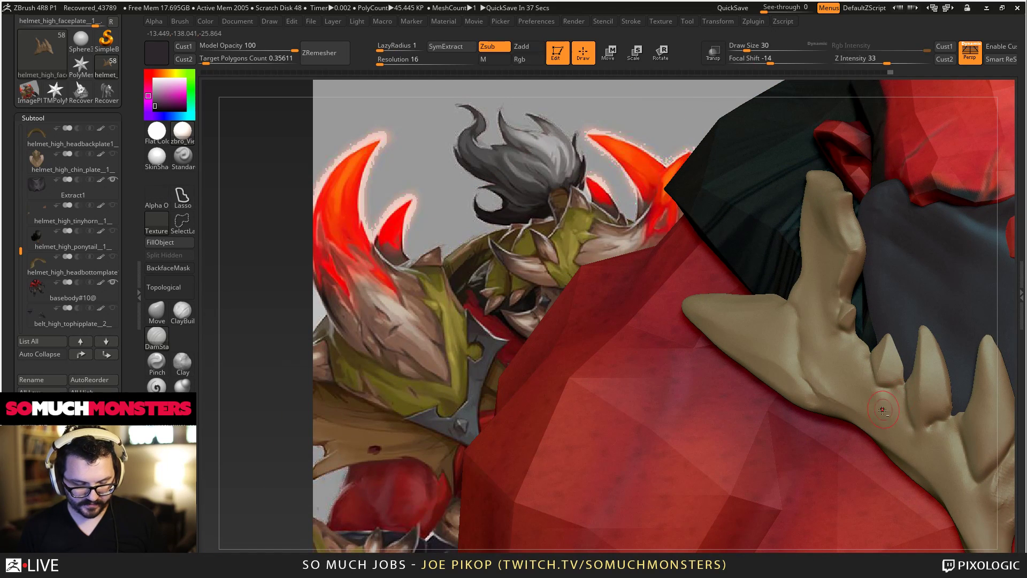
Build up the bone across the cheek and below the teeth with ClayBuildup at draw size 26, and smooth the strokes.
{"action": "mouse_move", "coordinate": [885, 411]}
{"action": "right_mouse_down", "text": "alt"}
{"action": "mouse_move", "coordinate": [904, 449]}
{"action": "mouse_move", "coordinate": [899, 424]}
{"action": "mouse_move", "coordinate": [835, 339]}
{"action": "mouse_move", "coordinate": [851, 386]}
{"action": "right_mouse_up", "text": "alt"}
{"action": "left_click", "coordinate": [182, 312]}
{"action": "mouse_move", "coordinate": [926, 375]}
{"action": "left_mouse_down"}
{"action": "mouse_move", "coordinate": [929, 348]}
{"action": "mouse_move", "coordinate": [931, 372]}
{"action": "mouse_move", "coordinate": [910, 354]}
{"action": "mouse_move", "coordinate": [935, 393]}
{"action": "mouse_move", "coordinate": [916, 360]}
{"action": "mouse_move", "coordinate": [891, 369]}
{"action": "mouse_move", "coordinate": [880, 360]}
{"action": "mouse_move", "coordinate": [859, 314]}
{"action": "mouse_move", "coordinate": [869, 343]}
{"action": "mouse_move", "coordinate": [833, 302]}
{"action": "mouse_move", "coordinate": [828, 276]}
{"action": "mouse_move", "coordinate": [802, 265]}
{"action": "mouse_move", "coordinate": [830, 331]}
{"action": "mouse_move", "coordinate": [807, 354]}
{"action": "mouse_move", "coordinate": [826, 316]}
{"action": "mouse_move", "coordinate": [820, 277]}
{"action": "mouse_move", "coordinate": [777, 307]}
{"action": "mouse_move", "coordinate": [781, 259]}
{"action": "mouse_move", "coordinate": [827, 333]}
{"action": "mouse_move", "coordinate": [917, 413]}
{"action": "left_mouse_up"}
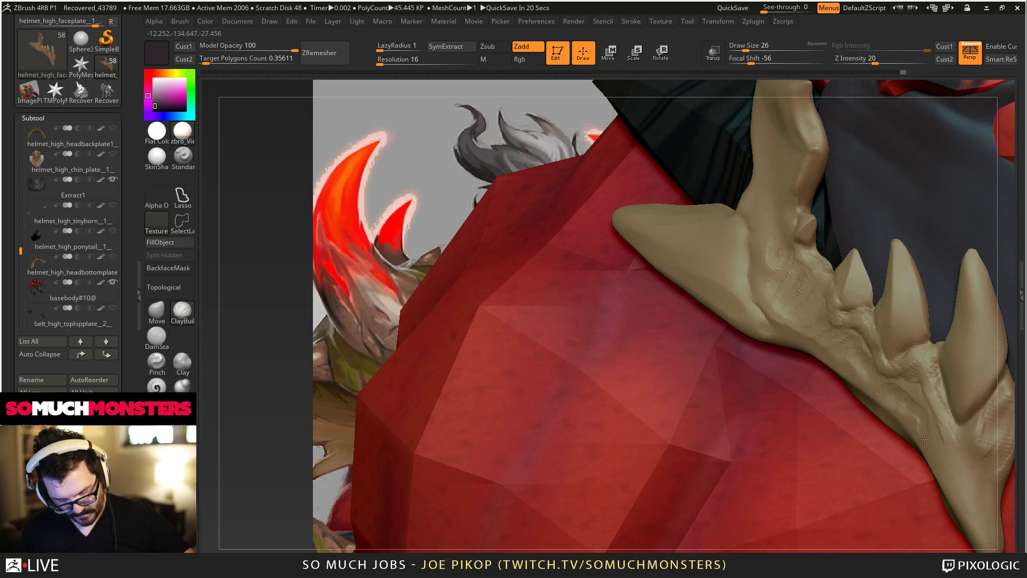
{"action": "left_click_drag", "start_coordinate": [915, 366], "coordinate": [901, 378], "text": "shift"}
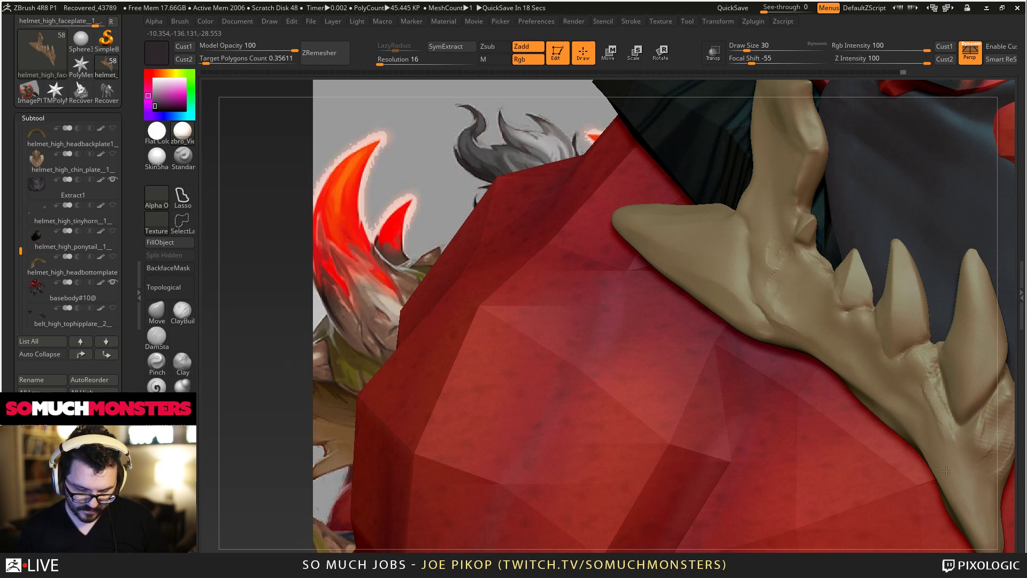
Add clay and cut grooves around the roots of the faceplate's middle teeth with ClayBuildup at draw size 34.
{"action": "key", "text": "b"}
{"action": "key", "text": "c"}
{"action": "key", "text": "b"}
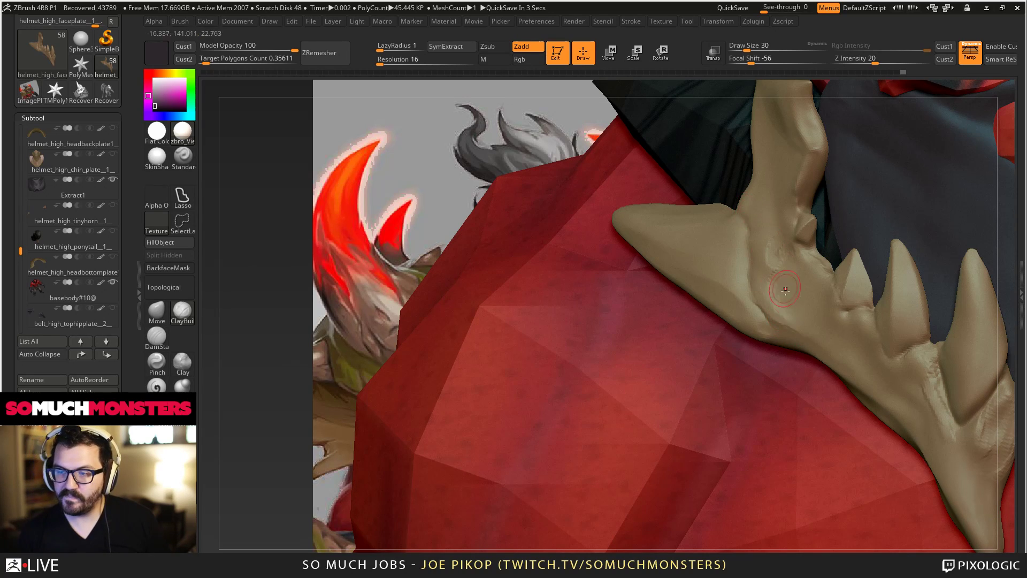
{"action": "right_click_drag", "start_coordinate": [784, 303], "coordinate": [774, 281]}
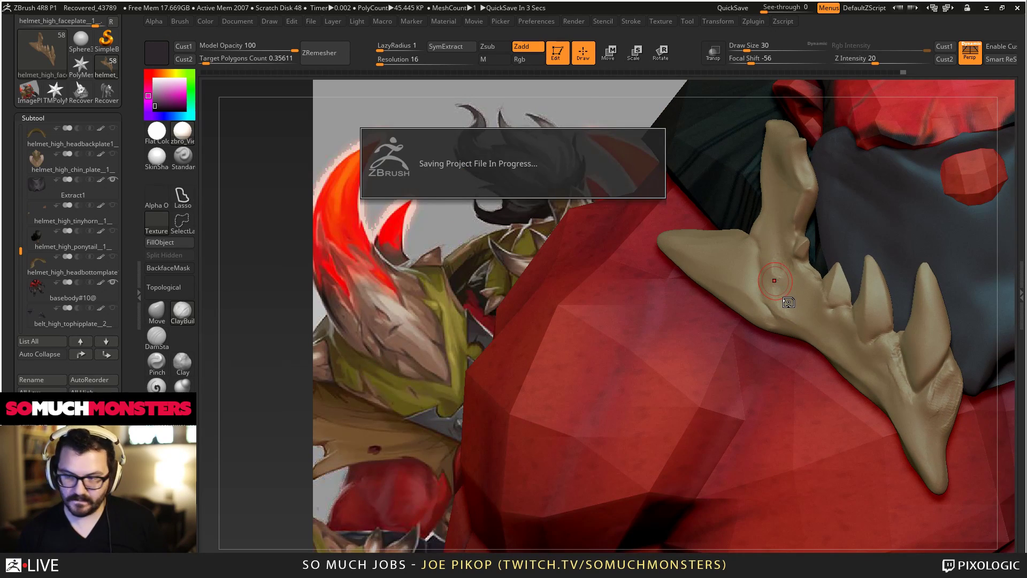
{"action": "key", "text": "f"}
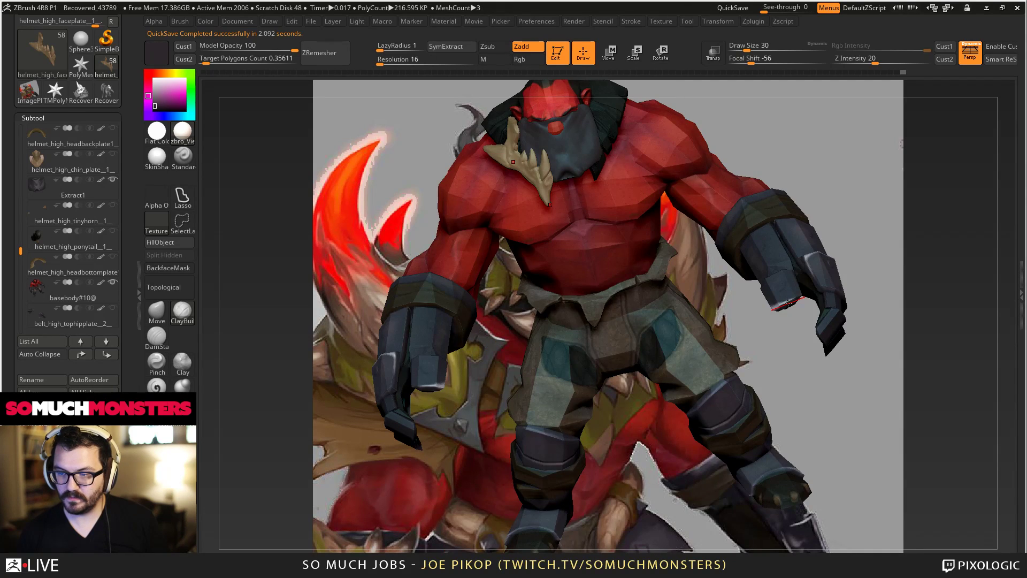
{"action": "right_click_drag", "start_coordinate": [775, 280], "coordinate": [829, 382]}
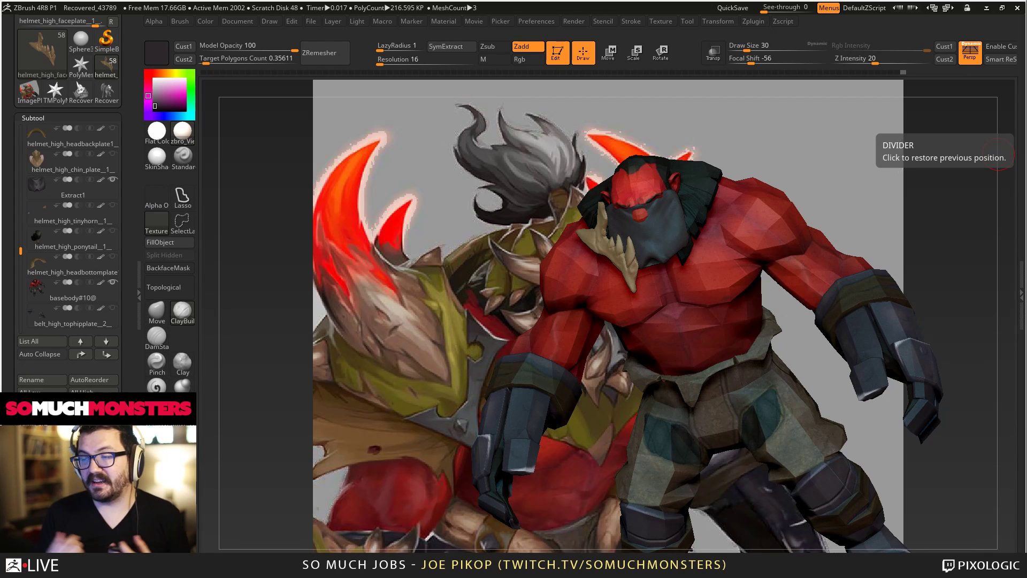
{"action": "right_click_drag", "start_coordinate": [574, 214], "coordinate": [690, 302]}
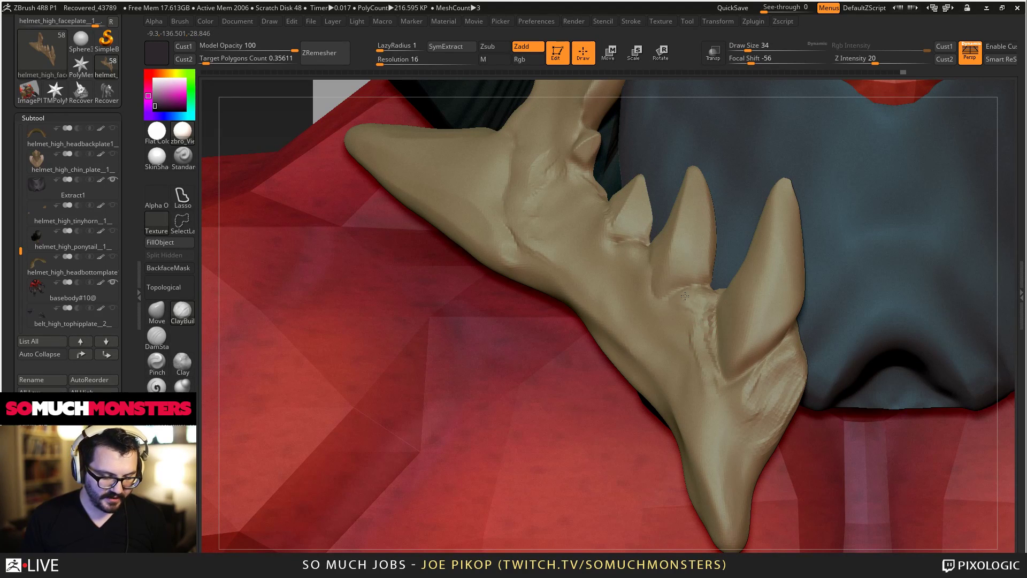
{"action": "right_click_drag", "start_coordinate": [678, 328], "coordinate": [686, 319]}
{"action": "mouse_move", "coordinate": [686, 319]}
{"action": "left_mouse_down"}
{"action": "mouse_move", "coordinate": [686, 292]}
{"action": "mouse_move", "coordinate": [714, 351]}
{"action": "mouse_move", "coordinate": [678, 313]}
{"action": "mouse_move", "coordinate": [714, 367]}
{"action": "mouse_move", "coordinate": [653, 309]}
{"action": "left_mouse_up"}
{"action": "left_click_drag", "start_coordinate": [634, 248], "coordinate": [645, 297], "text": "alt"}
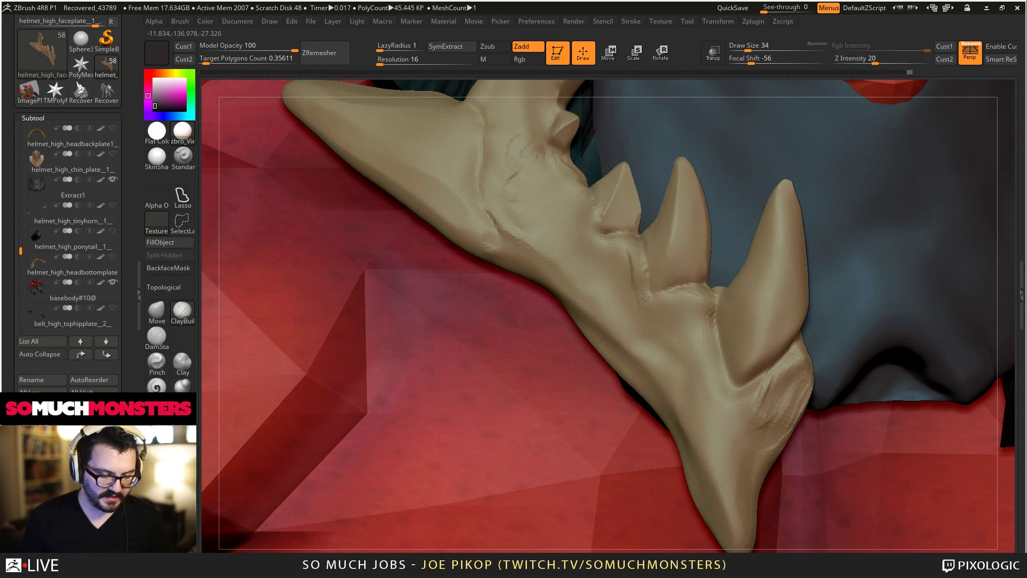
{"action": "left_click_drag", "start_coordinate": [628, 242], "coordinate": [613, 232]}
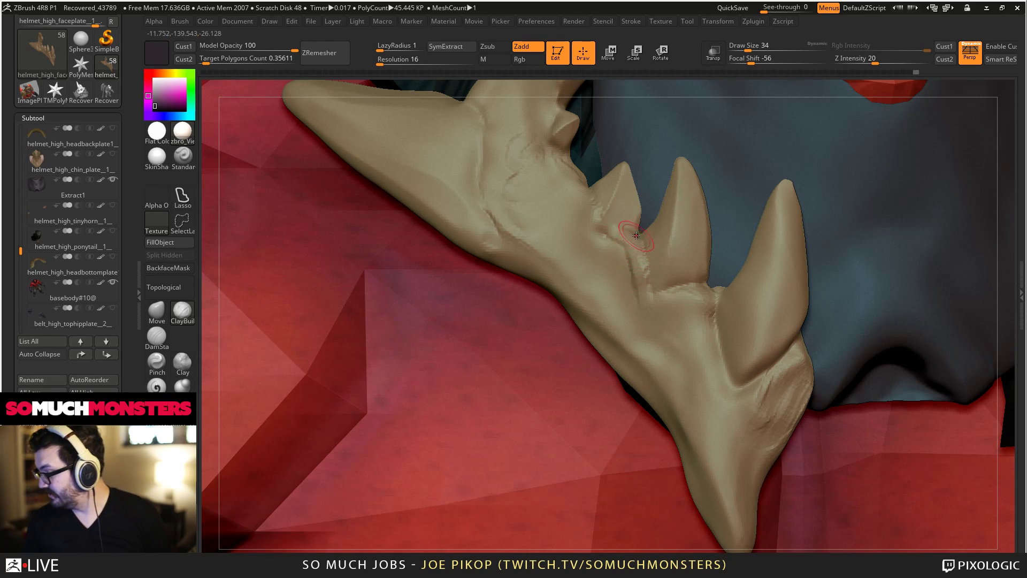
Thicken the gum ridge beneath the middle teeth with ClayBuildup, enlarging the brush to draw size 50, and smooth it into the bone.
{"action": "right_click_drag", "start_coordinate": [637, 259], "coordinate": [627, 268]}
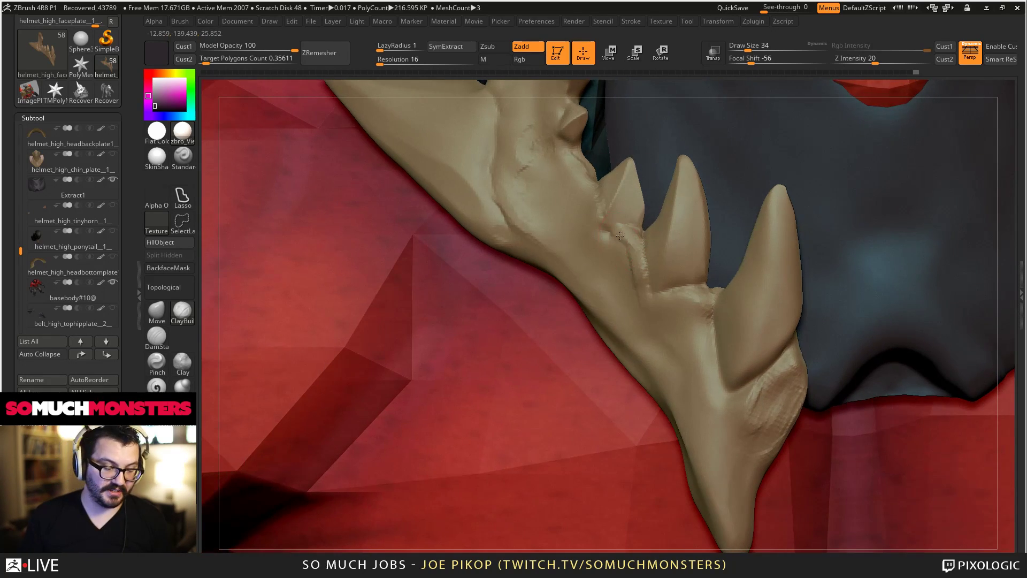
{"action": "left_click_drag", "start_coordinate": [624, 240], "coordinate": [609, 236]}
{"action": "right_click_drag", "start_coordinate": [615, 255], "coordinate": [626, 236]}
{"action": "key", "text": "bracketright"}
{"action": "mouse_move", "coordinate": [629, 274]}
{"action": "right_mouse_down"}
{"action": "mouse_move", "coordinate": [621, 257]}
{"action": "mouse_move", "coordinate": [628, 283]}
{"action": "right_mouse_up"}
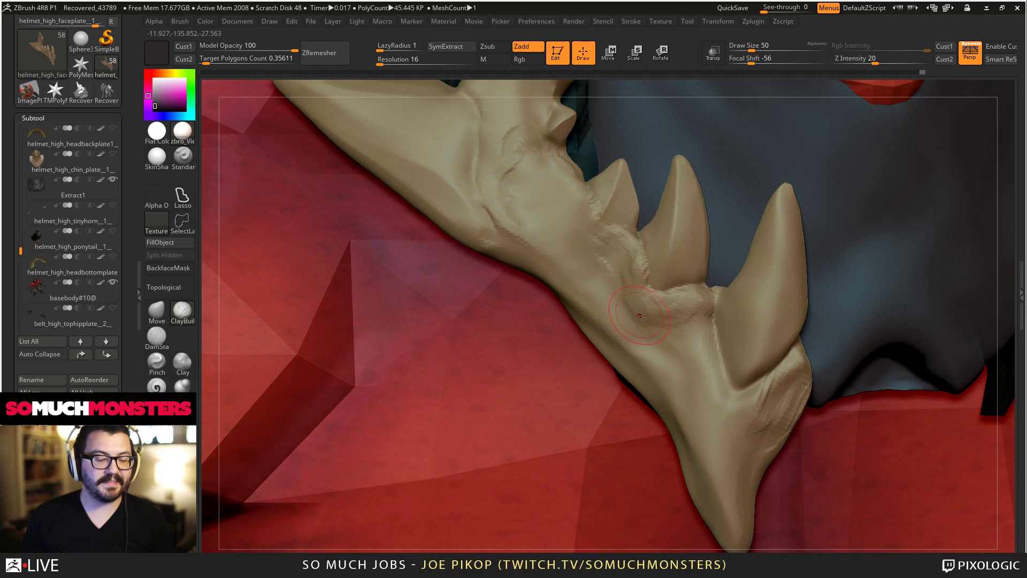
{"action": "mouse_move", "coordinate": [645, 323]}
{"action": "left_mouse_down", "text": "shift"}
{"action": "mouse_move", "coordinate": [672, 309]}
{"action": "mouse_move", "coordinate": [625, 255]}
{"action": "left_mouse_up", "text": "shift"}
Bend the tip of the largest tooth into a sharper curve with the Move brush at a draw size of about 100.
{"action": "mouse_move", "coordinate": [625, 255]}
{"action": "right_mouse_down"}
{"action": "mouse_move", "coordinate": [632, 270]}
{"action": "mouse_move", "coordinate": [562, 179]}
{"action": "mouse_move", "coordinate": [621, 158]}
{"action": "mouse_move", "coordinate": [700, 219]}
{"action": "right_mouse_up"}
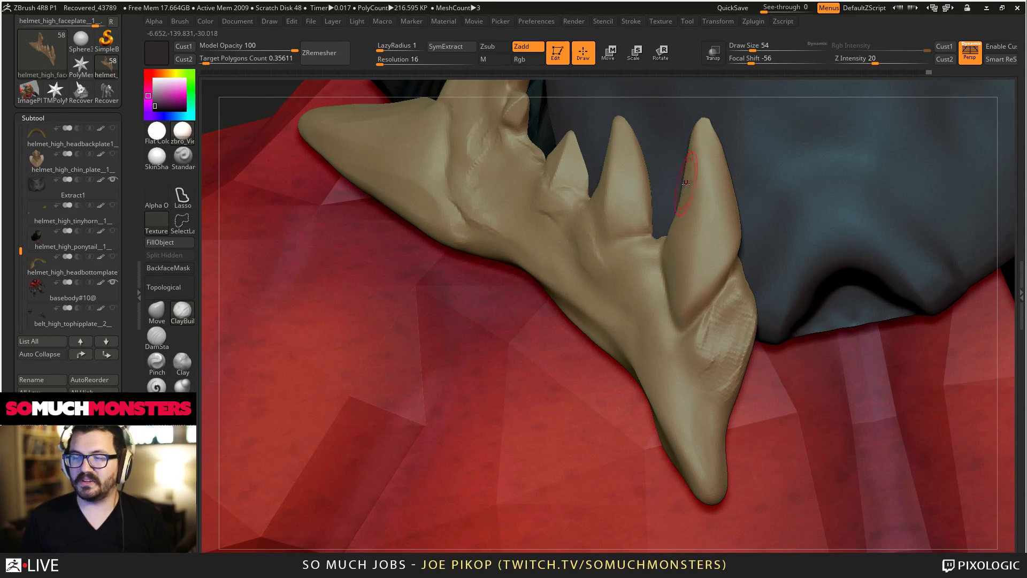
{"action": "right_click_drag", "start_coordinate": [694, 193], "coordinate": [693, 158]}
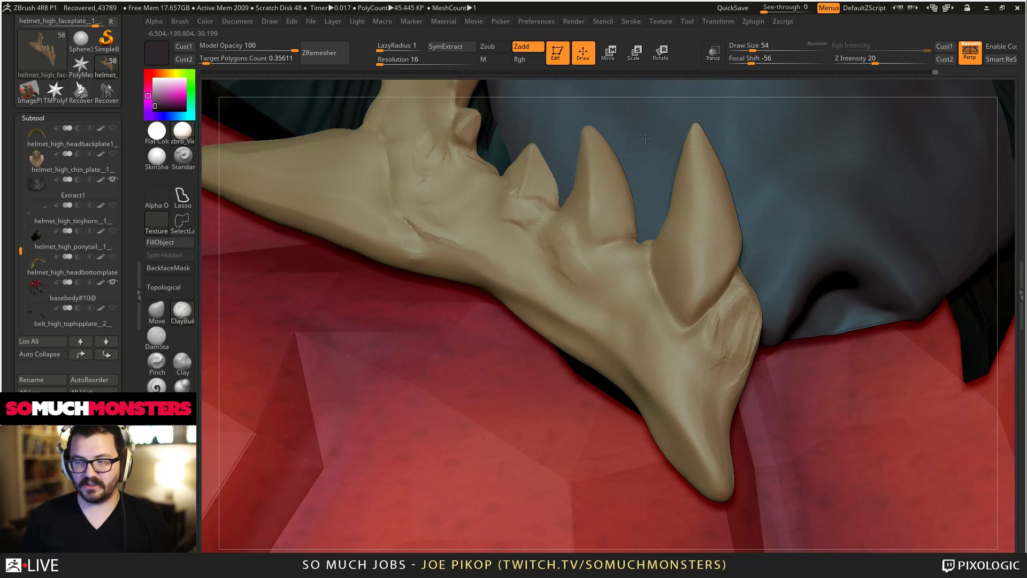
{"action": "right_click_drag", "start_coordinate": [689, 196], "coordinate": [690, 150], "text": "ctrl"}
{"action": "mouse_move", "coordinate": [544, 132]}
{"action": "right_mouse_down", "text": "alt"}
{"action": "mouse_move", "coordinate": [652, 236]}
{"action": "mouse_move", "coordinate": [652, 272]}
{"action": "right_mouse_up", "text": "alt"}
{"action": "left_click", "coordinate": [157, 313]}
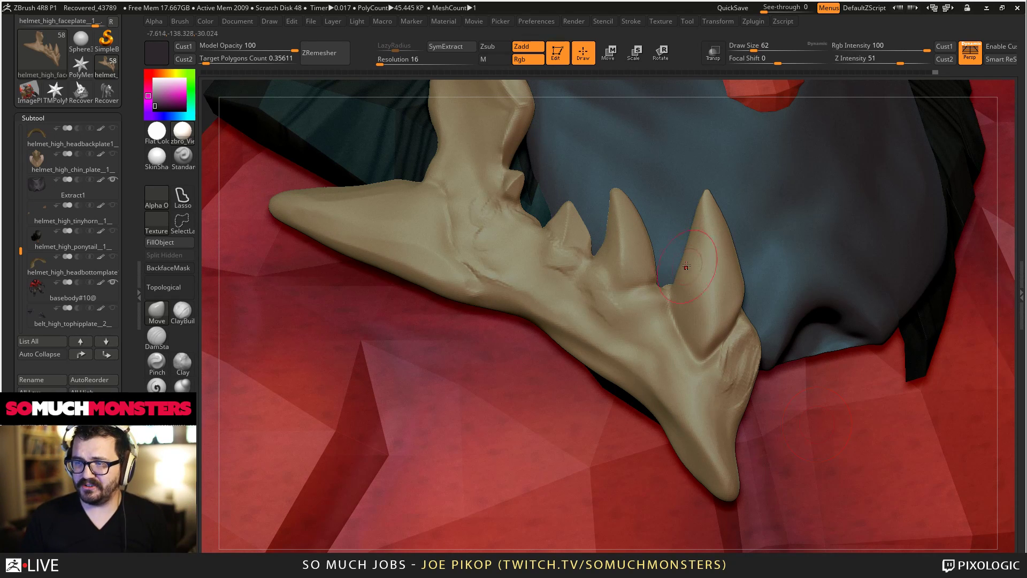
{"action": "mouse_move", "coordinate": [686, 266]}
{"action": "right_mouse_down"}
{"action": "mouse_move", "coordinate": [717, 209]}
{"action": "mouse_move", "coordinate": [695, 237]}
{"action": "right_mouse_up"}
{"action": "key", "text": "bracketright"}
{"action": "key", "text": "bracketright"}
{"action": "key", "text": "bracketright"}
{"action": "key", "text": "bracketright"}
{"action": "key", "text": "bracketright"}
{"action": "key", "text": "bracketright"}
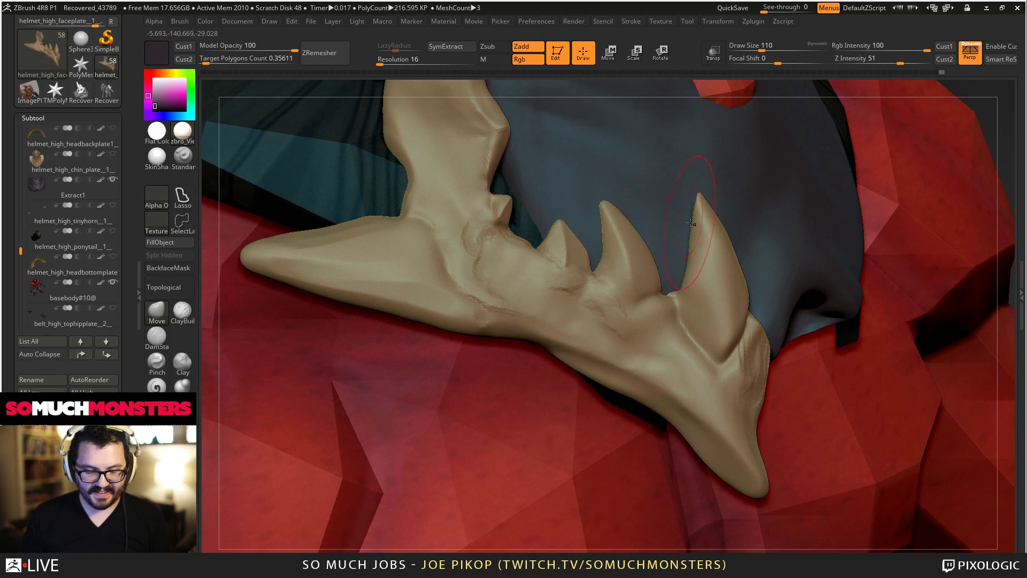
{"action": "mouse_move", "coordinate": [691, 224]}
{"action": "right_mouse_down"}
{"action": "mouse_move", "coordinate": [693, 250]}
{"action": "mouse_move", "coordinate": [698, 229]}
{"action": "mouse_move", "coordinate": [690, 242]}
{"action": "right_mouse_up"}
{"action": "left_click_drag", "start_coordinate": [700, 210], "coordinate": [694, 202]}
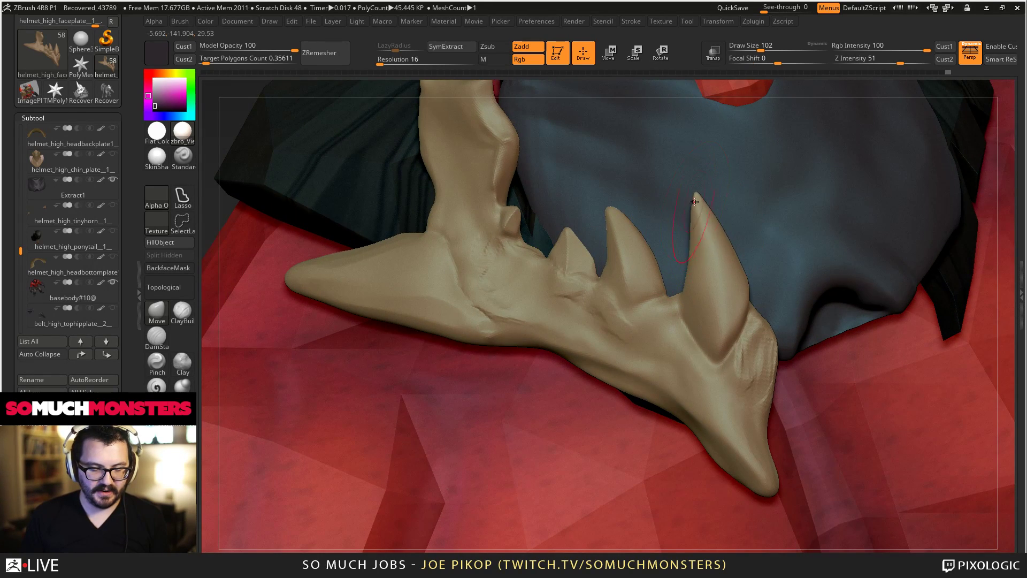
Flatten the creased bone beneath the largest tooth and along the lower prong with a flattening brush at draw size 122.
{"action": "mouse_move", "coordinate": [694, 202]}
{"action": "right_mouse_down"}
{"action": "mouse_move", "coordinate": [645, 200]}
{"action": "mouse_move", "coordinate": [676, 183]}
{"action": "right_mouse_up"}
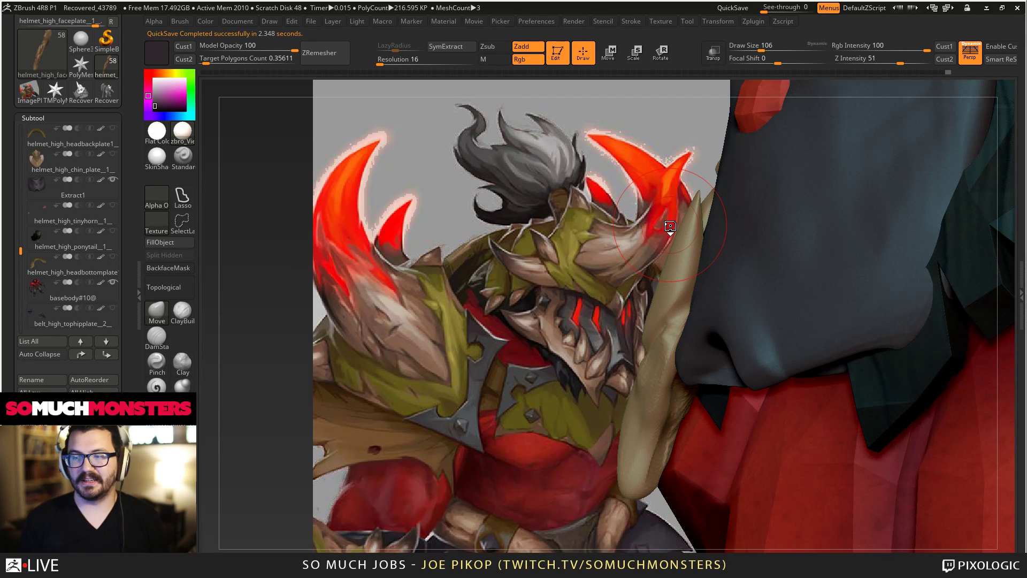
{"action": "left_click_drag", "start_coordinate": [619, 194], "coordinate": [616, 238]}
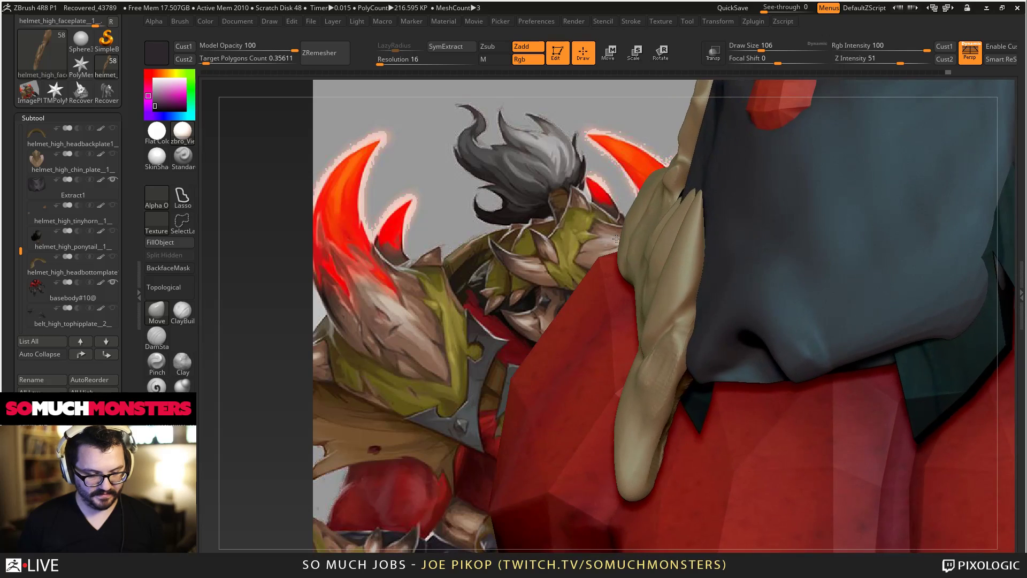
{"action": "right_click_drag", "start_coordinate": [617, 239], "coordinate": [681, 250]}
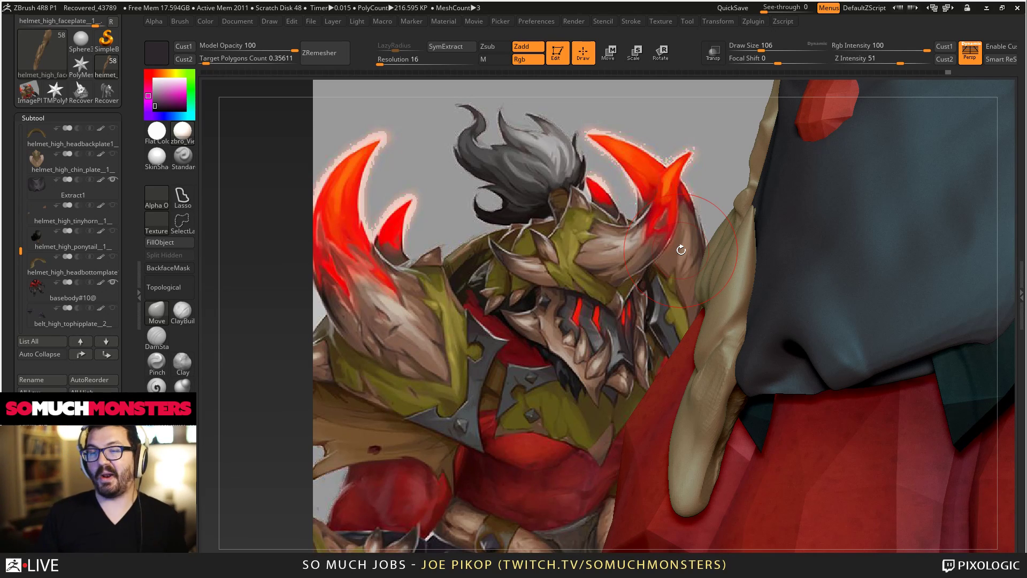
{"action": "left_click_drag", "start_coordinate": [669, 268], "coordinate": [689, 261]}
{"action": "mouse_move", "coordinate": [689, 260]}
{"action": "right_mouse_down", "text": "ctrl"}
{"action": "mouse_move", "coordinate": [677, 301]}
{"action": "mouse_move", "coordinate": [682, 325]}
{"action": "right_mouse_up", "text": "ctrl"}
{"action": "left_click", "coordinate": [183, 386]}
{"action": "left_click_drag", "start_coordinate": [698, 320], "coordinate": [781, 458]}
{"action": "right_click_drag", "start_coordinate": [782, 457], "coordinate": [788, 388], "text": "alt"}
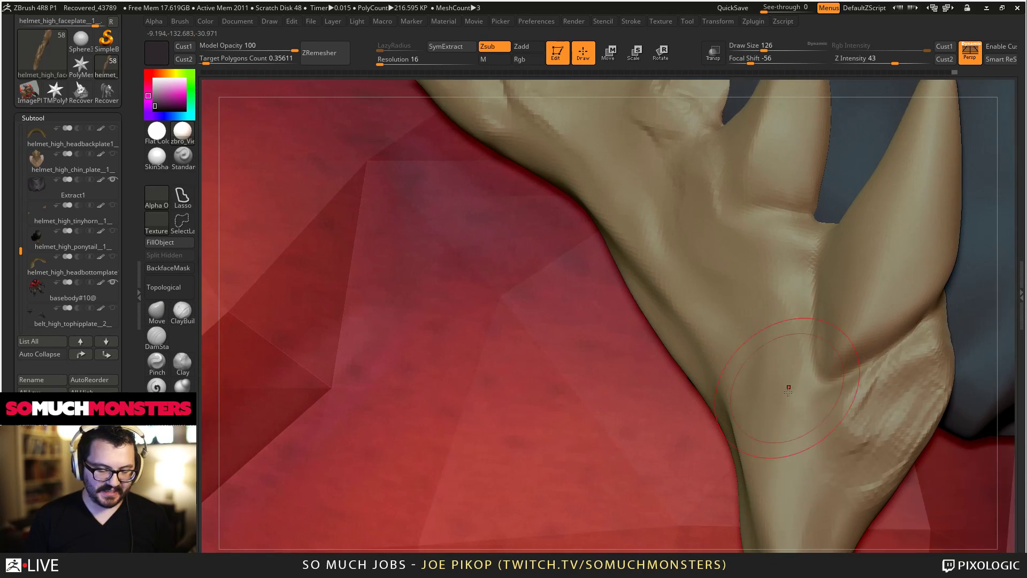
{"action": "right_click_drag", "start_coordinate": [814, 495], "coordinate": [835, 405], "text": "alt"}
{"action": "mouse_move", "coordinate": [861, 353]}
{"action": "left_mouse_down"}
{"action": "mouse_move", "coordinate": [869, 347]}
{"action": "mouse_move", "coordinate": [885, 385]}
{"action": "mouse_move", "coordinate": [864, 414]}
{"action": "left_mouse_up"}
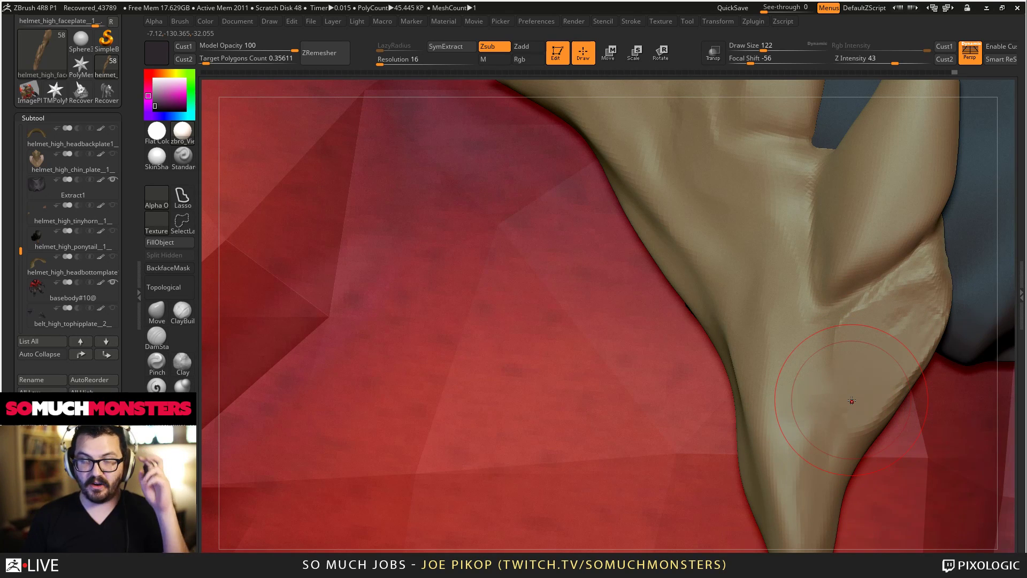
{"action": "right_click_drag", "start_coordinate": [795, 478], "coordinate": [816, 373], "text": "alt"}
{"action": "left_click_drag", "start_coordinate": [816, 373], "coordinate": [821, 331]}
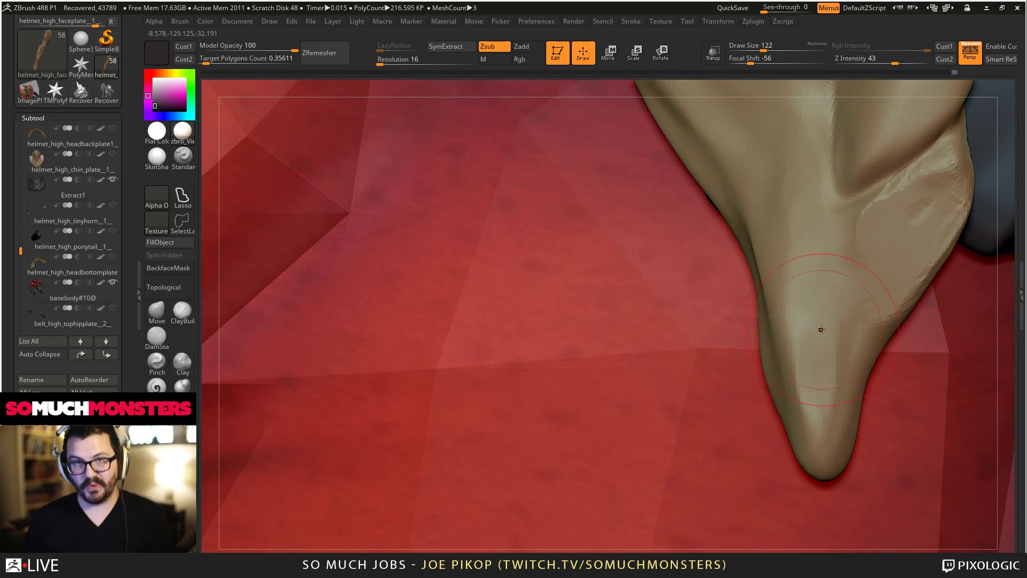
Flatten planes along the faceplate's lower outer edge and underside at draw size 122, checking the shape against the concept art.
{"action": "right_click_drag", "start_coordinate": [820, 331], "coordinate": [535, 122], "text": "ctrl"}
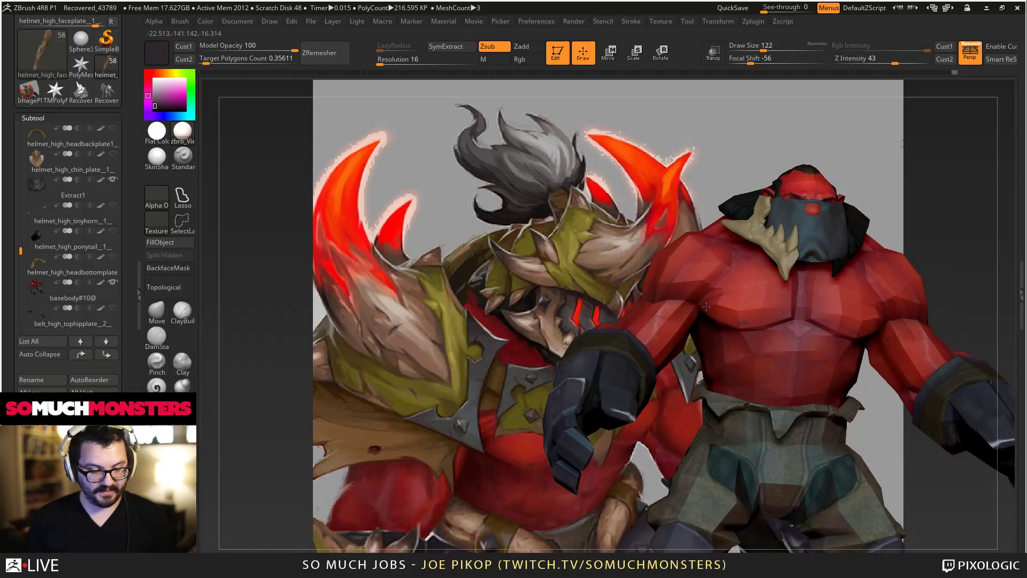
{"action": "right_click_drag", "start_coordinate": [728, 300], "coordinate": [868, 435], "text": "alt"}
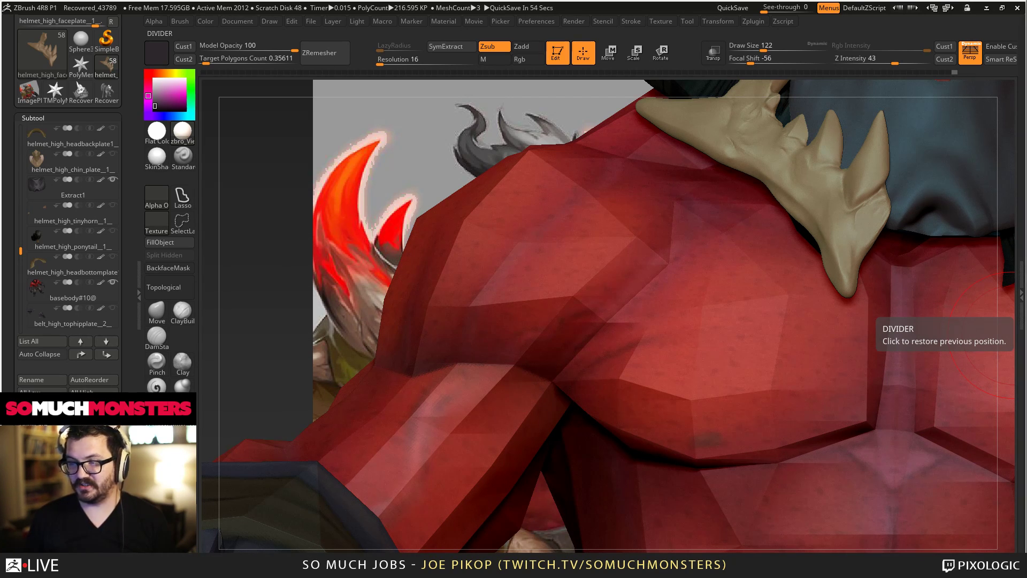
{"action": "right_click_drag", "start_coordinate": [777, 292], "coordinate": [837, 298]}
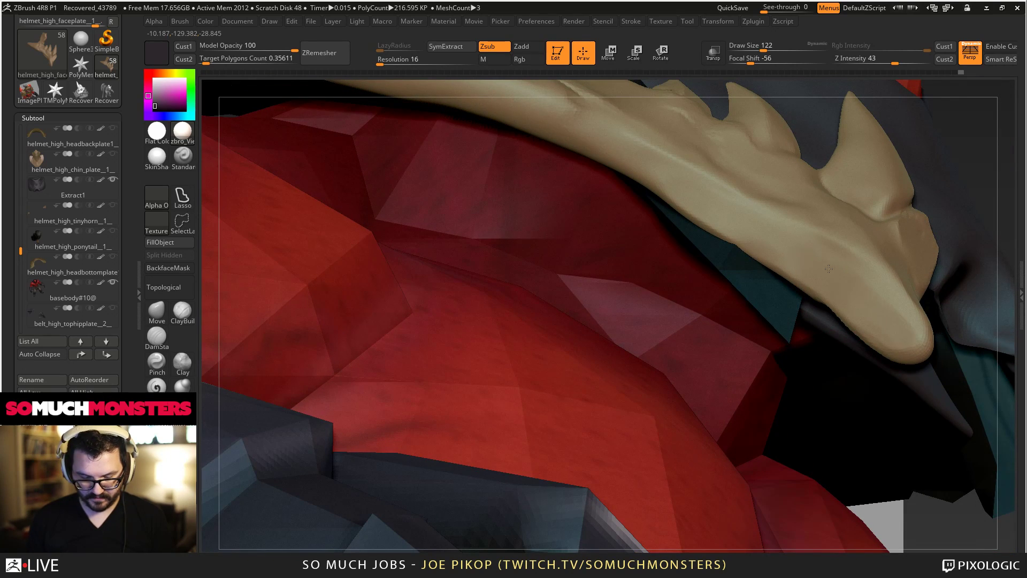
{"action": "right_click_drag", "start_coordinate": [896, 317], "coordinate": [891, 338]}
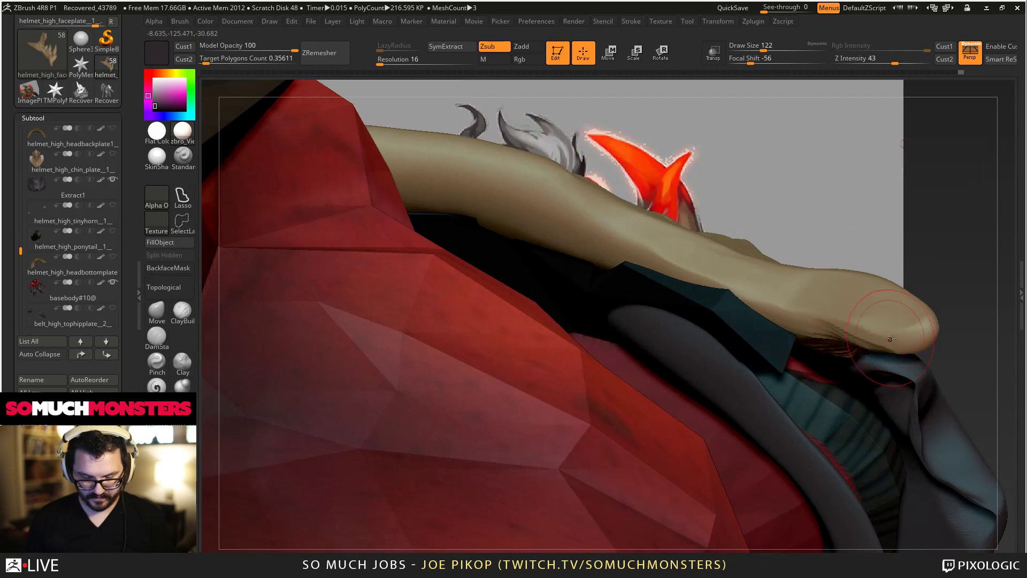
{"action": "right_click_drag", "start_coordinate": [819, 326], "coordinate": [850, 295]}
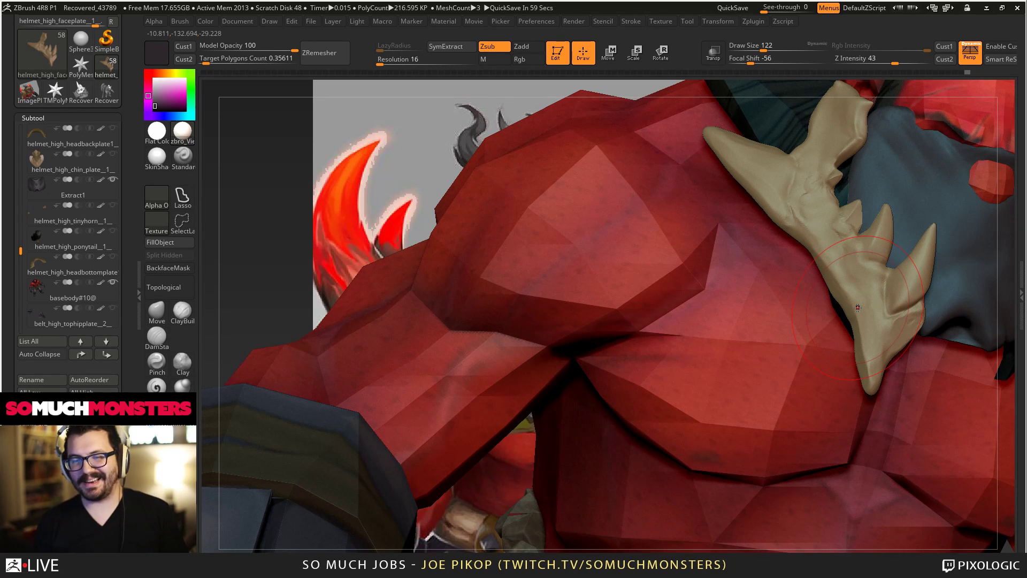
{"action": "right_click_drag", "start_coordinate": [858, 307], "coordinate": [872, 290]}
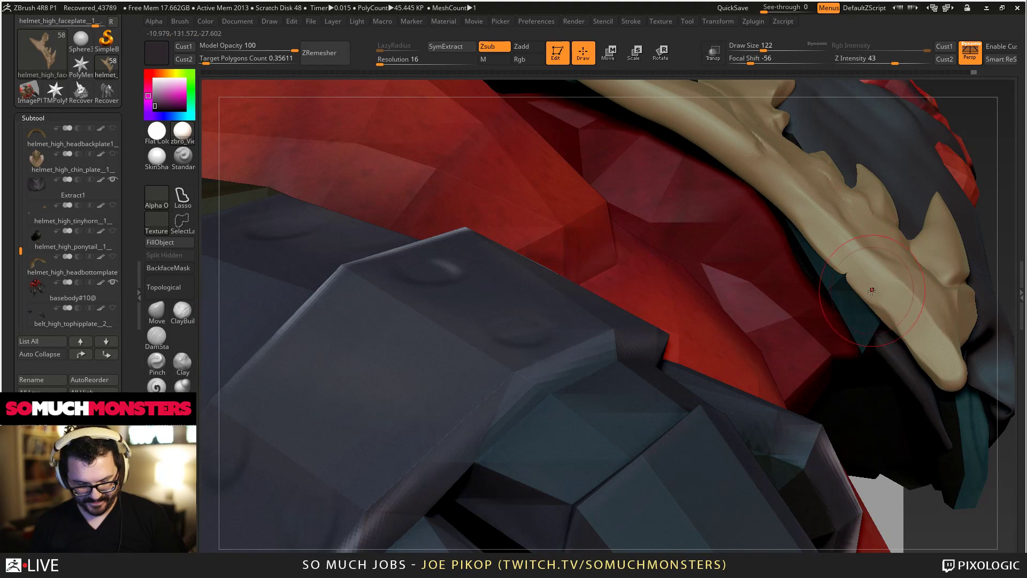
{"action": "right_click_drag", "start_coordinate": [815, 229], "coordinate": [837, 245]}
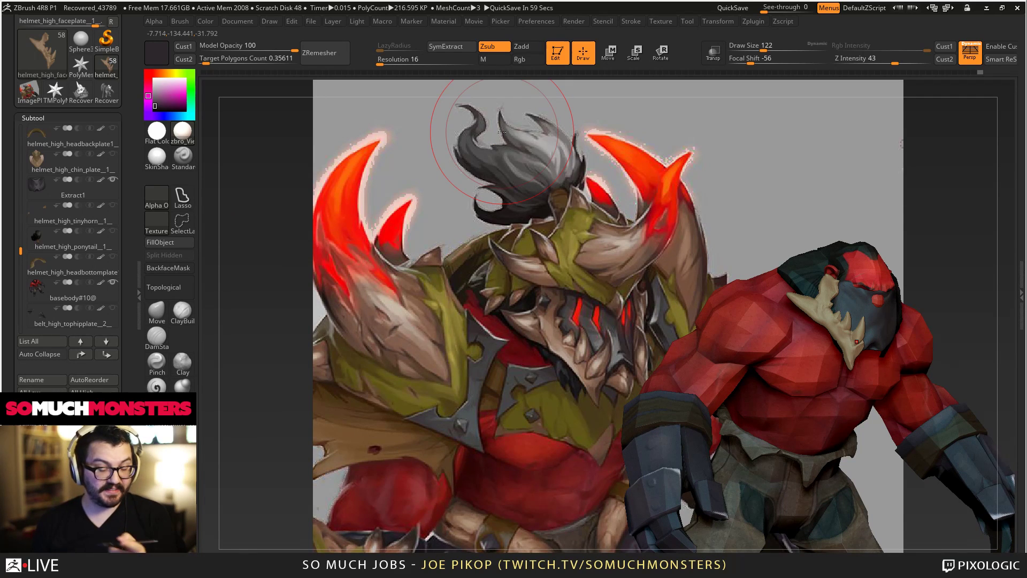
{"action": "right_click_drag", "start_coordinate": [792, 308], "coordinate": [806, 414]}
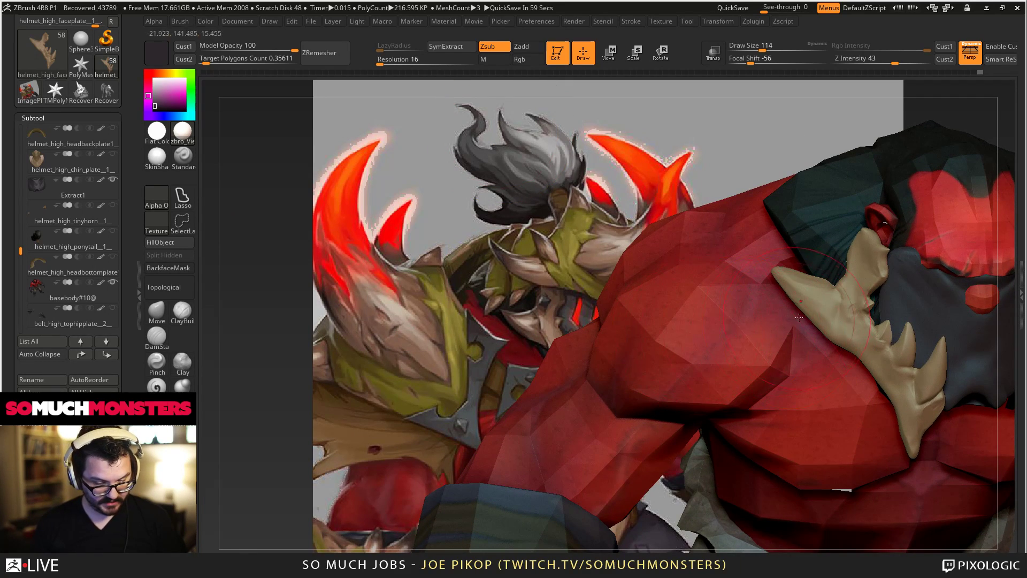
Reshape the tall prong and the outer spike with the Move brush at draw size 102 to 106, and smooth the prong's surface.
{"action": "left_click", "coordinate": [162, 314]}
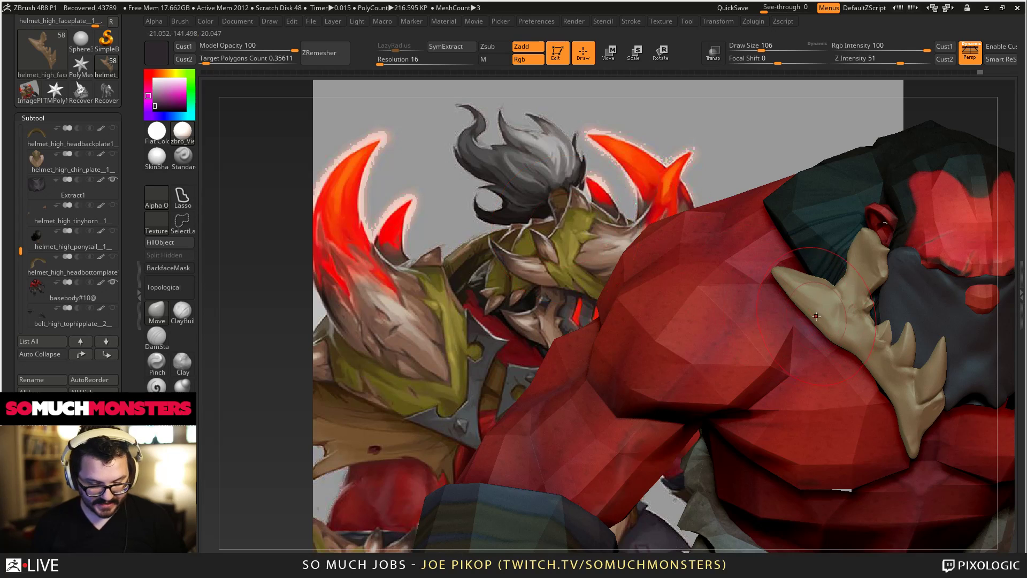
{"action": "mouse_move", "coordinate": [812, 310]}
{"action": "right_mouse_down"}
{"action": "mouse_move", "coordinate": [815, 364]}
{"action": "mouse_move", "coordinate": [837, 262]}
{"action": "mouse_move", "coordinate": [803, 313]}
{"action": "mouse_move", "coordinate": [818, 235]}
{"action": "mouse_move", "coordinate": [844, 342]}
{"action": "mouse_move", "coordinate": [775, 194]}
{"action": "mouse_move", "coordinate": [788, 197]}
{"action": "mouse_move", "coordinate": [830, 277]}
{"action": "mouse_move", "coordinate": [882, 225]}
{"action": "mouse_move", "coordinate": [854, 160]}
{"action": "mouse_move", "coordinate": [897, 300]}
{"action": "right_mouse_up"}
{"action": "left_click_drag", "start_coordinate": [919, 249], "coordinate": [903, 269], "text": "shift"}
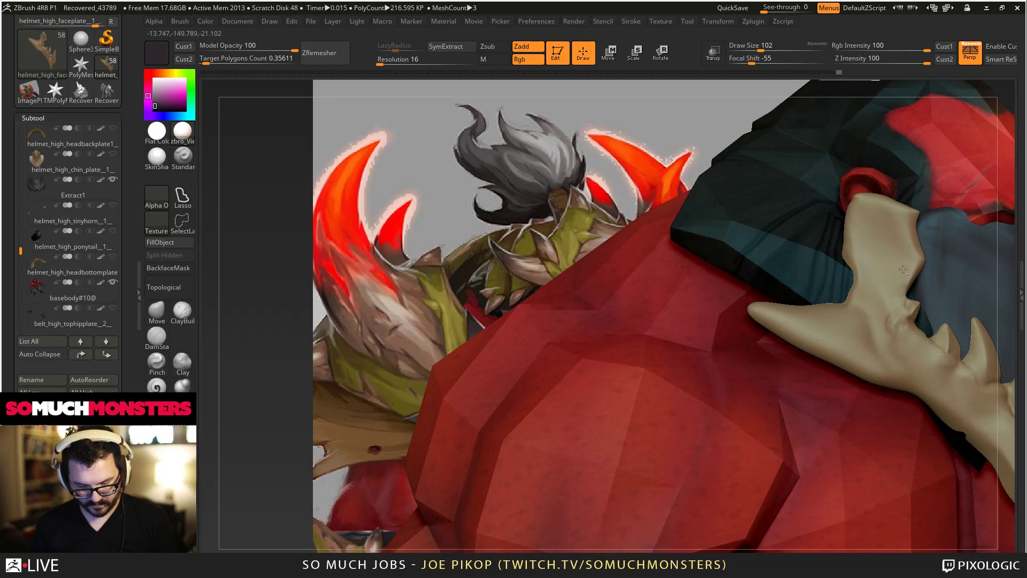
{"action": "right_click_drag", "start_coordinate": [903, 270], "coordinate": [553, 147]}
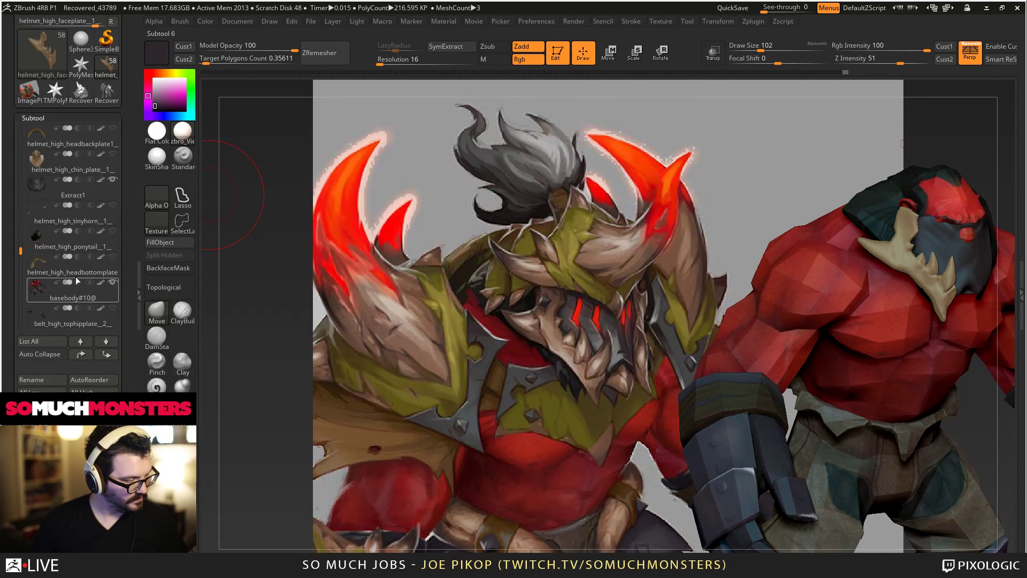
{"action": "right_click_drag", "start_coordinate": [718, 338], "coordinate": [416, 415], "text": "alt"}
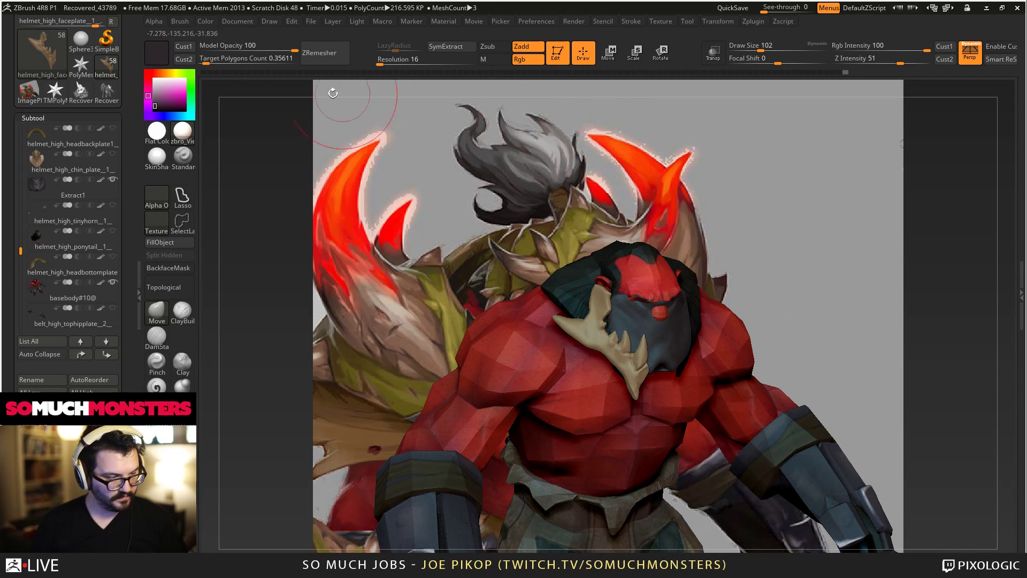
{"action": "left_click", "coordinate": [945, 47]}
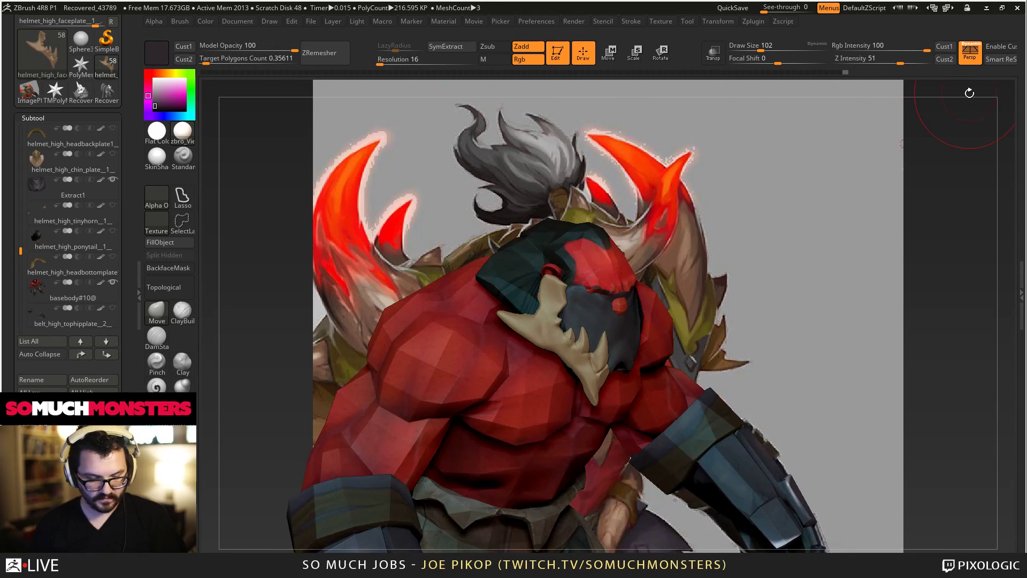
Select the Extract1 face mask, isolate it over the concept art and widen its outline with the Move brush at draw size 118.
{"action": "left_click", "coordinate": [64, 187]}
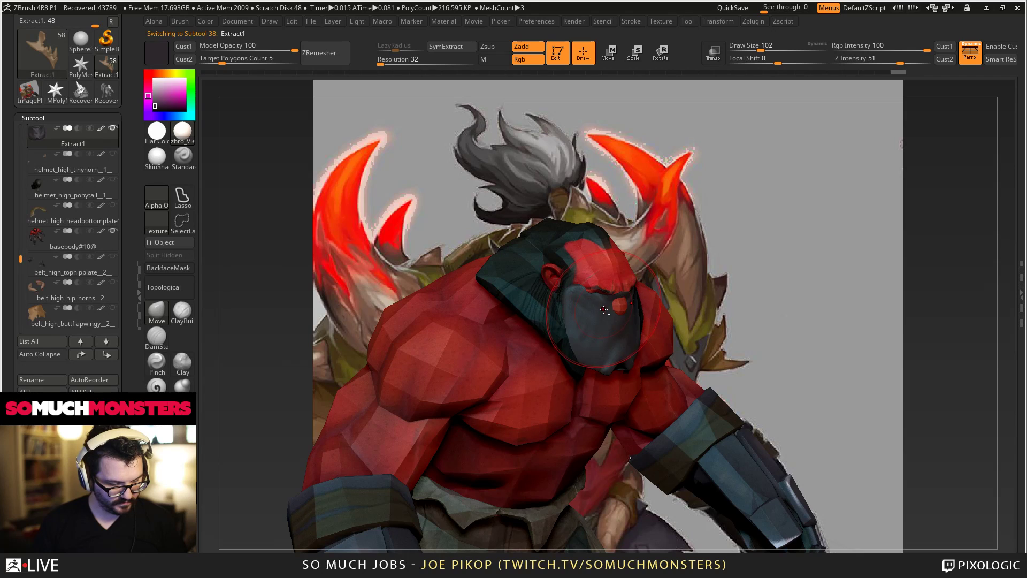
{"action": "left_click", "coordinate": [112, 129]}
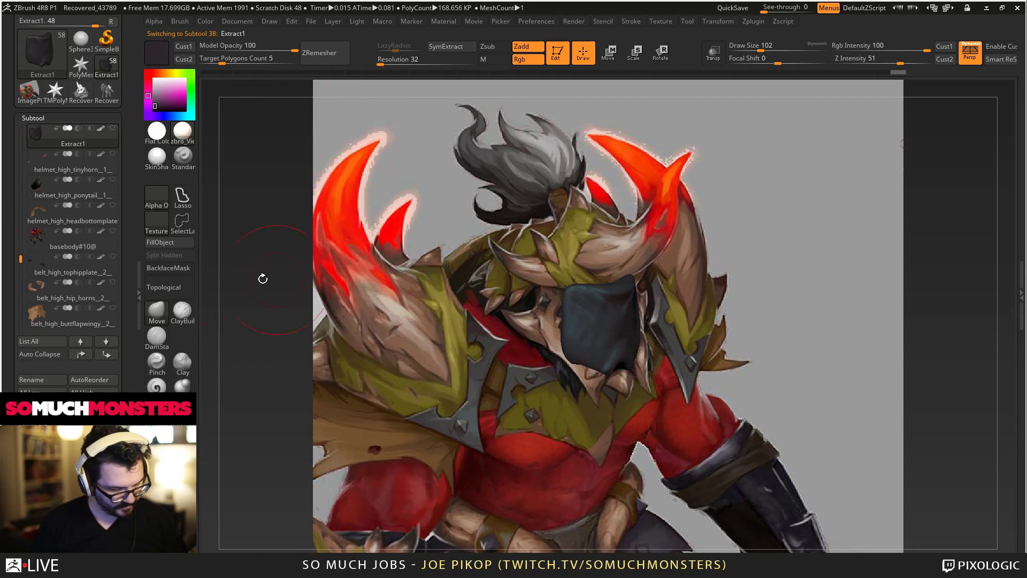
{"action": "left_click", "coordinate": [152, 313]}
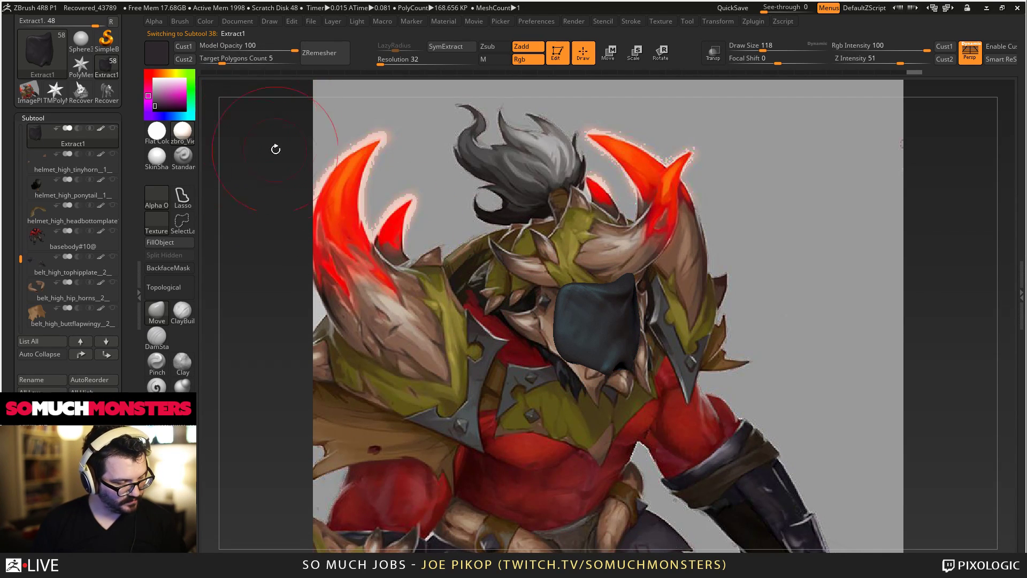
Project the concept art's colours onto the face mask with the ZProject brush, sculpting off, RGB on and draw size reduced to 34.
{"action": "left_click", "coordinate": [157, 364]}
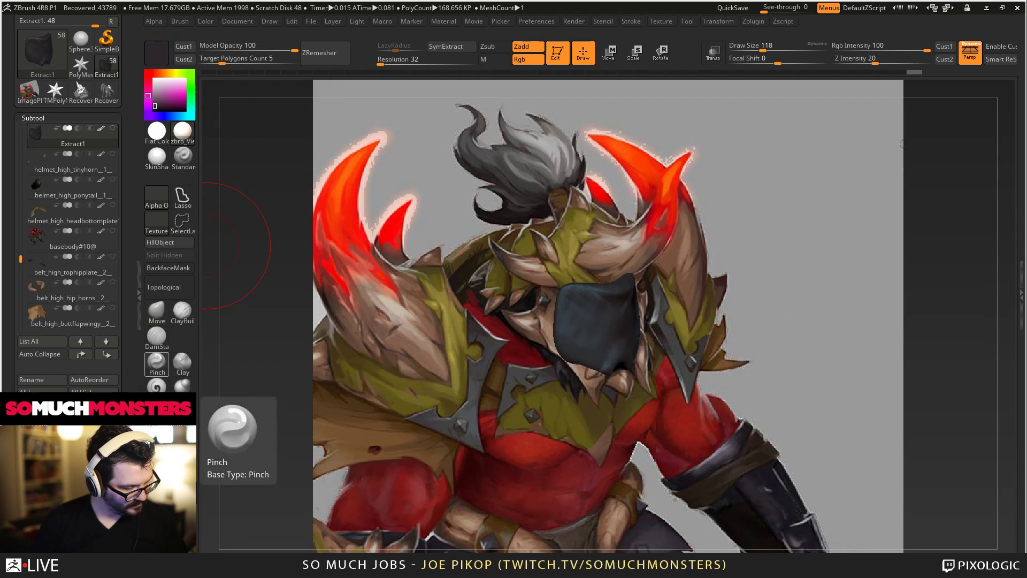
{"action": "key", "text": "b"}
{"action": "key", "text": "z"}
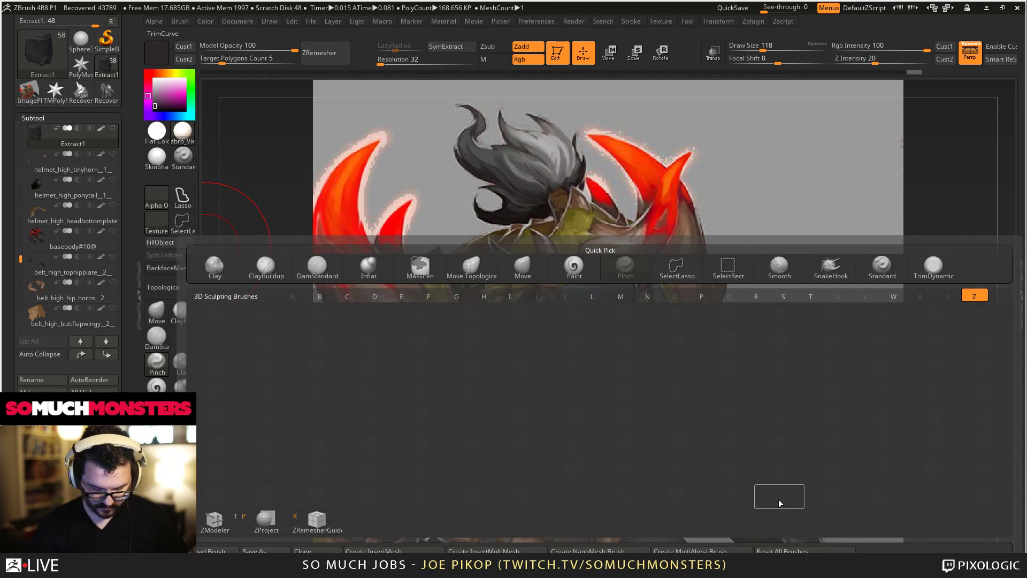
{"action": "left_click", "coordinate": [266, 518]}
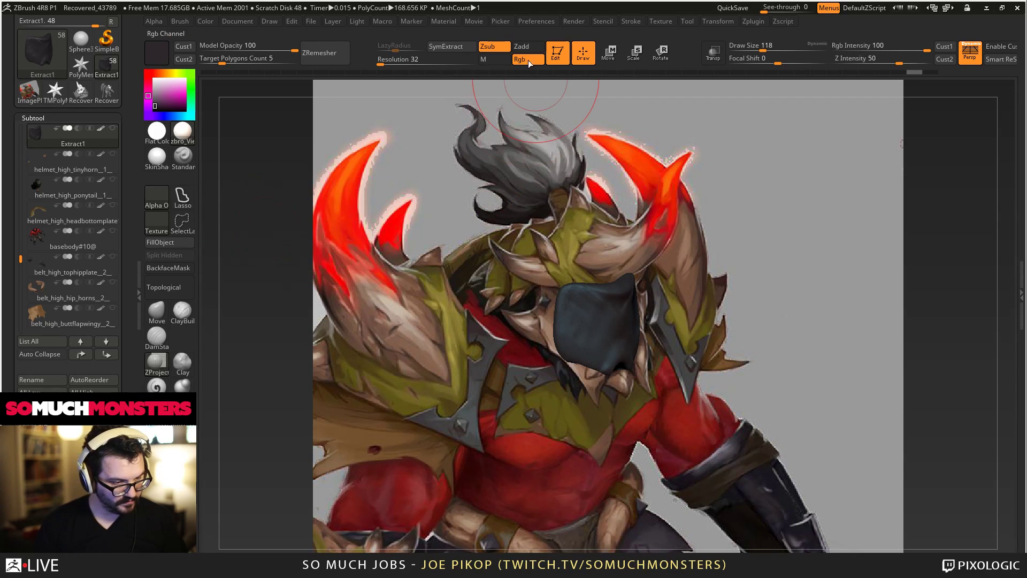
{"action": "left_click", "coordinate": [492, 47]}
{"action": "mouse_move", "coordinate": [594, 342]}
{"action": "left_mouse_down"}
{"action": "mouse_move", "coordinate": [607, 302]}
{"action": "mouse_move", "coordinate": [579, 306]}
{"action": "mouse_move", "coordinate": [620, 316]}
{"action": "mouse_move", "coordinate": [612, 353]}
{"action": "mouse_move", "coordinate": [572, 342]}
{"action": "mouse_move", "coordinate": [573, 324]}
{"action": "mouse_move", "coordinate": [588, 327]}
{"action": "left_mouse_up"}
{"action": "key", "text": "ctrl+z"}
{"action": "key", "text": "bracketleft"}
{"action": "key", "text": "bracketleft"}
{"action": "key", "text": "bracketleft"}
{"action": "key", "text": "bracketleft"}
{"action": "key", "text": "bracketleft"}
{"action": "key", "text": "bracketleft"}
{"action": "key", "text": "bracketleft"}
{"action": "key", "text": "bracketleft"}
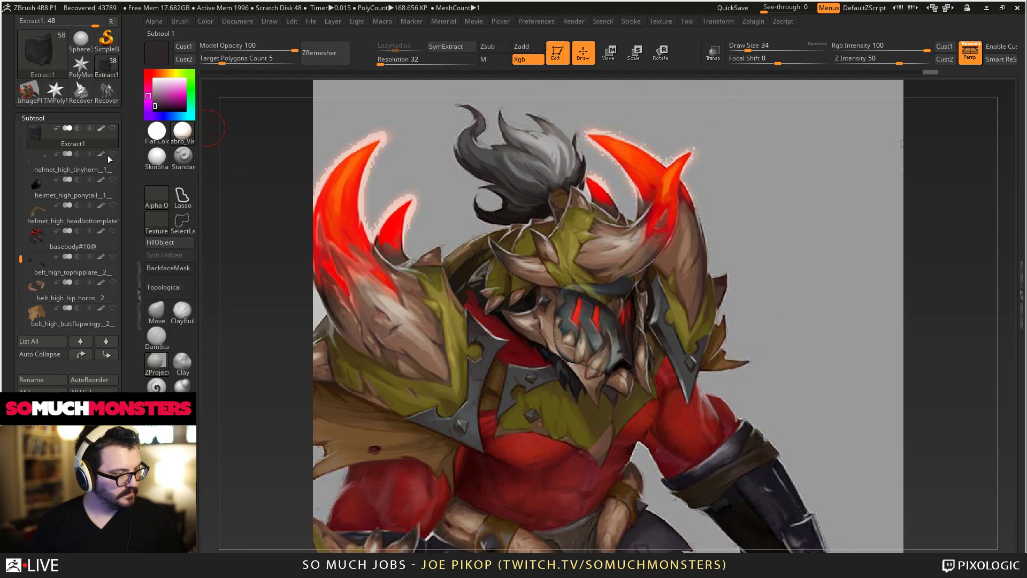
Check the painted face mask among the surrounding armour pieces from the front, and isolate it again.
{"action": "left_click", "coordinate": [113, 129], "text": "shift"}
{"action": "right_click_drag", "start_coordinate": [554, 297], "coordinate": [619, 373]}
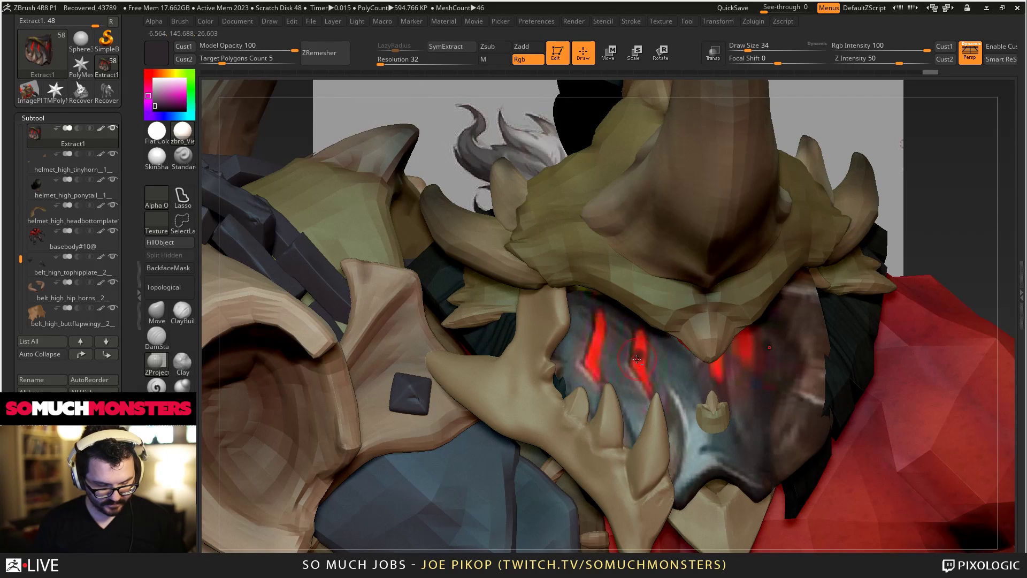
{"action": "left_click", "coordinate": [636, 359]}
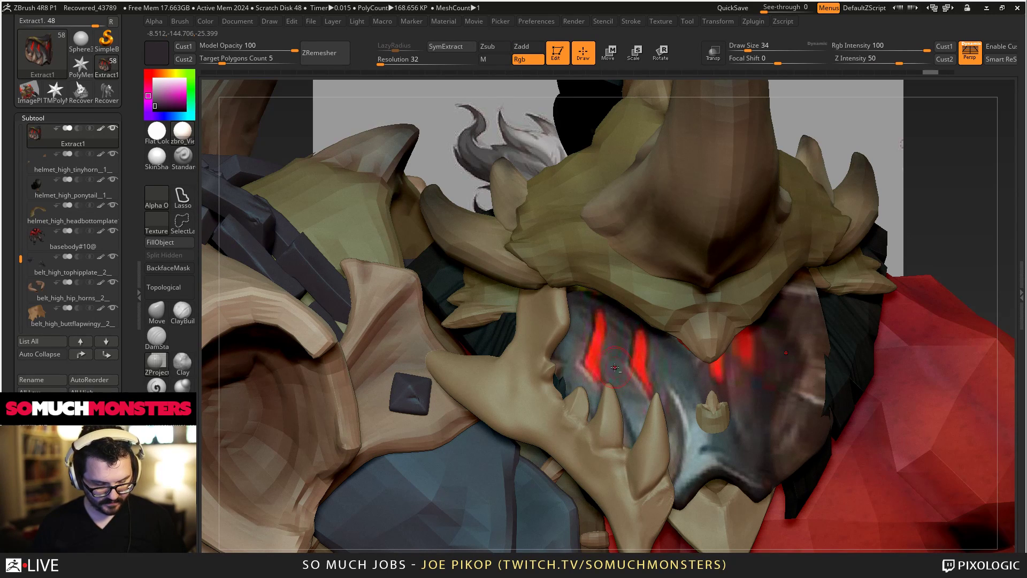
{"action": "left_click", "coordinate": [113, 130], "text": "shift"}
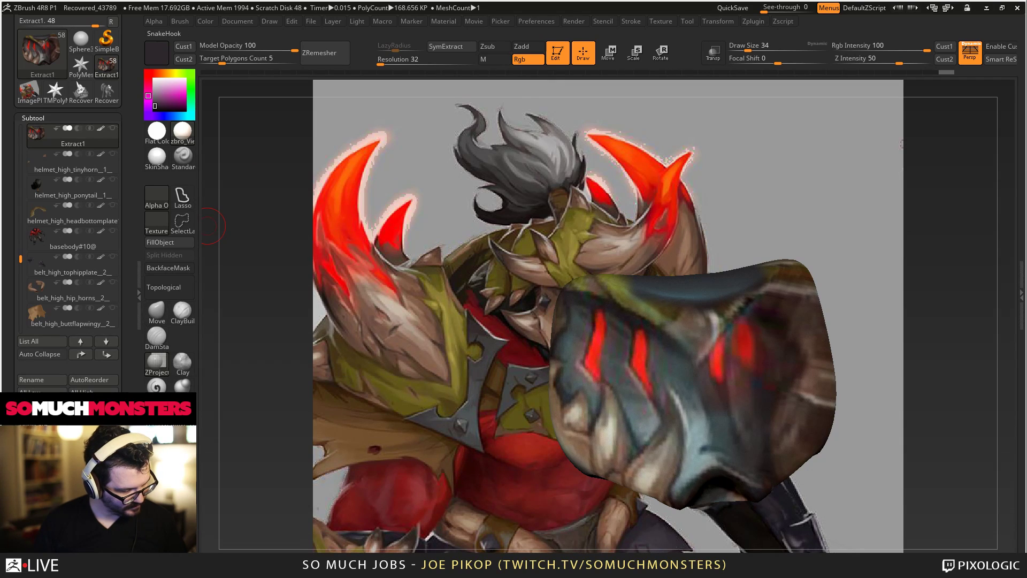
Carve the outline of the inner red eye slit into the face mask with the DamStandard brush at draw size 10 to 22.
{"action": "left_click", "coordinate": [157, 336]}
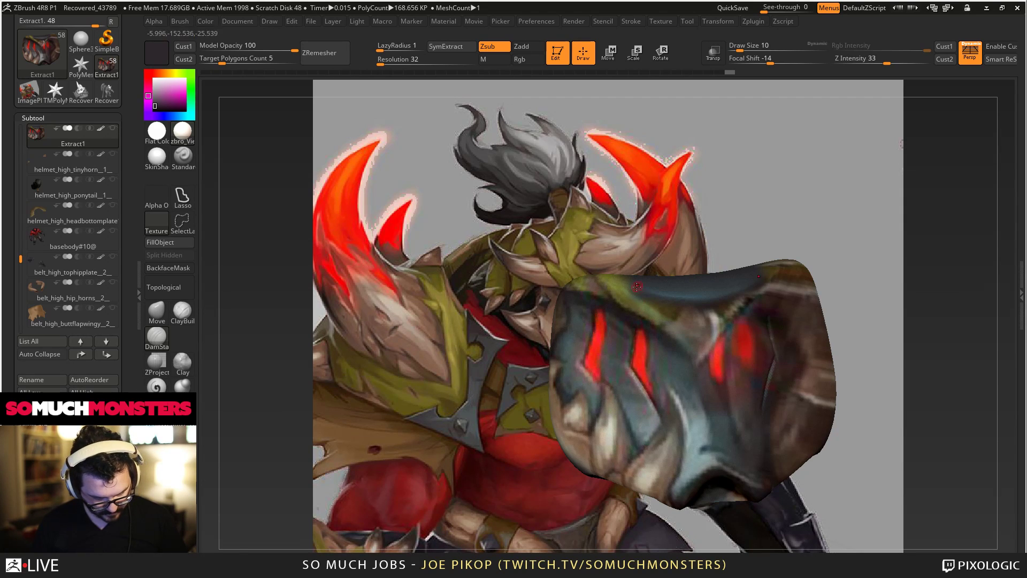
{"action": "left_click_drag", "start_coordinate": [633, 351], "coordinate": [708, 425]}
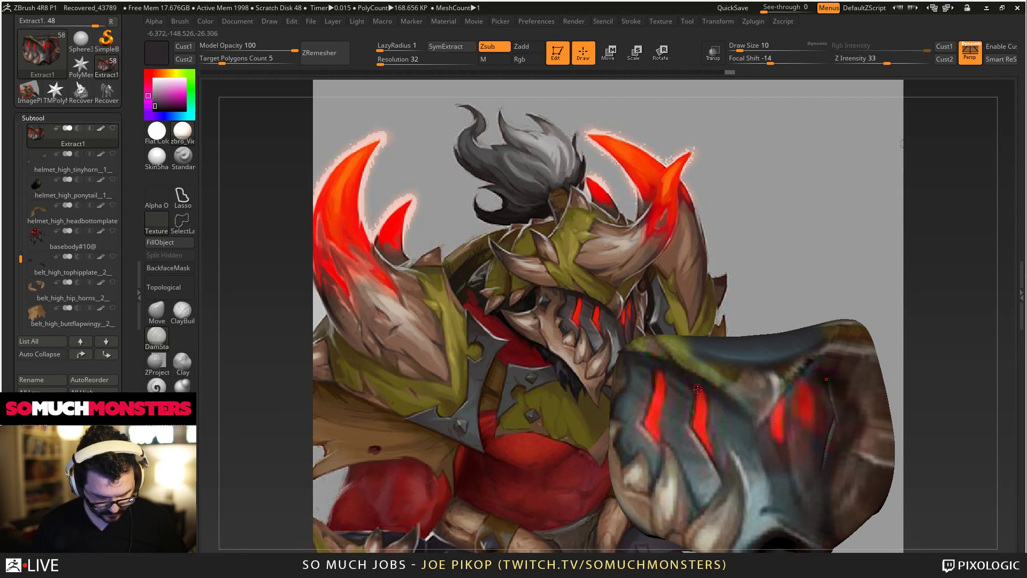
{"action": "right_click_drag", "start_coordinate": [698, 390], "coordinate": [703, 394]}
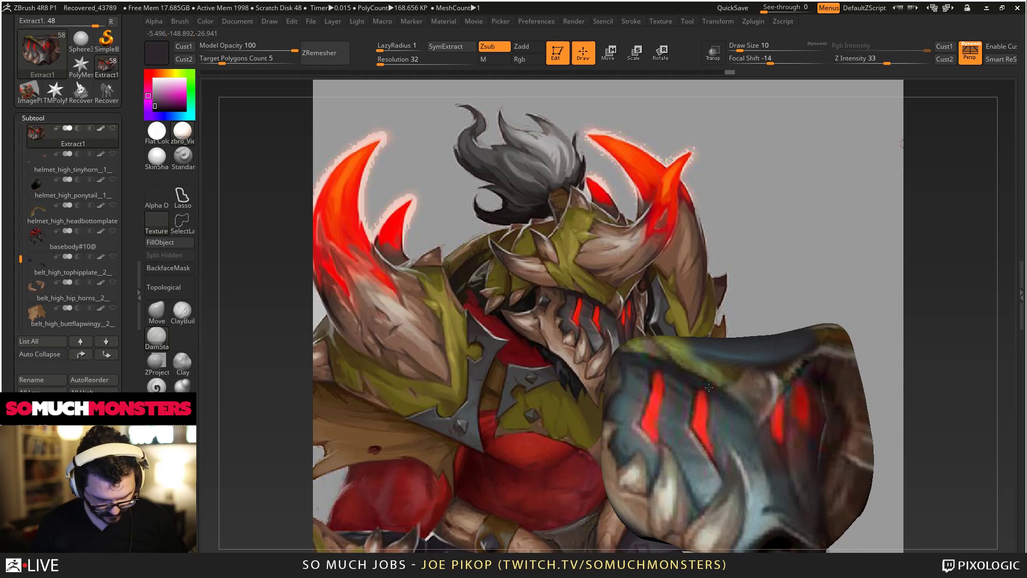
{"action": "key", "text": "bracketright"}
{"action": "left_click_drag", "start_coordinate": [709, 386], "coordinate": [719, 471]}
{"action": "right_click_drag", "start_coordinate": [719, 470], "coordinate": [674, 463]}
{"action": "left_click_drag", "start_coordinate": [673, 463], "coordinate": [654, 434]}
{"action": "right_click_drag", "start_coordinate": [656, 434], "coordinate": [679, 412]}
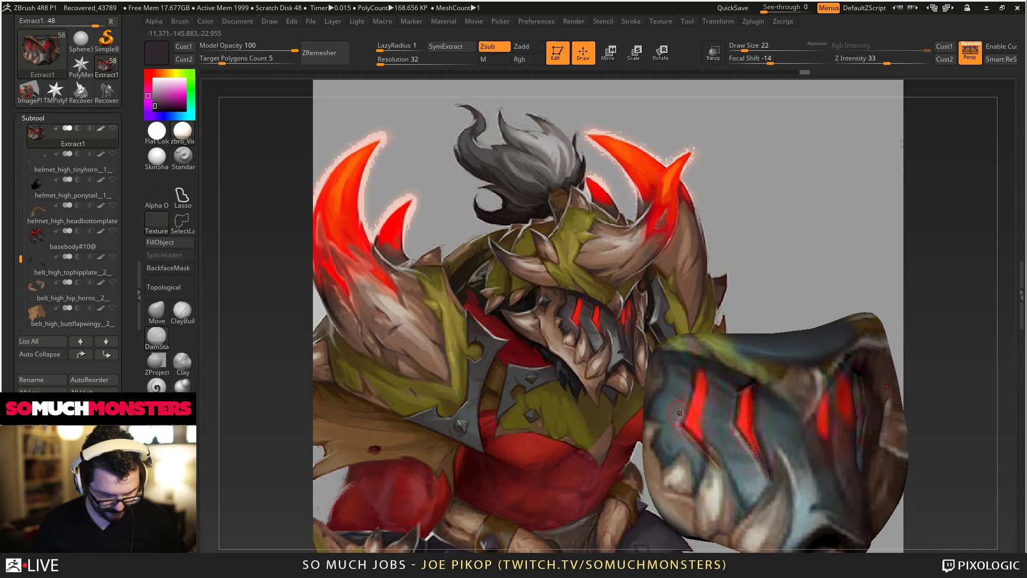
Carve the outer red eye slit, the central line and the lower notch into the face mask with DamStandard at draw size 22.
{"action": "left_click_drag", "start_coordinate": [679, 412], "coordinate": [689, 402]}
{"action": "right_click_drag", "start_coordinate": [694, 387], "coordinate": [690, 357]}
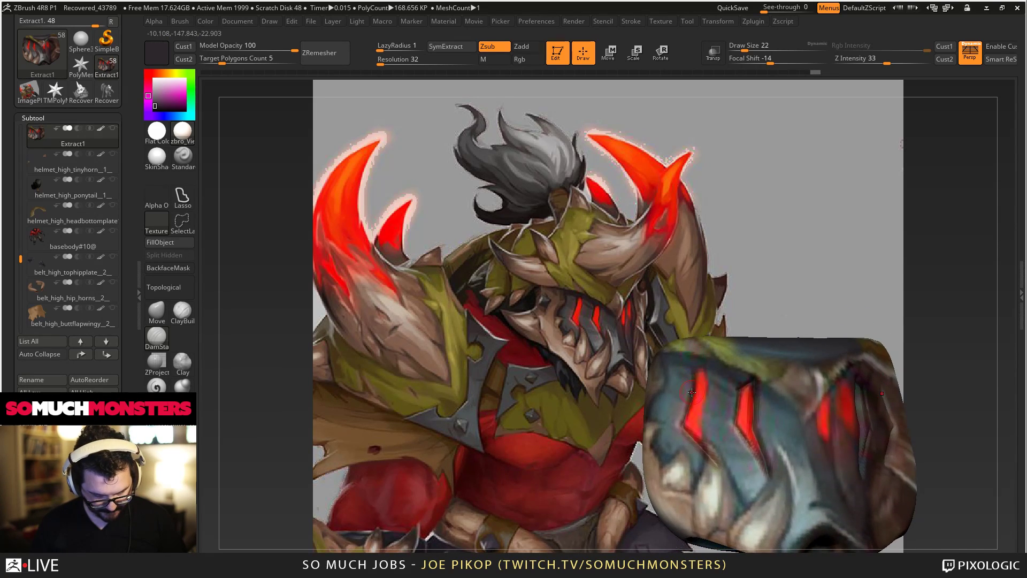
{"action": "left_click_drag", "start_coordinate": [694, 391], "coordinate": [694, 375]}
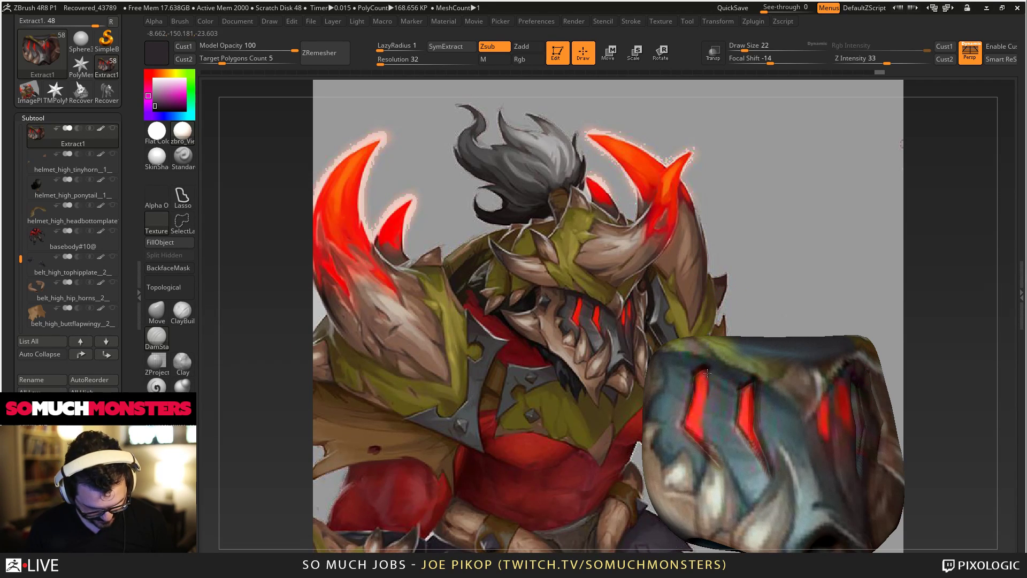
{"action": "left_click_drag", "start_coordinate": [707, 372], "coordinate": [702, 431]}
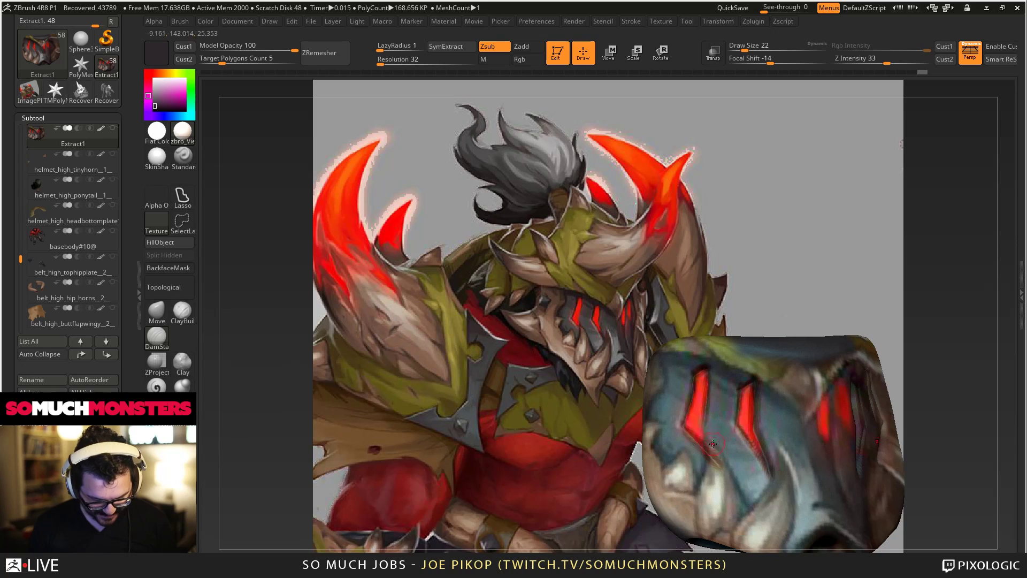
{"action": "left_click_drag", "start_coordinate": [724, 460], "coordinate": [707, 438]}
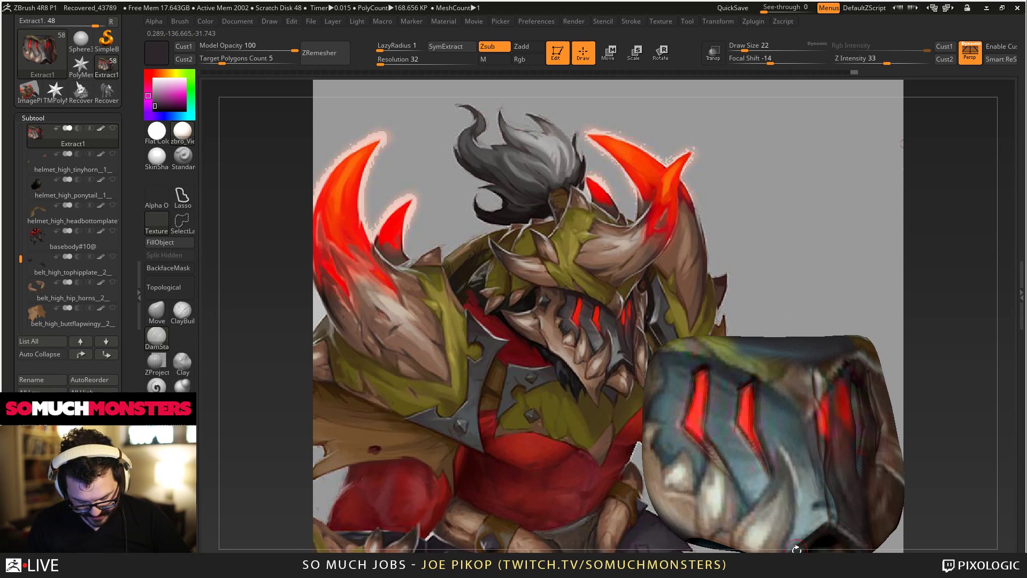
Turn off the face mask's painted colour and inspect the carved eye slits up close.
{"action": "left_click_drag", "start_coordinate": [442, 316], "coordinate": [534, 256]}
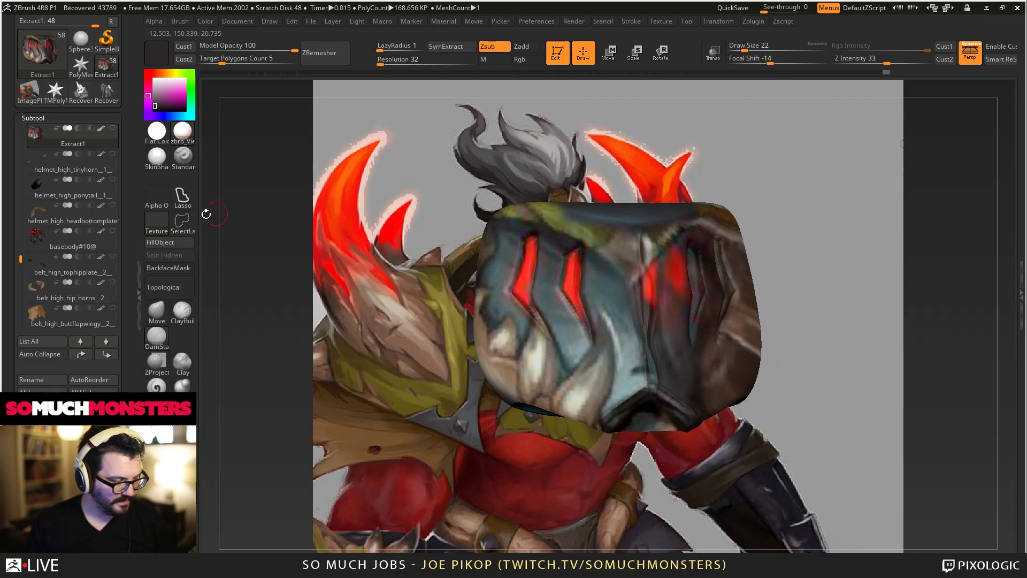
{"action": "left_click", "coordinate": [102, 128]}
{"action": "left_click_drag", "start_coordinate": [574, 290], "coordinate": [550, 282]}
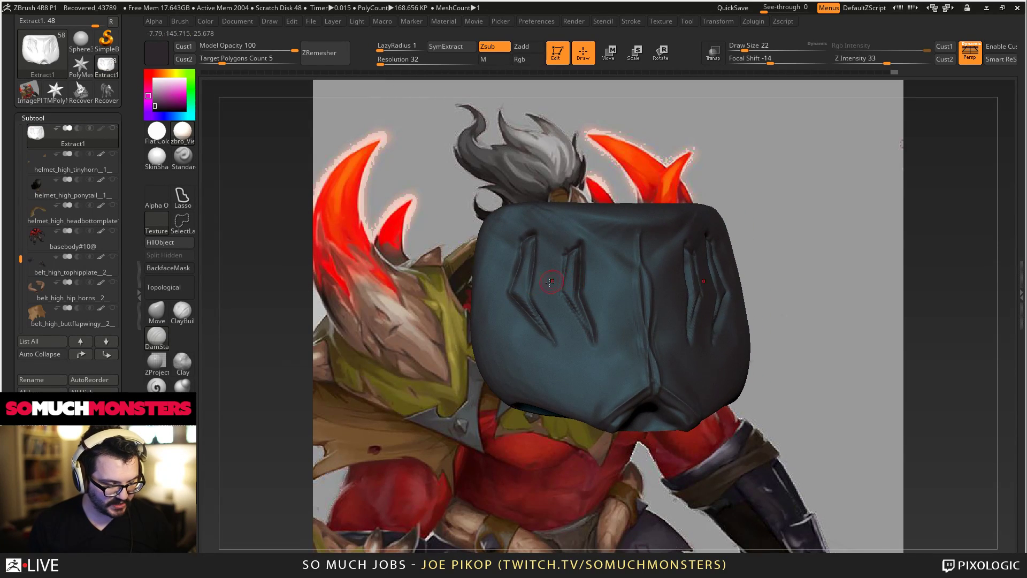
{"action": "left_click_drag", "start_coordinate": [593, 326], "coordinate": [536, 338]}
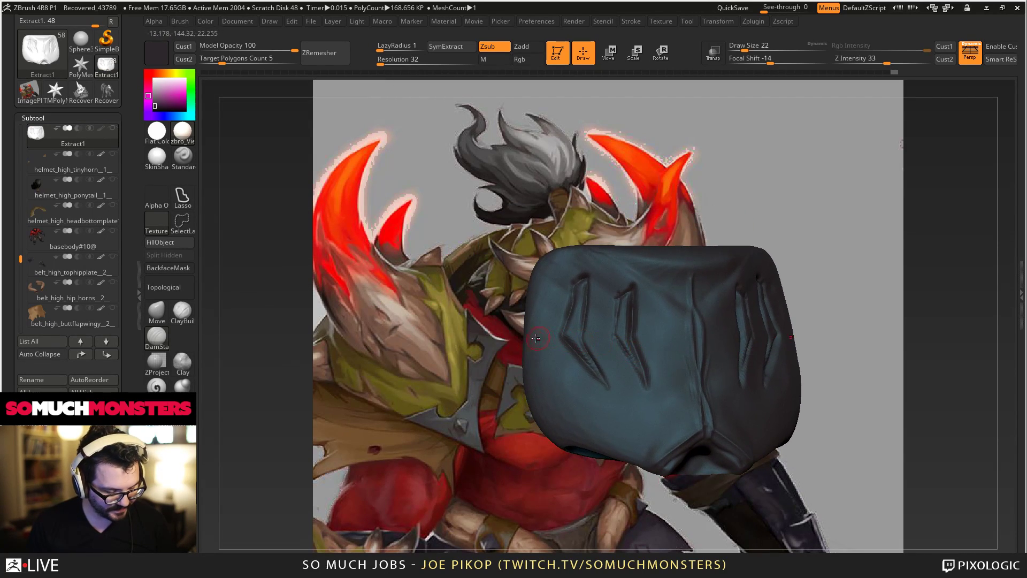
{"action": "right_click_drag", "start_coordinate": [595, 365], "coordinate": [644, 391], "text": "alt"}
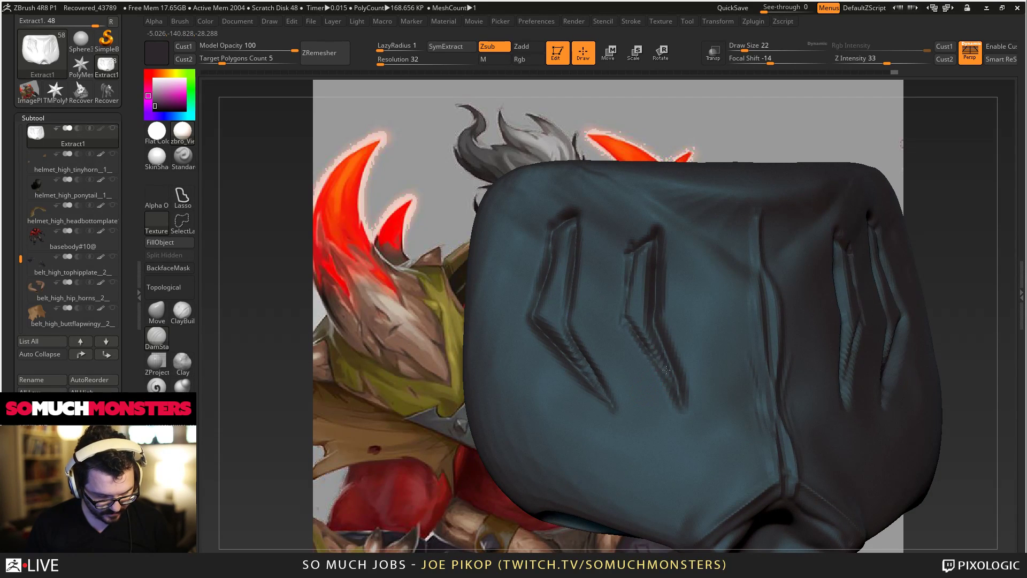
Build up the inside of the inner eye slit with the ClayBuildup brush at draw size 26, and smooth the strokes.
{"action": "left_click", "coordinate": [178, 316]}
{"action": "left_click_drag", "start_coordinate": [683, 368], "coordinate": [620, 316]}
{"action": "right_click_drag", "start_coordinate": [620, 316], "coordinate": [648, 320]}
{"action": "left_click_drag", "start_coordinate": [648, 320], "coordinate": [651, 262]}
{"action": "mouse_move", "coordinate": [651, 289]}
{"action": "right_mouse_down"}
{"action": "mouse_move", "coordinate": [664, 283]}
{"action": "mouse_move", "coordinate": [635, 313]}
{"action": "right_mouse_up"}
{"action": "left_click_drag", "start_coordinate": [635, 313], "coordinate": [639, 247]}
{"action": "right_click_drag", "start_coordinate": [639, 247], "coordinate": [637, 294]}
{"action": "left_click_drag", "start_coordinate": [638, 294], "coordinate": [633, 275], "text": "shift"}
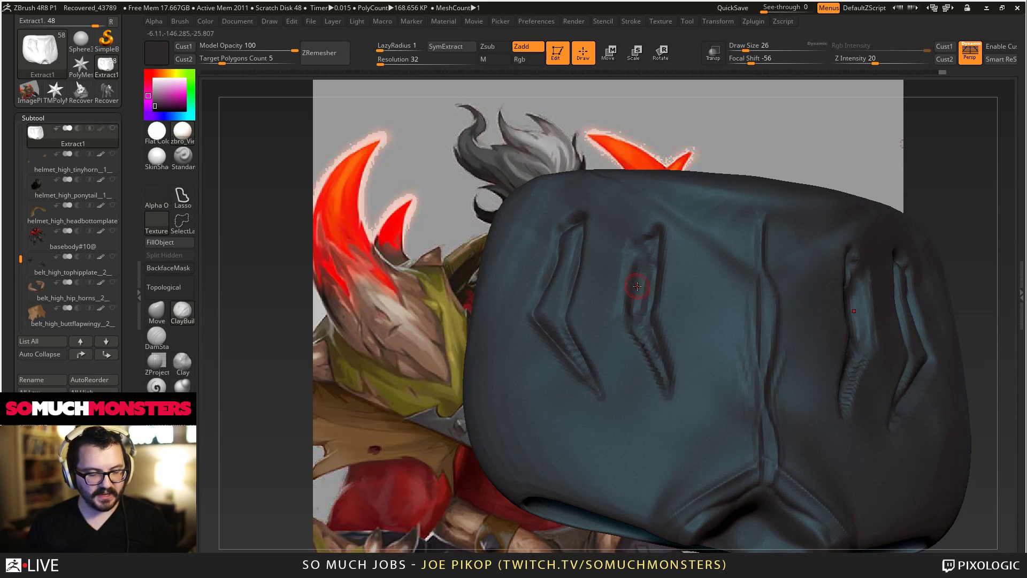
Hollow out the upper part of the inner eye slit with the ClayBuildup brush at draw size 46.
{"action": "right_click_drag", "start_coordinate": [641, 317], "coordinate": [637, 319]}
{"action": "mouse_move", "coordinate": [641, 323]}
{"action": "left_mouse_down"}
{"action": "mouse_move", "coordinate": [651, 272]}
{"action": "mouse_move", "coordinate": [639, 236]}
{"action": "mouse_move", "coordinate": [634, 259]}
{"action": "left_mouse_up"}
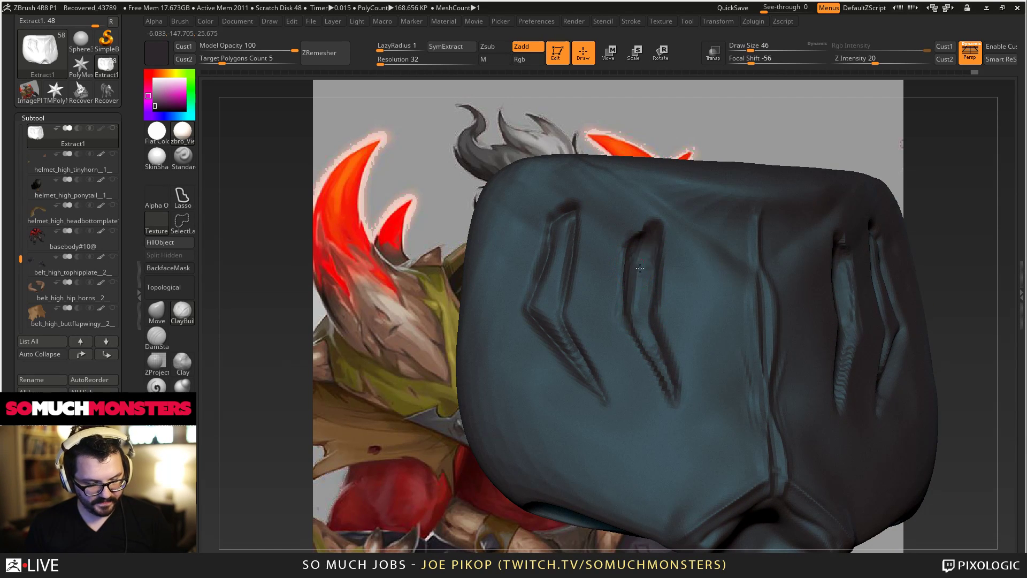
{"action": "right_click_drag", "start_coordinate": [640, 268], "coordinate": [632, 267]}
{"action": "left_click_drag", "start_coordinate": [643, 264], "coordinate": [641, 314], "text": "alt"}
{"action": "mouse_move", "coordinate": [640, 314]}
{"action": "right_mouse_down"}
{"action": "mouse_move", "coordinate": [655, 321]}
{"action": "mouse_move", "coordinate": [643, 331]}
{"action": "right_mouse_up"}
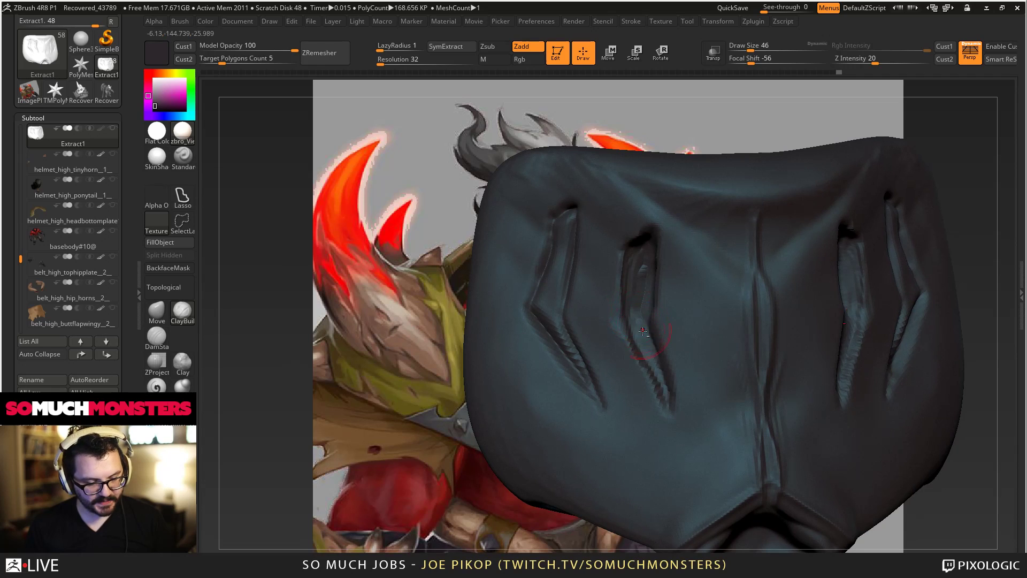
{"action": "key", "text": "ctrl+shift+z"}
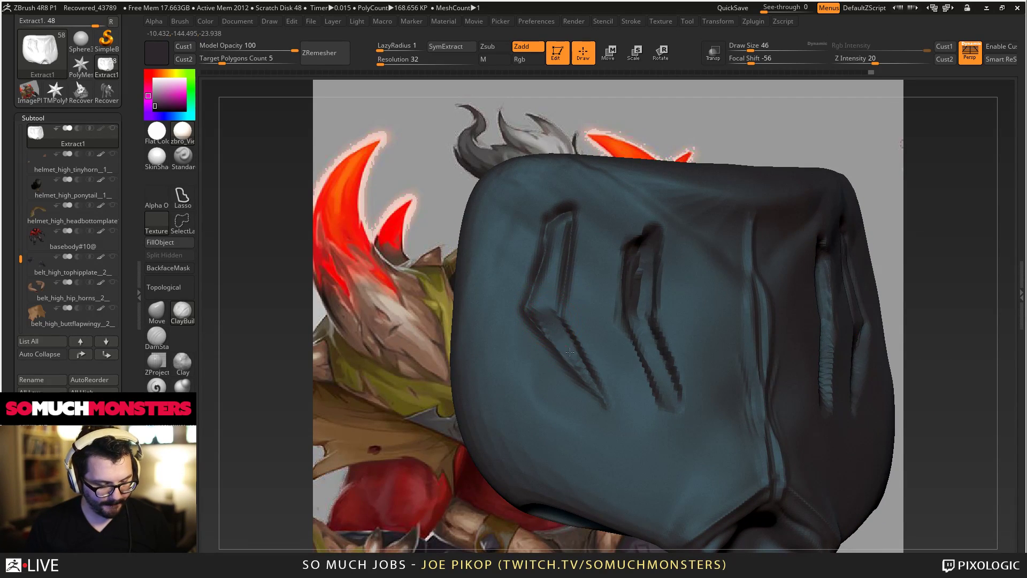
Fill the floor of the outer eye slit and deepen its upper end with the ClayBuildup brush at draw size 46.
{"action": "mouse_move", "coordinate": [570, 351]}
{"action": "left_mouse_down"}
{"action": "mouse_move", "coordinate": [547, 299]}
{"action": "mouse_move", "coordinate": [543, 236]}
{"action": "mouse_move", "coordinate": [552, 220]}
{"action": "left_mouse_up"}
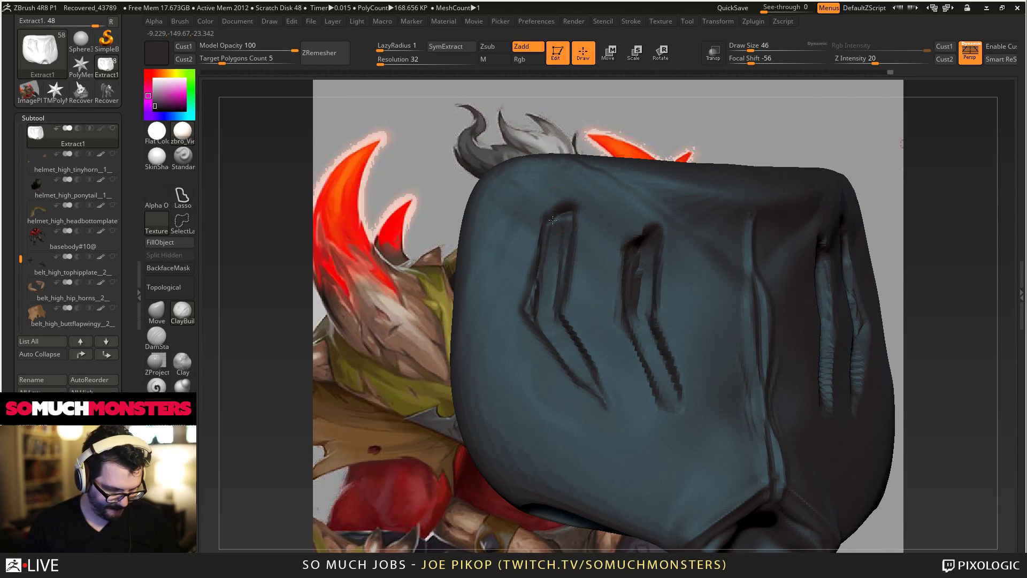
{"action": "right_click_drag", "start_coordinate": [552, 219], "coordinate": [544, 235]}
{"action": "mouse_move", "coordinate": [541, 289]}
{"action": "left_mouse_down", "text": "alt"}
{"action": "mouse_move", "coordinate": [550, 237]}
{"action": "mouse_move", "coordinate": [555, 262]}
{"action": "left_mouse_up", "text": "alt"}
{"action": "mouse_move", "coordinate": [555, 262]}
{"action": "right_mouse_down"}
{"action": "mouse_move", "coordinate": [561, 234]}
{"action": "mouse_move", "coordinate": [593, 236]}
{"action": "mouse_move", "coordinate": [600, 250]}
{"action": "mouse_move", "coordinate": [581, 222]}
{"action": "right_mouse_up"}
{"action": "mouse_move", "coordinate": [596, 210]}
{"action": "left_mouse_down", "text": "alt"}
{"action": "mouse_move", "coordinate": [585, 254]}
{"action": "mouse_move", "coordinate": [601, 214]}
{"action": "left_mouse_up", "text": "alt"}
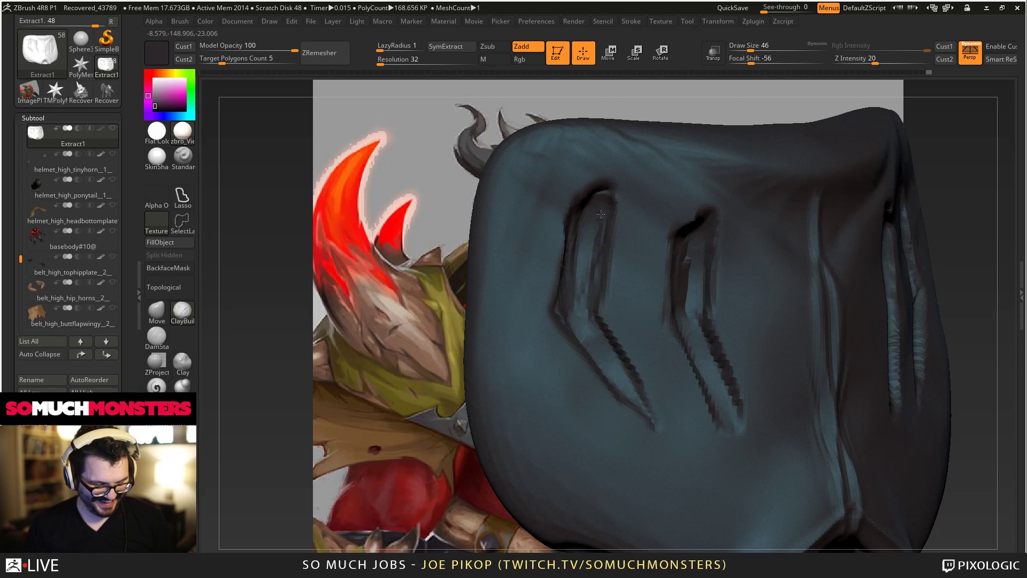
{"action": "key", "text": "ctrl+shift+z"}
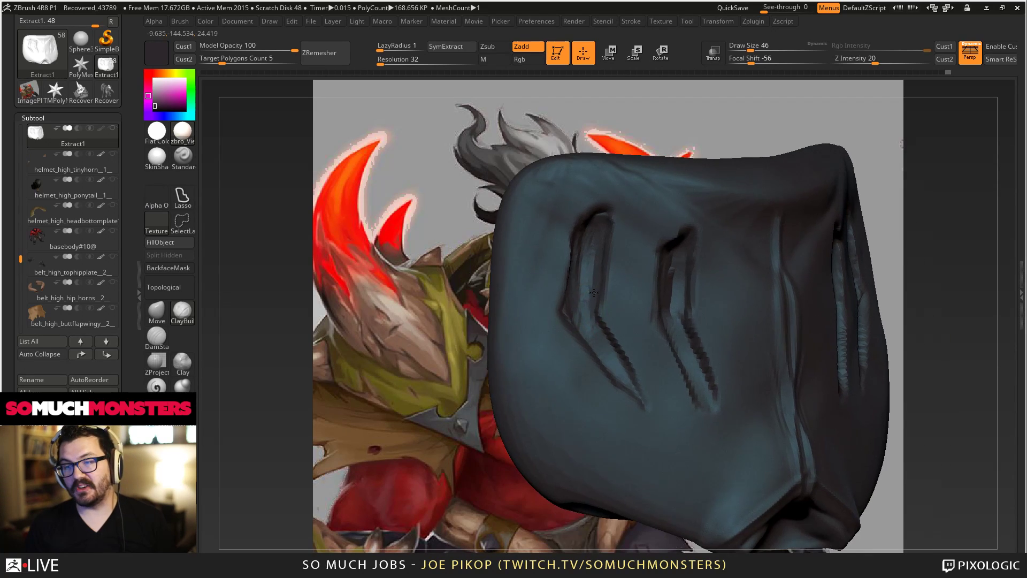
{"action": "key", "text": "ctrl+shift+z"}
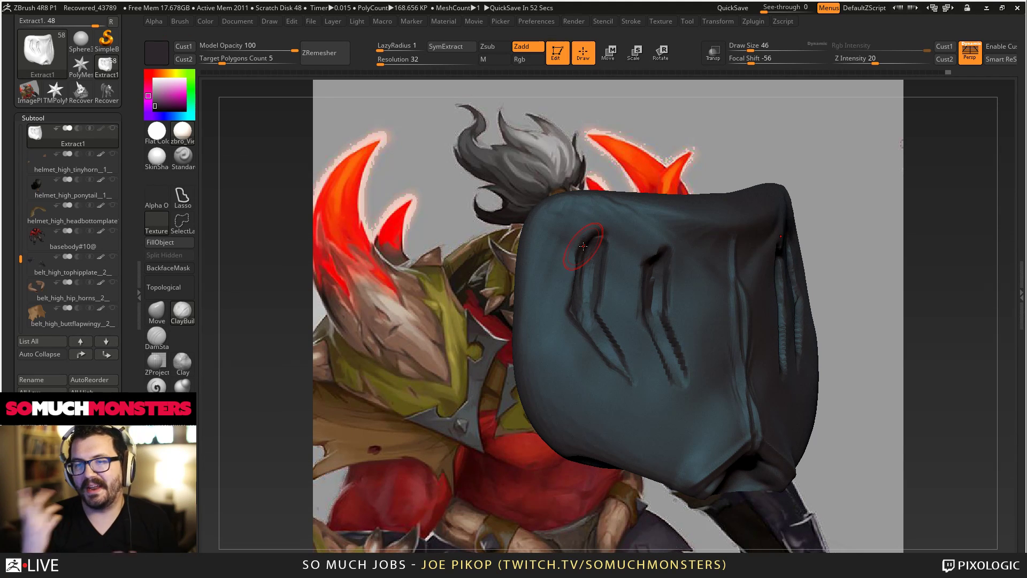
Extend the inner eye slit's tail farther down the cheek by carving with the ClayBuildup brush at draw size 46.
{"action": "right_click_drag", "start_coordinate": [583, 247], "coordinate": [656, 379]}
{"action": "left_click_drag", "start_coordinate": [656, 379], "coordinate": [687, 458], "text": "alt"}
{"action": "right_click_drag", "start_coordinate": [695, 450], "coordinate": [786, 406]}
{"action": "right_click_drag", "start_coordinate": [779, 478], "coordinate": [764, 487]}
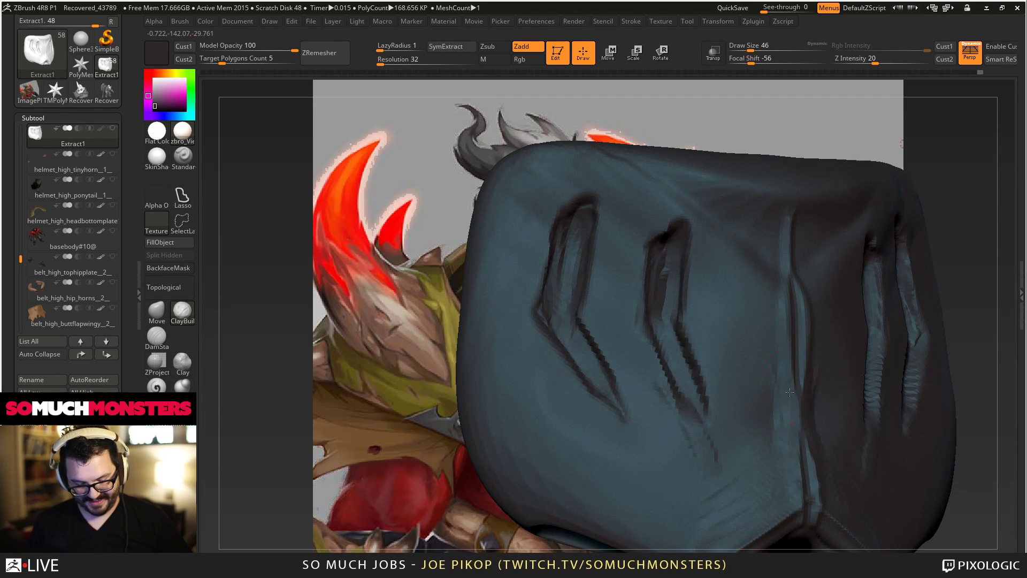
Build up the mask's central ridge from brow to lower notch with the ClayBuildup brush at draw size 46 to 54.
{"action": "right_click_drag", "start_coordinate": [790, 392], "coordinate": [772, 426]}
{"action": "mouse_move", "coordinate": [753, 459]}
{"action": "left_mouse_down"}
{"action": "mouse_move", "coordinate": [783, 381]}
{"action": "mouse_move", "coordinate": [786, 225]}
{"action": "left_mouse_up"}
{"action": "right_click_drag", "start_coordinate": [786, 225], "coordinate": [768, 229]}
{"action": "mouse_move", "coordinate": [784, 263]}
{"action": "left_mouse_down"}
{"action": "mouse_move", "coordinate": [774, 215]}
{"action": "mouse_move", "coordinate": [780, 482]}
{"action": "left_mouse_up"}
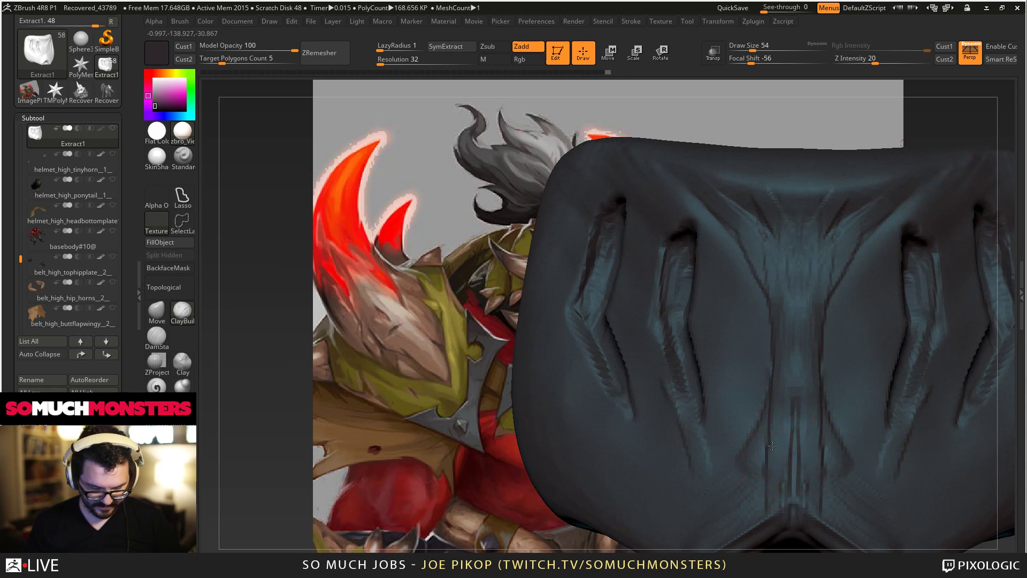
{"action": "right_click_drag", "start_coordinate": [772, 445], "coordinate": [755, 495]}
{"action": "mouse_move", "coordinate": [725, 501]}
{"action": "left_mouse_down"}
{"action": "mouse_move", "coordinate": [746, 370]}
{"action": "mouse_move", "coordinate": [736, 260]}
{"action": "mouse_move", "coordinate": [768, 347]}
{"action": "mouse_move", "coordinate": [758, 459]}
{"action": "left_mouse_up"}
Flatten the planes beside the mask's central ridge with a flattening brush at draw size 102, and smooth the surface.
{"action": "left_click", "coordinate": [156, 386]}
{"action": "key", "text": "bracketright"}
{"action": "key", "text": "bracketright"}
{"action": "mouse_move", "coordinate": [758, 459]}
{"action": "right_mouse_down", "text": "alt"}
{"action": "mouse_move", "coordinate": [764, 321]}
{"action": "mouse_move", "coordinate": [771, 332]}
{"action": "right_mouse_up", "text": "alt"}
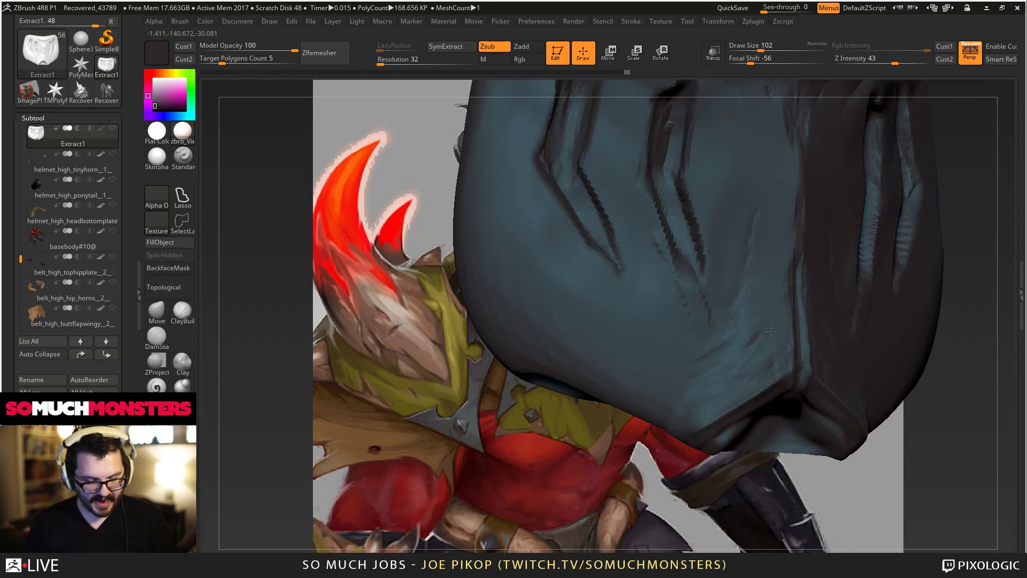
{"action": "right_click_drag", "start_coordinate": [763, 242], "coordinate": [787, 228]}
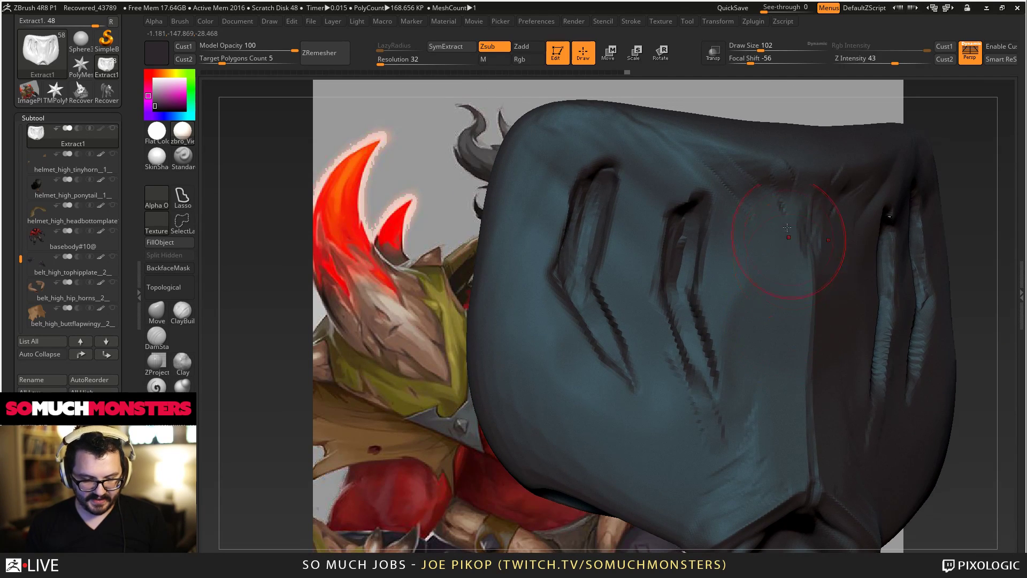
{"action": "mouse_move", "coordinate": [788, 246]}
{"action": "left_mouse_down", "text": "shift"}
{"action": "mouse_move", "coordinate": [790, 182]}
{"action": "mouse_move", "coordinate": [757, 260]}
{"action": "left_mouse_up", "text": "shift"}
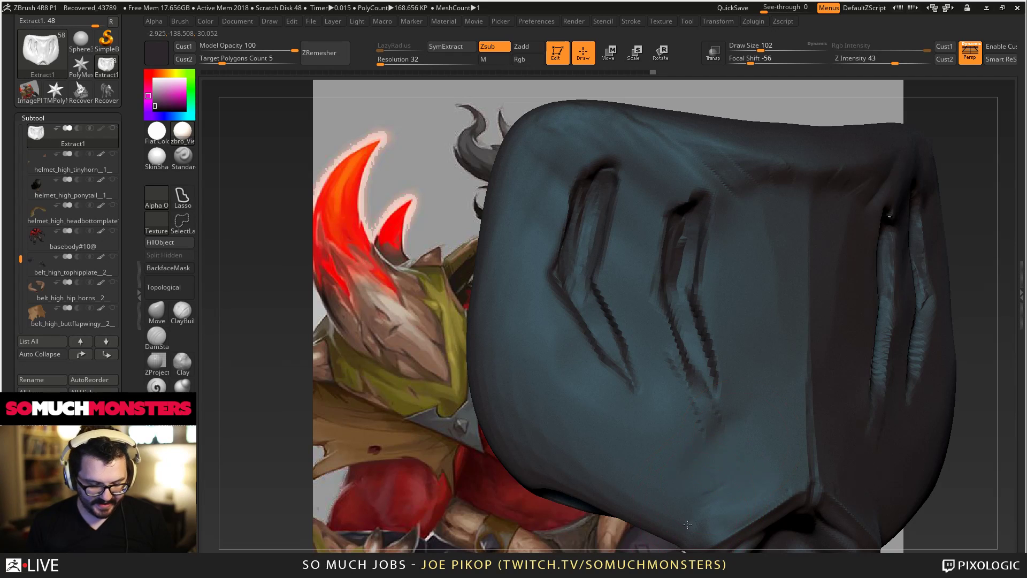
Flatten the surface around both eye slits and their lower tails with the flattening brush at draw size 102.
{"action": "left_click_drag", "start_coordinate": [672, 365], "coordinate": [665, 299]}
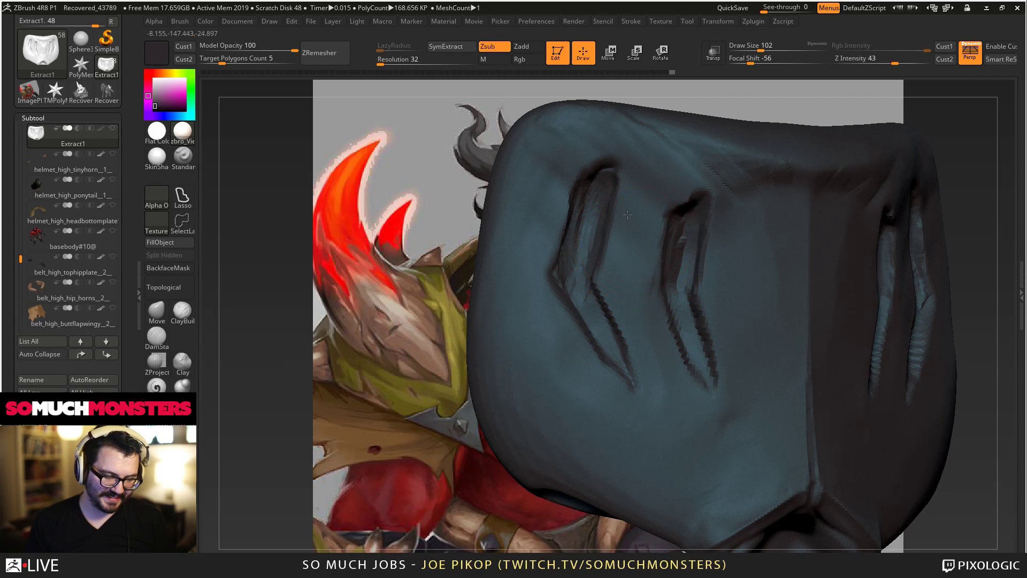
{"action": "right_click_drag", "start_coordinate": [661, 241], "coordinate": [645, 204]}
{"action": "mouse_move", "coordinate": [665, 178]}
{"action": "left_mouse_down"}
{"action": "mouse_move", "coordinate": [680, 168]}
{"action": "mouse_move", "coordinate": [736, 183]}
{"action": "mouse_move", "coordinate": [696, 161]}
{"action": "left_mouse_up"}
{"action": "mouse_move", "coordinate": [695, 161]}
{"action": "right_mouse_down"}
{"action": "mouse_move", "coordinate": [789, 300]}
{"action": "mouse_move", "coordinate": [822, 291]}
{"action": "right_mouse_up"}
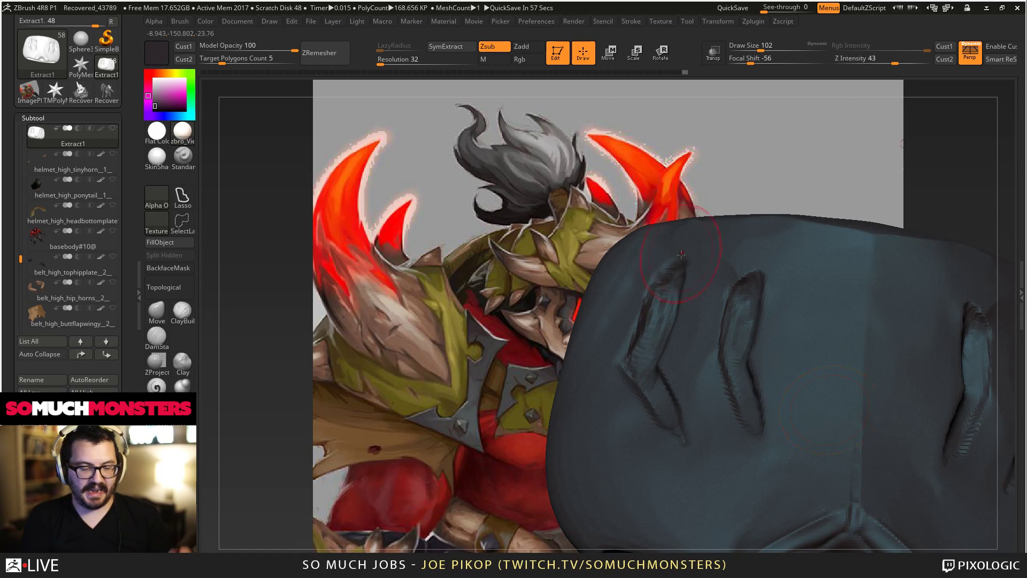
{"action": "right_click_drag", "start_coordinate": [681, 254], "coordinate": [708, 326]}
{"action": "right_click_drag", "start_coordinate": [757, 218], "coordinate": [656, 245]}
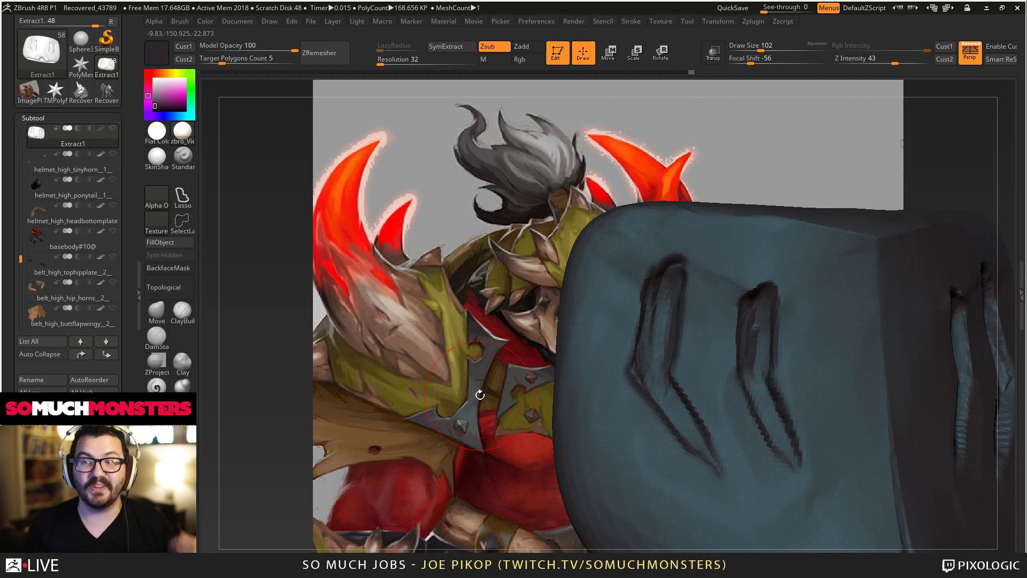
Flatten the cheek below and between the eye slits at draw size 114 to 78, and smooth both slits.
{"action": "mouse_move", "coordinate": [480, 394]}
{"action": "left_mouse_down"}
{"action": "mouse_move", "coordinate": [653, 309]}
{"action": "mouse_move", "coordinate": [668, 275]}
{"action": "mouse_move", "coordinate": [649, 297]}
{"action": "mouse_move", "coordinate": [627, 249]}
{"action": "left_mouse_up"}
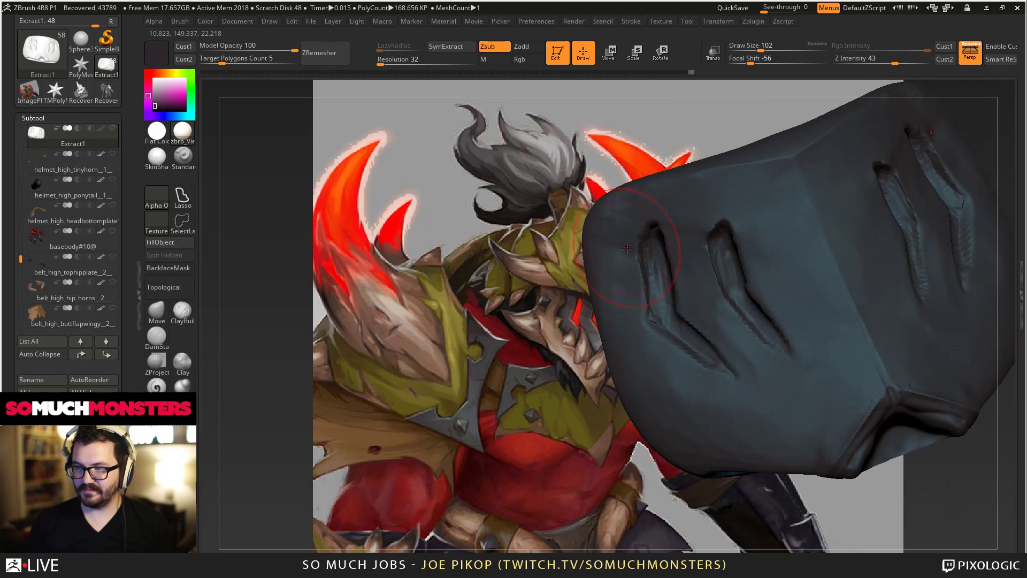
{"action": "mouse_move", "coordinate": [627, 248]}
{"action": "right_mouse_down"}
{"action": "mouse_move", "coordinate": [644, 285]}
{"action": "mouse_move", "coordinate": [618, 255]}
{"action": "mouse_move", "coordinate": [615, 270]}
{"action": "mouse_move", "coordinate": [655, 390]}
{"action": "right_mouse_up"}
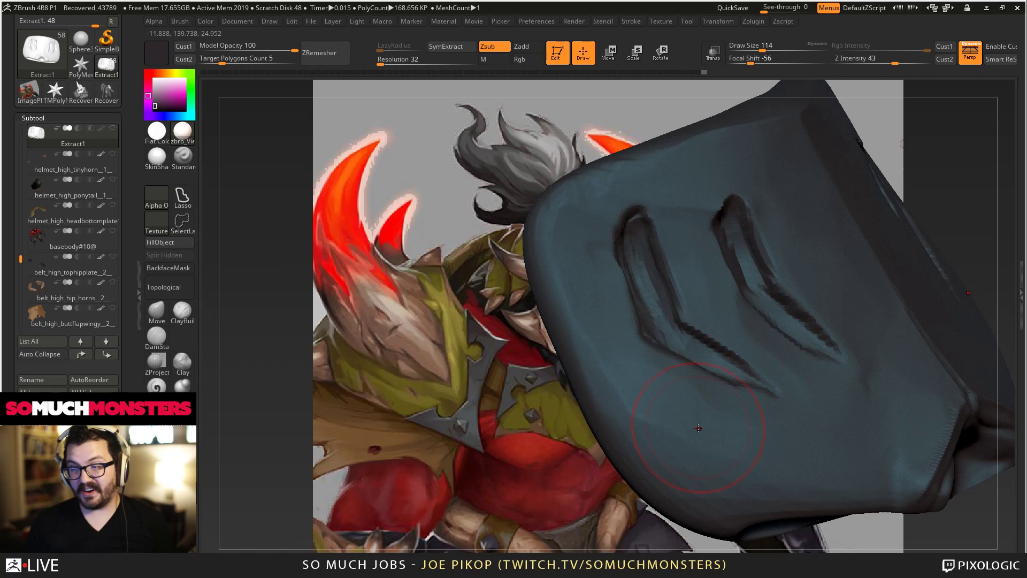
{"action": "mouse_move", "coordinate": [704, 433]}
{"action": "left_mouse_down"}
{"action": "mouse_move", "coordinate": [690, 366]}
{"action": "mouse_move", "coordinate": [692, 379]}
{"action": "mouse_move", "coordinate": [648, 349]}
{"action": "mouse_move", "coordinate": [638, 323]}
{"action": "left_mouse_up"}
{"action": "left_click_drag", "start_coordinate": [688, 354], "coordinate": [708, 279]}
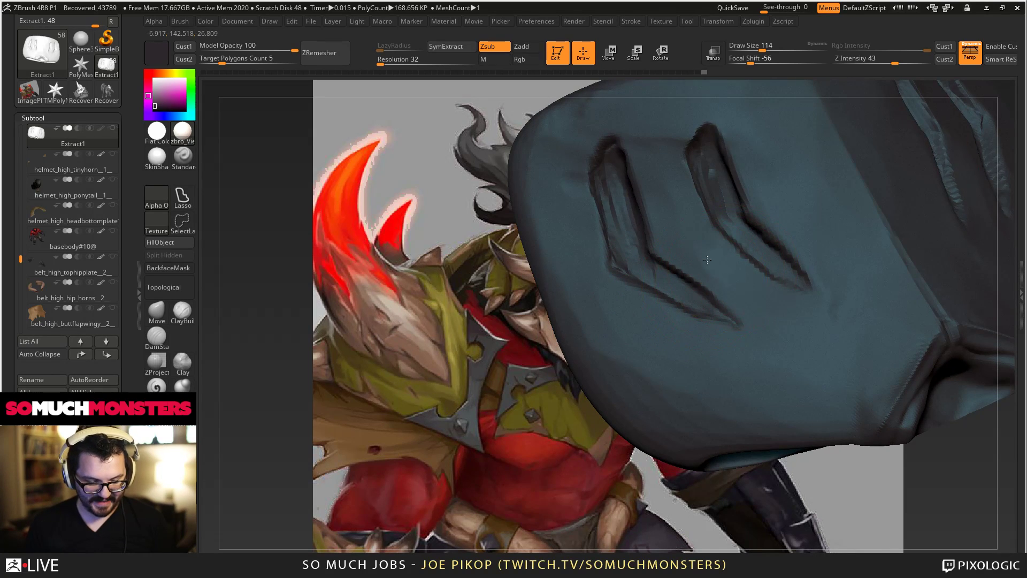
{"action": "left_click_drag", "start_coordinate": [682, 195], "coordinate": [743, 266]}
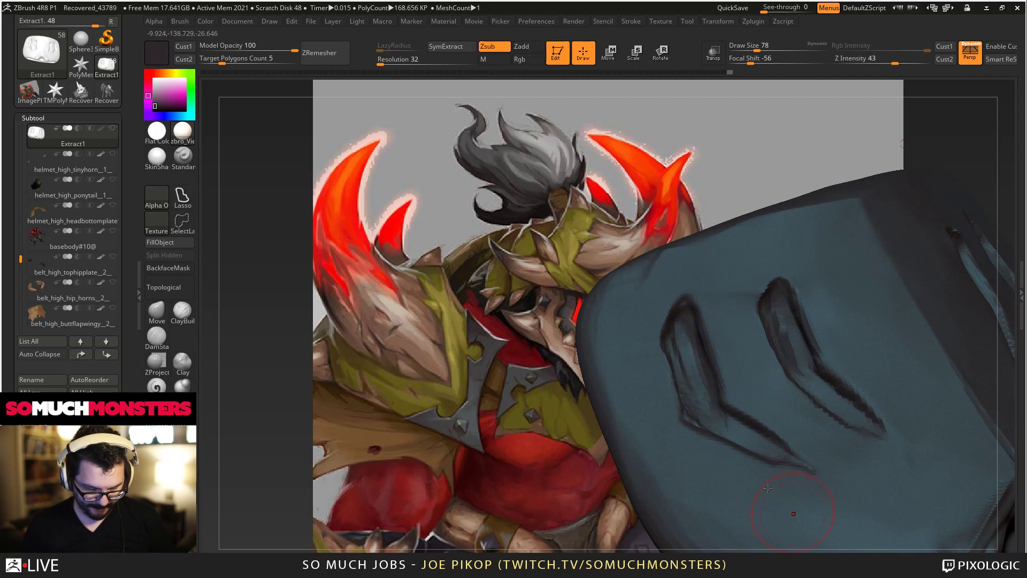
{"action": "mouse_move", "coordinate": [788, 504]}
{"action": "left_mouse_down", "text": "shift"}
{"action": "mouse_move", "coordinate": [675, 377]}
{"action": "mouse_move", "coordinate": [779, 452]}
{"action": "mouse_move", "coordinate": [849, 432]}
{"action": "mouse_move", "coordinate": [834, 402]}
{"action": "left_mouse_up", "text": "shift"}
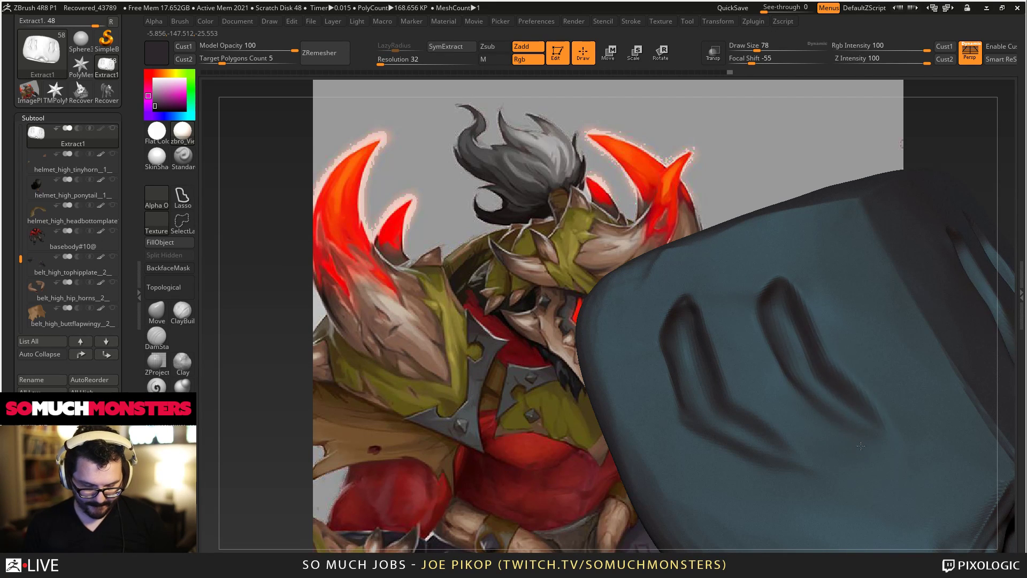
Flatten the plane between the inner eye slit and the mask's central ridge at draw size 106.
{"action": "mouse_move", "coordinate": [834, 401]}
{"action": "right_mouse_down", "text": "alt"}
{"action": "mouse_move", "coordinate": [728, 335]}
{"action": "mouse_move", "coordinate": [724, 350]}
{"action": "right_mouse_up", "text": "alt"}
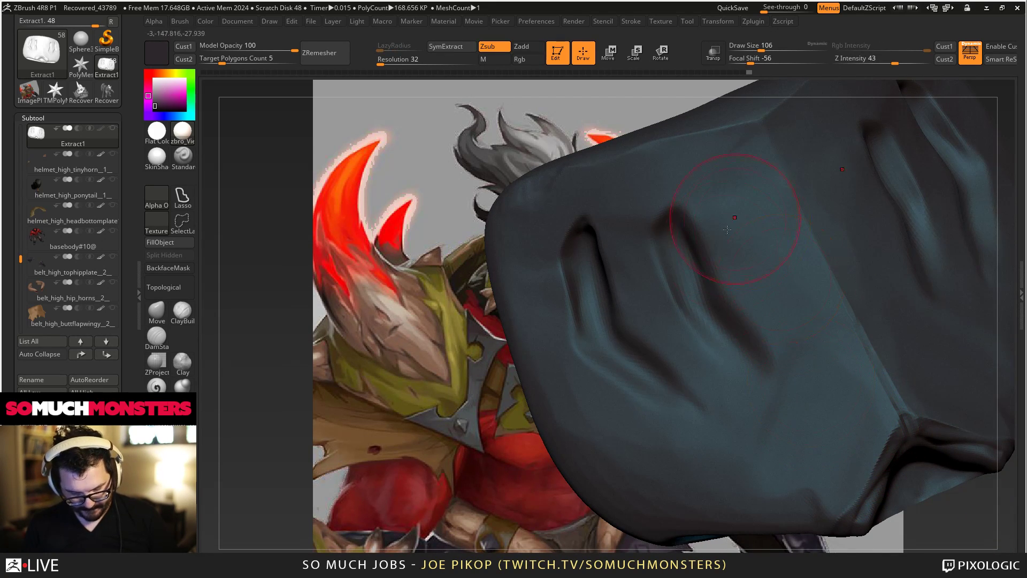
{"action": "left_click_drag", "start_coordinate": [825, 325], "coordinate": [869, 418]}
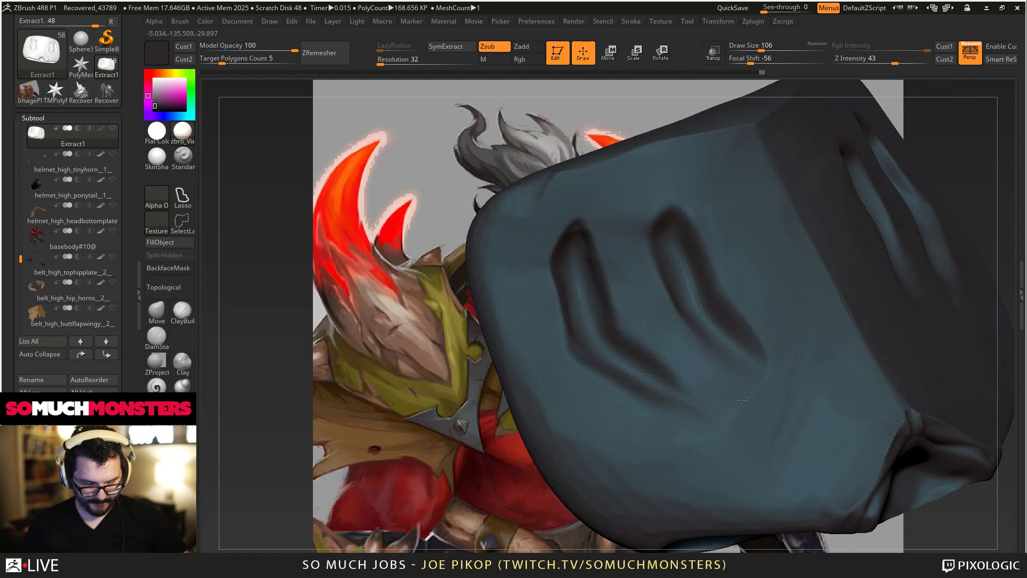
{"action": "right_click_drag", "start_coordinate": [703, 353], "coordinate": [735, 344]}
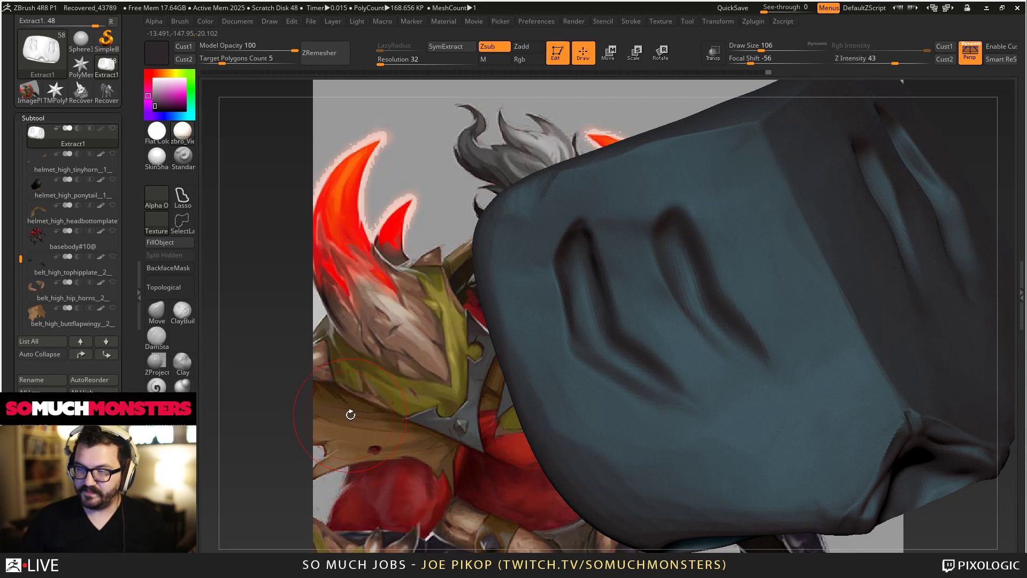
{"action": "mouse_move", "coordinate": [510, 360]}
{"action": "right_mouse_down"}
{"action": "mouse_move", "coordinate": [557, 353]}
{"action": "mouse_move", "coordinate": [495, 348]}
{"action": "right_mouse_up"}
{"action": "left_click_drag", "start_coordinate": [671, 224], "coordinate": [636, 125]}
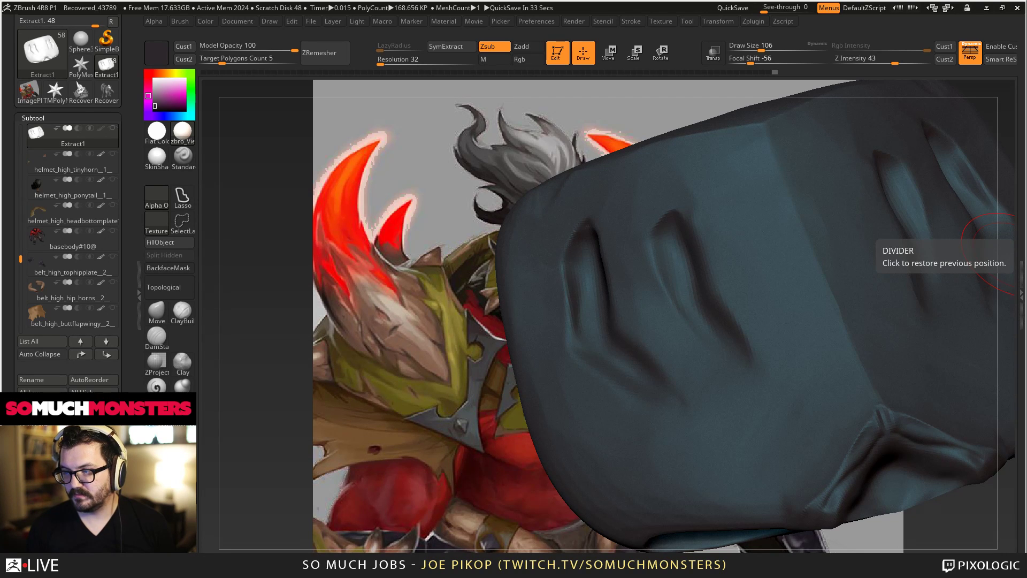
{"action": "mouse_move", "coordinate": [607, 205]}
{"action": "right_mouse_down"}
{"action": "mouse_move", "coordinate": [615, 203]}
{"action": "mouse_move", "coordinate": [613, 302]}
{"action": "right_mouse_up"}
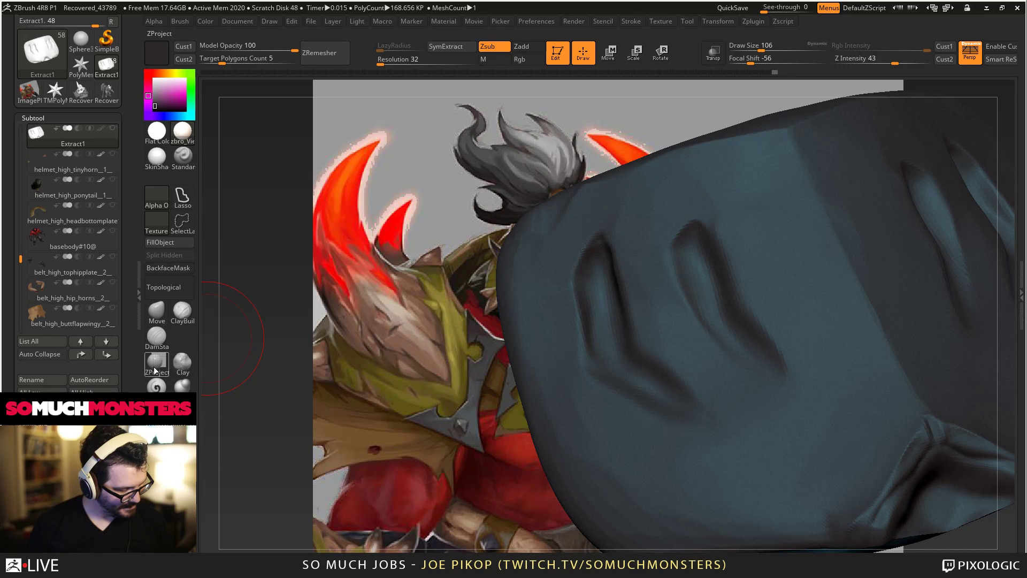
Recarve the inner eye slit into a sharper angled shape with the DamStandard brush at draw size 86.
{"action": "left_click", "coordinate": [153, 340]}
{"action": "mouse_move", "coordinate": [693, 315]}
{"action": "left_mouse_down"}
{"action": "mouse_move", "coordinate": [678, 219]}
{"action": "mouse_move", "coordinate": [701, 219]}
{"action": "left_mouse_up"}
{"action": "right_click_drag", "start_coordinate": [739, 338], "coordinate": [727, 323]}
{"action": "left_click_drag", "start_coordinate": [728, 323], "coordinate": [807, 392]}
{"action": "mouse_move", "coordinate": [760, 350]}
{"action": "left_mouse_down"}
{"action": "mouse_move", "coordinate": [839, 421]}
{"action": "mouse_move", "coordinate": [729, 329]}
{"action": "mouse_move", "coordinate": [743, 357]}
{"action": "mouse_move", "coordinate": [695, 328]}
{"action": "mouse_move", "coordinate": [673, 241]}
{"action": "mouse_move", "coordinate": [698, 304]}
{"action": "left_mouse_up"}
{"action": "left_click_drag", "start_coordinate": [686, 230], "coordinate": [695, 259], "text": "shift"}
{"action": "mouse_move", "coordinate": [798, 389]}
{"action": "left_mouse_down"}
{"action": "mouse_move", "coordinate": [717, 305]}
{"action": "mouse_move", "coordinate": [787, 380]}
{"action": "left_mouse_up"}
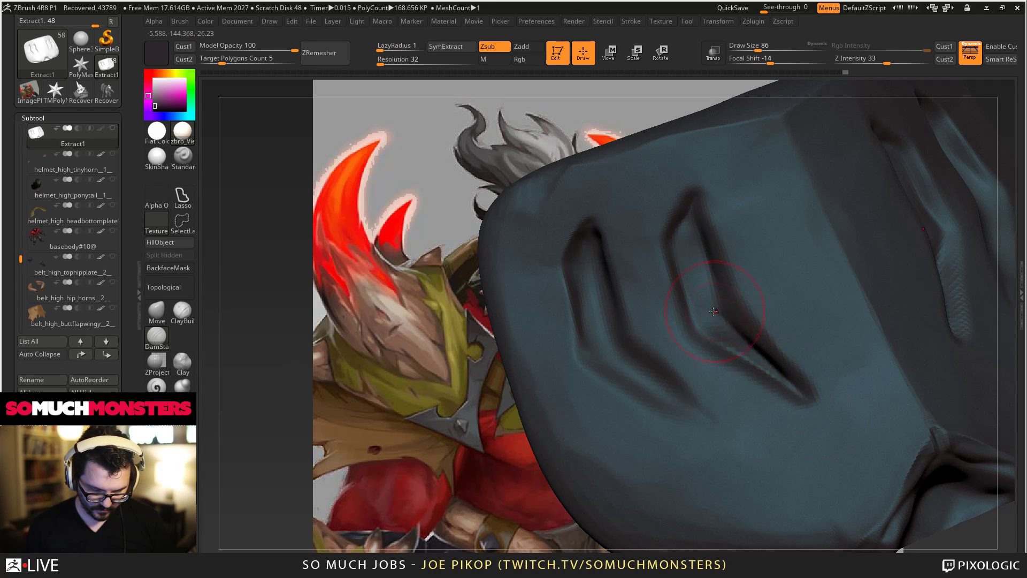
Deepen the inner eye slit's lower tail with the DamStandard brush at draw size 86.
{"action": "left_click_drag", "start_coordinate": [717, 310], "coordinate": [792, 391]}
{"action": "mouse_move", "coordinate": [792, 390]}
{"action": "right_mouse_down"}
{"action": "mouse_move", "coordinate": [741, 345]}
{"action": "mouse_move", "coordinate": [771, 348]}
{"action": "right_mouse_up"}
{"action": "left_click_drag", "start_coordinate": [793, 378], "coordinate": [737, 328]}
{"action": "right_click_drag", "start_coordinate": [767, 360], "coordinate": [749, 345]}
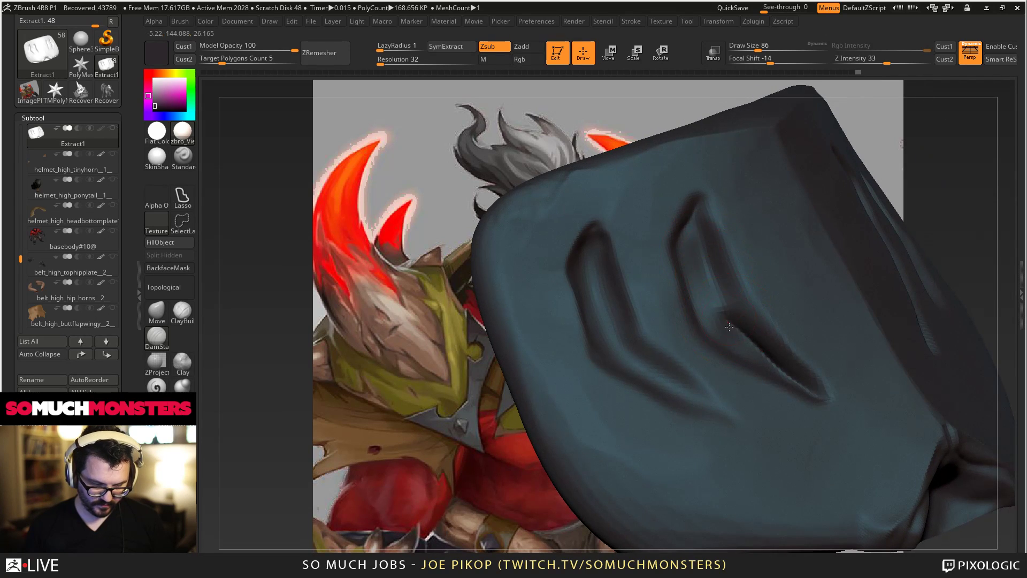
Carve the inner eye slit's ridge-side edge from the bend to its upper end, and smooth it.
{"action": "left_click_drag", "start_coordinate": [730, 326], "coordinate": [695, 230]}
{"action": "mouse_move", "coordinate": [688, 321]}
{"action": "right_mouse_down"}
{"action": "mouse_move", "coordinate": [745, 350]}
{"action": "mouse_move", "coordinate": [733, 326]}
{"action": "right_mouse_up"}
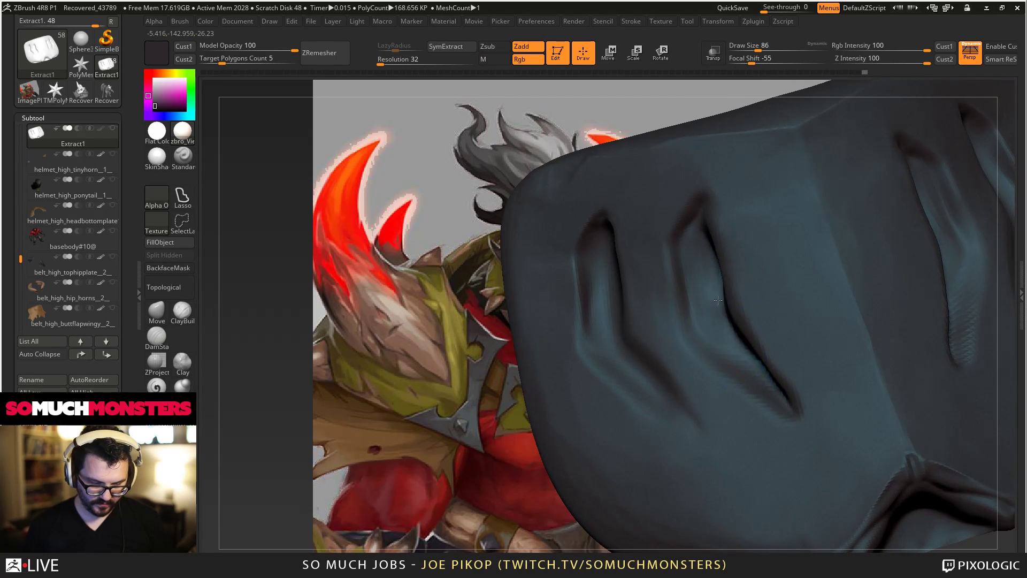
{"action": "left_click_drag", "start_coordinate": [731, 321], "coordinate": [711, 241], "text": "shift"}
{"action": "right_click_drag", "start_coordinate": [711, 241], "coordinate": [702, 224]}
Sharpen and deepen the outer eye slit's edges with the DamStandard brush at draw size 86.
{"action": "mouse_move", "coordinate": [711, 260]}
{"action": "right_mouse_down"}
{"action": "mouse_move", "coordinate": [722, 230]}
{"action": "mouse_move", "coordinate": [669, 198]}
{"action": "mouse_move", "coordinate": [679, 345]}
{"action": "right_mouse_up"}
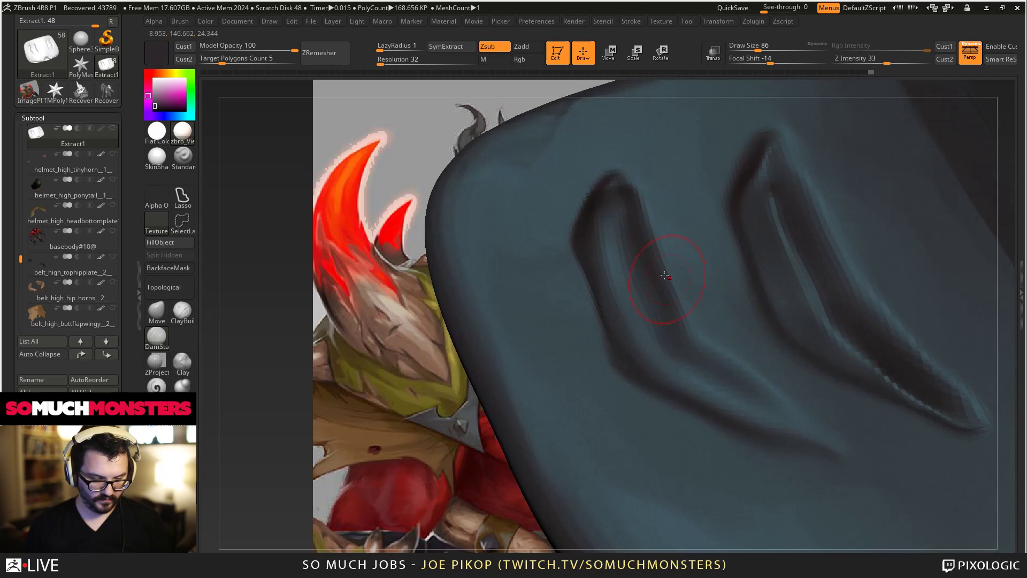
{"action": "left_click_drag", "start_coordinate": [634, 240], "coordinate": [672, 337]}
{"action": "right_click_drag", "start_coordinate": [673, 337], "coordinate": [682, 318]}
{"action": "mouse_move", "coordinate": [629, 182]}
{"action": "left_mouse_down"}
{"action": "mouse_move", "coordinate": [658, 281]}
{"action": "mouse_move", "coordinate": [714, 385]}
{"action": "mouse_move", "coordinate": [800, 471]}
{"action": "mouse_move", "coordinate": [741, 415]}
{"action": "mouse_move", "coordinate": [650, 364]}
{"action": "mouse_move", "coordinate": [615, 273]}
{"action": "left_mouse_up"}
{"action": "right_click_drag", "start_coordinate": [615, 273], "coordinate": [596, 227]}
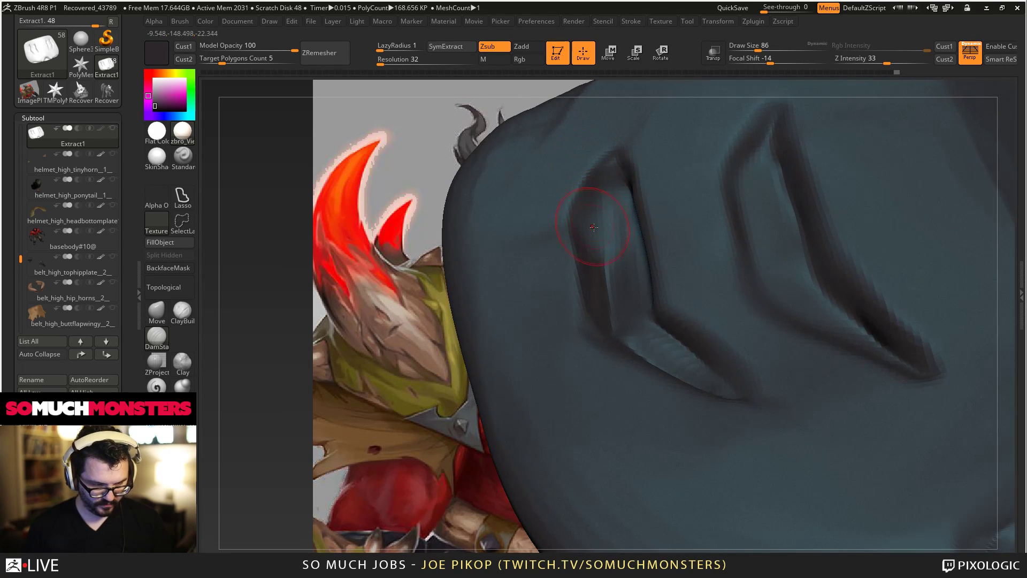
{"action": "mouse_move", "coordinate": [595, 228]}
{"action": "left_mouse_down"}
{"action": "mouse_move", "coordinate": [612, 197]}
{"action": "mouse_move", "coordinate": [607, 282]}
{"action": "left_mouse_up"}
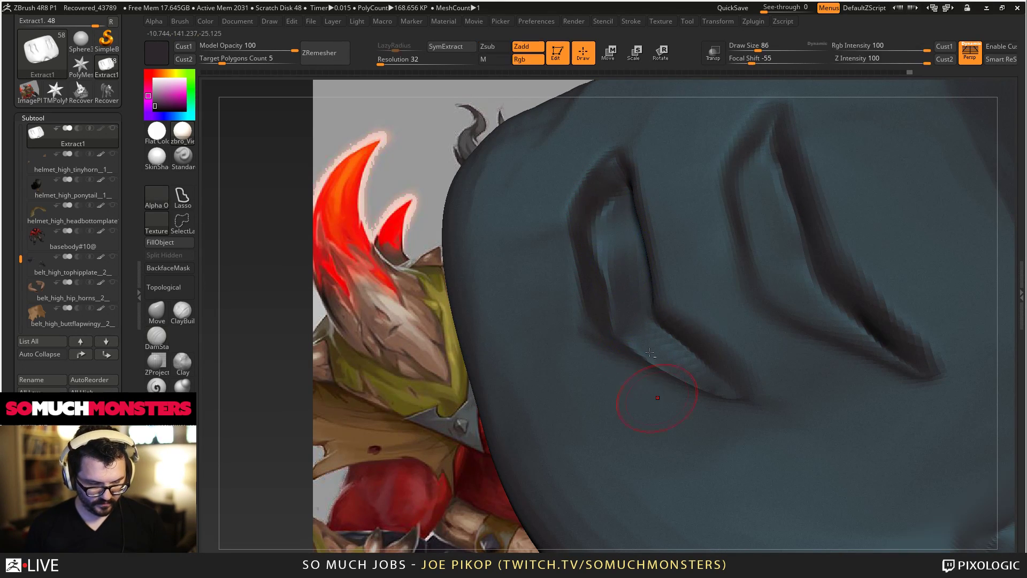
Show all subtools and reshape the mask's eye slits behind the bone faceplate with the Move brush at draw size 54 to 198.
{"action": "right_click_drag", "start_coordinate": [657, 395], "coordinate": [414, 202], "text": "ctrl"}
{"action": "mouse_move", "coordinate": [506, 266]}
{"action": "right_mouse_down"}
{"action": "mouse_move", "coordinate": [520, 316]}
{"action": "mouse_move", "coordinate": [642, 300]}
{"action": "mouse_move", "coordinate": [482, 291]}
{"action": "mouse_move", "coordinate": [492, 315]}
{"action": "right_mouse_up"}
{"action": "left_click", "coordinate": [111, 128], "text": "shift"}
{"action": "left_click", "coordinate": [151, 314]}
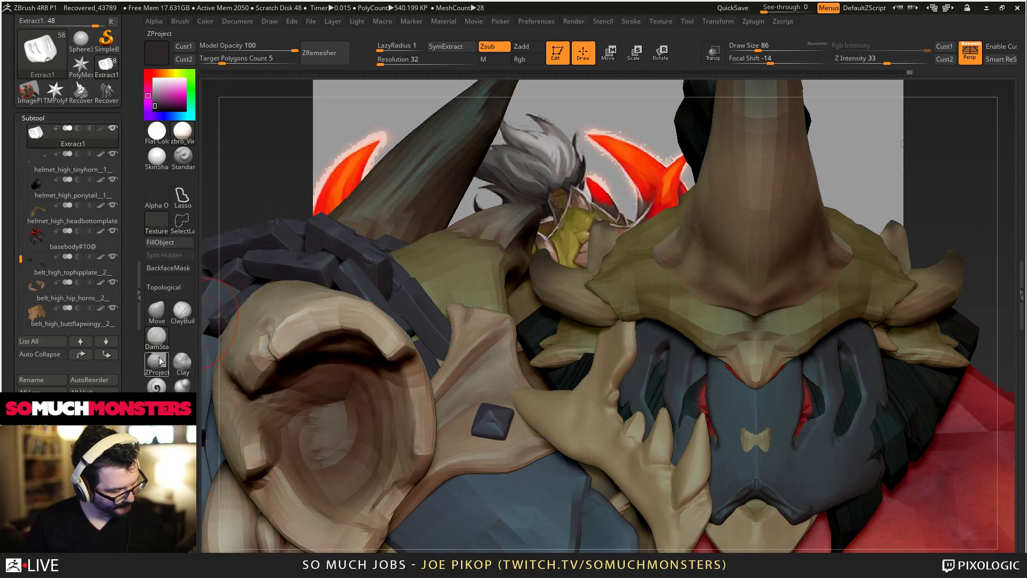
{"action": "key", "text": "bracketright"}
{"action": "key", "text": "bracketright"}
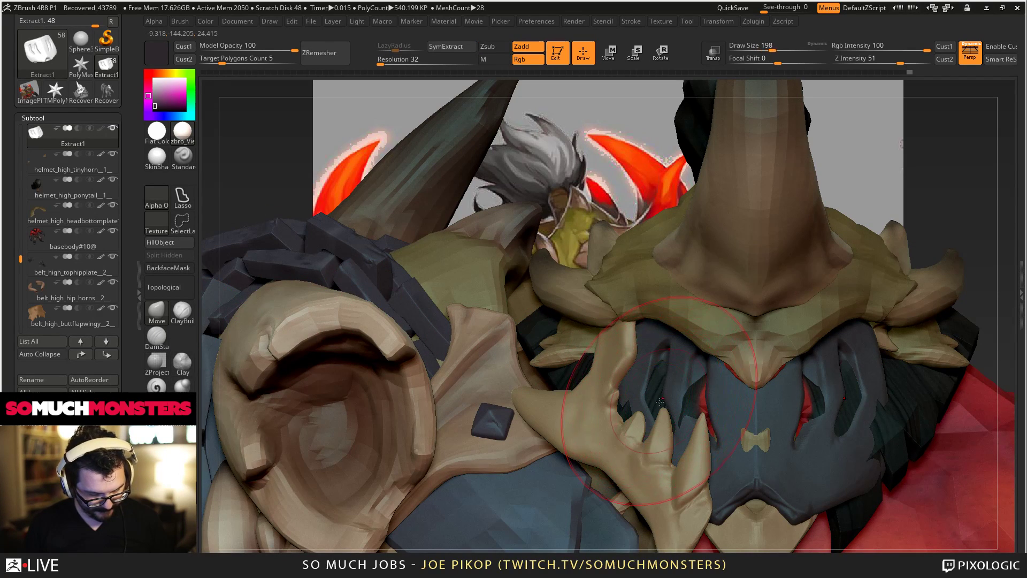
{"action": "mouse_move", "coordinate": [657, 398]}
{"action": "left_mouse_down"}
{"action": "mouse_move", "coordinate": [646, 399]}
{"action": "mouse_move", "coordinate": [667, 399]}
{"action": "left_mouse_up"}
{"action": "mouse_move", "coordinate": [666, 398]}
{"action": "right_mouse_down"}
{"action": "mouse_move", "coordinate": [680, 406]}
{"action": "mouse_move", "coordinate": [651, 400]}
{"action": "mouse_move", "coordinate": [722, 325]}
{"action": "mouse_move", "coordinate": [705, 318]}
{"action": "mouse_move", "coordinate": [754, 305]}
{"action": "mouse_move", "coordinate": [785, 317]}
{"action": "right_mouse_up"}
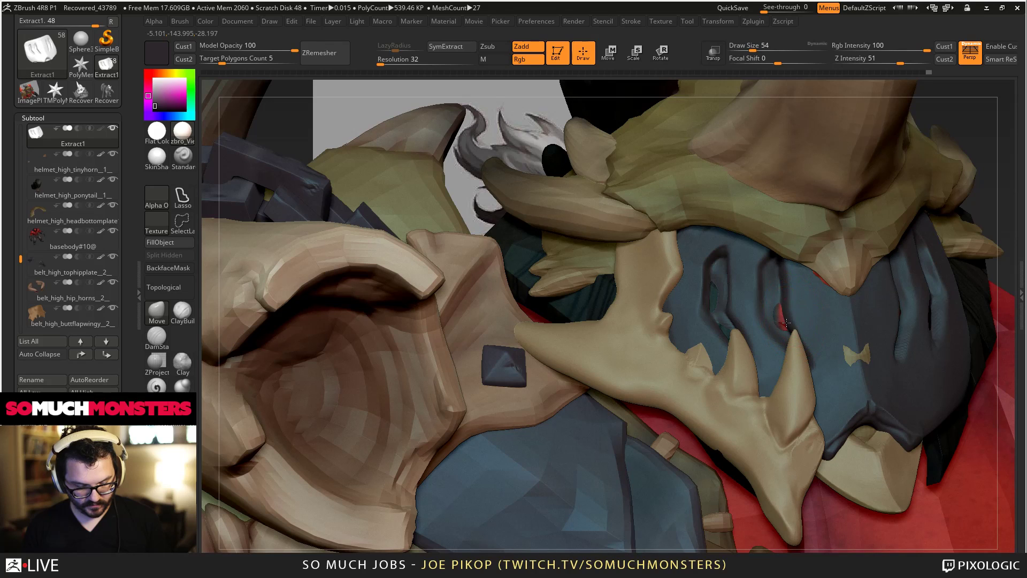
{"action": "mouse_move", "coordinate": [773, 274]}
{"action": "right_mouse_down"}
{"action": "mouse_move", "coordinate": [780, 307]}
{"action": "mouse_move", "coordinate": [775, 262]}
{"action": "right_mouse_up"}
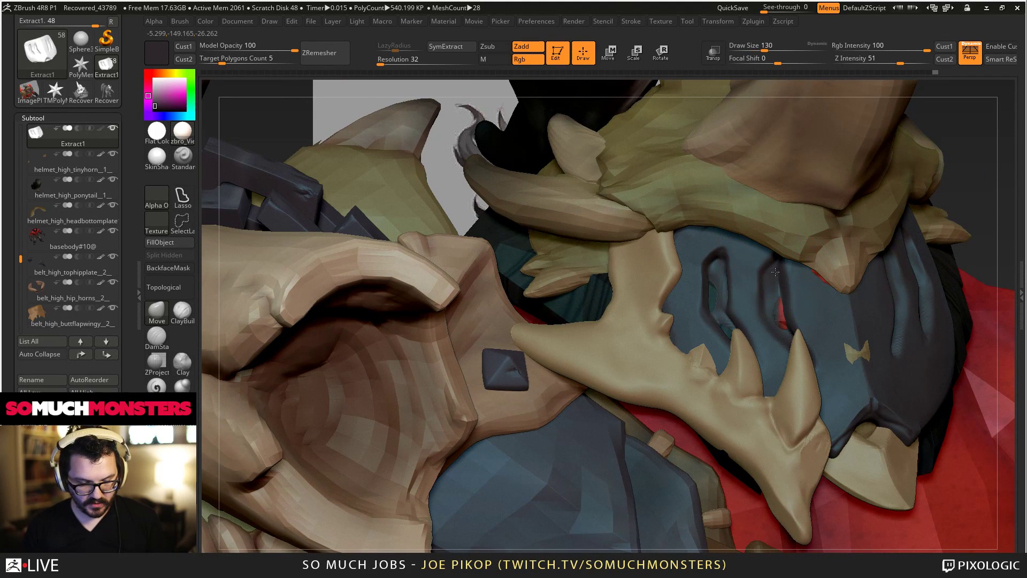
{"action": "left_click_drag", "start_coordinate": [707, 249], "coordinate": [714, 240]}
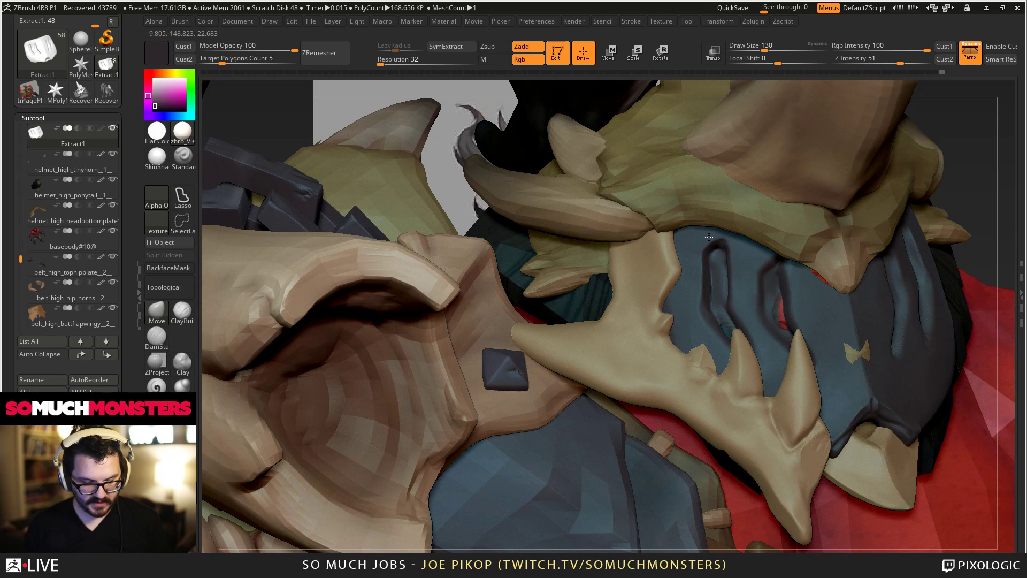
Examine the helmet on the full character from several angles and the mask in isolation, comparing them with the concept art.
{"action": "right_click_drag", "start_coordinate": [615, 227], "coordinate": [638, 252]}
{"action": "mouse_move", "coordinate": [576, 229]}
{"action": "right_mouse_down", "text": "ctrl"}
{"action": "mouse_move", "coordinate": [733, 298]}
{"action": "mouse_move", "coordinate": [757, 435]}
{"action": "mouse_move", "coordinate": [574, 256]}
{"action": "right_mouse_up", "text": "ctrl"}
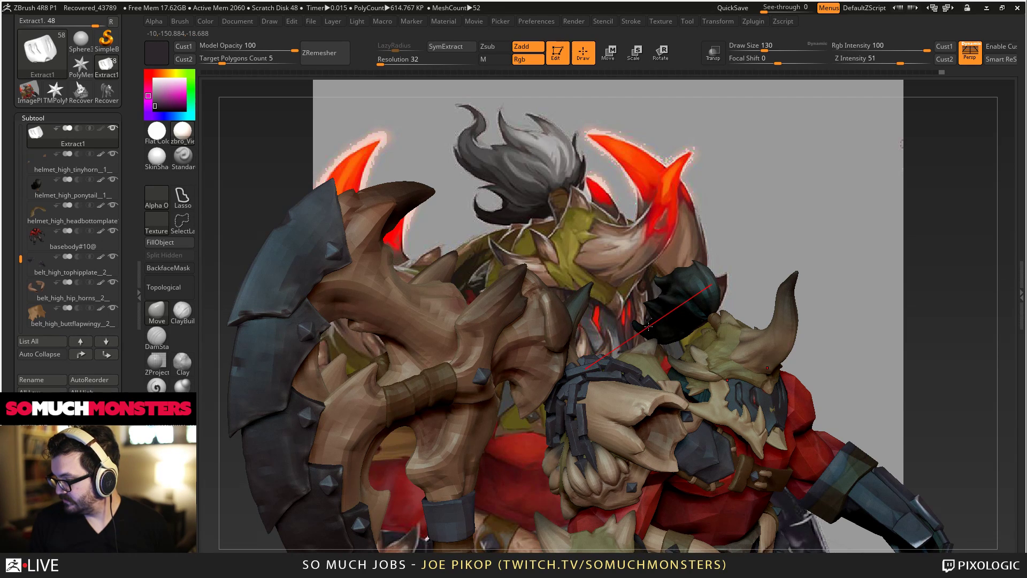
{"action": "left_click", "coordinate": [648, 326]}
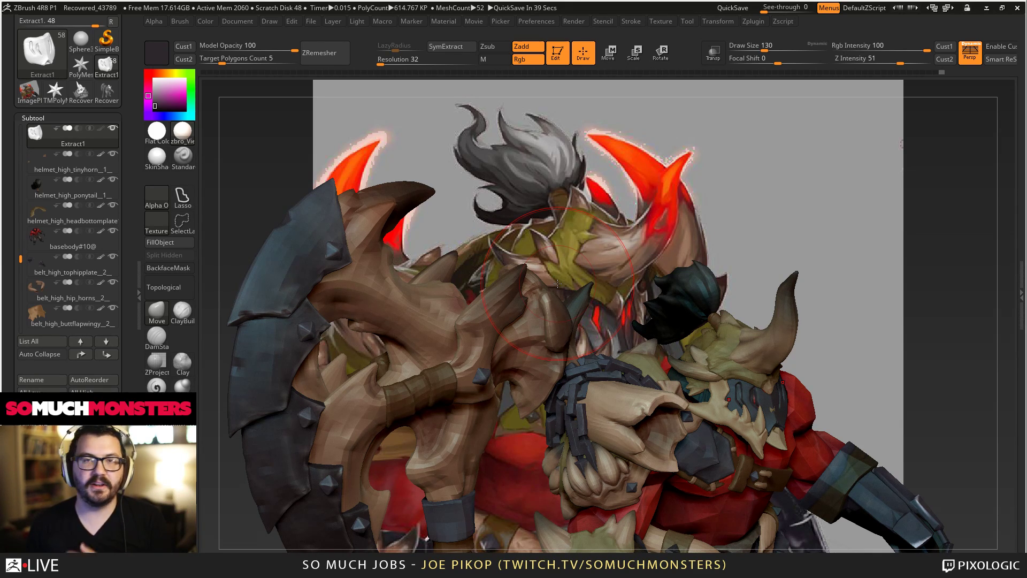
{"action": "left_click_drag", "start_coordinate": [655, 158], "coordinate": [680, 293]}
{"action": "right_click_drag", "start_coordinate": [680, 293], "coordinate": [664, 297]}
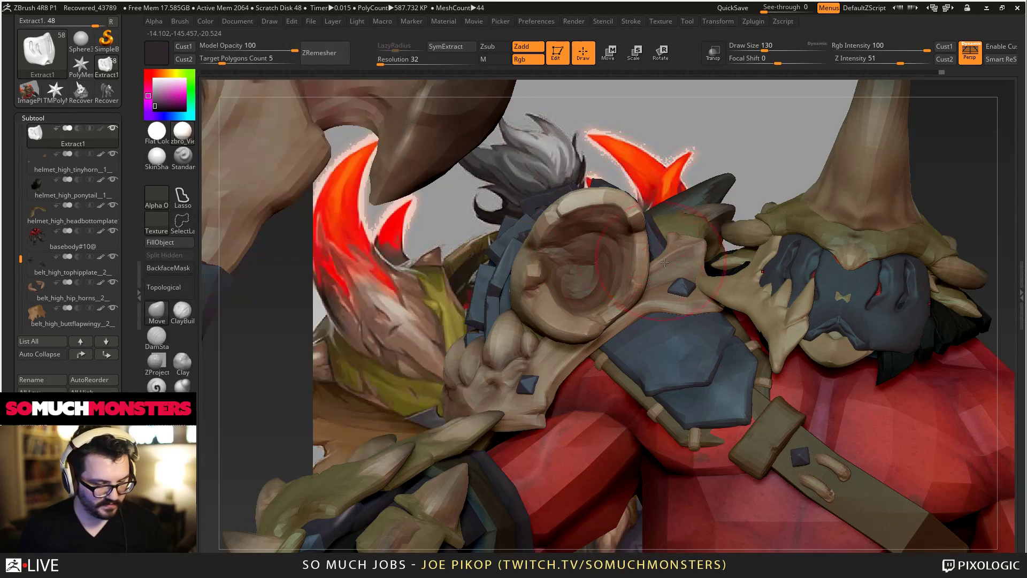
{"action": "right_click_drag", "start_coordinate": [514, 225], "coordinate": [583, 230]}
{"action": "left_click", "coordinate": [112, 129]}
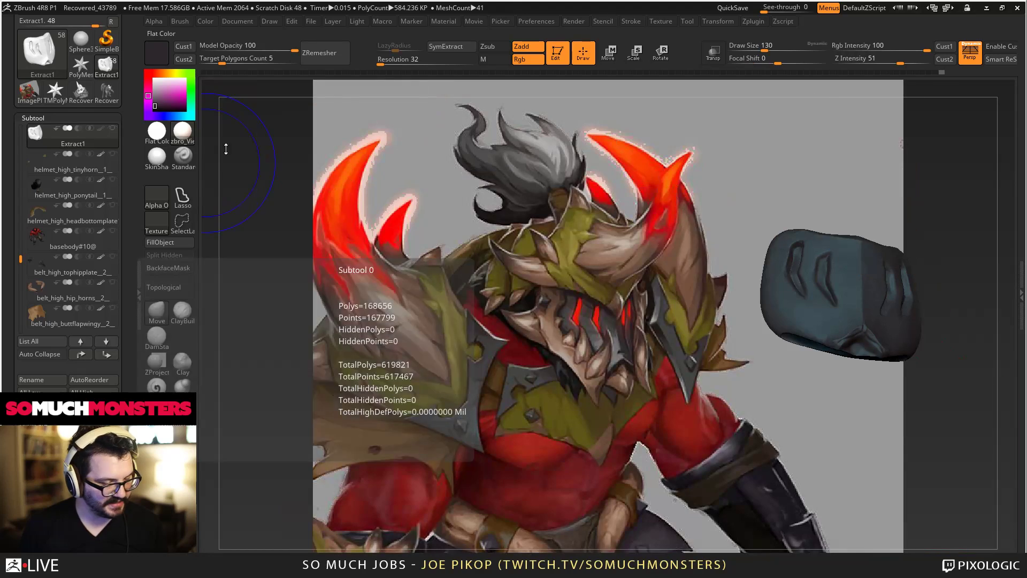
{"action": "right_click_drag", "start_coordinate": [690, 267], "coordinate": [638, 305]}
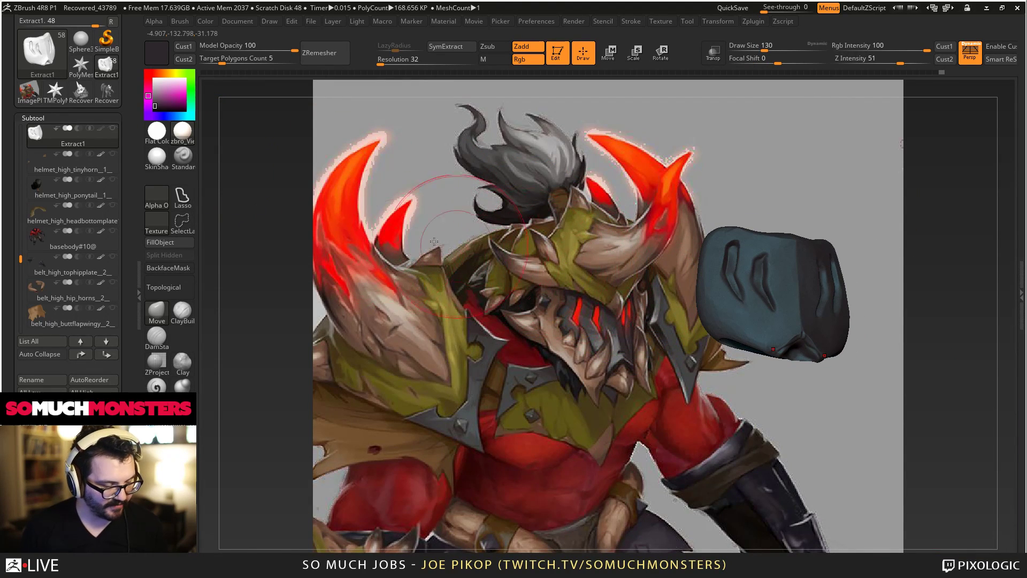
{"action": "left_click", "coordinate": [113, 128], "text": "shift"}
Make helmet_high_faceplate the active subtool, isolate it, and restore the stored camera view that overlays it on the concept art.
{"action": "left_click", "coordinate": [657, 279], "text": "alt"}
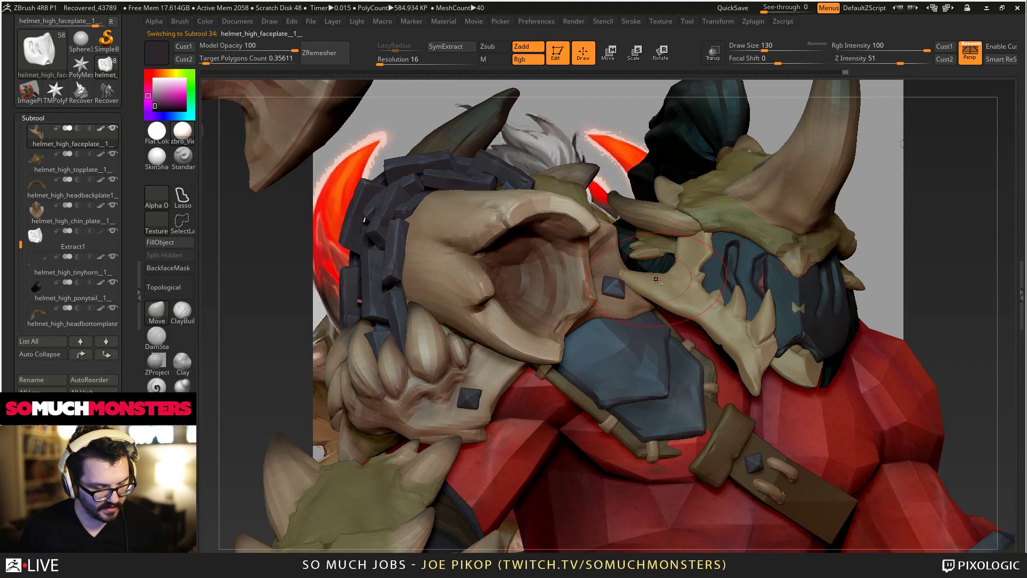
{"action": "left_click", "coordinate": [112, 129]}
{"action": "right_click_drag", "start_coordinate": [661, 303], "coordinate": [665, 346]}
{"action": "left_click_drag", "start_coordinate": [665, 346], "coordinate": [731, 321]}
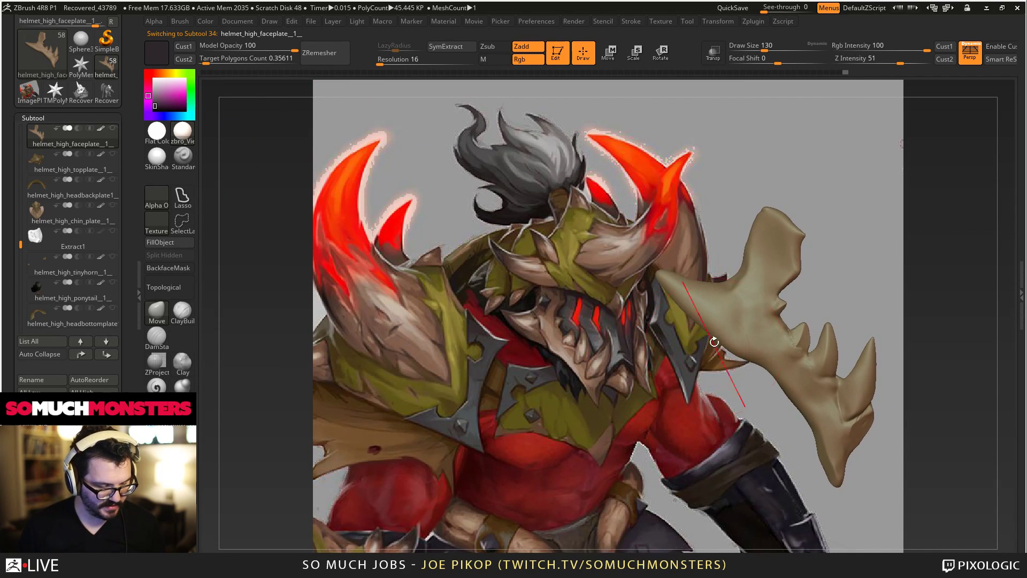
{"action": "left_click", "coordinate": [943, 48]}
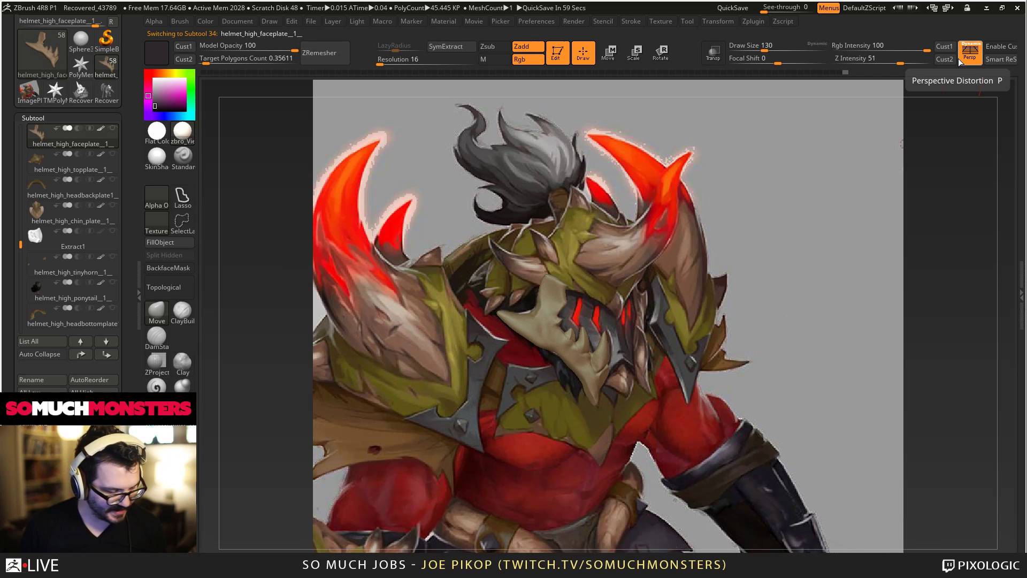
Nudge the bone faceplate's lower edge to fit the concept art with the Move brush at draw size 42 to 70.
{"action": "left_click", "coordinate": [156, 323]}
{"action": "key", "text": "["}
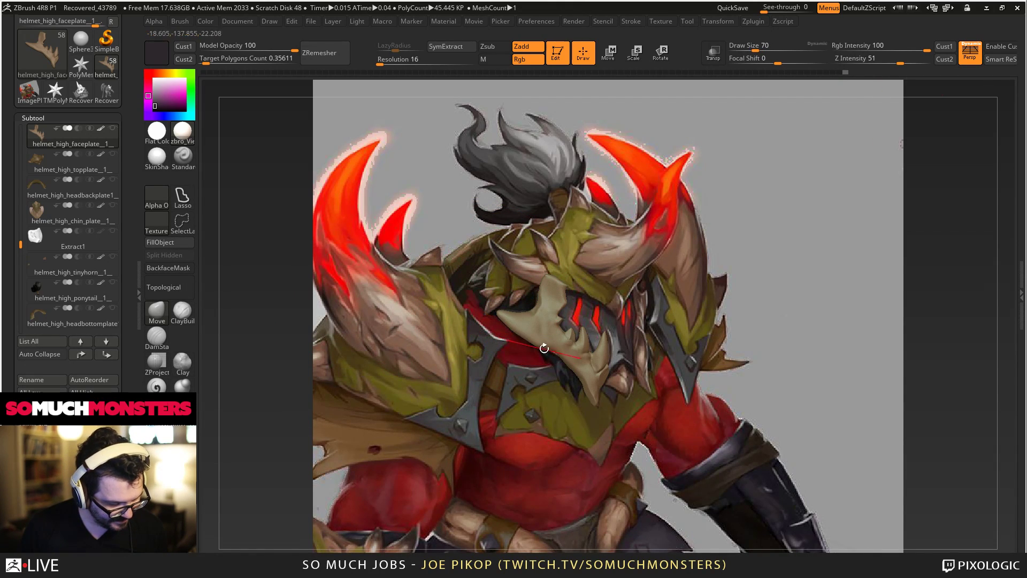
{"action": "right_click_drag", "start_coordinate": [535, 334], "coordinate": [550, 298], "text": "alt"}
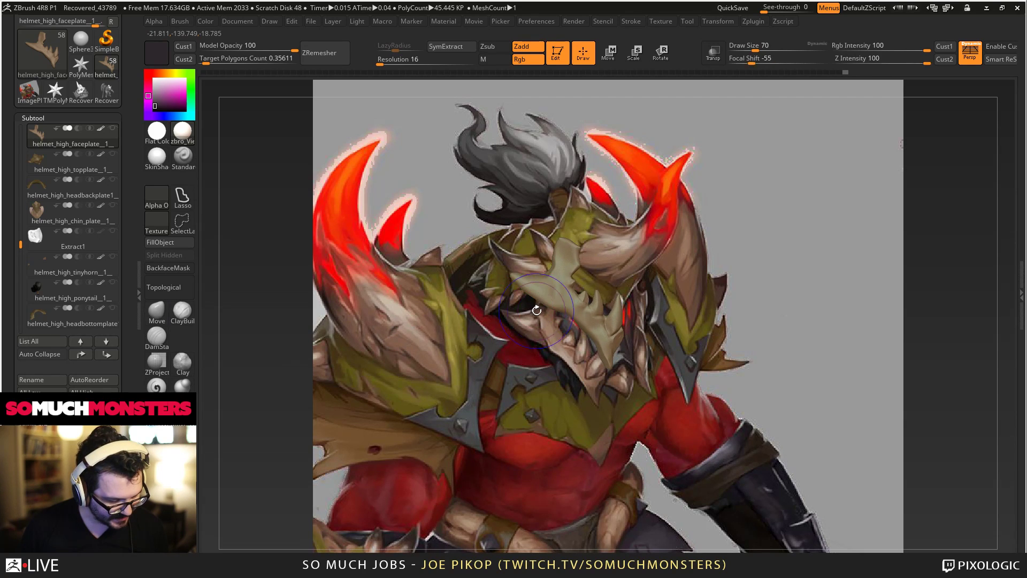
{"action": "left_click", "coordinate": [945, 47]}
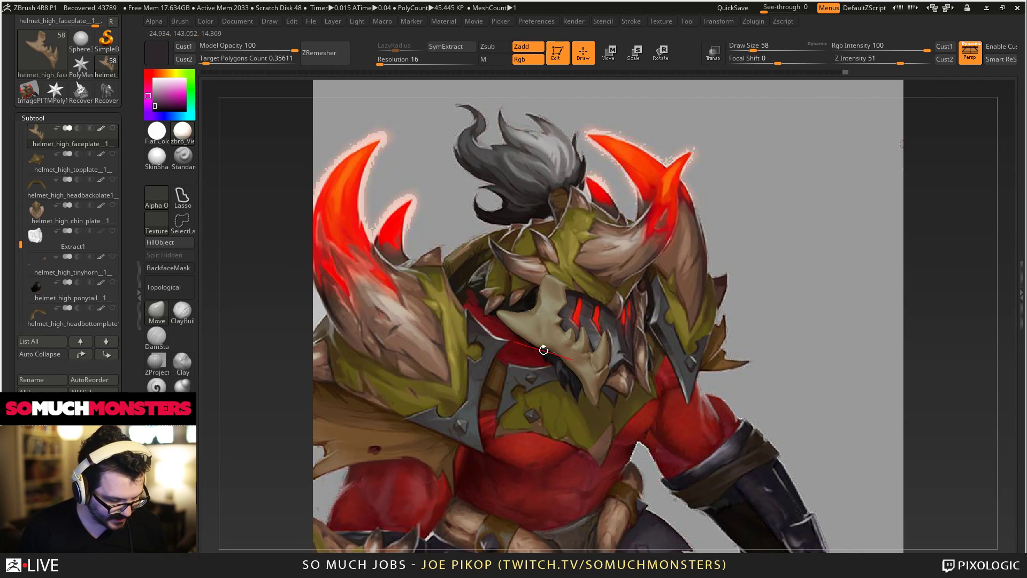
{"action": "key", "text": "ctrl+z"}
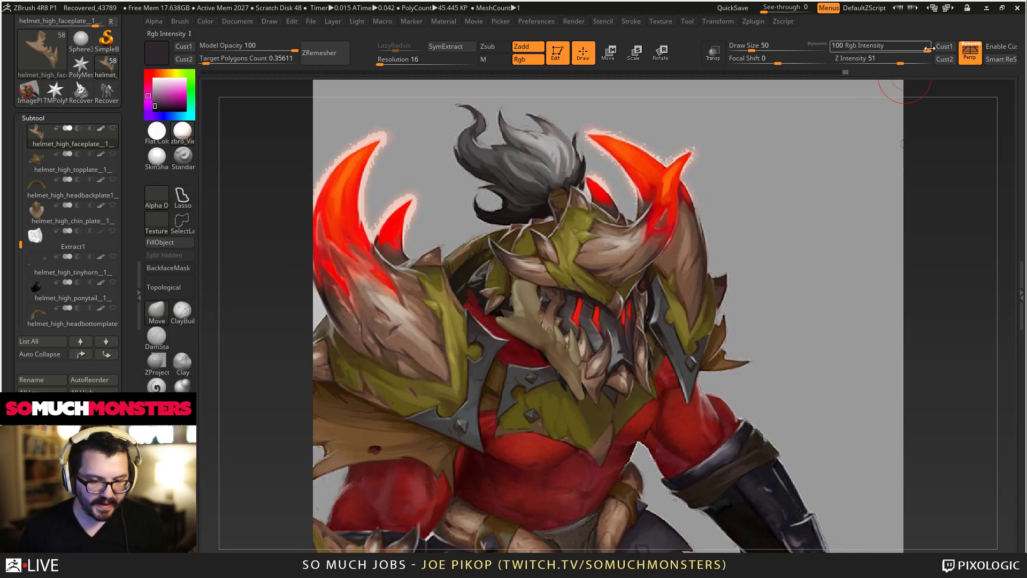
{"action": "key", "text": "ctrl+z"}
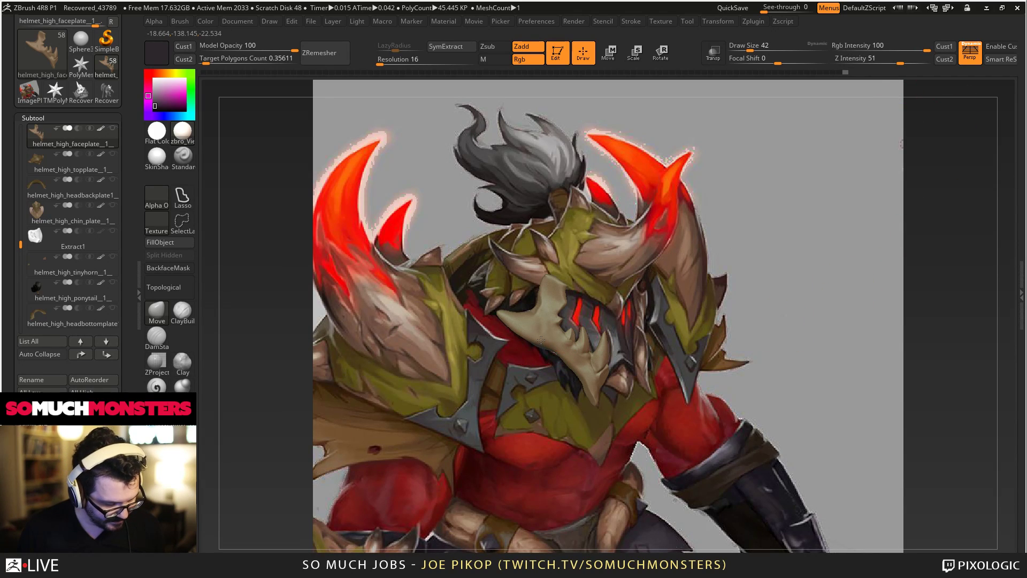
{"action": "left_click_drag", "start_coordinate": [540, 339], "coordinate": [533, 339]}
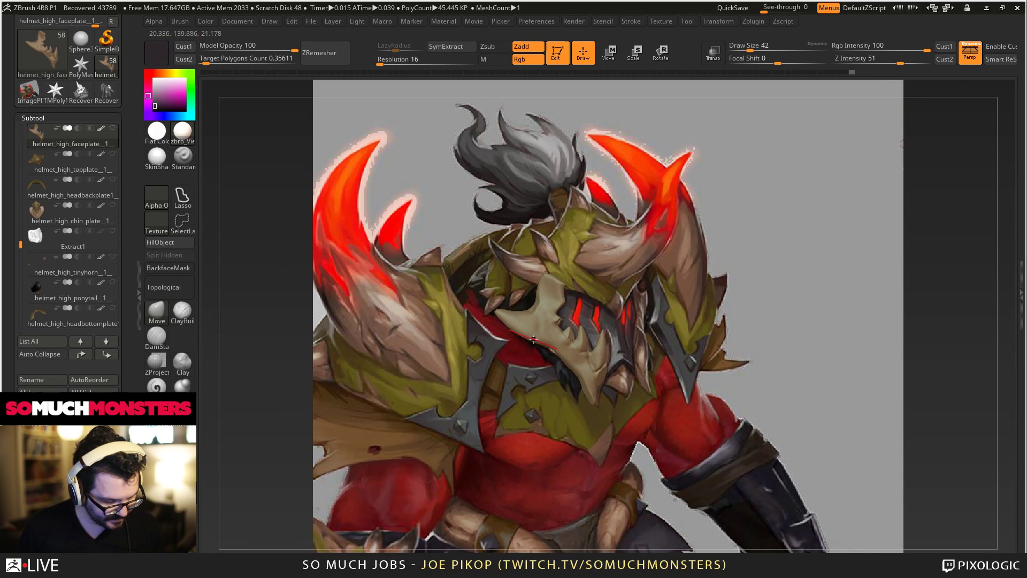
{"action": "key", "text": "ctrl+z"}
{"action": "key", "text": "ctrl+z"}
{"action": "key", "text": "ctrl+z"}
{"action": "key", "text": "ctrl+z"}
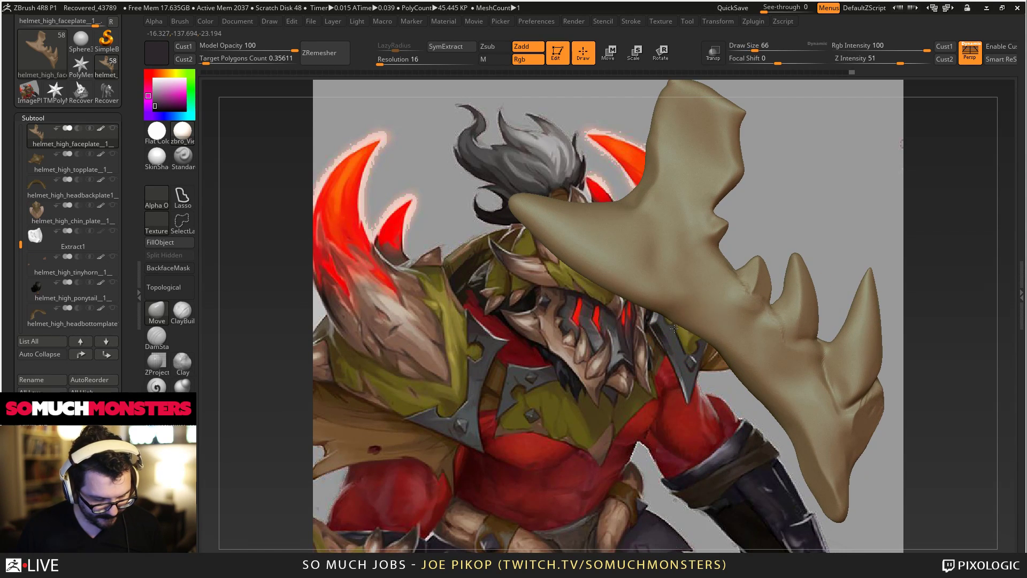
{"action": "key", "text": "ctrl+z"}
{"action": "key", "text": "ctrl+z"}
{"action": "key", "text": "ctrl+z"}
{"action": "key", "text": "ctrl+z"}
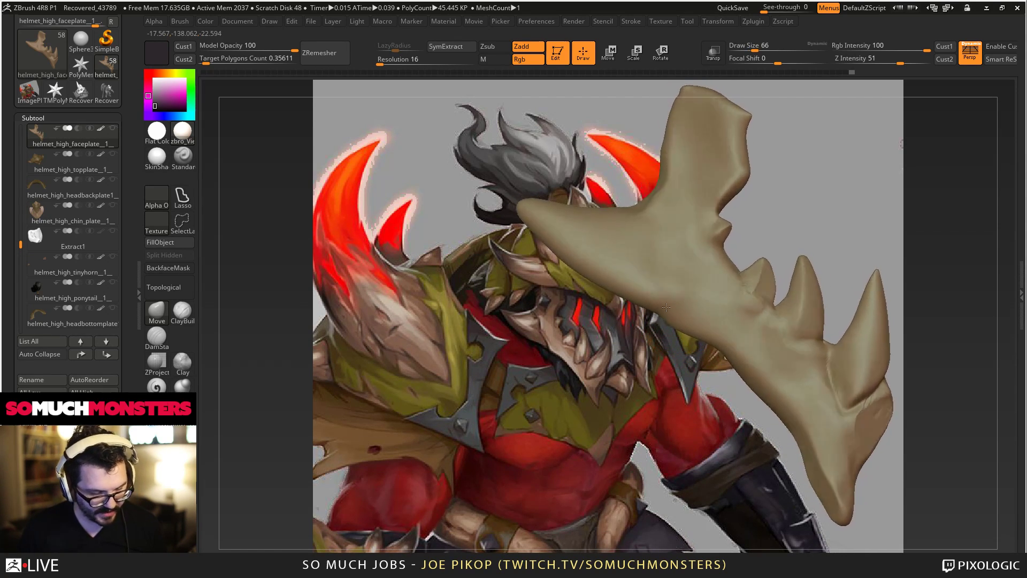
Carve a short vertical crease at the base of the faceplate's side horn with the DamStandard brush at draw size 26.
{"action": "right_click_drag", "start_coordinate": [668, 307], "coordinate": [651, 310]}
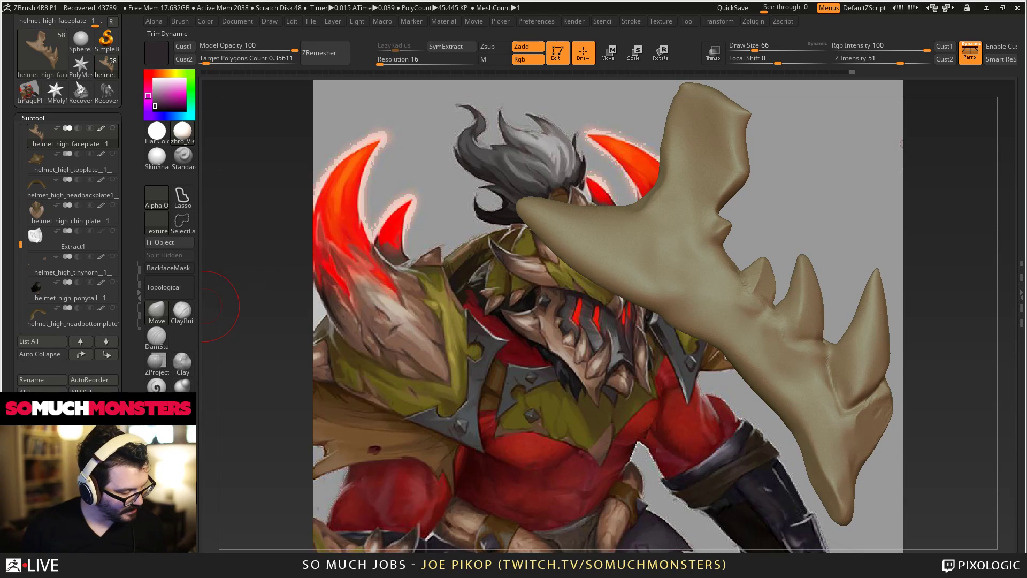
{"action": "left_click", "coordinate": [157, 337]}
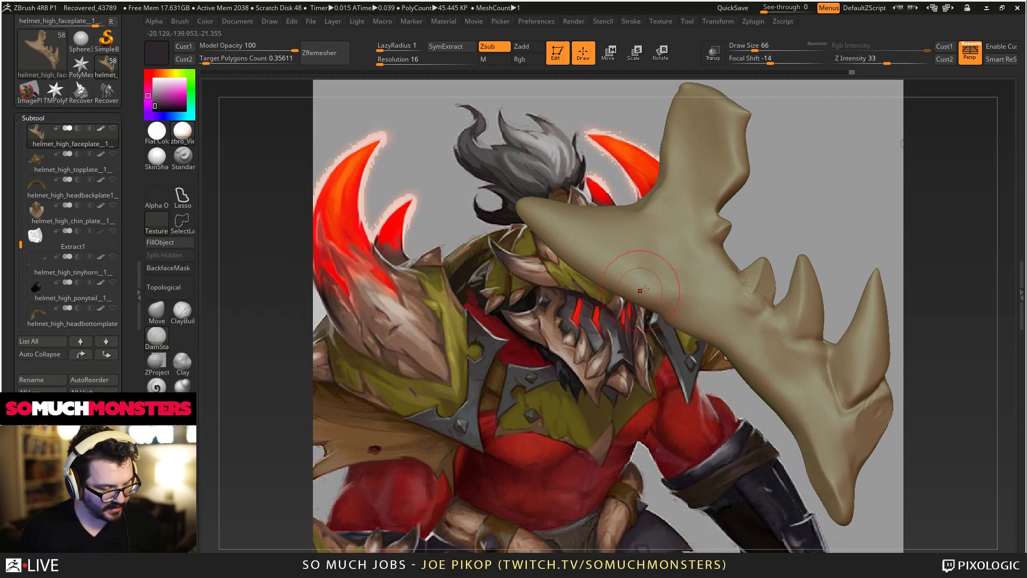
{"action": "left_click_drag", "start_coordinate": [651, 263], "coordinate": [655, 290]}
{"action": "mouse_move", "coordinate": [679, 333]}
{"action": "right_mouse_down"}
{"action": "mouse_move", "coordinate": [665, 329]}
{"action": "mouse_move", "coordinate": [721, 356]}
{"action": "right_mouse_up"}
{"action": "key", "text": "ctrl+z"}
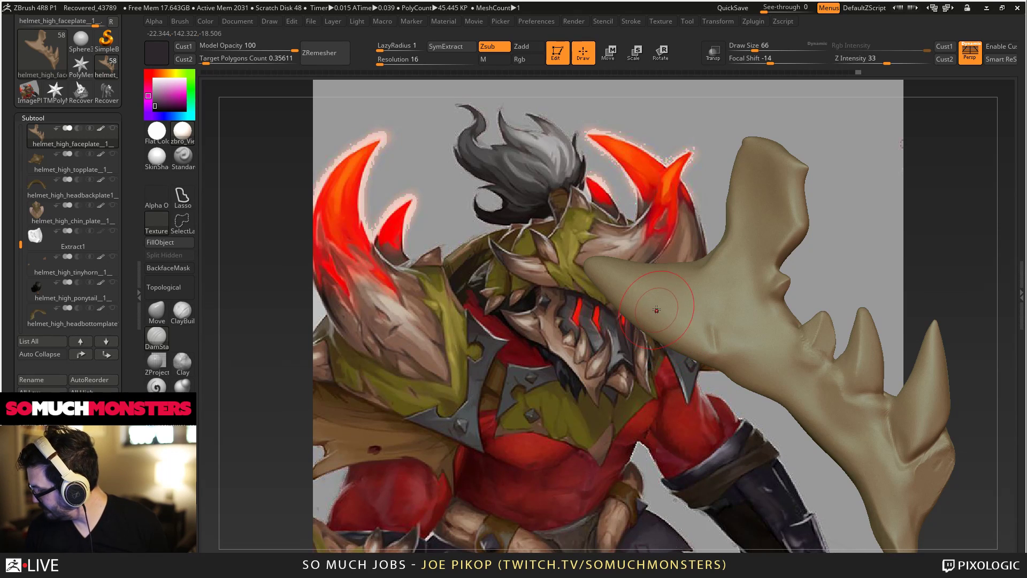
{"action": "right_click_drag", "start_coordinate": [652, 301], "coordinate": [777, 328], "text": "alt"}
{"action": "key", "text": "bracketleft"}
{"action": "key", "text": "bracketleft"}
{"action": "key", "text": "bracketleft"}
{"action": "key", "text": "bracketleft"}
{"action": "left_click_drag", "start_coordinate": [775, 315], "coordinate": [774, 320]}
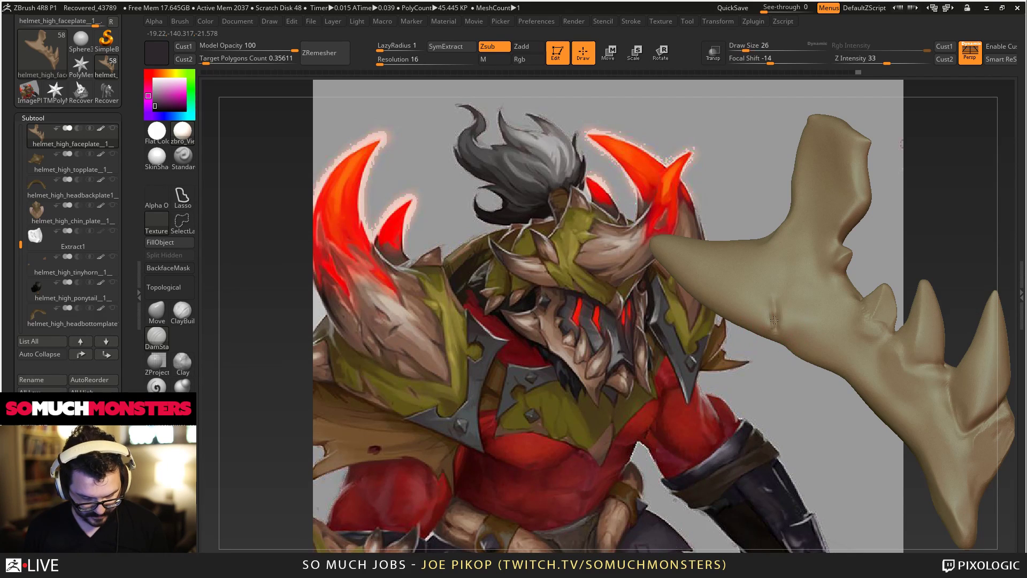
Lengthen the crease across the side horn's base and cut a short diagonal branch crease beside it.
{"action": "right_click_drag", "start_coordinate": [777, 336], "coordinate": [793, 300]}
{"action": "left_click_drag", "start_coordinate": [790, 298], "coordinate": [778, 324]}
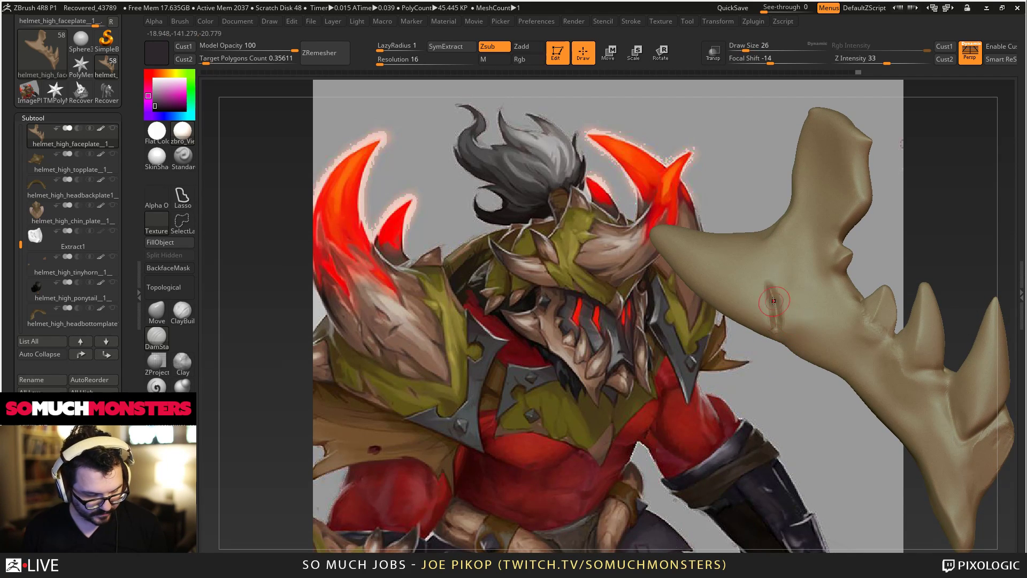
{"action": "right_click_drag", "start_coordinate": [774, 306], "coordinate": [756, 282]}
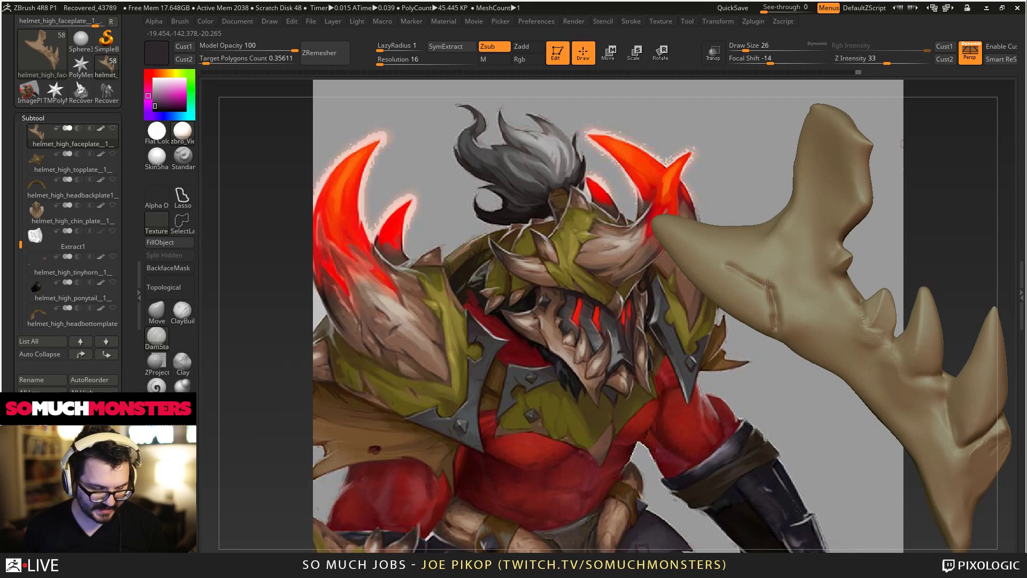
{"action": "left_click_drag", "start_coordinate": [768, 282], "coordinate": [770, 249]}
{"action": "right_click_drag", "start_coordinate": [766, 260], "coordinate": [802, 320], "text": "alt"}
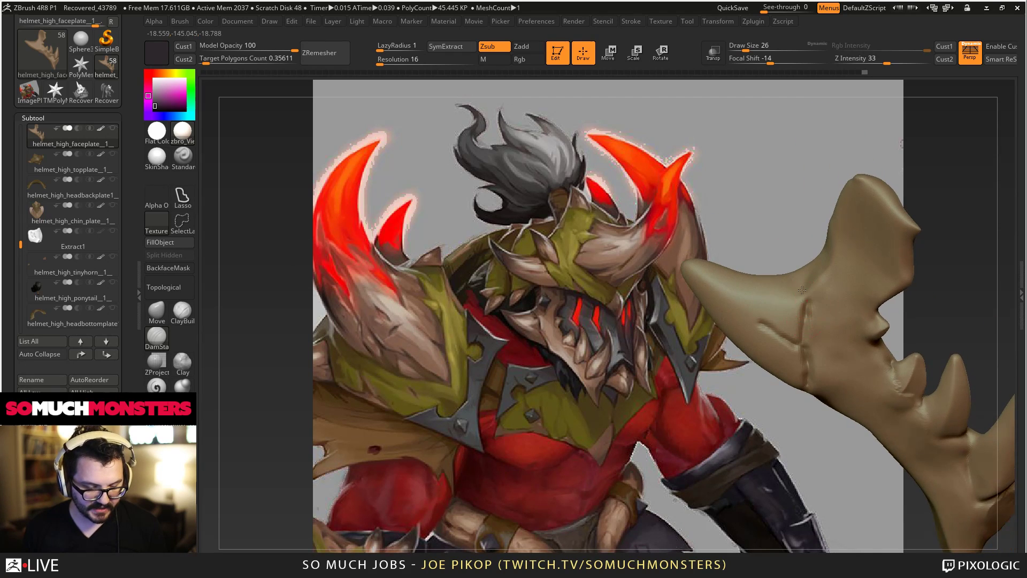
Carry the crease up to the faceplate's upper edge, smooth around its end and deepen its middle.
{"action": "left_click_drag", "start_coordinate": [804, 306], "coordinate": [790, 273]}
{"action": "right_click_drag", "start_coordinate": [785, 260], "coordinate": [782, 238]}
{"action": "mouse_move", "coordinate": [795, 270]}
{"action": "left_mouse_down", "text": "shift"}
{"action": "mouse_move", "coordinate": [806, 292]}
{"action": "mouse_move", "coordinate": [819, 277]}
{"action": "left_mouse_up", "text": "shift"}
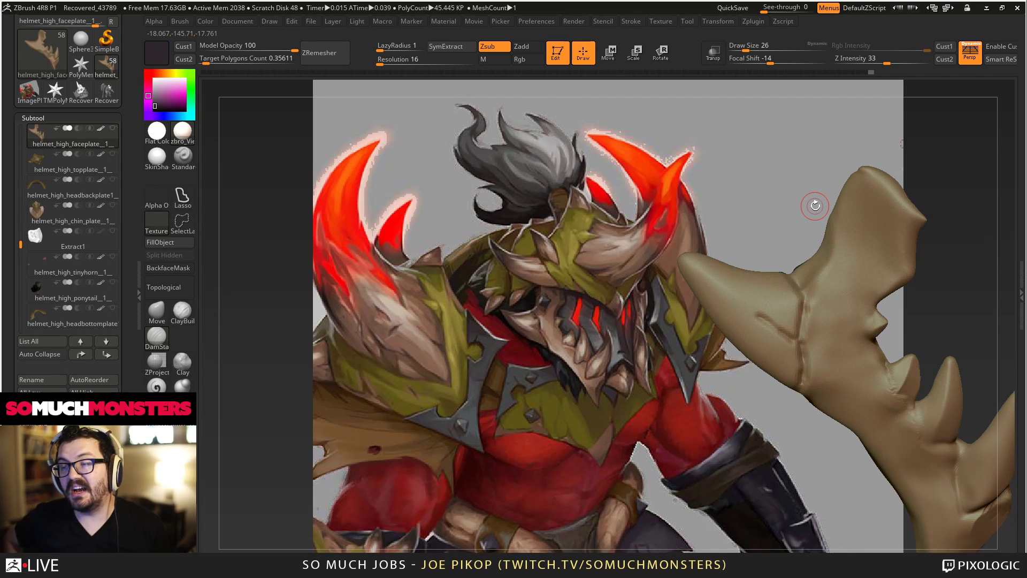
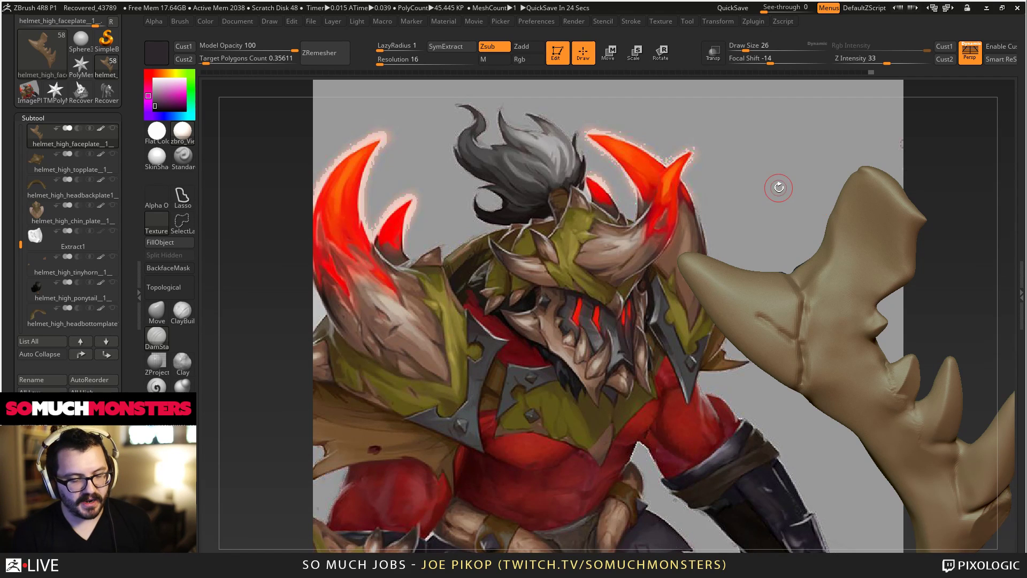
{"action": "right_click_drag", "start_coordinate": [808, 305], "coordinate": [813, 322]}
{"action": "mouse_move", "coordinate": [813, 322]}
{"action": "left_mouse_down"}
{"action": "mouse_move", "coordinate": [824, 316]}
{"action": "mouse_move", "coordinate": [803, 308]}
{"action": "left_mouse_up"}
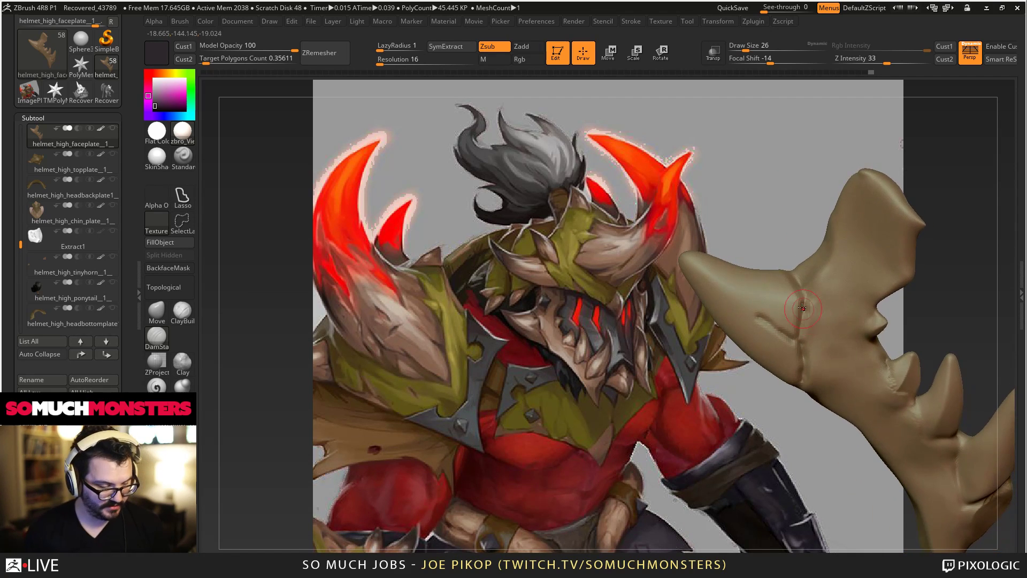
{"action": "left_click_drag", "start_coordinate": [754, 373], "coordinate": [613, 362]}
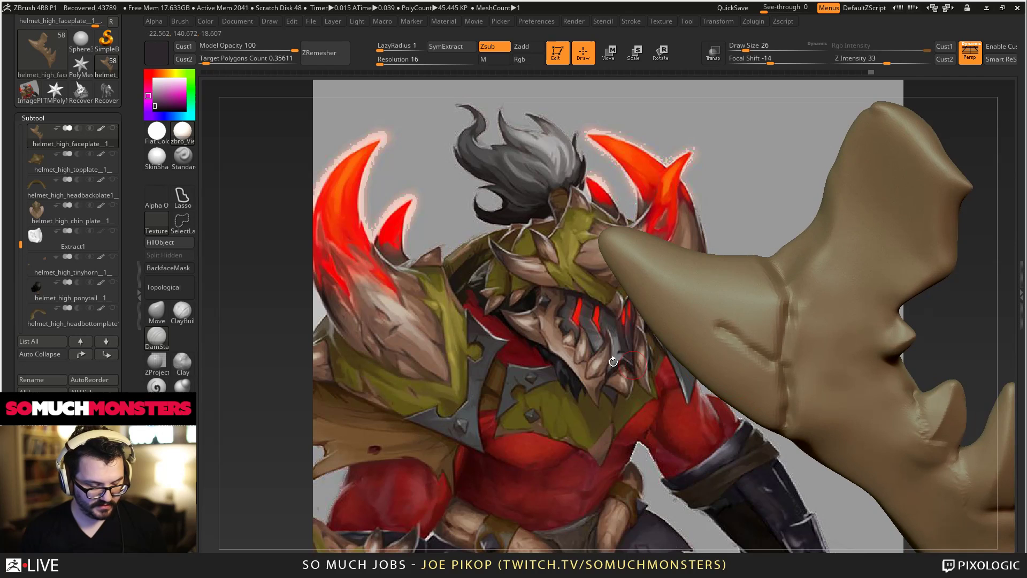
Flatten the side horn's surface from its tip to the crease with the TrimDynamic brush at draw size 62.
{"action": "left_click", "coordinate": [183, 385]}
{"action": "right_click_drag", "start_coordinate": [639, 243], "coordinate": [644, 273]}
{"action": "key", "text": "bracketright"}
{"action": "mouse_move", "coordinate": [650, 245]}
{"action": "left_mouse_down"}
{"action": "mouse_move", "coordinate": [719, 277]}
{"action": "mouse_move", "coordinate": [752, 267]}
{"action": "mouse_move", "coordinate": [696, 286]}
{"action": "left_mouse_up"}
{"action": "mouse_move", "coordinate": [639, 256]}
{"action": "right_mouse_down"}
{"action": "mouse_move", "coordinate": [717, 289]}
{"action": "mouse_move", "coordinate": [664, 264]}
{"action": "right_mouse_up"}
{"action": "mouse_move", "coordinate": [698, 265]}
{"action": "left_mouse_down"}
{"action": "mouse_move", "coordinate": [673, 251]}
{"action": "mouse_move", "coordinate": [701, 266]}
{"action": "mouse_move", "coordinate": [699, 296]}
{"action": "left_mouse_up"}
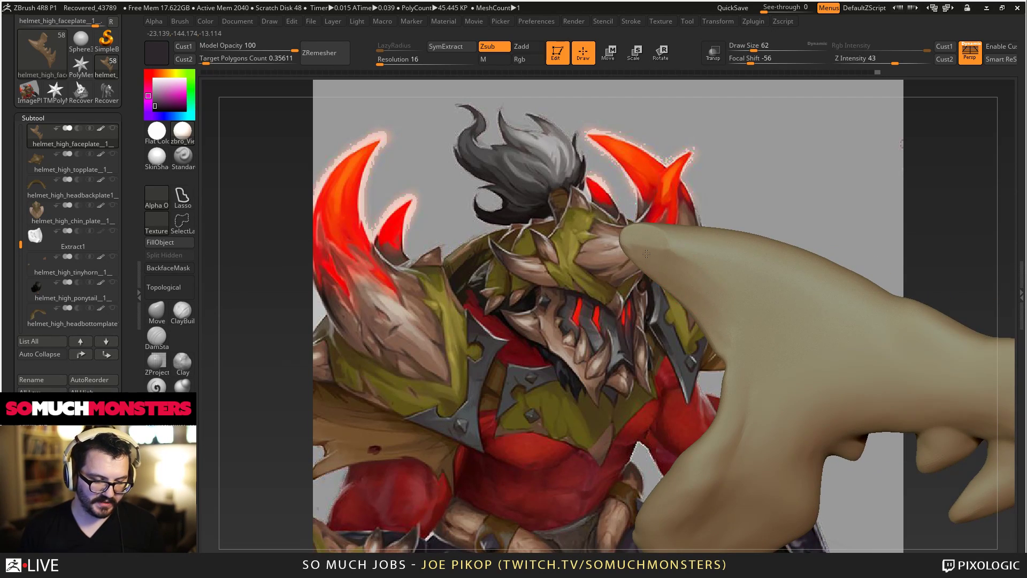
{"action": "mouse_move", "coordinate": [646, 254]}
{"action": "left_mouse_down"}
{"action": "mouse_move", "coordinate": [677, 335]}
{"action": "mouse_move", "coordinate": [828, 367]}
{"action": "mouse_move", "coordinate": [811, 333]}
{"action": "left_mouse_up"}
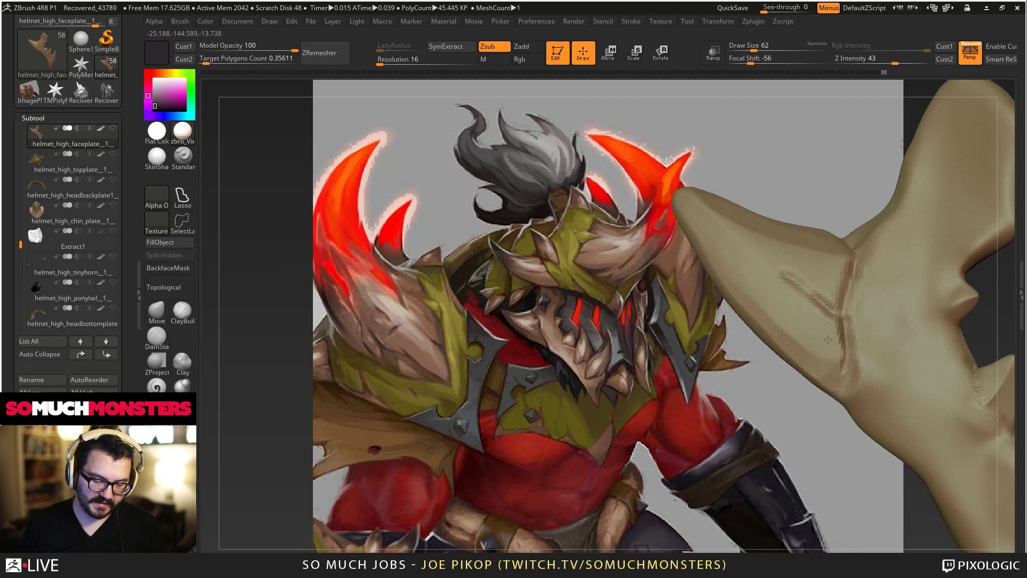
{"action": "right_click_drag", "start_coordinate": [828, 339], "coordinate": [792, 313]}
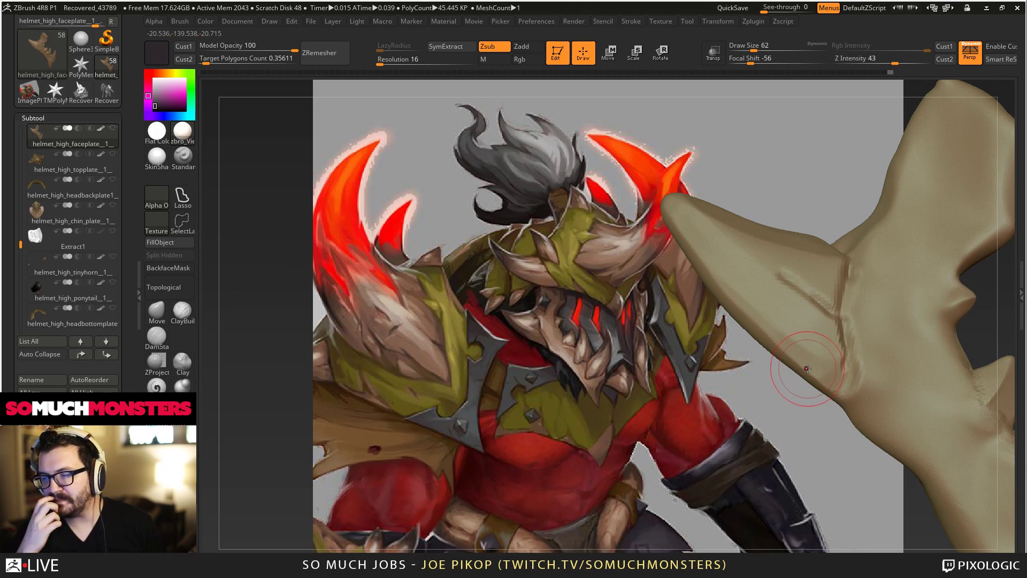
Trim broader flat planes along the side horn's ridge and lower edge at draw size 62 to 102.
{"action": "mouse_move", "coordinate": [735, 287]}
{"action": "right_mouse_down"}
{"action": "mouse_move", "coordinate": [734, 262]}
{"action": "mouse_move", "coordinate": [762, 271]}
{"action": "mouse_move", "coordinate": [828, 402]}
{"action": "right_mouse_up"}
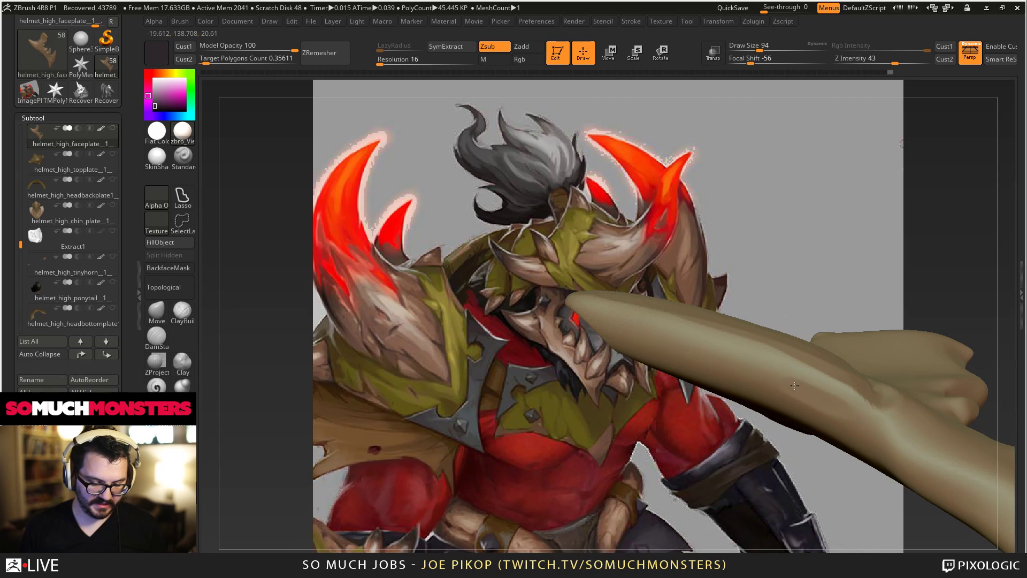
{"action": "right_click_drag", "start_coordinate": [637, 334], "coordinate": [596, 275]}
{"action": "left_click_drag", "start_coordinate": [605, 336], "coordinate": [628, 345]}
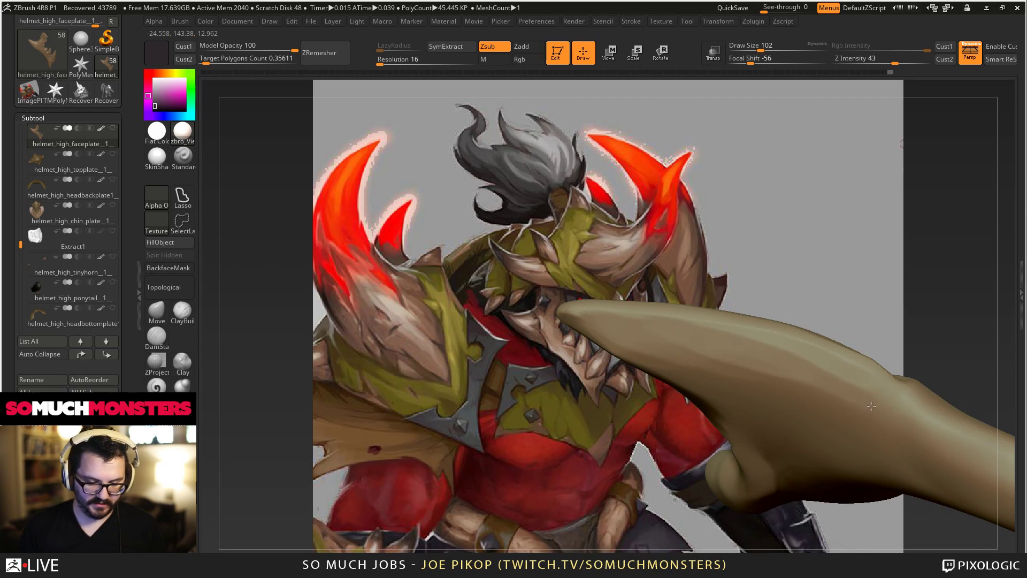
{"action": "mouse_move", "coordinate": [878, 404]}
{"action": "right_mouse_down"}
{"action": "mouse_move", "coordinate": [736, 400]}
{"action": "mouse_move", "coordinate": [759, 376]}
{"action": "mouse_move", "coordinate": [780, 382]}
{"action": "right_mouse_up"}
{"action": "left_click_drag", "start_coordinate": [697, 376], "coordinate": [727, 387]}
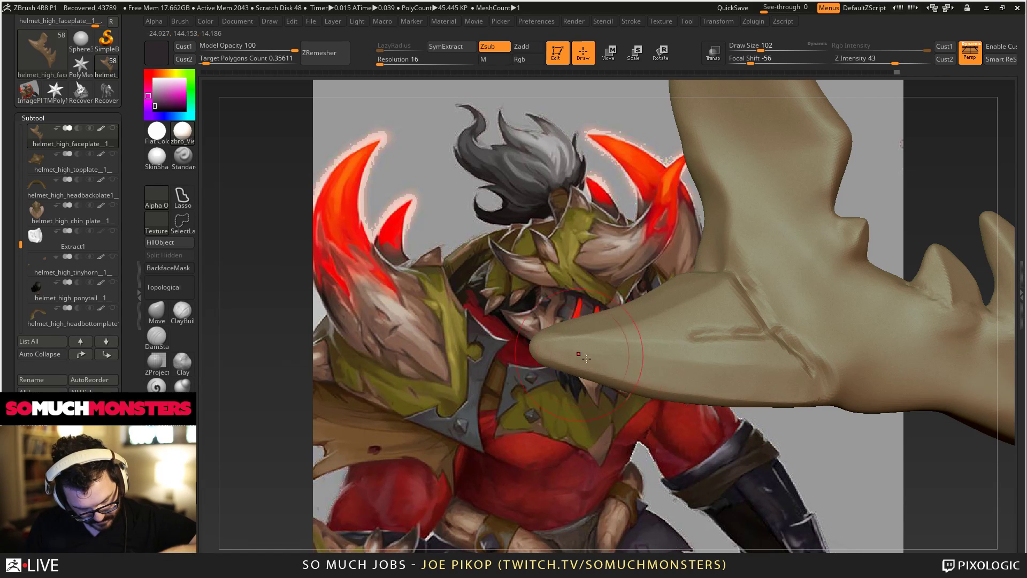
{"action": "right_click_drag", "start_coordinate": [736, 408], "coordinate": [776, 390]}
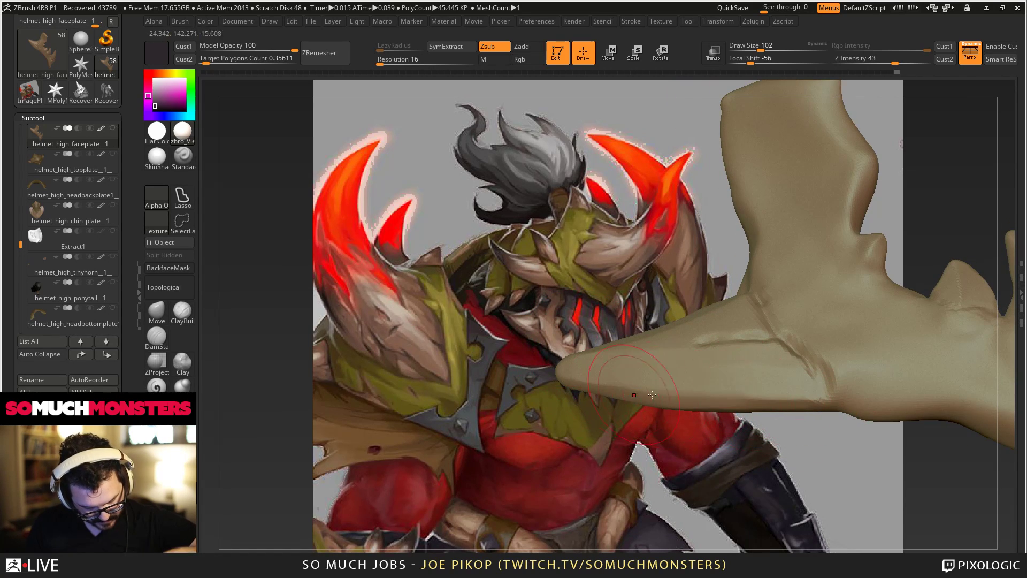
{"action": "right_click_drag", "start_coordinate": [641, 379], "coordinate": [733, 318]}
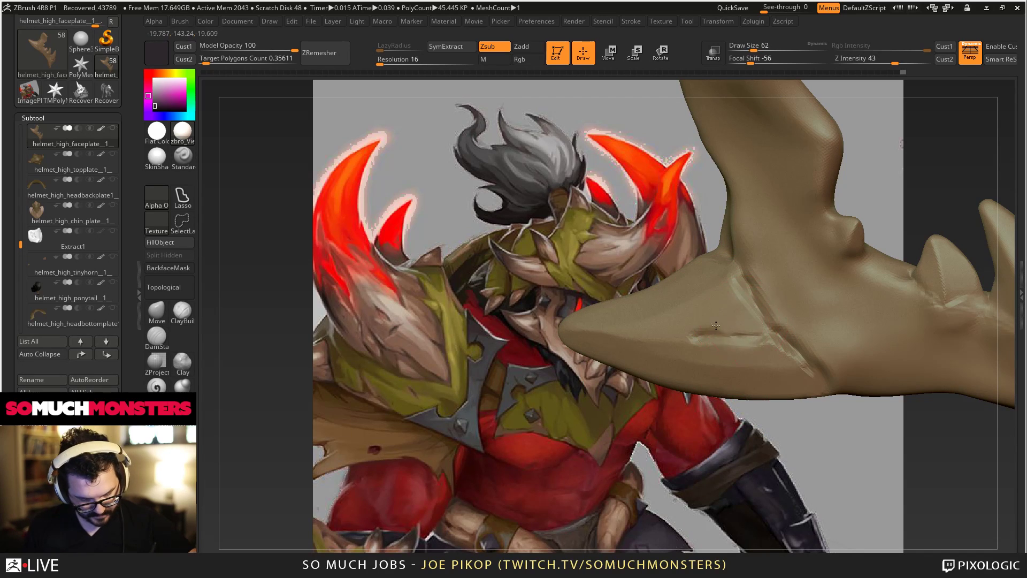
{"action": "left_click_drag", "start_coordinate": [715, 325], "coordinate": [738, 311]}
Build up rough bone texture around the side horn's creases with the ClayBuildup brush at draw size 62 and Z intensity 20.
{"action": "left_click", "coordinate": [182, 310]}
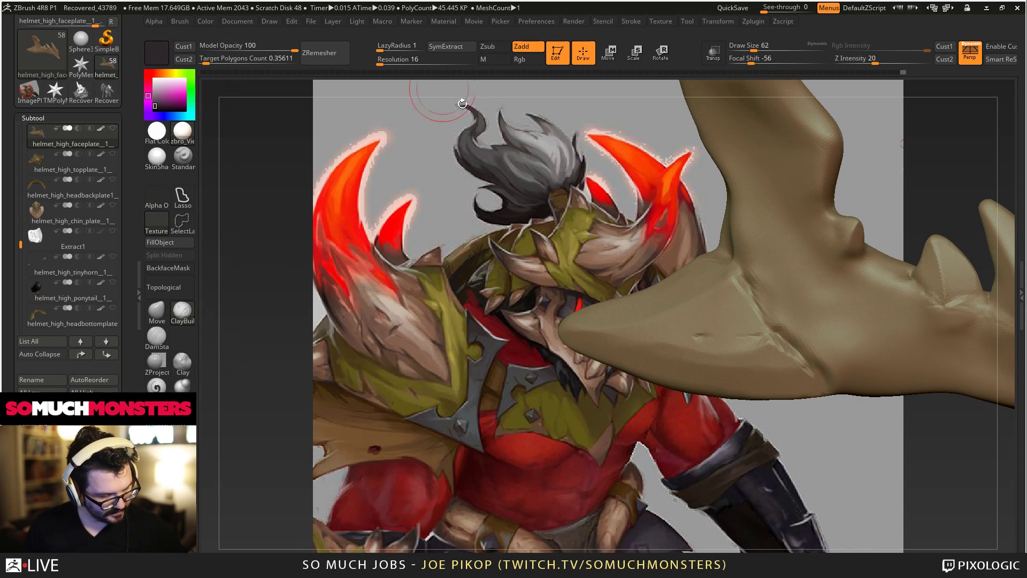
{"action": "mouse_move", "coordinate": [770, 300]}
{"action": "left_mouse_down"}
{"action": "mouse_move", "coordinate": [723, 329]}
{"action": "mouse_move", "coordinate": [642, 324]}
{"action": "mouse_move", "coordinate": [726, 340]}
{"action": "left_mouse_up"}
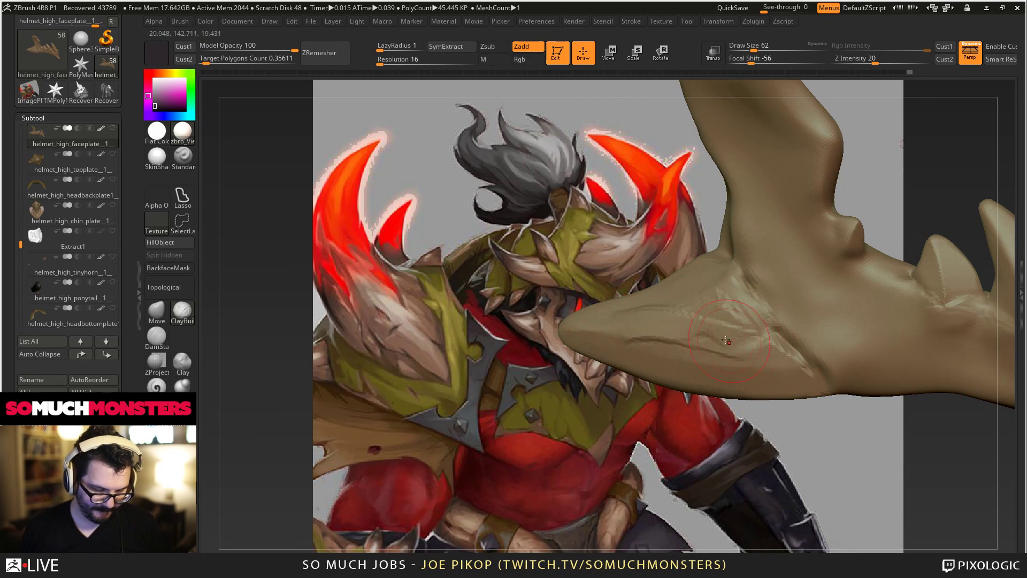
{"action": "mouse_move", "coordinate": [741, 335]}
{"action": "right_mouse_down", "text": "alt"}
{"action": "mouse_move", "coordinate": [786, 420]}
{"action": "mouse_move", "coordinate": [792, 367]}
{"action": "mouse_move", "coordinate": [762, 337]}
{"action": "right_mouse_up", "text": "alt"}
{"action": "mouse_move", "coordinate": [762, 338]}
{"action": "left_mouse_down"}
{"action": "mouse_move", "coordinate": [778, 333]}
{"action": "mouse_move", "coordinate": [776, 315]}
{"action": "left_mouse_up"}
{"action": "right_click_drag", "start_coordinate": [776, 316], "coordinate": [786, 328]}
{"action": "mouse_move", "coordinate": [786, 328]}
{"action": "left_mouse_down"}
{"action": "mouse_move", "coordinate": [803, 348]}
{"action": "mouse_move", "coordinate": [799, 334]}
{"action": "mouse_move", "coordinate": [819, 348]}
{"action": "mouse_move", "coordinate": [812, 303]}
{"action": "left_mouse_up"}
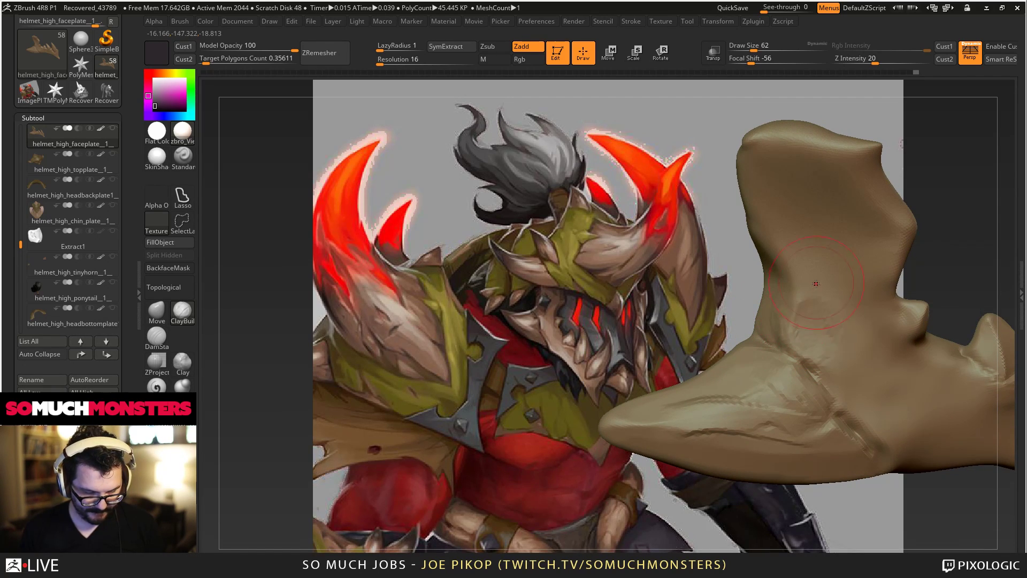
Add long clay strokes along the faceplate's upright section above the side horn with the ClayBuildup brush.
{"action": "right_click_drag", "start_coordinate": [812, 304], "coordinate": [797, 260]}
{"action": "left_click_drag", "start_coordinate": [797, 260], "coordinate": [824, 324]}
{"action": "right_click_drag", "start_coordinate": [824, 323], "coordinate": [841, 297]}
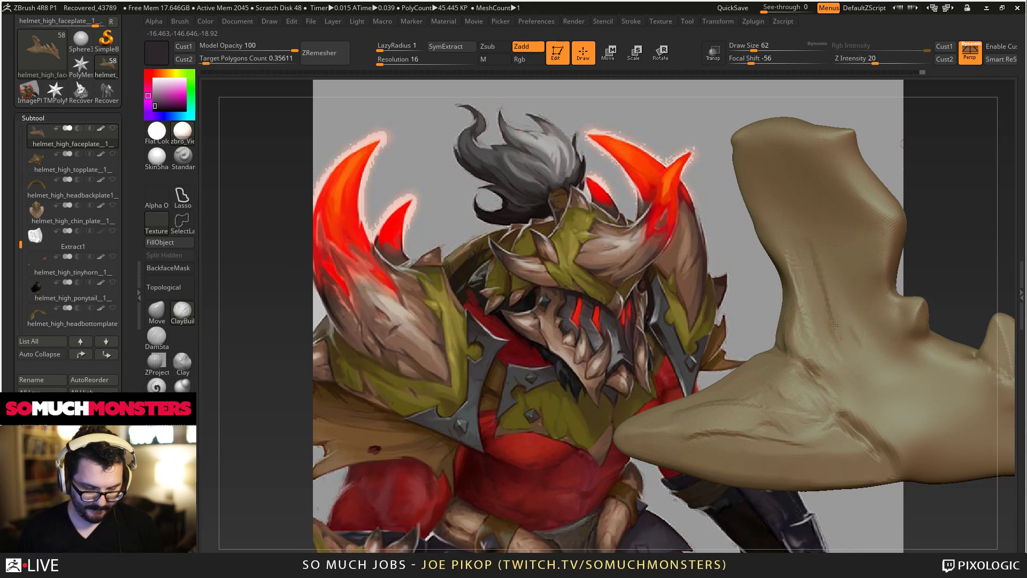
{"action": "mouse_move", "coordinate": [834, 325]}
{"action": "left_mouse_down"}
{"action": "mouse_move", "coordinate": [857, 304]}
{"action": "mouse_move", "coordinate": [798, 246]}
{"action": "left_mouse_up"}
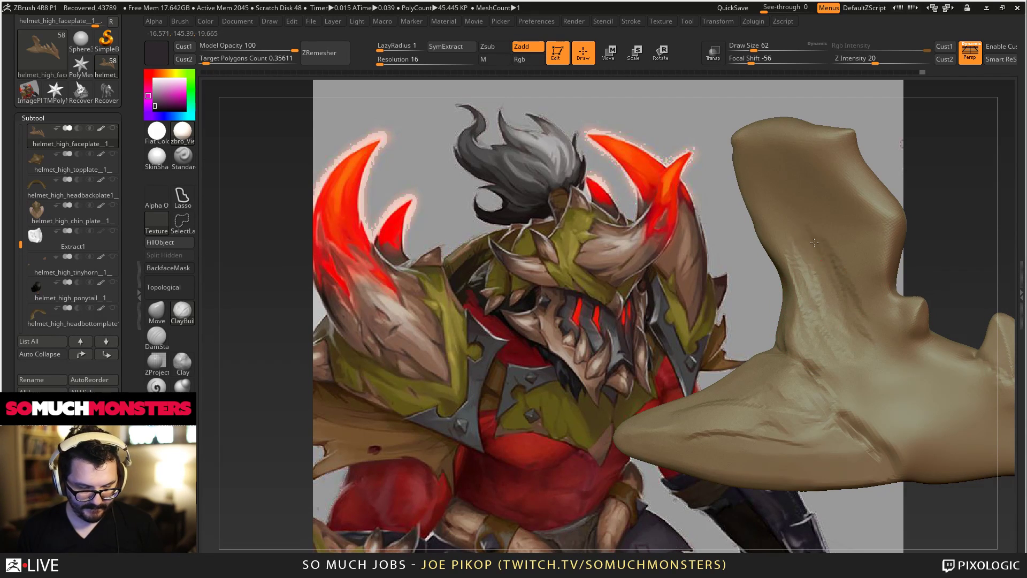
{"action": "left_click_drag", "start_coordinate": [845, 224], "coordinate": [803, 281]}
{"action": "right_click_drag", "start_coordinate": [852, 288], "coordinate": [877, 331], "text": "alt"}
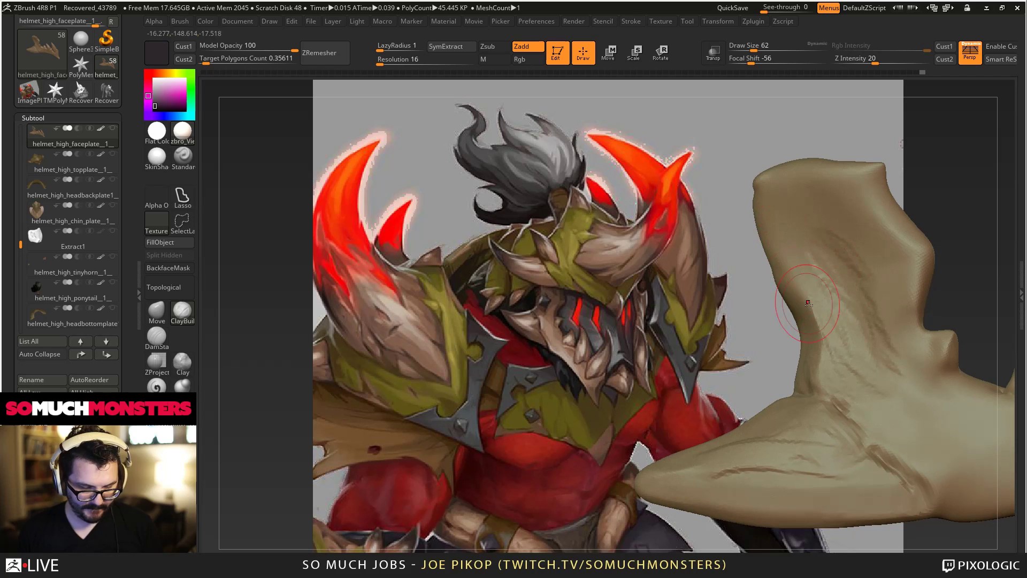
Build up the upright section's outer edge and base with clay strokes, and smooth the strokes across its face.
{"action": "mouse_move", "coordinate": [816, 308]}
{"action": "left_mouse_down"}
{"action": "mouse_move", "coordinate": [805, 241]}
{"action": "mouse_move", "coordinate": [824, 304]}
{"action": "left_mouse_up"}
{"action": "right_click_drag", "start_coordinate": [824, 304], "coordinate": [840, 281]}
{"action": "mouse_move", "coordinate": [762, 216]}
{"action": "left_mouse_down"}
{"action": "mouse_move", "coordinate": [782, 313]}
{"action": "mouse_move", "coordinate": [750, 214]}
{"action": "left_mouse_up"}
{"action": "mouse_move", "coordinate": [808, 331]}
{"action": "left_mouse_down"}
{"action": "mouse_move", "coordinate": [791, 232]}
{"action": "mouse_move", "coordinate": [783, 297]}
{"action": "mouse_move", "coordinate": [789, 310]}
{"action": "mouse_move", "coordinate": [822, 249]}
{"action": "mouse_move", "coordinate": [820, 318]}
{"action": "left_mouse_up"}
{"action": "right_click_drag", "start_coordinate": [820, 318], "coordinate": [844, 324]}
{"action": "left_click_drag", "start_coordinate": [844, 323], "coordinate": [837, 275]}
{"action": "mouse_move", "coordinate": [854, 315]}
{"action": "left_mouse_down", "text": "shift"}
{"action": "mouse_move", "coordinate": [872, 333]}
{"action": "mouse_move", "coordinate": [856, 249]}
{"action": "mouse_move", "coordinate": [819, 199]}
{"action": "left_mouse_up", "text": "shift"}
{"action": "mouse_move", "coordinate": [807, 189]}
{"action": "right_mouse_down"}
{"action": "mouse_move", "coordinate": [807, 226]}
{"action": "mouse_move", "coordinate": [832, 291]}
{"action": "right_mouse_up"}
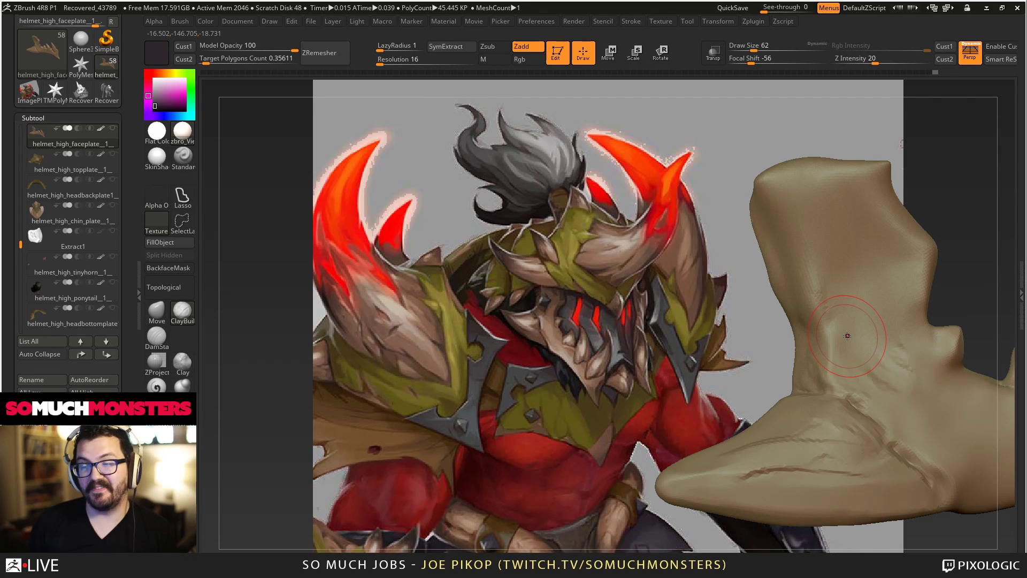
{"action": "right_click_drag", "start_coordinate": [760, 279], "coordinate": [773, 215]}
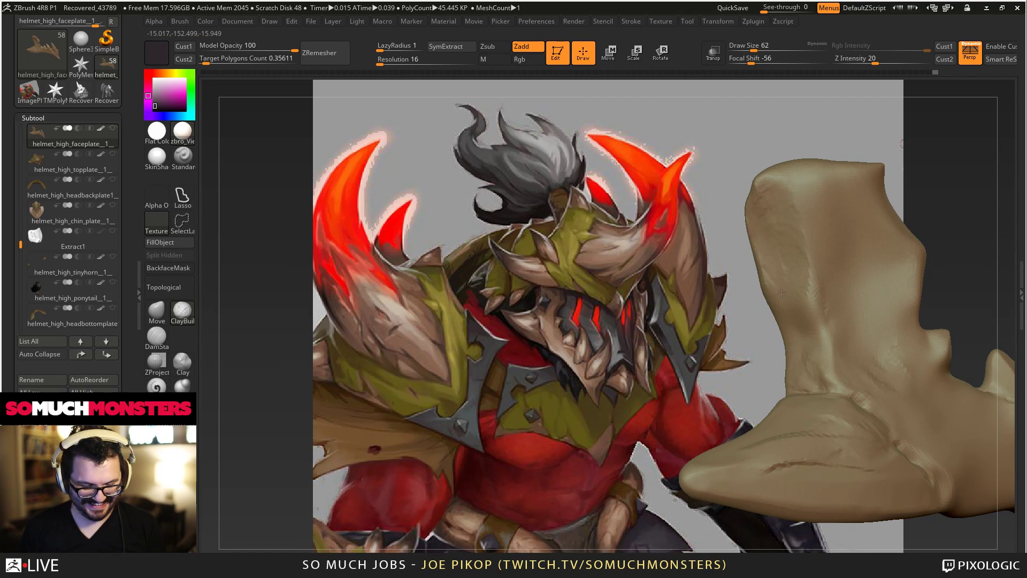
Build up clay strokes around the base of the faceplate's upright section, where it meets the side horn, with ClayBuildup at draw size 62.
{"action": "right_click_drag", "start_coordinate": [782, 293], "coordinate": [785, 303]}
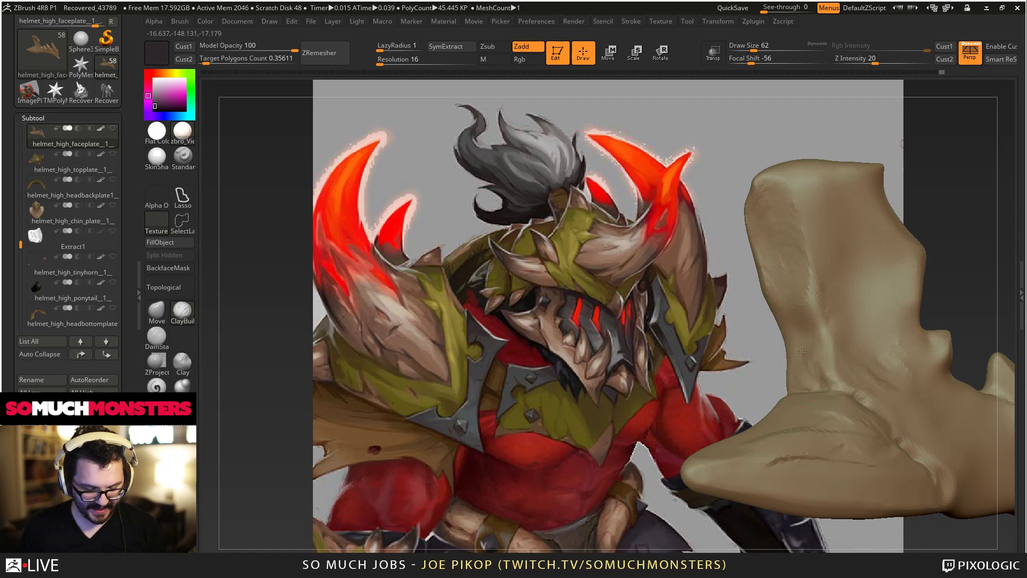
{"action": "left_click_drag", "start_coordinate": [803, 352], "coordinate": [823, 338]}
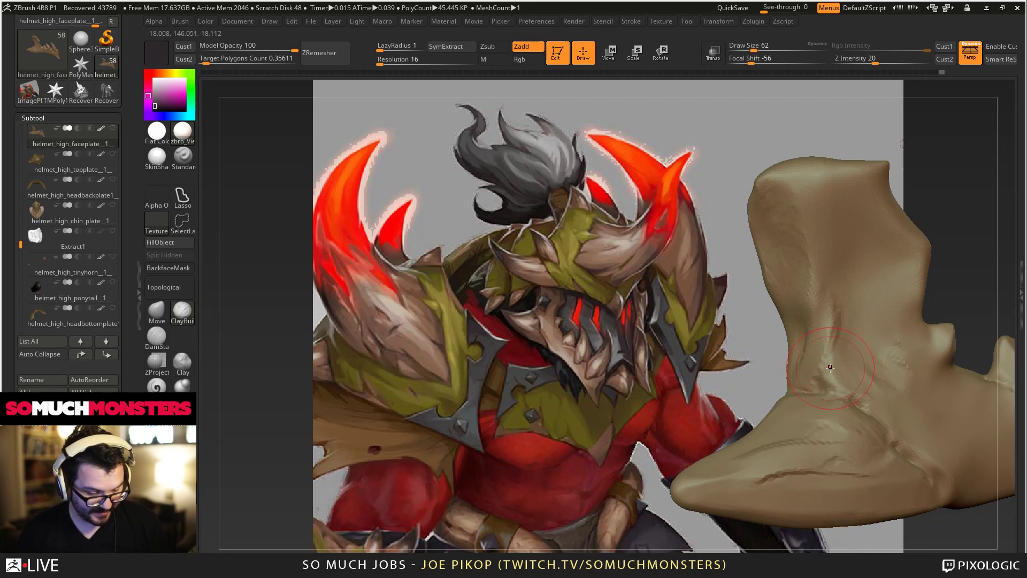
{"action": "mouse_move", "coordinate": [840, 380]}
{"action": "left_mouse_down"}
{"action": "mouse_move", "coordinate": [824, 374]}
{"action": "mouse_move", "coordinate": [850, 363]}
{"action": "left_mouse_up"}
{"action": "right_click_drag", "start_coordinate": [850, 364], "coordinate": [858, 375]}
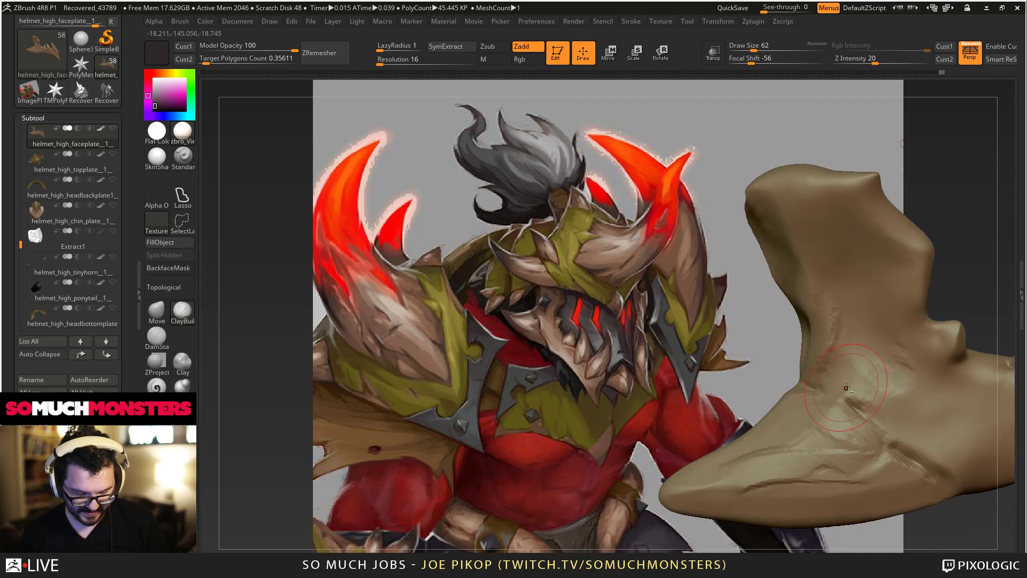
{"action": "mouse_move", "coordinate": [851, 369]}
{"action": "left_mouse_down"}
{"action": "mouse_move", "coordinate": [868, 409]}
{"action": "mouse_move", "coordinate": [865, 358]}
{"action": "left_mouse_up"}
{"action": "right_click_drag", "start_coordinate": [865, 357], "coordinate": [851, 369]}
{"action": "mouse_move", "coordinate": [851, 369]}
{"action": "left_mouse_down"}
{"action": "mouse_move", "coordinate": [858, 412]}
{"action": "mouse_move", "coordinate": [904, 401]}
{"action": "left_mouse_up"}
{"action": "right_click_drag", "start_coordinate": [904, 400], "coordinate": [858, 394], "text": "alt"}
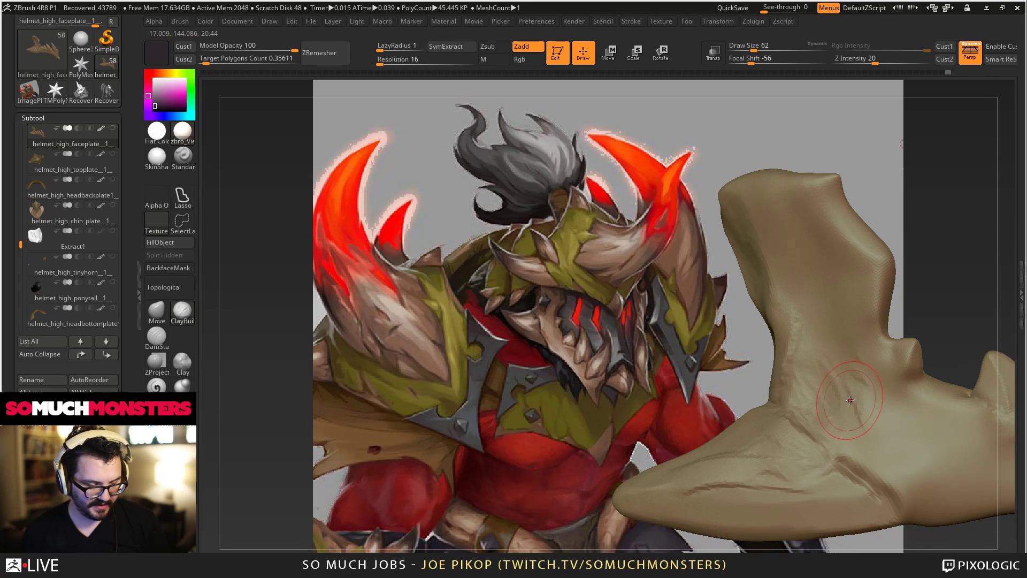
Add long clay strokes up the front face of the upright section to its top, and smooth them into the surface.
{"action": "left_click_drag", "start_coordinate": [859, 390], "coordinate": [864, 333]}
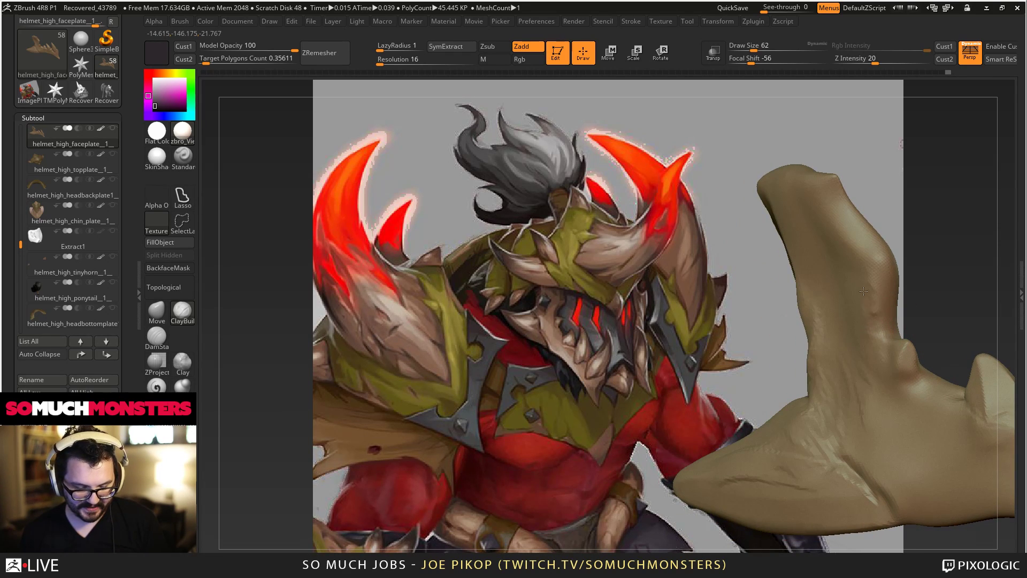
{"action": "left_click_drag", "start_coordinate": [864, 291], "coordinate": [871, 227]}
{"action": "right_click_drag", "start_coordinate": [871, 228], "coordinate": [861, 230]}
{"action": "left_click_drag", "start_coordinate": [867, 244], "coordinate": [826, 211]}
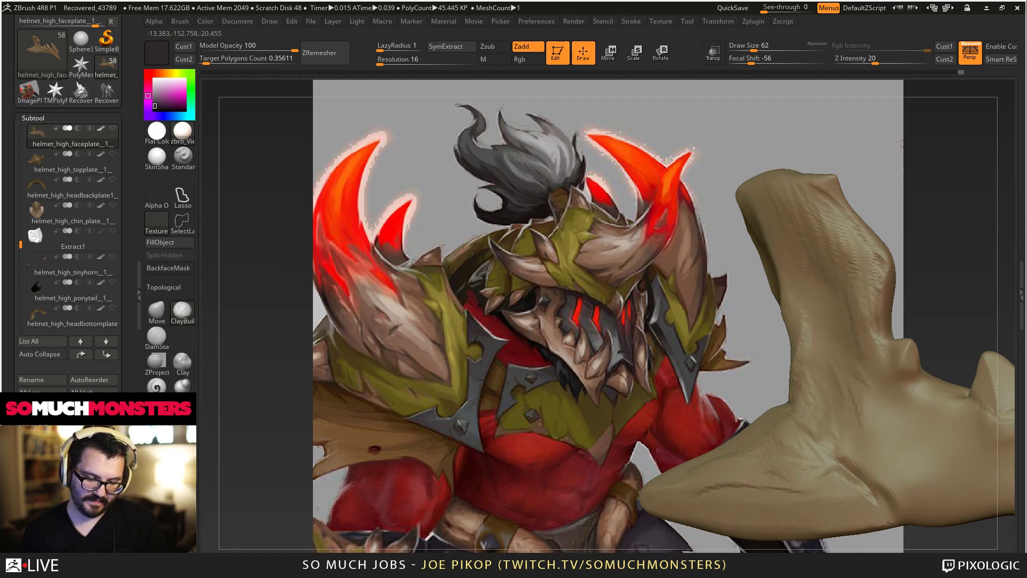
{"action": "left_click_drag", "start_coordinate": [805, 208], "coordinate": [826, 234], "text": "shift"}
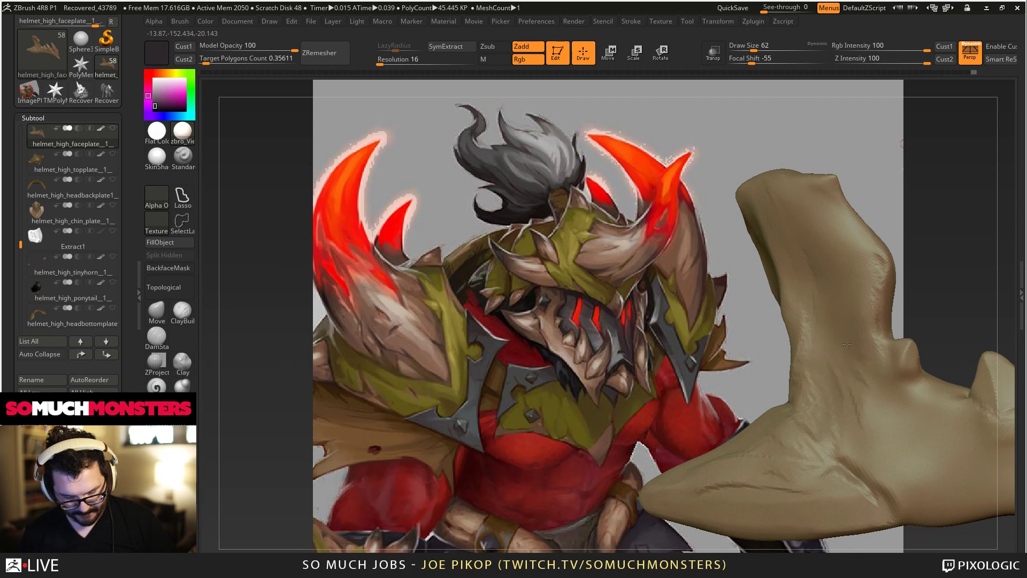
Reshape the small tooth on the faceplate's jaw edge with the Move brush at draw size 70.
{"action": "mouse_move", "coordinate": [847, 344]}
{"action": "right_mouse_down", "text": "ctrl"}
{"action": "mouse_move", "coordinate": [877, 401]}
{"action": "mouse_move", "coordinate": [696, 315]}
{"action": "mouse_move", "coordinate": [727, 379]}
{"action": "mouse_move", "coordinate": [803, 422]}
{"action": "mouse_move", "coordinate": [806, 387]}
{"action": "right_mouse_up", "text": "ctrl"}
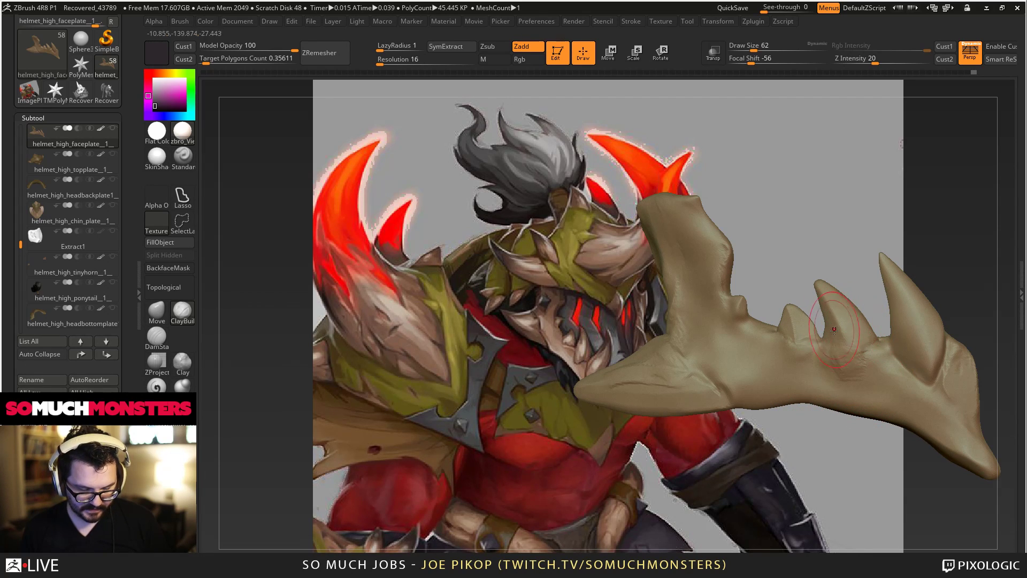
{"action": "right_click_drag", "start_coordinate": [843, 332], "coordinate": [850, 365]}
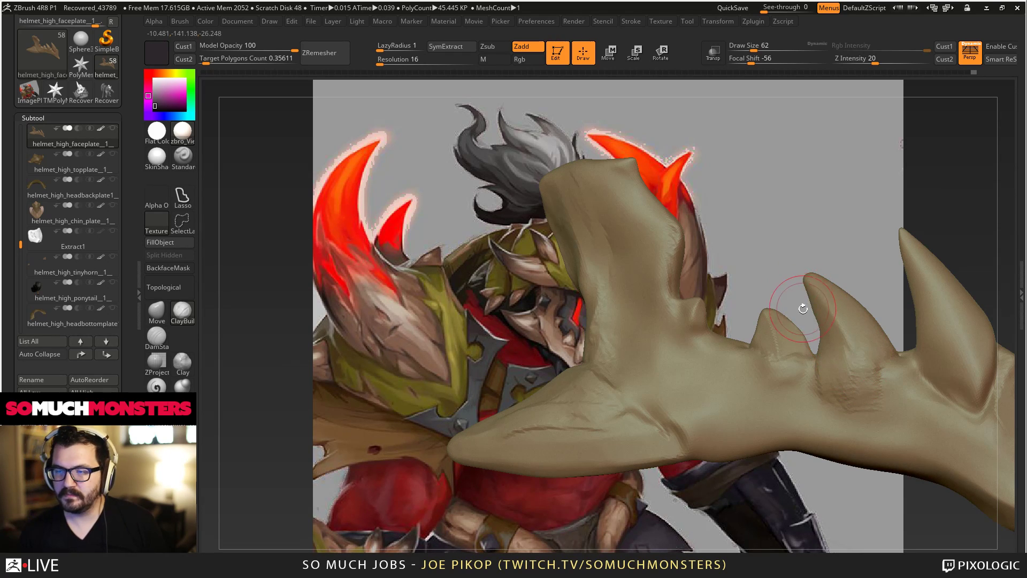
{"action": "left_click_drag", "start_coordinate": [803, 309], "coordinate": [665, 213]}
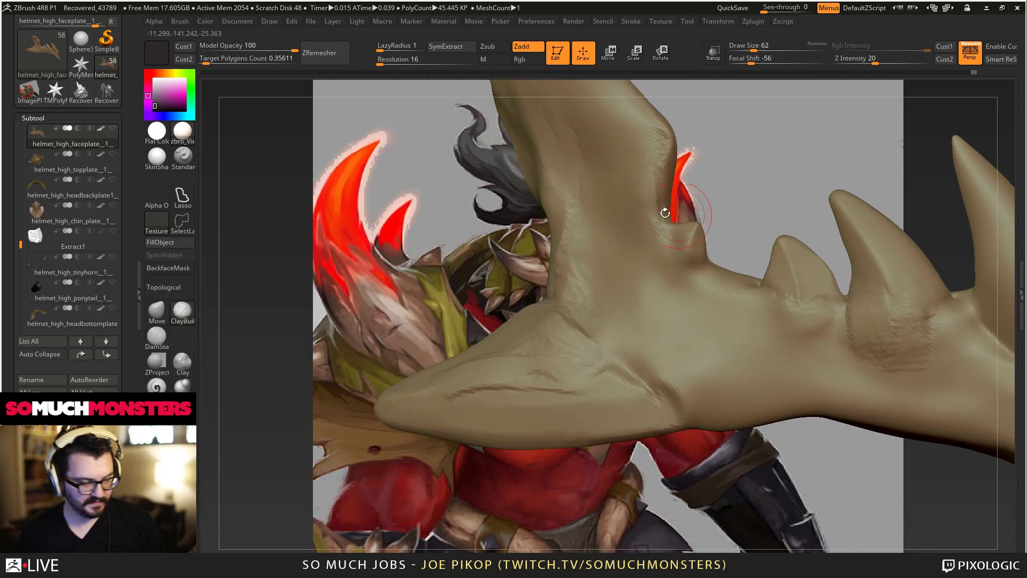
{"action": "left_click", "coordinate": [159, 313]}
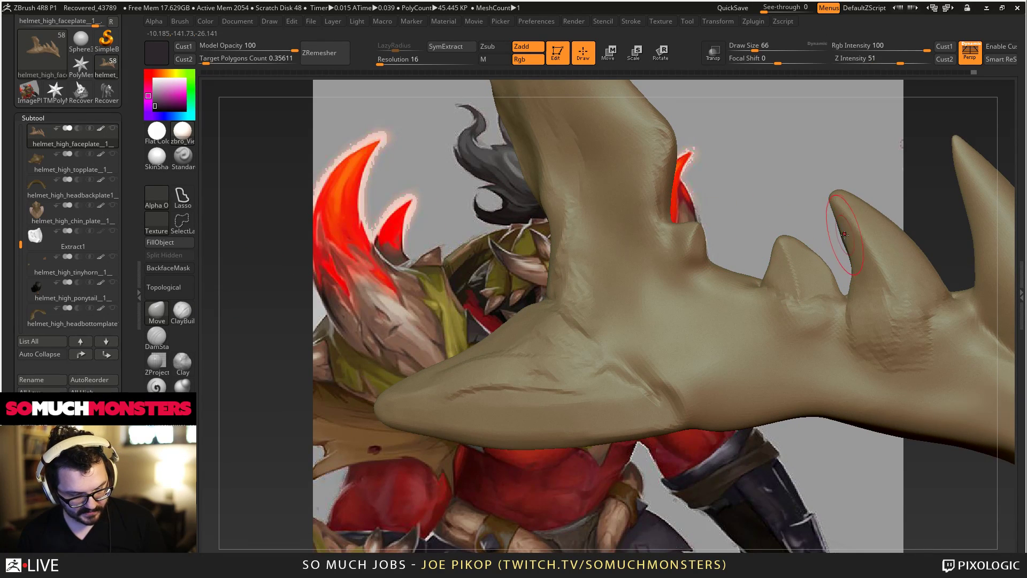
{"action": "mouse_move", "coordinate": [847, 230]}
{"action": "right_mouse_down", "text": "ctrl"}
{"action": "mouse_move", "coordinate": [794, 361]}
{"action": "mouse_move", "coordinate": [801, 391]}
{"action": "right_mouse_up", "text": "ctrl"}
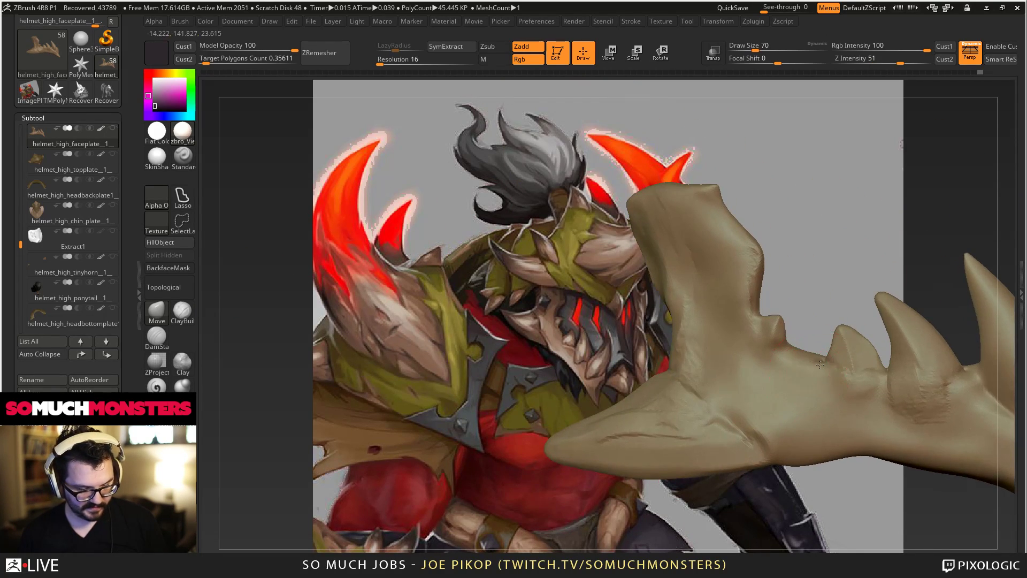
{"action": "left_click_drag", "start_coordinate": [837, 334], "coordinate": [841, 329]}
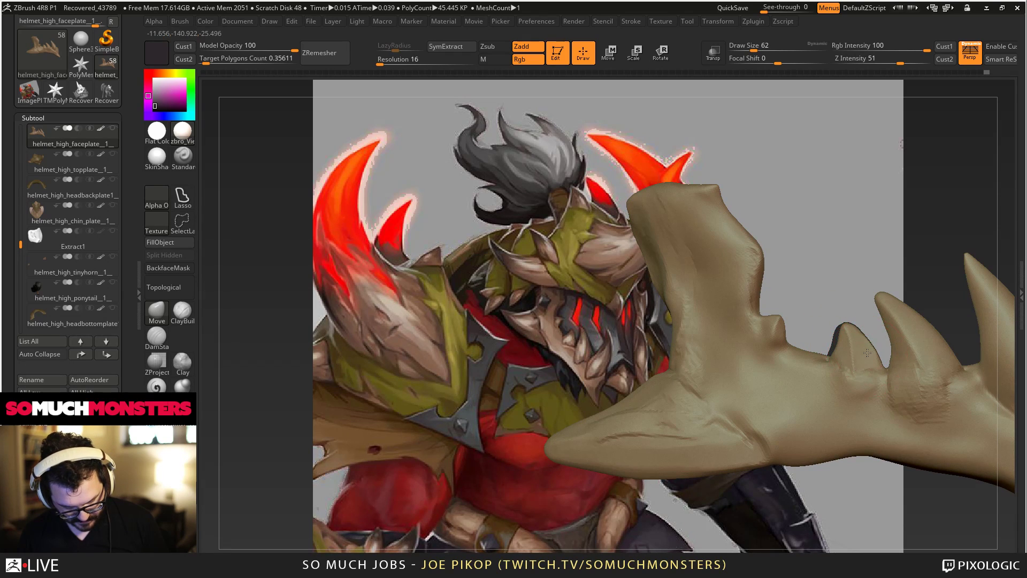
Build up and smooth clay strokes along the jaw's lower edge, the middle tooth's base and the pointed front tip with ClayBuildup at draw size 62.
{"action": "mouse_move", "coordinate": [869, 369]}
{"action": "right_mouse_down", "text": "ctrl"}
{"action": "mouse_move", "coordinate": [742, 280]}
{"action": "mouse_move", "coordinate": [712, 236]}
{"action": "mouse_move", "coordinate": [736, 373]}
{"action": "mouse_move", "coordinate": [722, 359]}
{"action": "mouse_move", "coordinate": [766, 385]}
{"action": "mouse_move", "coordinate": [772, 415]}
{"action": "right_mouse_up", "text": "ctrl"}
{"action": "left_click", "coordinate": [182, 313]}
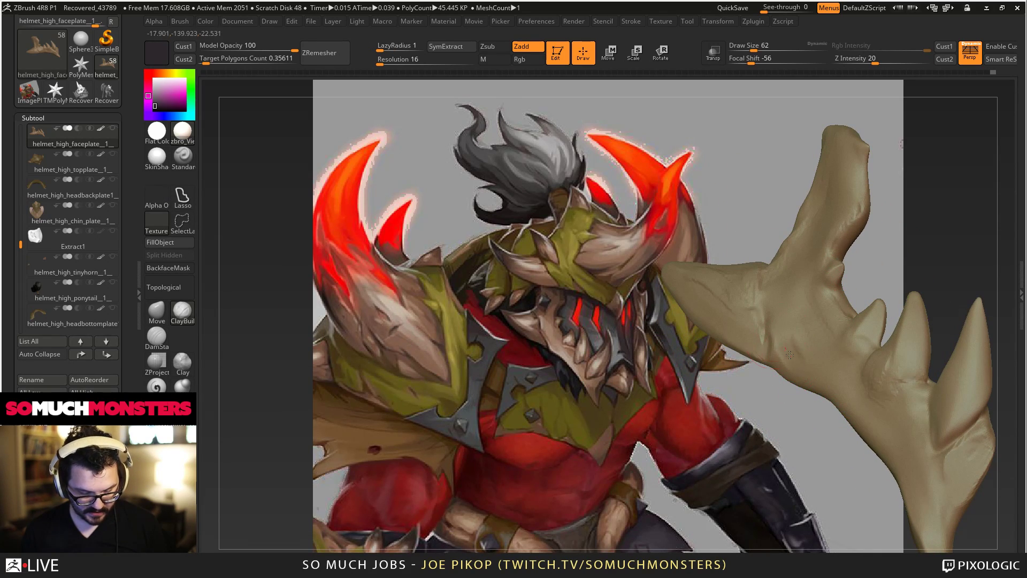
{"action": "left_click_drag", "start_coordinate": [775, 280], "coordinate": [898, 427]}
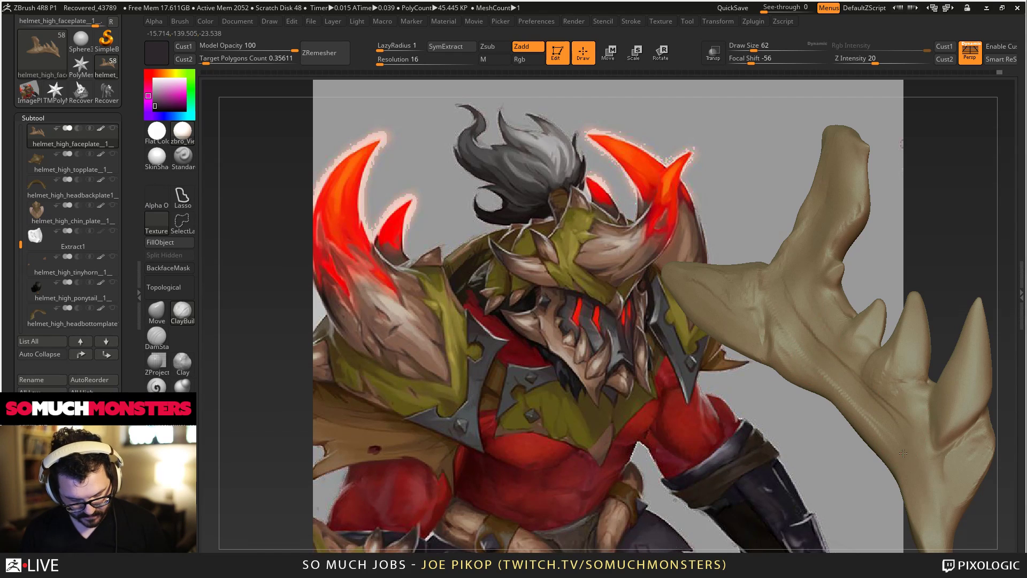
{"action": "mouse_move", "coordinate": [867, 374]}
{"action": "right_mouse_down"}
{"action": "mouse_move", "coordinate": [858, 384]}
{"action": "mouse_move", "coordinate": [869, 377]}
{"action": "right_mouse_up"}
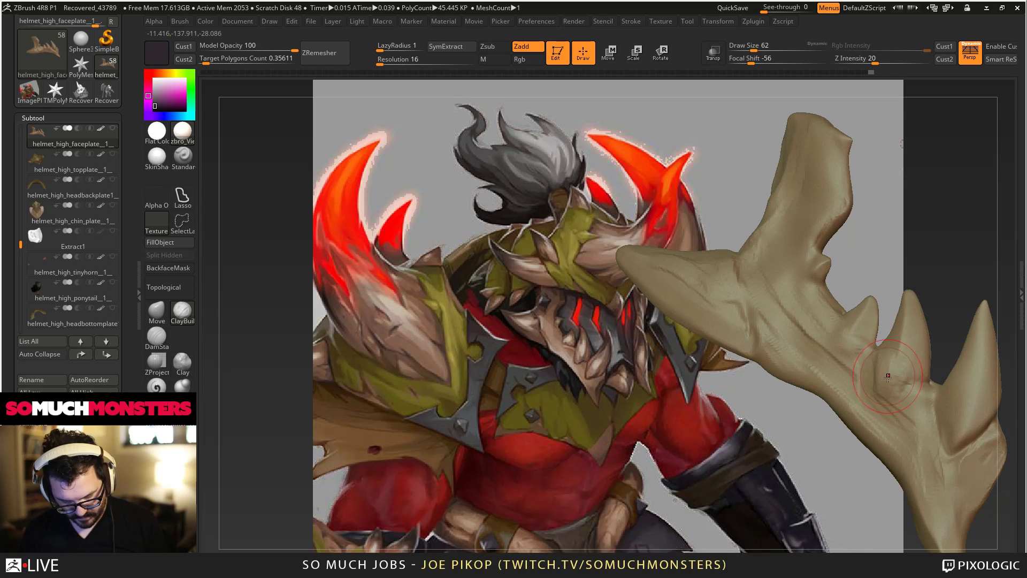
{"action": "left_click_drag", "start_coordinate": [896, 360], "coordinate": [908, 308]}
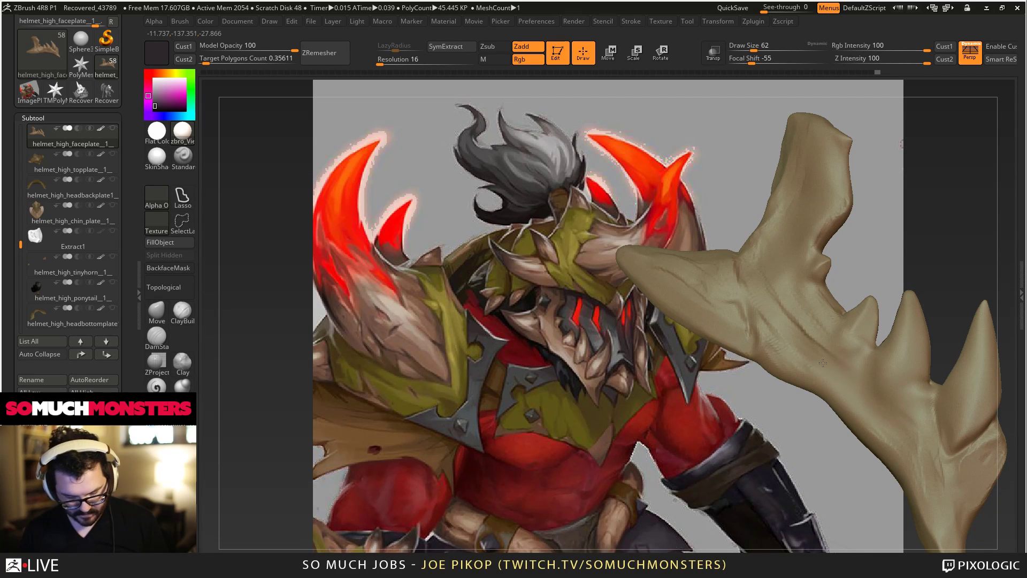
{"action": "right_click_drag", "start_coordinate": [935, 499], "coordinate": [919, 430], "text": "alt"}
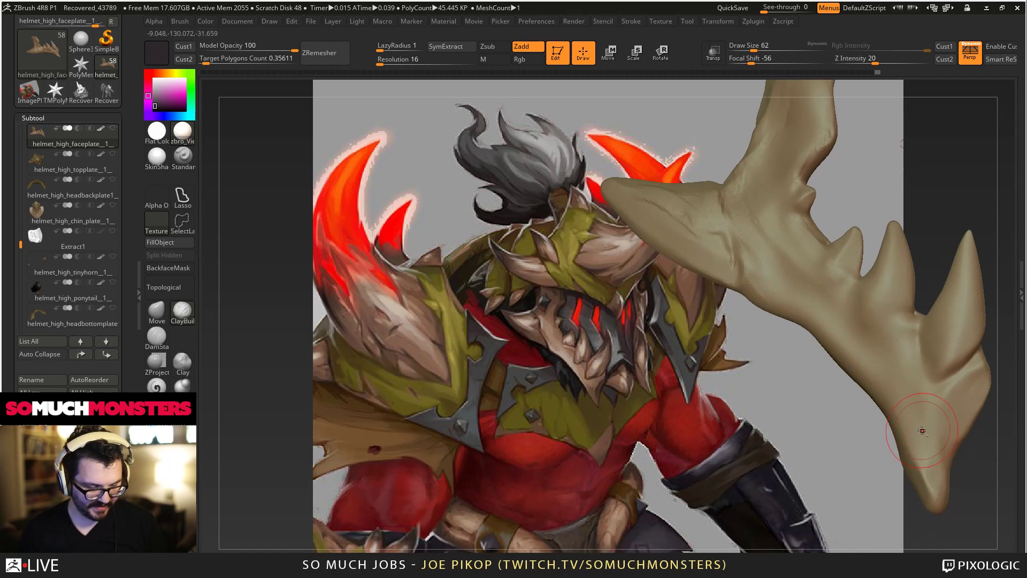
{"action": "left_click_drag", "start_coordinate": [922, 454], "coordinate": [919, 475]}
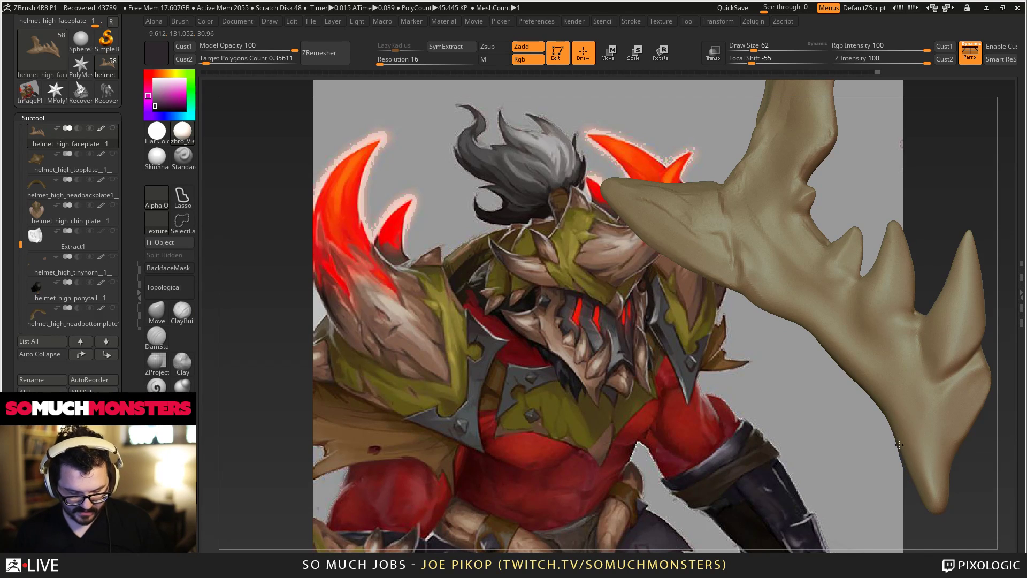
Adjust the jaw's front end and the large front tooth with the Move brush at draw size 90 to 94.
{"action": "mouse_move", "coordinate": [910, 454]}
{"action": "right_mouse_down", "text": "ctrl"}
{"action": "mouse_move", "coordinate": [885, 397]}
{"action": "mouse_move", "coordinate": [899, 414]}
{"action": "mouse_move", "coordinate": [890, 375]}
{"action": "mouse_move", "coordinate": [910, 420]}
{"action": "mouse_move", "coordinate": [871, 371]}
{"action": "right_mouse_up", "text": "ctrl"}
{"action": "left_click", "coordinate": [156, 309]}
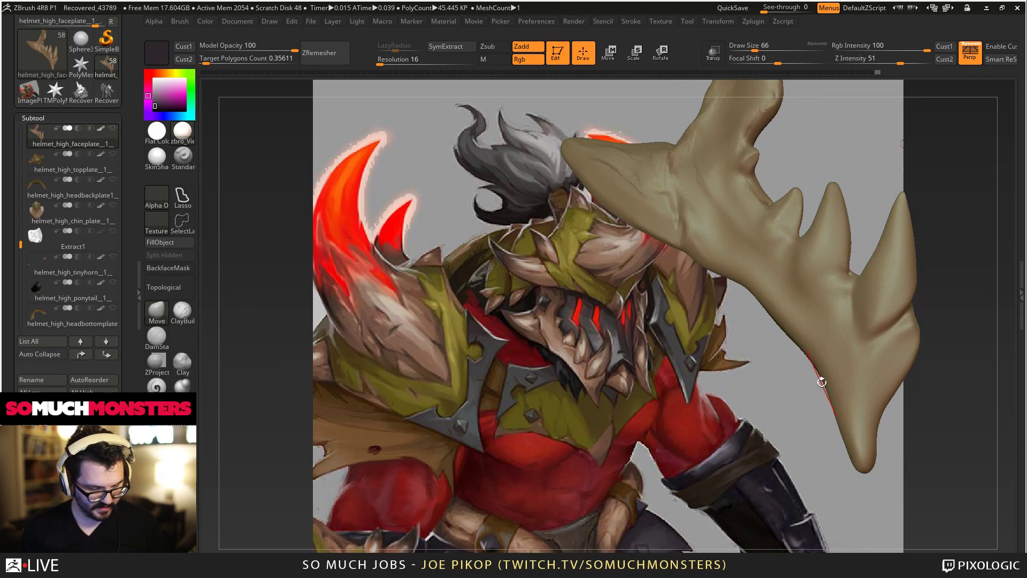
{"action": "mouse_move", "coordinate": [861, 338]}
{"action": "left_mouse_down"}
{"action": "mouse_move", "coordinate": [850, 361]}
{"action": "mouse_move", "coordinate": [850, 347]}
{"action": "left_mouse_up"}
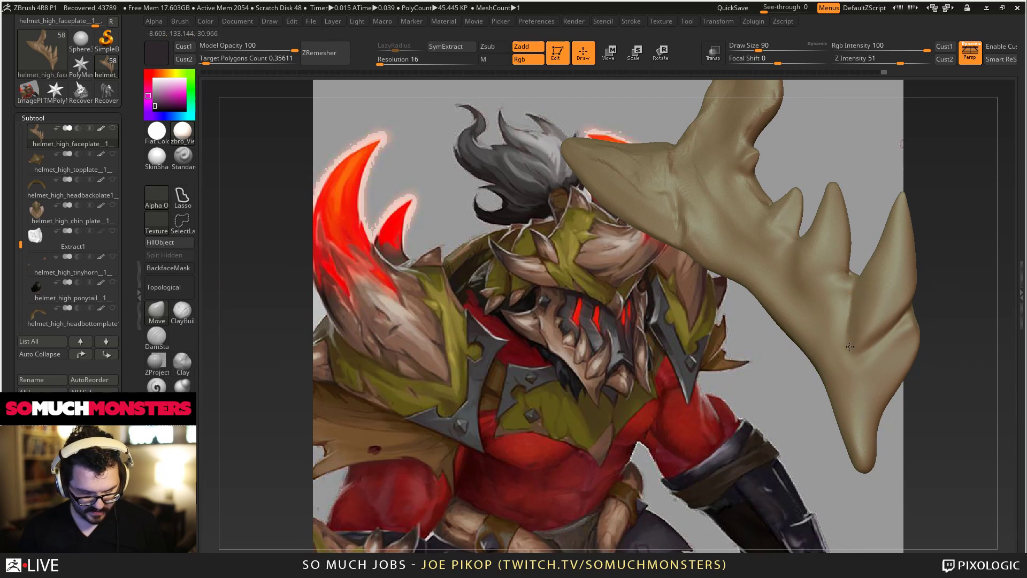
{"action": "left_click_drag", "start_coordinate": [852, 305], "coordinate": [846, 292]}
{"action": "left_click_drag", "start_coordinate": [880, 334], "coordinate": [884, 328]}
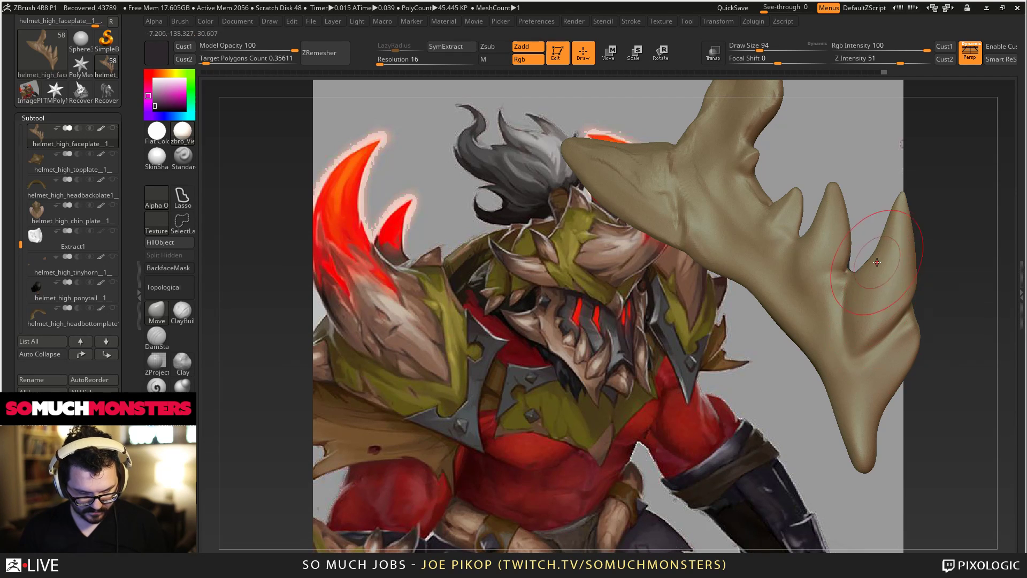
{"action": "left_click_drag", "start_coordinate": [884, 251], "coordinate": [879, 249]}
Overlay the faceplate on the concept art's mask and adjust its front tip to match with the Move brush at draw size 26.
{"action": "left_click", "coordinate": [954, 59]}
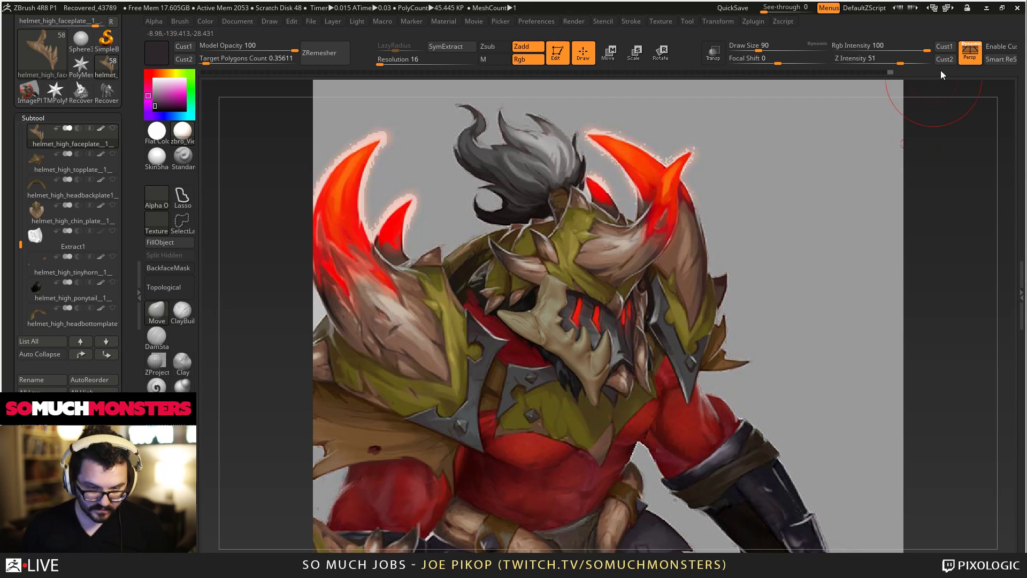
{"action": "left_click", "coordinate": [945, 47]}
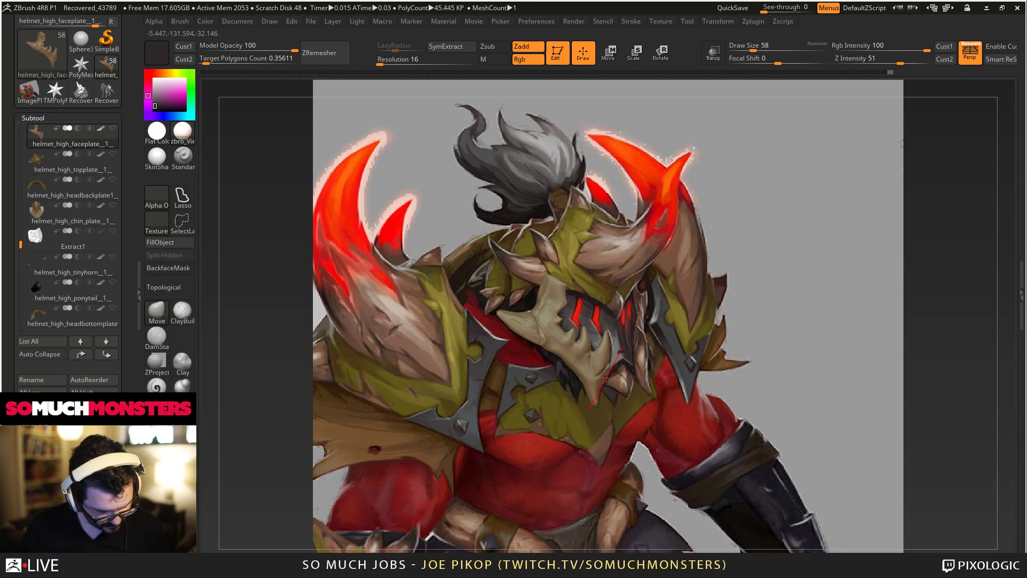
{"action": "key", "text": "["}
{"action": "left_click_drag", "start_coordinate": [607, 379], "coordinate": [565, 354]}
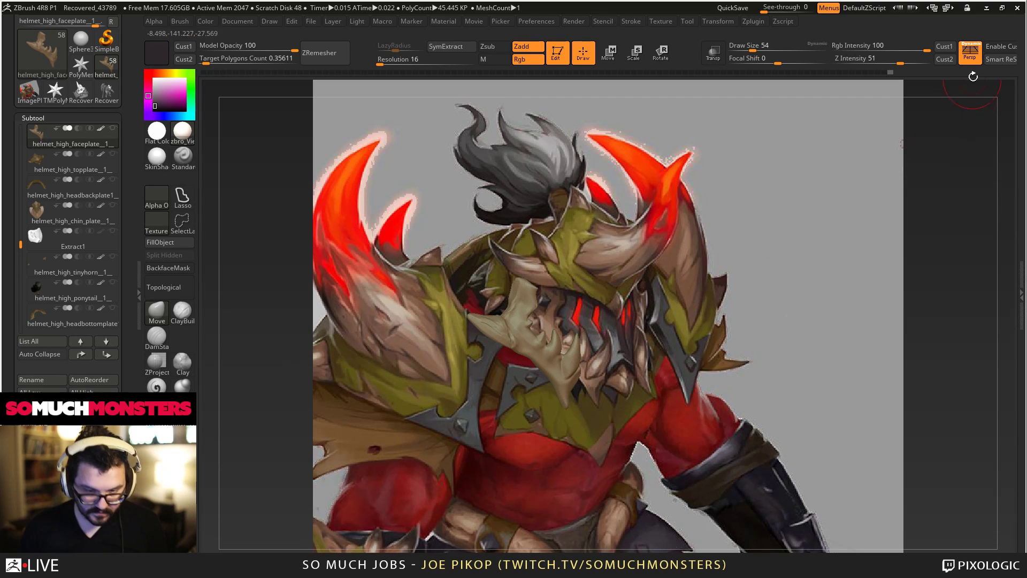
{"action": "key", "text": "ctrl+z"}
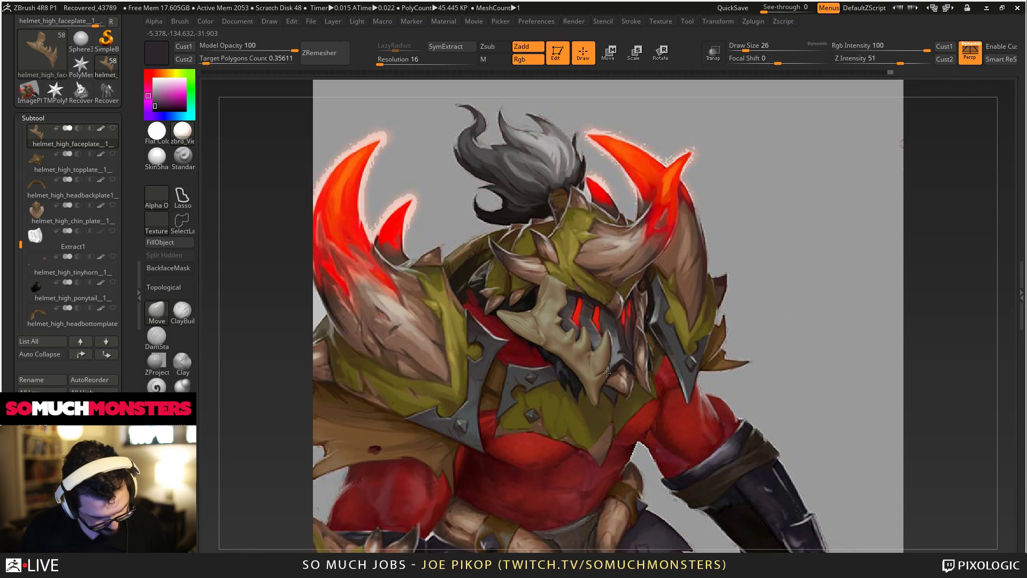
{"action": "left_click_drag", "start_coordinate": [607, 369], "coordinate": [590, 368]}
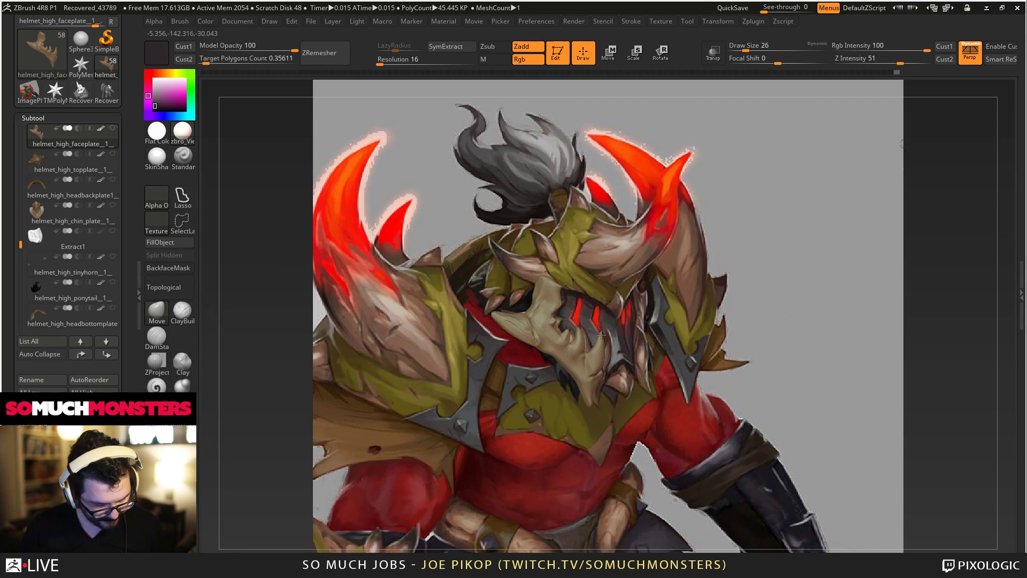
Undo the last two Move adjustments on the faceplate and redo one of them.
{"action": "right_click_drag", "start_coordinate": [559, 325], "coordinate": [589, 337]}
{"action": "key", "text": "ctrl+z"}
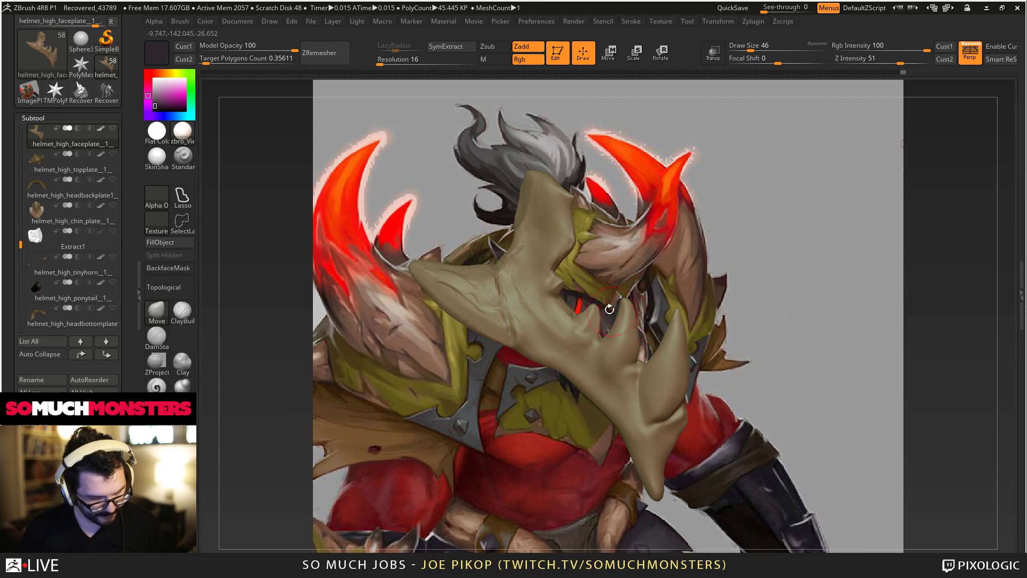
{"action": "key", "text": "ctrl+z"}
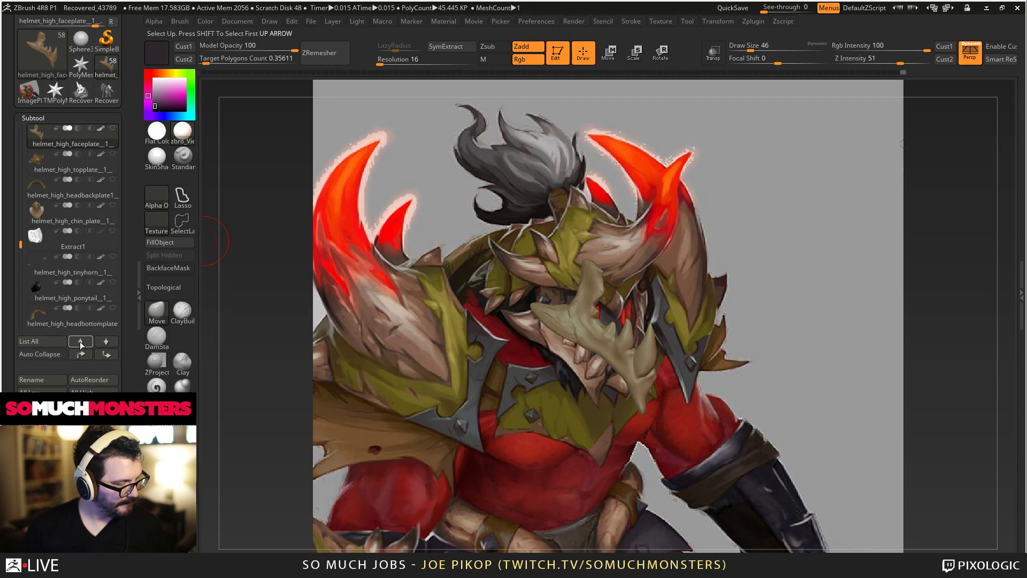
{"action": "key", "text": "ctrl+shift+z"}
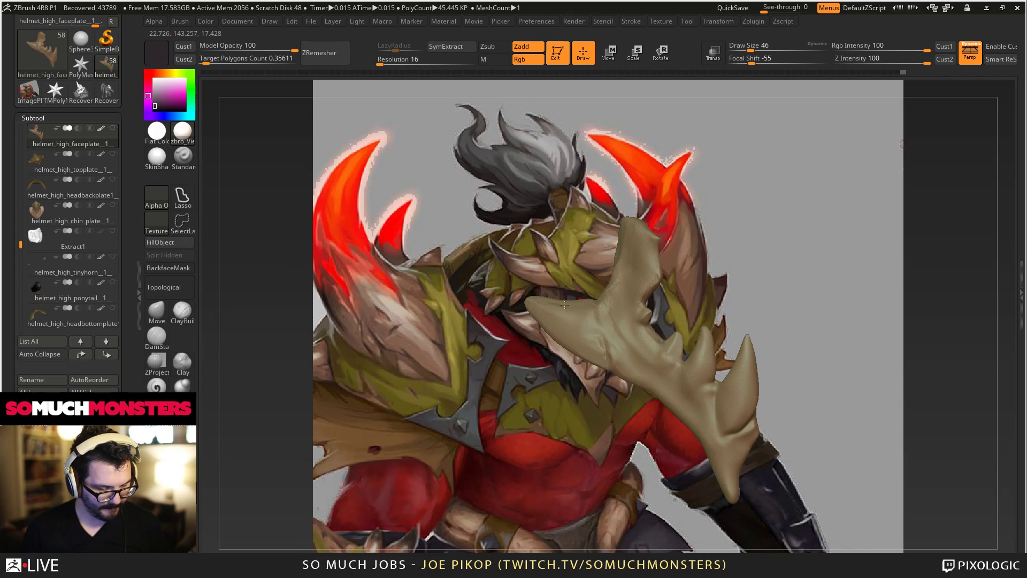
Remesh the faceplate with ZRemesher at a target polygon count of 0.7 and check the new topology in the wireframe display.
{"action": "mouse_move", "coordinate": [294, 47]}
{"action": "left_mouse_down"}
{"action": "mouse_move", "coordinate": [218, 47]}
{"action": "mouse_move", "coordinate": [295, 47]}
{"action": "left_mouse_up"}
{"action": "left_click", "coordinate": [209, 60]}
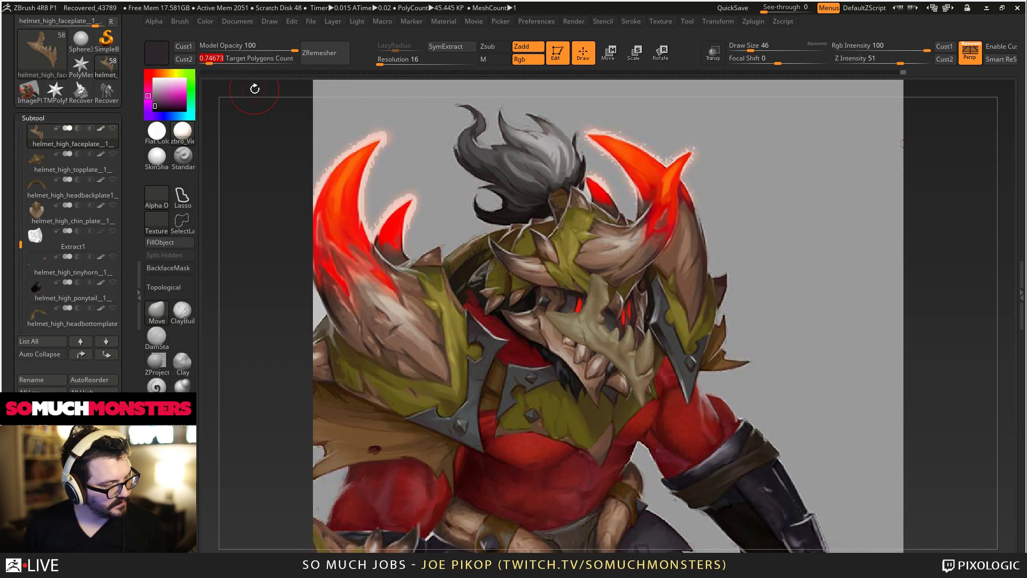
{"action": "left_click", "coordinate": [337, 59]}
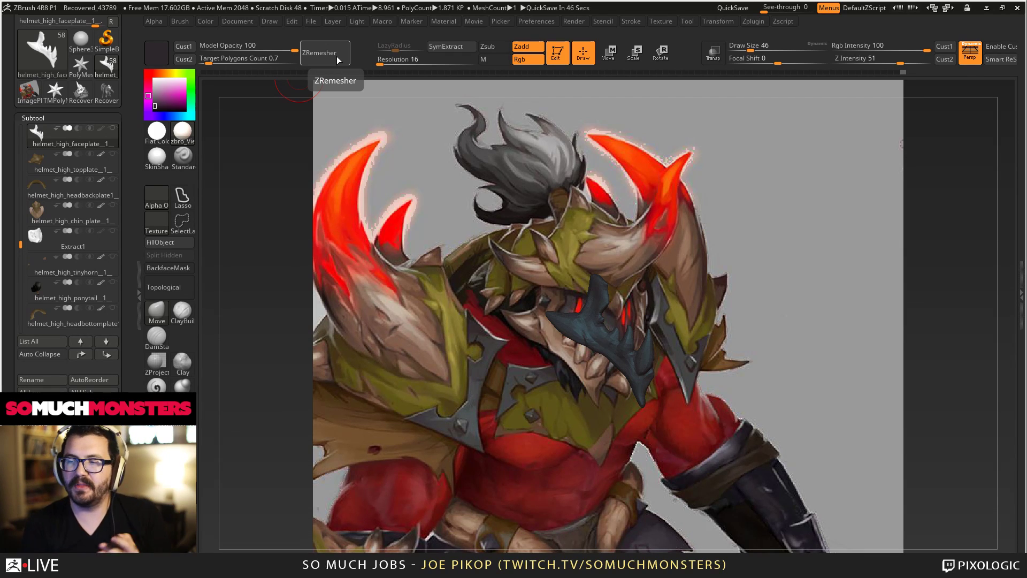
{"action": "key", "text": "shift+f"}
{"action": "key", "text": "shift+f"}
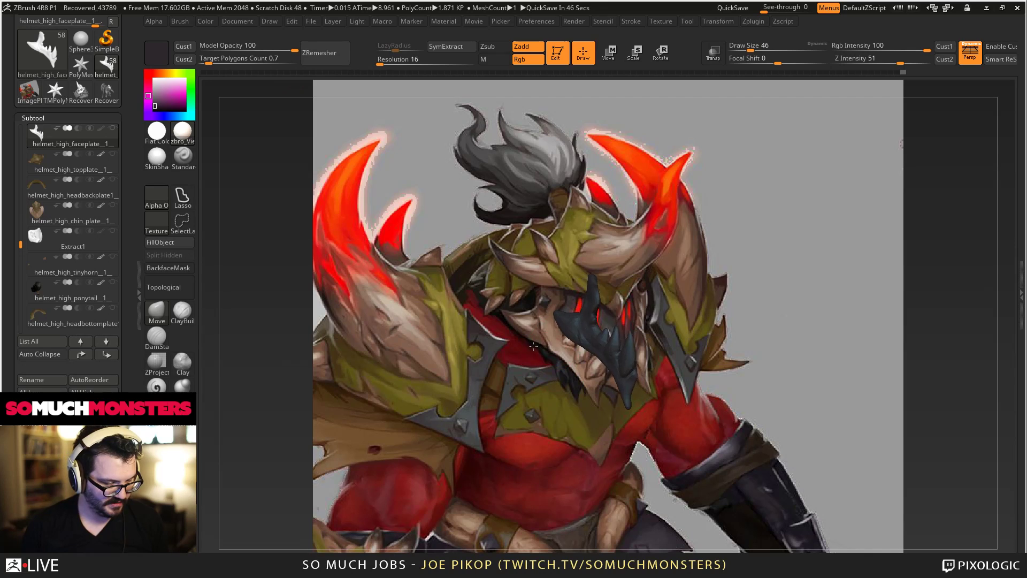
Subdivide the remeshed faceplate twice and mirror it to the other side of the helmet with SubTool Master.
{"action": "mouse_move", "coordinate": [551, 344]}
{"action": "right_mouse_down", "text": "ctrl"}
{"action": "mouse_move", "coordinate": [629, 394]}
{"action": "mouse_move", "coordinate": [676, 387]}
{"action": "right_mouse_up", "text": "ctrl"}
{"action": "left_click_drag", "start_coordinate": [676, 386], "coordinate": [444, 312]}
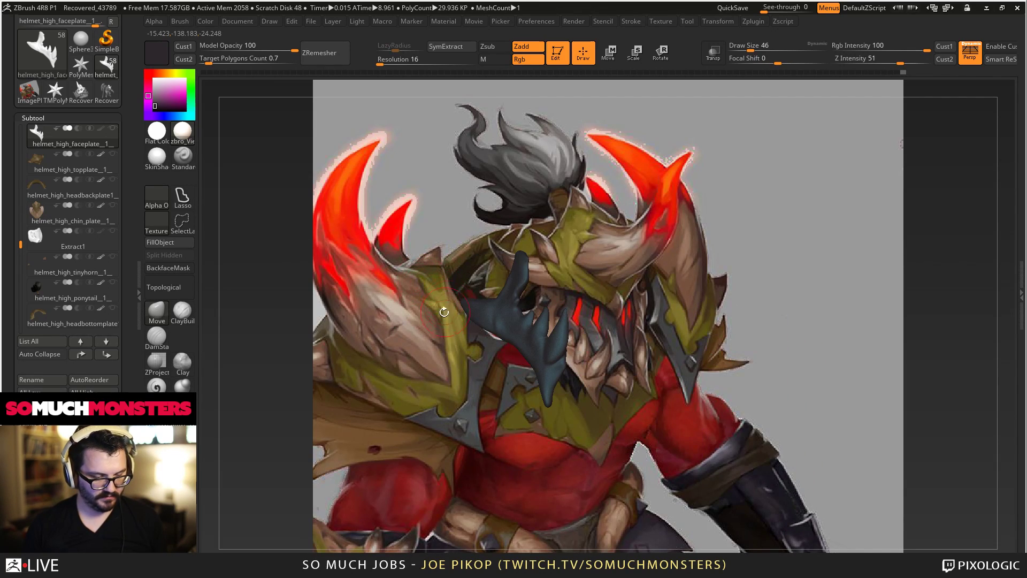
{"action": "left_click", "coordinate": [753, 22]}
{"action": "left_click", "coordinate": [724, 21]}
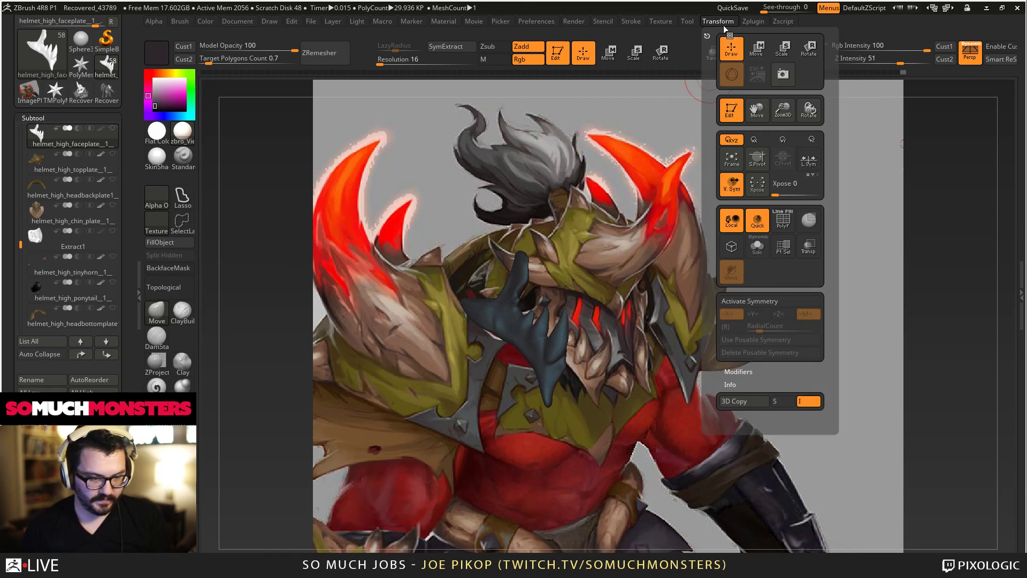
{"action": "mouse_move", "coordinate": [752, 22]}
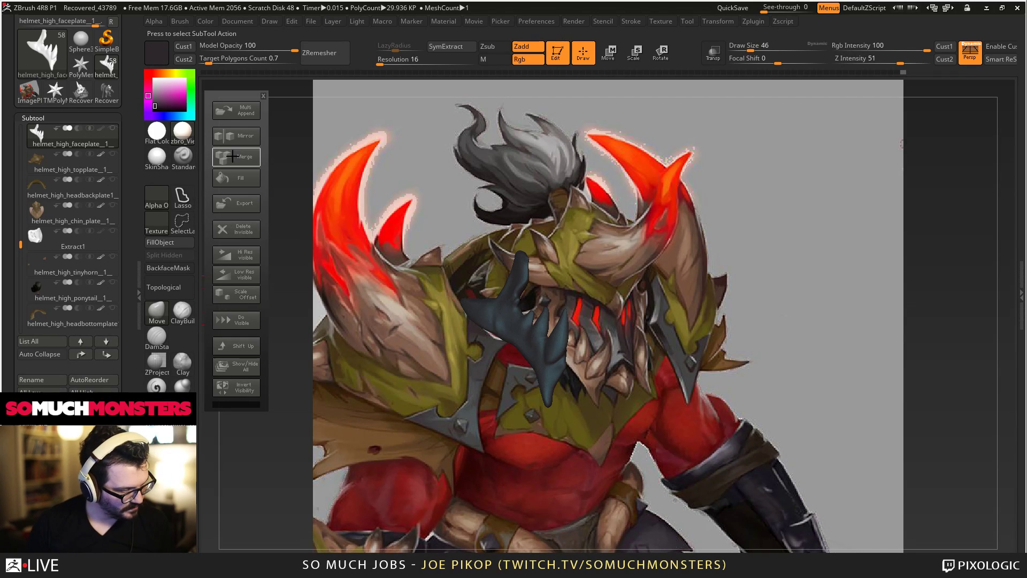
{"action": "left_click", "coordinate": [236, 136]}
{"action": "left_click", "coordinate": [453, 275]}
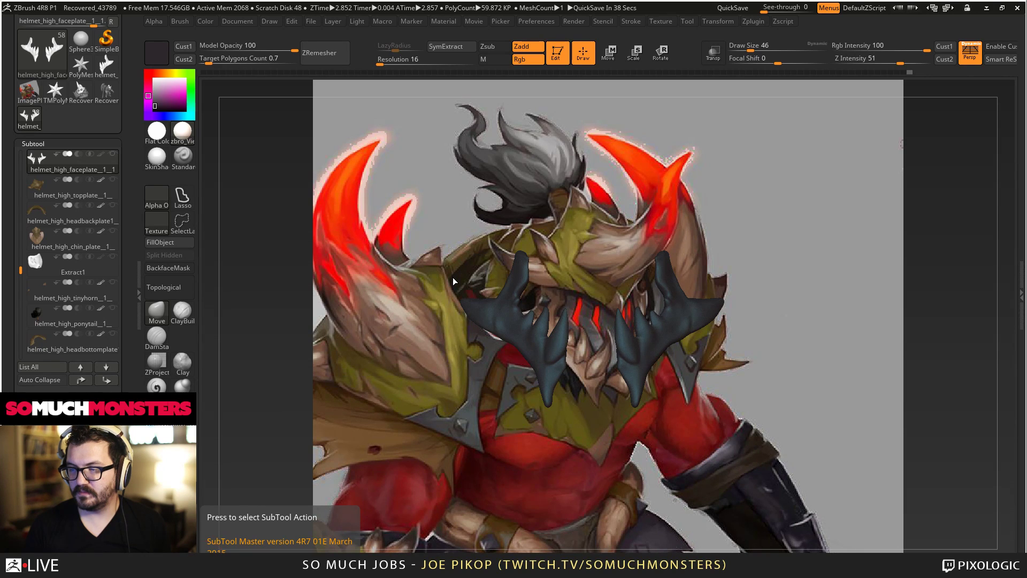
Show all the subtools, sample the light bone colour from the character's armour and fill the mirrored faceplate with it.
{"action": "left_click_drag", "start_coordinate": [469, 289], "coordinate": [549, 313]}
{"action": "key", "text": "c"}
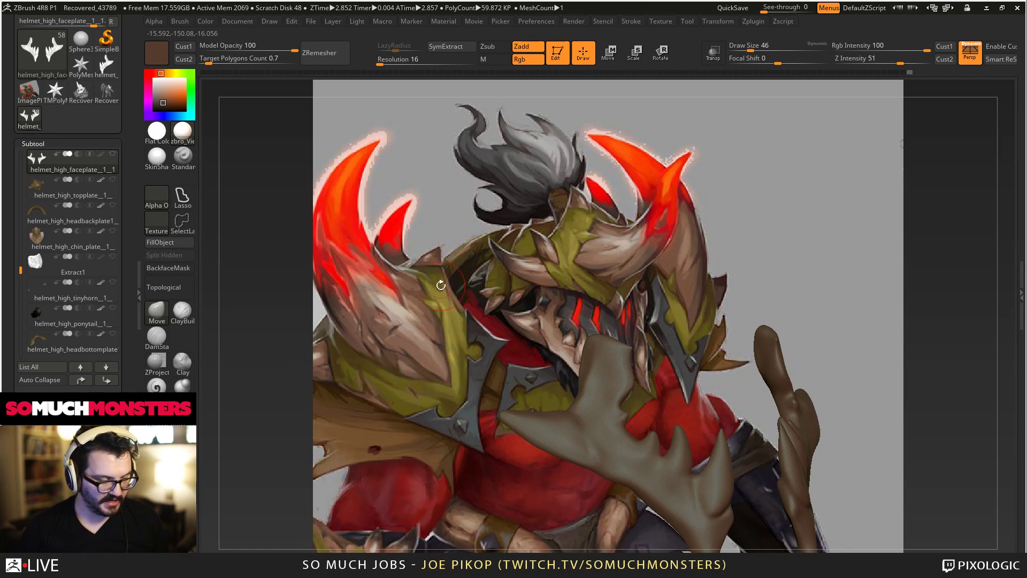
{"action": "left_click", "coordinate": [112, 156], "text": "shift"}
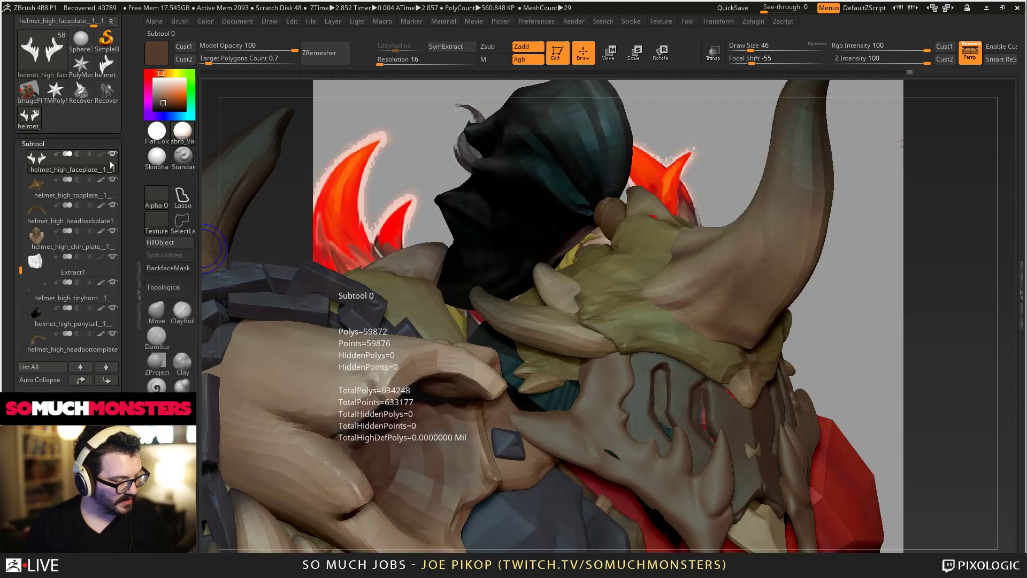
{"action": "left_click", "coordinate": [157, 313]}
{"action": "right_click_drag", "start_coordinate": [540, 374], "coordinate": [539, 311], "text": "ctrl"}
{"action": "key", "text": "c"}
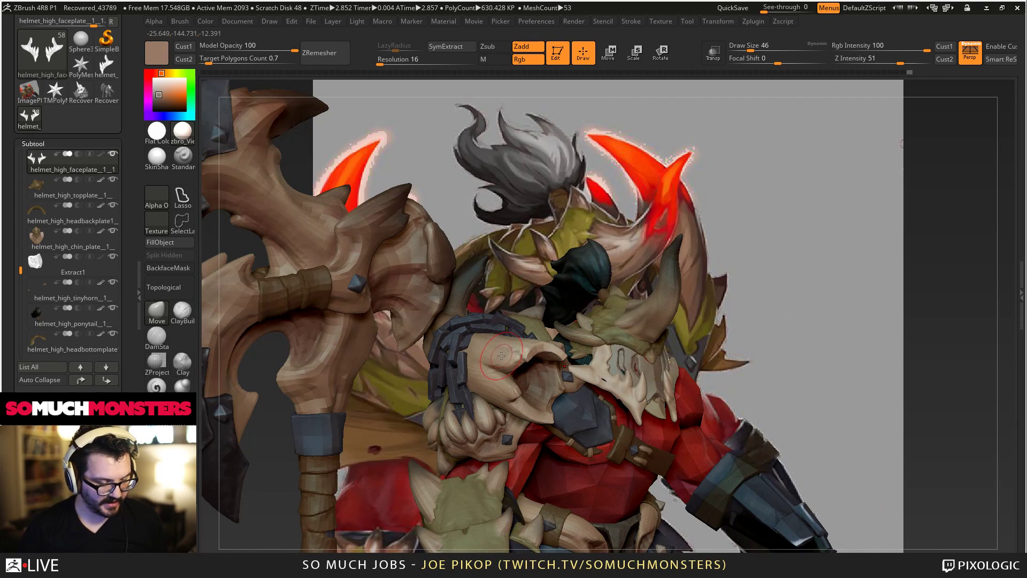
{"action": "left_click", "coordinate": [162, 242]}
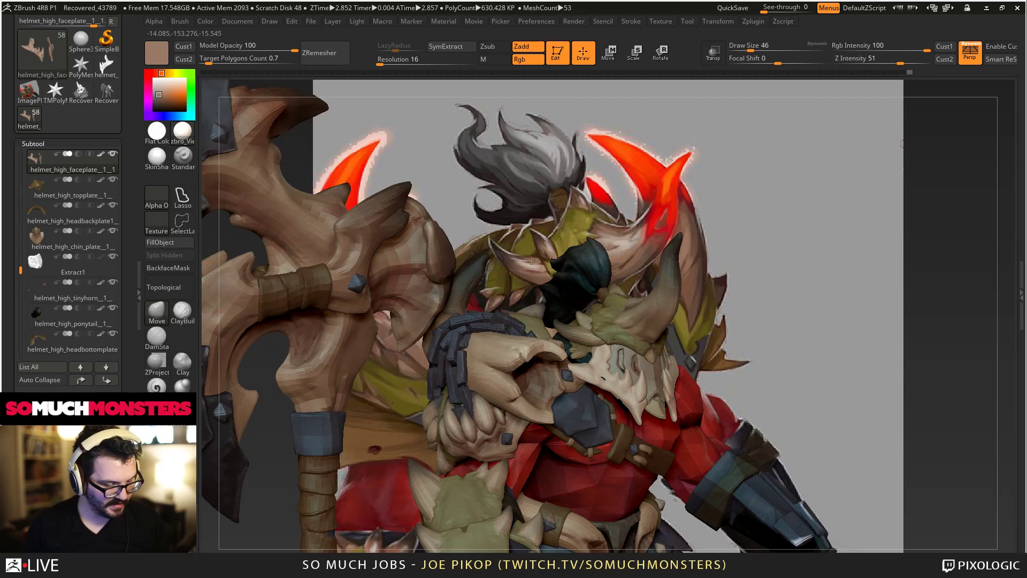
Fill the Extract1 mask piece behind the faceplate with a dark colour and isolate that subtool.
{"action": "mouse_move", "coordinate": [589, 334]}
{"action": "right_mouse_down", "text": "alt"}
{"action": "mouse_move", "coordinate": [561, 285]}
{"action": "mouse_move", "coordinate": [571, 342]}
{"action": "right_mouse_up", "text": "alt"}
{"action": "left_click", "coordinate": [571, 325], "text": "alt"}
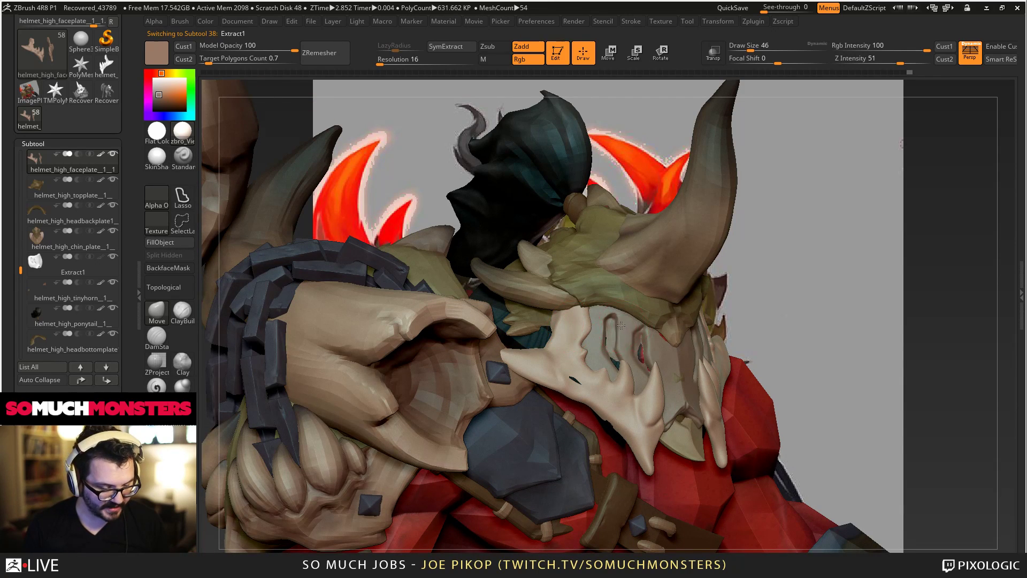
{"action": "left_click", "coordinate": [160, 245]}
{"action": "mouse_move", "coordinate": [600, 302]}
{"action": "right_mouse_down", "text": "alt"}
{"action": "mouse_move", "coordinate": [378, 305]}
{"action": "mouse_move", "coordinate": [402, 389]}
{"action": "mouse_move", "coordinate": [470, 410]}
{"action": "right_mouse_up", "text": "alt"}
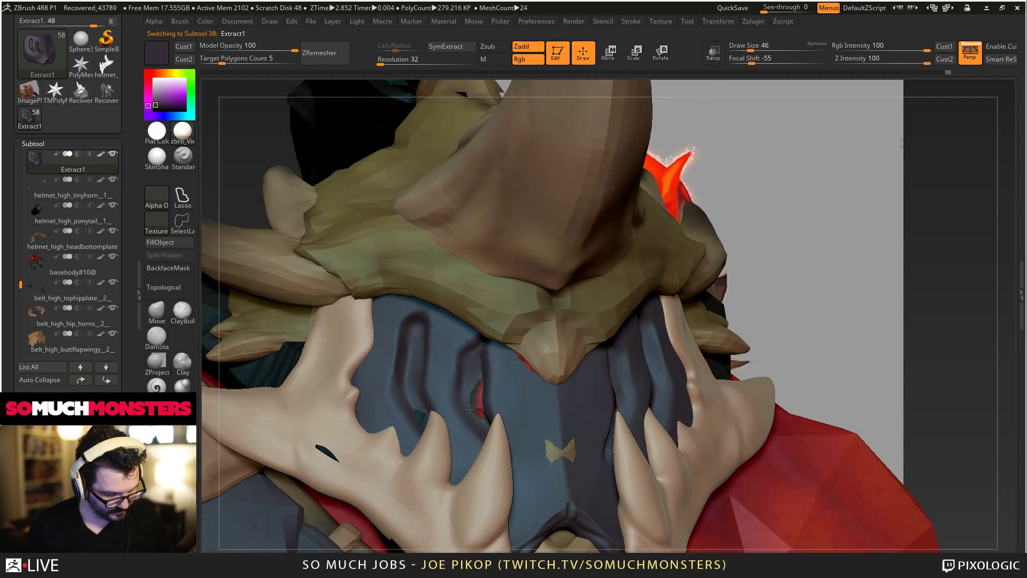
{"action": "left_click", "coordinate": [112, 153]}
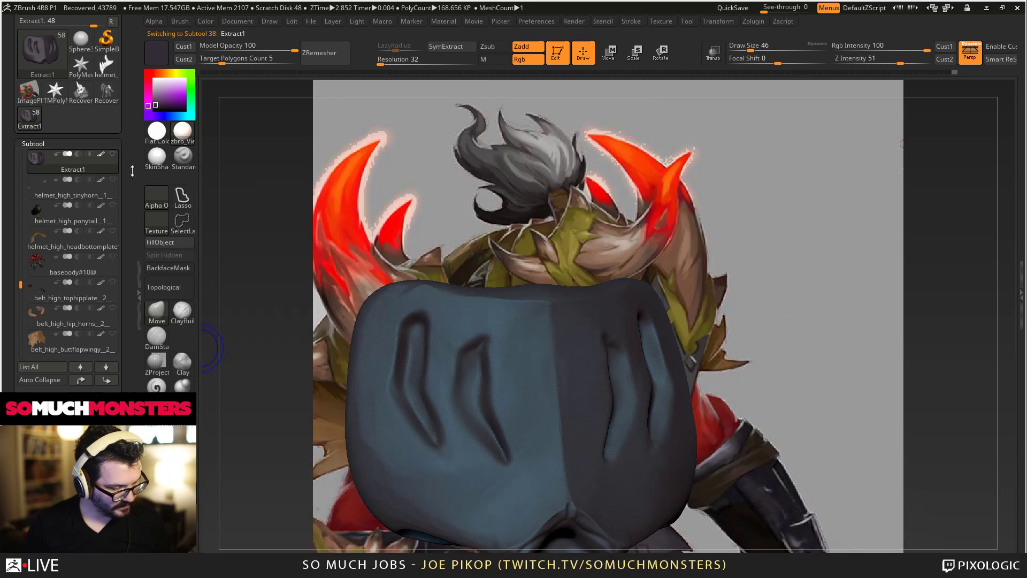
Reshape the central notch on the mask's lower edge with the Move brush at draw sizes of 54 and 58.
{"action": "mouse_move", "coordinate": [429, 307]}
{"action": "right_mouse_down", "text": "alt"}
{"action": "mouse_move", "coordinate": [486, 208]}
{"action": "mouse_move", "coordinate": [492, 268]}
{"action": "right_mouse_up", "text": "alt"}
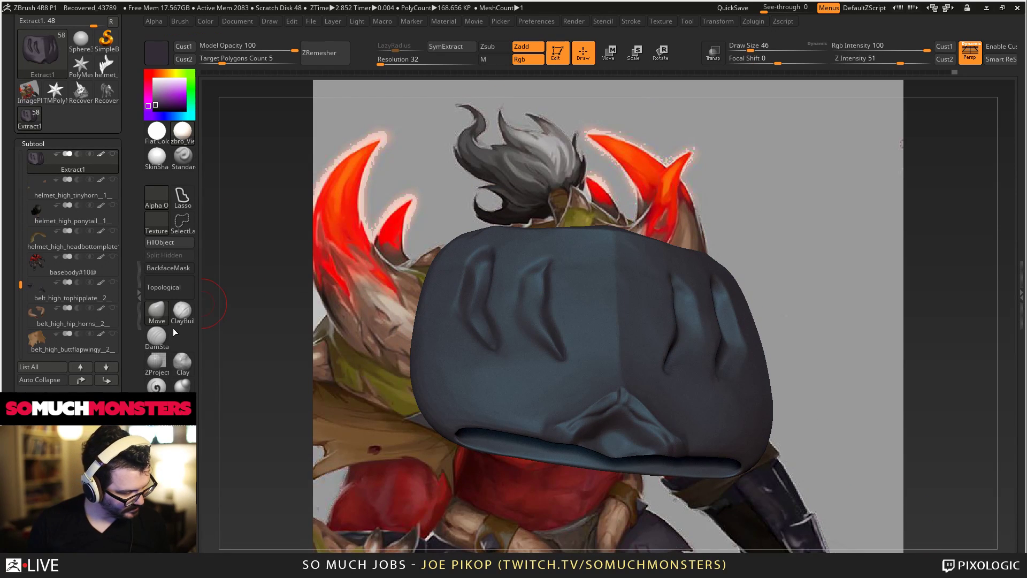
{"action": "left_click", "coordinate": [181, 312]}
{"action": "mouse_move", "coordinate": [353, 378]}
{"action": "right_mouse_down"}
{"action": "mouse_move", "coordinate": [482, 412]}
{"action": "mouse_move", "coordinate": [614, 355]}
{"action": "mouse_move", "coordinate": [594, 426]}
{"action": "mouse_move", "coordinate": [611, 376]}
{"action": "right_mouse_up"}
{"action": "left_click", "coordinate": [157, 313]}
{"action": "mouse_move", "coordinate": [612, 379]}
{"action": "left_mouse_down"}
{"action": "mouse_move", "coordinate": [614, 390]}
{"action": "mouse_move", "coordinate": [582, 377]}
{"action": "left_mouse_up"}
{"action": "key", "text": "]"}
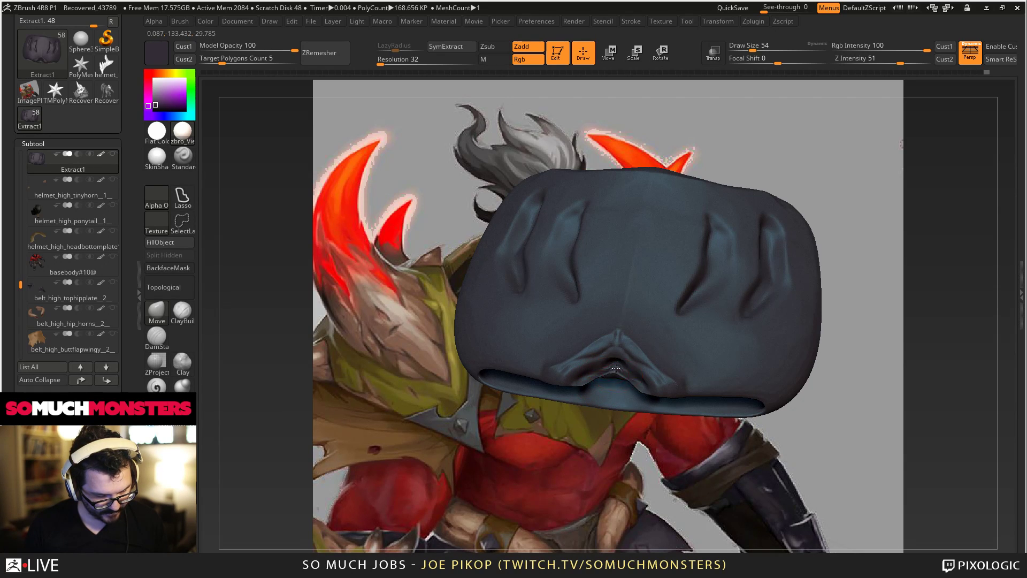
{"action": "mouse_move", "coordinate": [616, 398]}
{"action": "right_mouse_down"}
{"action": "mouse_move", "coordinate": [608, 371]}
{"action": "mouse_move", "coordinate": [618, 315]}
{"action": "mouse_move", "coordinate": [644, 396]}
{"action": "right_mouse_up"}
{"action": "key", "text": "]"}
{"action": "mouse_move", "coordinate": [656, 404]}
{"action": "left_mouse_down"}
{"action": "mouse_move", "coordinate": [658, 381]}
{"action": "mouse_move", "coordinate": [693, 412]}
{"action": "mouse_move", "coordinate": [714, 401]}
{"action": "left_mouse_up"}
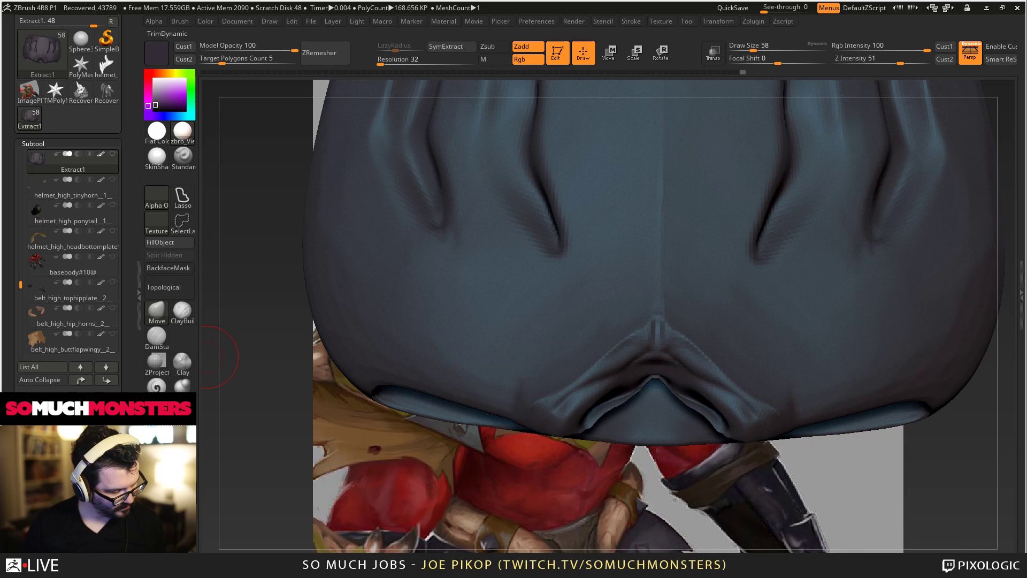
Flatten the raised ridges around the lower notch with the TrimDynamic brush at draw size 102.
{"action": "left_click", "coordinate": [183, 386]}
{"action": "right_click_drag", "start_coordinate": [616, 391], "coordinate": [676, 342]}
{"action": "key", "text": "]"}
{"action": "mouse_move", "coordinate": [743, 324]}
{"action": "left_mouse_down"}
{"action": "mouse_move", "coordinate": [788, 365]}
{"action": "mouse_move", "coordinate": [752, 331]}
{"action": "left_mouse_up"}
{"action": "right_click_drag", "start_coordinate": [760, 364], "coordinate": [835, 357]}
{"action": "left_click_drag", "start_coordinate": [787, 369], "coordinate": [742, 315]}
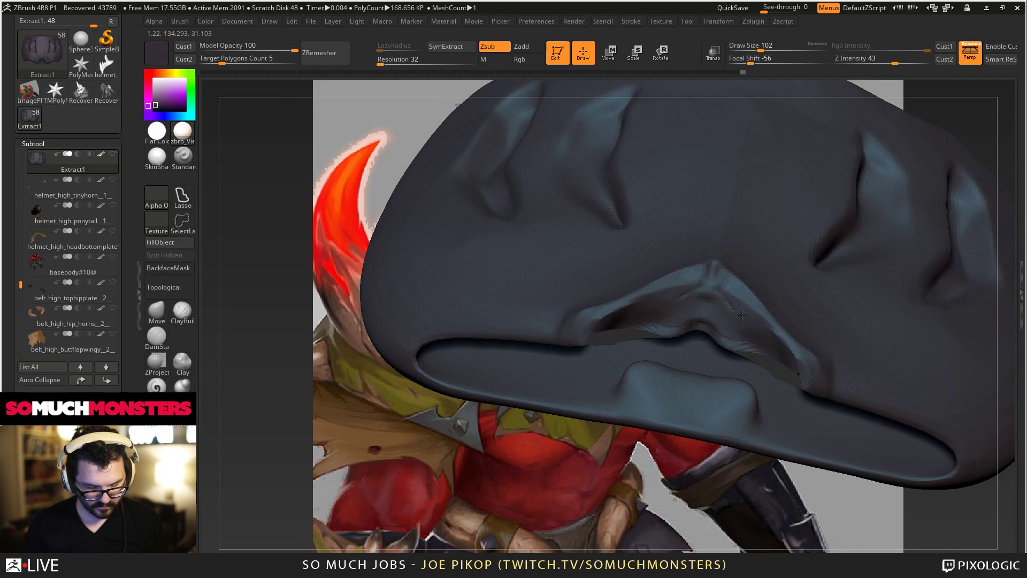
{"action": "right_click_drag", "start_coordinate": [742, 315], "coordinate": [735, 346]}
{"action": "left_click_drag", "start_coordinate": [735, 346], "coordinate": [752, 342]}
{"action": "mouse_move", "coordinate": [752, 342]}
{"action": "right_mouse_down"}
{"action": "mouse_move", "coordinate": [757, 258]}
{"action": "mouse_move", "coordinate": [765, 326]}
{"action": "right_mouse_up"}
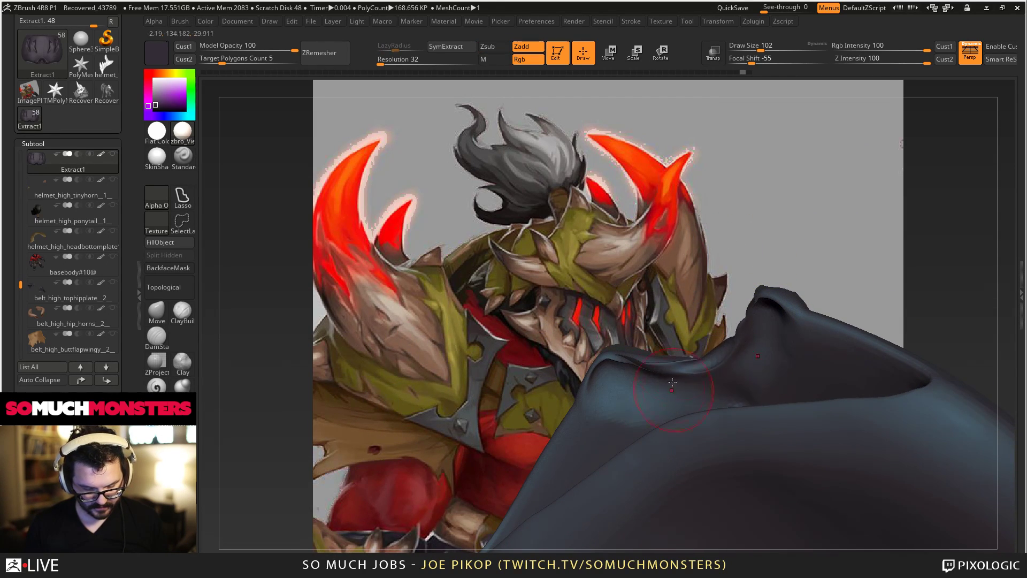
Smooth the rim and inside of the notch opening, and re-DynaMesh the mask.
{"action": "left_click_drag", "start_coordinate": [685, 363], "coordinate": [661, 369], "text": "shift"}
{"action": "right_click_drag", "start_coordinate": [701, 377], "coordinate": [728, 385]}
{"action": "left_click_drag", "start_coordinate": [749, 360], "coordinate": [764, 353], "text": "shift"}
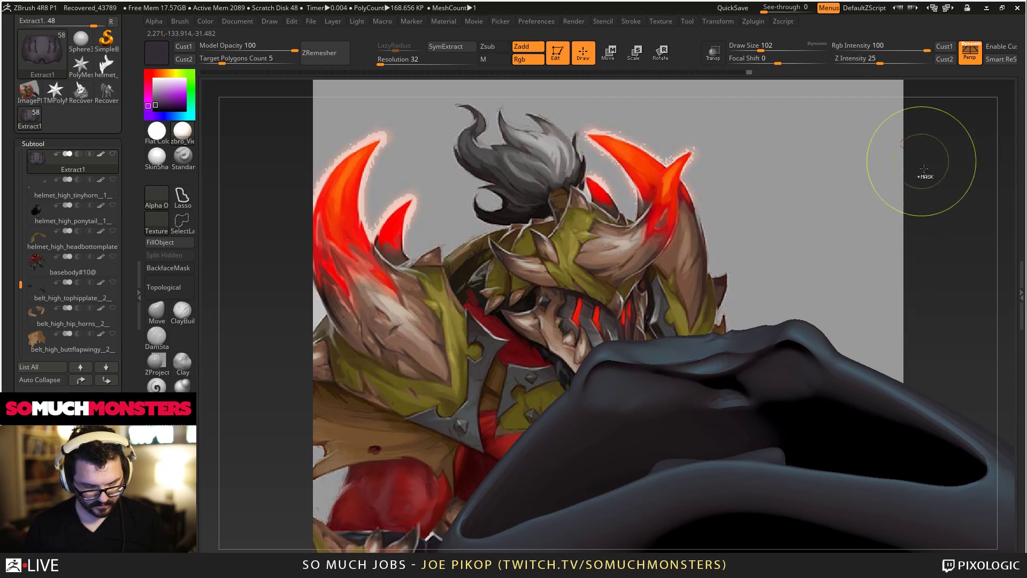
{"action": "left_click_drag", "start_coordinate": [925, 176], "coordinate": [933, 256], "text": "ctrl"}
Smooth the jagged edge of the notch on both sides of the center.
{"action": "mouse_move", "coordinate": [631, 321]}
{"action": "right_mouse_down"}
{"action": "mouse_move", "coordinate": [675, 436]}
{"action": "mouse_move", "coordinate": [682, 383]}
{"action": "right_mouse_up"}
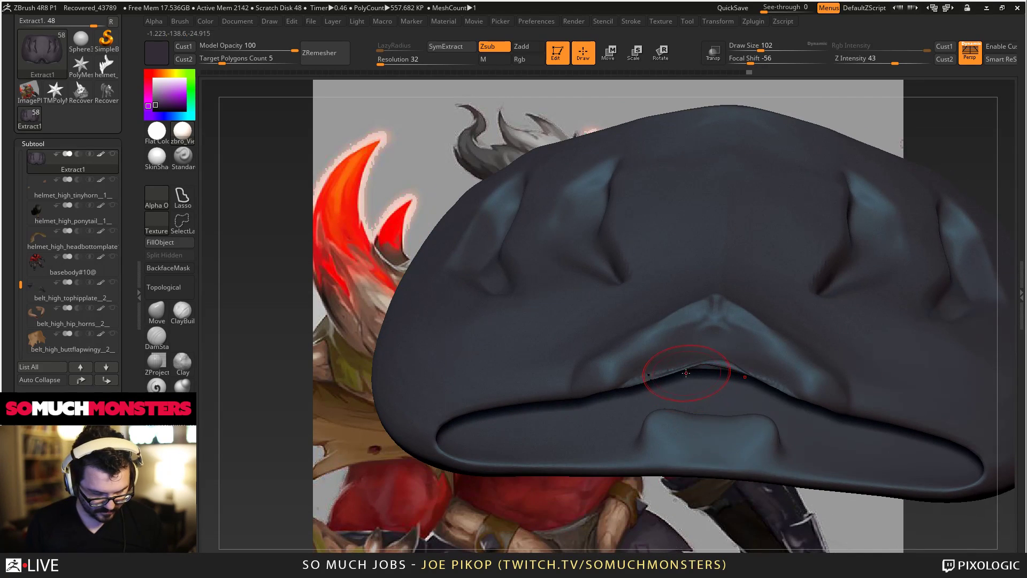
{"action": "mouse_move", "coordinate": [668, 375]}
{"action": "left_mouse_down", "text": "shift"}
{"action": "mouse_move", "coordinate": [687, 370]}
{"action": "mouse_move", "coordinate": [678, 373]}
{"action": "left_mouse_up", "text": "shift"}
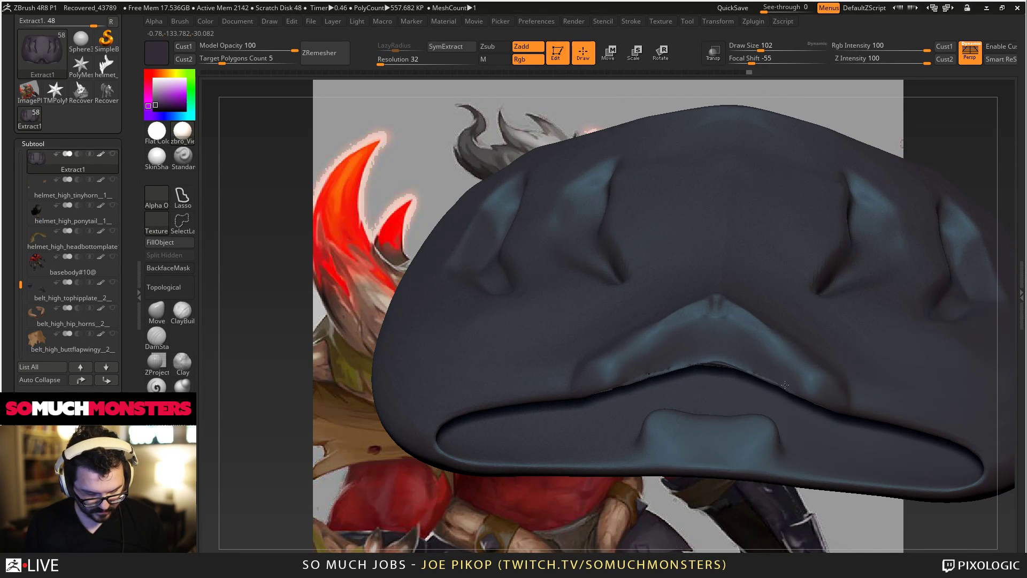
{"action": "left_click_drag", "start_coordinate": [785, 384], "coordinate": [808, 399], "text": "shift"}
{"action": "right_click_drag", "start_coordinate": [808, 398], "coordinate": [701, 343], "text": "ctrl"}
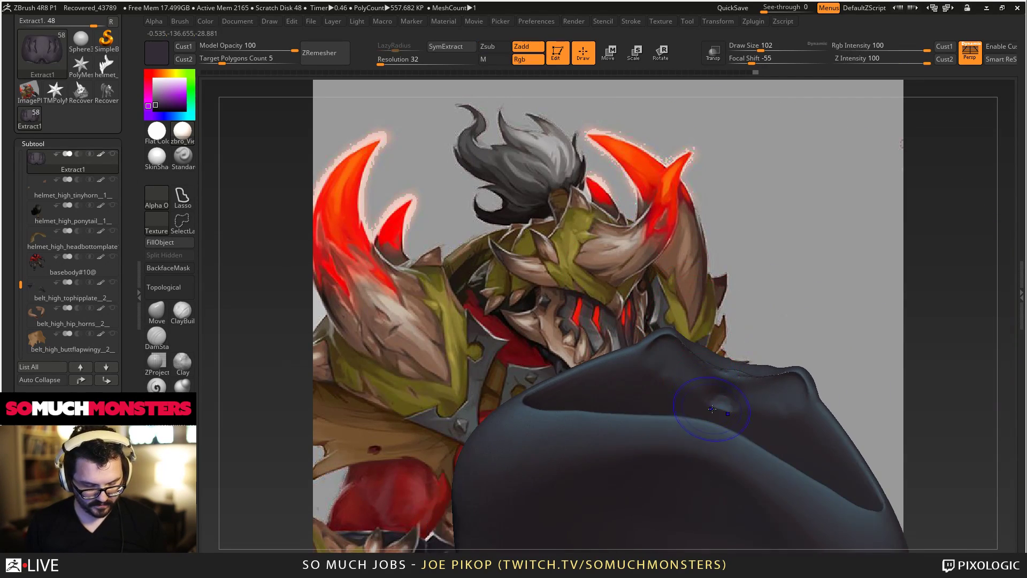
{"action": "right_click_drag", "start_coordinate": [723, 410], "coordinate": [730, 481]}
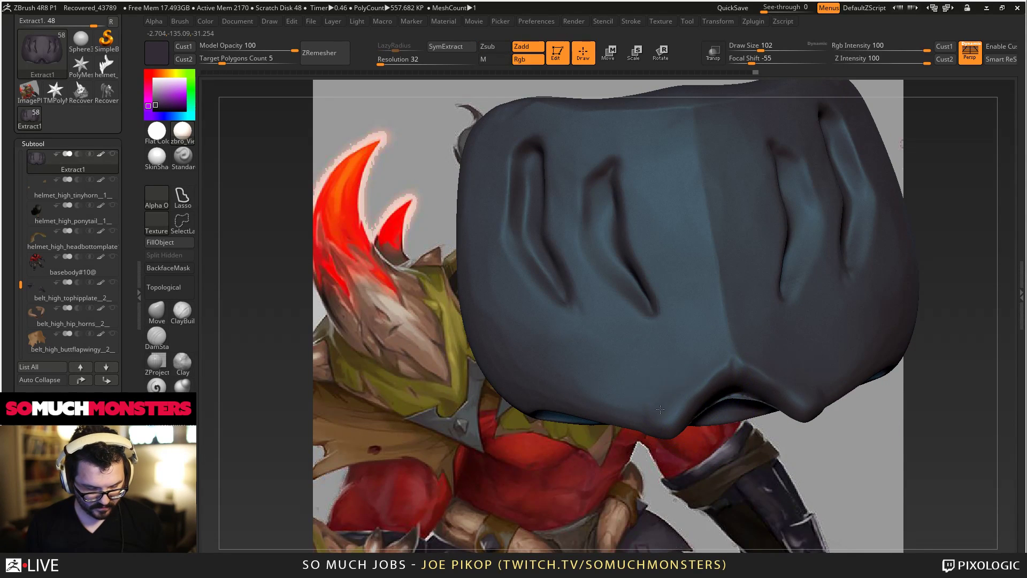
Trim the ridge above the notch and adjust the notch's outline with the Move brush.
{"action": "key", "text": "b"}
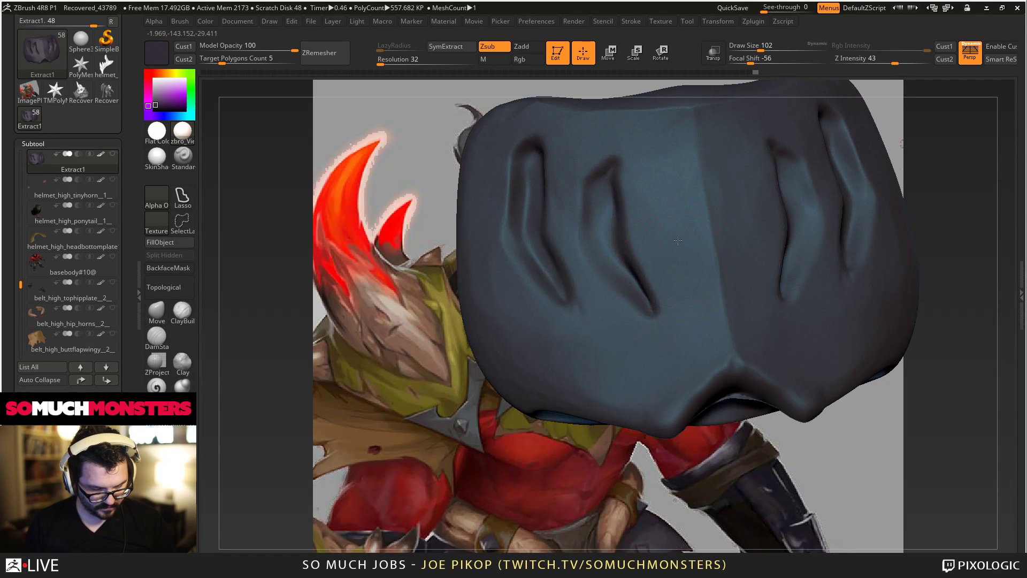
{"action": "mouse_move", "coordinate": [680, 283]}
{"action": "right_mouse_down", "text": "alt"}
{"action": "mouse_move", "coordinate": [667, 218]}
{"action": "mouse_move", "coordinate": [679, 392]}
{"action": "right_mouse_up", "text": "alt"}
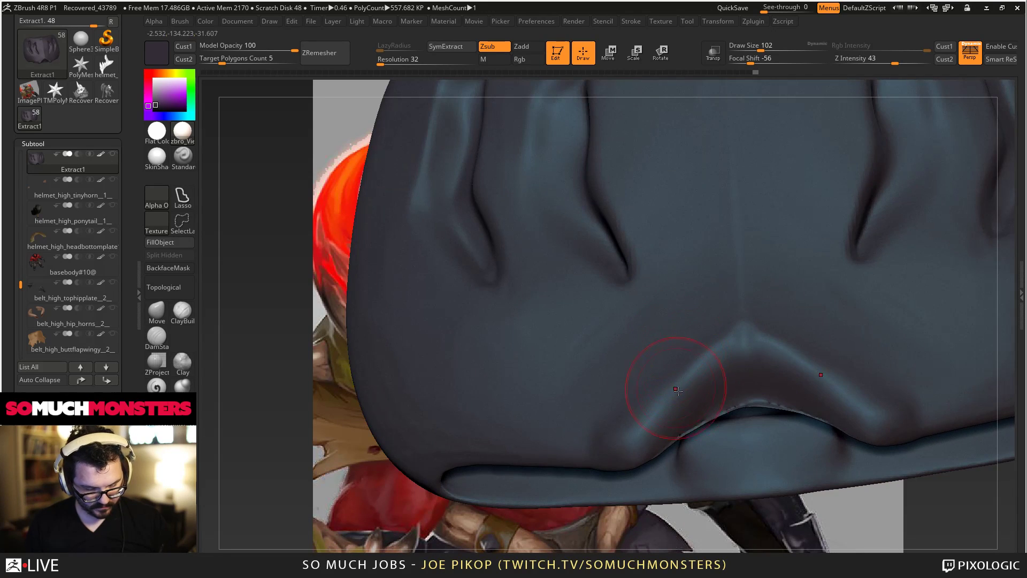
{"action": "left_click_drag", "start_coordinate": [678, 392], "coordinate": [726, 369]}
{"action": "right_click_drag", "start_coordinate": [679, 419], "coordinate": [718, 384]}
{"action": "key", "text": "b"}
{"action": "key", "text": "m"}
{"action": "key", "text": "v"}
{"action": "mouse_move", "coordinate": [750, 406]}
{"action": "left_mouse_down"}
{"action": "mouse_move", "coordinate": [752, 389]}
{"action": "mouse_move", "coordinate": [700, 408]}
{"action": "left_mouse_up"}
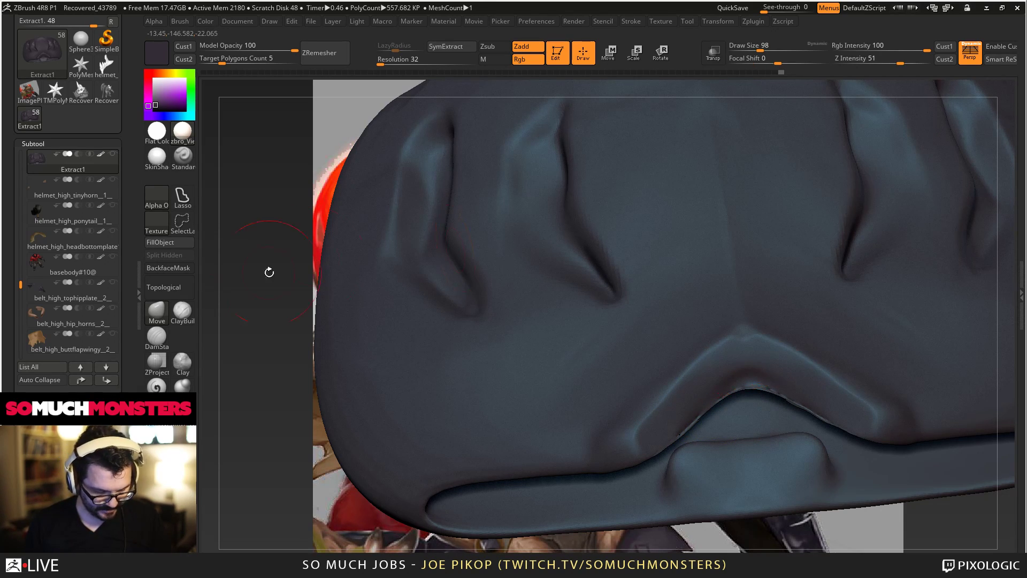
Flatten the mask's front surface around the notch and eye slits with TrimDynamic at draw size 138.
{"action": "left_click", "coordinate": [182, 386]}
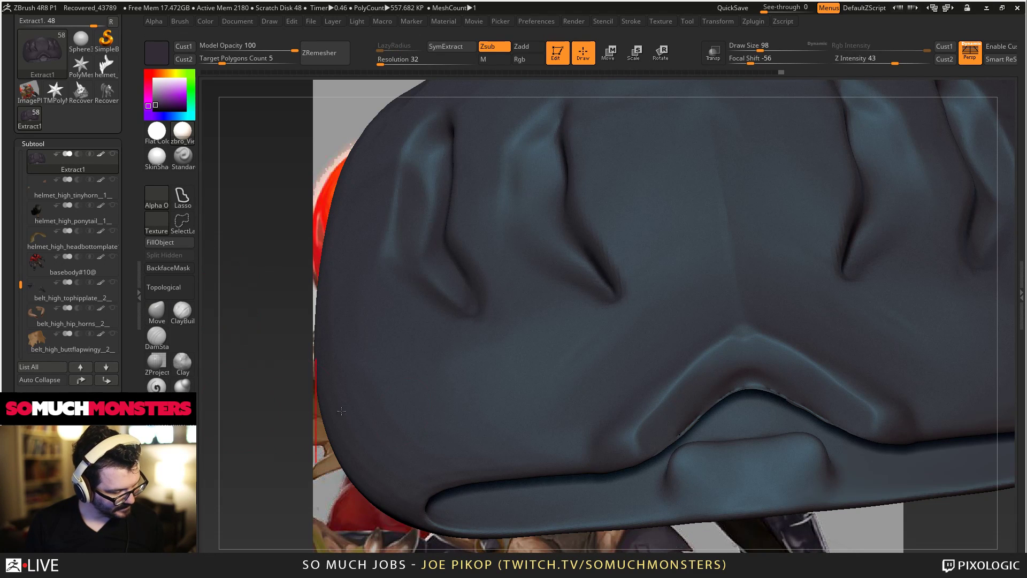
{"action": "mouse_move", "coordinate": [257, 300]}
{"action": "left_mouse_down"}
{"action": "mouse_move", "coordinate": [347, 292]}
{"action": "mouse_move", "coordinate": [423, 246]}
{"action": "left_mouse_up"}
{"action": "key", "text": "bracketright"}
{"action": "mouse_move", "coordinate": [757, 351]}
{"action": "left_mouse_down"}
{"action": "mouse_move", "coordinate": [628, 372]}
{"action": "mouse_move", "coordinate": [484, 415]}
{"action": "left_mouse_up"}
{"action": "right_click_drag", "start_coordinate": [479, 412], "coordinate": [460, 262], "text": "ctrl"}
{"action": "mouse_move", "coordinate": [460, 262]}
{"action": "left_mouse_down"}
{"action": "mouse_move", "coordinate": [456, 252]}
{"action": "mouse_move", "coordinate": [510, 321]}
{"action": "mouse_move", "coordinate": [452, 351]}
{"action": "mouse_move", "coordinate": [579, 327]}
{"action": "mouse_move", "coordinate": [482, 334]}
{"action": "left_mouse_up"}
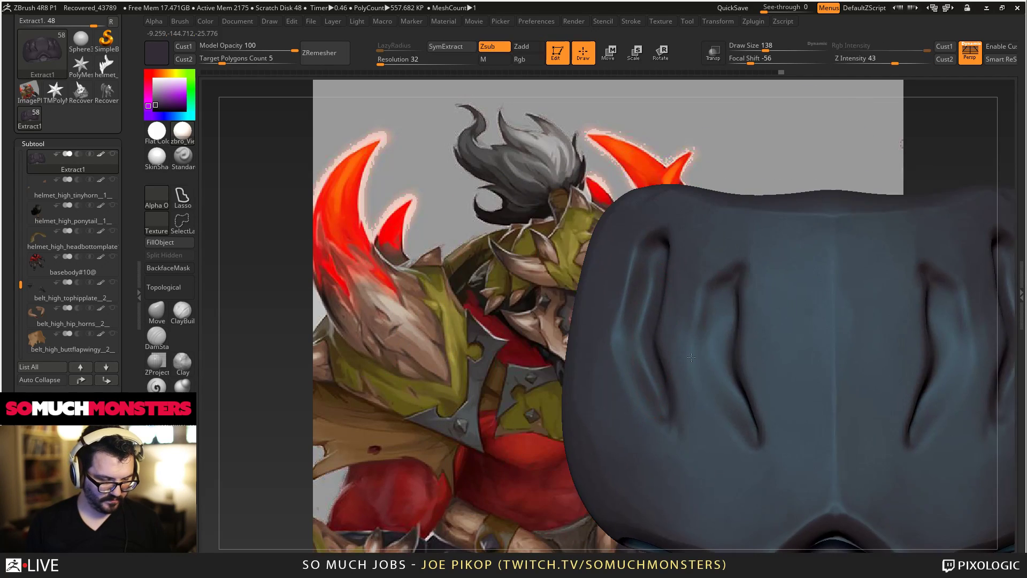
Carve the first sharp creases into the inner eye slit with DamStandard, starting at draw size 78.
{"action": "left_click", "coordinate": [155, 337]}
{"action": "right_click_drag", "start_coordinate": [694, 394], "coordinate": [794, 393], "text": "alt"}
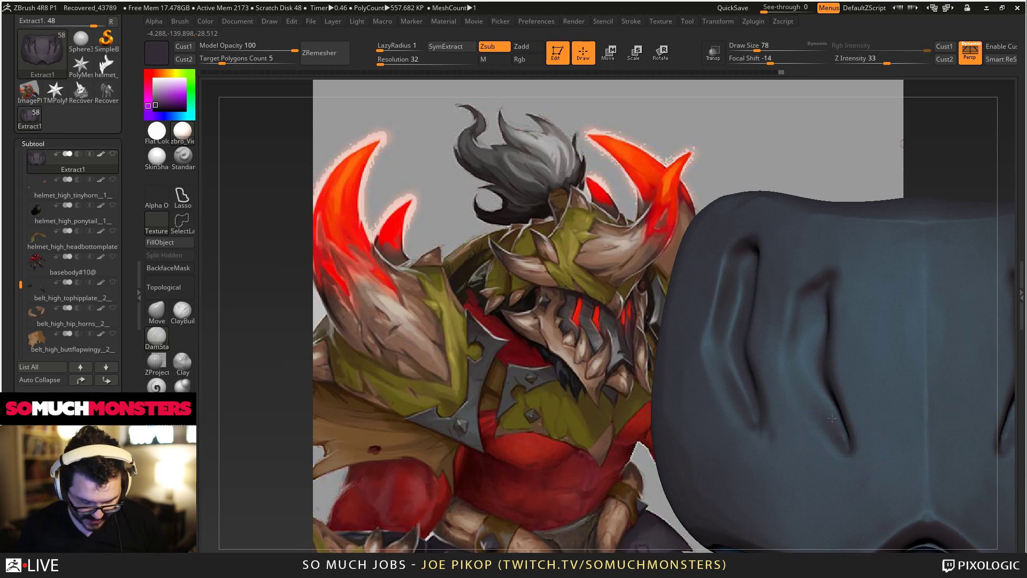
{"action": "mouse_move", "coordinate": [838, 432]}
{"action": "left_mouse_down"}
{"action": "mouse_move", "coordinate": [792, 338]}
{"action": "mouse_move", "coordinate": [805, 305]}
{"action": "mouse_move", "coordinate": [802, 359]}
{"action": "left_mouse_up"}
{"action": "right_click_drag", "start_coordinate": [802, 342], "coordinate": [815, 287]}
{"action": "left_click_drag", "start_coordinate": [836, 275], "coordinate": [789, 314]}
{"action": "right_click_drag", "start_coordinate": [820, 262], "coordinate": [820, 310]}
{"action": "mouse_move", "coordinate": [828, 284]}
{"action": "left_mouse_down"}
{"action": "mouse_move", "coordinate": [829, 357]}
{"action": "mouse_move", "coordinate": [827, 315]}
{"action": "left_mouse_up"}
{"action": "right_click_drag", "start_coordinate": [835, 389], "coordinate": [839, 407]}
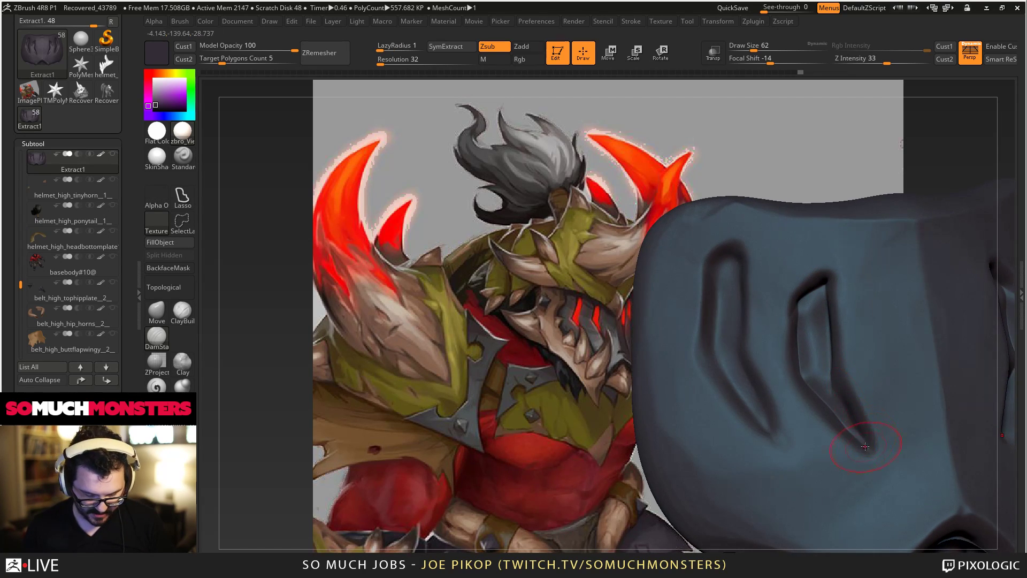
Deepen the inner eye slit's centerward edge from its lower point up to the top with DamStandard at size 62.
{"action": "left_click_drag", "start_coordinate": [868, 445], "coordinate": [829, 378]}
{"action": "right_click_drag", "start_coordinate": [832, 374], "coordinate": [834, 345]}
{"action": "left_click_drag", "start_coordinate": [881, 427], "coordinate": [854, 386]}
{"action": "right_click_drag", "start_coordinate": [854, 399], "coordinate": [848, 373]}
{"action": "left_click_drag", "start_coordinate": [848, 373], "coordinate": [835, 263]}
{"action": "right_click_drag", "start_coordinate": [835, 257], "coordinate": [816, 281]}
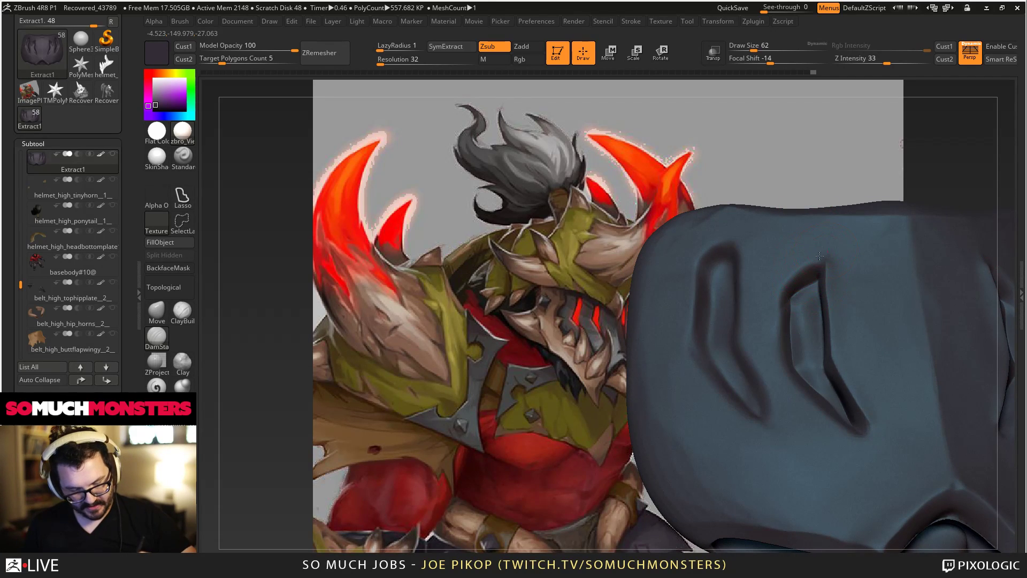
Cut the top corner and outer edge of the inner eye slit down to its lower tip.
{"action": "left_click_drag", "start_coordinate": [819, 255], "coordinate": [783, 287]}
{"action": "right_click_drag", "start_coordinate": [794, 244], "coordinate": [786, 263]}
{"action": "left_click_drag", "start_coordinate": [777, 280], "coordinate": [782, 341]}
{"action": "right_click_drag", "start_coordinate": [770, 390], "coordinate": [789, 365]}
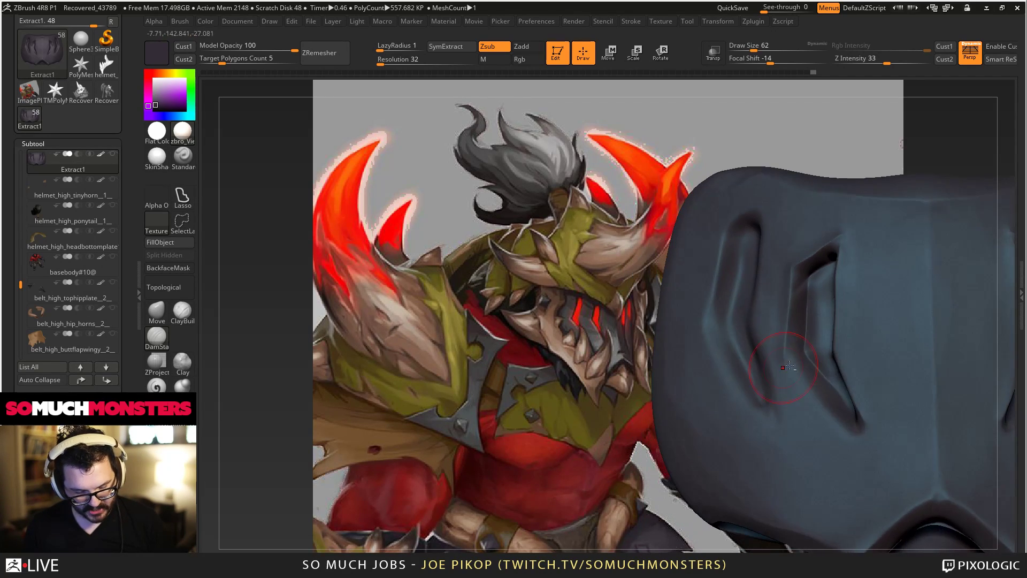
{"action": "left_click_drag", "start_coordinate": [779, 357], "coordinate": [864, 442]}
{"action": "mouse_move", "coordinate": [819, 368]}
{"action": "right_mouse_down"}
{"action": "mouse_move", "coordinate": [759, 389]}
{"action": "mouse_move", "coordinate": [789, 404]}
{"action": "mouse_move", "coordinate": [759, 376]}
{"action": "right_mouse_up"}
Show all the character's subtools again and bring the mask into view between the helmet and jaw pieces.
{"action": "left_click", "coordinate": [182, 311]}
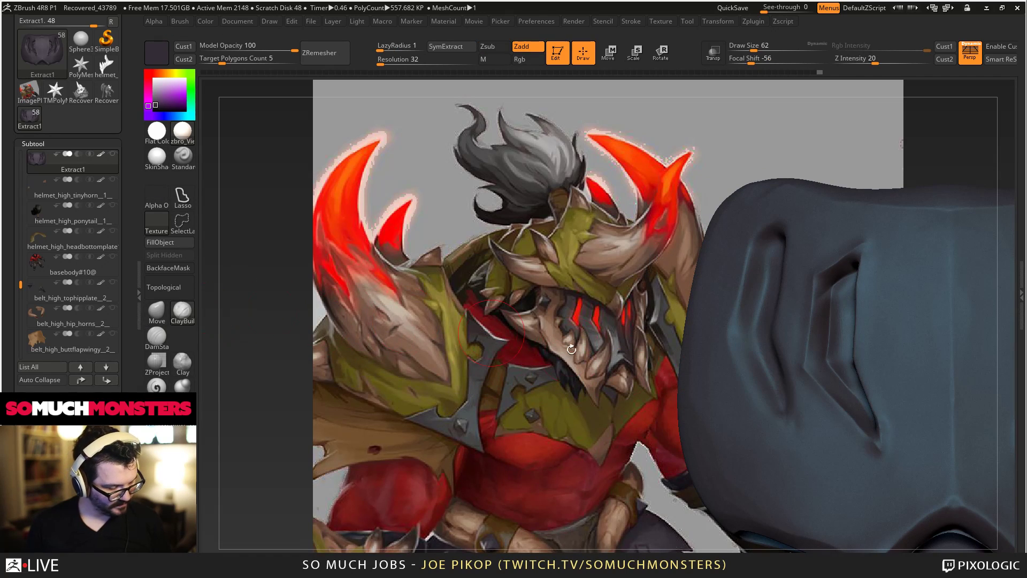
{"action": "right_click_drag", "start_coordinate": [604, 297], "coordinate": [615, 301]}
{"action": "left_click", "coordinate": [112, 153], "text": "shift"}
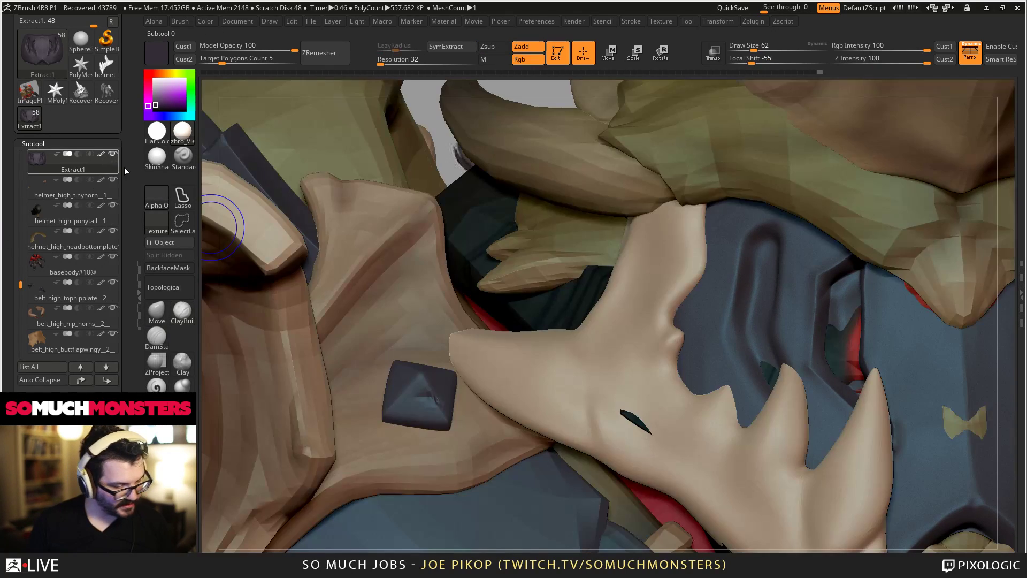
{"action": "mouse_move", "coordinate": [767, 358]}
{"action": "right_mouse_down"}
{"action": "mouse_move", "coordinate": [785, 363]}
{"action": "mouse_move", "coordinate": [623, 275]}
{"action": "mouse_move", "coordinate": [615, 289]}
{"action": "mouse_move", "coordinate": [703, 340]}
{"action": "mouse_move", "coordinate": [730, 328]}
{"action": "right_mouse_up"}
{"action": "key", "text": "f"}
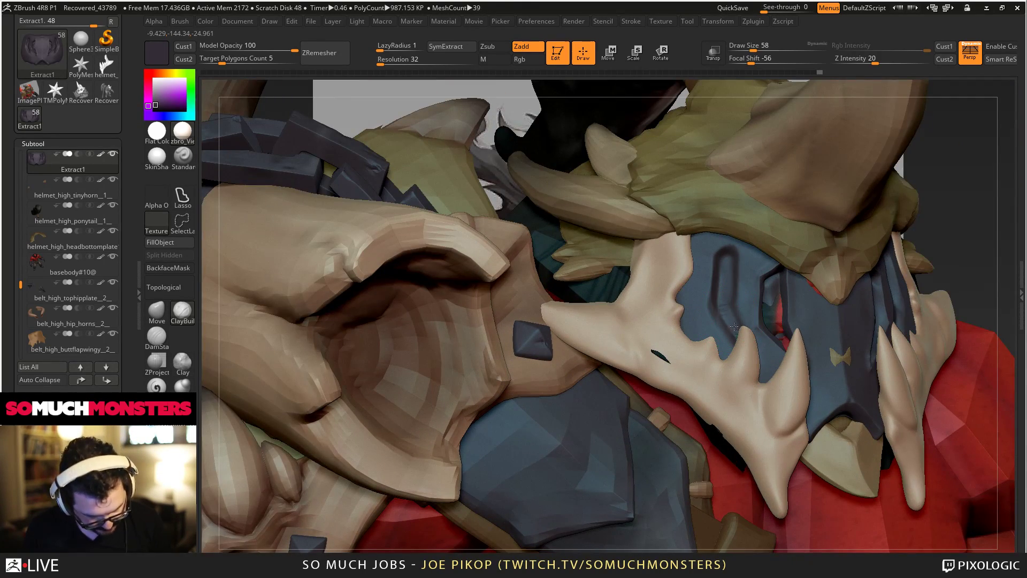
Undo the last stroke and reshape the outer eye slit with the Move brush at sizes 58 and 66.
{"action": "key", "text": "ctrl+z"}
{"action": "left_click", "coordinate": [156, 313]}
{"action": "left_click_drag", "start_coordinate": [731, 336], "coordinate": [739, 336]}
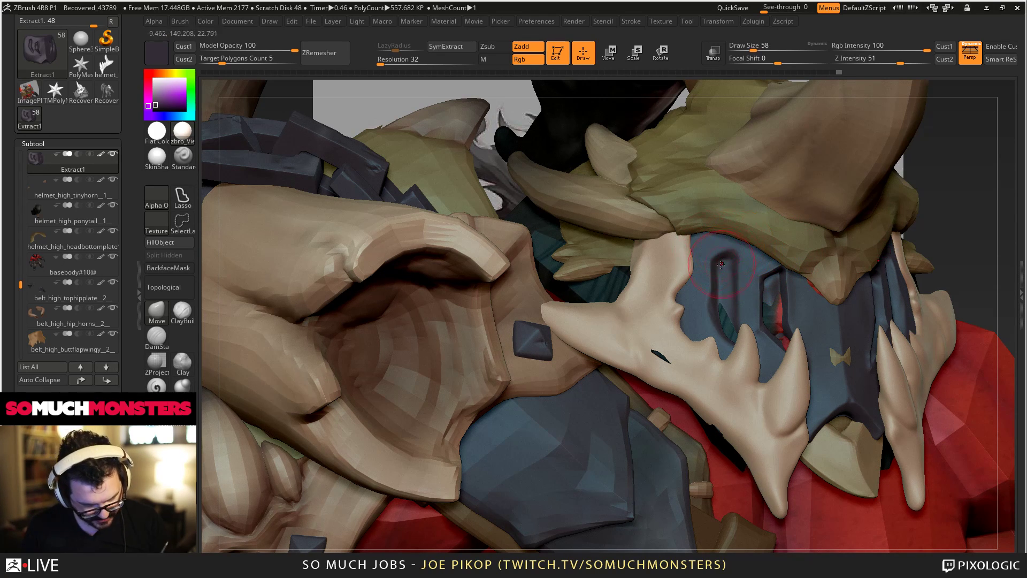
{"action": "key", "text": "]"}
{"action": "mouse_move", "coordinate": [706, 313]}
{"action": "left_mouse_down"}
{"action": "mouse_move", "coordinate": [708, 326]}
{"action": "mouse_move", "coordinate": [737, 332]}
{"action": "left_mouse_up"}
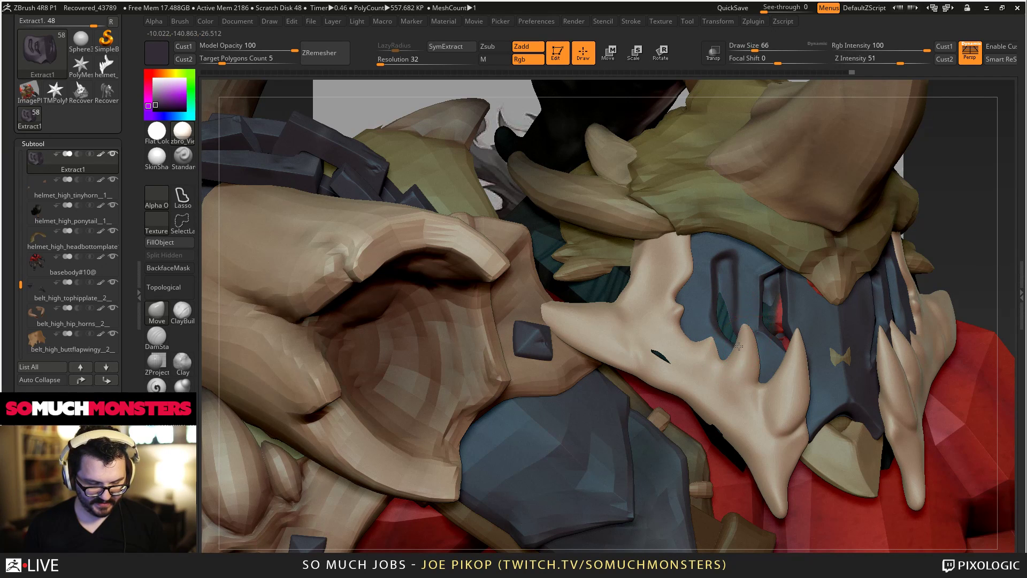
Isolate the mask and carve the outer eye slit's inner edge up to the top with DamStandard at size 54.
{"action": "left_click", "coordinate": [112, 154]}
{"action": "right_click_drag", "start_coordinate": [712, 313], "coordinate": [809, 383], "text": "ctrl"}
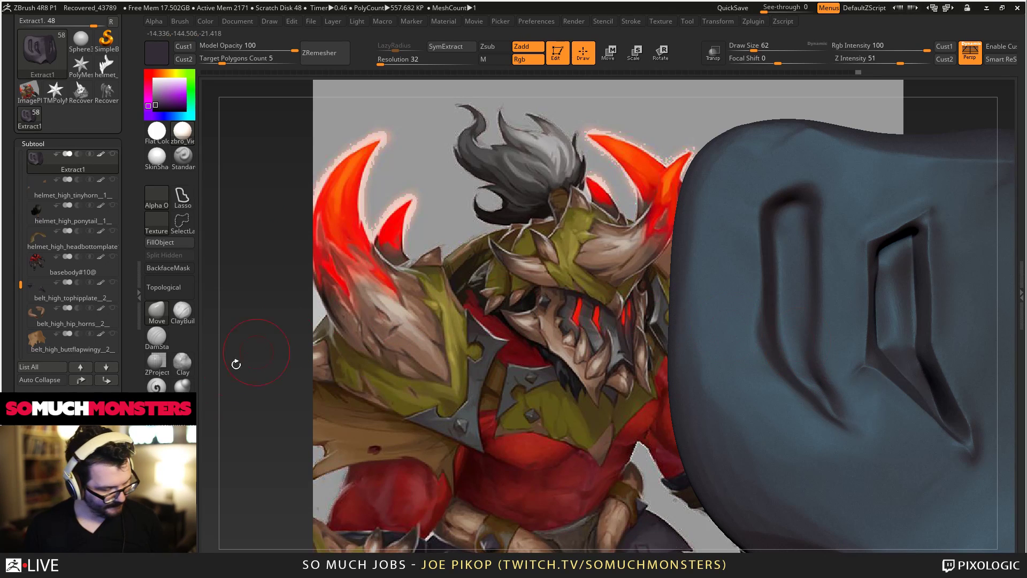
{"action": "left_click", "coordinate": [182, 310]}
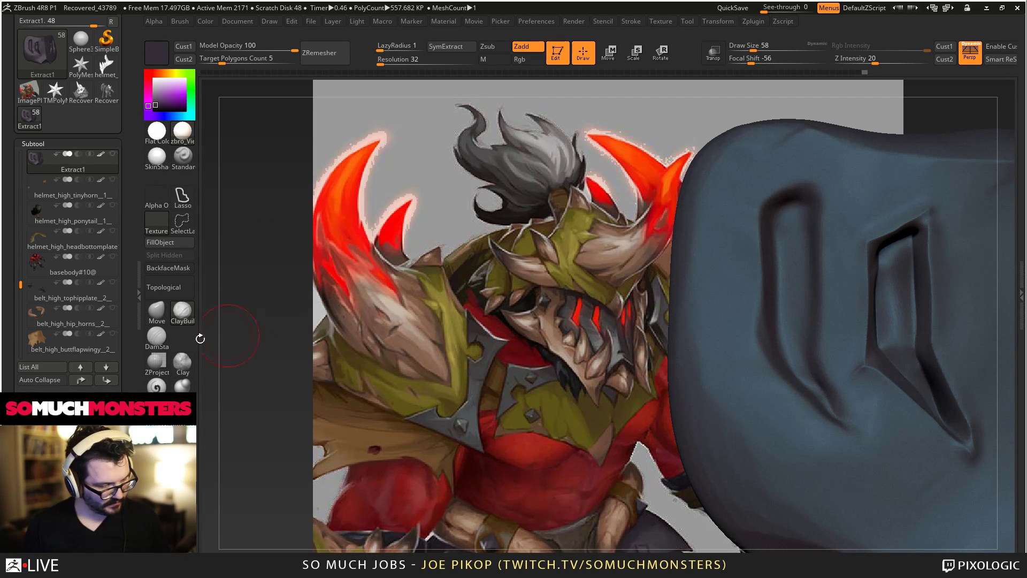
{"action": "left_click", "coordinate": [156, 337]}
{"action": "left_click_drag", "start_coordinate": [835, 413], "coordinate": [808, 361]}
{"action": "right_click_drag", "start_coordinate": [808, 342], "coordinate": [808, 310]}
{"action": "mouse_move", "coordinate": [810, 352]}
{"action": "left_mouse_down"}
{"action": "mouse_move", "coordinate": [801, 215]}
{"action": "mouse_move", "coordinate": [781, 205]}
{"action": "mouse_move", "coordinate": [776, 217]}
{"action": "left_mouse_up"}
{"action": "right_click_drag", "start_coordinate": [791, 219], "coordinate": [772, 224]}
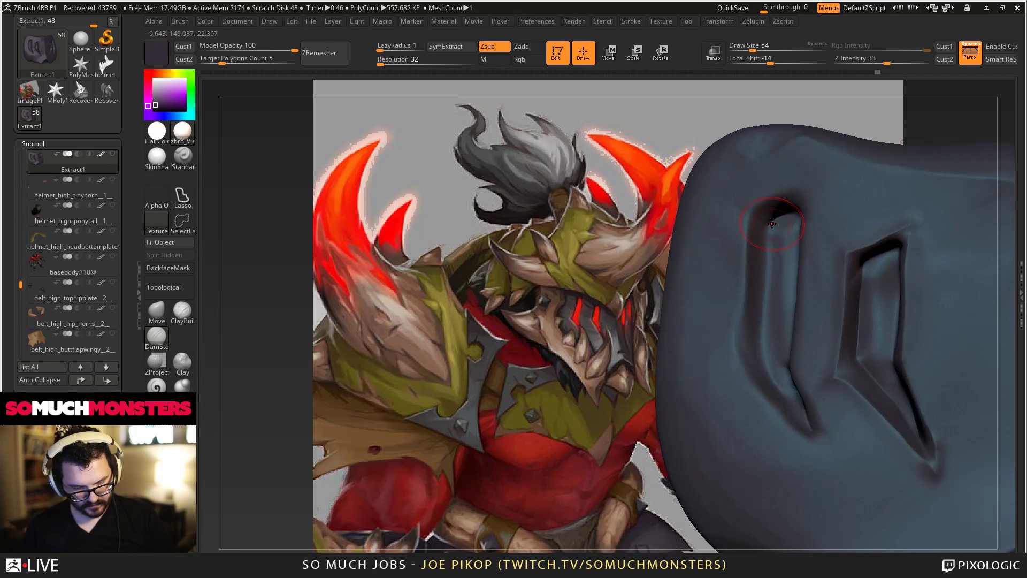
Carve the outer eye slit's outer side and its slanted lower edge into sharp creases.
{"action": "left_click_drag", "start_coordinate": [772, 223], "coordinate": [757, 361]}
{"action": "mouse_move", "coordinate": [765, 359]}
{"action": "right_mouse_down"}
{"action": "mouse_move", "coordinate": [782, 357]}
{"action": "mouse_move", "coordinate": [797, 394]}
{"action": "right_mouse_up"}
{"action": "left_click_drag", "start_coordinate": [800, 406], "coordinate": [754, 353]}
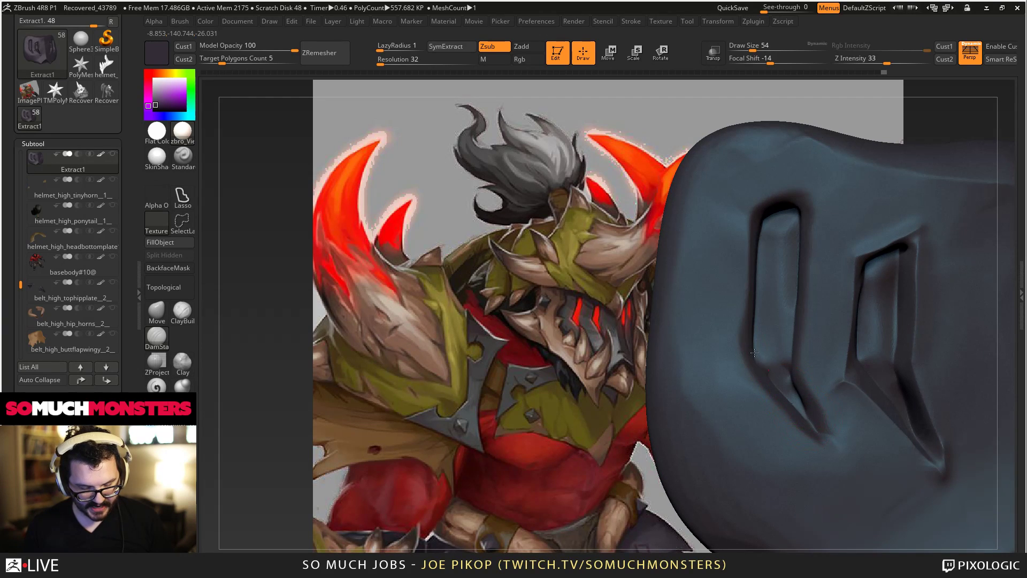
{"action": "right_click_drag", "start_coordinate": [754, 353], "coordinate": [775, 378]}
{"action": "left_click_drag", "start_coordinate": [744, 235], "coordinate": [733, 381]}
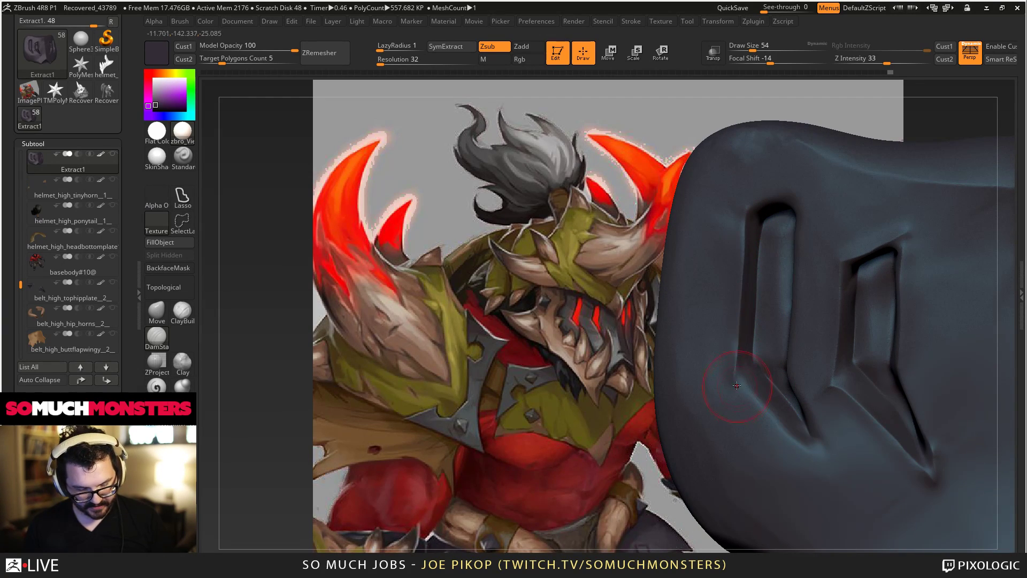
{"action": "right_click_drag", "start_coordinate": [756, 369], "coordinate": [746, 383]}
Sharpen the outer eye slit's lower bend and inner edge, and redo the crease across its top.
{"action": "mouse_move", "coordinate": [735, 379]}
{"action": "left_mouse_down"}
{"action": "mouse_move", "coordinate": [832, 462]}
{"action": "mouse_move", "coordinate": [795, 369]}
{"action": "left_mouse_up"}
{"action": "right_click_drag", "start_coordinate": [798, 350], "coordinate": [791, 344]}
{"action": "left_click_drag", "start_coordinate": [796, 362], "coordinate": [785, 206]}
{"action": "mouse_move", "coordinate": [784, 205]}
{"action": "right_mouse_down"}
{"action": "mouse_move", "coordinate": [766, 211]}
{"action": "mouse_move", "coordinate": [762, 201]}
{"action": "right_mouse_up"}
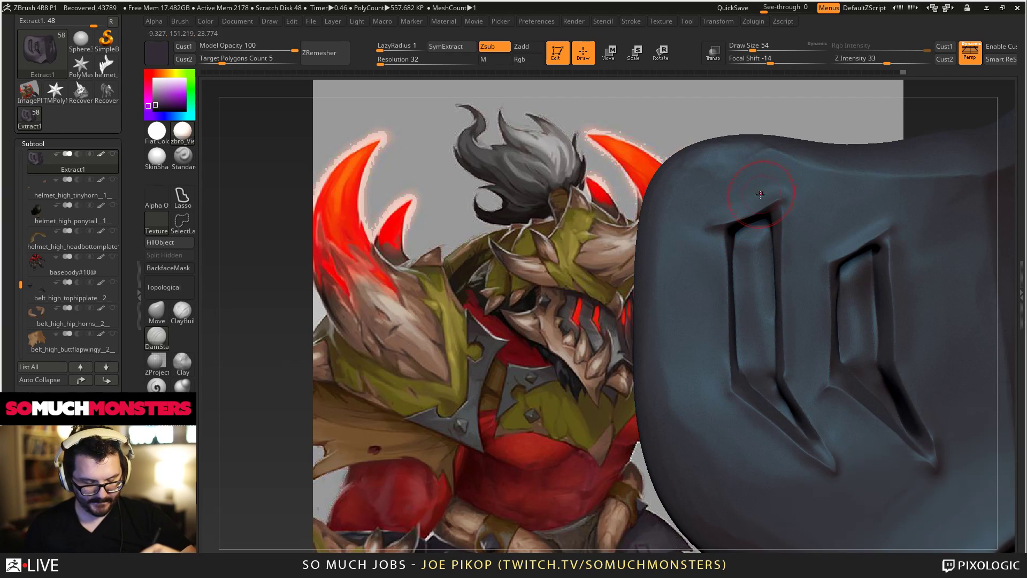
{"action": "key", "text": "ctrl+z"}
{"action": "left_click_drag", "start_coordinate": [780, 196], "coordinate": [730, 223]}
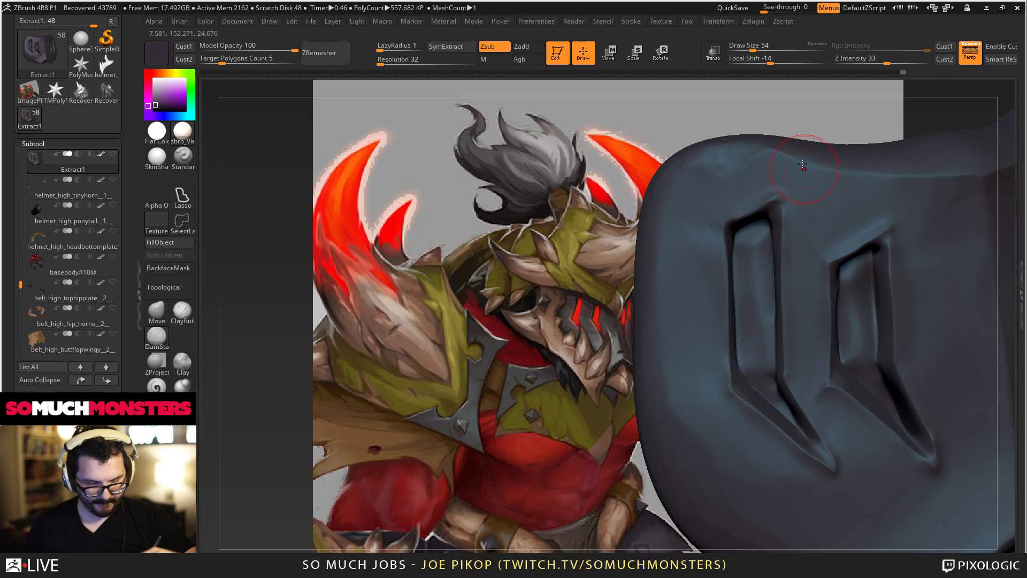
Sharpen the creases along the mask's center ridge and lower notch with DamStandard.
{"action": "mouse_move", "coordinate": [802, 163]}
{"action": "right_mouse_down", "text": "ctrl"}
{"action": "mouse_move", "coordinate": [610, 176]}
{"action": "mouse_move", "coordinate": [736, 293]}
{"action": "mouse_move", "coordinate": [807, 305]}
{"action": "mouse_move", "coordinate": [804, 415]}
{"action": "right_mouse_up", "text": "ctrl"}
{"action": "left_click_drag", "start_coordinate": [815, 483], "coordinate": [807, 213]}
{"action": "right_click_drag", "start_coordinate": [810, 392], "coordinate": [815, 332], "text": "alt"}
{"action": "mouse_move", "coordinate": [832, 321]}
{"action": "left_mouse_down"}
{"action": "mouse_move", "coordinate": [760, 389]}
{"action": "mouse_move", "coordinate": [578, 344]}
{"action": "left_mouse_up"}
{"action": "mouse_move", "coordinate": [578, 343]}
{"action": "right_mouse_down"}
{"action": "mouse_move", "coordinate": [644, 357]}
{"action": "mouse_move", "coordinate": [648, 393]}
{"action": "right_mouse_up"}
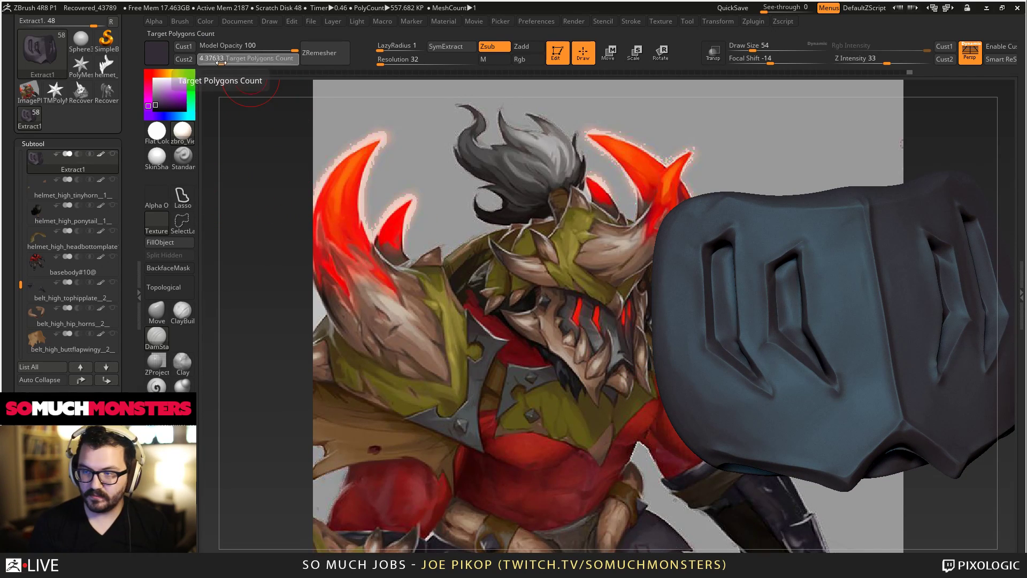
Remesh the mask with ZRemesher at a target polygons count of 0.31117 and subdivide it twice.
{"action": "left_click_drag", "start_coordinate": [223, 62], "coordinate": [206, 63]}
{"action": "left_click", "coordinate": [333, 56]}
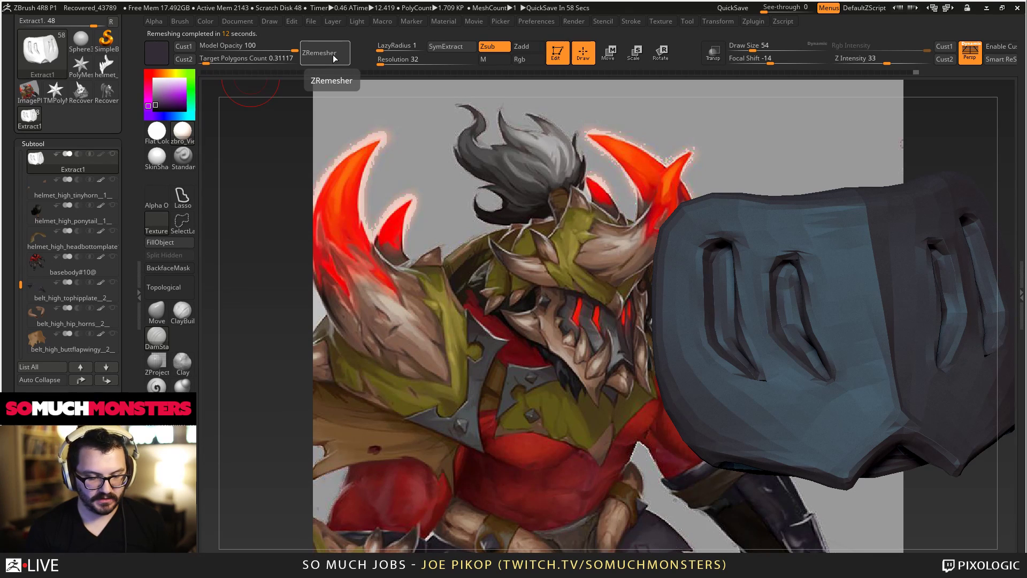
{"action": "right_click_drag", "start_coordinate": [731, 342], "coordinate": [703, 344]}
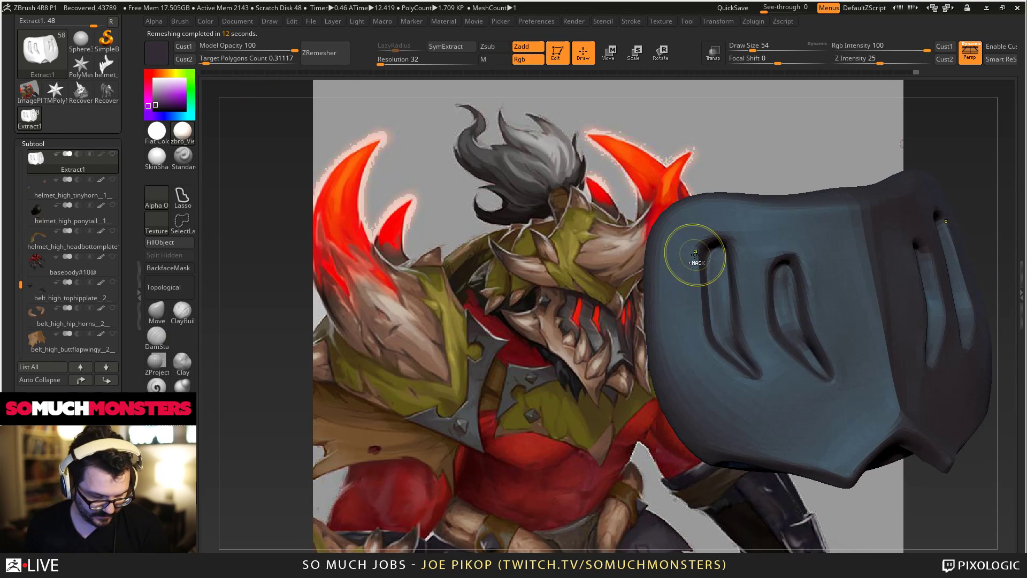
{"action": "key", "text": "ctrl+d"}
{"action": "key", "text": "ctrl+d"}
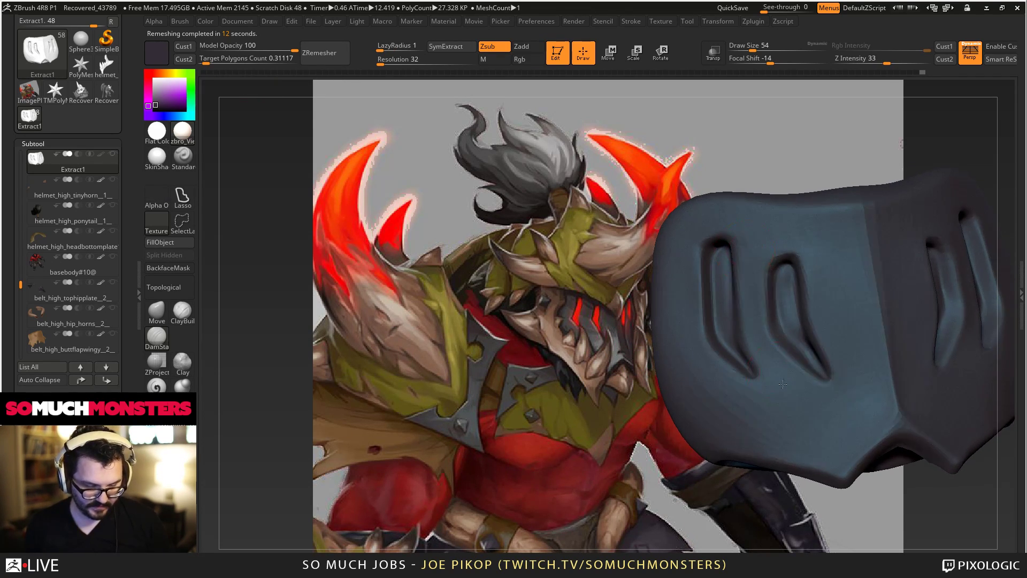
Subdivide the remeshed mask once more and check its wireframe.
{"action": "key", "text": "ctrl+d"}
{"action": "key", "text": "shift+f"}
{"action": "key", "text": "shift+f"}
{"action": "mouse_move", "coordinate": [745, 356]}
{"action": "right_mouse_down", "text": "ctrl"}
{"action": "mouse_move", "coordinate": [777, 431]}
{"action": "mouse_move", "coordinate": [757, 367]}
{"action": "mouse_move", "coordinate": [770, 370]}
{"action": "mouse_move", "coordinate": [737, 306]}
{"action": "right_mouse_up", "text": "ctrl"}
Sharpen the creases along the inner eye slit's outer side and slanted lower end with DamStandard.
{"action": "mouse_move", "coordinate": [751, 339]}
{"action": "left_mouse_down"}
{"action": "mouse_move", "coordinate": [728, 226]}
{"action": "mouse_move", "coordinate": [689, 126]}
{"action": "left_mouse_up"}
{"action": "right_click_drag", "start_coordinate": [689, 127], "coordinate": [657, 136]}
{"action": "mouse_move", "coordinate": [669, 147]}
{"action": "left_mouse_down"}
{"action": "mouse_move", "coordinate": [696, 135]}
{"action": "mouse_move", "coordinate": [713, 106]}
{"action": "left_mouse_up"}
{"action": "mouse_move", "coordinate": [713, 105]}
{"action": "right_mouse_down", "text": "alt"}
{"action": "mouse_move", "coordinate": [638, 179]}
{"action": "mouse_move", "coordinate": [760, 246]}
{"action": "mouse_move", "coordinate": [742, 271]}
{"action": "right_mouse_up", "text": "alt"}
{"action": "mouse_move", "coordinate": [742, 263]}
{"action": "left_mouse_down"}
{"action": "mouse_move", "coordinate": [771, 249]}
{"action": "mouse_move", "coordinate": [724, 414]}
{"action": "left_mouse_up"}
{"action": "mouse_move", "coordinate": [724, 414]}
{"action": "right_mouse_down"}
{"action": "mouse_move", "coordinate": [756, 417]}
{"action": "mouse_move", "coordinate": [777, 476]}
{"action": "right_mouse_up"}
{"action": "left_click_drag", "start_coordinate": [787, 481], "coordinate": [753, 430]}
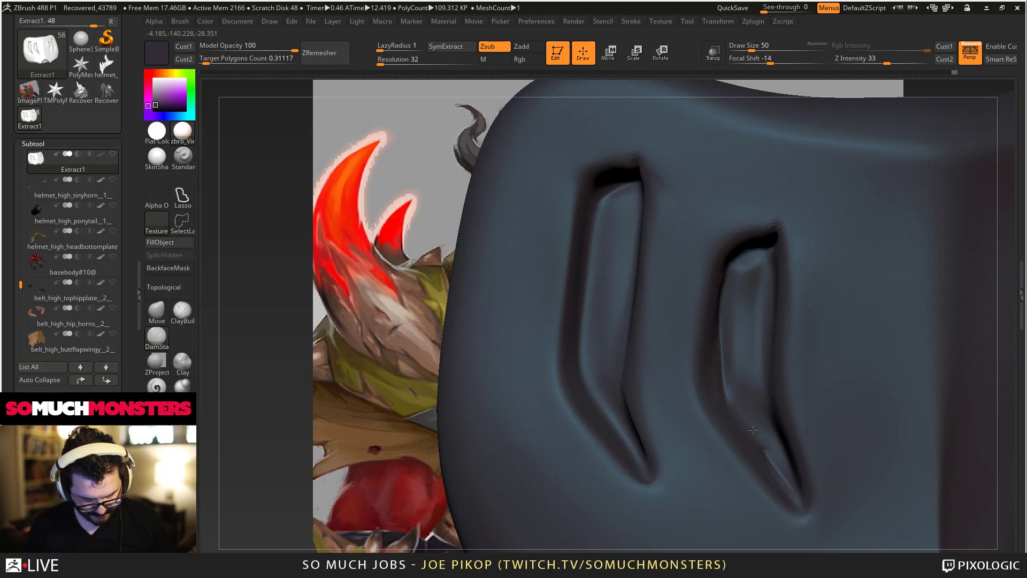
Crease the inner eye slit's inner side and flatten its recessed floor.
{"action": "right_click_drag", "start_coordinate": [753, 429], "coordinate": [790, 486]}
{"action": "right_click_drag", "start_coordinate": [776, 423], "coordinate": [762, 375]}
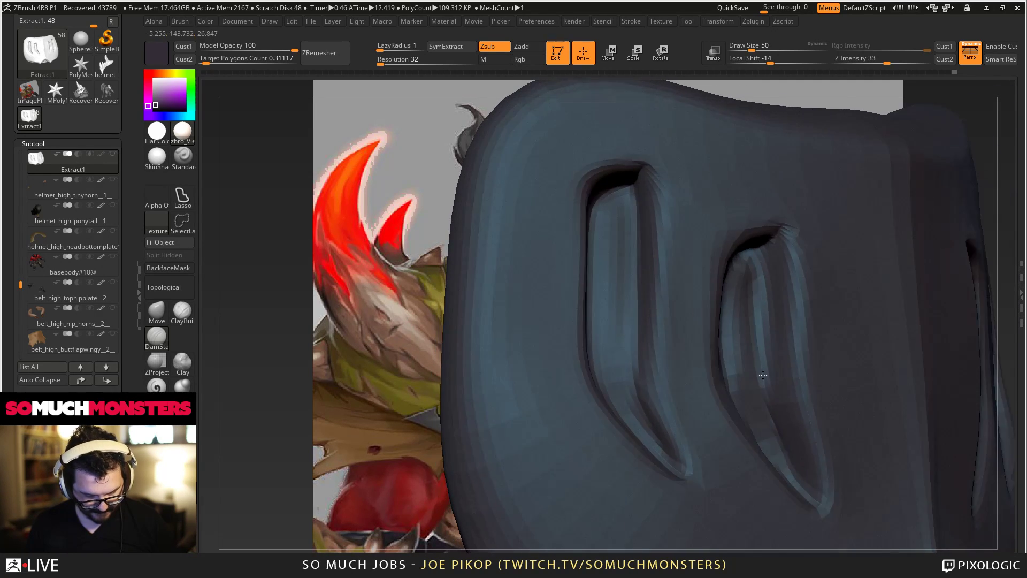
{"action": "left_click_drag", "start_coordinate": [767, 401], "coordinate": [751, 251]}
{"action": "right_click_drag", "start_coordinate": [752, 252], "coordinate": [739, 313]}
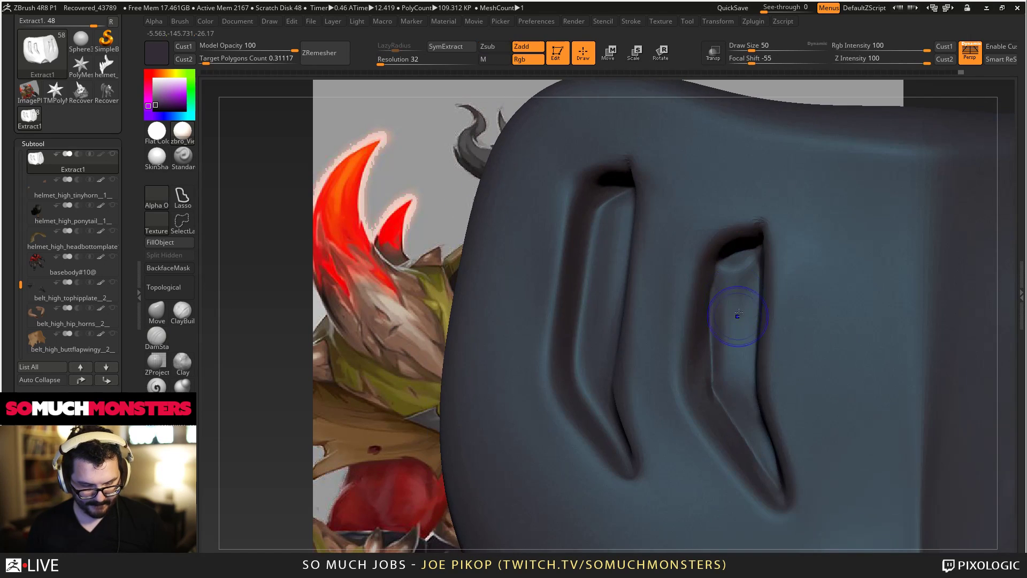
{"action": "right_click_drag", "start_coordinate": [803, 550], "coordinate": [763, 465]}
Refine the inner eye slit's lower edges with DamStandard and smooth its recessed floor.
{"action": "key", "text": "b"}
{"action": "key", "text": "d"}
{"action": "key", "text": "s"}
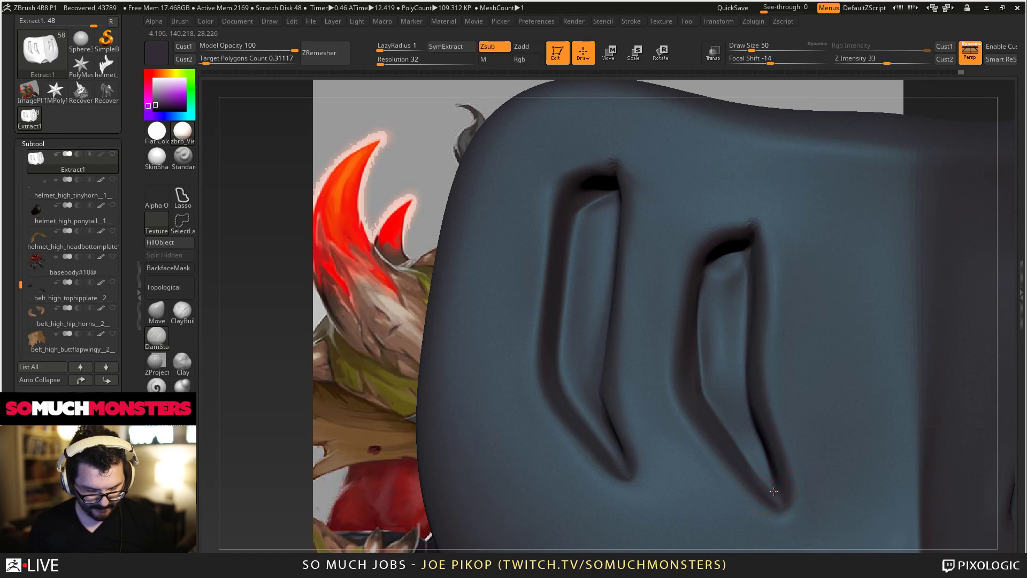
{"action": "mouse_move", "coordinate": [705, 390]}
{"action": "right_mouse_down"}
{"action": "mouse_move", "coordinate": [704, 317]}
{"action": "mouse_move", "coordinate": [741, 401]}
{"action": "right_mouse_up"}
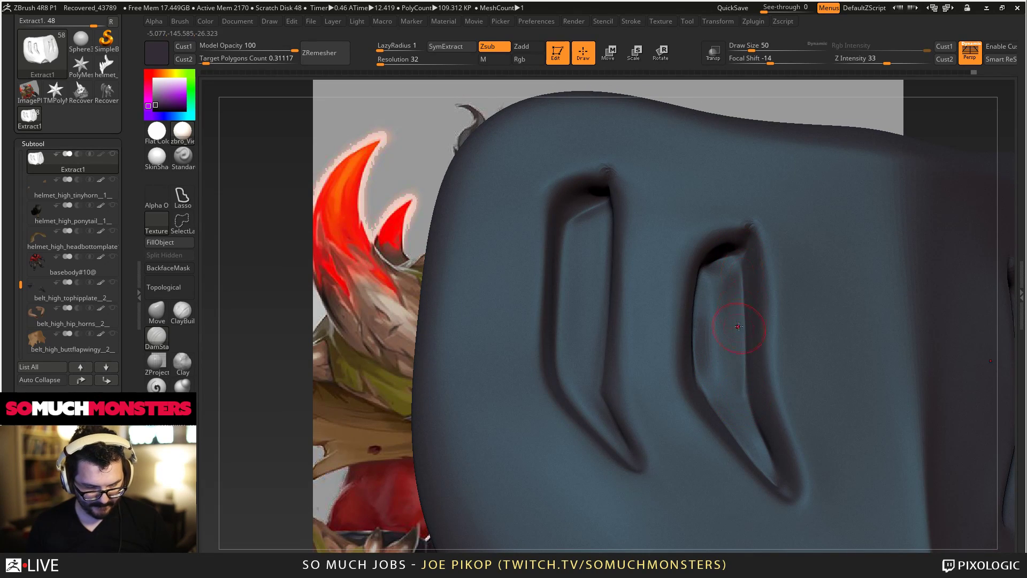
{"action": "right_click_drag", "start_coordinate": [739, 326], "coordinate": [720, 308]}
{"action": "left_click_drag", "start_coordinate": [720, 306], "coordinate": [715, 286], "text": "shift"}
Square off the inner eye slit's upper outer corner with the Move brush and deepen its top edge with DamStandard.
{"action": "key", "text": "b"}
{"action": "key", "text": "d"}
{"action": "key", "text": "s"}
{"action": "mouse_move", "coordinate": [719, 313]}
{"action": "right_mouse_down"}
{"action": "mouse_move", "coordinate": [706, 276]}
{"action": "mouse_move", "coordinate": [698, 303]}
{"action": "mouse_move", "coordinate": [710, 274]}
{"action": "mouse_move", "coordinate": [698, 262]}
{"action": "mouse_move", "coordinate": [734, 205]}
{"action": "mouse_move", "coordinate": [706, 188]}
{"action": "mouse_move", "coordinate": [677, 263]}
{"action": "right_mouse_up"}
{"action": "key", "text": "b"}
{"action": "key", "text": "m"}
{"action": "key", "text": "v"}
{"action": "key", "text": "b"}
{"action": "key", "text": "d"}
{"action": "key", "text": "s"}
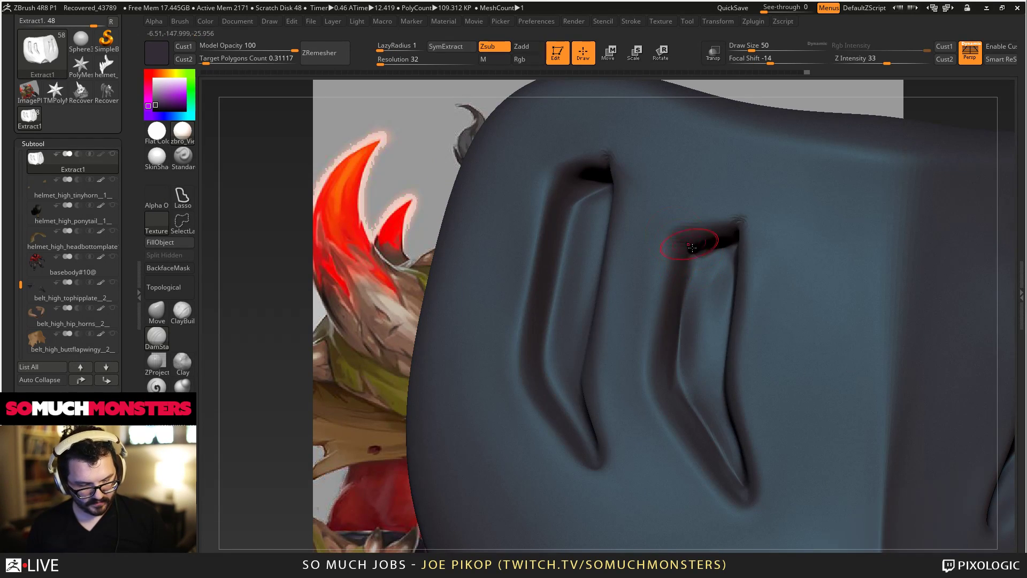
{"action": "right_click_drag", "start_coordinate": [630, 185], "coordinate": [680, 275]}
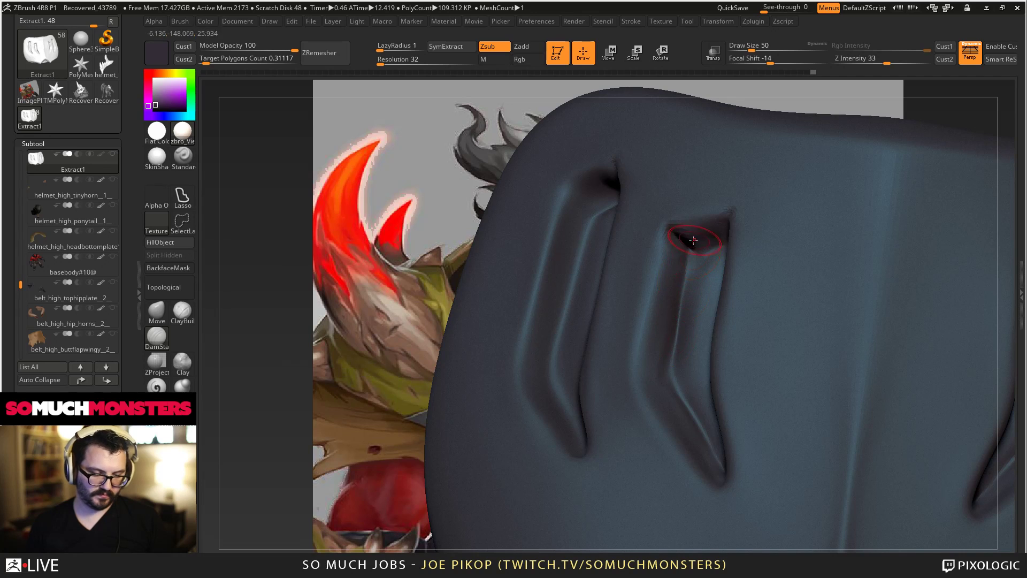
{"action": "right_click_drag", "start_coordinate": [710, 237], "coordinate": [693, 263]}
Reshape the tops and bends of both eye slits into more angular forms with the Move brush.
{"action": "right_click_drag", "start_coordinate": [719, 431], "coordinate": [606, 270], "text": "ctrl"}
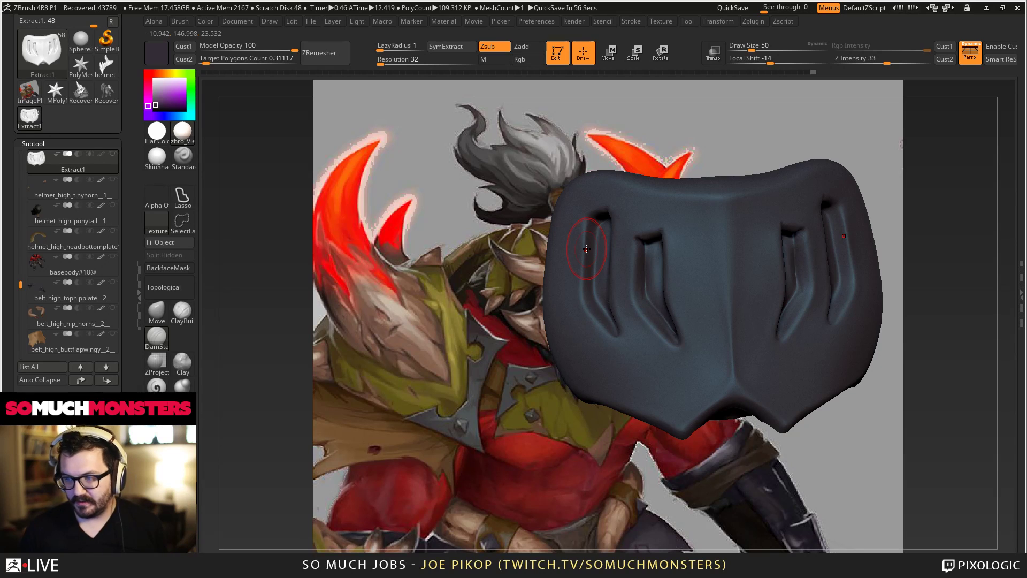
{"action": "mouse_move", "coordinate": [667, 325]}
{"action": "right_mouse_down"}
{"action": "mouse_move", "coordinate": [662, 317]}
{"action": "mouse_move", "coordinate": [695, 321]}
{"action": "mouse_move", "coordinate": [711, 367]}
{"action": "mouse_move", "coordinate": [486, 155]}
{"action": "mouse_move", "coordinate": [555, 257]}
{"action": "mouse_move", "coordinate": [542, 289]}
{"action": "mouse_move", "coordinate": [522, 286]}
{"action": "right_mouse_up"}
{"action": "mouse_move", "coordinate": [648, 250]}
{"action": "right_mouse_down", "text": "ctrl"}
{"action": "mouse_move", "coordinate": [691, 369]}
{"action": "mouse_move", "coordinate": [687, 348]}
{"action": "right_mouse_up", "text": "ctrl"}
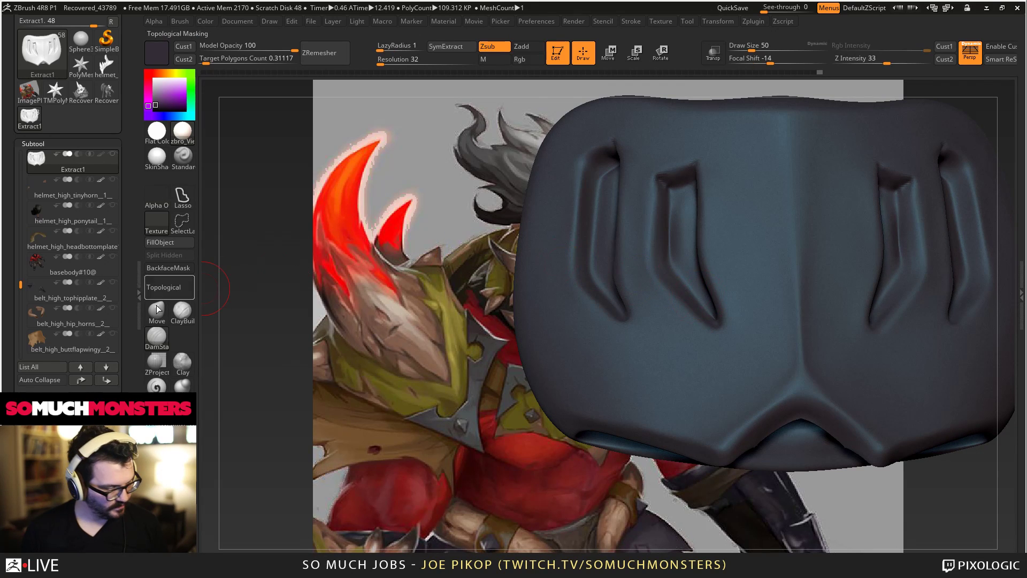
{"action": "mouse_move", "coordinate": [604, 316]}
{"action": "right_mouse_down"}
{"action": "mouse_move", "coordinate": [644, 313]}
{"action": "mouse_move", "coordinate": [651, 287]}
{"action": "mouse_move", "coordinate": [616, 291]}
{"action": "right_mouse_up"}
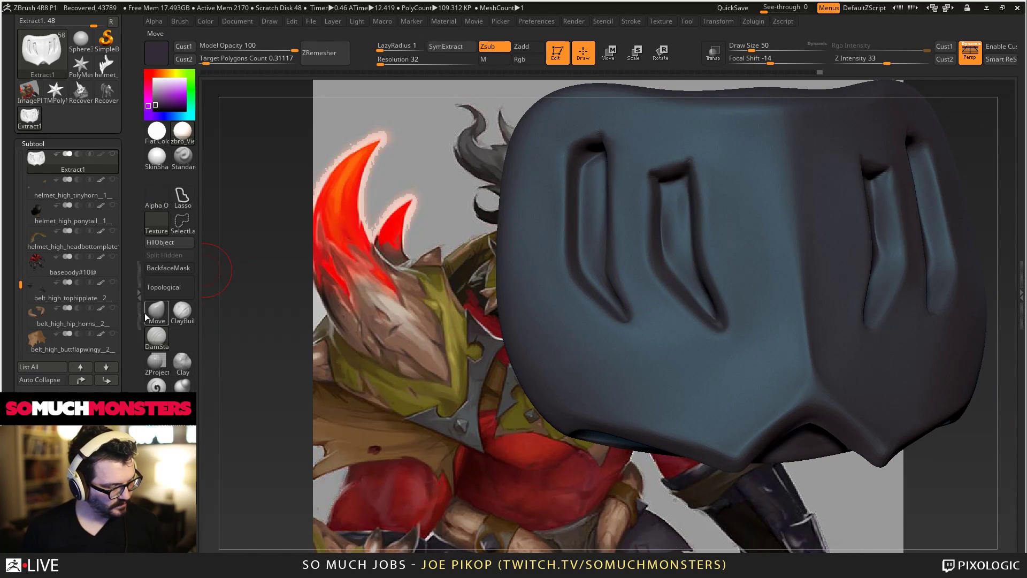
{"action": "left_click", "coordinate": [156, 311]}
{"action": "right_click_drag", "start_coordinate": [570, 137], "coordinate": [579, 136]}
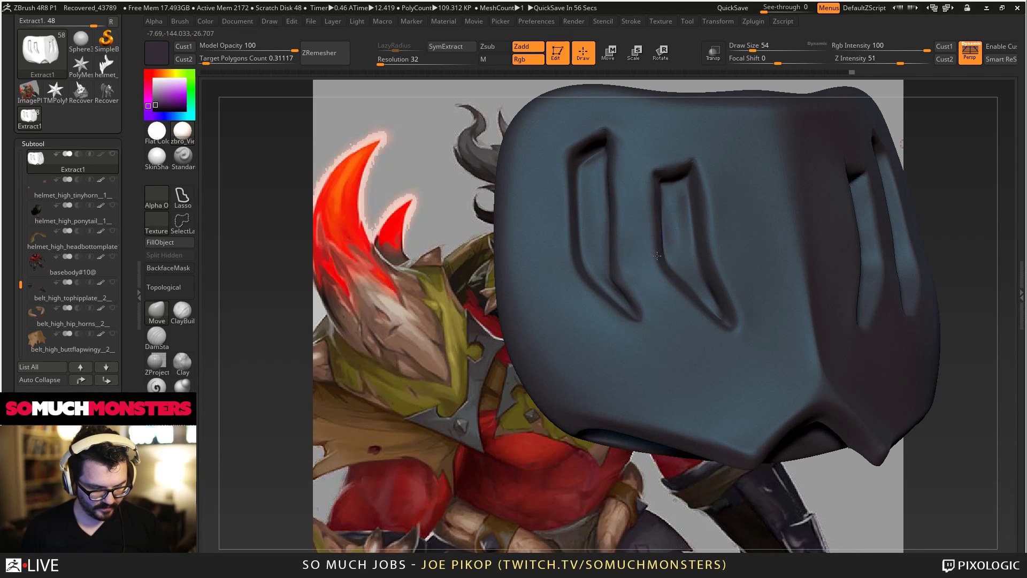
{"action": "right_click_drag", "start_coordinate": [688, 291], "coordinate": [703, 272]}
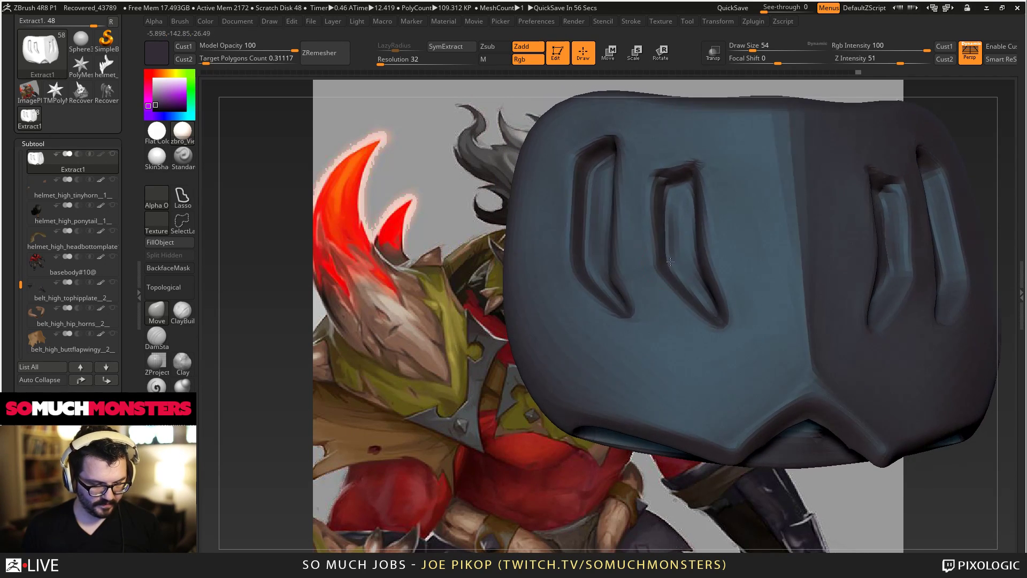
{"action": "mouse_move", "coordinate": [600, 181]}
{"action": "right_mouse_down"}
{"action": "mouse_move", "coordinate": [677, 247]}
{"action": "mouse_move", "coordinate": [680, 263]}
{"action": "right_mouse_up"}
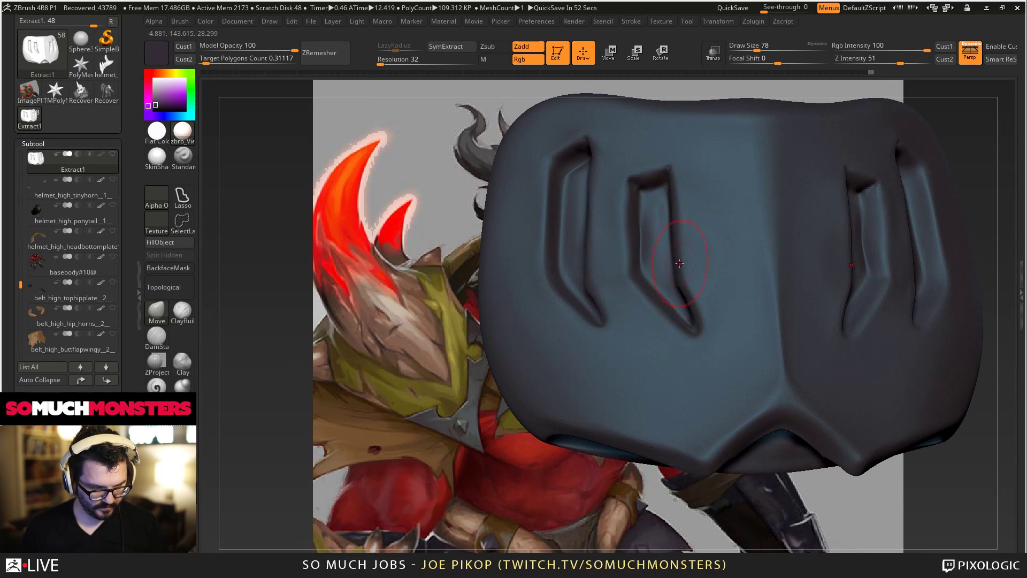
{"action": "left_click_drag", "start_coordinate": [690, 293], "coordinate": [693, 303]}
{"action": "mouse_move", "coordinate": [693, 302]}
{"action": "right_mouse_down", "text": "ctrl"}
{"action": "mouse_move", "coordinate": [690, 235]}
{"action": "mouse_move", "coordinate": [690, 289]}
{"action": "right_mouse_up", "text": "ctrl"}
Show all the subtools again and check the mask's fit behind the faceplate.
{"action": "left_click", "coordinate": [113, 153]}
{"action": "right_click_drag", "start_coordinate": [470, 250], "coordinate": [503, 250]}
{"action": "right_click_drag", "start_coordinate": [373, 180], "coordinate": [374, 118], "text": "ctrl"}
{"action": "right_click_drag", "start_coordinate": [663, 251], "coordinate": [601, 252]}
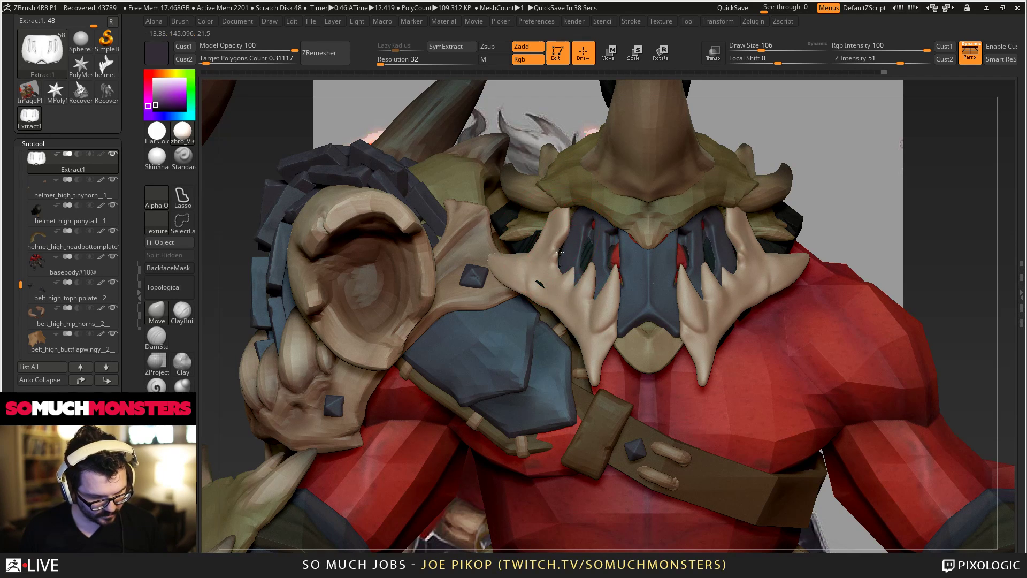
{"action": "right_click_drag", "start_coordinate": [578, 224], "coordinate": [632, 283]}
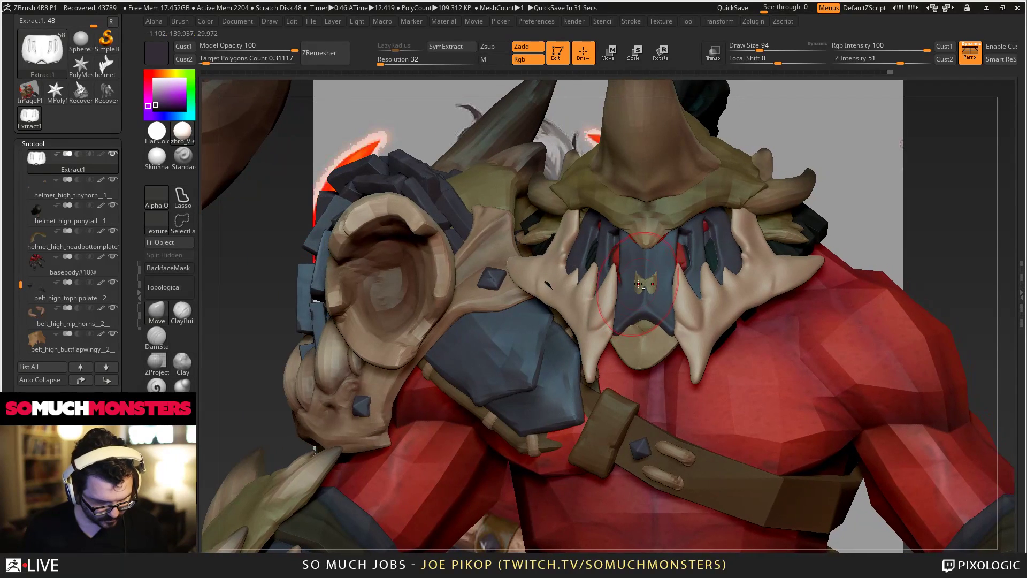
Select the chin plate, inspect where it meets the mask's lower notch, and compare the helmet with the concept art.
{"action": "left_click", "coordinate": [642, 343], "text": "alt"}
{"action": "key", "text": "f"}
{"action": "left_click_drag", "start_coordinate": [582, 205], "coordinate": [557, 153], "text": "alt"}
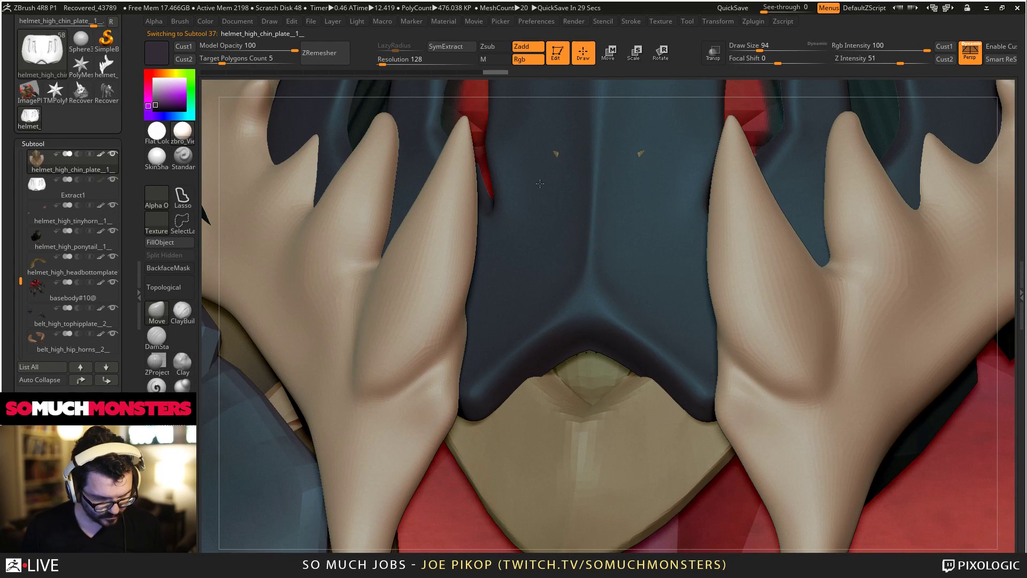
{"action": "mouse_move", "coordinate": [375, 166]}
{"action": "left_mouse_down", "text": "alt"}
{"action": "mouse_move", "coordinate": [320, 169]}
{"action": "mouse_move", "coordinate": [459, 234]}
{"action": "left_mouse_up", "text": "alt"}
{"action": "right_click_drag", "start_coordinate": [459, 235], "coordinate": [690, 248], "text": "alt"}
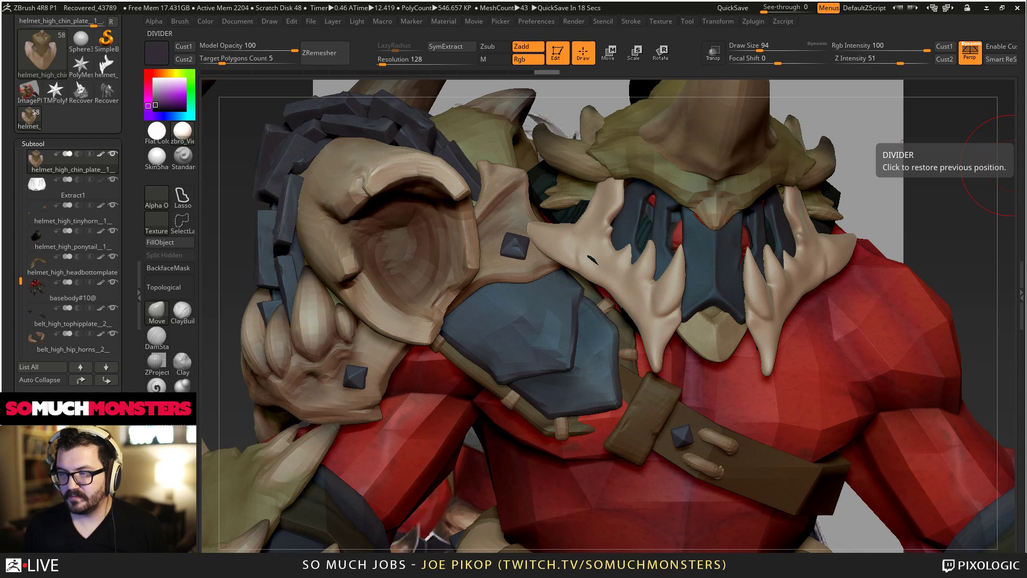
{"action": "mouse_move", "coordinate": [699, 266]}
{"action": "right_mouse_down"}
{"action": "mouse_move", "coordinate": [662, 230]}
{"action": "mouse_move", "coordinate": [657, 240]}
{"action": "mouse_move", "coordinate": [640, 225]}
{"action": "mouse_move", "coordinate": [690, 267]}
{"action": "mouse_move", "coordinate": [666, 193]}
{"action": "right_mouse_up"}
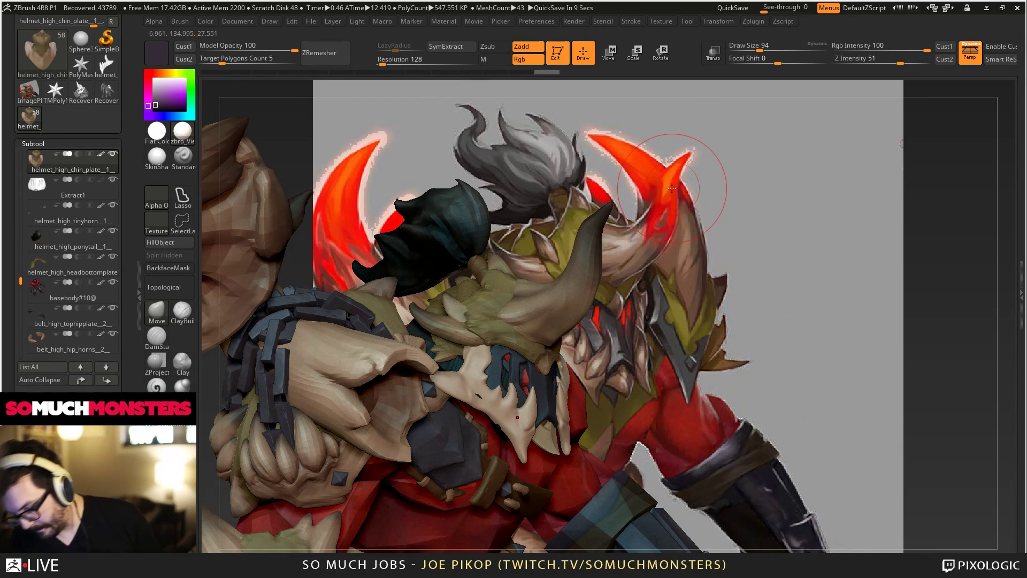
Sample the glowing orange from the concept art's horn, select the helmet's big horn subtool, and sample a brown color.
{"action": "key", "text": "c"}
{"action": "key", "text": "c"}
{"action": "key", "text": "c"}
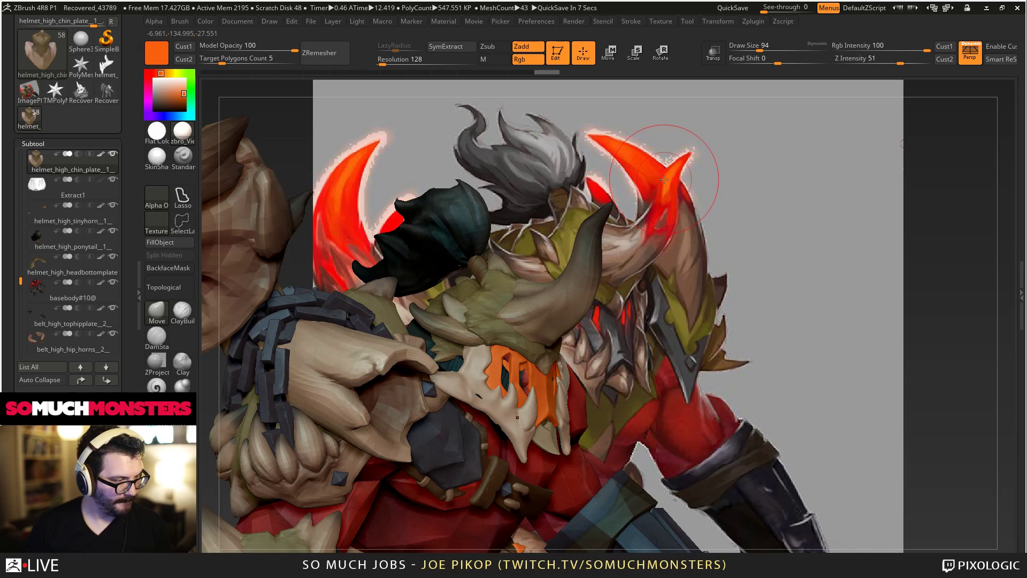
{"action": "left_click", "coordinate": [581, 254], "text": "alt"}
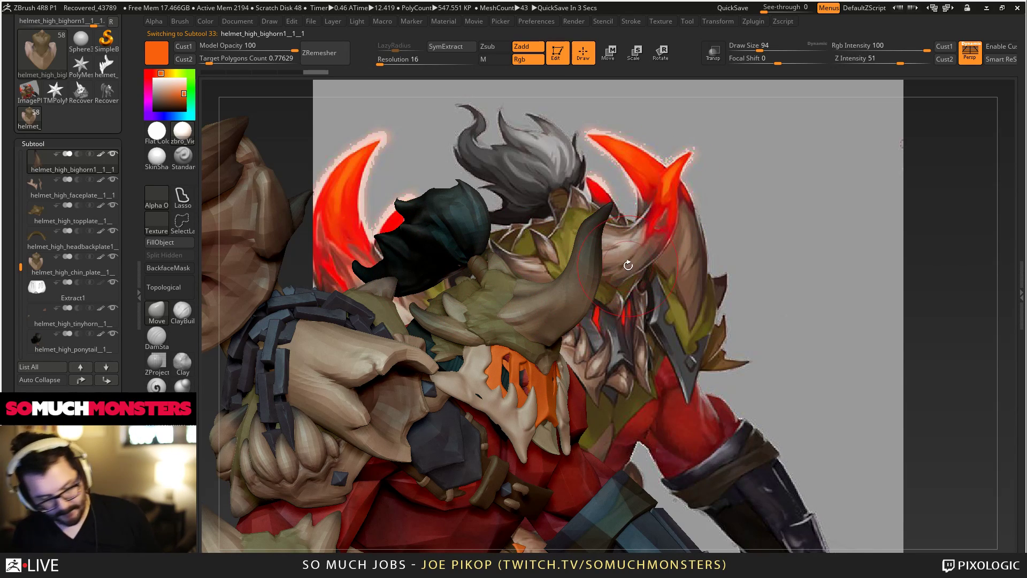
{"action": "key", "text": "c"}
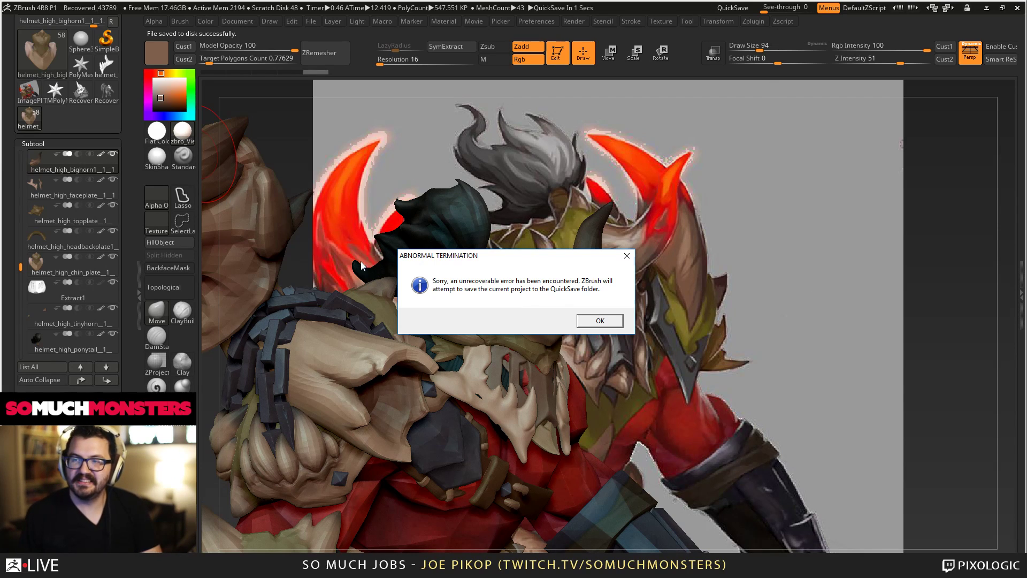
Acknowledge the crash and let the project save, restart ZBrush, and open the recovered tool from the QuickSave files.
{"action": "left_click", "coordinate": [598, 320]}
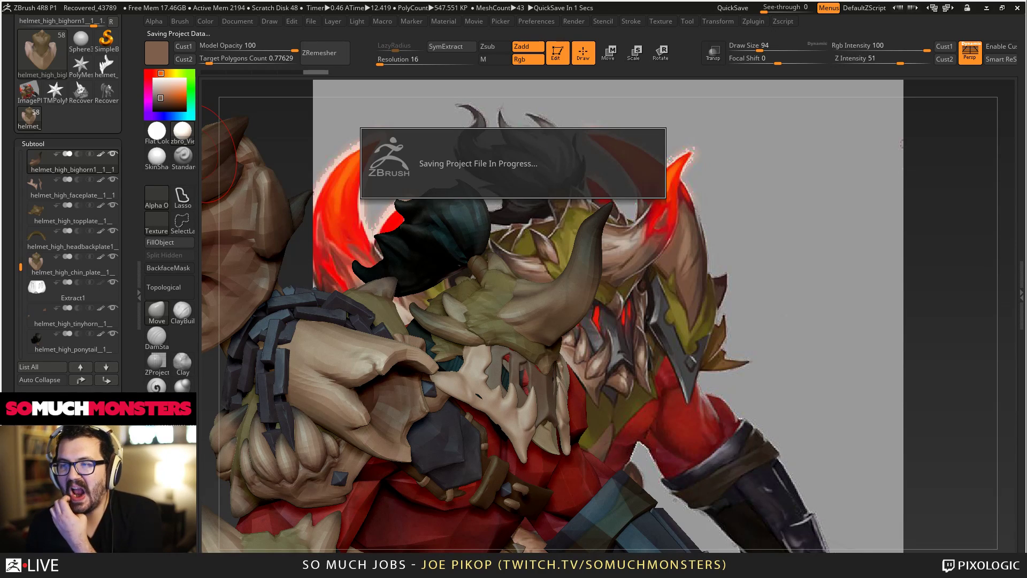
{"action": "key", "text": "alt+Tab"}
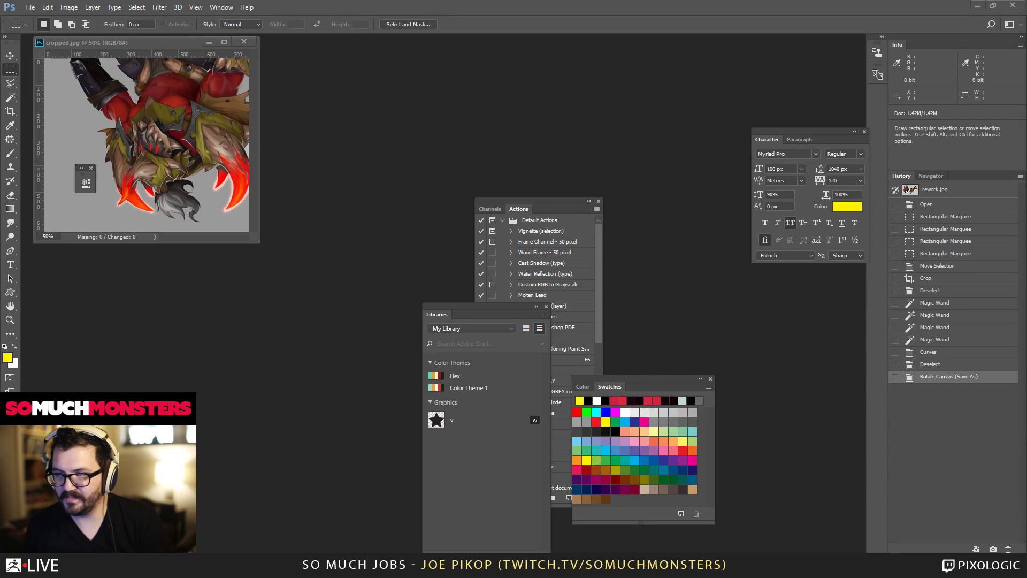
{"action": "key", "text": "alt"}
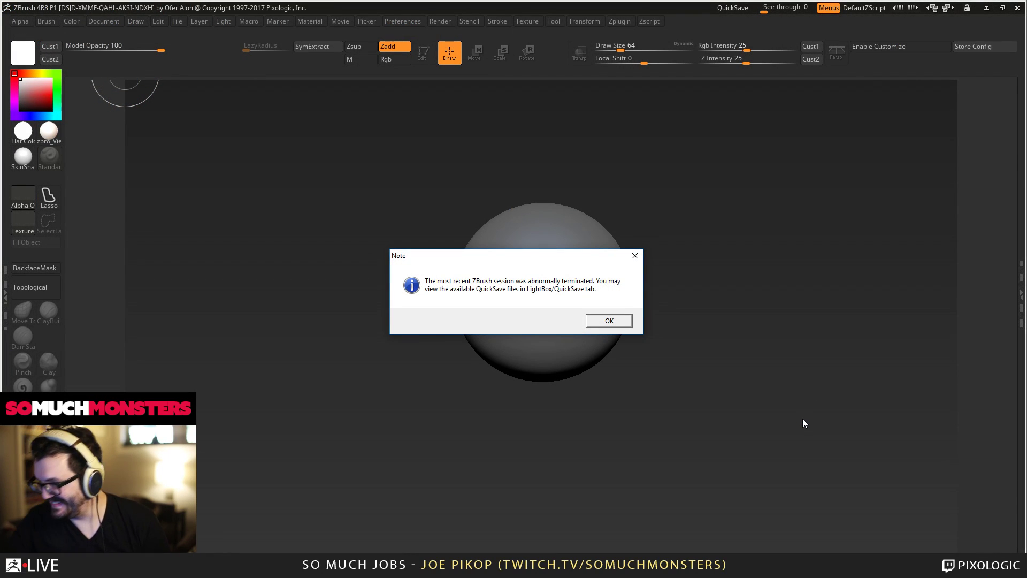
{"action": "left_click", "coordinate": [609, 320]}
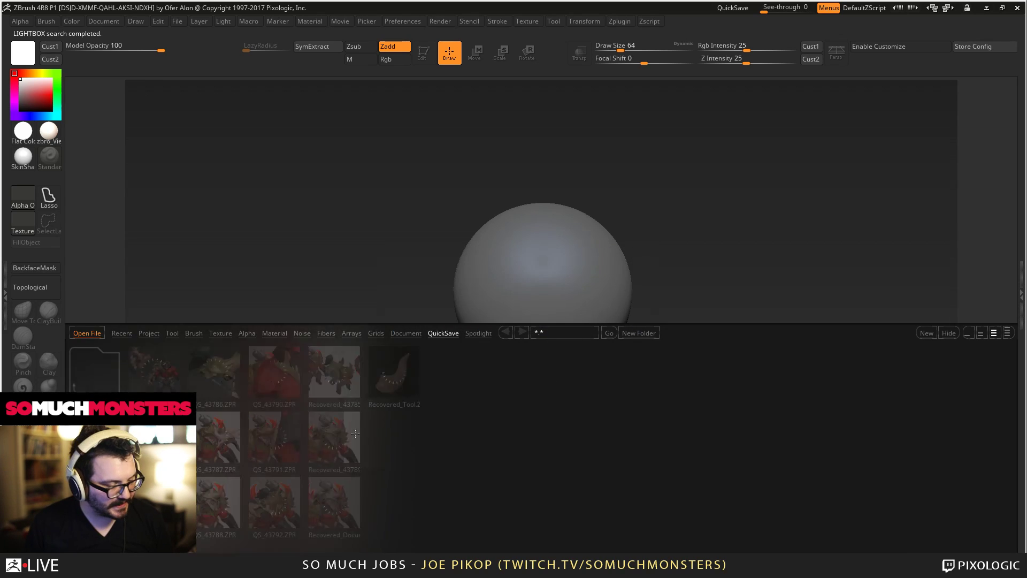
{"action": "double_click", "coordinate": [388, 384]}
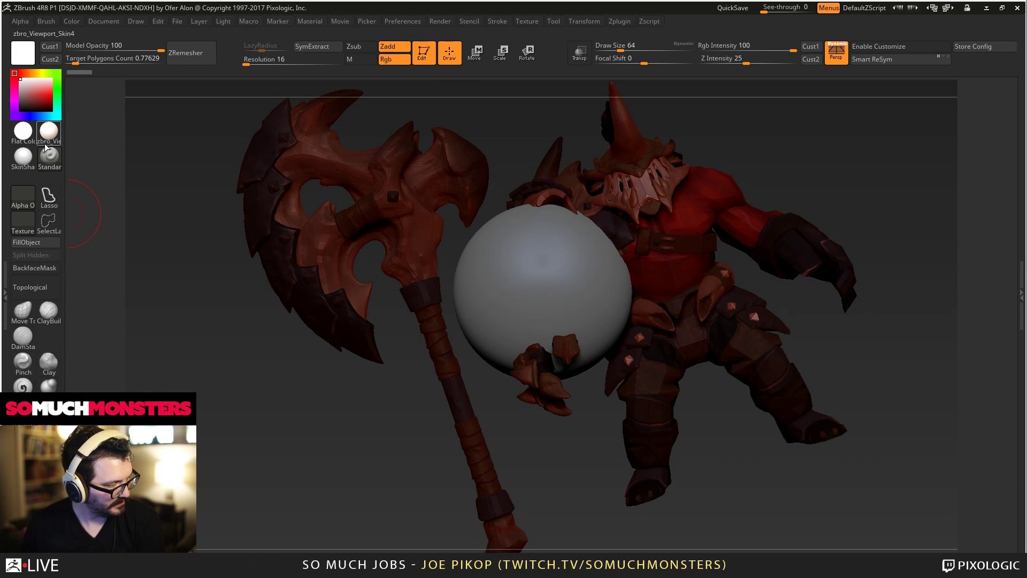
View the recovered character from the front, select the Extract1 face mask subtool, and sample its dark color.
{"action": "right_click_drag", "start_coordinate": [505, 217], "coordinate": [615, 187], "text": "shift"}
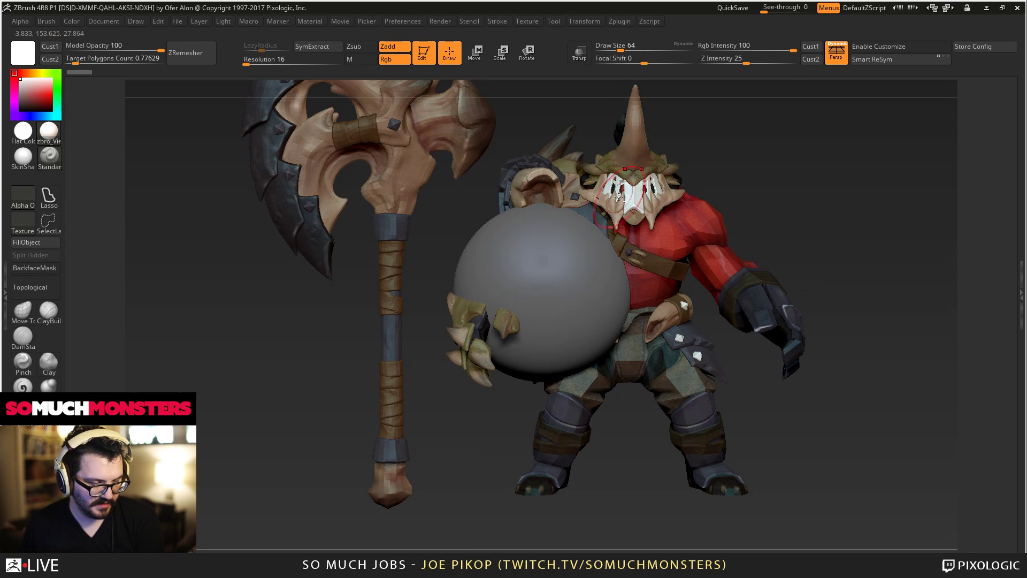
{"action": "left_click", "coordinate": [629, 184], "text": "alt"}
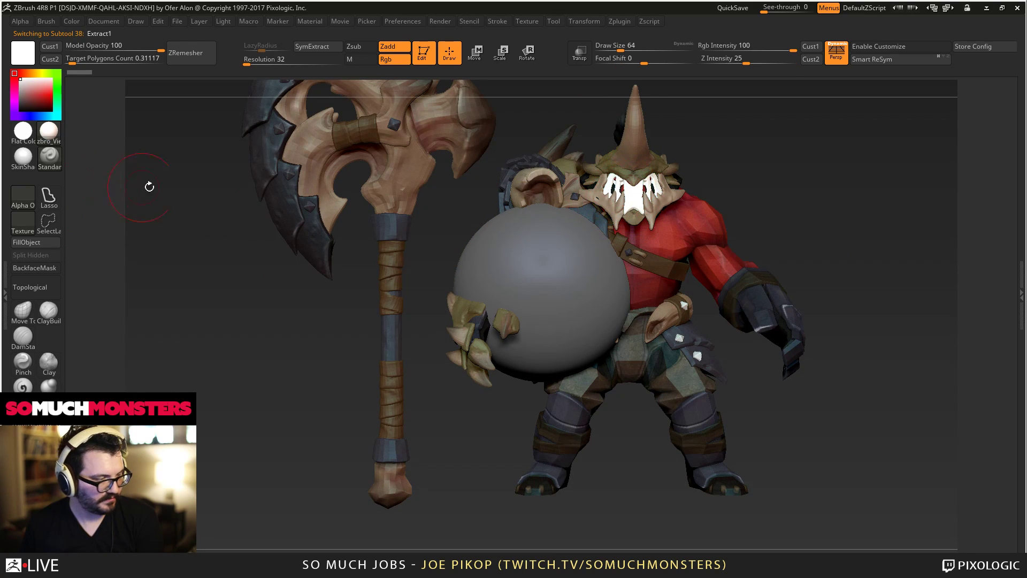
{"action": "key", "text": "c"}
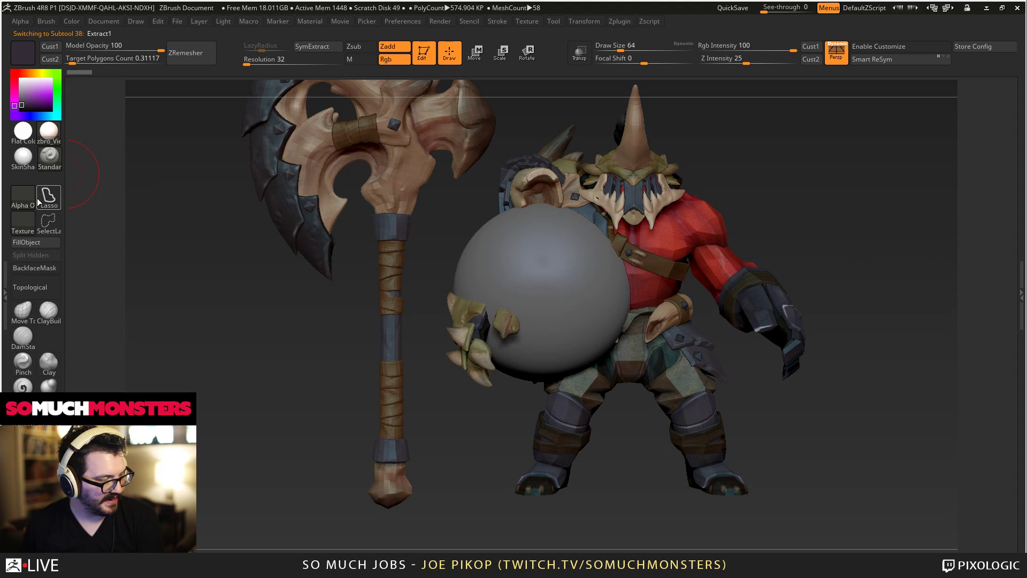
Start loading a reference image onto the image plane and browse to the ZBrushLive folder.
{"action": "left_click", "coordinate": [555, 22]}
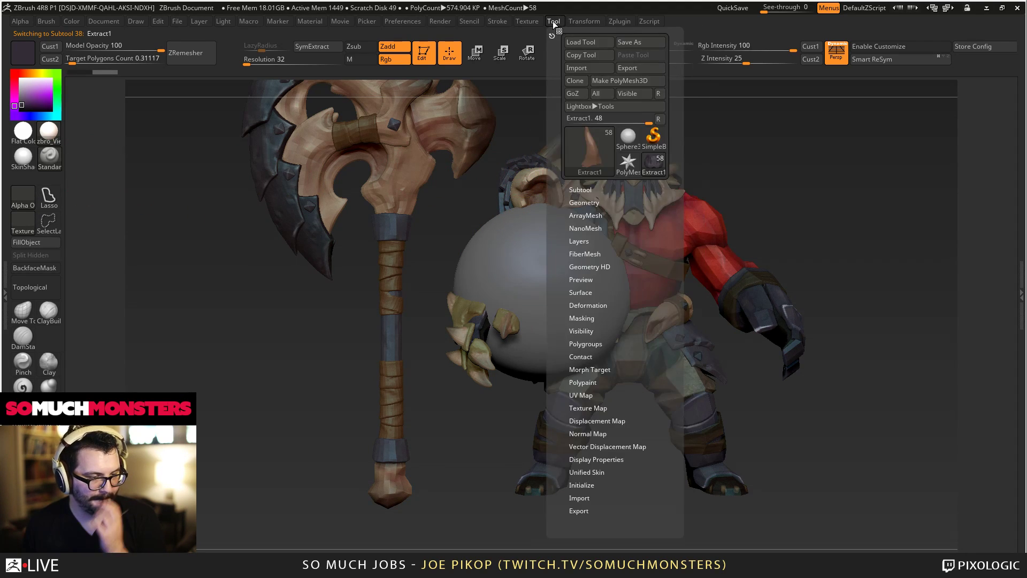
{"action": "left_click", "coordinate": [530, 21]}
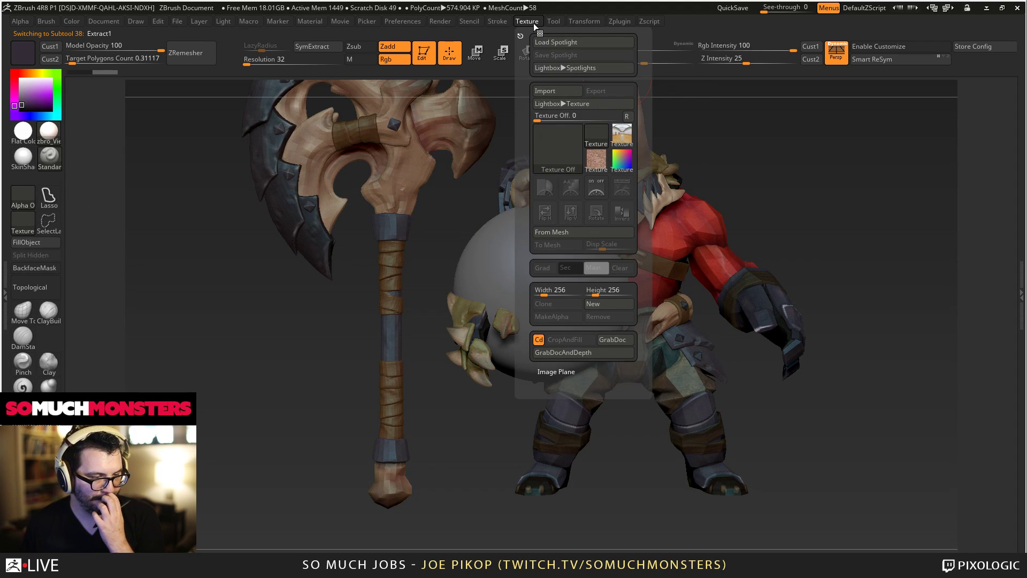
{"action": "left_click", "coordinate": [561, 373]}
{"action": "left_click", "coordinate": [559, 382]}
{"action": "middle_click", "coordinate": [408, 206]}
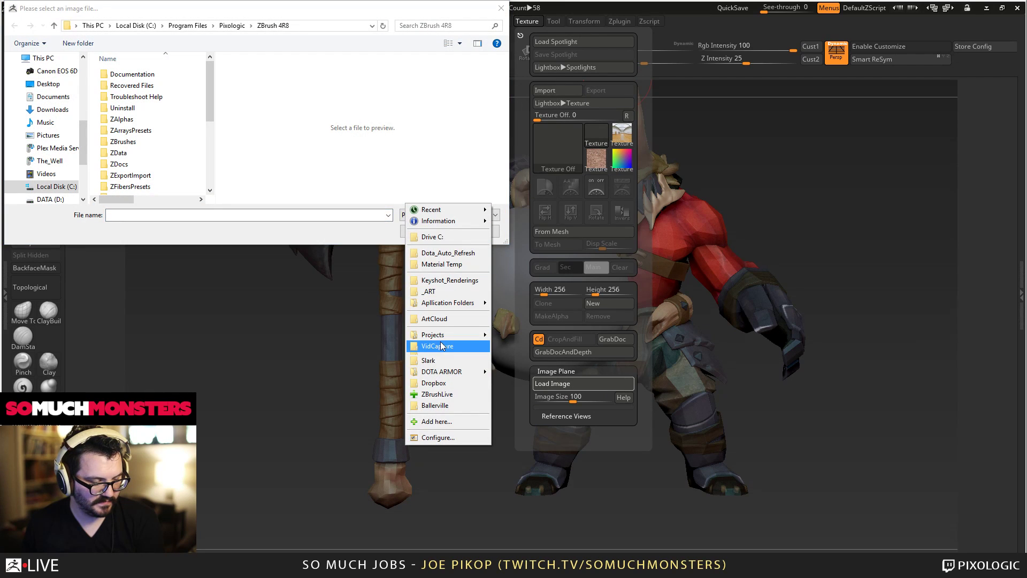
{"action": "left_click", "coordinate": [435, 405]}
{"action": "middle_click", "coordinate": [436, 270]}
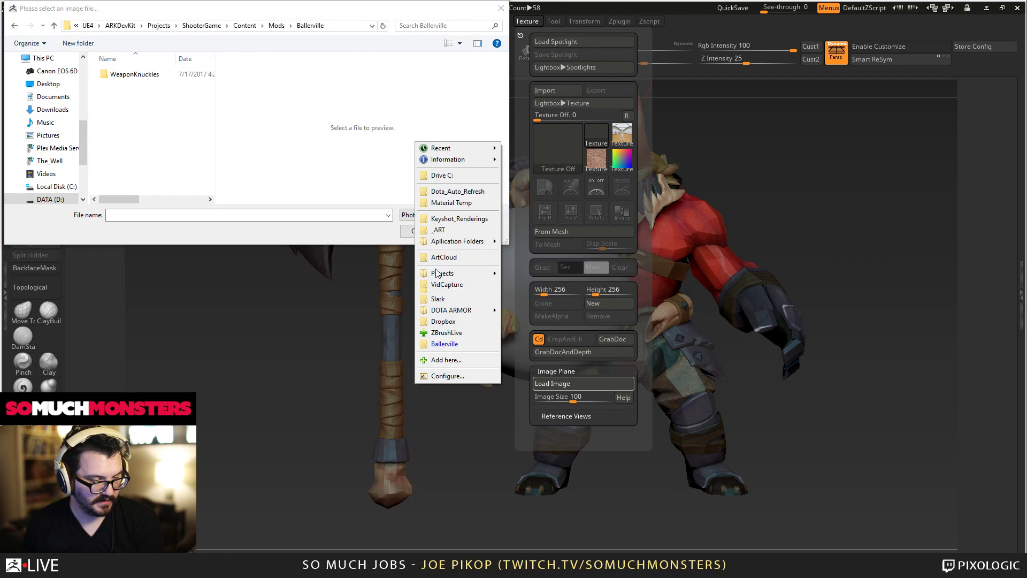
{"action": "left_click", "coordinate": [447, 333]}
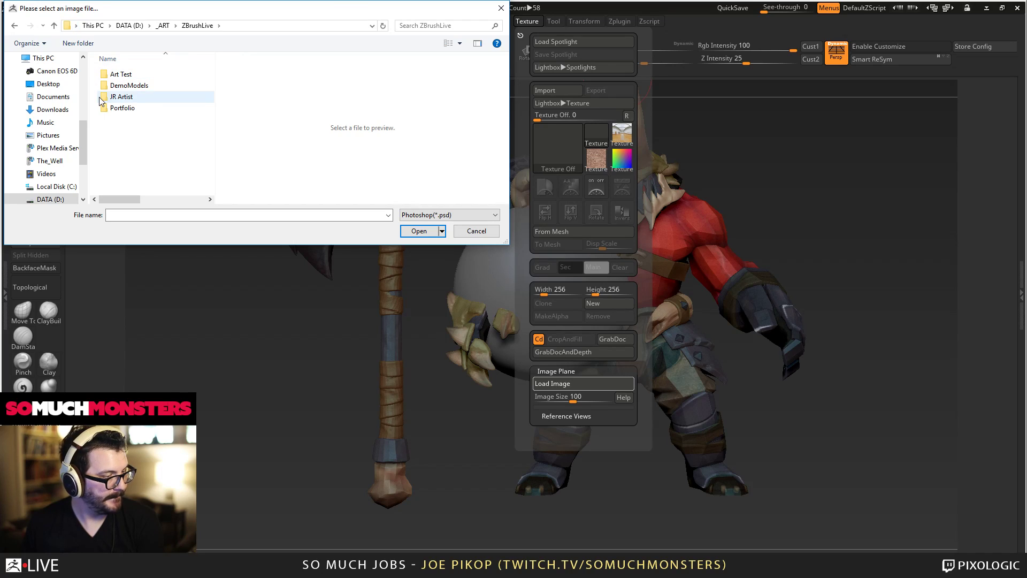
Load cropped.jpg from the JR Artist Concept folder as the background reference, showing JPG files in the file picker.
{"action": "left_click", "coordinate": [115, 109]}
{"action": "double_click", "coordinate": [116, 96]}
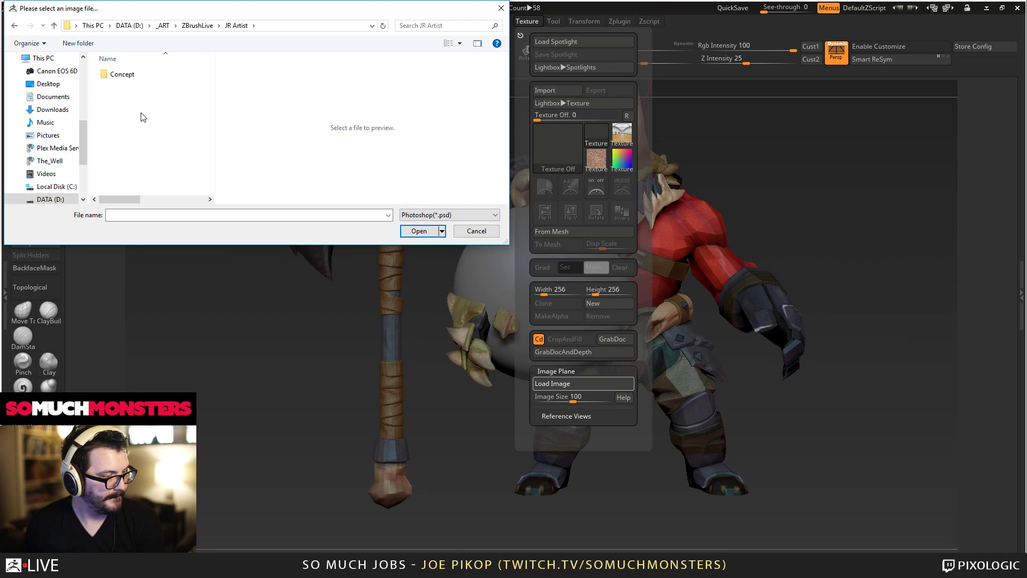
{"action": "double_click", "coordinate": [112, 75]}
{"action": "left_click", "coordinate": [442, 231]}
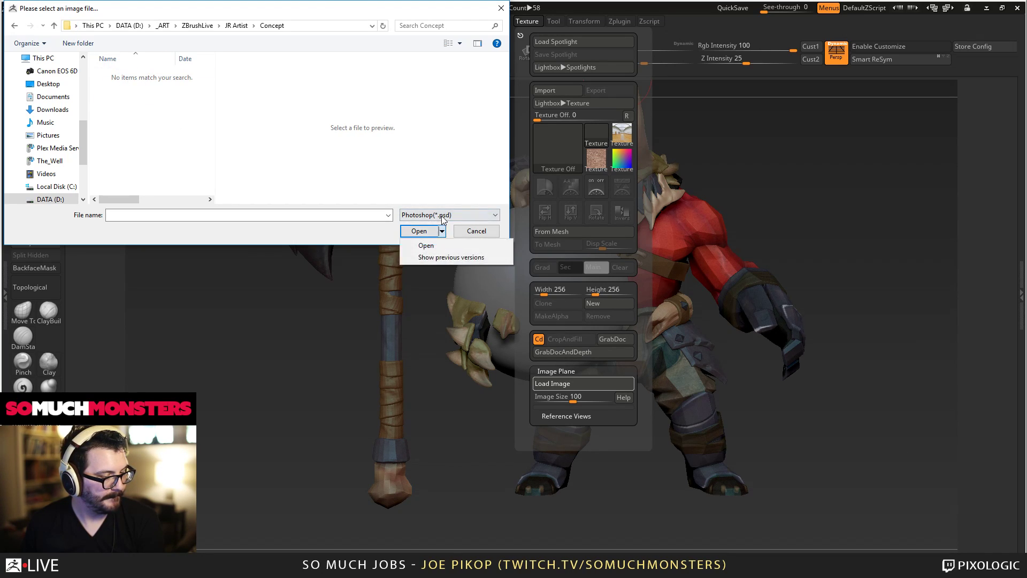
{"action": "left_click", "coordinate": [442, 216]}
{"action": "left_click", "coordinate": [442, 233]}
{"action": "left_click", "coordinate": [133, 74]}
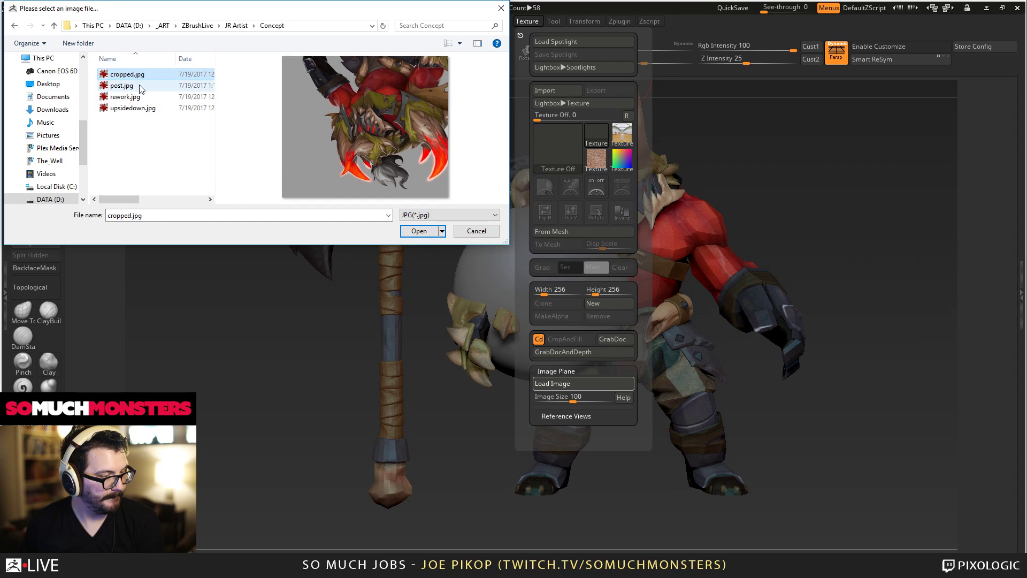
{"action": "double_click", "coordinate": [143, 78]}
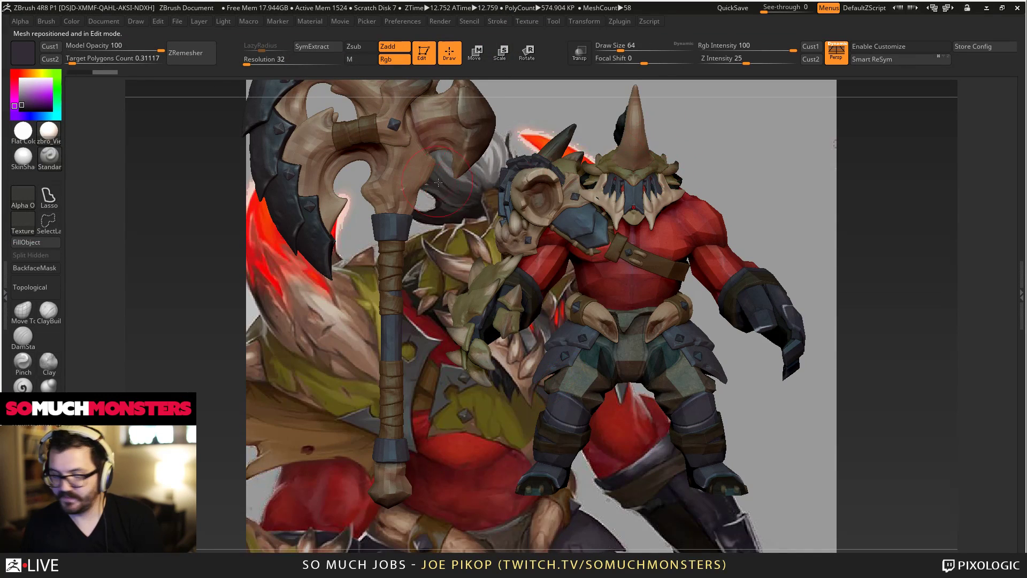
View the character from its side against the concept art and select the helmet's big horn subtool.
{"action": "right_click_drag", "start_coordinate": [529, 181], "coordinate": [578, 251]}
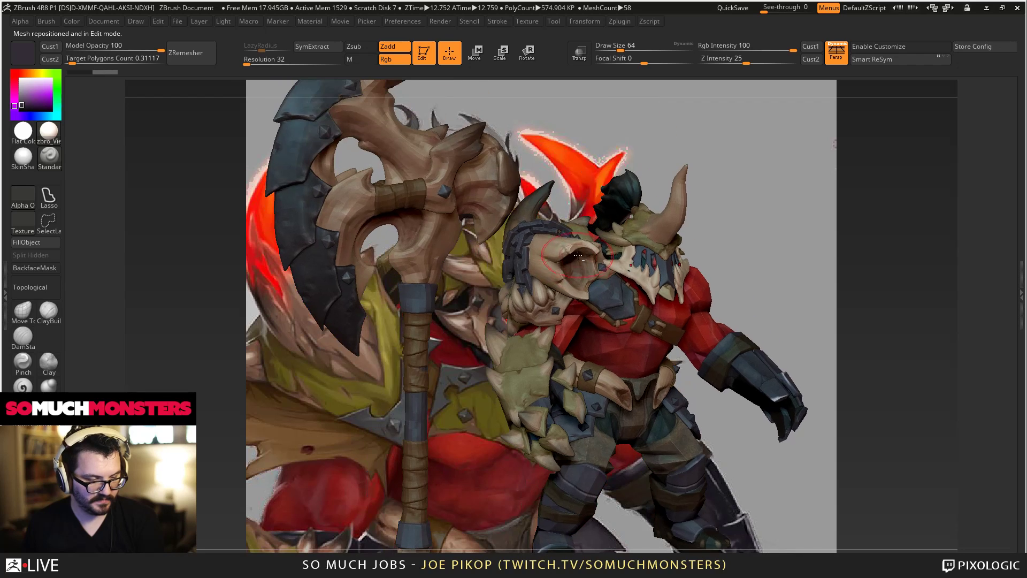
{"action": "right_click_drag", "start_coordinate": [615, 216], "coordinate": [598, 235]}
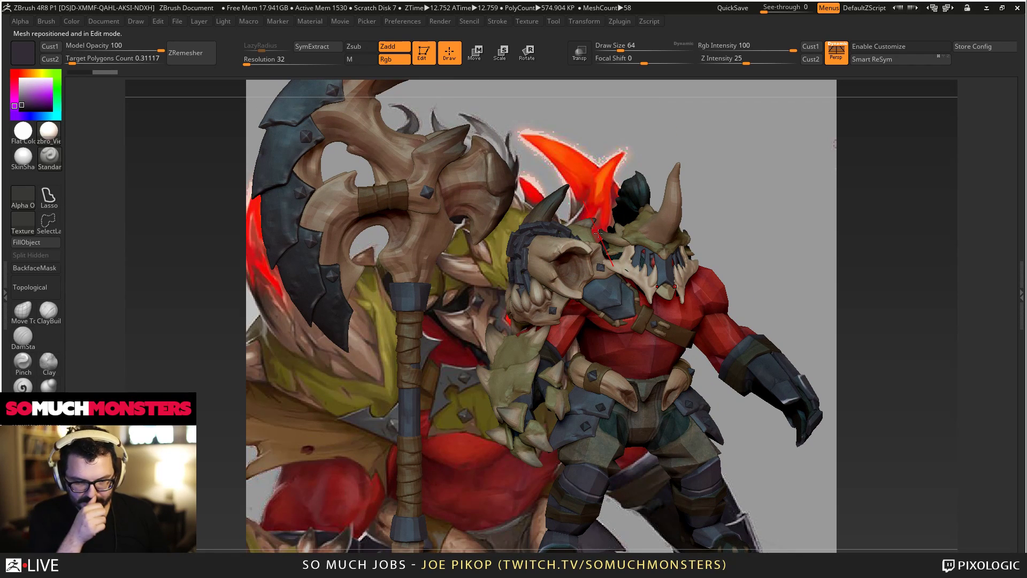
{"action": "right_click_drag", "start_coordinate": [675, 224], "coordinate": [695, 225]}
{"action": "left_click", "coordinate": [662, 226], "text": "alt"}
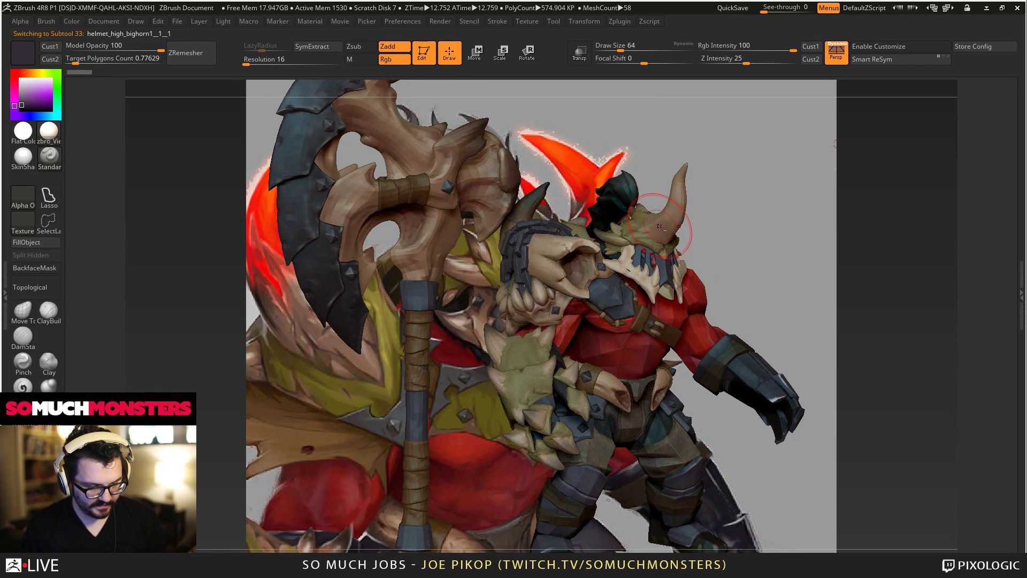
Load the saved view transforms from file and apply the first custom view to align the character with the concept art.
{"action": "left_click", "coordinate": [94, 22]}
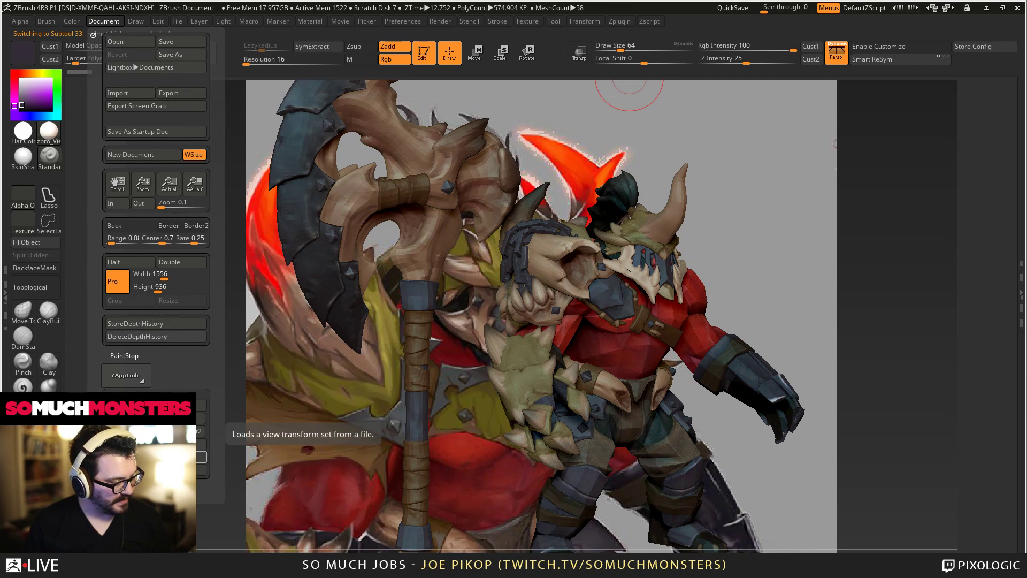
{"action": "left_click", "coordinate": [202, 456]}
{"action": "double_click", "coordinate": [134, 74]}
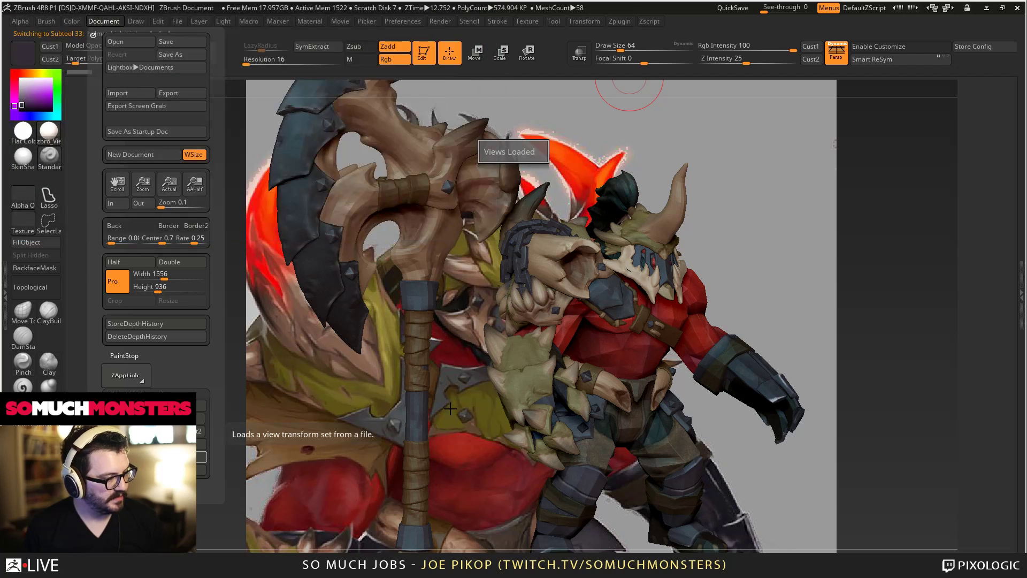
{"action": "left_click", "coordinate": [820, 48]}
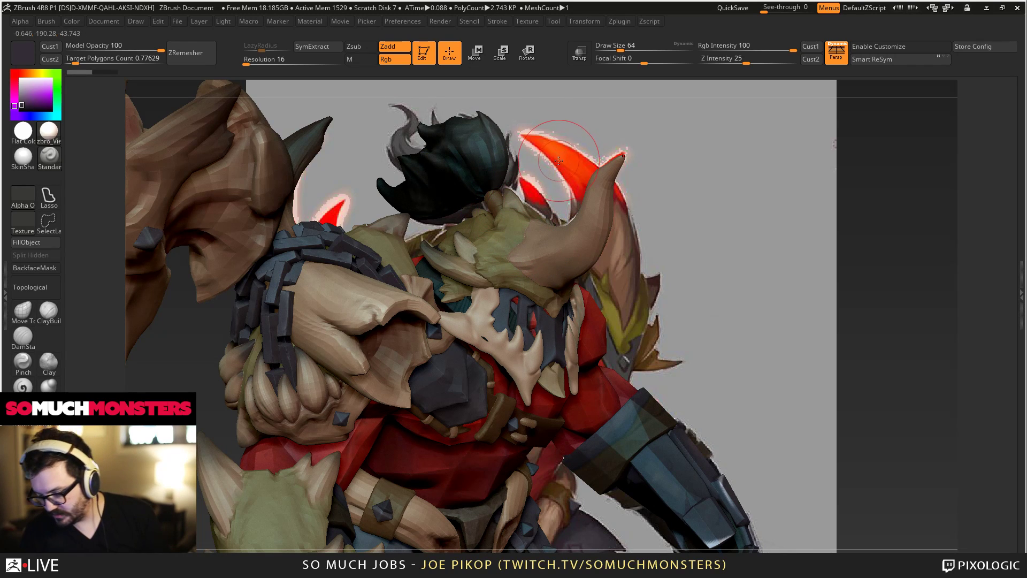
Sample the glowing orange from the concept art's horn, check the big horn up close, and restore the first custom view.
{"action": "key", "text": "c"}
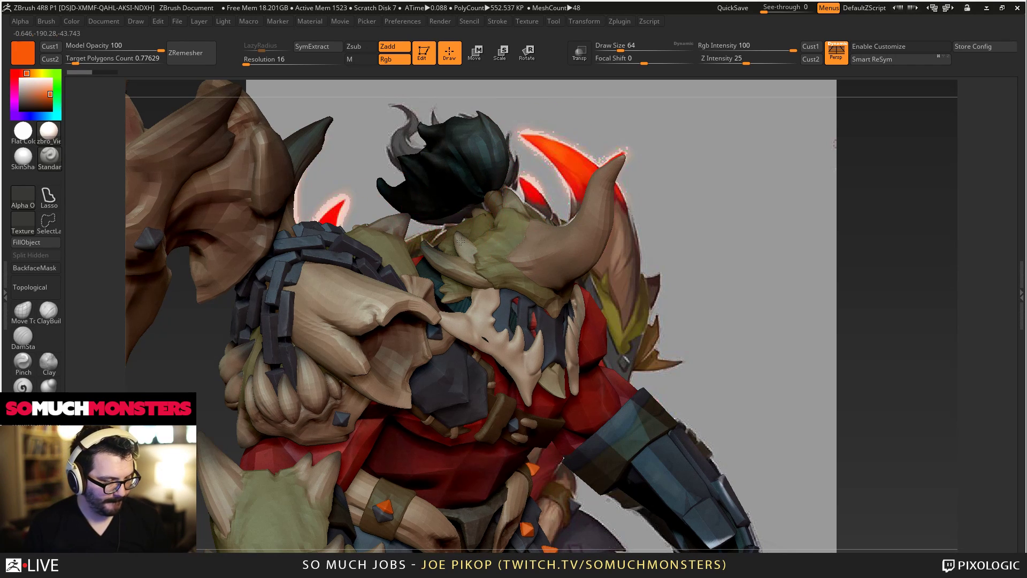
{"action": "right_click_drag", "start_coordinate": [451, 215], "coordinate": [473, 264], "text": "alt"}
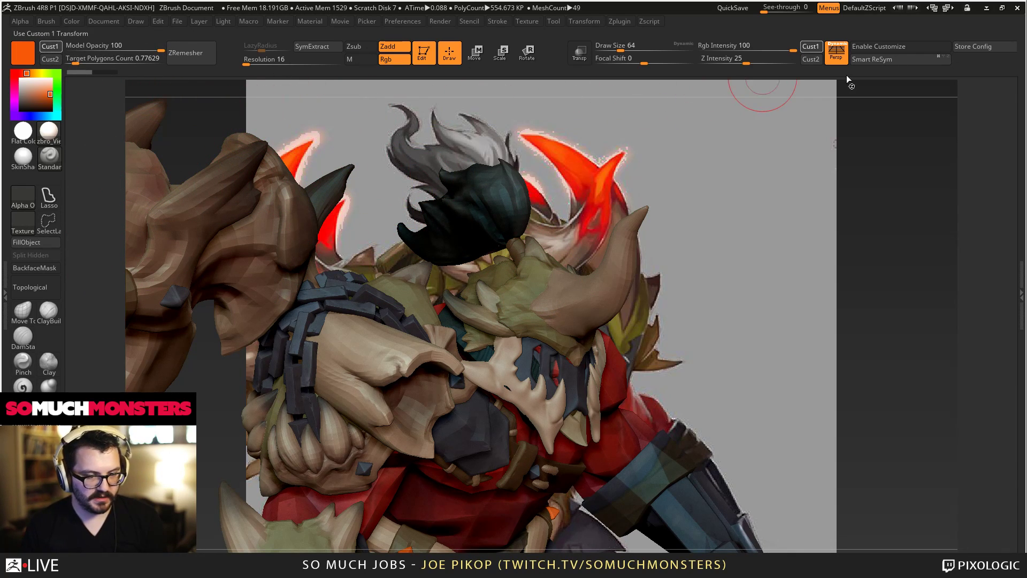
{"action": "left_click_drag", "start_coordinate": [856, 99], "coordinate": [891, 133]}
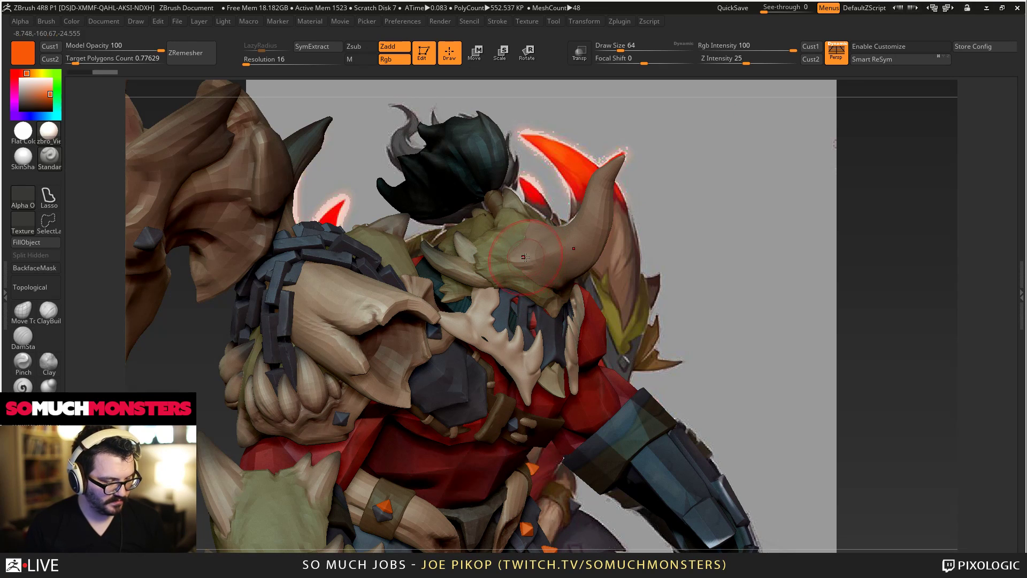
{"action": "left_click", "coordinate": [556, 275], "text": "alt"}
{"action": "key", "text": "f"}
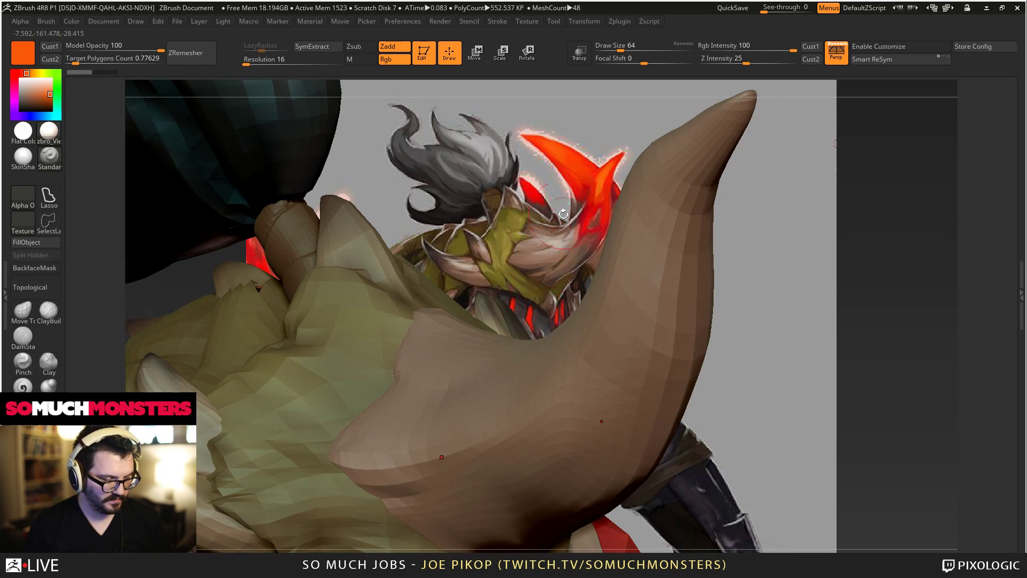
{"action": "left_click", "coordinate": [810, 49]}
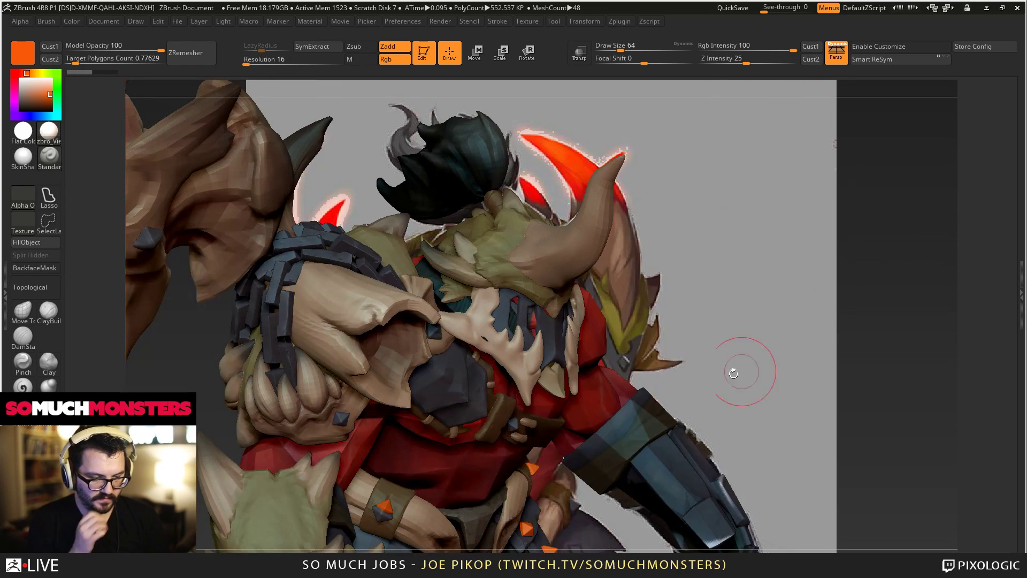
Bring up the subtool list and hide every subtool except the helmet's big horn.
{"action": "left_click", "coordinate": [2, 285]}
{"action": "left_click", "coordinate": [32, 236]}
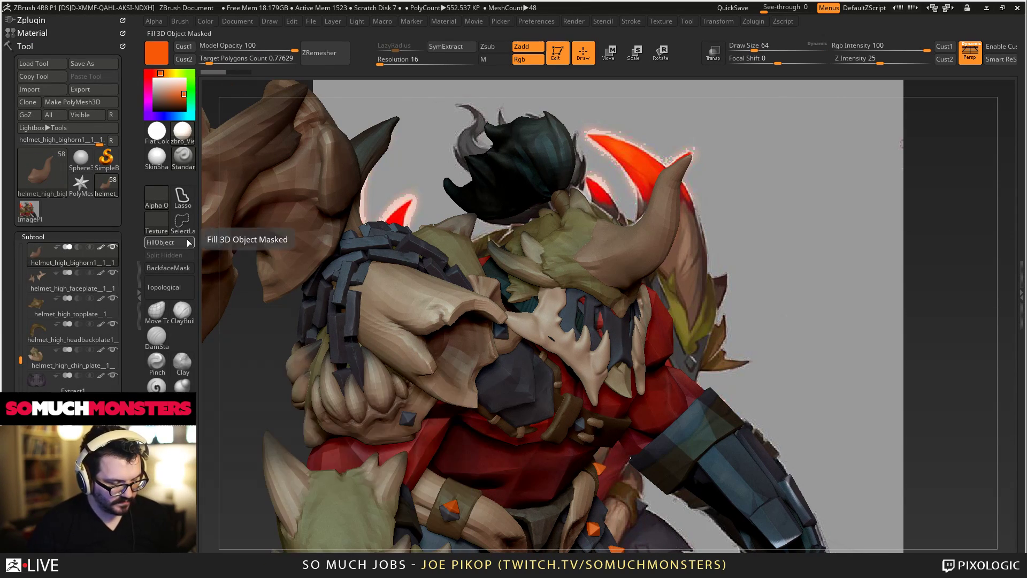
{"action": "left_click", "coordinate": [113, 248]}
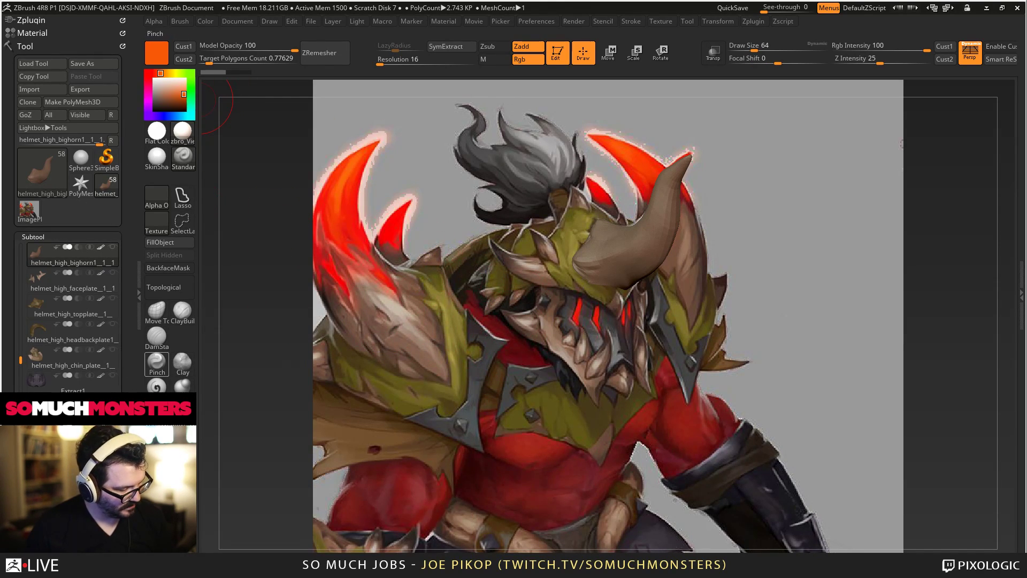
Project the concept art's horn colors onto the big horn using the ZProject brush with only Rgb active, and subdivide the mesh.
{"action": "left_click", "coordinate": [156, 364]}
{"action": "key", "text": "b"}
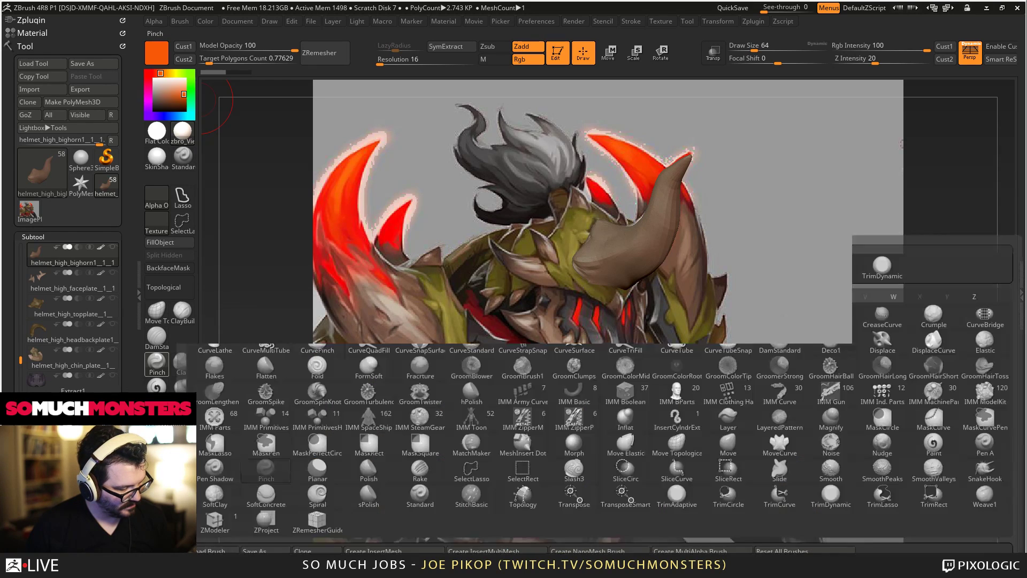
{"action": "left_click", "coordinate": [266, 519]}
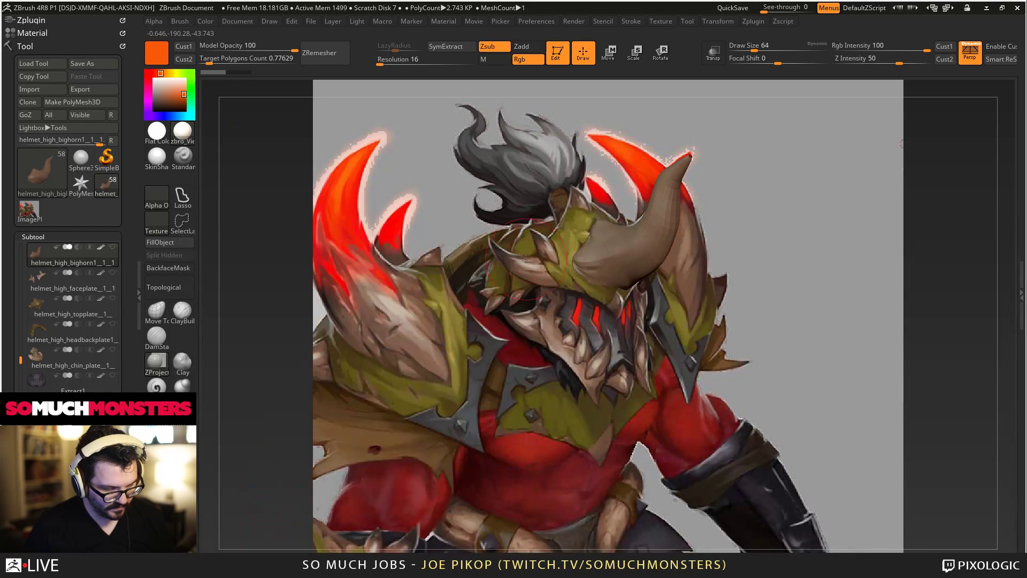
{"action": "left_click", "coordinate": [489, 50]}
{"action": "left_click", "coordinate": [489, 50]}
{"action": "mouse_move", "coordinate": [596, 267]}
{"action": "left_mouse_down"}
{"action": "mouse_move", "coordinate": [634, 246]}
{"action": "mouse_move", "coordinate": [687, 160]}
{"action": "left_mouse_up"}
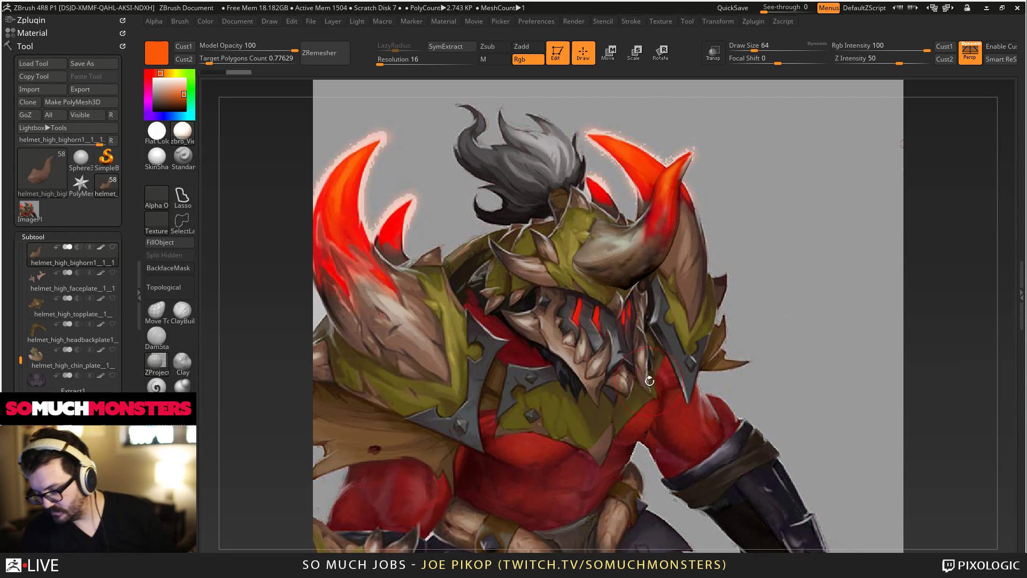
{"action": "key", "text": "d"}
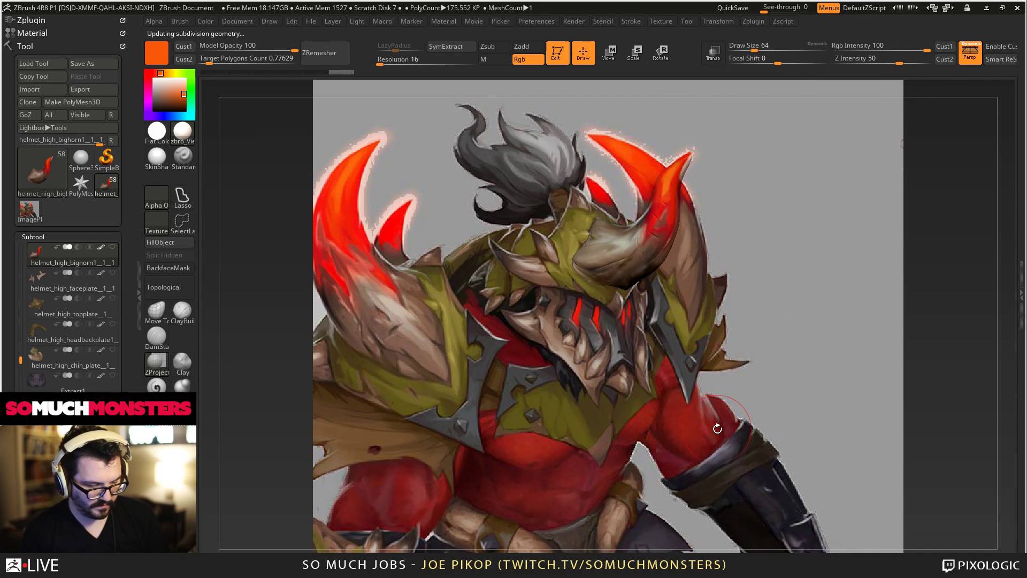
Smooth the projected paint across the broad base of the big horn.
{"action": "mouse_move", "coordinate": [643, 342]}
{"action": "left_mouse_down", "text": "alt"}
{"action": "mouse_move", "coordinate": [766, 386]}
{"action": "mouse_move", "coordinate": [819, 475]}
{"action": "left_mouse_up", "text": "alt"}
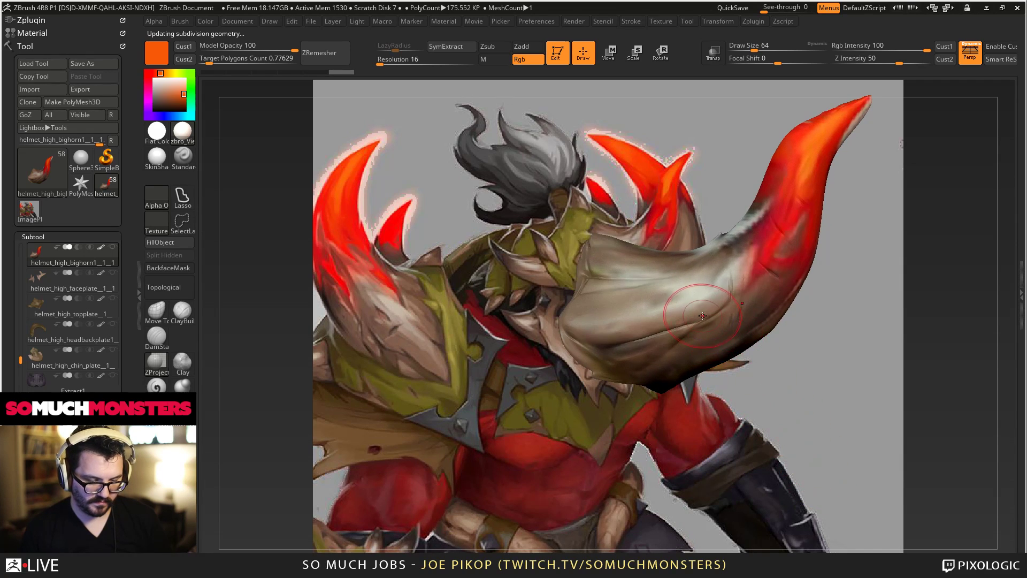
{"action": "right_click_drag", "start_coordinate": [696, 306], "coordinate": [660, 262]}
{"action": "mouse_move", "coordinate": [714, 270]}
{"action": "left_mouse_down", "text": "shift"}
{"action": "mouse_move", "coordinate": [794, 155]}
{"action": "mouse_move", "coordinate": [745, 260]}
{"action": "mouse_move", "coordinate": [673, 321]}
{"action": "left_mouse_up", "text": "shift"}
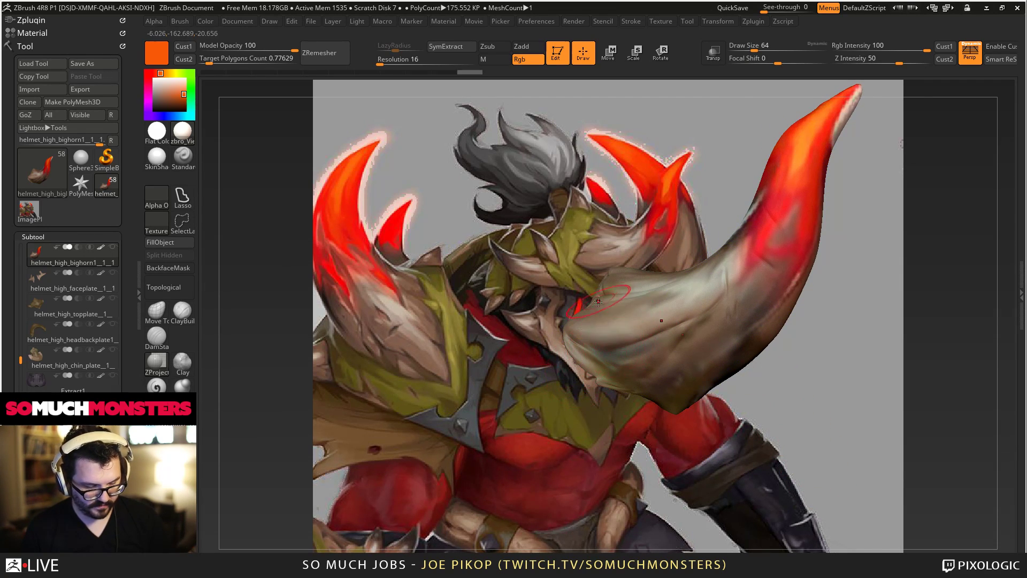
{"action": "right_click_drag", "start_coordinate": [619, 295], "coordinate": [683, 363]}
{"action": "left_click_drag", "start_coordinate": [654, 363], "coordinate": [631, 387], "text": "alt"}
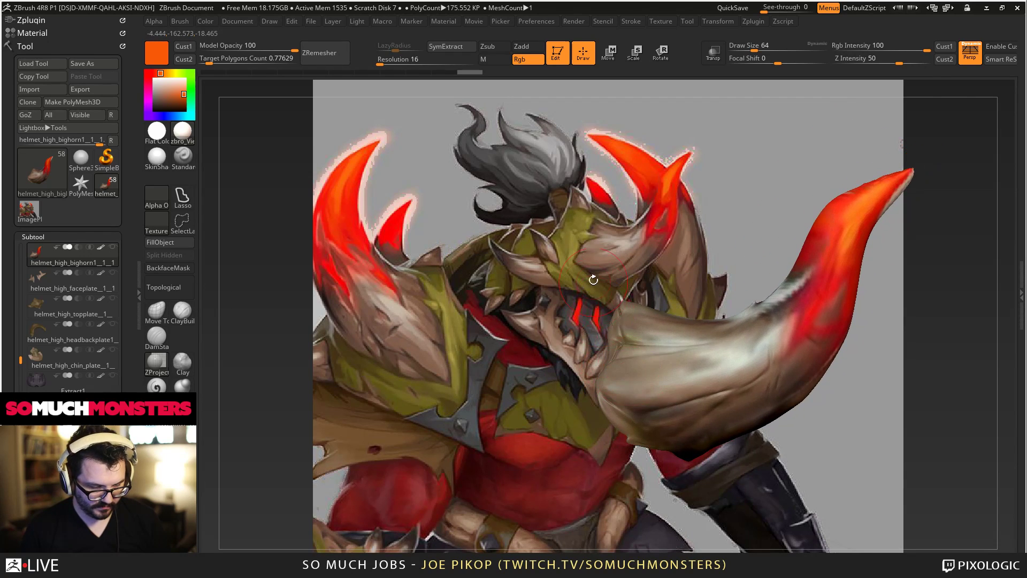
Sample a dark reddish brown and try painting darker shading along the big horn's underside.
{"action": "key", "text": "c"}
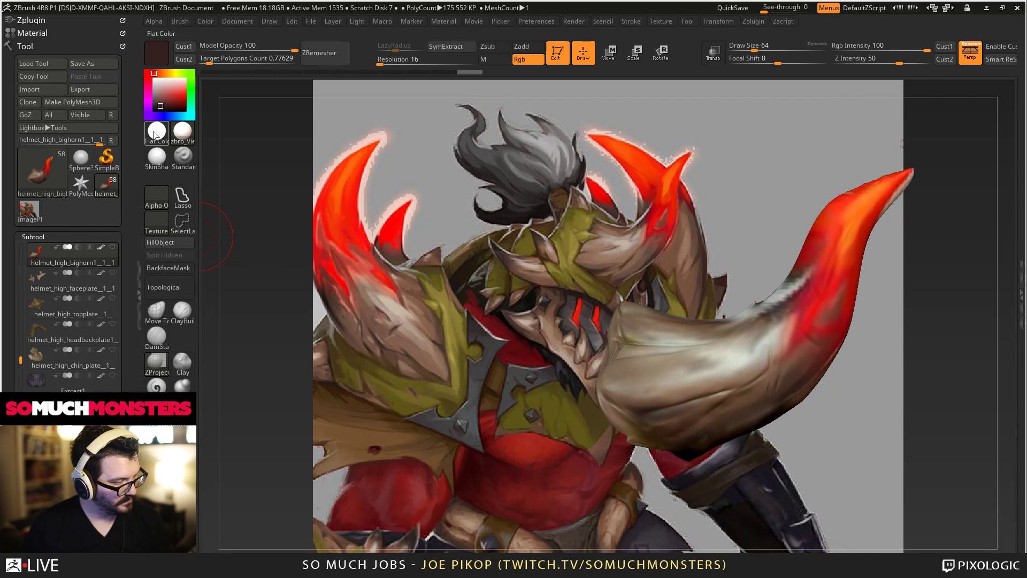
{"action": "left_click", "coordinate": [157, 386]}
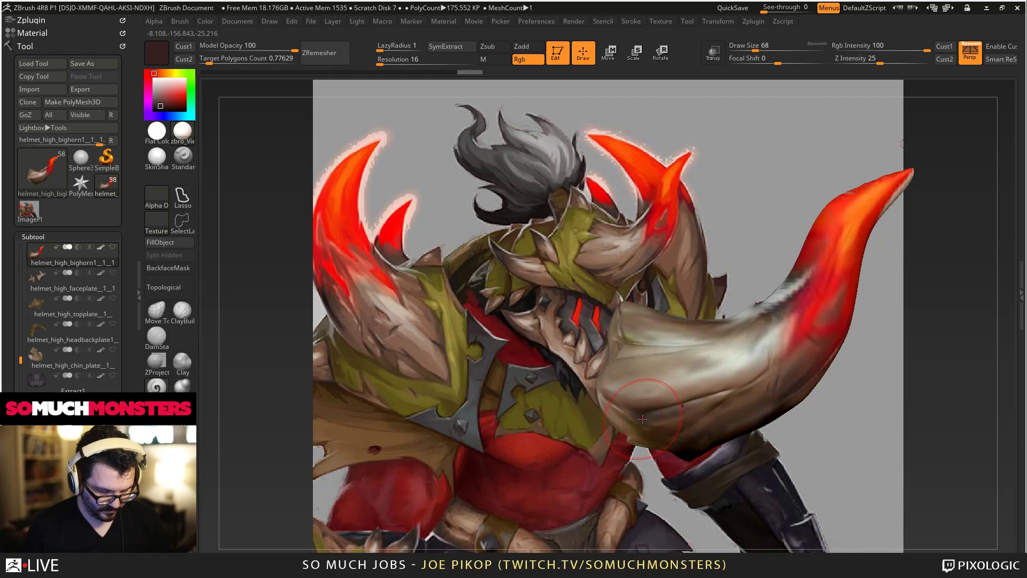
{"action": "mouse_move", "coordinate": [636, 414]}
{"action": "left_mouse_down"}
{"action": "mouse_move", "coordinate": [679, 409]}
{"action": "mouse_move", "coordinate": [637, 391]}
{"action": "left_mouse_up"}
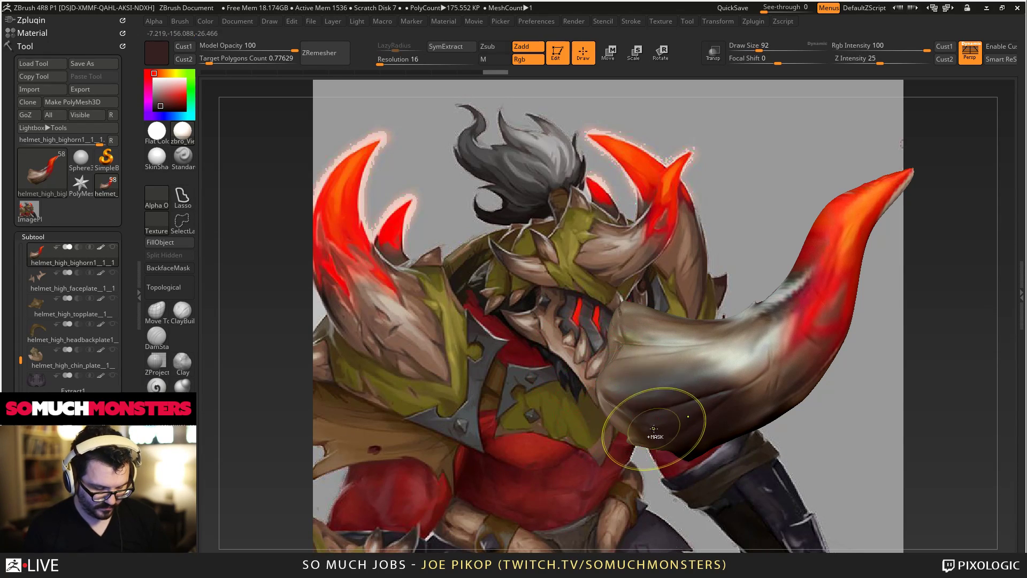
{"action": "key", "text": "ctrl+z"}
{"action": "mouse_move", "coordinate": [664, 436]}
{"action": "left_mouse_down"}
{"action": "mouse_move", "coordinate": [691, 455]}
{"action": "mouse_move", "coordinate": [737, 430]}
{"action": "left_mouse_up"}
Flatten the surface along the big horn's lower side with the TrimDynamic brush.
{"action": "left_click", "coordinate": [157, 350]}
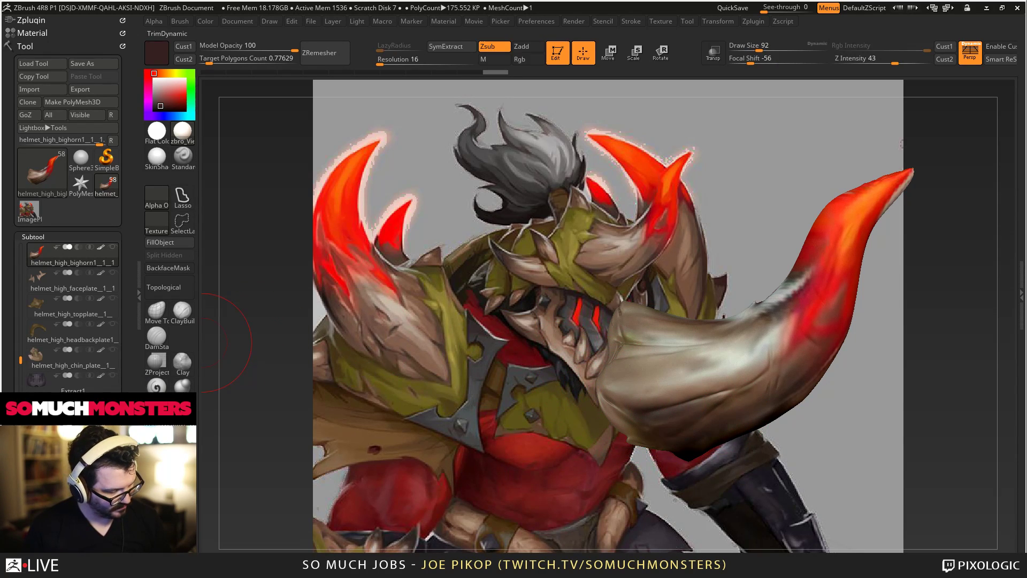
{"action": "mouse_move", "coordinate": [692, 411]}
{"action": "right_mouse_down"}
{"action": "mouse_move", "coordinate": [691, 425]}
{"action": "mouse_move", "coordinate": [722, 411]}
{"action": "right_mouse_up"}
{"action": "left_click_drag", "start_coordinate": [676, 419], "coordinate": [762, 372]}
{"action": "mouse_move", "coordinate": [667, 420]}
{"action": "left_mouse_down"}
{"action": "mouse_move", "coordinate": [764, 364]}
{"action": "mouse_move", "coordinate": [711, 395]}
{"action": "mouse_move", "coordinate": [748, 375]}
{"action": "left_mouse_up"}
{"action": "mouse_move", "coordinate": [741, 366]}
{"action": "right_mouse_down", "text": "alt"}
{"action": "mouse_move", "coordinate": [689, 373]}
{"action": "mouse_move", "coordinate": [723, 337]}
{"action": "mouse_move", "coordinate": [832, 326]}
{"action": "mouse_move", "coordinate": [809, 361]}
{"action": "right_mouse_up", "text": "alt"}
{"action": "key", "text": "ctrl+shift+z"}
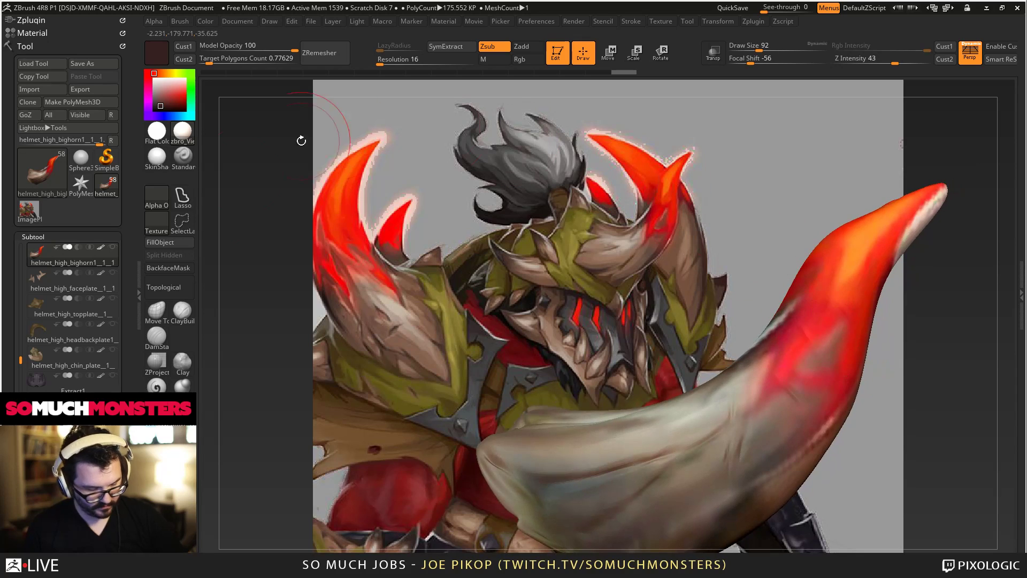
Carve a triangular crease into the red section of the big horn with the DamStandard brush.
{"action": "left_click", "coordinate": [158, 336]}
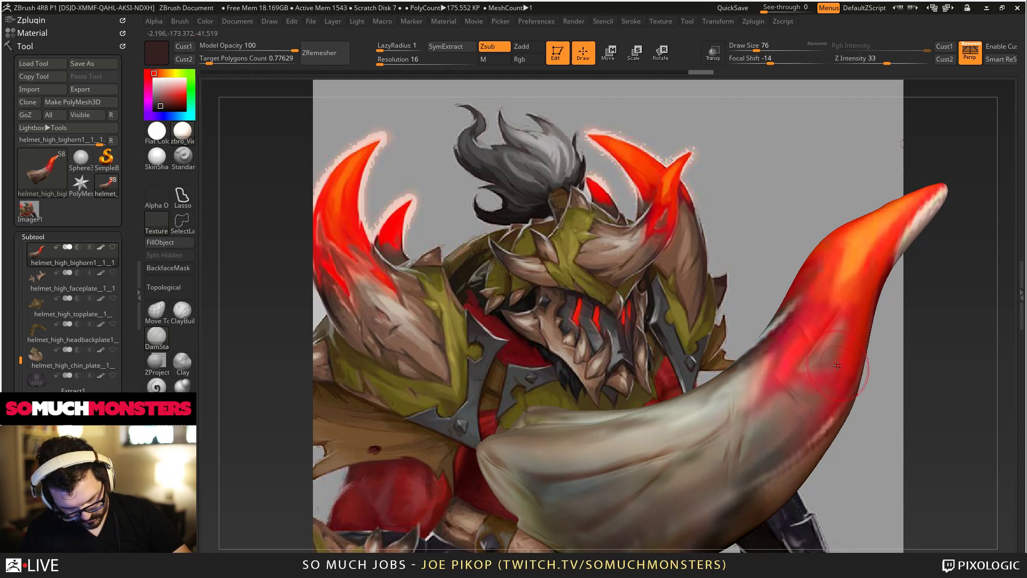
{"action": "left_click_drag", "start_coordinate": [837, 368], "coordinate": [830, 372]}
{"action": "key", "text": "ctrl+z"}
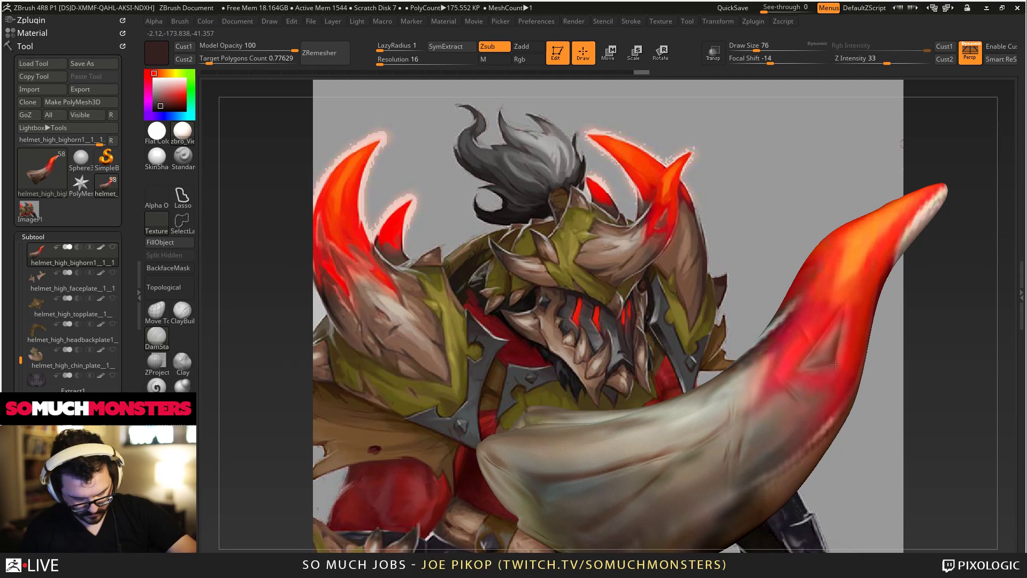
{"action": "key", "text": "ctrl+shift+z"}
{"action": "key", "text": "ctrl+shift+z"}
{"action": "key", "text": "ctrl+shift+z"}
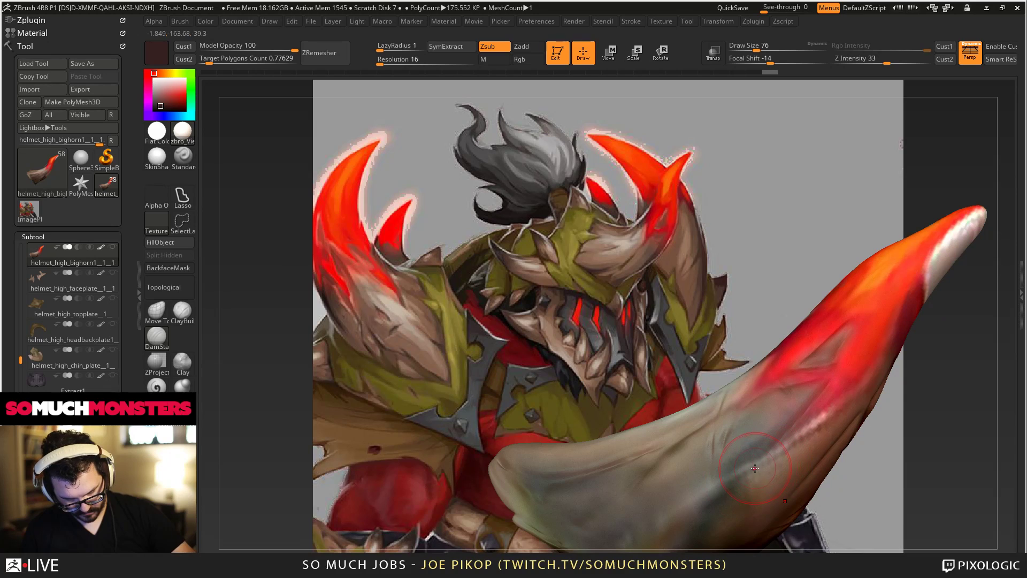
Carve fine creases along the big horn's underside, below the red section.
{"action": "key", "text": "ctrl+shift+z"}
{"action": "key", "text": "ctrl+shift+z"}
{"action": "key", "text": "ctrl+shift+z"}
{"action": "key", "text": "ctrl+shift+z"}
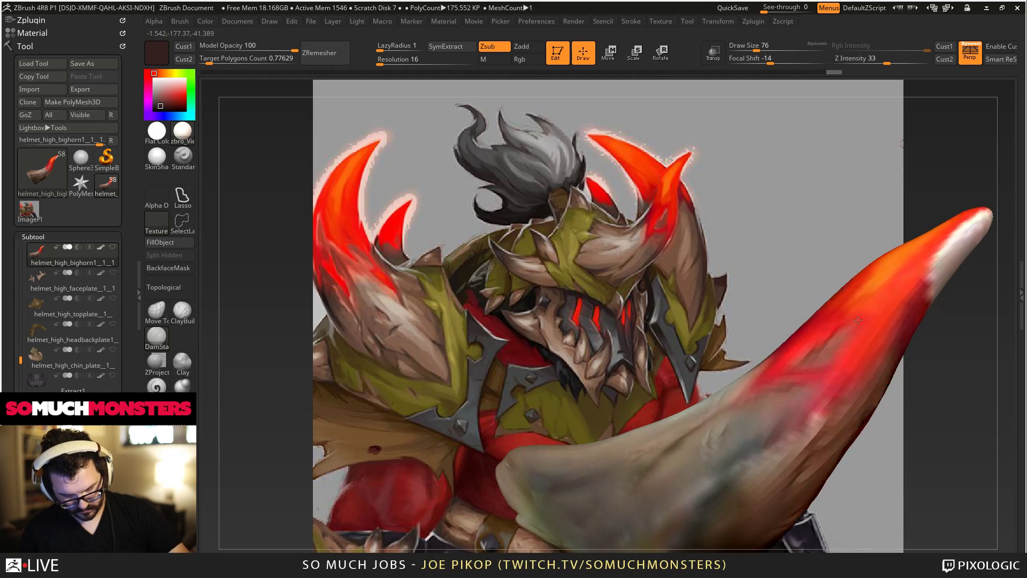
{"action": "key", "text": "ctrl+z"}
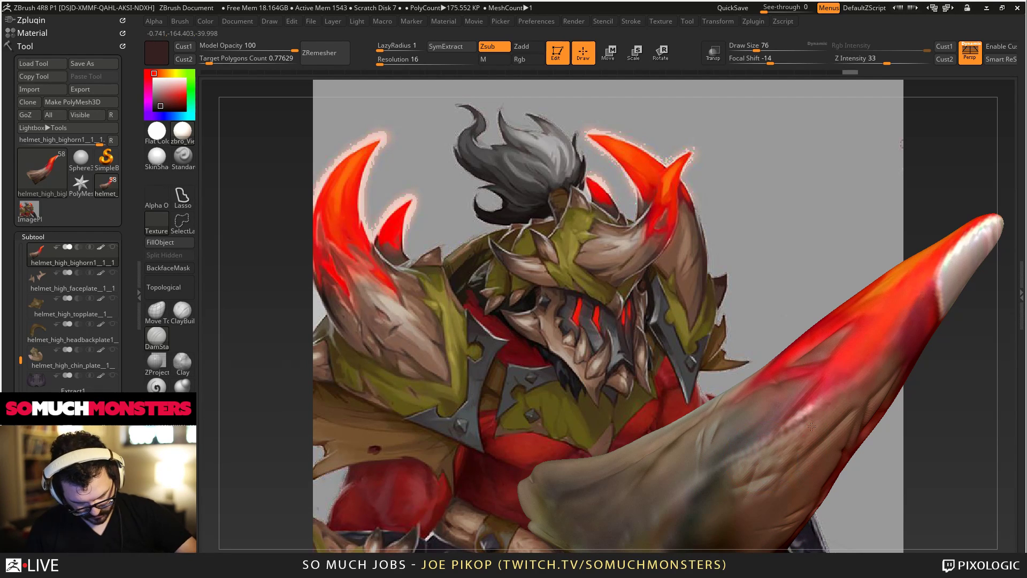
{"action": "key", "text": "ctrl+shift+z"}
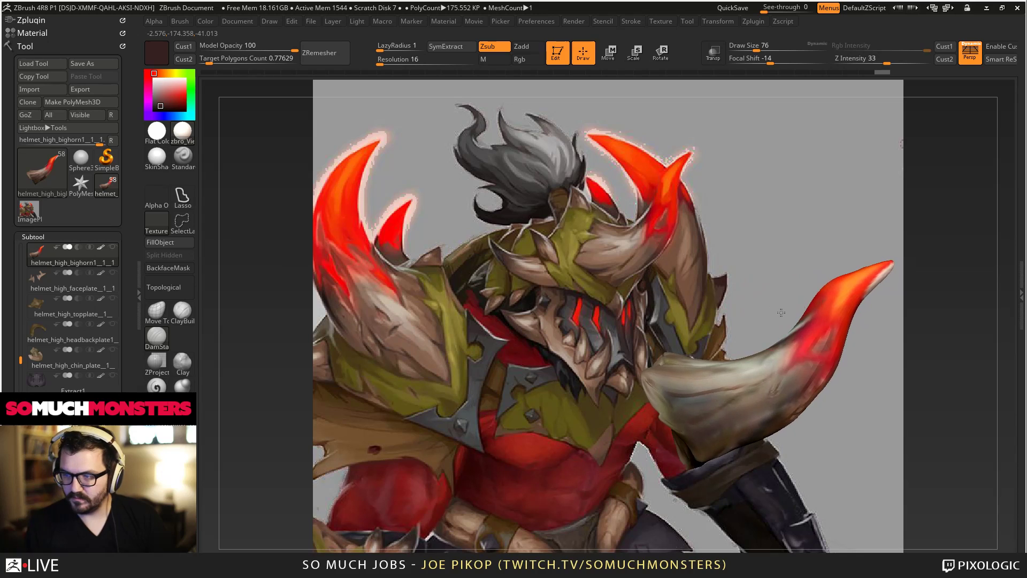
Cut creases where the big horn's red area meets its bone-colored middle.
{"action": "mouse_move", "coordinate": [781, 312]}
{"action": "left_mouse_down", "text": "alt"}
{"action": "mouse_move", "coordinate": [796, 257]}
{"action": "mouse_move", "coordinate": [770, 259]}
{"action": "mouse_move", "coordinate": [776, 243]}
{"action": "mouse_move", "coordinate": [763, 243]}
{"action": "mouse_move", "coordinate": [751, 265]}
{"action": "left_mouse_up", "text": "alt"}
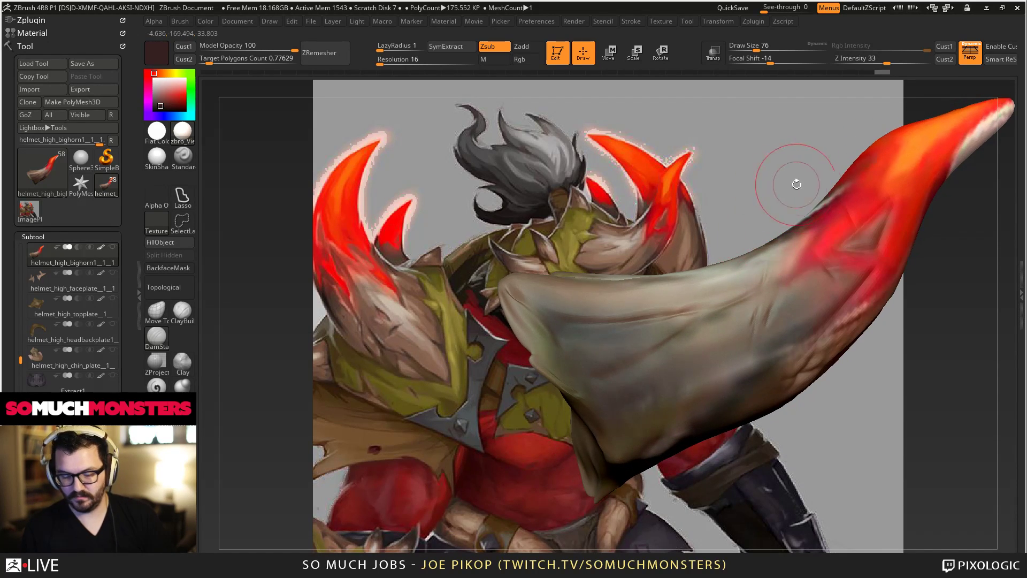
{"action": "left_click_drag", "start_coordinate": [818, 265], "coordinate": [771, 277]}
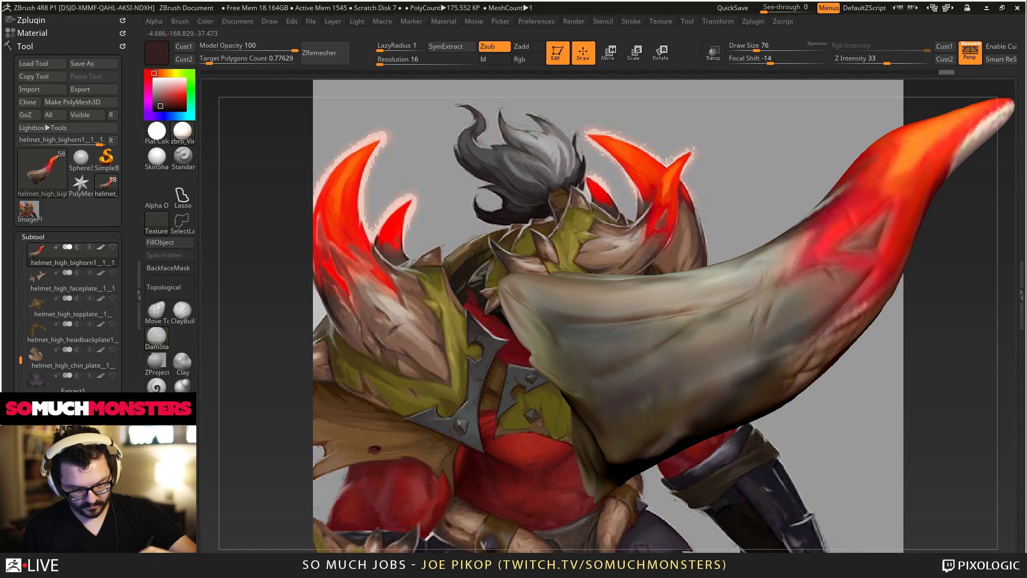
{"action": "left_click_drag", "start_coordinate": [807, 212], "coordinate": [788, 227]}
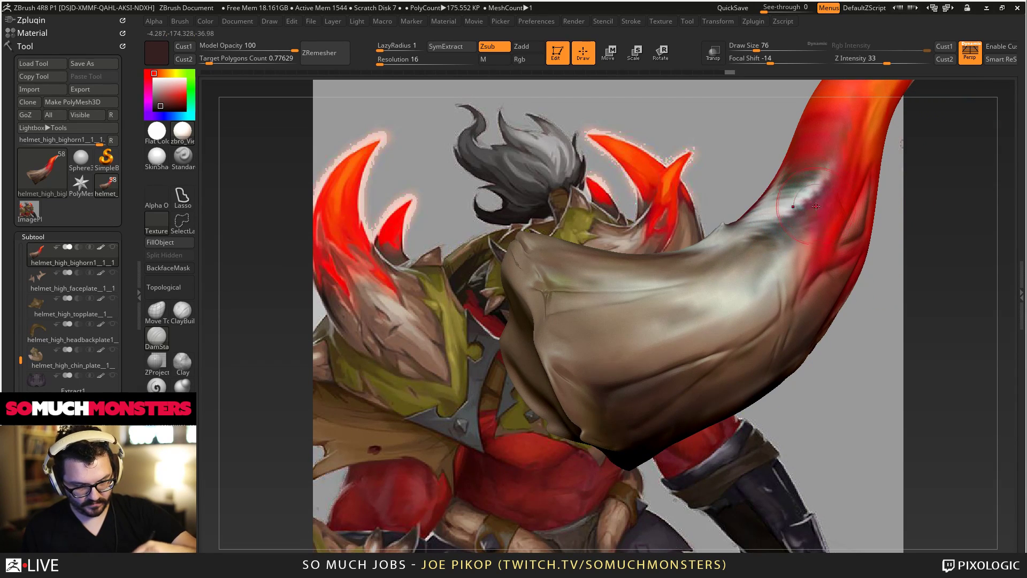
{"action": "key", "text": "ctrl+z"}
{"action": "key", "text": "ctrl+z"}
{"action": "key", "text": "ctrl+shift+z"}
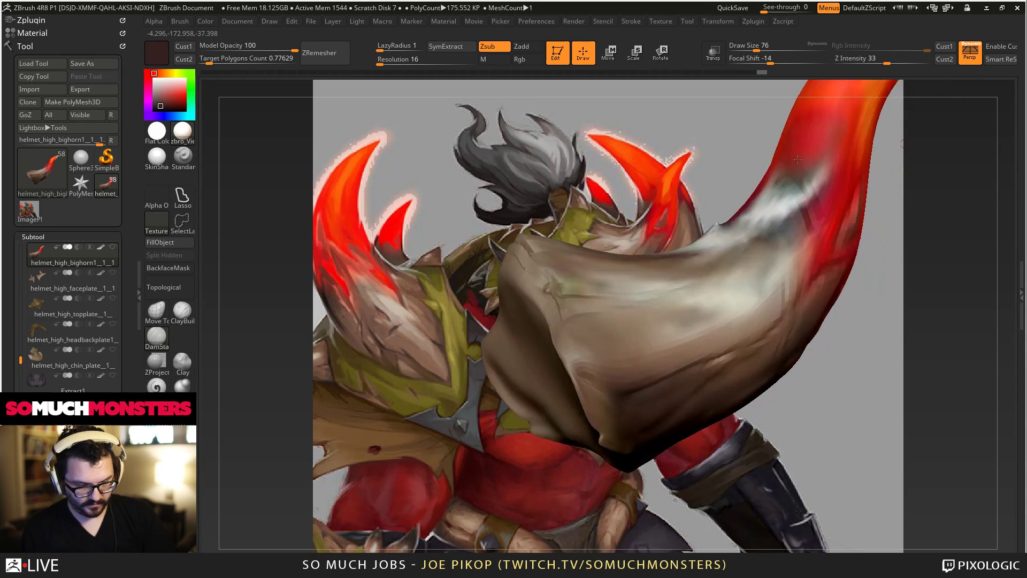
Extend the carved creases from the horn's bend into its broad bone-colored side.
{"action": "key", "text": "ctrl+shift+z"}
{"action": "key", "text": "ctrl+shift+z"}
{"action": "key", "text": "ctrl+shift+z"}
{"action": "key", "text": "ctrl+shift+z"}
{"action": "key", "text": "ctrl+shift+z"}
{"action": "key", "text": "ctrl+shift+z"}
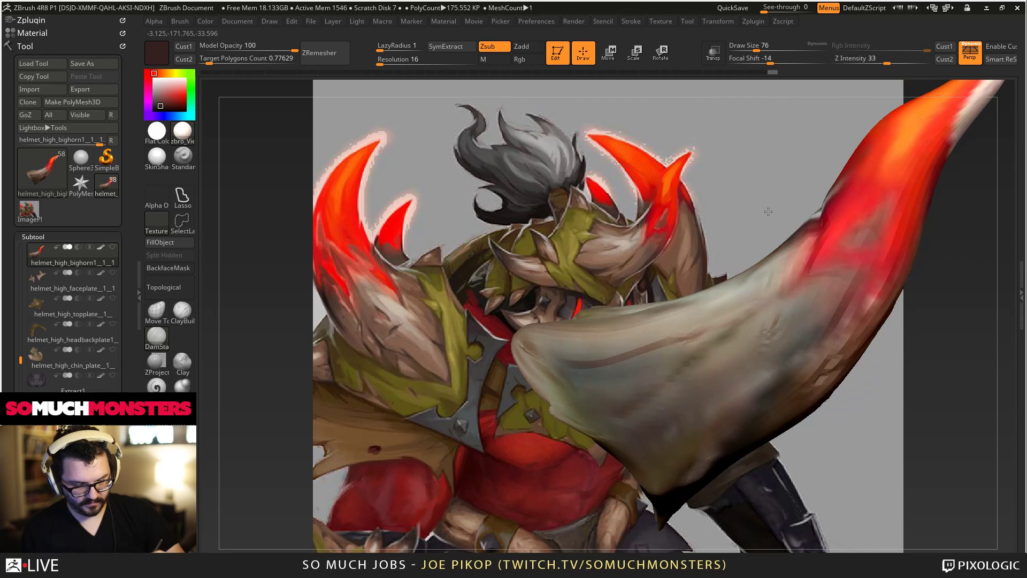
{"action": "key", "text": "ctrl+shift+z"}
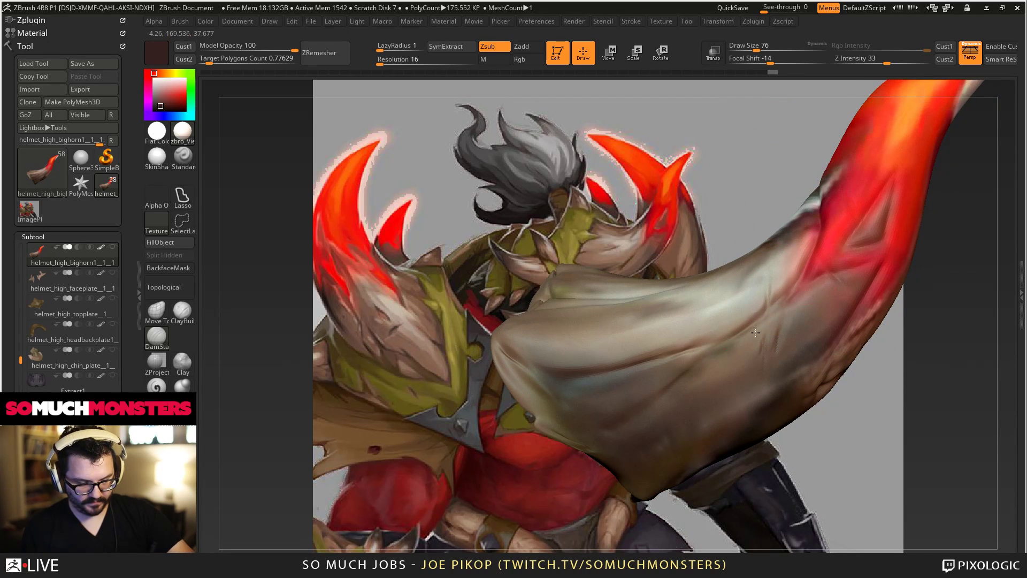
Carve a crease across the red section on the big horn's other face.
{"action": "key", "text": "ctrl+shift+z"}
{"action": "key", "text": "ctrl+shift+z"}
{"action": "key", "text": "ctrl+shift+z"}
{"action": "key", "text": "ctrl+shift+z"}
{"action": "key", "text": "ctrl+shift+z"}
{"action": "key", "text": "ctrl+shift+z"}
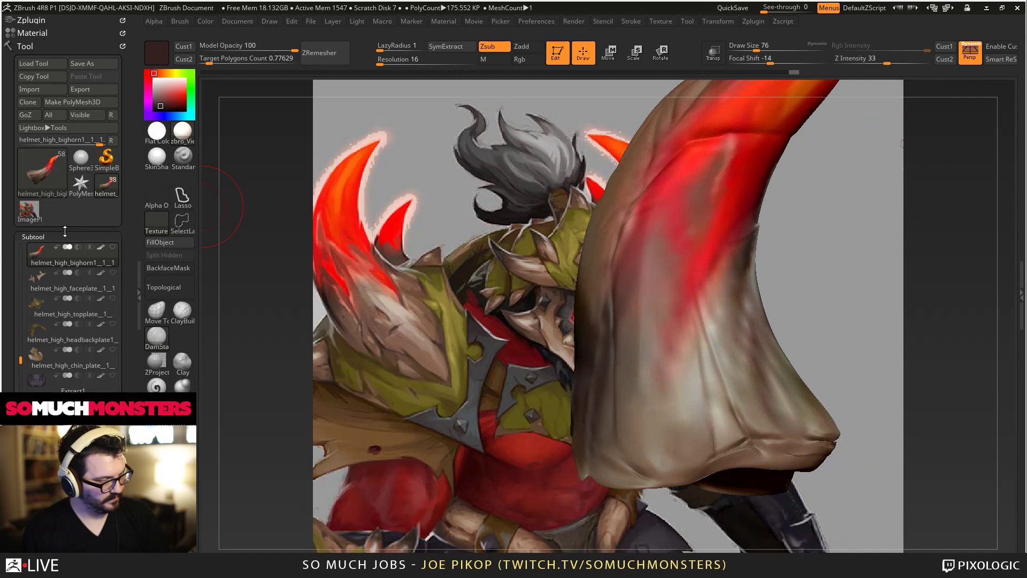
Turn off the big horn's polypaint so that its sculpted form can be judged without color.
{"action": "key", "text": "ctrl+shift+z"}
{"action": "key", "text": "ctrl+shift+z"}
{"action": "key", "text": "ctrl+shift+z"}
{"action": "key", "text": "ctrl+shift+z"}
{"action": "key", "text": "ctrl+shift+z"}
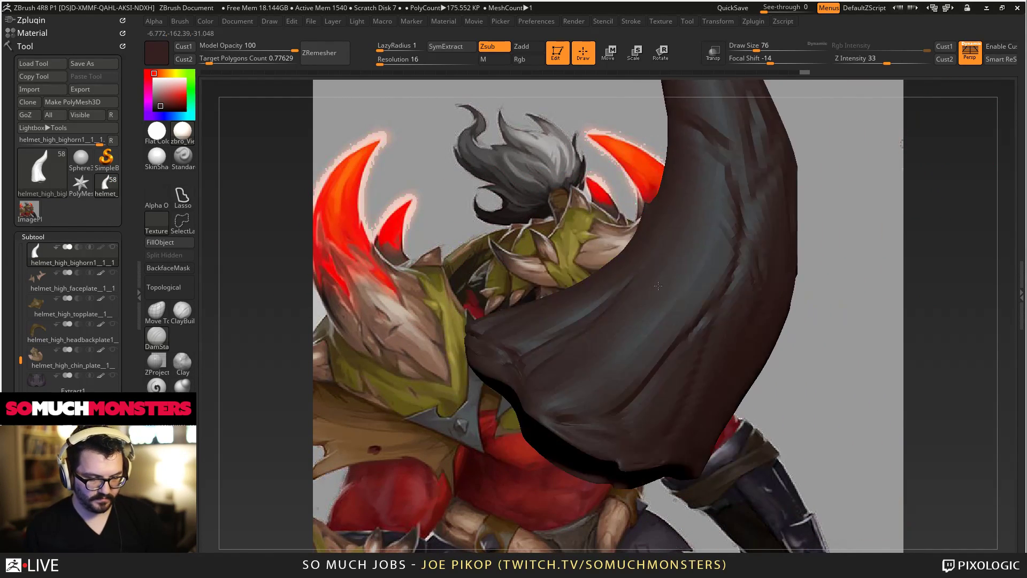
{"action": "key", "text": "ctrl+shift+z"}
{"action": "key", "text": "ctrl+shift+z"}
{"action": "key", "text": "ctrl+shift+z"}
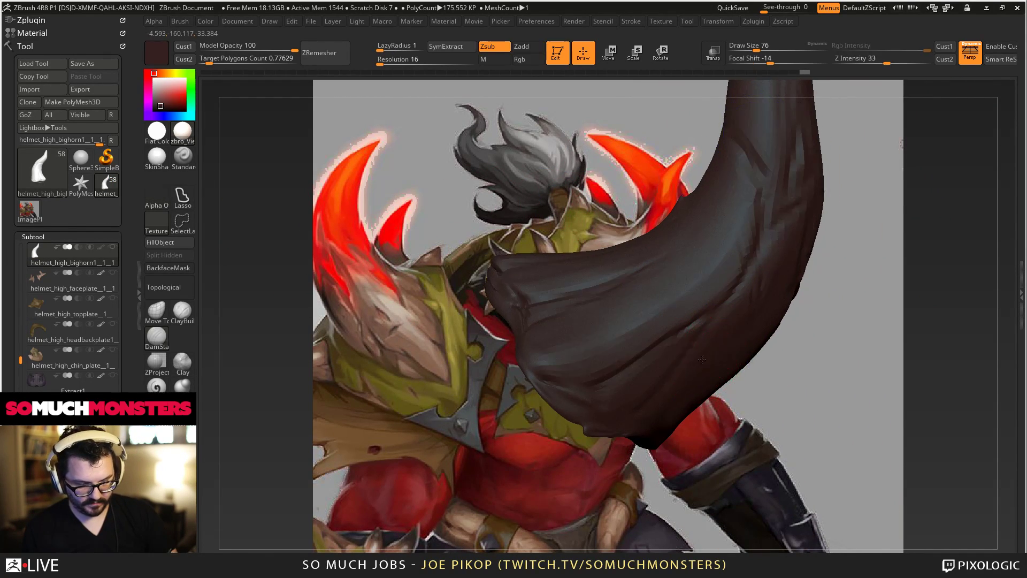
Flatten the surface around the creases at the horn's bend with the TrimDynamic brush, reducing the draw size from 72 to 52.
{"action": "key", "text": "shift"}
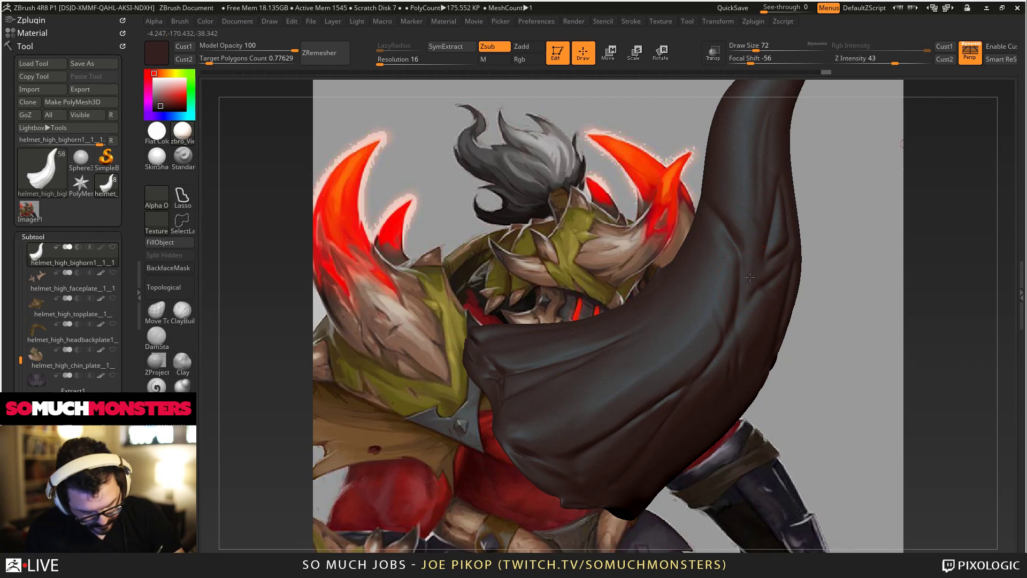
{"action": "key", "text": "ctrl+shift+z"}
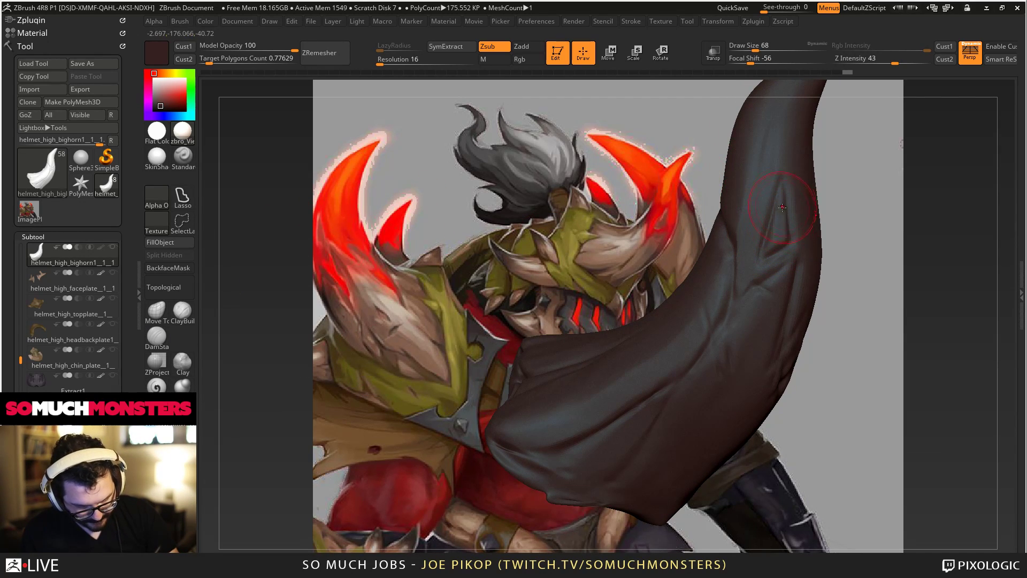
{"action": "key", "text": "ctrl+shift+z"}
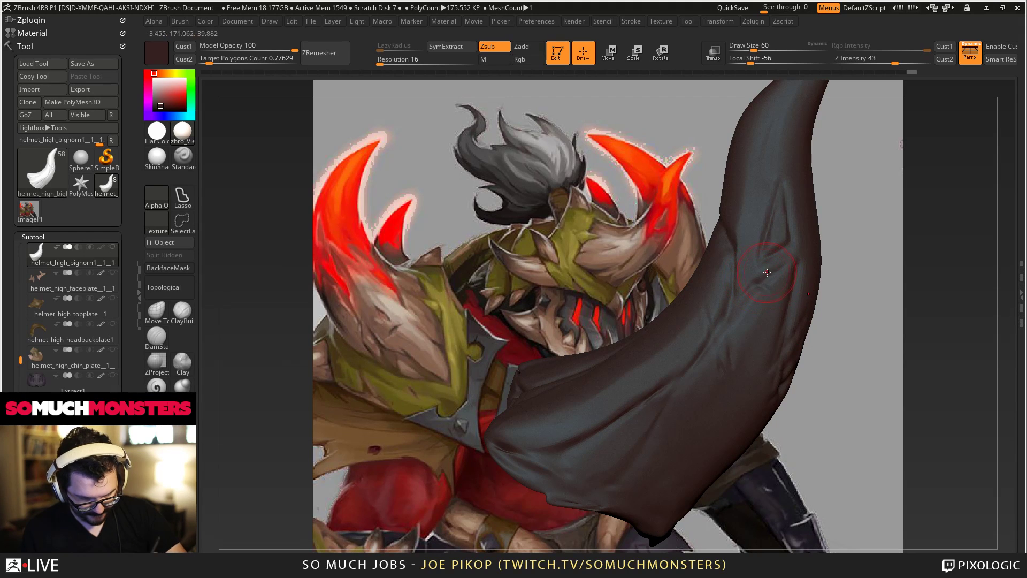
{"action": "key", "text": "ctrl+shift+z"}
{"action": "key", "text": "ctrl+shift+z"}
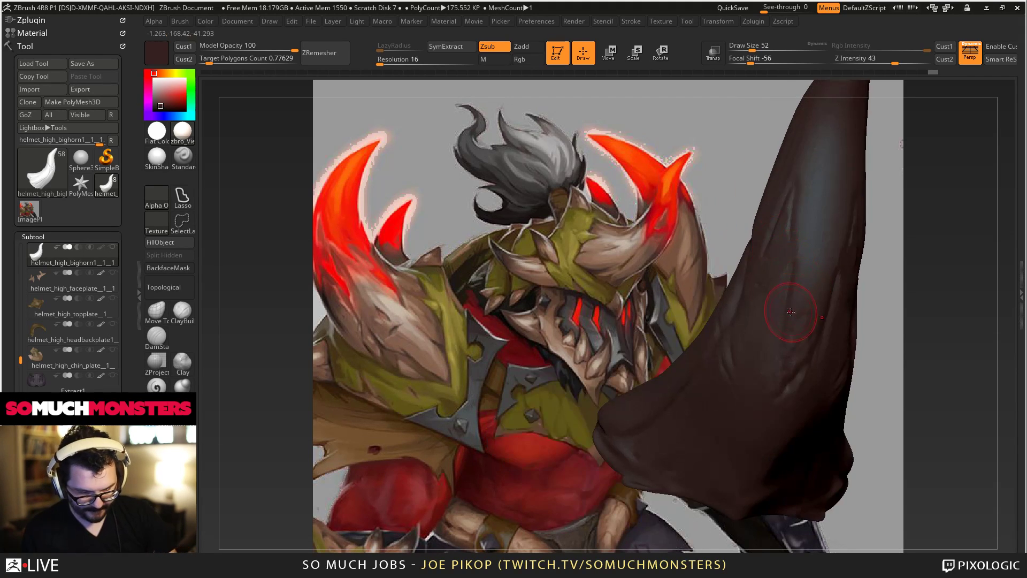
Trim flat planes beside the creases on the horn's outer curve using draw sizes 56 to 64.
{"action": "key", "text": "ctrl+shift+z"}
{"action": "key", "text": "ctrl+shift+z"}
{"action": "key", "text": "ctrl+shift+z"}
{"action": "key", "text": "ctrl+shift+z"}
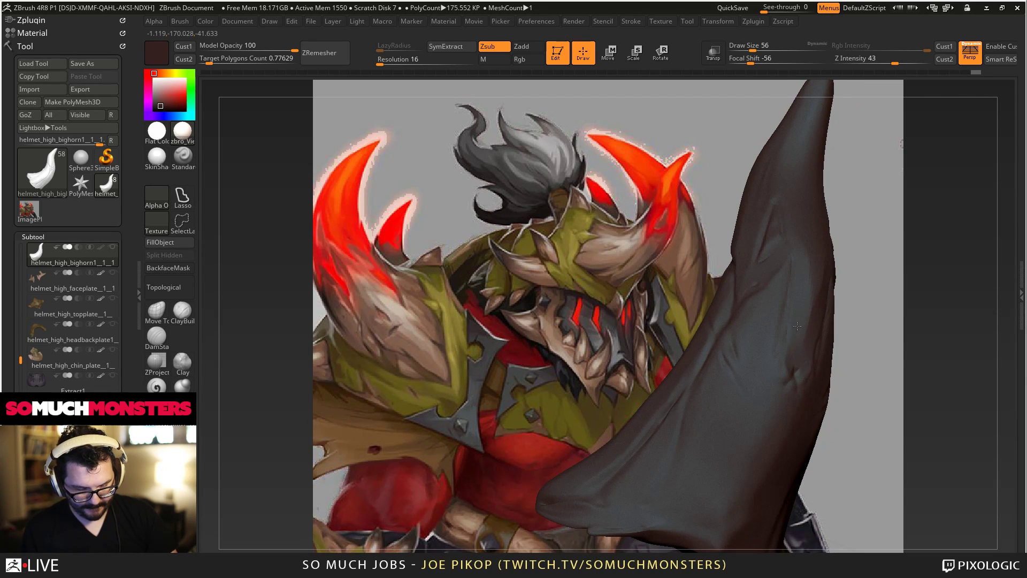
{"action": "key", "text": "ctrl+shift+z"}
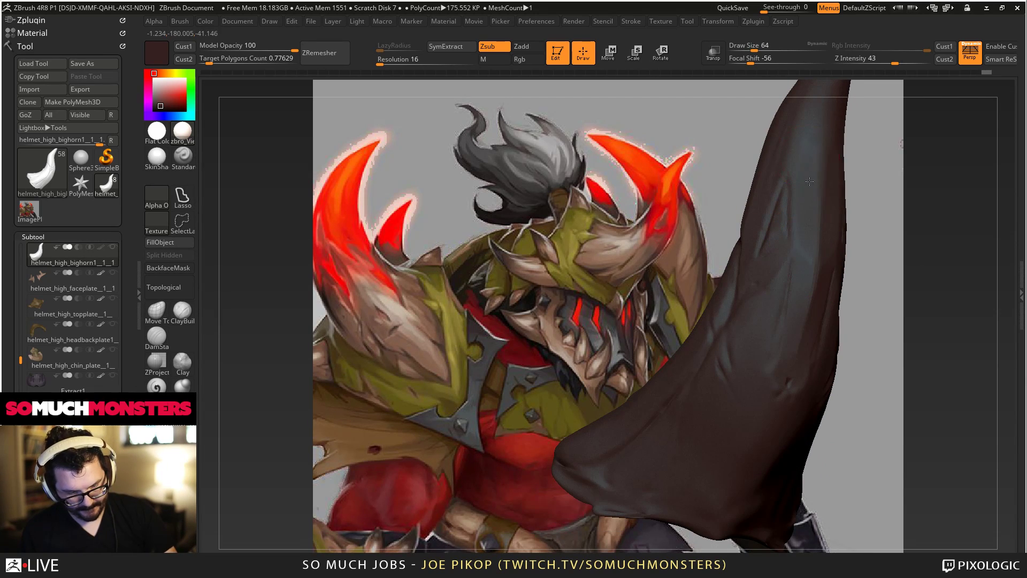
Flatten the smooth back face of the big horn into long planes at draw sizes 64 to 72.
{"action": "key", "text": "ctrl+z"}
{"action": "key", "text": "ctrl+shift+z"}
{"action": "key", "text": "ctrl+shift+z"}
{"action": "key", "text": "ctrl+shift+z"}
{"action": "key", "text": "ctrl+shift+z"}
{"action": "key", "text": "ctrl+shift+z"}
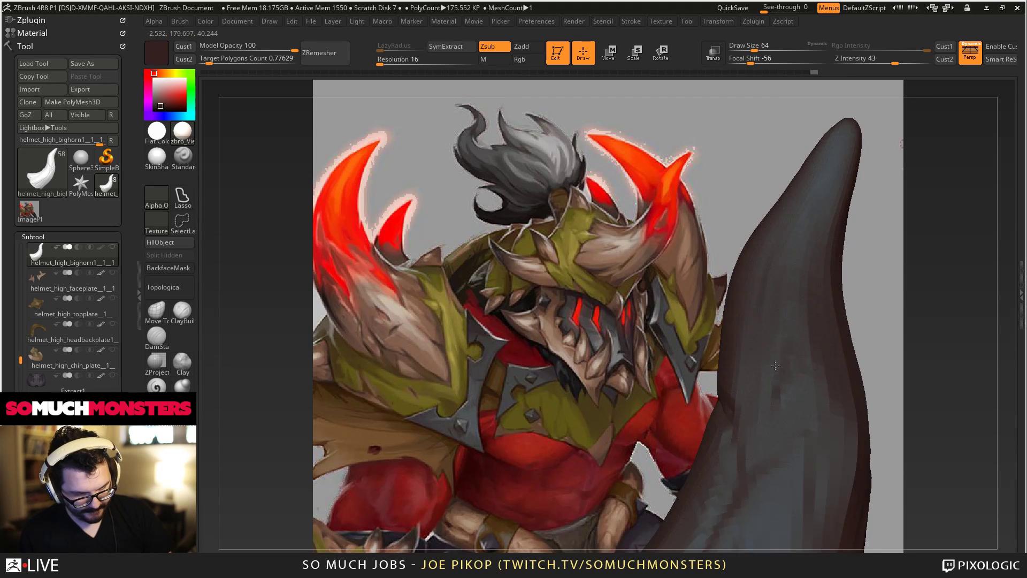
{"action": "key", "text": "ctrl+shift+z"}
{"action": "key", "text": "ctrl+shift+z"}
{"action": "key", "text": "ctrl+shift+z"}
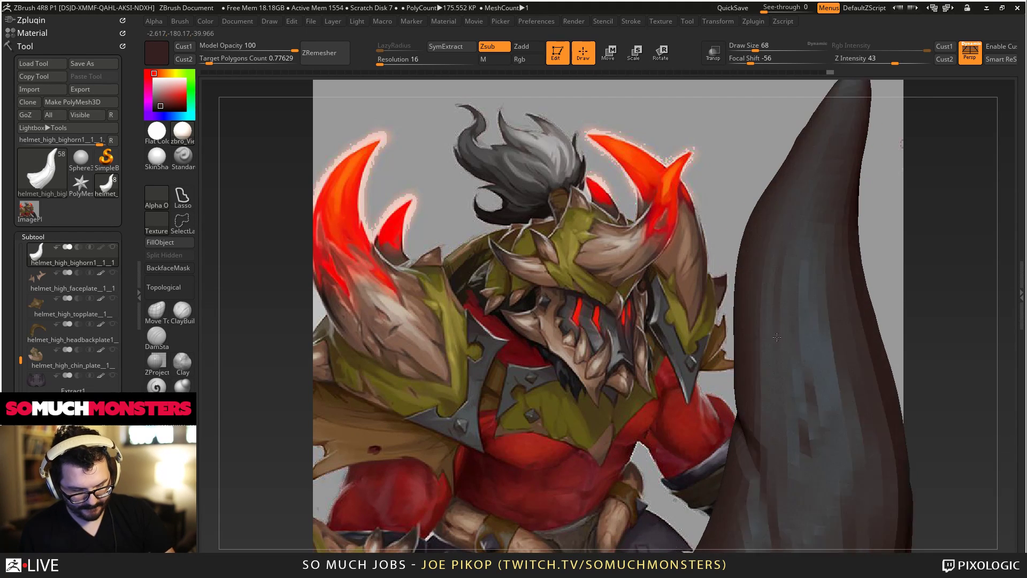
{"action": "key", "text": "ctrl+shift+z"}
{"action": "key", "text": "ctrl+shift+z"}
{"action": "key", "text": "ctrl+shift+z"}
{"action": "key", "text": "ctrl+shift+z"}
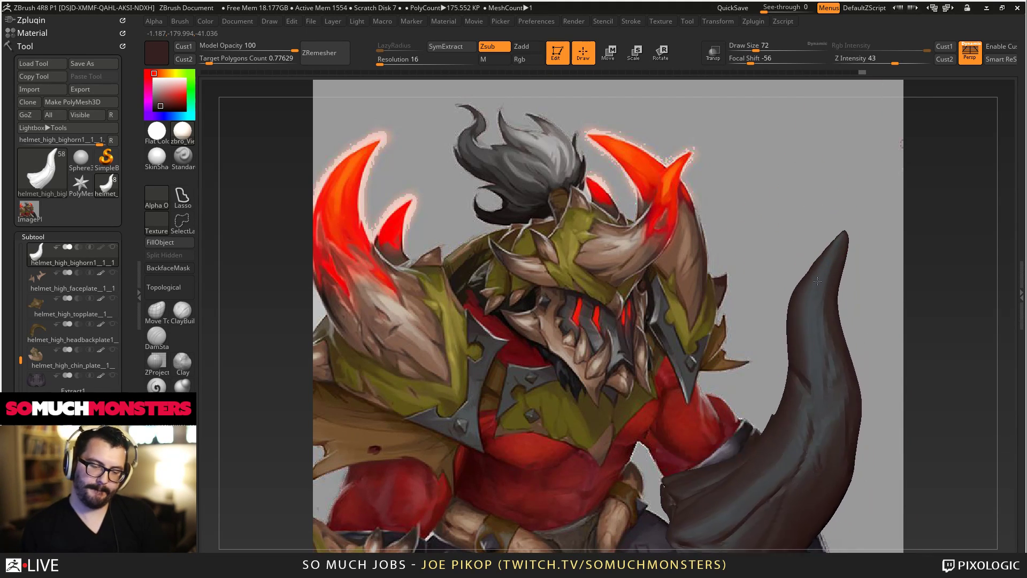
Trim the planes around the creases in the middle of the horn at draw size 60.
{"action": "key", "text": "ctrl+shift+z"}
{"action": "key", "text": "ctrl+shift+z"}
{"action": "key", "text": "ctrl+shift+z"}
{"action": "key", "text": "ctrl+shift+z"}
{"action": "key", "text": "ctrl+shift+z"}
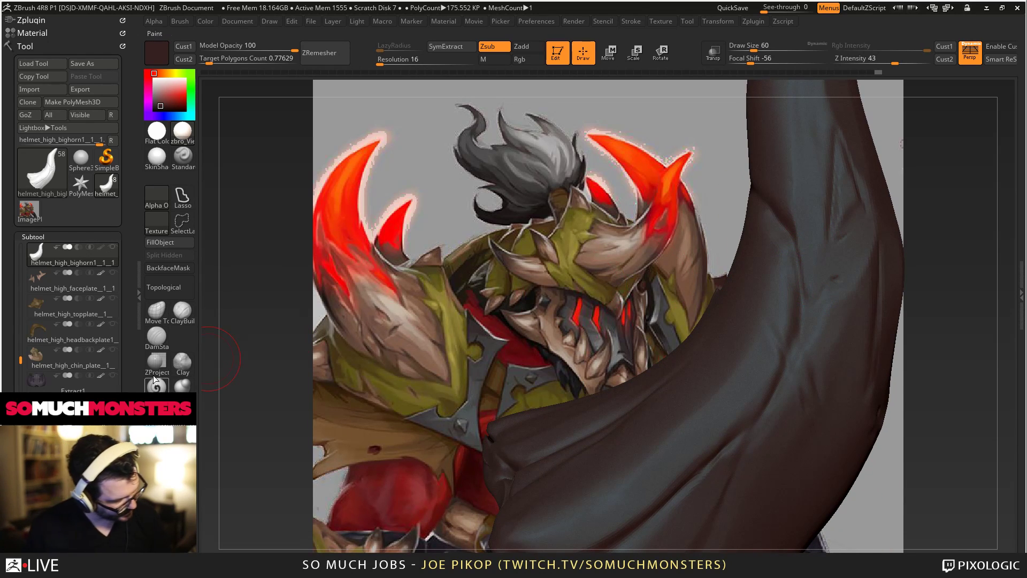
Sharpen the creases through the horn's middle with the DamStandard brush at draw size 52.
{"action": "left_click", "coordinate": [156, 336]}
{"action": "key", "text": "ctrl+shift+z"}
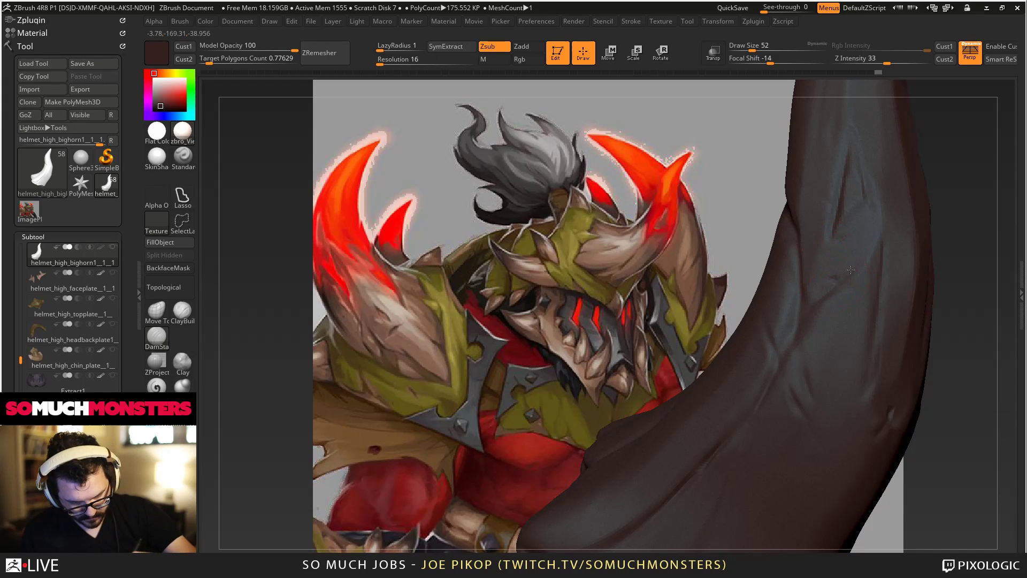
{"action": "key", "text": "ctrl+shift+z"}
{"action": "key", "text": "ctrl+shift+z"}
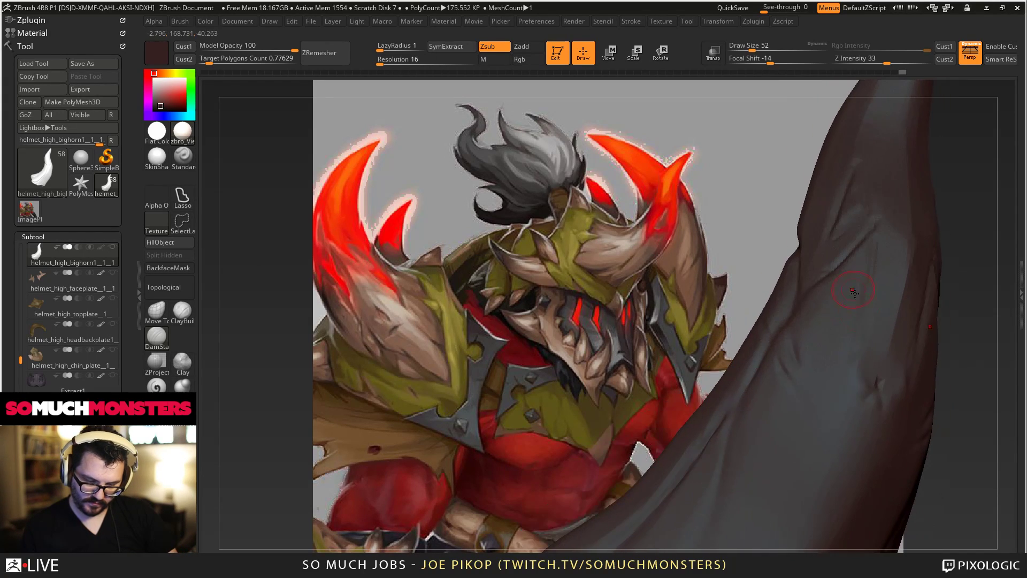
{"action": "key", "text": "ctrl+shift+z"}
{"action": "key", "text": "ctrl+shift+z"}
{"action": "key", "text": "ctrl+shift+z"}
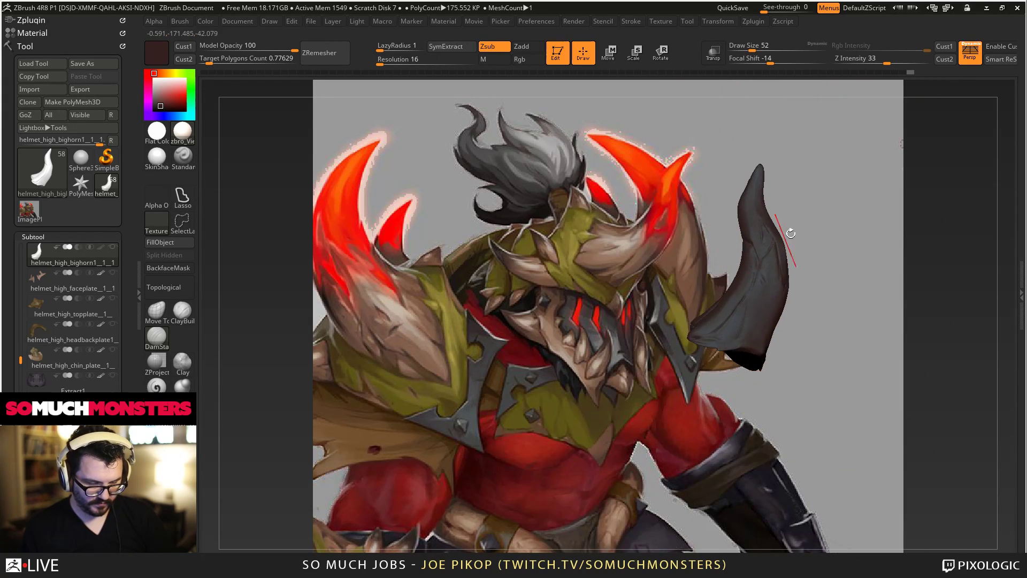
Carve creases near the lower edge of the big horn's broad base with the DamStandard brush.
{"action": "right_click_drag", "start_coordinate": [751, 236], "coordinate": [800, 371], "text": "ctrl"}
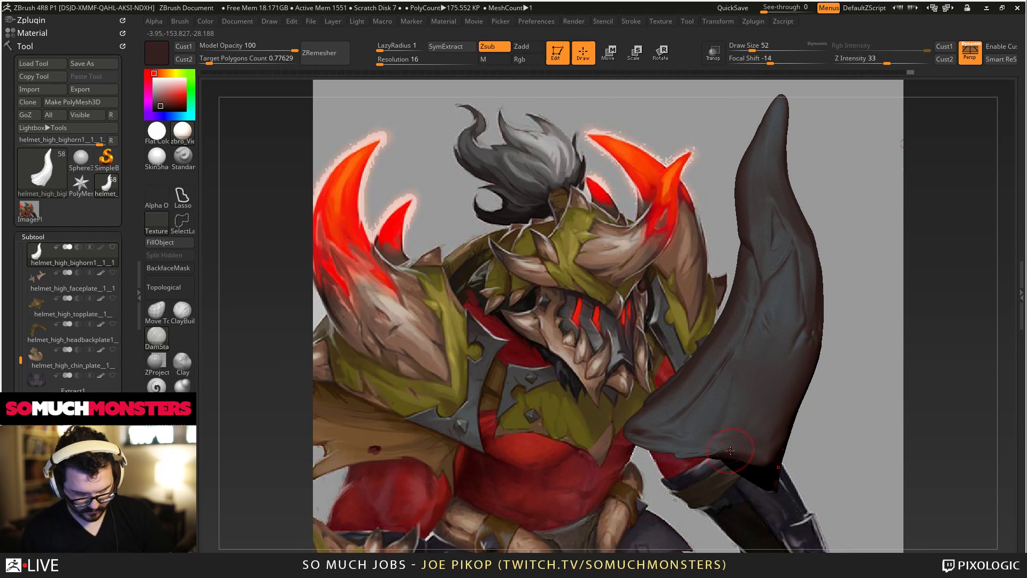
{"action": "right_click_drag", "start_coordinate": [672, 462], "coordinate": [792, 440], "text": "alt"}
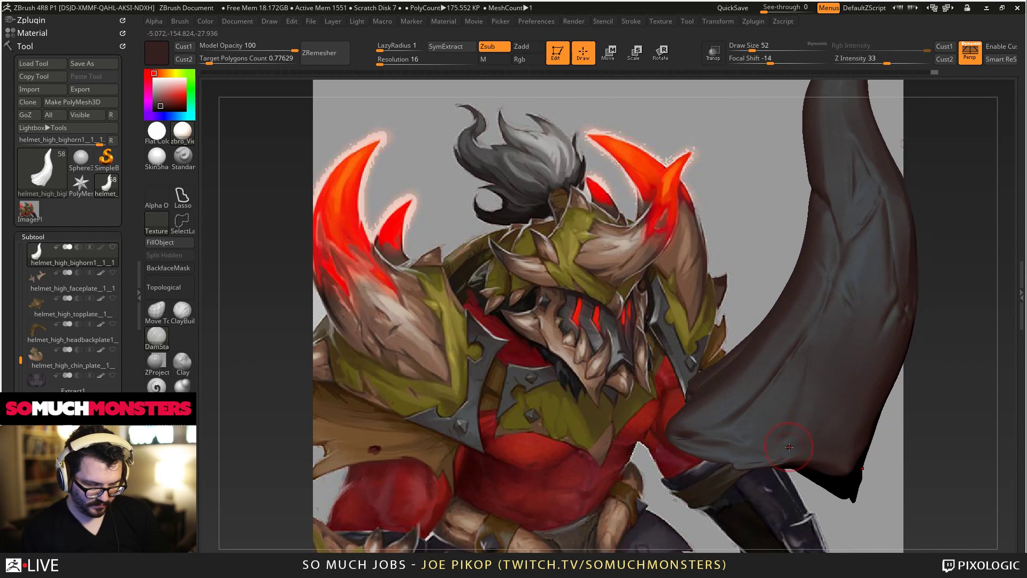
{"action": "key", "text": "shift"}
{"action": "key", "text": "b"}
{"action": "key", "text": "d"}
{"action": "key", "text": "s"}
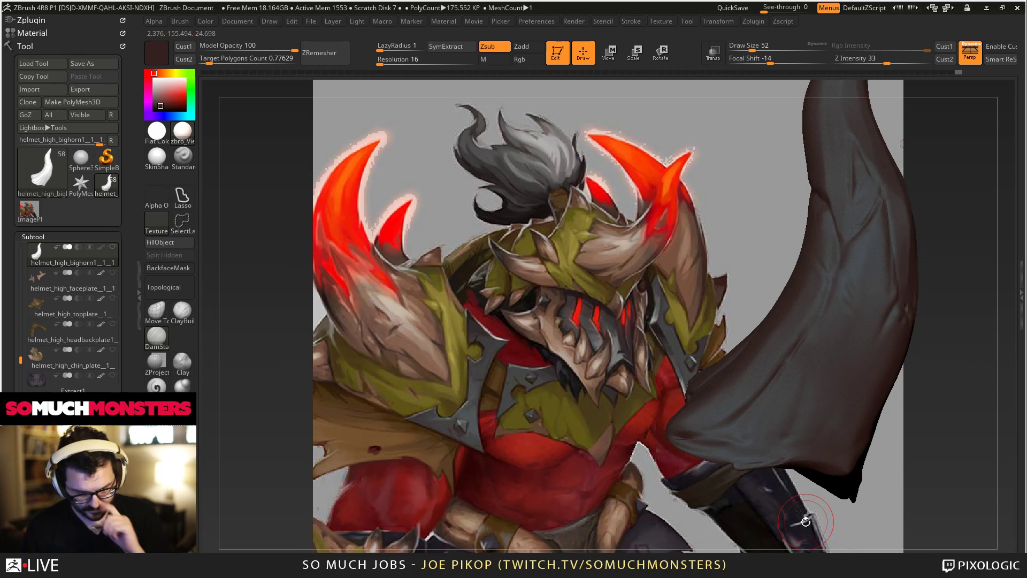
Flatten the upper part and tip of the big horn with the TrimDynamic brush, starting at draw size 48.
{"action": "key", "text": "shift"}
{"action": "left_click", "coordinate": [157, 385]}
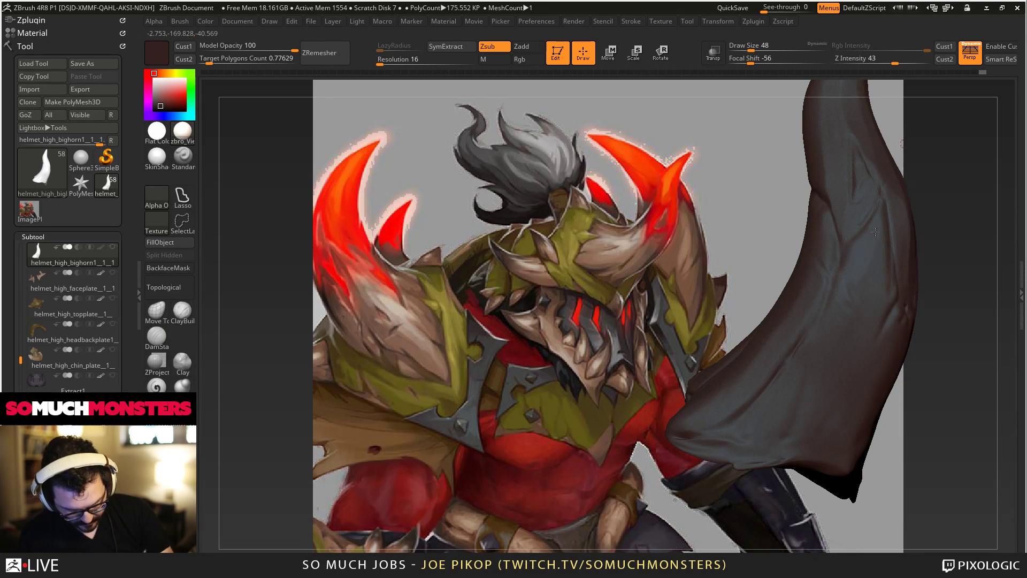
{"action": "mouse_move", "coordinate": [860, 179]}
{"action": "right_mouse_down"}
{"action": "mouse_move", "coordinate": [840, 188]}
{"action": "mouse_move", "coordinate": [856, 291]}
{"action": "mouse_move", "coordinate": [847, 303]}
{"action": "right_mouse_up"}
{"action": "left_click_drag", "start_coordinate": [840, 267], "coordinate": [834, 225]}
{"action": "left_click_drag", "start_coordinate": [832, 187], "coordinate": [858, 133]}
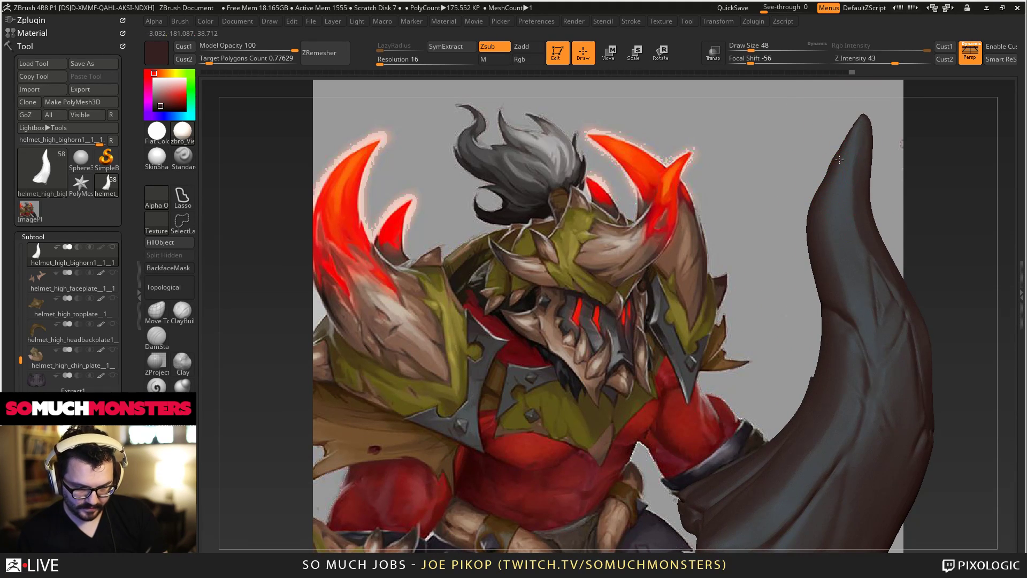
{"action": "left_click_drag", "start_coordinate": [743, 166], "coordinate": [630, 201]}
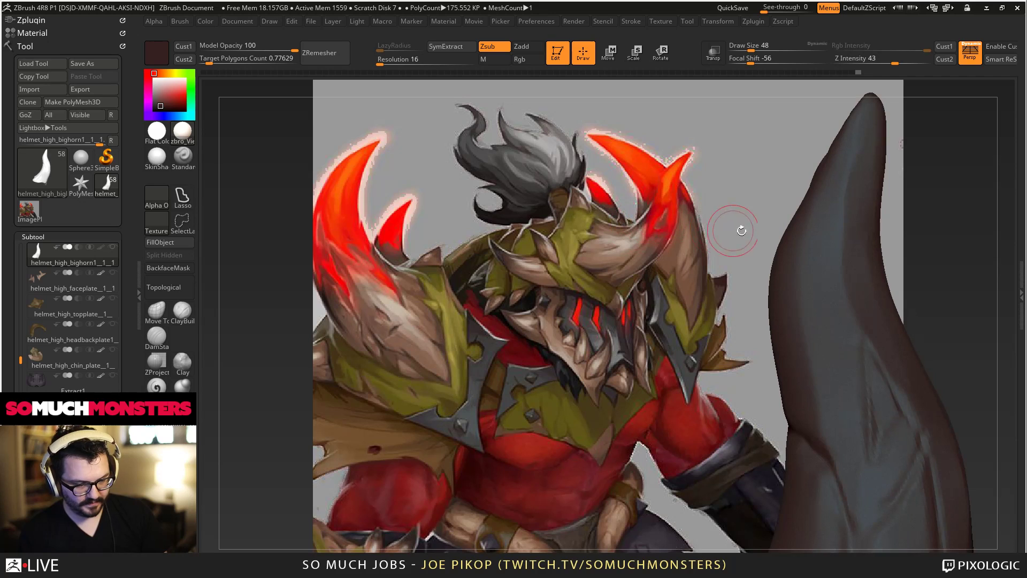
{"action": "left_click_drag", "start_coordinate": [741, 229], "coordinate": [687, 222]}
{"action": "left_click_drag", "start_coordinate": [633, 321], "coordinate": [771, 321]}
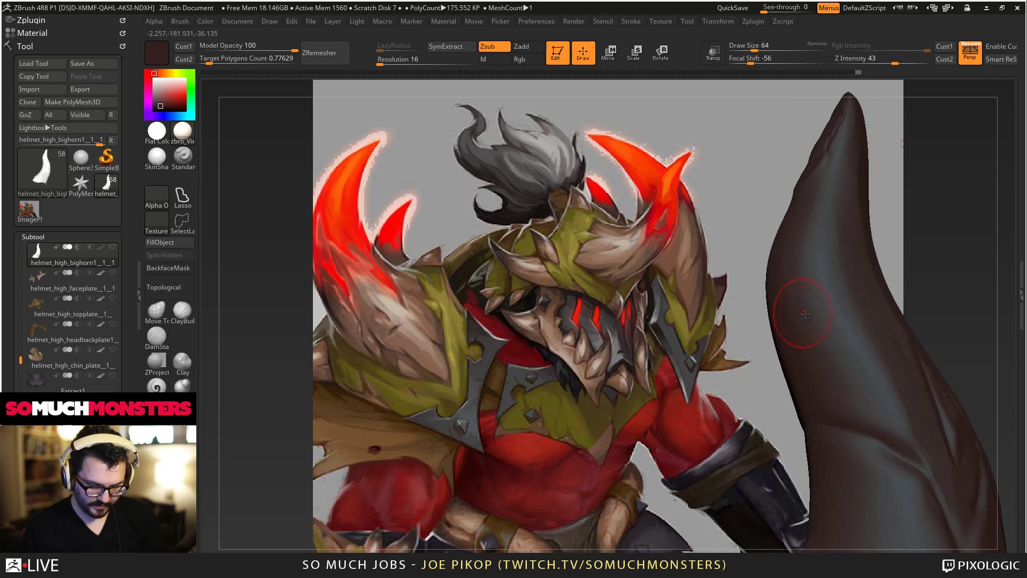
Reshape the big horn's tip and silhouette from the front with the Move Topological brush, starting at draw size 84.
{"action": "mouse_move", "coordinate": [802, 318]}
{"action": "right_mouse_down"}
{"action": "mouse_move", "coordinate": [787, 171]}
{"action": "mouse_move", "coordinate": [722, 197]}
{"action": "mouse_move", "coordinate": [668, 189]}
{"action": "right_mouse_up"}
{"action": "left_click", "coordinate": [157, 313]}
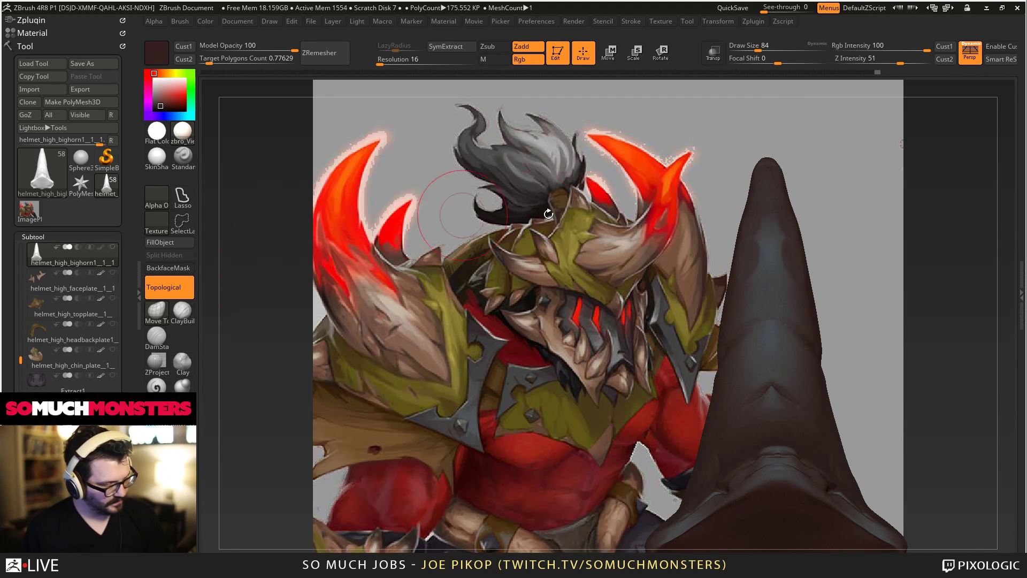
{"action": "right_click_drag", "start_coordinate": [747, 180], "coordinate": [756, 215]}
{"action": "mouse_move", "coordinate": [747, 218]}
{"action": "left_mouse_down"}
{"action": "mouse_move", "coordinate": [742, 229]}
{"action": "mouse_move", "coordinate": [751, 140]}
{"action": "left_mouse_up"}
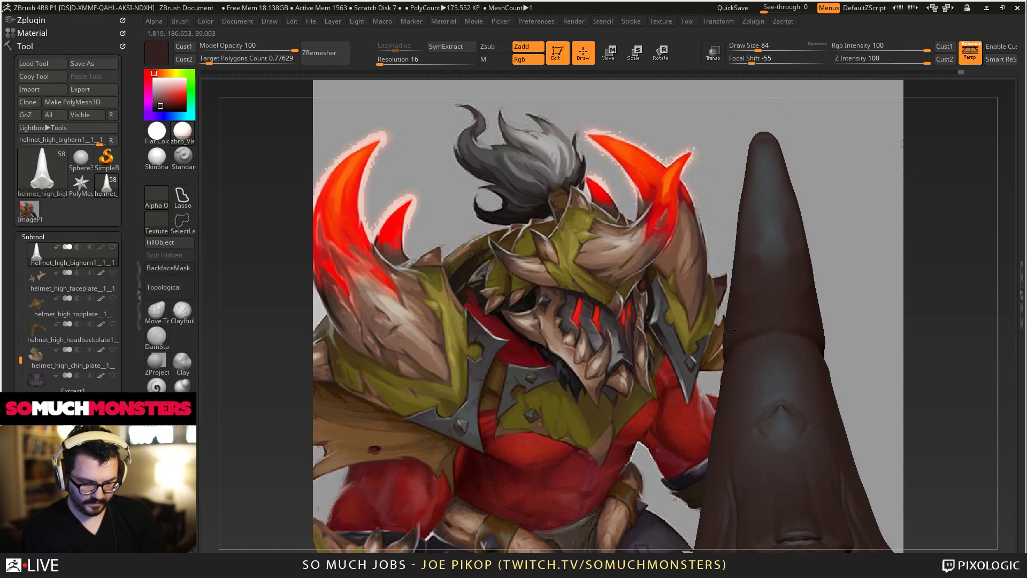
{"action": "right_click_drag", "start_coordinate": [675, 195], "coordinate": [638, 157], "text": "alt"}
{"action": "left_click_drag", "start_coordinate": [638, 157], "coordinate": [637, 313]}
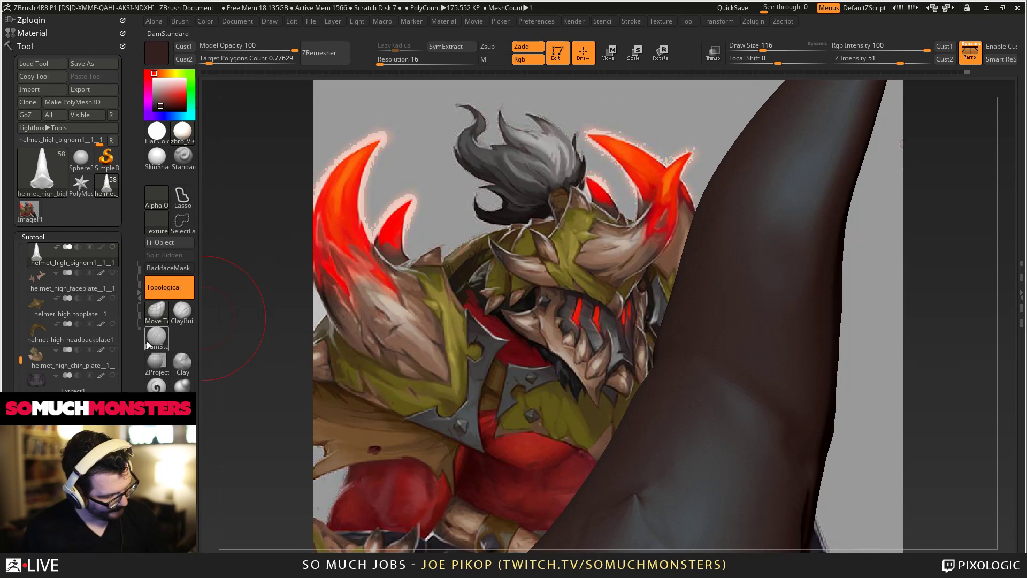
Flatten planes along the big horn's middle curve with the TrimDynamic brush at draw size 116 and smooth the transitions.
{"action": "left_click", "coordinate": [157, 387]}
{"action": "left_click_drag", "start_coordinate": [348, 380], "coordinate": [732, 363]}
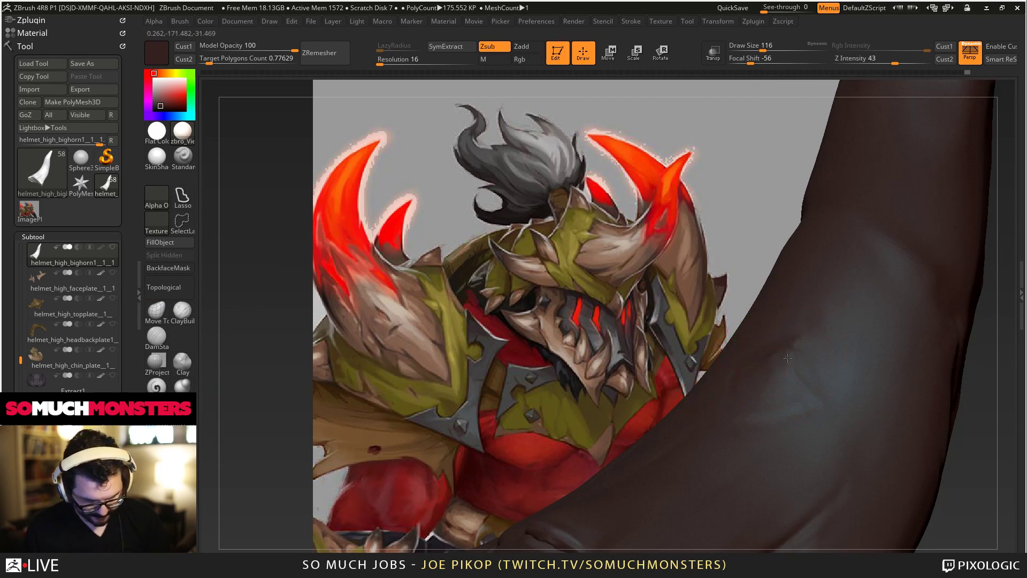
{"action": "left_click_drag", "start_coordinate": [806, 390], "coordinate": [812, 381], "text": "shift"}
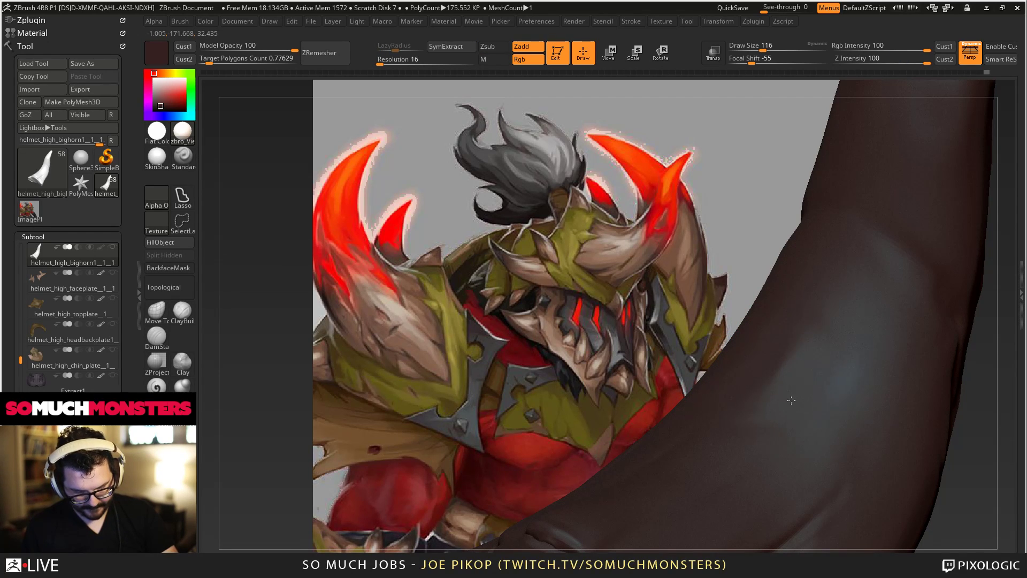
{"action": "mouse_move", "coordinate": [791, 334]}
{"action": "right_mouse_down", "text": "ctrl"}
{"action": "mouse_move", "coordinate": [764, 203]}
{"action": "mouse_move", "coordinate": [792, 402]}
{"action": "right_mouse_up", "text": "ctrl"}
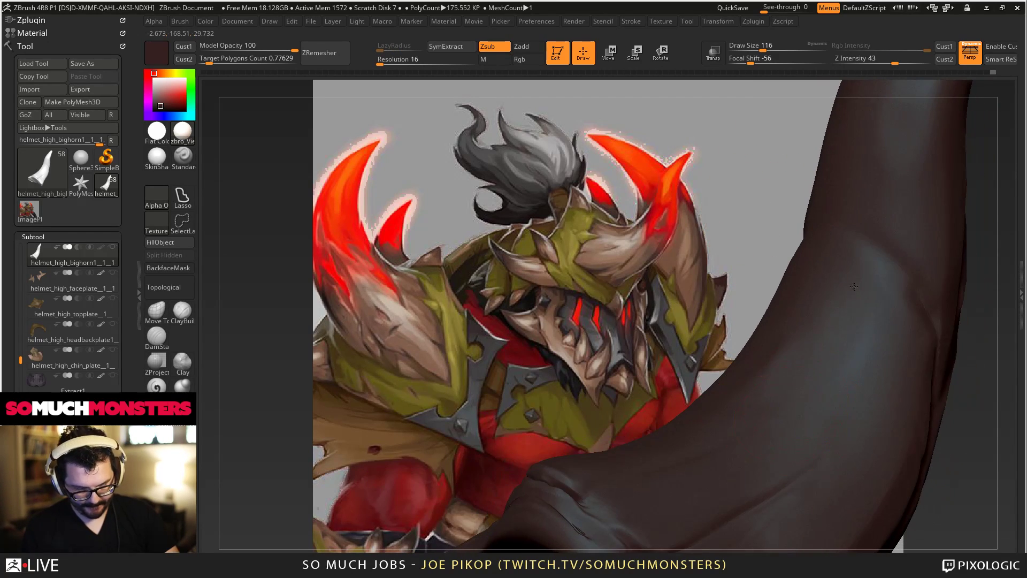
{"action": "left_click_drag", "start_coordinate": [854, 286], "coordinate": [881, 268]}
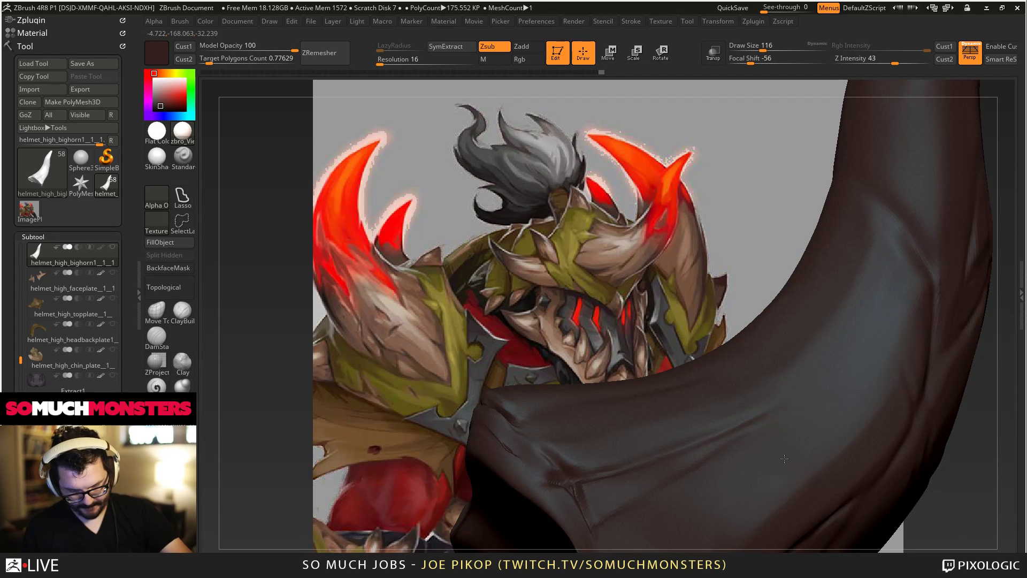
{"action": "mouse_move", "coordinate": [784, 459]}
{"action": "right_mouse_down", "text": "ctrl"}
{"action": "mouse_move", "coordinate": [796, 227]}
{"action": "mouse_move", "coordinate": [818, 375]}
{"action": "right_mouse_up", "text": "ctrl"}
{"action": "mouse_move", "coordinate": [850, 303]}
{"action": "left_mouse_down"}
{"action": "mouse_move", "coordinate": [799, 267]}
{"action": "mouse_move", "coordinate": [862, 224]}
{"action": "mouse_move", "coordinate": [718, 220]}
{"action": "mouse_move", "coordinate": [783, 390]}
{"action": "mouse_move", "coordinate": [883, 378]}
{"action": "mouse_move", "coordinate": [825, 401]}
{"action": "mouse_move", "coordinate": [778, 348]}
{"action": "mouse_move", "coordinate": [737, 365]}
{"action": "left_mouse_up"}
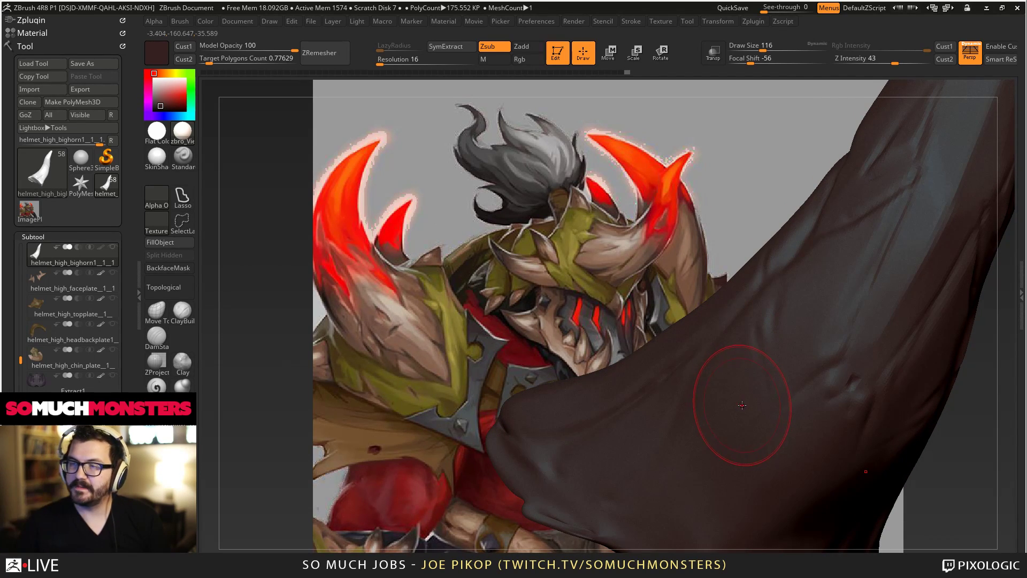
{"action": "mouse_move", "coordinate": [714, 316]}
{"action": "left_mouse_down"}
{"action": "mouse_move", "coordinate": [733, 294]}
{"action": "mouse_move", "coordinate": [697, 280]}
{"action": "mouse_move", "coordinate": [751, 294]}
{"action": "left_mouse_up"}
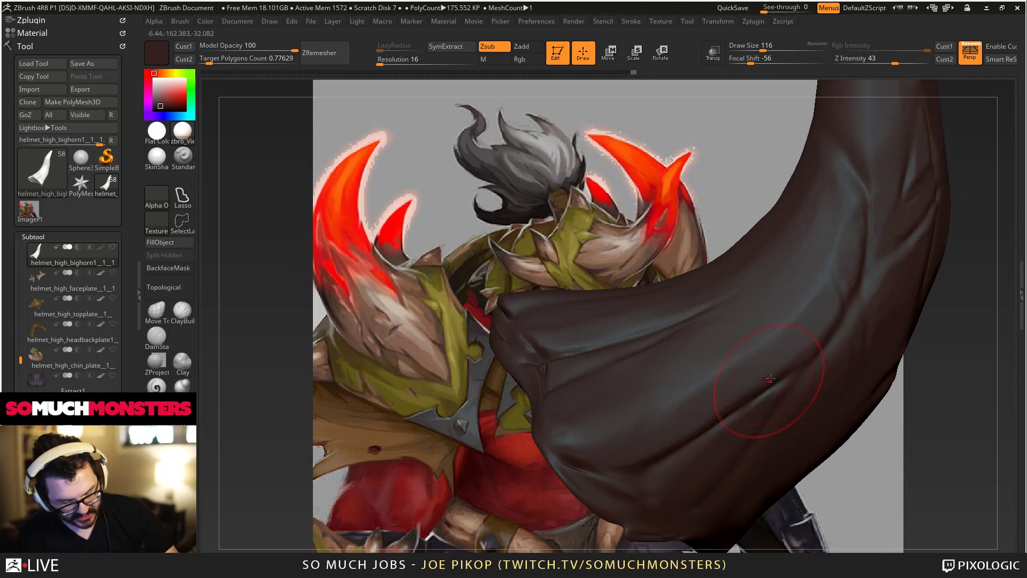
Trim and smooth the planes between the creases from the horn's base to its middle, using draw sizes between 84 and 44.
{"action": "left_click_drag", "start_coordinate": [770, 379], "coordinate": [815, 356]}
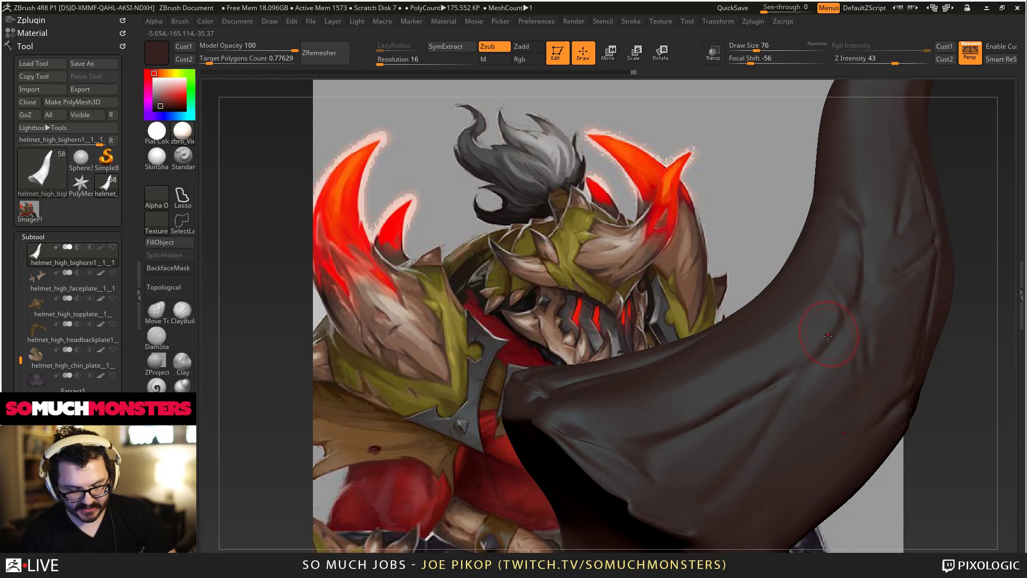
{"action": "left_click_drag", "start_coordinate": [845, 318], "coordinate": [825, 339]}
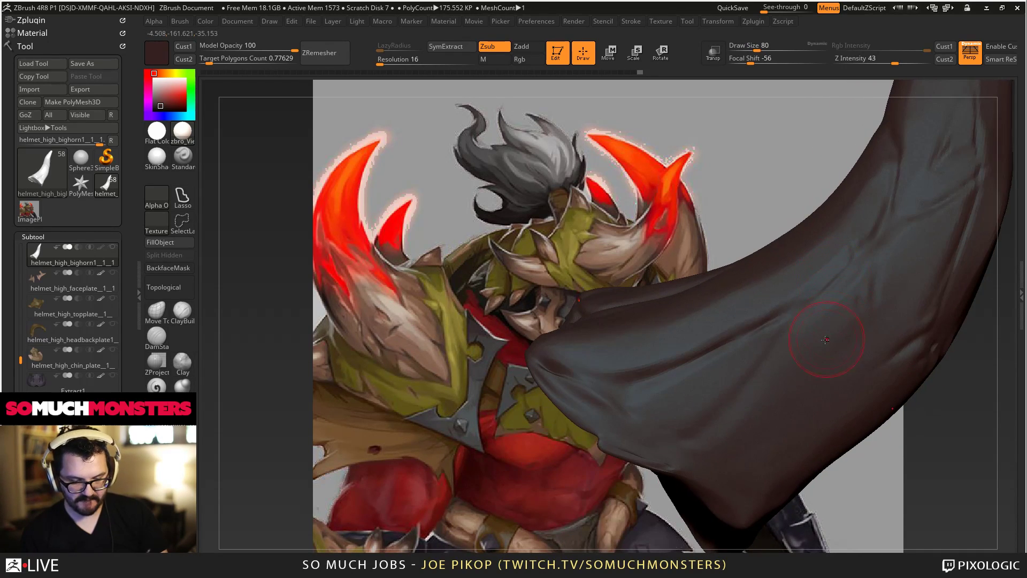
{"action": "left_click_drag", "start_coordinate": [842, 300], "coordinate": [822, 308]}
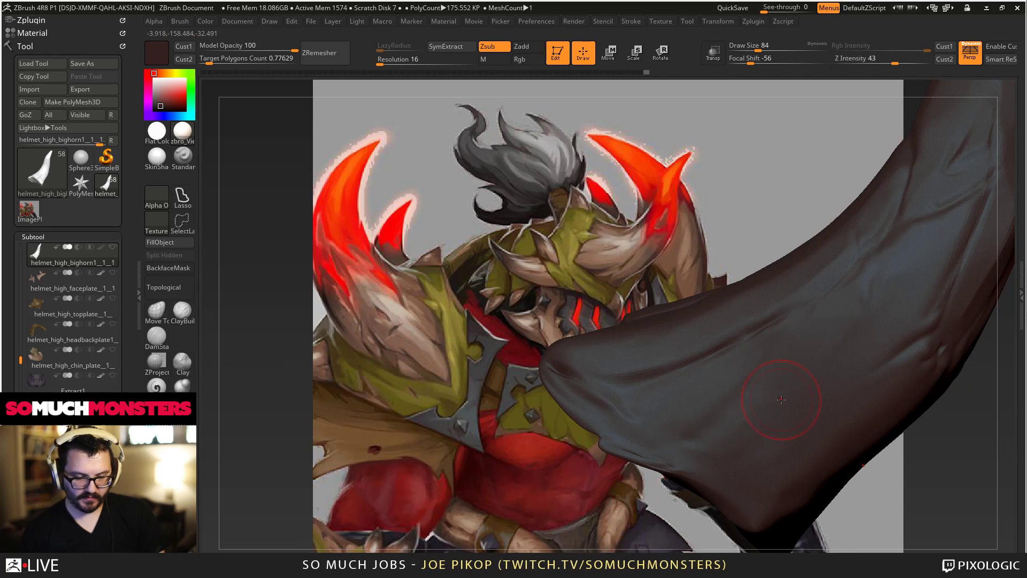
{"action": "right_click_drag", "start_coordinate": [809, 312], "coordinate": [787, 329]}
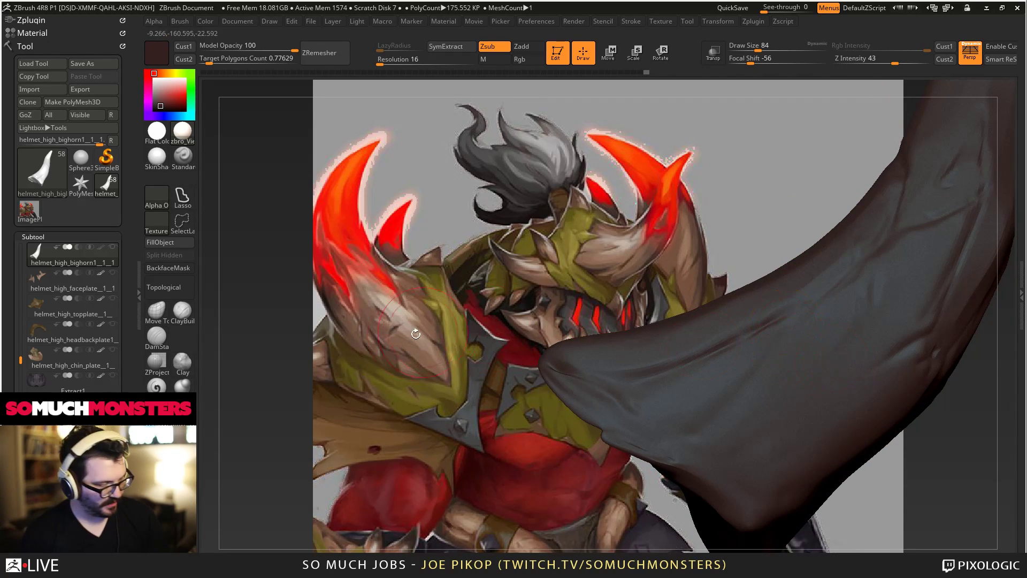
{"action": "left_click_drag", "start_coordinate": [948, 231], "coordinate": [934, 277]}
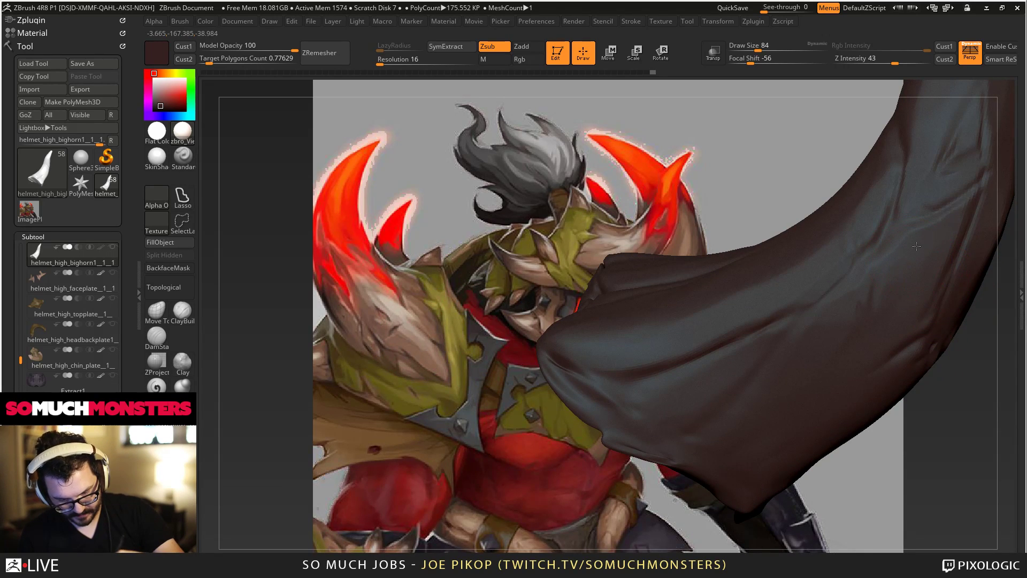
{"action": "mouse_move", "coordinate": [931, 199]}
{"action": "left_mouse_down"}
{"action": "mouse_move", "coordinate": [888, 238]}
{"action": "mouse_move", "coordinate": [887, 220]}
{"action": "mouse_move", "coordinate": [802, 165]}
{"action": "mouse_move", "coordinate": [720, 235]}
{"action": "mouse_move", "coordinate": [765, 235]}
{"action": "mouse_move", "coordinate": [809, 285]}
{"action": "mouse_move", "coordinate": [797, 281]}
{"action": "mouse_move", "coordinate": [767, 337]}
{"action": "left_mouse_up"}
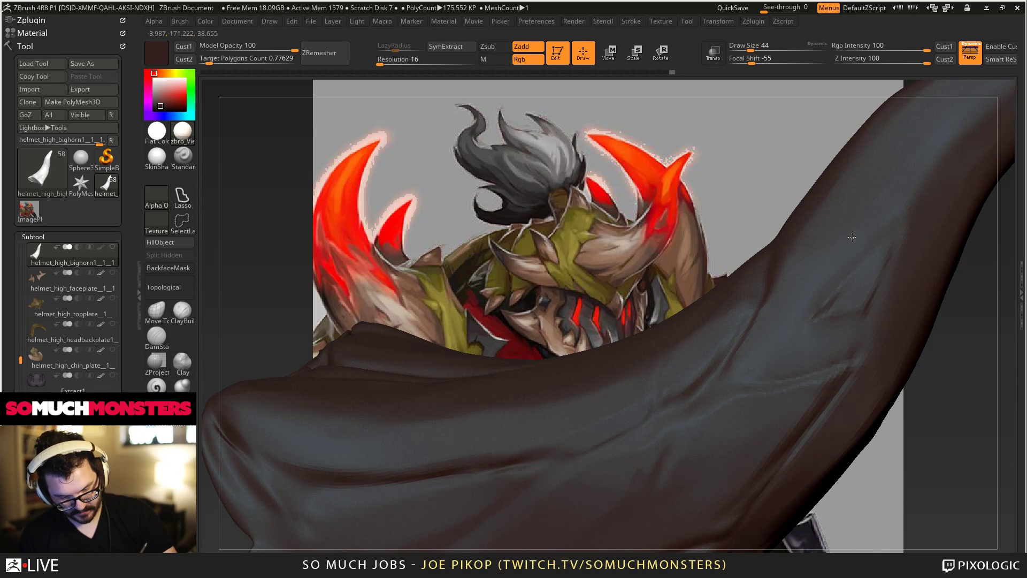
{"action": "left_click_drag", "start_coordinate": [852, 237], "coordinate": [920, 212]}
{"action": "left_click_drag", "start_coordinate": [888, 312], "coordinate": [937, 201], "text": "shift"}
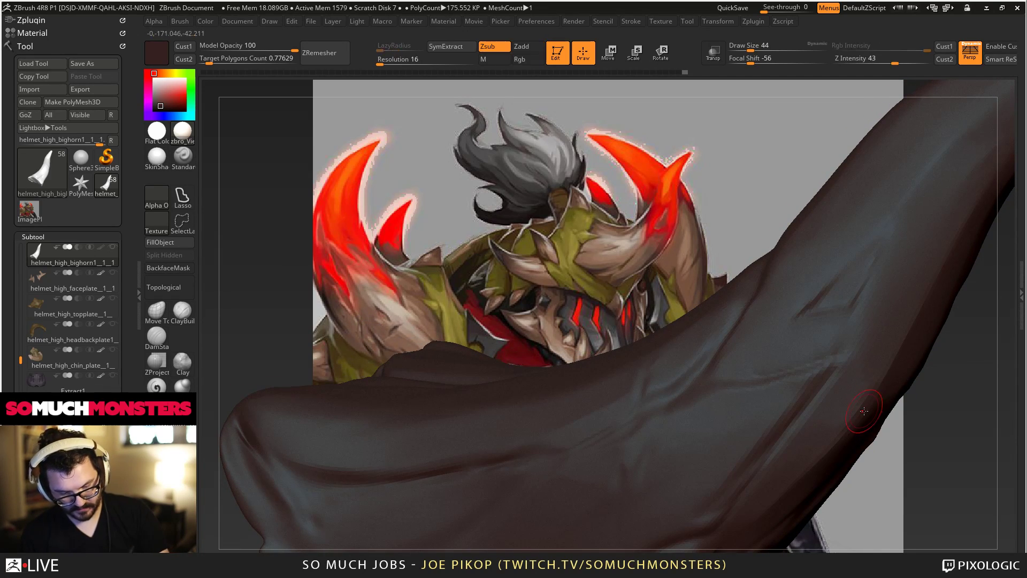
Build up thin ridges along the creases in the horn's middle with the ClayBuildup brush at draw size 28.
{"action": "key", "text": "b"}
{"action": "key", "text": "c"}
{"action": "key", "text": "b"}
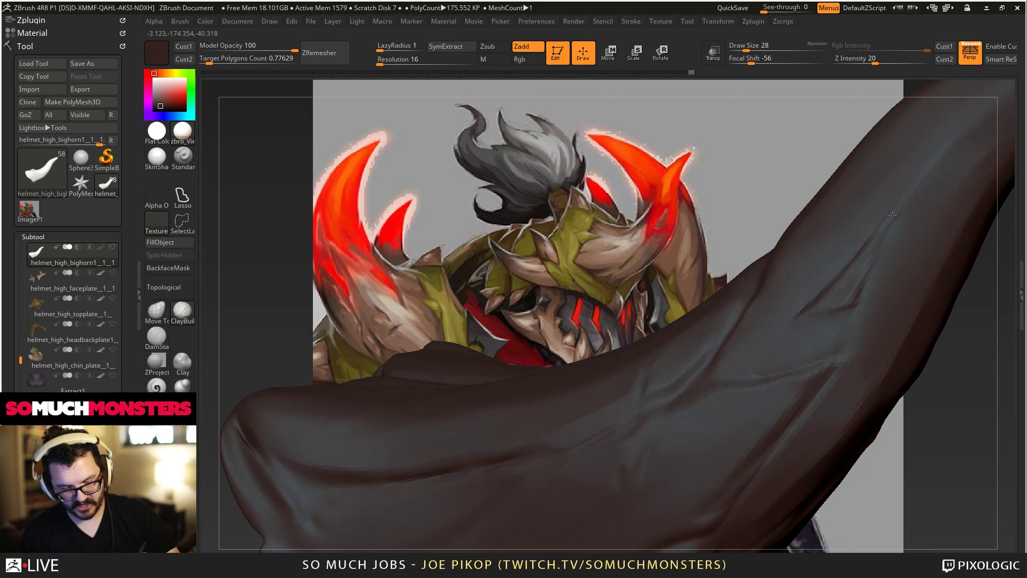
{"action": "key", "text": "shift"}
{"action": "mouse_move", "coordinate": [830, 298]}
{"action": "left_mouse_down", "text": "shift"}
{"action": "mouse_move", "coordinate": [880, 227]}
{"action": "mouse_move", "coordinate": [835, 289]}
{"action": "left_mouse_up", "text": "shift"}
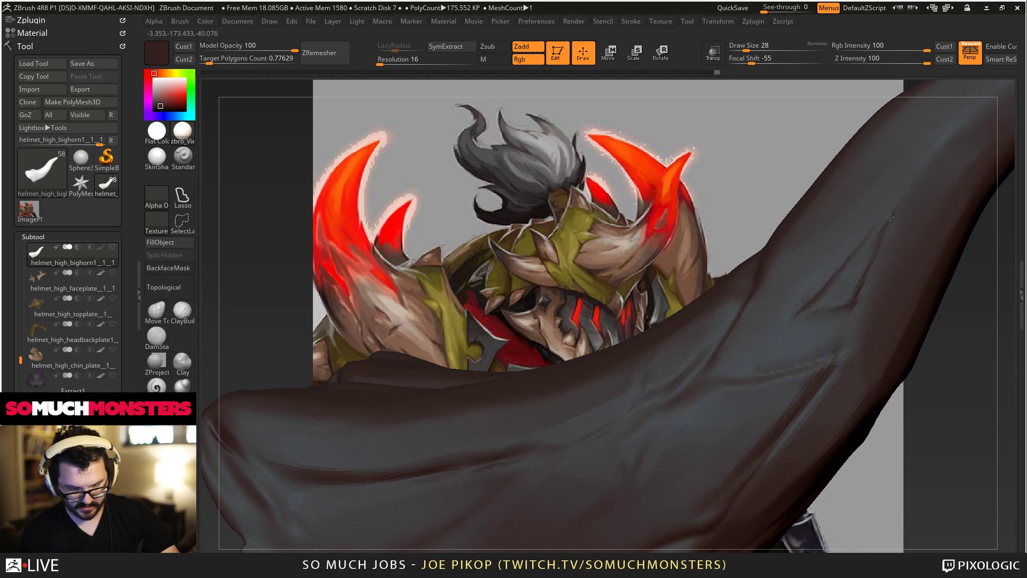
{"action": "mouse_move", "coordinate": [835, 236]}
{"action": "right_mouse_down", "text": "ctrl"}
{"action": "mouse_move", "coordinate": [838, 246]}
{"action": "mouse_move", "coordinate": [844, 161]}
{"action": "mouse_move", "coordinate": [817, 267]}
{"action": "mouse_move", "coordinate": [885, 216]}
{"action": "mouse_move", "coordinate": [815, 307]}
{"action": "right_mouse_up", "text": "ctrl"}
{"action": "left_click_drag", "start_coordinate": [886, 297], "coordinate": [748, 331]}
{"action": "mouse_move", "coordinate": [748, 332]}
{"action": "right_mouse_down"}
{"action": "mouse_move", "coordinate": [699, 349]}
{"action": "mouse_move", "coordinate": [750, 341]}
{"action": "right_mouse_up"}
{"action": "left_click_drag", "start_coordinate": [772, 332], "coordinate": [741, 344]}
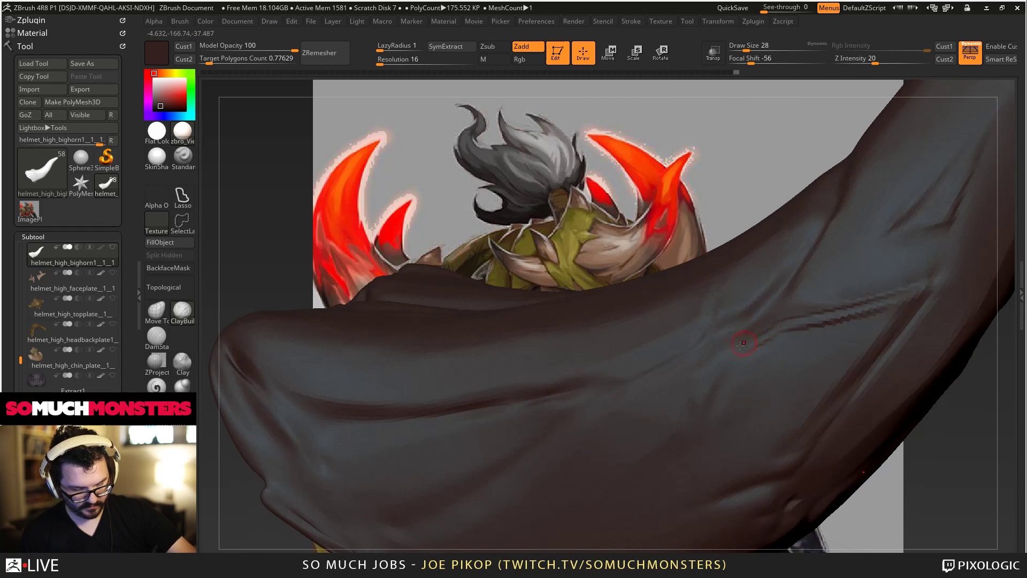
Add broader ClayBuildup ridges along the inner side of the horn's curve at draw size 52.
{"action": "mouse_move", "coordinate": [715, 399]}
{"action": "right_mouse_down"}
{"action": "mouse_move", "coordinate": [731, 324]}
{"action": "mouse_move", "coordinate": [891, 258]}
{"action": "mouse_move", "coordinate": [837, 273]}
{"action": "mouse_move", "coordinate": [856, 278]}
{"action": "mouse_move", "coordinate": [781, 288]}
{"action": "mouse_move", "coordinate": [797, 282]}
{"action": "mouse_move", "coordinate": [805, 386]}
{"action": "right_mouse_up"}
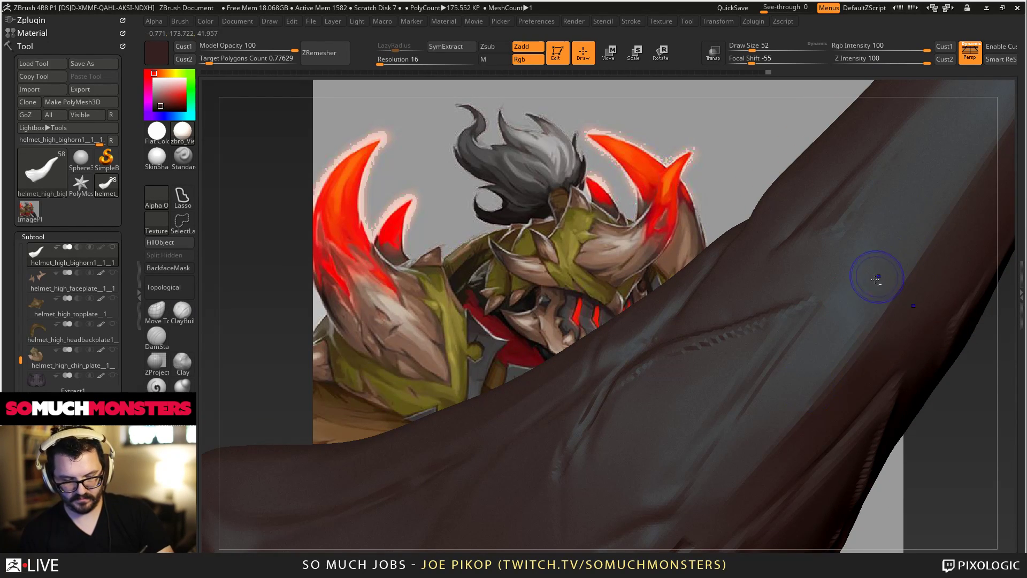
{"action": "mouse_move", "coordinate": [876, 279]}
{"action": "right_mouse_down"}
{"action": "mouse_move", "coordinate": [821, 179]}
{"action": "mouse_move", "coordinate": [698, 215]}
{"action": "mouse_move", "coordinate": [741, 250]}
{"action": "mouse_move", "coordinate": [732, 243]}
{"action": "mouse_move", "coordinate": [769, 181]}
{"action": "right_mouse_up"}
{"action": "right_click_drag", "start_coordinate": [797, 234], "coordinate": [849, 271]}
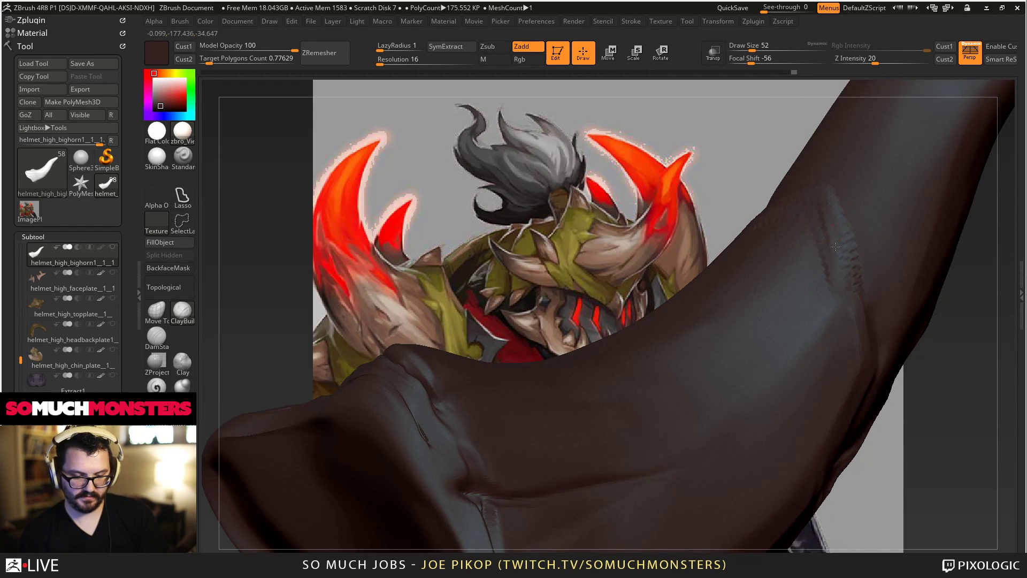
{"action": "left_click_drag", "start_coordinate": [791, 352], "coordinate": [845, 302]}
{"action": "mouse_move", "coordinate": [755, 412]}
{"action": "left_mouse_down"}
{"action": "mouse_move", "coordinate": [851, 310]}
{"action": "mouse_move", "coordinate": [740, 430]}
{"action": "left_mouse_up"}
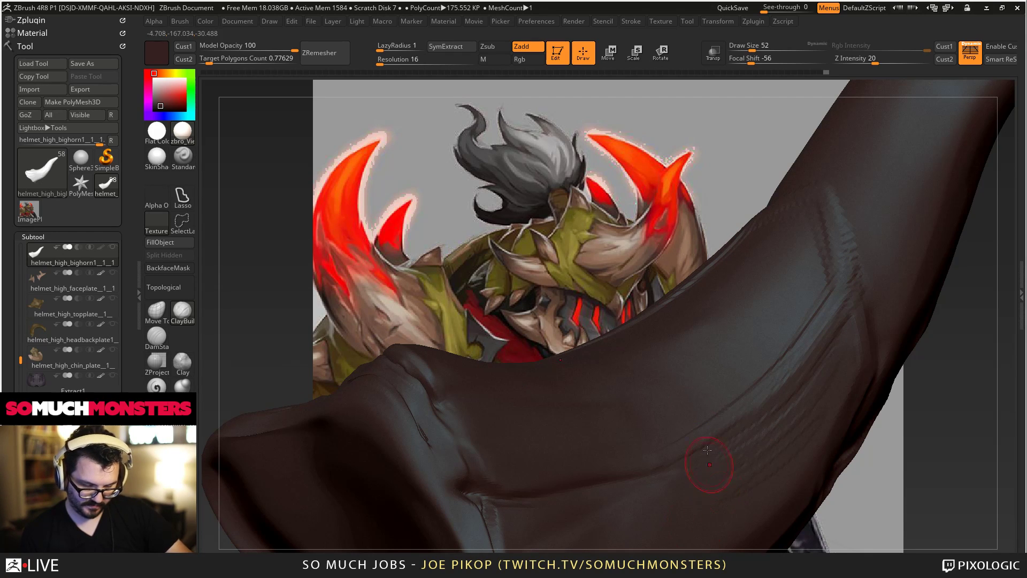
Flatten and smooth the built-up ridges on the horn's inner side with the TrimDynamic brush at draw size 96.
{"action": "left_click", "coordinate": [165, 388]}
{"action": "key", "text": "bracketright"}
{"action": "key", "text": "bracketright"}
{"action": "left_click_drag", "start_coordinate": [810, 353], "coordinate": [836, 350]}
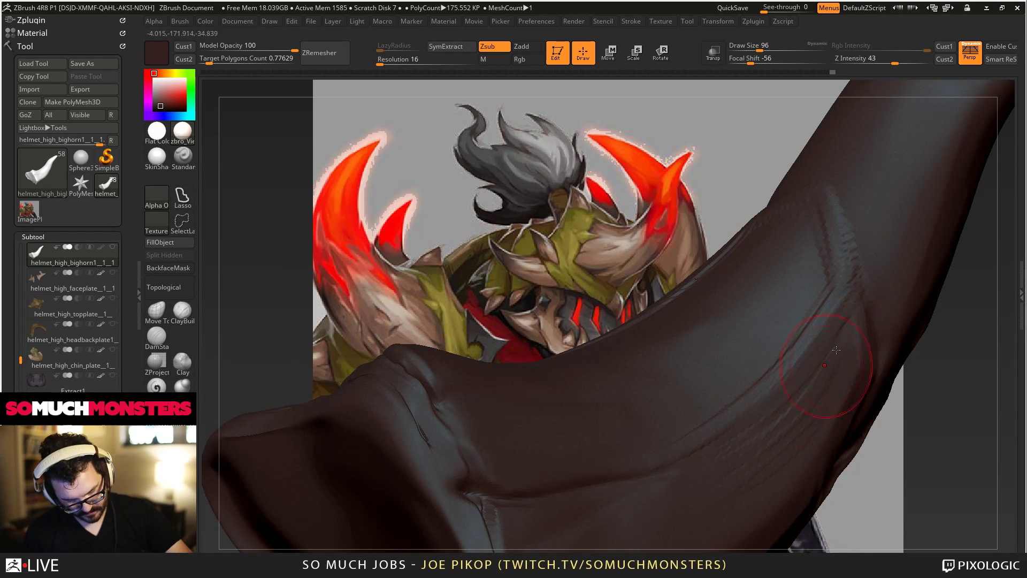
{"action": "left_click_drag", "start_coordinate": [717, 481], "coordinate": [729, 476], "text": "shift"}
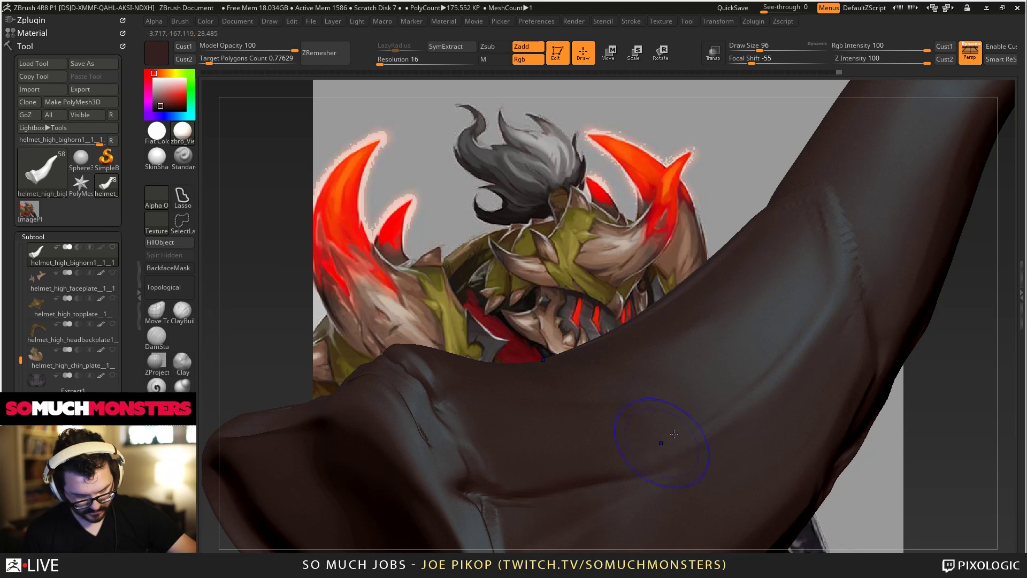
{"action": "left_click_drag", "start_coordinate": [814, 242], "coordinate": [733, 364], "text": "shift"}
{"action": "left_click_drag", "start_coordinate": [803, 257], "coordinate": [797, 234]}
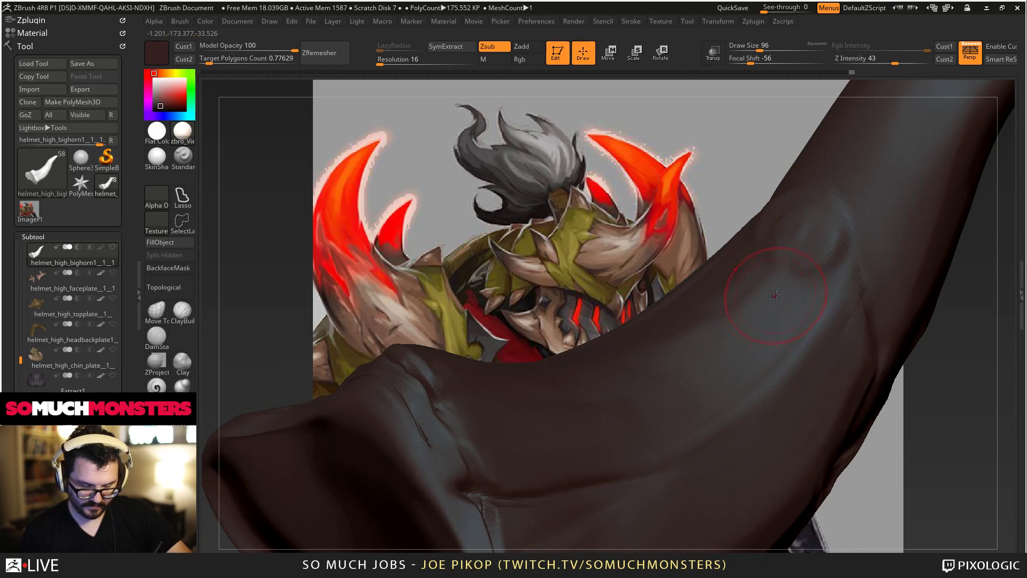
{"action": "mouse_move", "coordinate": [776, 295]}
{"action": "left_mouse_down", "text": "shift"}
{"action": "mouse_move", "coordinate": [786, 275]}
{"action": "mouse_move", "coordinate": [789, 290]}
{"action": "left_mouse_up", "text": "shift"}
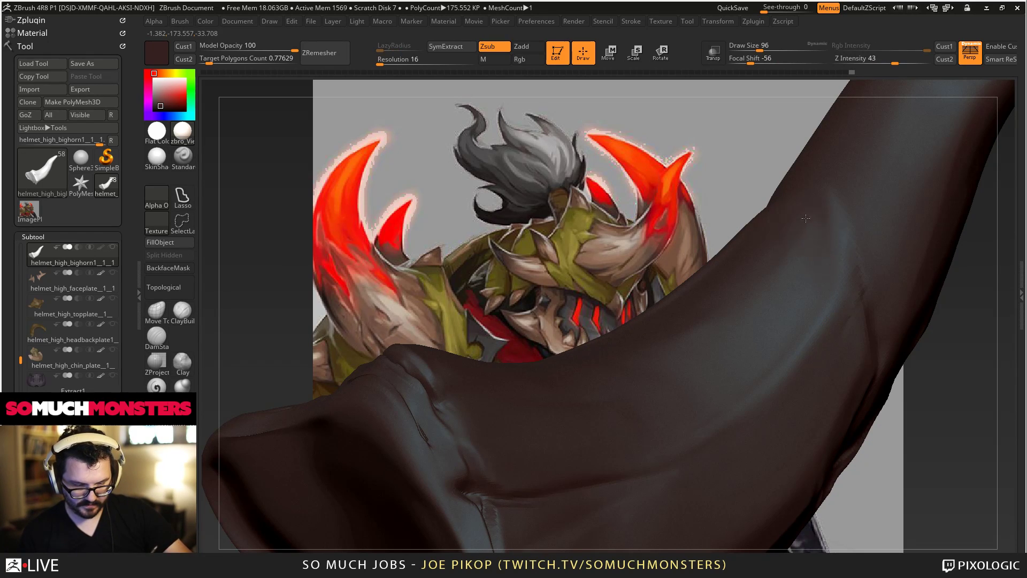
Refine the planes around the creases along the horn's side at draw size 96 and check the whole horn's shape.
{"action": "mouse_move", "coordinate": [787, 310]}
{"action": "right_mouse_down", "text": "alt"}
{"action": "mouse_move", "coordinate": [738, 219]}
{"action": "mouse_move", "coordinate": [671, 366]}
{"action": "mouse_move", "coordinate": [728, 319]}
{"action": "mouse_move", "coordinate": [676, 337]}
{"action": "mouse_move", "coordinate": [675, 422]}
{"action": "right_mouse_up", "text": "alt"}
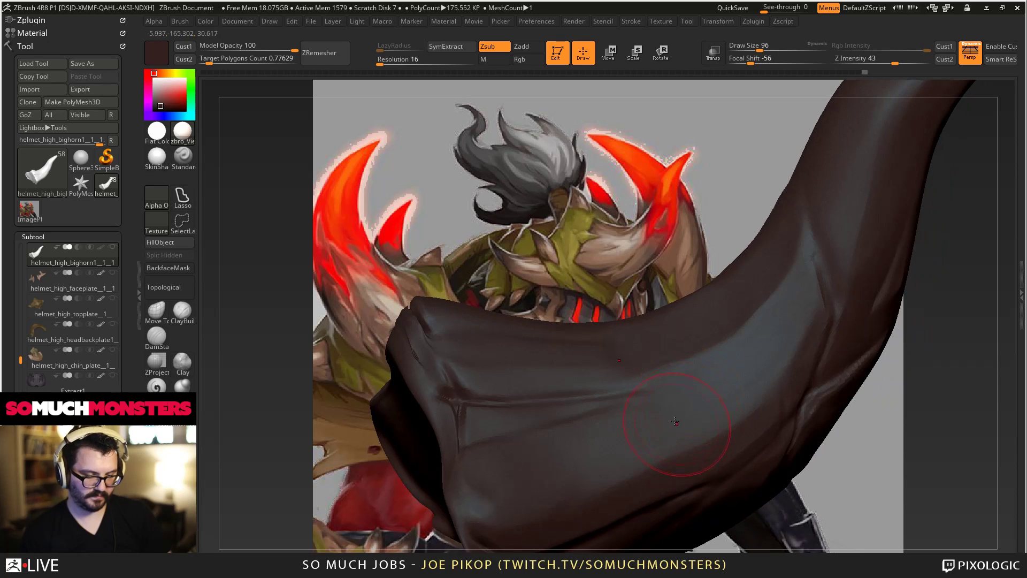
{"action": "right_click_drag", "start_coordinate": [738, 349], "coordinate": [758, 380]}
{"action": "right_click_drag", "start_coordinate": [826, 428], "coordinate": [814, 344]}
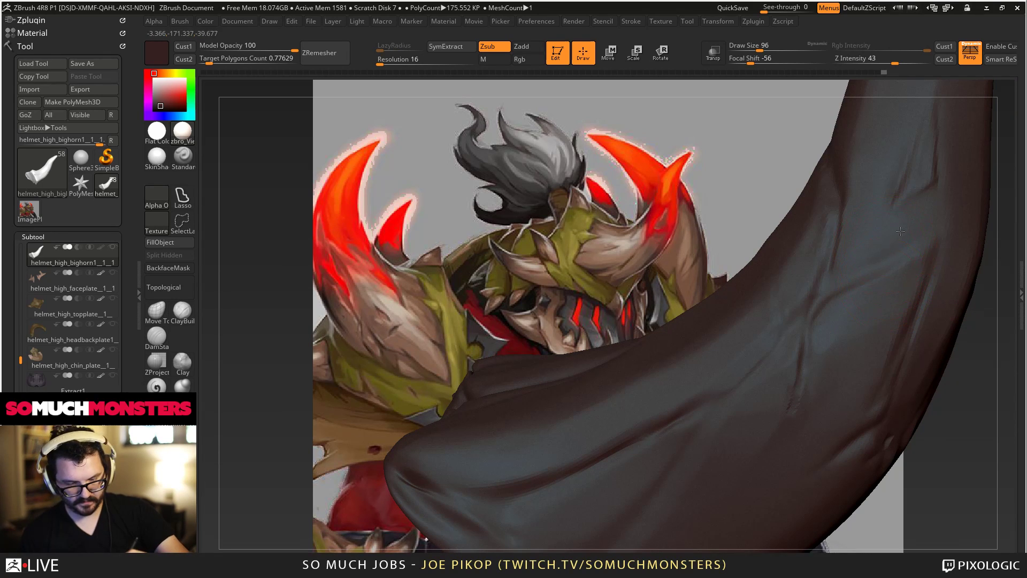
{"action": "right_click_drag", "start_coordinate": [900, 231], "coordinate": [532, 161]}
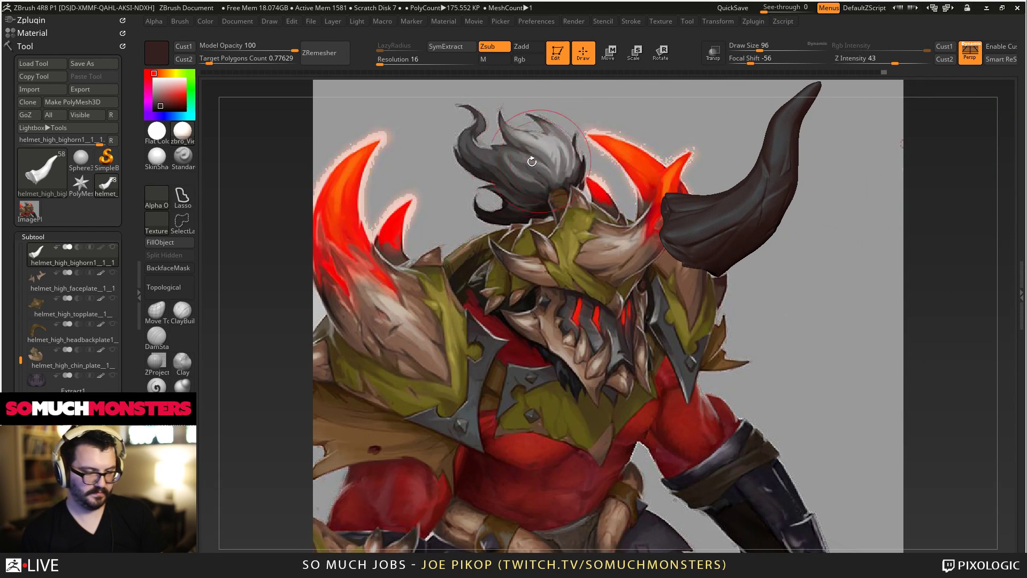
Turn on the big horn's polypaint and fill the whole horn with a tan color sampled from the concept art.
{"action": "left_click", "coordinate": [102, 246]}
{"action": "right_click_drag", "start_coordinate": [704, 200], "coordinate": [716, 359], "text": "alt"}
{"action": "key", "text": "c"}
{"action": "right_click_drag", "start_coordinate": [732, 223], "coordinate": [627, 311], "text": "alt"}
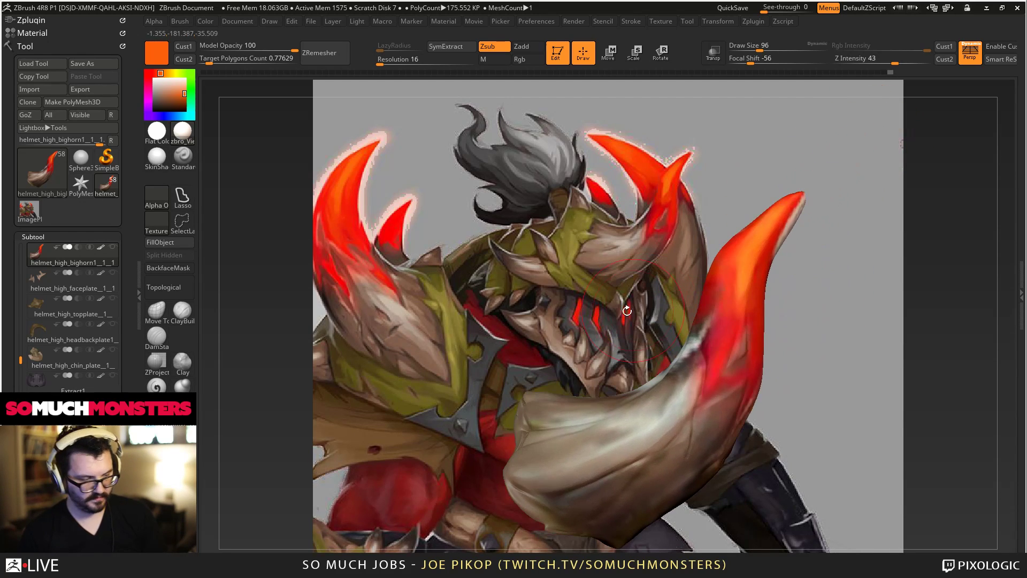
{"action": "right_click_drag", "start_coordinate": [399, 404], "coordinate": [532, 290]}
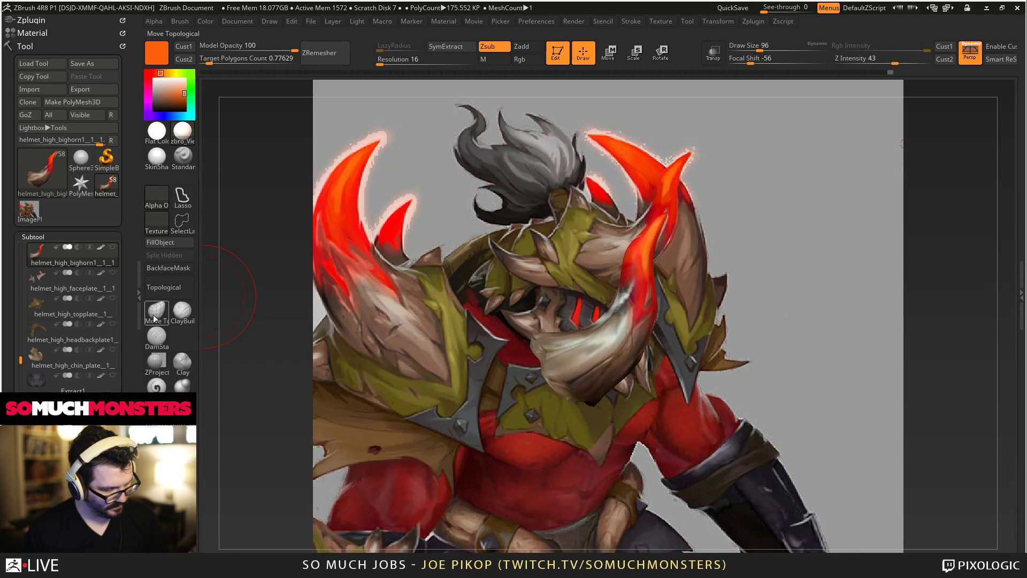
{"action": "right_click_drag", "start_coordinate": [592, 320], "coordinate": [501, 333], "text": "alt"}
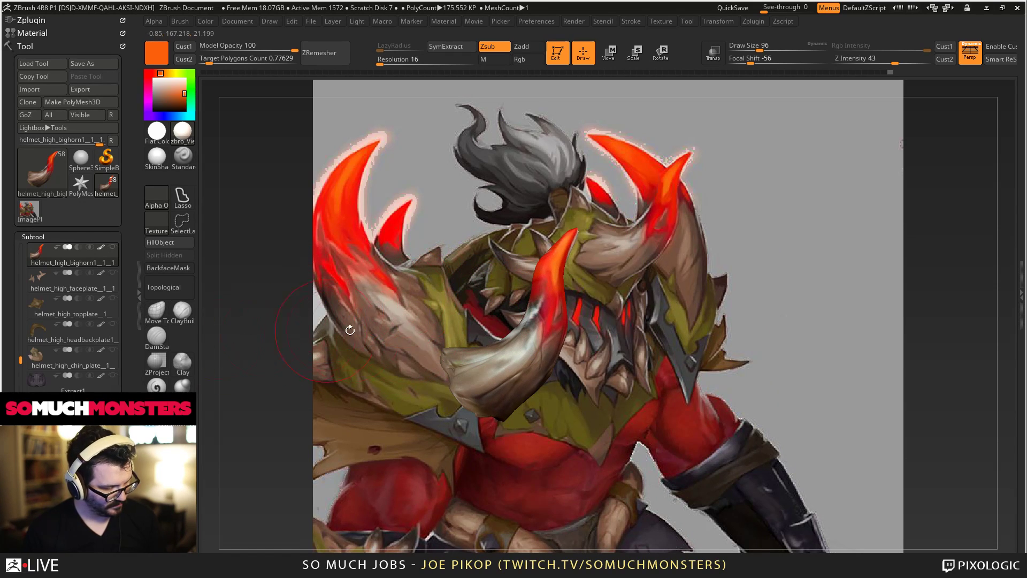
{"action": "left_click", "coordinate": [170, 242]}
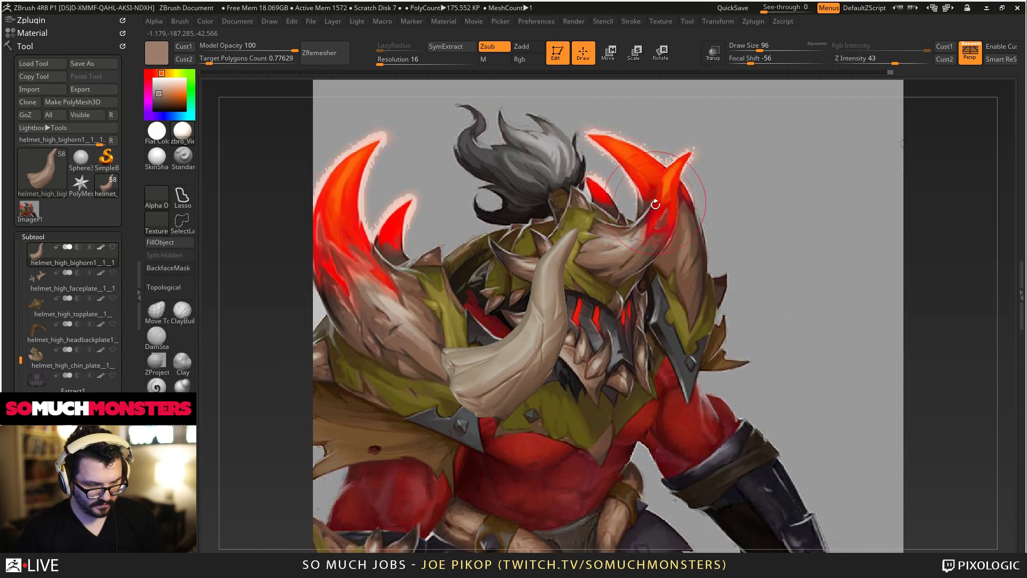
Paint the upper half of the big horn with a dark red sampled from the concept art's glowing horns.
{"action": "key", "text": "c"}
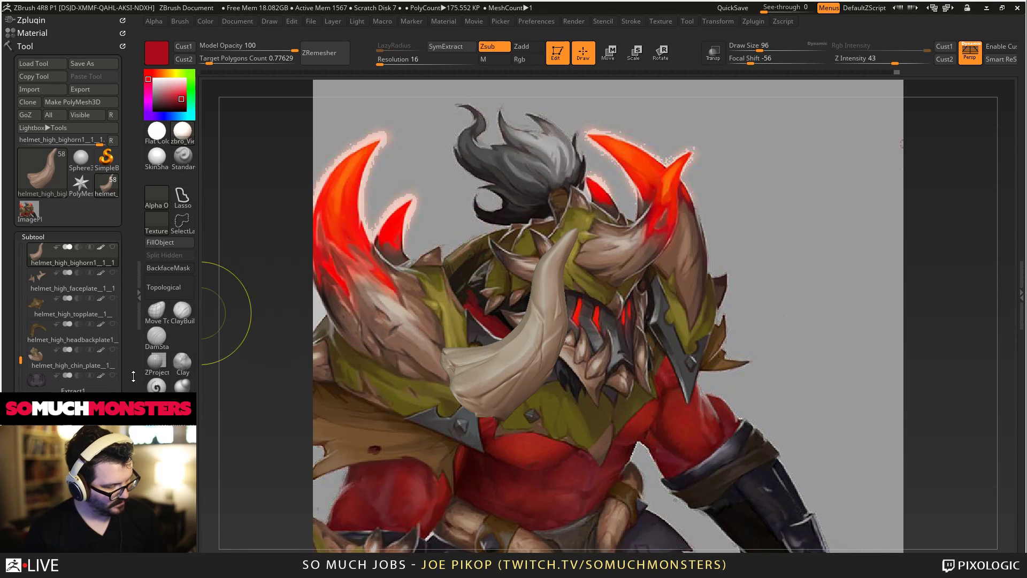
{"action": "left_click", "coordinate": [156, 385]}
{"action": "mouse_move", "coordinate": [564, 333]}
{"action": "left_mouse_down"}
{"action": "mouse_move", "coordinate": [554, 288]}
{"action": "mouse_move", "coordinate": [562, 236]}
{"action": "left_mouse_up"}
{"action": "mouse_move", "coordinate": [506, 296]}
{"action": "left_mouse_down"}
{"action": "mouse_move", "coordinate": [493, 276]}
{"action": "mouse_move", "coordinate": [513, 299]}
{"action": "left_mouse_up"}
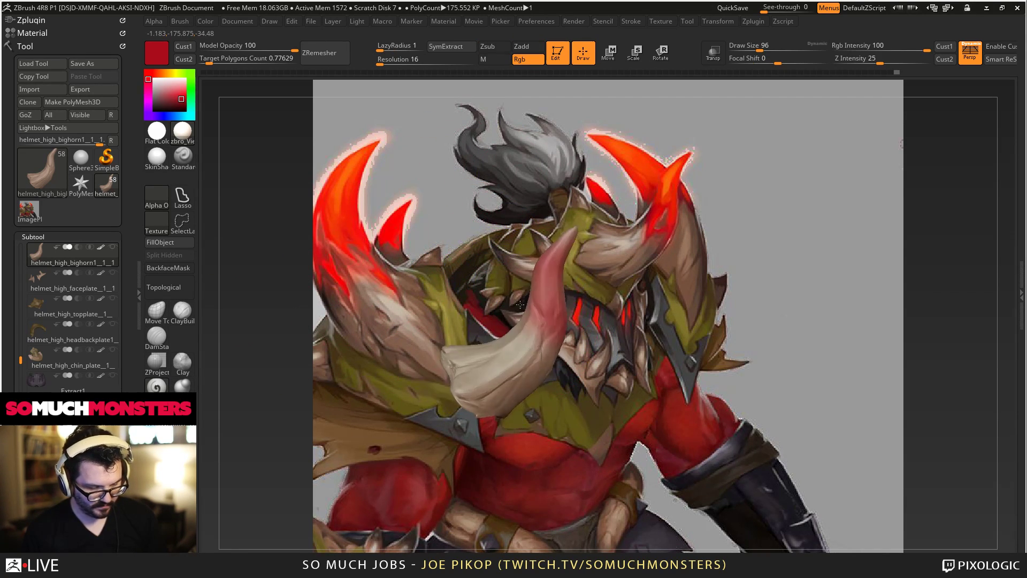
Paint the big horn's tip with a bright orange sampled from the concept art's glowing horns at draw size 96.
{"action": "left_click_drag", "start_coordinate": [527, 337], "coordinate": [543, 308], "text": "shift"}
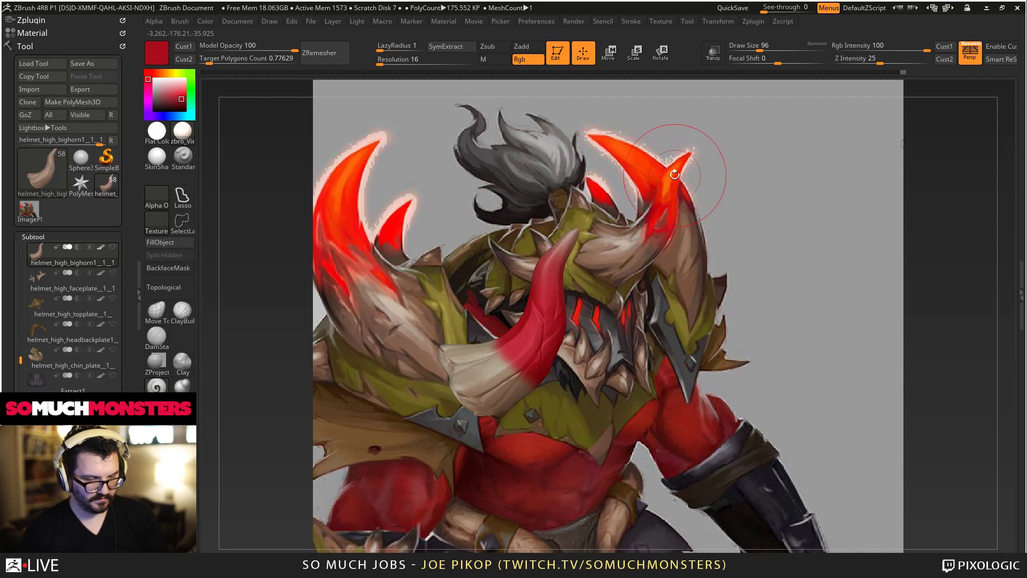
{"action": "key", "text": "c"}
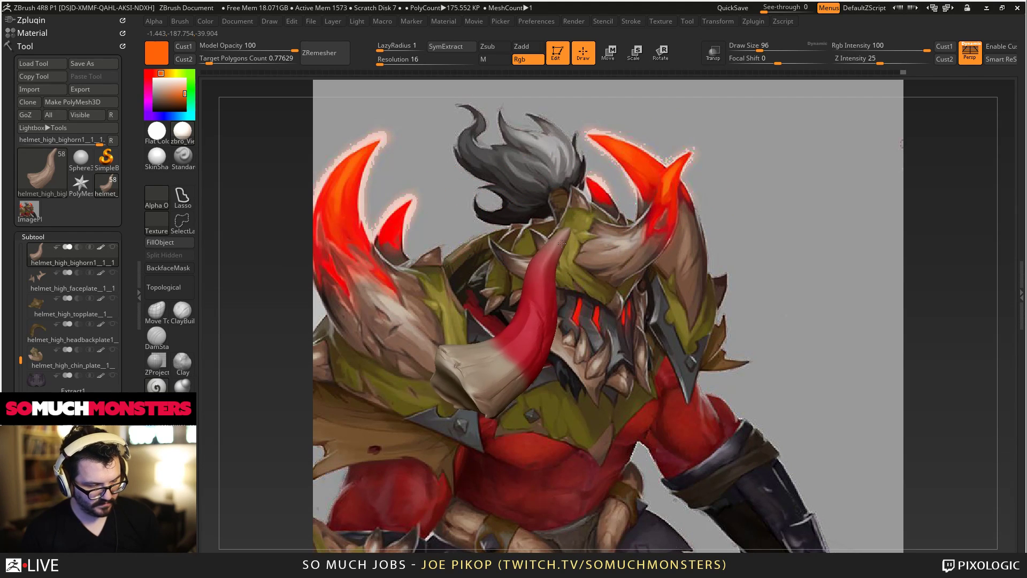
{"action": "mouse_move", "coordinate": [558, 243]}
{"action": "left_mouse_down"}
{"action": "mouse_move", "coordinate": [562, 235]}
{"action": "mouse_move", "coordinate": [553, 243]}
{"action": "left_mouse_up"}
{"action": "mouse_move", "coordinate": [541, 278]}
{"action": "left_mouse_down"}
{"action": "mouse_move", "coordinate": [539, 304]}
{"action": "mouse_move", "coordinate": [540, 278]}
{"action": "mouse_move", "coordinate": [515, 276]}
{"action": "mouse_move", "coordinate": [521, 251]}
{"action": "left_mouse_up"}
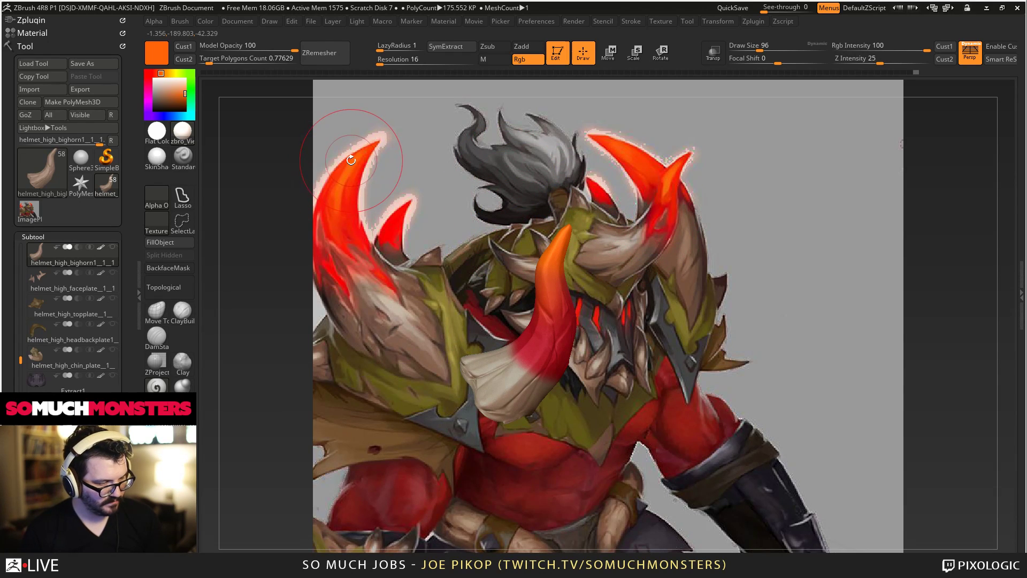
{"action": "key", "text": "c"}
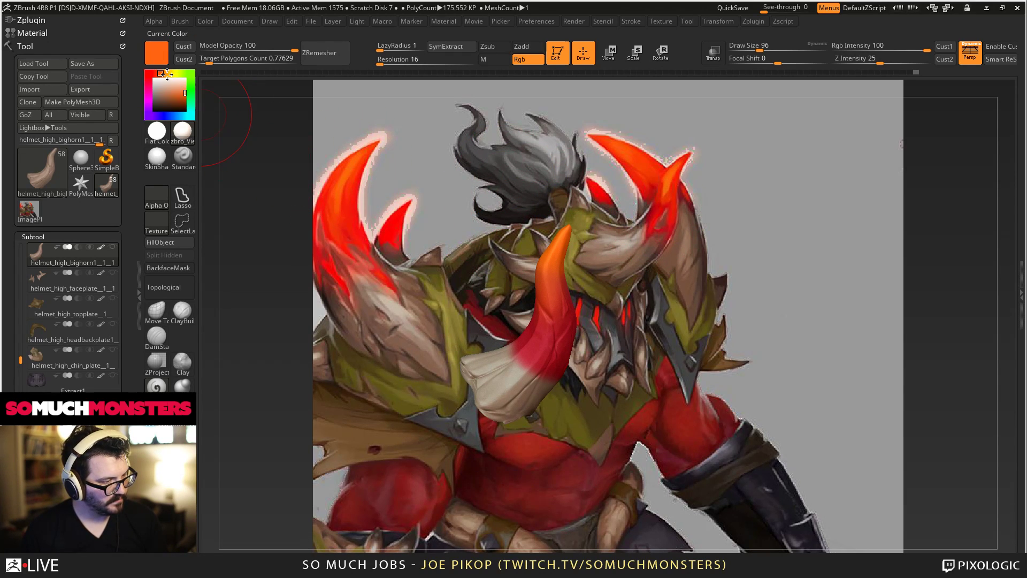
{"action": "left_click", "coordinate": [164, 73]}
{"action": "left_click", "coordinate": [182, 87]}
{"action": "key", "text": "bracketleft"}
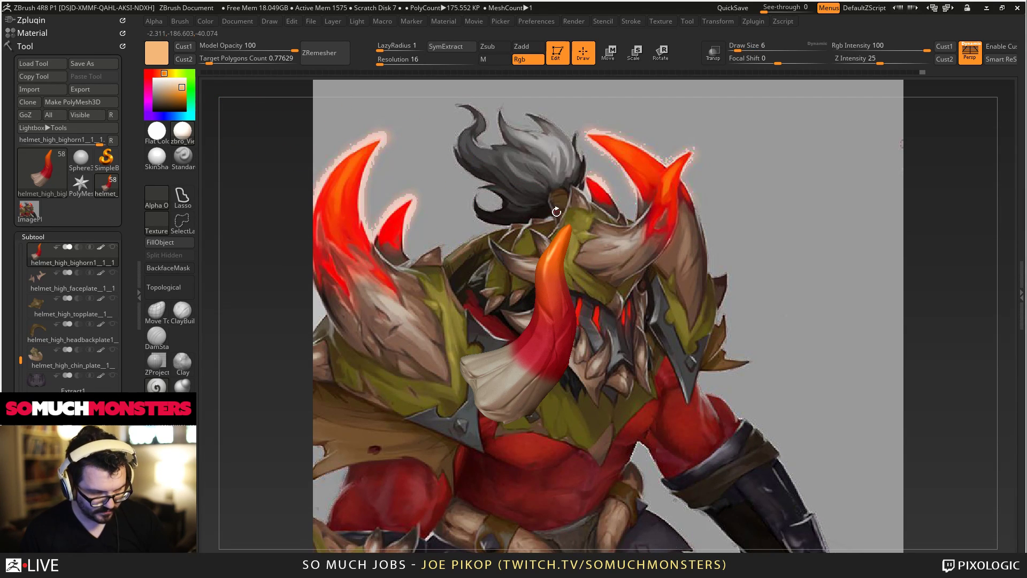
{"action": "left_click_drag", "start_coordinate": [556, 212], "coordinate": [607, 227]}
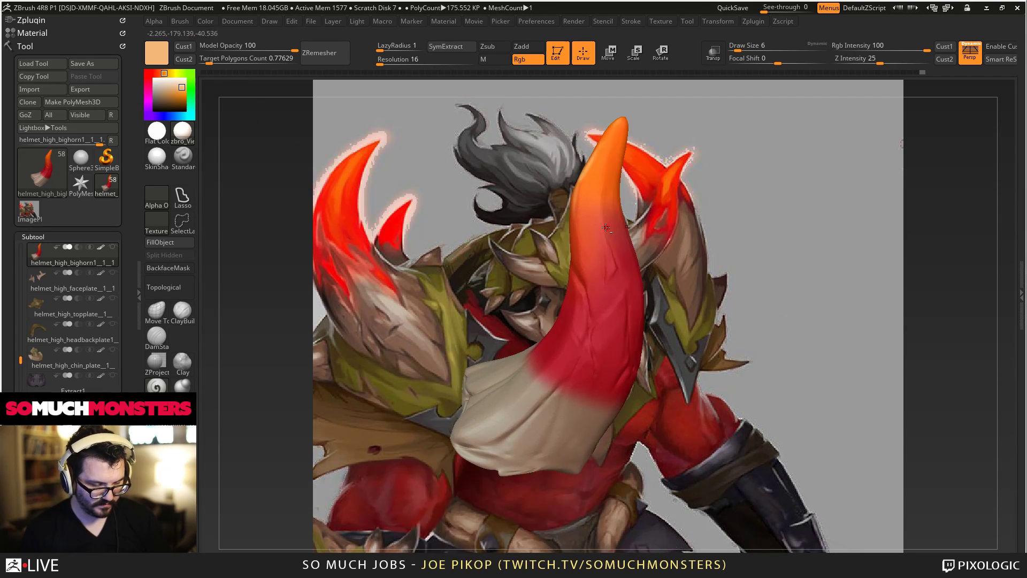
{"action": "key", "text": "v"}
{"action": "right_click_drag", "start_coordinate": [525, 406], "coordinate": [505, 432]}
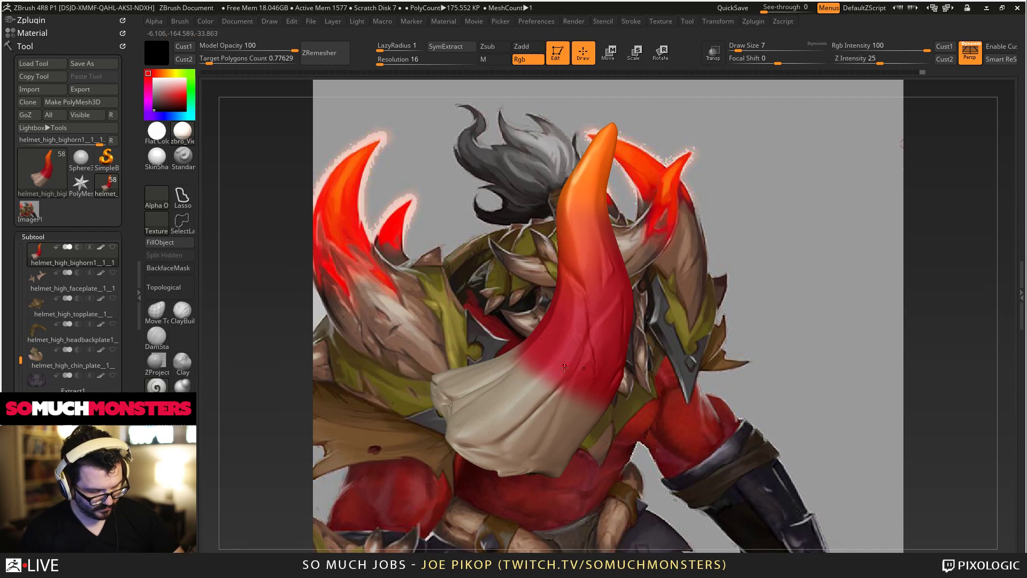
{"action": "key", "text": "ctrl+z"}
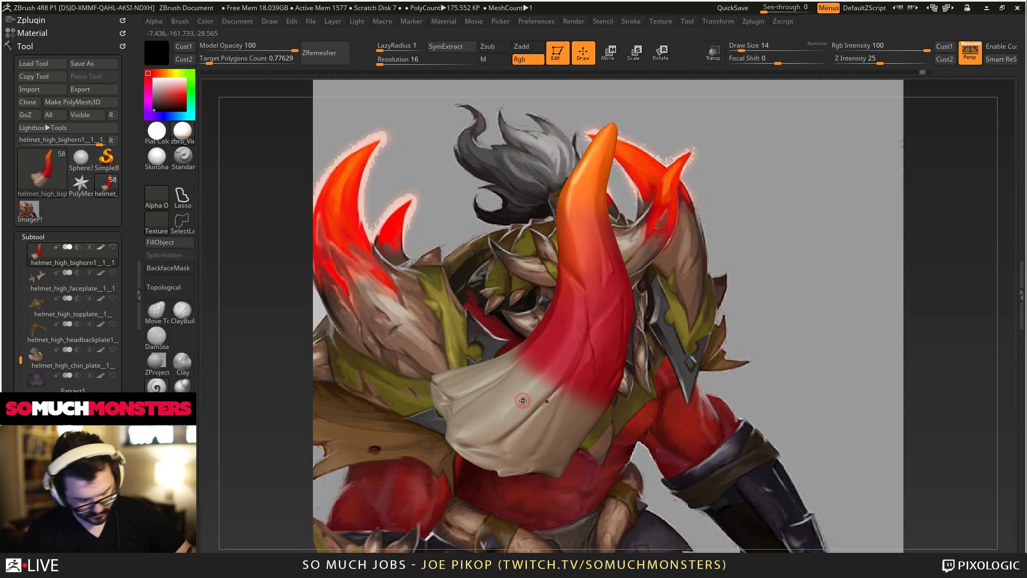
Sample a brownish tan and paint it over the lower part of the horn's red area, enlarging the brush to draw size 70.
{"action": "key", "text": "c"}
{"action": "key", "text": "bracketright"}
{"action": "left_click_drag", "start_coordinate": [562, 385], "coordinate": [570, 367]}
{"action": "right_click_drag", "start_coordinate": [570, 368], "coordinate": [535, 371]}
{"action": "key", "text": "bracketright"}
{"action": "key", "text": "bracketright"}
{"action": "key", "text": "bracketright"}
{"action": "left_click_drag", "start_coordinate": [534, 354], "coordinate": [538, 382]}
{"action": "right_click_drag", "start_coordinate": [537, 382], "coordinate": [518, 396]}
{"action": "key", "text": "bracketright"}
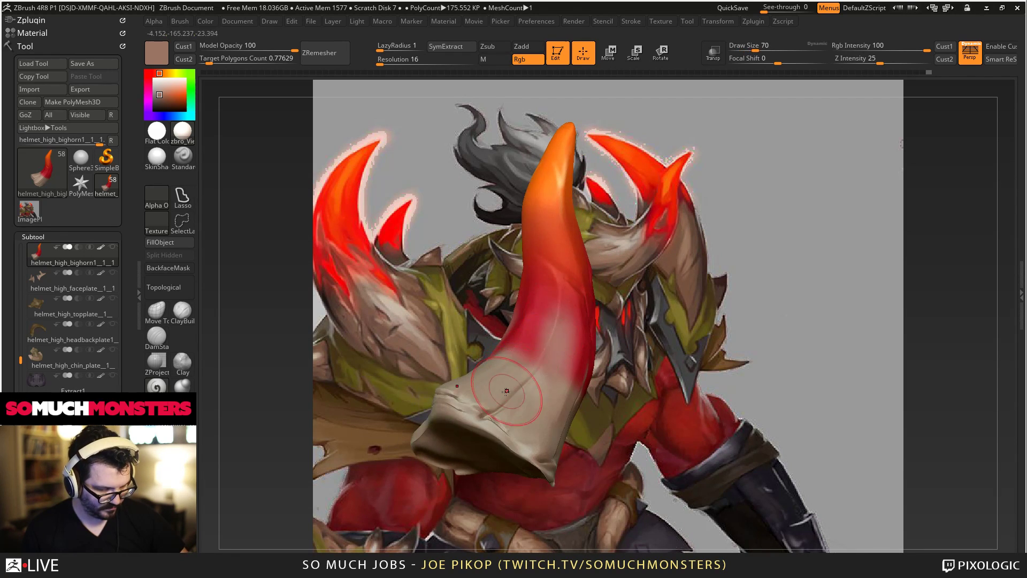
Extend the brownish tan paint around the horn's middle, covering the lower red on its remaining sides.
{"action": "left_click_drag", "start_coordinate": [524, 343], "coordinate": [525, 321]}
{"action": "mouse_move", "coordinate": [525, 321]}
{"action": "right_mouse_down"}
{"action": "mouse_move", "coordinate": [536, 370]}
{"action": "mouse_move", "coordinate": [541, 349]}
{"action": "right_mouse_up"}
{"action": "mouse_move", "coordinate": [542, 348]}
{"action": "left_mouse_down"}
{"action": "mouse_move", "coordinate": [544, 336]}
{"action": "mouse_move", "coordinate": [535, 364]}
{"action": "left_mouse_up"}
{"action": "mouse_move", "coordinate": [535, 364]}
{"action": "right_mouse_down"}
{"action": "mouse_move", "coordinate": [539, 338]}
{"action": "mouse_move", "coordinate": [571, 332]}
{"action": "mouse_move", "coordinate": [549, 314]}
{"action": "mouse_move", "coordinate": [560, 349]}
{"action": "right_mouse_up"}
{"action": "key", "text": "bracketright"}
{"action": "mouse_move", "coordinate": [561, 389]}
{"action": "left_mouse_down"}
{"action": "mouse_move", "coordinate": [527, 393]}
{"action": "mouse_move", "coordinate": [592, 422]}
{"action": "left_mouse_up"}
{"action": "mouse_move", "coordinate": [591, 422]}
{"action": "right_mouse_down"}
{"action": "mouse_move", "coordinate": [557, 410]}
{"action": "mouse_move", "coordinate": [629, 414]}
{"action": "mouse_move", "coordinate": [596, 374]}
{"action": "right_mouse_up"}
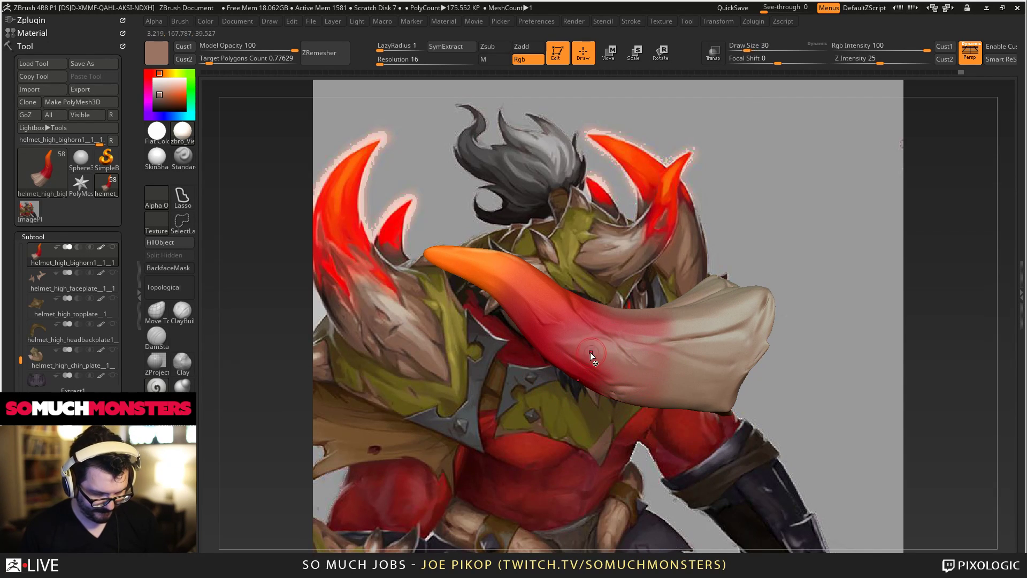
Paint thin tan streaks reaching up into the red along the horn's side with draw sizes between 14 and 30.
{"action": "left_click_drag", "start_coordinate": [564, 341], "coordinate": [627, 344]}
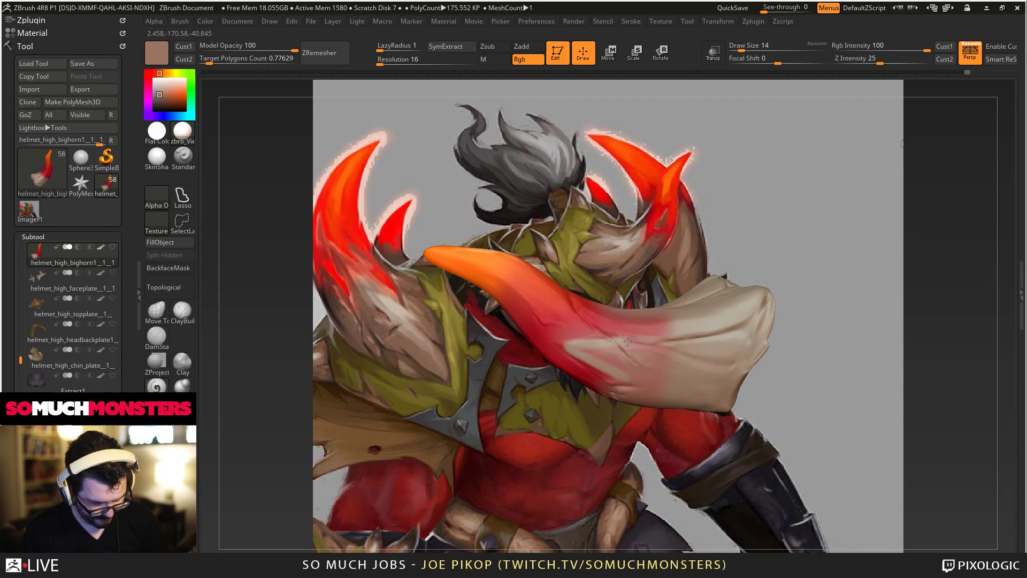
{"action": "right_click_drag", "start_coordinate": [618, 389], "coordinate": [611, 334]}
{"action": "left_click_drag", "start_coordinate": [628, 338], "coordinate": [589, 310]}
{"action": "right_click_drag", "start_coordinate": [589, 309], "coordinate": [580, 275]}
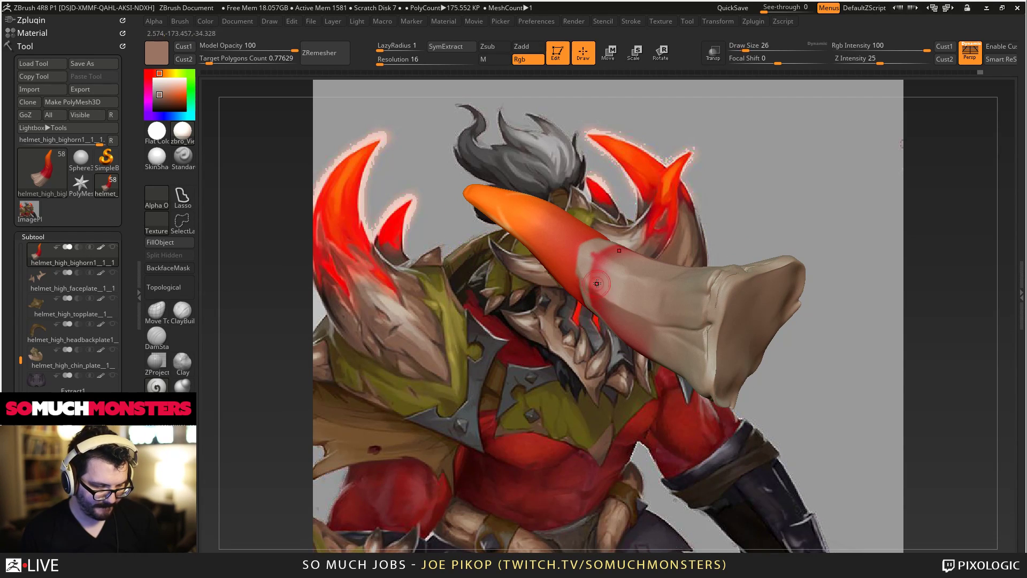
Enable Rgb on the Smooth brush and blend the hard edge between the horn's red and tan paint at draw size 70.
{"action": "left_click", "coordinate": [520, 58], "text": "shift"}
{"action": "left_click", "coordinate": [523, 59]}
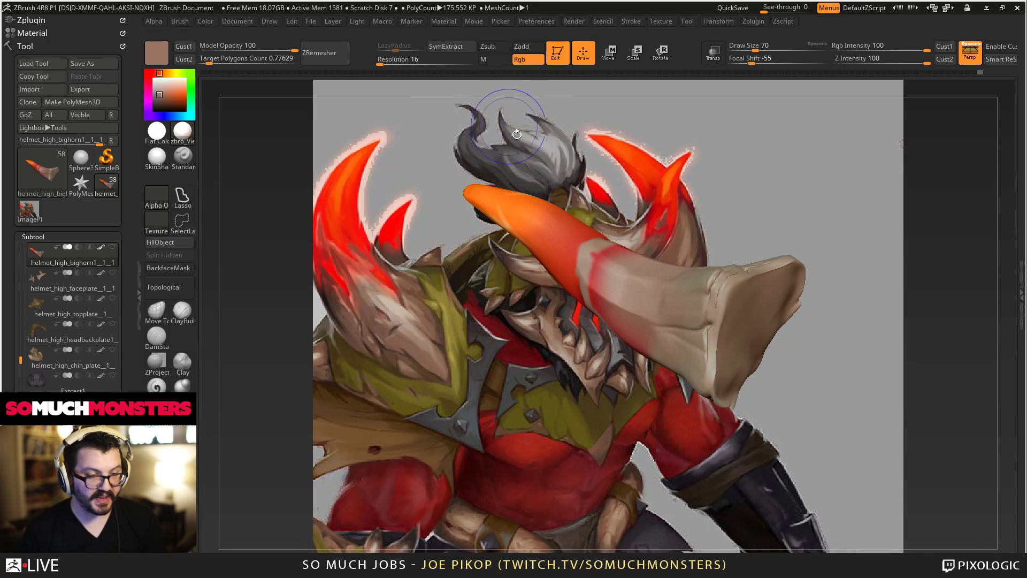
{"action": "key", "text": "b"}
{"action": "key", "text": "p"}
{"action": "key", "text": "a"}
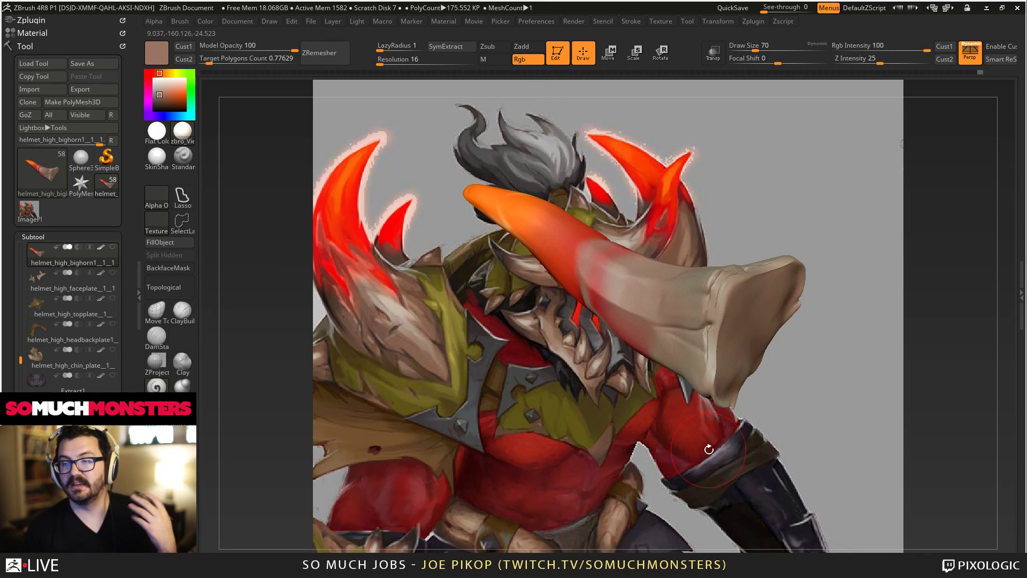
{"action": "mouse_move", "coordinate": [709, 450]}
{"action": "left_mouse_down"}
{"action": "mouse_move", "coordinate": [663, 301]}
{"action": "mouse_move", "coordinate": [673, 387]}
{"action": "left_mouse_up"}
{"action": "right_click_drag", "start_coordinate": [660, 354], "coordinate": [650, 302]}
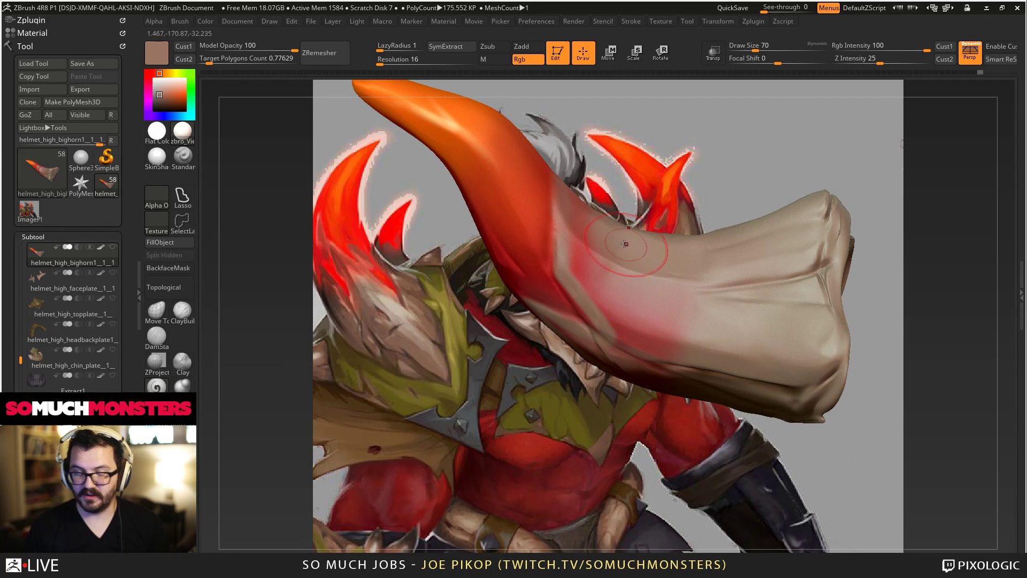
{"action": "left_click_drag", "start_coordinate": [606, 275], "coordinate": [576, 251], "text": "shift"}
{"action": "left_click_drag", "start_coordinate": [670, 365], "coordinate": [557, 252], "text": "shift"}
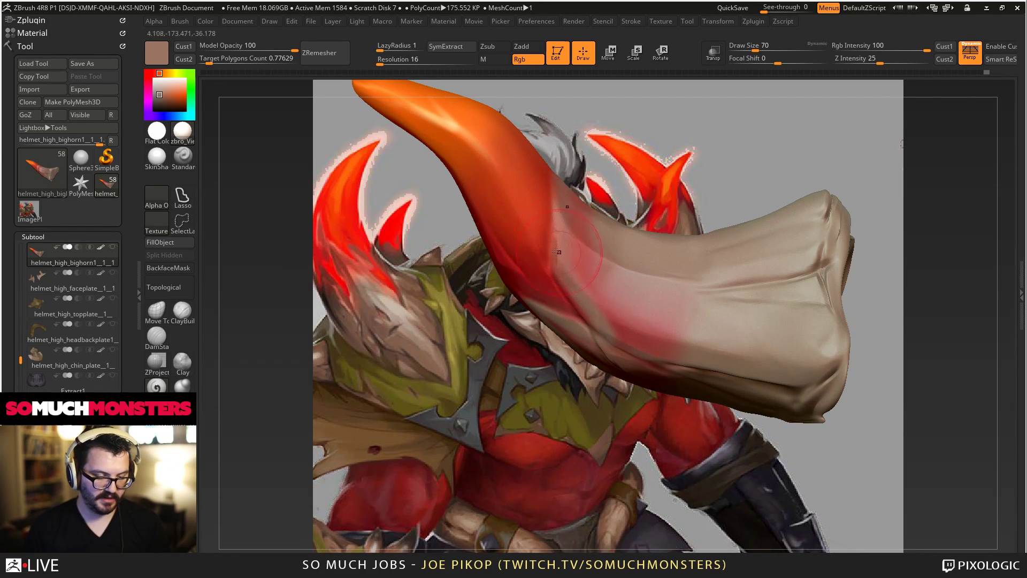
{"action": "right_click_drag", "start_coordinate": [557, 252], "coordinate": [547, 222]}
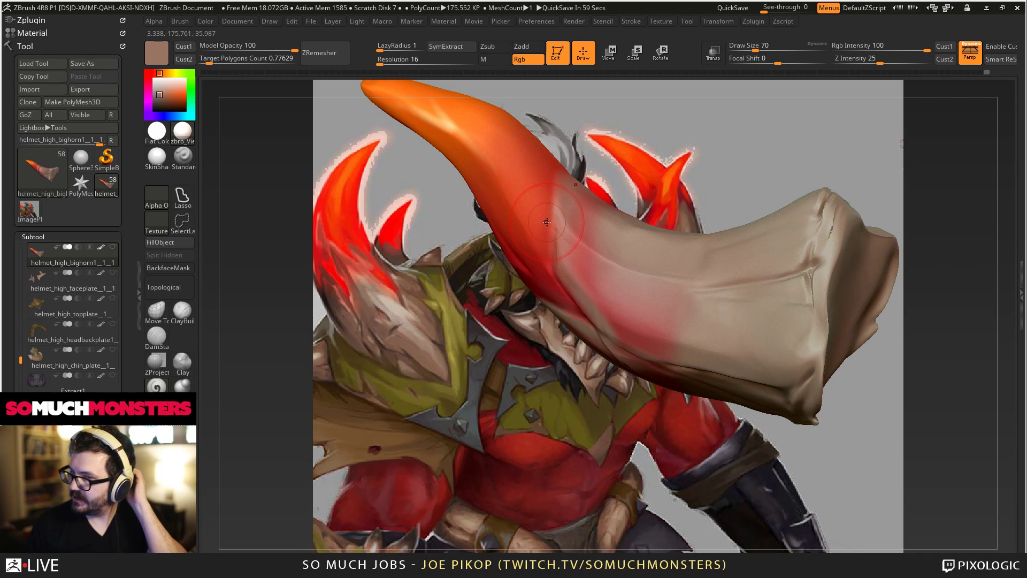
Soften the remaining red-to-tan transition around the middle of the horn at draw size 70.
{"action": "key", "text": "b"}
{"action": "key", "text": "m"}
{"action": "key", "text": "v"}
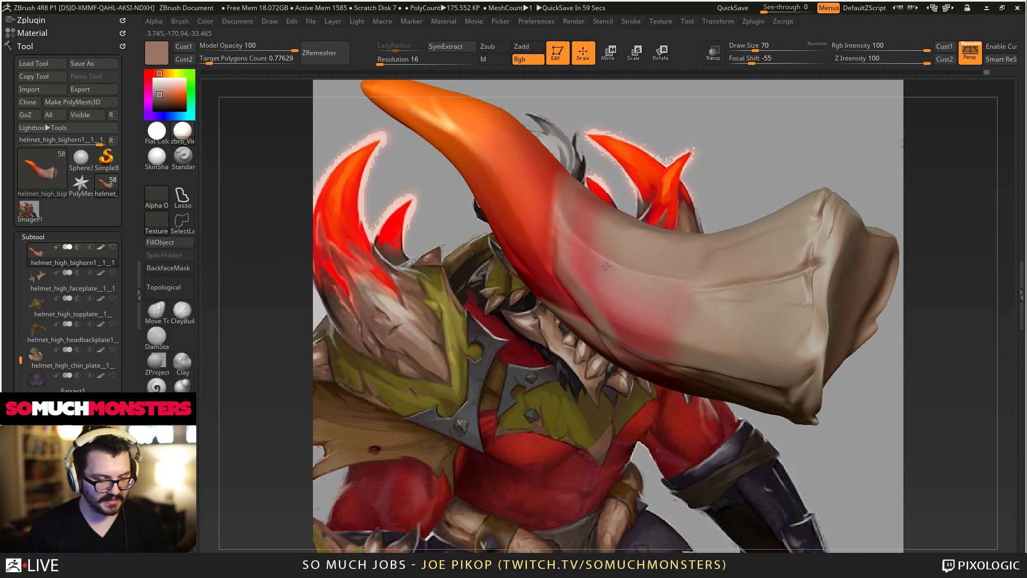
{"action": "mouse_move", "coordinate": [620, 338]}
{"action": "right_mouse_down", "text": "ctrl"}
{"action": "mouse_move", "coordinate": [593, 255]}
{"action": "mouse_move", "coordinate": [609, 281]}
{"action": "right_mouse_up", "text": "ctrl"}
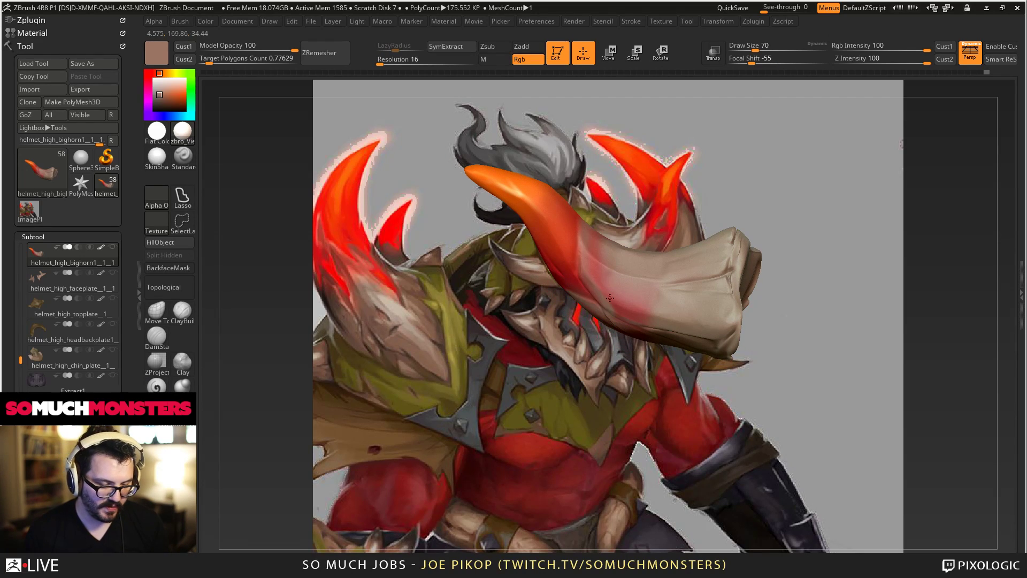
{"action": "key", "text": "b"}
{"action": "key", "text": "s"}
{"action": "key", "text": "t"}
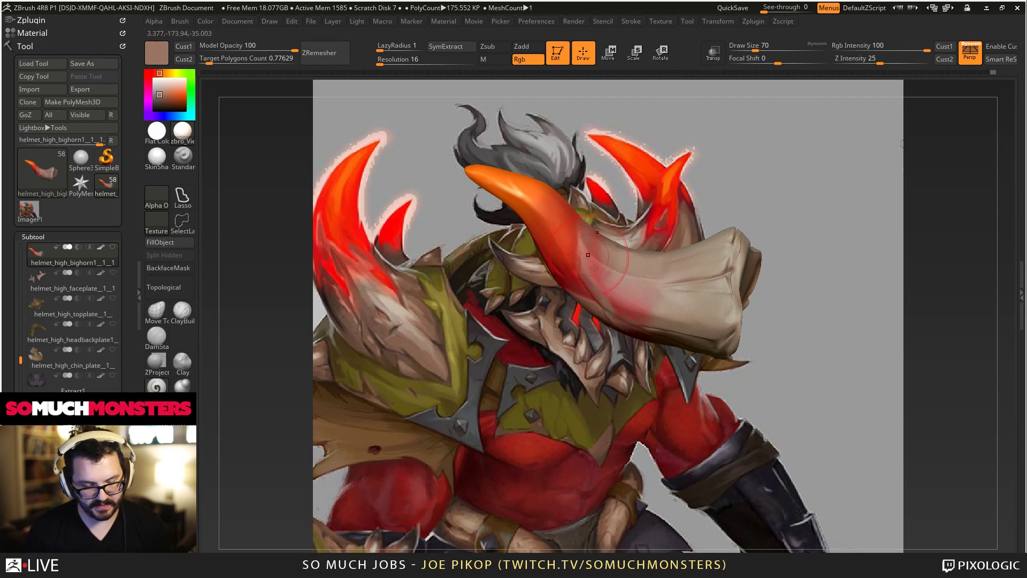
{"action": "right_click_drag", "start_coordinate": [649, 299], "coordinate": [607, 273]}
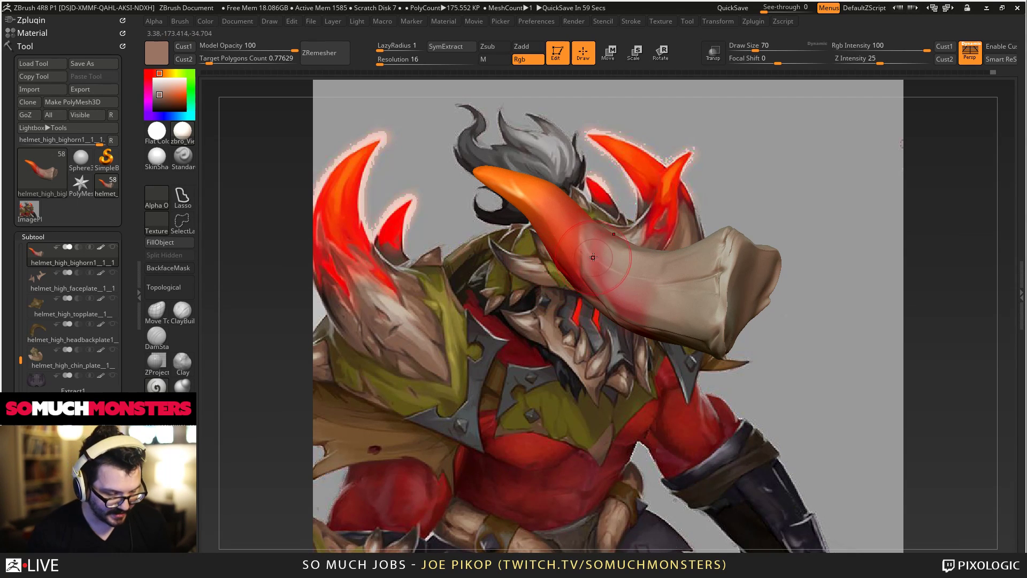
{"action": "key", "text": "c"}
{"action": "key", "text": "["}
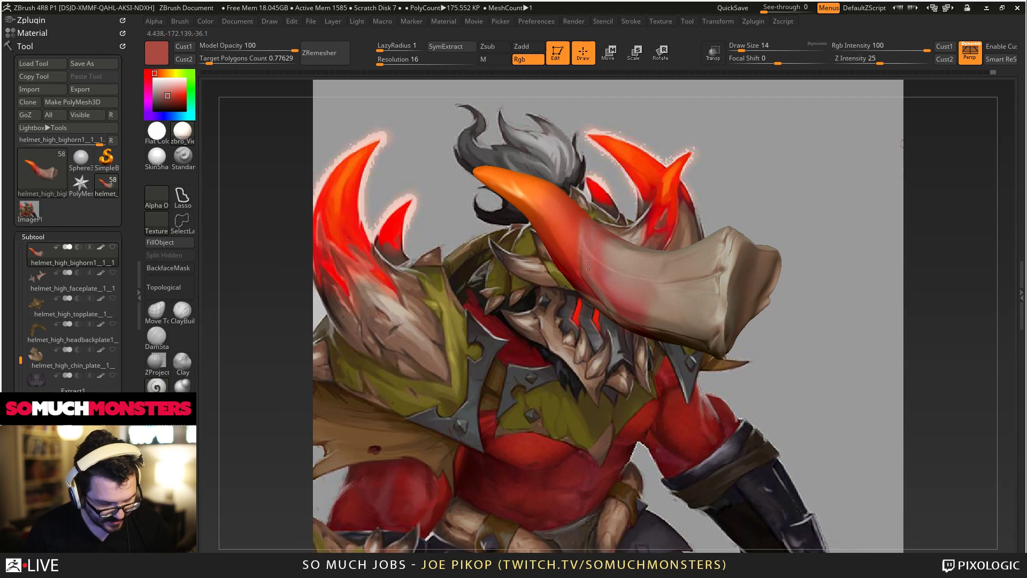
{"action": "key", "text": "shift"}
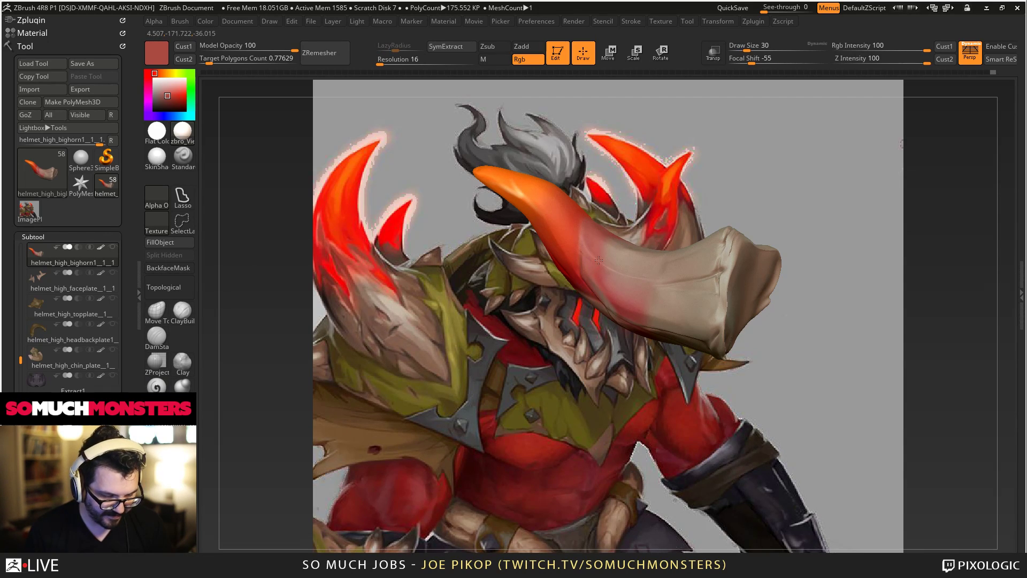
{"action": "key", "text": "v"}
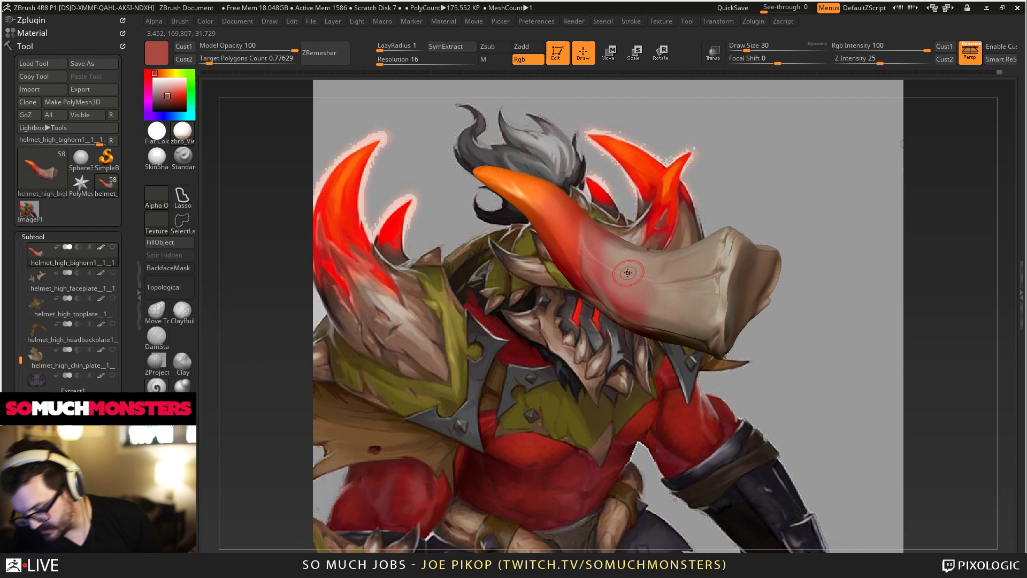
Resample the brownish tan and paint over the leftover red patches on the horn's lower half at draw size 54.
{"action": "key", "text": "c"}
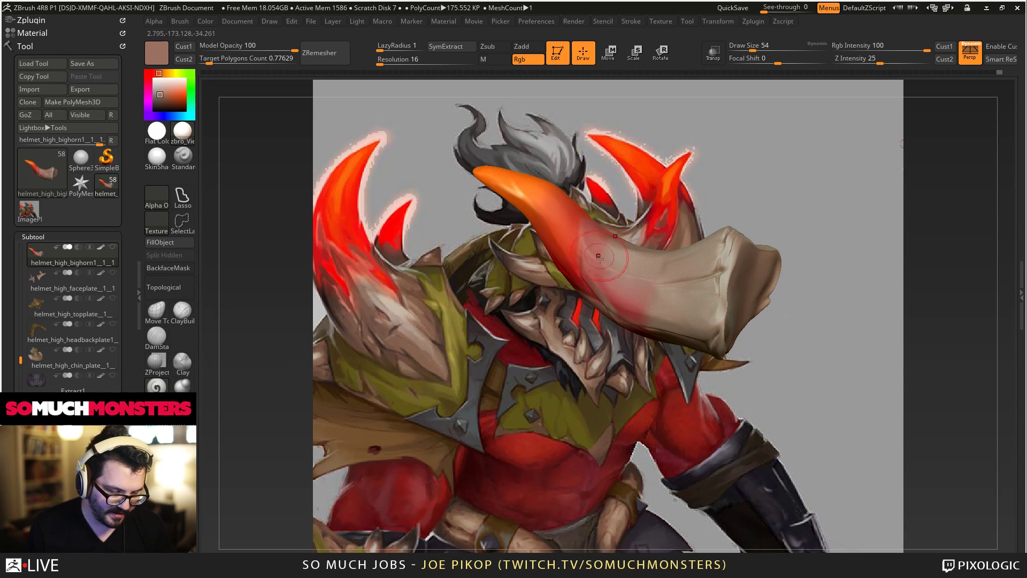
{"action": "right_click_drag", "start_coordinate": [599, 258], "coordinate": [614, 211]}
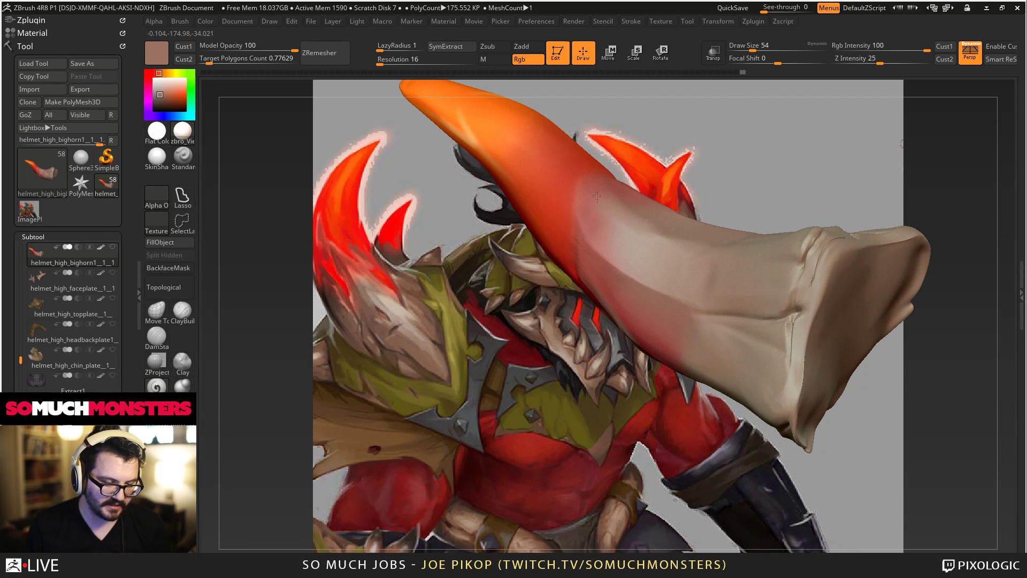
{"action": "mouse_move", "coordinate": [619, 285]}
{"action": "right_mouse_down"}
{"action": "mouse_move", "coordinate": [639, 286]}
{"action": "mouse_move", "coordinate": [647, 317]}
{"action": "right_mouse_up"}
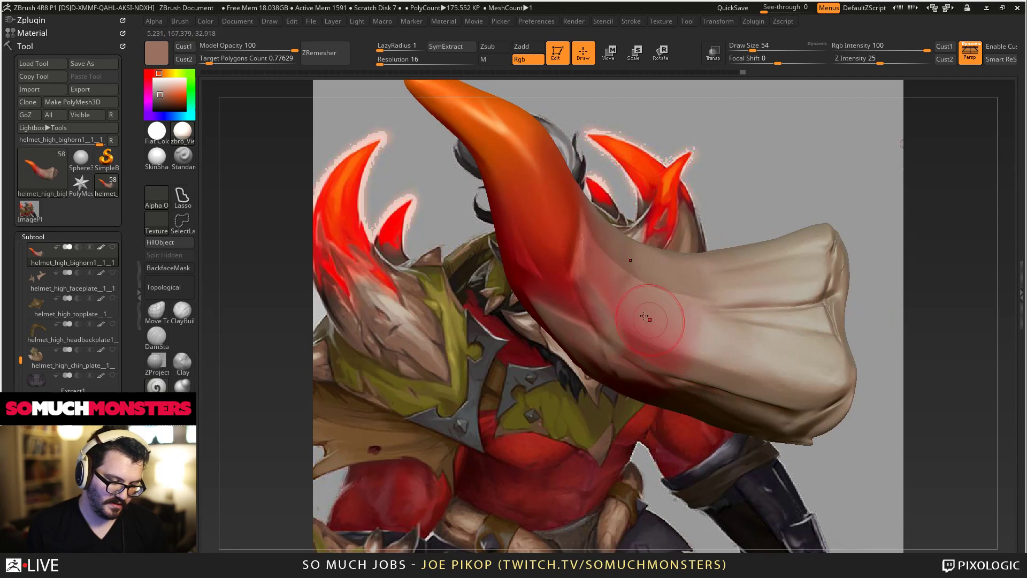
{"action": "mouse_move", "coordinate": [641, 344]}
{"action": "left_mouse_down"}
{"action": "mouse_move", "coordinate": [675, 354]}
{"action": "mouse_move", "coordinate": [666, 324]}
{"action": "left_mouse_up"}
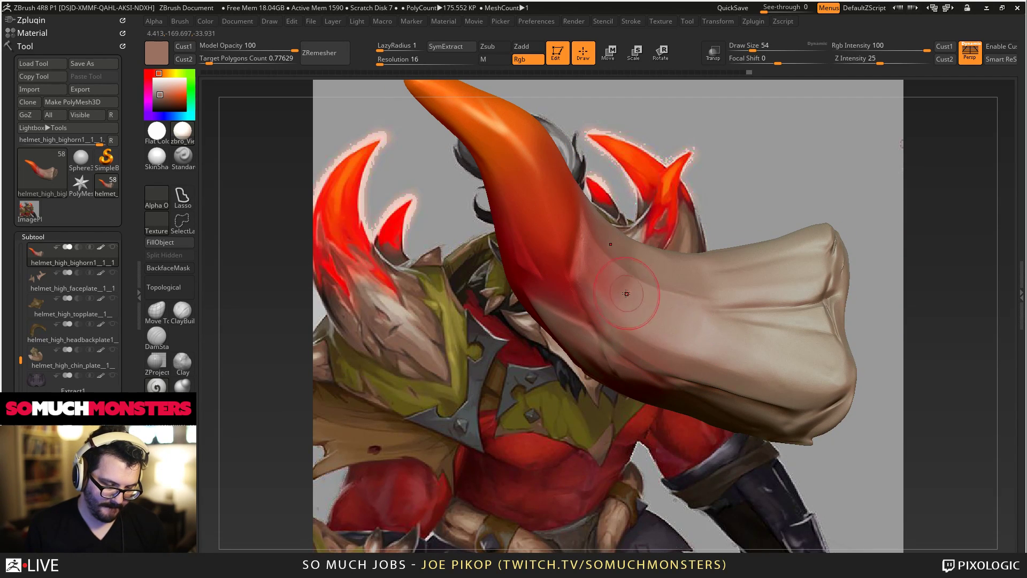
{"action": "right_click_drag", "start_coordinate": [626, 294], "coordinate": [642, 294]}
{"action": "left_click_drag", "start_coordinate": [648, 284], "coordinate": [616, 215]}
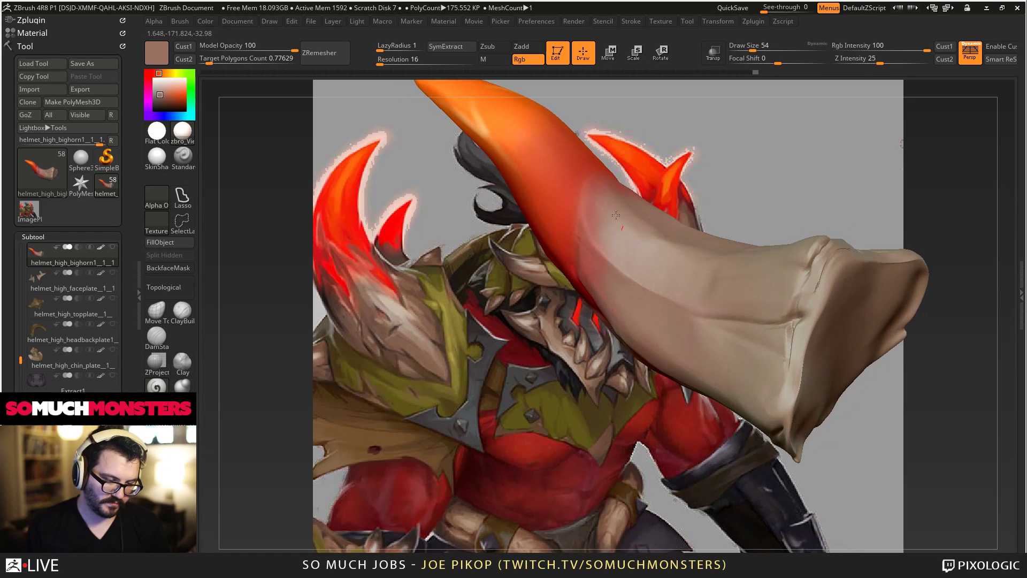
{"action": "right_click_drag", "start_coordinate": [634, 266], "coordinate": [663, 299], "text": "ctrl"}
{"action": "left_click_drag", "start_coordinate": [719, 344], "coordinate": [692, 298]}
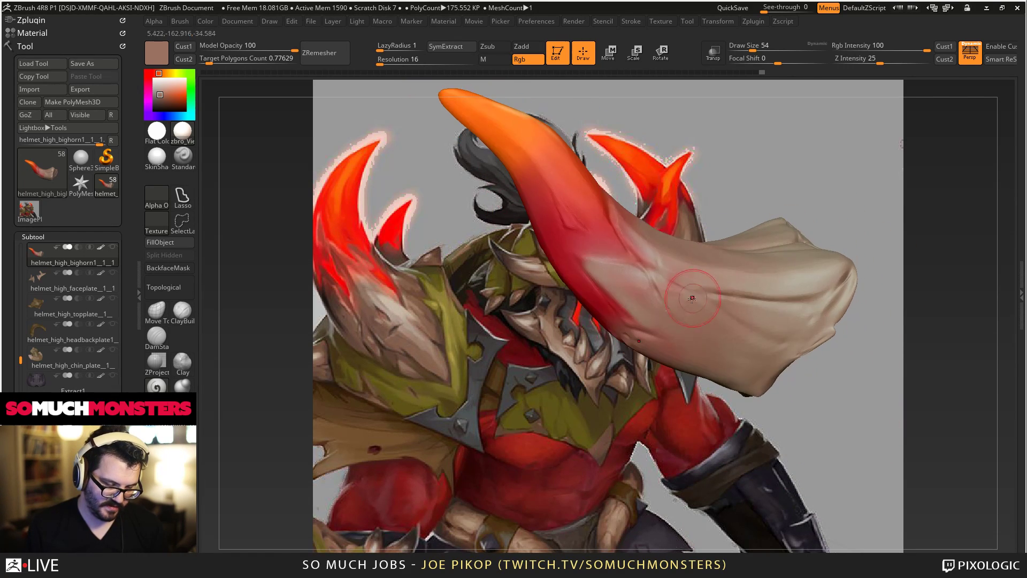
Add fine tan streaks into the red at draw size 22 and smooth the transition at draw size 66.
{"action": "left_click_drag", "start_coordinate": [629, 263], "coordinate": [588, 230]}
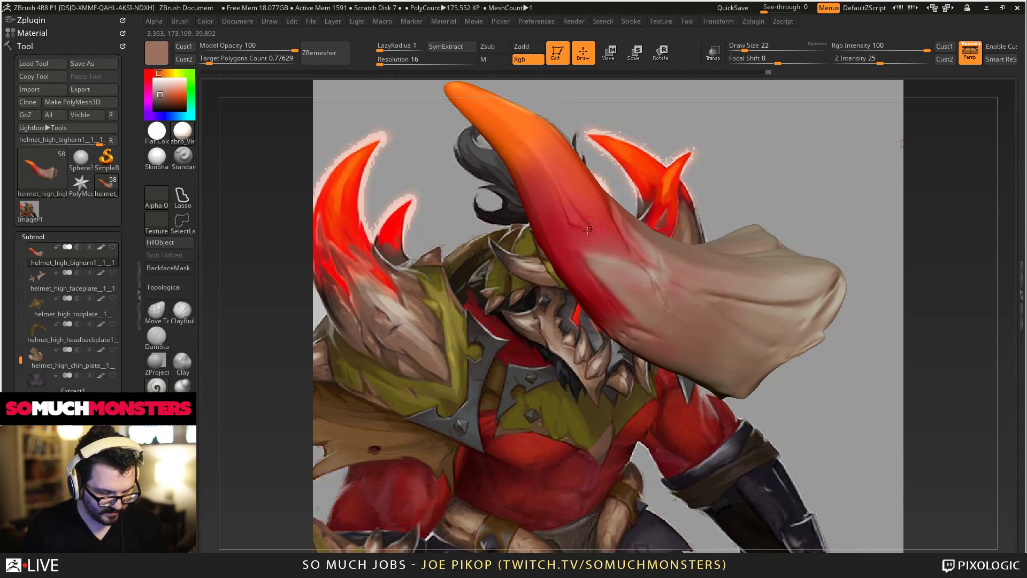
{"action": "mouse_move", "coordinate": [623, 279]}
{"action": "left_mouse_down"}
{"action": "mouse_move", "coordinate": [620, 312]}
{"action": "mouse_move", "coordinate": [635, 342]}
{"action": "mouse_move", "coordinate": [692, 367]}
{"action": "left_mouse_up"}
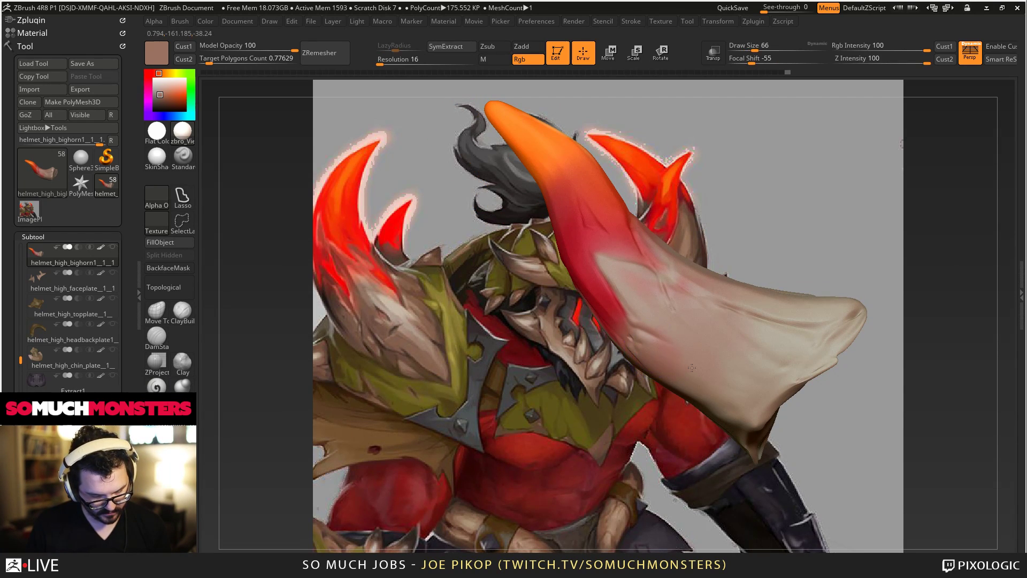
{"action": "right_click_drag", "start_coordinate": [695, 296], "coordinate": [682, 263]}
{"action": "left_click_drag", "start_coordinate": [682, 296], "coordinate": [673, 284], "text": "shift"}
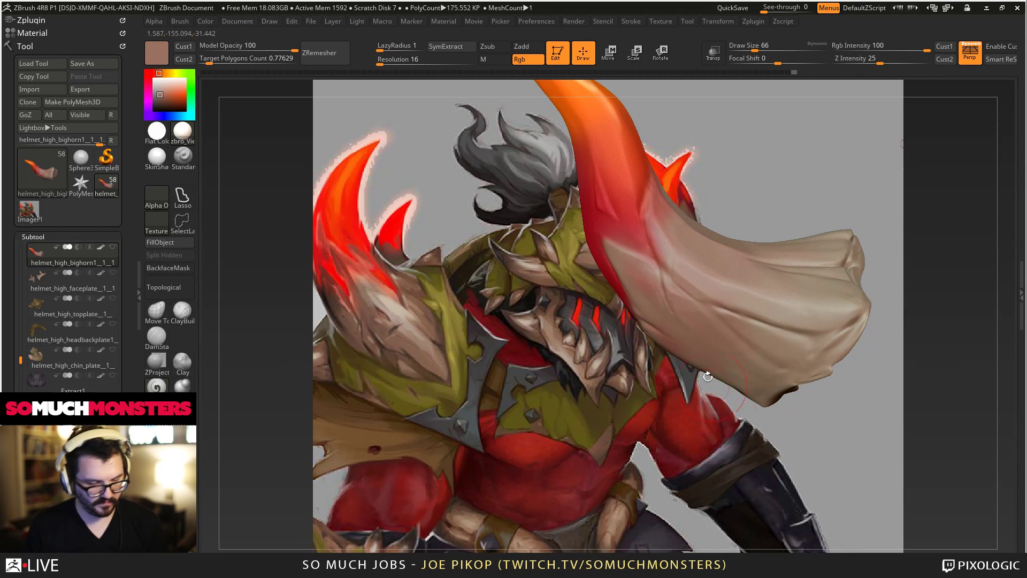
Sample a dark brown and shade the edges and underside of the horn's tan base at draw size 70.
{"action": "key", "text": "c"}
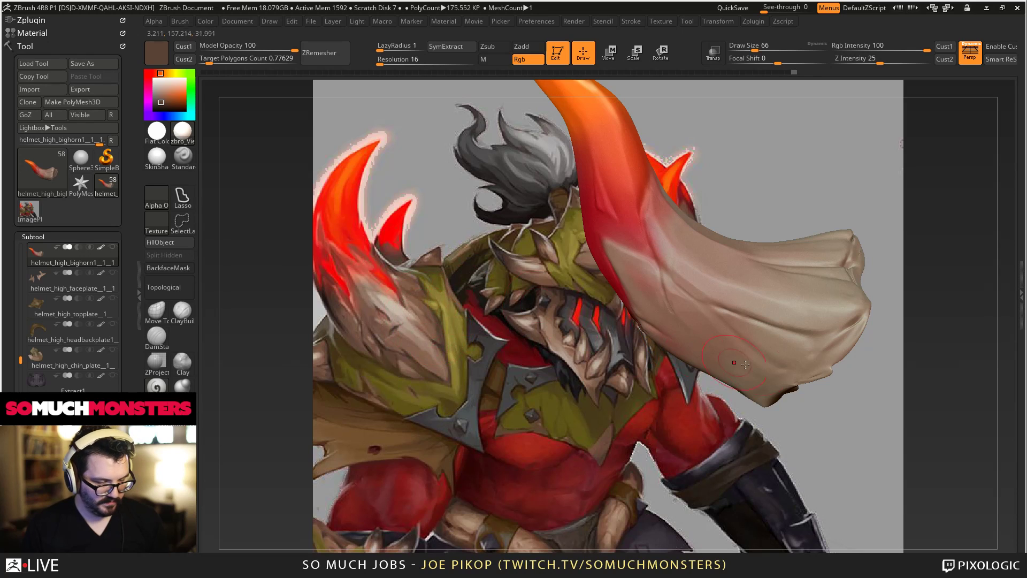
{"action": "mouse_move", "coordinate": [801, 404]}
{"action": "left_mouse_down"}
{"action": "mouse_move", "coordinate": [851, 198]}
{"action": "mouse_move", "coordinate": [869, 300]}
{"action": "left_mouse_up"}
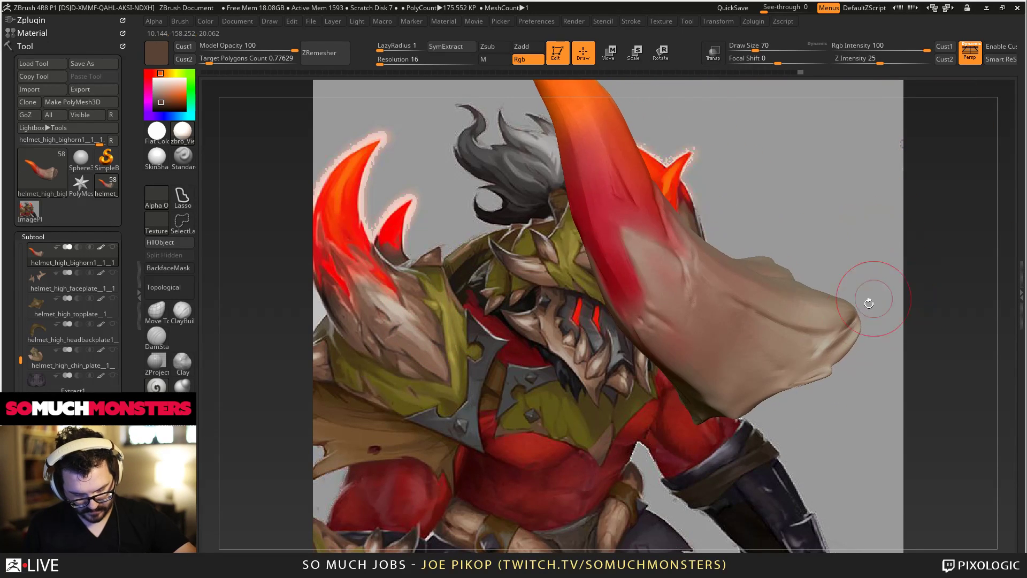
{"action": "left_click_drag", "start_coordinate": [833, 349], "coordinate": [738, 412]}
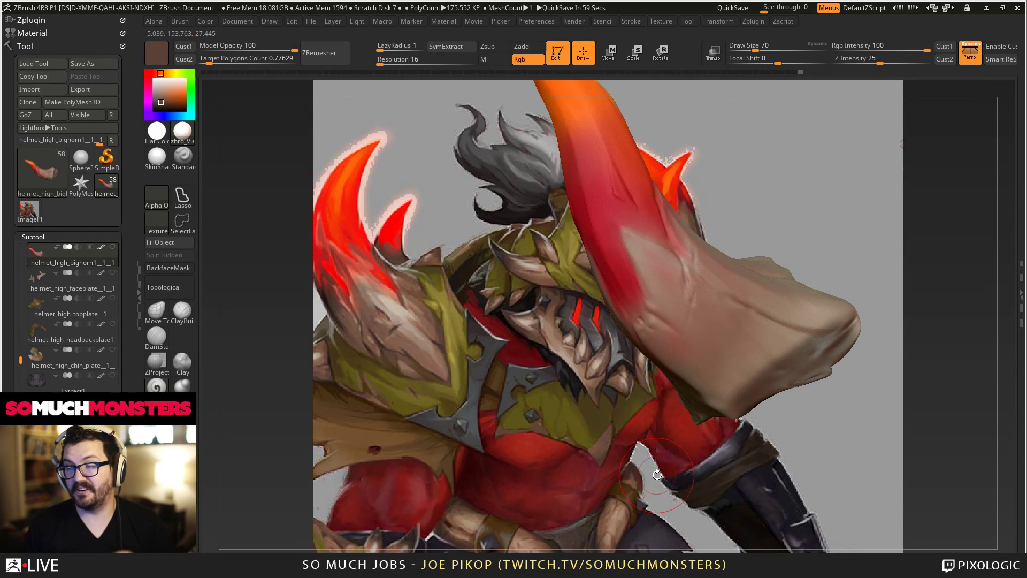
{"action": "left_click_drag", "start_coordinate": [657, 474], "coordinate": [694, 316]}
{"action": "mouse_move", "coordinate": [770, 302]}
{"action": "left_mouse_down"}
{"action": "mouse_move", "coordinate": [749, 321]}
{"action": "mouse_move", "coordinate": [765, 318]}
{"action": "left_mouse_up"}
{"action": "mouse_move", "coordinate": [834, 364]}
{"action": "left_mouse_down"}
{"action": "mouse_move", "coordinate": [746, 303]}
{"action": "mouse_move", "coordinate": [809, 337]}
{"action": "mouse_move", "coordinate": [786, 323]}
{"action": "left_mouse_up"}
{"action": "mouse_move", "coordinate": [848, 348]}
{"action": "left_mouse_down"}
{"action": "mouse_move", "coordinate": [824, 315]}
{"action": "mouse_move", "coordinate": [782, 298]}
{"action": "mouse_move", "coordinate": [728, 301]}
{"action": "left_mouse_up"}
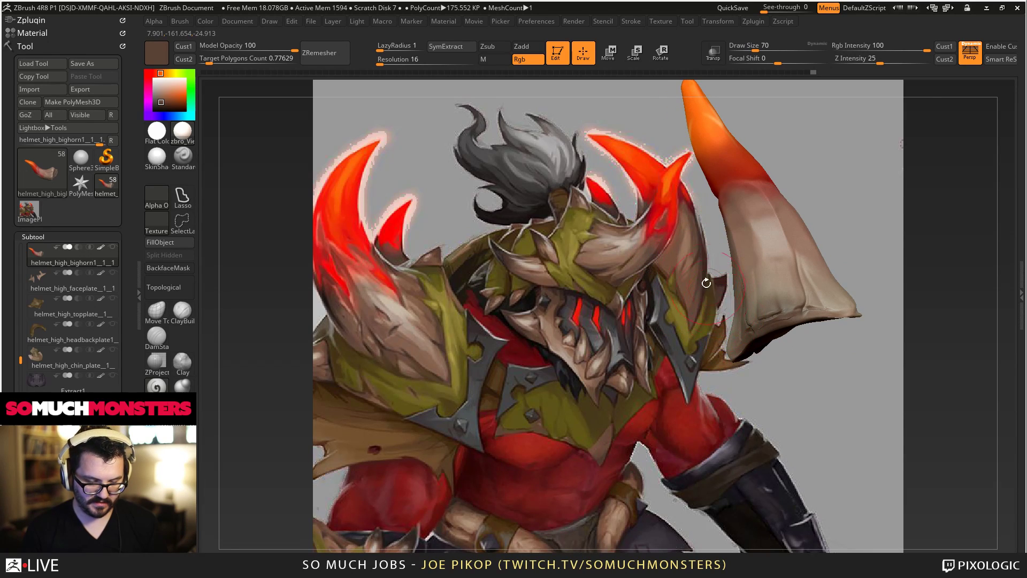
{"action": "left_click_drag", "start_coordinate": [665, 282], "coordinate": [683, 255]}
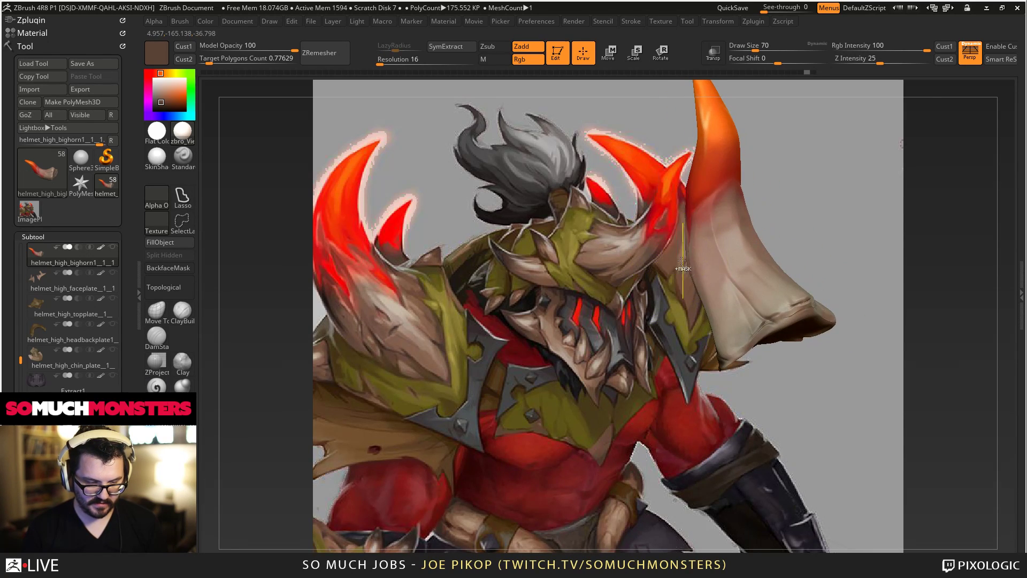
{"action": "left_click_drag", "start_coordinate": [662, 267], "coordinate": [672, 263]}
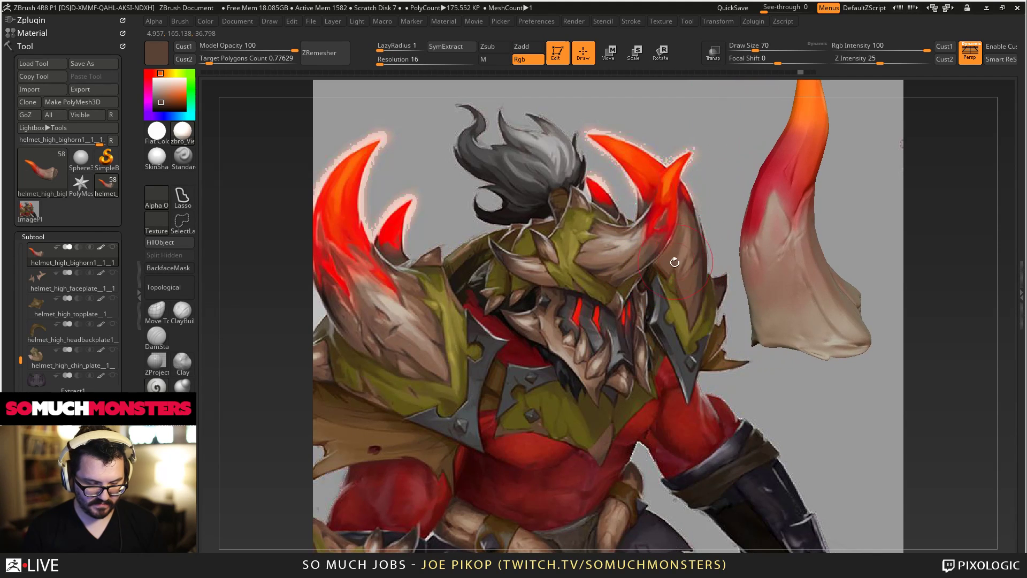
Undo the recent brown shading strokes and step the horn's paint back to an earlier state.
{"action": "key", "text": "ctrl+z"}
{"action": "key", "text": "ctrl+z"}
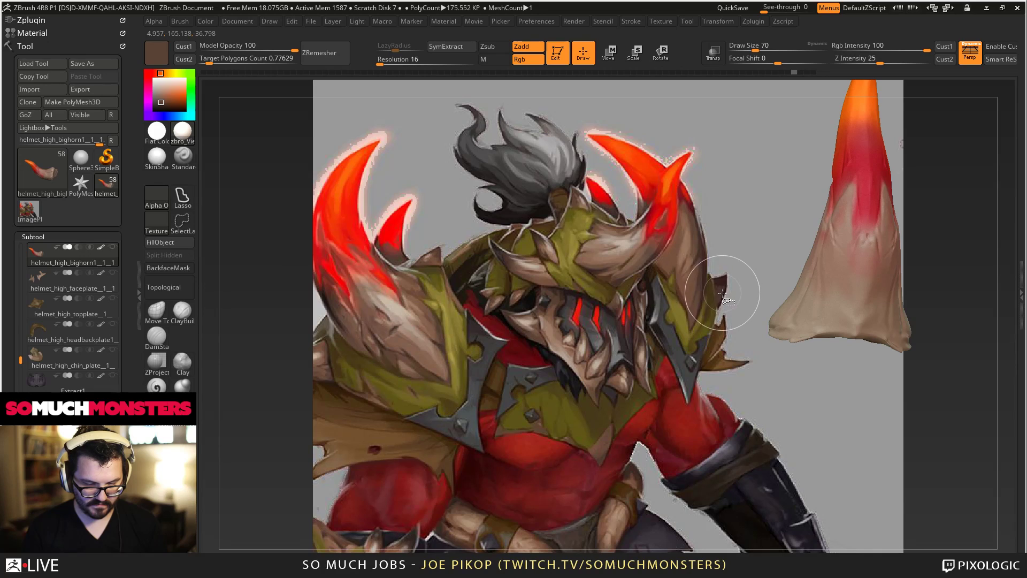
{"action": "key", "text": "ctrl+shift+z"}
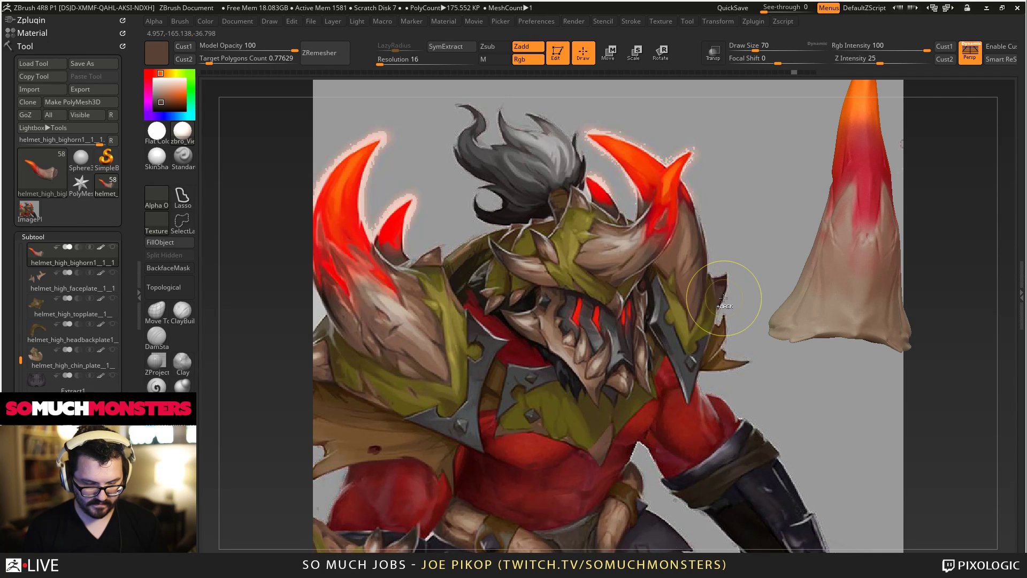
{"action": "key", "text": "ctrl+z"}
{"action": "key", "text": "ctrl+z"}
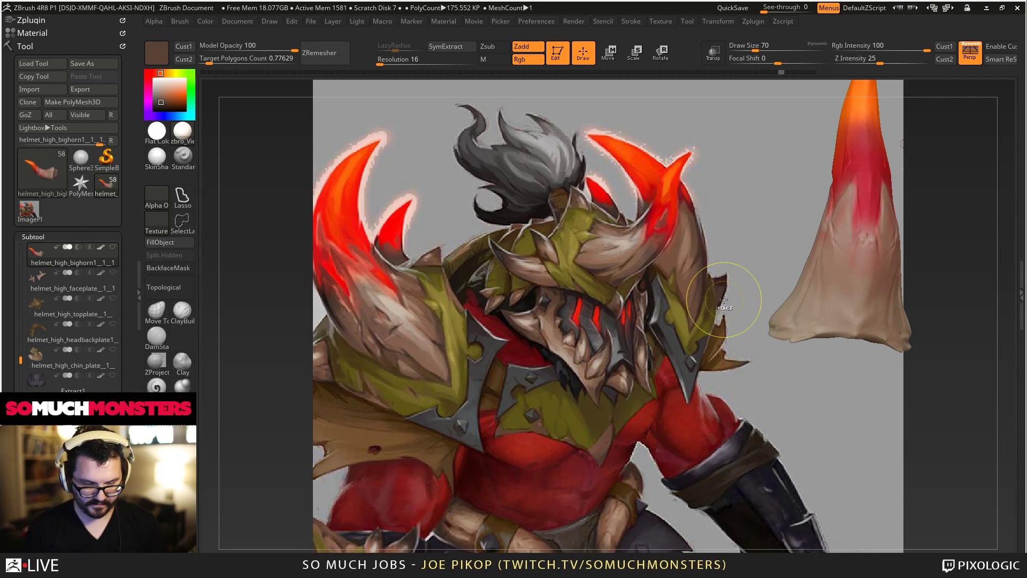
{"action": "key", "text": "ctrl+z"}
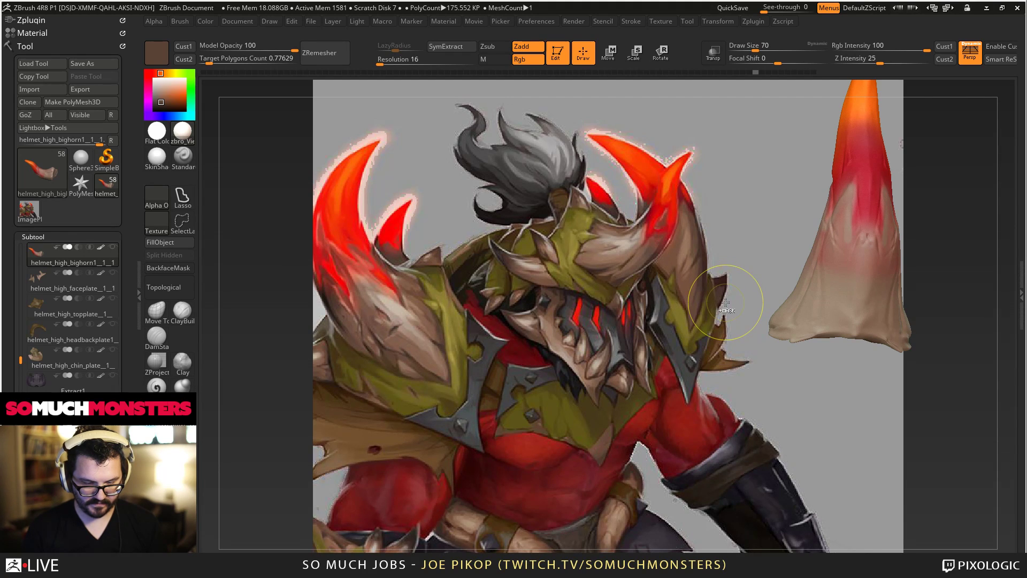
{"action": "left_click_drag", "start_coordinate": [725, 302], "coordinate": [748, 348]}
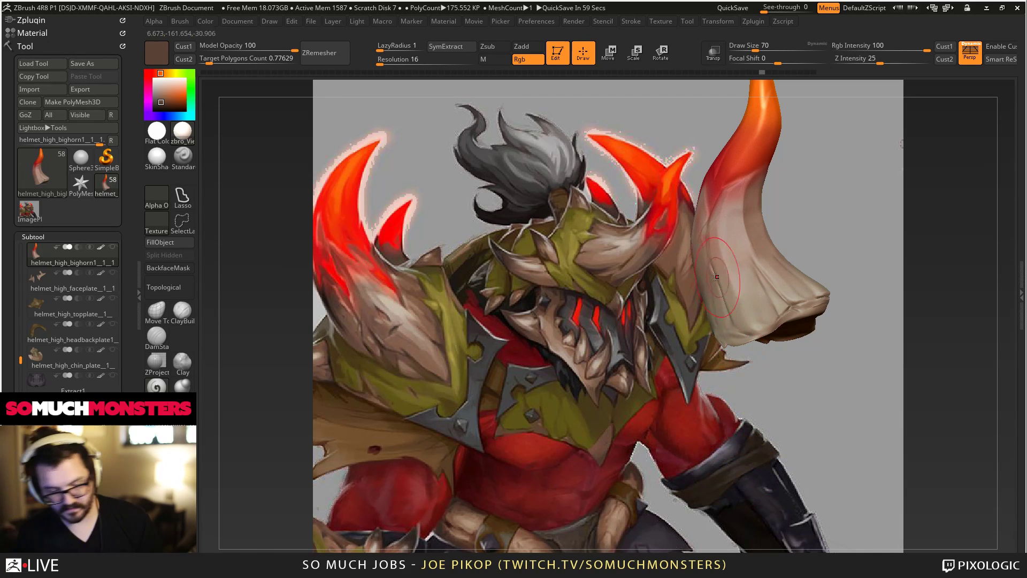
Resample the paint colour to a near-black brown and start a stroke on the horn, accepting removal of the newer undo history entries.
{"action": "key", "text": "c"}
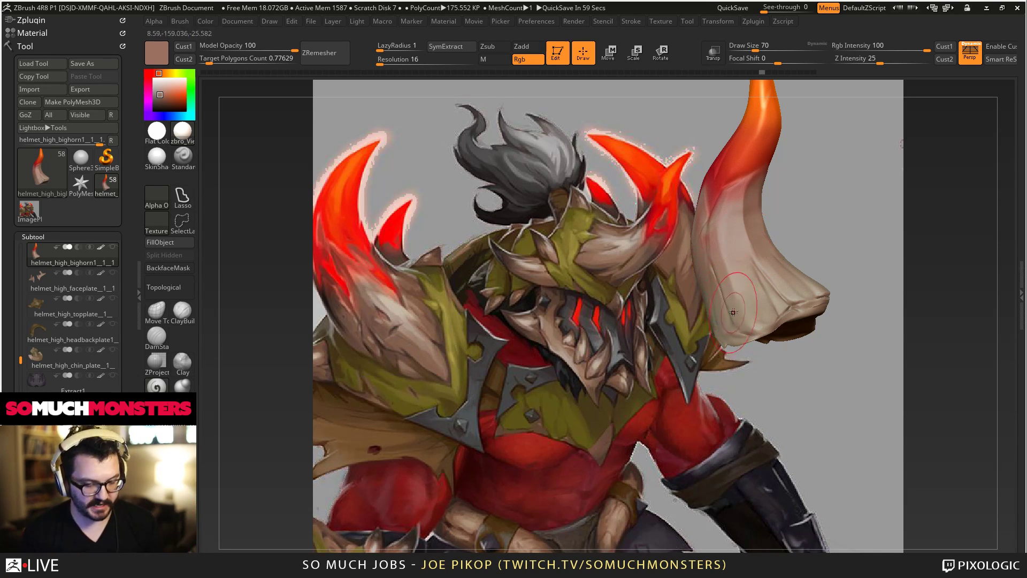
{"action": "right_click_drag", "start_coordinate": [733, 312], "coordinate": [779, 291]}
{"action": "key", "text": "c"}
{"action": "key", "text": "c"}
{"action": "key", "text": "c"}
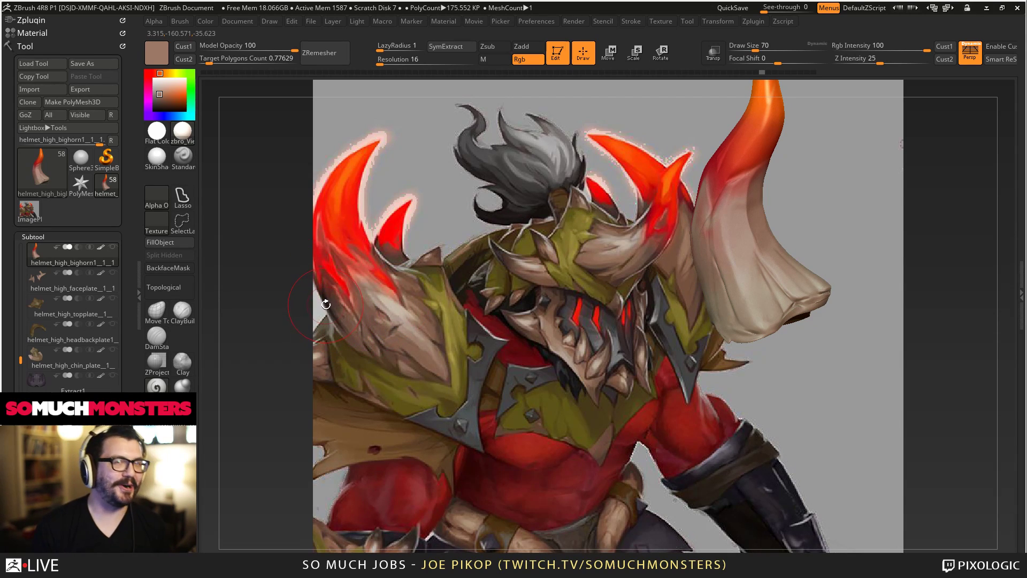
{"action": "key", "text": "c"}
{"action": "left_click", "coordinate": [717, 238]}
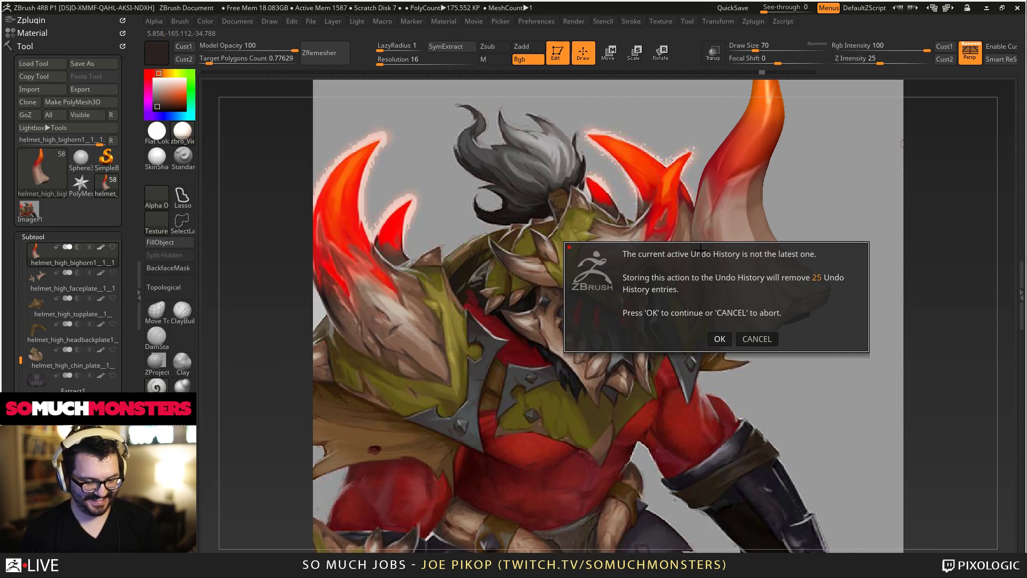
{"action": "left_click", "coordinate": [720, 339]}
Try near-black brown shading around the horn's base at draw size 70, and undo the strokes.
{"action": "mouse_move", "coordinate": [753, 333]}
{"action": "left_mouse_down"}
{"action": "mouse_move", "coordinate": [760, 322]}
{"action": "mouse_move", "coordinate": [730, 329]}
{"action": "mouse_move", "coordinate": [770, 334]}
{"action": "left_mouse_up"}
{"action": "right_click_drag", "start_coordinate": [770, 334], "coordinate": [815, 311]}
{"action": "left_click_drag", "start_coordinate": [816, 310], "coordinate": [802, 296]}
{"action": "mouse_move", "coordinate": [801, 295]}
{"action": "right_mouse_down"}
{"action": "mouse_move", "coordinate": [828, 297]}
{"action": "mouse_move", "coordinate": [784, 316]}
{"action": "right_mouse_up"}
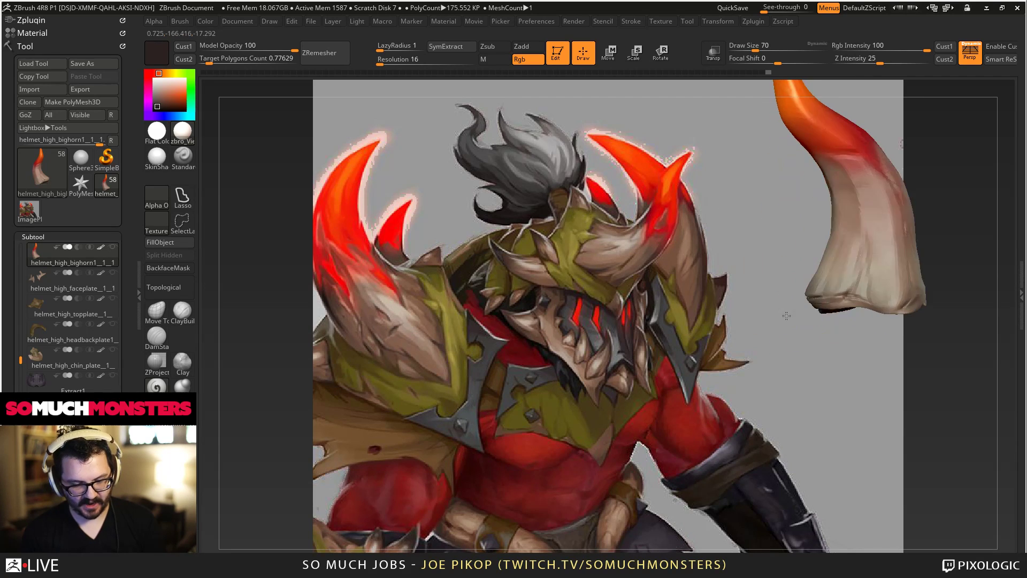
{"action": "left_click_drag", "start_coordinate": [853, 287], "coordinate": [869, 249]}
{"action": "right_click_drag", "start_coordinate": [780, 221], "coordinate": [787, 236]}
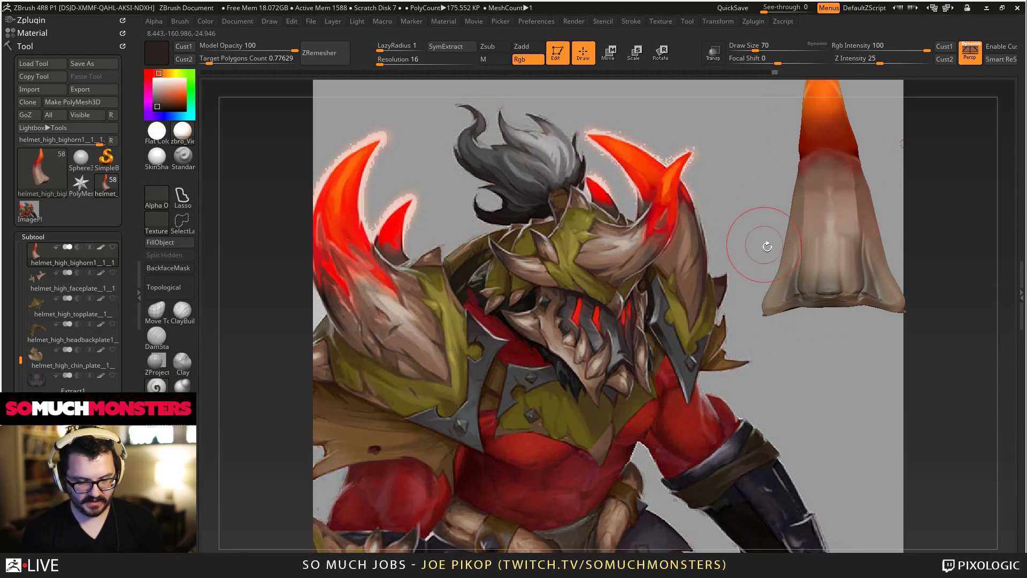
{"action": "key", "text": "ctrl+z"}
{"action": "key", "text": "ctrl+z"}
{"action": "key", "text": "ctrl+z"}
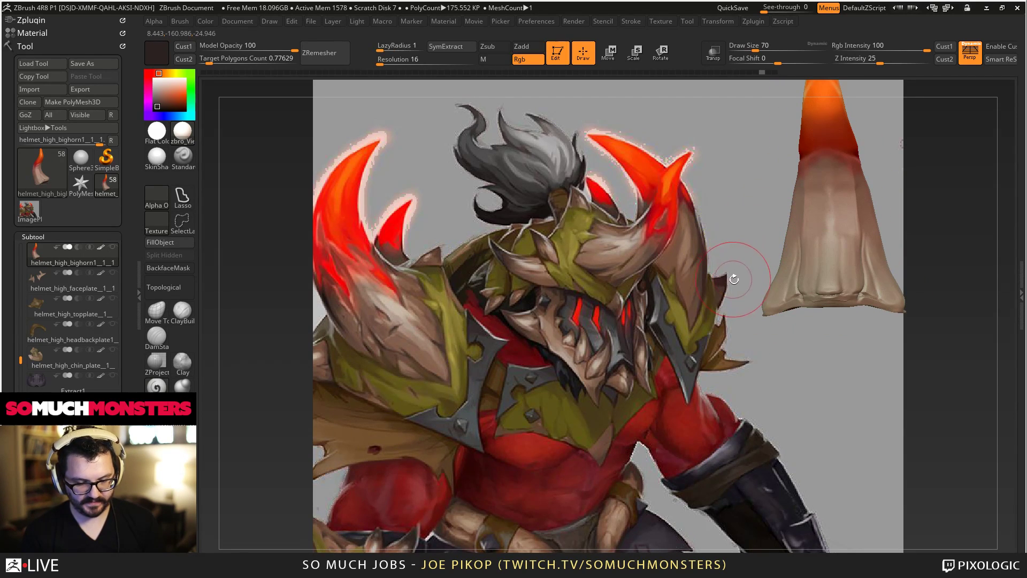
Compare the painted horn with the concept art's horn using the stored custom view.
{"action": "key", "text": "c"}
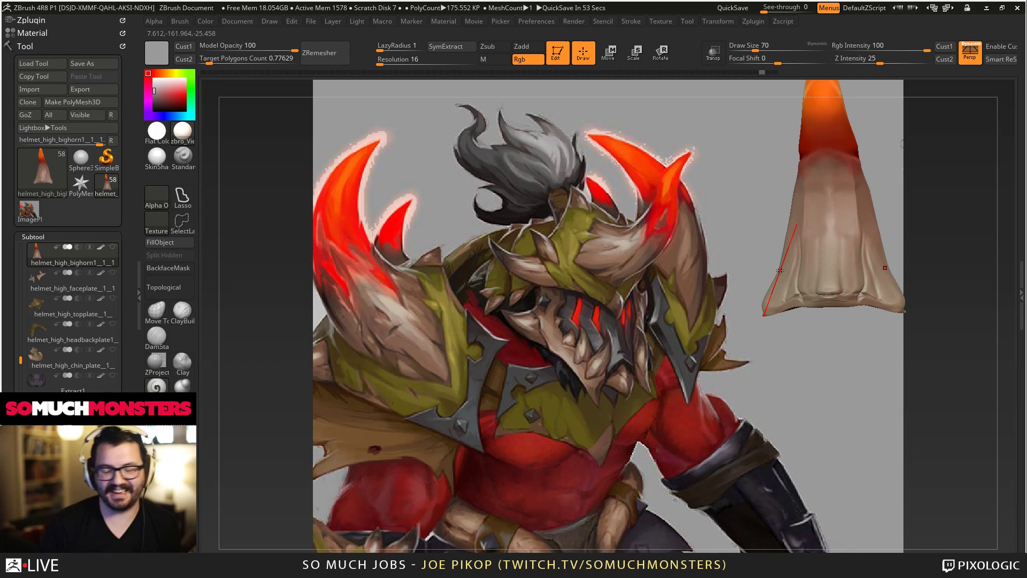
{"action": "left_click_drag", "start_coordinate": [641, 297], "coordinate": [759, 229]}
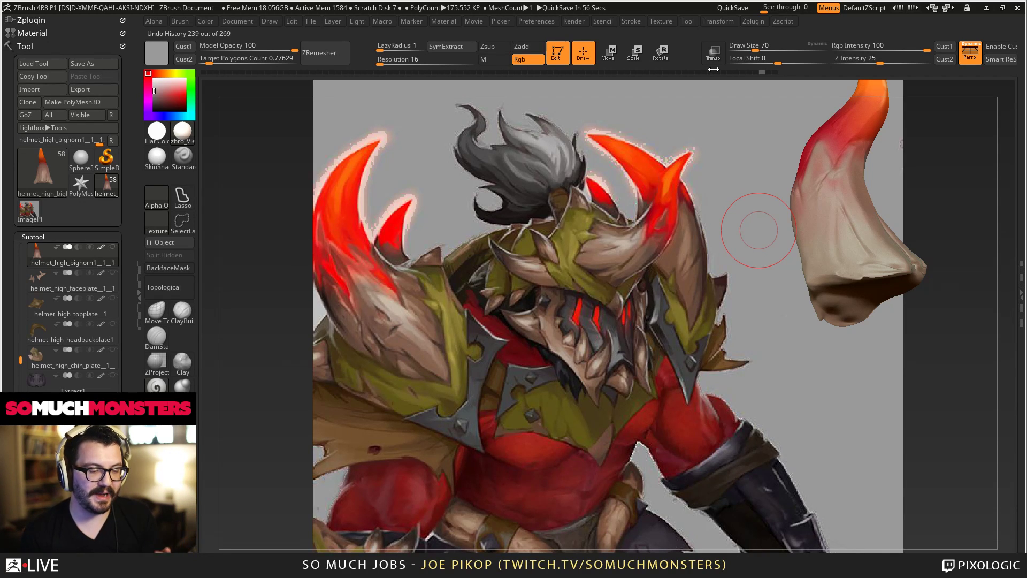
{"action": "left_click_drag", "start_coordinate": [765, 181], "coordinate": [786, 219]}
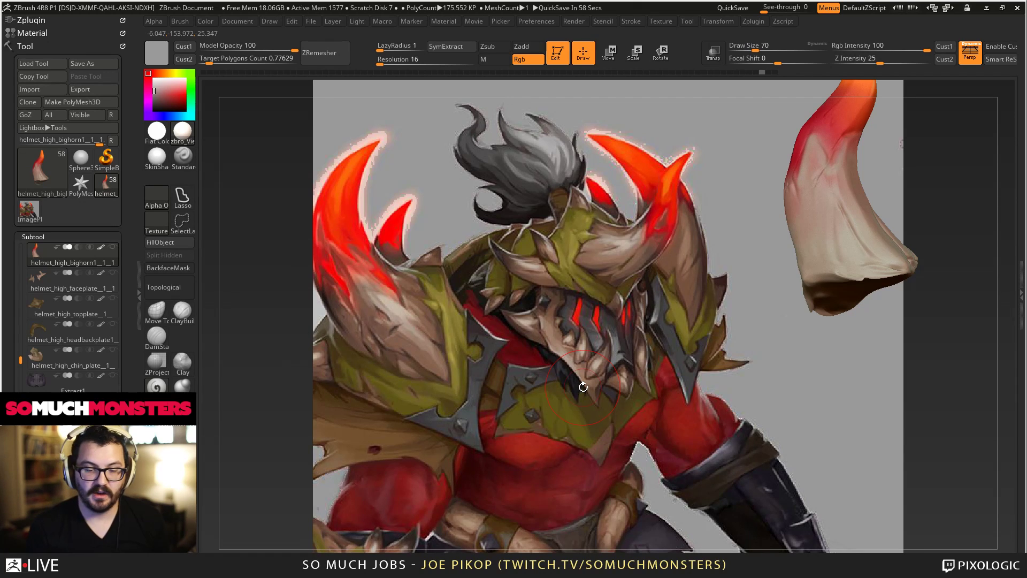
{"action": "left_click", "coordinate": [943, 47]}
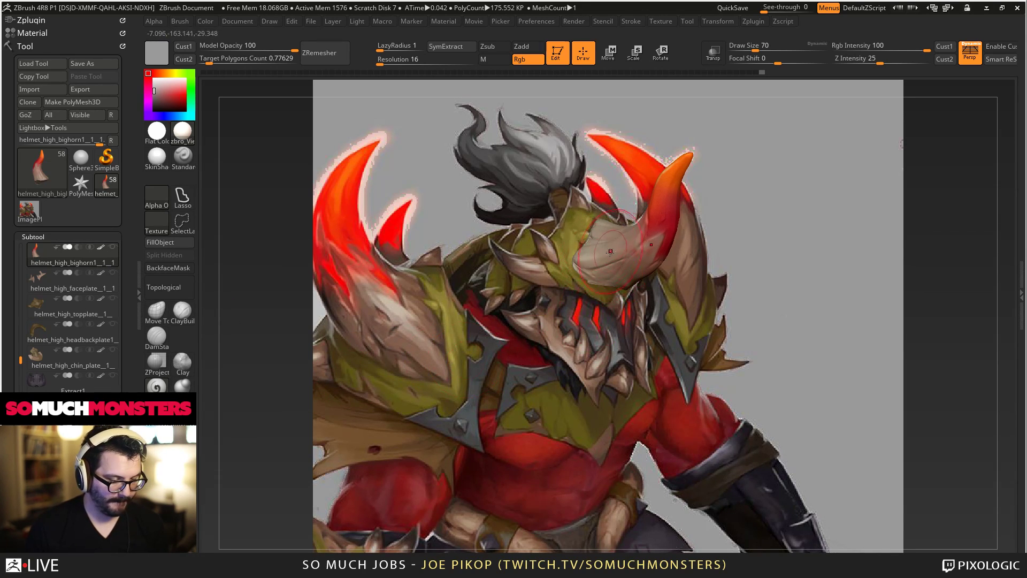
{"action": "key", "text": "ctrl+shift+z"}
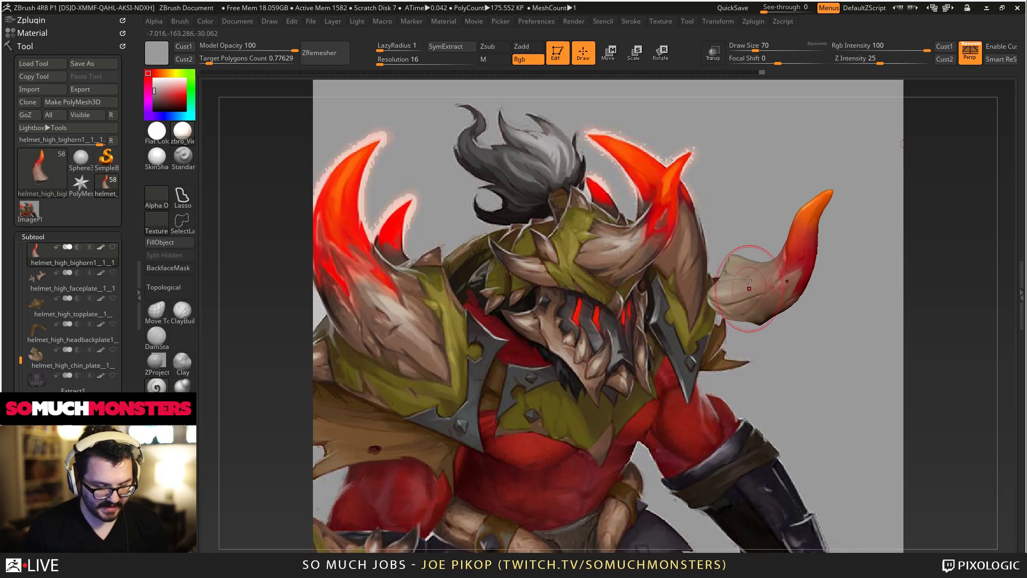
{"action": "left_click_drag", "start_coordinate": [748, 278], "coordinate": [725, 305]}
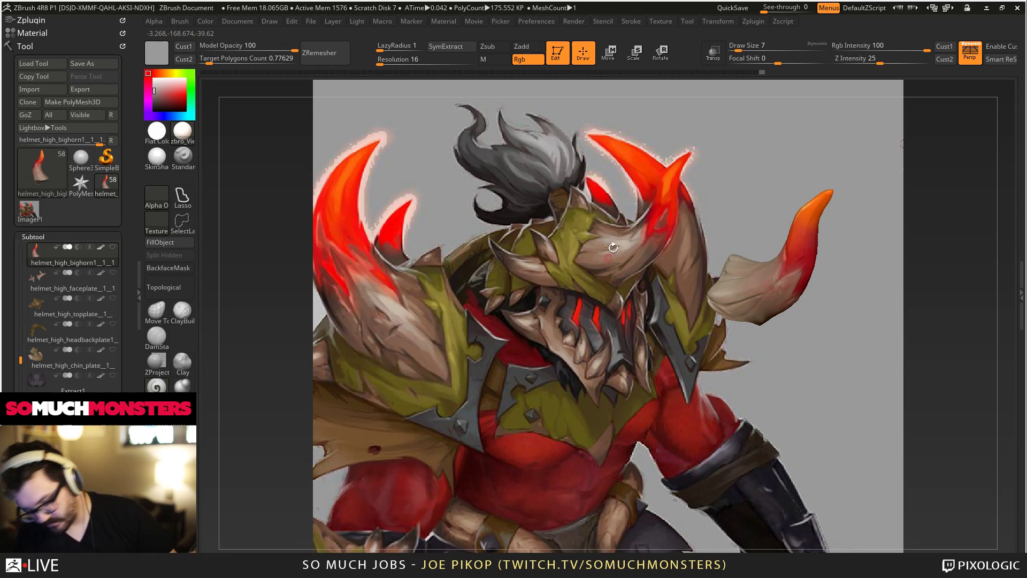
Sample a dark brown from the concept art's horn and paint thin shadow lines on the base at draw sizes 7 and 9.
{"action": "key", "text": "c"}
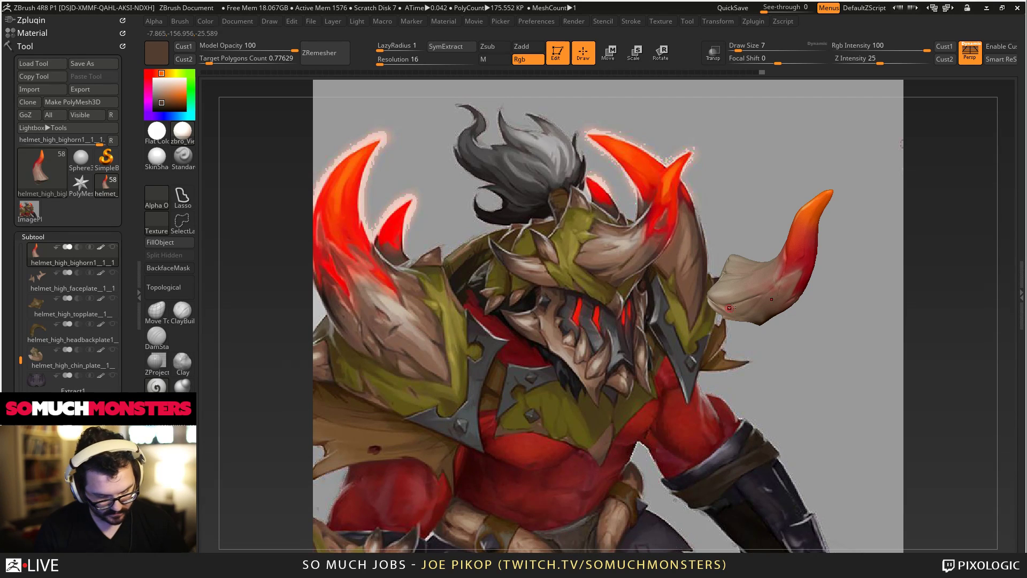
{"action": "mouse_move", "coordinate": [759, 300]}
{"action": "left_mouse_down"}
{"action": "mouse_move", "coordinate": [743, 313]}
{"action": "mouse_move", "coordinate": [763, 295]}
{"action": "left_mouse_up"}
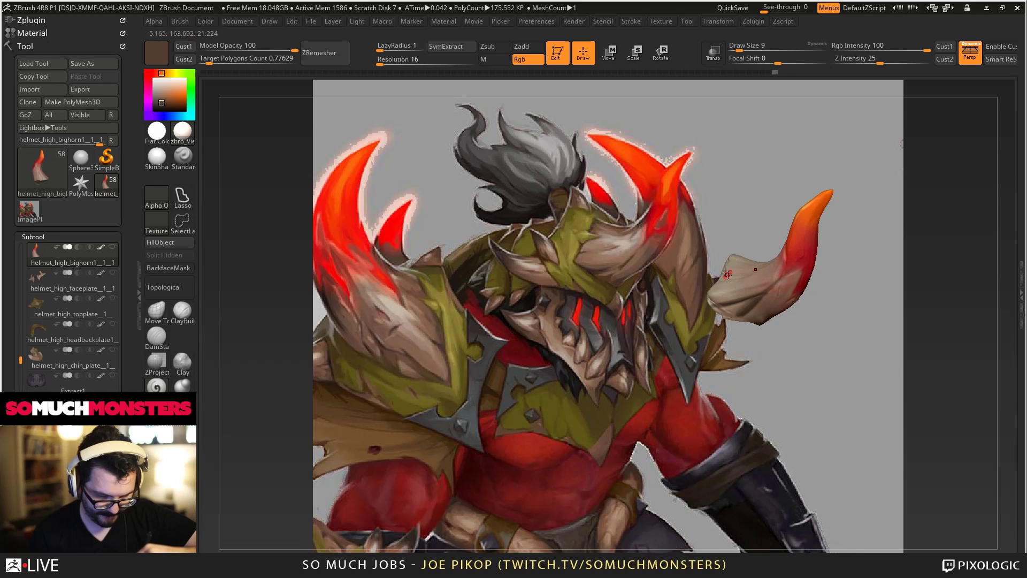
{"action": "key", "text": "bracketright"}
{"action": "right_click_drag", "start_coordinate": [756, 297], "coordinate": [746, 278]}
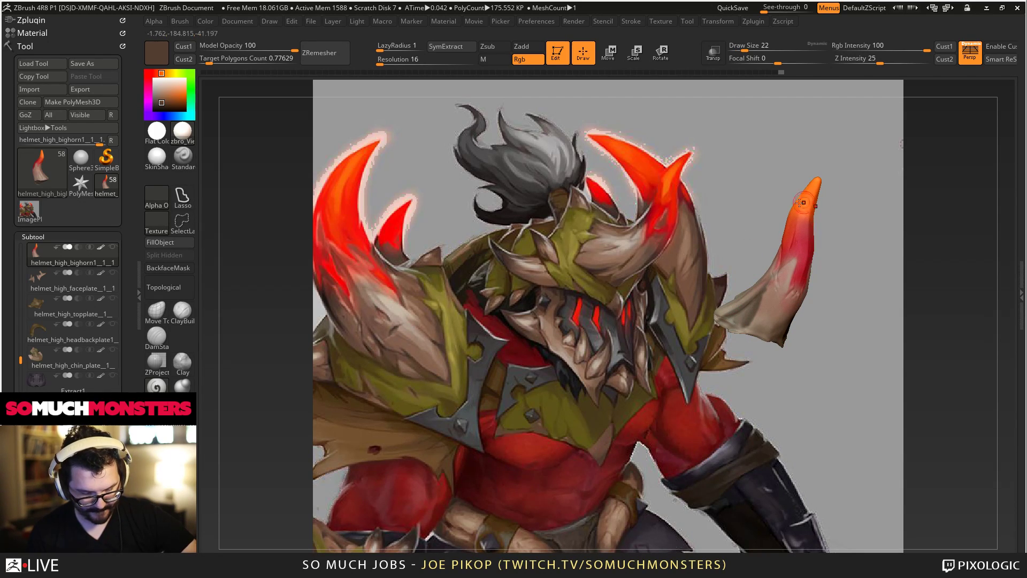
Add broader brown shading to the horn's base at draw size 22 and smooth it at draw size 122.
{"action": "key", "text": "bracketright"}
{"action": "mouse_move", "coordinate": [737, 332]}
{"action": "right_mouse_down"}
{"action": "mouse_move", "coordinate": [744, 314]}
{"action": "mouse_move", "coordinate": [750, 321]}
{"action": "mouse_move", "coordinate": [715, 266]}
{"action": "right_mouse_up"}
{"action": "key", "text": "bracketright"}
{"action": "key", "text": "bracketright"}
{"action": "key", "text": "bracketright"}
{"action": "key", "text": "bracketright"}
{"action": "key", "text": "bracketright"}
{"action": "key", "text": "bracketright"}
{"action": "key", "text": "bracketright"}
{"action": "key", "text": "bracketright"}
{"action": "key", "text": "bracketright"}
{"action": "key", "text": "bracketright"}
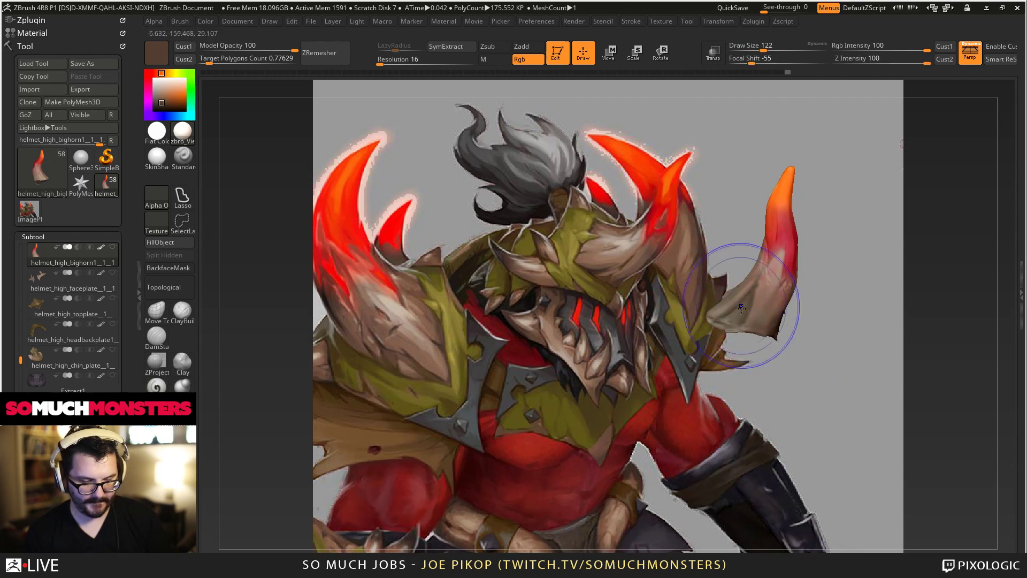
{"action": "mouse_move", "coordinate": [748, 305]}
{"action": "left_mouse_down", "text": "shift"}
{"action": "mouse_move", "coordinate": [734, 309]}
{"action": "mouse_move", "coordinate": [798, 264]}
{"action": "left_mouse_up", "text": "shift"}
{"action": "key", "text": "b"}
{"action": "key", "text": "m"}
{"action": "key", "text": "v"}
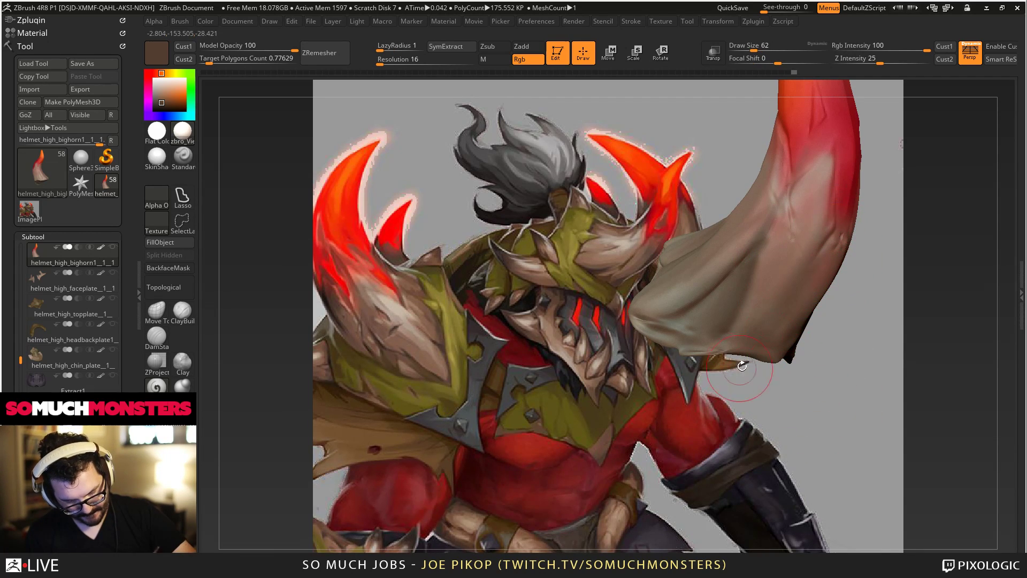
Apply the Flat Color material and paint dark brown streaks along the horn's base, raising the draw size from 62 to 102.
{"action": "left_click", "coordinate": [157, 131]}
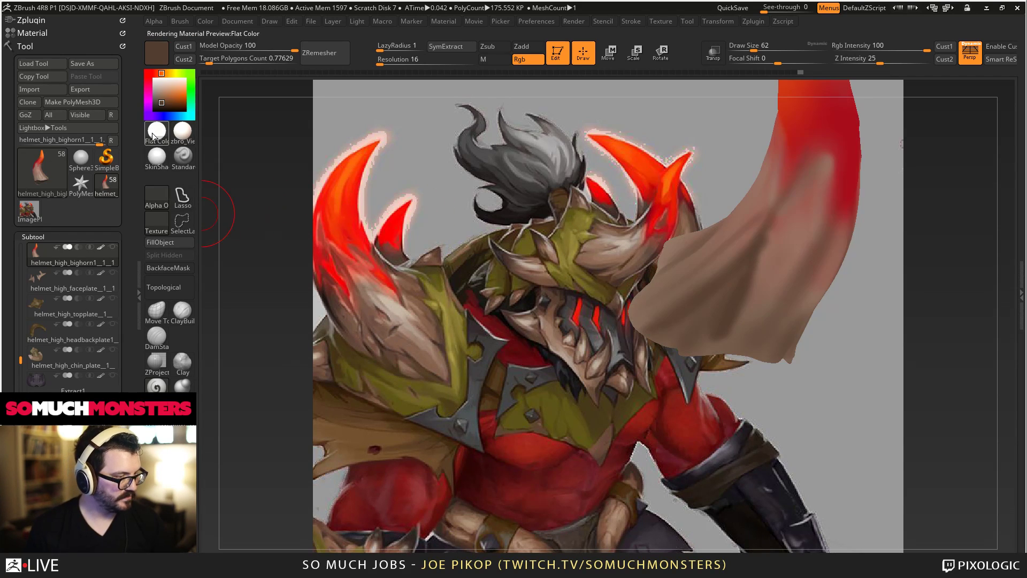
{"action": "mouse_move", "coordinate": [428, 235]}
{"action": "left_mouse_down"}
{"action": "mouse_move", "coordinate": [708, 257]}
{"action": "mouse_move", "coordinate": [671, 271]}
{"action": "left_mouse_up"}
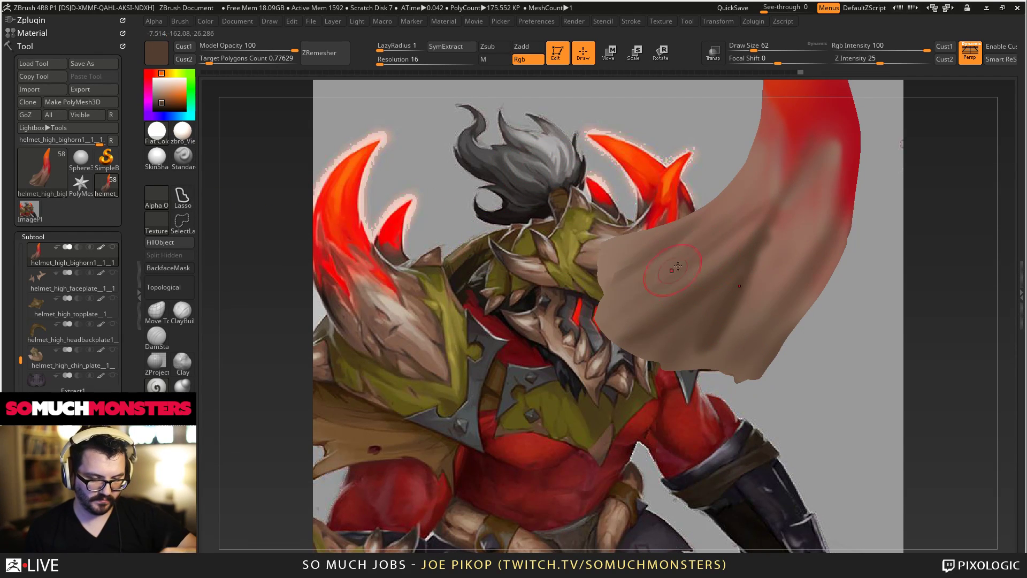
{"action": "right_click_drag", "start_coordinate": [672, 271], "coordinate": [615, 236]}
{"action": "key", "text": "bracketright"}
{"action": "key", "text": "bracketright"}
{"action": "right_click_drag", "start_coordinate": [637, 272], "coordinate": [611, 246]}
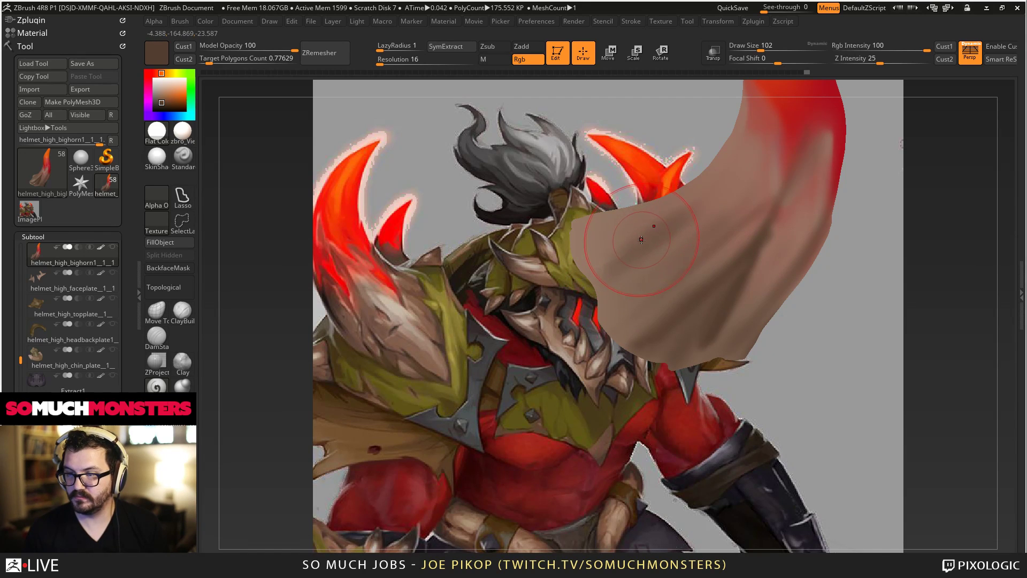
Smooth the brown streaks on the horn's base and continue shading its lower part at draw size 102.
{"action": "left_click_drag", "start_coordinate": [644, 240], "coordinate": [676, 242], "text": "shift"}
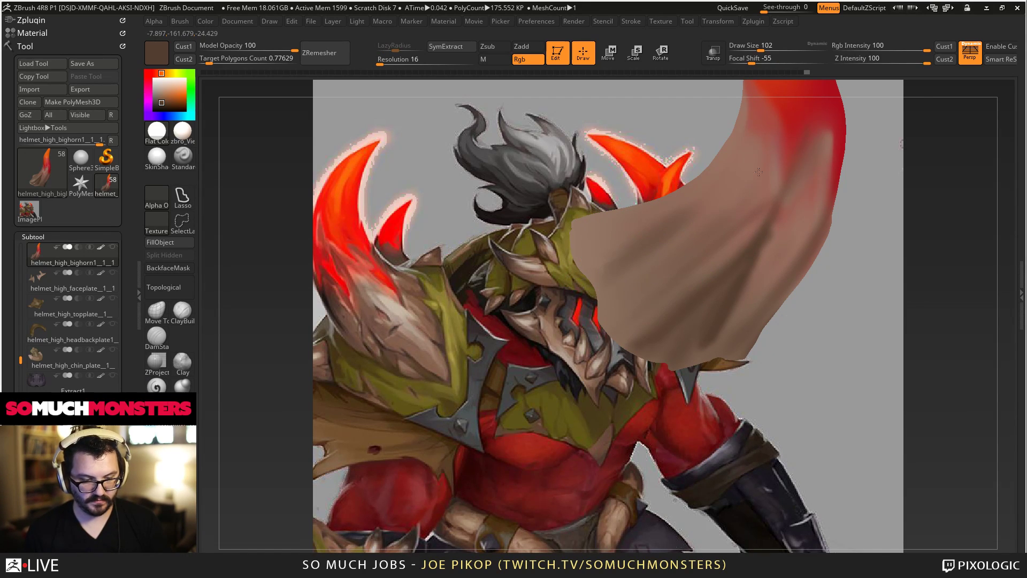
{"action": "key", "text": "b"}
{"action": "key", "text": "s"}
{"action": "key", "text": "t"}
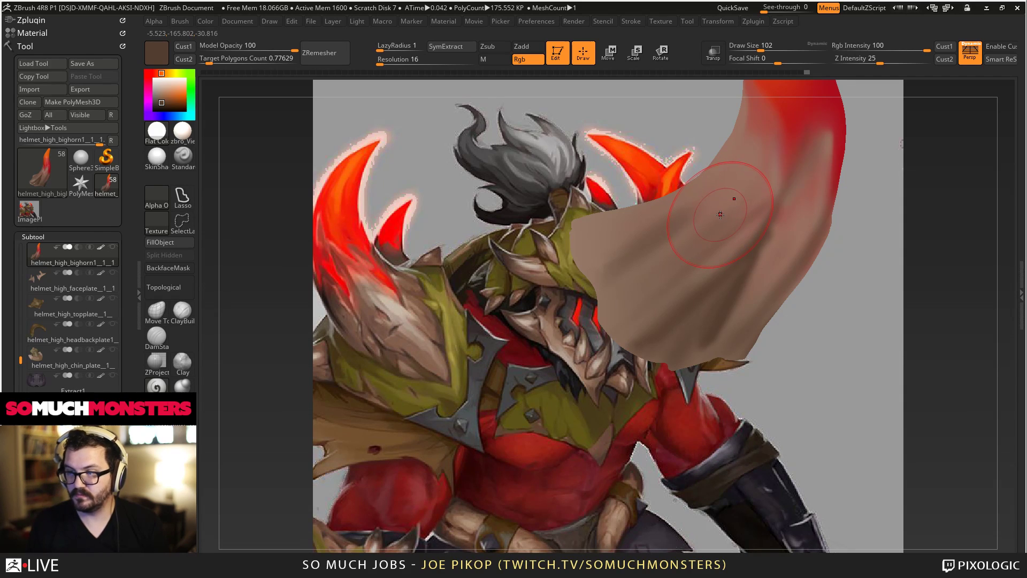
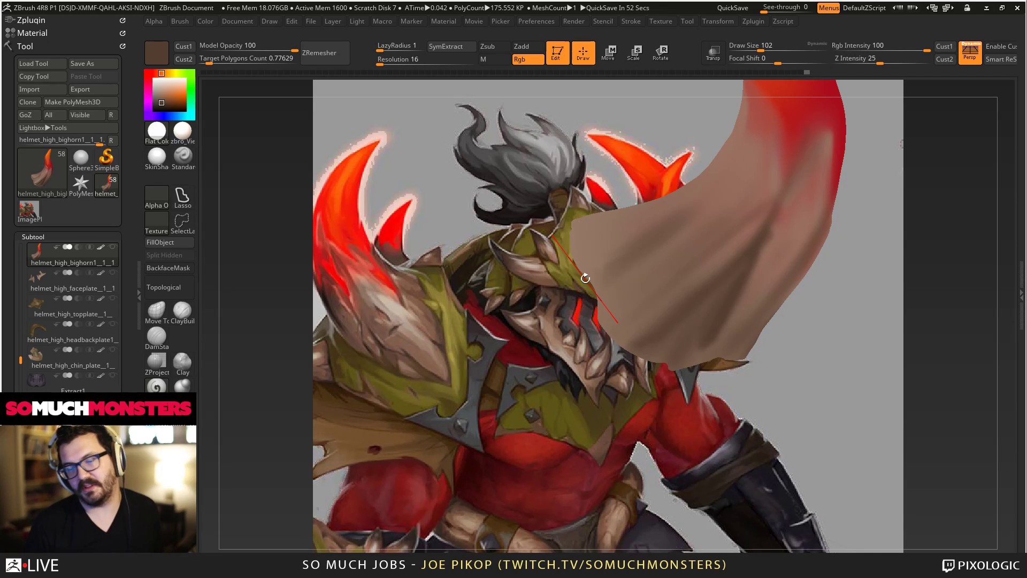
{"action": "left_click_drag", "start_coordinate": [585, 278], "coordinate": [605, 245]}
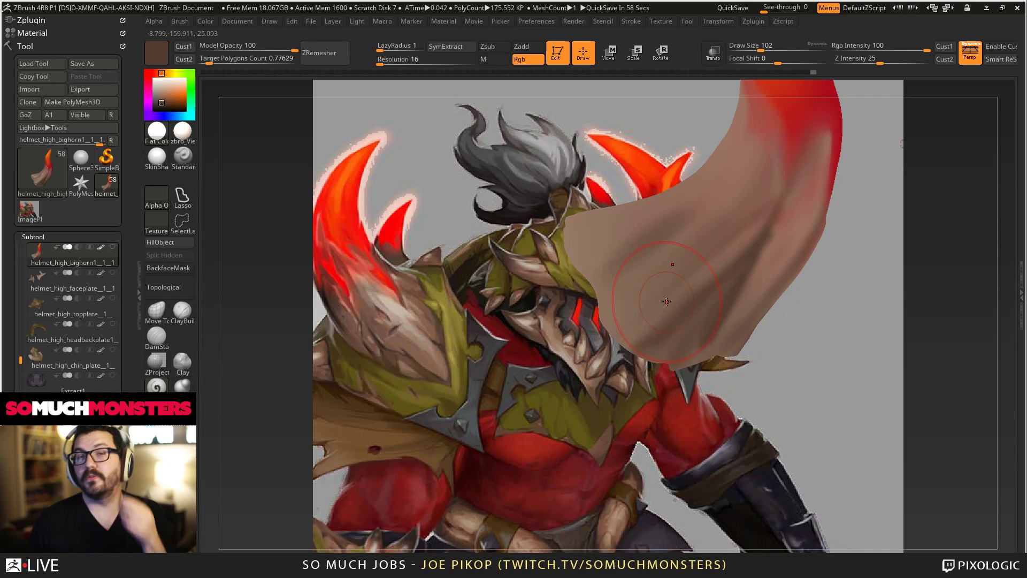
Sample the orange from the horn's tip and paint it along the tip and upper edge, reducing the draw size to 22.
{"action": "right_click_drag", "start_coordinate": [644, 289], "coordinate": [609, 366]}
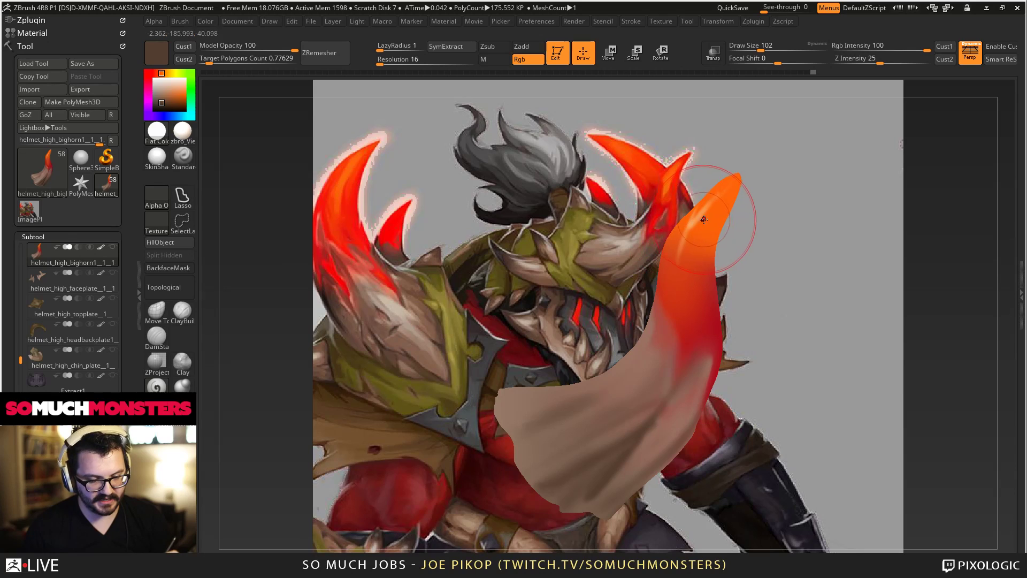
{"action": "key", "text": "c"}
{"action": "key", "text": "bracketleft"}
{"action": "key", "text": "bracketleft"}
{"action": "key", "text": "bracketleft"}
{"action": "key", "text": "bracketleft"}
{"action": "key", "text": "bracketleft"}
{"action": "key", "text": "bracketleft"}
{"action": "key", "text": "bracketleft"}
{"action": "key", "text": "bracketleft"}
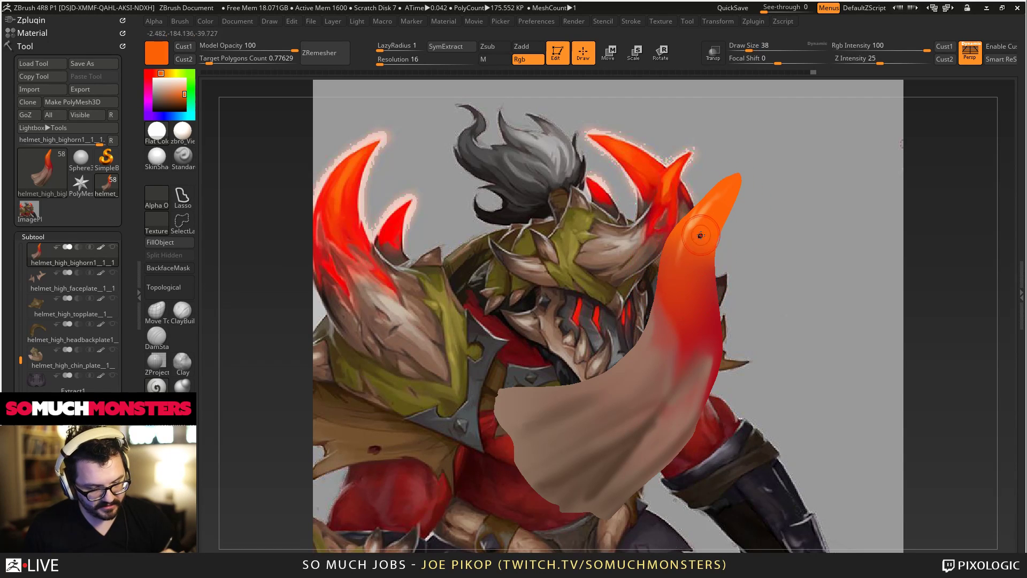
{"action": "mouse_move", "coordinate": [718, 199]}
{"action": "left_mouse_down"}
{"action": "mouse_move", "coordinate": [695, 240]}
{"action": "mouse_move", "coordinate": [725, 195]}
{"action": "left_mouse_up"}
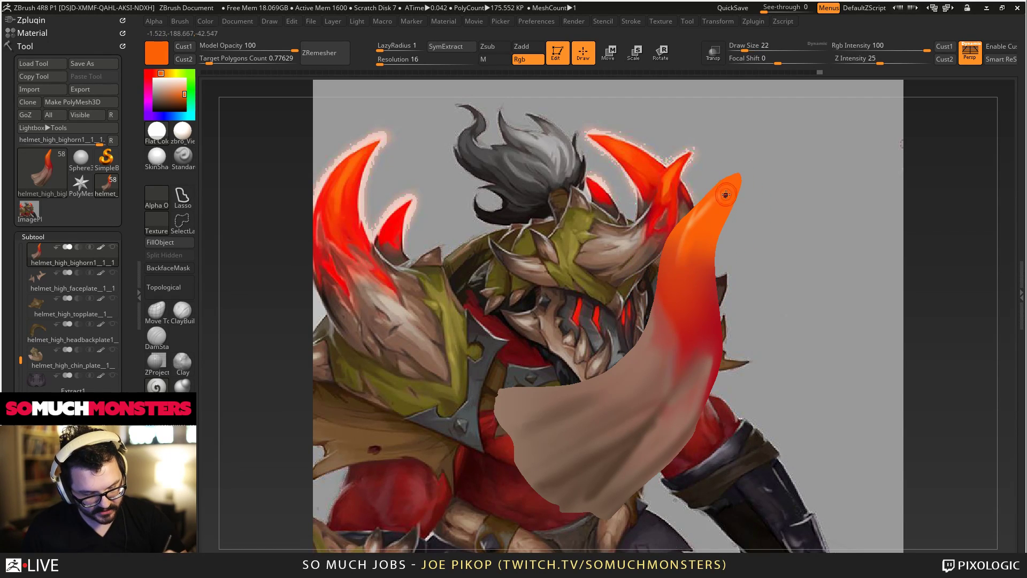
{"action": "right_click_drag", "start_coordinate": [681, 247], "coordinate": [681, 242]}
{"action": "left_click_drag", "start_coordinate": [681, 242], "coordinate": [673, 283]}
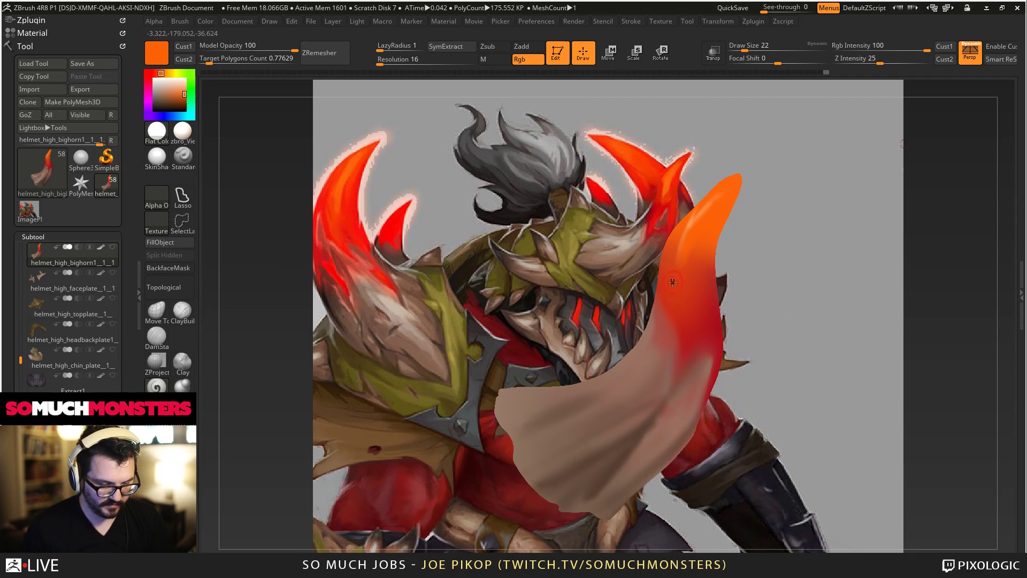
Switch the horn back to a shaded material and paint a sampled pinkish brown over the red-to-tan transition at draw size 22.
{"action": "key", "text": "c"}
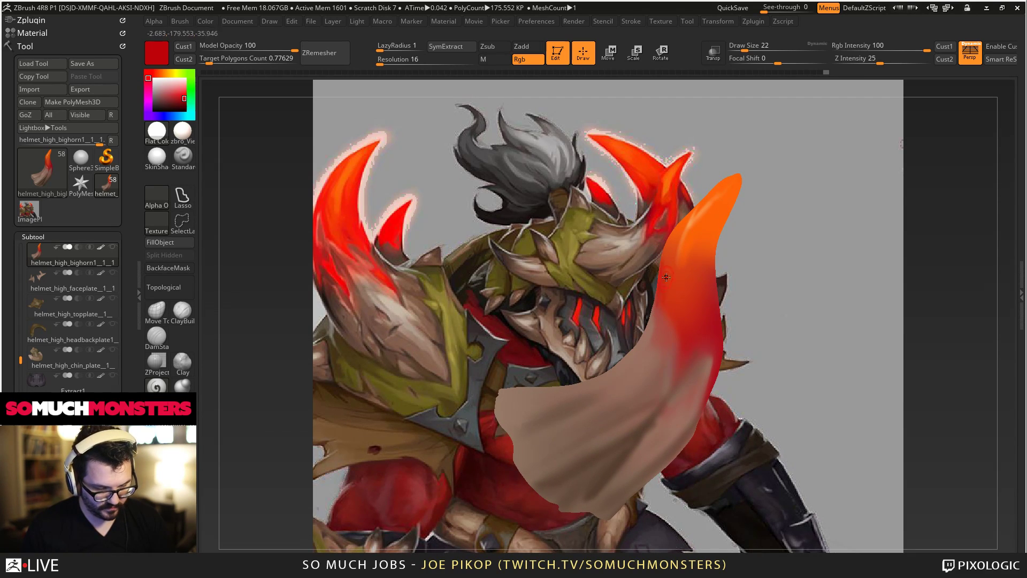
{"action": "right_click_drag", "start_coordinate": [666, 277], "coordinate": [664, 304]}
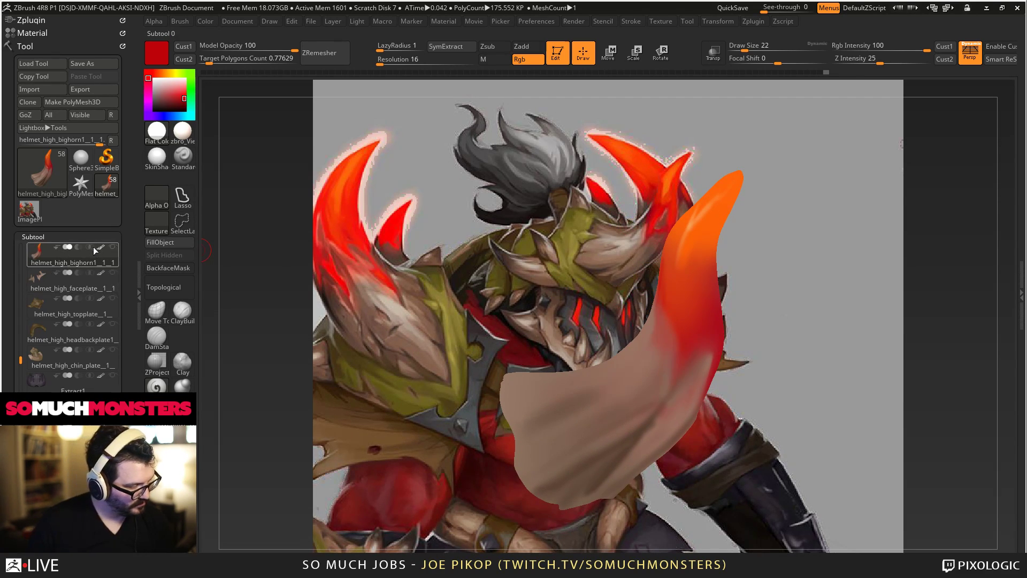
{"action": "left_click", "coordinate": [183, 138]}
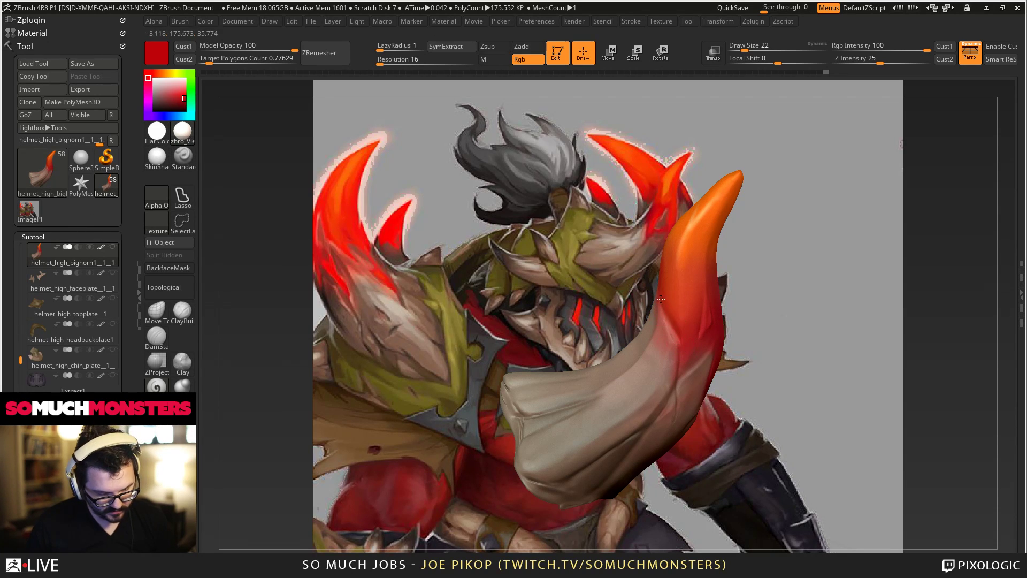
{"action": "mouse_move", "coordinate": [661, 299]}
{"action": "right_mouse_down"}
{"action": "mouse_move", "coordinate": [685, 345]}
{"action": "mouse_move", "coordinate": [705, 348]}
{"action": "mouse_move", "coordinate": [697, 420]}
{"action": "mouse_move", "coordinate": [688, 401]}
{"action": "right_mouse_up"}
{"action": "key", "text": "c"}
{"action": "left_click_drag", "start_coordinate": [685, 392], "coordinate": [679, 377]}
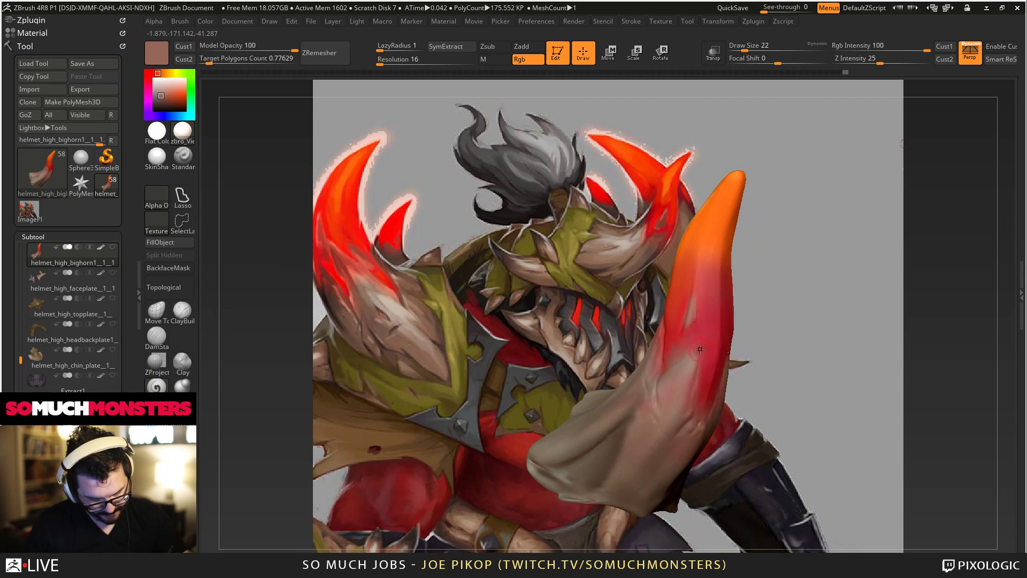
Show all subtools of the character again and check the painted horn against the concept art from several angles.
{"action": "right_click_drag", "start_coordinate": [653, 397], "coordinate": [556, 385]}
{"action": "left_click", "coordinate": [112, 247], "text": "shift"}
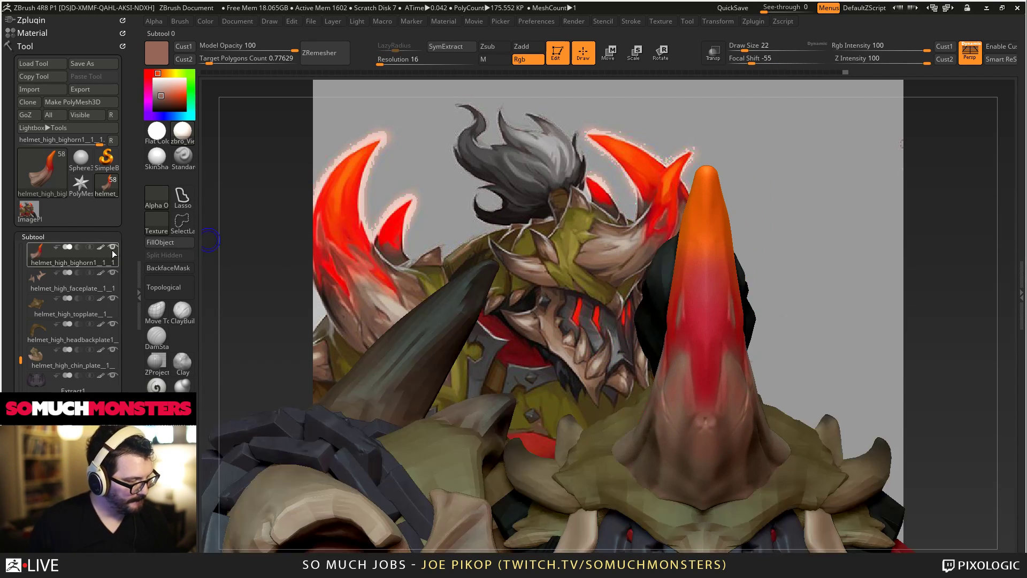
{"action": "right_click_drag", "start_coordinate": [346, 235], "coordinate": [519, 334]}
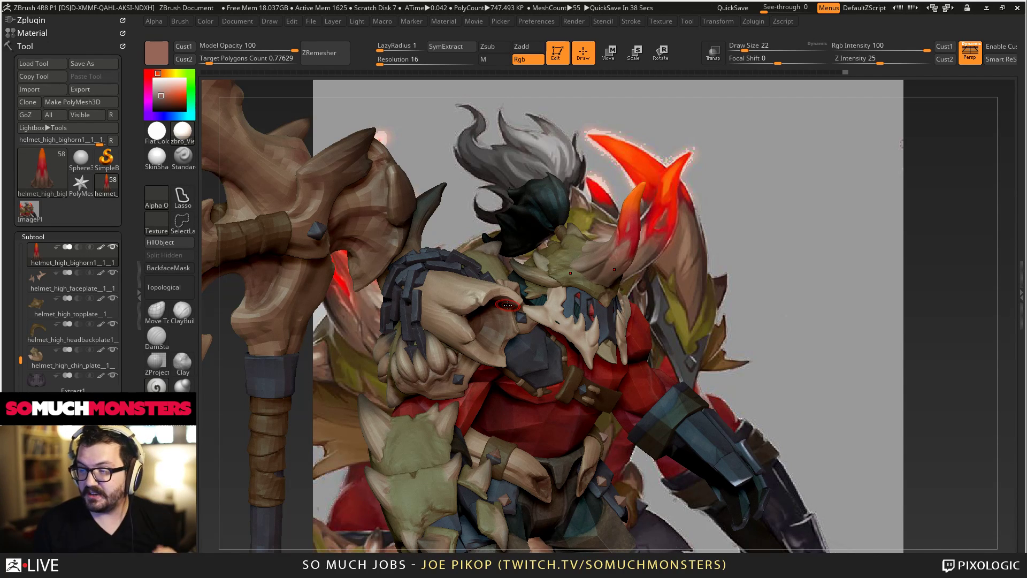
{"action": "mouse_move", "coordinate": [508, 305]}
{"action": "right_mouse_down"}
{"action": "mouse_move", "coordinate": [577, 241]}
{"action": "mouse_move", "coordinate": [554, 225]}
{"action": "mouse_move", "coordinate": [535, 238]}
{"action": "mouse_move", "coordinate": [581, 253]}
{"action": "mouse_move", "coordinate": [591, 375]}
{"action": "mouse_move", "coordinate": [476, 342]}
{"action": "right_mouse_up"}
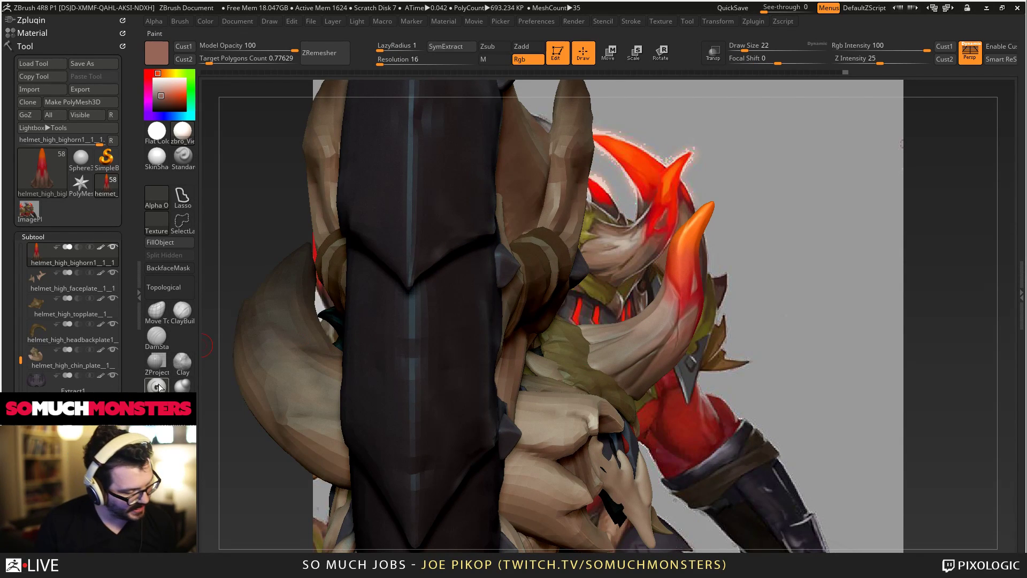
Switch to the Move brush with a draw size of 82.
{"action": "left_click", "coordinate": [154, 315]}
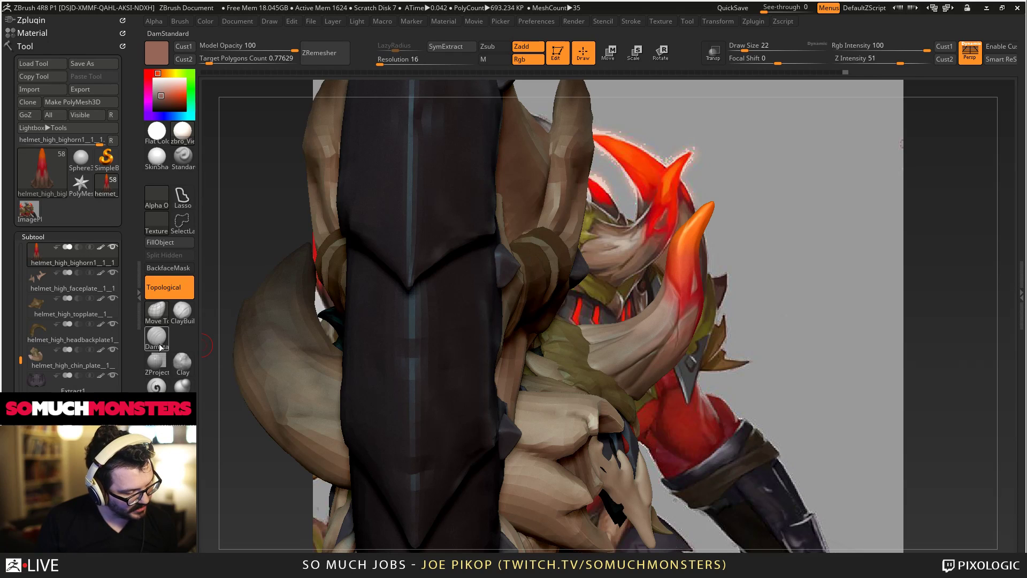
{"action": "key", "text": "b"}
{"action": "key", "text": "m"}
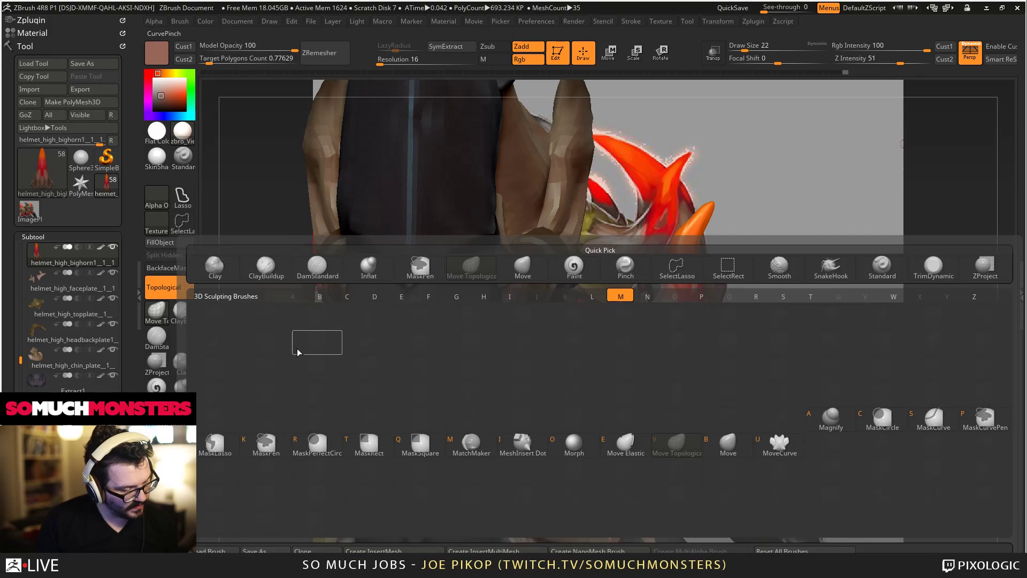
{"action": "left_click", "coordinate": [727, 444]}
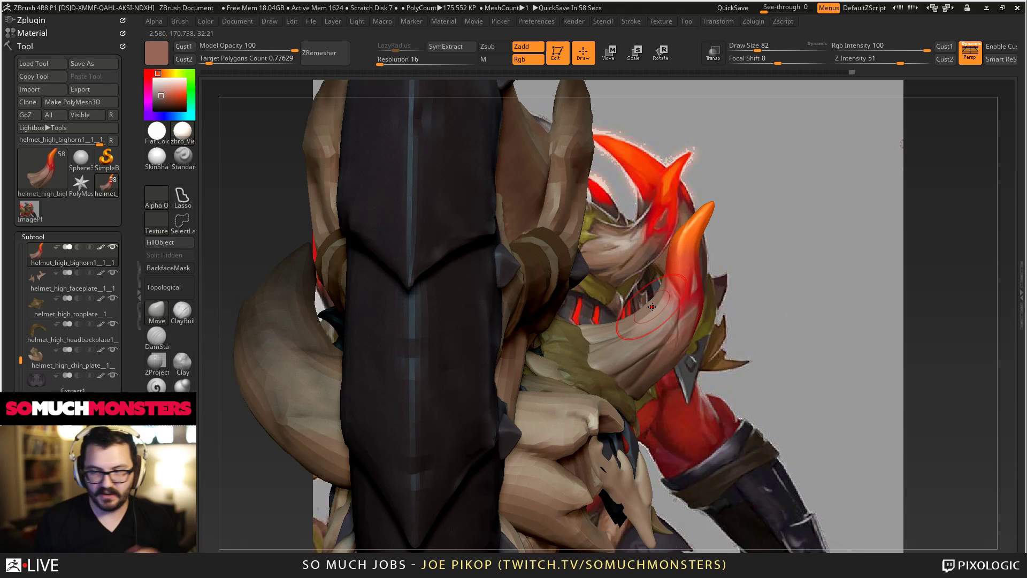
Load the early sculpt version AxeDrag_01.ZTL from the Axe project's ZTL\Old folder and frame the whole model.
{"action": "left_click", "coordinate": [42, 63]}
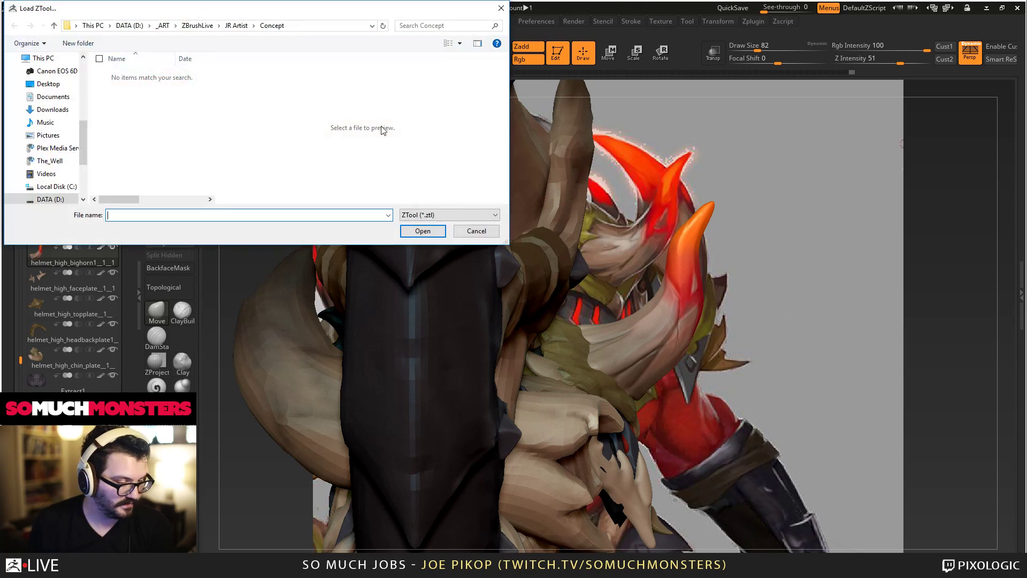
{"action": "middle_click", "coordinate": [381, 129]}
{"action": "mouse_move", "coordinate": [413, 301]}
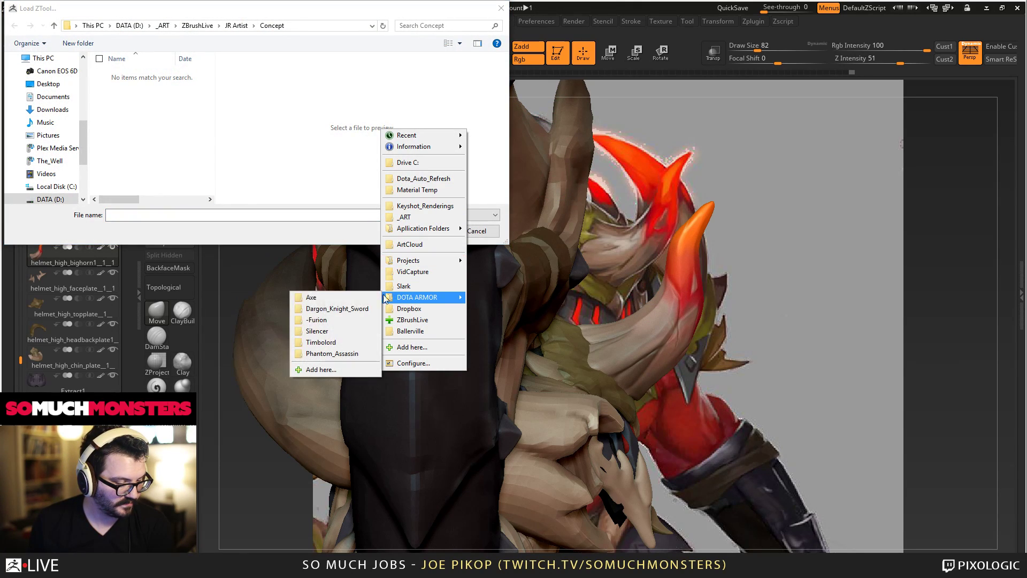
{"action": "left_click", "coordinate": [343, 294]}
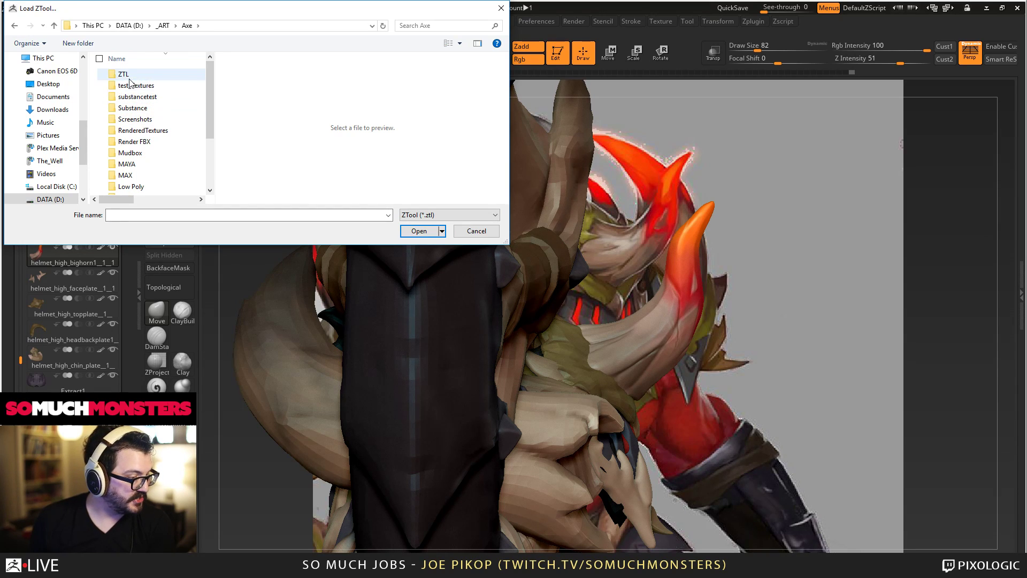
{"action": "double_click", "coordinate": [124, 75]}
{"action": "double_click", "coordinate": [139, 79]}
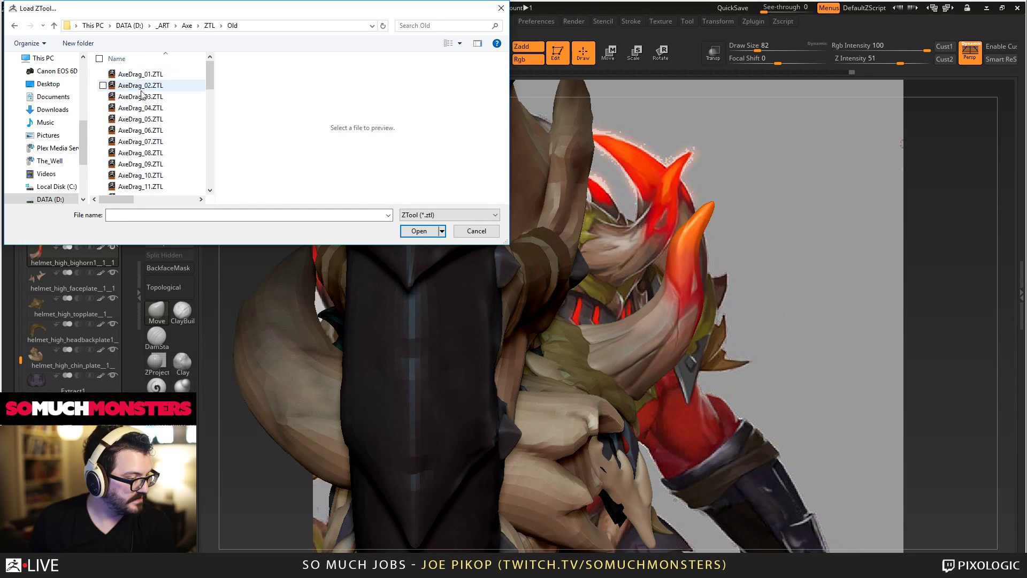
{"action": "left_click", "coordinate": [142, 84]}
{"action": "double_click", "coordinate": [144, 75]}
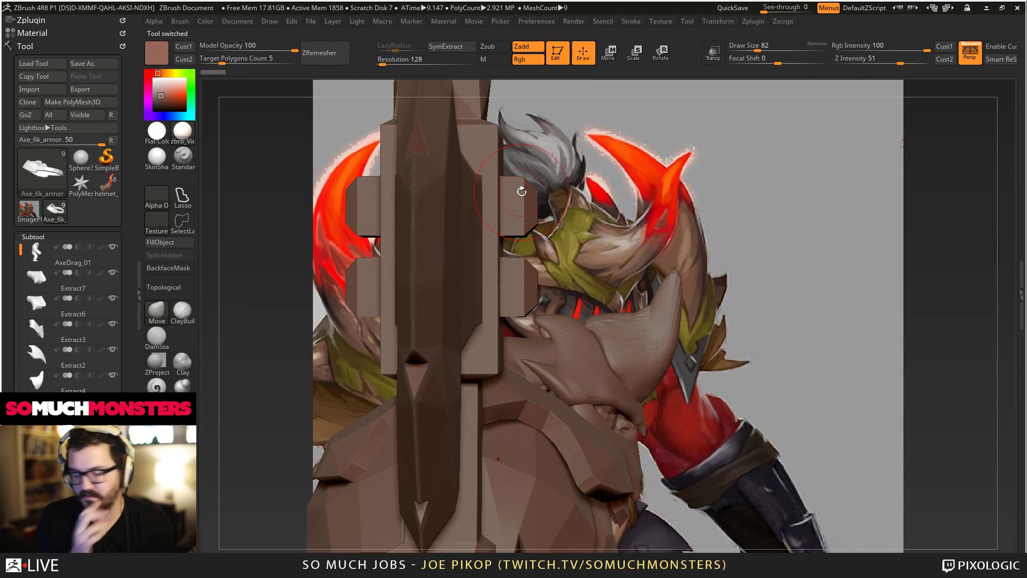
{"action": "left_click_drag", "start_coordinate": [495, 188], "coordinate": [538, 193], "text": "shift"}
{"action": "key", "text": "f"}
{"action": "key", "text": "f"}
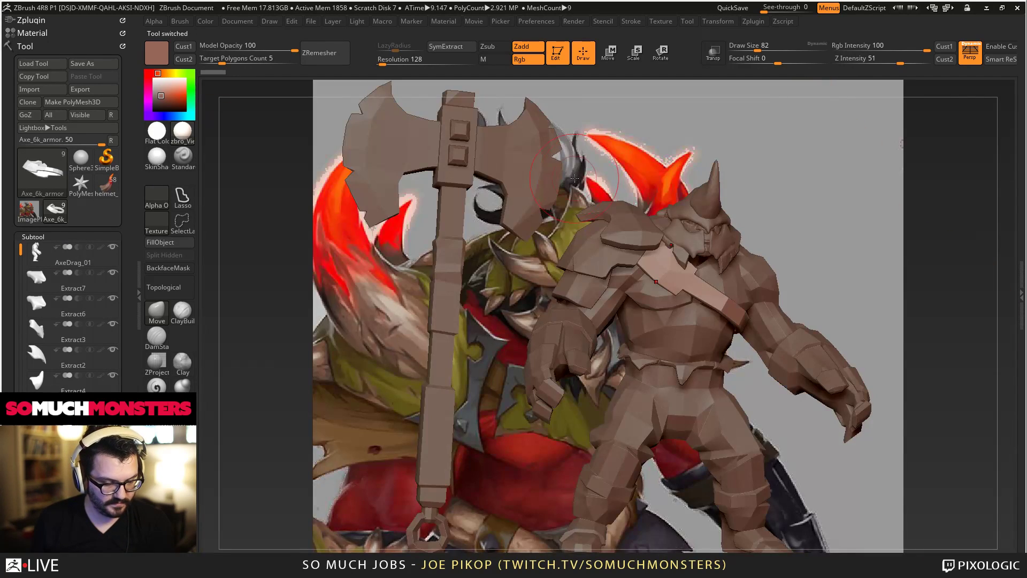
Load the early versions AxeDrag_02.ZTL and AxeDrag_03.ZTL for comparison, and show the AxeDrag_03 body subtool beside the axe.
{"action": "left_click", "coordinate": [34, 63]}
{"action": "double_click", "coordinate": [140, 85]}
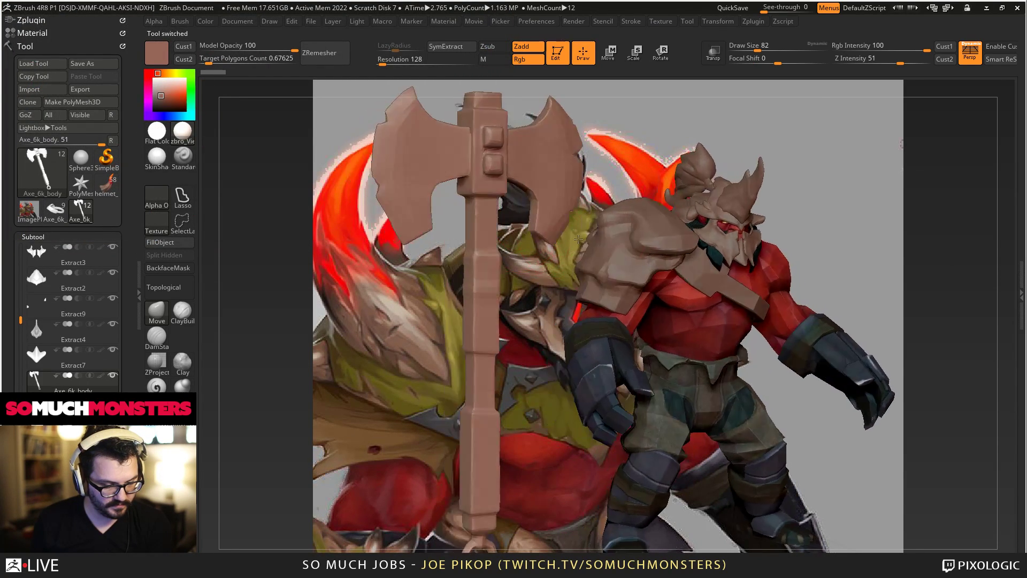
{"action": "left_click", "coordinate": [34, 64]}
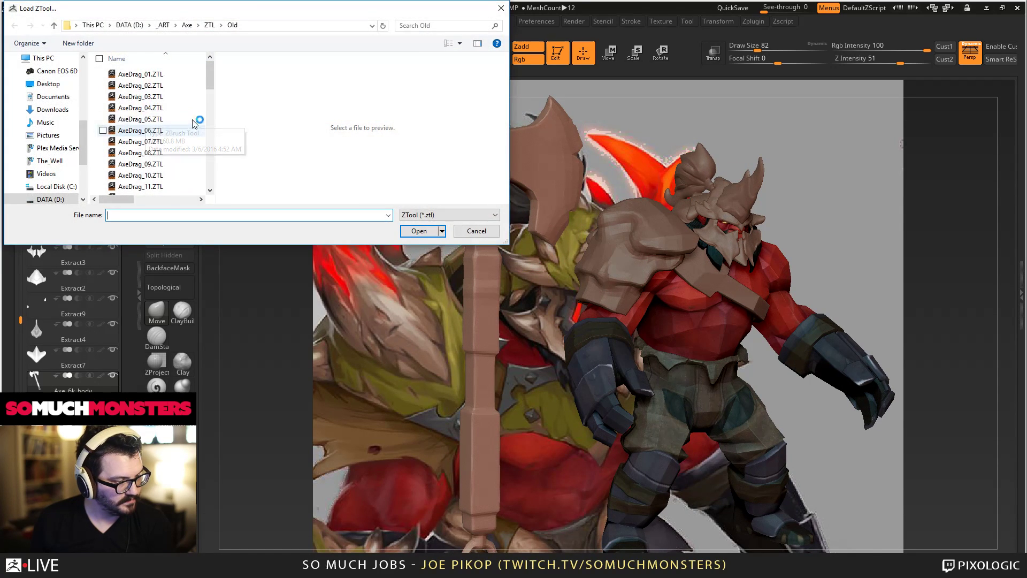
{"action": "left_click", "coordinate": [130, 86]}
{"action": "double_click", "coordinate": [129, 96]}
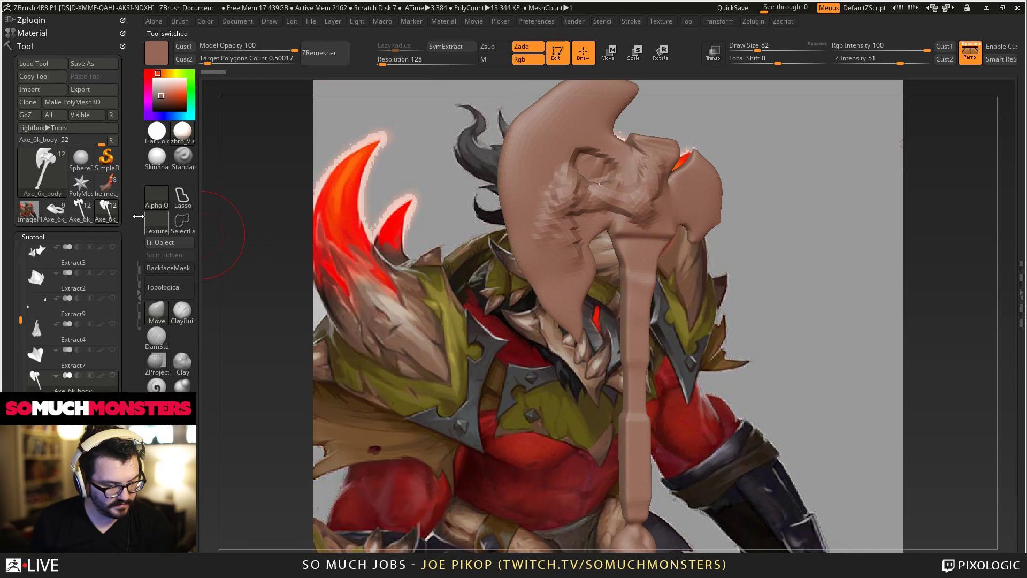
{"action": "left_click_drag", "start_coordinate": [510, 272], "coordinate": [500, 272]}
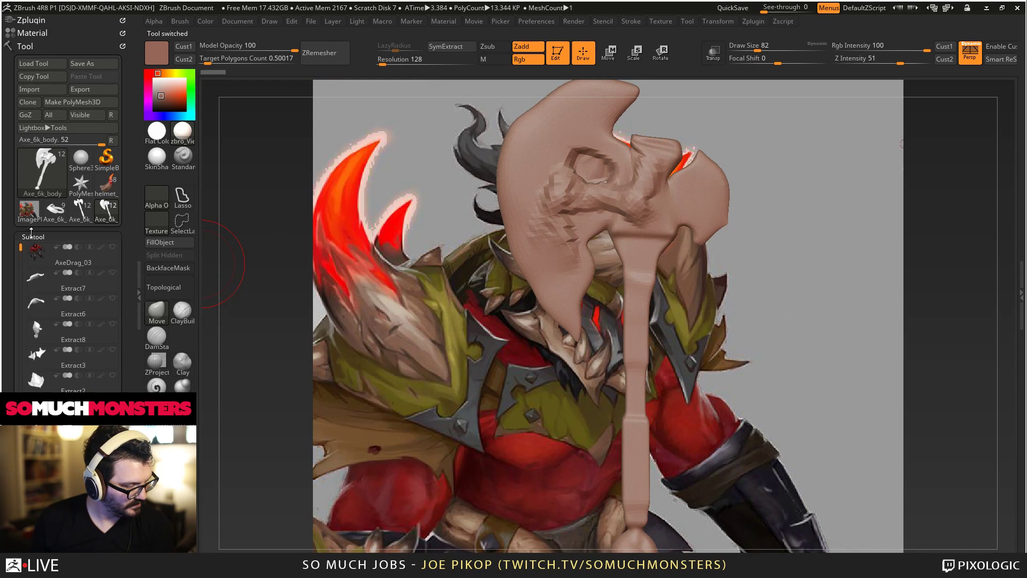
{"action": "left_click", "coordinate": [113, 248]}
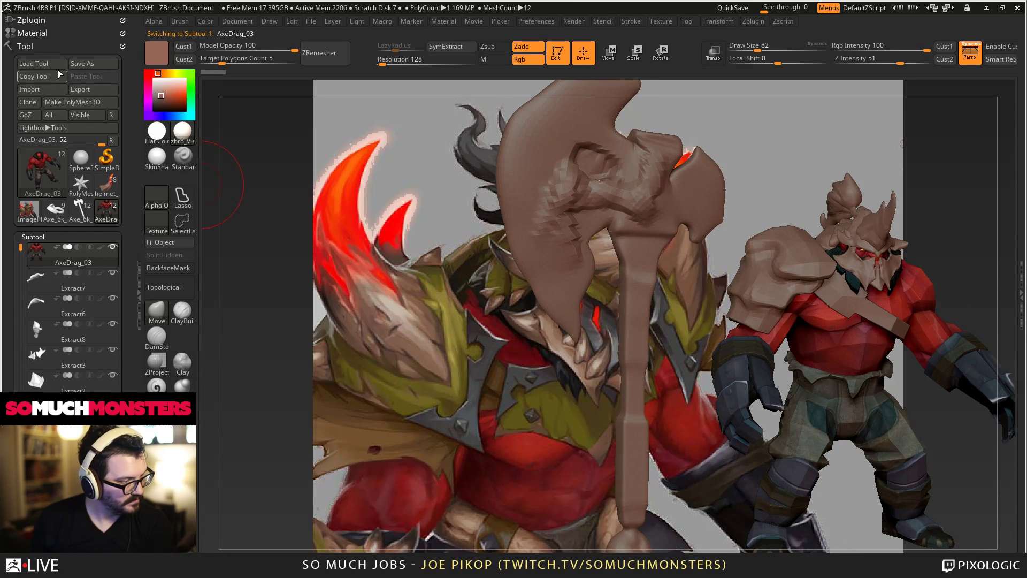
Switch to IrfanView to review the axe sculpt and earlier character progress images, and close the viewer and the pending load dialog.
{"action": "left_click", "coordinate": [34, 63]}
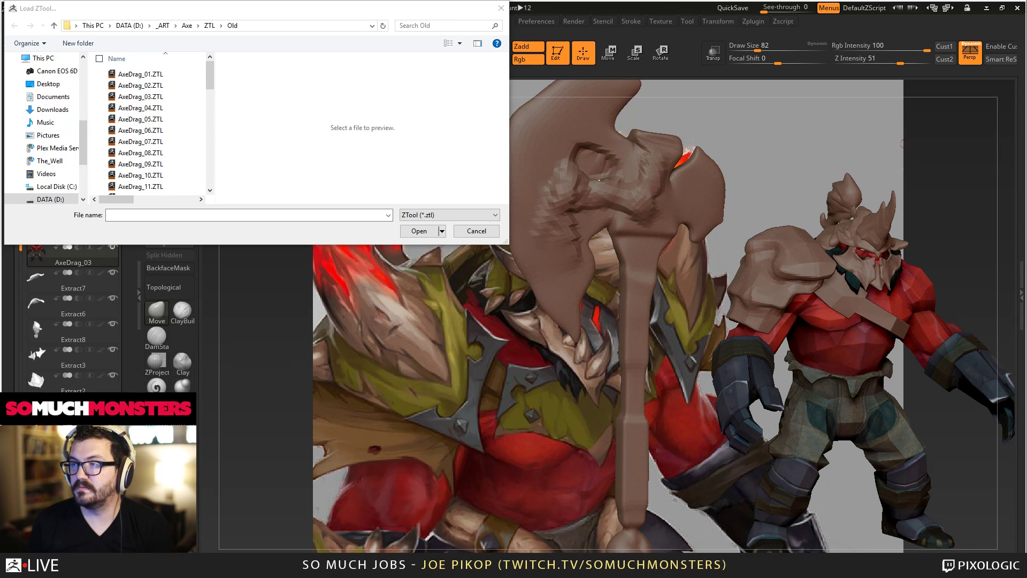
{"action": "key", "text": "alt+Tab"}
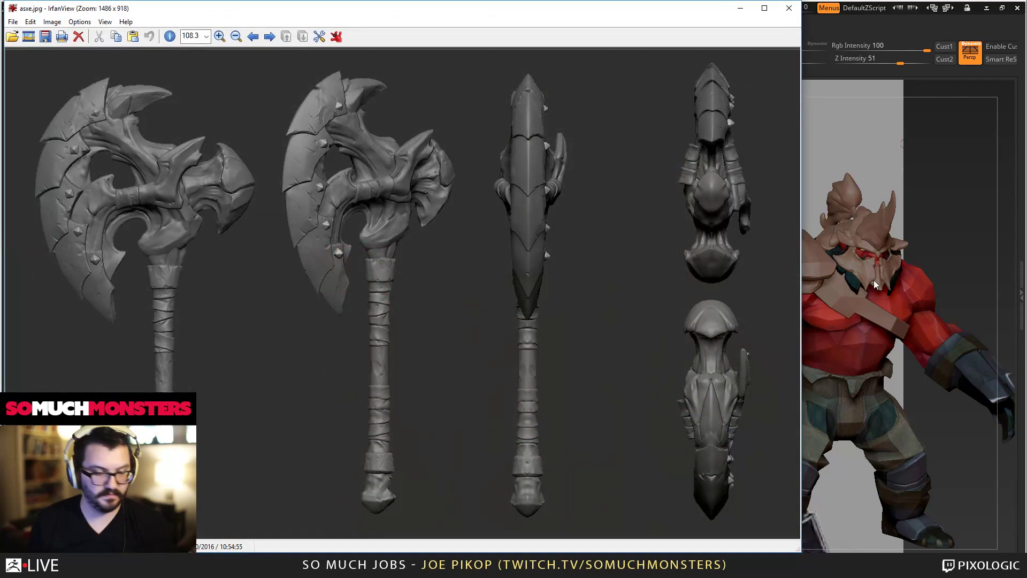
{"action": "key", "text": "Right"}
{"action": "key", "text": "Right"}
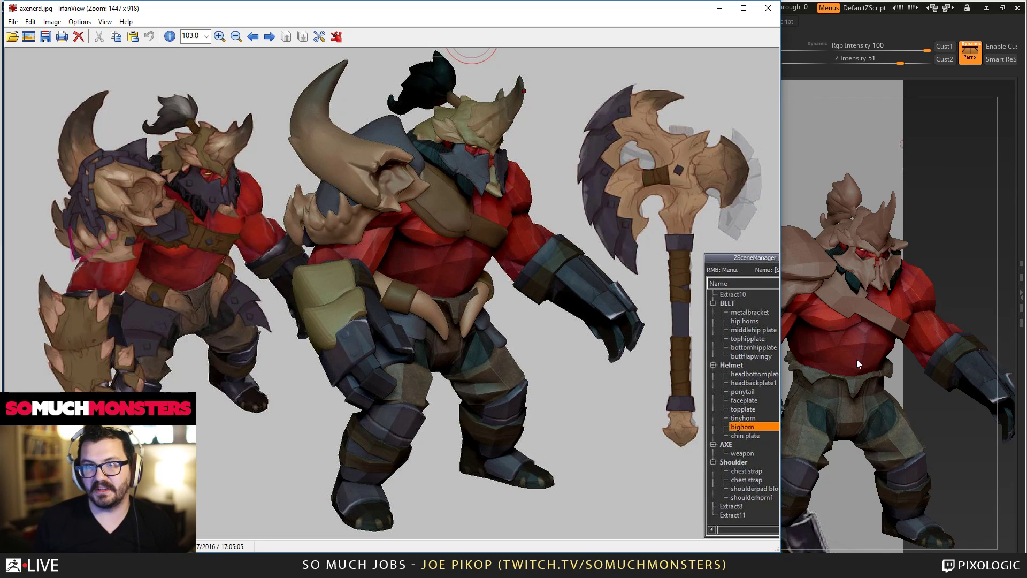
{"action": "key", "text": "alt+Tab"}
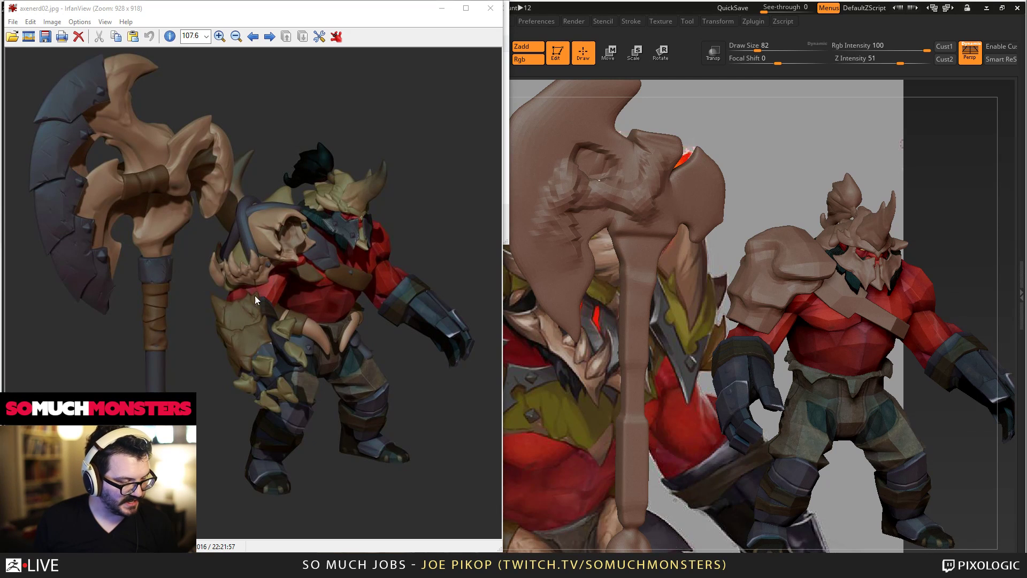
{"action": "scroll", "coordinate": [274, 290], "scroll_direction": "down", "scroll_amount": 2}
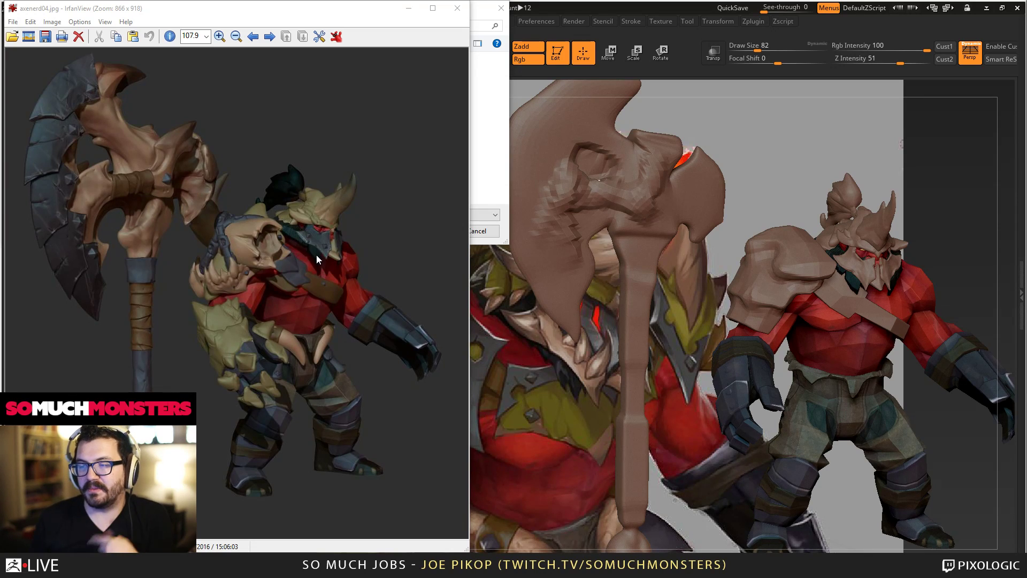
{"action": "scroll", "coordinate": [319, 258], "scroll_direction": "down", "scroll_amount": 1}
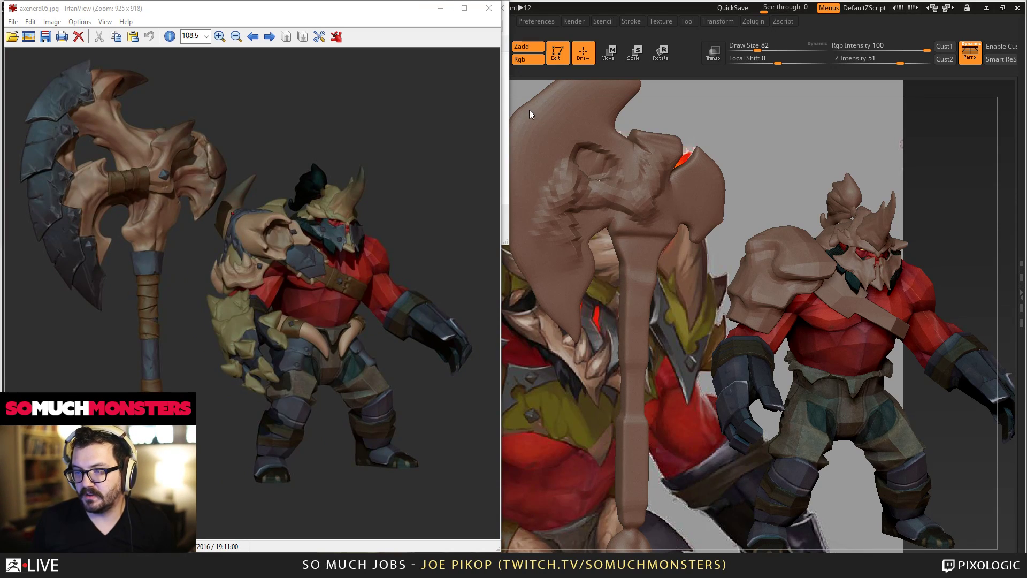
{"action": "left_click", "coordinate": [488, 8]}
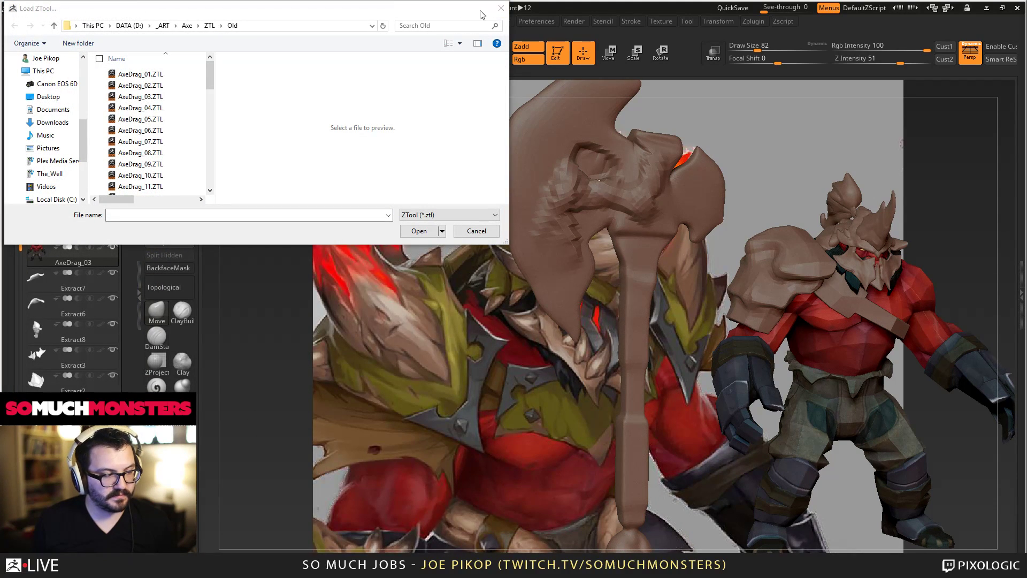
{"action": "left_click", "coordinate": [500, 8]}
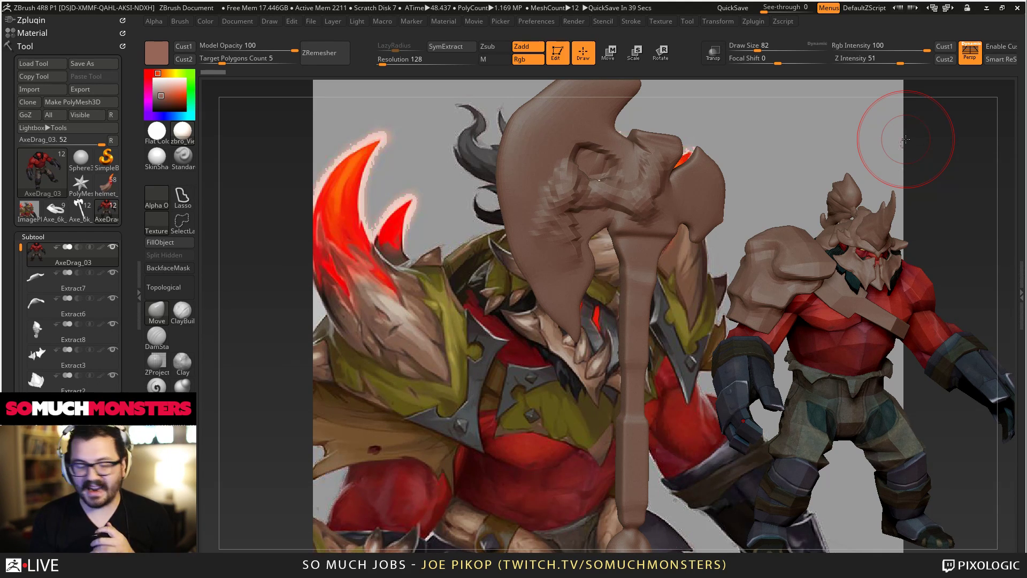
Switch back to the detailed helmet_high_bighorn1 tool and view the full character with its axe.
{"action": "left_click", "coordinate": [105, 184]}
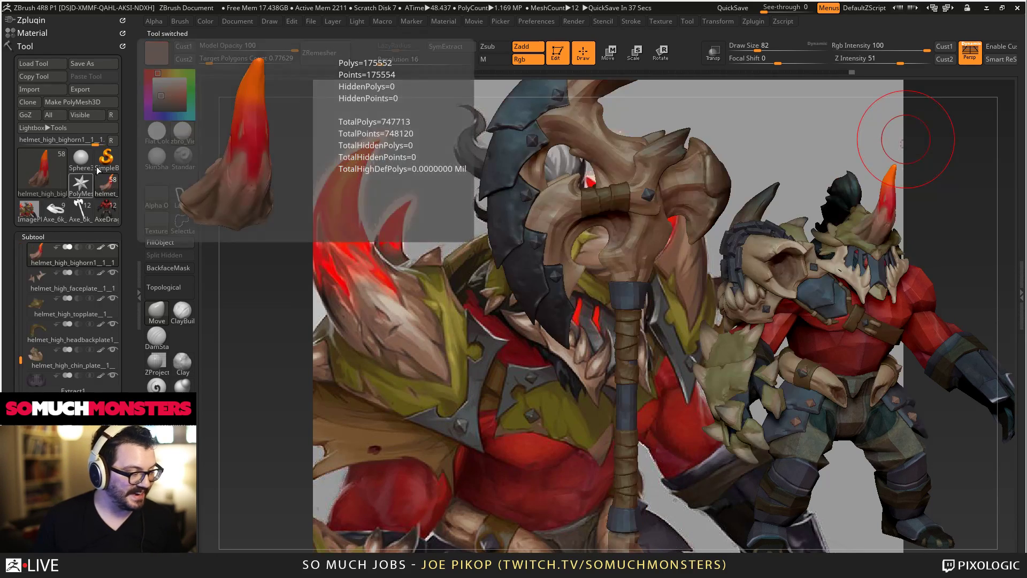
{"action": "right_click_drag", "start_coordinate": [564, 238], "coordinate": [517, 249]}
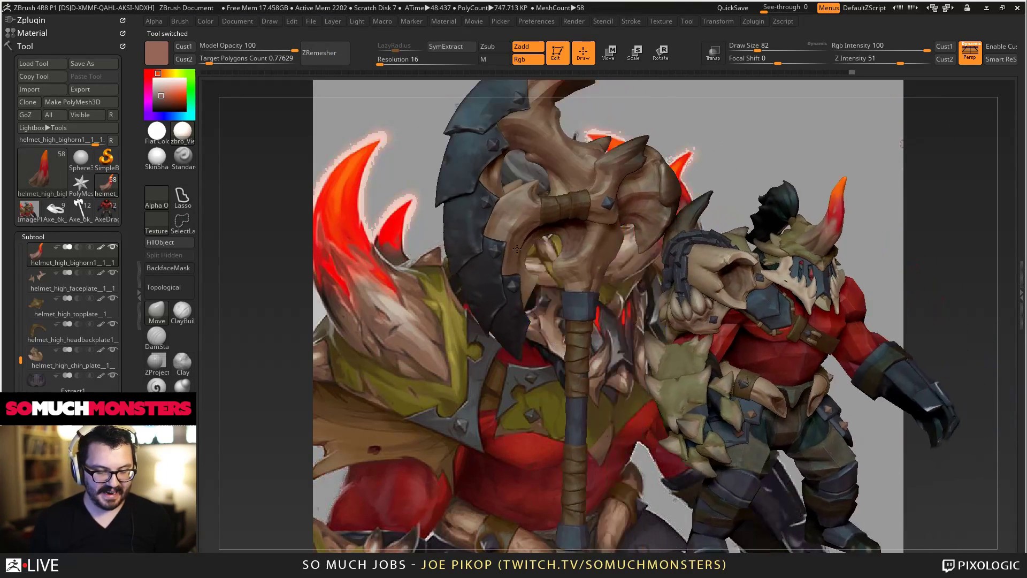
Select the helmet_high_faceplate subtool on the character's helmet and isolate it by hiding all other subtools.
{"action": "left_click_drag", "start_coordinate": [516, 249], "coordinate": [394, 263]}
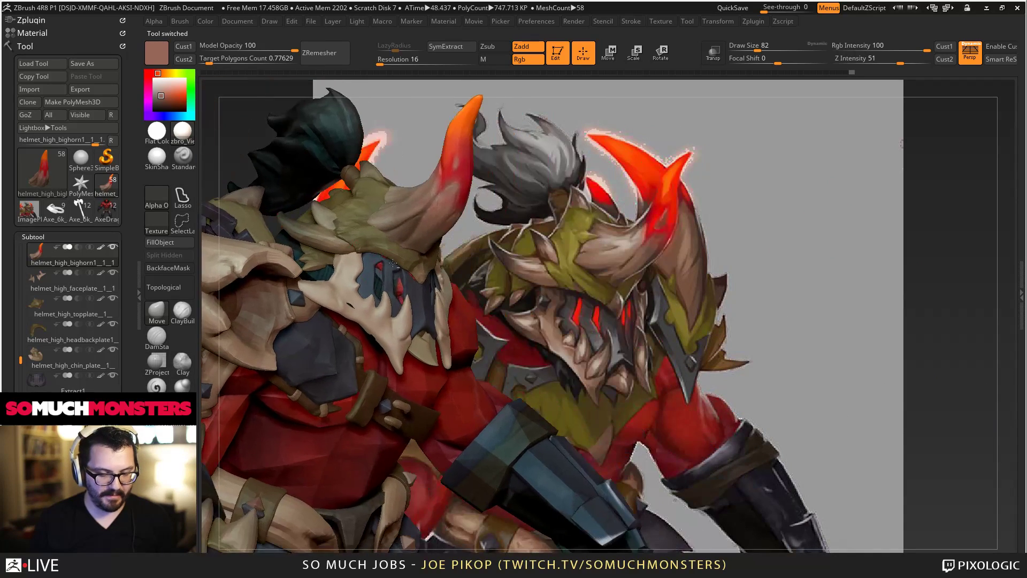
{"action": "right_click_drag", "start_coordinate": [394, 263], "coordinate": [551, 262], "text": "alt"}
{"action": "left_click", "coordinate": [499, 283], "text": "alt"}
{"action": "mouse_move", "coordinate": [523, 311]}
{"action": "right_mouse_down", "text": "alt"}
{"action": "mouse_move", "coordinate": [512, 314]}
{"action": "mouse_move", "coordinate": [508, 297]}
{"action": "right_mouse_up", "text": "alt"}
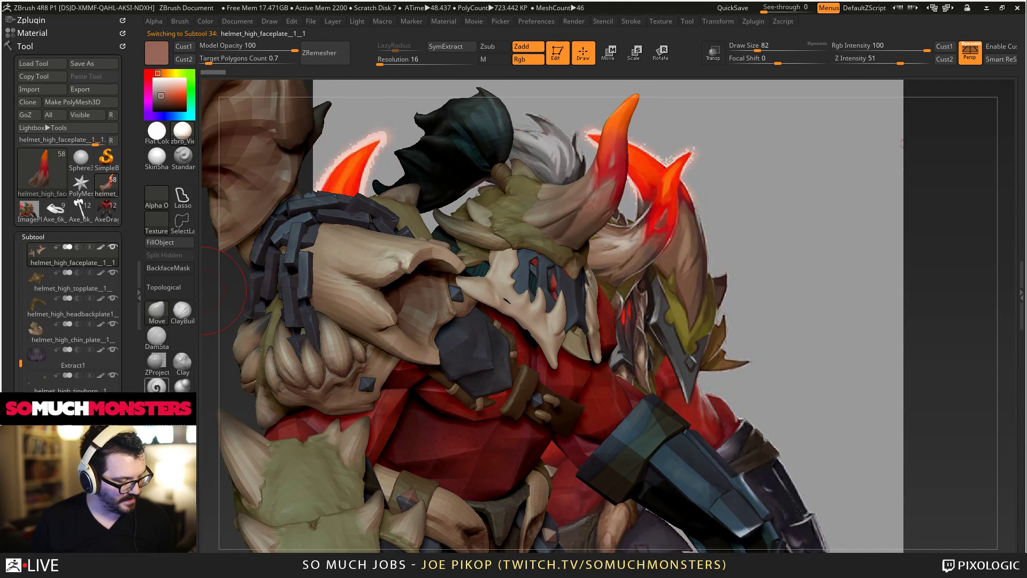
{"action": "left_click", "coordinate": [113, 247], "text": "shift"}
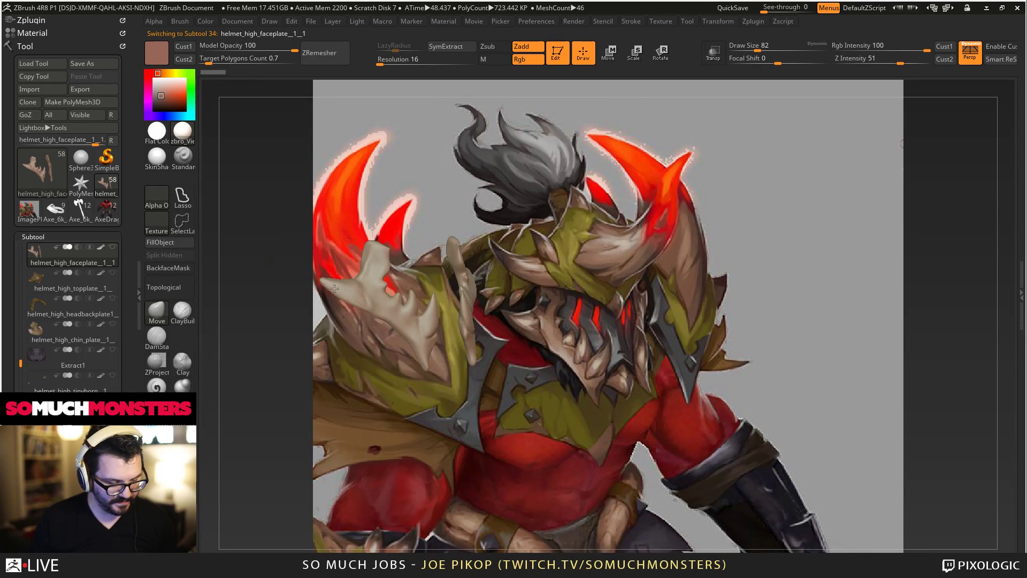
{"action": "mouse_move", "coordinate": [334, 288]}
{"action": "right_mouse_down", "text": "ctrl"}
{"action": "mouse_move", "coordinate": [427, 345]}
{"action": "mouse_move", "coordinate": [358, 350]}
{"action": "mouse_move", "coordinate": [420, 364]}
{"action": "right_mouse_up", "text": "ctrl"}
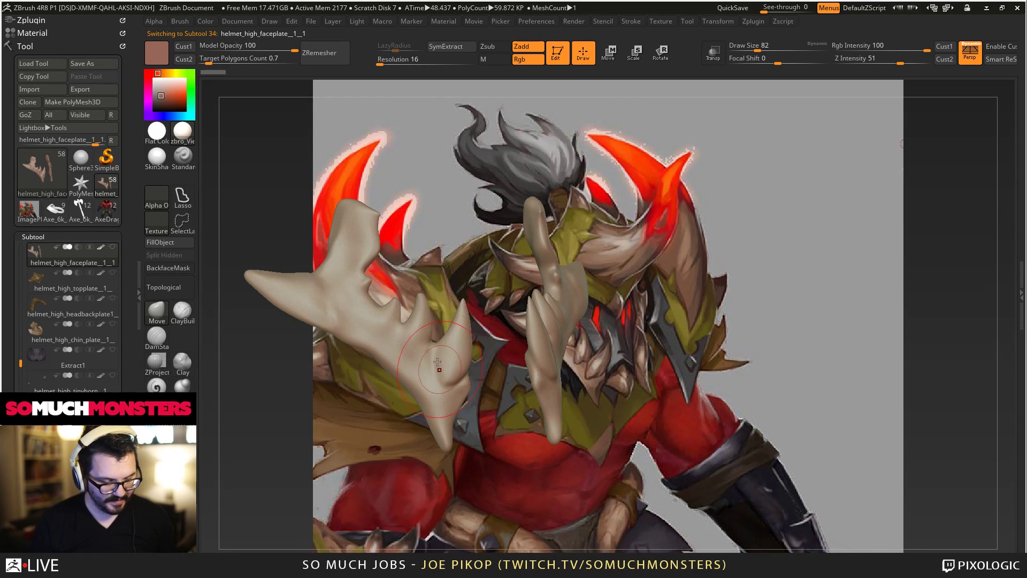
{"action": "left_click_drag", "start_coordinate": [438, 363], "coordinate": [363, 424]}
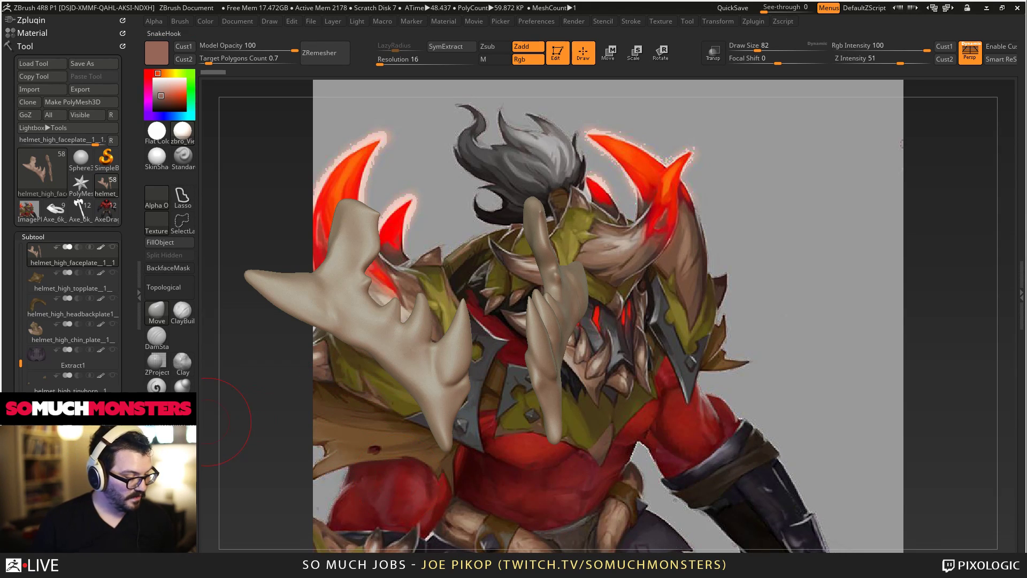
Carve a crease around the base of the faceplate's large front tusk with the DamStandard brush at draw size 54.
{"action": "left_click", "coordinate": [164, 342]}
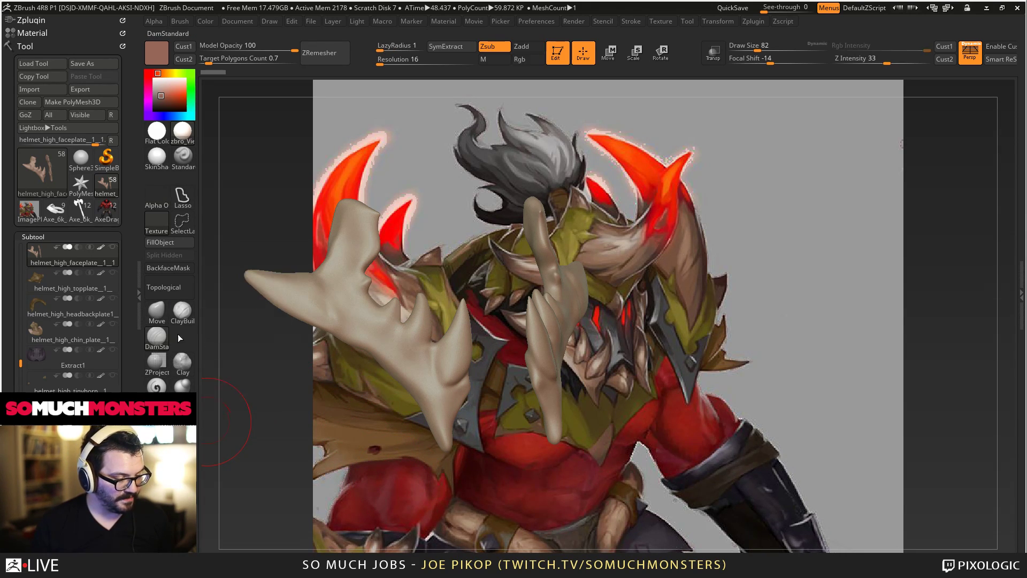
{"action": "right_click_drag", "start_coordinate": [440, 361], "coordinate": [447, 408], "text": "ctrl"}
{"action": "key", "text": "bracketleft"}
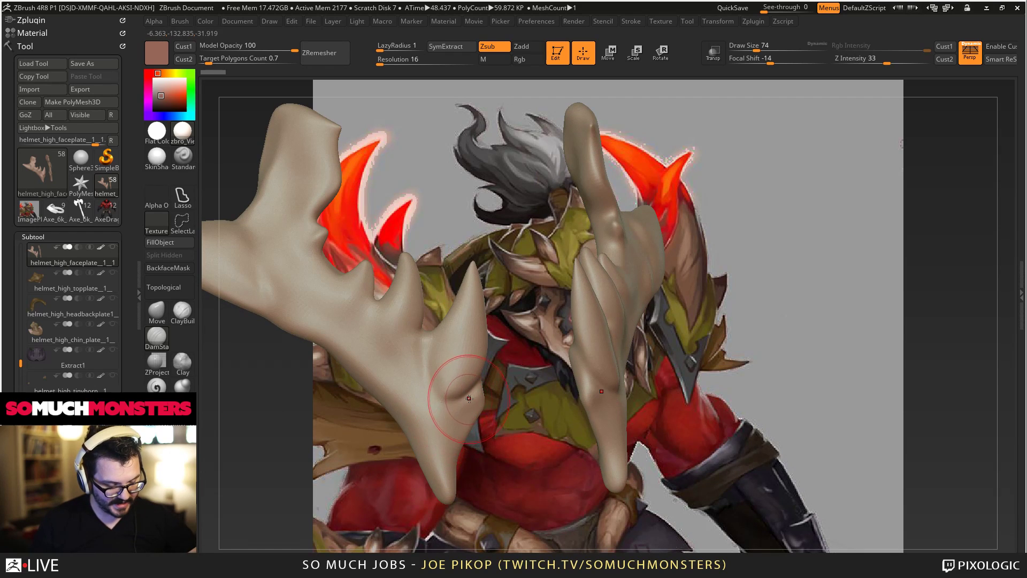
{"action": "key", "text": "bracketleft"}
{"action": "key", "text": "bracketleft"}
{"action": "key", "text": "bracketleft"}
{"action": "left_click_drag", "start_coordinate": [470, 400], "coordinate": [440, 403]}
{"action": "mouse_move", "coordinate": [420, 369]}
{"action": "right_mouse_down", "text": "alt"}
{"action": "mouse_move", "coordinate": [413, 382]}
{"action": "mouse_move", "coordinate": [501, 416]}
{"action": "right_mouse_up", "text": "alt"}
{"action": "left_click_drag", "start_coordinate": [517, 458], "coordinate": [510, 449]}
{"action": "mouse_move", "coordinate": [511, 408]}
{"action": "left_mouse_down"}
{"action": "mouse_move", "coordinate": [504, 389]}
{"action": "mouse_move", "coordinate": [503, 405]}
{"action": "left_mouse_up"}
{"action": "mouse_move", "coordinate": [508, 450]}
{"action": "left_mouse_down"}
{"action": "mouse_move", "coordinate": [504, 400]}
{"action": "mouse_move", "coordinate": [508, 445]}
{"action": "mouse_move", "coordinate": [527, 410]}
{"action": "left_mouse_up"}
{"action": "mouse_move", "coordinate": [428, 425]}
{"action": "right_mouse_down", "text": "alt"}
{"action": "mouse_move", "coordinate": [552, 389]}
{"action": "mouse_move", "coordinate": [630, 340]}
{"action": "right_mouse_up", "text": "alt"}
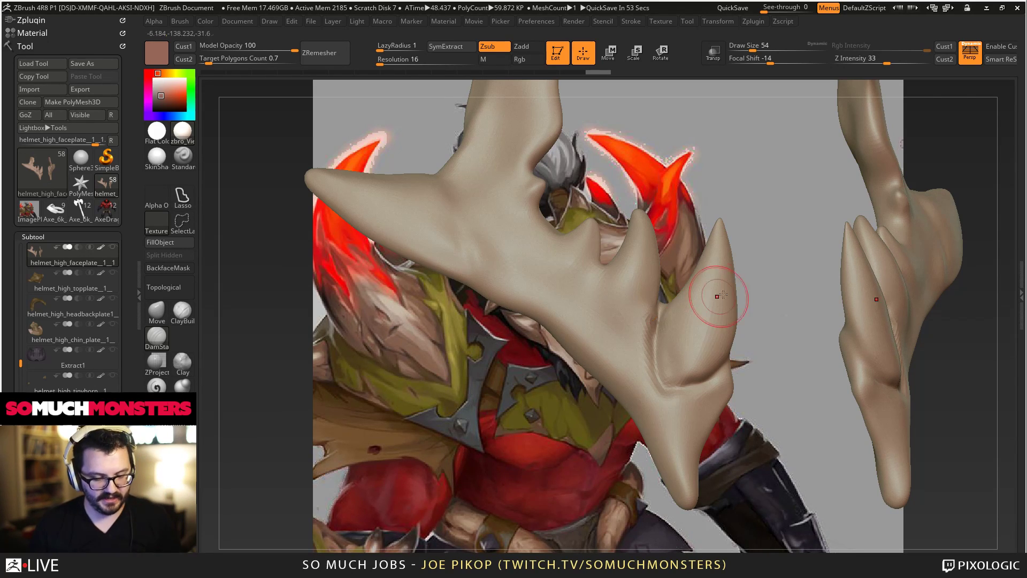
Carve a line up the front tusk with DamStandard, soften it with the Smooth brush, and enable Zadd for smoothing.
{"action": "mouse_move", "coordinate": [683, 366]}
{"action": "left_mouse_down"}
{"action": "mouse_move", "coordinate": [718, 249]}
{"action": "mouse_move", "coordinate": [699, 310]}
{"action": "left_mouse_up"}
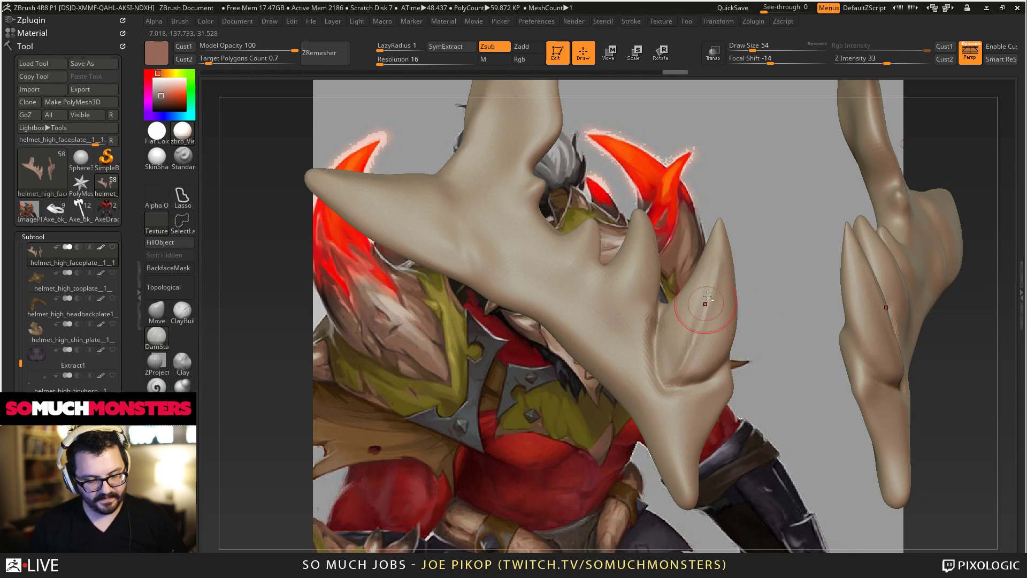
{"action": "mouse_move", "coordinate": [706, 201]}
{"action": "left_mouse_down", "text": "alt"}
{"action": "mouse_move", "coordinate": [677, 339]}
{"action": "mouse_move", "coordinate": [633, 332]}
{"action": "mouse_move", "coordinate": [591, 307]}
{"action": "mouse_move", "coordinate": [606, 337]}
{"action": "left_mouse_up", "text": "alt"}
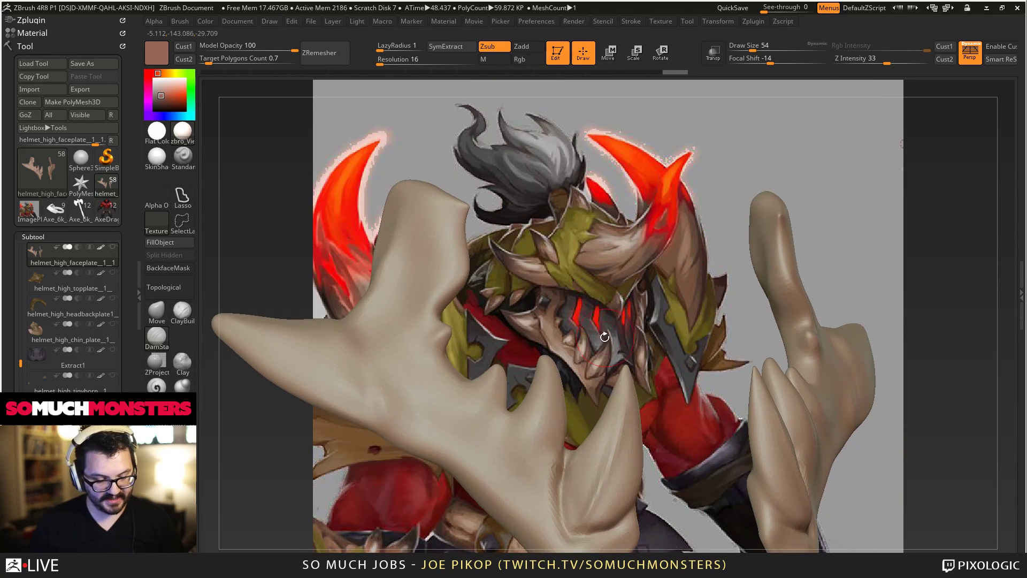
{"action": "key", "text": "shift"}
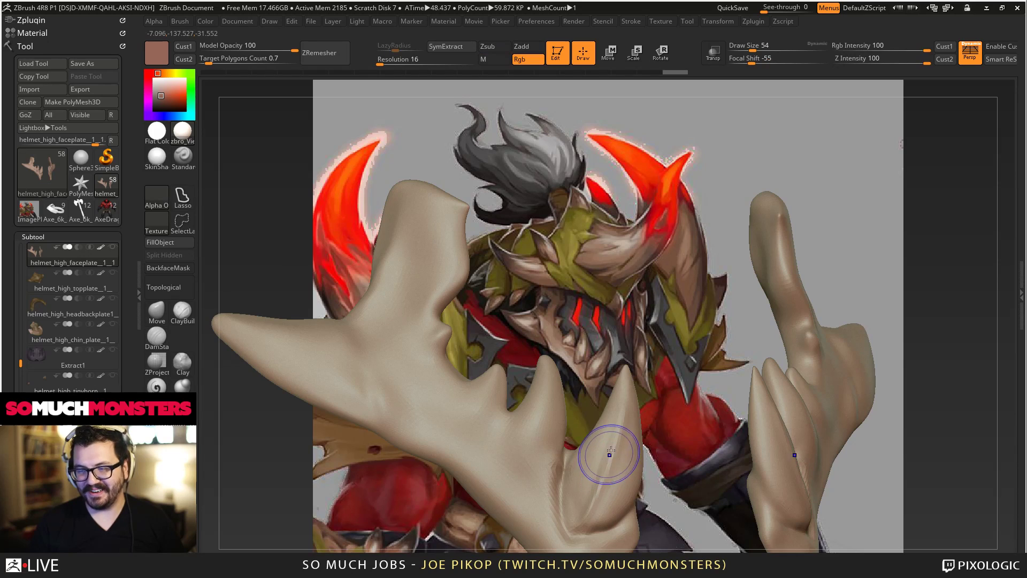
{"action": "left_click_drag", "start_coordinate": [600, 473], "coordinate": [620, 407], "text": "shift"}
{"action": "left_click_drag", "start_coordinate": [619, 407], "coordinate": [597, 484], "text": "shift"}
{"action": "key", "text": "shift"}
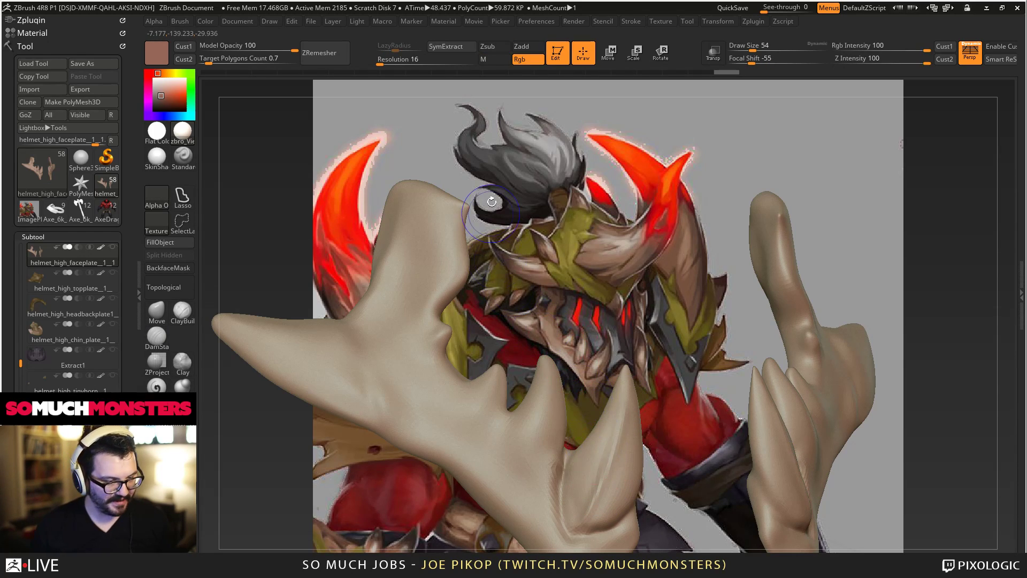
{"action": "left_click", "coordinate": [522, 47]}
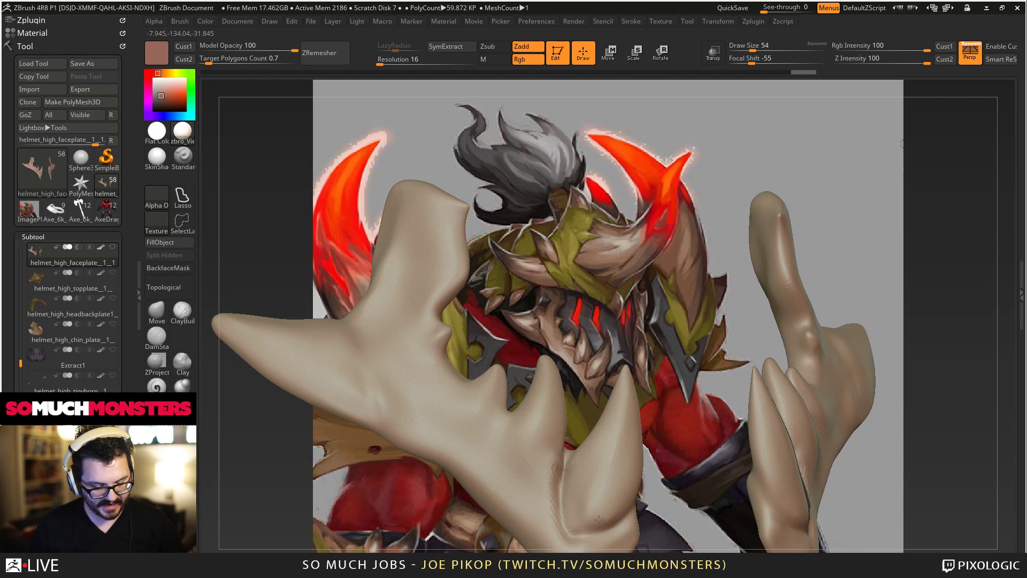
Adjust the front tusk's shape with the Move brush and enlarge the brush to draw size 126.
{"action": "key", "text": "b"}
{"action": "key", "text": "d"}
{"action": "key", "text": "s"}
{"action": "right_click_drag", "start_coordinate": [611, 521], "coordinate": [609, 357]}
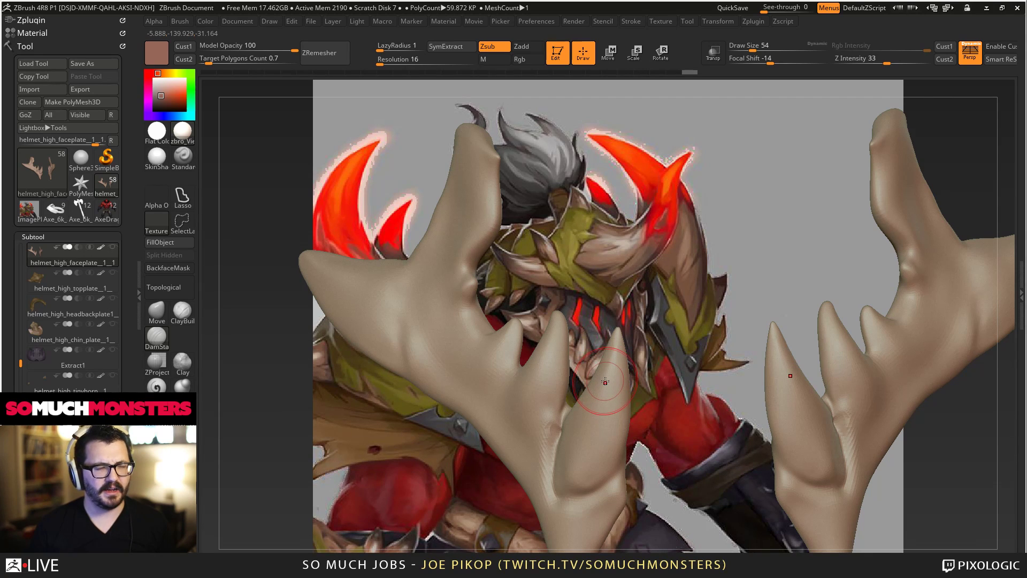
{"action": "right_click_drag", "start_coordinate": [601, 418], "coordinate": [401, 305]}
{"action": "left_click", "coordinate": [156, 310]}
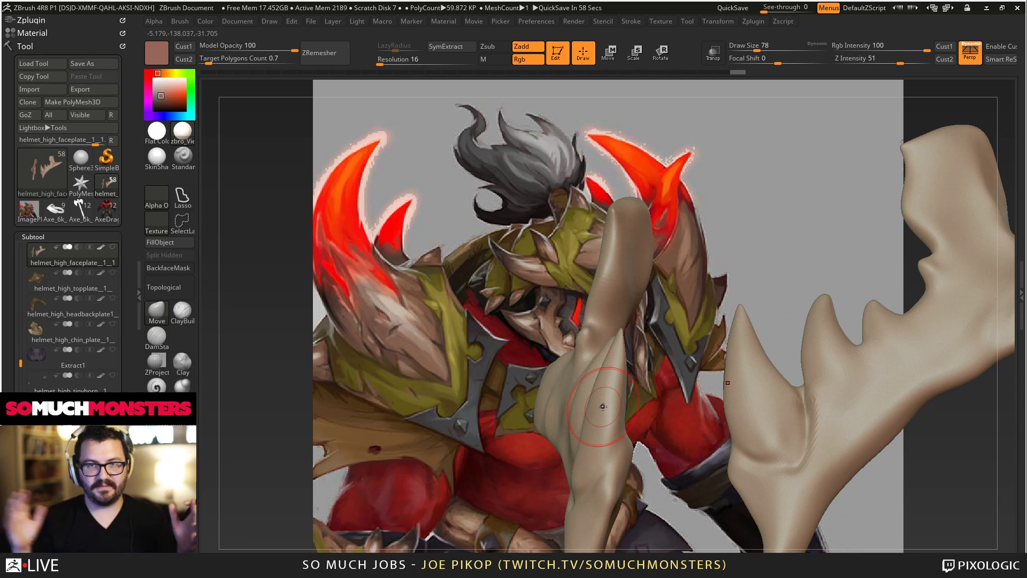
{"action": "left_click_drag", "start_coordinate": [603, 407], "coordinate": [610, 383]}
{"action": "right_click_drag", "start_coordinate": [609, 383], "coordinate": [589, 367]}
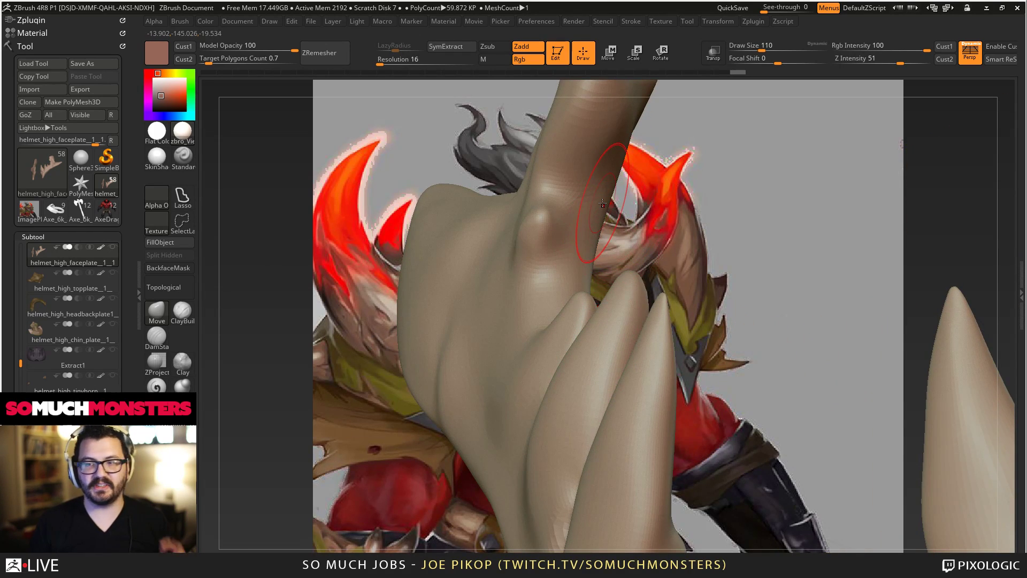
{"action": "key", "text": "]"}
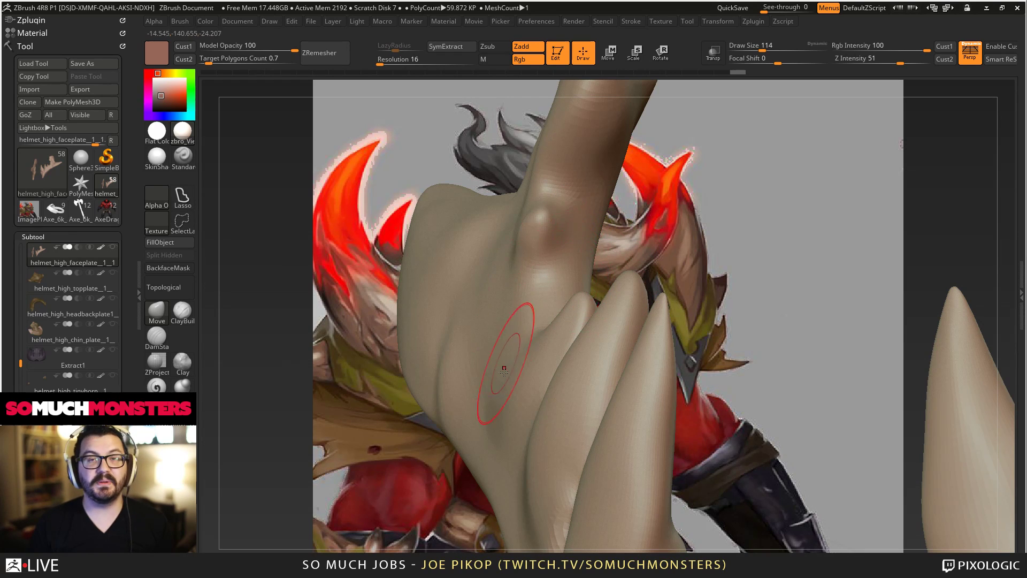
{"action": "right_click_drag", "start_coordinate": [505, 367], "coordinate": [553, 325]}
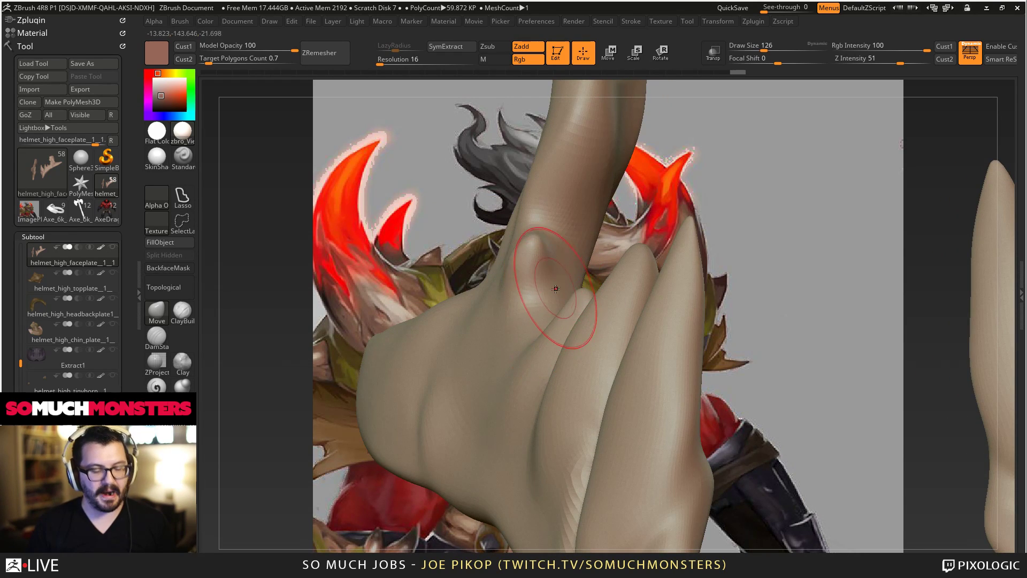
{"action": "mouse_move", "coordinate": [538, 271]}
{"action": "right_mouse_down"}
{"action": "mouse_move", "coordinate": [527, 275]}
{"action": "mouse_move", "coordinate": [570, 307]}
{"action": "mouse_move", "coordinate": [535, 374]}
{"action": "right_mouse_up"}
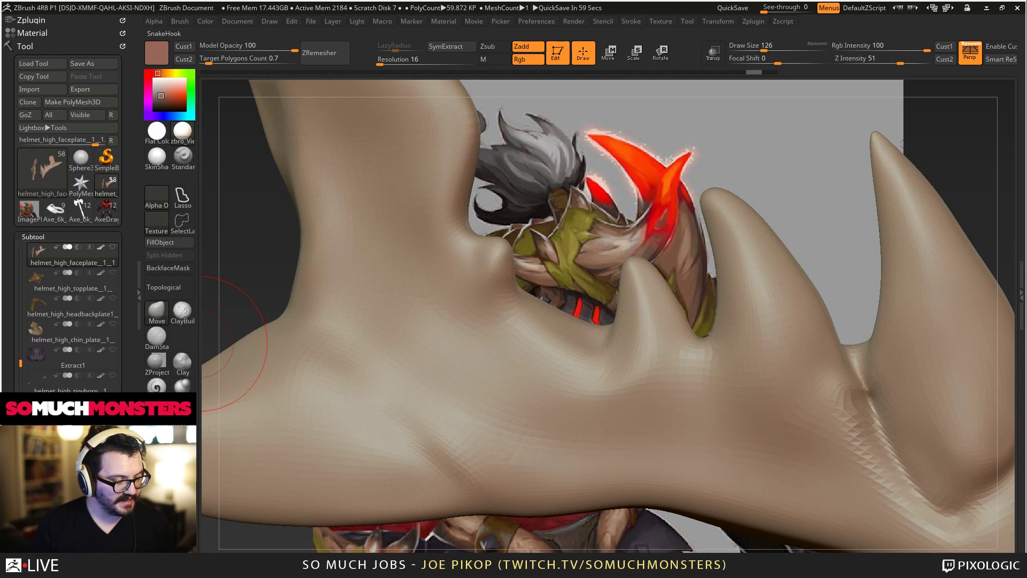
Cut creases around the base of the smallest faceplate tooth with DamStandard at draw size 70 and smooth the tooth.
{"action": "left_click", "coordinate": [174, 325]}
{"action": "left_click", "coordinate": [160, 336]}
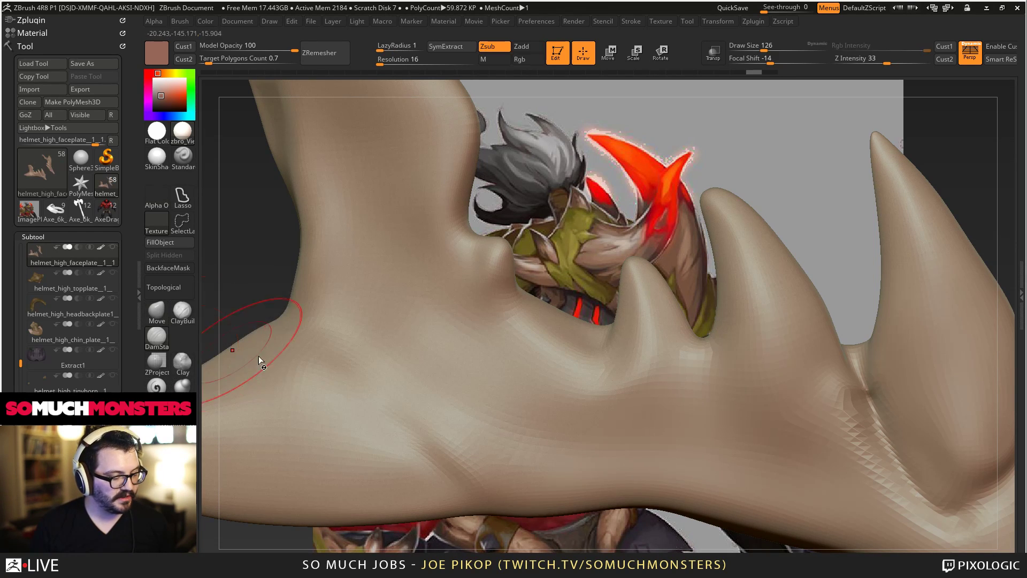
{"action": "key", "text": "bracketleft"}
{"action": "mouse_move", "coordinate": [611, 366]}
{"action": "right_mouse_down", "text": "alt"}
{"action": "mouse_move", "coordinate": [596, 489]}
{"action": "mouse_move", "coordinate": [589, 460]}
{"action": "right_mouse_up", "text": "alt"}
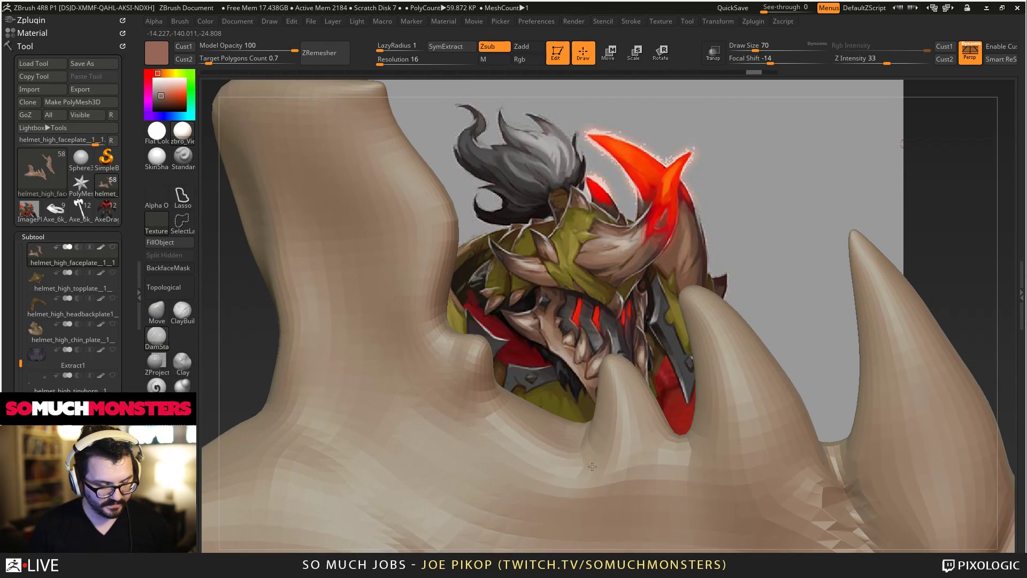
{"action": "left_click_drag", "start_coordinate": [663, 451], "coordinate": [617, 492]}
{"action": "left_click_drag", "start_coordinate": [592, 447], "coordinate": [617, 495]}
{"action": "right_click_drag", "start_coordinate": [617, 495], "coordinate": [595, 467]}
{"action": "left_click_drag", "start_coordinate": [595, 467], "coordinate": [645, 417], "text": "shift"}
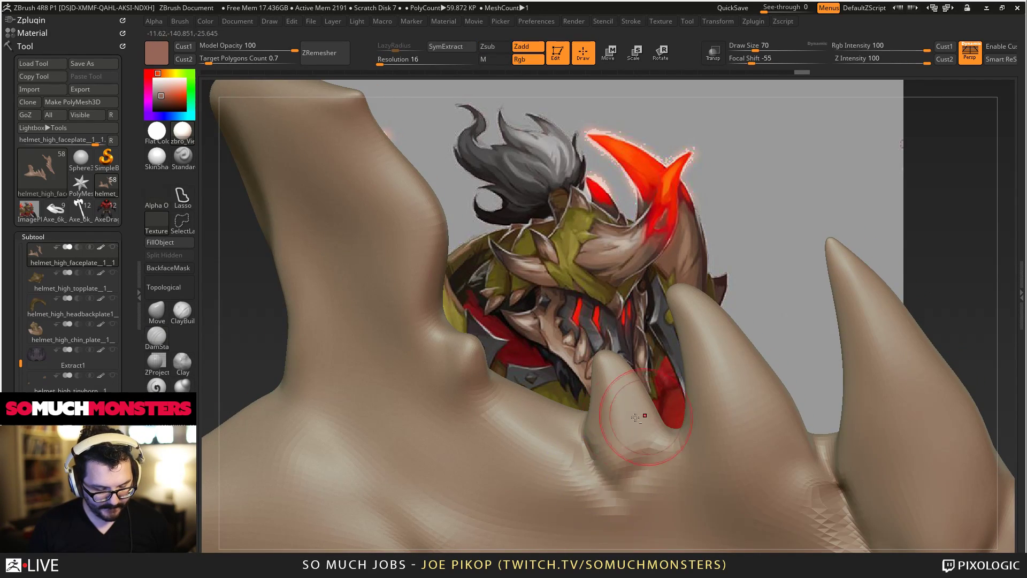
Try to extend the crease from the smallest tooth's base across the cheek surface with DamStandard.
{"action": "right_click_drag", "start_coordinate": [564, 444], "coordinate": [583, 482], "text": "alt"}
{"action": "mouse_move", "coordinate": [583, 482]}
{"action": "left_mouse_down"}
{"action": "mouse_move", "coordinate": [604, 503]}
{"action": "mouse_move", "coordinate": [598, 475]}
{"action": "mouse_move", "coordinate": [620, 511]}
{"action": "mouse_move", "coordinate": [615, 489]}
{"action": "mouse_move", "coordinate": [591, 503]}
{"action": "mouse_move", "coordinate": [543, 495]}
{"action": "left_mouse_up"}
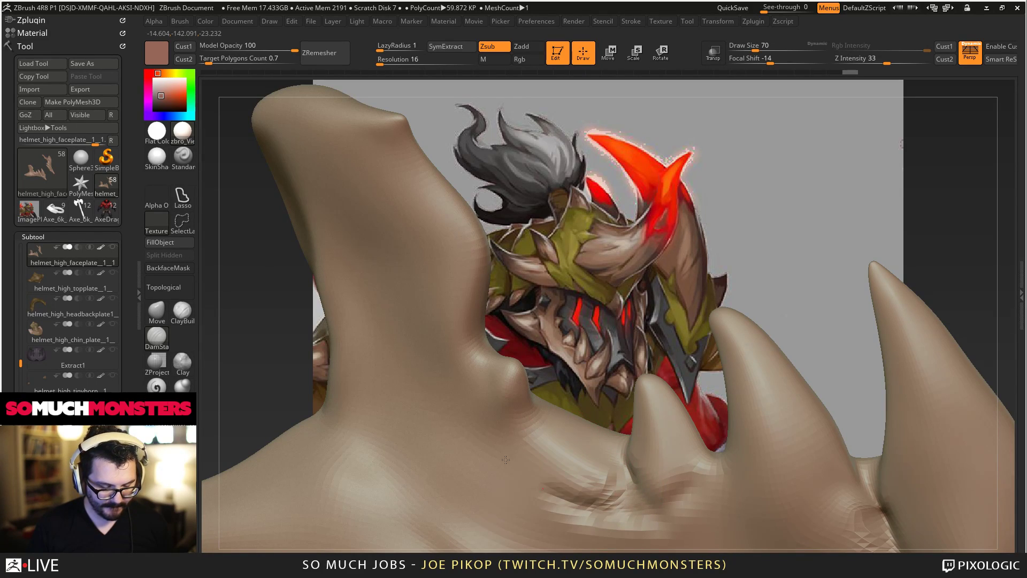
{"action": "mouse_move", "coordinate": [507, 448]}
{"action": "left_mouse_down"}
{"action": "mouse_move", "coordinate": [616, 497]}
{"action": "mouse_move", "coordinate": [626, 474]}
{"action": "mouse_move", "coordinate": [580, 477]}
{"action": "mouse_move", "coordinate": [521, 460]}
{"action": "left_mouse_up"}
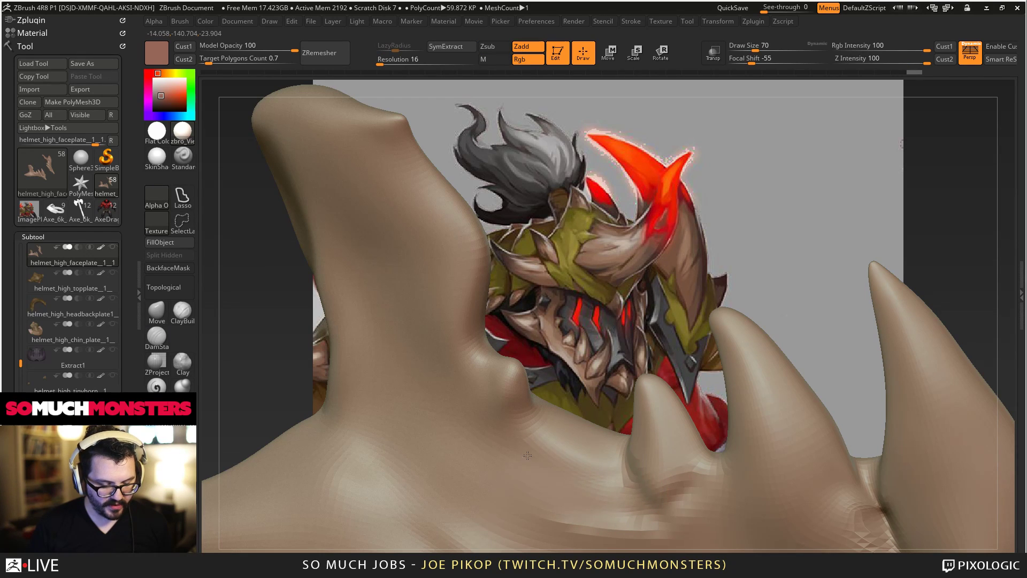
{"action": "right_click_drag", "start_coordinate": [598, 514], "coordinate": [602, 420], "text": "alt"}
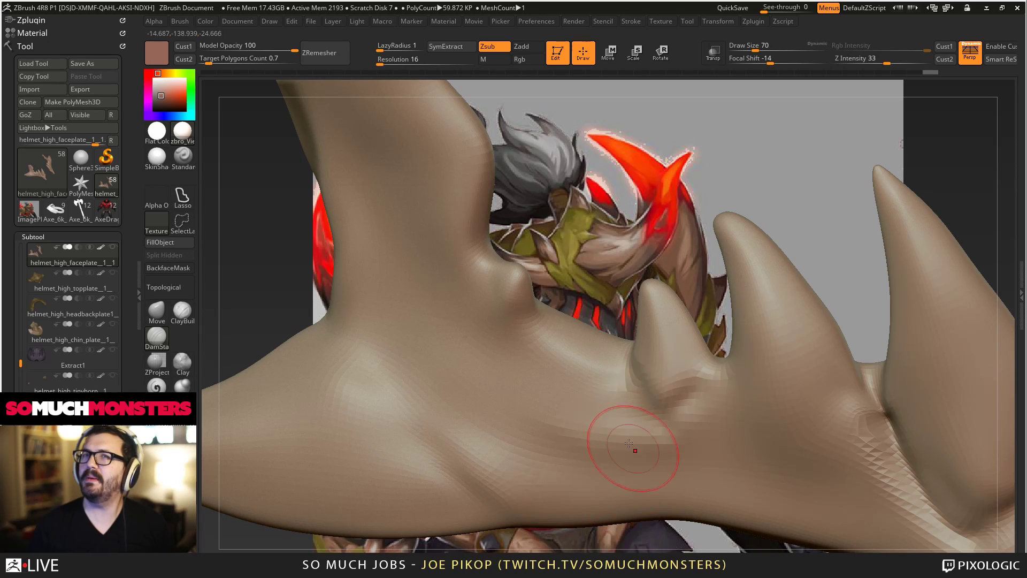
{"action": "mouse_move", "coordinate": [634, 462]}
{"action": "left_mouse_down"}
{"action": "mouse_move", "coordinate": [639, 428]}
{"action": "mouse_move", "coordinate": [591, 430]}
{"action": "left_mouse_up"}
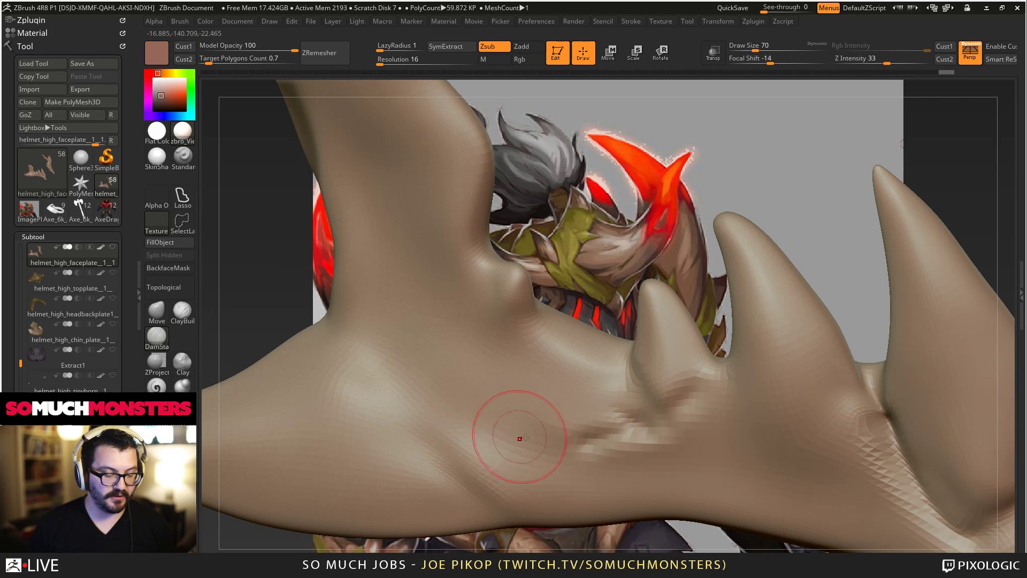
Build up the cheek surface below and beside the smallest tooth with ClayBuildup strokes at draw size 70.
{"action": "left_click", "coordinate": [179, 307]}
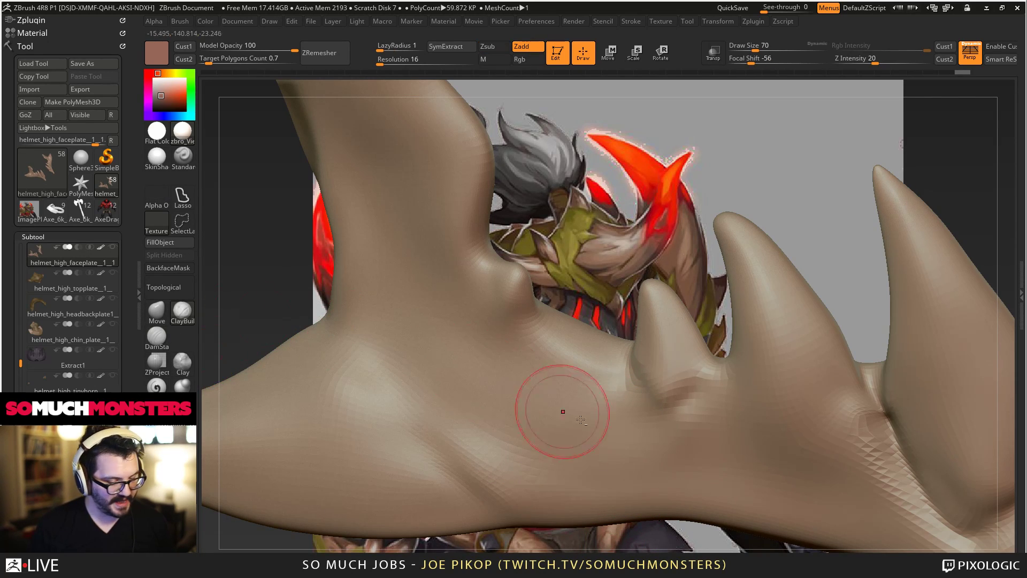
{"action": "mouse_move", "coordinate": [562, 412]}
{"action": "left_mouse_down"}
{"action": "mouse_move", "coordinate": [602, 423]}
{"action": "mouse_move", "coordinate": [588, 436]}
{"action": "mouse_move", "coordinate": [477, 401]}
{"action": "mouse_move", "coordinate": [563, 400]}
{"action": "mouse_move", "coordinate": [581, 378]}
{"action": "left_mouse_up"}
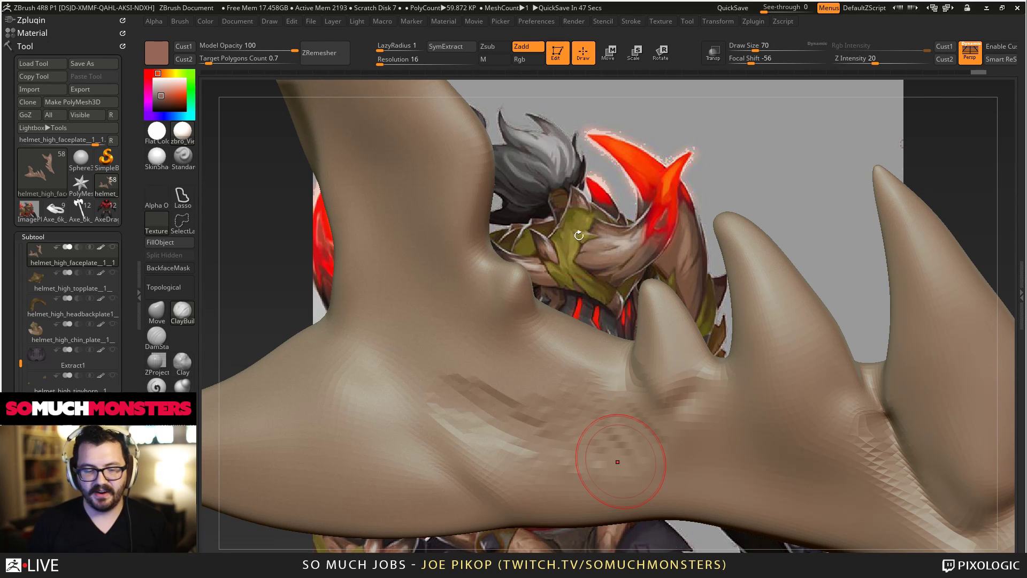
{"action": "left_click_drag", "start_coordinate": [579, 235], "coordinate": [575, 317]}
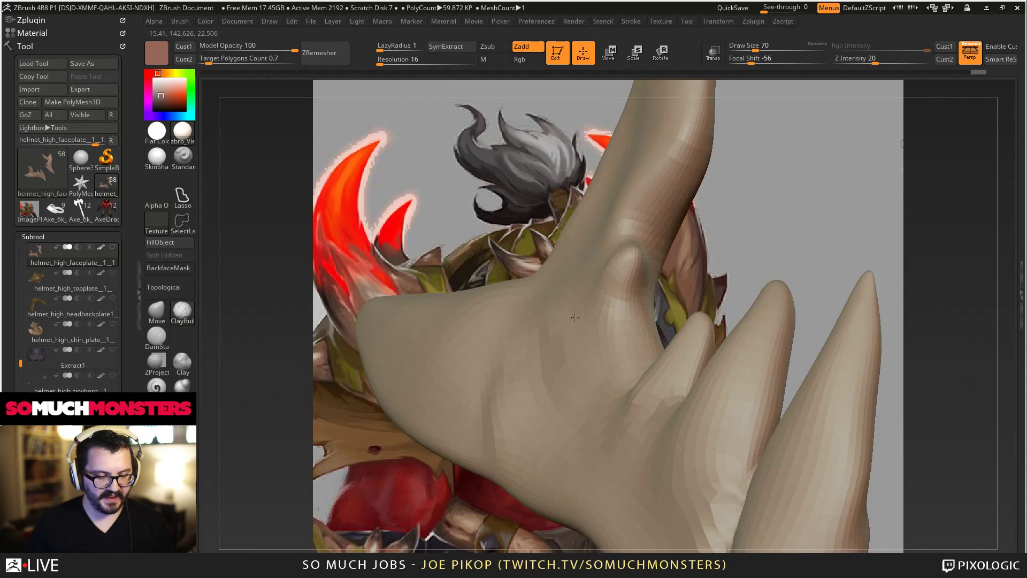
{"action": "right_click_drag", "start_coordinate": [575, 318], "coordinate": [588, 326]}
Adjust the faceplate's form around the cheek and small teeth with the Move brush at about draw size 90.
{"action": "left_click", "coordinate": [155, 314]}
{"action": "right_click_drag", "start_coordinate": [497, 323], "coordinate": [619, 287]}
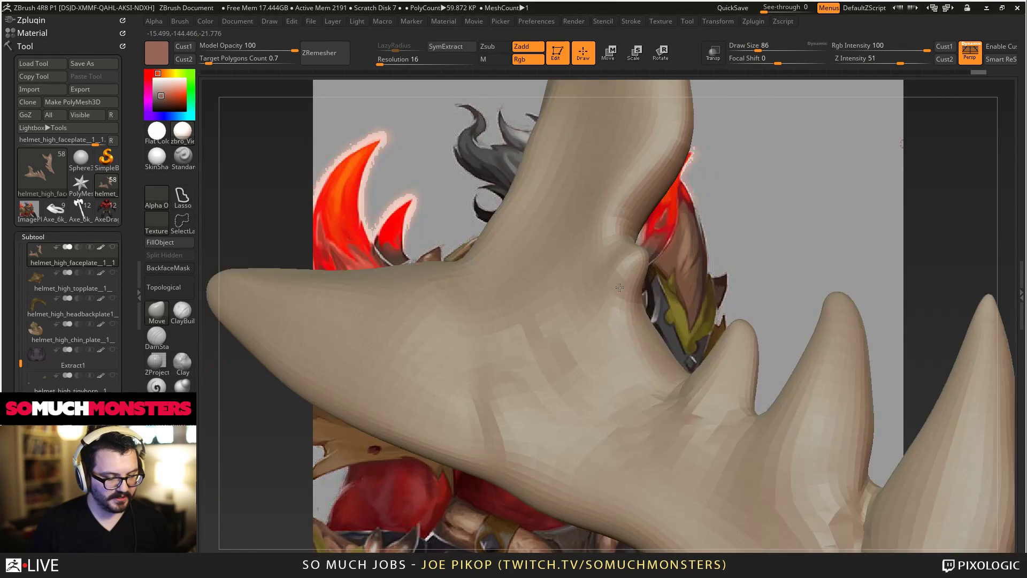
{"action": "left_click_drag", "start_coordinate": [619, 287], "coordinate": [653, 344]}
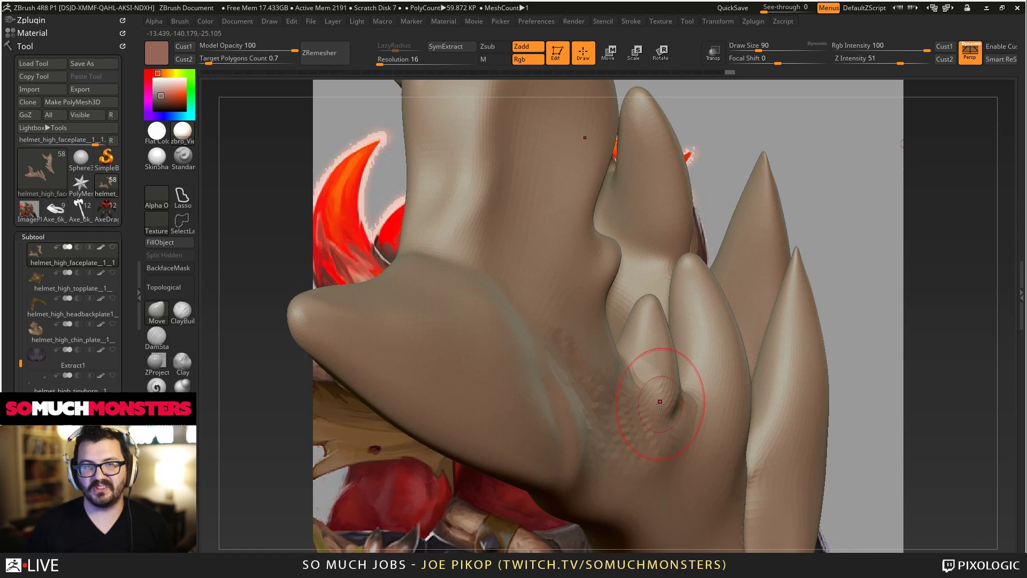
{"action": "right_click_drag", "start_coordinate": [685, 392], "coordinate": [651, 374]}
Smooth the rough clay strokes on the cheek and blend them into the bases of the faceplate teeth.
{"action": "left_click_drag", "start_coordinate": [651, 374], "coordinate": [657, 322], "text": "shift"}
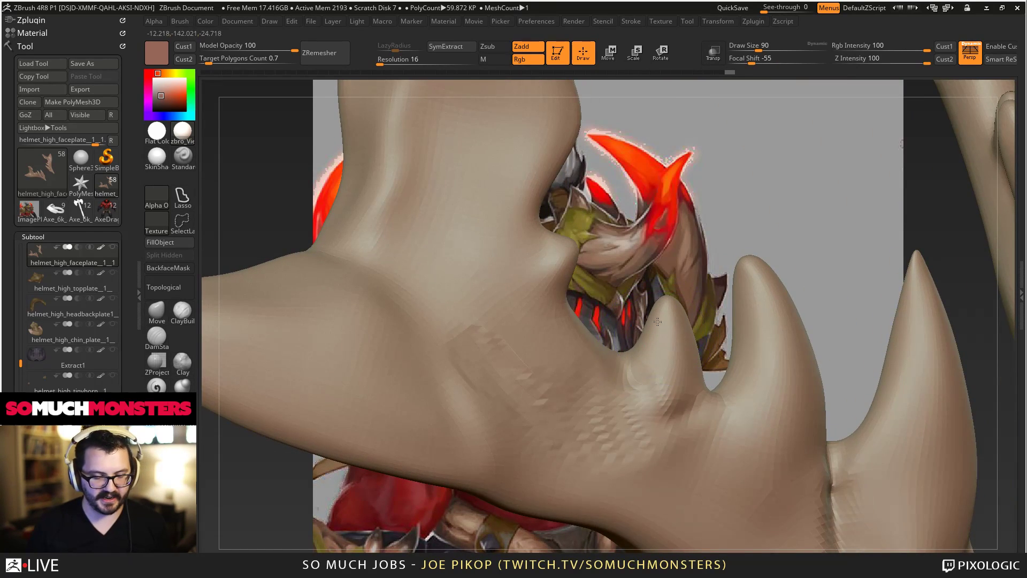
{"action": "right_click_drag", "start_coordinate": [658, 322], "coordinate": [680, 324]}
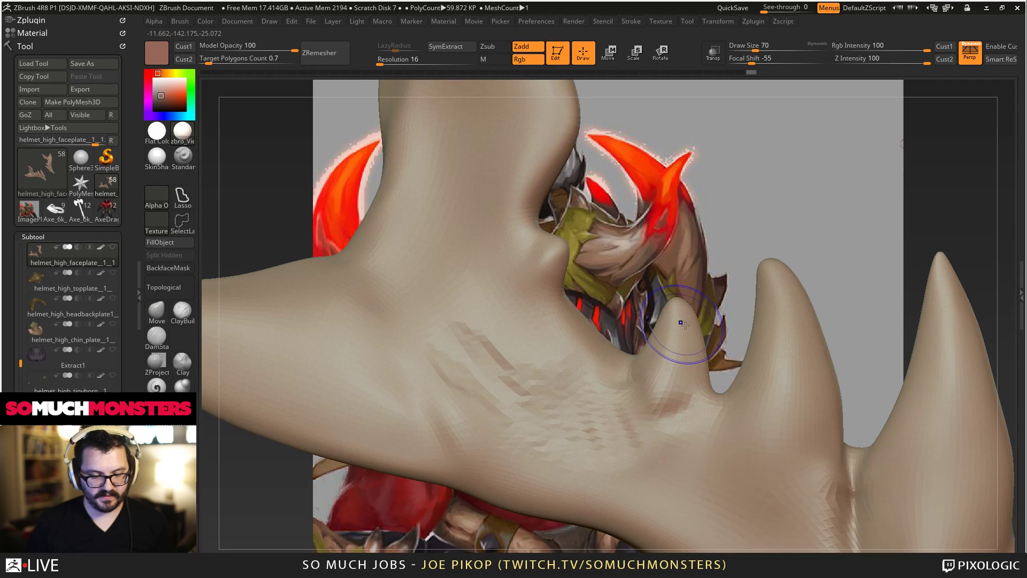
{"action": "left_click_drag", "start_coordinate": [683, 324], "coordinate": [684, 317], "text": "shift"}
{"action": "left_click_drag", "start_coordinate": [694, 353], "coordinate": [676, 325], "text": "shift"}
{"action": "mouse_move", "coordinate": [614, 324]}
{"action": "right_mouse_down", "text": "ctrl"}
{"action": "mouse_move", "coordinate": [587, 310]}
{"action": "mouse_move", "coordinate": [665, 397]}
{"action": "right_mouse_up", "text": "ctrl"}
{"action": "mouse_move", "coordinate": [776, 383]}
{"action": "left_mouse_down", "text": "shift"}
{"action": "mouse_move", "coordinate": [778, 409]}
{"action": "mouse_move", "coordinate": [722, 385]}
{"action": "mouse_move", "coordinate": [643, 415]}
{"action": "left_mouse_up", "text": "shift"}
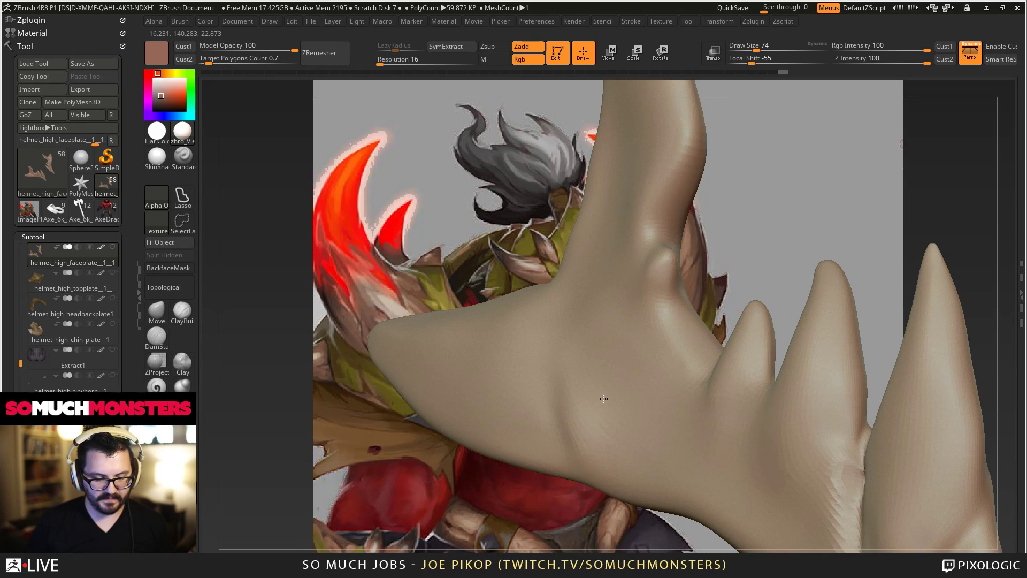
{"action": "right_click_drag", "start_coordinate": [604, 399], "coordinate": [590, 362], "text": "ctrl"}
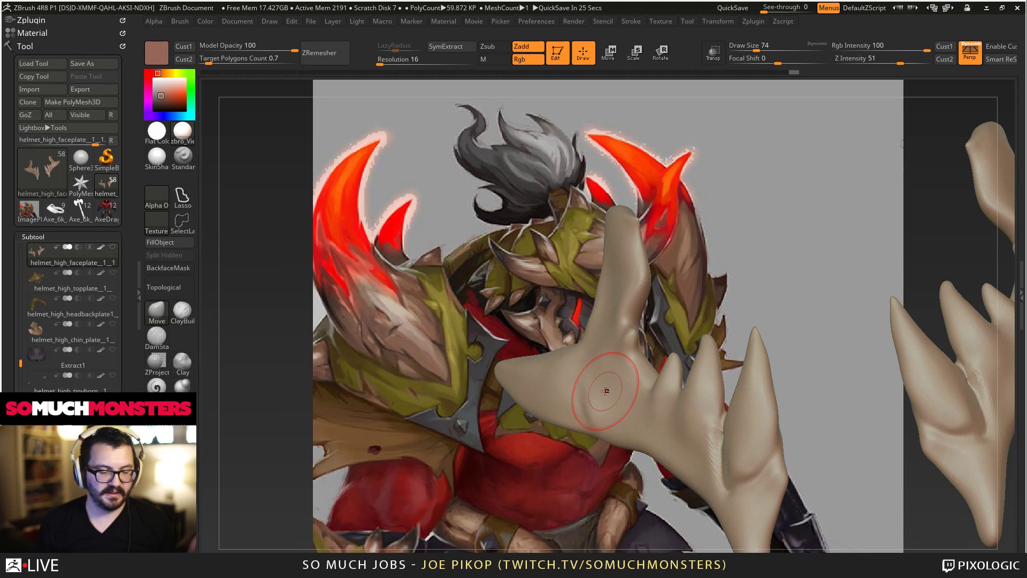
Build up the narrow front face of the faceplate's upright prong with ClayBuildup at draw size 74 and smooth the strokes.
{"action": "right_click_drag", "start_coordinate": [624, 282], "coordinate": [608, 282]}
{"action": "left_click_drag", "start_coordinate": [608, 282], "coordinate": [663, 240]}
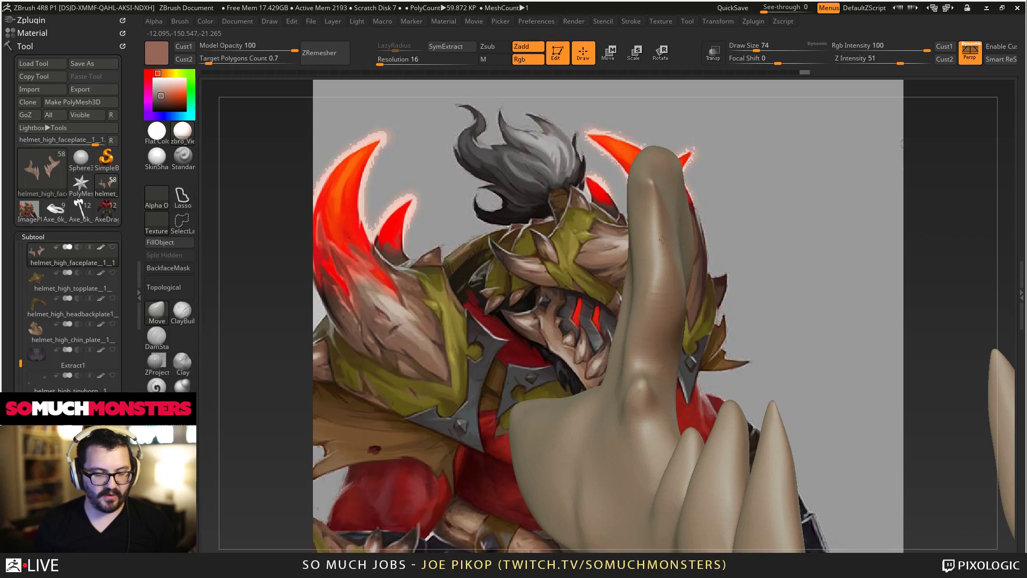
{"action": "left_click", "coordinate": [182, 312]}
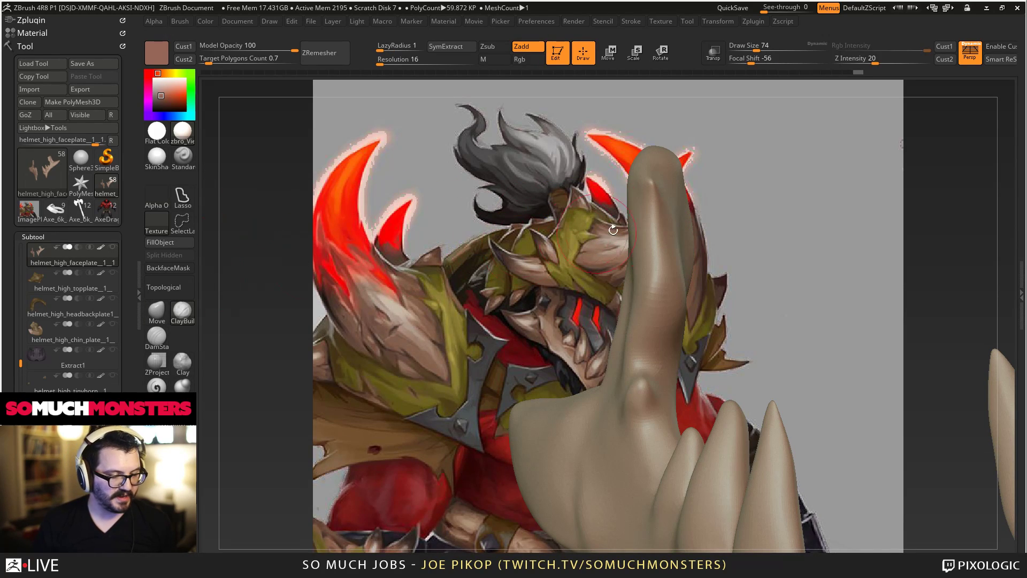
{"action": "right_click_drag", "start_coordinate": [614, 229], "coordinate": [673, 198]}
{"action": "mouse_move", "coordinate": [679, 224]}
{"action": "left_mouse_down"}
{"action": "mouse_move", "coordinate": [678, 284]}
{"action": "mouse_move", "coordinate": [685, 257]}
{"action": "left_mouse_up"}
{"action": "left_click_drag", "start_coordinate": [688, 303], "coordinate": [690, 284], "text": "shift"}
{"action": "right_click_drag", "start_coordinate": [665, 202], "coordinate": [651, 174]}
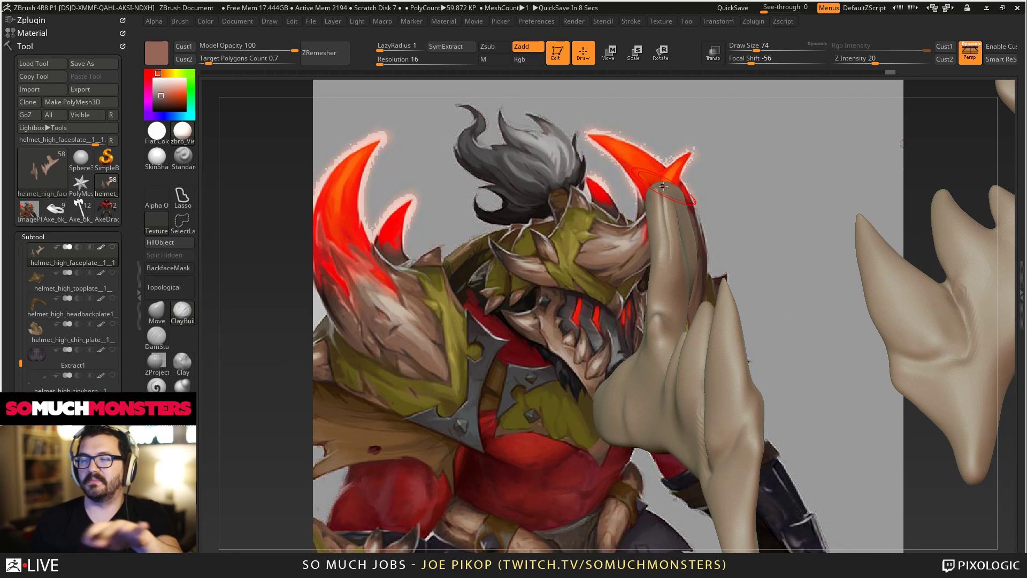
{"action": "mouse_move", "coordinate": [660, 261]}
{"action": "right_mouse_down"}
{"action": "mouse_move", "coordinate": [660, 240]}
{"action": "mouse_move", "coordinate": [669, 262]}
{"action": "mouse_move", "coordinate": [651, 270]}
{"action": "right_mouse_up"}
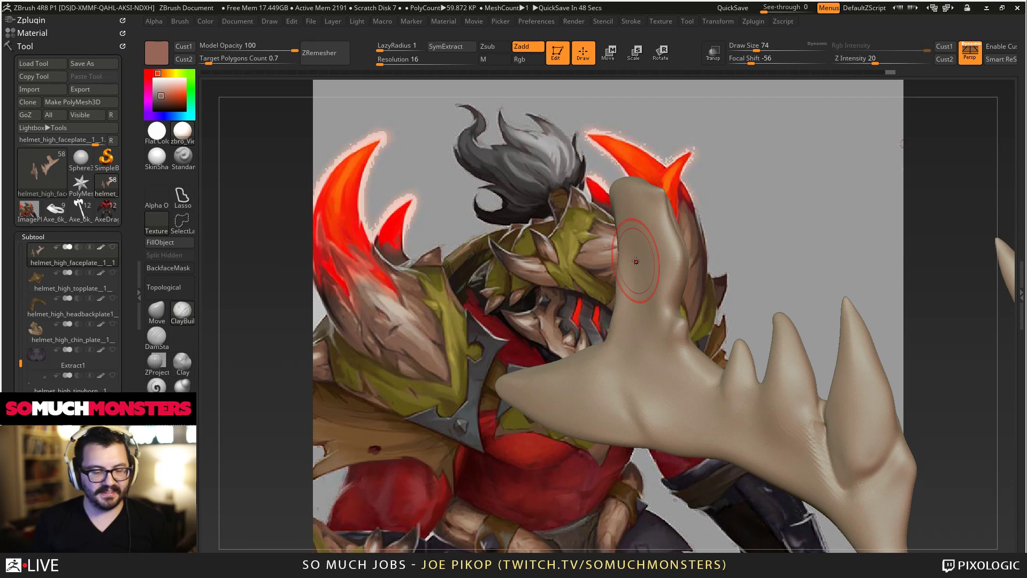
{"action": "mouse_move", "coordinate": [638, 261]}
{"action": "right_mouse_down"}
{"action": "mouse_move", "coordinate": [639, 314]}
{"action": "mouse_move", "coordinate": [646, 296]}
{"action": "right_mouse_up"}
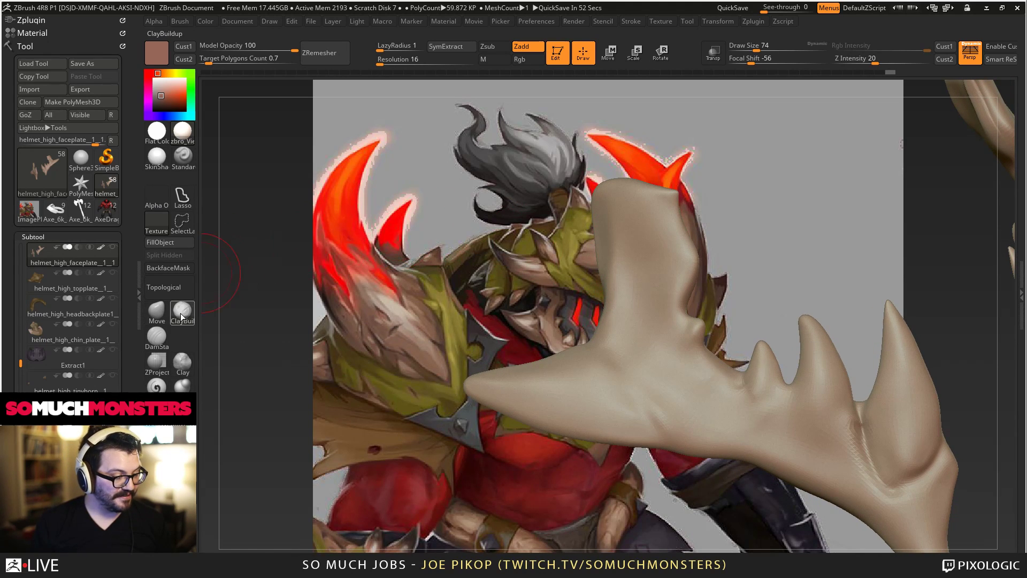
Sharpen the beveled front edge of the upright prong above the small nub with further ClayBuildup strokes.
{"action": "left_click", "coordinate": [181, 313]}
{"action": "right_click_drag", "start_coordinate": [505, 211], "coordinate": [538, 240], "text": "alt"}
{"action": "right_click_drag", "start_coordinate": [623, 300], "coordinate": [718, 298]}
{"action": "right_click_drag", "start_coordinate": [733, 387], "coordinate": [722, 355]}
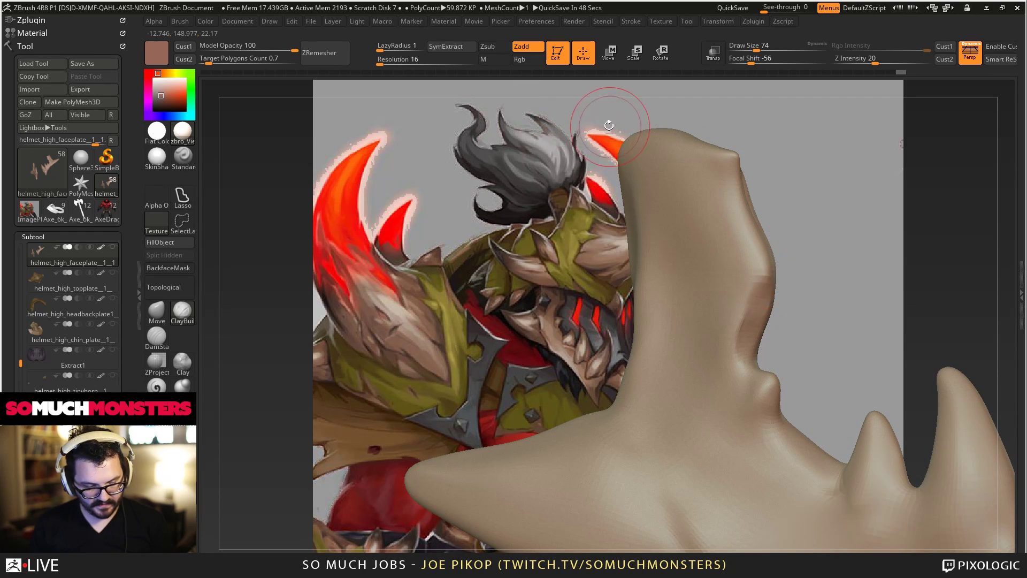
{"action": "mouse_move", "coordinate": [725, 204]}
{"action": "right_mouse_down"}
{"action": "mouse_move", "coordinate": [709, 196]}
{"action": "mouse_move", "coordinate": [732, 181]}
{"action": "right_mouse_up"}
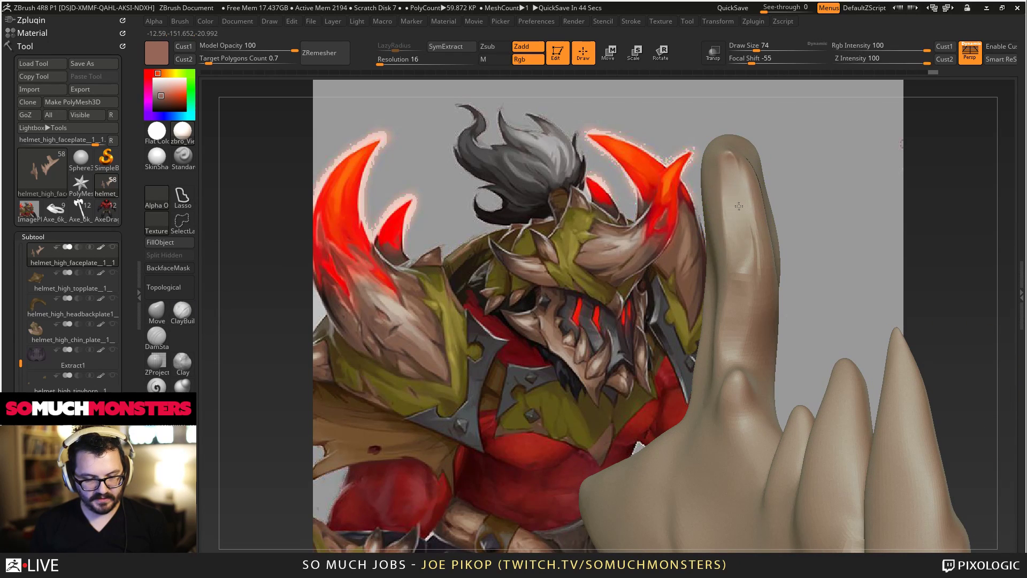
{"action": "right_click_drag", "start_coordinate": [731, 235], "coordinate": [744, 250]}
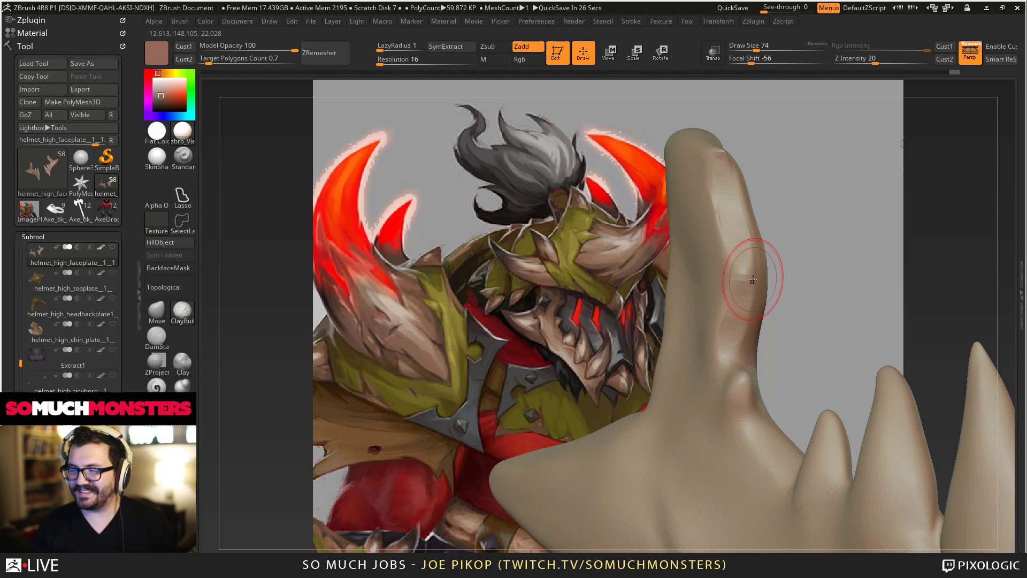
{"action": "mouse_move", "coordinate": [699, 210]}
{"action": "right_mouse_down"}
{"action": "mouse_move", "coordinate": [672, 209]}
{"action": "mouse_move", "coordinate": [677, 198]}
{"action": "right_mouse_up"}
{"action": "mouse_move", "coordinate": [677, 198]}
{"action": "left_mouse_down"}
{"action": "mouse_move", "coordinate": [708, 211]}
{"action": "mouse_move", "coordinate": [676, 217]}
{"action": "mouse_move", "coordinate": [717, 243]}
{"action": "left_mouse_up"}
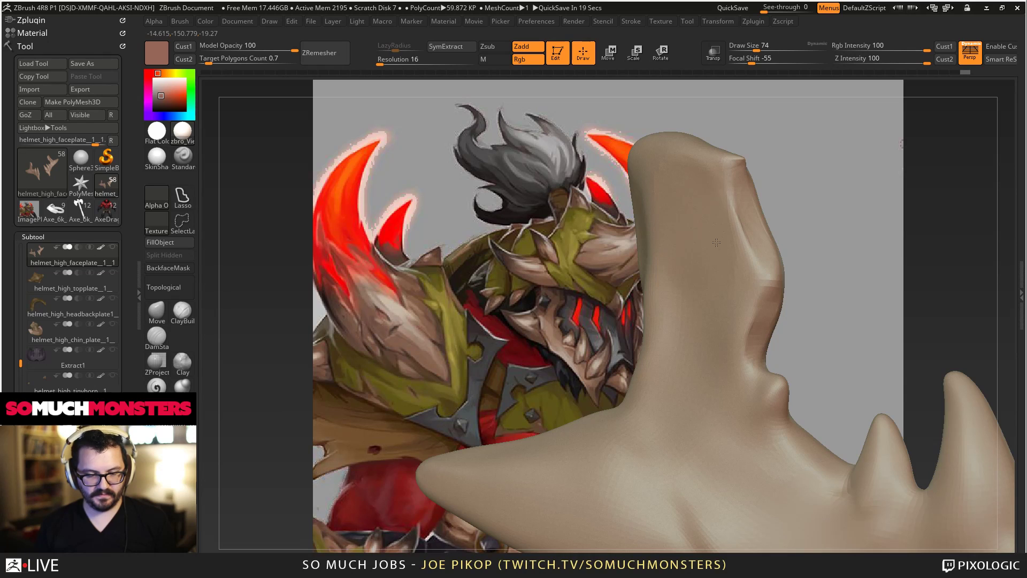
Fill out the broad side of the upright prong with clay and smooth it into an even surface.
{"action": "right_click_drag", "start_coordinate": [726, 309], "coordinate": [706, 333]}
{"action": "left_click_drag", "start_coordinate": [705, 333], "coordinate": [709, 328], "text": "shift"}
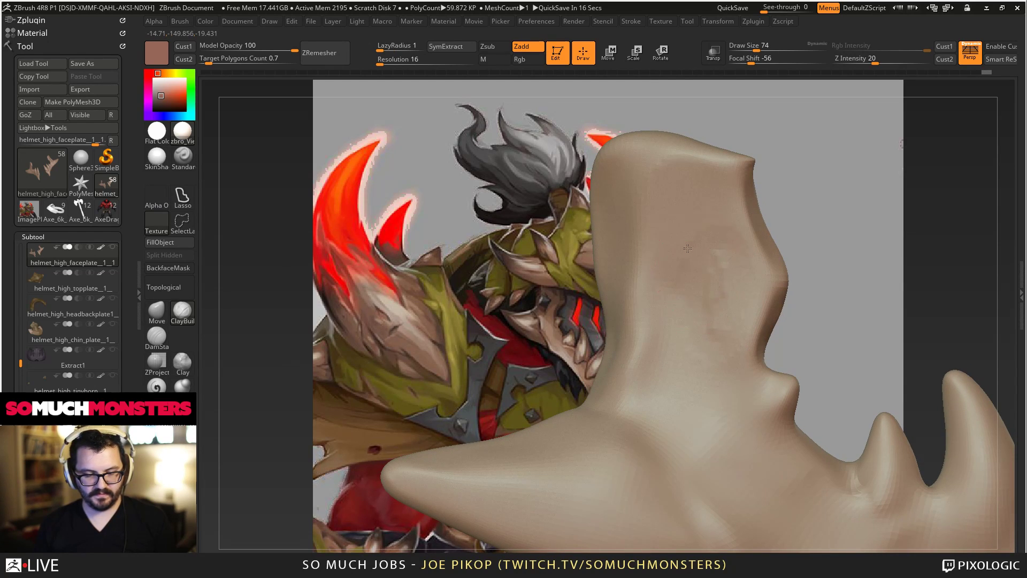
{"action": "right_click_drag", "start_coordinate": [709, 328], "coordinate": [689, 246]}
{"action": "left_click_drag", "start_coordinate": [689, 246], "coordinate": [702, 287], "text": "shift"}
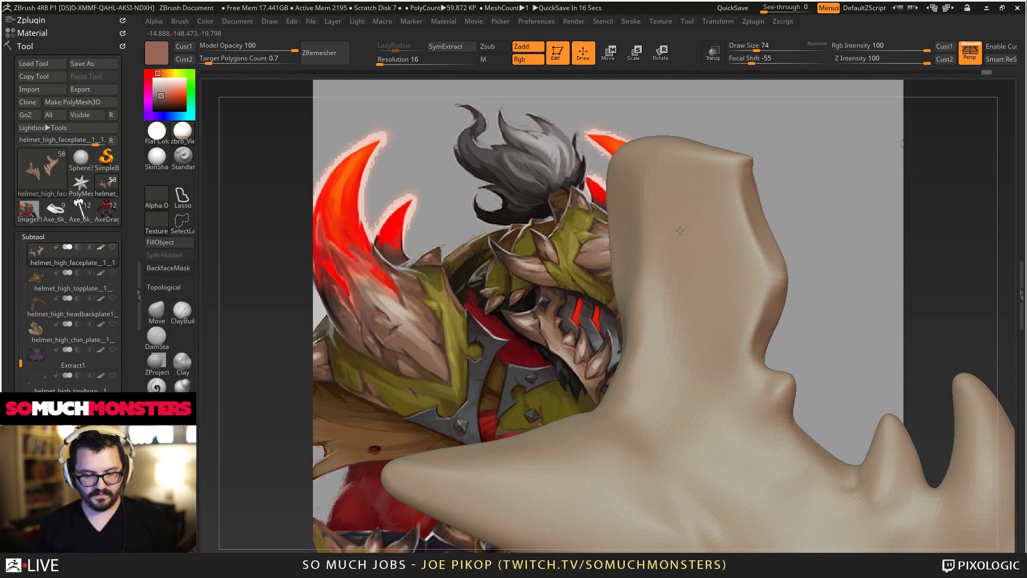
{"action": "left_click_drag", "start_coordinate": [673, 218], "coordinate": [686, 183], "text": "shift"}
{"action": "right_click_drag", "start_coordinate": [685, 183], "coordinate": [631, 188]}
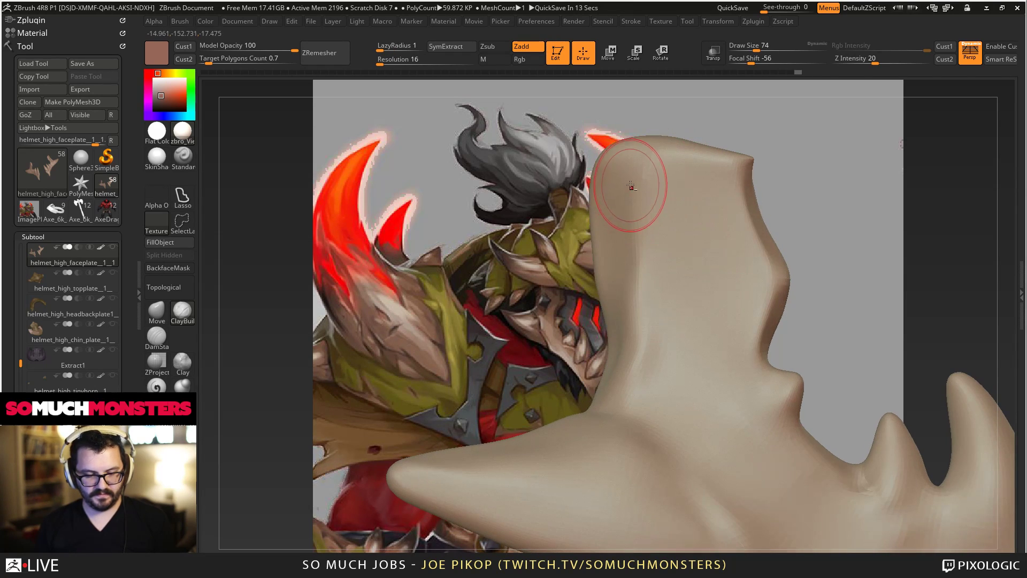
Build up the upright prong's back edge and the root of the long side tusk with ClayBuildup, smoothing the transition.
{"action": "left_click_drag", "start_coordinate": [628, 150], "coordinate": [650, 374]}
{"action": "mouse_move", "coordinate": [640, 295]}
{"action": "left_mouse_down", "text": "shift"}
{"action": "mouse_move", "coordinate": [642, 370]}
{"action": "mouse_move", "coordinate": [618, 160]}
{"action": "mouse_move", "coordinate": [648, 415]}
{"action": "left_mouse_up", "text": "shift"}
{"action": "right_click_drag", "start_coordinate": [648, 415], "coordinate": [693, 344], "text": "ctrl"}
{"action": "mouse_move", "coordinate": [663, 389]}
{"action": "right_mouse_down"}
{"action": "mouse_move", "coordinate": [675, 444]}
{"action": "mouse_move", "coordinate": [712, 396]}
{"action": "mouse_move", "coordinate": [706, 380]}
{"action": "right_mouse_up"}
{"action": "left_click_drag", "start_coordinate": [706, 380], "coordinate": [699, 419]}
{"action": "mouse_move", "coordinate": [671, 415]}
{"action": "right_mouse_down"}
{"action": "mouse_move", "coordinate": [682, 412]}
{"action": "mouse_move", "coordinate": [650, 401]}
{"action": "mouse_move", "coordinate": [675, 430]}
{"action": "right_mouse_up"}
{"action": "left_click_drag", "start_coordinate": [675, 430], "coordinate": [695, 429]}
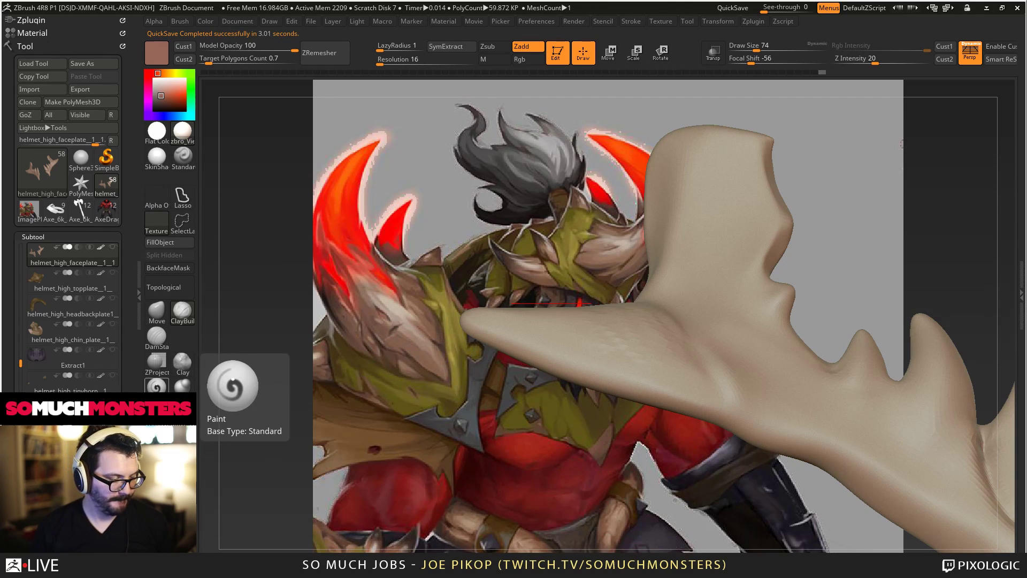
Flatten the side and root of the long tusk into planes at draw size 82, softening the rough strokes.
{"action": "left_click", "coordinate": [182, 386]}
{"action": "mouse_move", "coordinate": [562, 399]}
{"action": "left_mouse_down"}
{"action": "mouse_move", "coordinate": [720, 417]}
{"action": "mouse_move", "coordinate": [748, 398]}
{"action": "mouse_move", "coordinate": [780, 418]}
{"action": "mouse_move", "coordinate": [634, 342]}
{"action": "mouse_move", "coordinate": [576, 282]}
{"action": "left_mouse_up"}
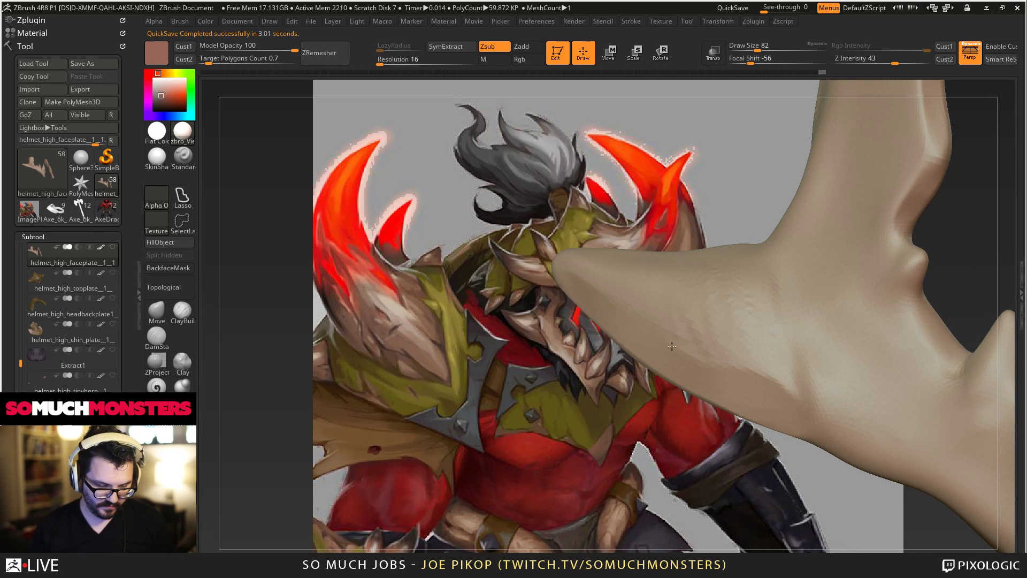
{"action": "mouse_move", "coordinate": [696, 363]}
{"action": "left_mouse_down"}
{"action": "mouse_move", "coordinate": [749, 377]}
{"action": "mouse_move", "coordinate": [752, 390]}
{"action": "left_mouse_up"}
{"action": "mouse_move", "coordinate": [752, 390]}
{"action": "right_mouse_down"}
{"action": "mouse_move", "coordinate": [729, 380]}
{"action": "mouse_move", "coordinate": [770, 363]}
{"action": "mouse_move", "coordinate": [704, 319]}
{"action": "right_mouse_up"}
{"action": "left_click_drag", "start_coordinate": [701, 318], "coordinate": [642, 257]}
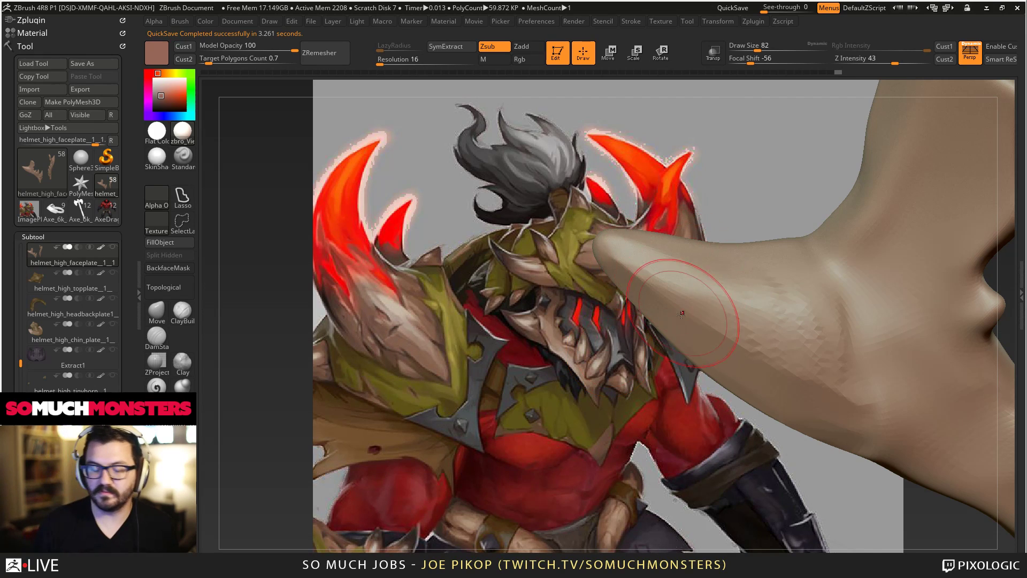
{"action": "right_click_drag", "start_coordinate": [695, 331], "coordinate": [730, 332]}
{"action": "left_click_drag", "start_coordinate": [770, 355], "coordinate": [784, 315], "text": "shift"}
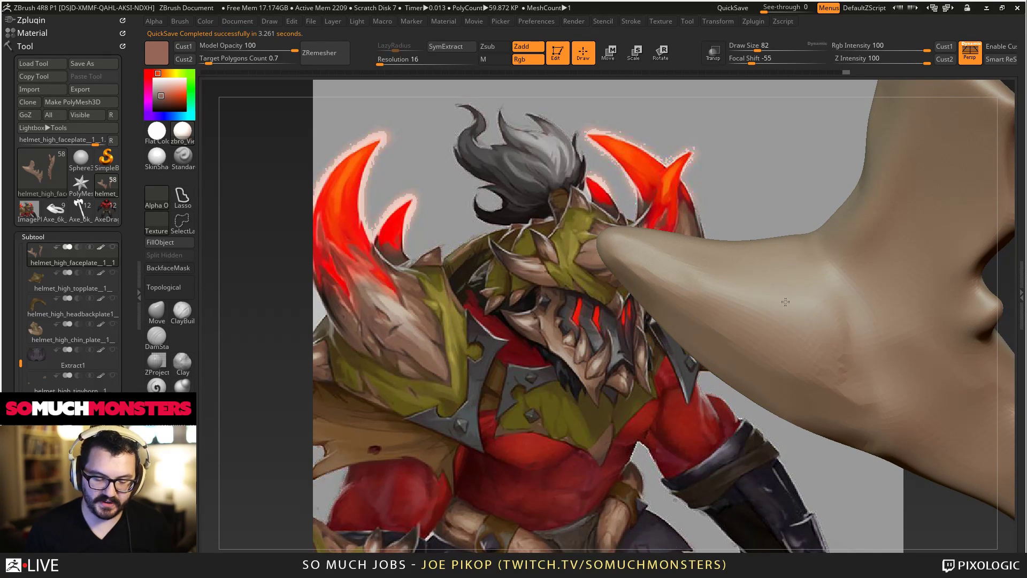
Flatten the upright prong's front corner and edge into crisp bevels at draw size 82.
{"action": "mouse_move", "coordinate": [786, 339]}
{"action": "right_mouse_down", "text": "ctrl"}
{"action": "mouse_move", "coordinate": [735, 289]}
{"action": "mouse_move", "coordinate": [669, 247]}
{"action": "mouse_move", "coordinate": [700, 275]}
{"action": "mouse_move", "coordinate": [684, 326]}
{"action": "mouse_move", "coordinate": [695, 308]}
{"action": "mouse_move", "coordinate": [684, 315]}
{"action": "right_mouse_up", "text": "ctrl"}
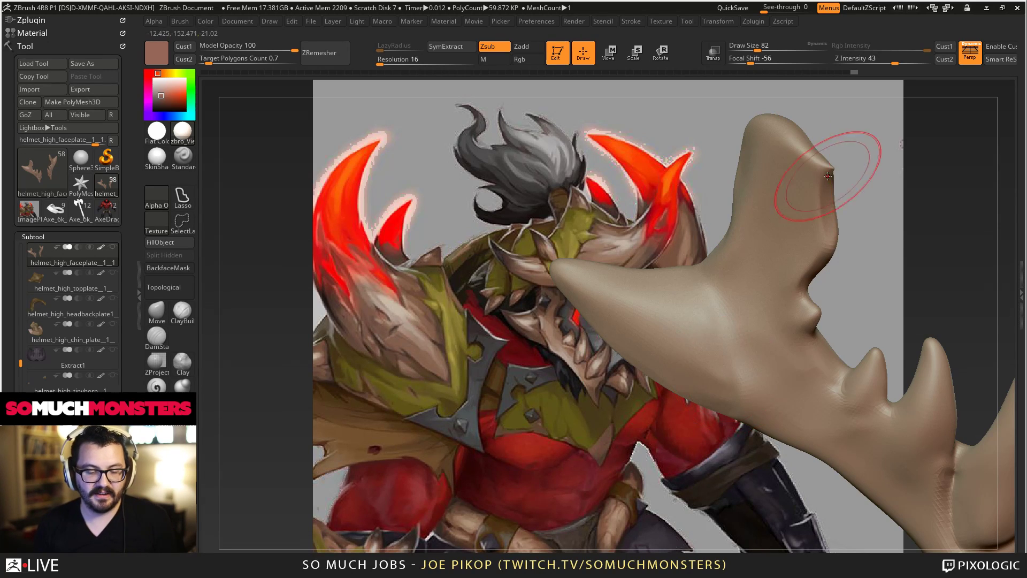
{"action": "key", "text": "space"}
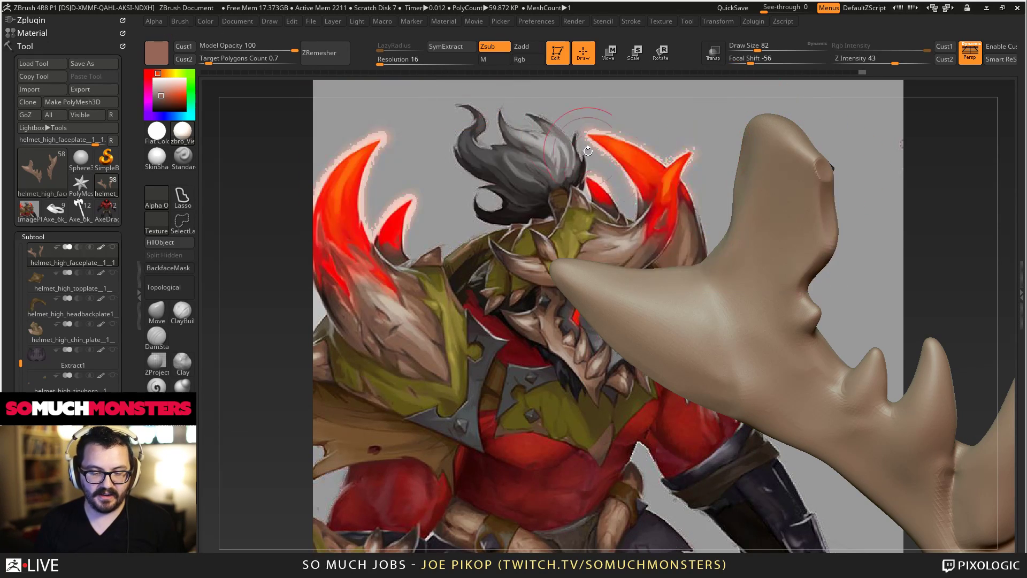
{"action": "mouse_move", "coordinate": [642, 177]}
{"action": "left_mouse_down"}
{"action": "mouse_move", "coordinate": [716, 184]}
{"action": "mouse_move", "coordinate": [736, 211]}
{"action": "mouse_move", "coordinate": [689, 185]}
{"action": "left_mouse_up"}
{"action": "mouse_move", "coordinate": [706, 222]}
{"action": "left_mouse_down"}
{"action": "mouse_move", "coordinate": [803, 149]}
{"action": "mouse_move", "coordinate": [806, 172]}
{"action": "mouse_move", "coordinate": [768, 278]}
{"action": "left_mouse_up"}
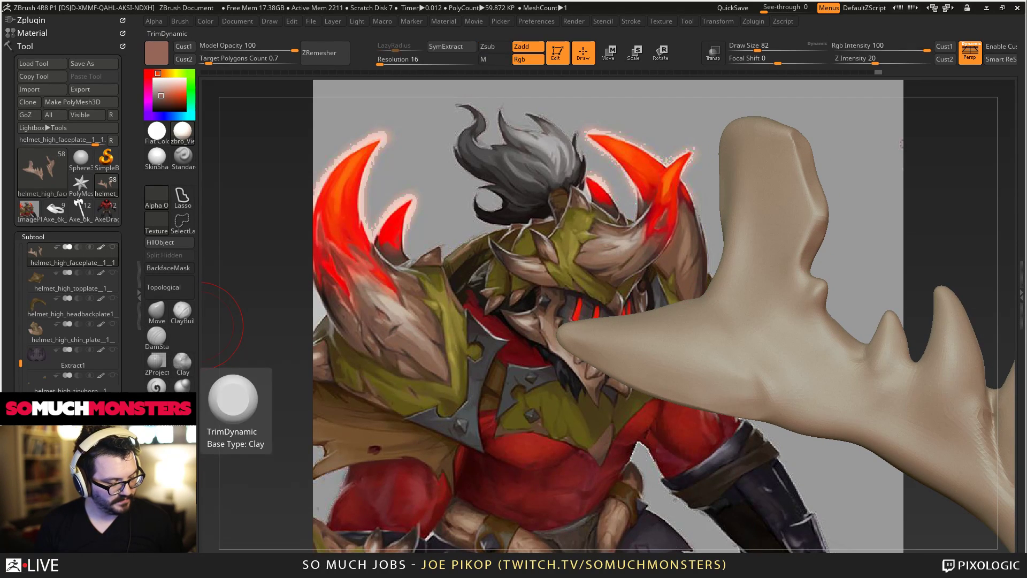
Carve a crease around the small nub at the upright prong's base with DamStandard, reducing the draw size to 46.
{"action": "left_click", "coordinate": [156, 336]}
{"action": "key", "text": "bracketleft"}
{"action": "right_click_drag", "start_coordinate": [815, 310], "coordinate": [816, 379], "text": "alt"}
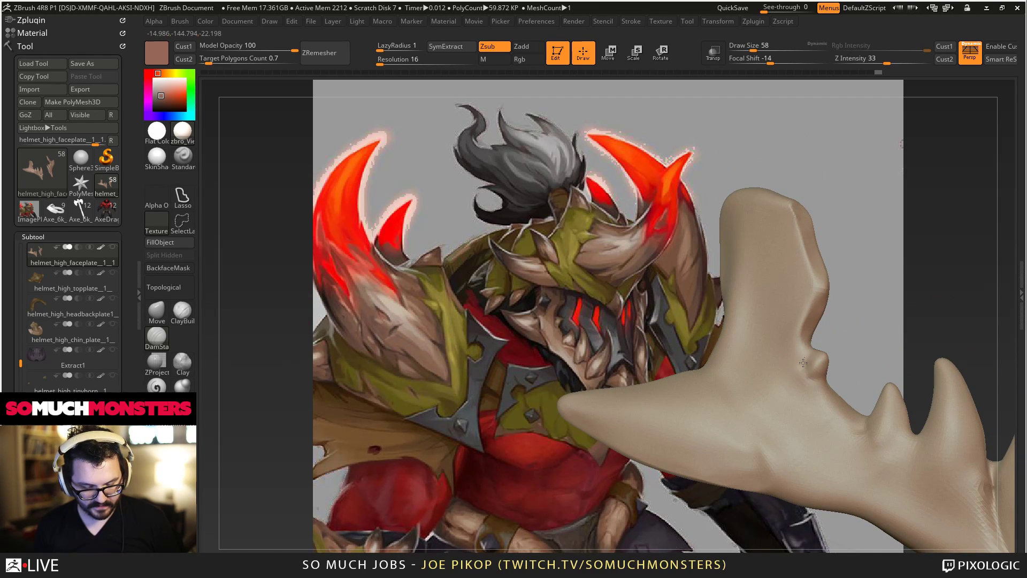
{"action": "left_click_drag", "start_coordinate": [803, 362], "coordinate": [803, 379]}
{"action": "right_click_drag", "start_coordinate": [803, 378], "coordinate": [804, 355]}
{"action": "key", "text": "bracketleft"}
{"action": "left_click_drag", "start_coordinate": [804, 351], "coordinate": [801, 377]}
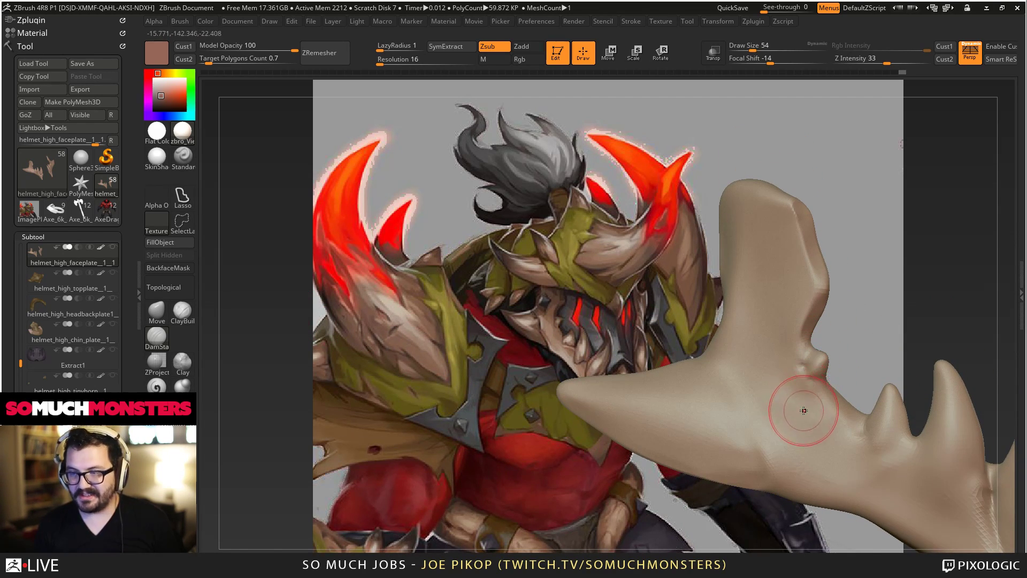
{"action": "key", "text": "bracketleft"}
{"action": "key", "text": "bracketleft"}
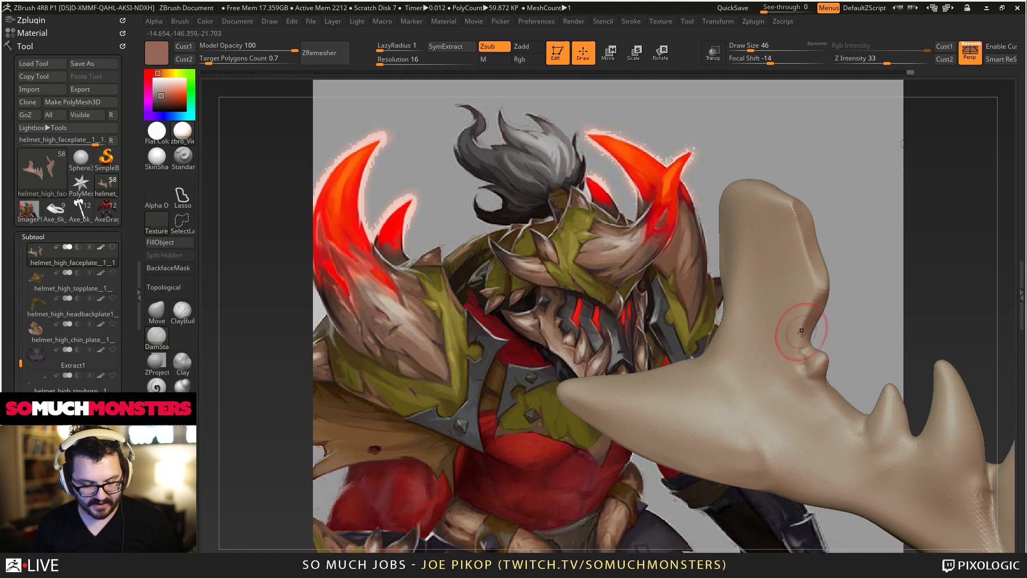
{"action": "mouse_move", "coordinate": [801, 332]}
{"action": "left_mouse_down"}
{"action": "mouse_move", "coordinate": [781, 298]}
{"action": "mouse_move", "coordinate": [804, 366]}
{"action": "mouse_move", "coordinate": [827, 384]}
{"action": "left_mouse_up"}
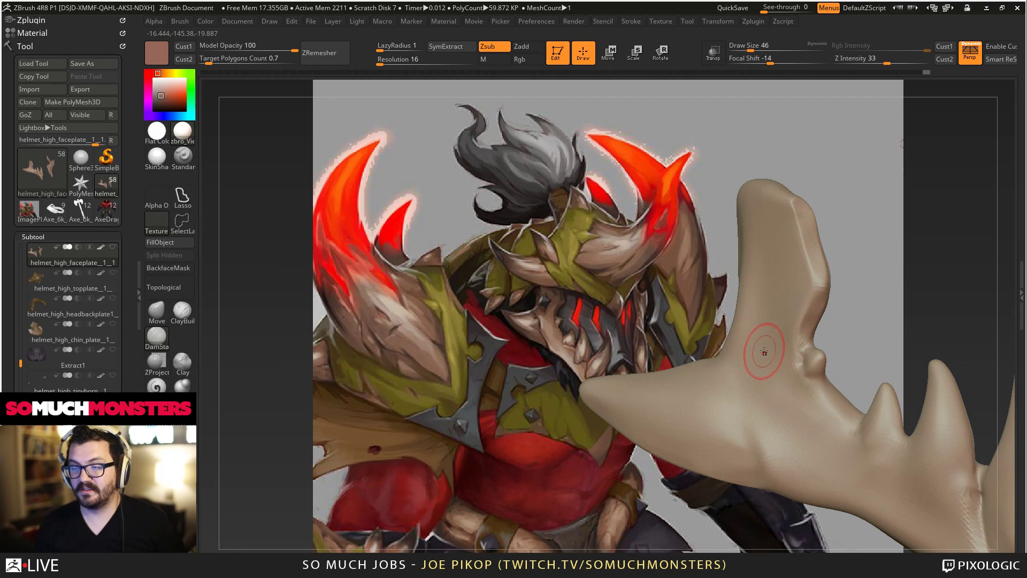
Carve creases around the smallest tooth's base and along the ridge toward the nub with DamStandard, smoothing the cheek below.
{"action": "mouse_move", "coordinate": [777, 364]}
{"action": "right_mouse_down", "text": "ctrl"}
{"action": "mouse_move", "coordinate": [782, 390]}
{"action": "mouse_move", "coordinate": [797, 375]}
{"action": "mouse_move", "coordinate": [756, 368]}
{"action": "mouse_move", "coordinate": [660, 305]}
{"action": "mouse_move", "coordinate": [750, 264]}
{"action": "mouse_move", "coordinate": [788, 336]}
{"action": "mouse_move", "coordinate": [813, 360]}
{"action": "mouse_move", "coordinate": [862, 335]}
{"action": "mouse_move", "coordinate": [880, 371]}
{"action": "right_mouse_up", "text": "ctrl"}
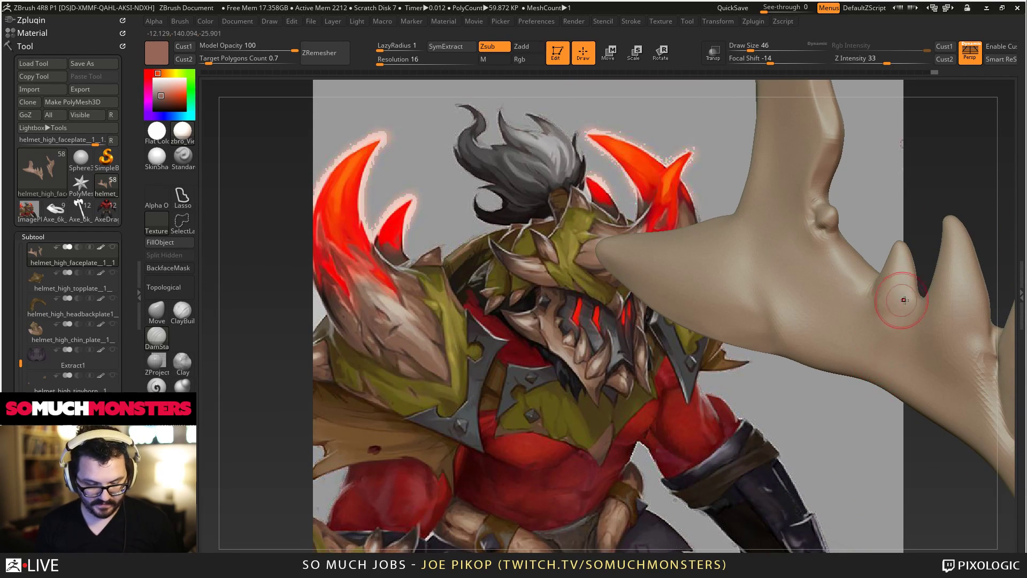
{"action": "mouse_move", "coordinate": [881, 314]}
{"action": "right_mouse_down"}
{"action": "mouse_move", "coordinate": [869, 327]}
{"action": "mouse_move", "coordinate": [886, 307]}
{"action": "right_mouse_up"}
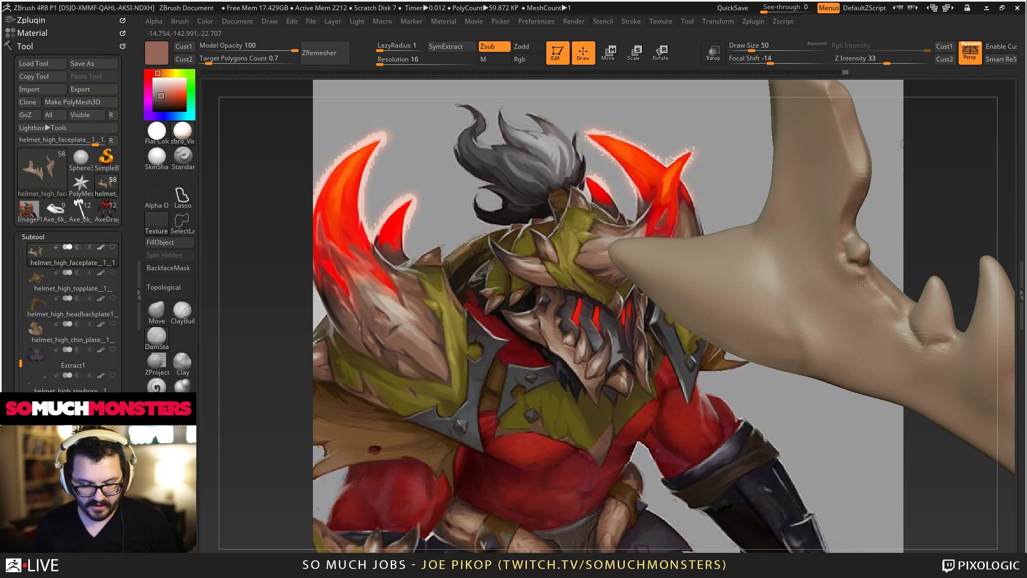
{"action": "mouse_move", "coordinate": [878, 287]}
{"action": "left_mouse_down"}
{"action": "mouse_move", "coordinate": [888, 297]}
{"action": "mouse_move", "coordinate": [852, 284]}
{"action": "mouse_move", "coordinate": [874, 315]}
{"action": "left_mouse_up"}
{"action": "mouse_move", "coordinate": [874, 314]}
{"action": "right_mouse_down"}
{"action": "mouse_move", "coordinate": [840, 292]}
{"action": "mouse_move", "coordinate": [853, 305]}
{"action": "right_mouse_up"}
{"action": "key", "text": "b"}
{"action": "key", "text": "s"}
{"action": "key", "text": "t"}
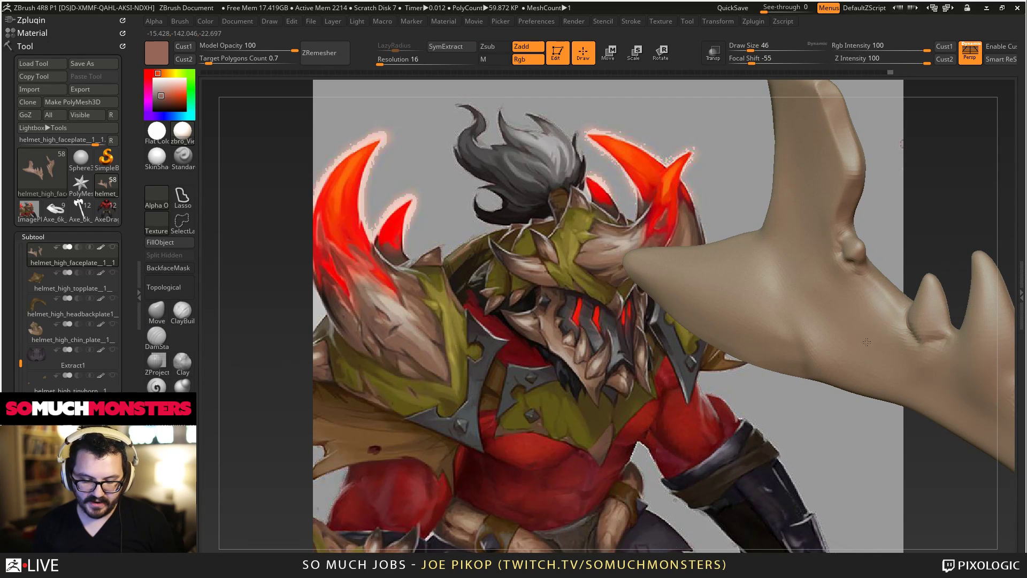
{"action": "left_click_drag", "start_coordinate": [867, 342], "coordinate": [862, 339], "text": "shift"}
{"action": "mouse_move", "coordinate": [862, 339]}
{"action": "right_mouse_down"}
{"action": "mouse_move", "coordinate": [810, 329]}
{"action": "mouse_move", "coordinate": [852, 335]}
{"action": "right_mouse_up"}
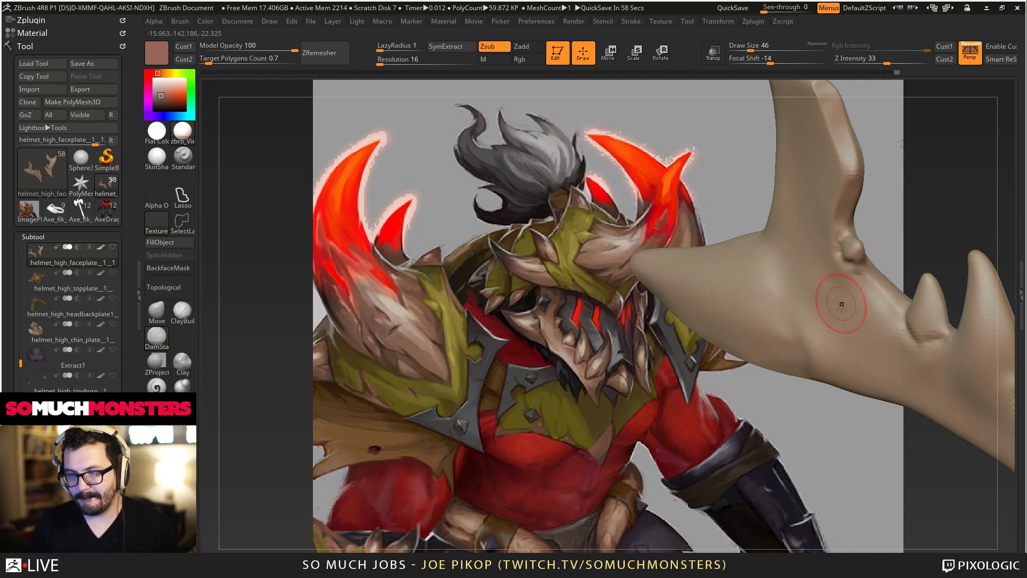
Carve a deep crease across the root of the long side tusk down to the lower edge with DamStandard at draw size 46.
{"action": "mouse_move", "coordinate": [822, 334]}
{"action": "right_mouse_down"}
{"action": "mouse_move", "coordinate": [808, 271]}
{"action": "mouse_move", "coordinate": [758, 238]}
{"action": "mouse_move", "coordinate": [774, 258]}
{"action": "mouse_move", "coordinate": [752, 213]}
{"action": "right_mouse_up"}
{"action": "right_click_drag", "start_coordinate": [789, 264], "coordinate": [844, 314]}
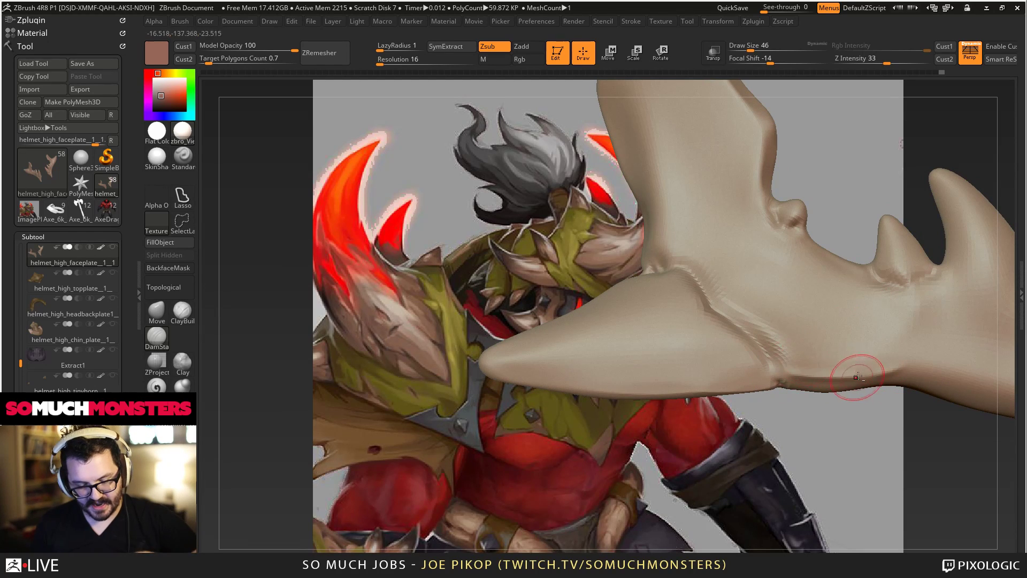
{"action": "mouse_move", "coordinate": [853, 367]}
{"action": "right_mouse_down"}
{"action": "mouse_move", "coordinate": [839, 390]}
{"action": "mouse_move", "coordinate": [768, 341]}
{"action": "mouse_move", "coordinate": [801, 313]}
{"action": "mouse_move", "coordinate": [771, 294]}
{"action": "mouse_move", "coordinate": [755, 316]}
{"action": "mouse_move", "coordinate": [753, 270]}
{"action": "mouse_move", "coordinate": [809, 349]}
{"action": "mouse_move", "coordinate": [740, 300]}
{"action": "mouse_move", "coordinate": [615, 314]}
{"action": "right_mouse_up"}
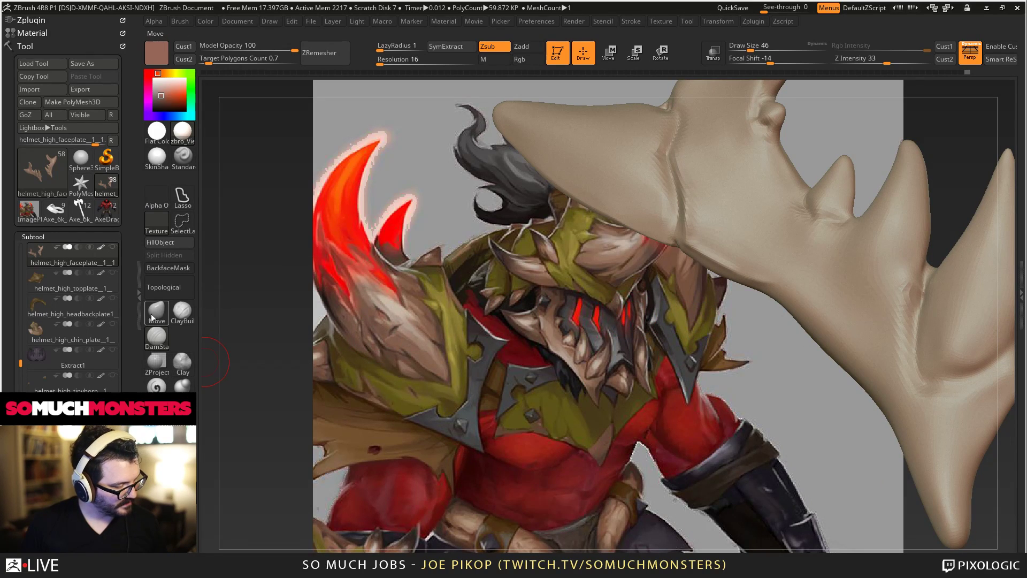
Reshape the faceplate's lower edge between the long tusk and the chin point with the Move brush at draw size about 110.
{"action": "left_click", "coordinate": [166, 293]}
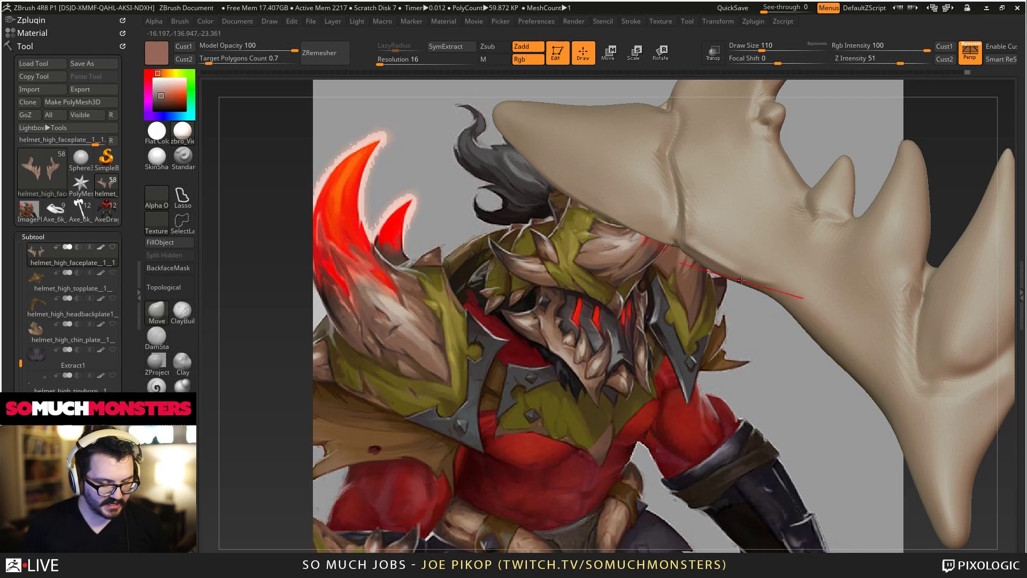
{"action": "left_click_drag", "start_coordinate": [741, 280], "coordinate": [723, 265]}
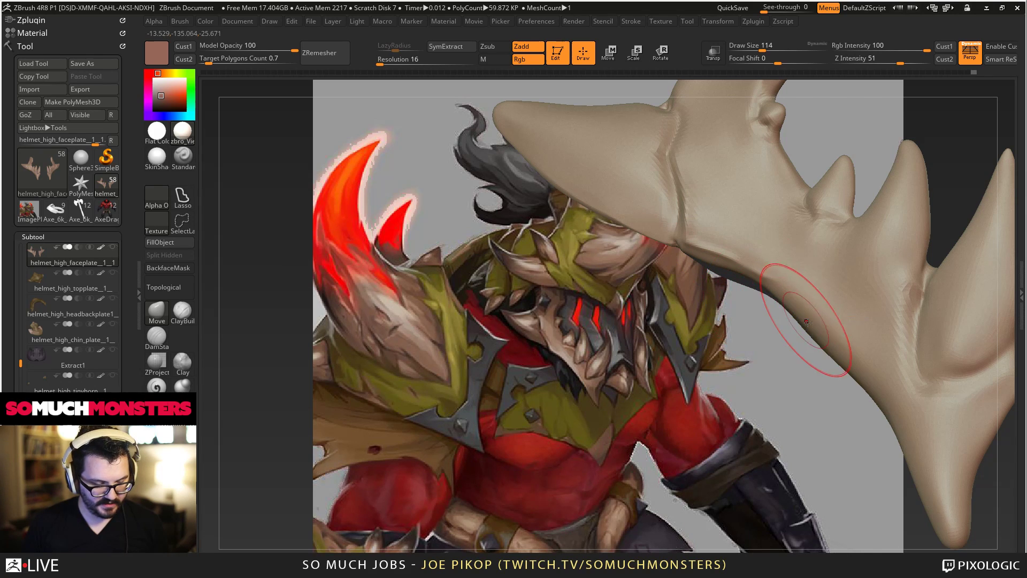
{"action": "left_click_drag", "start_coordinate": [818, 333], "coordinate": [809, 308]}
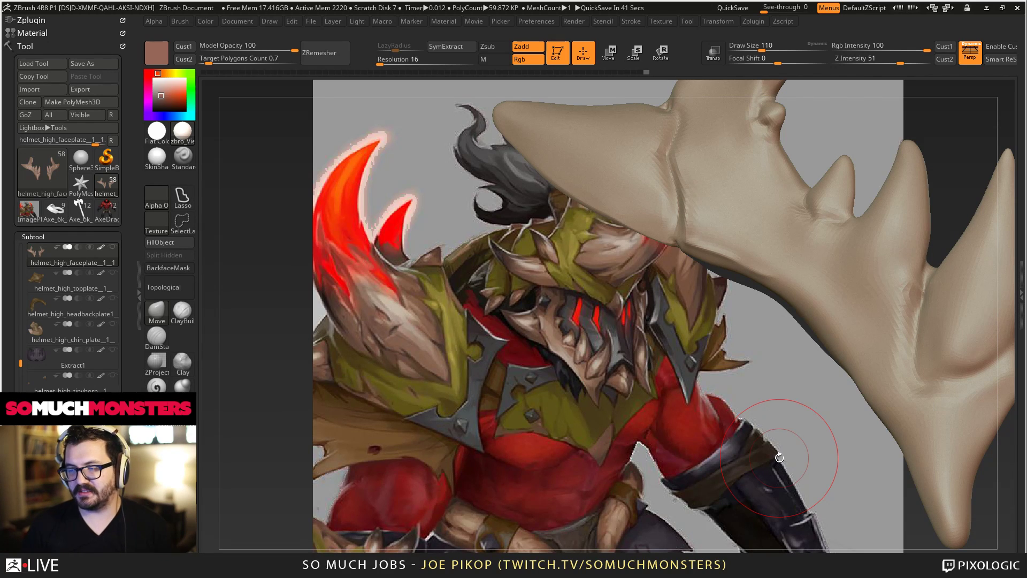
{"action": "mouse_move", "coordinate": [723, 294]}
{"action": "left_mouse_down"}
{"action": "mouse_move", "coordinate": [748, 270]}
{"action": "mouse_move", "coordinate": [824, 357]}
{"action": "mouse_move", "coordinate": [739, 277]}
{"action": "mouse_move", "coordinate": [742, 284]}
{"action": "left_mouse_up"}
{"action": "mouse_move", "coordinate": [746, 325]}
{"action": "left_mouse_down"}
{"action": "mouse_move", "coordinate": [744, 343]}
{"action": "mouse_move", "coordinate": [739, 313]}
{"action": "left_mouse_up"}
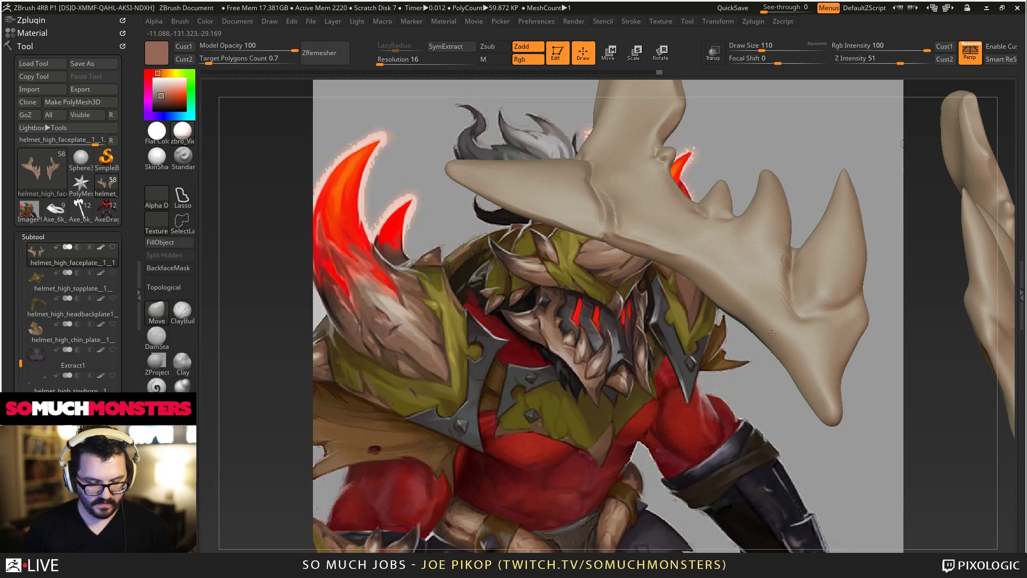
Flatten the faceplate's lower edge from the cheek down to the chin point with a subtractive brush at draw size 102.
{"action": "left_click", "coordinate": [182, 386]}
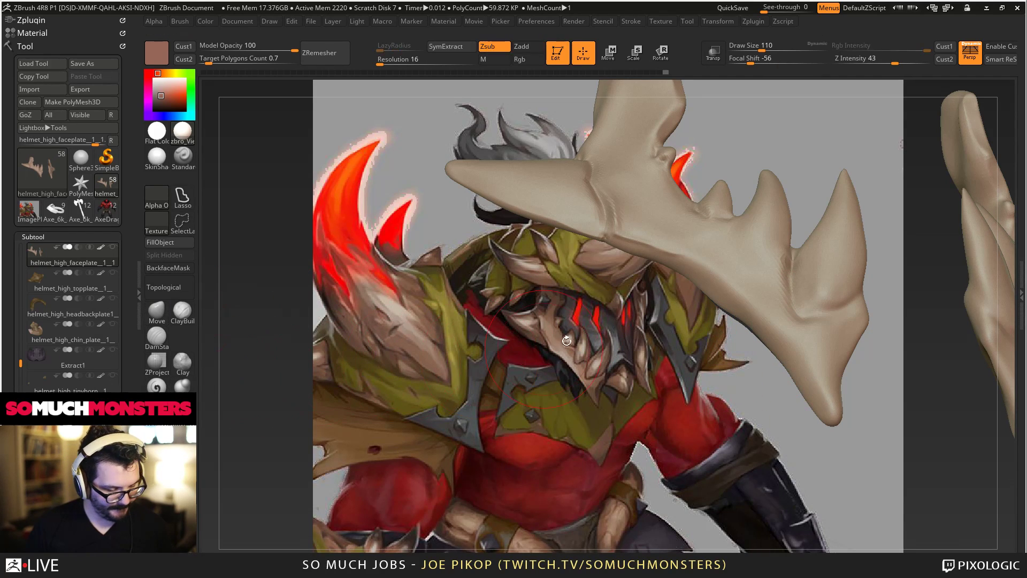
{"action": "mouse_move", "coordinate": [614, 251]}
{"action": "left_mouse_down"}
{"action": "mouse_move", "coordinate": [716, 300]}
{"action": "mouse_move", "coordinate": [733, 316]}
{"action": "mouse_move", "coordinate": [690, 308]}
{"action": "mouse_move", "coordinate": [674, 321]}
{"action": "mouse_move", "coordinate": [775, 391]}
{"action": "mouse_move", "coordinate": [735, 299]}
{"action": "left_mouse_up"}
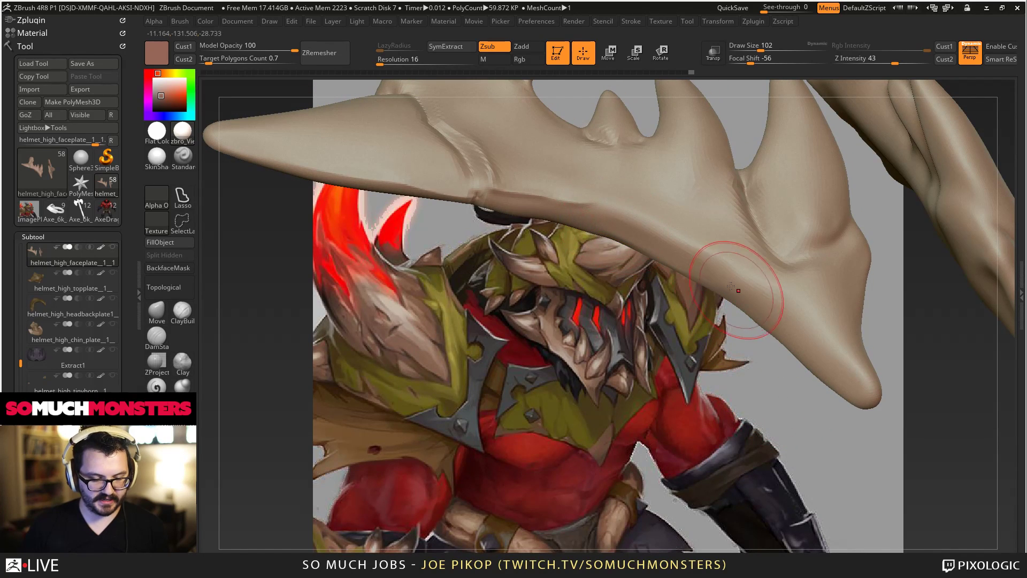
{"action": "mouse_move", "coordinate": [786, 332]}
{"action": "left_mouse_down"}
{"action": "mouse_move", "coordinate": [832, 408]}
{"action": "mouse_move", "coordinate": [825, 344]}
{"action": "mouse_move", "coordinate": [791, 391]}
{"action": "mouse_move", "coordinate": [813, 406]}
{"action": "mouse_move", "coordinate": [804, 348]}
{"action": "left_mouse_up"}
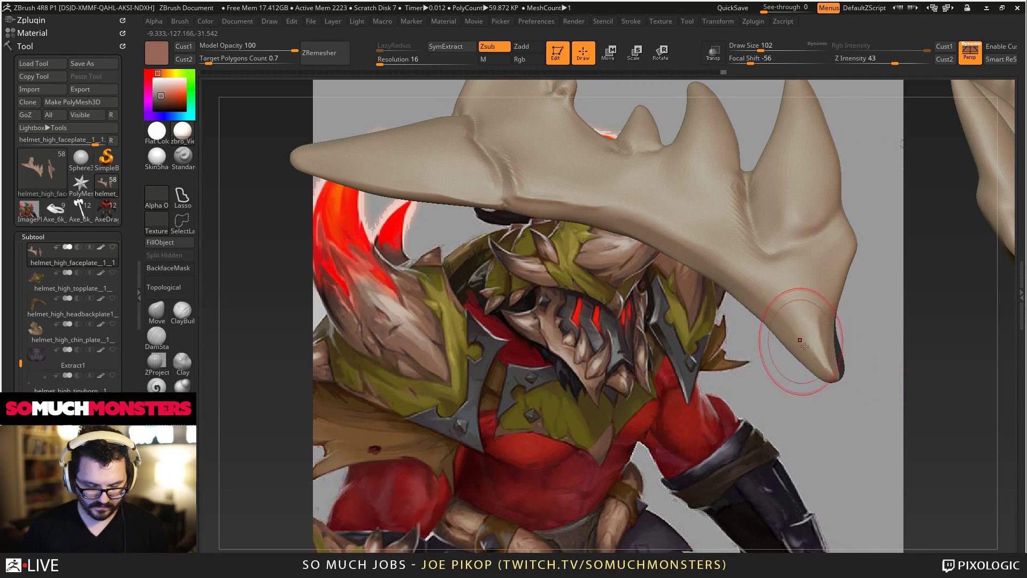
{"action": "left_click_drag", "start_coordinate": [817, 371], "coordinate": [802, 326]}
{"action": "right_click_drag", "start_coordinate": [807, 343], "coordinate": [832, 370], "text": "alt"}
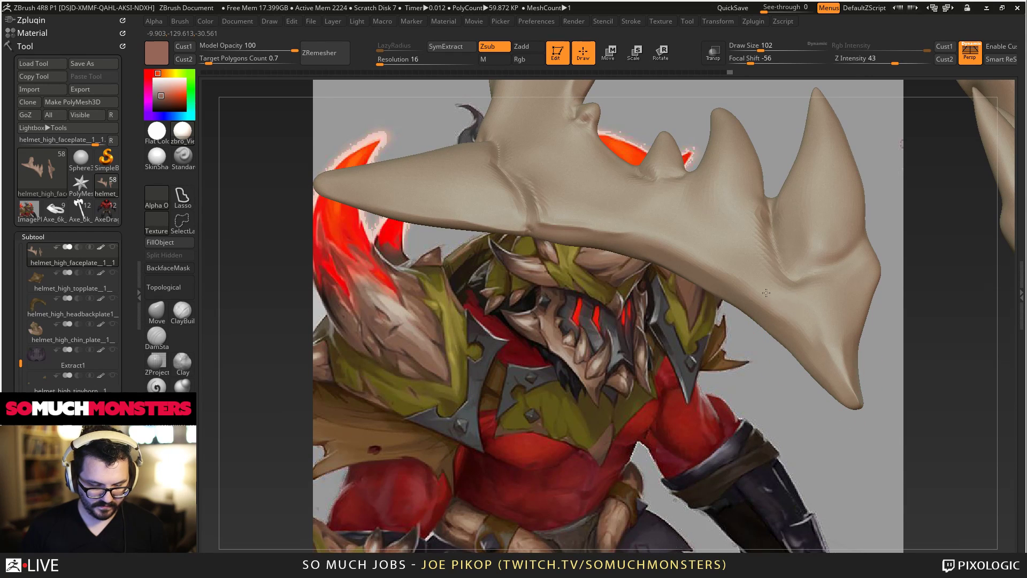
Show the whole character again and examine how the sculpted faceplate sits on the helmet.
{"action": "right_click_drag", "start_coordinate": [766, 292], "coordinate": [506, 222], "text": "ctrl"}
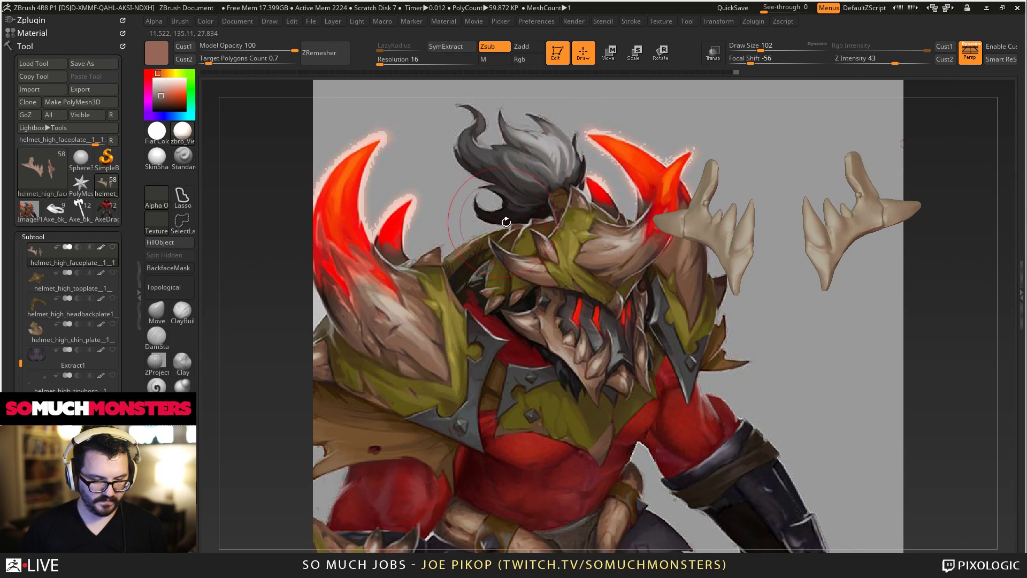
{"action": "left_click", "coordinate": [111, 248]}
{"action": "right_click_drag", "start_coordinate": [631, 300], "coordinate": [565, 351], "text": "alt"}
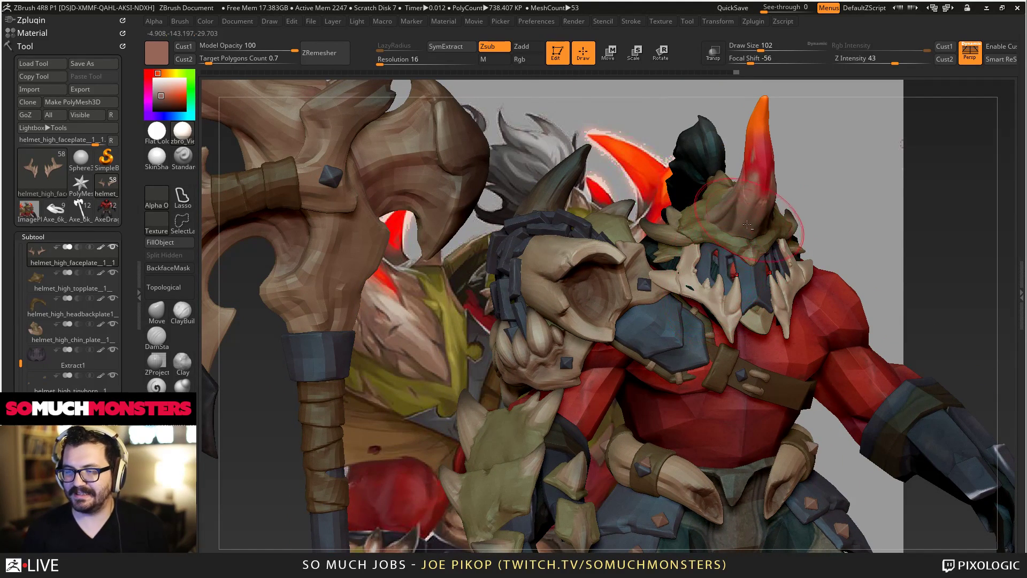
{"action": "right_click_drag", "start_coordinate": [749, 230], "coordinate": [666, 283], "text": "alt"}
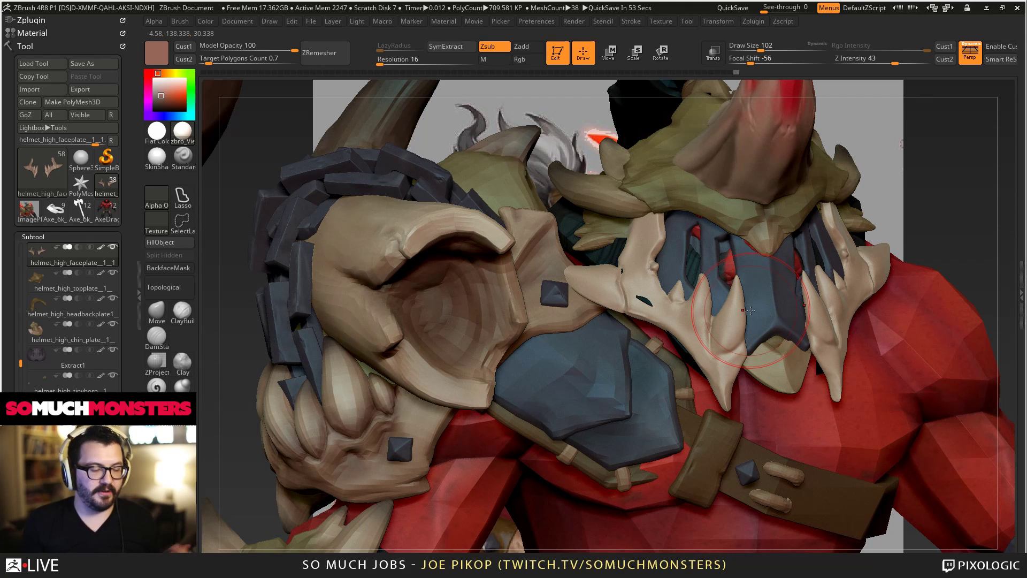
{"action": "left_click_drag", "start_coordinate": [605, 259], "coordinate": [611, 259]}
{"action": "right_click_drag", "start_coordinate": [565, 211], "coordinate": [567, 349], "text": "ctrl"}
Isolate the helmet's top plate over the concept art and set the model opacity to 59.
{"action": "left_click", "coordinate": [663, 242], "text": "alt"}
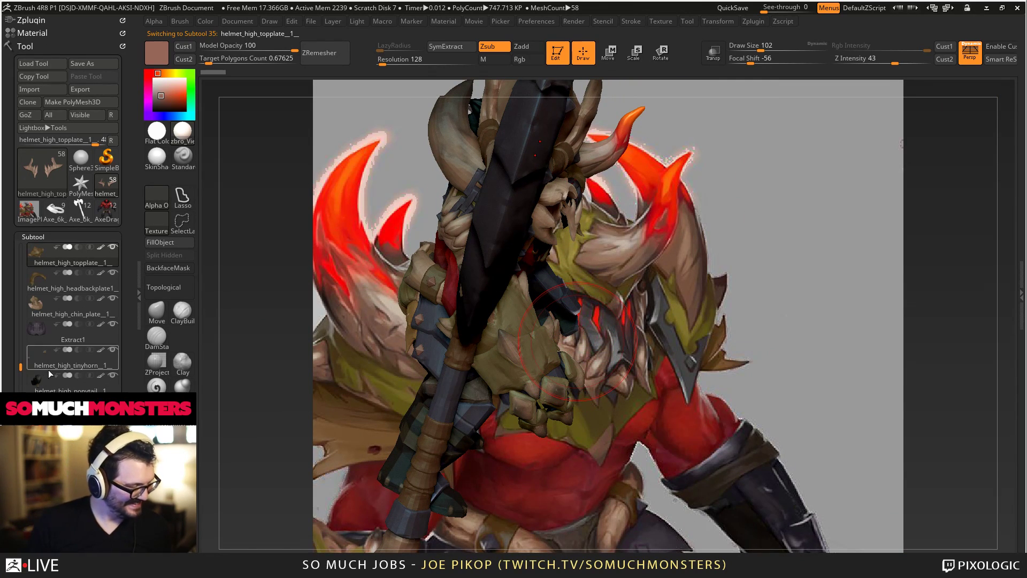
{"action": "left_click", "coordinate": [113, 247], "text": "shift"}
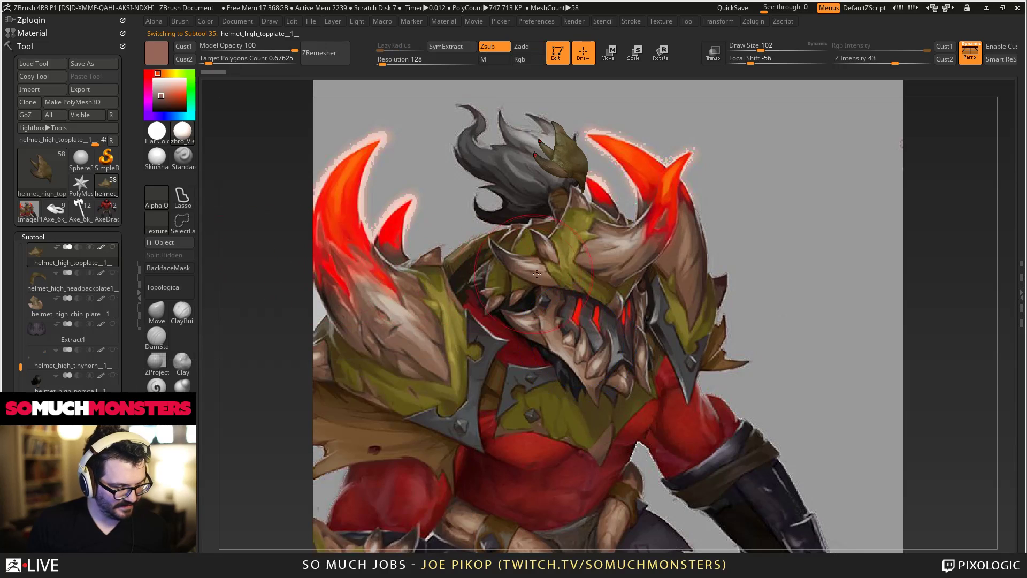
{"action": "right_click_drag", "start_coordinate": [537, 274], "coordinate": [616, 214]}
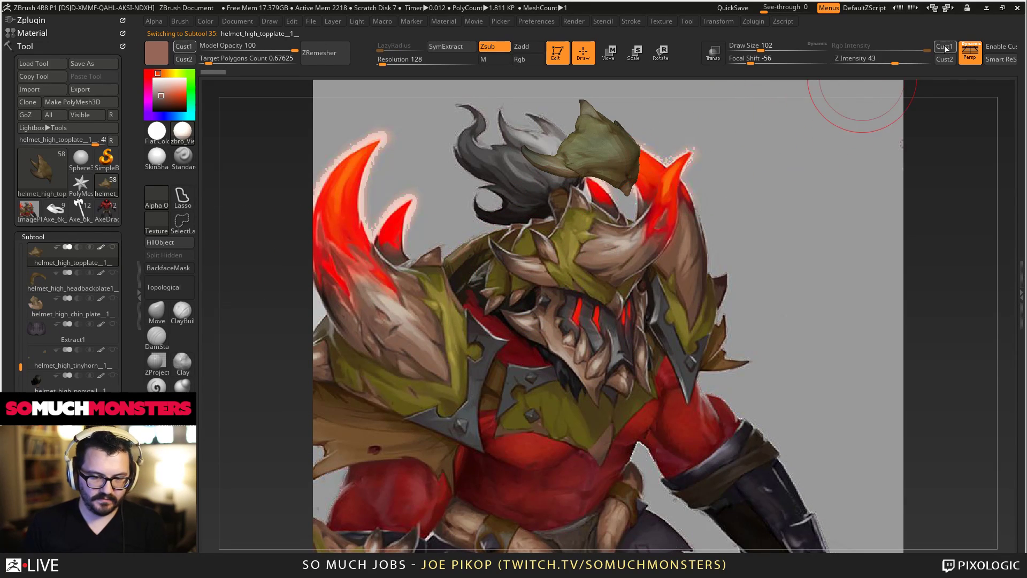
{"action": "left_click", "coordinate": [257, 46]}
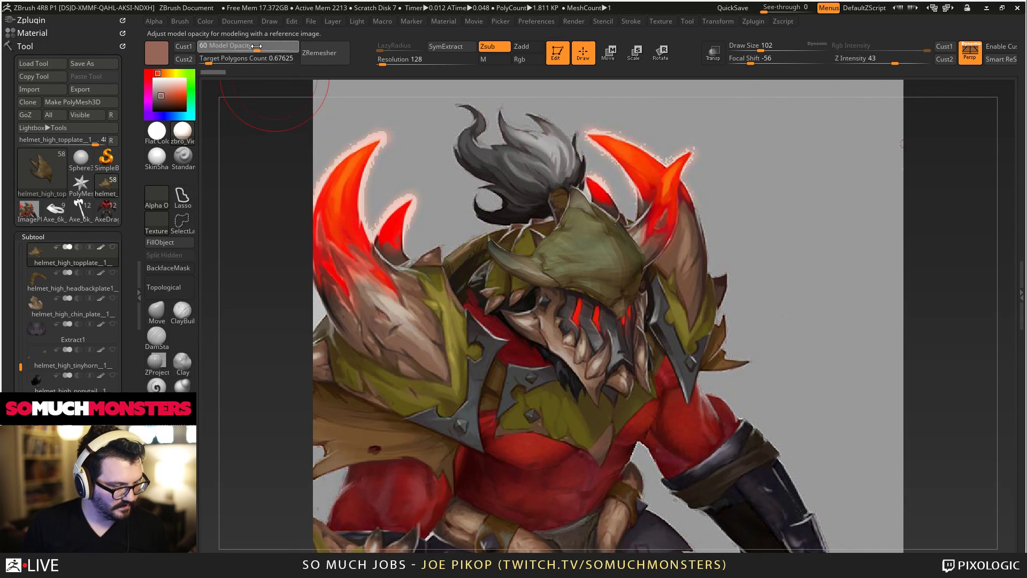
{"action": "left_click_drag", "start_coordinate": [257, 46], "coordinate": [256, 46]}
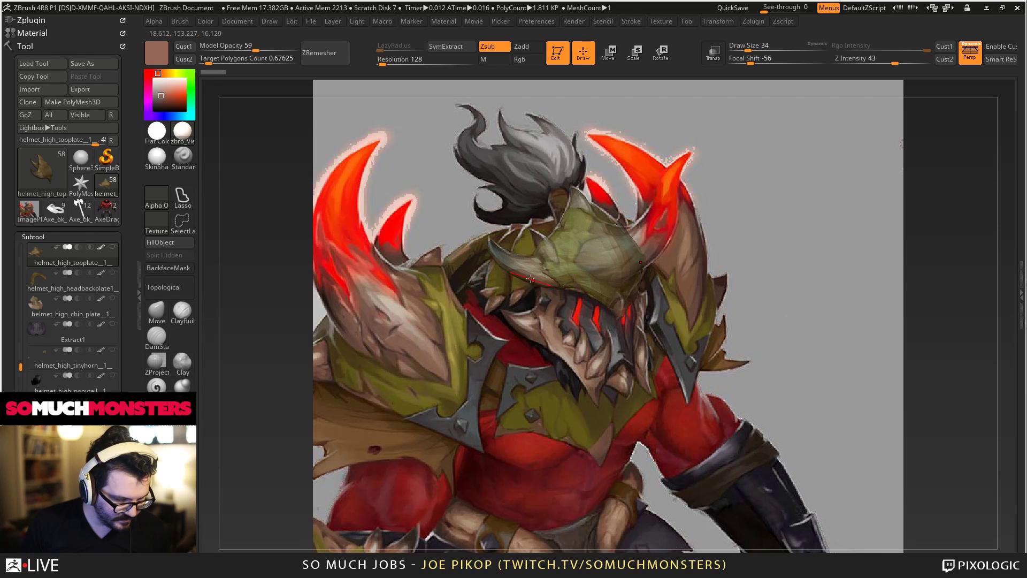
Adjust the top plate's side edge to the concept art with the Move brush, enlarging the draw size from 26 to about 58.
{"action": "left_click", "coordinate": [156, 313]}
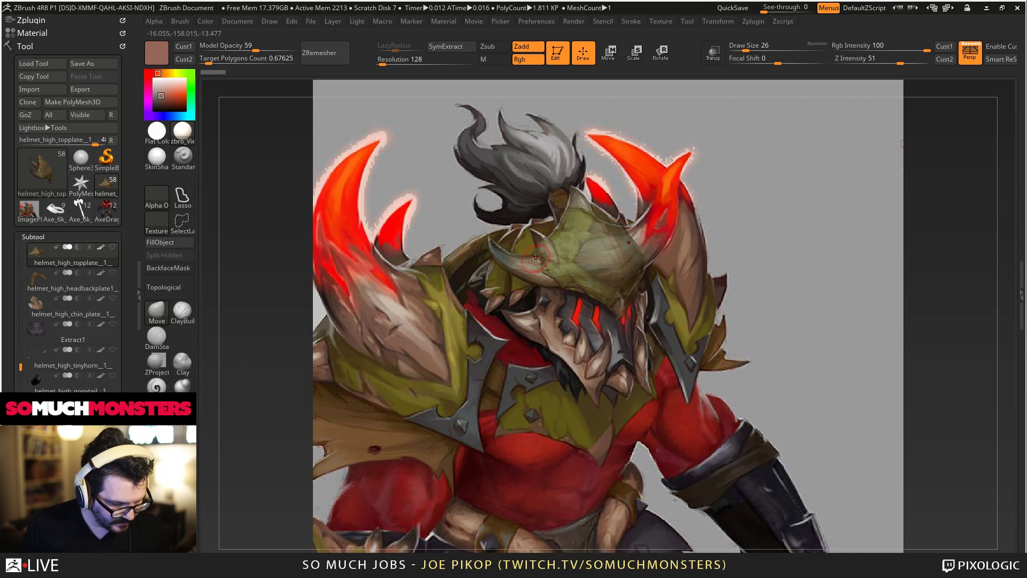
{"action": "left_click_drag", "start_coordinate": [540, 257], "coordinate": [556, 284]}
{"action": "key", "text": "bracketleft"}
{"action": "key", "text": "bracketright"}
{"action": "key", "text": "bracketright"}
{"action": "key", "text": "bracketright"}
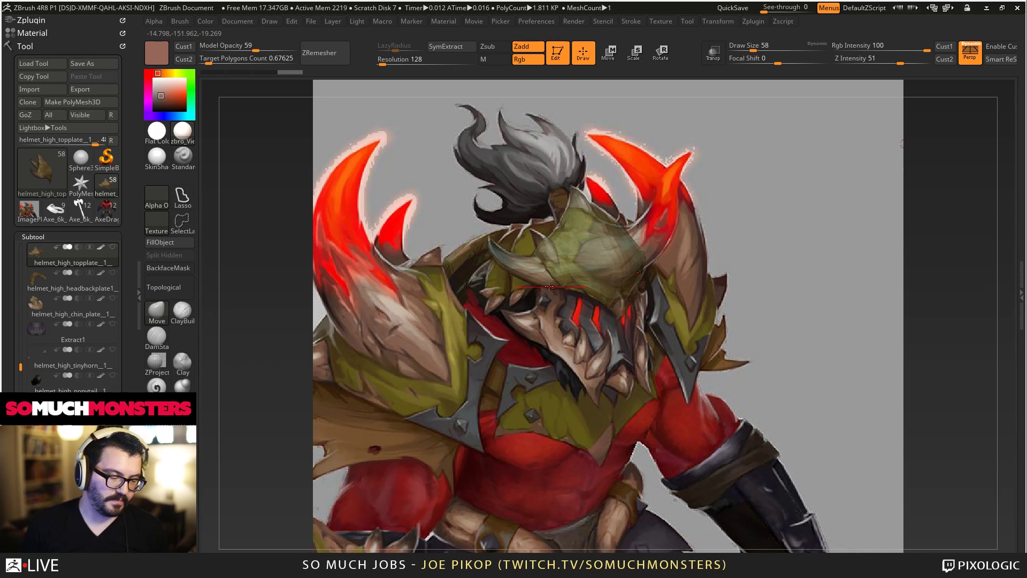
{"action": "mouse_move", "coordinate": [554, 242]}
{"action": "left_mouse_down"}
{"action": "mouse_move", "coordinate": [574, 211]}
{"action": "mouse_move", "coordinate": [538, 204]}
{"action": "left_mouse_up"}
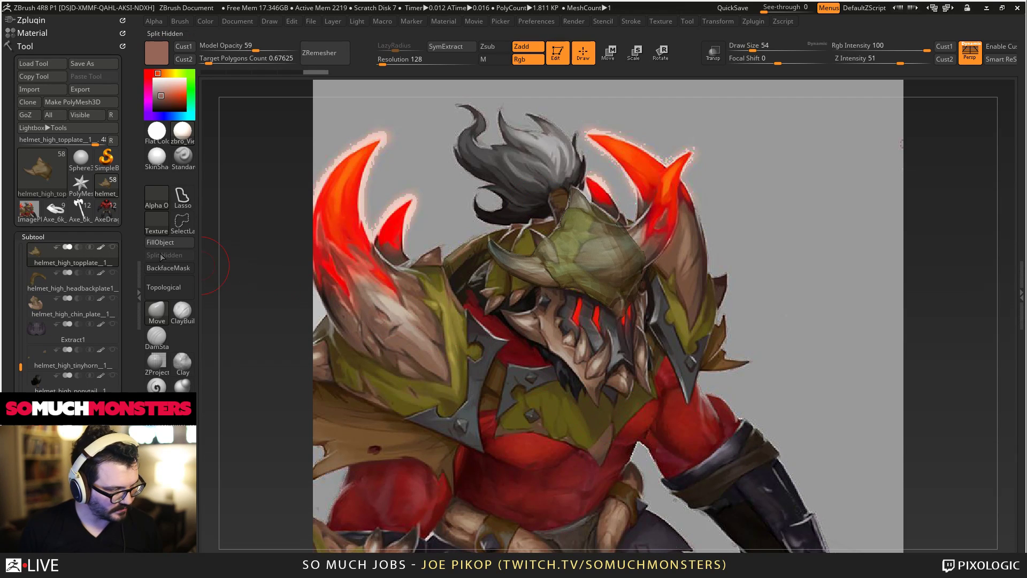
Switch to the helmet's chin plate, isolate it and set the model opacity to 100.
{"action": "left_click_drag", "start_coordinate": [257, 278], "coordinate": [238, 271]}
{"action": "left_click", "coordinate": [566, 355], "text": "alt"}
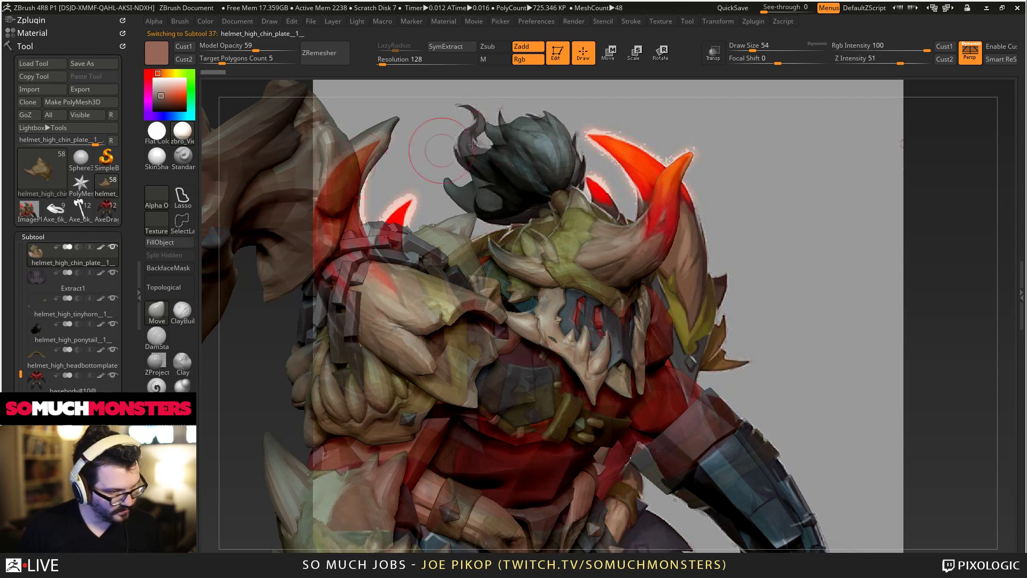
{"action": "left_click", "coordinate": [113, 247]}
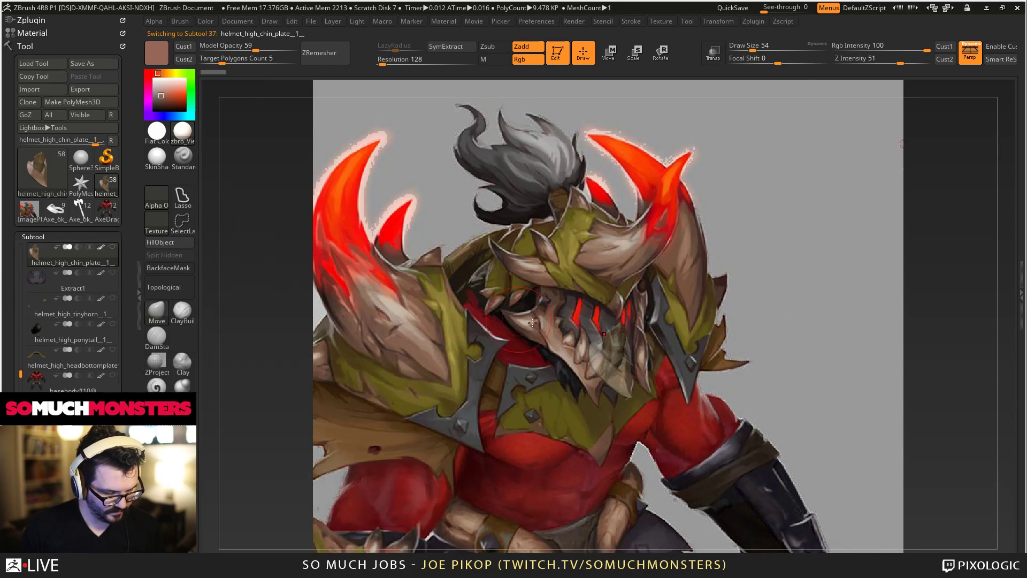
{"action": "left_click", "coordinate": [297, 47]}
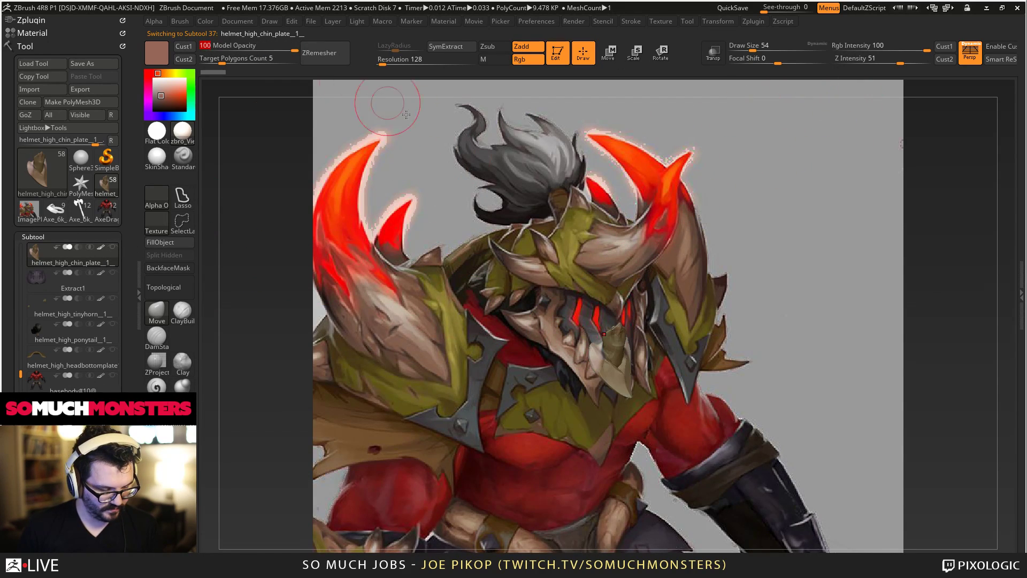
Try to smooth the chin plate and reshape its lower point with the Move brush at draw size 82.
{"action": "left_click_drag", "start_coordinate": [562, 229], "coordinate": [516, 254], "text": "alt"}
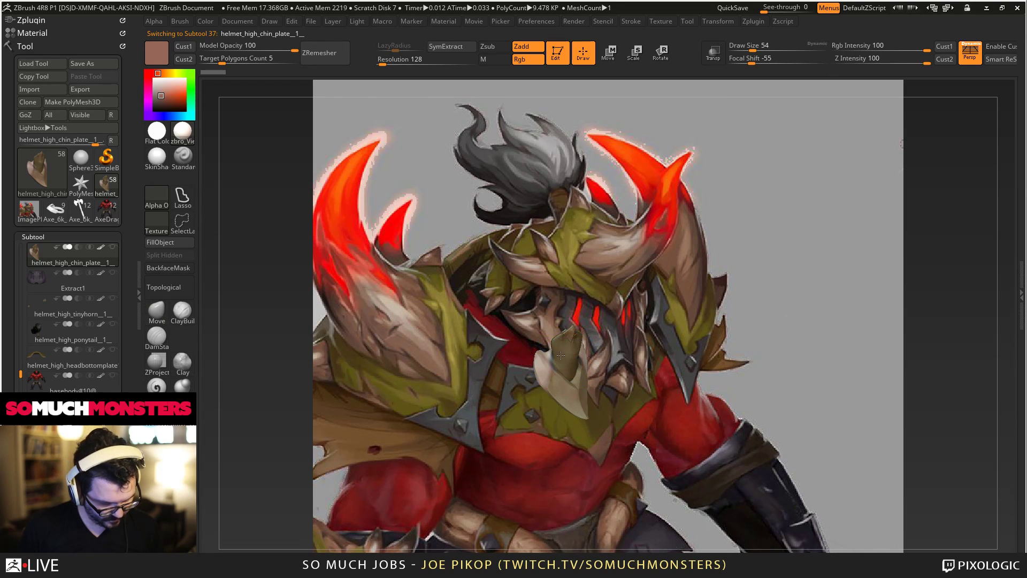
{"action": "mouse_move", "coordinate": [557, 329]}
{"action": "left_mouse_down", "text": "shift"}
{"action": "mouse_move", "coordinate": [562, 337]}
{"action": "mouse_move", "coordinate": [542, 313]}
{"action": "left_mouse_up", "text": "shift"}
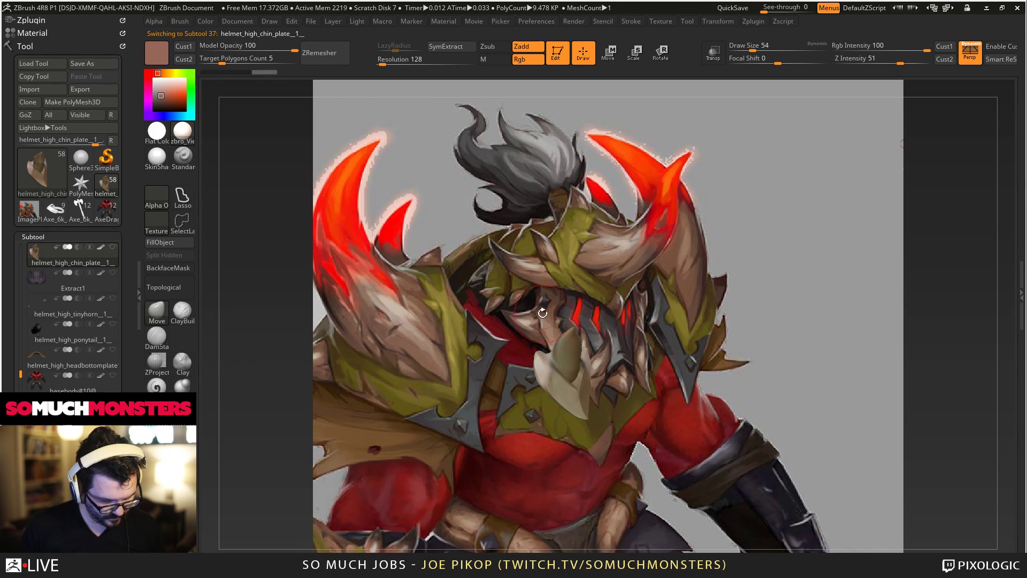
{"action": "mouse_move", "coordinate": [547, 381]}
{"action": "left_mouse_down", "text": "shift"}
{"action": "mouse_move", "coordinate": [567, 411]}
{"action": "mouse_move", "coordinate": [575, 406]}
{"action": "left_mouse_up", "text": "shift"}
{"action": "left_click_drag", "start_coordinate": [635, 473], "coordinate": [635, 508], "text": "alt"}
{"action": "key", "text": "bracketright"}
{"action": "key", "text": "bracketright"}
{"action": "mouse_move", "coordinate": [572, 409]}
{"action": "left_mouse_down"}
{"action": "mouse_move", "coordinate": [594, 428]}
{"action": "mouse_move", "coordinate": [584, 421]}
{"action": "left_mouse_up"}
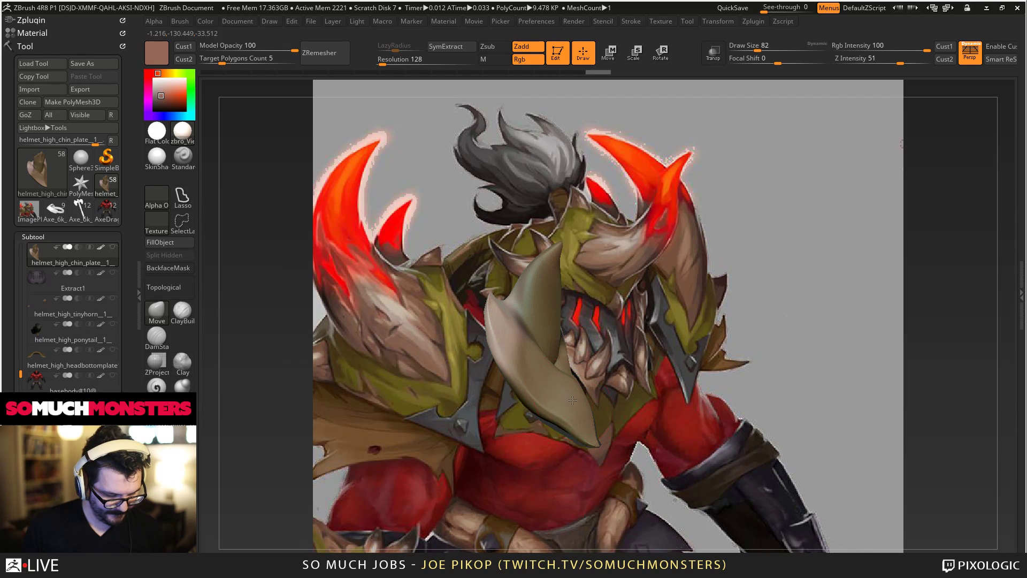
{"action": "left_click_drag", "start_coordinate": [559, 388], "coordinate": [552, 381]}
{"action": "mouse_move", "coordinate": [573, 382]}
{"action": "right_mouse_down"}
{"action": "mouse_move", "coordinate": [549, 378]}
{"action": "mouse_move", "coordinate": [627, 326]}
{"action": "right_mouse_up"}
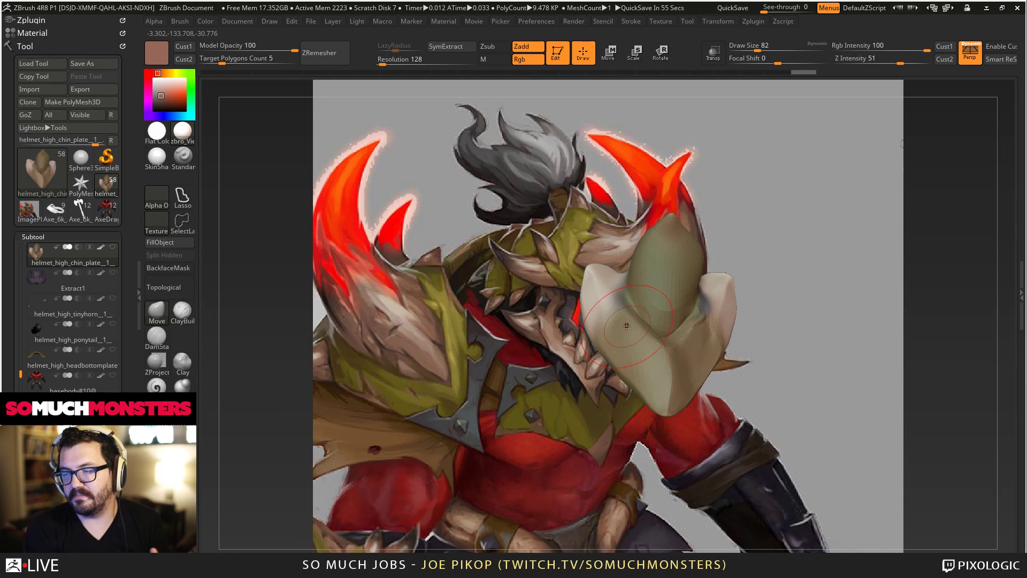
{"action": "mouse_move", "coordinate": [668, 335]}
{"action": "right_mouse_down"}
{"action": "mouse_move", "coordinate": [626, 327]}
{"action": "mouse_move", "coordinate": [611, 306]}
{"action": "right_mouse_up"}
{"action": "mouse_move", "coordinate": [611, 306]}
{"action": "left_mouse_down"}
{"action": "mouse_move", "coordinate": [602, 271]}
{"action": "mouse_move", "coordinate": [573, 328]}
{"action": "mouse_move", "coordinate": [589, 349]}
{"action": "mouse_move", "coordinate": [588, 332]}
{"action": "left_mouse_up"}
Undo all the smoothing and reshaping strokes on the chin plate.
{"action": "key", "text": "ctrl+z"}
{"action": "key", "text": "ctrl+z"}
{"action": "key", "text": "ctrl+z"}
{"action": "key", "text": "ctrl+z"}
{"action": "key", "text": "ctrl+z"}
{"action": "key", "text": "ctrl+z"}
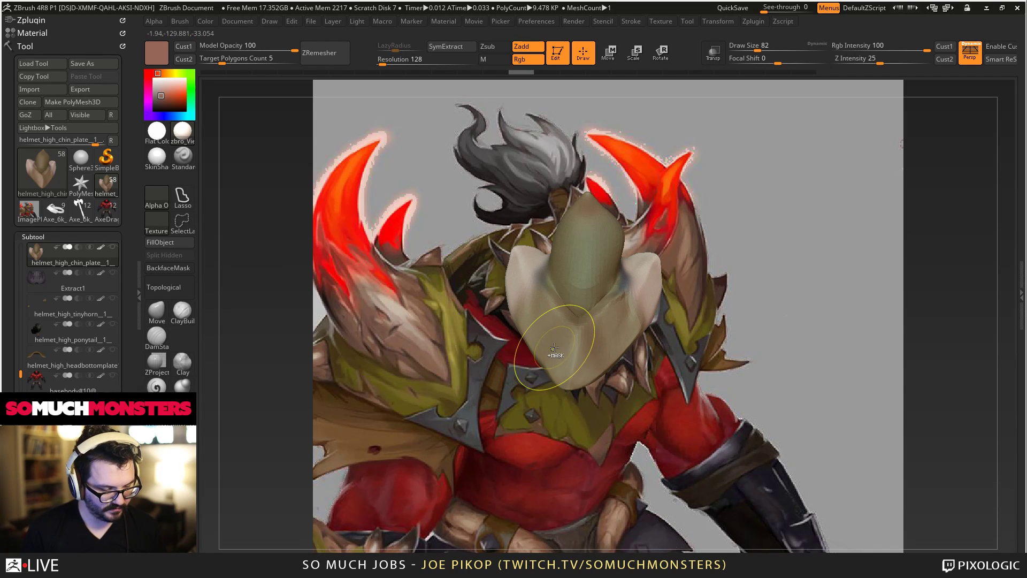
{"action": "key", "text": "ctrl+z"}
{"action": "key", "text": "ctrl+z"}
{"action": "key", "text": "ctrl+z"}
{"action": "key", "text": "ctrl+z"}
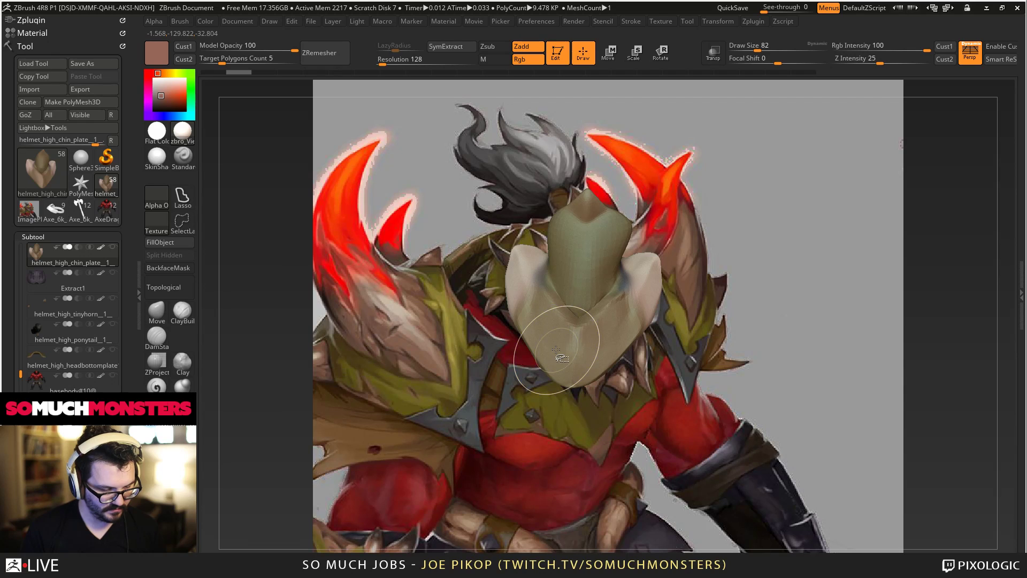
{"action": "key", "text": "ctrl+z"}
{"action": "key", "text": "ctrl+z"}
{"action": "key", "text": "ctrl+z"}
{"action": "key", "text": "ctrl+z"}
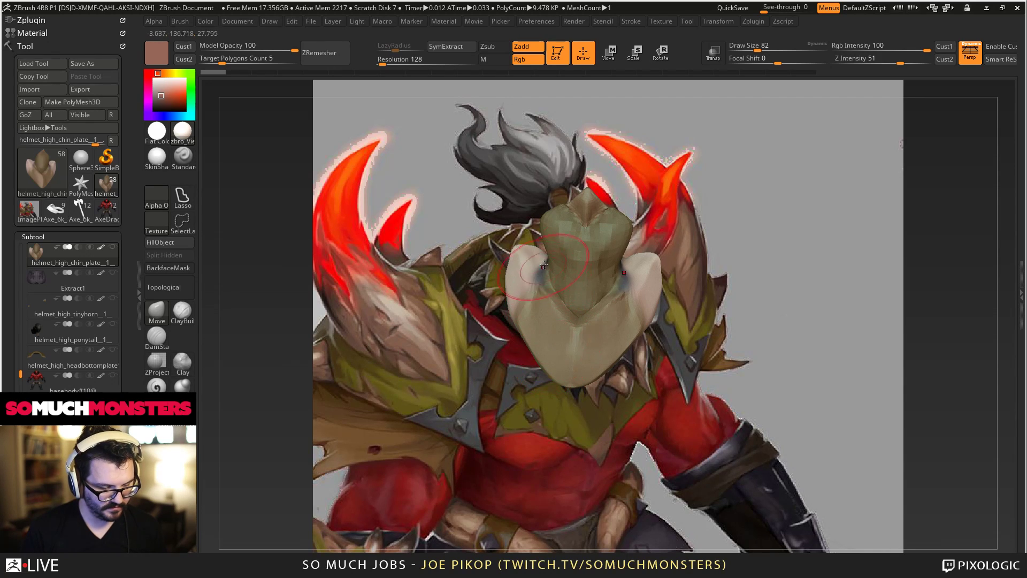
Redo the chin plate's first smoothing and check its polygon wireframe from the side.
{"action": "key", "text": "ctrl+shift+z"}
{"action": "left_click_drag", "start_coordinate": [675, 315], "coordinate": [505, 329]}
{"action": "key", "text": "shift+f"}
{"action": "key", "text": "shift+f"}
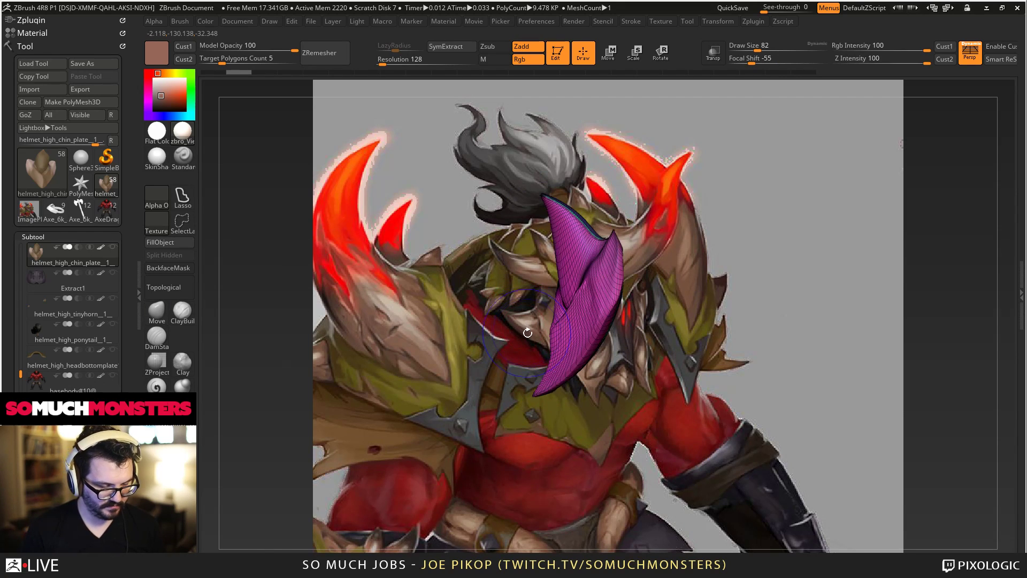
Reshape the chin plate symmetrically into a sharper upper tip and lower point with the Move brush at draw size 82.
{"action": "key", "text": "ctrl+shift+z"}
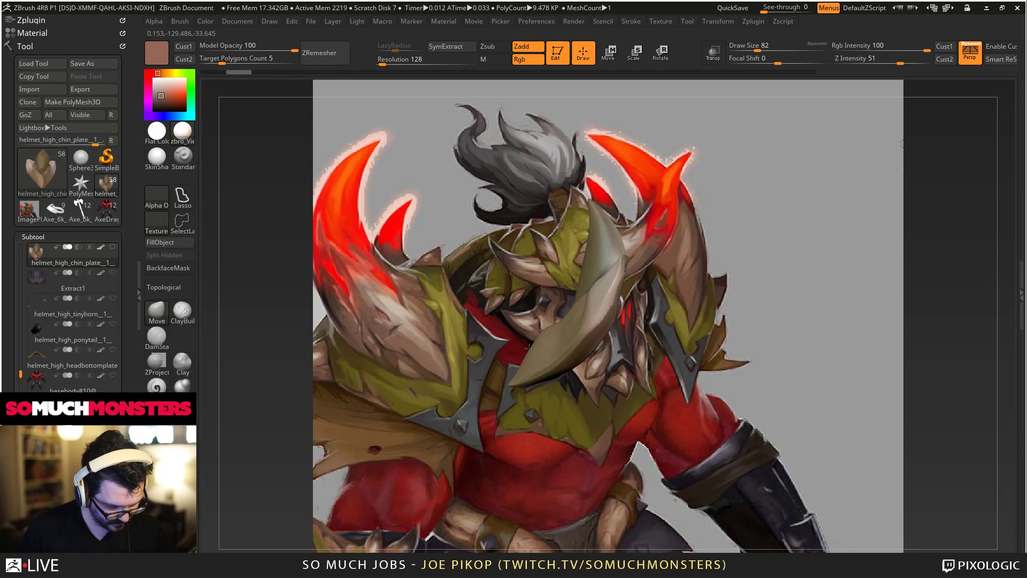
{"action": "key", "text": "ctrl+shift+z"}
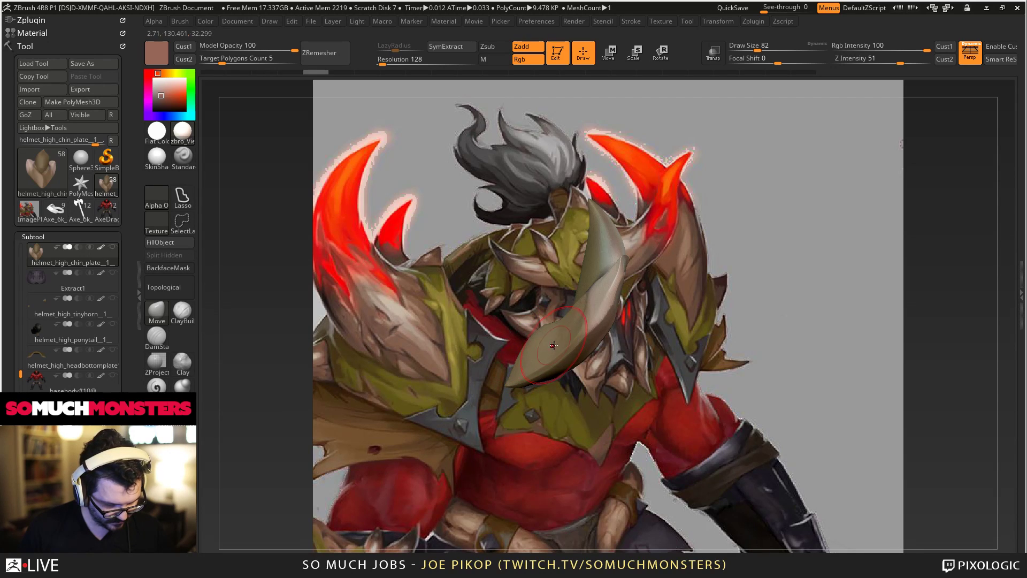
{"action": "key", "text": "ctrl+shift+z"}
{"action": "key", "text": "ctrl+shift+z"}
{"action": "key", "text": "ctrl+shift+z"}
{"action": "key", "text": "ctrl+shift+z"}
{"action": "key", "text": "ctrl+shift+z"}
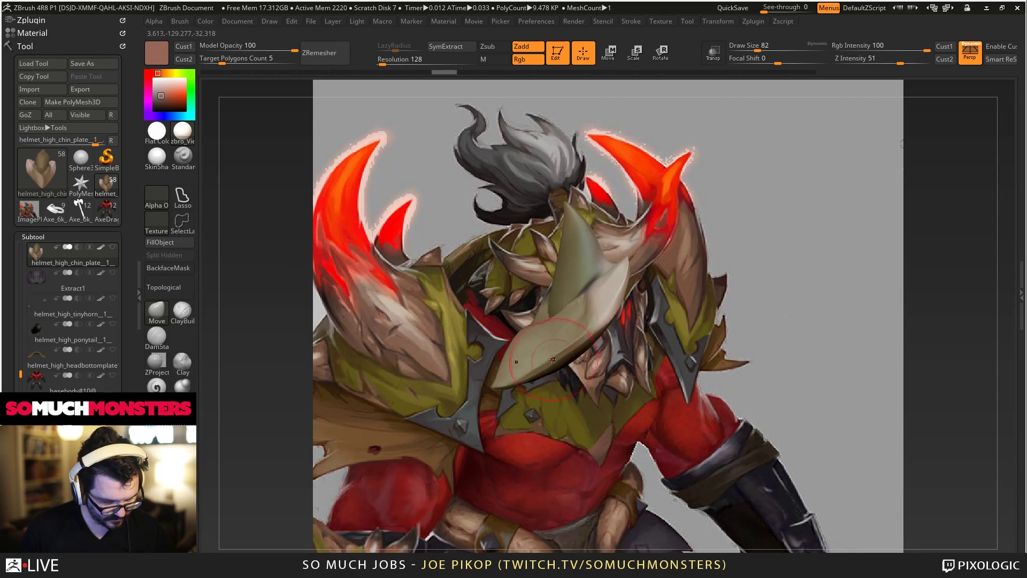
{"action": "key", "text": "ctrl+shift+z"}
{"action": "key", "text": "ctrl+shift+z"}
{"action": "key", "text": "ctrl+shift+z"}
{"action": "key", "text": "ctrl+shift+z"}
{"action": "key", "text": "ctrl+shift+z"}
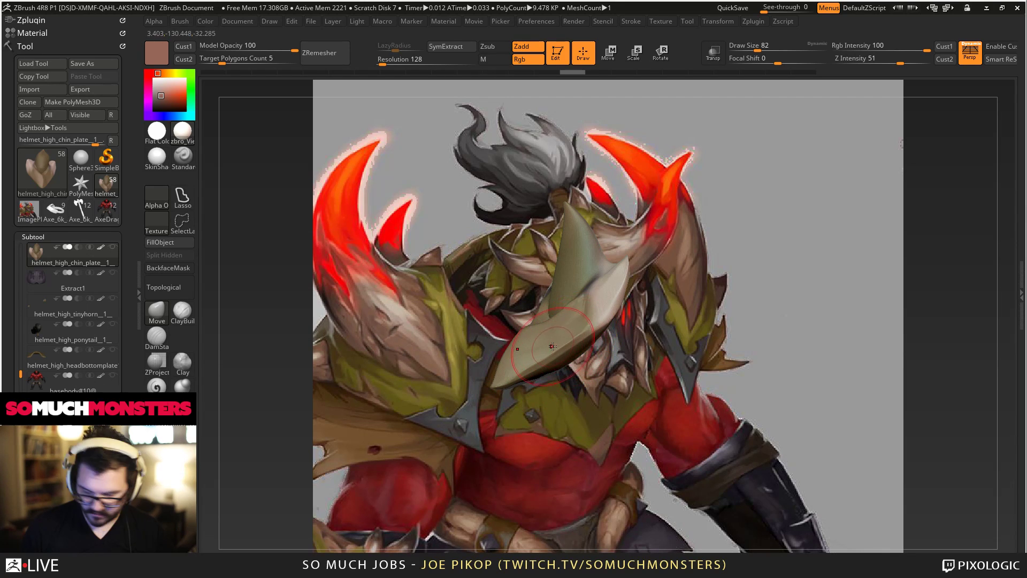
Smooth the creases on the front of the chin plate's lower point at draw size 114 and check its side profile.
{"action": "left_click_drag", "start_coordinate": [608, 334], "coordinate": [688, 242]}
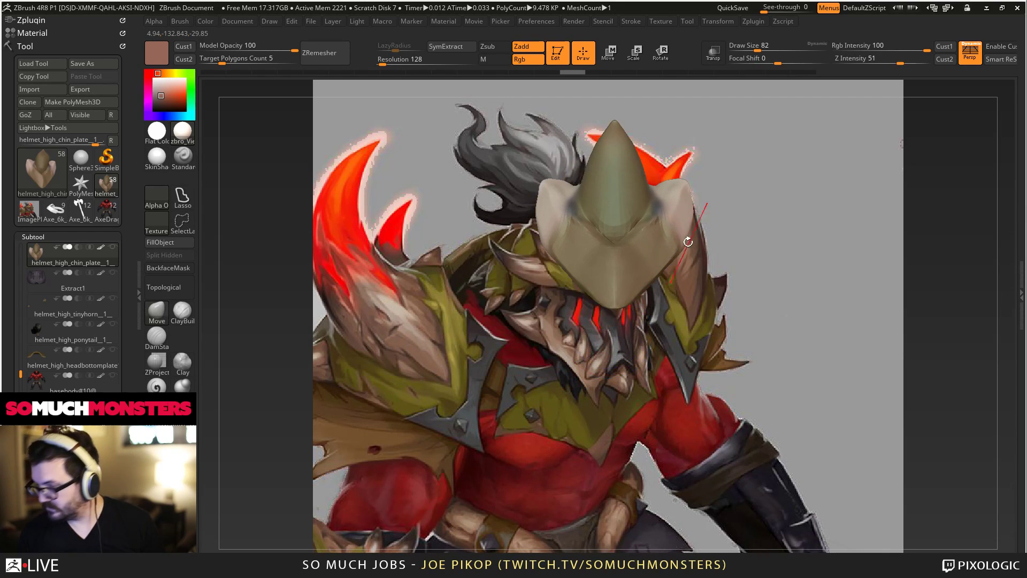
{"action": "mouse_move", "coordinate": [572, 324]}
{"action": "left_mouse_down", "text": "alt"}
{"action": "mouse_move", "coordinate": [659, 350]}
{"action": "mouse_move", "coordinate": [665, 390]}
{"action": "left_mouse_up", "text": "alt"}
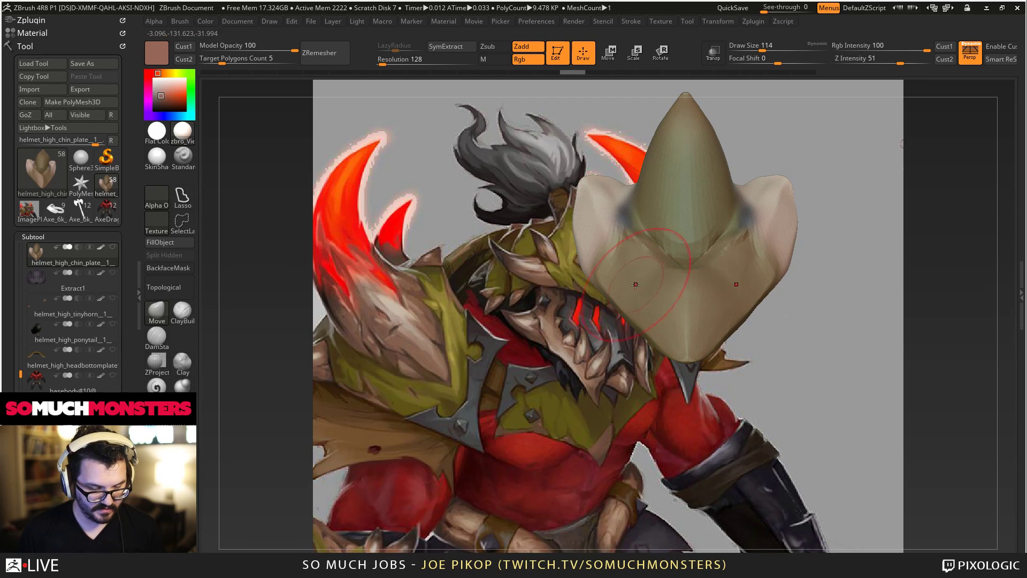
{"action": "key", "text": "ctrl+shift+z"}
{"action": "key", "text": "ctrl+shift+z"}
{"action": "key", "text": "ctrl+shift+z"}
{"action": "key", "text": "ctrl+shift+z"}
{"action": "key", "text": "ctrl+shift+z"}
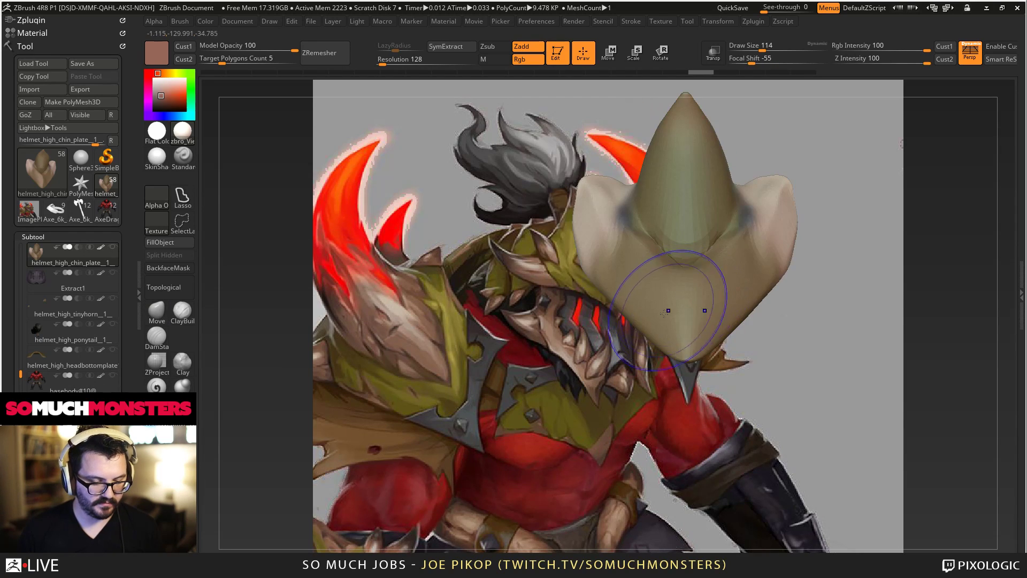
{"action": "right_click_drag", "start_coordinate": [664, 314], "coordinate": [711, 313]}
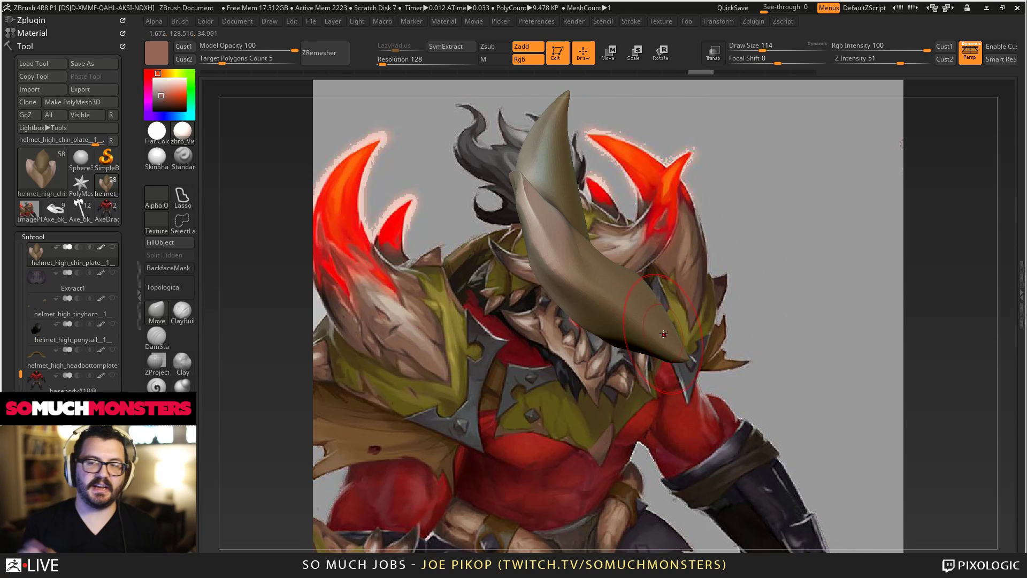
{"action": "left_click_drag", "start_coordinate": [664, 334], "coordinate": [666, 385]}
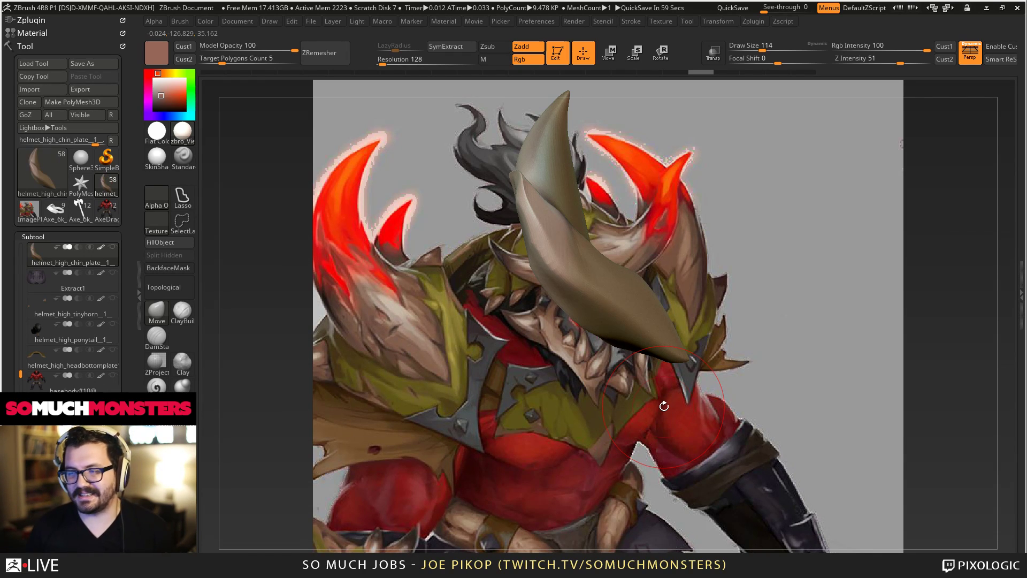
Pull the chin plate's lower point downward and refine its front and sides with the Move brush, reducing the draw size from 114 to 70.
{"action": "mouse_move", "coordinate": [682, 334]}
{"action": "left_mouse_down"}
{"action": "mouse_move", "coordinate": [738, 372]}
{"action": "mouse_move", "coordinate": [694, 393]}
{"action": "left_mouse_up"}
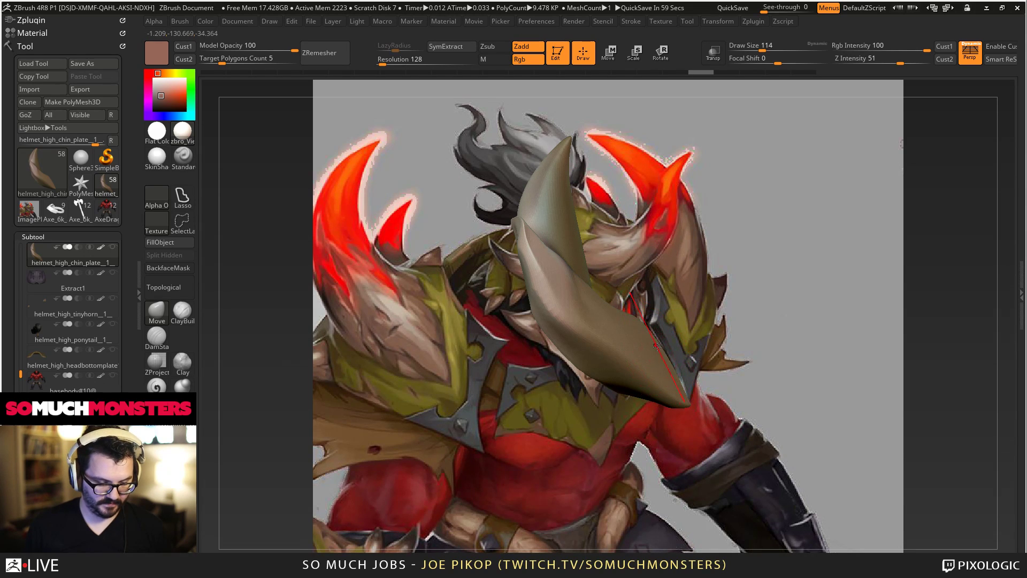
{"action": "mouse_move", "coordinate": [657, 347]}
{"action": "right_mouse_down"}
{"action": "mouse_move", "coordinate": [589, 340]}
{"action": "mouse_move", "coordinate": [642, 335]}
{"action": "right_mouse_up"}
{"action": "left_click_drag", "start_coordinate": [675, 365], "coordinate": [678, 366]}
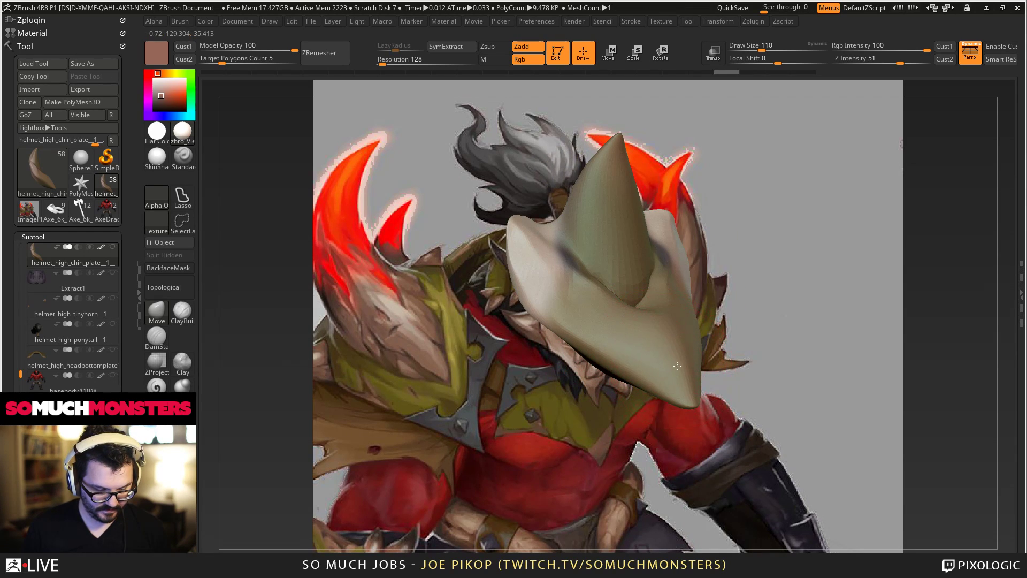
{"action": "mouse_move", "coordinate": [678, 366]}
{"action": "right_mouse_down"}
{"action": "mouse_move", "coordinate": [643, 358]}
{"action": "mouse_move", "coordinate": [642, 372]}
{"action": "mouse_move", "coordinate": [711, 385]}
{"action": "right_mouse_up"}
{"action": "mouse_move", "coordinate": [711, 385]}
{"action": "left_mouse_down"}
{"action": "mouse_move", "coordinate": [723, 375]}
{"action": "mouse_move", "coordinate": [680, 312]}
{"action": "left_mouse_up"}
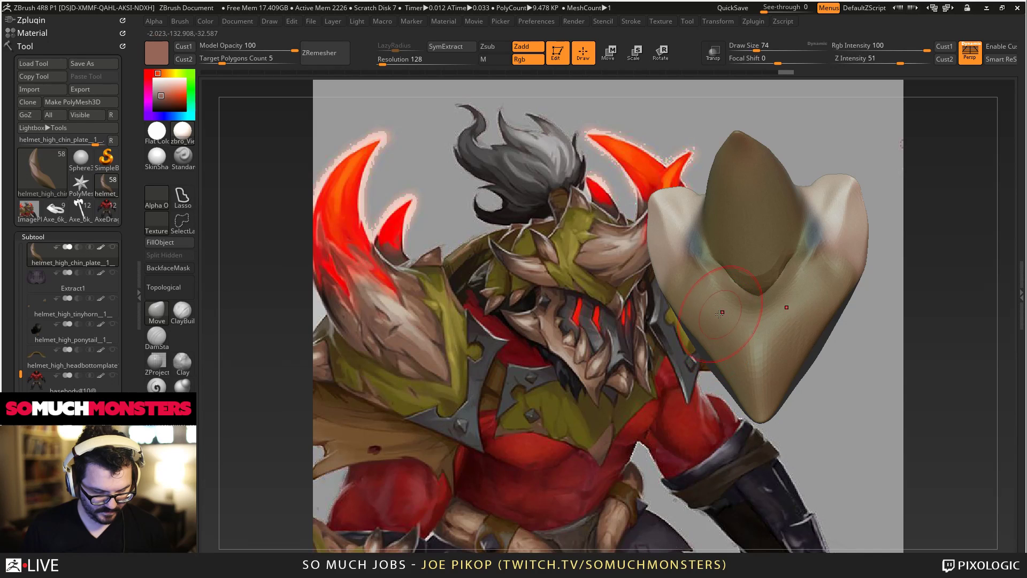
{"action": "right_click_drag", "start_coordinate": [717, 330], "coordinate": [706, 329]}
{"action": "left_click_drag", "start_coordinate": [706, 329], "coordinate": [705, 326]}
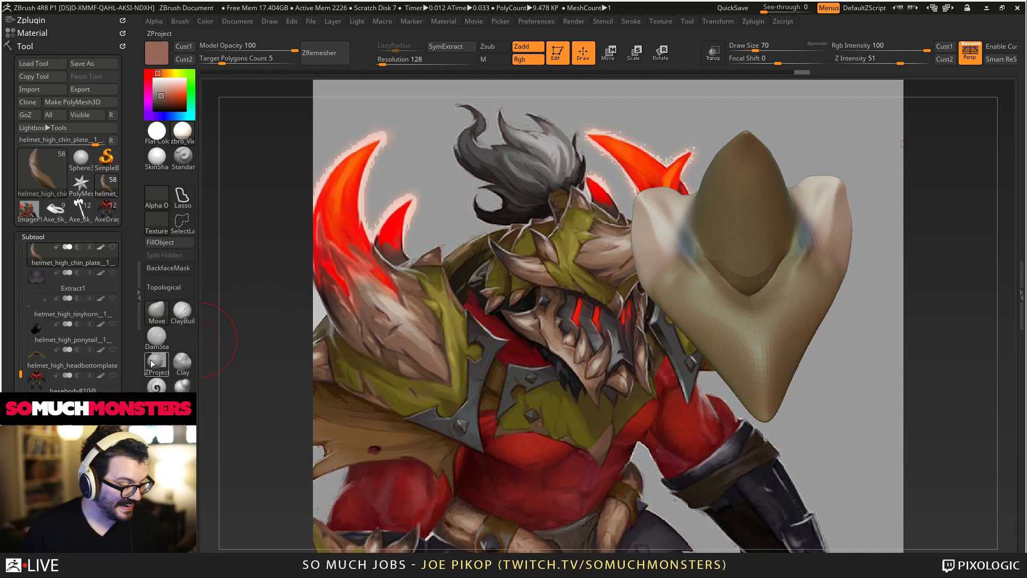
Flatten the chin plate's front below the notch into planes meeting at a central ridge at draw size 66, and smooth around the notch.
{"action": "left_click", "coordinate": [182, 412]}
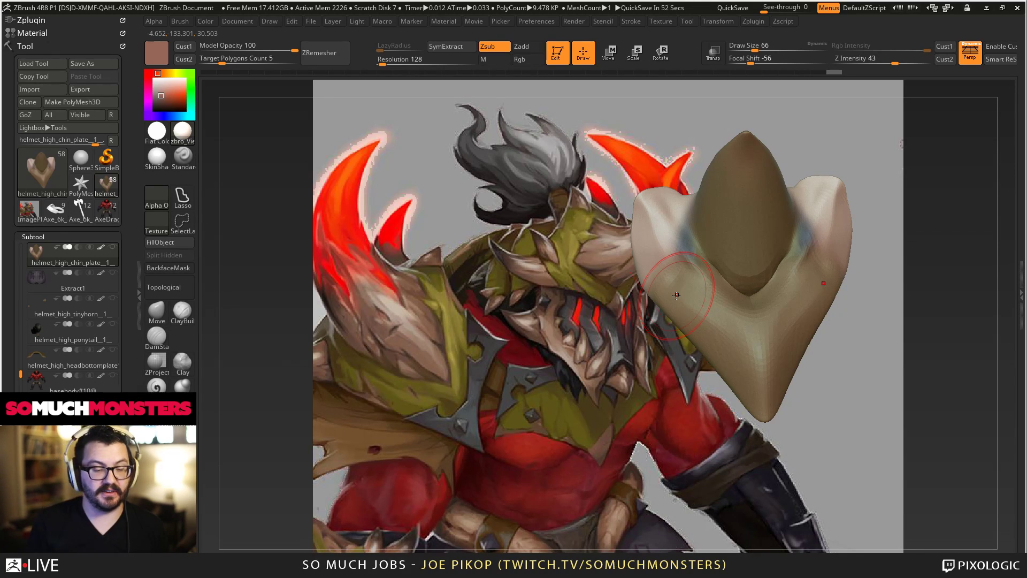
{"action": "mouse_move", "coordinate": [676, 294]}
{"action": "right_mouse_down"}
{"action": "mouse_move", "coordinate": [689, 289]}
{"action": "mouse_move", "coordinate": [699, 315]}
{"action": "right_mouse_up"}
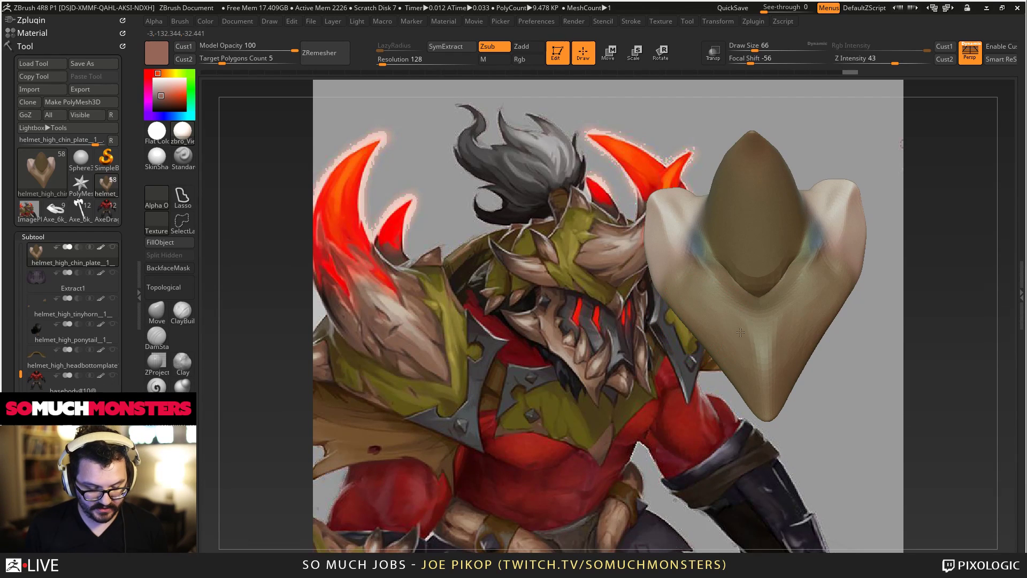
{"action": "left_click_drag", "start_coordinate": [754, 378], "coordinate": [749, 329]}
{"action": "left_click_drag", "start_coordinate": [753, 392], "coordinate": [731, 325]}
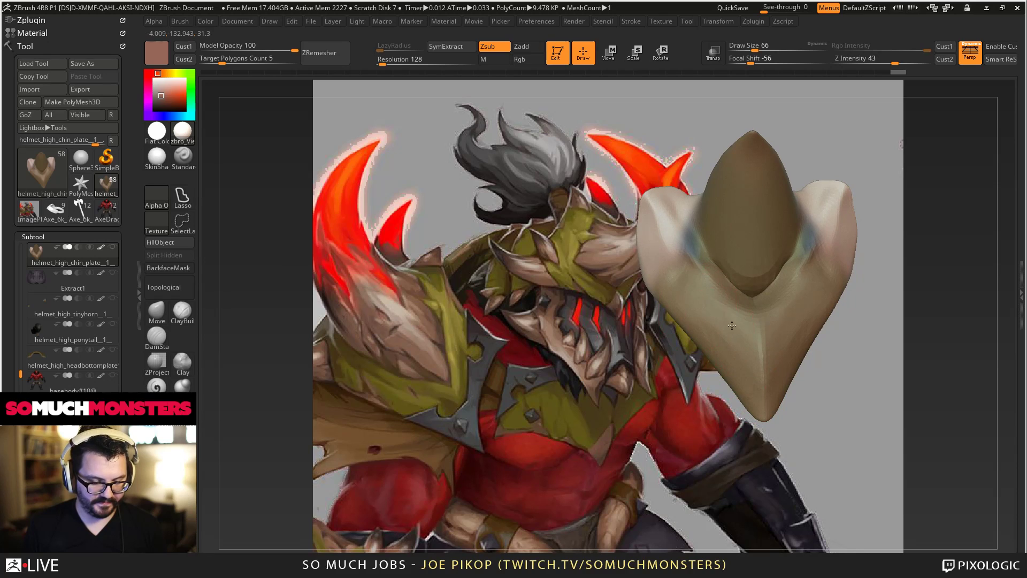
{"action": "mouse_move", "coordinate": [711, 297]}
{"action": "right_mouse_down"}
{"action": "mouse_move", "coordinate": [836, 269]}
{"action": "mouse_move", "coordinate": [727, 324]}
{"action": "mouse_move", "coordinate": [776, 315]}
{"action": "right_mouse_up"}
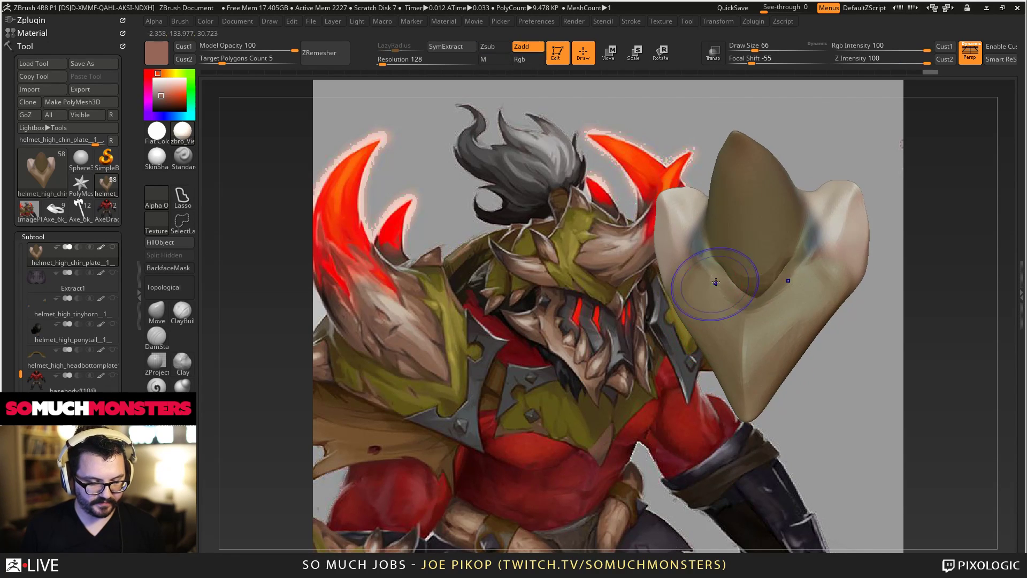
{"action": "left_click_drag", "start_coordinate": [715, 282], "coordinate": [731, 249], "text": "shift"}
{"action": "mouse_move", "coordinate": [732, 250]}
{"action": "right_mouse_down"}
{"action": "mouse_move", "coordinate": [719, 291]}
{"action": "mouse_move", "coordinate": [746, 323]}
{"action": "right_mouse_up"}
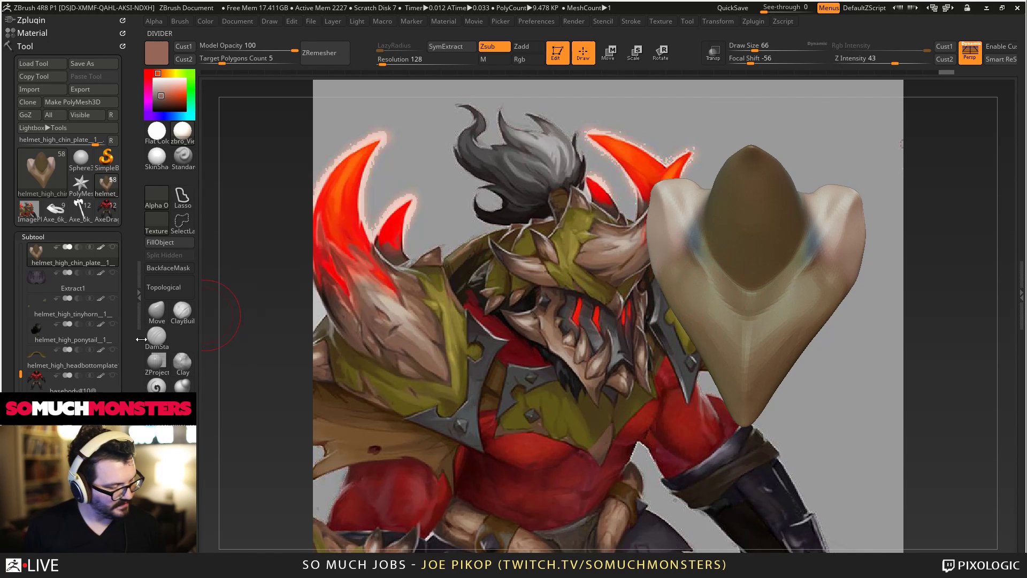
Adjust the edge of the chin plate's central notch symmetrically with the Move brush at draw size 30 and check the overall form.
{"action": "left_click", "coordinate": [157, 311]}
{"action": "key", "text": "bracketleft"}
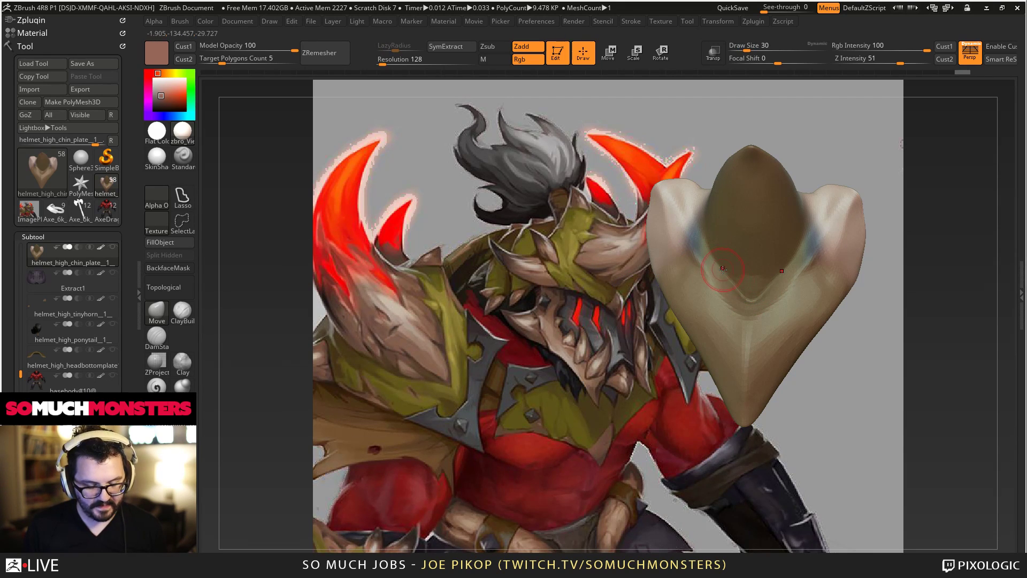
{"action": "right_click_drag", "start_coordinate": [723, 280], "coordinate": [715, 232], "text": "alt"}
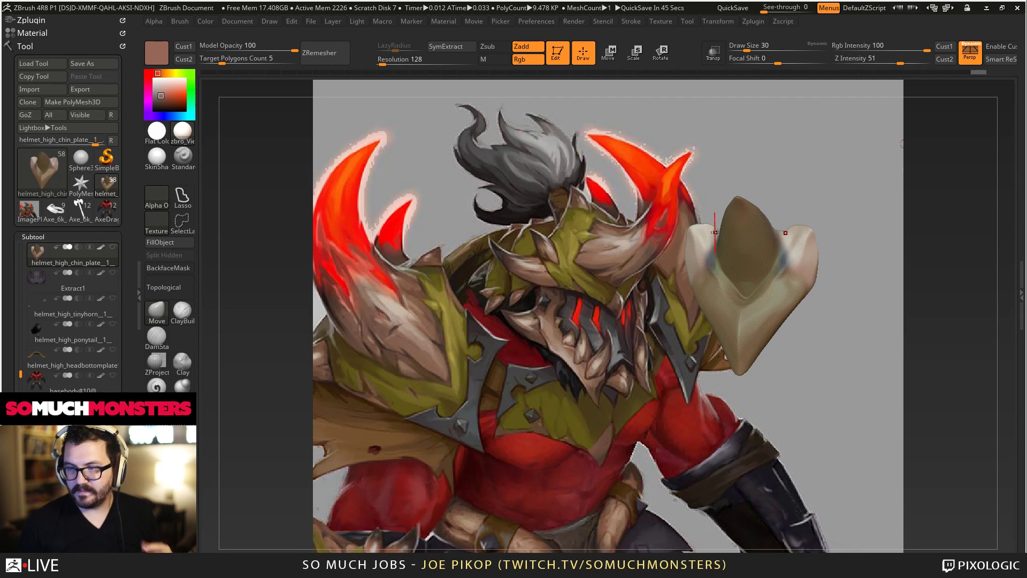
{"action": "left_click_drag", "start_coordinate": [630, 271], "coordinate": [642, 270]}
{"action": "left_click_drag", "start_coordinate": [617, 249], "coordinate": [495, 291]}
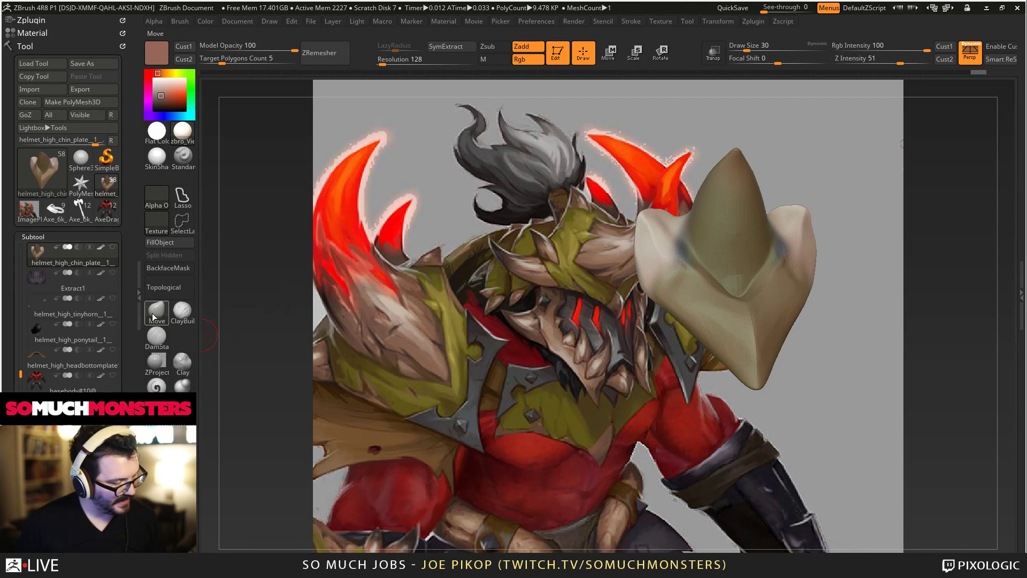
Cut the chin plate's V-shaped edge with DamStandard and build up the surface below it with ClayBuildup at draw size 34.
{"action": "left_click", "coordinate": [156, 339]}
{"action": "mouse_move", "coordinate": [642, 300]}
{"action": "left_mouse_down"}
{"action": "mouse_move", "coordinate": [668, 333]}
{"action": "mouse_move", "coordinate": [675, 328]}
{"action": "left_mouse_up"}
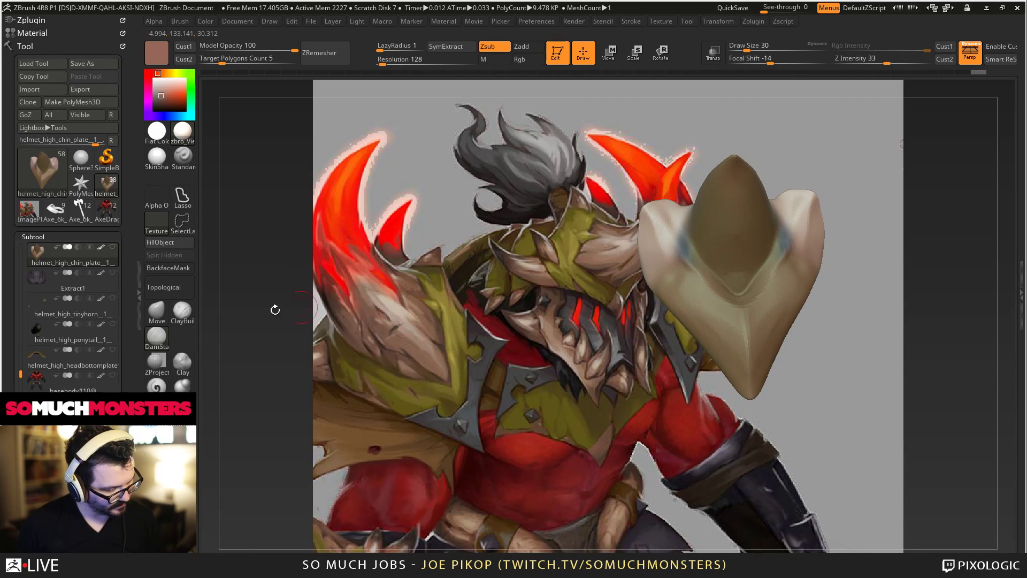
{"action": "left_click", "coordinate": [182, 311]}
{"action": "left_click_drag", "start_coordinate": [732, 305], "coordinate": [706, 291]}
{"action": "right_click_drag", "start_coordinate": [706, 292], "coordinate": [676, 272]}
{"action": "left_click_drag", "start_coordinate": [676, 272], "coordinate": [690, 294]}
{"action": "right_click_drag", "start_coordinate": [715, 303], "coordinate": [703, 323]}
{"action": "key", "text": "bracketleft"}
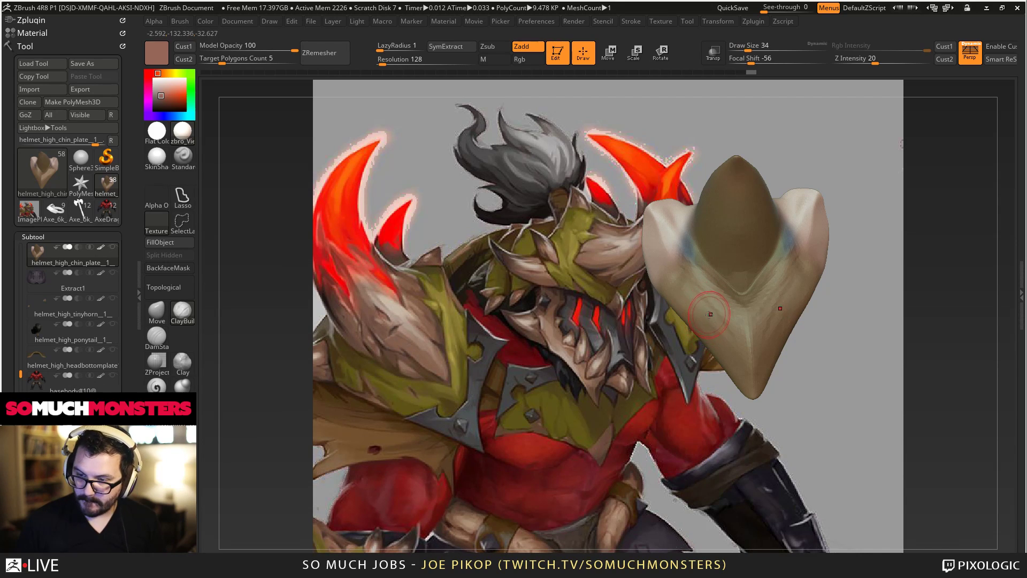
Smooth the clay strokes on the chin plate's lower face and along its V-shaped edge at draw size 26.
{"action": "key", "text": "shift"}
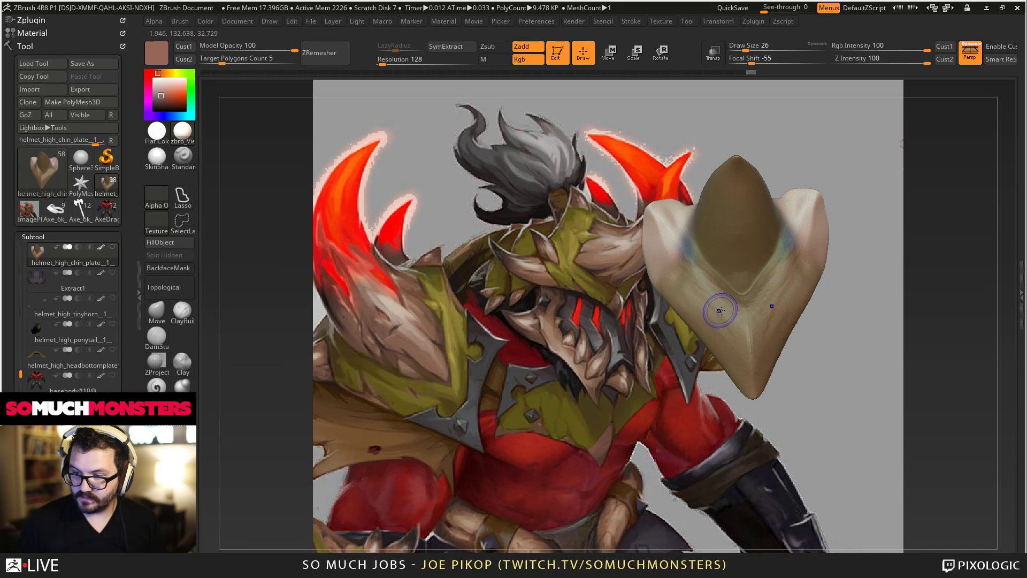
{"action": "mouse_move", "coordinate": [720, 310]}
{"action": "left_mouse_down", "text": "shift"}
{"action": "mouse_move", "coordinate": [713, 303]}
{"action": "mouse_move", "coordinate": [701, 314]}
{"action": "left_mouse_up", "text": "shift"}
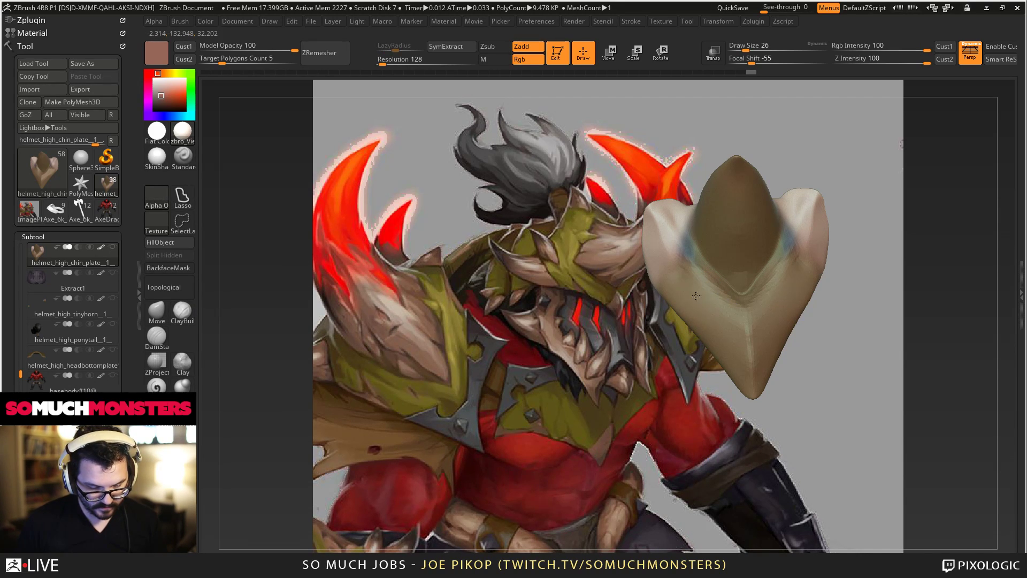
{"action": "mouse_move", "coordinate": [729, 274]}
{"action": "left_mouse_down", "text": "shift"}
{"action": "mouse_move", "coordinate": [741, 286]}
{"action": "mouse_move", "coordinate": [690, 248]}
{"action": "left_mouse_up", "text": "shift"}
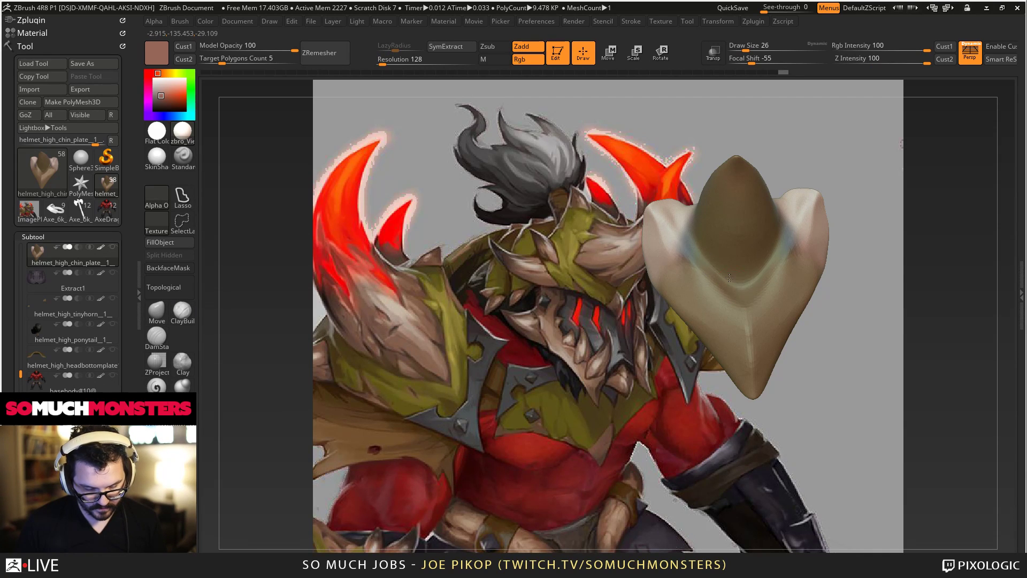
Add clay along the inner edge of the chin plate's V with ClayBuildup at draw size 22.
{"action": "right_click_drag", "start_coordinate": [695, 276], "coordinate": [718, 295]}
{"action": "key", "text": "["}
{"action": "left_click_drag", "start_coordinate": [739, 293], "coordinate": [705, 266]}
{"action": "right_click_drag", "start_coordinate": [706, 224], "coordinate": [699, 172]}
{"action": "key", "text": "]"}
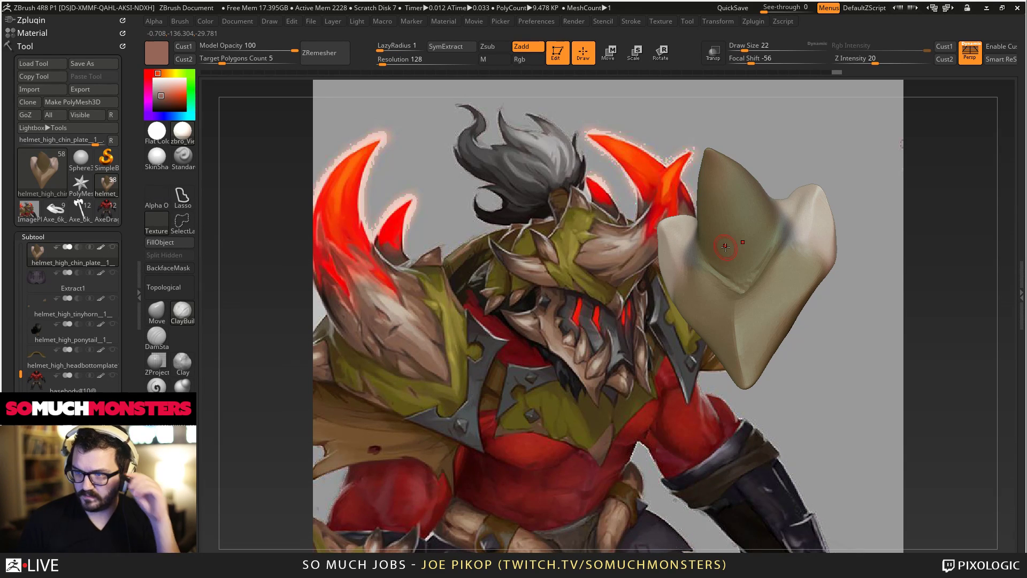
{"action": "key", "text": "shift"}
{"action": "key", "text": "shift+f"}
{"action": "key", "text": "shift+f"}
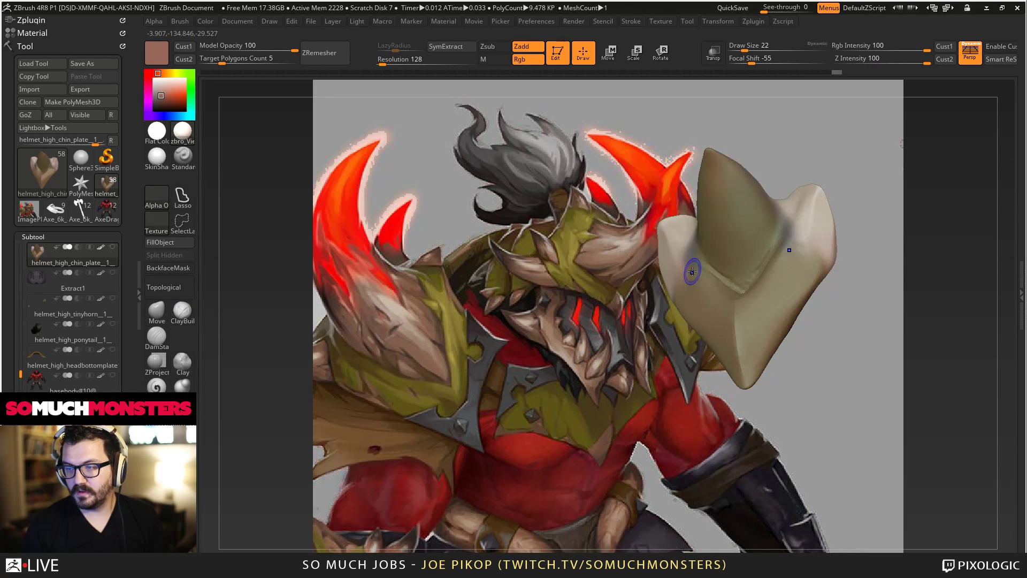
{"action": "key", "text": "b"}
{"action": "key", "text": "c"}
{"action": "key", "text": "b"}
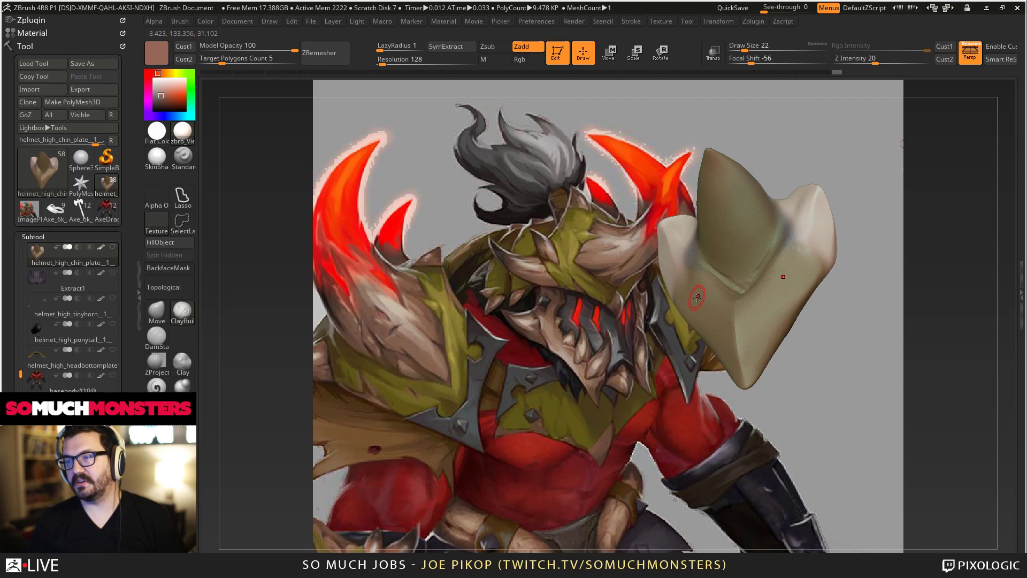
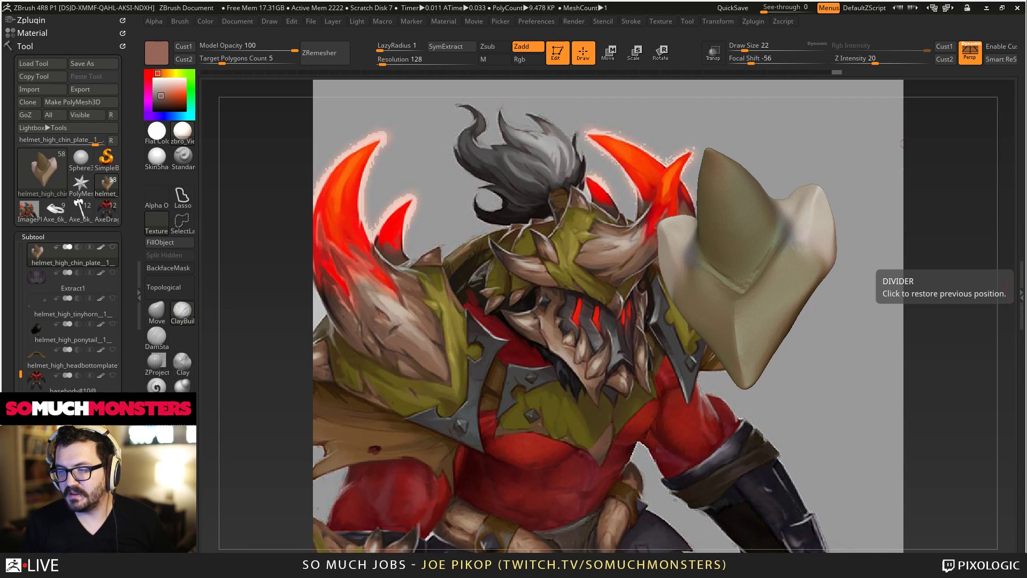
{"action": "mouse_move", "coordinate": [963, 289]}
{"action": "left_mouse_down"}
{"action": "mouse_move", "coordinate": [995, 293]}
{"action": "mouse_move", "coordinate": [979, 290]}
{"action": "left_mouse_up"}
Smooth the chin plate's central ridge and flatten its lower face with a subtracting brush at draw size 54 and Z intensity 43.
{"action": "left_click", "coordinate": [189, 305]}
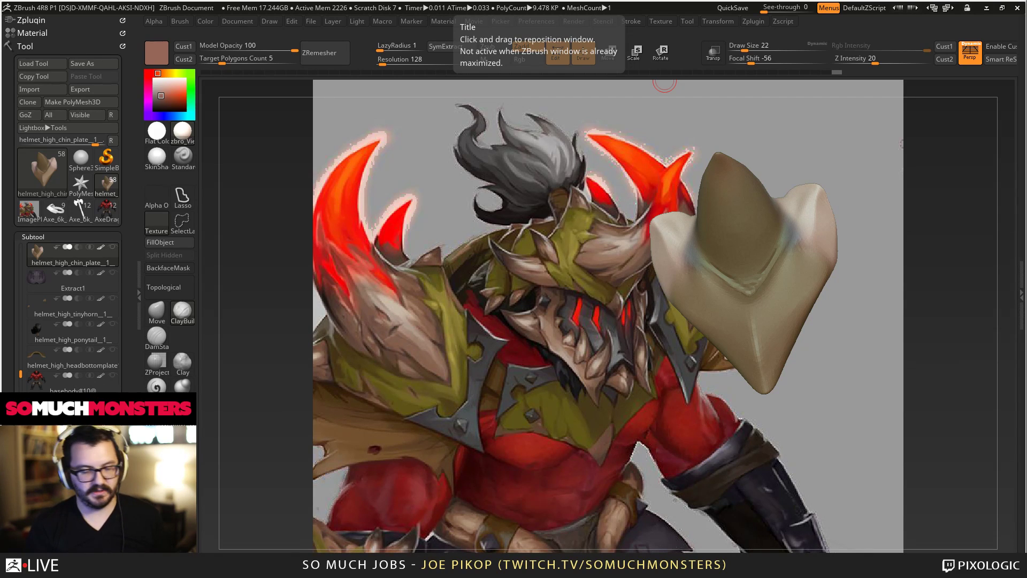
{"action": "right_click_drag", "start_coordinate": [719, 272], "coordinate": [754, 354]}
{"action": "left_click_drag", "start_coordinate": [754, 356], "coordinate": [739, 312], "text": "shift"}
{"action": "right_click_drag", "start_coordinate": [740, 311], "coordinate": [705, 321]}
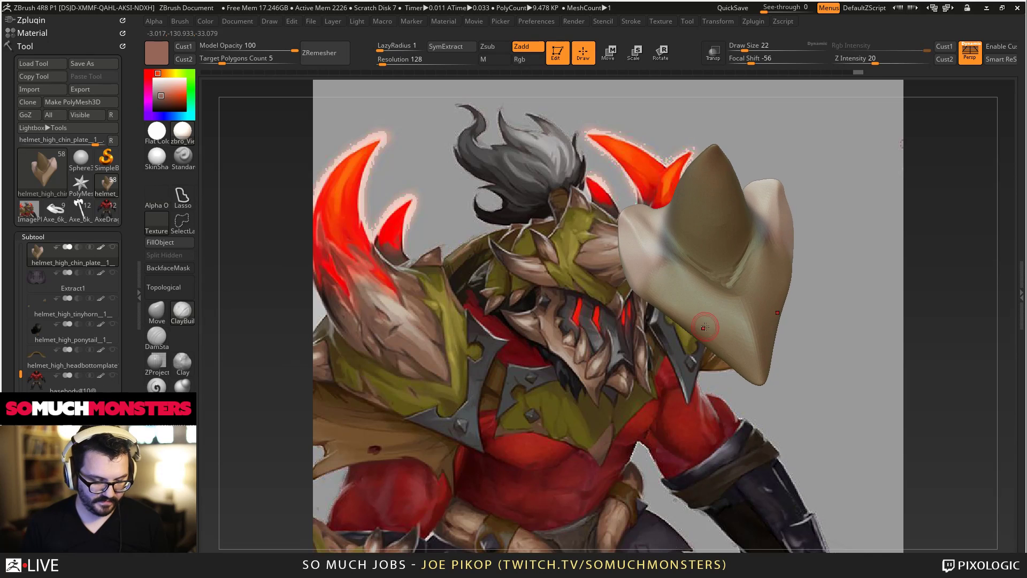
{"action": "left_click", "coordinate": [156, 386]}
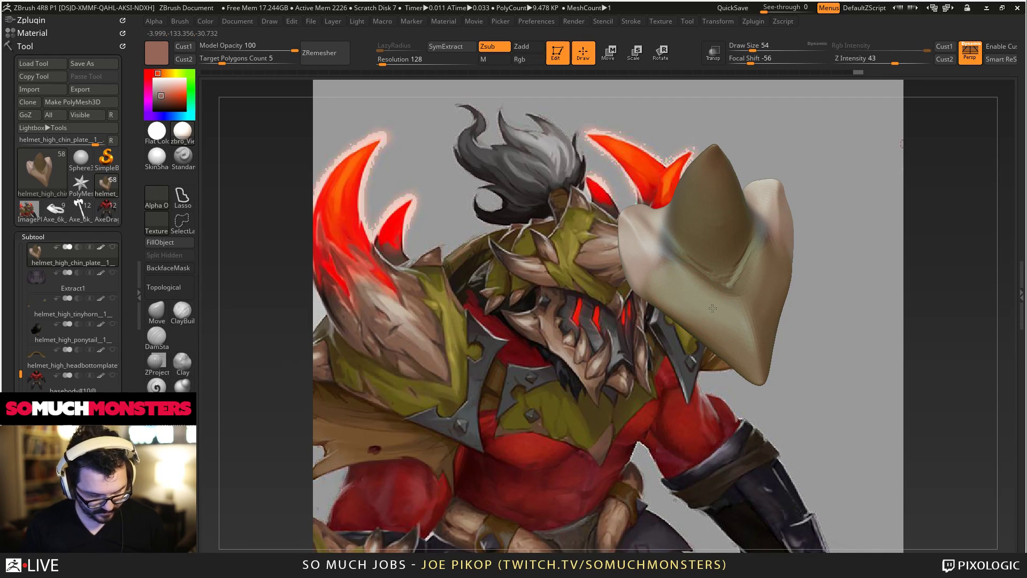
{"action": "left_click_drag", "start_coordinate": [732, 333], "coordinate": [698, 322]}
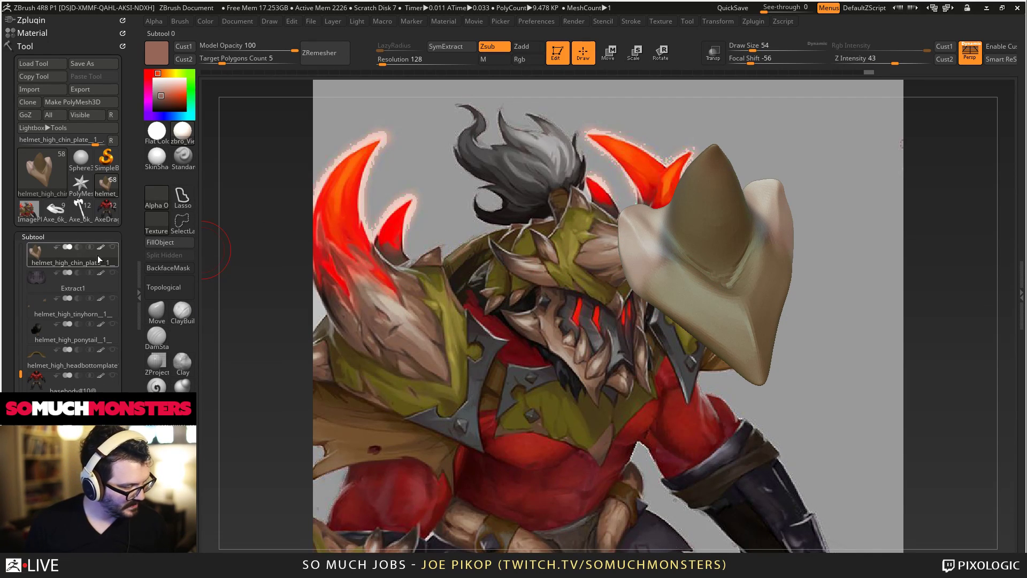
Show all subtools again and check the chin plate on the full character from the front and side.
{"action": "left_click", "coordinate": [109, 246], "text": "shift"}
{"action": "mouse_move", "coordinate": [625, 299]}
{"action": "right_mouse_down", "text": "ctrl"}
{"action": "mouse_move", "coordinate": [611, 206]}
{"action": "mouse_move", "coordinate": [611, 239]}
{"action": "mouse_move", "coordinate": [545, 364]}
{"action": "mouse_move", "coordinate": [497, 298]}
{"action": "mouse_move", "coordinate": [514, 306]}
{"action": "right_mouse_up", "text": "ctrl"}
{"action": "mouse_move", "coordinate": [544, 306]}
{"action": "left_mouse_down"}
{"action": "mouse_move", "coordinate": [602, 301]}
{"action": "mouse_move", "coordinate": [603, 364]}
{"action": "mouse_move", "coordinate": [579, 354]}
{"action": "left_mouse_up"}
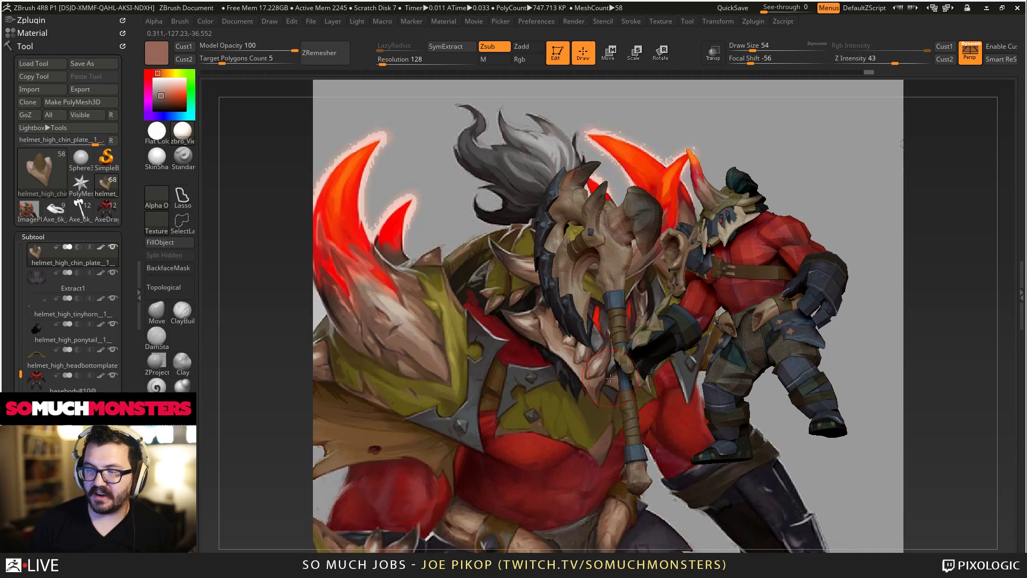
{"action": "right_click_drag", "start_coordinate": [615, 365], "coordinate": [393, 344]}
{"action": "right_click_drag", "start_coordinate": [503, 435], "coordinate": [487, 386], "text": "ctrl"}
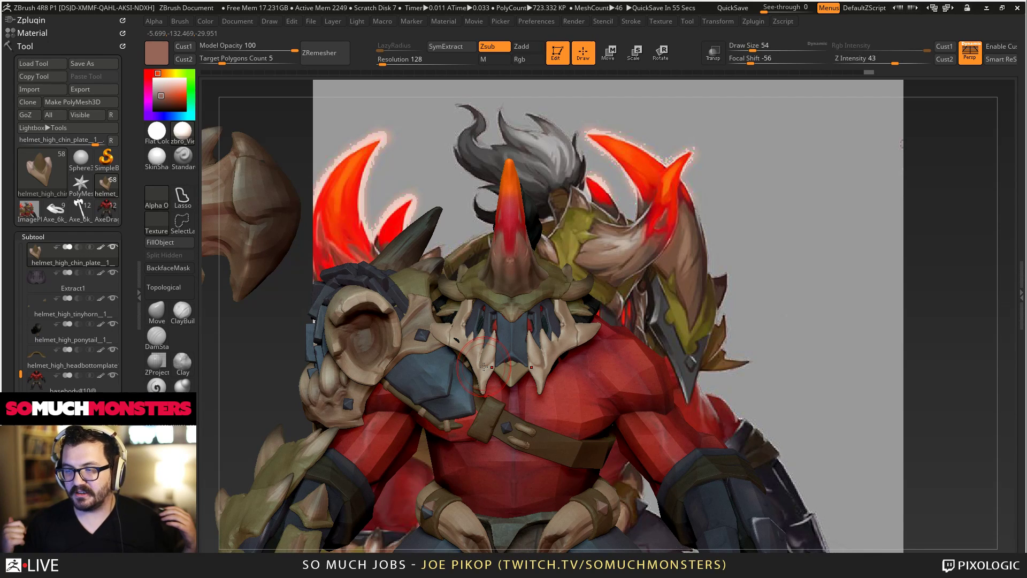
{"action": "right_click_drag", "start_coordinate": [549, 312], "coordinate": [634, 358]}
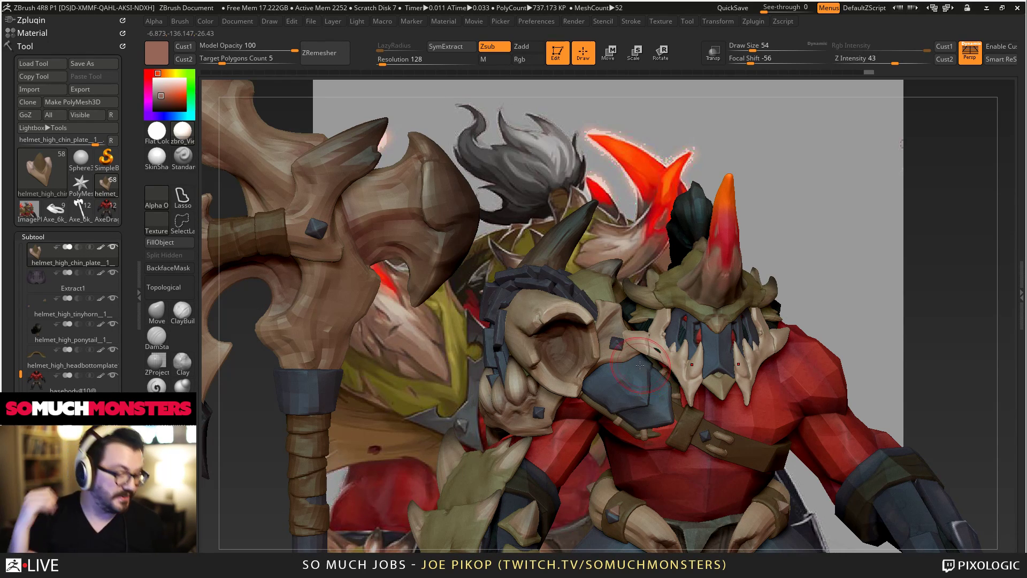
{"action": "mouse_move", "coordinate": [643, 367]}
{"action": "right_mouse_down"}
{"action": "mouse_move", "coordinate": [605, 321]}
{"action": "mouse_move", "coordinate": [695, 364]}
{"action": "mouse_move", "coordinate": [744, 370]}
{"action": "mouse_move", "coordinate": [715, 335]}
{"action": "mouse_move", "coordinate": [668, 340]}
{"action": "right_mouse_up"}
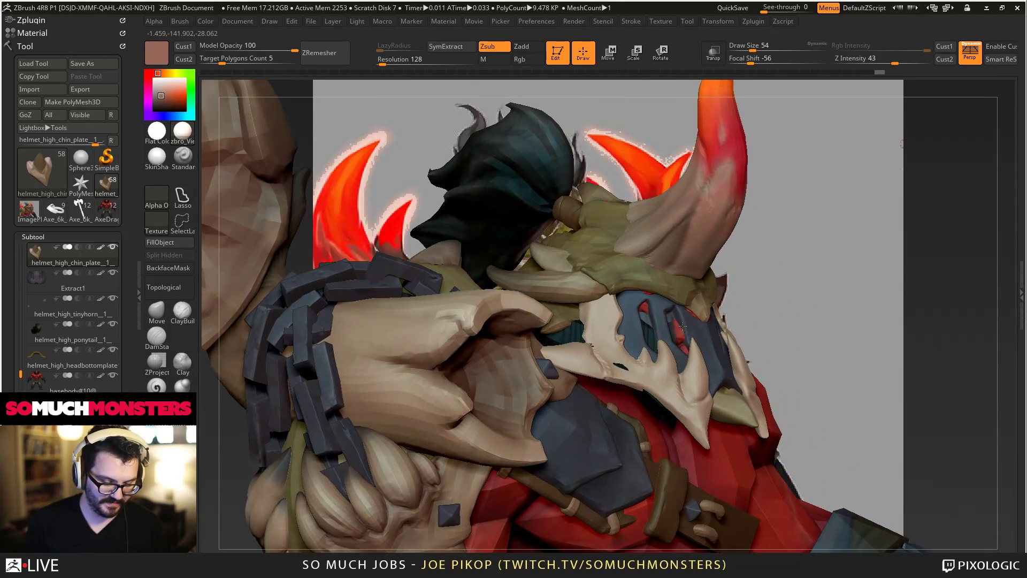
Select the Extract1 subtool on the helmet's face and adjust its shape with the Move brush at draw size 74.
{"action": "left_click", "coordinate": [157, 313]}
{"action": "key", "text": "bracketright"}
{"action": "left_click", "coordinate": [717, 373], "text": "alt"}
{"action": "mouse_move", "coordinate": [717, 372]}
{"action": "right_mouse_down"}
{"action": "mouse_move", "coordinate": [760, 376]}
{"action": "mouse_move", "coordinate": [679, 383]}
{"action": "mouse_move", "coordinate": [723, 372]}
{"action": "right_mouse_up"}
{"action": "right_click_drag", "start_coordinate": [712, 335], "coordinate": [716, 341]}
{"action": "left_click_drag", "start_coordinate": [706, 318], "coordinate": [703, 308]}
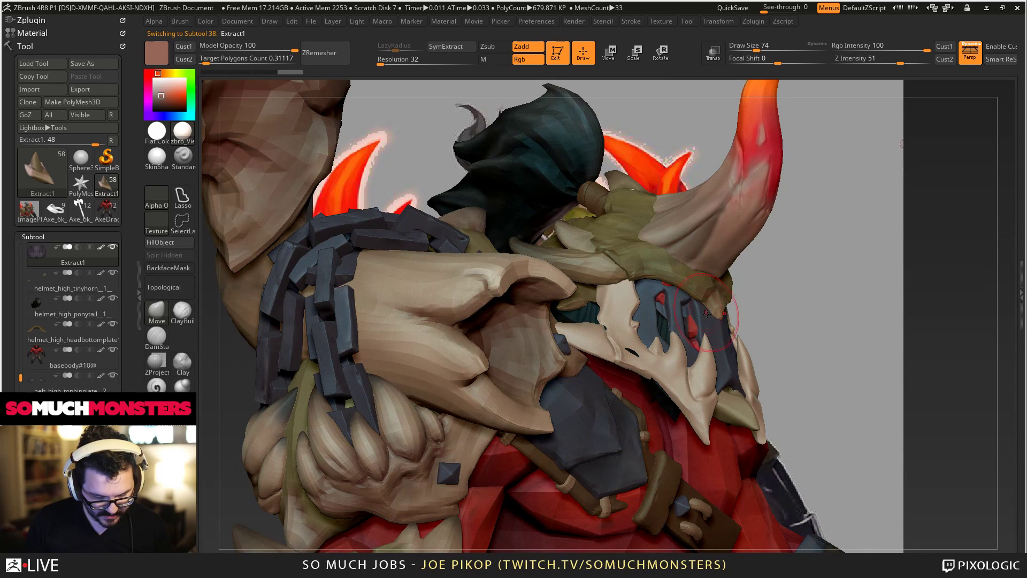
{"action": "right_click_drag", "start_coordinate": [707, 313], "coordinate": [724, 365]}
{"action": "key", "text": "ctrl+shift+z"}
{"action": "key", "text": "ctrl+shift+z"}
{"action": "key", "text": "ctrl+shift+z"}
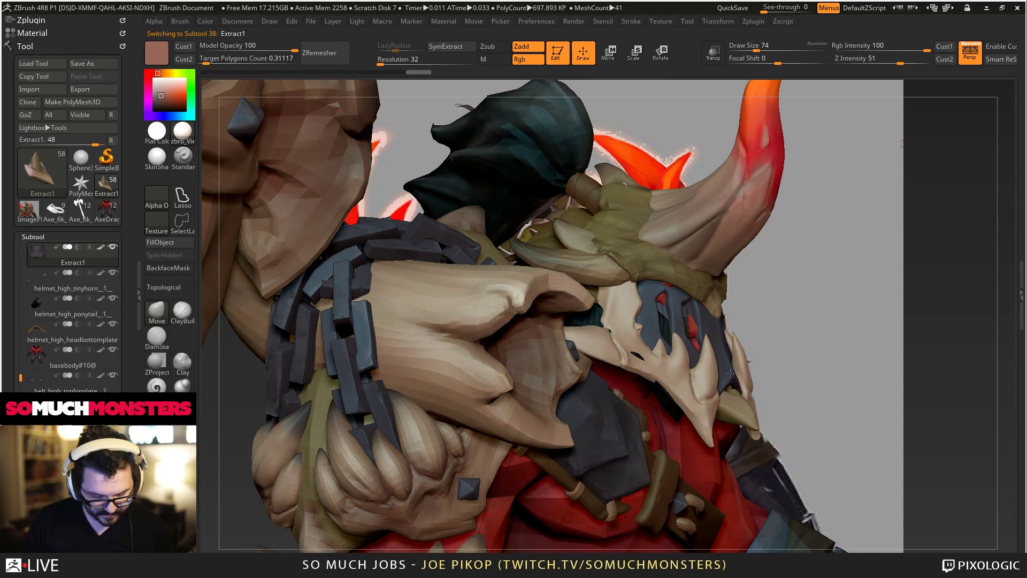
Select the helmet's top plate subtool and reshape its front edge with the Move brush at draw size 34.
{"action": "left_click", "coordinate": [713, 310], "text": "alt"}
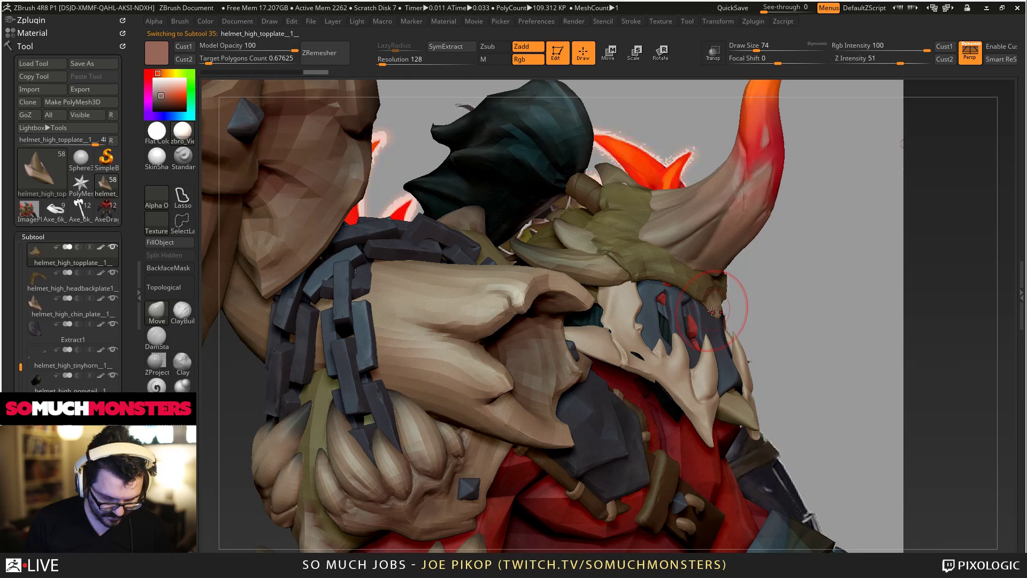
{"action": "left_click_drag", "start_coordinate": [861, 313], "coordinate": [710, 302]}
{"action": "mouse_move", "coordinate": [699, 306]}
{"action": "right_mouse_down"}
{"action": "mouse_move", "coordinate": [707, 424]}
{"action": "mouse_move", "coordinate": [687, 488]}
{"action": "mouse_move", "coordinate": [699, 460]}
{"action": "mouse_move", "coordinate": [733, 500]}
{"action": "mouse_move", "coordinate": [758, 482]}
{"action": "mouse_move", "coordinate": [731, 477]}
{"action": "mouse_move", "coordinate": [673, 427]}
{"action": "mouse_move", "coordinate": [686, 433]}
{"action": "mouse_move", "coordinate": [685, 413]}
{"action": "mouse_move", "coordinate": [663, 392]}
{"action": "mouse_move", "coordinate": [679, 452]}
{"action": "mouse_move", "coordinate": [685, 429]}
{"action": "mouse_move", "coordinate": [709, 464]}
{"action": "right_mouse_up"}
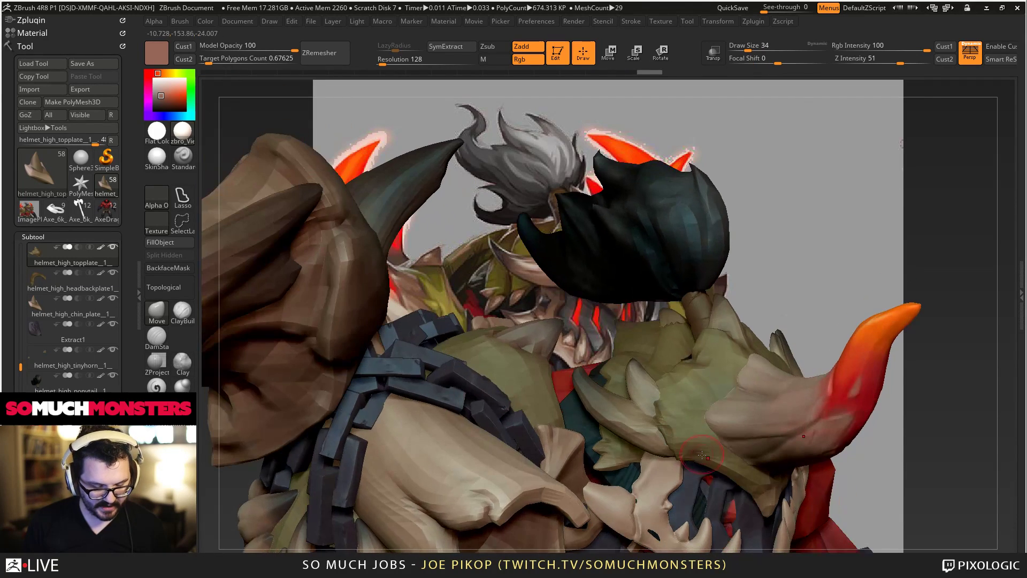
Select the helmet's big horn subtool and nudge its side contour with the Move brush at draw size 50.
{"action": "mouse_move", "coordinate": [733, 429]}
{"action": "right_mouse_down"}
{"action": "mouse_move", "coordinate": [699, 409]}
{"action": "mouse_move", "coordinate": [694, 353]}
{"action": "right_mouse_up"}
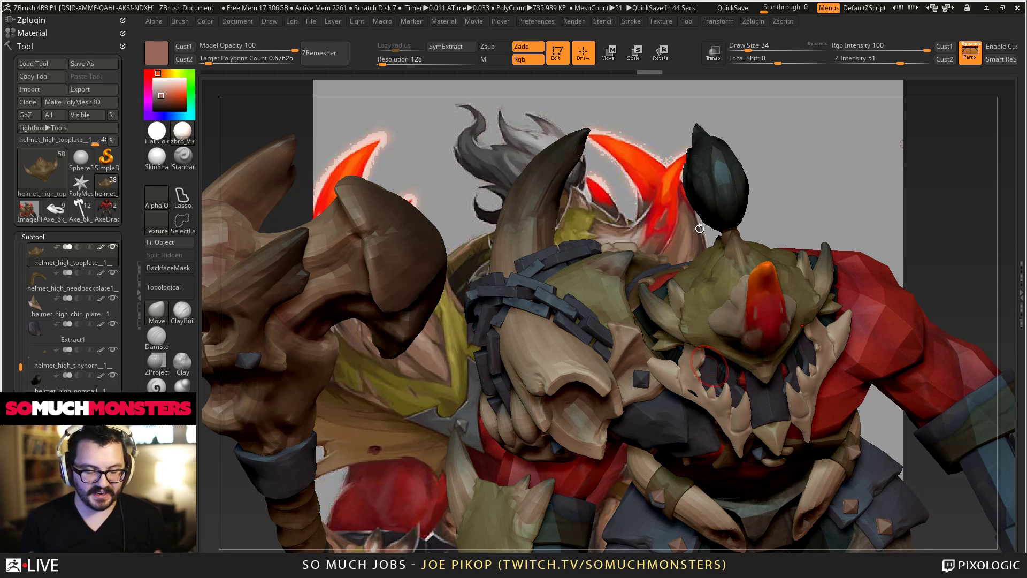
{"action": "right_click_drag", "start_coordinate": [700, 229], "coordinate": [711, 243]}
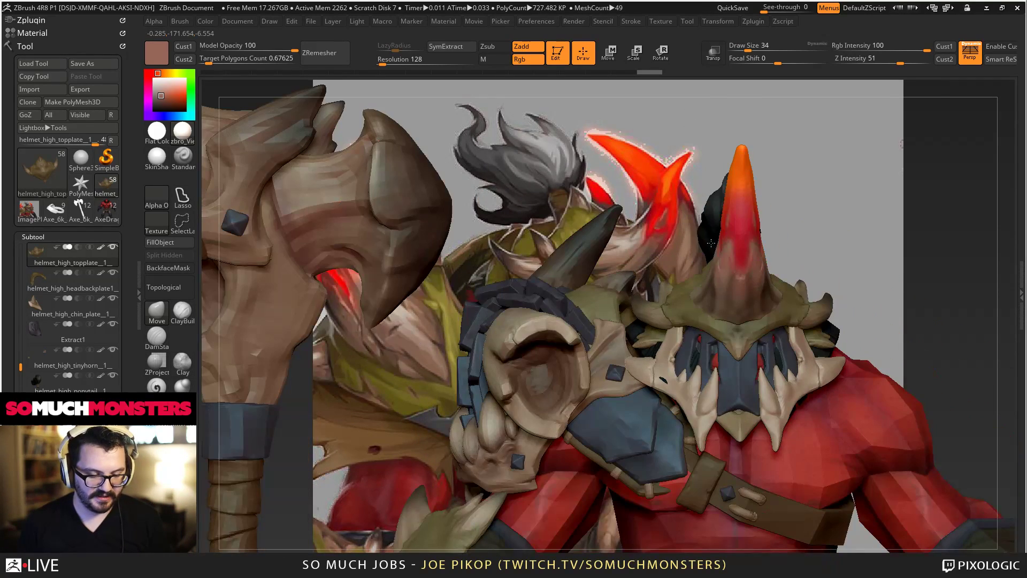
{"action": "left_click", "coordinate": [720, 244], "text": "alt"}
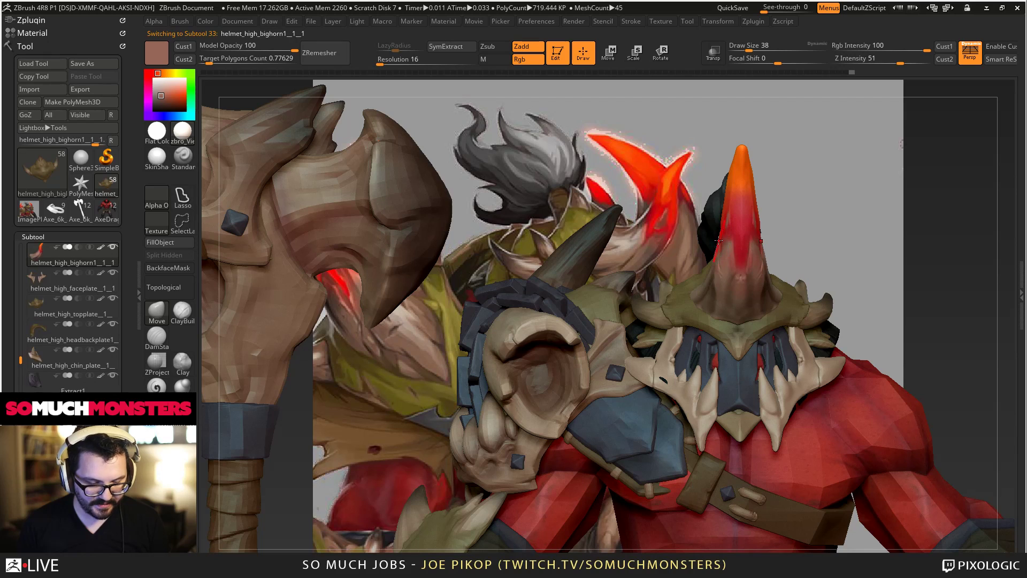
{"action": "key", "text": "bracketright"}
{"action": "left_click_drag", "start_coordinate": [718, 250], "coordinate": [715, 253]}
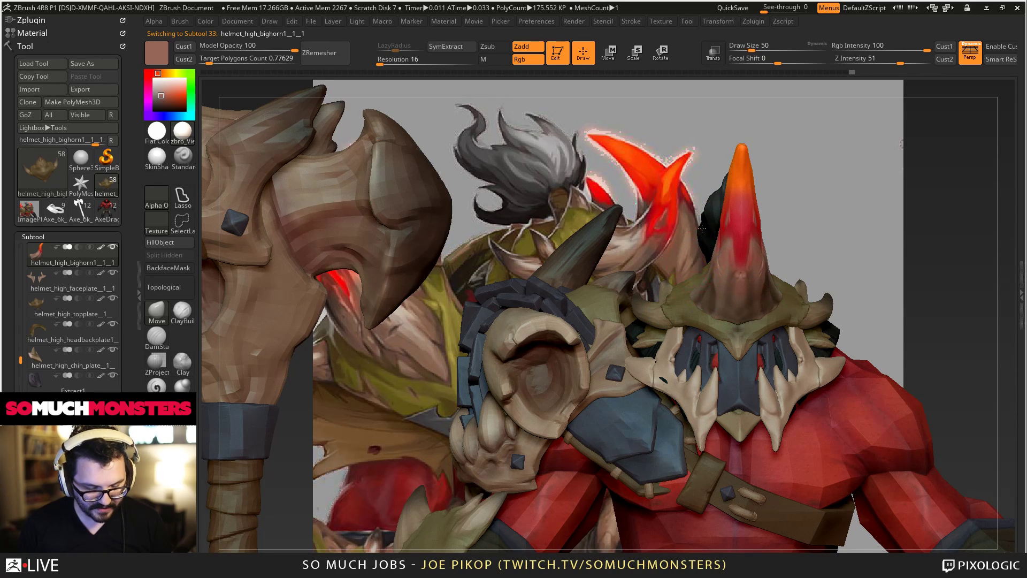
Carve creases into the front of the big horn below its red tip with DamStandard at draw size 58.
{"action": "right_click_drag", "start_coordinate": [698, 290], "coordinate": [700, 210]}
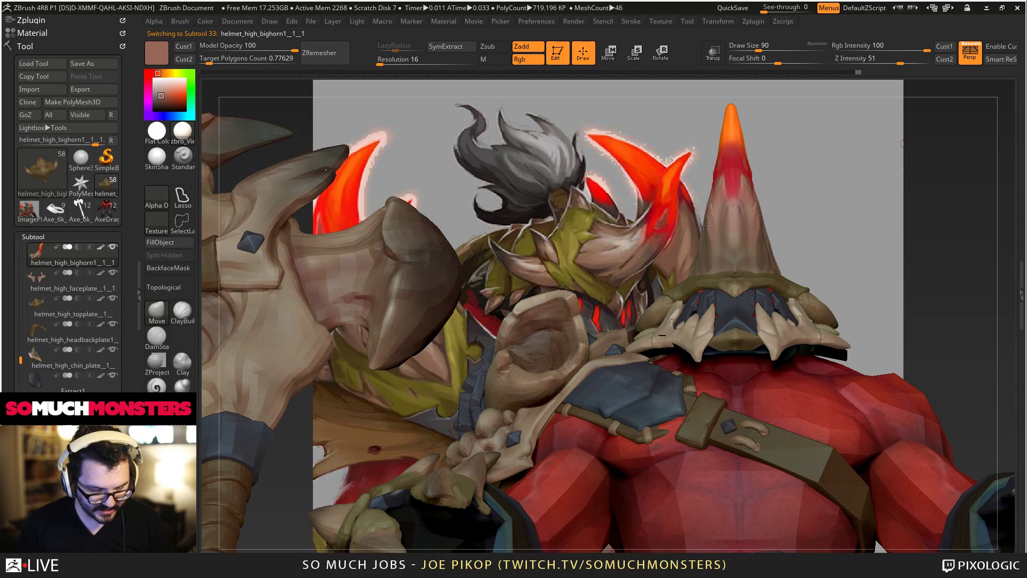
{"action": "mouse_move", "coordinate": [711, 252]}
{"action": "right_mouse_down"}
{"action": "mouse_move", "coordinate": [734, 225]}
{"action": "mouse_move", "coordinate": [743, 245]}
{"action": "right_mouse_up"}
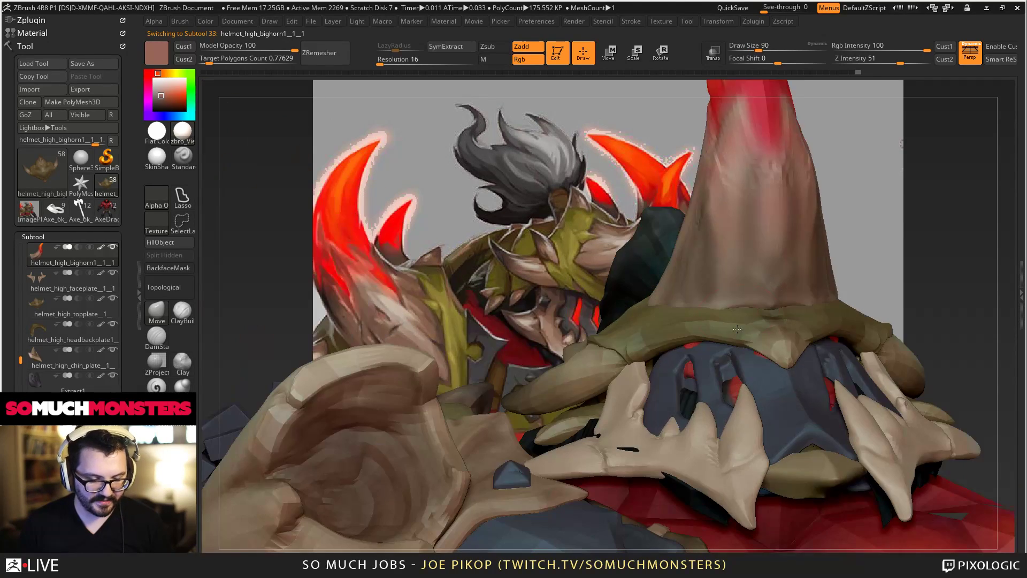
{"action": "key", "text": "b"}
{"action": "key", "text": "t"}
{"action": "key", "text": "d"}
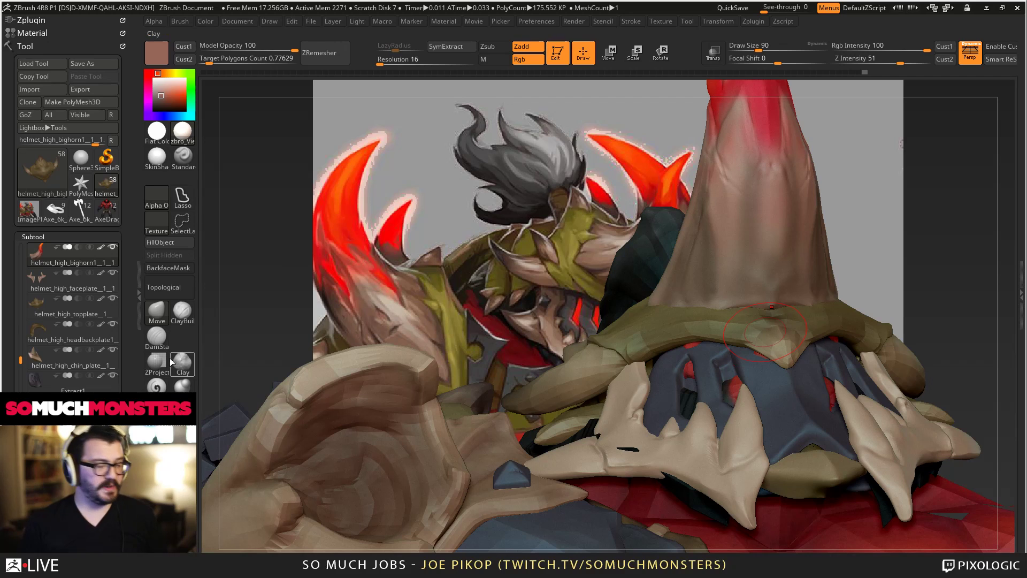
{"action": "left_click", "coordinate": [156, 338]}
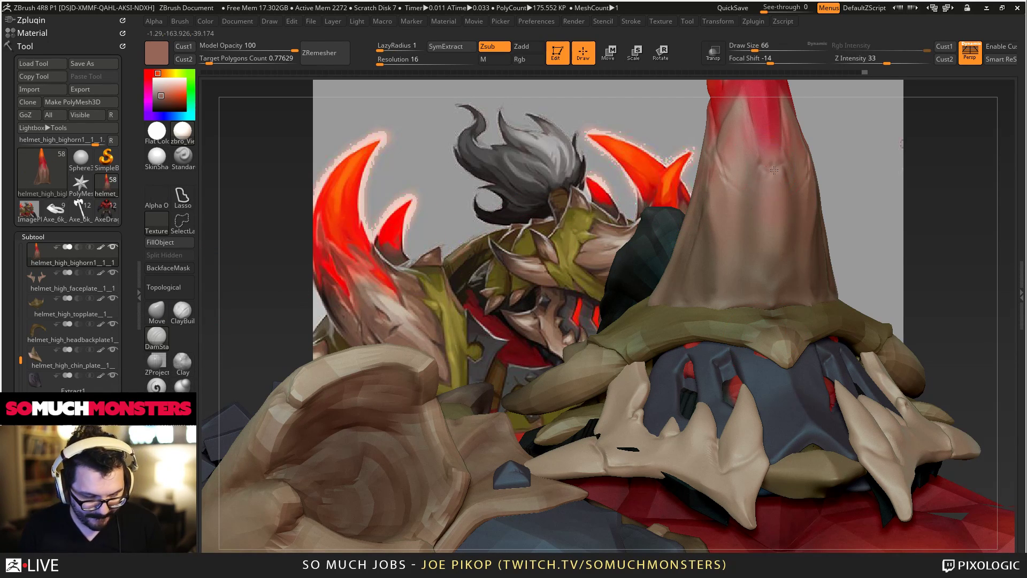
{"action": "right_click_drag", "start_coordinate": [754, 154], "coordinate": [787, 231], "text": "alt"}
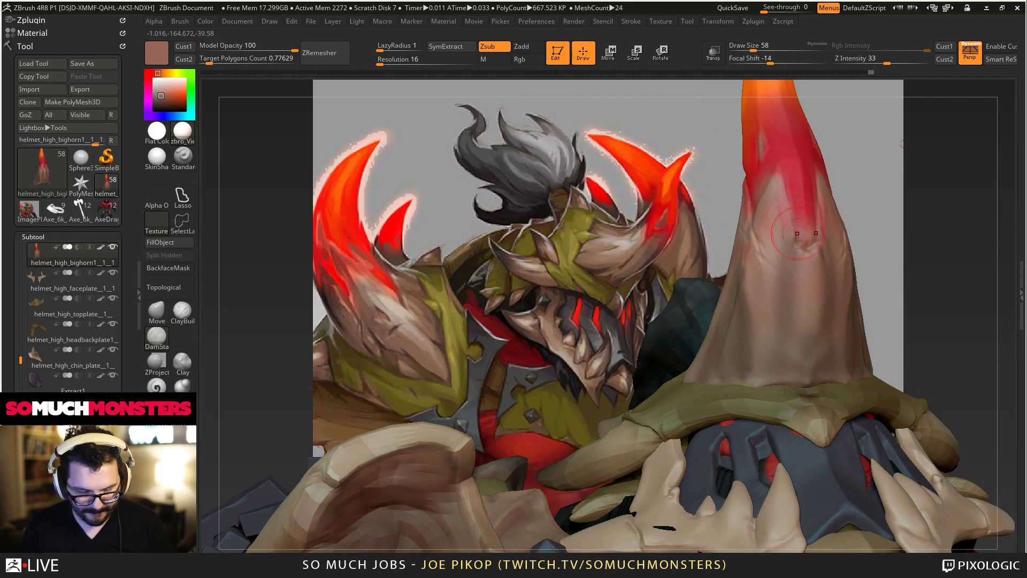
{"action": "left_click_drag", "start_coordinate": [784, 189], "coordinate": [762, 213]}
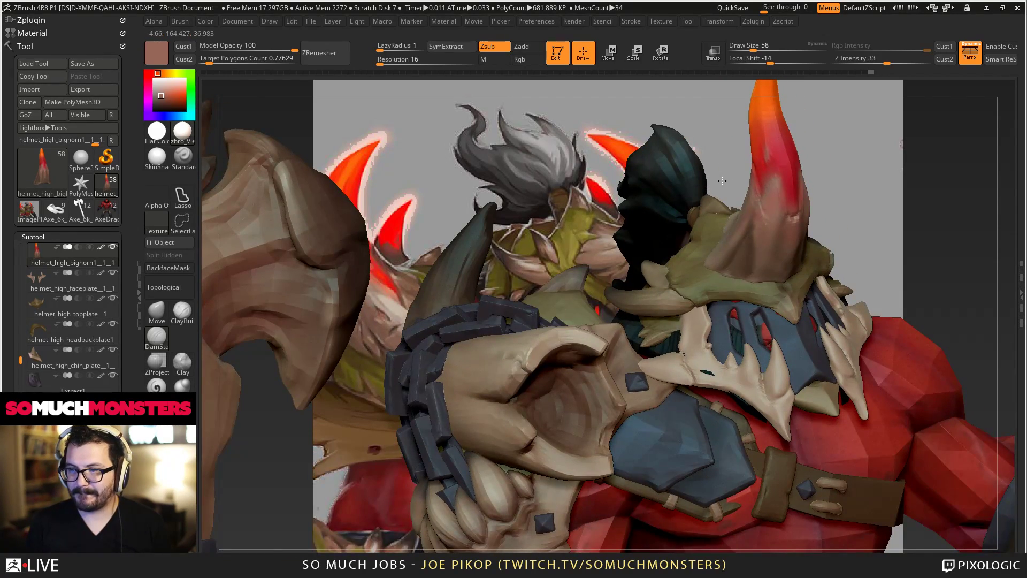
{"action": "left_click_drag", "start_coordinate": [723, 181], "coordinate": [713, 219]}
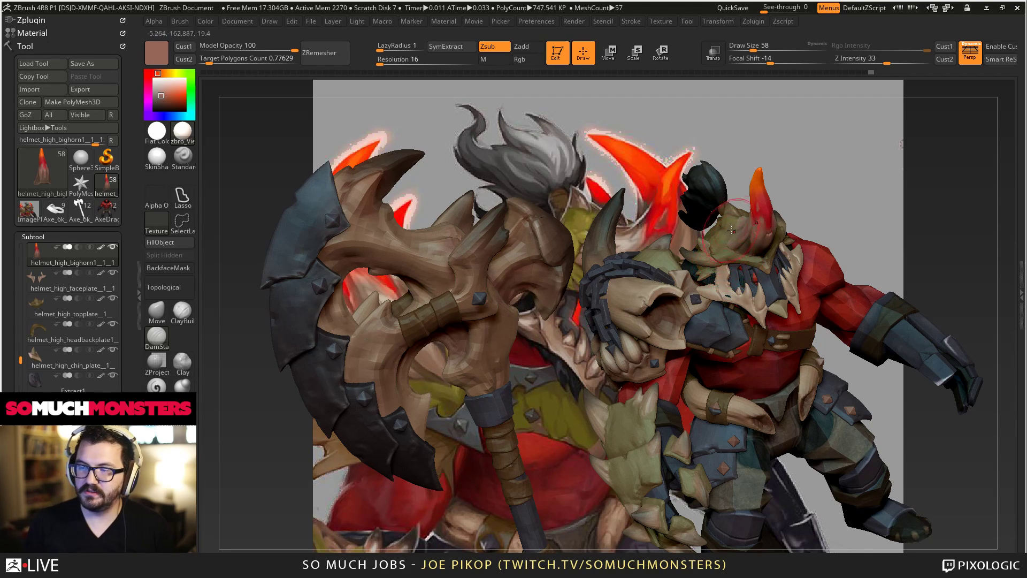
{"action": "right_click_drag", "start_coordinate": [731, 230], "coordinate": [736, 241]}
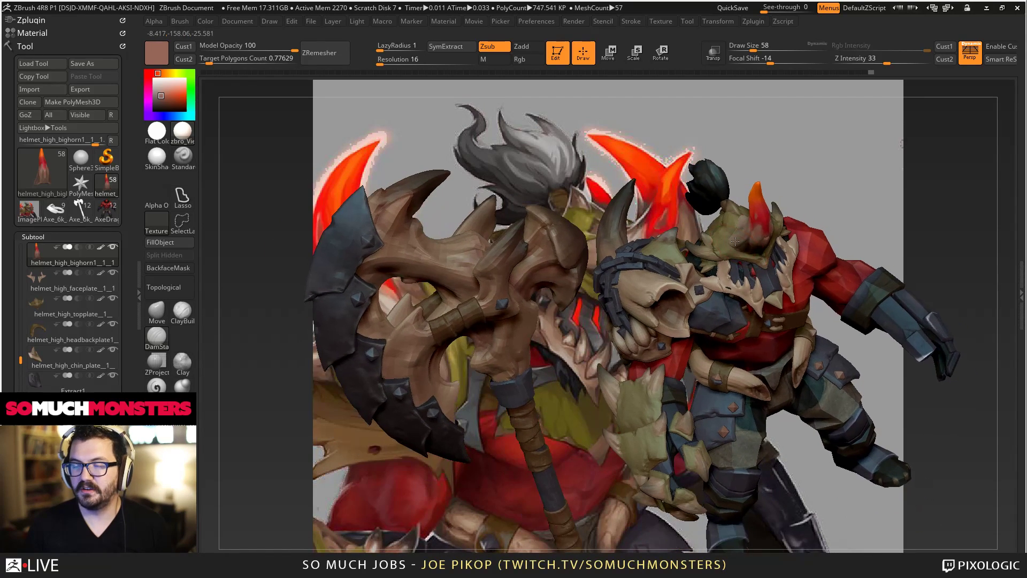
{"action": "left_click_drag", "start_coordinate": [736, 241], "coordinate": [734, 258]}
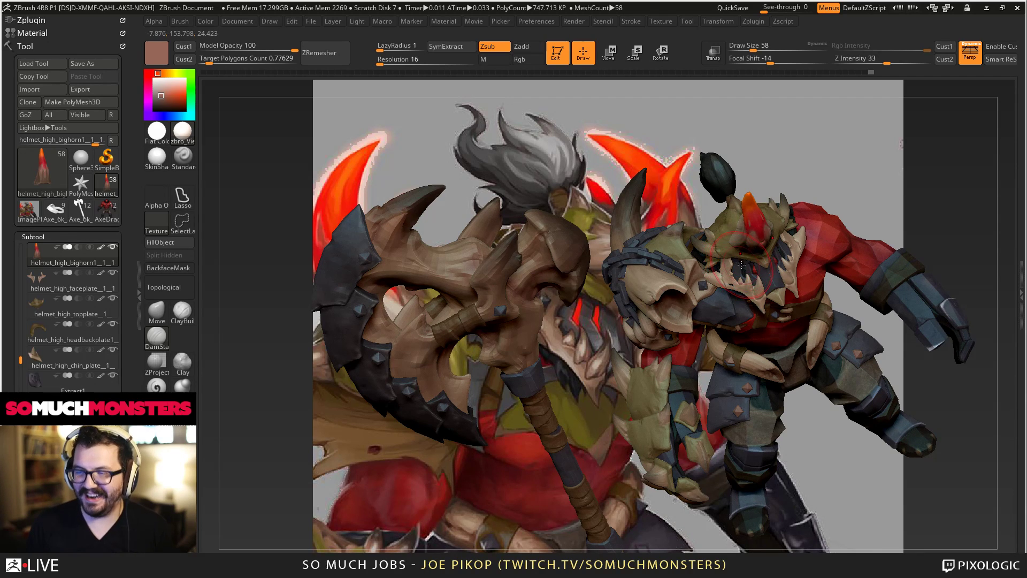
{"action": "mouse_move", "coordinate": [742, 257]}
{"action": "left_mouse_down"}
{"action": "mouse_move", "coordinate": [705, 242]}
{"action": "mouse_move", "coordinate": [632, 247]}
{"action": "mouse_move", "coordinate": [640, 253]}
{"action": "left_mouse_up"}
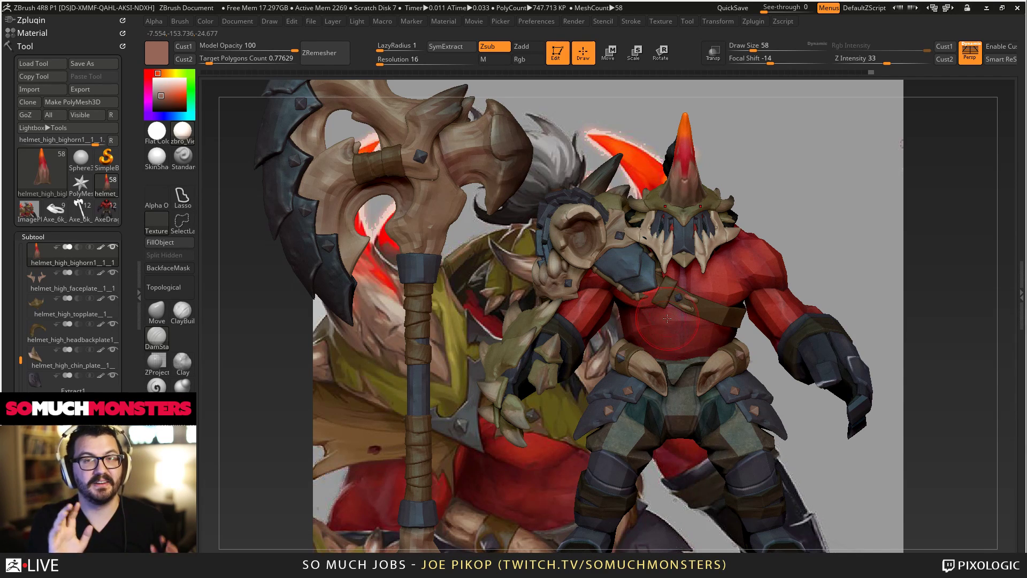
Select the Extract1 subtool on the helmet's face and reshape its bars with the Move brush at draw size 142.
{"action": "mouse_move", "coordinate": [667, 318]}
{"action": "right_mouse_down"}
{"action": "mouse_move", "coordinate": [654, 321]}
{"action": "mouse_move", "coordinate": [683, 299]}
{"action": "mouse_move", "coordinate": [654, 286]}
{"action": "mouse_move", "coordinate": [616, 292]}
{"action": "right_mouse_up"}
{"action": "left_click", "coordinate": [154, 321]}
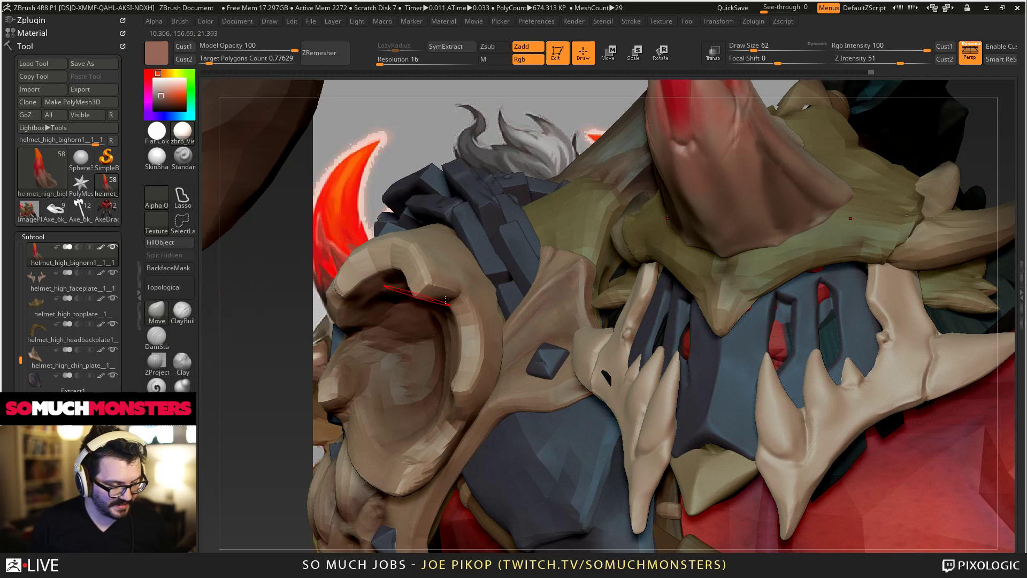
{"action": "left_click", "coordinate": [666, 344], "text": "alt"}
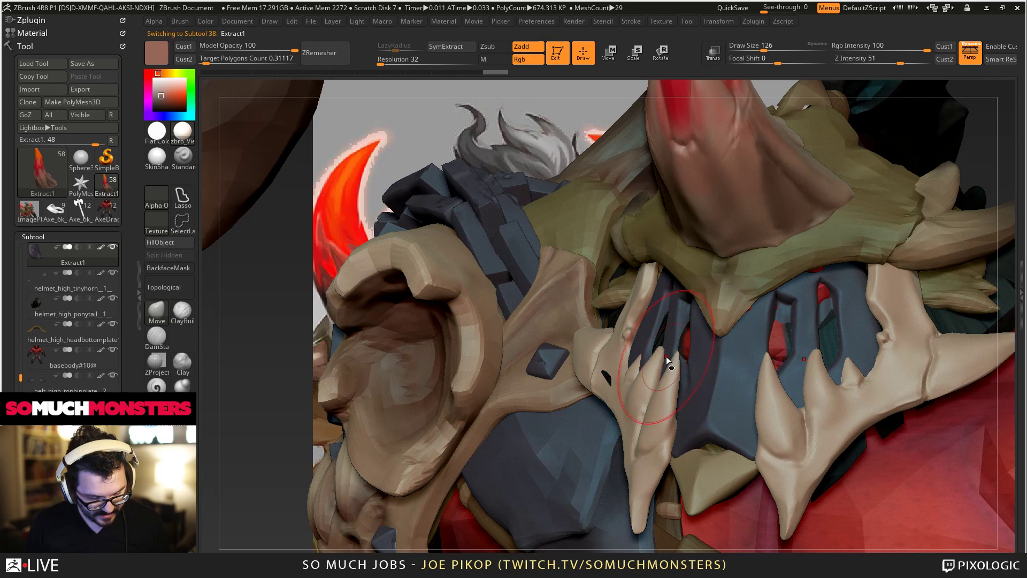
{"action": "right_click_drag", "start_coordinate": [662, 352], "coordinate": [676, 293]}
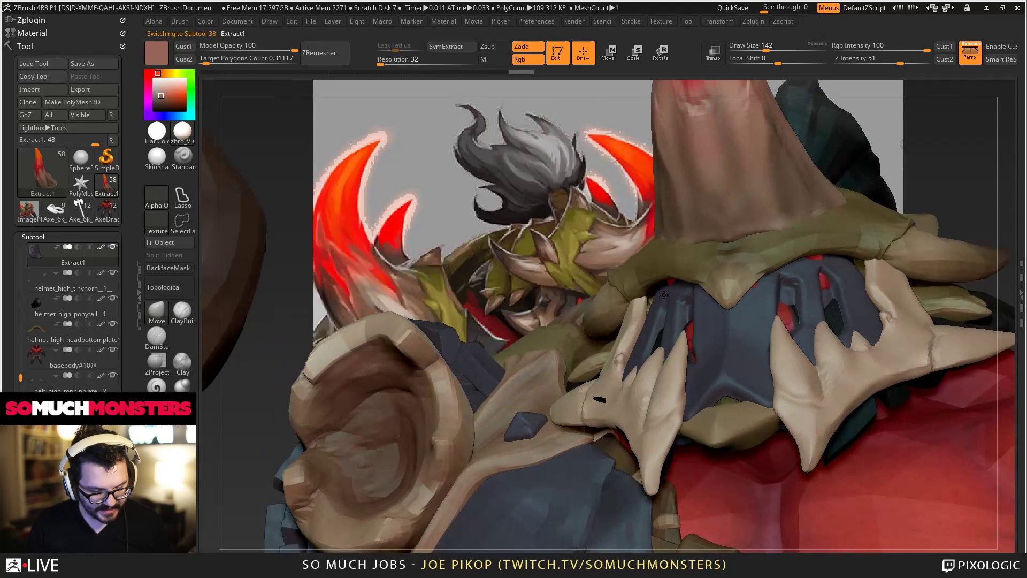
{"action": "mouse_move", "coordinate": [673, 293]}
{"action": "left_mouse_down"}
{"action": "mouse_move", "coordinate": [657, 274]}
{"action": "mouse_move", "coordinate": [700, 301]}
{"action": "left_mouse_up"}
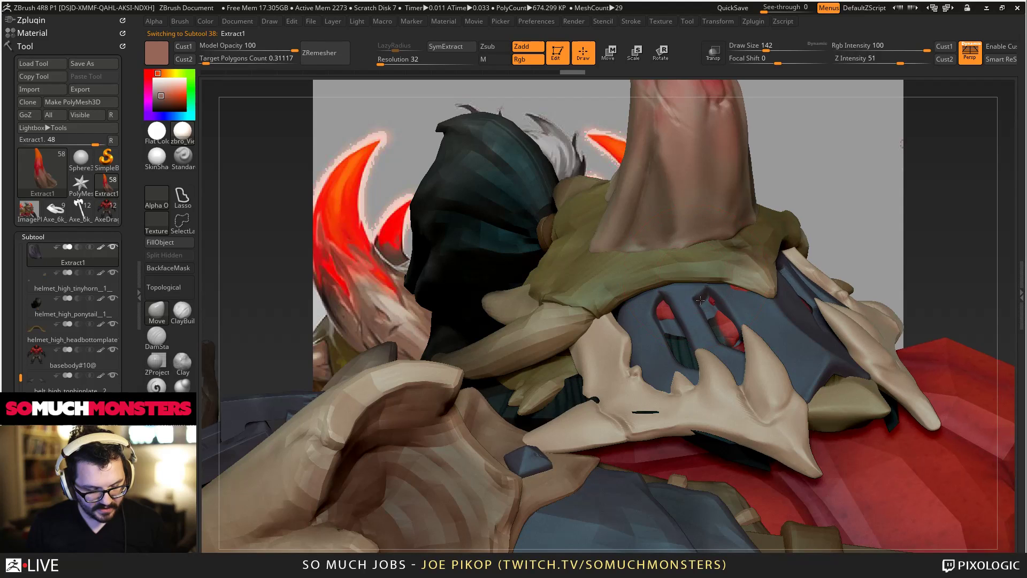
Refine the bars and slots of the helmet's Extract1 face piece with the Move brush at draw sizes 78 to 86.
{"action": "mouse_move", "coordinate": [701, 300]}
{"action": "right_mouse_down"}
{"action": "mouse_move", "coordinate": [747, 308]}
{"action": "mouse_move", "coordinate": [732, 307]}
{"action": "right_mouse_up"}
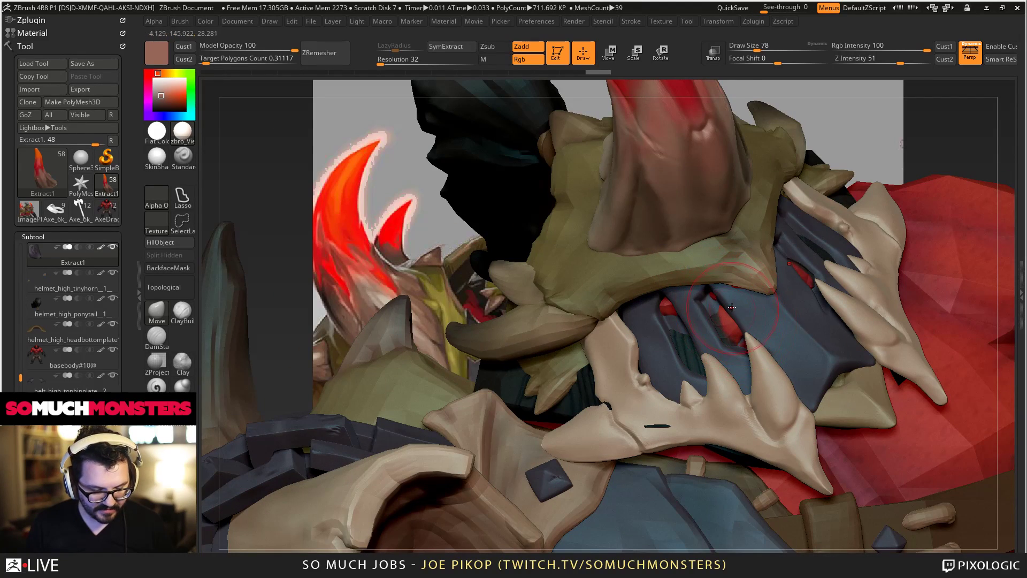
{"action": "mouse_move", "coordinate": [717, 297]}
{"action": "left_mouse_down"}
{"action": "mouse_move", "coordinate": [751, 341]}
{"action": "mouse_move", "coordinate": [728, 287]}
{"action": "mouse_move", "coordinate": [751, 303]}
{"action": "left_mouse_up"}
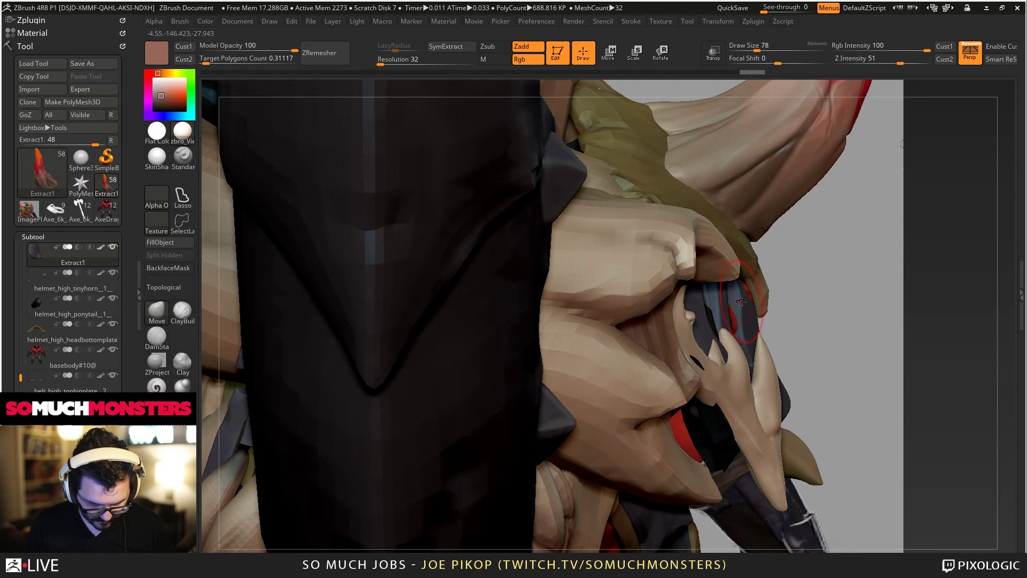
{"action": "right_click_drag", "start_coordinate": [737, 297], "coordinate": [715, 297]}
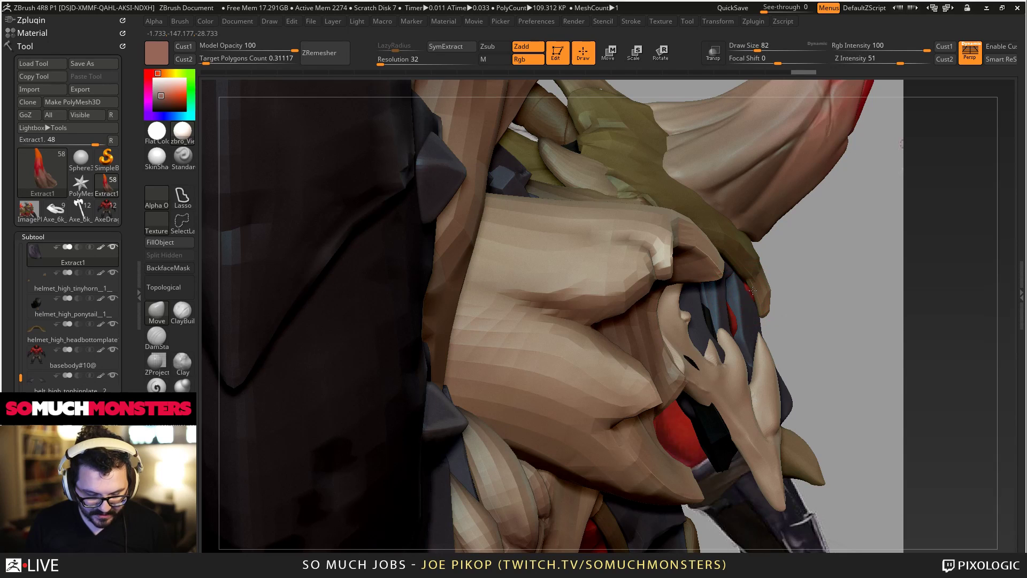
{"action": "left_click_drag", "start_coordinate": [726, 289], "coordinate": [722, 297]}
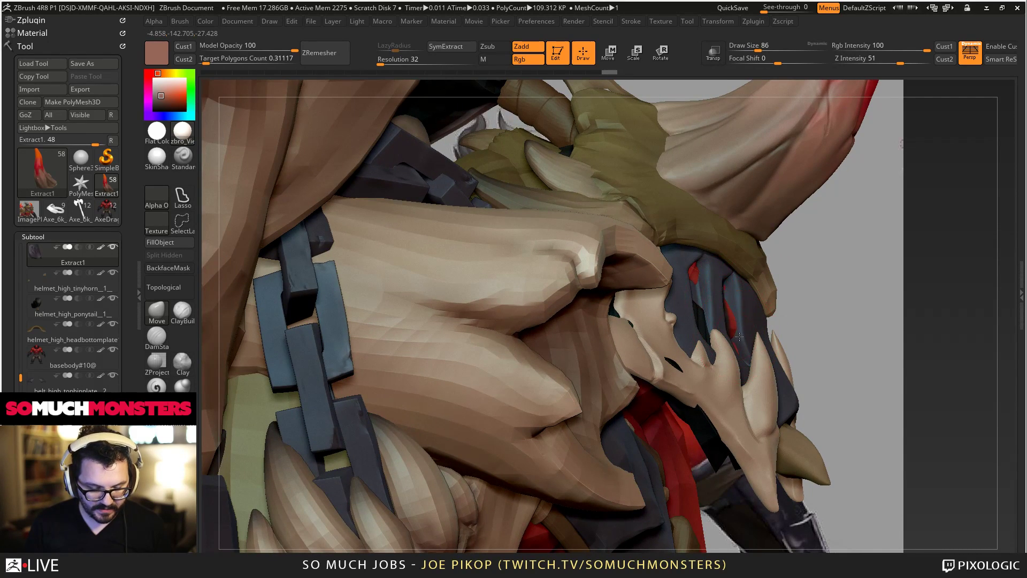
{"action": "mouse_move", "coordinate": [736, 331]}
{"action": "right_mouse_down"}
{"action": "mouse_move", "coordinate": [655, 334]}
{"action": "mouse_move", "coordinate": [738, 336]}
{"action": "right_mouse_up"}
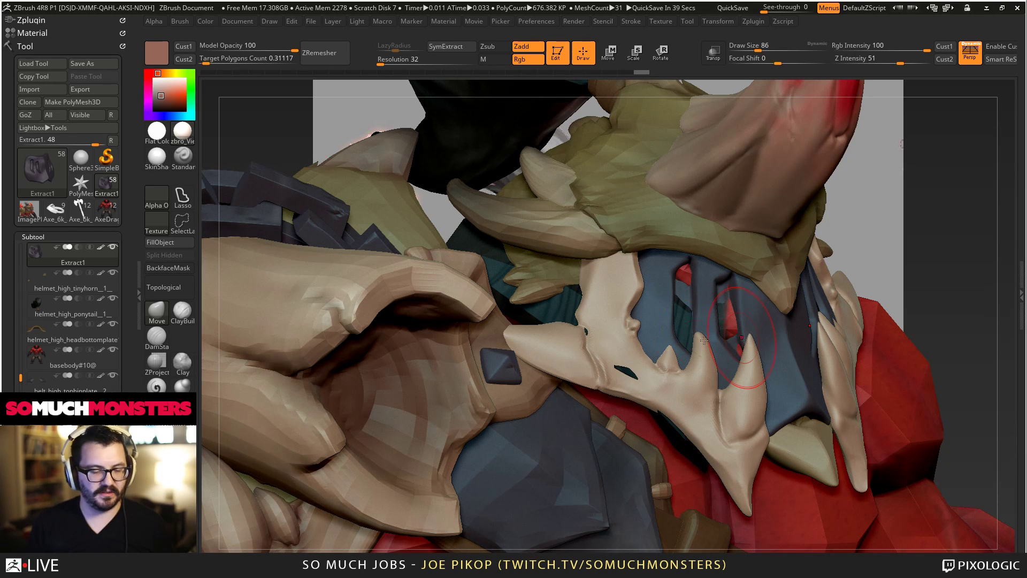
{"action": "mouse_move", "coordinate": [704, 341]}
{"action": "right_mouse_down"}
{"action": "mouse_move", "coordinate": [724, 260]}
{"action": "mouse_move", "coordinate": [689, 323]}
{"action": "right_mouse_up"}
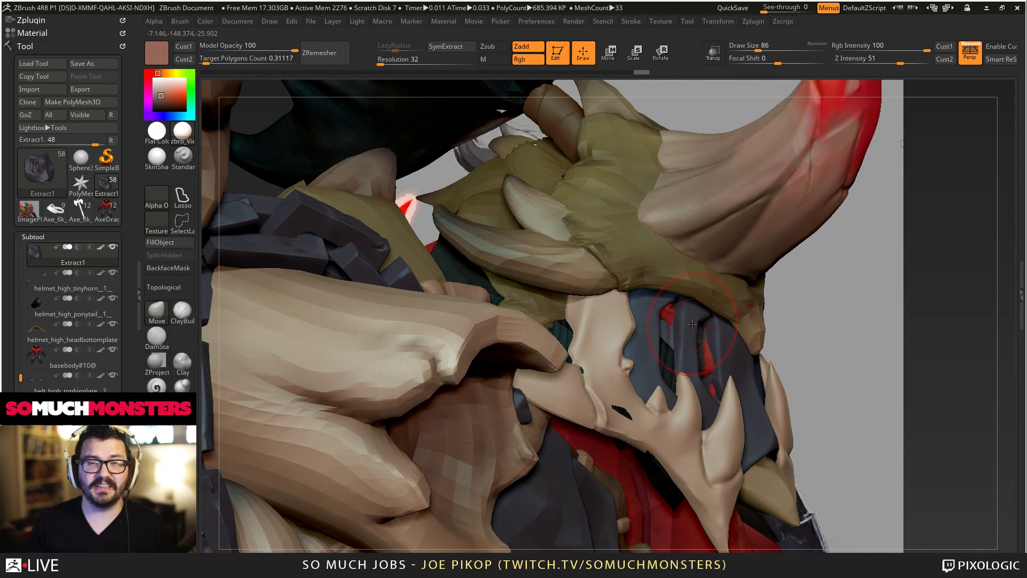
Select the helmet's top plate subtool and nudge its brow above the face slots with the Move brush at draw size 130.
{"action": "left_click", "coordinate": [686, 271], "text": "alt"}
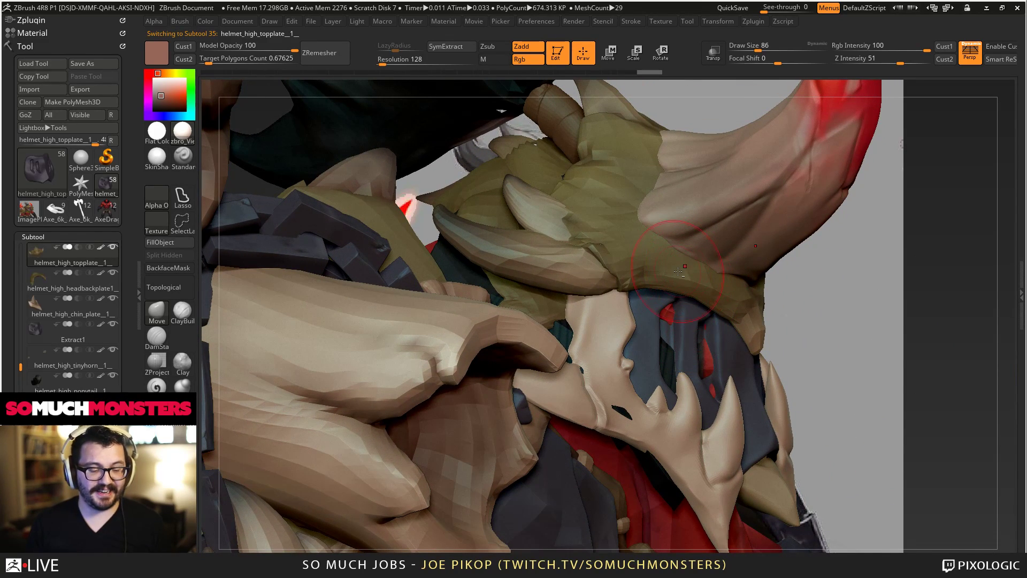
{"action": "key", "text": "bracketright"}
{"action": "key", "text": "bracketright"}
{"action": "key", "text": "bracketright"}
{"action": "key", "text": "bracketright"}
{"action": "left_click_drag", "start_coordinate": [685, 266], "coordinate": [692, 260]}
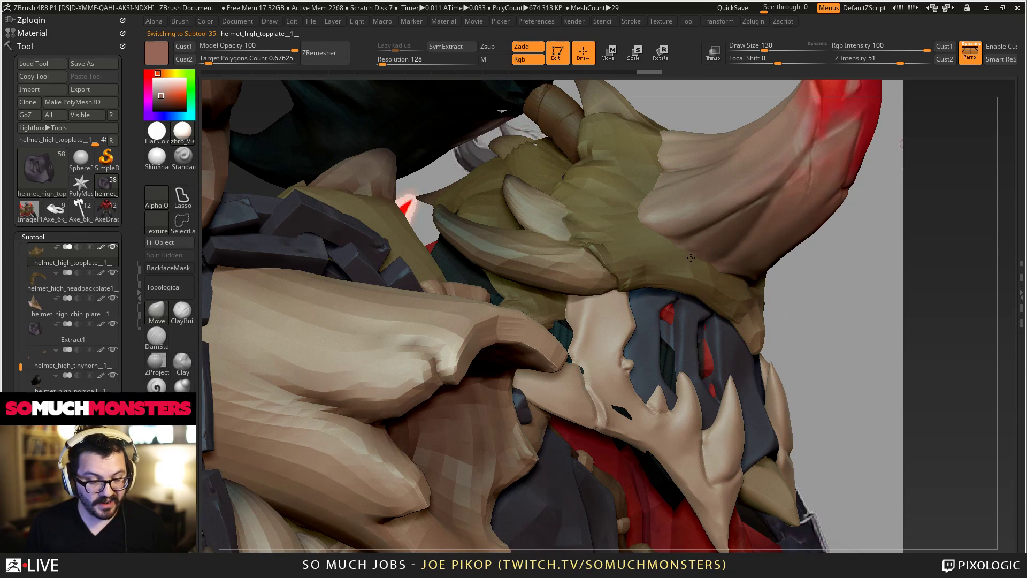
{"action": "mouse_move", "coordinate": [691, 260]}
{"action": "right_mouse_down"}
{"action": "mouse_move", "coordinate": [663, 264]}
{"action": "mouse_move", "coordinate": [696, 267]}
{"action": "mouse_move", "coordinate": [699, 391]}
{"action": "right_mouse_up"}
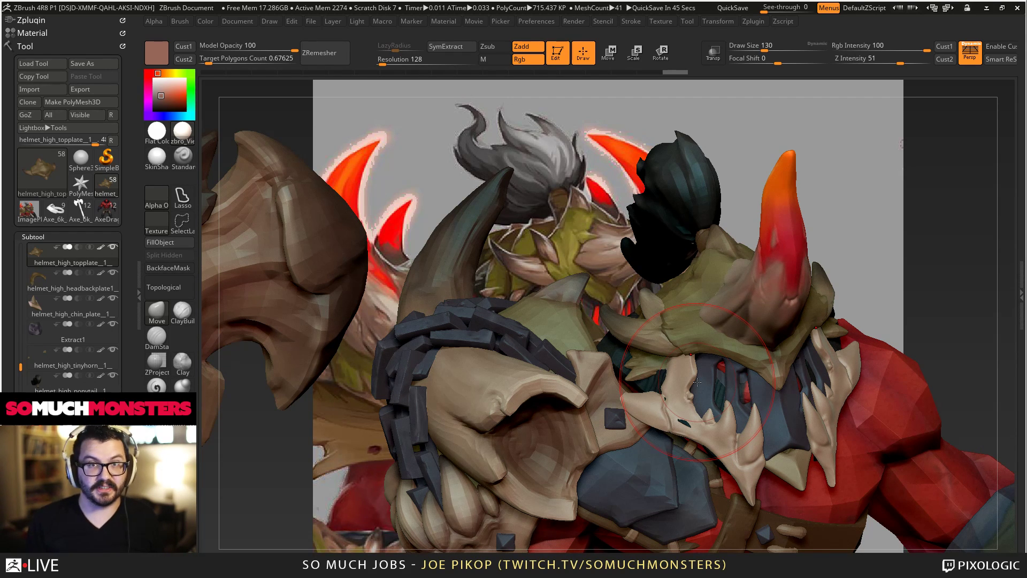
Select the helmet's tiny horn subtool and adjust its placement on the top plate's side with the Move brush at draw size 110.
{"action": "right_click_drag", "start_coordinate": [698, 382], "coordinate": [710, 255]}
{"action": "left_click", "coordinate": [710, 255], "text": "alt"}
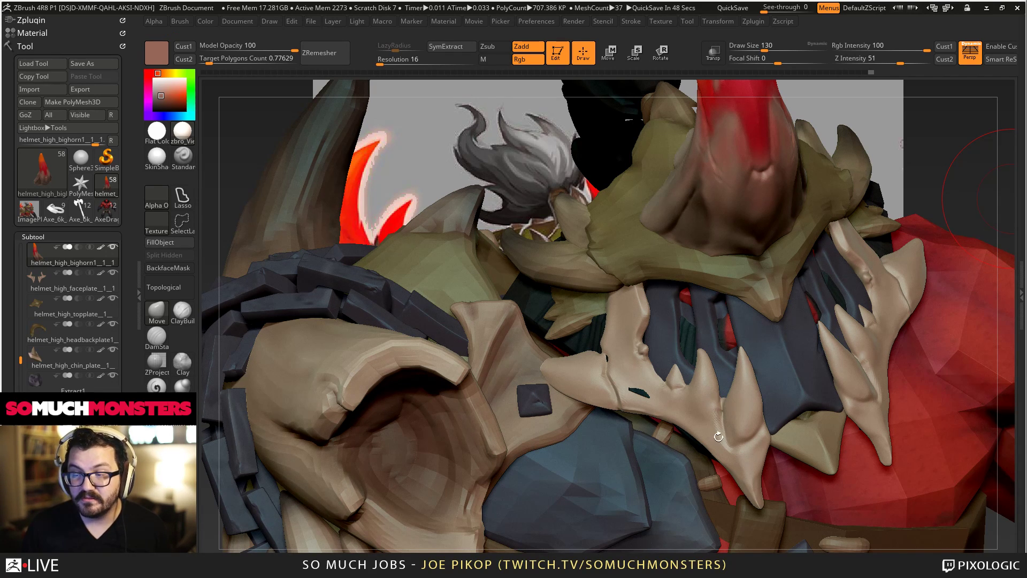
{"action": "right_click_drag", "start_coordinate": [663, 302], "coordinate": [611, 269]}
{"action": "left_click_drag", "start_coordinate": [610, 269], "coordinate": [677, 377]}
{"action": "left_click", "coordinate": [677, 377], "text": "alt"}
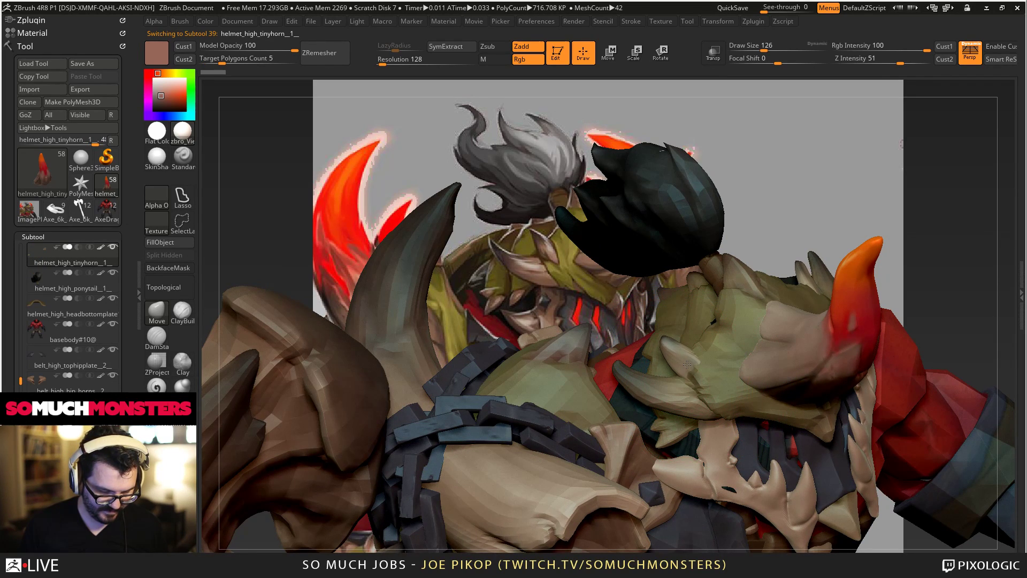
{"action": "left_click", "coordinate": [677, 367], "text": "alt"}
{"action": "right_click_drag", "start_coordinate": [676, 367], "coordinate": [672, 368]}
{"action": "left_click_drag", "start_coordinate": [672, 368], "coordinate": [693, 364], "text": "shift"}
{"action": "key", "text": "bracketleft"}
{"action": "right_click_drag", "start_coordinate": [680, 359], "coordinate": [704, 390], "text": "ctrl"}
{"action": "left_click_drag", "start_coordinate": [703, 392], "coordinate": [731, 407]}
{"action": "right_click_drag", "start_coordinate": [731, 407], "coordinate": [791, 426], "text": "alt"}
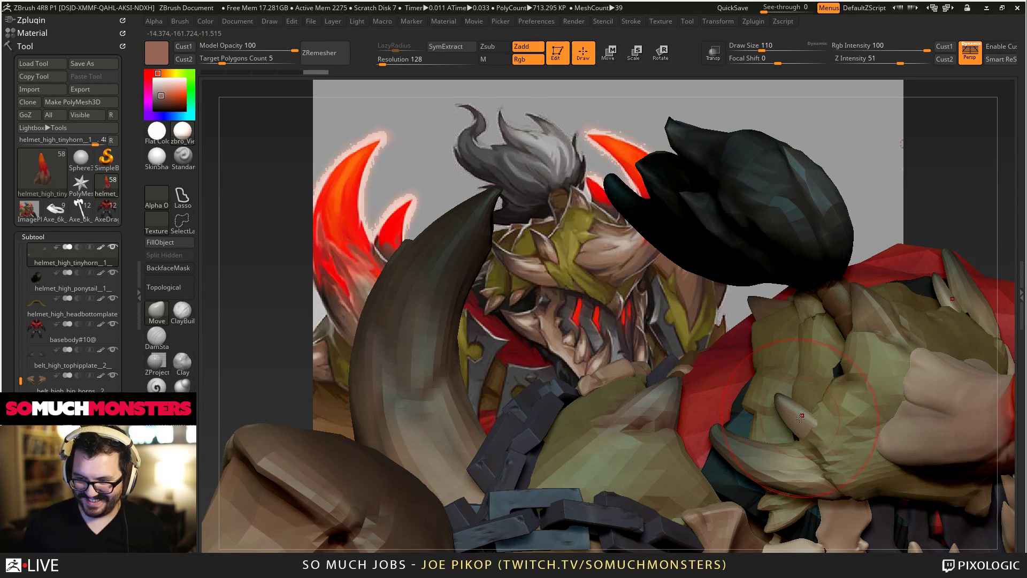
Reshape the body of the helmet's tiny horn with the Move brush at draw sizes 70 and 82.
{"action": "mouse_move", "coordinate": [801, 418]}
{"action": "right_mouse_down"}
{"action": "mouse_move", "coordinate": [824, 446]}
{"action": "mouse_move", "coordinate": [797, 438]}
{"action": "mouse_move", "coordinate": [814, 416]}
{"action": "right_mouse_up"}
{"action": "key", "text": "bracketleft"}
{"action": "key", "text": "bracketleft"}
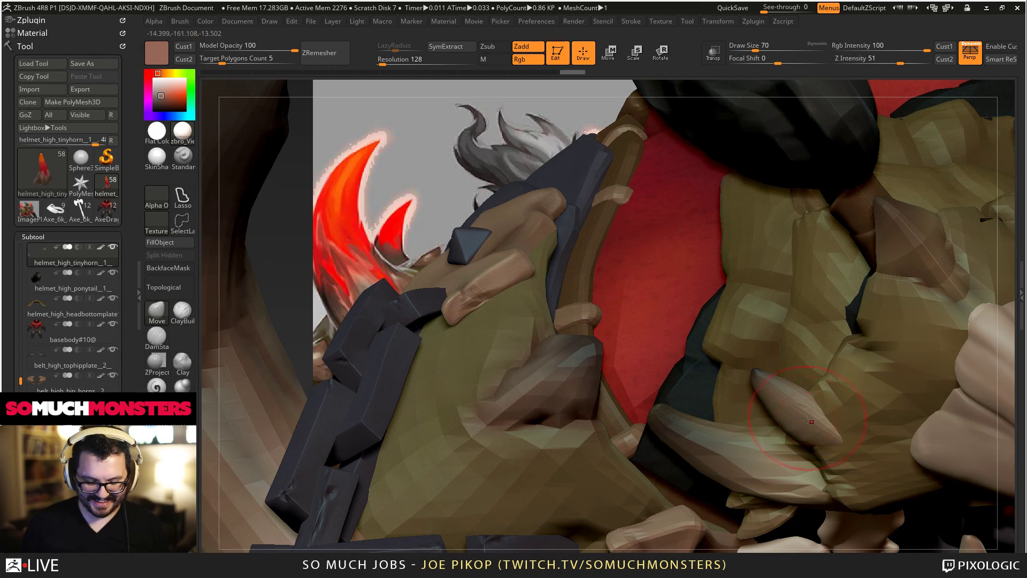
{"action": "right_click_drag", "start_coordinate": [806, 404], "coordinate": [697, 361], "text": "ctrl"}
{"action": "key", "text": "bracketleft"}
{"action": "key", "text": "bracketleft"}
{"action": "left_click_drag", "start_coordinate": [683, 341], "coordinate": [675, 353]}
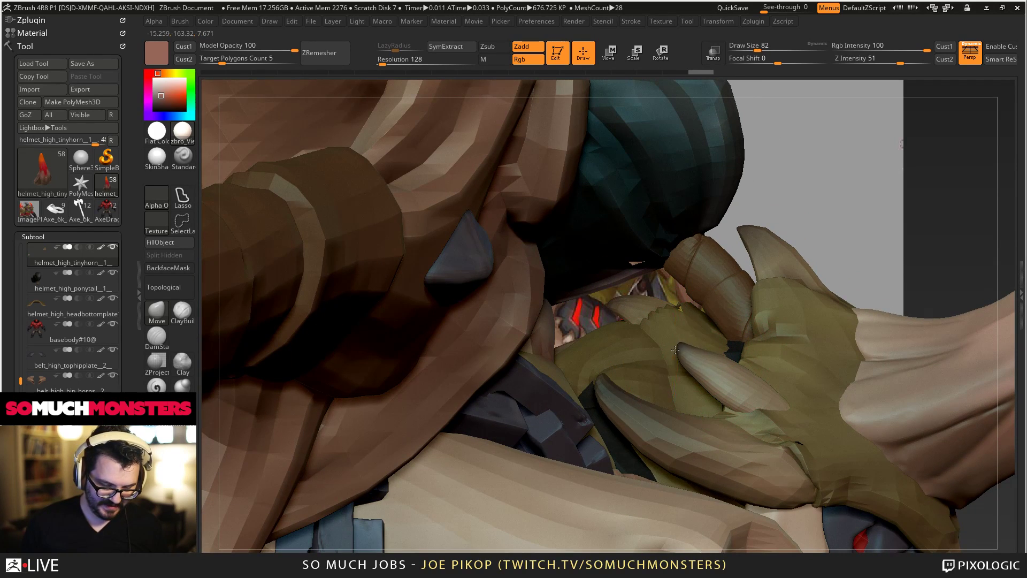
Pull the pointed end of the tiny horn into shape with the Move brush at draw size 74.
{"action": "mouse_move", "coordinate": [719, 386]}
{"action": "right_mouse_down"}
{"action": "mouse_move", "coordinate": [696, 397]}
{"action": "mouse_move", "coordinate": [696, 420]}
{"action": "right_mouse_up"}
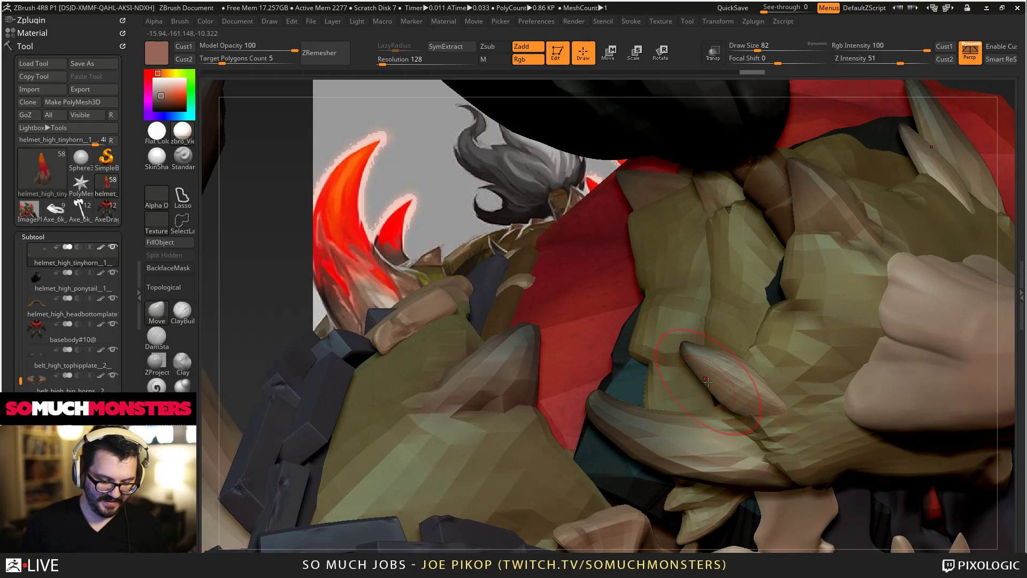
{"action": "key", "text": "bracketleft"}
{"action": "left_click_drag", "start_coordinate": [692, 370], "coordinate": [681, 355]}
{"action": "mouse_move", "coordinate": [681, 355]}
{"action": "right_mouse_down", "text": "alt"}
{"action": "mouse_move", "coordinate": [784, 459]}
{"action": "mouse_move", "coordinate": [791, 447]}
{"action": "right_mouse_up", "text": "alt"}
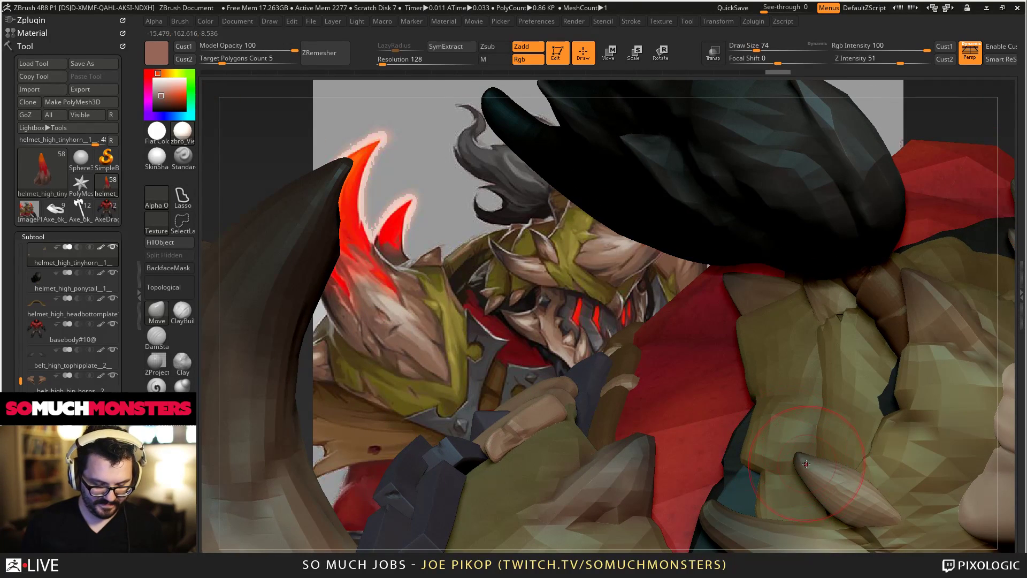
Refine the tip and upper contour of the tiny horn with small brush sizes, using the Move brush at draw size 34.
{"action": "key", "text": "bracketleft"}
{"action": "key", "text": "bracketleft"}
{"action": "key", "text": "bracketleft"}
{"action": "key", "text": "bracketleft"}
{"action": "key", "text": "bracketleft"}
{"action": "key", "text": "bracketleft"}
{"action": "key", "text": "shift"}
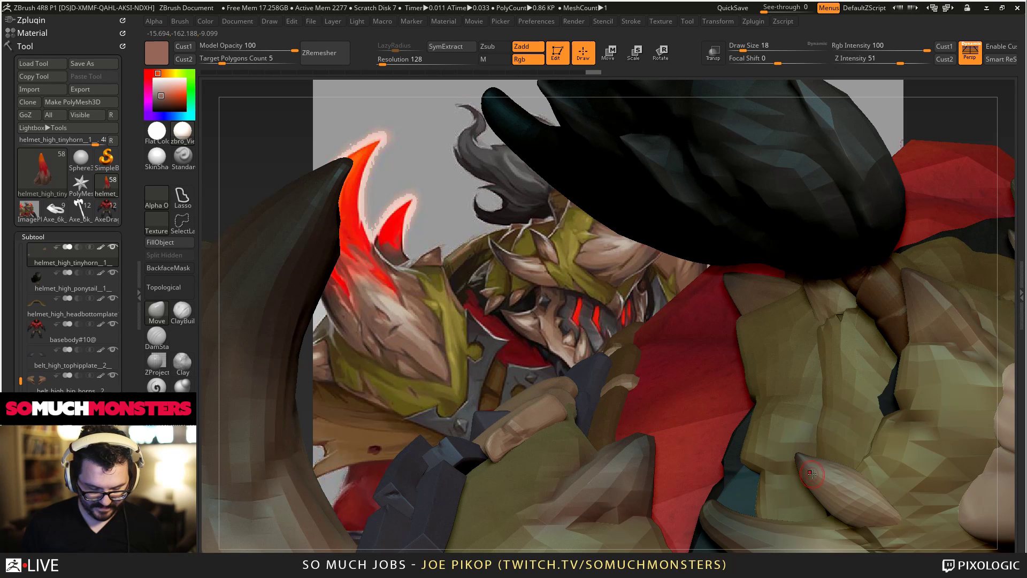
{"action": "key", "text": "bracketright"}
{"action": "key", "text": "bracketright"}
{"action": "key", "text": "bracketright"}
{"action": "mouse_move", "coordinate": [810, 476]}
{"action": "right_mouse_down", "text": "alt"}
{"action": "mouse_move", "coordinate": [728, 369]}
{"action": "mouse_move", "coordinate": [749, 386]}
{"action": "mouse_move", "coordinate": [719, 327]}
{"action": "mouse_move", "coordinate": [772, 403]}
{"action": "mouse_move", "coordinate": [776, 377]}
{"action": "mouse_move", "coordinate": [789, 414]}
{"action": "mouse_move", "coordinate": [795, 381]}
{"action": "right_mouse_up", "text": "alt"}
{"action": "key", "text": "bracketright"}
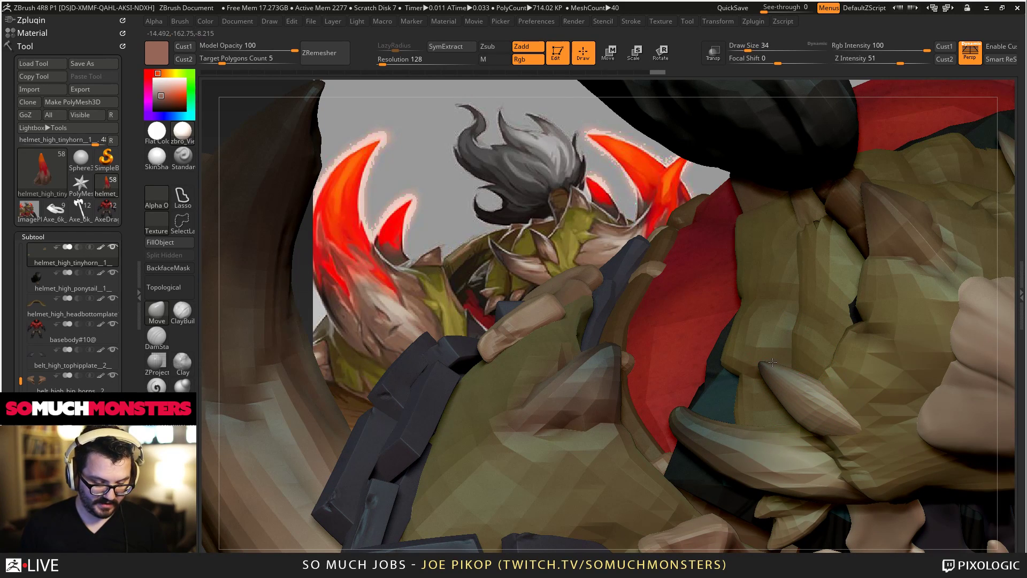
{"action": "left_click_drag", "start_coordinate": [803, 379], "coordinate": [808, 390]}
Adjust the tiny horn's contour with the Move brush at draw size 70.
{"action": "mouse_move", "coordinate": [807, 390]}
{"action": "right_mouse_down"}
{"action": "mouse_move", "coordinate": [829, 387]}
{"action": "mouse_move", "coordinate": [836, 431]}
{"action": "right_mouse_up"}
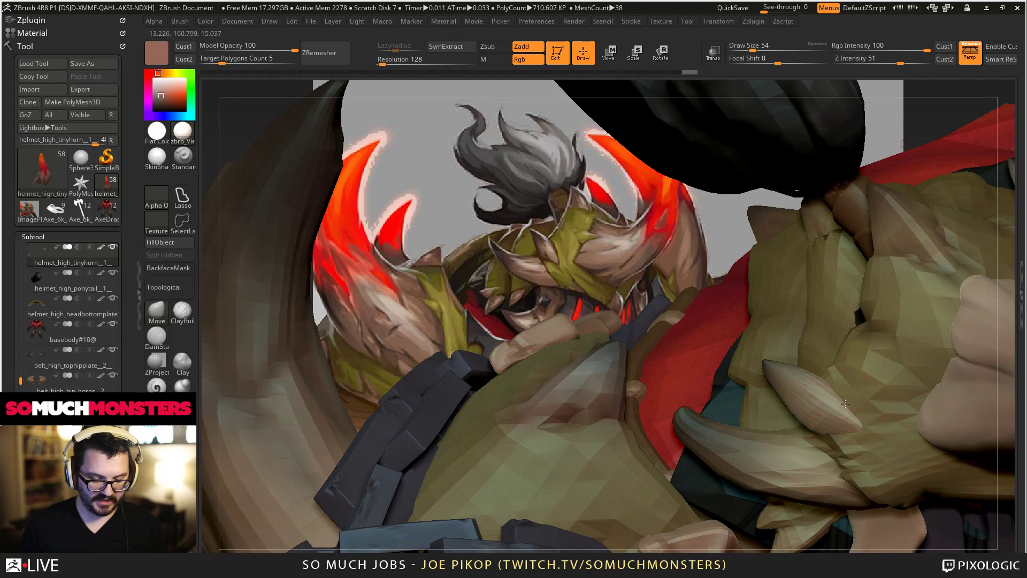
{"action": "right_click_drag", "start_coordinate": [820, 370], "coordinate": [783, 392]}
{"action": "right_click_drag", "start_coordinate": [786, 382], "coordinate": [769, 370]}
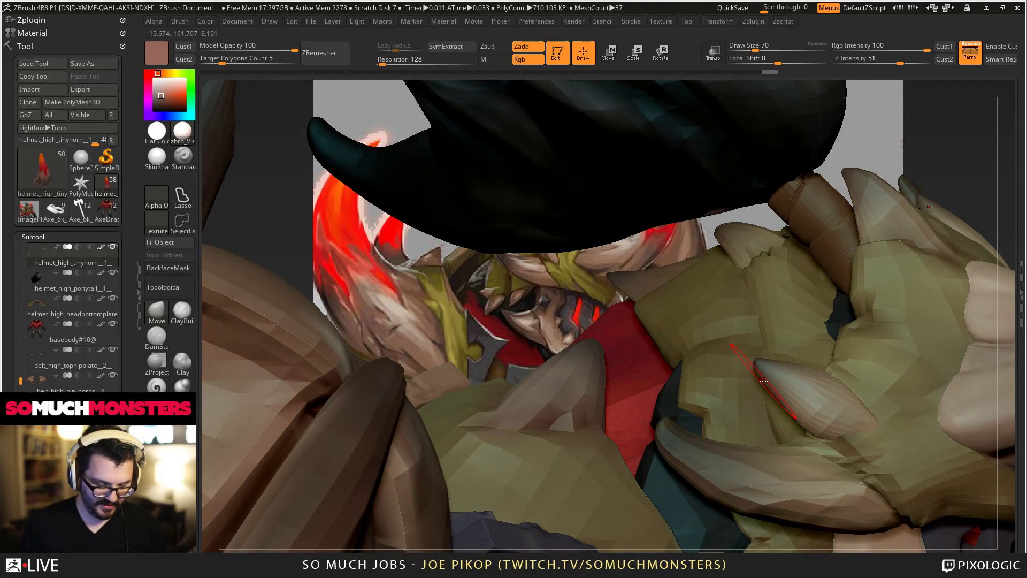
{"action": "left_click_drag", "start_coordinate": [769, 370], "coordinate": [765, 381]}
{"action": "mouse_move", "coordinate": [784, 389]}
{"action": "right_mouse_down"}
{"action": "mouse_move", "coordinate": [704, 335]}
{"action": "mouse_move", "coordinate": [516, 273]}
{"action": "mouse_move", "coordinate": [527, 342]}
{"action": "mouse_move", "coordinate": [655, 348]}
{"action": "mouse_move", "coordinate": [696, 385]}
{"action": "mouse_move", "coordinate": [771, 351]}
{"action": "mouse_move", "coordinate": [623, 353]}
{"action": "mouse_move", "coordinate": [658, 345]}
{"action": "mouse_move", "coordinate": [701, 390]}
{"action": "mouse_move", "coordinate": [745, 385]}
{"action": "mouse_move", "coordinate": [817, 416]}
{"action": "mouse_move", "coordinate": [817, 396]}
{"action": "mouse_move", "coordinate": [777, 380]}
{"action": "right_mouse_up"}
Build up the helmet's top plate around the side horns at a higher subdivision level with ClayBuildup at draw size 58, then select the tiny horn subtool.
{"action": "left_click", "coordinate": [817, 416], "text": "alt"}
{"action": "key", "text": "s"}
{"action": "key", "text": "d"}
{"action": "key", "text": "b"}
{"action": "key", "text": "c"}
{"action": "key", "text": "b"}
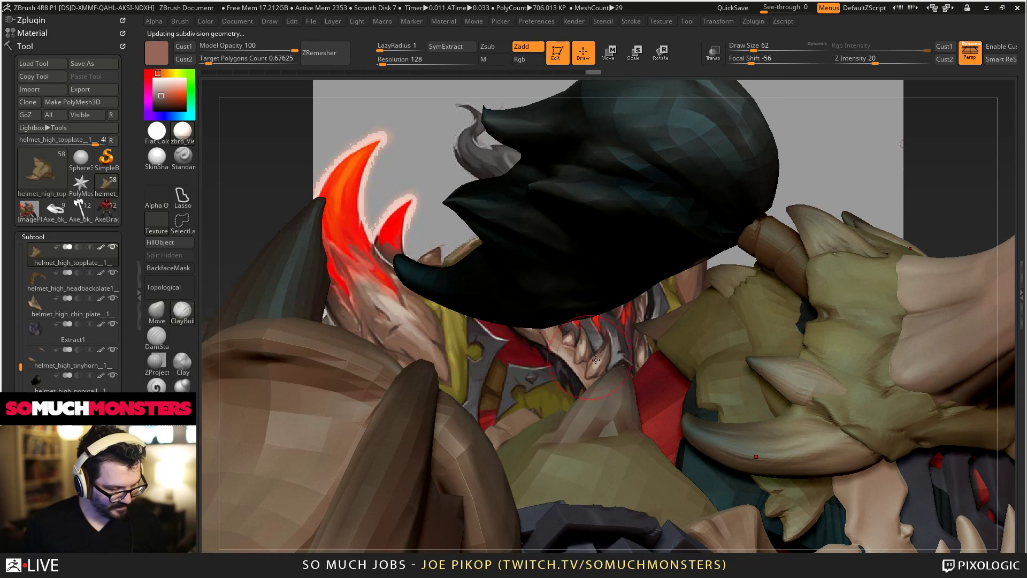
{"action": "left_click_drag", "start_coordinate": [810, 411], "coordinate": [820, 416]}
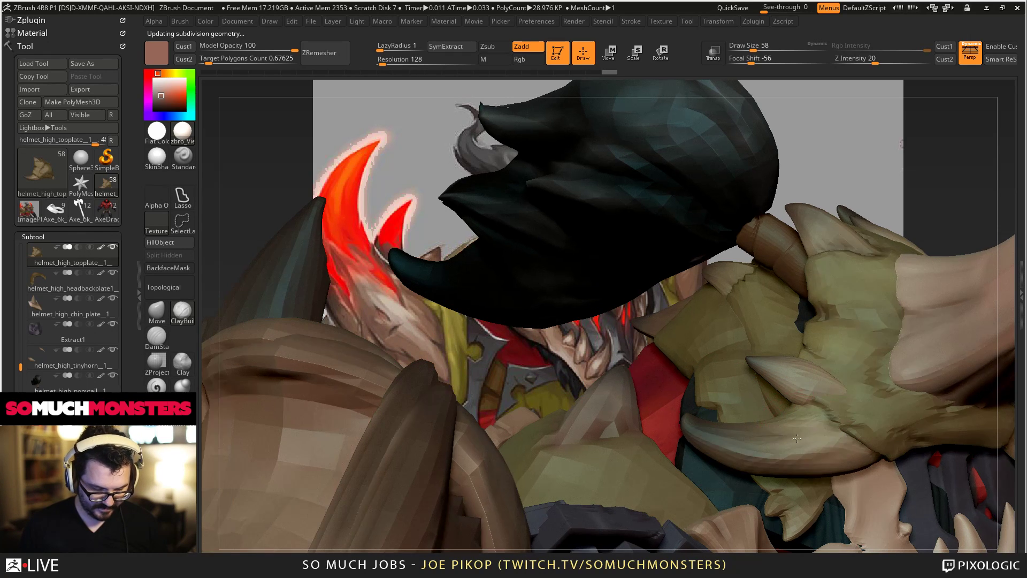
{"action": "right_click_drag", "start_coordinate": [819, 417], "coordinate": [829, 410]}
{"action": "left_click_drag", "start_coordinate": [824, 408], "coordinate": [832, 412]}
{"action": "right_click_drag", "start_coordinate": [832, 412], "coordinate": [864, 401]}
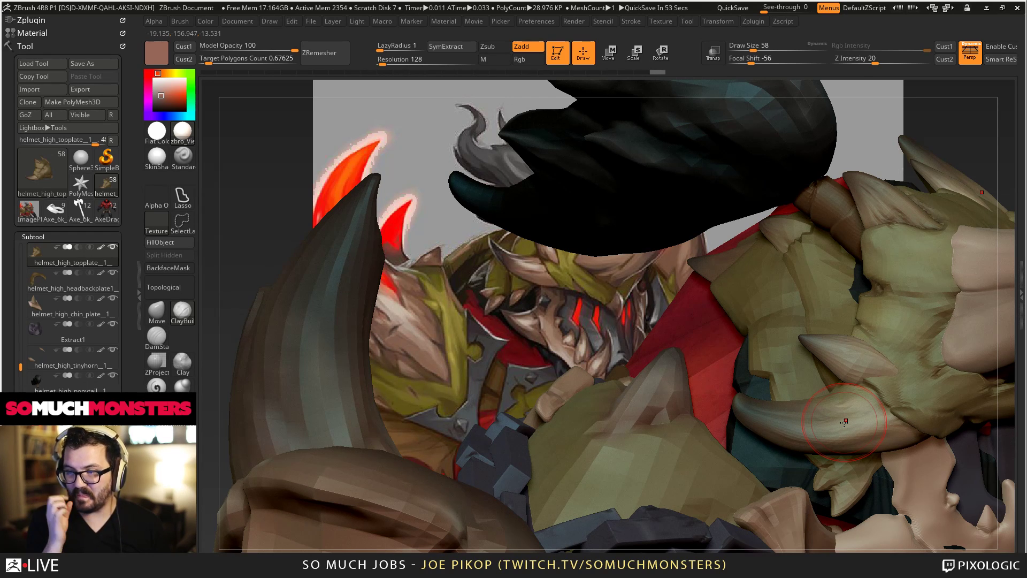
{"action": "right_click_drag", "start_coordinate": [844, 417], "coordinate": [821, 383]}
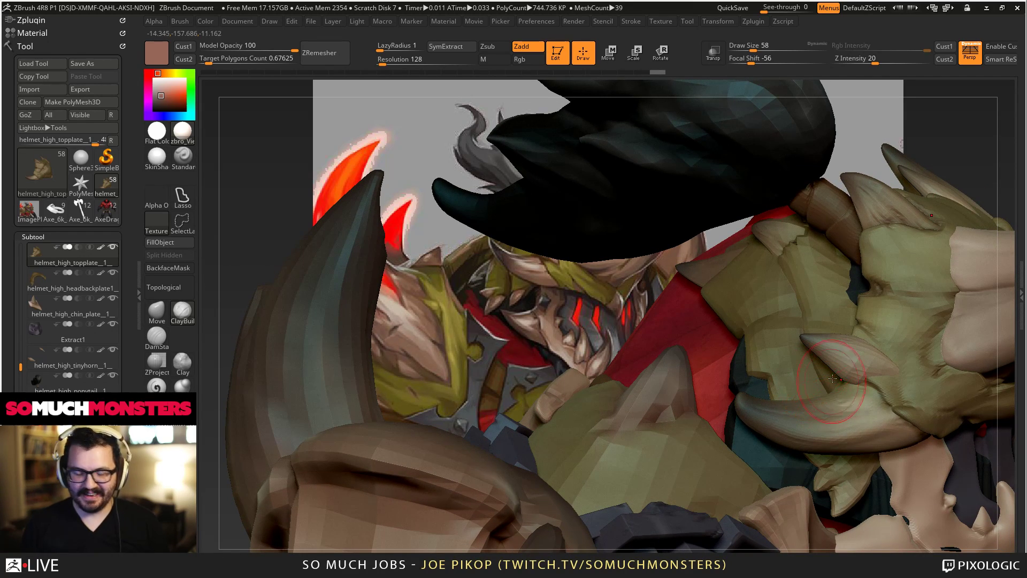
{"action": "left_click", "coordinate": [835, 377], "text": "alt"}
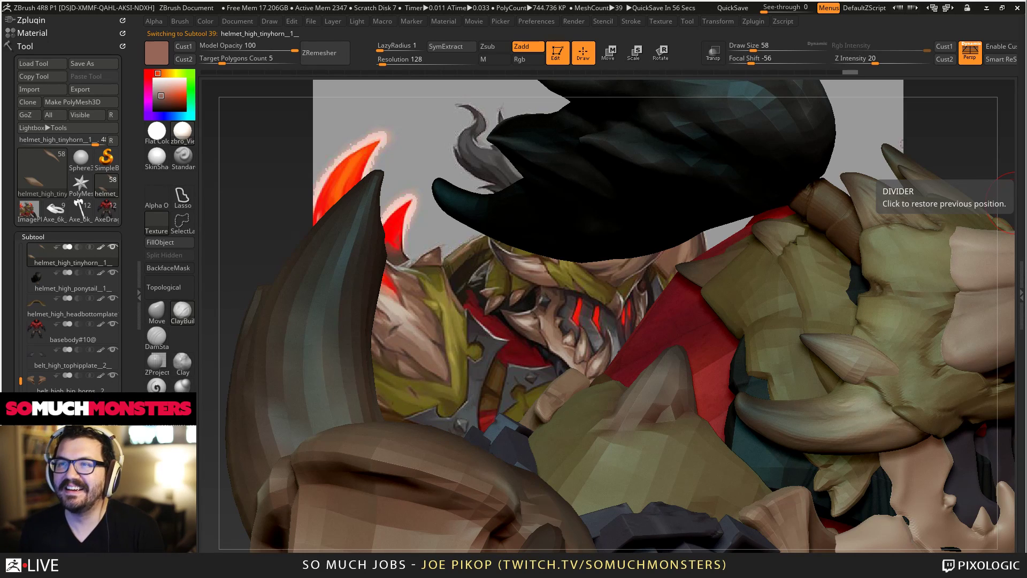
Switch to ArtStation in the browser, open the Elysium fan art likeness study, and examine its tattooed body renders at 250% zoom.
{"action": "left_click_drag", "start_coordinate": [1026, 206], "coordinate": [1026, 160]}
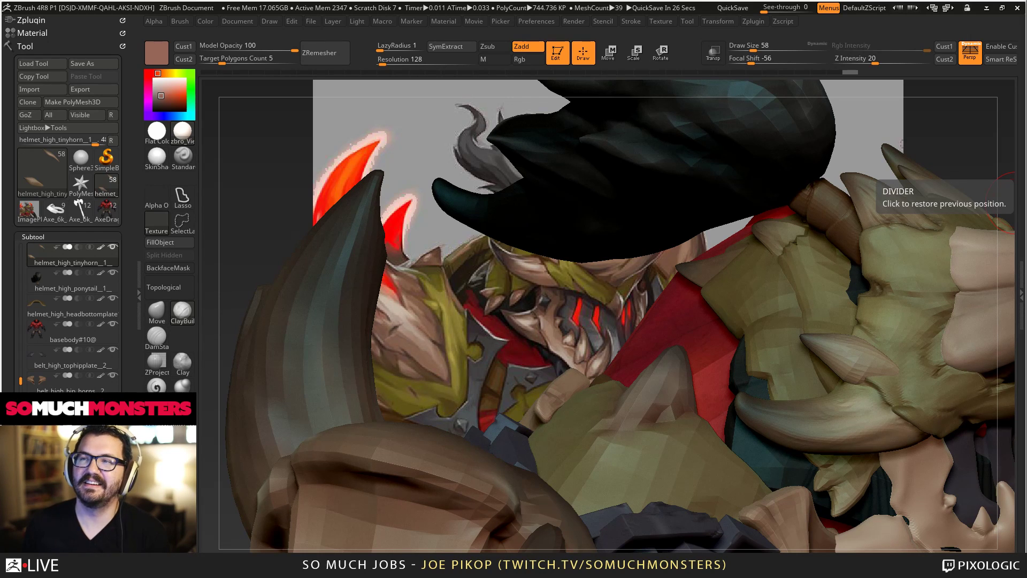
{"action": "left_click_drag", "start_coordinate": [1026, 48], "coordinate": [749, 1]}
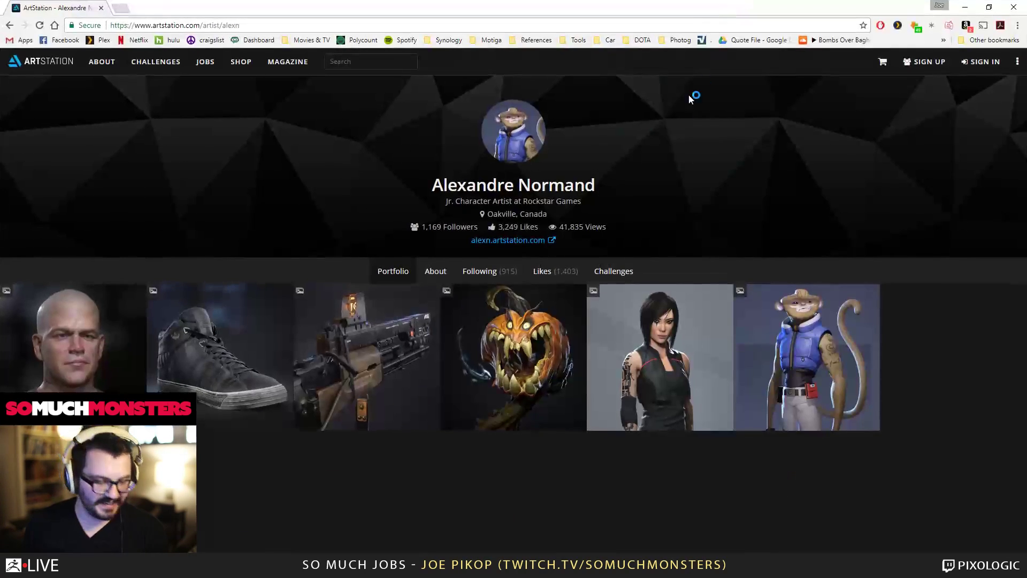
{"action": "left_click", "coordinate": [121, 373]}
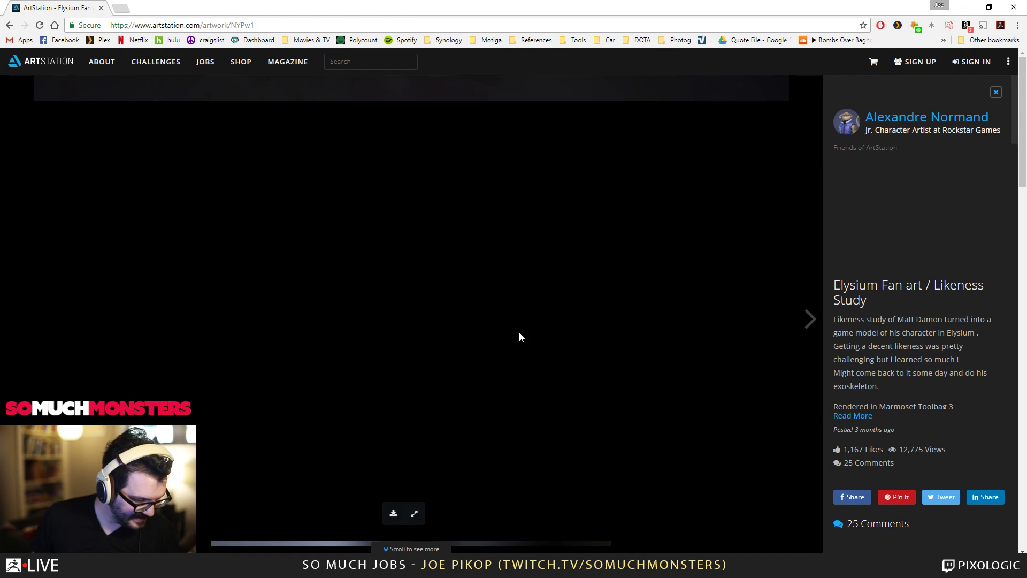
{"action": "scroll", "coordinate": [522, 336], "scroll_direction": "down", "scroll_amount": 10}
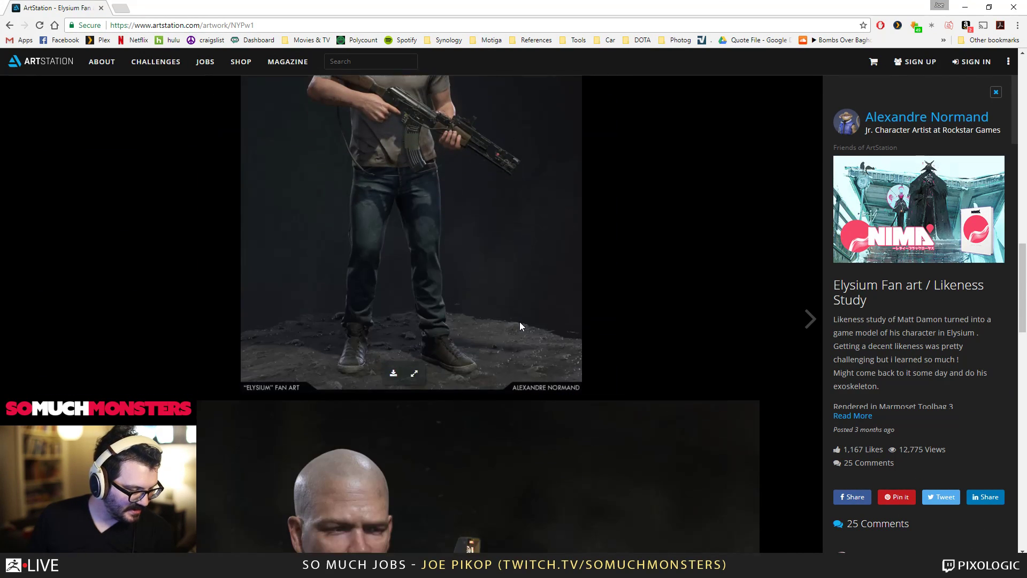
{"action": "scroll", "coordinate": [522, 317], "scroll_direction": "down", "scroll_amount": 15}
{"action": "scroll", "coordinate": [531, 309], "scroll_direction": "up", "scroll_amount": 5}
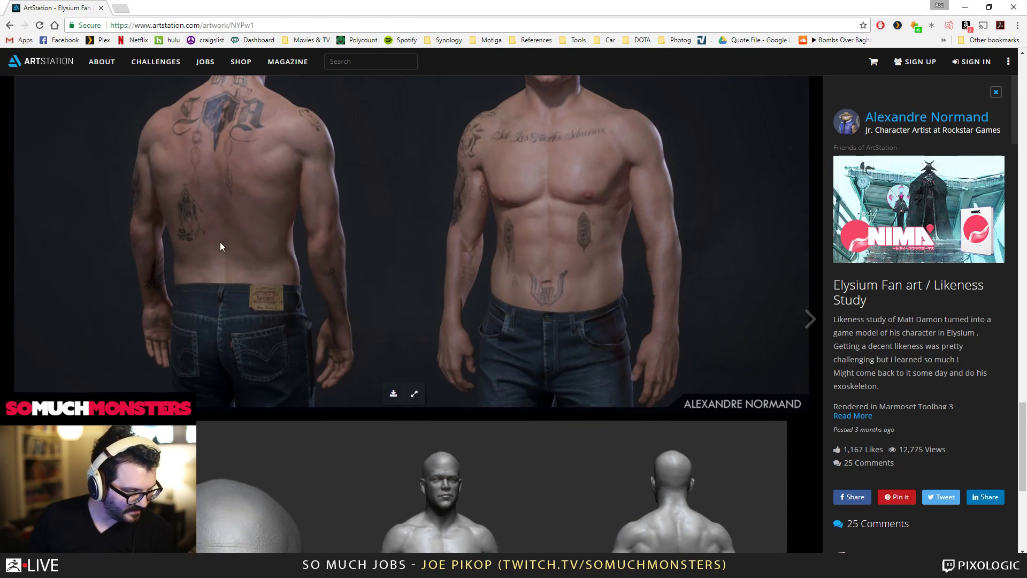
{"action": "scroll", "coordinate": [220, 245], "scroll_direction": "up", "scroll_amount": 6, "text": "ctrl"}
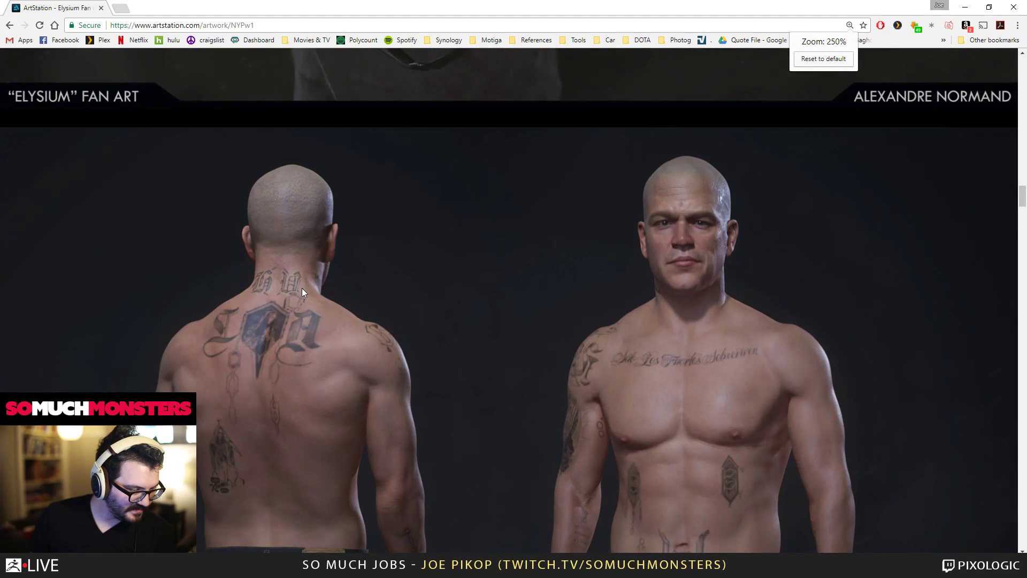
Examine the Elysium fan art page's tattooed body renders, grey sculpt views and comments, enlarging the page to 500% zoom.
{"action": "scroll", "coordinate": [298, 374], "scroll_direction": "down", "scroll_amount": 2}
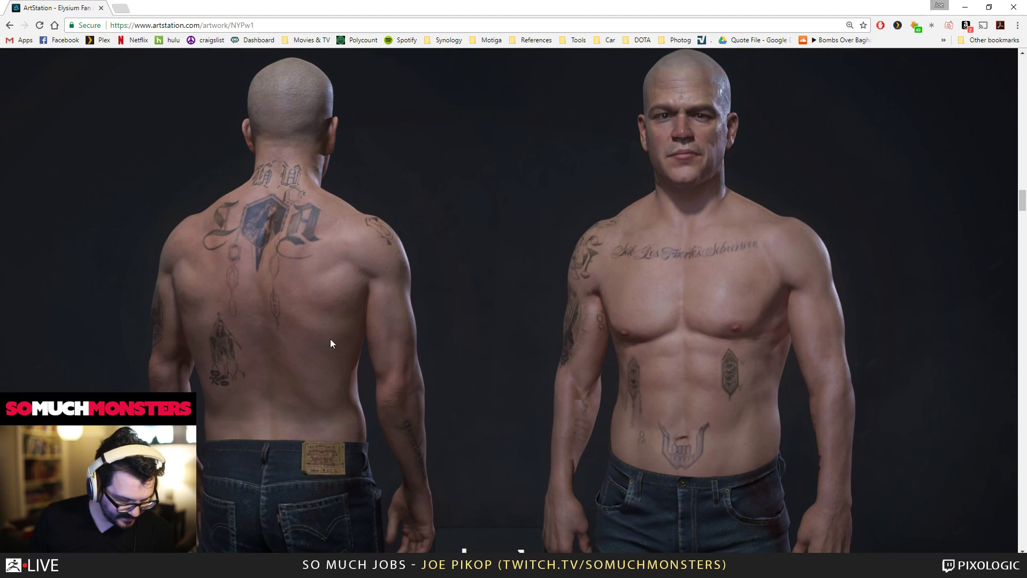
{"action": "scroll", "coordinate": [287, 257], "scroll_direction": "up", "scroll_amount": 2, "text": "ctrl"}
{"action": "scroll", "coordinate": [328, 246], "scroll_direction": "up", "scroll_amount": 4}
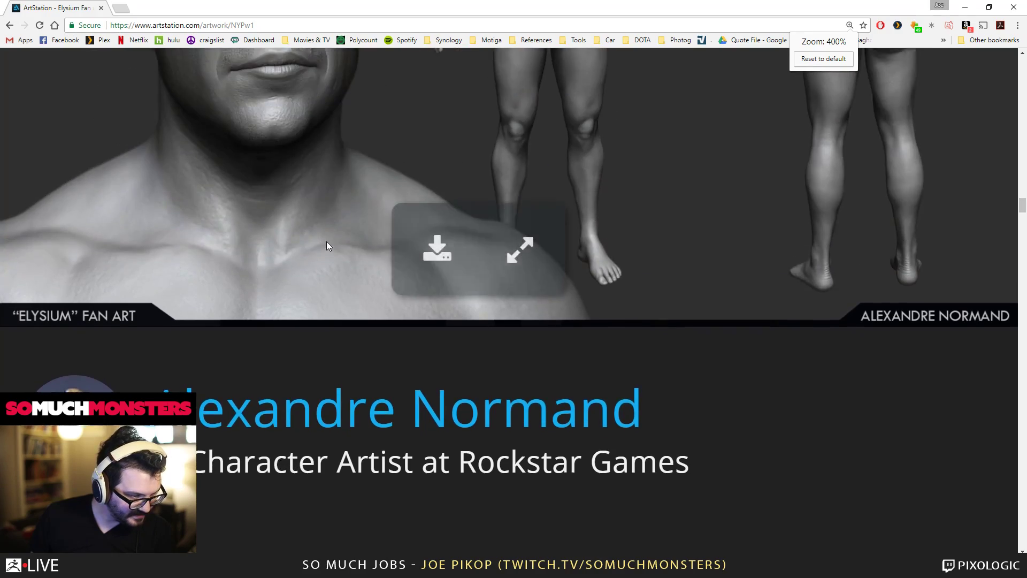
{"action": "scroll", "coordinate": [328, 244], "scroll_direction": "down", "scroll_amount": 10}
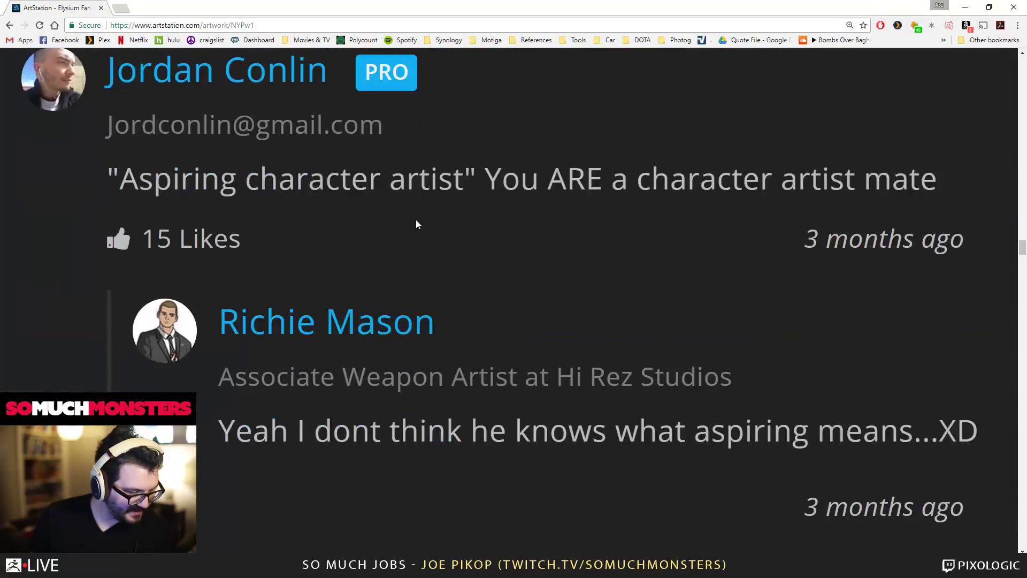
{"action": "scroll", "coordinate": [415, 220], "scroll_direction": "down", "scroll_amount": 2}
{"action": "scroll", "coordinate": [444, 210], "scroll_direction": "up", "scroll_amount": 12}
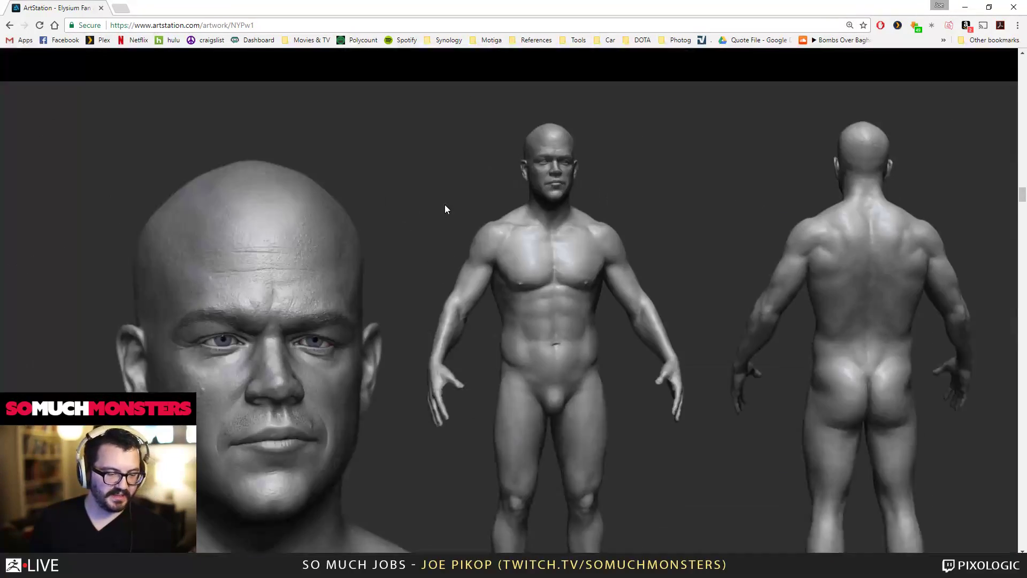
{"action": "scroll", "coordinate": [445, 209], "scroll_direction": "up", "scroll_amount": 3}
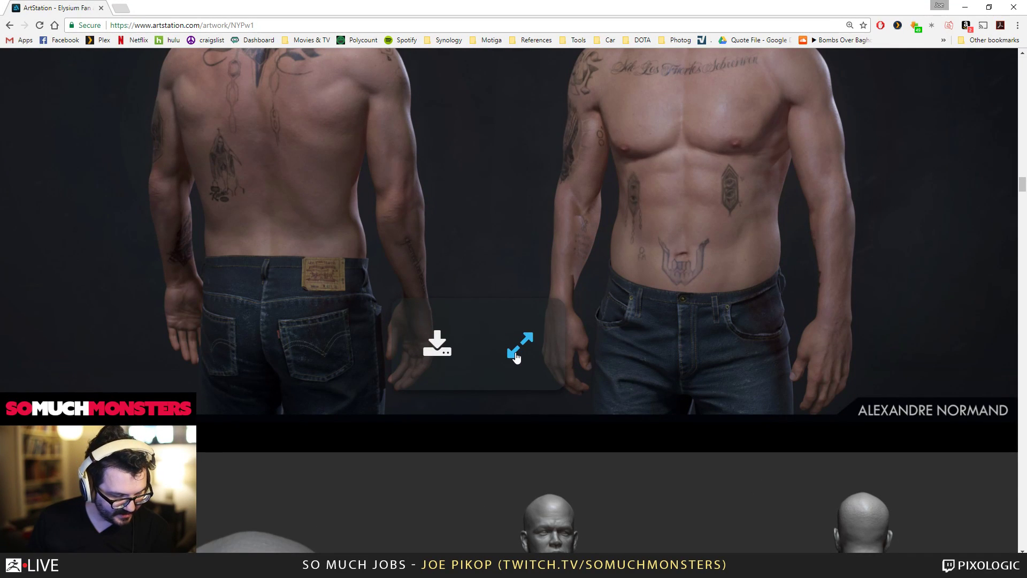
{"action": "scroll", "coordinate": [618, 305], "scroll_direction": "up", "scroll_amount": 1}
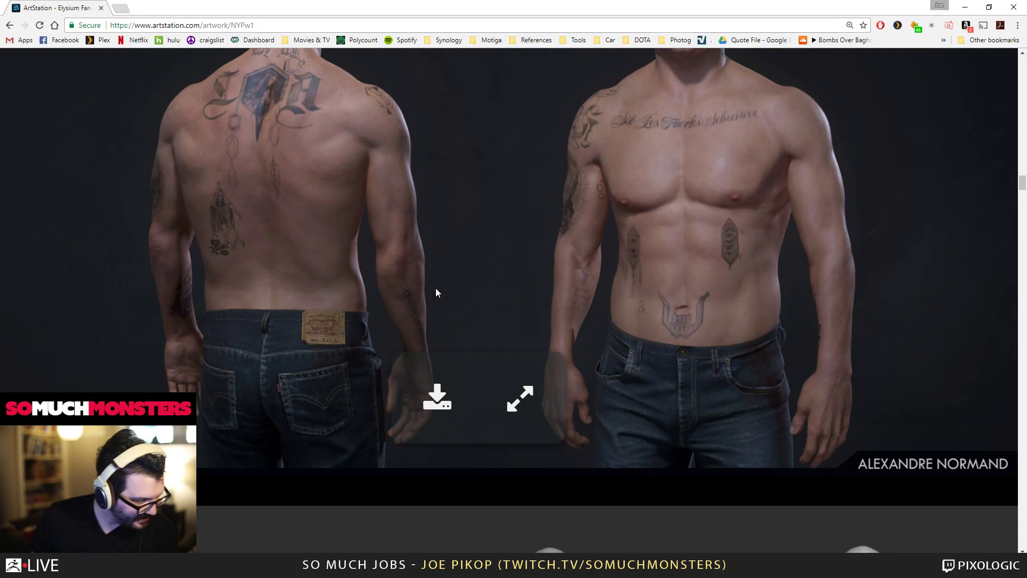
{"action": "scroll", "coordinate": [201, 254], "scroll_direction": "up", "scroll_amount": 9, "text": "ctrl"}
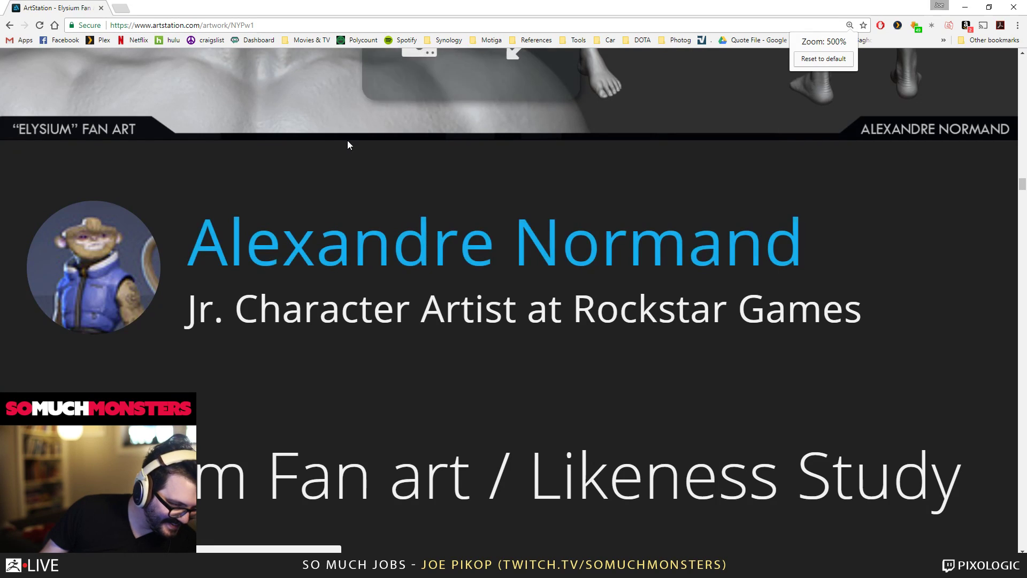
{"action": "scroll", "coordinate": [347, 141], "scroll_direction": "up", "scroll_amount": 20}
{"action": "scroll", "coordinate": [396, 210], "scroll_direction": "down", "scroll_amount": 3}
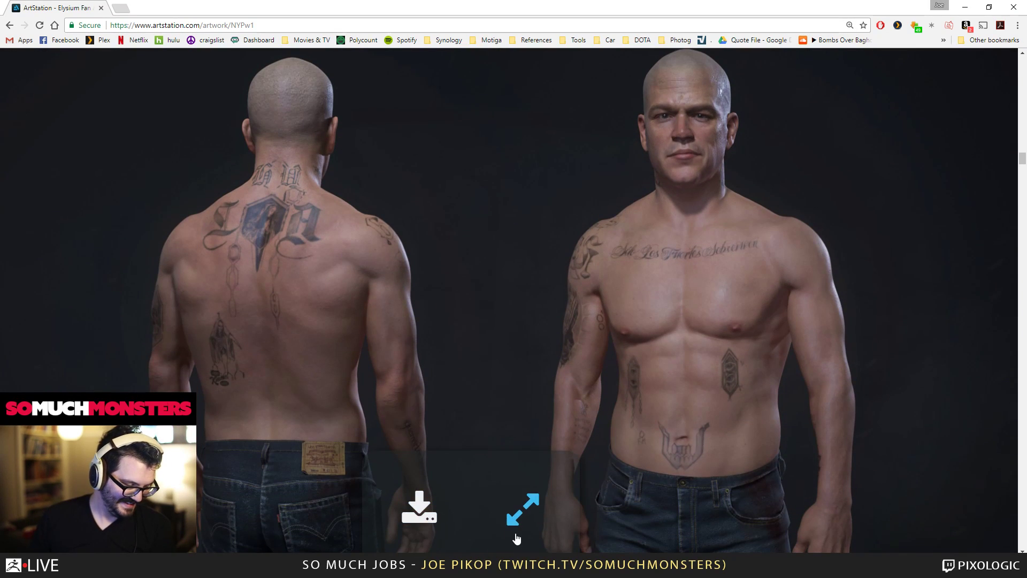
Open the tattooed body render at full size, inspect its back and forearm tattoos up close, and close the browser pages to return to ZBrush.
{"action": "left_click", "coordinate": [517, 510]}
{"action": "scroll", "coordinate": [239, 358], "scroll_direction": "up", "scroll_amount": 9, "text": "ctrl"}
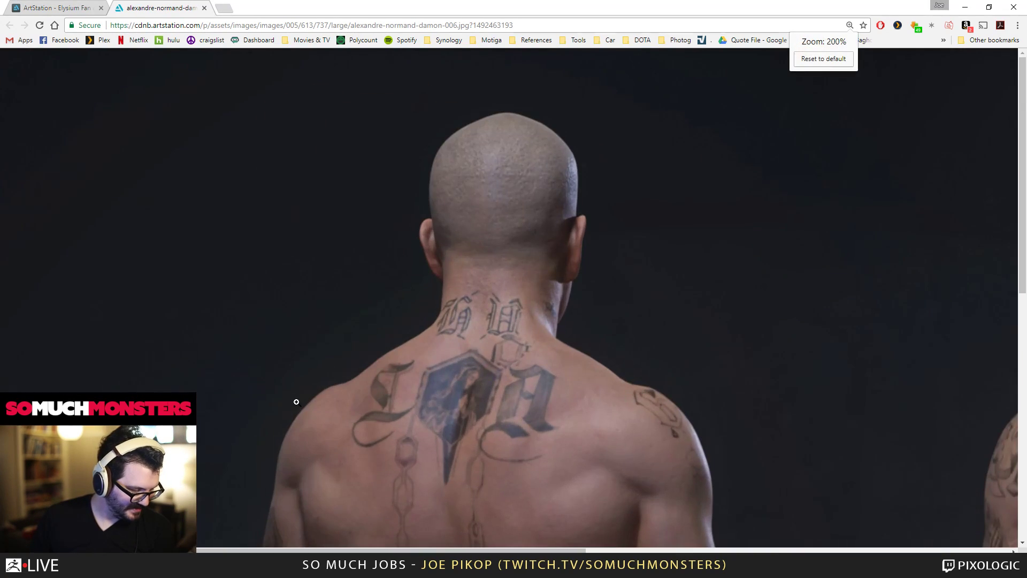
{"action": "scroll", "coordinate": [503, 365], "scroll_direction": "down", "scroll_amount": 5}
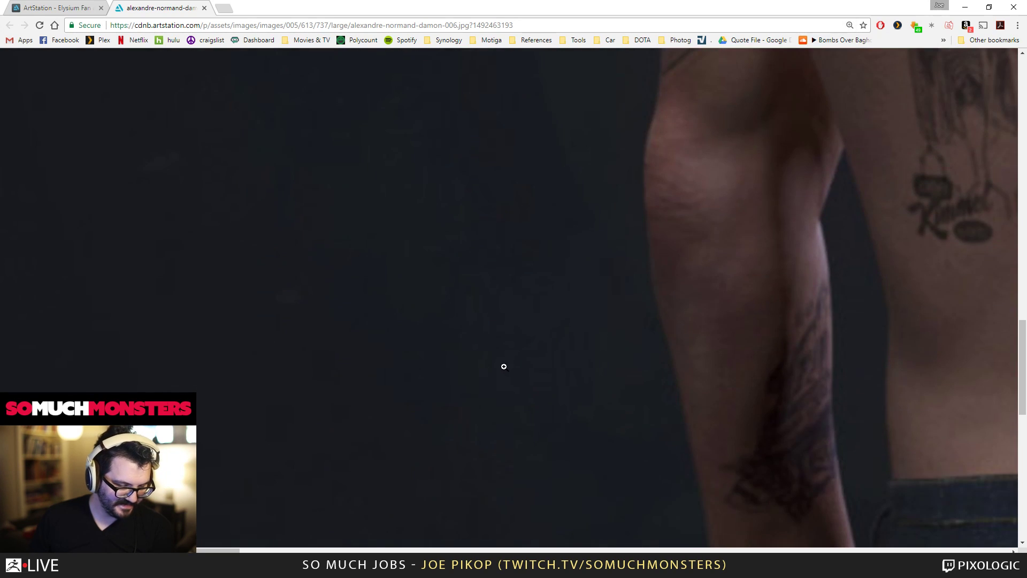
{"action": "scroll", "coordinate": [603, 375], "scroll_direction": "right", "scroll_amount": 5}
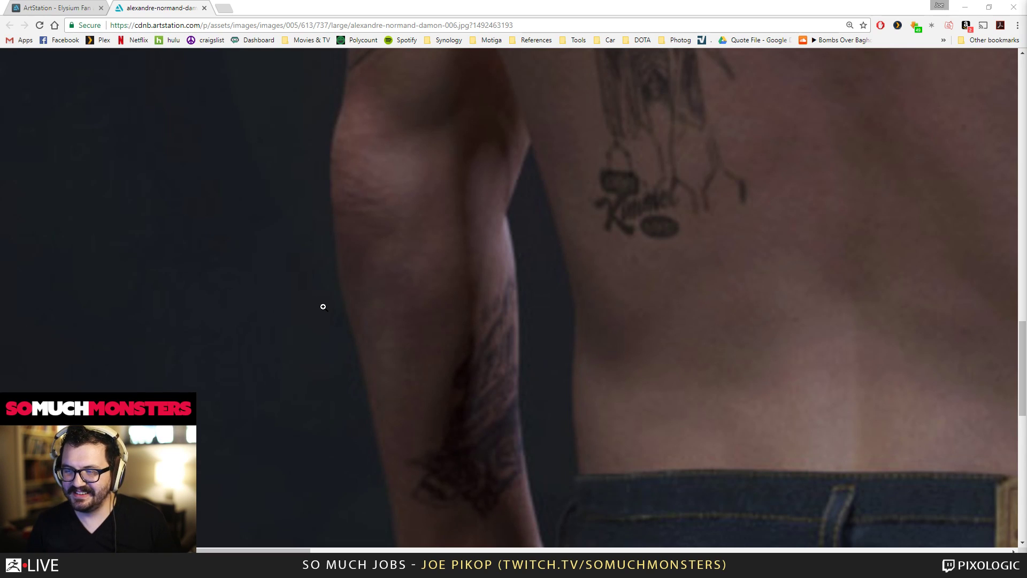
{"action": "left_click", "coordinate": [205, 8]}
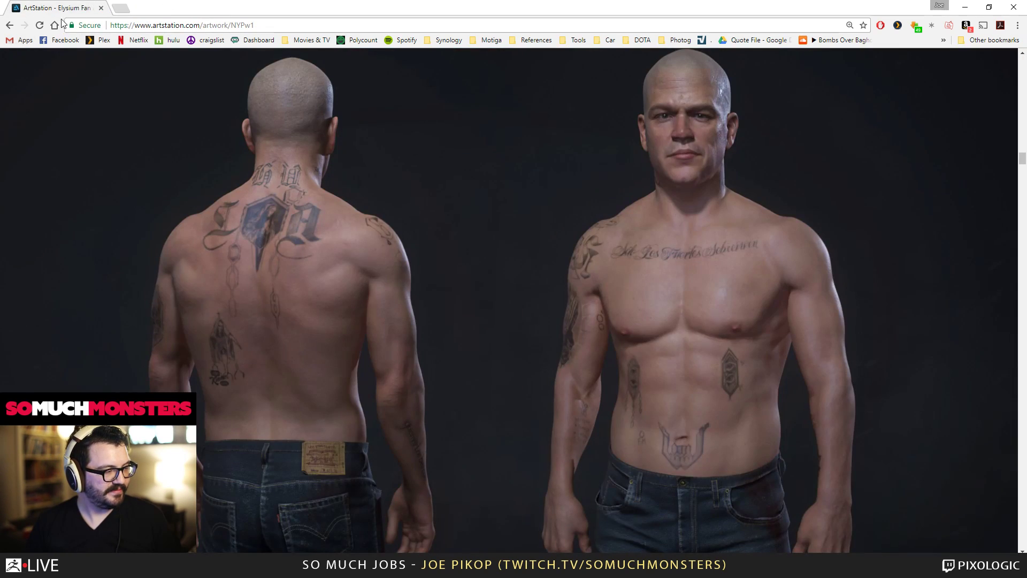
{"action": "left_click", "coordinate": [101, 8]}
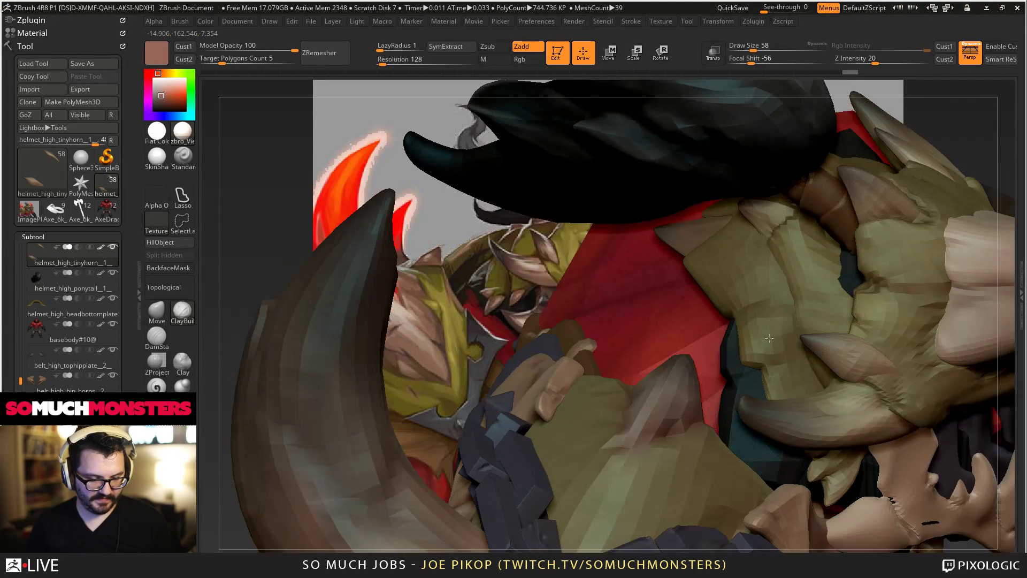
Select the helmet's head bottom plate and adjust its shape with the Move brush at draw size 110.
{"action": "mouse_move", "coordinate": [770, 338]}
{"action": "right_mouse_down"}
{"action": "mouse_move", "coordinate": [710, 297]}
{"action": "mouse_move", "coordinate": [803, 219]}
{"action": "right_mouse_up"}
{"action": "key", "text": "bracketright"}
{"action": "key", "text": "bracketright"}
{"action": "key", "text": "bracketright"}
{"action": "key", "text": "bracketright"}
{"action": "key", "text": "bracketright"}
{"action": "left_click", "coordinate": [741, 277], "text": "alt"}
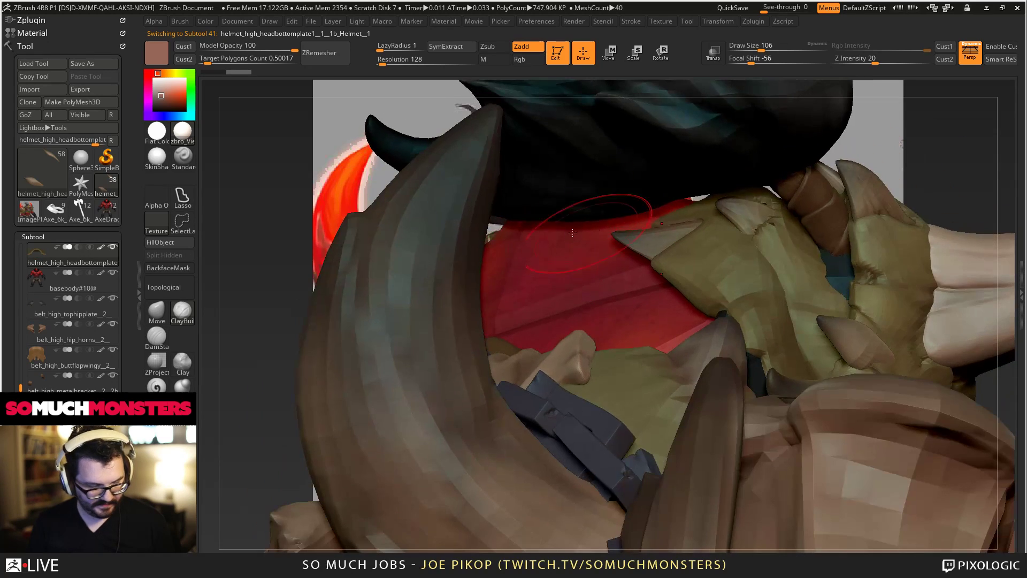
{"action": "left_click", "coordinate": [153, 334]}
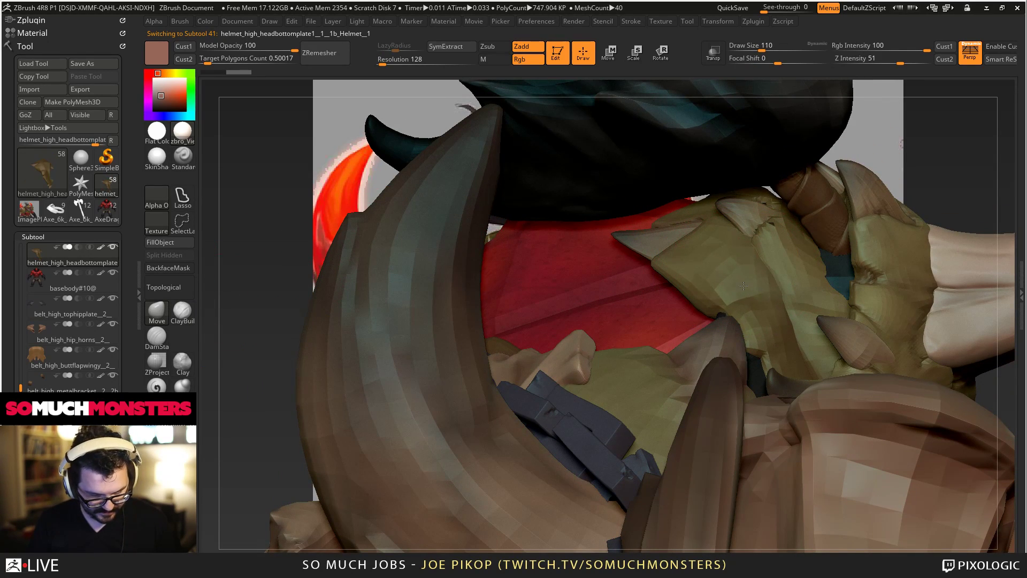
{"action": "left_click_drag", "start_coordinate": [737, 261], "coordinate": [772, 288]}
{"action": "right_click_drag", "start_coordinate": [722, 299], "coordinate": [745, 328]}
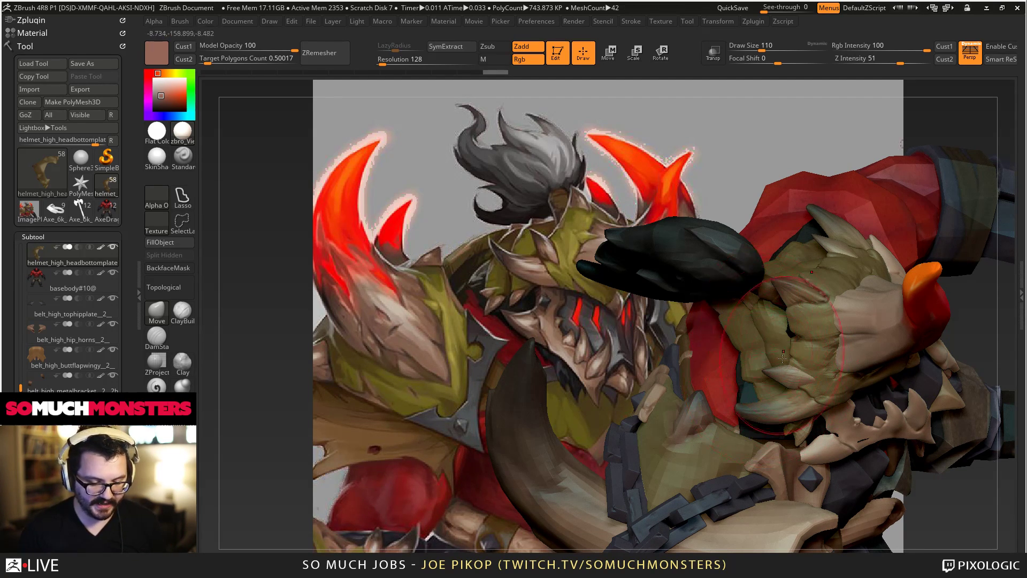
Subdivide the helmet's top plate and reshape its edge at the gap near the ponytail base with the Move brush.
{"action": "mouse_move", "coordinate": [782, 358]}
{"action": "right_mouse_down"}
{"action": "mouse_move", "coordinate": [734, 276]}
{"action": "mouse_move", "coordinate": [792, 361]}
{"action": "right_mouse_up"}
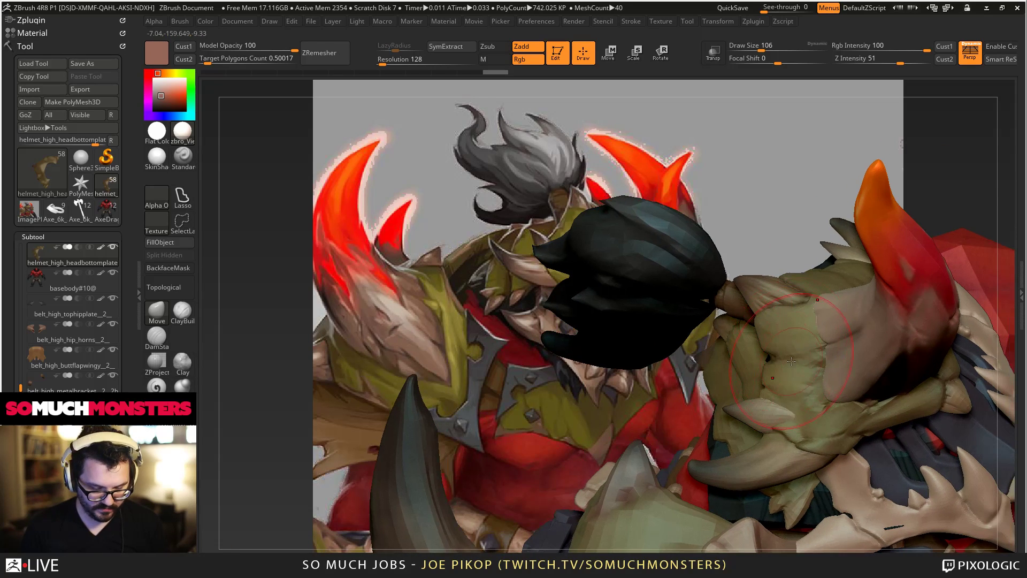
{"action": "left_click", "coordinate": [797, 365], "text": "alt"}
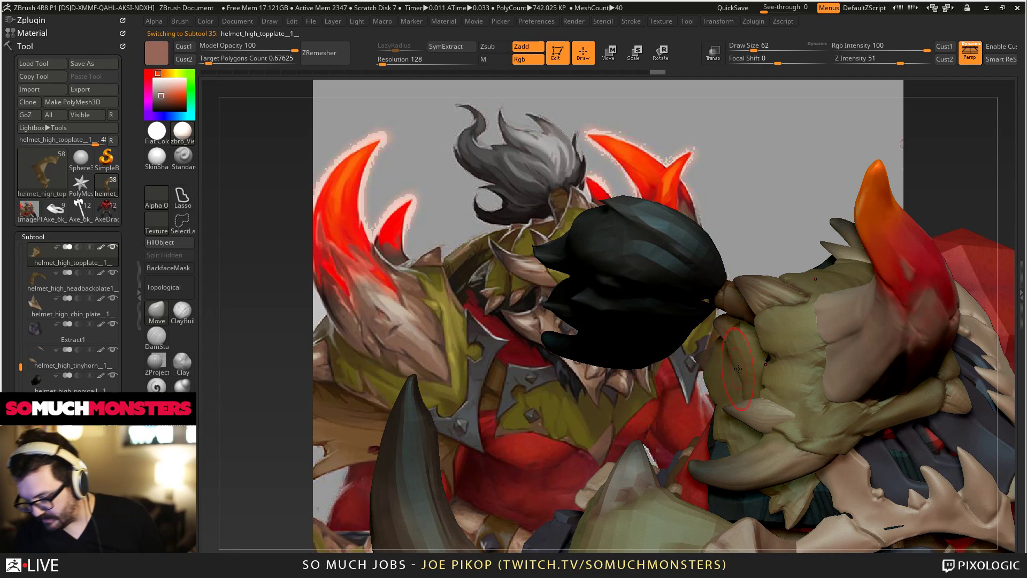
{"action": "key", "text": "ctrl+d"}
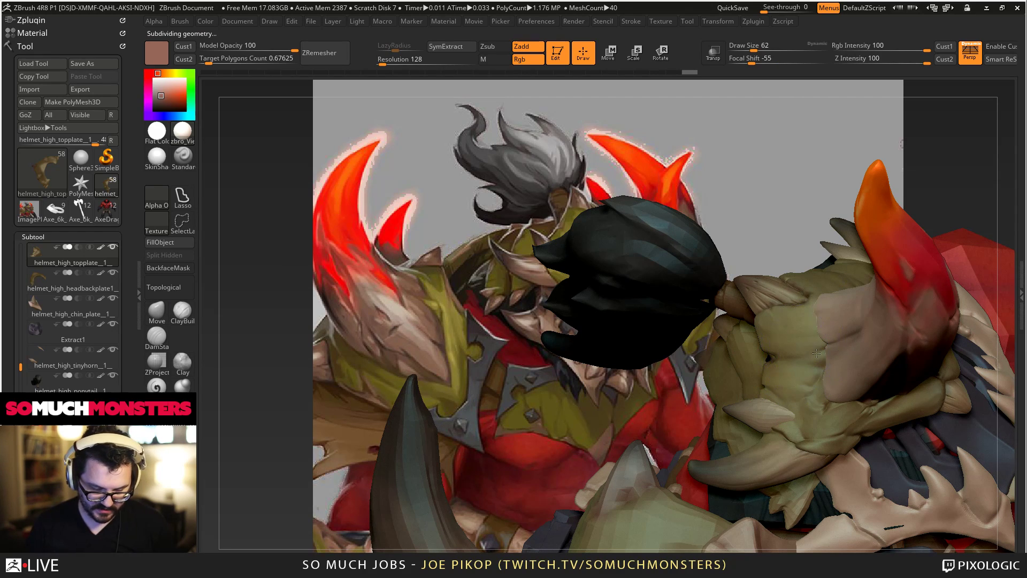
{"action": "mouse_move", "coordinate": [797, 347]}
{"action": "right_mouse_down"}
{"action": "mouse_move", "coordinate": [684, 396]}
{"action": "mouse_move", "coordinate": [672, 356]}
{"action": "mouse_move", "coordinate": [757, 352]}
{"action": "mouse_move", "coordinate": [771, 397]}
{"action": "right_mouse_up"}
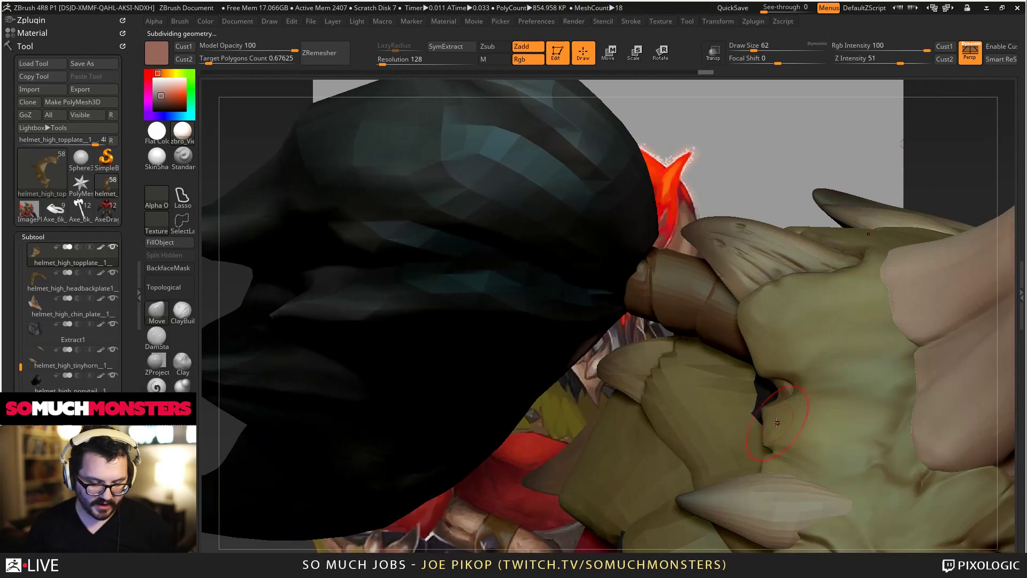
{"action": "left_click", "coordinate": [151, 316]}
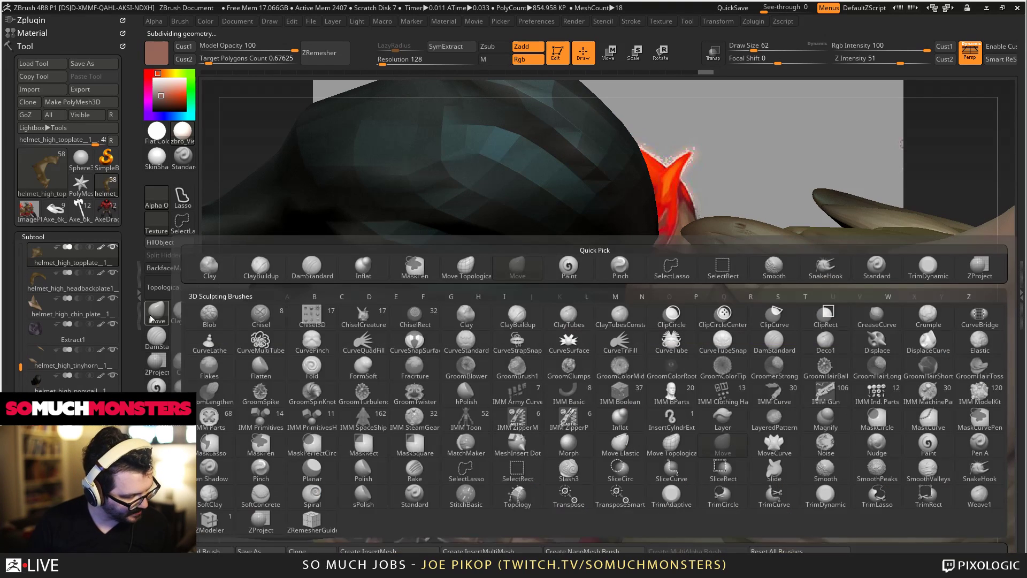
{"action": "left_click", "coordinate": [774, 342]}
{"action": "key", "text": "bracketright"}
{"action": "left_click_drag", "start_coordinate": [781, 380], "coordinate": [760, 405]}
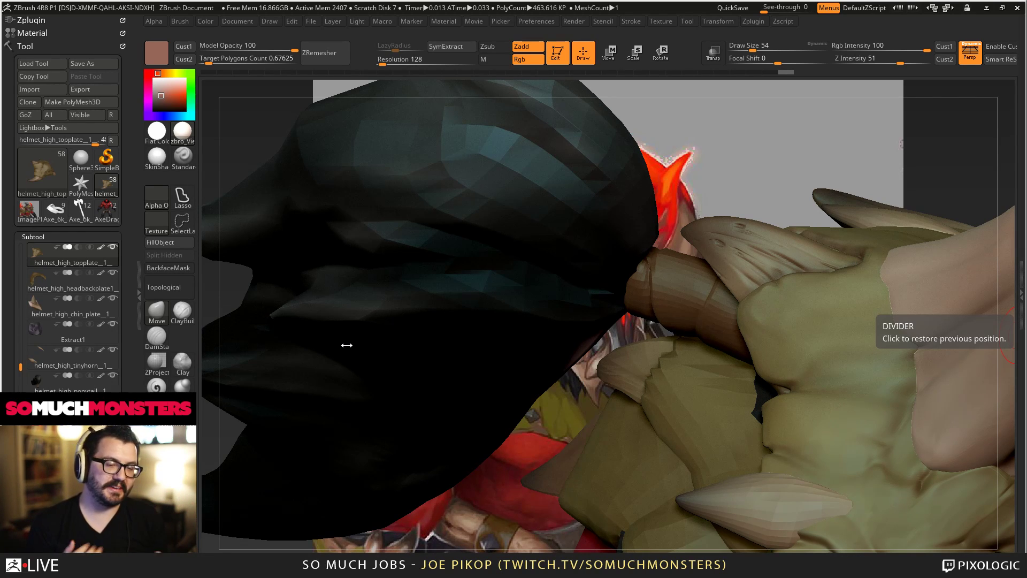
Acknowledge the abnormal termination and restart notices, and load the recovered ZTL tool from the QuickSave files.
{"action": "right_click_drag", "start_coordinate": [658, 298], "coordinate": [675, 279]}
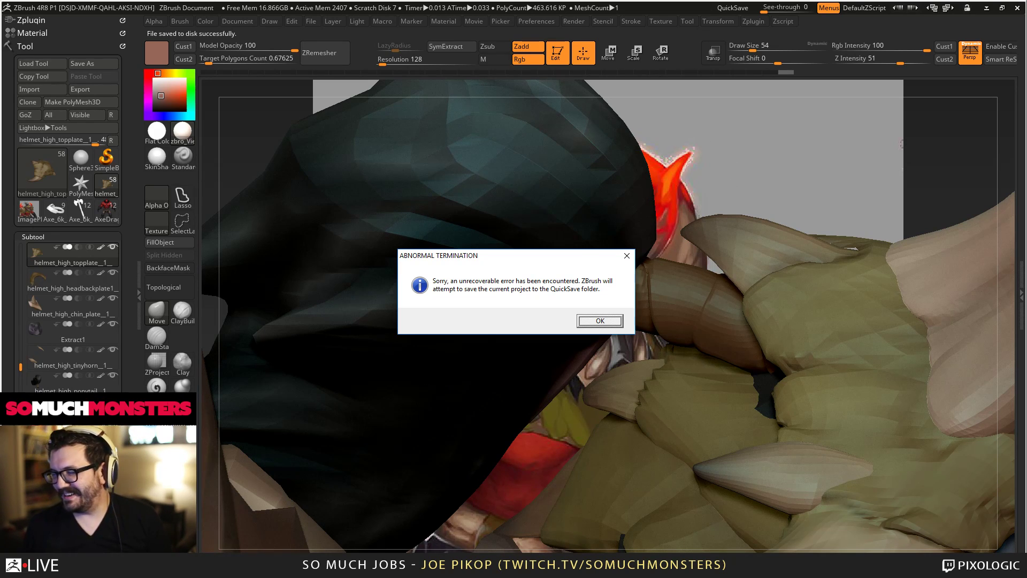
{"action": "left_click", "coordinate": [600, 320]}
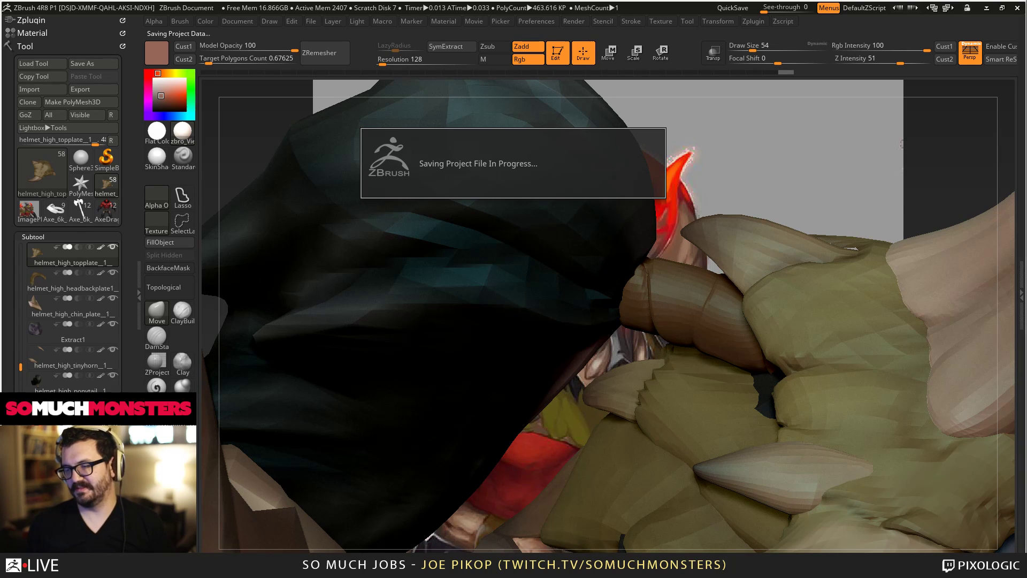
{"action": "key", "text": "alt+Tab"}
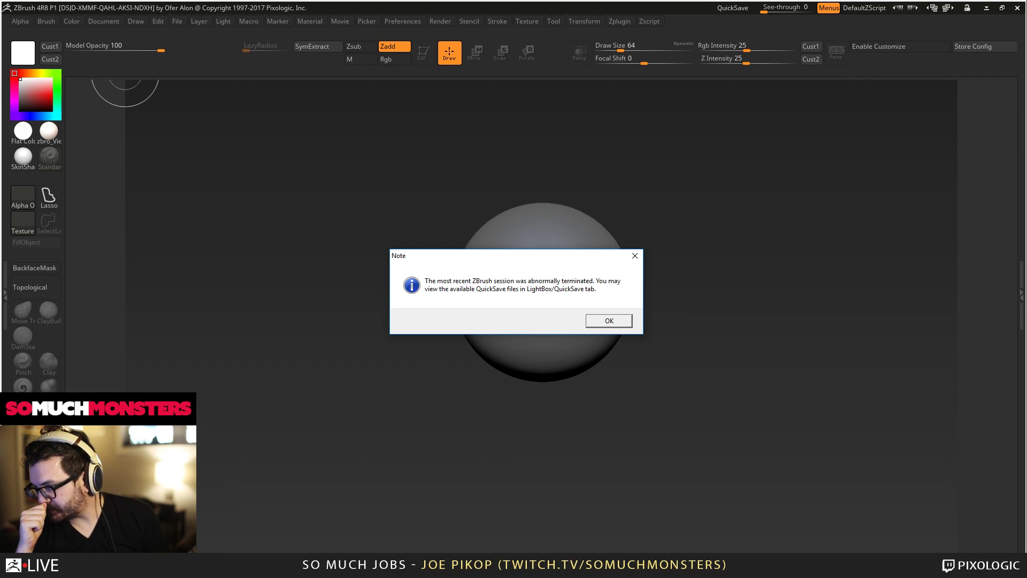
{"action": "left_click", "coordinate": [627, 321]}
{"action": "double_click", "coordinate": [409, 378]}
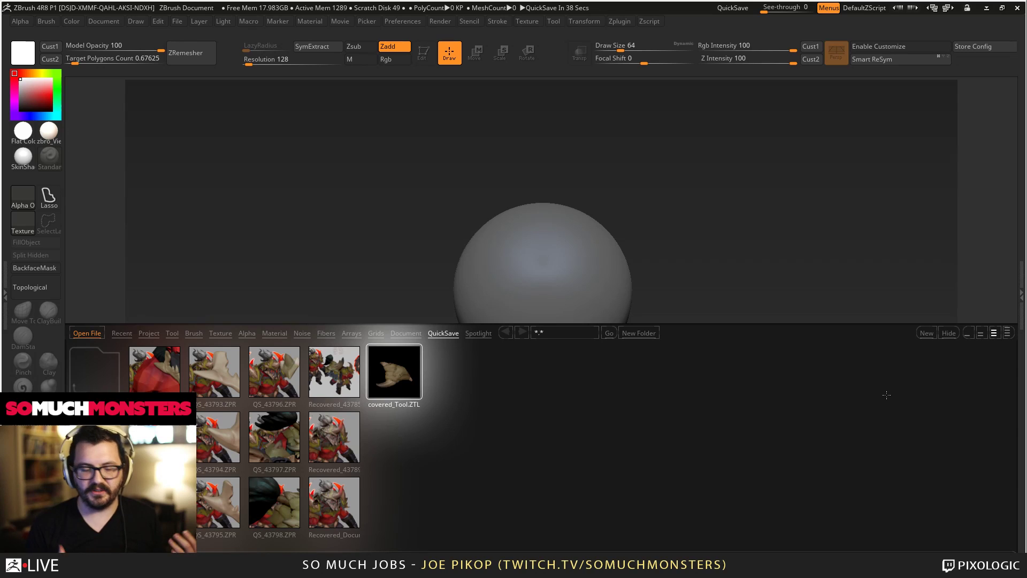
Place the recovered character on the canvas in Edit mode, hide LightBox, and apply the zbro_Viewport_Skin4 material.
{"action": "left_click", "coordinate": [345, 137]}
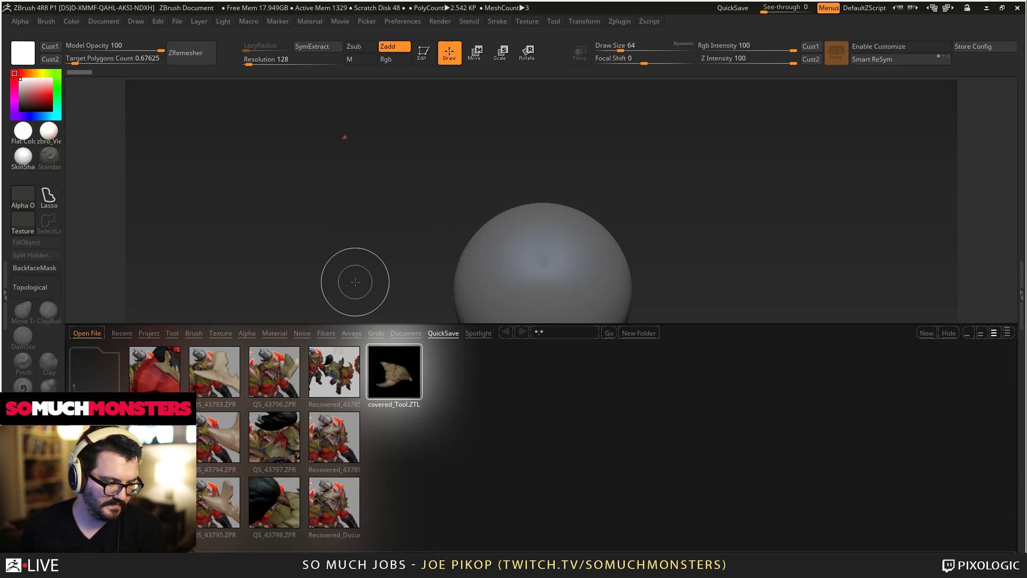
{"action": "key", "text": "b"}
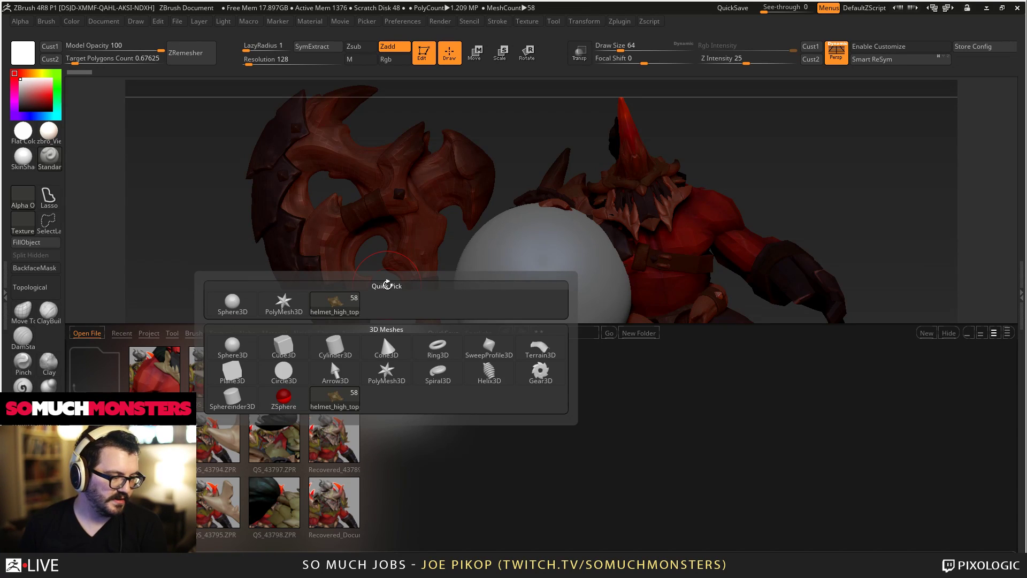
{"action": "key", "text": "comma"}
{"action": "left_click", "coordinate": [48, 130]}
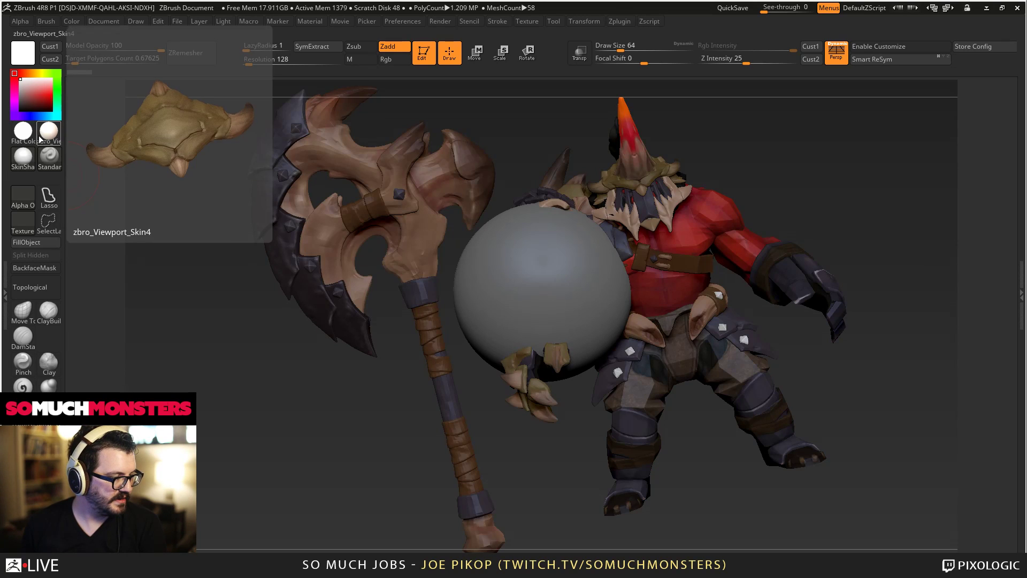
{"action": "left_click_drag", "start_coordinate": [395, 290], "coordinate": [422, 298]}
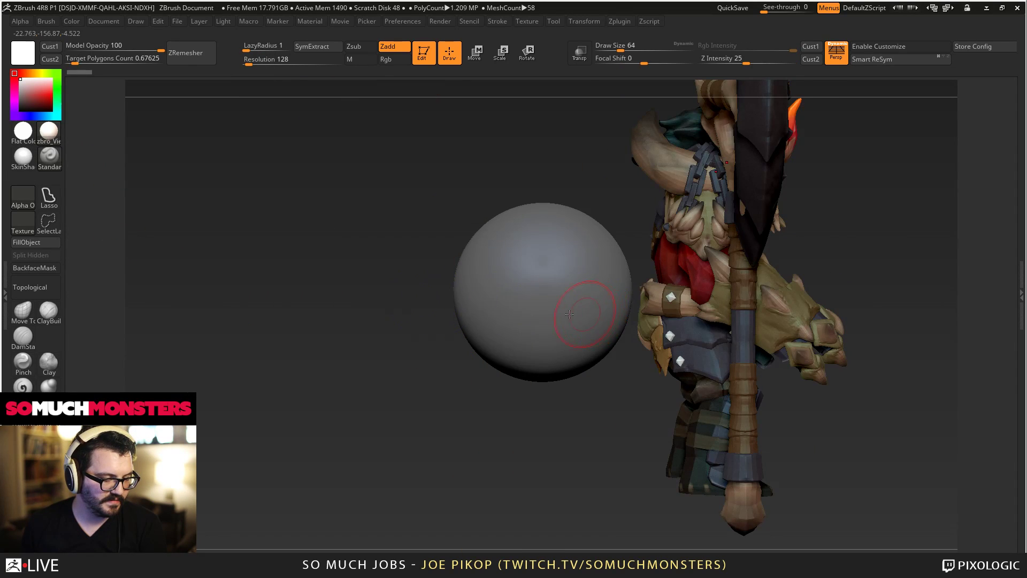
{"action": "left_click_drag", "start_coordinate": [599, 312], "coordinate": [560, 305]}
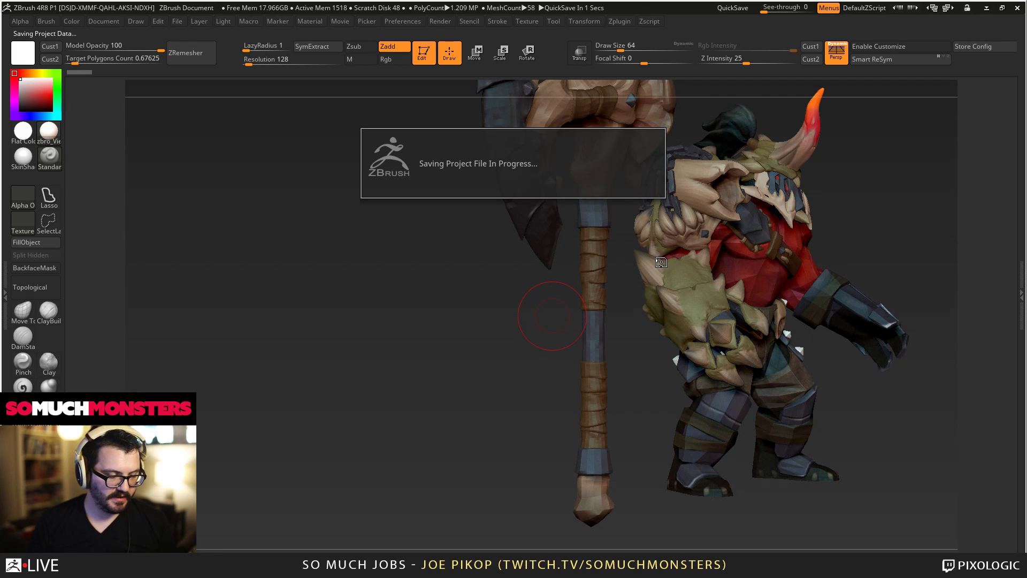
Select the helmet's face plate subtool and isolate it by hiding all the other subtools.
{"action": "right_click_drag", "start_coordinate": [662, 263], "coordinate": [615, 263]}
{"action": "mouse_move", "coordinate": [749, 182]}
{"action": "right_mouse_down"}
{"action": "mouse_move", "coordinate": [705, 176]}
{"action": "mouse_move", "coordinate": [578, 242]}
{"action": "mouse_move", "coordinate": [599, 243]}
{"action": "mouse_move", "coordinate": [682, 350]}
{"action": "mouse_move", "coordinate": [642, 364]}
{"action": "mouse_move", "coordinate": [663, 401]}
{"action": "right_mouse_up"}
{"action": "left_click", "coordinate": [615, 385], "text": "alt"}
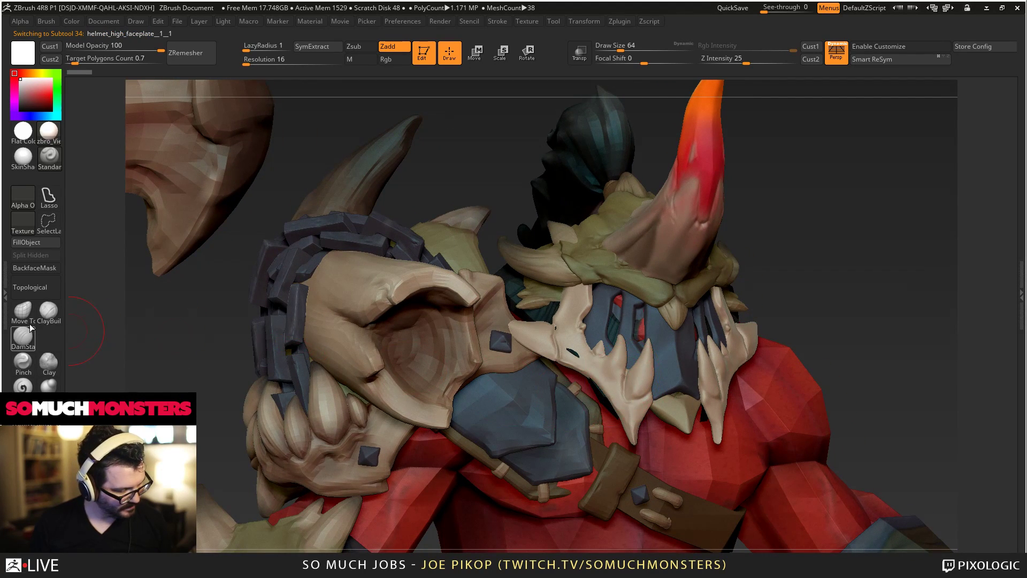
{"action": "left_click", "coordinate": [5, 234]}
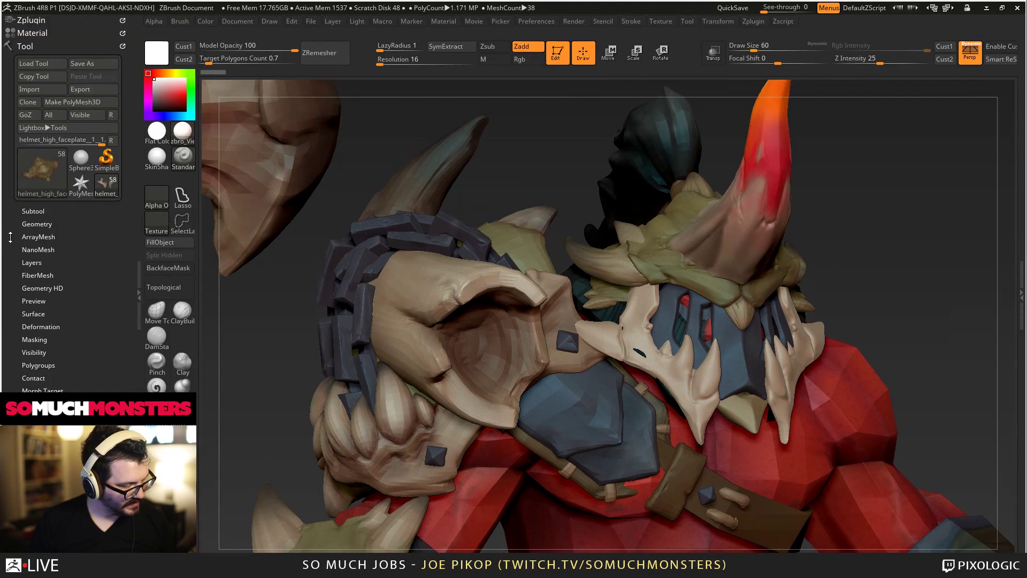
{"action": "left_click", "coordinate": [34, 211]}
{"action": "left_click", "coordinate": [112, 220], "text": "shift"}
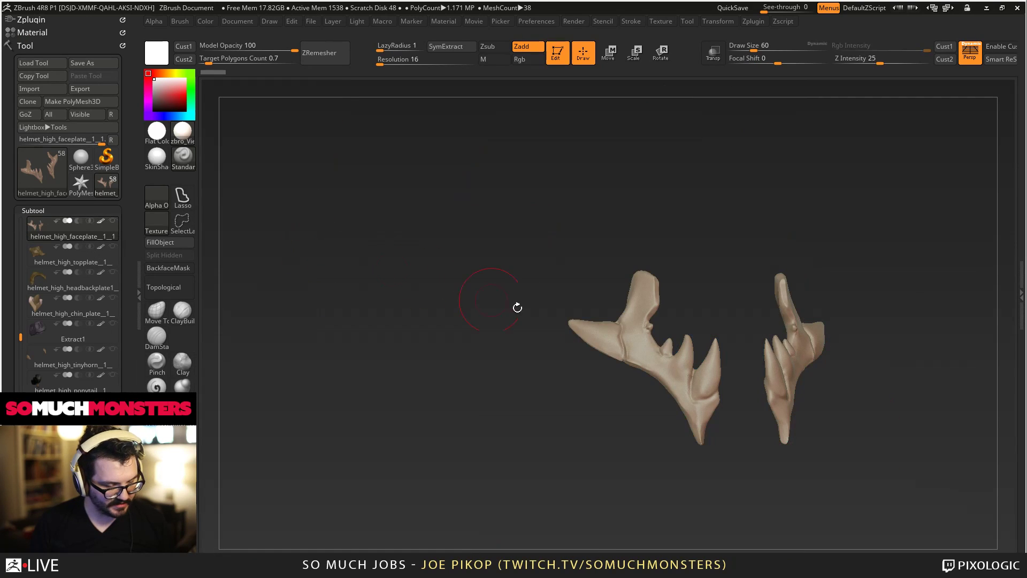
{"action": "right_click_drag", "start_coordinate": [517, 307], "coordinate": [697, 421], "text": "ctrl"}
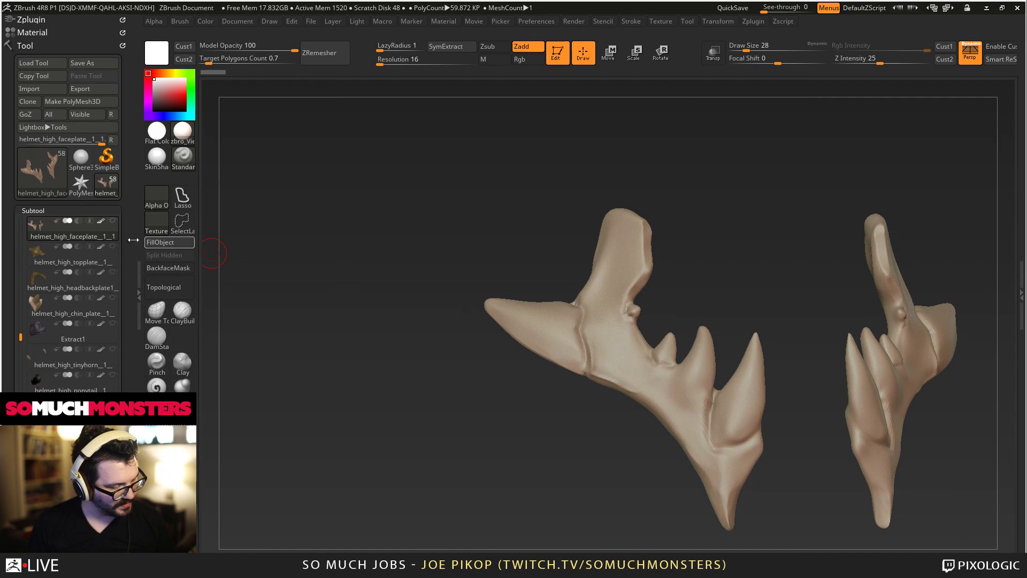
Show all the subtools again and carve creases around the bases of the face plate's teeth with the DamStandard brush.
{"action": "left_click", "coordinate": [113, 221], "text": "shift"}
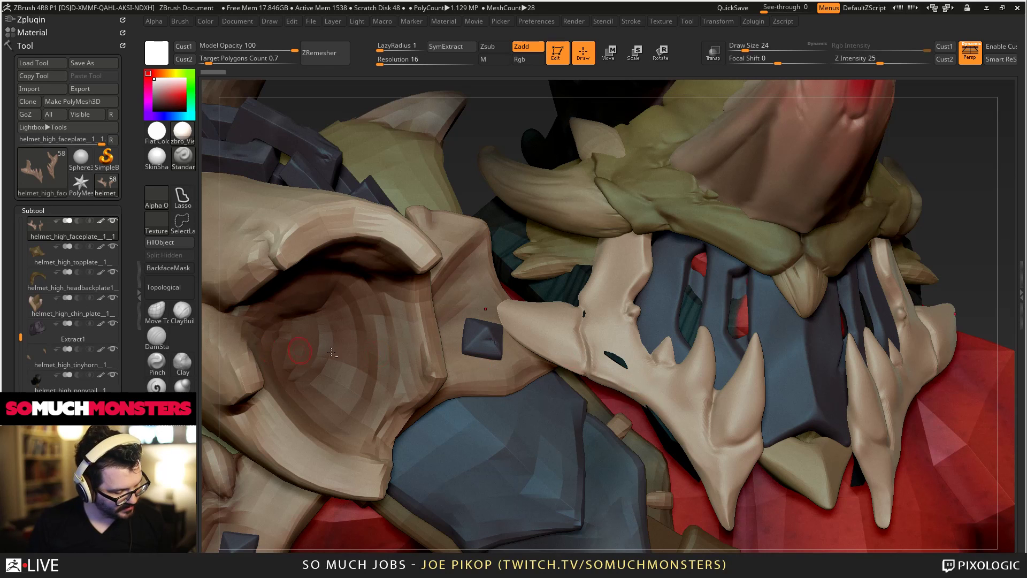
{"action": "right_click_drag", "start_coordinate": [577, 336], "coordinate": [588, 356], "text": "alt"}
{"action": "right_click_drag", "start_coordinate": [408, 81], "coordinate": [546, 219], "text": "alt"}
{"action": "right_click_drag", "start_coordinate": [764, 510], "coordinate": [553, 301], "text": "alt"}
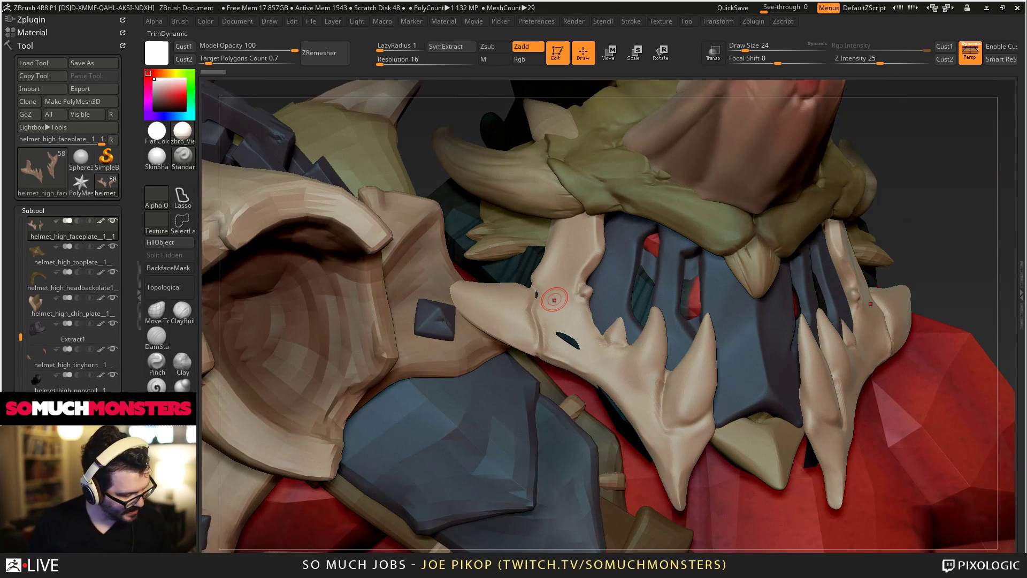
{"action": "left_click", "coordinate": [156, 336]}
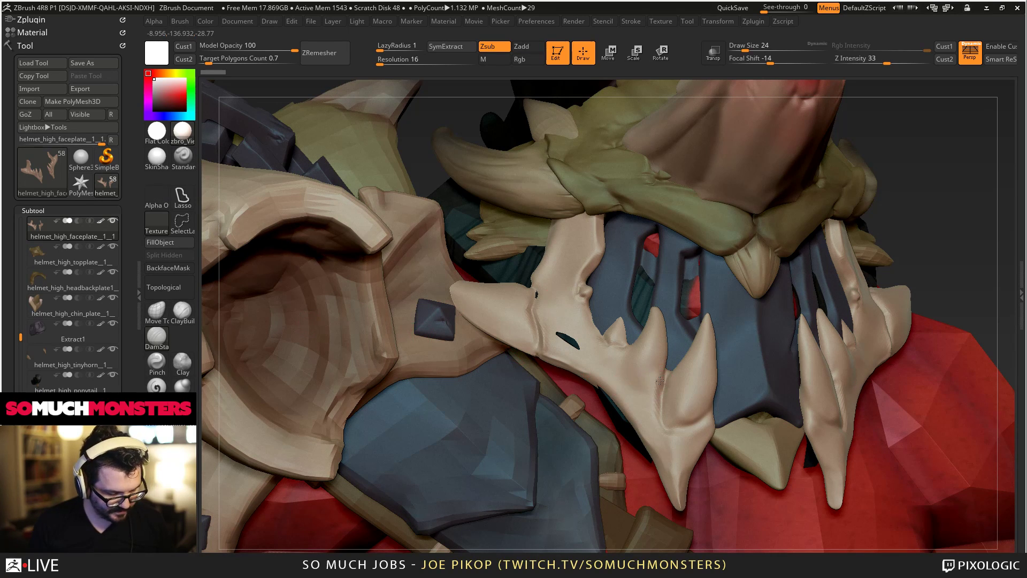
{"action": "left_click_drag", "start_coordinate": [625, 379], "coordinate": [624, 346]}
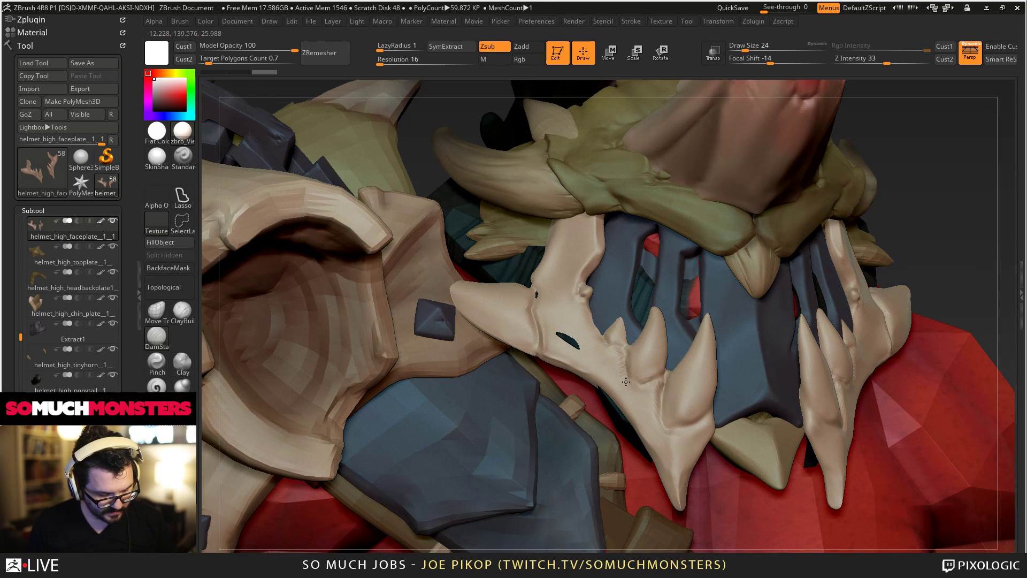
{"action": "left_click_drag", "start_coordinate": [640, 382], "coordinate": [627, 338]}
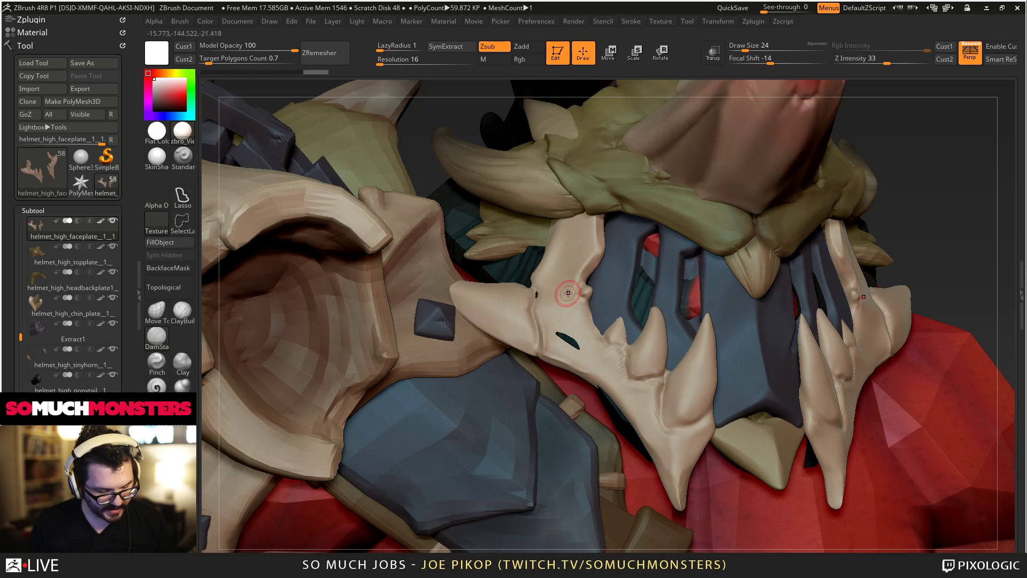
Carve a crease along the inner edge of the face plate's upper prong, starting beside the small bump.
{"action": "left_click_drag", "start_coordinate": [576, 299], "coordinate": [578, 286]}
{"action": "right_click_drag", "start_coordinate": [656, 174], "coordinate": [740, 249]}
{"action": "left_click_drag", "start_coordinate": [576, 291], "coordinate": [591, 219]}
Undo the extra crease stroke at the smallest tooth and mask the face plate's teeth from the front.
{"action": "mouse_move", "coordinate": [622, 356]}
{"action": "left_mouse_down"}
{"action": "mouse_move", "coordinate": [659, 363]}
{"action": "mouse_move", "coordinate": [618, 328]}
{"action": "left_mouse_up"}
{"action": "key", "text": "ctrl+z"}
{"action": "mouse_move", "coordinate": [654, 317]}
{"action": "left_mouse_down", "text": "ctrl"}
{"action": "mouse_move", "coordinate": [649, 360]}
{"action": "mouse_move", "coordinate": [640, 358]}
{"action": "mouse_move", "coordinate": [674, 410]}
{"action": "mouse_move", "coordinate": [707, 405]}
{"action": "mouse_move", "coordinate": [700, 354]}
{"action": "mouse_move", "coordinate": [690, 370]}
{"action": "mouse_move", "coordinate": [719, 369]}
{"action": "left_mouse_up", "text": "ctrl"}
{"action": "key", "text": "ctrl"}
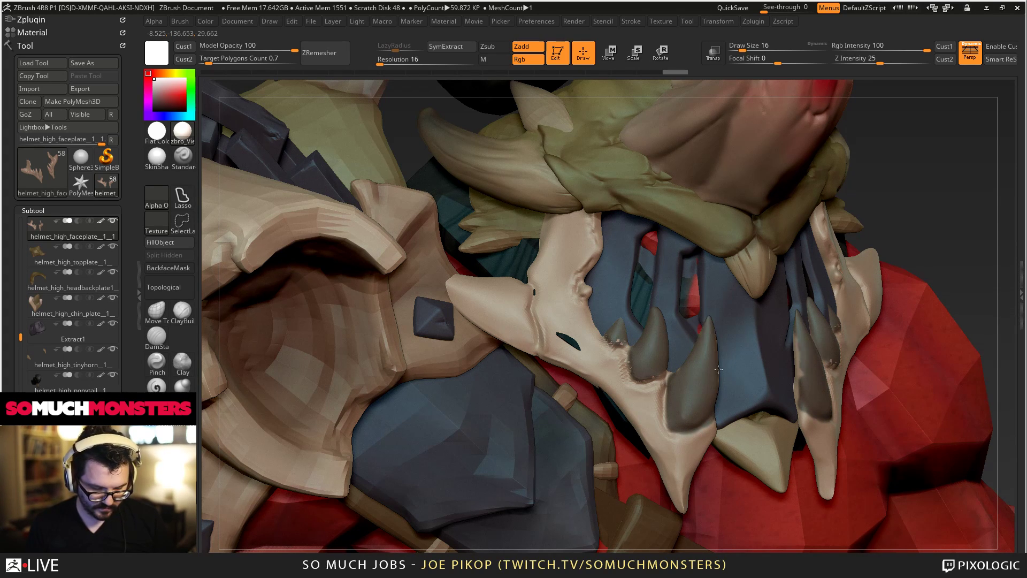
Isolate the face plate by hiding the other subtools and extend the mask over the backs of the teeth.
{"action": "left_click", "coordinate": [111, 221], "text": "shift"}
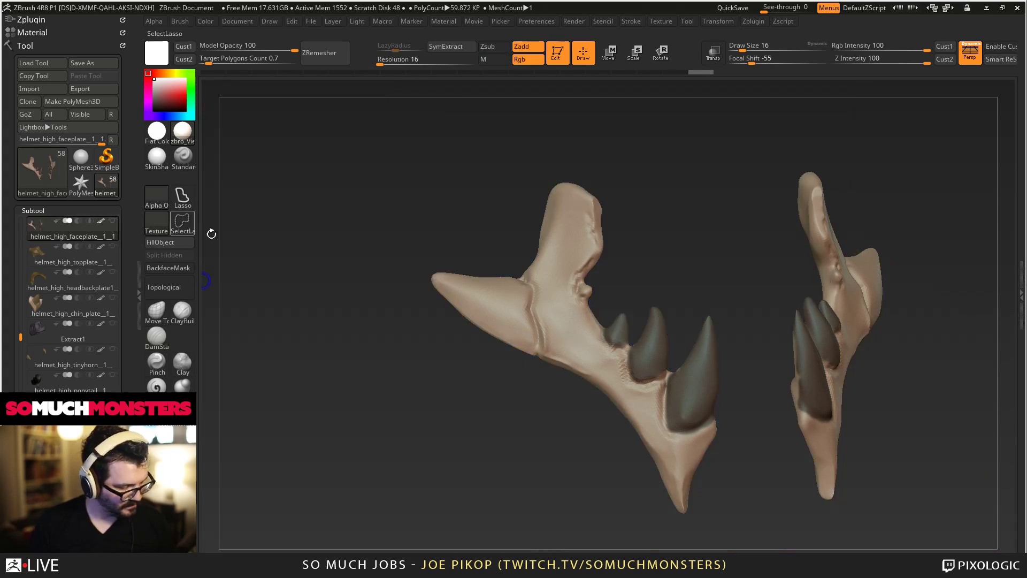
{"action": "mouse_move", "coordinate": [375, 278]}
{"action": "left_mouse_down"}
{"action": "mouse_move", "coordinate": [566, 320]}
{"action": "mouse_move", "coordinate": [390, 316]}
{"action": "mouse_move", "coordinate": [412, 315]}
{"action": "left_mouse_up"}
{"action": "mouse_move", "coordinate": [634, 332]}
{"action": "left_mouse_down", "text": "ctrl"}
{"action": "mouse_move", "coordinate": [663, 373]}
{"action": "mouse_move", "coordinate": [633, 387]}
{"action": "left_mouse_up", "text": "ctrl"}
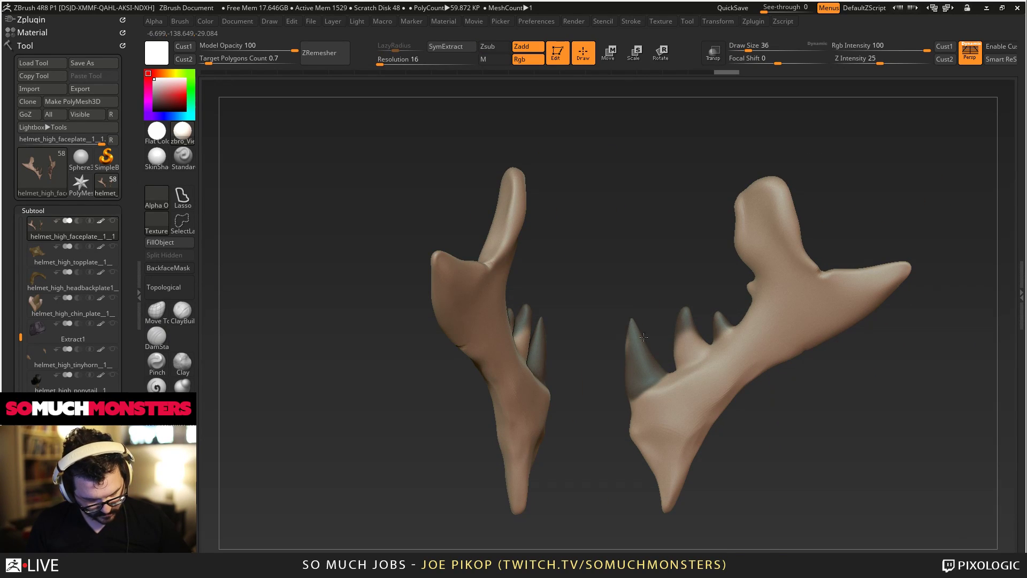
{"action": "mouse_move", "coordinate": [684, 339]}
{"action": "left_mouse_down"}
{"action": "mouse_move", "coordinate": [686, 352]}
{"action": "mouse_move", "coordinate": [749, 300]}
{"action": "mouse_move", "coordinate": [678, 197]}
{"action": "mouse_move", "coordinate": [626, 232]}
{"action": "mouse_move", "coordinate": [627, 296]}
{"action": "mouse_move", "coordinate": [605, 247]}
{"action": "mouse_move", "coordinate": [456, 323]}
{"action": "mouse_move", "coordinate": [484, 326]}
{"action": "left_mouse_up"}
Deepen the crease in the bone around the masked teeth with the DamStandard brush.
{"action": "mouse_move", "coordinate": [632, 347]}
{"action": "left_mouse_down"}
{"action": "mouse_move", "coordinate": [532, 413]}
{"action": "mouse_move", "coordinate": [584, 381]}
{"action": "mouse_move", "coordinate": [570, 374]}
{"action": "left_mouse_up"}
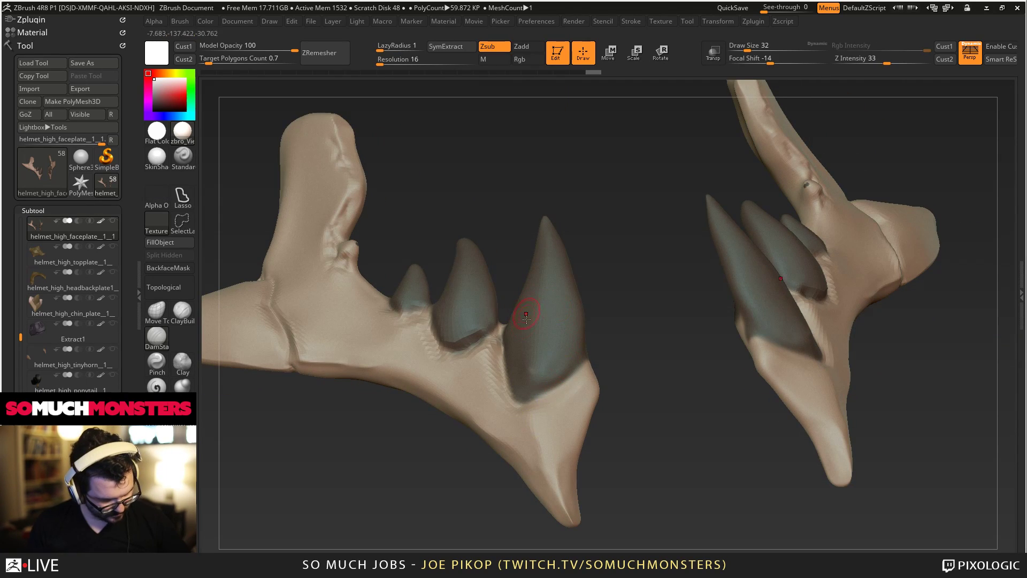
{"action": "left_click_drag", "start_coordinate": [498, 455], "coordinate": [313, 317]}
{"action": "mouse_move", "coordinate": [342, 396]}
{"action": "left_mouse_down"}
{"action": "mouse_move", "coordinate": [296, 317]}
{"action": "mouse_move", "coordinate": [333, 293]}
{"action": "mouse_move", "coordinate": [399, 297]}
{"action": "mouse_move", "coordinate": [416, 314]}
{"action": "left_mouse_up"}
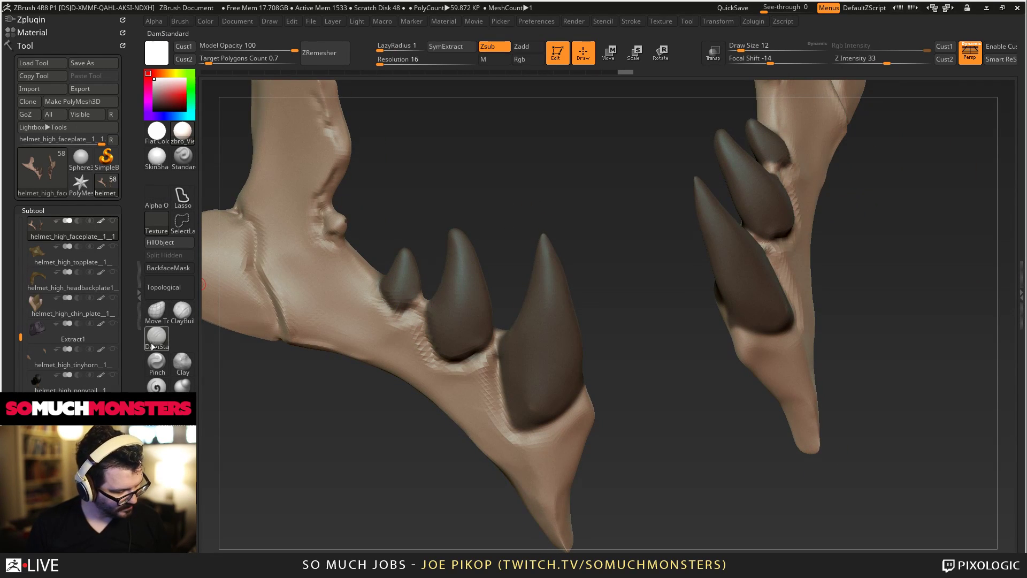
Pull the bone rim up around the bases of the middle and largest masked teeth with the Move Topological brush.
{"action": "left_click", "coordinate": [156, 312]}
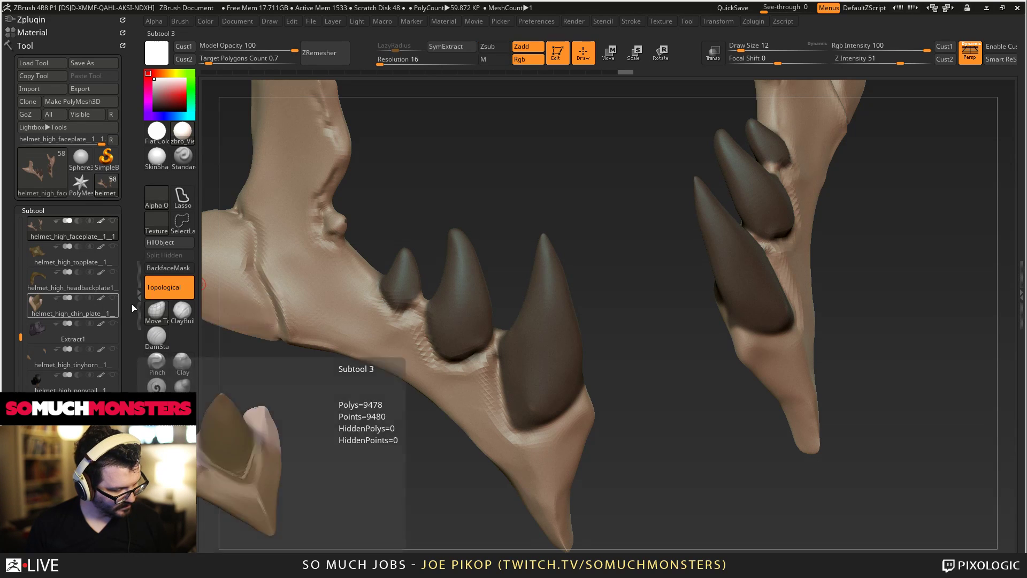
{"action": "mouse_move", "coordinate": [241, 354]}
{"action": "left_mouse_down"}
{"action": "mouse_move", "coordinate": [405, 298]}
{"action": "mouse_move", "coordinate": [405, 311]}
{"action": "left_mouse_up"}
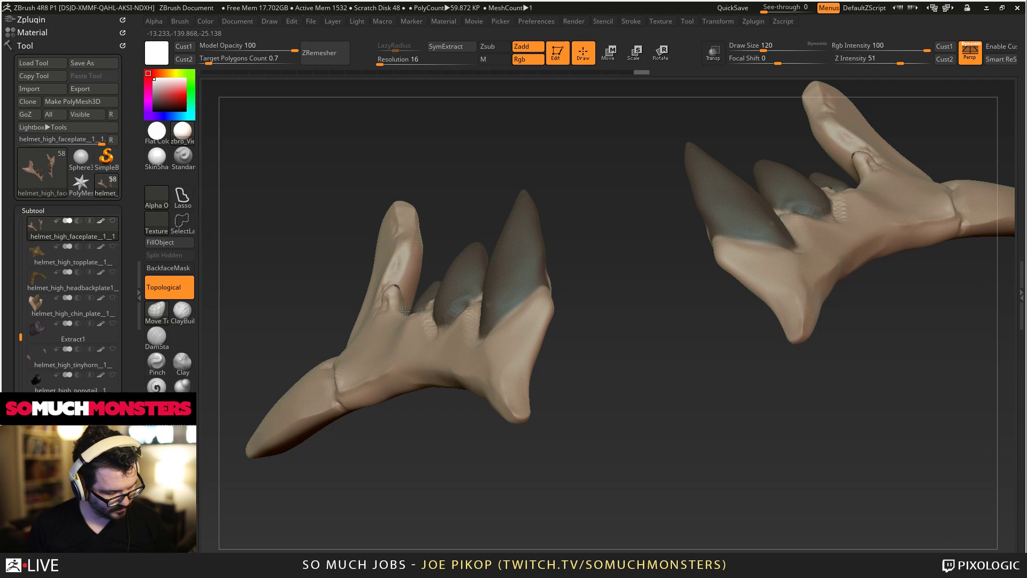
{"action": "right_click_drag", "start_coordinate": [417, 317], "coordinate": [449, 324]}
{"action": "mouse_move", "coordinate": [457, 324]}
{"action": "left_mouse_down"}
{"action": "mouse_move", "coordinate": [444, 307]}
{"action": "mouse_move", "coordinate": [495, 315]}
{"action": "left_mouse_up"}
{"action": "right_click_drag", "start_coordinate": [495, 314], "coordinate": [527, 326]}
{"action": "mouse_move", "coordinate": [508, 329]}
{"action": "left_mouse_down"}
{"action": "mouse_move", "coordinate": [508, 308]}
{"action": "mouse_move", "coordinate": [532, 292]}
{"action": "left_mouse_up"}
{"action": "right_click_drag", "start_coordinate": [503, 291], "coordinate": [530, 293]}
{"action": "left_click_drag", "start_coordinate": [529, 293], "coordinate": [527, 286]}
{"action": "left_click_drag", "start_coordinate": [481, 319], "coordinate": [474, 308]}
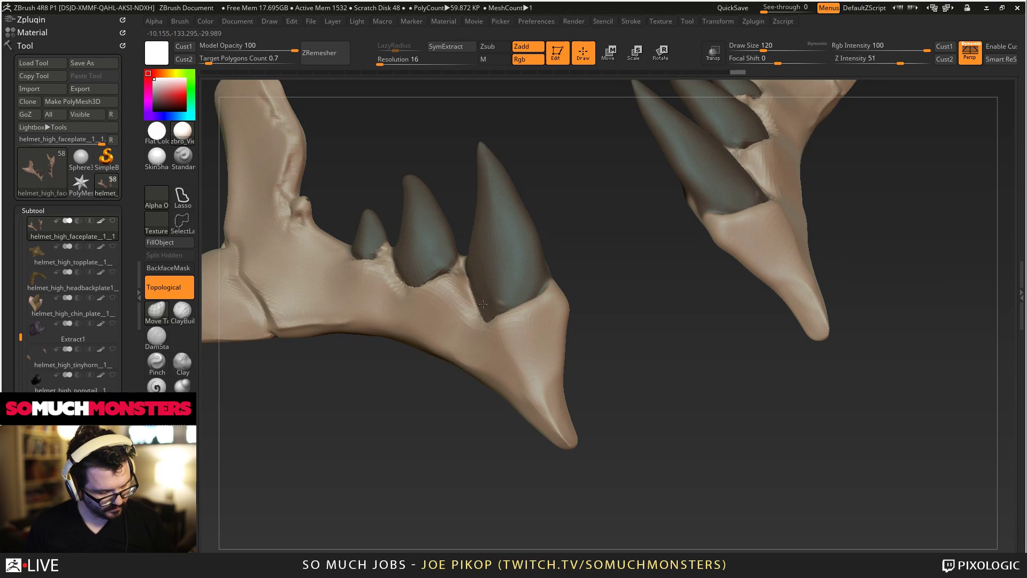
Smooth the rim below the largest tooth and raise the bone between it and the middle tooth.
{"action": "right_click_drag", "start_coordinate": [428, 321], "coordinate": [484, 328]}
{"action": "left_click_drag", "start_coordinate": [491, 306], "coordinate": [503, 313], "text": "shift"}
{"action": "right_click_drag", "start_coordinate": [503, 313], "coordinate": [459, 310]}
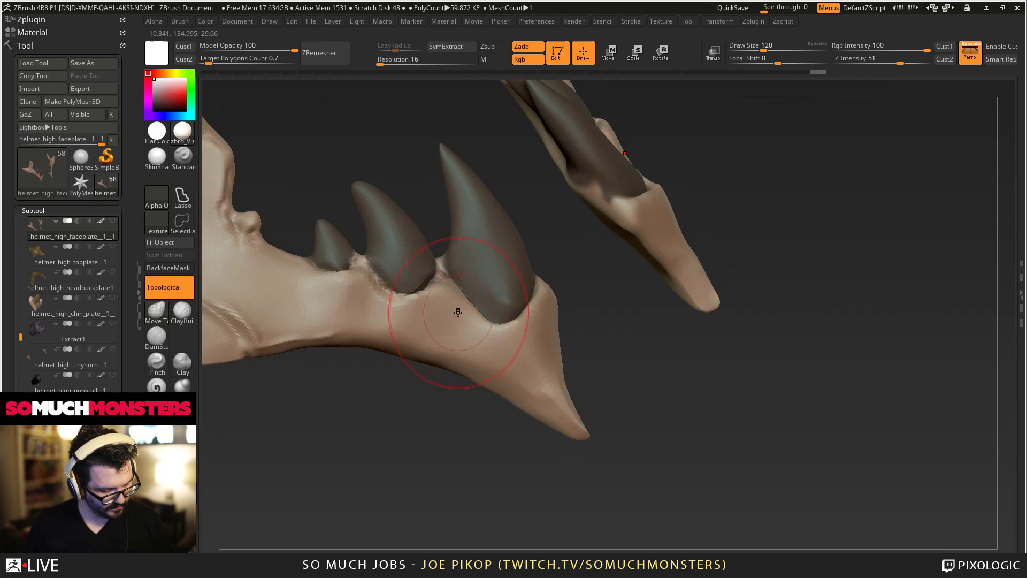
{"action": "left_click_drag", "start_coordinate": [459, 310], "coordinate": [454, 300]}
{"action": "right_click_drag", "start_coordinate": [530, 321], "coordinate": [492, 330]}
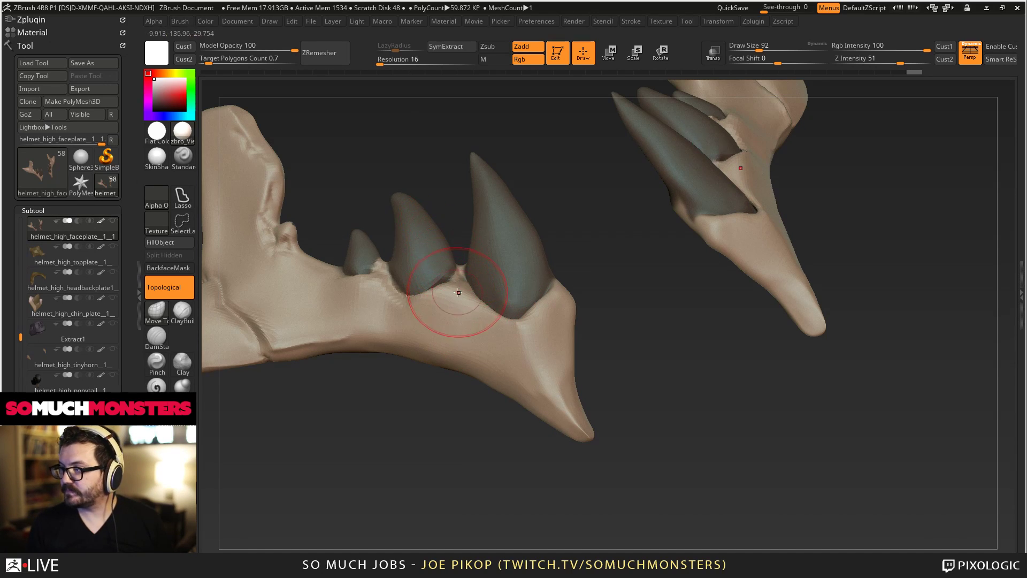
Push up the bone edge at the outer side of the largest tooth's base with the Move Topological brush.
{"action": "left_click_drag", "start_coordinate": [458, 292], "coordinate": [483, 311]}
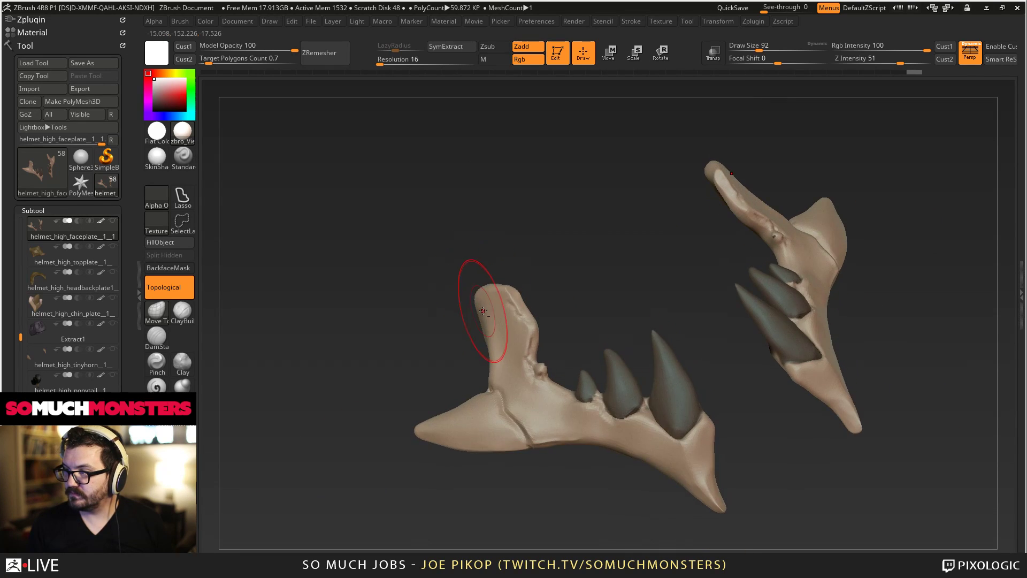
{"action": "right_click_drag", "start_coordinate": [483, 311], "coordinate": [496, 277], "text": "alt"}
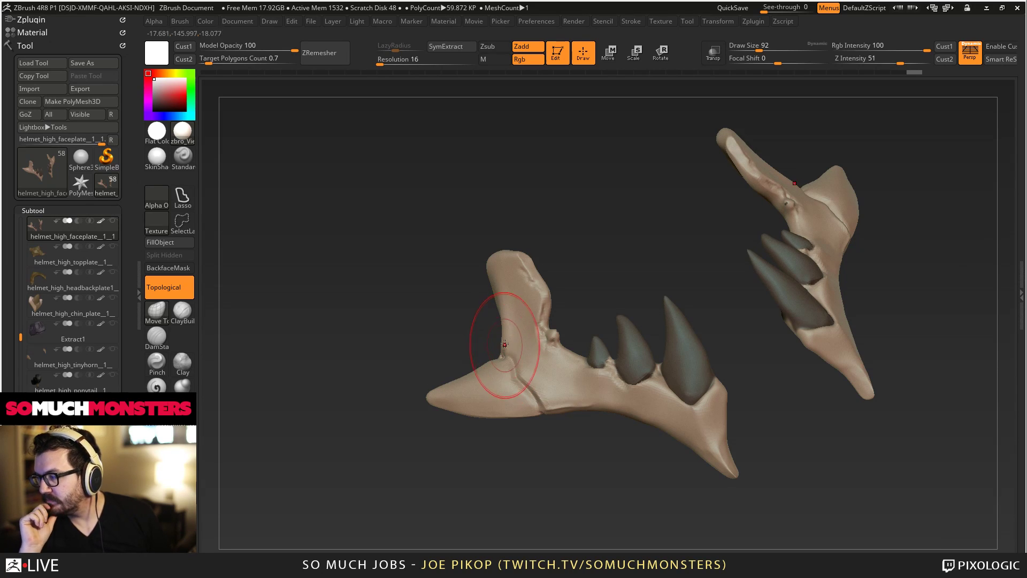
{"action": "left_click_drag", "start_coordinate": [505, 343], "coordinate": [614, 365]}
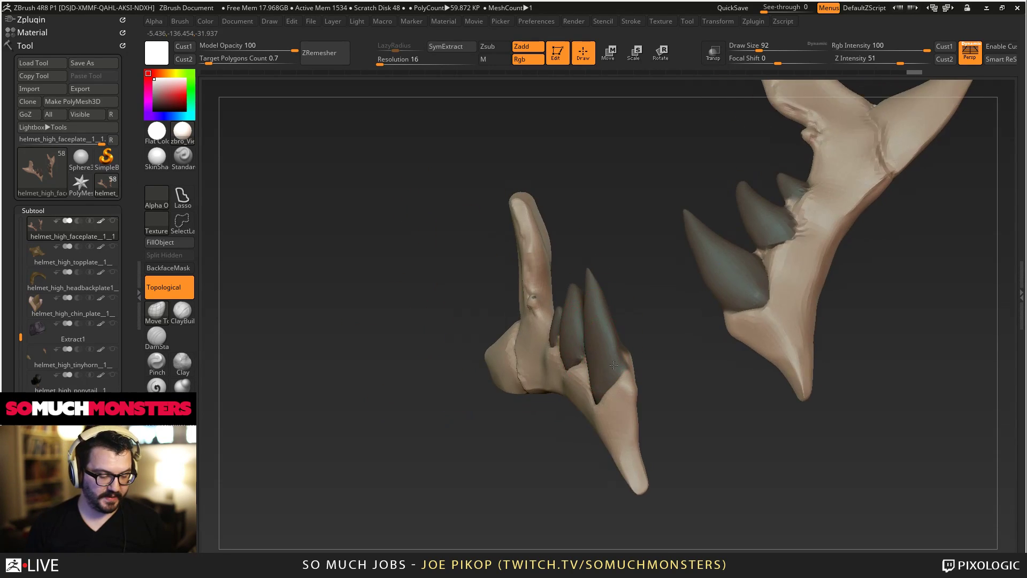
{"action": "right_click_drag", "start_coordinate": [614, 365], "coordinate": [622, 416], "text": "ctrl"}
{"action": "left_click_drag", "start_coordinate": [622, 416], "coordinate": [629, 394]}
{"action": "mouse_move", "coordinate": [606, 431]}
{"action": "left_mouse_down"}
{"action": "mouse_move", "coordinate": [551, 322]}
{"action": "mouse_move", "coordinate": [494, 354]}
{"action": "mouse_move", "coordinate": [504, 356]}
{"action": "mouse_move", "coordinate": [477, 335]}
{"action": "left_mouse_up"}
{"action": "mouse_move", "coordinate": [449, 298]}
{"action": "left_mouse_down"}
{"action": "mouse_move", "coordinate": [435, 269]}
{"action": "mouse_move", "coordinate": [430, 299]}
{"action": "left_mouse_up"}
{"action": "right_click_drag", "start_coordinate": [379, 278], "coordinate": [594, 334], "text": "alt"}
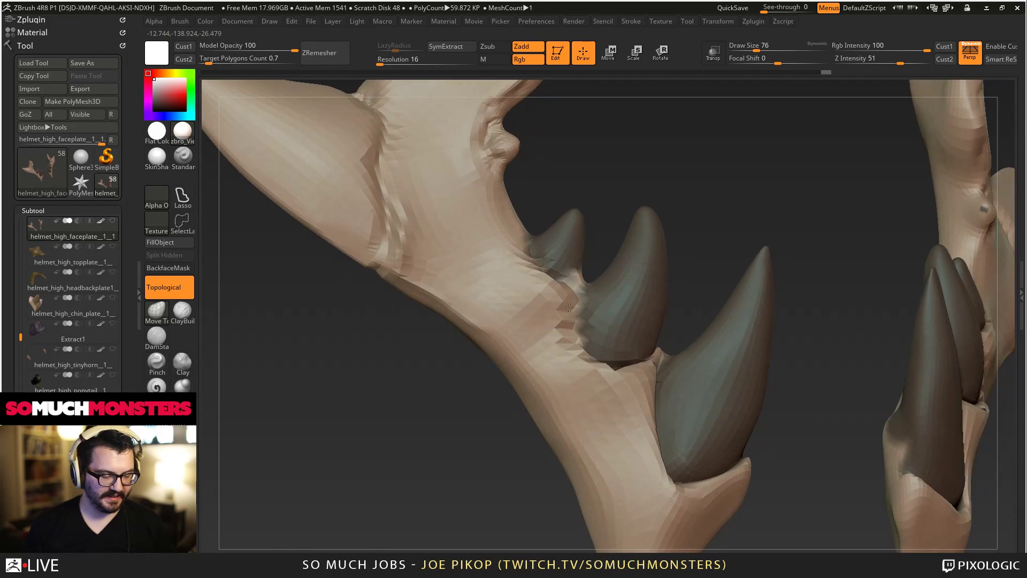
Reshape the bone rim between the smallest and middle teeth so it wraps around their bases.
{"action": "mouse_move", "coordinate": [557, 283]}
{"action": "left_mouse_down"}
{"action": "mouse_move", "coordinate": [581, 277]}
{"action": "mouse_move", "coordinate": [553, 287]}
{"action": "left_mouse_up"}
{"action": "mouse_move", "coordinate": [550, 291]}
{"action": "right_mouse_down"}
{"action": "mouse_move", "coordinate": [541, 317]}
{"action": "mouse_move", "coordinate": [560, 319]}
{"action": "right_mouse_up"}
{"action": "left_click_drag", "start_coordinate": [560, 319], "coordinate": [568, 316]}
{"action": "right_click_drag", "start_coordinate": [568, 316], "coordinate": [557, 344]}
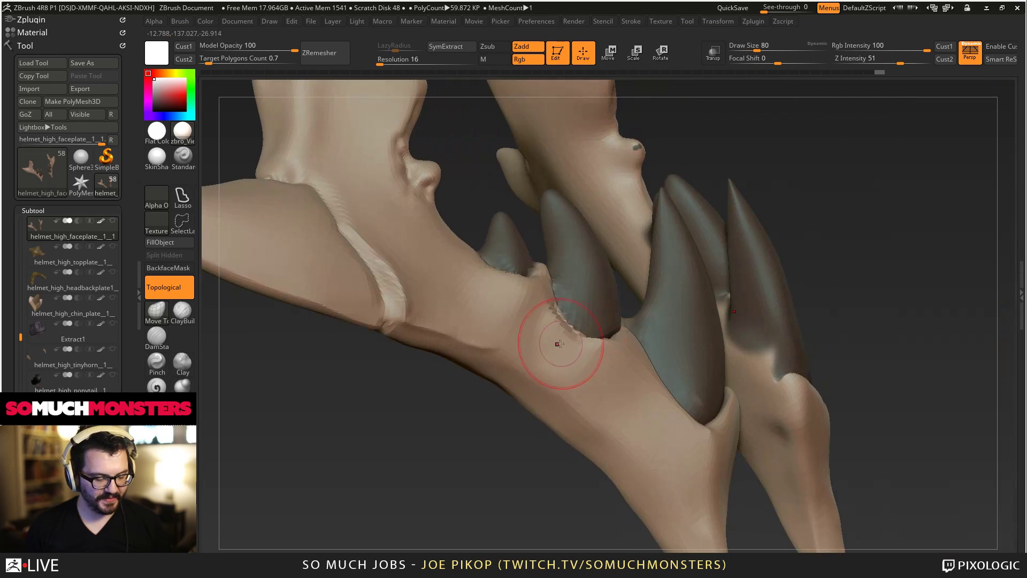
{"action": "left_click_drag", "start_coordinate": [557, 344], "coordinate": [566, 333]}
{"action": "right_click_drag", "start_coordinate": [562, 332], "coordinate": [535, 330]}
{"action": "left_click_drag", "start_coordinate": [535, 330], "coordinate": [543, 335]}
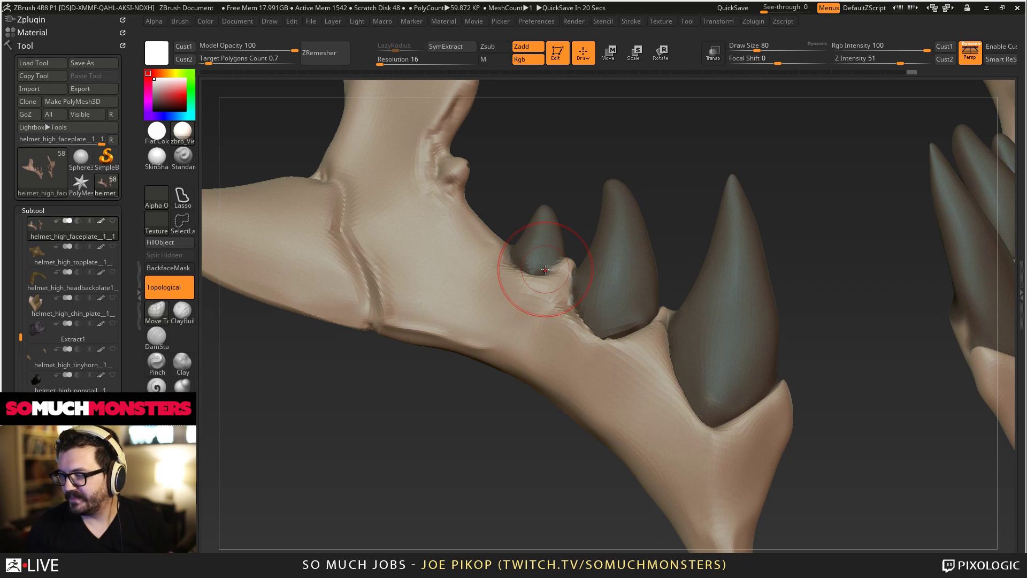
Reshape the small bump on the inner edge of the upper prong with a smaller Move Topological brush.
{"action": "mouse_move", "coordinate": [545, 270]}
{"action": "right_mouse_down"}
{"action": "mouse_move", "coordinate": [521, 270]}
{"action": "mouse_move", "coordinate": [562, 267]}
{"action": "mouse_move", "coordinate": [532, 268]}
{"action": "mouse_move", "coordinate": [556, 297]}
{"action": "mouse_move", "coordinate": [480, 255]}
{"action": "mouse_move", "coordinate": [540, 329]}
{"action": "right_mouse_up"}
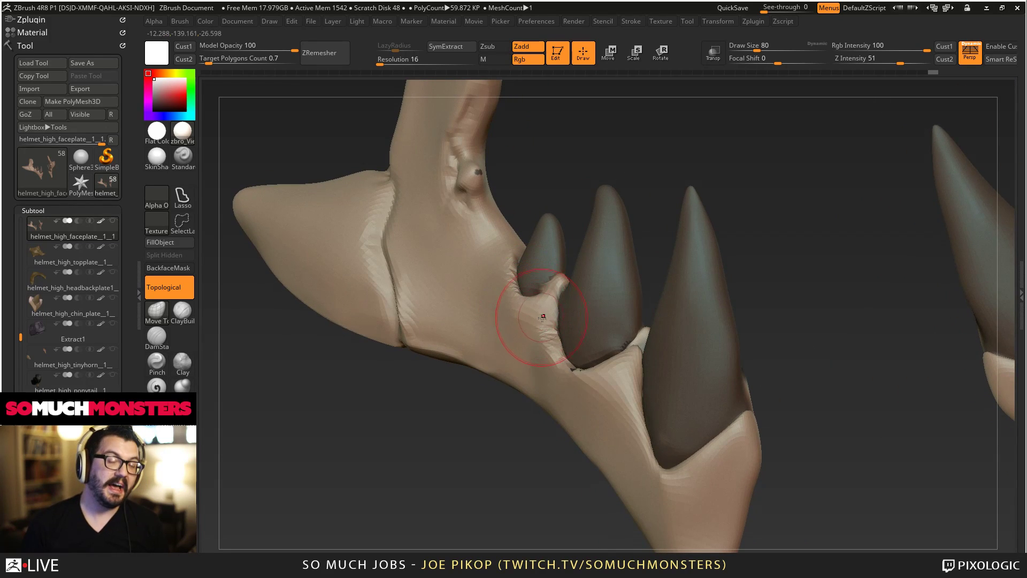
{"action": "right_click_drag", "start_coordinate": [486, 303], "coordinate": [443, 232]}
{"action": "mouse_move", "coordinate": [444, 231]}
{"action": "left_mouse_down"}
{"action": "mouse_move", "coordinate": [427, 204]}
{"action": "mouse_move", "coordinate": [448, 191]}
{"action": "left_mouse_up"}
{"action": "right_click_drag", "start_coordinate": [490, 250], "coordinate": [548, 274]}
{"action": "key", "text": "bracketleft"}
{"action": "left_click_drag", "start_coordinate": [432, 145], "coordinate": [424, 145]}
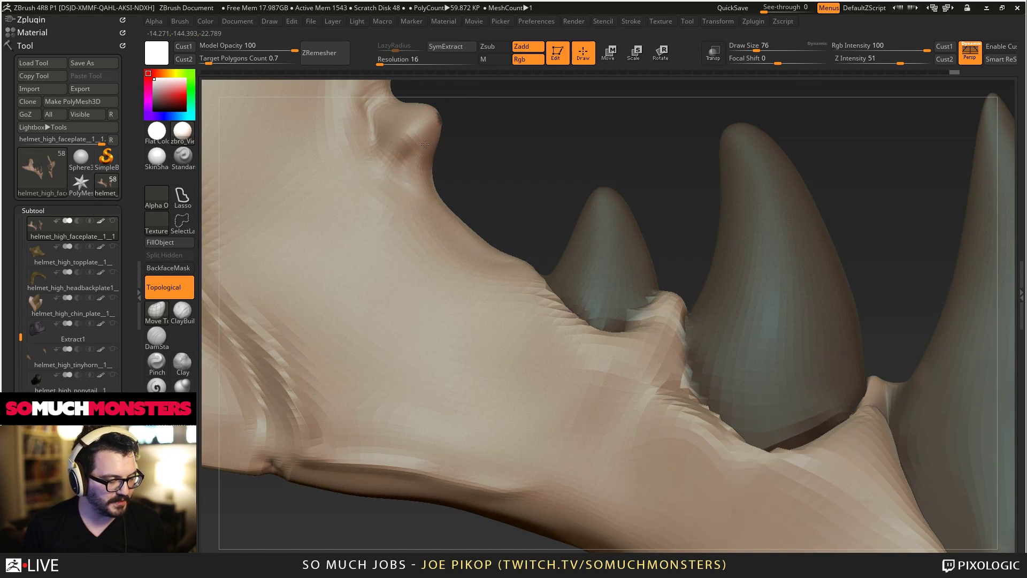
Clear the teeth mask and carve a crease around the base of the small bump with the DamStandard brush.
{"action": "mouse_move", "coordinate": [422, 161]}
{"action": "right_mouse_down"}
{"action": "mouse_move", "coordinate": [457, 214]}
{"action": "mouse_move", "coordinate": [428, 129]}
{"action": "mouse_move", "coordinate": [442, 171]}
{"action": "mouse_move", "coordinate": [398, 184]}
{"action": "mouse_move", "coordinate": [469, 208]}
{"action": "right_mouse_up"}
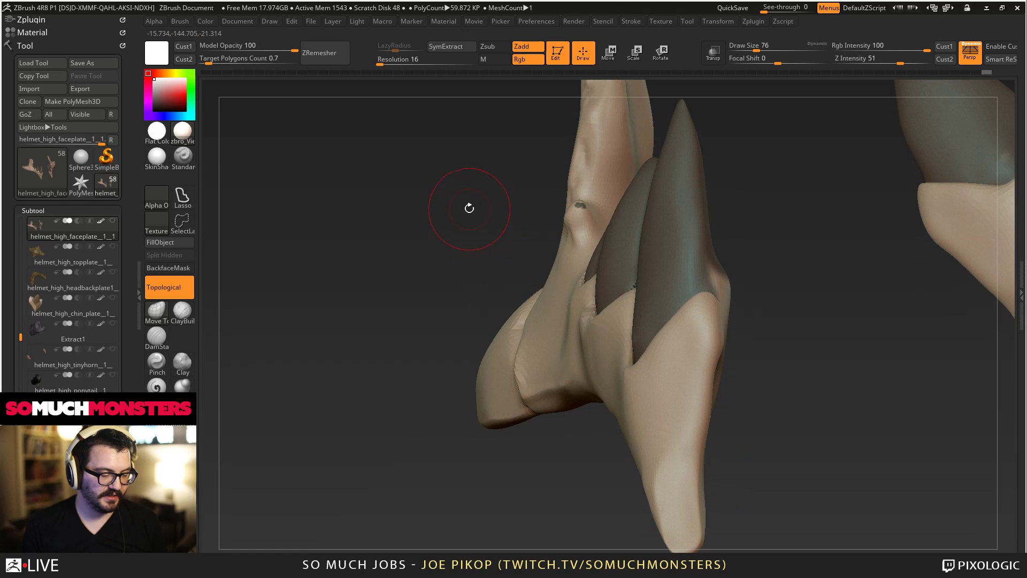
{"action": "left_click_drag", "start_coordinate": [417, 170], "coordinate": [492, 265], "text": "ctrl"}
{"action": "mouse_move", "coordinate": [493, 266]}
{"action": "right_mouse_down"}
{"action": "mouse_move", "coordinate": [556, 257]}
{"action": "mouse_move", "coordinate": [587, 222]}
{"action": "mouse_move", "coordinate": [532, 156]}
{"action": "right_mouse_up"}
{"action": "key", "text": "b"}
{"action": "key", "text": "m"}
{"action": "key", "text": "t"}
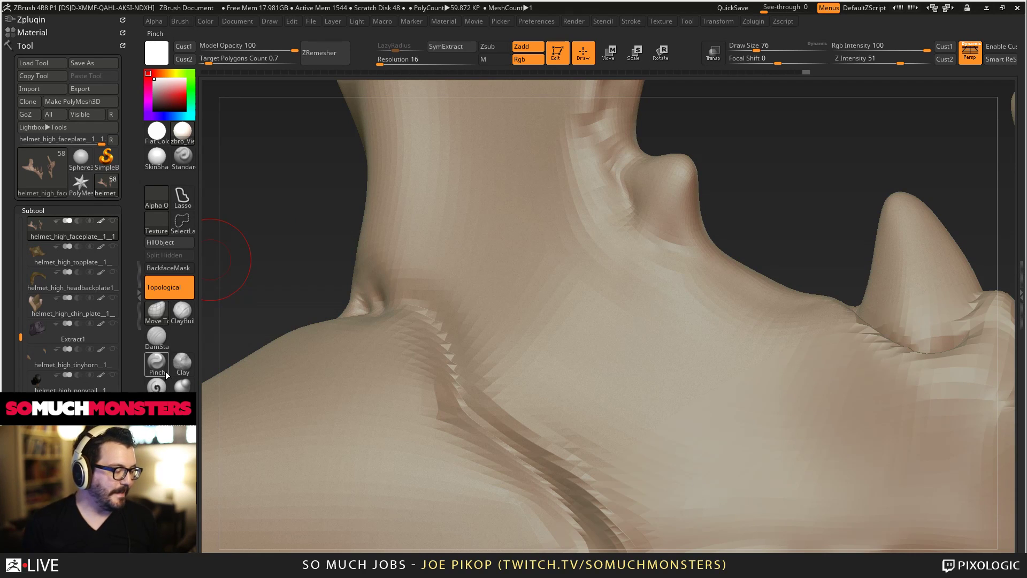
{"action": "left_click", "coordinate": [156, 337]}
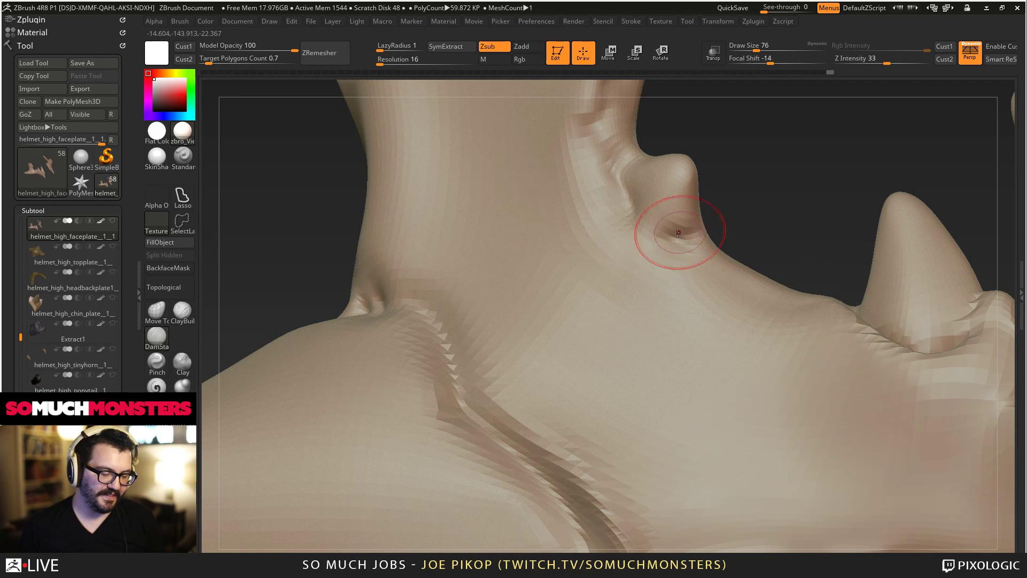
{"action": "mouse_move", "coordinate": [677, 233]}
{"action": "right_mouse_down"}
{"action": "mouse_move", "coordinate": [688, 241]}
{"action": "mouse_move", "coordinate": [710, 155]}
{"action": "mouse_move", "coordinate": [680, 157]}
{"action": "right_mouse_up"}
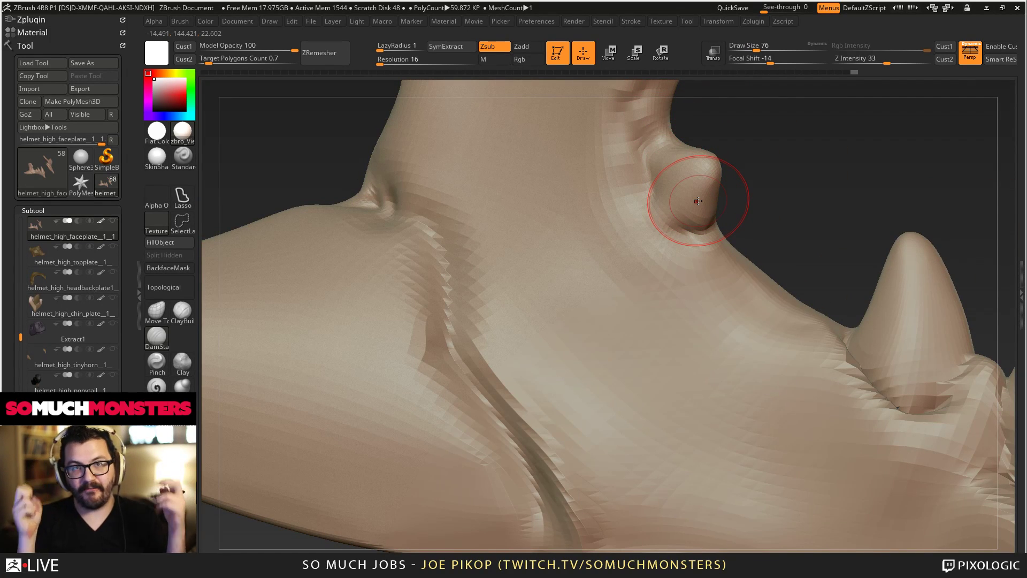
{"action": "mouse_move", "coordinate": [698, 201]}
{"action": "right_mouse_down"}
{"action": "mouse_move", "coordinate": [665, 160]}
{"action": "mouse_move", "coordinate": [642, 158]}
{"action": "mouse_move", "coordinate": [653, 207]}
{"action": "right_mouse_up"}
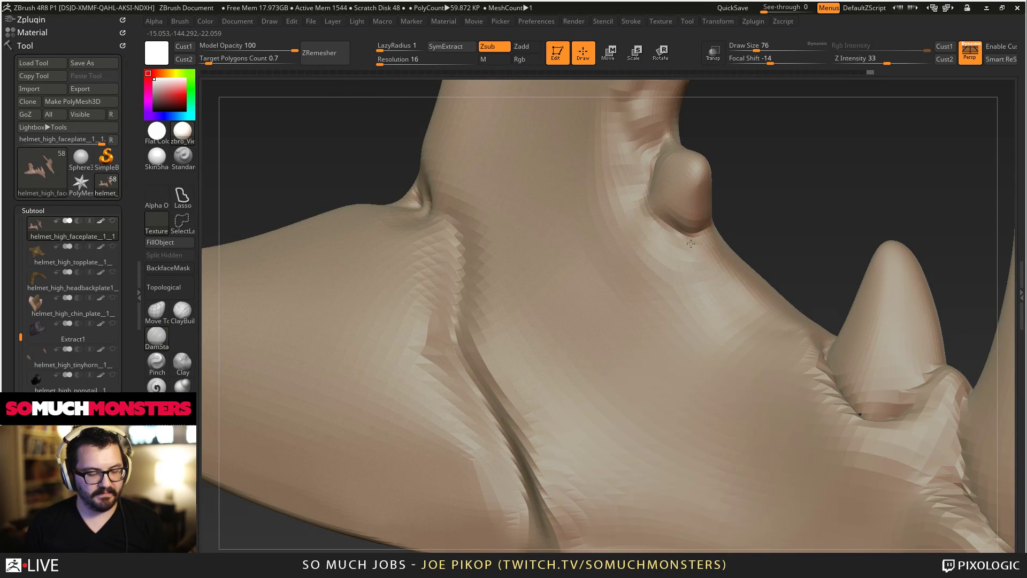
{"action": "left_click_drag", "start_coordinate": [691, 243], "coordinate": [669, 222]}
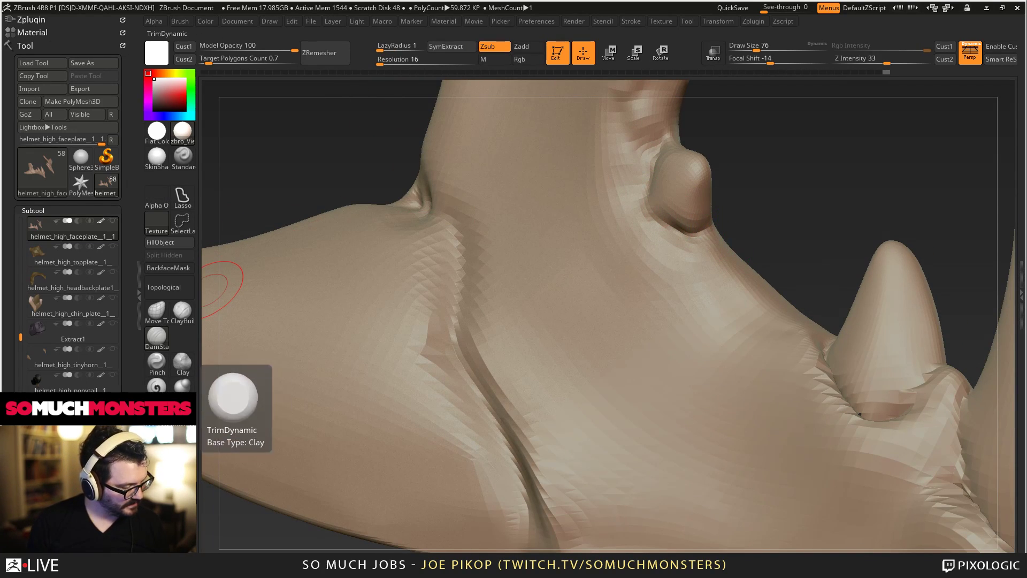
Cut flat planes into the small bump and the teeth with the TrimDynamic brush.
{"action": "mouse_move", "coordinate": [690, 179]}
{"action": "right_mouse_down"}
{"action": "mouse_move", "coordinate": [668, 172]}
{"action": "mouse_move", "coordinate": [768, 275]}
{"action": "mouse_move", "coordinate": [862, 263]}
{"action": "right_mouse_up"}
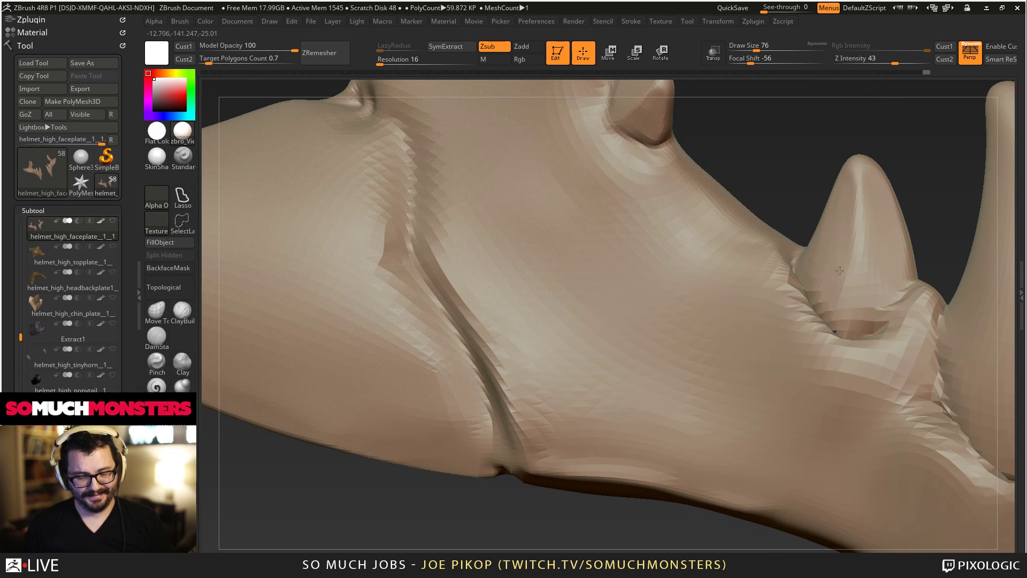
{"action": "mouse_move", "coordinate": [834, 234]}
{"action": "right_mouse_down"}
{"action": "mouse_move", "coordinate": [821, 161]}
{"action": "mouse_move", "coordinate": [678, 193]}
{"action": "mouse_move", "coordinate": [759, 239]}
{"action": "mouse_move", "coordinate": [710, 265]}
{"action": "mouse_move", "coordinate": [765, 246]}
{"action": "right_mouse_up"}
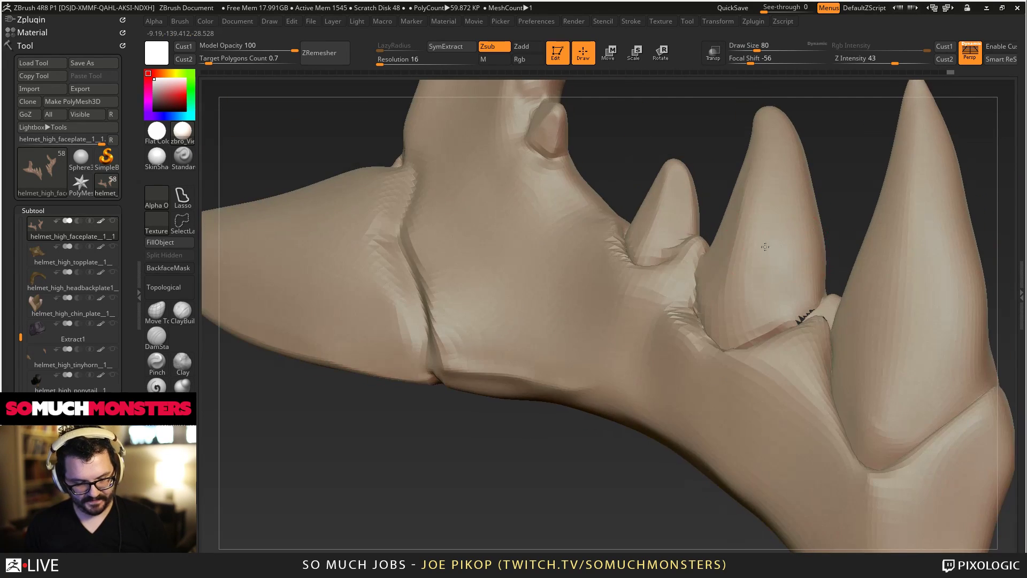
{"action": "right_click_drag", "start_coordinate": [768, 143], "coordinate": [753, 193]}
{"action": "right_click_drag", "start_coordinate": [753, 237], "coordinate": [689, 254]}
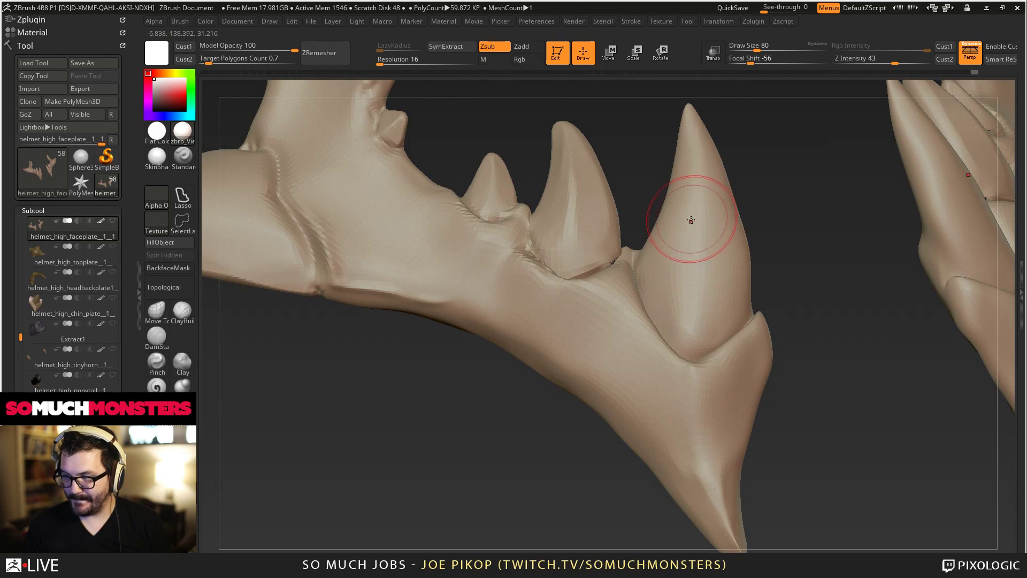
{"action": "right_click_drag", "start_coordinate": [635, 198], "coordinate": [705, 240]}
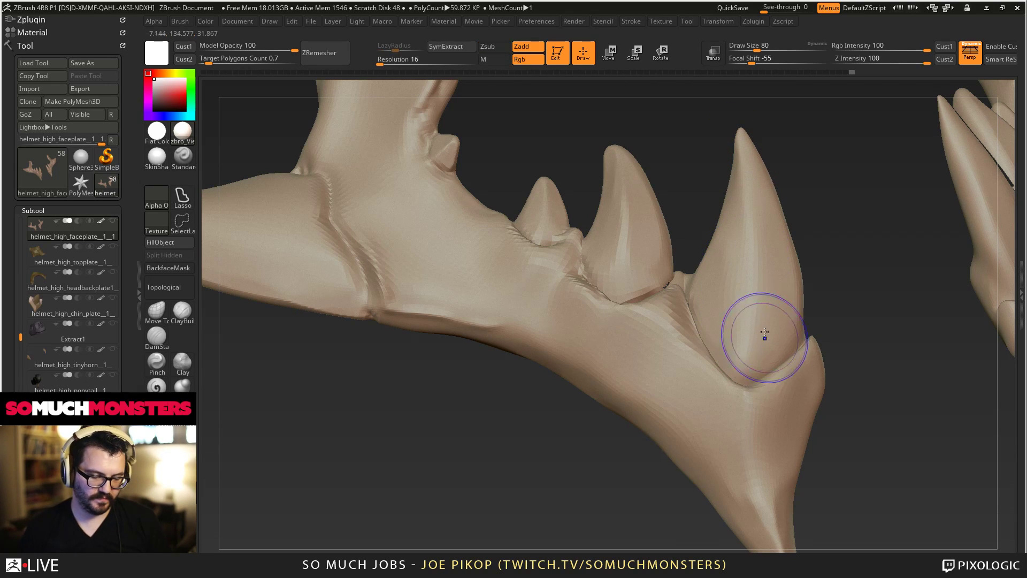
Unhide all the other subtools to bring back the whole character around the face plate.
{"action": "right_click_drag", "start_coordinate": [768, 453], "coordinate": [487, 240], "text": "ctrl"}
{"action": "left_click", "coordinate": [112, 222], "text": "shift"}
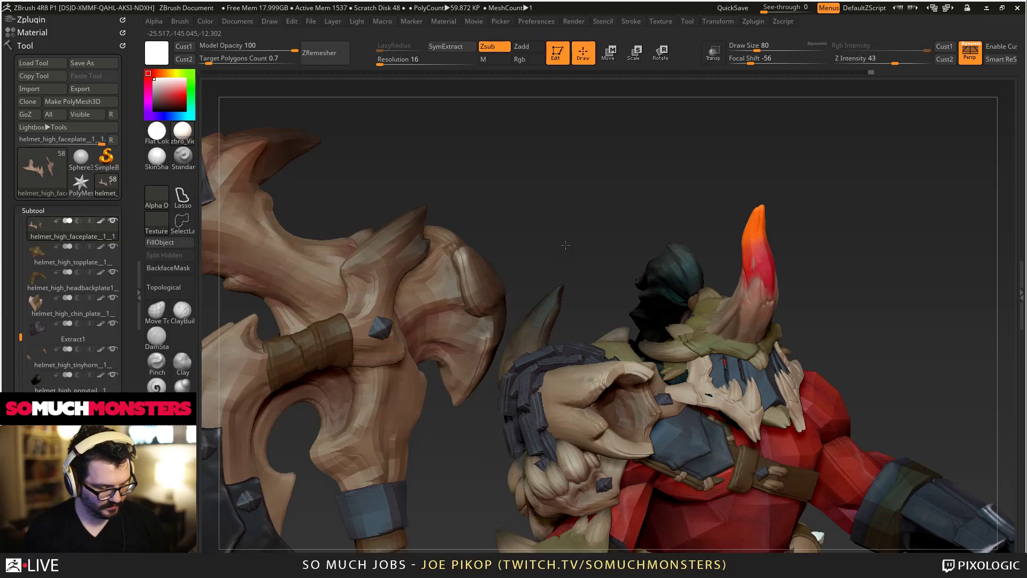
{"action": "mouse_move", "coordinate": [566, 245]}
{"action": "right_mouse_down", "text": "alt"}
{"action": "mouse_move", "coordinate": [573, 191]}
{"action": "mouse_move", "coordinate": [508, 197]}
{"action": "mouse_move", "coordinate": [707, 377]}
{"action": "mouse_move", "coordinate": [717, 401]}
{"action": "mouse_move", "coordinate": [698, 300]}
{"action": "mouse_move", "coordinate": [696, 322]}
{"action": "right_mouse_up", "text": "alt"}
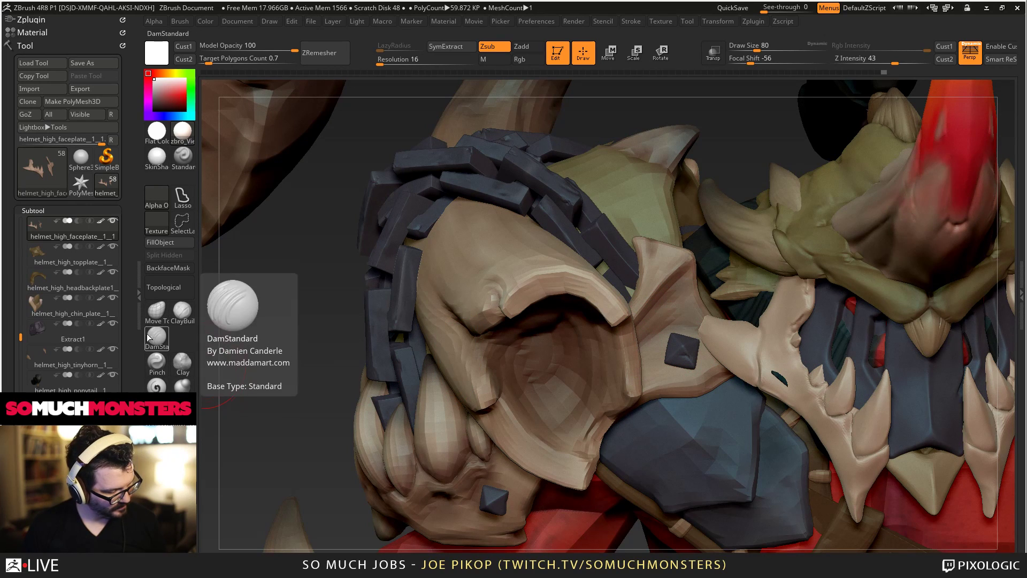
Adjust the shape of the face plate's lower tip with the Move brush and smooth the surface around the small hole.
{"action": "left_click", "coordinate": [156, 310]}
{"action": "key", "text": "b"}
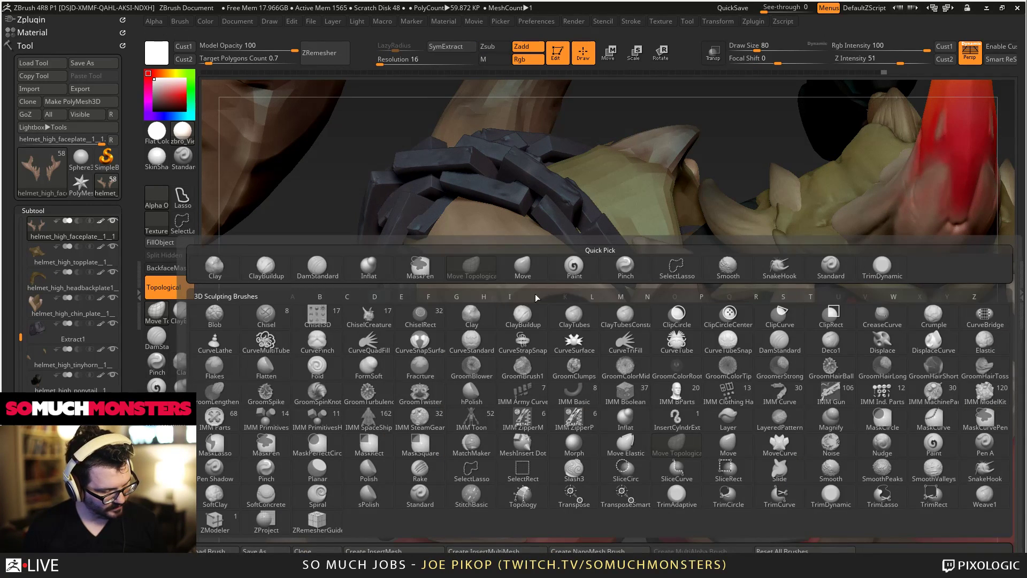
{"action": "left_click", "coordinate": [525, 270]}
{"action": "mouse_move", "coordinate": [642, 299]}
{"action": "right_mouse_down"}
{"action": "mouse_move", "coordinate": [723, 333]}
{"action": "mouse_move", "coordinate": [740, 381]}
{"action": "mouse_move", "coordinate": [759, 302]}
{"action": "mouse_move", "coordinate": [810, 295]}
{"action": "mouse_move", "coordinate": [792, 294]}
{"action": "mouse_move", "coordinate": [850, 183]}
{"action": "mouse_move", "coordinate": [819, 162]}
{"action": "mouse_move", "coordinate": [750, 243]}
{"action": "mouse_move", "coordinate": [785, 343]}
{"action": "right_mouse_up"}
{"action": "key", "text": "bracketright"}
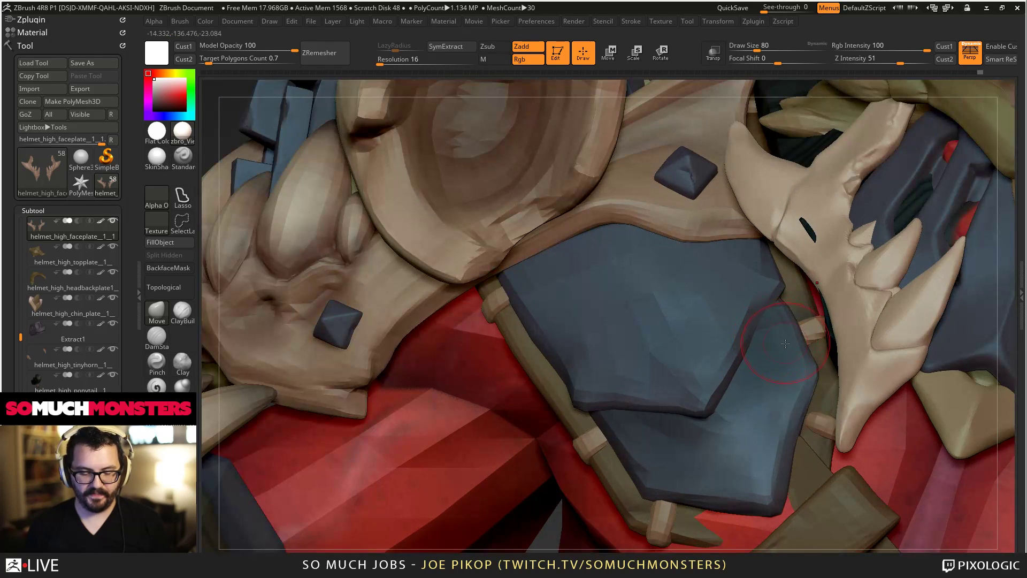
{"action": "left_click_drag", "start_coordinate": [856, 412], "coordinate": [850, 424], "text": "shift"}
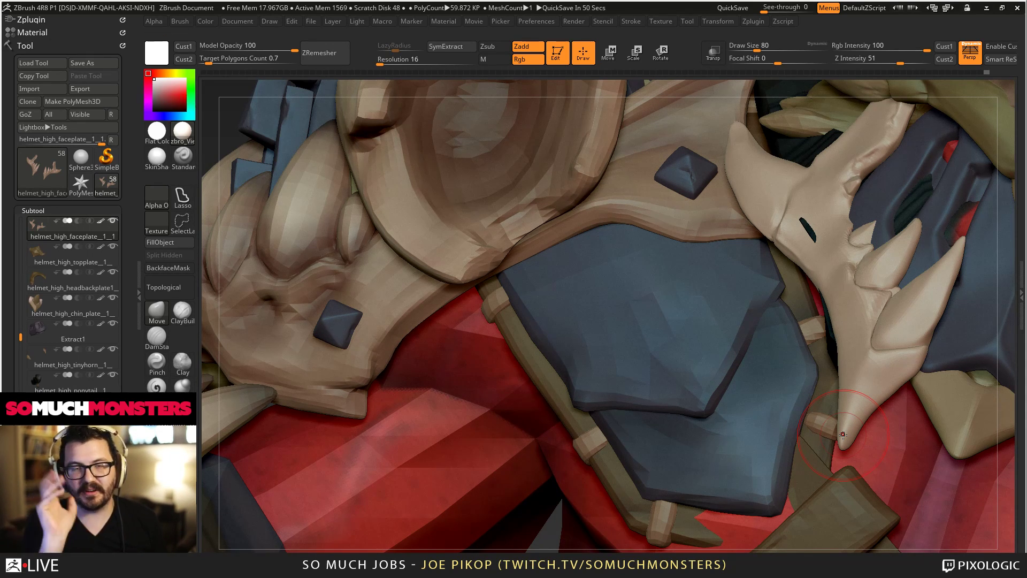
{"action": "right_click_drag", "start_coordinate": [758, 300], "coordinate": [784, 232]}
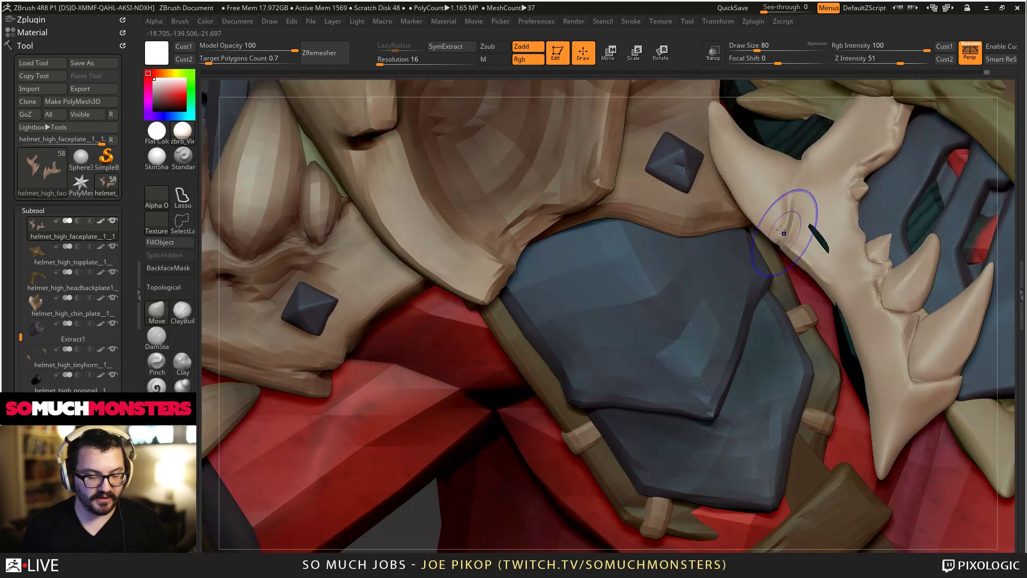
{"action": "mouse_move", "coordinate": [785, 232]}
{"action": "left_mouse_down", "text": "shift"}
{"action": "mouse_move", "coordinate": [750, 196]}
{"action": "mouse_move", "coordinate": [786, 194]}
{"action": "mouse_move", "coordinate": [779, 188]}
{"action": "left_mouse_up", "text": "shift"}
Build up bony forms where the face plate's two upper prongs meet with the ClayBuildup brush, reducing the draw size to about 36.
{"action": "left_click", "coordinate": [182, 310]}
{"action": "key", "text": "bracketleft"}
{"action": "key", "text": "bracketleft"}
{"action": "key", "text": "bracketleft"}
{"action": "right_click_drag", "start_coordinate": [780, 188], "coordinate": [807, 197]}
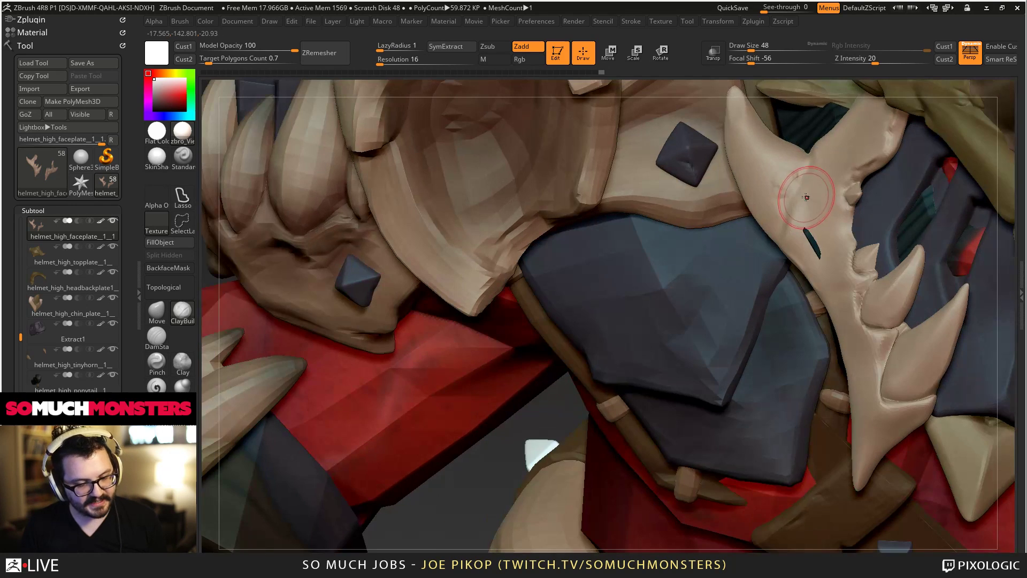
{"action": "left_click_drag", "start_coordinate": [807, 198], "coordinate": [805, 194]}
{"action": "key", "text": "["}
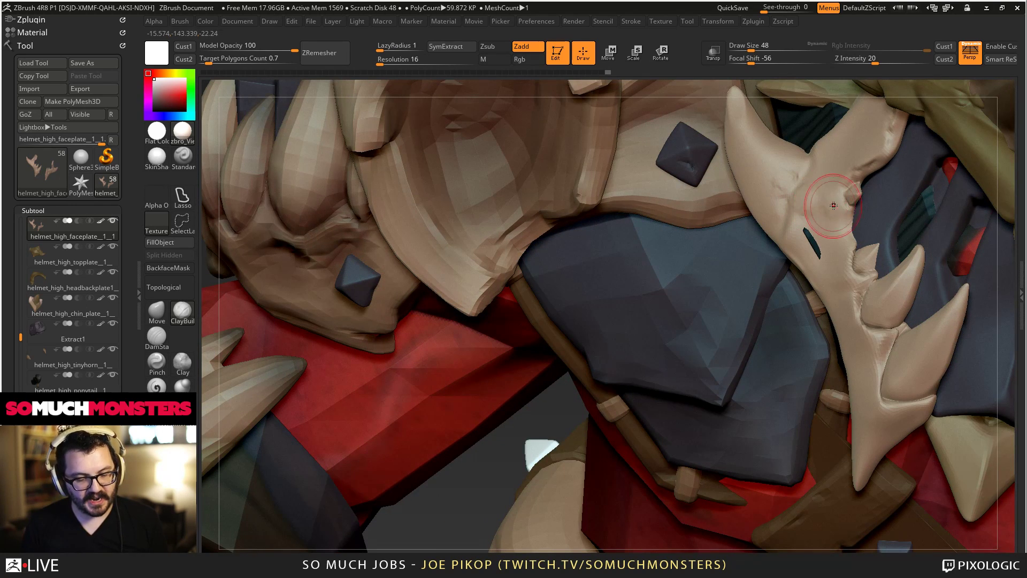
{"action": "key", "text": "["}
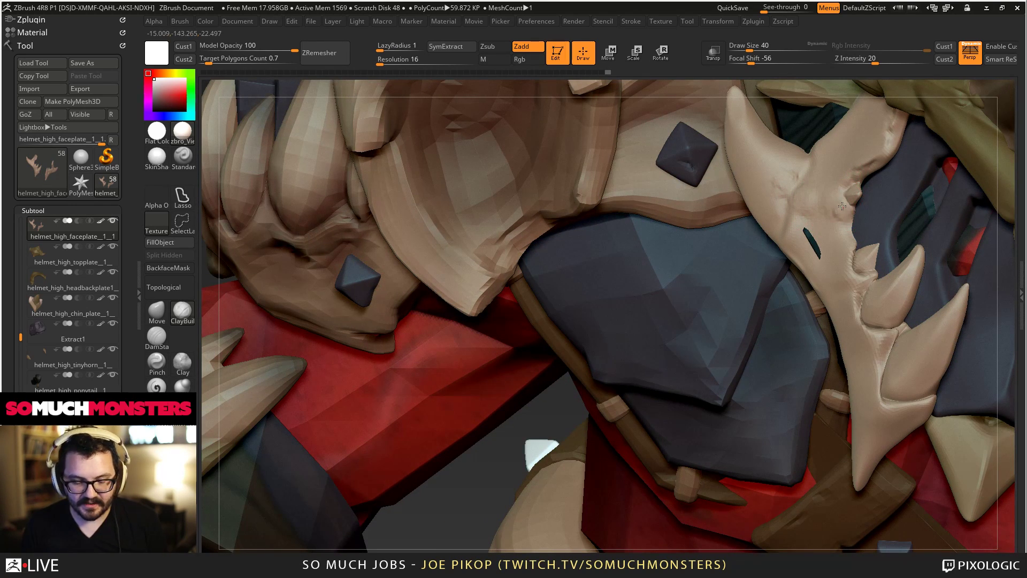
{"action": "key", "text": "["}
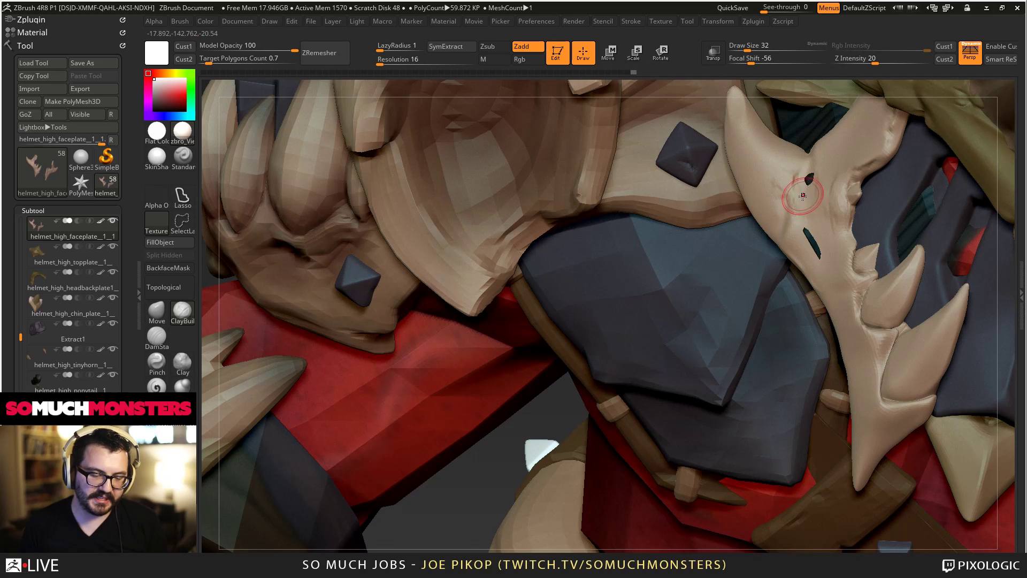
{"action": "mouse_move", "coordinate": [803, 195]}
{"action": "left_mouse_down"}
{"action": "mouse_move", "coordinate": [808, 178]}
{"action": "mouse_move", "coordinate": [805, 192]}
{"action": "left_mouse_up"}
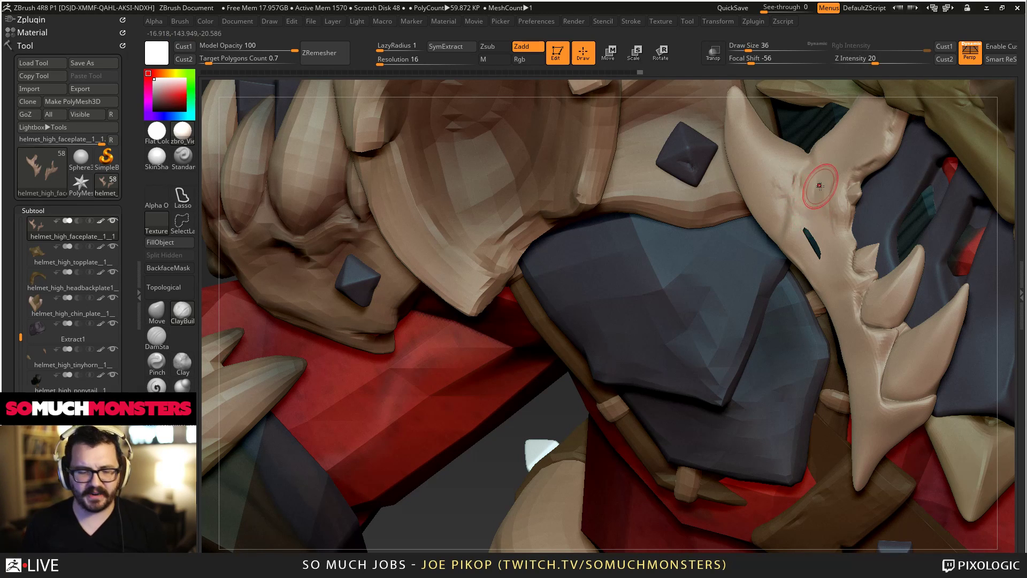
Build up rough bone planes along the inner upper prong and its outer edge with ClayBuildup at draw size 36, reduced to 32.
{"action": "mouse_move", "coordinate": [829, 180]}
{"action": "right_mouse_down"}
{"action": "mouse_move", "coordinate": [856, 260]}
{"action": "mouse_move", "coordinate": [854, 236]}
{"action": "right_mouse_up"}
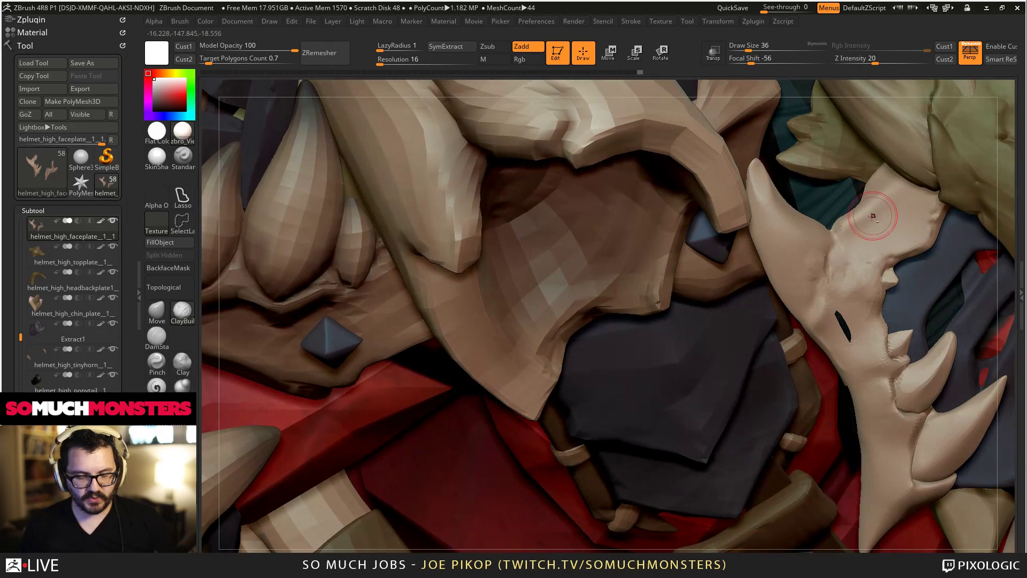
{"action": "left_click_drag", "start_coordinate": [849, 229], "coordinate": [894, 198]}
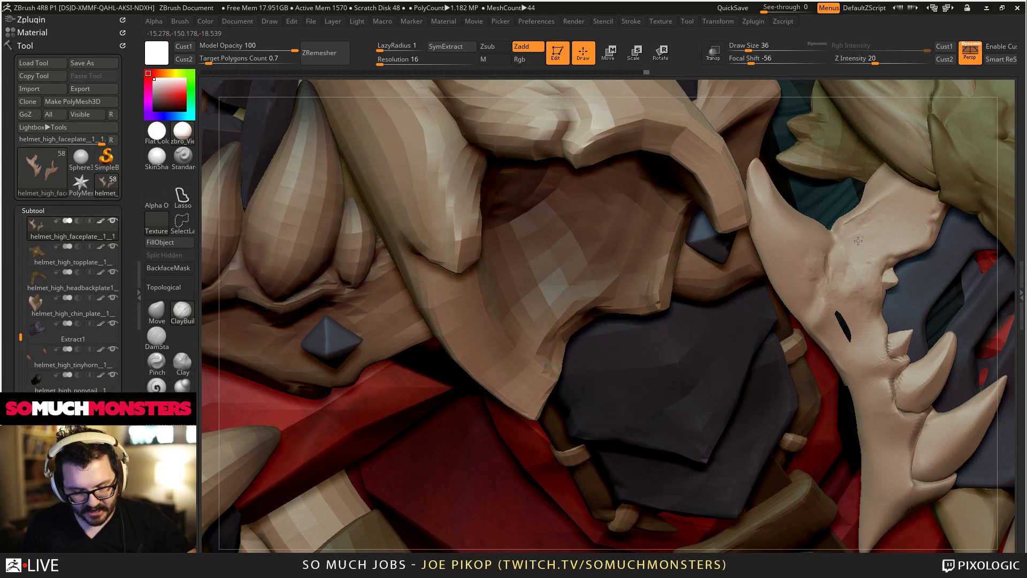
{"action": "left_click_drag", "start_coordinate": [859, 241], "coordinate": [852, 249]}
{"action": "right_click_drag", "start_coordinate": [897, 173], "coordinate": [888, 190]}
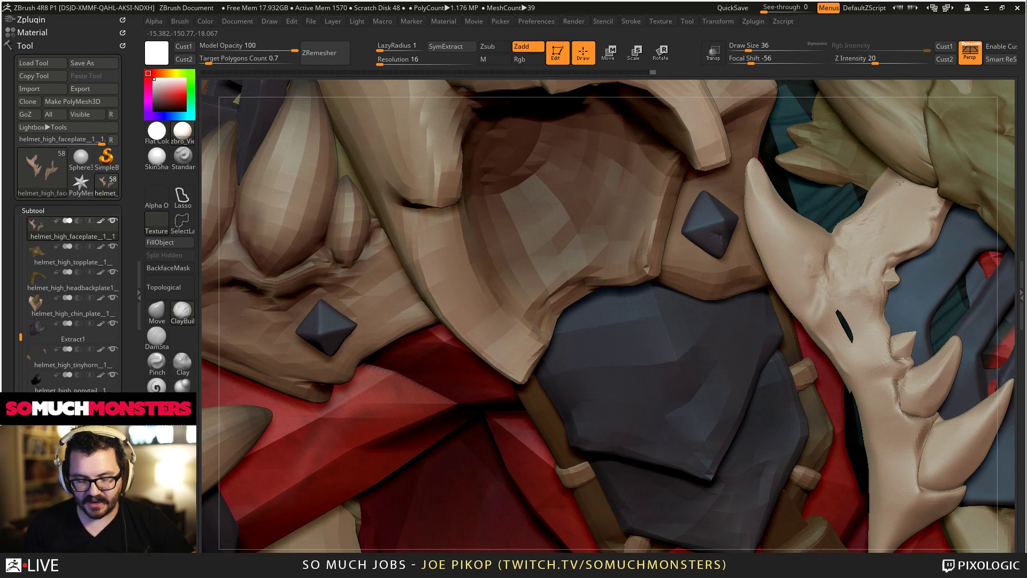
{"action": "mouse_move", "coordinate": [900, 182]}
{"action": "left_mouse_down"}
{"action": "mouse_move", "coordinate": [887, 184]}
{"action": "mouse_move", "coordinate": [909, 172]}
{"action": "left_mouse_up"}
{"action": "left_click_drag", "start_coordinate": [877, 210], "coordinate": [940, 226]}
{"action": "key", "text": "bracketleft"}
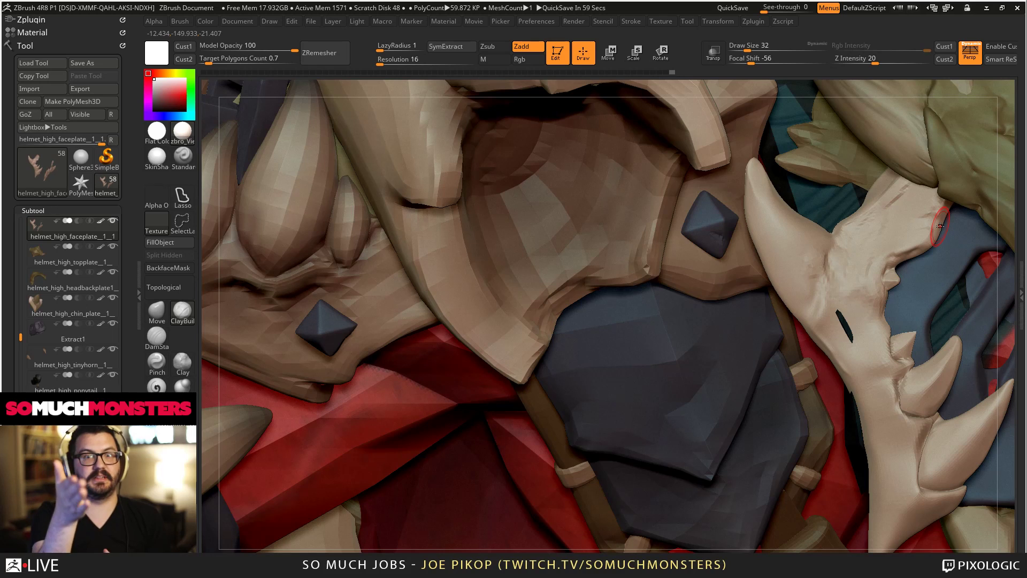
{"action": "left_click_drag", "start_coordinate": [927, 220], "coordinate": [924, 229]}
Reshape and even out the junction between the face plate's two upper prongs with a smaller Move brush.
{"action": "left_click_drag", "start_coordinate": [816, 111], "coordinate": [837, 121]}
{"action": "right_click_drag", "start_coordinate": [837, 121], "coordinate": [236, 345], "text": "ctrl"}
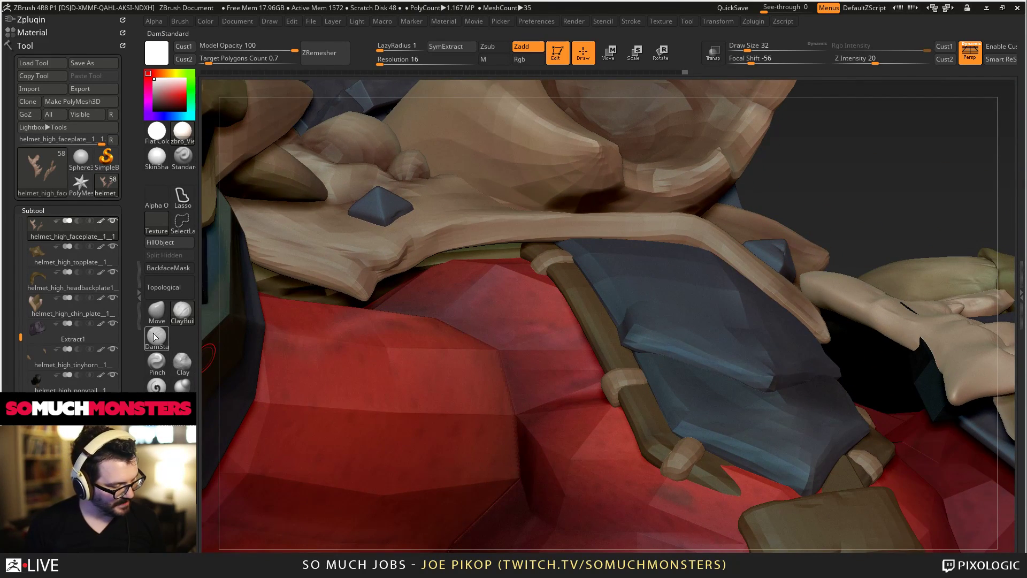
{"action": "left_click", "coordinate": [157, 311]}
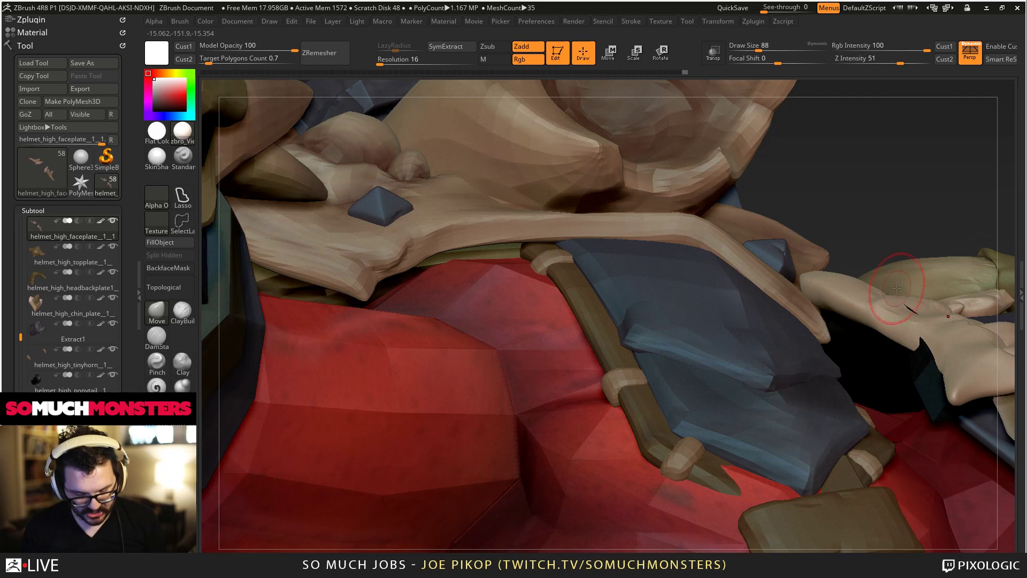
{"action": "mouse_move", "coordinate": [900, 300]}
{"action": "right_mouse_down"}
{"action": "mouse_move", "coordinate": [920, 316]}
{"action": "mouse_move", "coordinate": [899, 306]}
{"action": "mouse_move", "coordinate": [891, 261]}
{"action": "mouse_move", "coordinate": [866, 299]}
{"action": "right_mouse_up"}
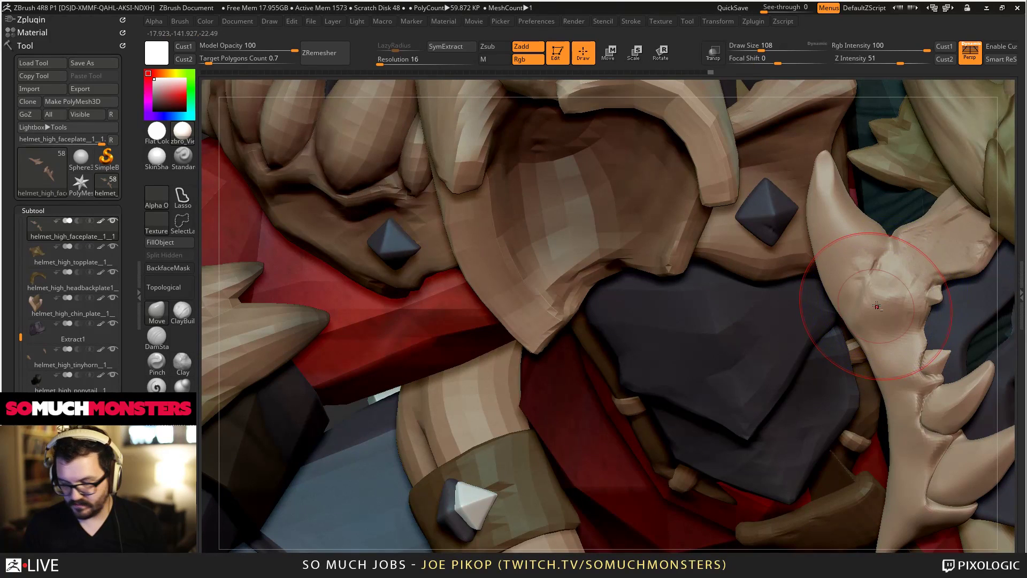
{"action": "key", "text": "bracketleft"}
{"action": "key", "text": "bracketleft"}
{"action": "mouse_move", "coordinate": [884, 269]}
{"action": "left_mouse_down"}
{"action": "mouse_move", "coordinate": [900, 292]}
{"action": "mouse_move", "coordinate": [893, 299]}
{"action": "left_mouse_up"}
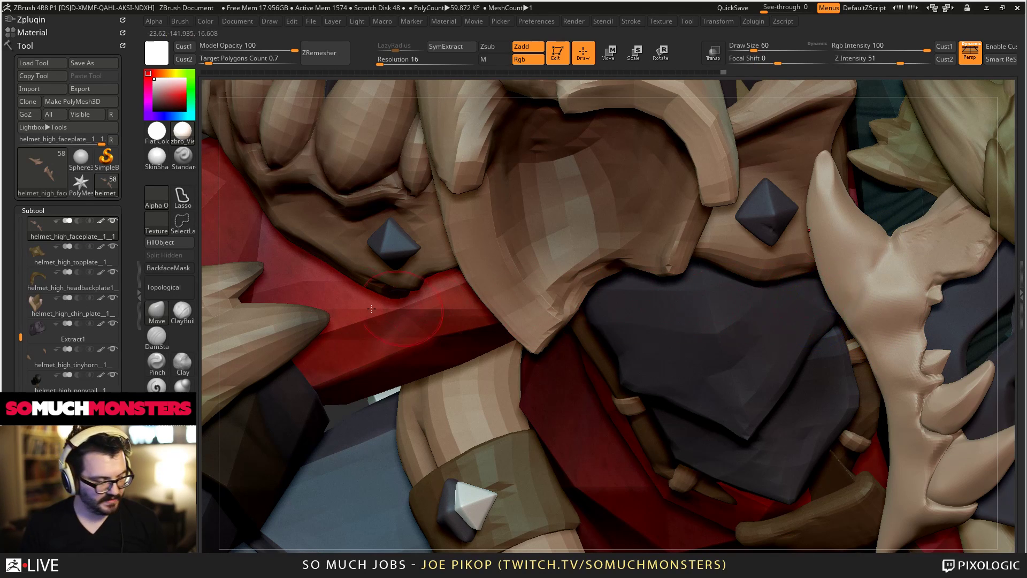
Build up the face plate's lower half beside the teeth down to the tip with ClayBuildup at draw size 40, reduced to 36.
{"action": "left_click", "coordinate": [183, 310]}
{"action": "key", "text": "bracketleft"}
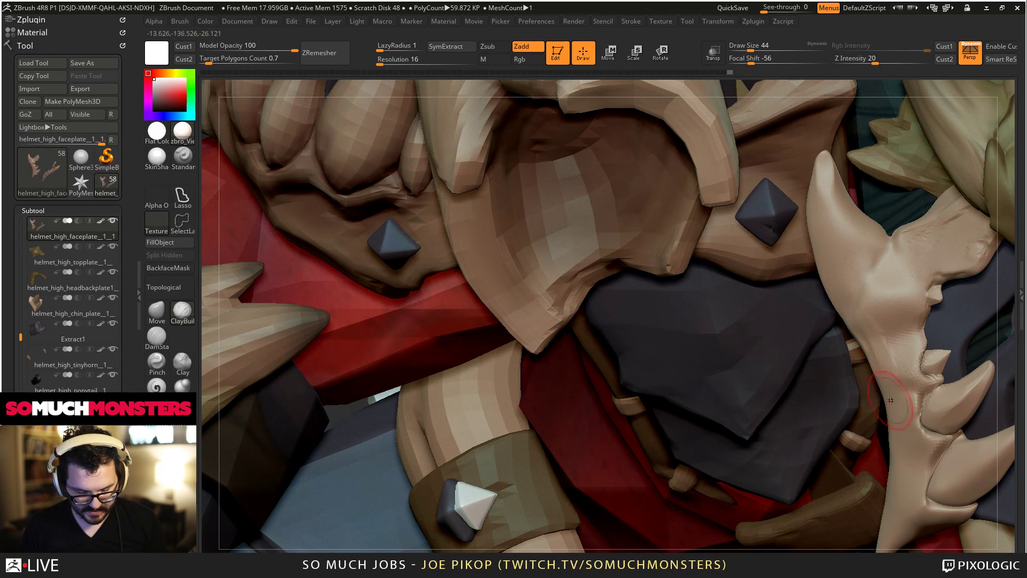
{"action": "key", "text": "bracketleft"}
{"action": "right_click_drag", "start_coordinate": [890, 400], "coordinate": [881, 305], "text": "alt"}
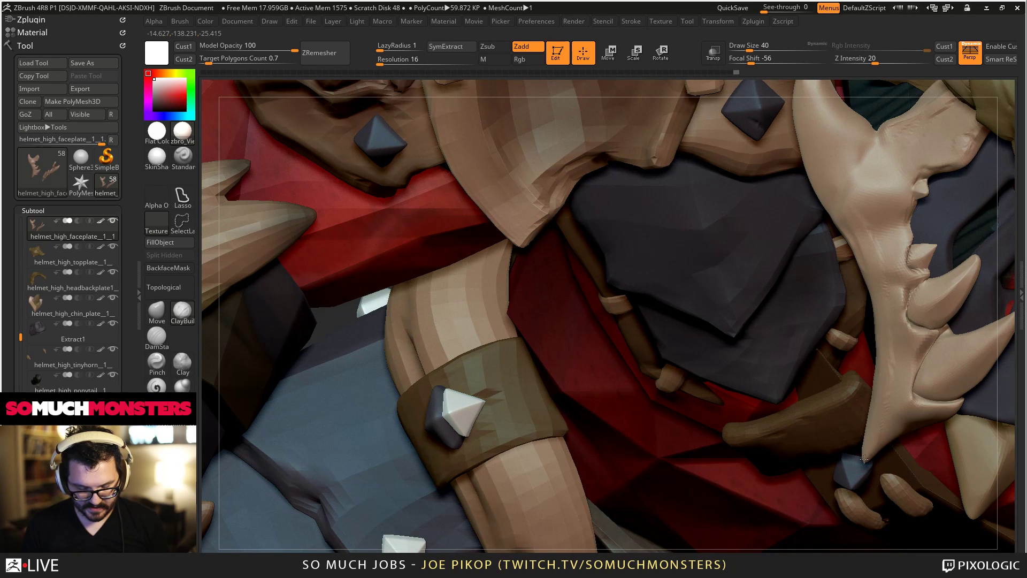
{"action": "right_click_drag", "start_coordinate": [864, 459], "coordinate": [905, 398]}
{"action": "key", "text": "bracketleft"}
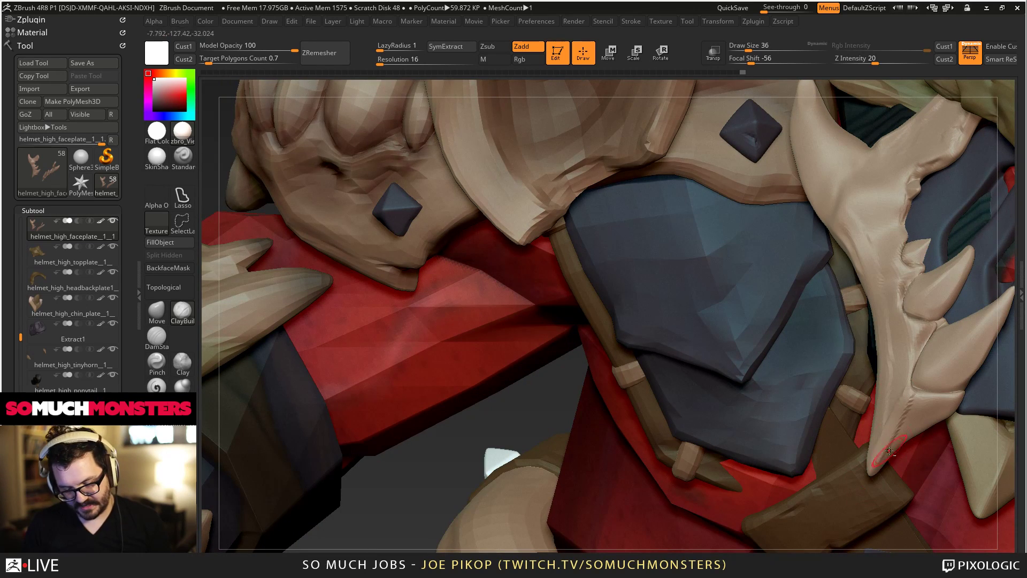
{"action": "right_click_drag", "start_coordinate": [889, 451], "coordinate": [804, 338], "text": "alt"}
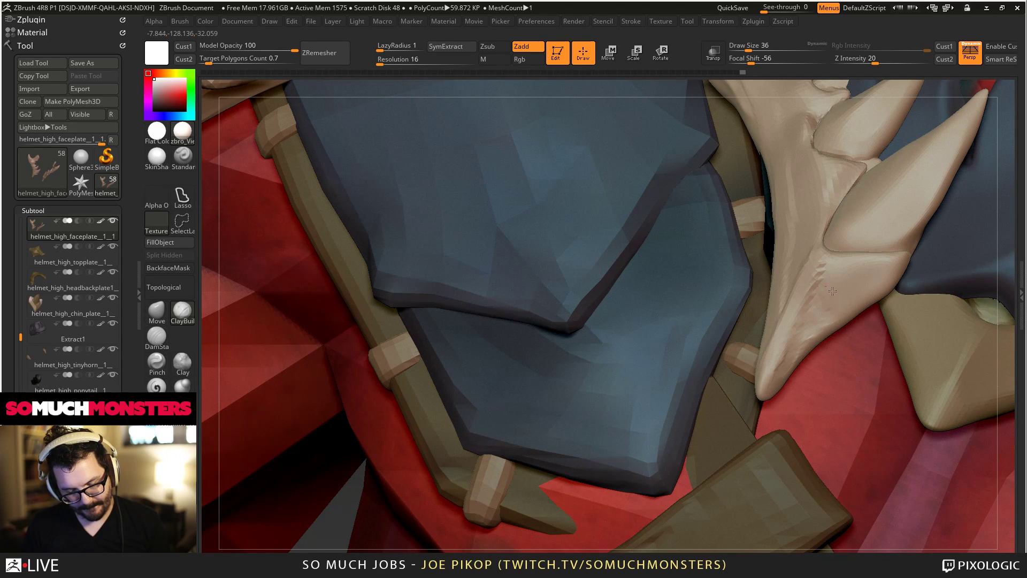
Flatten the clay strokes on the face plate's lower tip and below the teeth into cleaner planes, then smooth them.
{"action": "mouse_move", "coordinate": [841, 288]}
{"action": "left_mouse_down"}
{"action": "mouse_move", "coordinate": [851, 271]}
{"action": "mouse_move", "coordinate": [841, 283]}
{"action": "left_mouse_up"}
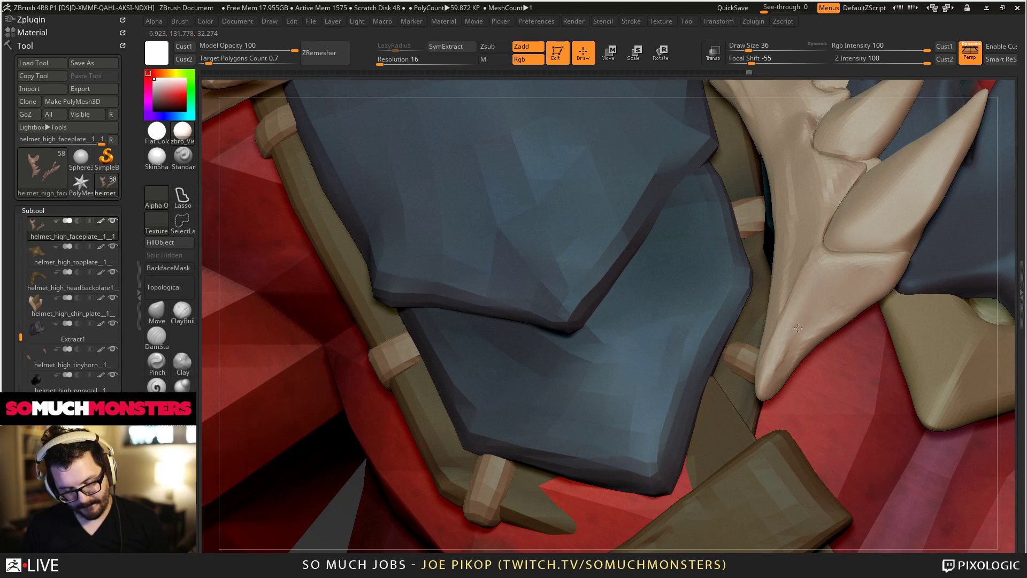
{"action": "right_click_drag", "start_coordinate": [770, 405], "coordinate": [821, 288]}
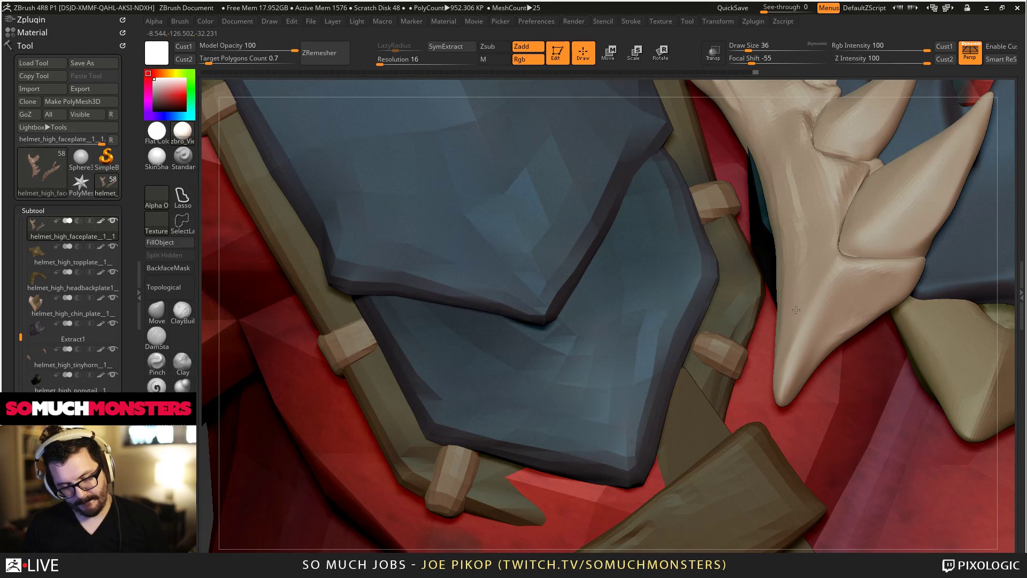
{"action": "mouse_move", "coordinate": [830, 187]}
{"action": "left_mouse_down"}
{"action": "mouse_move", "coordinate": [836, 176]}
{"action": "mouse_move", "coordinate": [833, 184]}
{"action": "left_mouse_up"}
{"action": "mouse_move", "coordinate": [834, 185]}
{"action": "right_mouse_down"}
{"action": "mouse_move", "coordinate": [813, 202]}
{"action": "mouse_move", "coordinate": [838, 183]}
{"action": "right_mouse_up"}
{"action": "left_click_drag", "start_coordinate": [838, 183], "coordinate": [831, 182], "text": "shift"}
Build up bone texture with ClayBuildup beside the small teeth and across the middle of the face plate at draw size 36.
{"action": "mouse_move", "coordinate": [847, 161]}
{"action": "right_mouse_down", "text": "alt"}
{"action": "mouse_move", "coordinate": [902, 277]}
{"action": "mouse_move", "coordinate": [840, 260]}
{"action": "right_mouse_up", "text": "alt"}
{"action": "key", "text": "b"}
{"action": "key", "text": "c"}
{"action": "key", "text": "b"}
{"action": "left_click_drag", "start_coordinate": [823, 238], "coordinate": [825, 254]}
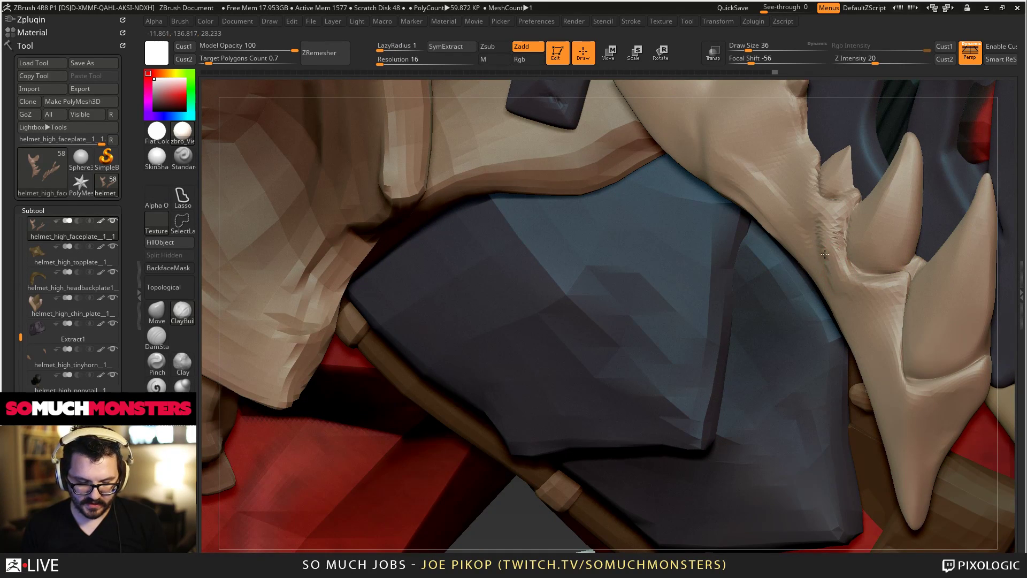
{"action": "mouse_move", "coordinate": [803, 177]}
{"action": "right_mouse_down"}
{"action": "mouse_move", "coordinate": [846, 235]}
{"action": "mouse_move", "coordinate": [806, 231]}
{"action": "right_mouse_up"}
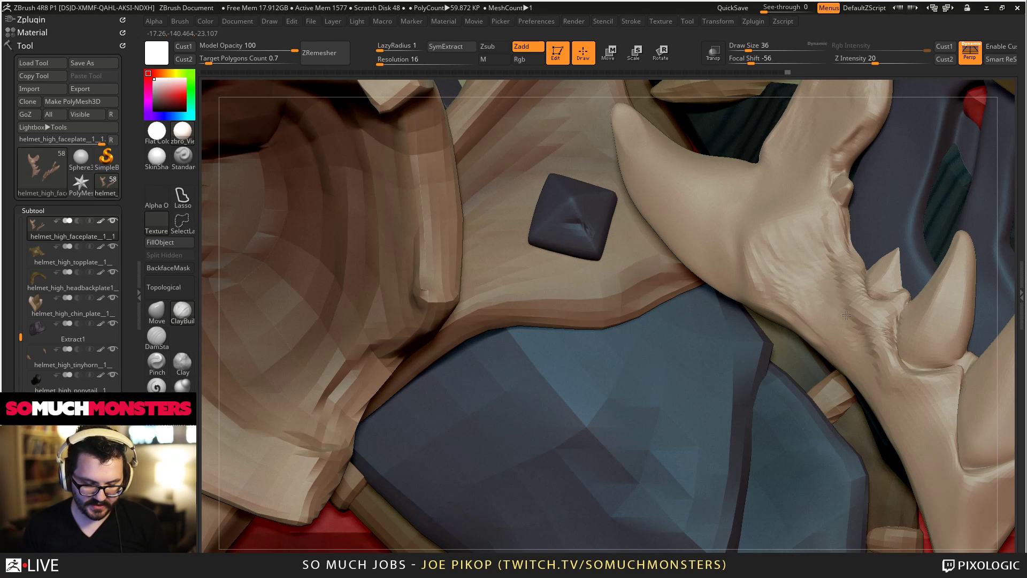
{"action": "key", "text": "shift"}
Make the tiny helmet horn the active subtool and adjust its shape with the Move brush at draw size 52.
{"action": "mouse_move", "coordinate": [796, 290]}
{"action": "right_mouse_down", "text": "ctrl"}
{"action": "mouse_move", "coordinate": [749, 238]}
{"action": "mouse_move", "coordinate": [610, 265]}
{"action": "mouse_move", "coordinate": [583, 258]}
{"action": "mouse_move", "coordinate": [618, 266]}
{"action": "mouse_move", "coordinate": [654, 367]}
{"action": "mouse_move", "coordinate": [632, 279]}
{"action": "mouse_move", "coordinate": [642, 297]}
{"action": "mouse_move", "coordinate": [627, 319]}
{"action": "right_mouse_up", "text": "ctrl"}
{"action": "left_click", "coordinate": [629, 302], "text": "alt"}
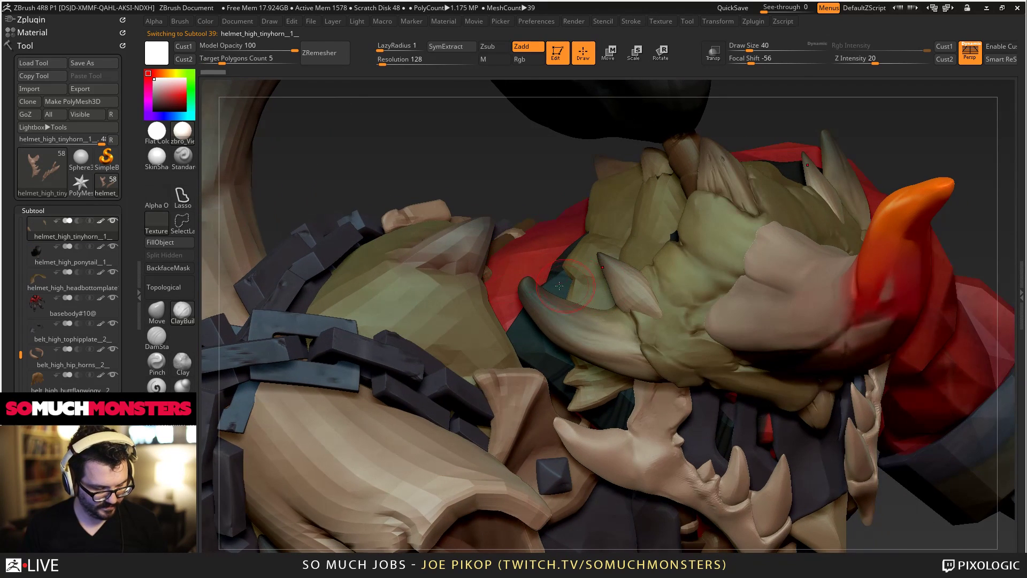
{"action": "left_click", "coordinate": [157, 313]}
{"action": "left_click_drag", "start_coordinate": [610, 284], "coordinate": [618, 276]}
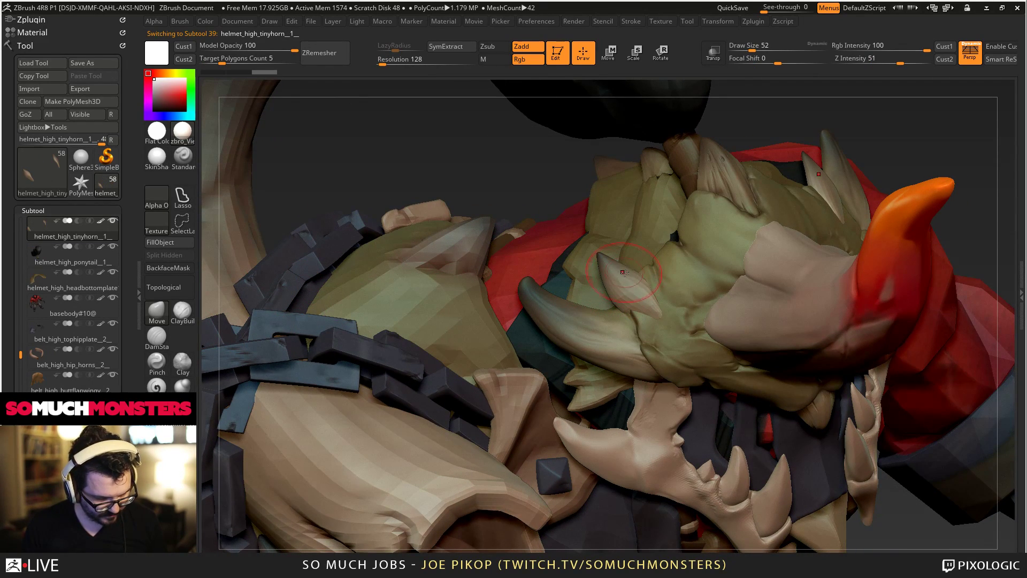
Switch to the helmet top plate and build up folds around the bases of the tiny horn and side horn with ClayBuildup.
{"action": "left_click", "coordinate": [668, 285], "text": "alt"}
{"action": "key", "text": "b"}
{"action": "key", "text": "c"}
{"action": "key", "text": "b"}
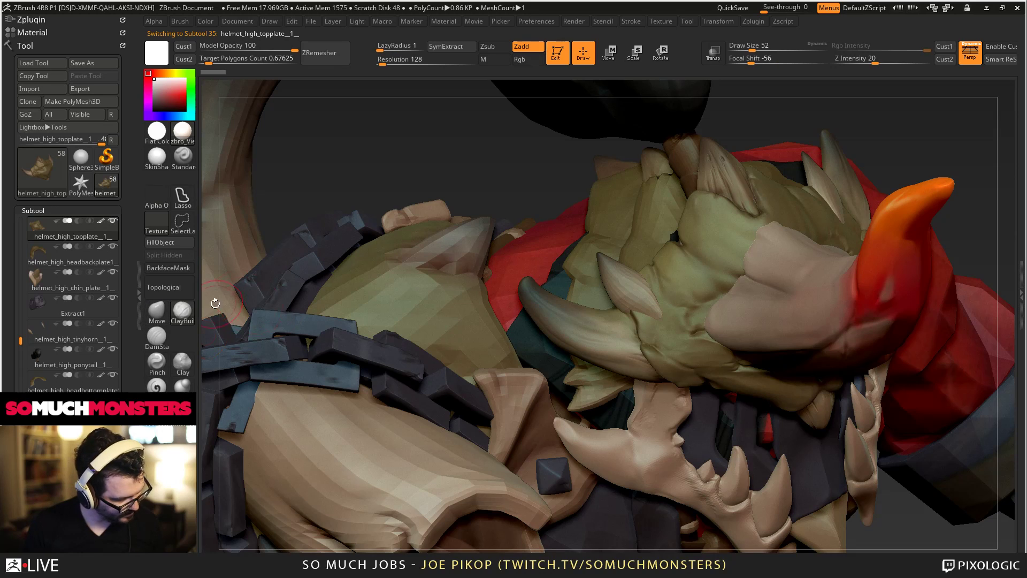
{"action": "mouse_move", "coordinate": [651, 267]}
{"action": "left_mouse_down"}
{"action": "mouse_move", "coordinate": [698, 237]}
{"action": "mouse_move", "coordinate": [706, 243]}
{"action": "mouse_move", "coordinate": [734, 215]}
{"action": "mouse_move", "coordinate": [722, 208]}
{"action": "mouse_move", "coordinate": [739, 213]}
{"action": "mouse_move", "coordinate": [716, 267]}
{"action": "mouse_move", "coordinate": [653, 292]}
{"action": "left_mouse_up"}
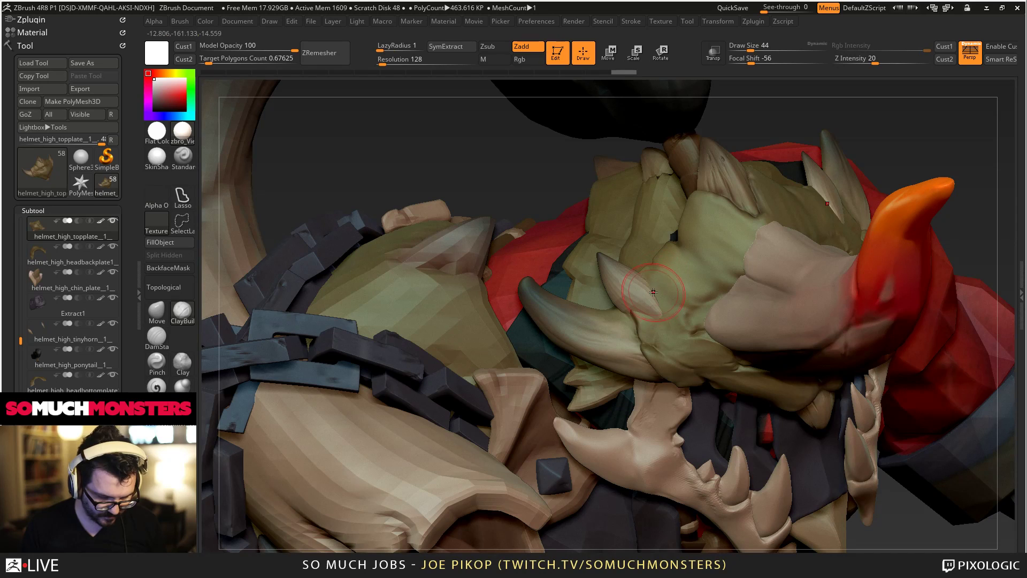
{"action": "right_click_drag", "start_coordinate": [666, 329], "coordinate": [772, 396]}
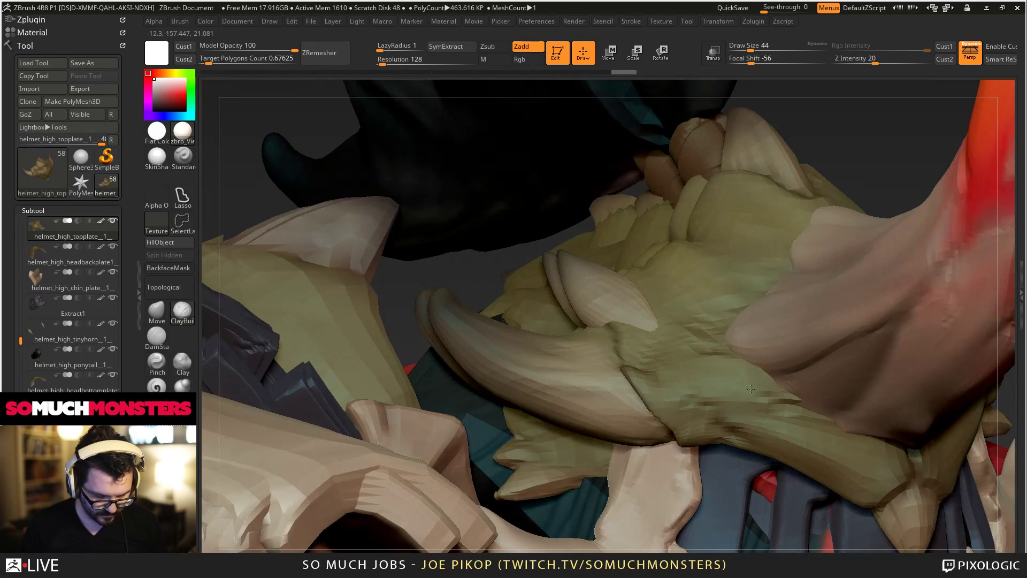
{"action": "mouse_move", "coordinate": [753, 370]}
{"action": "left_mouse_down"}
{"action": "mouse_move", "coordinate": [777, 402]}
{"action": "mouse_move", "coordinate": [727, 382]}
{"action": "left_mouse_up"}
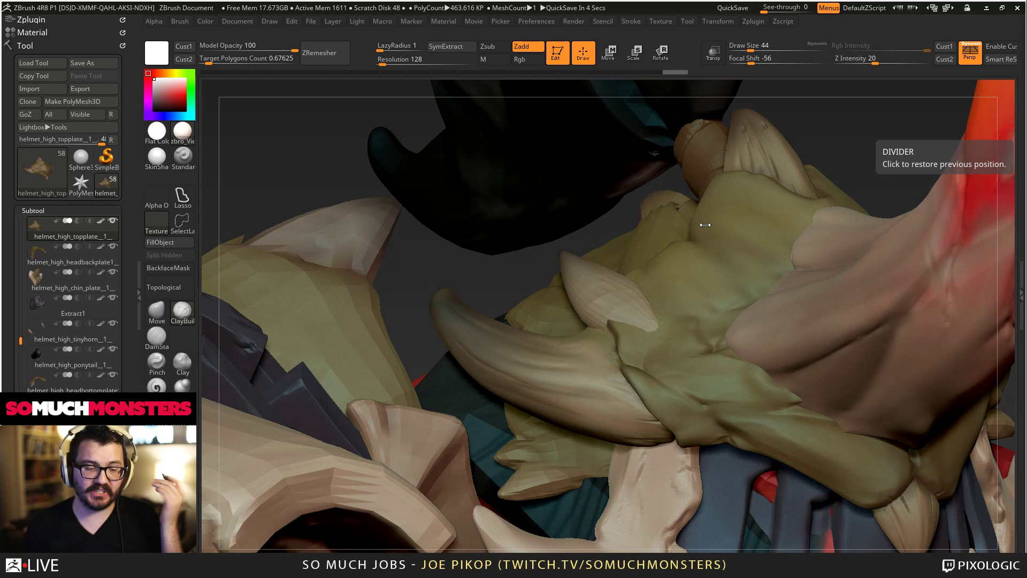
Add ClayBuildup strokes to the raised bulge of the top plate beside the big horn's base.
{"action": "right_click_drag", "start_coordinate": [688, 202], "coordinate": [723, 228]}
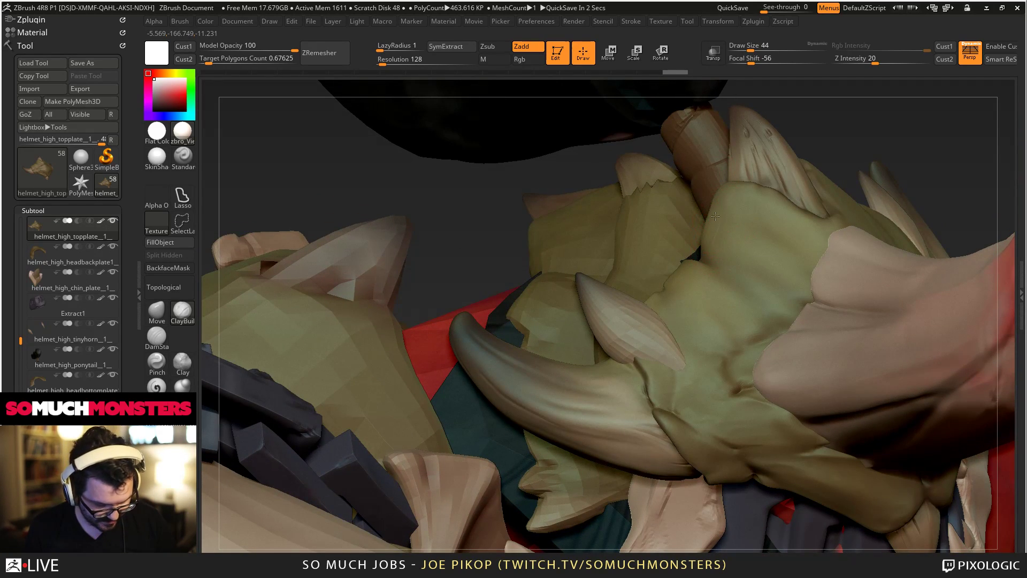
{"action": "left_click", "coordinate": [760, 293]}
{"action": "right_click_drag", "start_coordinate": [761, 293], "coordinate": [736, 328]}
Make the big horn the active subtool and choose the Pinch brush at draw size 80 for its creased base.
{"action": "left_click", "coordinate": [819, 282], "text": "alt"}
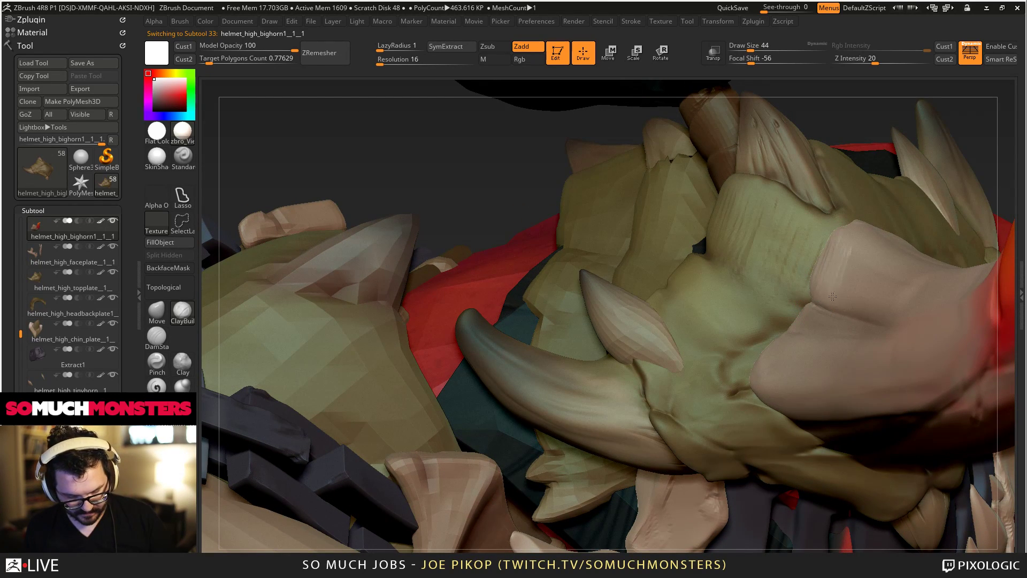
{"action": "right_click_drag", "start_coordinate": [833, 296], "coordinate": [370, 292]}
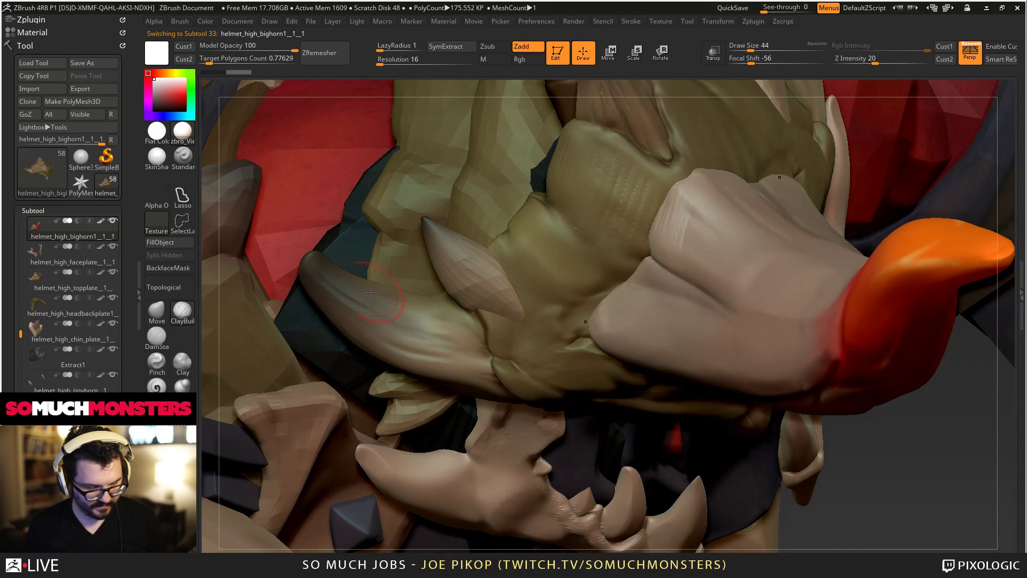
{"action": "left_click", "coordinate": [159, 372]}
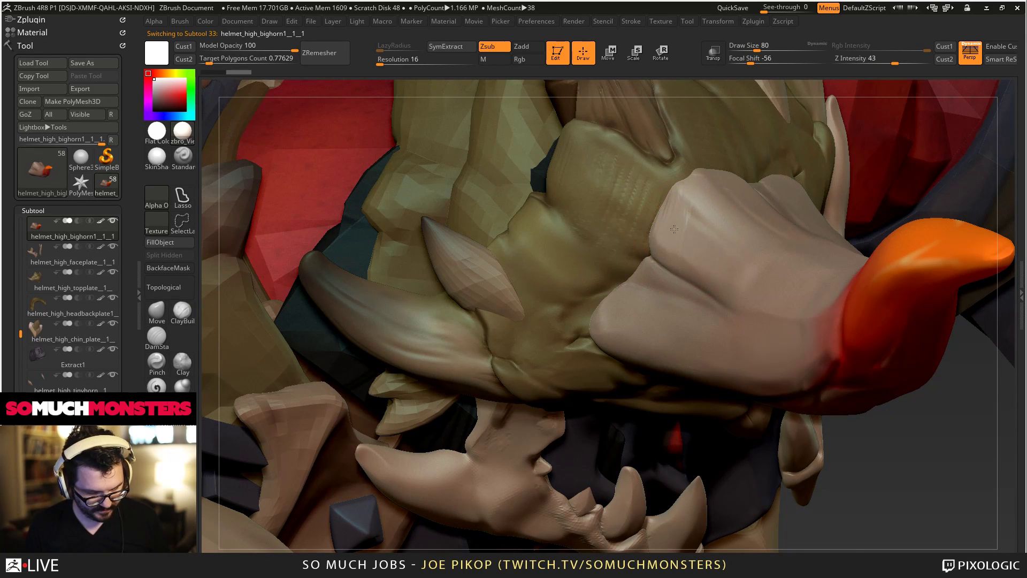
{"action": "mouse_move", "coordinate": [674, 229]}
{"action": "right_mouse_down"}
{"action": "mouse_move", "coordinate": [679, 218]}
{"action": "mouse_move", "coordinate": [685, 235]}
{"action": "mouse_move", "coordinate": [642, 298]}
{"action": "right_mouse_up"}
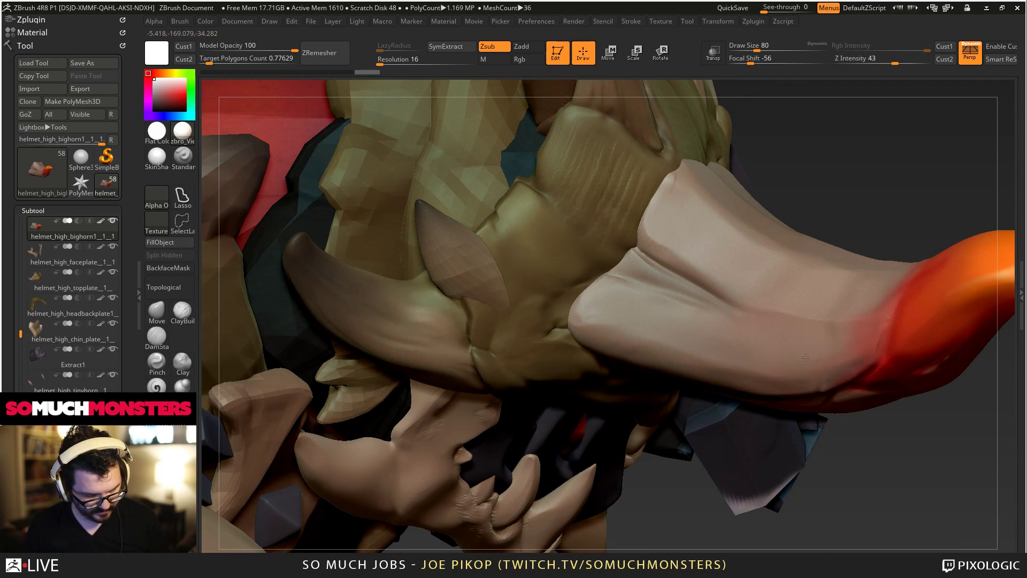
{"action": "right_click_drag", "start_coordinate": [721, 337], "coordinate": [690, 332]}
Pinch and smooth the jagged edges where the big horn's bone base meets the red section, at draw size 76.
{"action": "right_click_drag", "start_coordinate": [572, 294], "coordinate": [762, 258], "text": "ctrl"}
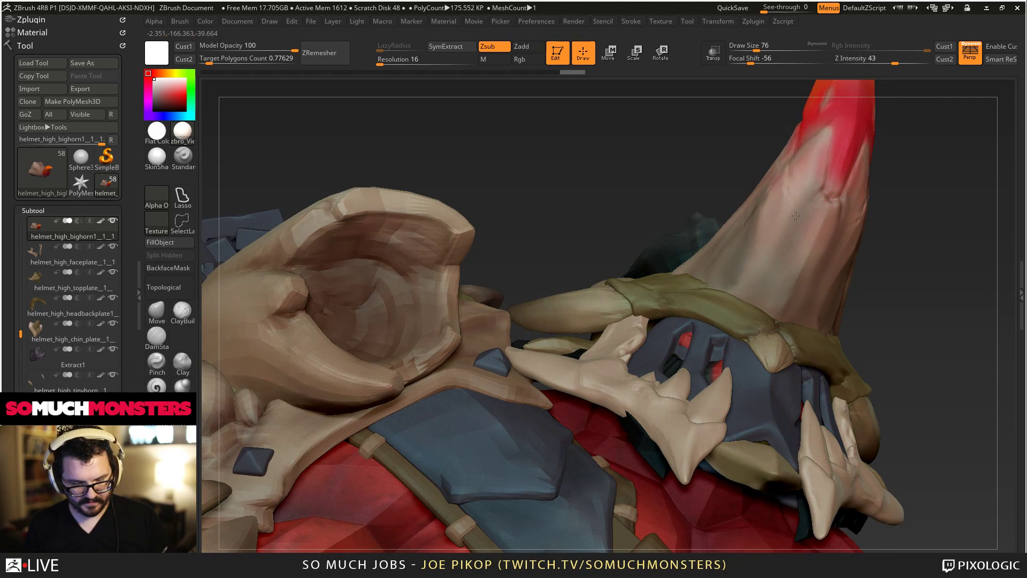
{"action": "right_click_drag", "start_coordinate": [821, 147], "coordinate": [801, 253], "text": "alt"}
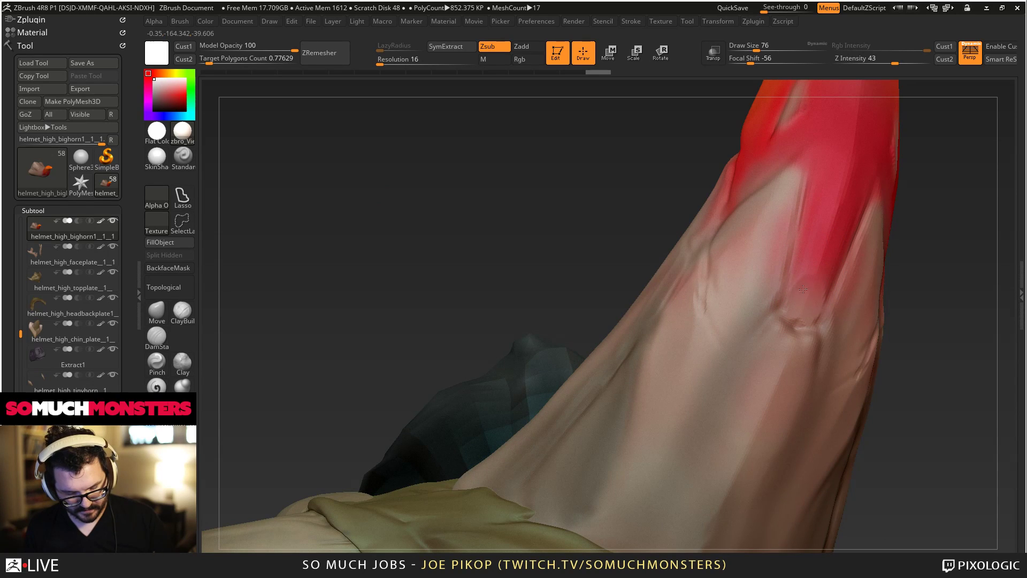
{"action": "left_click_drag", "start_coordinate": [803, 289], "coordinate": [828, 207]}
{"action": "right_click_drag", "start_coordinate": [832, 136], "coordinate": [832, 238], "text": "alt"}
{"action": "left_click_drag", "start_coordinate": [818, 364], "coordinate": [848, 262], "text": "shift"}
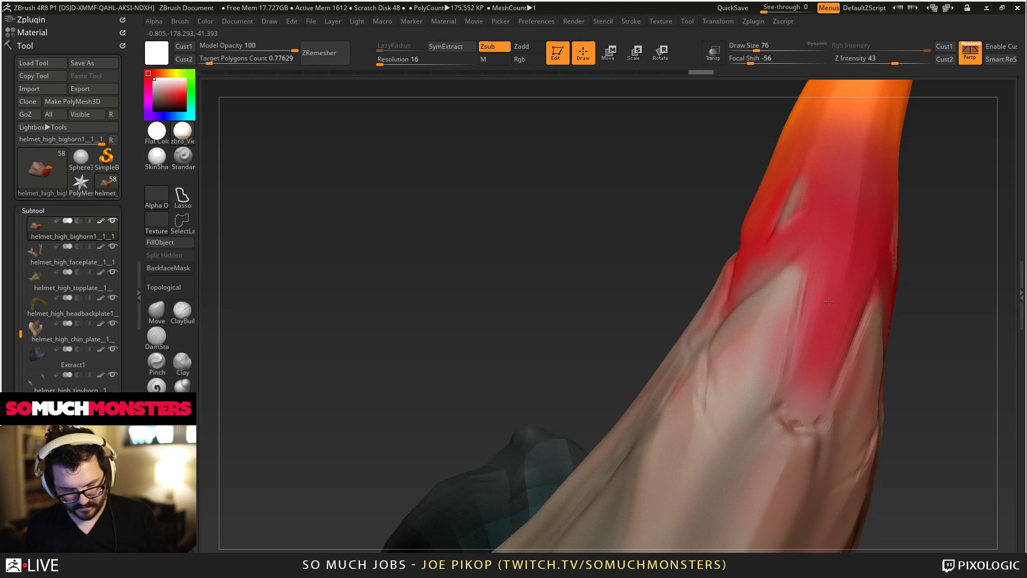
{"action": "right_click_drag", "start_coordinate": [810, 377], "coordinate": [740, 245], "text": "ctrl"}
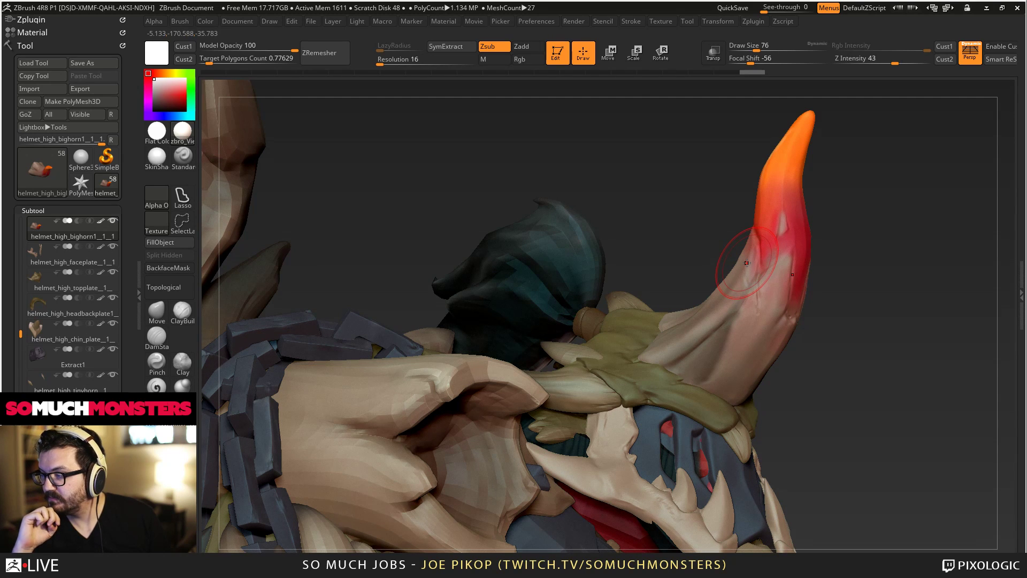
{"action": "mouse_move", "coordinate": [722, 253]}
{"action": "right_mouse_down"}
{"action": "mouse_move", "coordinate": [700, 249]}
{"action": "mouse_move", "coordinate": [717, 247]}
{"action": "mouse_move", "coordinate": [717, 294]}
{"action": "right_mouse_up"}
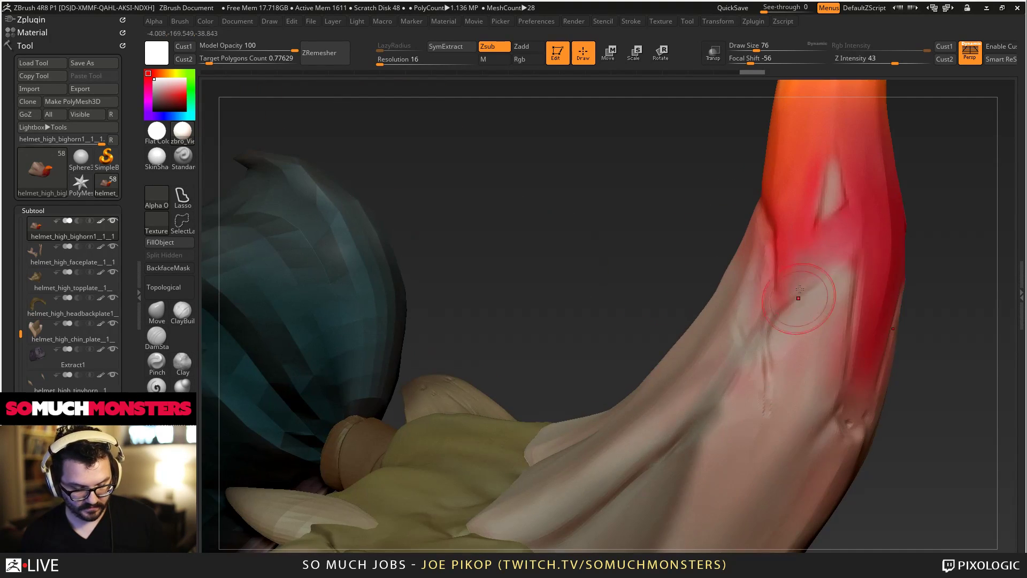
{"action": "left_click_drag", "start_coordinate": [806, 297], "coordinate": [821, 293]}
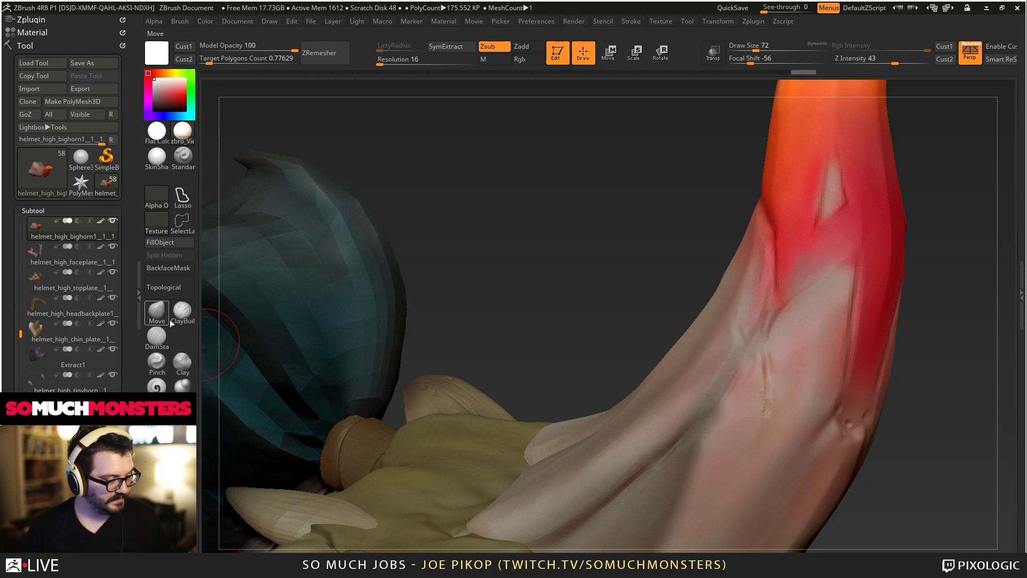
Carve the outlines of the pointed flakes in the big horn's red section with DamStandard at draw size 68.
{"action": "left_click", "coordinate": [163, 342]}
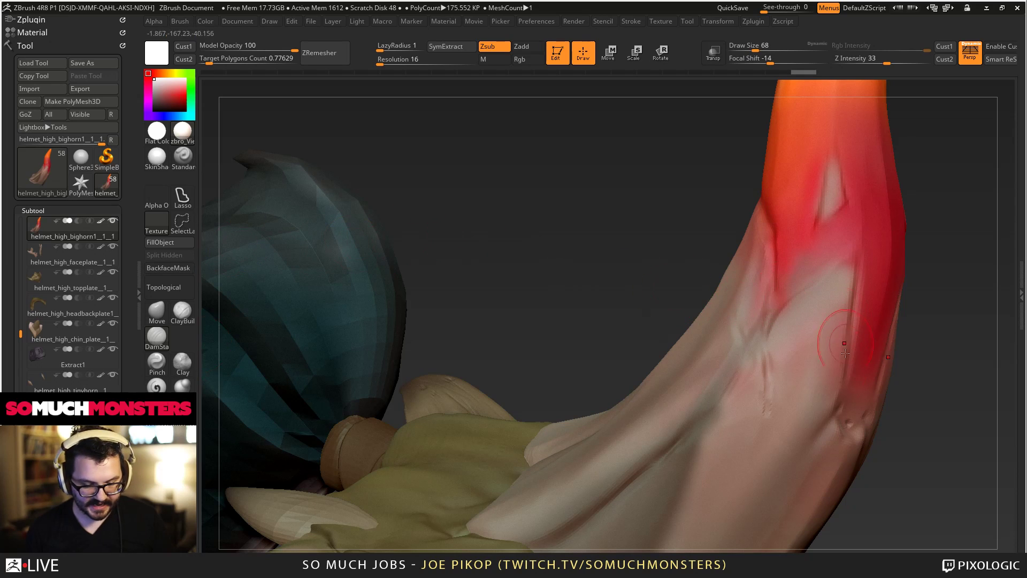
{"action": "right_click_drag", "start_coordinate": [848, 338], "coordinate": [826, 342]}
{"action": "left_click_drag", "start_coordinate": [841, 393], "coordinate": [847, 383]}
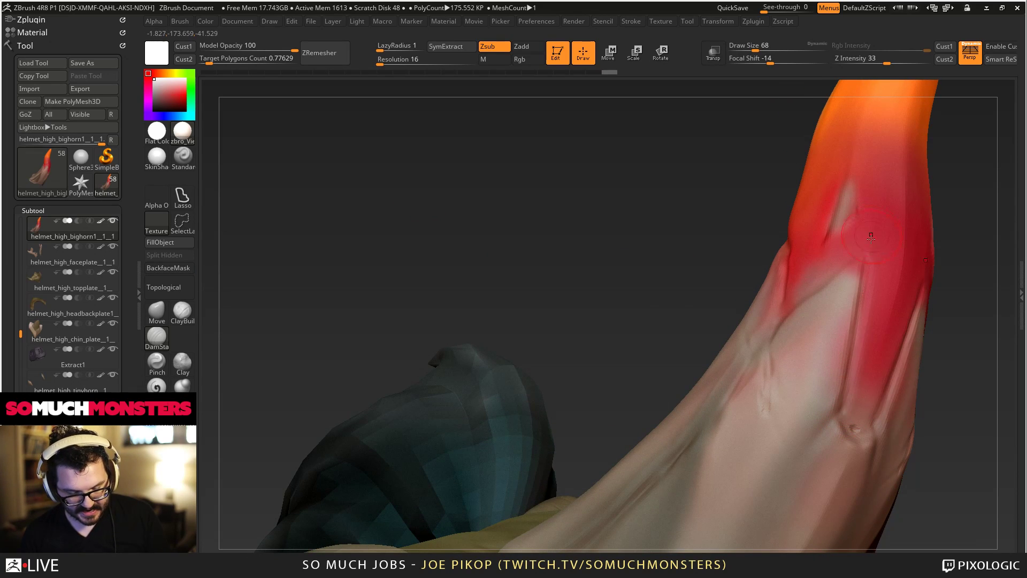
{"action": "right_click_drag", "start_coordinate": [857, 278], "coordinate": [892, 294]}
{"action": "mouse_move", "coordinate": [845, 276]}
{"action": "left_mouse_down"}
{"action": "mouse_move", "coordinate": [779, 332]}
{"action": "mouse_move", "coordinate": [776, 349]}
{"action": "left_mouse_up"}
{"action": "right_click_drag", "start_coordinate": [837, 345], "coordinate": [813, 341]}
{"action": "mouse_move", "coordinate": [836, 172]}
{"action": "left_mouse_down"}
{"action": "mouse_move", "coordinate": [854, 215]}
{"action": "mouse_move", "coordinate": [828, 234]}
{"action": "mouse_move", "coordinate": [840, 185]}
{"action": "left_mouse_up"}
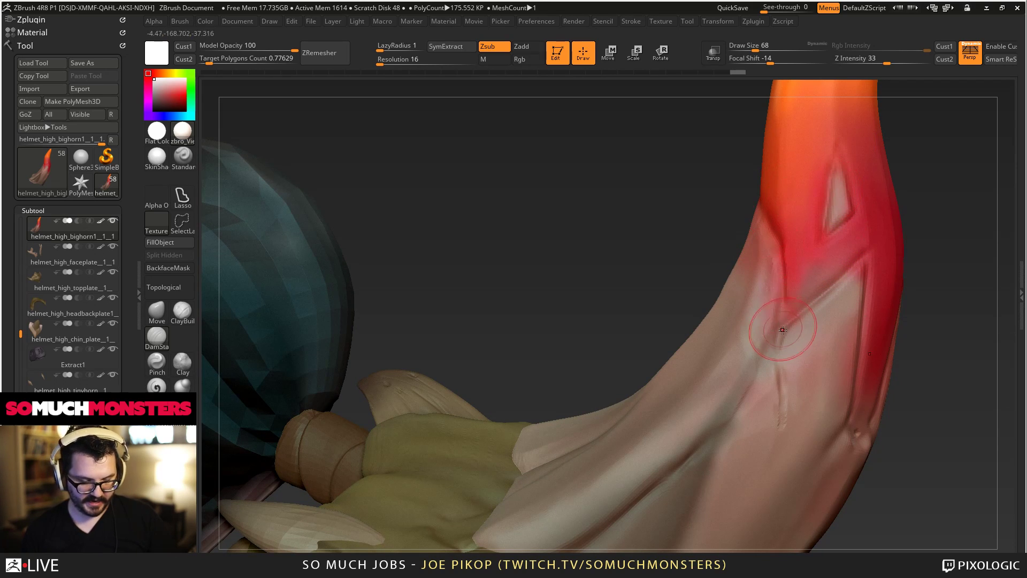
Carve a crease from the V-shaped notch down along the big horn with DamStandard and smooth its edges.
{"action": "left_click_drag", "start_coordinate": [782, 331], "coordinate": [778, 276]}
{"action": "mouse_move", "coordinate": [778, 275]}
{"action": "right_mouse_down"}
{"action": "mouse_move", "coordinate": [771, 241]}
{"action": "mouse_move", "coordinate": [787, 199]}
{"action": "mouse_move", "coordinate": [781, 345]}
{"action": "right_mouse_up"}
{"action": "left_click_drag", "start_coordinate": [796, 320], "coordinate": [740, 426]}
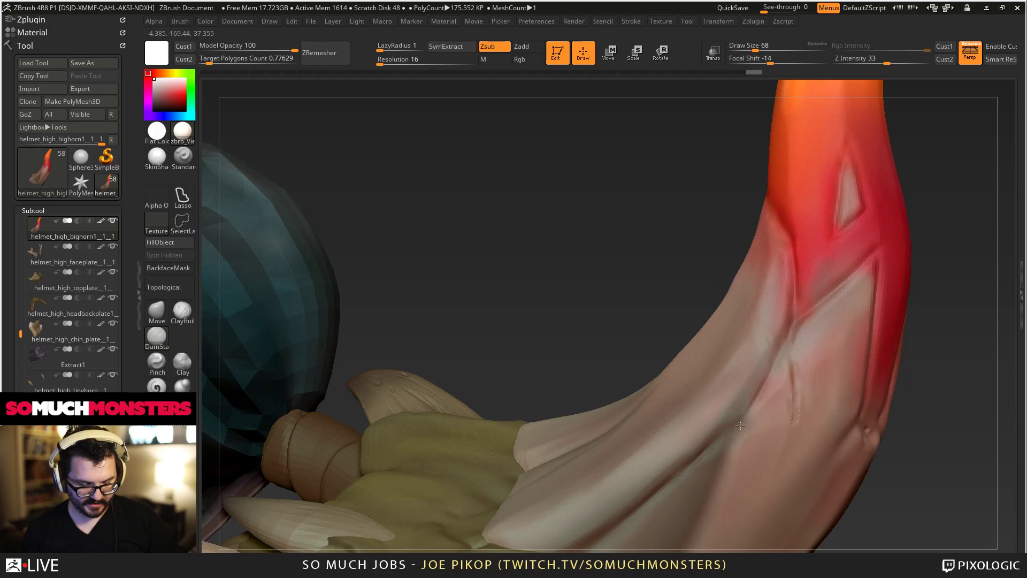
{"action": "right_click_drag", "start_coordinate": [740, 426], "coordinate": [797, 340]}
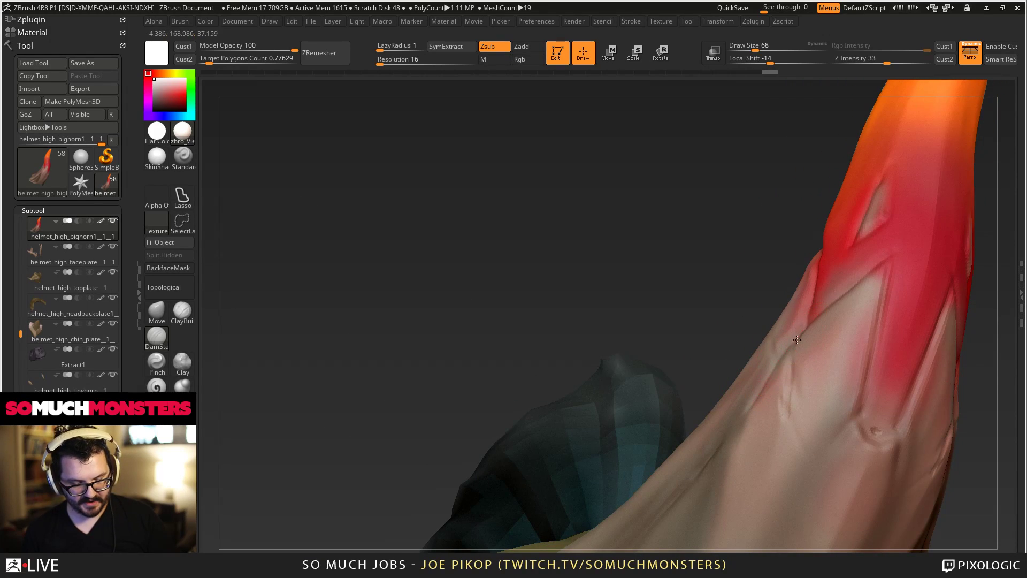
{"action": "left_click_drag", "start_coordinate": [793, 345], "coordinate": [744, 461]}
{"action": "mouse_move", "coordinate": [744, 460]}
{"action": "right_mouse_down"}
{"action": "mouse_move", "coordinate": [711, 449]}
{"action": "mouse_move", "coordinate": [722, 438]}
{"action": "right_mouse_up"}
{"action": "left_click_drag", "start_coordinate": [782, 355], "coordinate": [745, 425]}
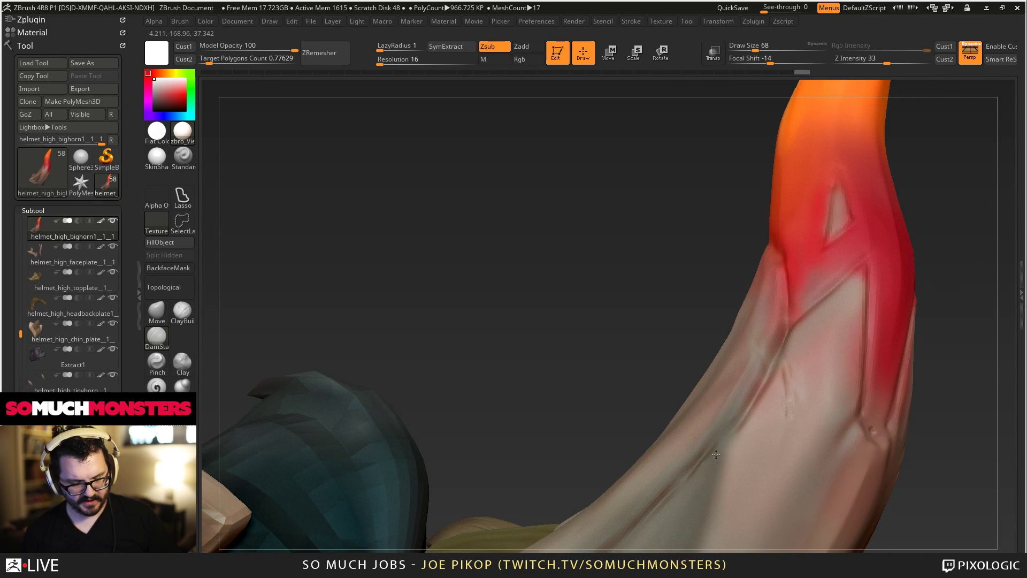
{"action": "left_click_drag", "start_coordinate": [771, 380], "coordinate": [728, 470]}
{"action": "left_click_drag", "start_coordinate": [740, 432], "coordinate": [784, 329], "text": "shift"}
{"action": "right_click_drag", "start_coordinate": [722, 348], "coordinate": [551, 306]}
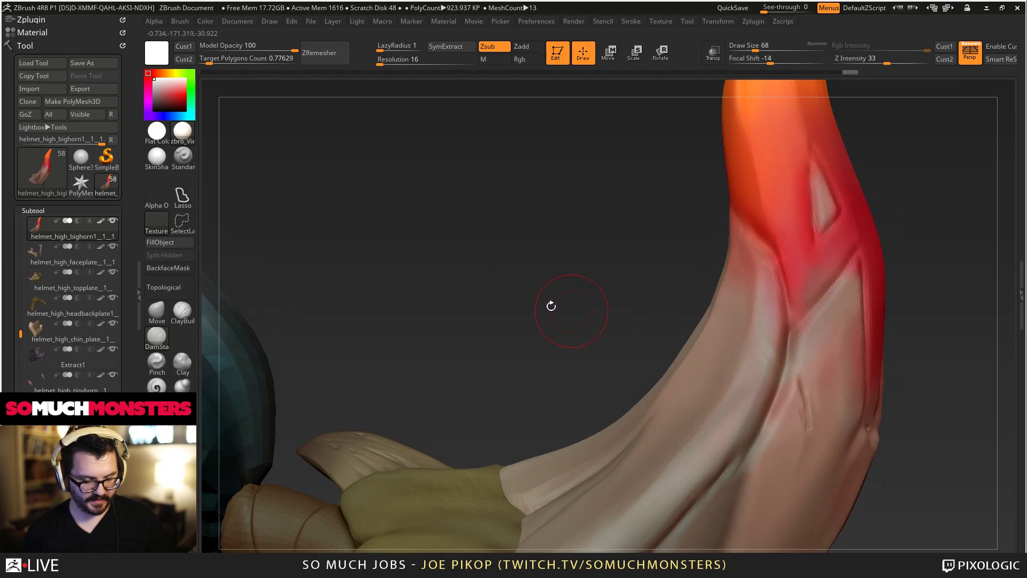
{"action": "left_click_drag", "start_coordinate": [755, 412], "coordinate": [773, 337], "text": "shift"}
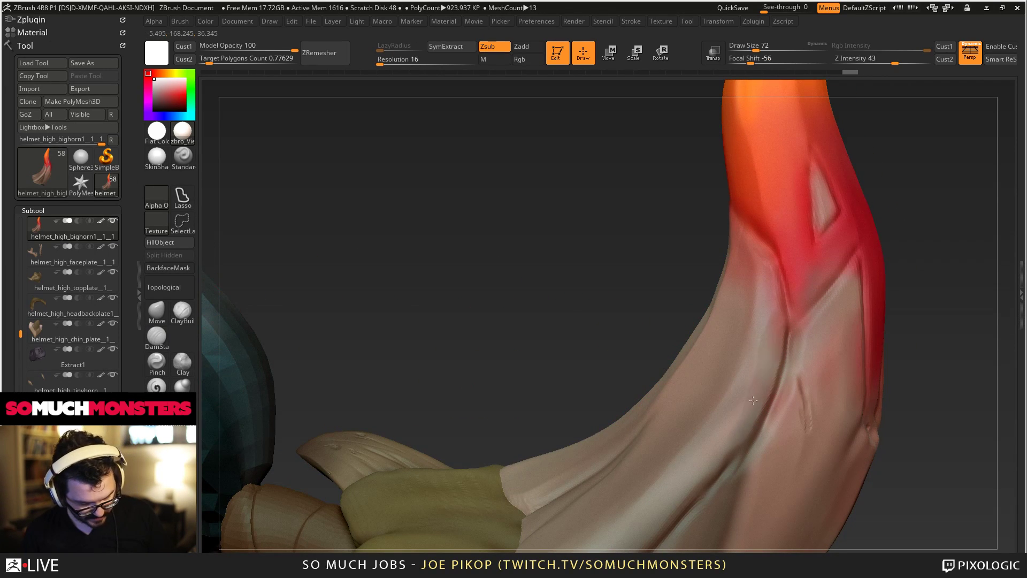
Sharpen the border between bone and red tip around the back of the big horn with Pinch at draw size 52.
{"action": "right_click_drag", "start_coordinate": [739, 325], "coordinate": [774, 341]}
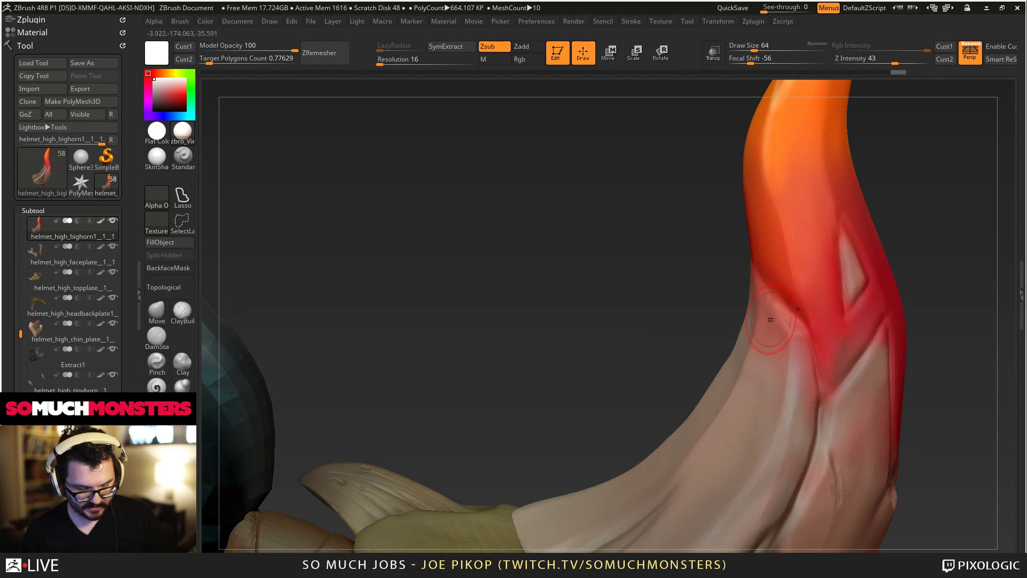
{"action": "mouse_move", "coordinate": [783, 314]}
{"action": "right_mouse_down"}
{"action": "mouse_move", "coordinate": [745, 291]}
{"action": "mouse_move", "coordinate": [754, 307]}
{"action": "right_mouse_up"}
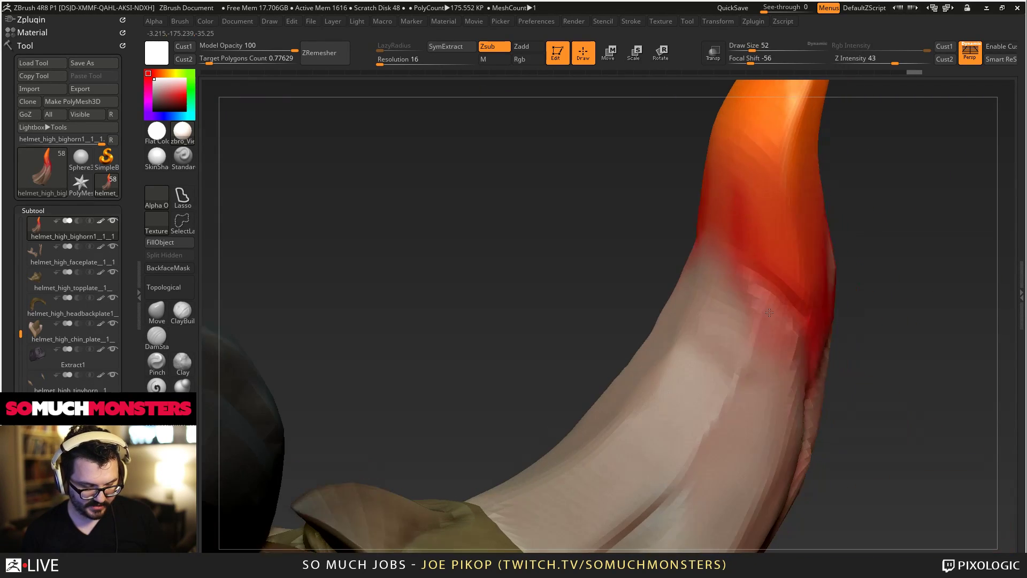
{"action": "left_click_drag", "start_coordinate": [735, 271], "coordinate": [762, 316]}
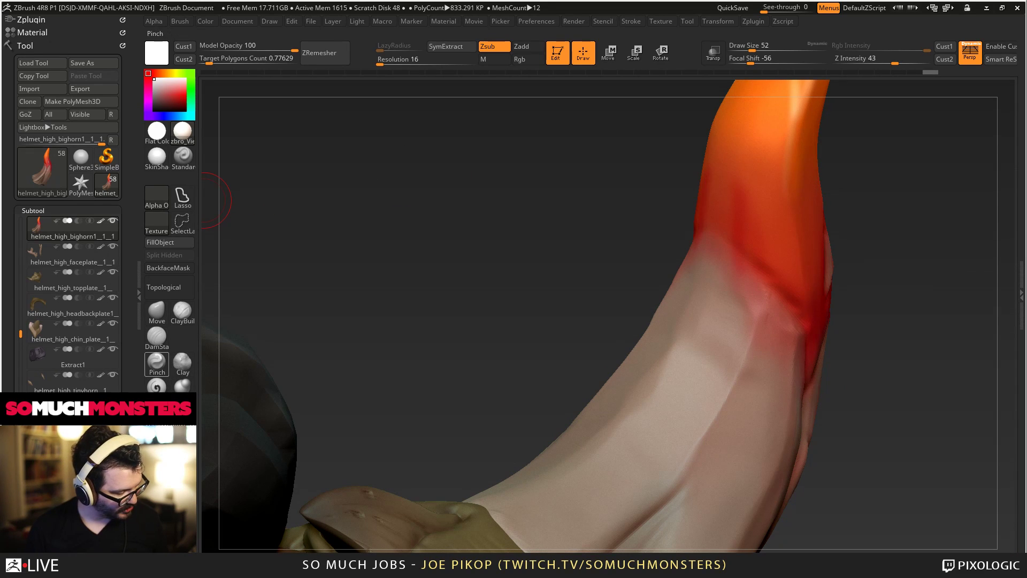
Carve the bone rim below the orange tip and the back ridge with DamStandard at draw size 52, smoothing the ridge.
{"action": "left_click", "coordinate": [156, 338]}
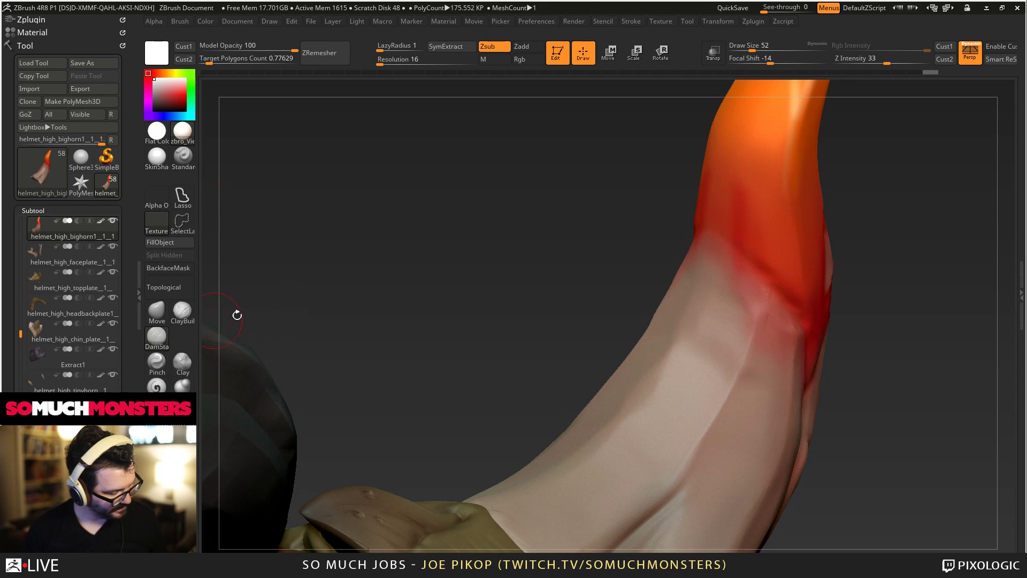
{"action": "left_click_drag", "start_coordinate": [723, 240], "coordinate": [754, 273]}
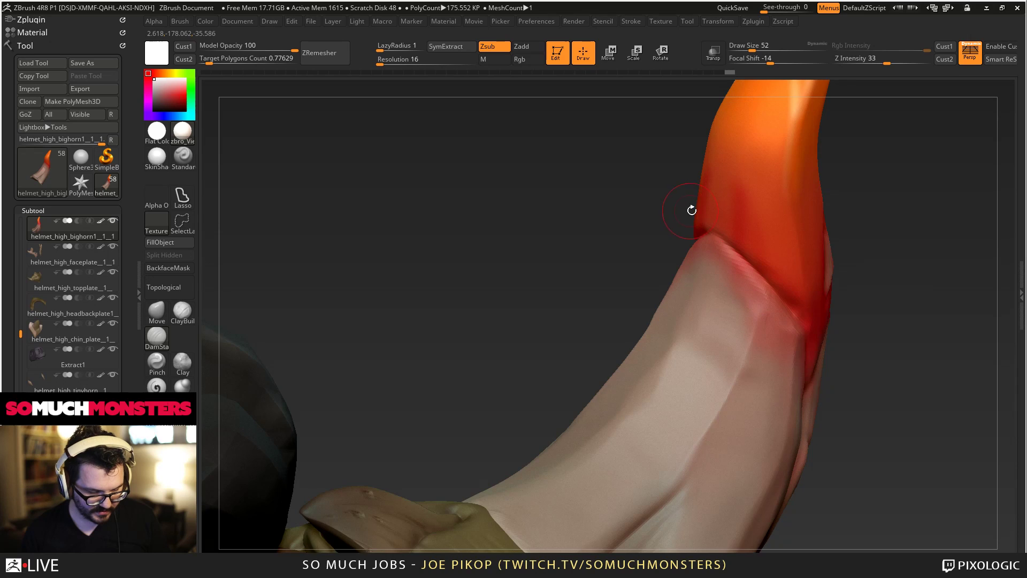
{"action": "left_click_drag", "start_coordinate": [692, 211], "coordinate": [723, 214]}
{"action": "left_click_drag", "start_coordinate": [702, 307], "coordinate": [609, 453]}
{"action": "left_click_drag", "start_coordinate": [660, 397], "coordinate": [709, 289], "text": "shift"}
Carve a long groove from the rim down the middle of the big horn's back face and smooth it.
{"action": "right_click_drag", "start_coordinate": [713, 271], "coordinate": [674, 272]}
{"action": "mouse_move", "coordinate": [741, 337]}
{"action": "left_mouse_down"}
{"action": "mouse_move", "coordinate": [755, 318]}
{"action": "mouse_move", "coordinate": [634, 495]}
{"action": "left_mouse_up"}
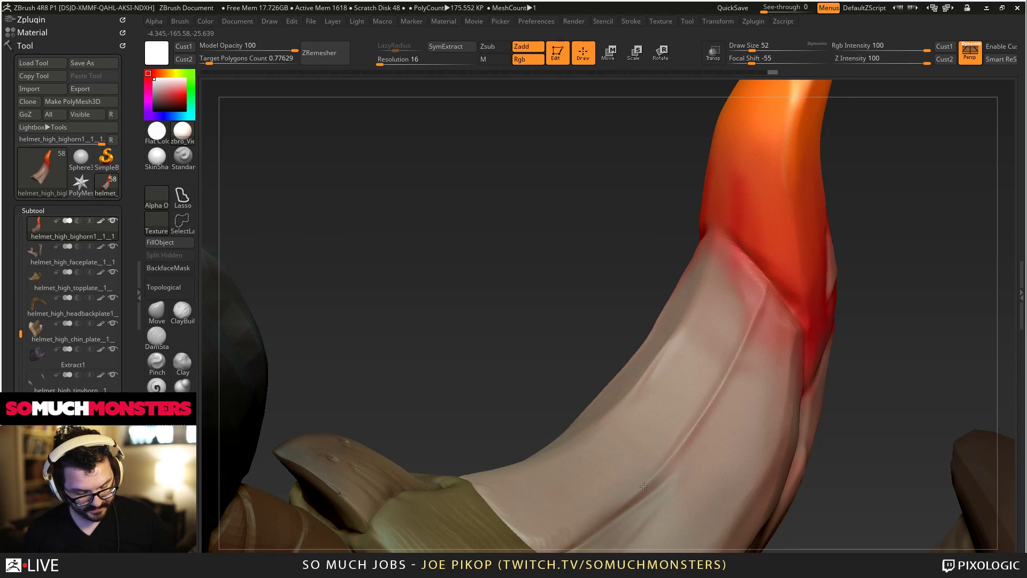
{"action": "left_click_drag", "start_coordinate": [707, 407], "coordinate": [773, 285], "text": "shift"}
Adjust the big horn's outline with the Move brush and enlarge the draw size to 136.
{"action": "mouse_move", "coordinate": [663, 406]}
{"action": "right_mouse_down"}
{"action": "mouse_move", "coordinate": [615, 249]}
{"action": "mouse_move", "coordinate": [590, 214]}
{"action": "mouse_move", "coordinate": [594, 160]}
{"action": "mouse_move", "coordinate": [658, 176]}
{"action": "mouse_move", "coordinate": [669, 309]}
{"action": "right_mouse_up"}
{"action": "left_click", "coordinate": [157, 311]}
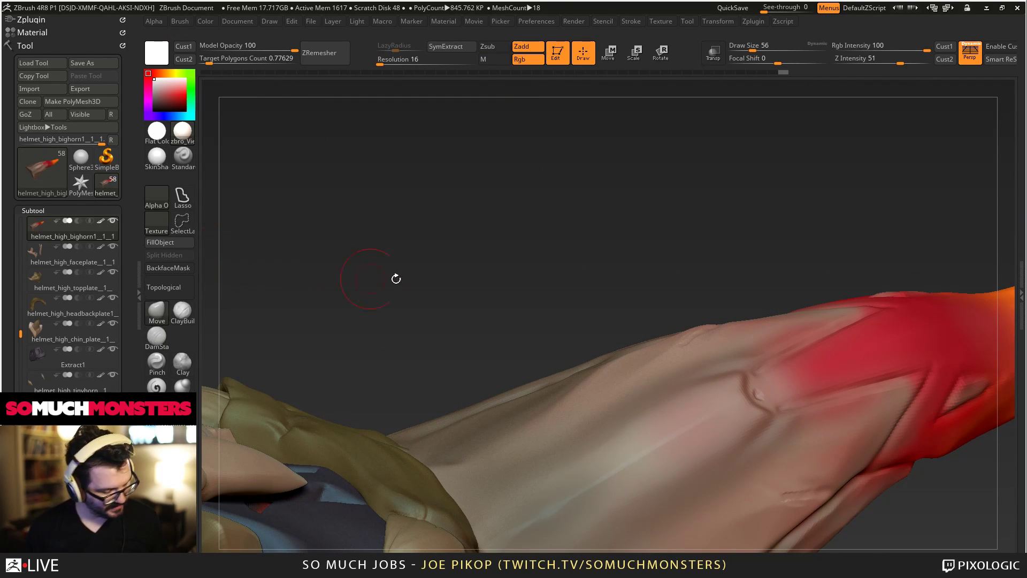
{"action": "left_click_drag", "start_coordinate": [761, 317], "coordinate": [802, 310]}
{"action": "mouse_move", "coordinate": [792, 305]}
{"action": "right_mouse_down", "text": "ctrl"}
{"action": "mouse_move", "coordinate": [676, 113]}
{"action": "mouse_move", "coordinate": [676, 273]}
{"action": "mouse_move", "coordinate": [694, 313]}
{"action": "right_mouse_up", "text": "ctrl"}
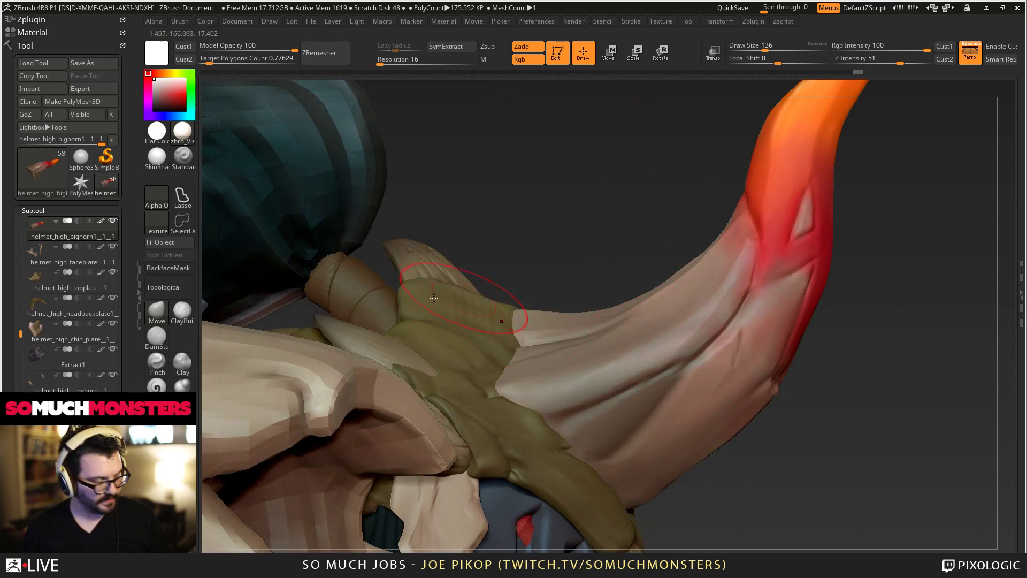
Sharpen the long ridges running along the big horn toward its base with Pinch strokes at draw size 124.
{"action": "left_click", "coordinate": [156, 336]}
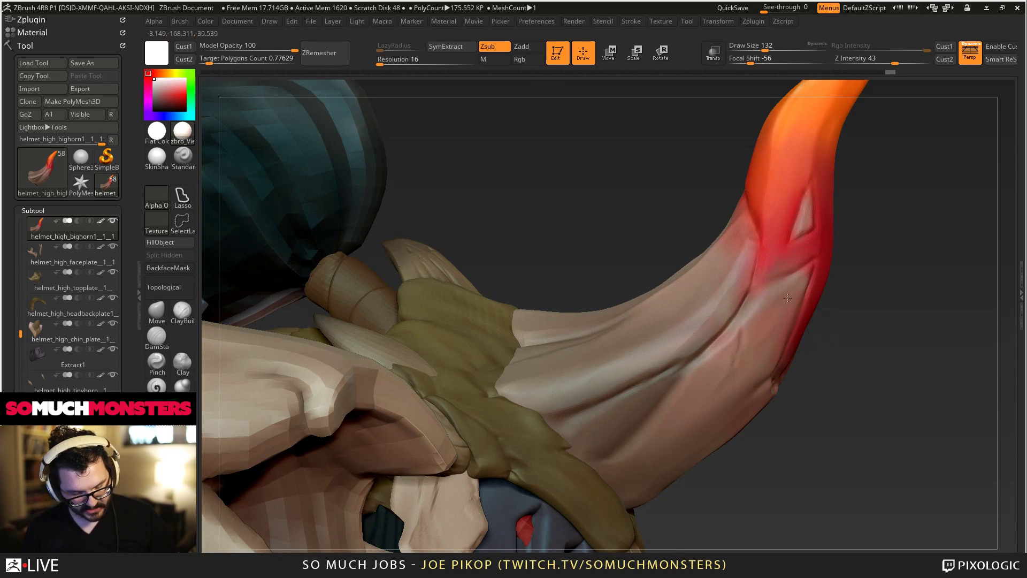
{"action": "right_click_drag", "start_coordinate": [771, 274], "coordinate": [761, 428]}
{"action": "right_click_drag", "start_coordinate": [666, 145], "coordinate": [759, 301]}
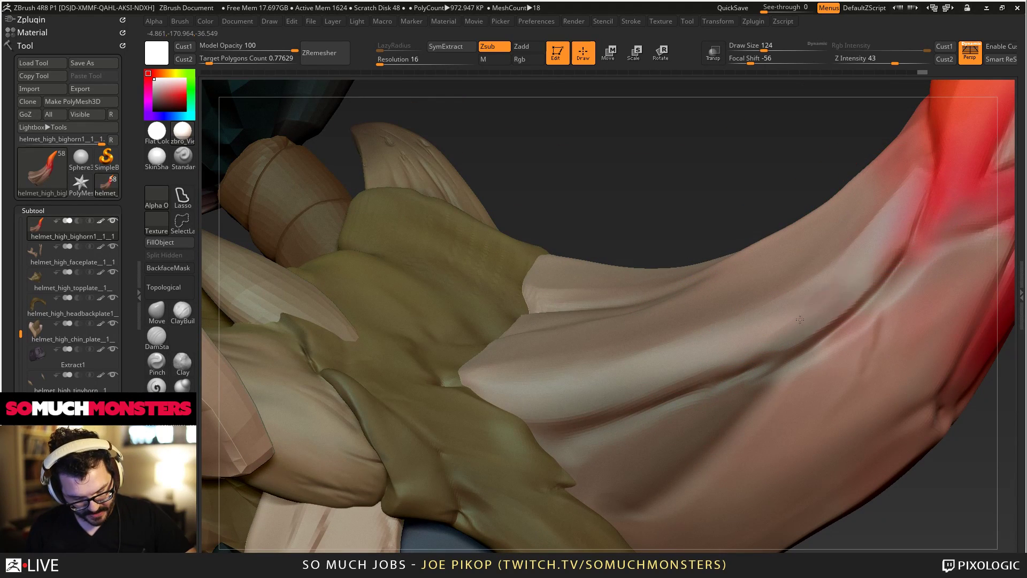
{"action": "left_click_drag", "start_coordinate": [806, 313], "coordinate": [656, 375]}
{"action": "left_click_drag", "start_coordinate": [760, 329], "coordinate": [616, 364]}
{"action": "left_click_drag", "start_coordinate": [696, 342], "coordinate": [503, 401]}
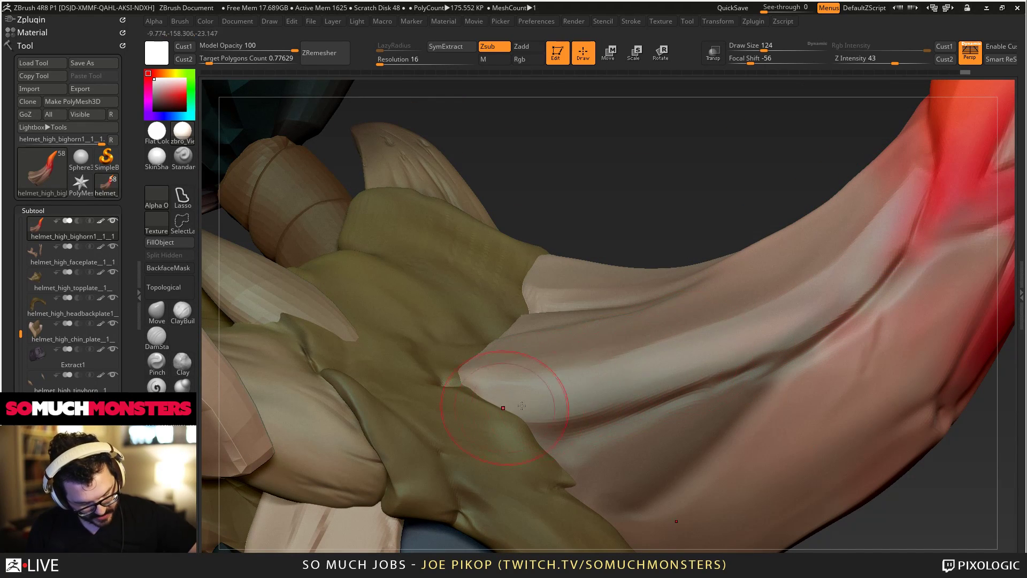
{"action": "left_click_drag", "start_coordinate": [632, 358], "coordinate": [457, 421]}
{"action": "left_click_drag", "start_coordinate": [733, 345], "coordinate": [562, 396]}
{"action": "left_click_drag", "start_coordinate": [787, 337], "coordinate": [470, 444]}
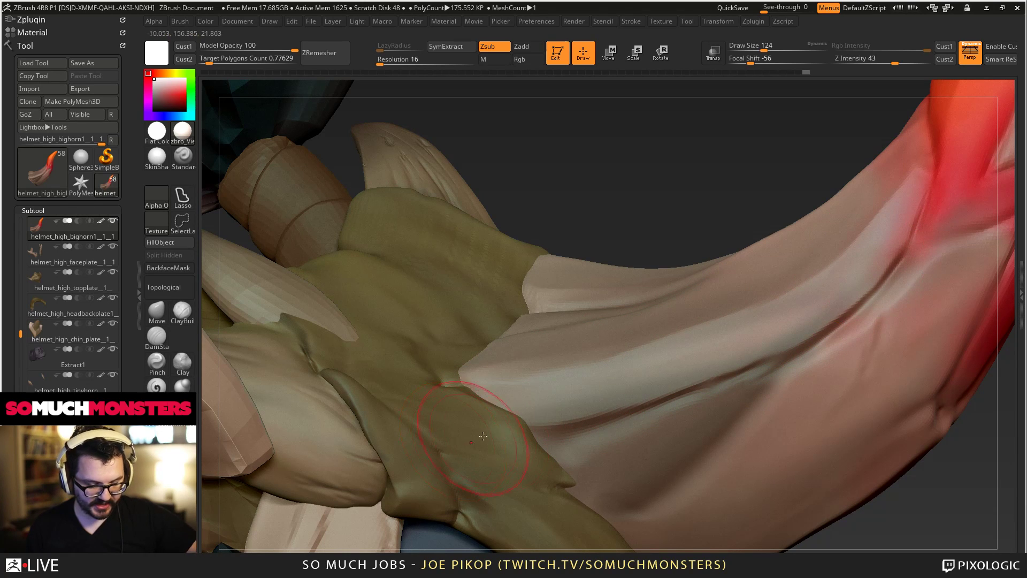
{"action": "right_click_drag", "start_coordinate": [731, 290], "coordinate": [790, 275]}
{"action": "mouse_move", "coordinate": [790, 275]}
{"action": "left_mouse_down"}
{"action": "mouse_move", "coordinate": [714, 316]}
{"action": "mouse_move", "coordinate": [555, 353]}
{"action": "left_mouse_up"}
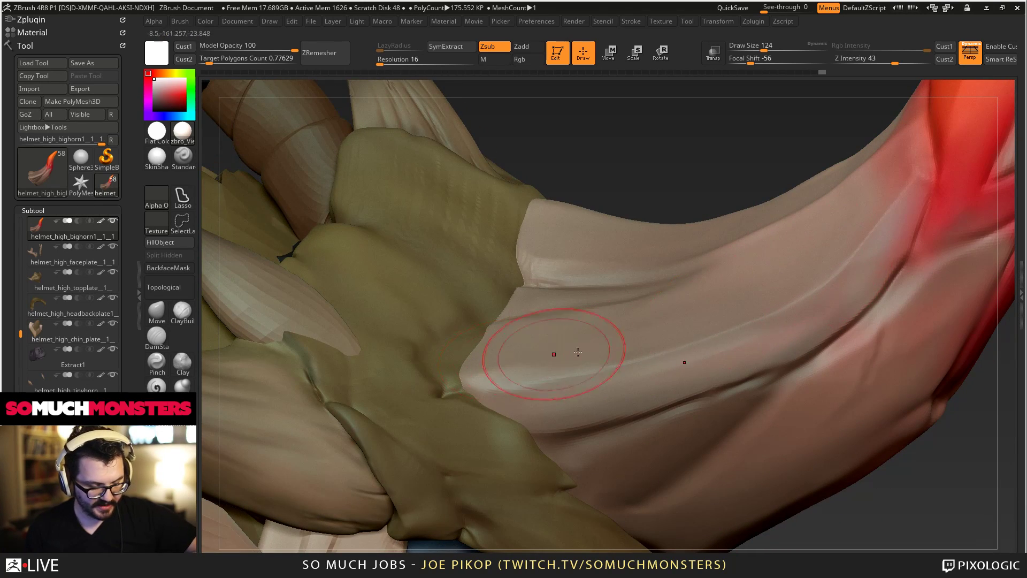
Redo the last strokes and pinch the upper end of the ridge just below the big horn's red section.
{"action": "mouse_move", "coordinate": [554, 353]}
{"action": "right_mouse_down"}
{"action": "mouse_move", "coordinate": [722, 288]}
{"action": "mouse_move", "coordinate": [750, 261]}
{"action": "mouse_move", "coordinate": [669, 212]}
{"action": "right_mouse_up"}
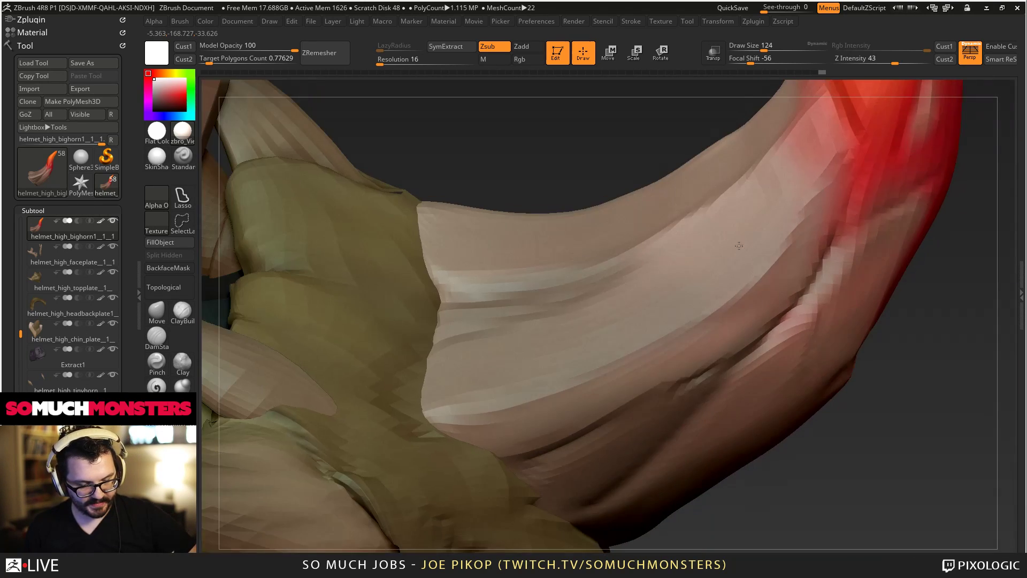
{"action": "key", "text": "ctrl+shift+z"}
{"action": "key", "text": "ctrl+shift+z"}
{"action": "key", "text": "ctrl+shift+z"}
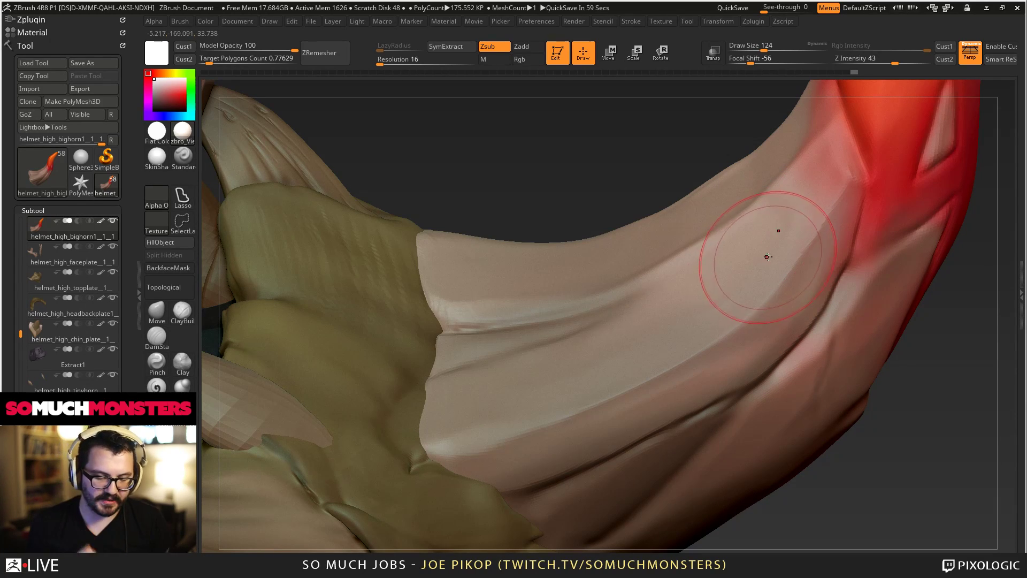
{"action": "mouse_move", "coordinate": [766, 255]}
{"action": "left_mouse_down"}
{"action": "mouse_move", "coordinate": [805, 224]}
{"action": "mouse_move", "coordinate": [800, 246]}
{"action": "left_mouse_up"}
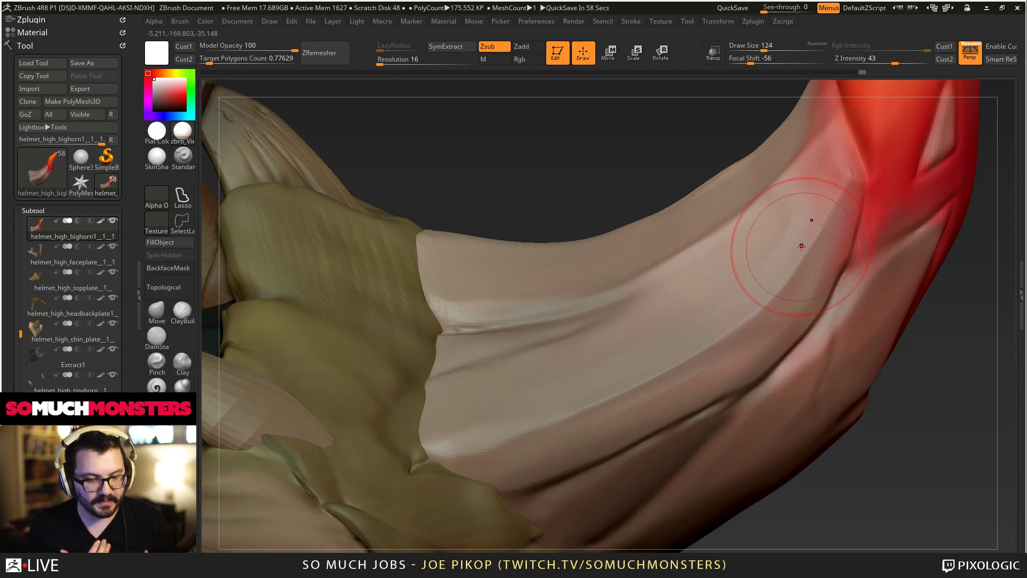
{"action": "mouse_move", "coordinate": [710, 254]}
{"action": "right_mouse_down"}
{"action": "mouse_move", "coordinate": [685, 268]}
{"action": "mouse_move", "coordinate": [754, 269]}
{"action": "mouse_move", "coordinate": [720, 233]}
{"action": "mouse_move", "coordinate": [722, 324]}
{"action": "mouse_move", "coordinate": [747, 289]}
{"action": "right_mouse_up"}
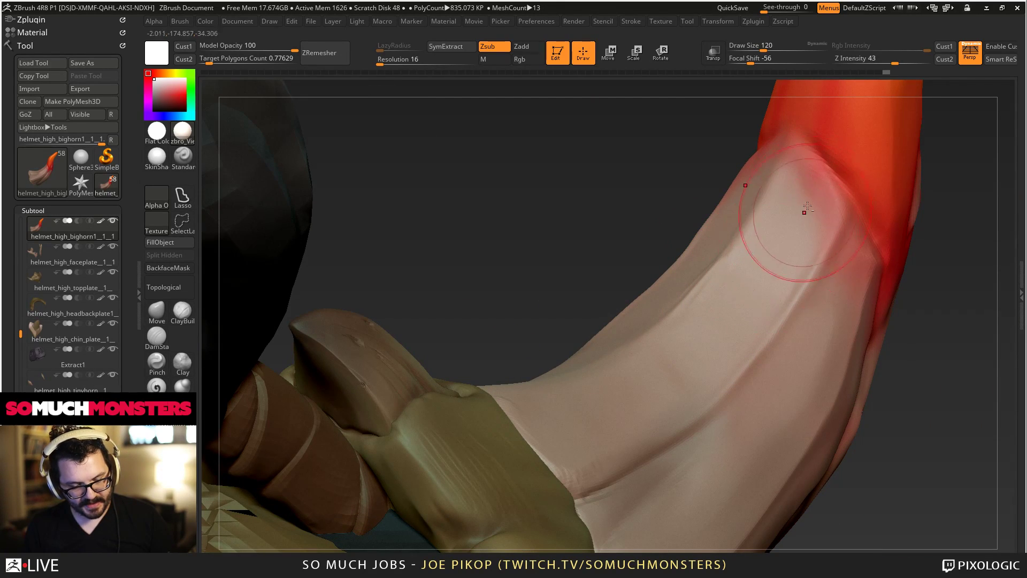
Try to sharpen the big horn's upper ridge and the area beside its middle groove with strokes at draw size 120.
{"action": "mouse_move", "coordinate": [770, 291]}
{"action": "right_mouse_down"}
{"action": "mouse_move", "coordinate": [797, 252]}
{"action": "mouse_move", "coordinate": [776, 220]}
{"action": "mouse_move", "coordinate": [772, 240]}
{"action": "right_mouse_up"}
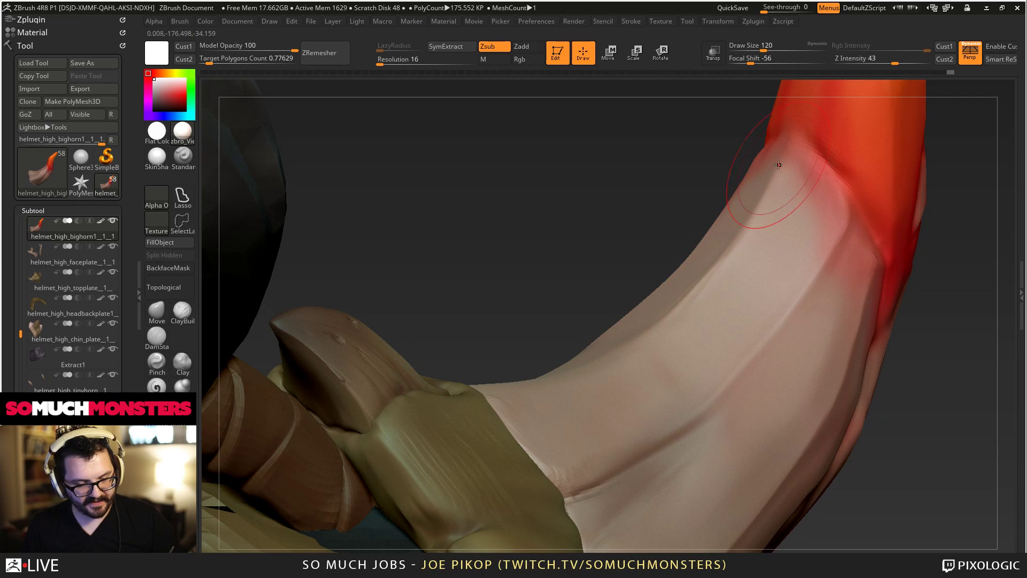
{"action": "left_click_drag", "start_coordinate": [734, 224], "coordinate": [693, 294]}
{"action": "left_click_drag", "start_coordinate": [773, 268], "coordinate": [694, 369]}
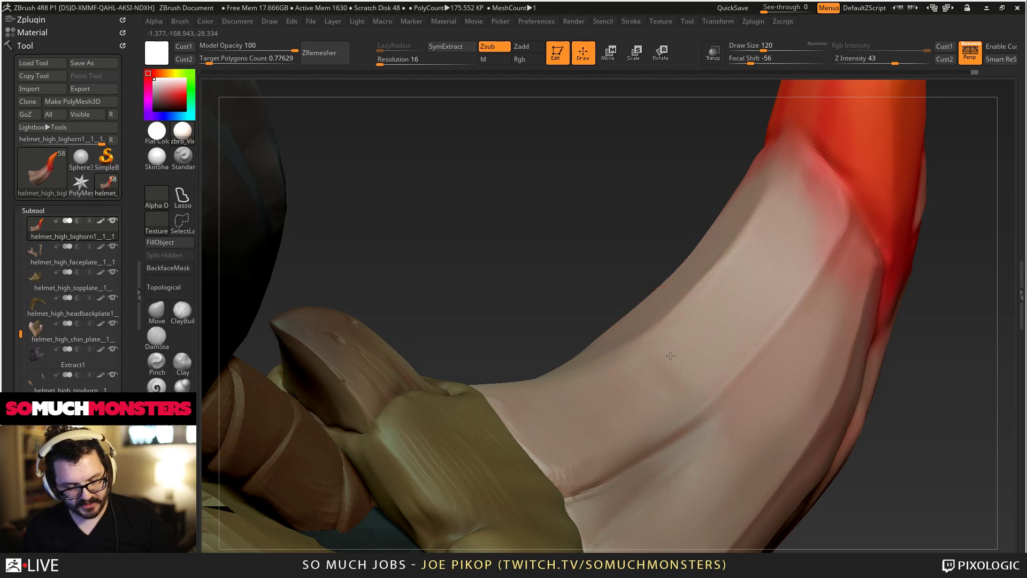
{"action": "right_click_drag", "start_coordinate": [695, 369], "coordinate": [690, 353]}
{"action": "left_click_drag", "start_coordinate": [599, 413], "coordinate": [587, 419]}
{"action": "key", "text": "ctrl+z"}
{"action": "key", "text": "ctrl+z"}
{"action": "key", "text": "ctrl+z"}
{"action": "key", "text": "ctrl+z"}
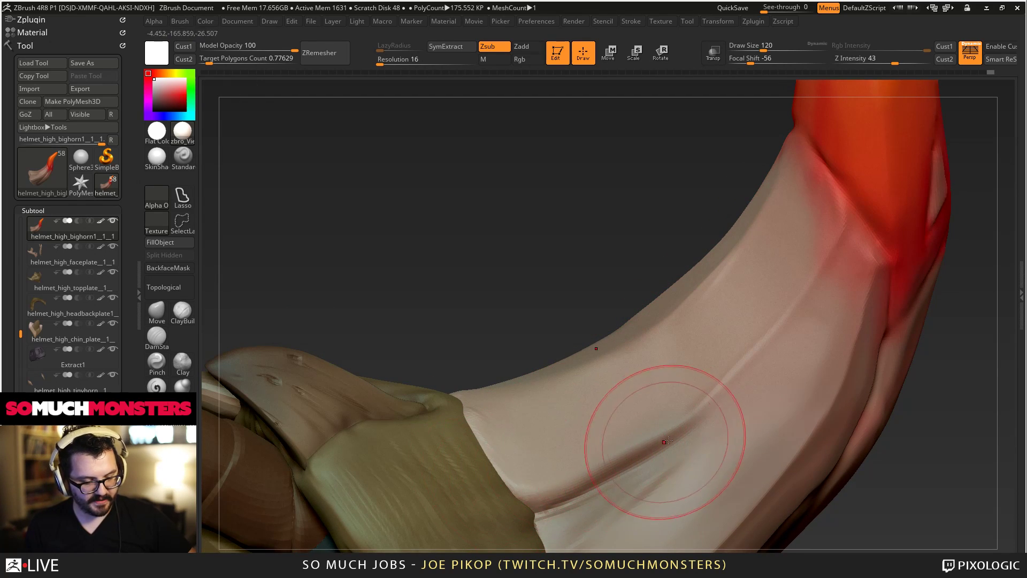
Define the big horn's middle groove toward the rim at draw size 120, then refine the folds beside it at draw size 56.
{"action": "left_click_drag", "start_coordinate": [674, 429], "coordinate": [592, 476]}
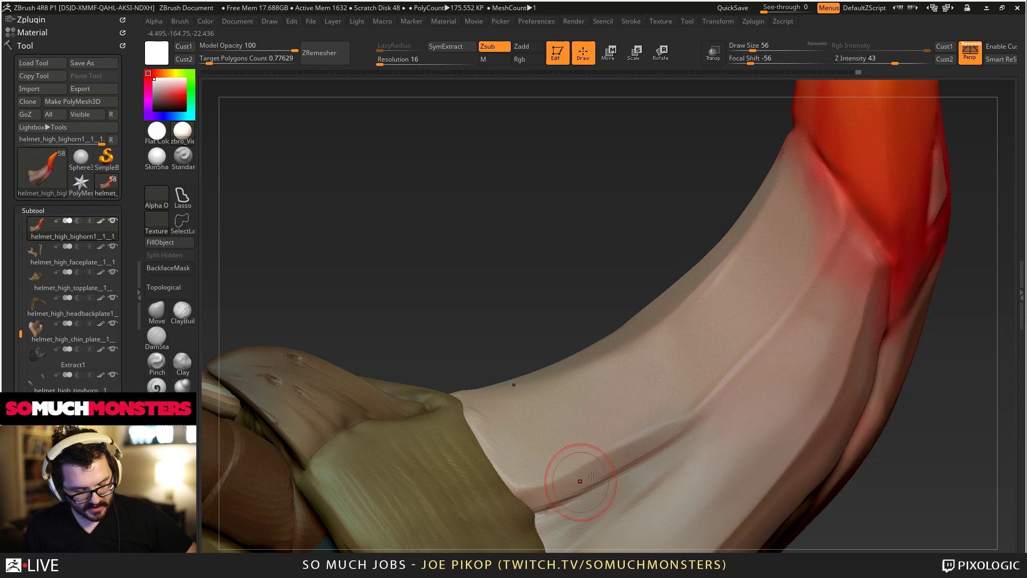
{"action": "mouse_move", "coordinate": [538, 522]}
{"action": "right_mouse_down", "text": "alt"}
{"action": "mouse_move", "coordinate": [645, 354]}
{"action": "mouse_move", "coordinate": [736, 321]}
{"action": "mouse_move", "coordinate": [765, 326]}
{"action": "right_mouse_up", "text": "alt"}
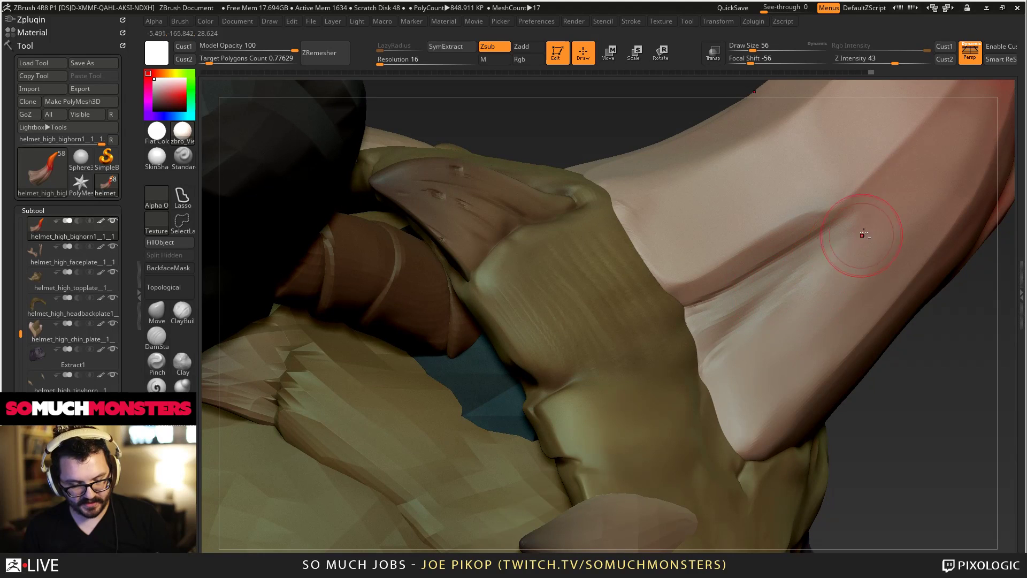
{"action": "left_click_drag", "start_coordinate": [840, 256], "coordinate": [738, 362]}
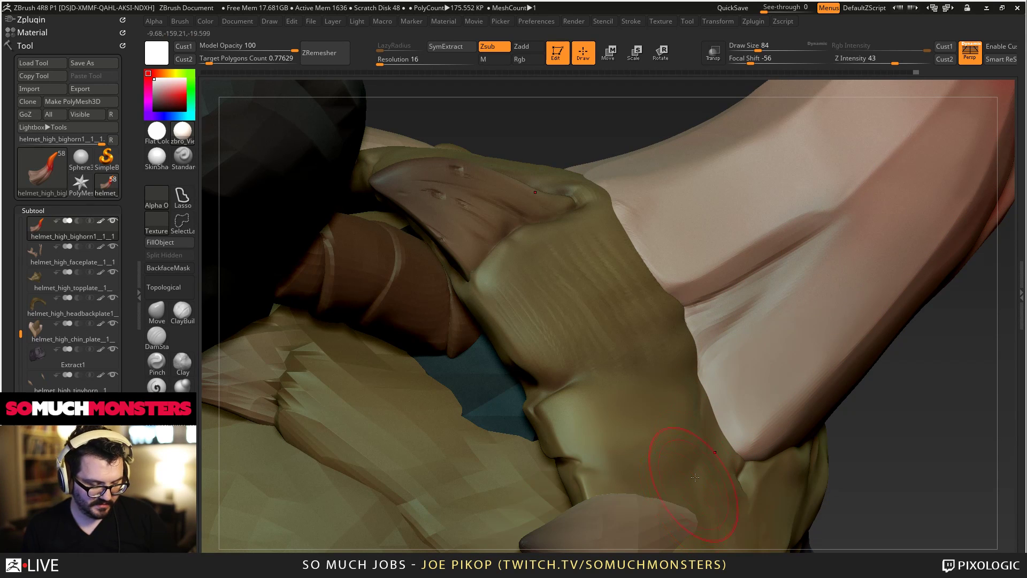
Reshape the big horn's lower rim beside the groove with the Move brush at draw size 92.
{"action": "mouse_move", "coordinate": [910, 455]}
{"action": "left_mouse_down"}
{"action": "mouse_move", "coordinate": [851, 390]}
{"action": "mouse_move", "coordinate": [835, 353]}
{"action": "left_mouse_up"}
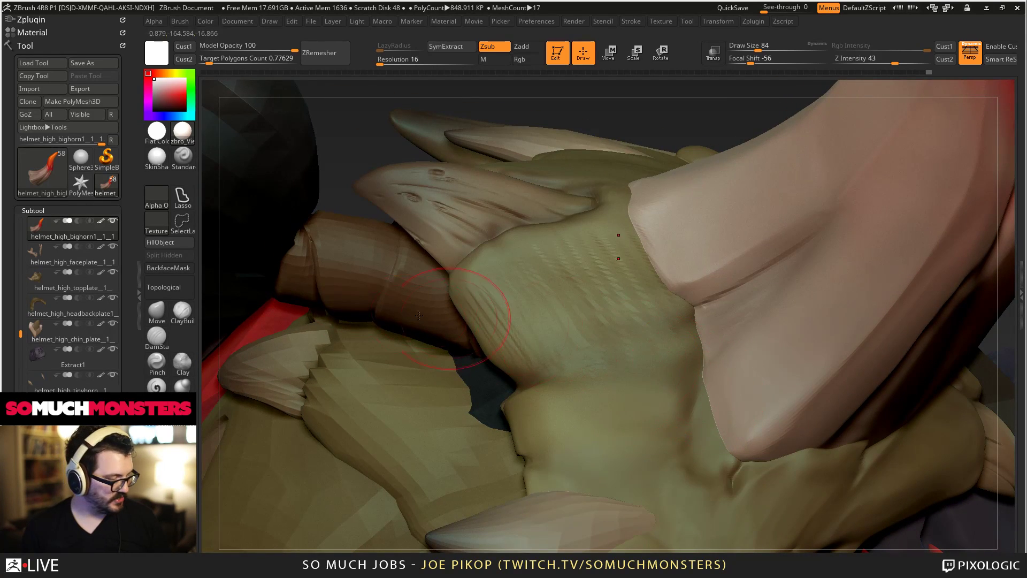
{"action": "left_click", "coordinate": [157, 312]}
{"action": "left_click_drag", "start_coordinate": [724, 364], "coordinate": [698, 332]}
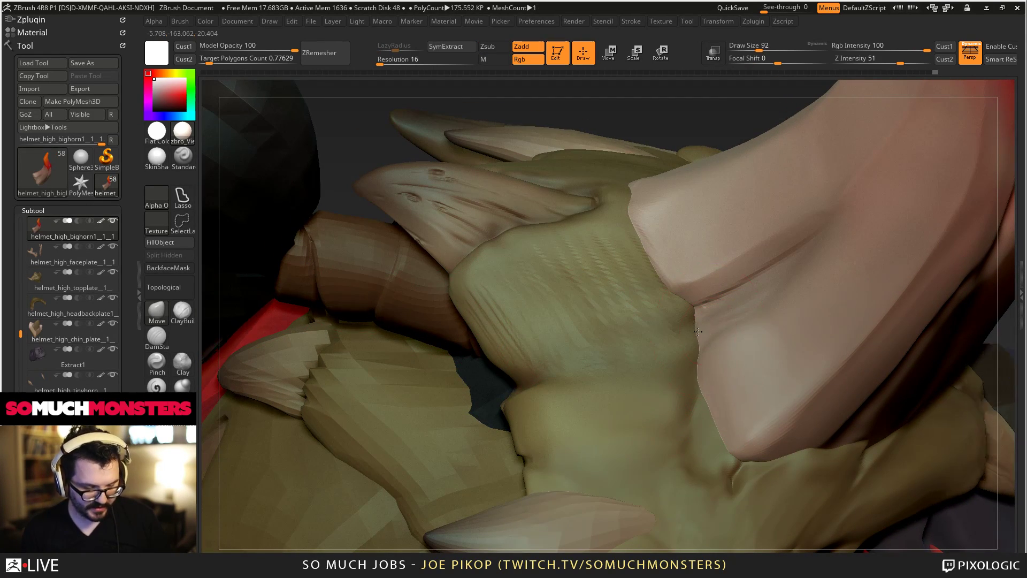
{"action": "right_click_drag", "start_coordinate": [698, 332], "coordinate": [742, 146]}
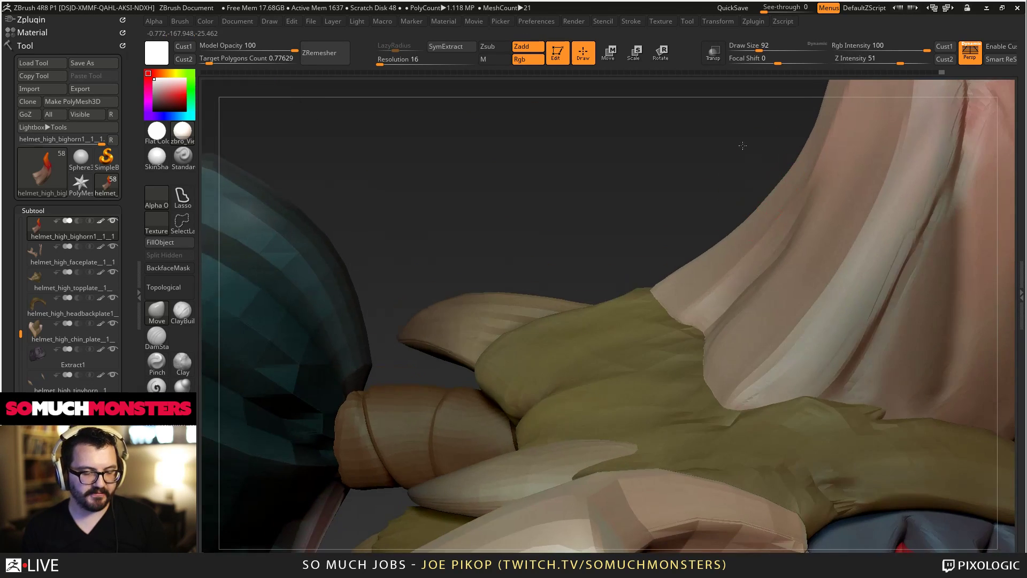
{"action": "left_click_drag", "start_coordinate": [742, 146], "coordinate": [698, 115]}
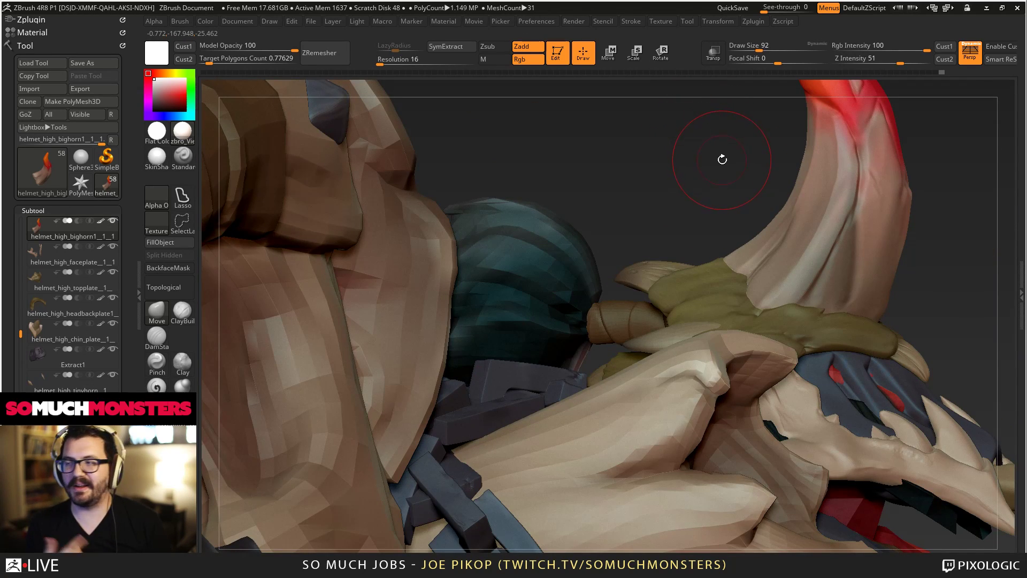
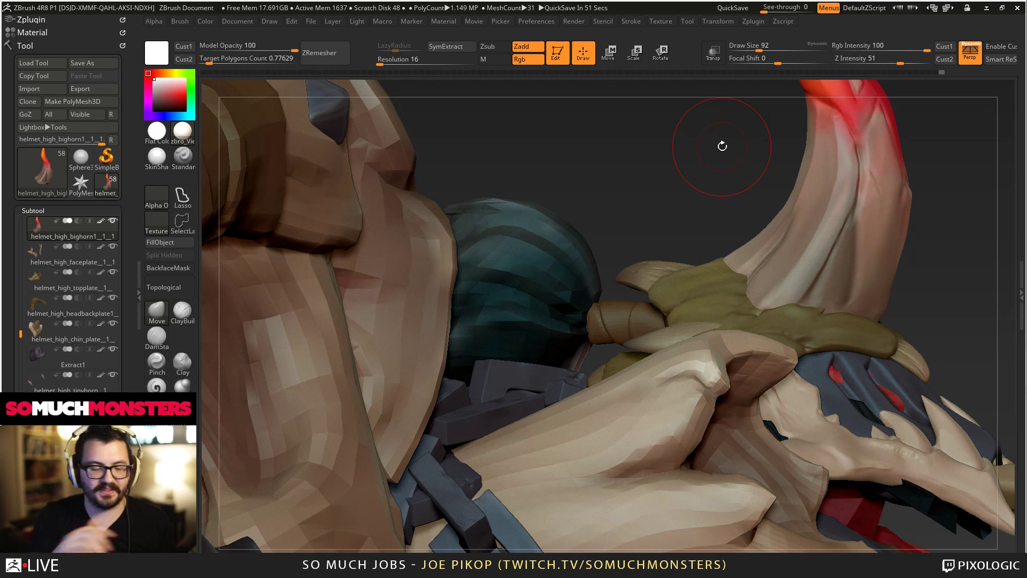
{"action": "mouse_move", "coordinate": [723, 146]}
{"action": "left_mouse_down"}
{"action": "mouse_move", "coordinate": [781, 154]}
{"action": "mouse_move", "coordinate": [771, 182]}
{"action": "left_mouse_up"}
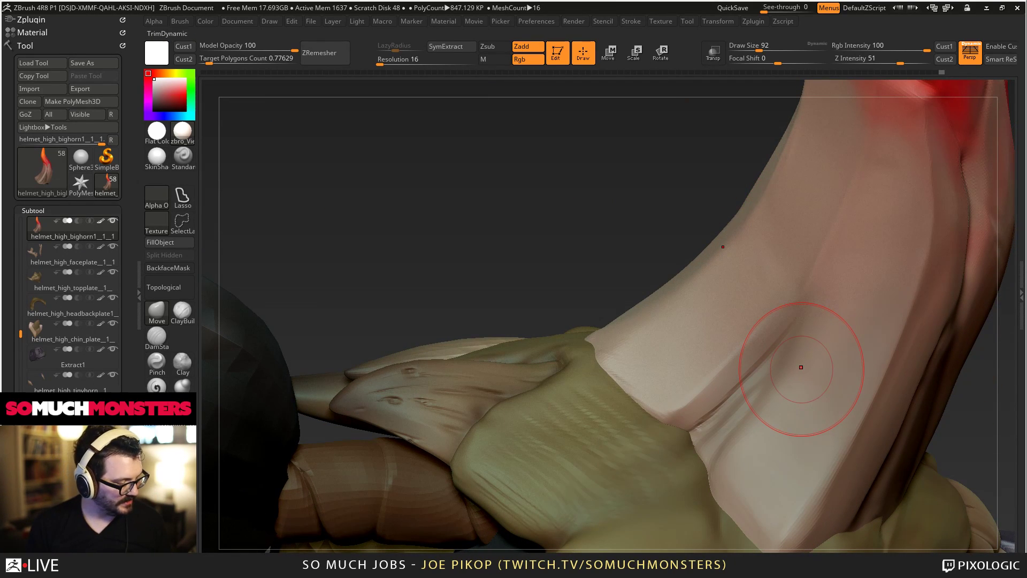
Carve creases along the big horn's middle groove down to the rim with the DamStandard brush at draw size 92.
{"action": "left_click", "coordinate": [156, 335]}
{"action": "left_click_drag", "start_coordinate": [822, 278], "coordinate": [725, 466]}
{"action": "left_click_drag", "start_coordinate": [829, 248], "coordinate": [713, 471]}
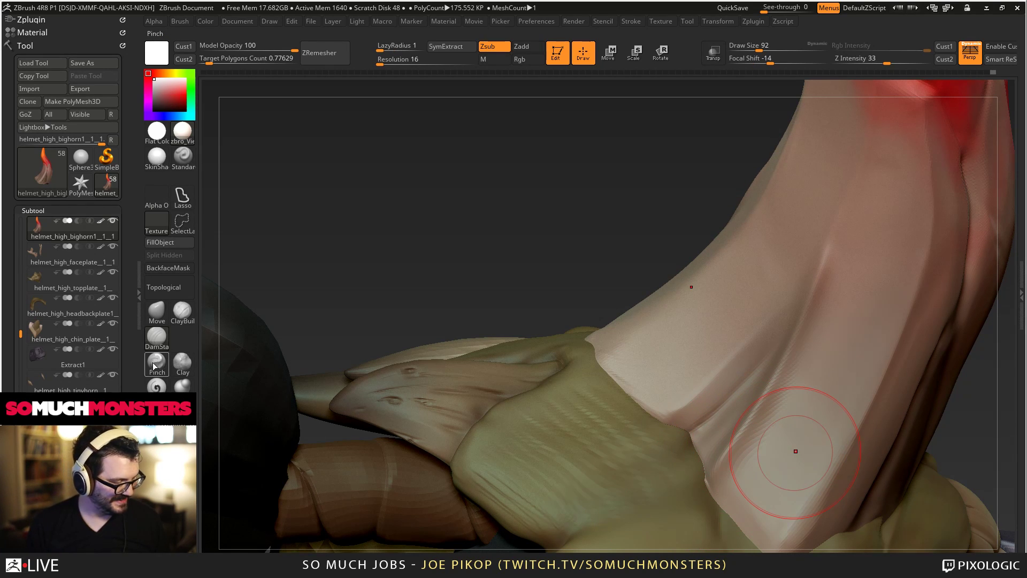
Build up the ridge beside the big horn's middle groove and its lower end at the rim with ClayBuildup at draw size 92.
{"action": "key", "text": "b"}
{"action": "key", "text": "c"}
{"action": "key", "text": "b"}
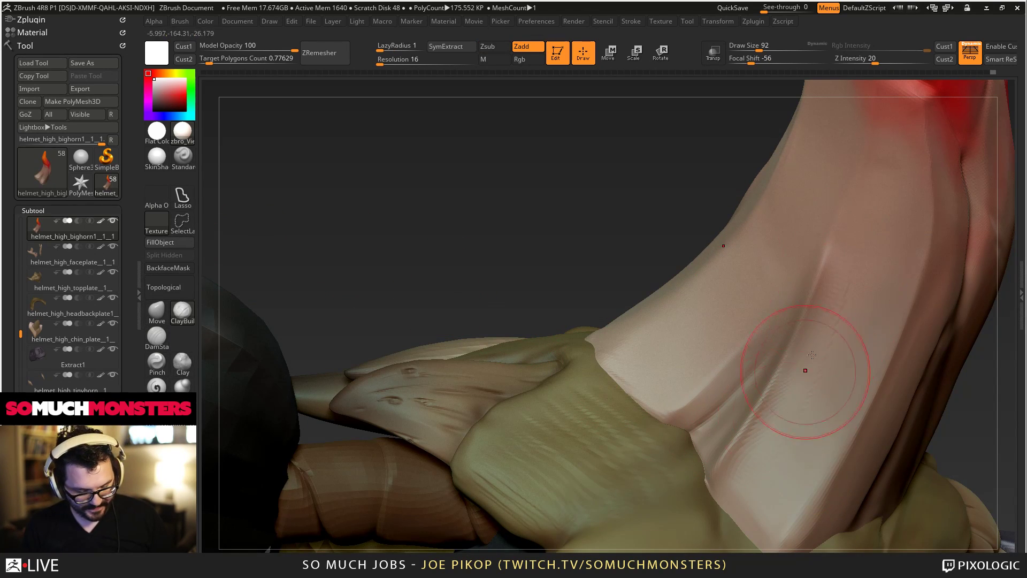
{"action": "mouse_move", "coordinate": [727, 525]}
{"action": "right_mouse_down"}
{"action": "mouse_move", "coordinate": [701, 508]}
{"action": "mouse_move", "coordinate": [719, 487]}
{"action": "mouse_move", "coordinate": [727, 502]}
{"action": "mouse_move", "coordinate": [730, 482]}
{"action": "right_mouse_up"}
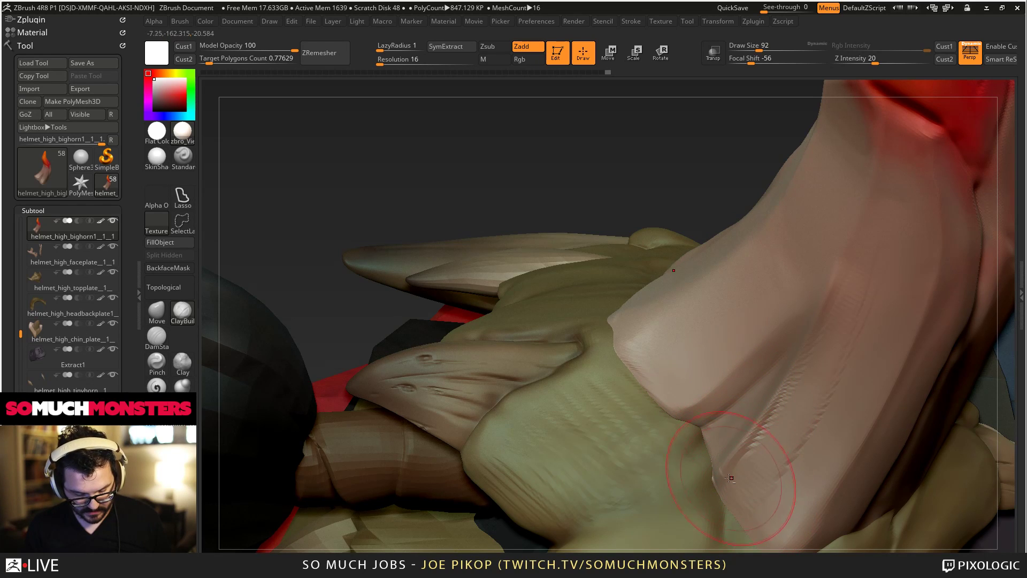
{"action": "right_click_drag", "start_coordinate": [730, 477], "coordinate": [745, 416]}
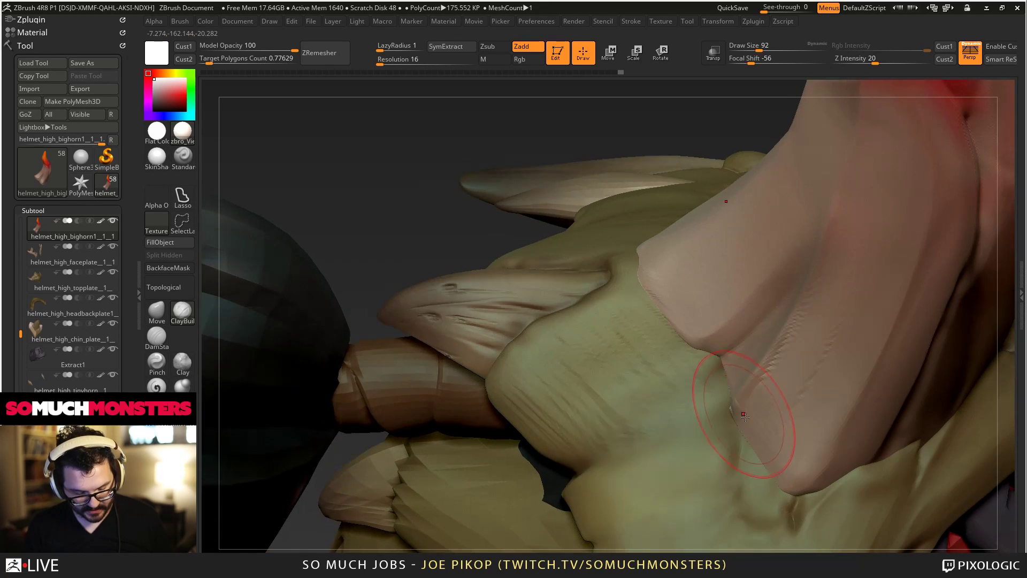
{"action": "left_click_drag", "start_coordinate": [745, 416], "coordinate": [775, 462]}
{"action": "right_click_drag", "start_coordinate": [799, 447], "coordinate": [786, 466]}
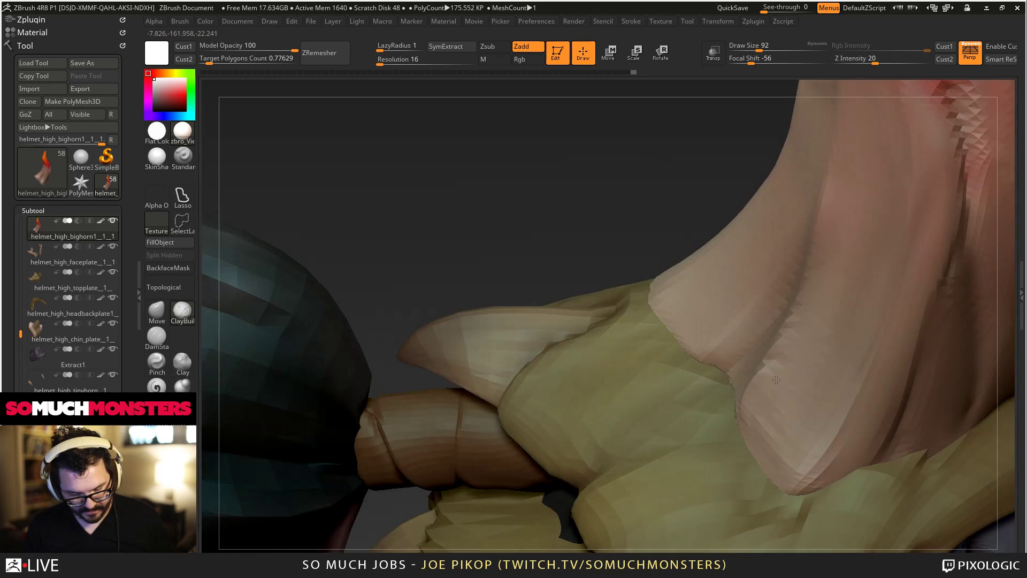
{"action": "key", "text": "f"}
{"action": "mouse_move", "coordinate": [700, 258]}
{"action": "right_mouse_down"}
{"action": "mouse_move", "coordinate": [702, 267]}
{"action": "mouse_move", "coordinate": [642, 160]}
{"action": "mouse_move", "coordinate": [621, 227]}
{"action": "mouse_move", "coordinate": [641, 254]}
{"action": "mouse_move", "coordinate": [658, 214]}
{"action": "mouse_move", "coordinate": [299, 291]}
{"action": "right_mouse_up"}
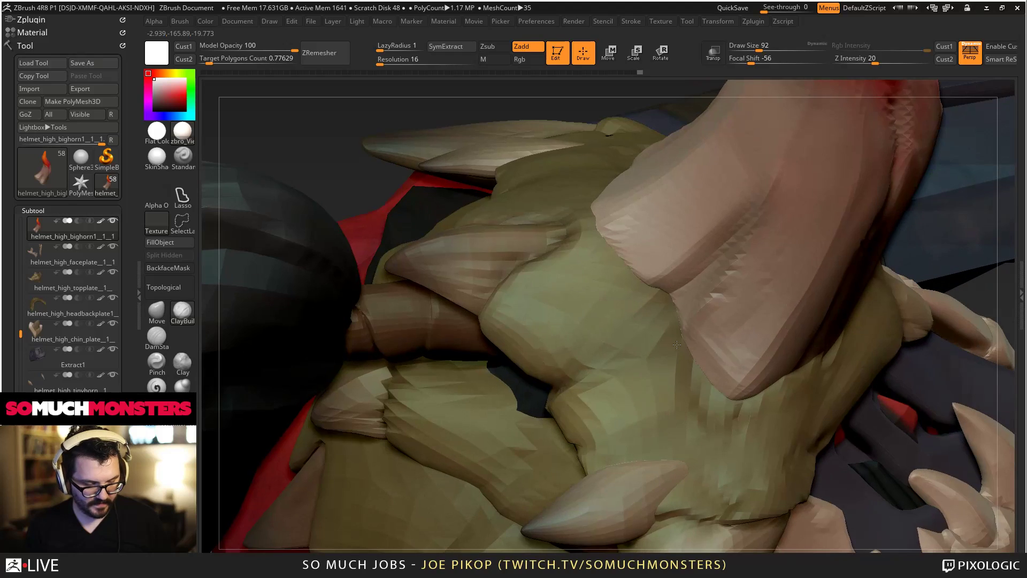
Adjust the folds and lower rim of the big horn with the Move brush, smooth the clay marks and reduce the draw size to 60.
{"action": "left_click", "coordinate": [159, 321]}
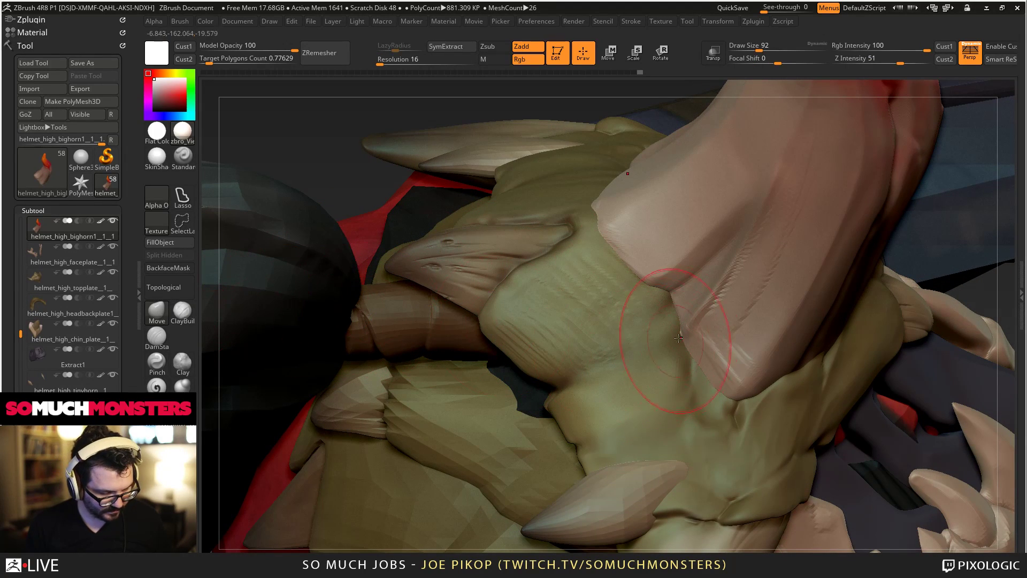
{"action": "left_click_drag", "start_coordinate": [686, 297], "coordinate": [706, 226]}
{"action": "left_click_drag", "start_coordinate": [752, 266], "coordinate": [734, 263]}
{"action": "left_click_drag", "start_coordinate": [792, 176], "coordinate": [805, 184]}
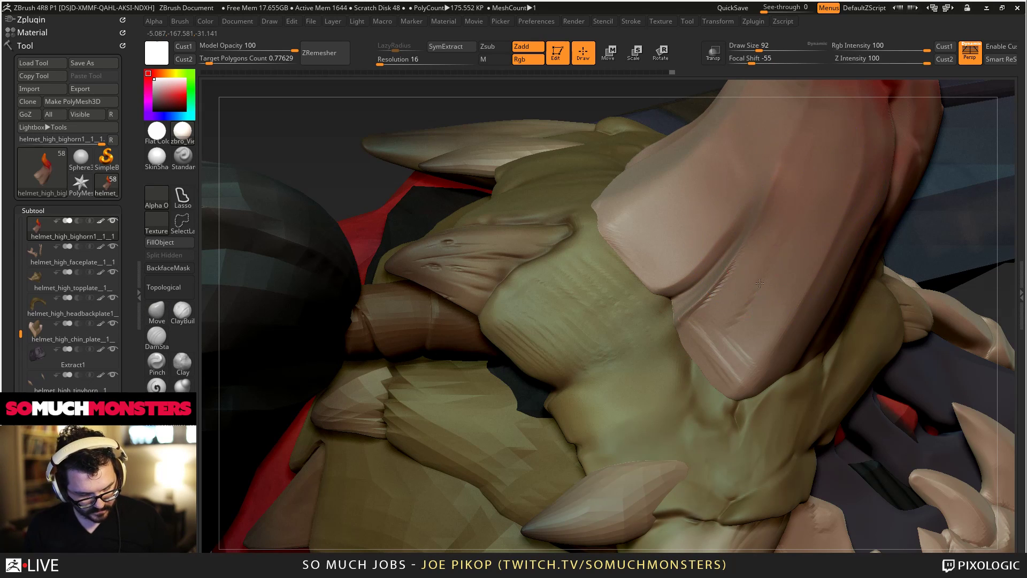
{"action": "mouse_move", "coordinate": [702, 406]}
{"action": "right_mouse_down", "text": "ctrl"}
{"action": "mouse_move", "coordinate": [676, 262]}
{"action": "mouse_move", "coordinate": [728, 404]}
{"action": "right_mouse_up", "text": "ctrl"}
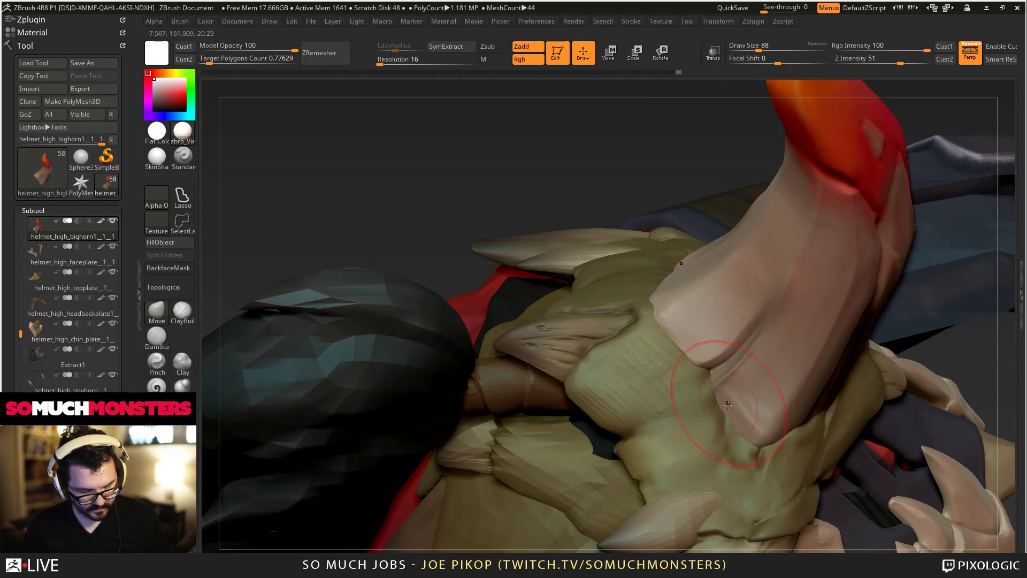
{"action": "key", "text": "b"}
{"action": "key", "text": "m"}
{"action": "key", "text": "v"}
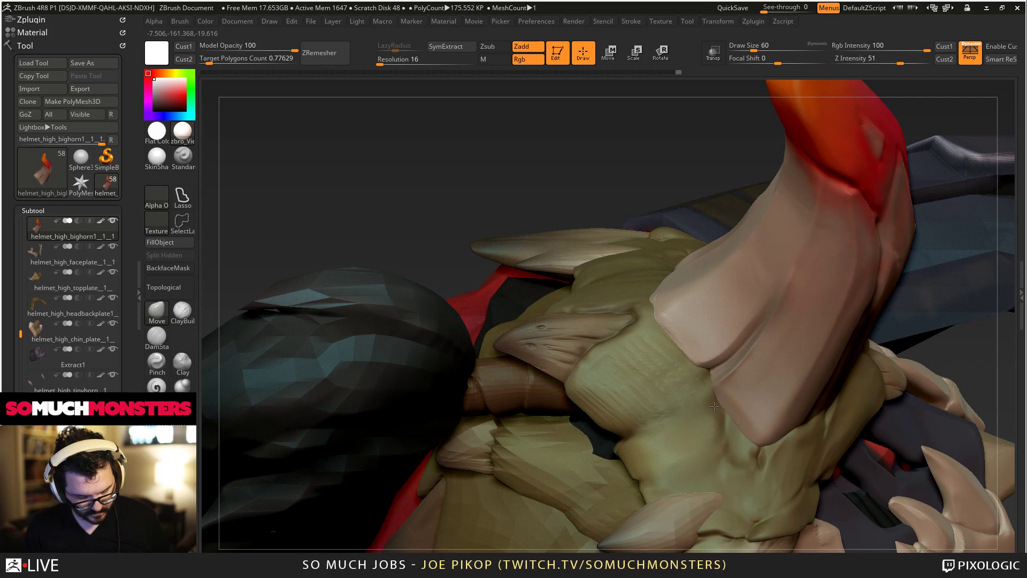
Select the helmet's top plate and build up and smooth its surface below the big horn's base with ClayBuildup at draw size 60.
{"action": "mouse_move", "coordinate": [714, 406]}
{"action": "right_mouse_down"}
{"action": "mouse_move", "coordinate": [702, 316]}
{"action": "mouse_move", "coordinate": [714, 249]}
{"action": "mouse_move", "coordinate": [719, 358]}
{"action": "mouse_move", "coordinate": [657, 316]}
{"action": "right_mouse_up"}
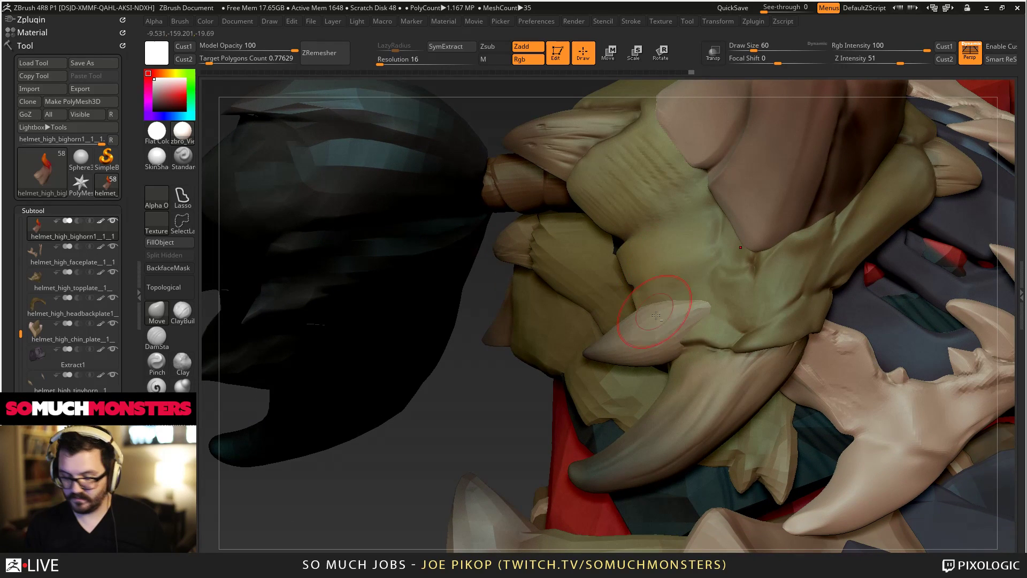
{"action": "left_click", "coordinate": [665, 265], "text": "alt"}
{"action": "mouse_move", "coordinate": [656, 270]}
{"action": "right_mouse_down"}
{"action": "mouse_move", "coordinate": [605, 252]}
{"action": "mouse_move", "coordinate": [594, 268]}
{"action": "right_mouse_up"}
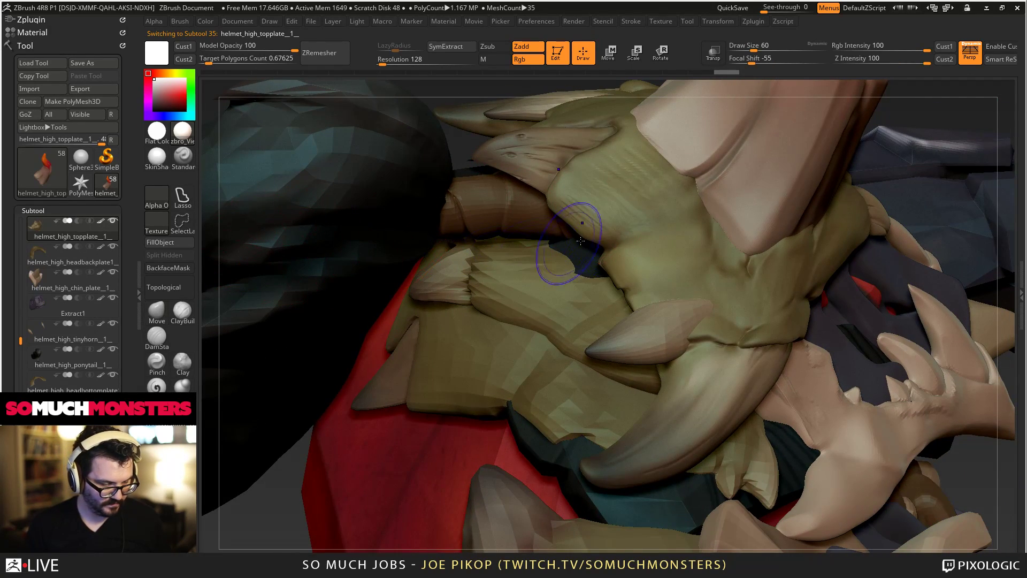
{"action": "left_click", "coordinate": [182, 311]}
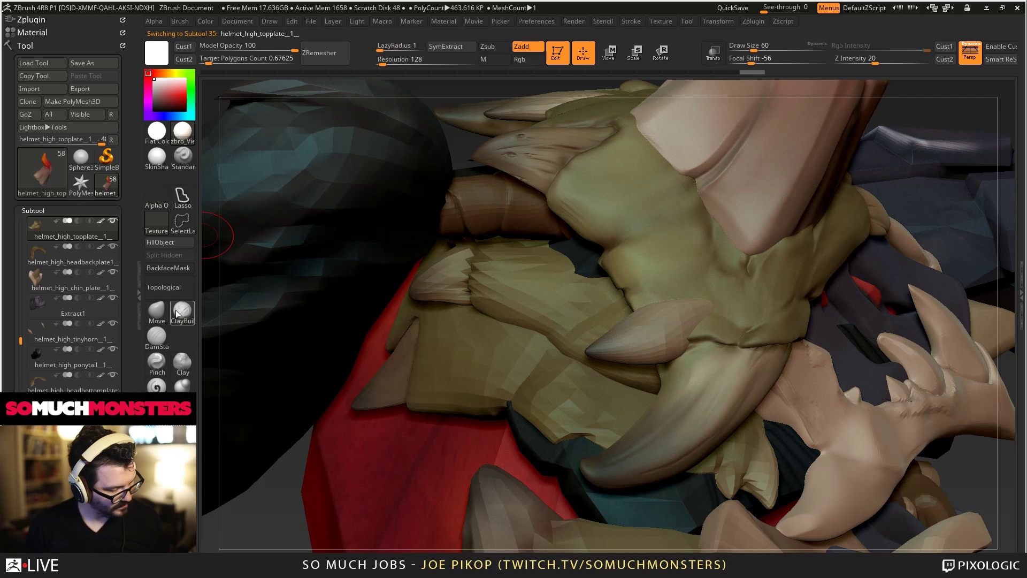
{"action": "right_click_drag", "start_coordinate": [707, 236], "coordinate": [731, 272]}
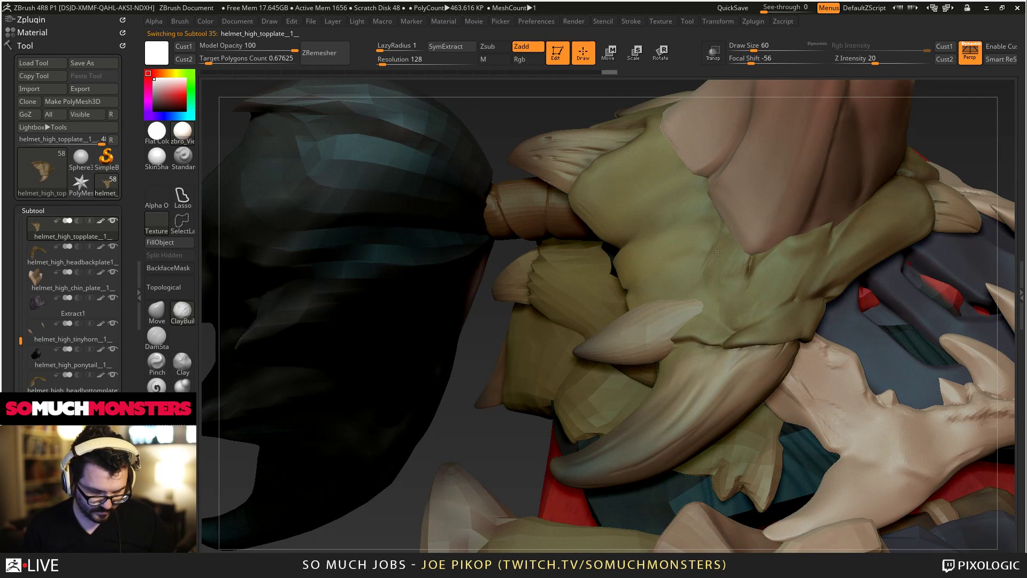
{"action": "mouse_move", "coordinate": [706, 239]}
{"action": "right_mouse_down"}
{"action": "mouse_move", "coordinate": [736, 265]}
{"action": "mouse_move", "coordinate": [774, 184]}
{"action": "mouse_move", "coordinate": [799, 194]}
{"action": "right_mouse_up"}
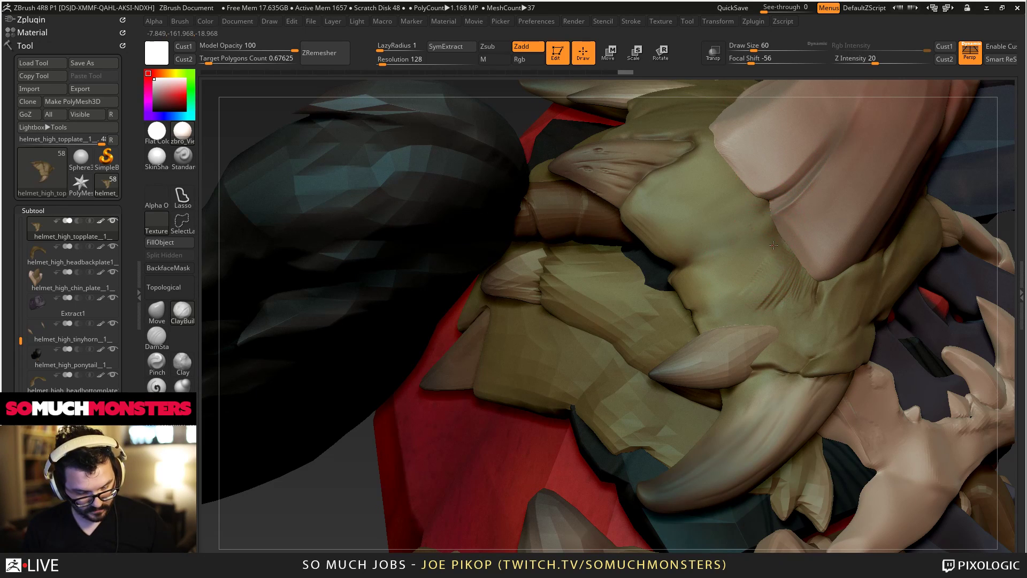
{"action": "right_click_drag", "start_coordinate": [733, 242], "coordinate": [775, 238]}
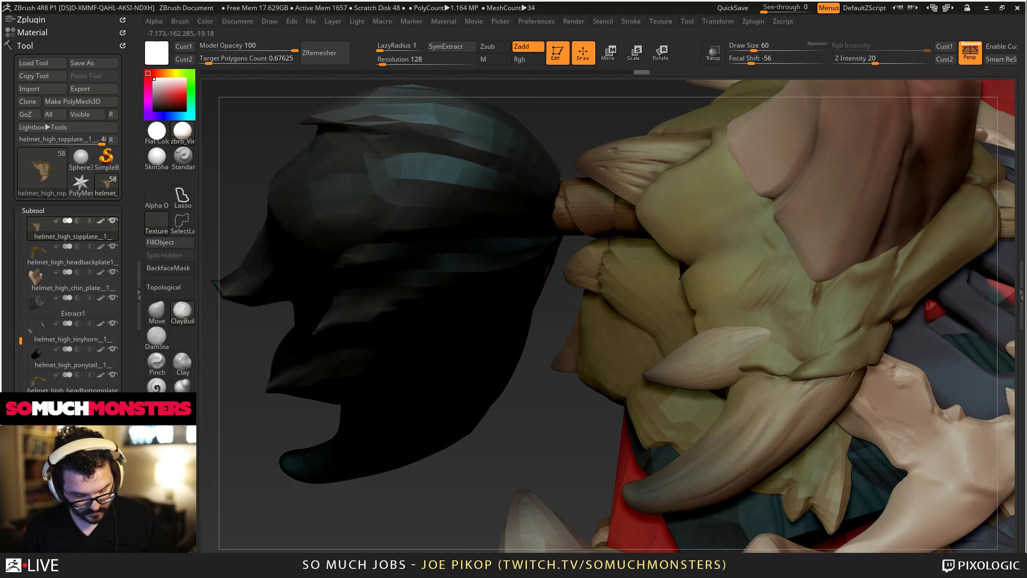
{"action": "mouse_move", "coordinate": [789, 276]}
{"action": "left_mouse_down"}
{"action": "mouse_move", "coordinate": [764, 236]}
{"action": "mouse_move", "coordinate": [760, 269]}
{"action": "left_mouse_up"}
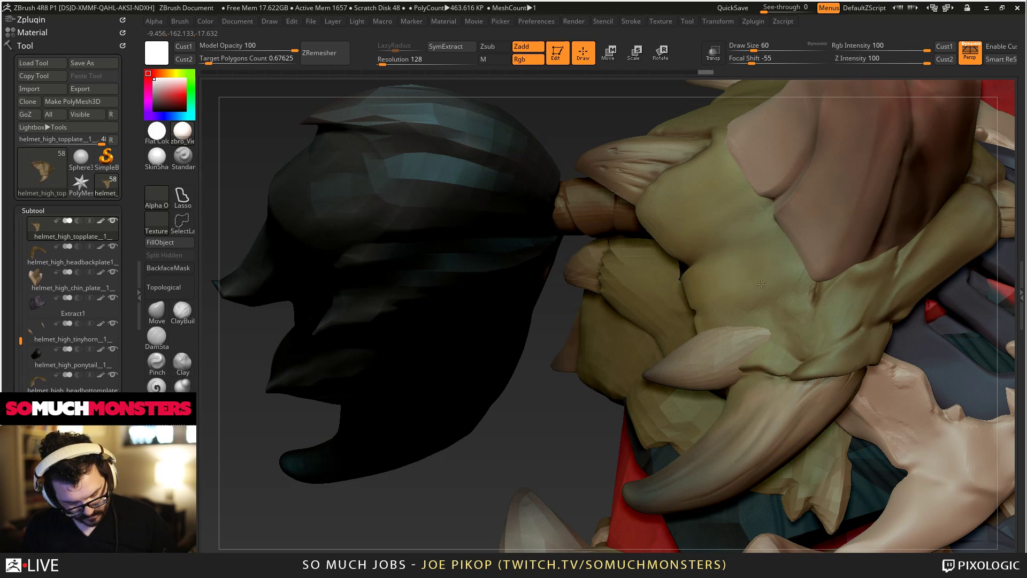
Reselect the big horn, add ClayBuildup strokes at draw size 60 beside its middle groove and smooth them down to the rim.
{"action": "key", "text": "b"}
{"action": "key", "text": "c"}
{"action": "key", "text": "b"}
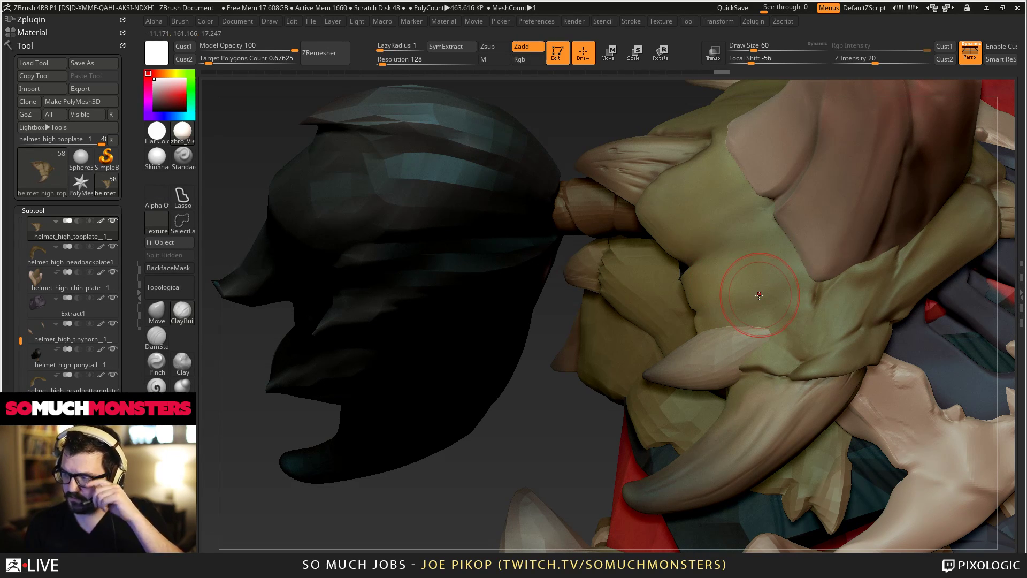
{"action": "right_click_drag", "start_coordinate": [759, 295], "coordinate": [676, 310], "text": "alt"}
{"action": "left_click", "coordinate": [676, 310], "text": "alt"}
{"action": "mouse_move", "coordinate": [676, 312]}
{"action": "left_mouse_down", "text": "shift"}
{"action": "mouse_move", "coordinate": [733, 215]}
{"action": "mouse_move", "coordinate": [677, 337]}
{"action": "left_mouse_up", "text": "shift"}
{"action": "left_click_drag", "start_coordinate": [755, 220], "coordinate": [711, 288]}
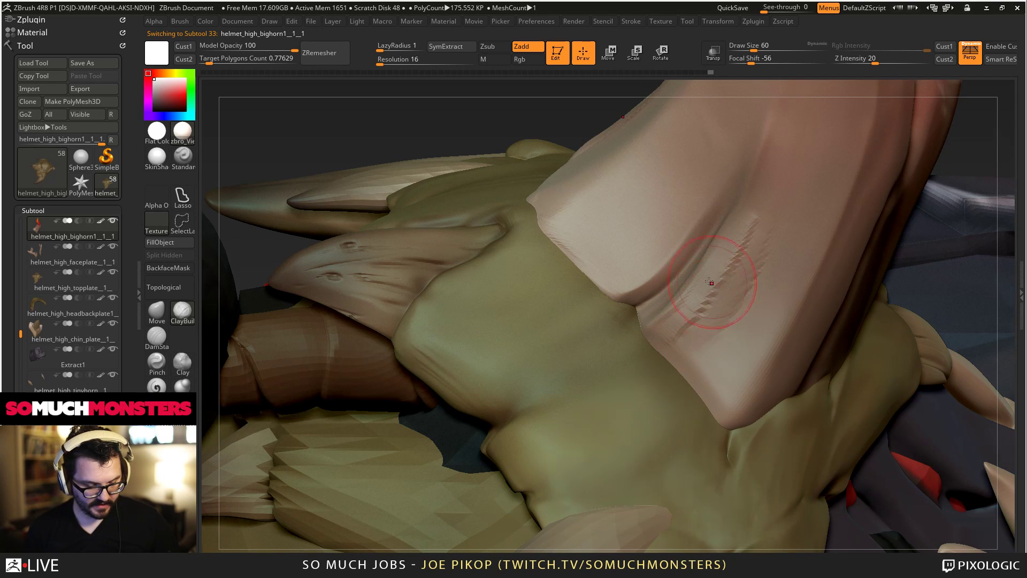
{"action": "mouse_move", "coordinate": [667, 328]}
{"action": "left_mouse_down"}
{"action": "mouse_move", "coordinate": [692, 367]}
{"action": "mouse_move", "coordinate": [721, 381]}
{"action": "left_mouse_up"}
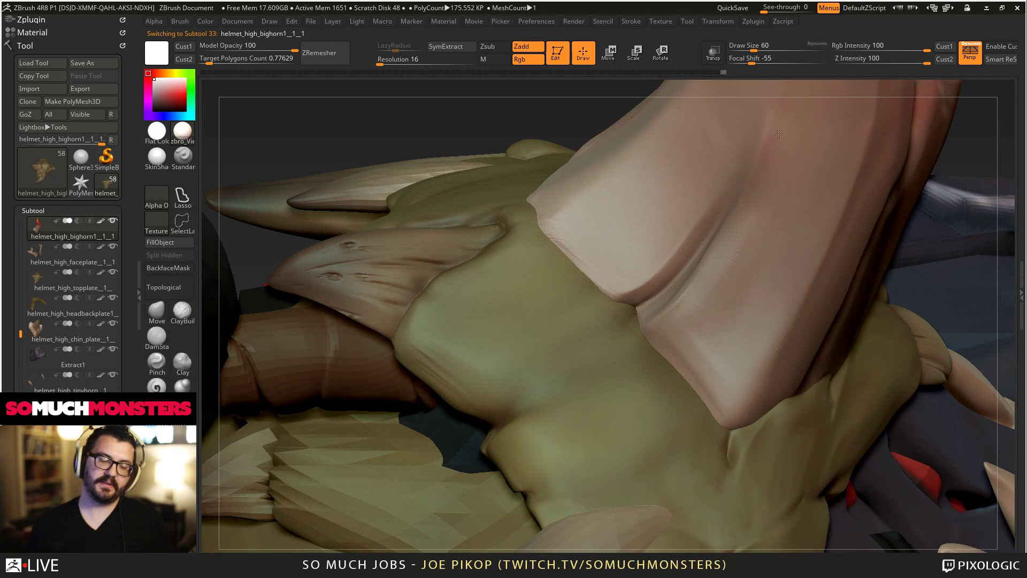
Adjust the big horn's surface beside the groove near the rim with the Move brush at draw size 64.
{"action": "right_click_drag", "start_coordinate": [676, 470], "coordinate": [639, 379], "text": "ctrl"}
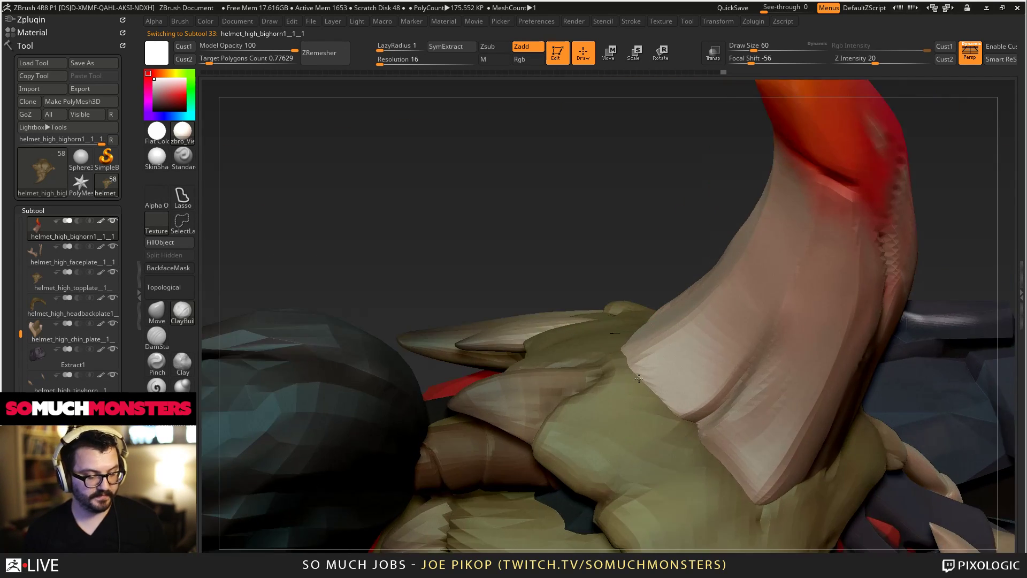
{"action": "left_click", "coordinate": [151, 310]}
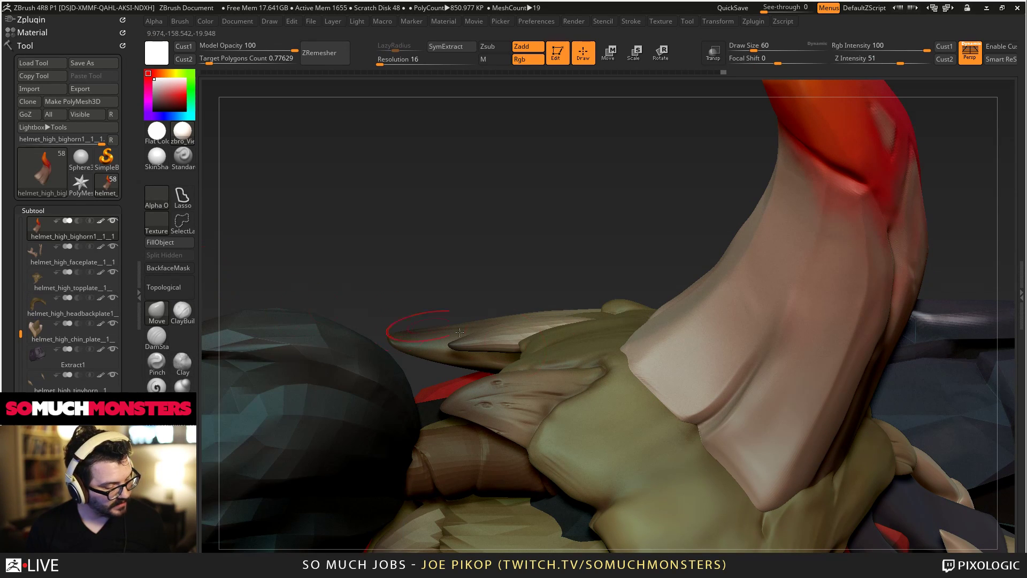
{"action": "key", "text": "]"}
{"action": "left_click_drag", "start_coordinate": [739, 397], "coordinate": [748, 382]}
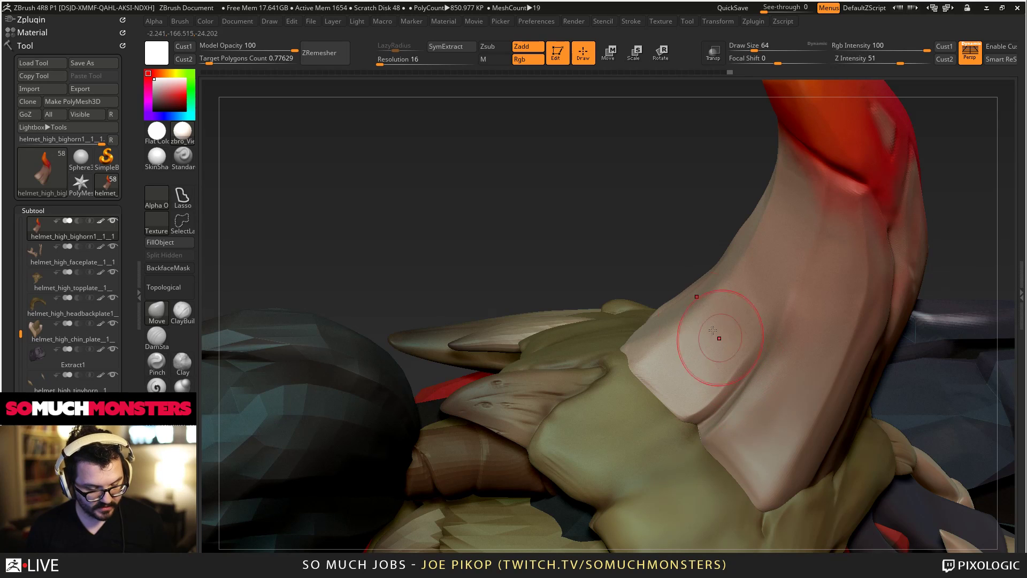
Smooth the big horn's side beside the groove and flatten its ridges with the subtractive brush at draw size 64.
{"action": "left_click_drag", "start_coordinate": [701, 353], "coordinate": [751, 306], "text": "shift"}
{"action": "mouse_move", "coordinate": [792, 309]}
{"action": "right_mouse_down"}
{"action": "mouse_move", "coordinate": [766, 284]}
{"action": "mouse_move", "coordinate": [760, 324]}
{"action": "right_mouse_up"}
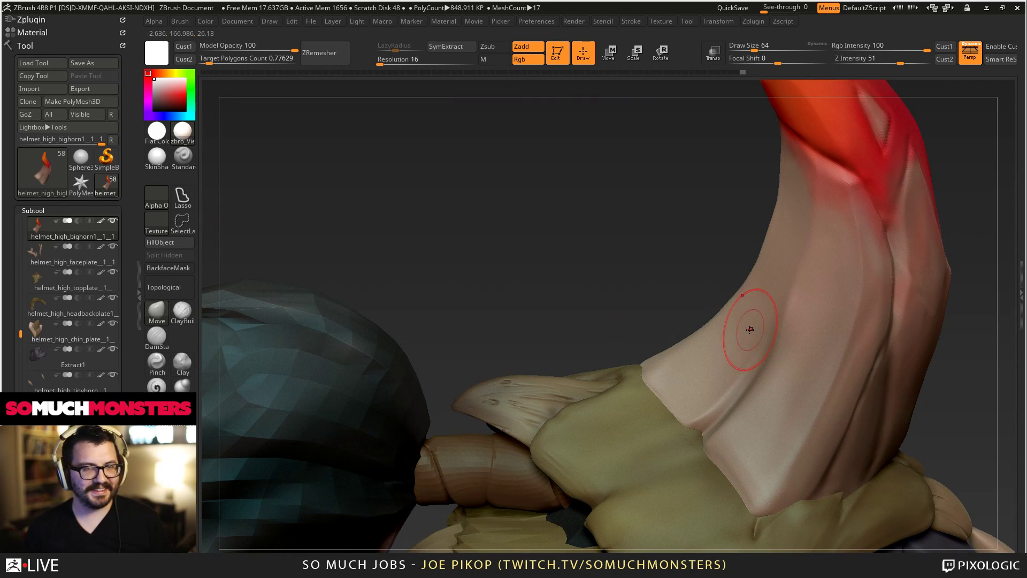
{"action": "left_click", "coordinate": [183, 412]}
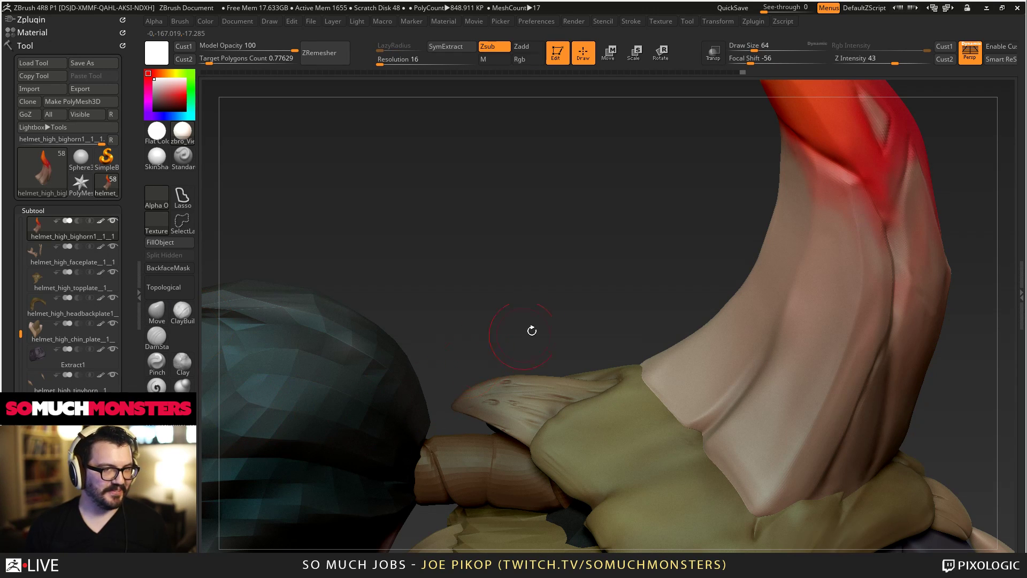
{"action": "left_click_drag", "start_coordinate": [771, 331], "coordinate": [789, 268]}
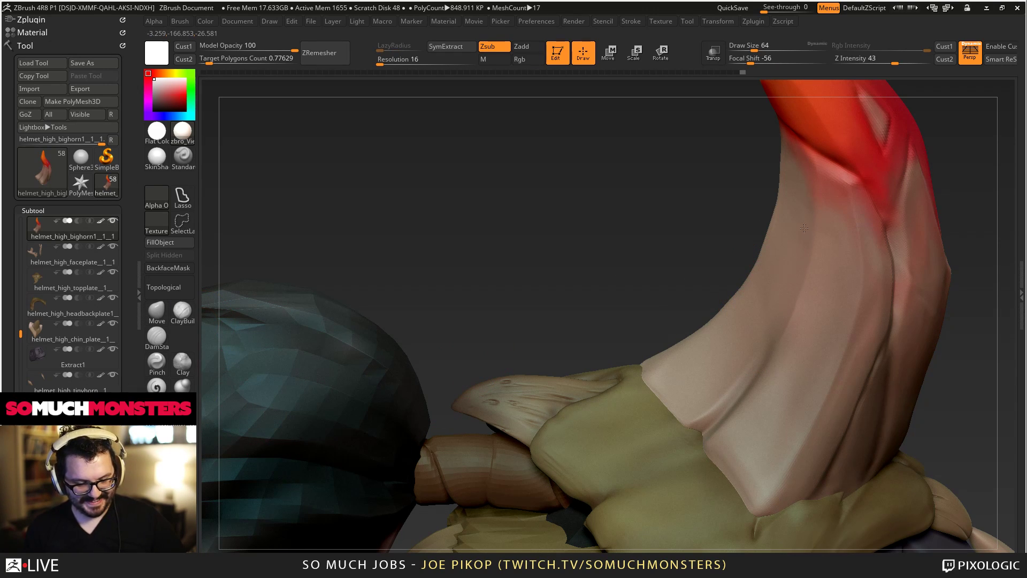
{"action": "right_click_drag", "start_coordinate": [804, 228], "coordinate": [813, 204]}
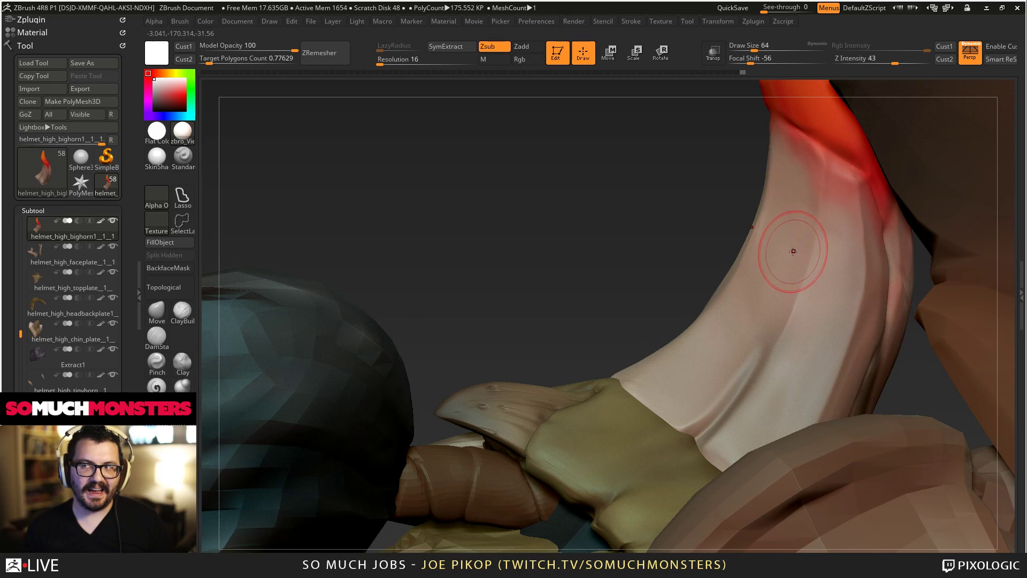
{"action": "left_click_drag", "start_coordinate": [793, 251], "coordinate": [793, 254]}
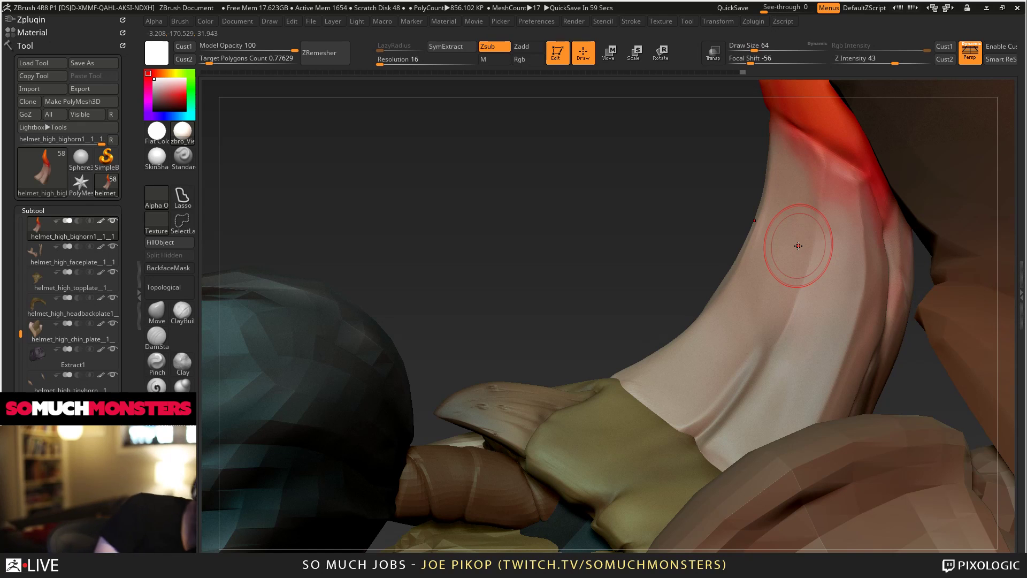
{"action": "mouse_move", "coordinate": [119, 355]}
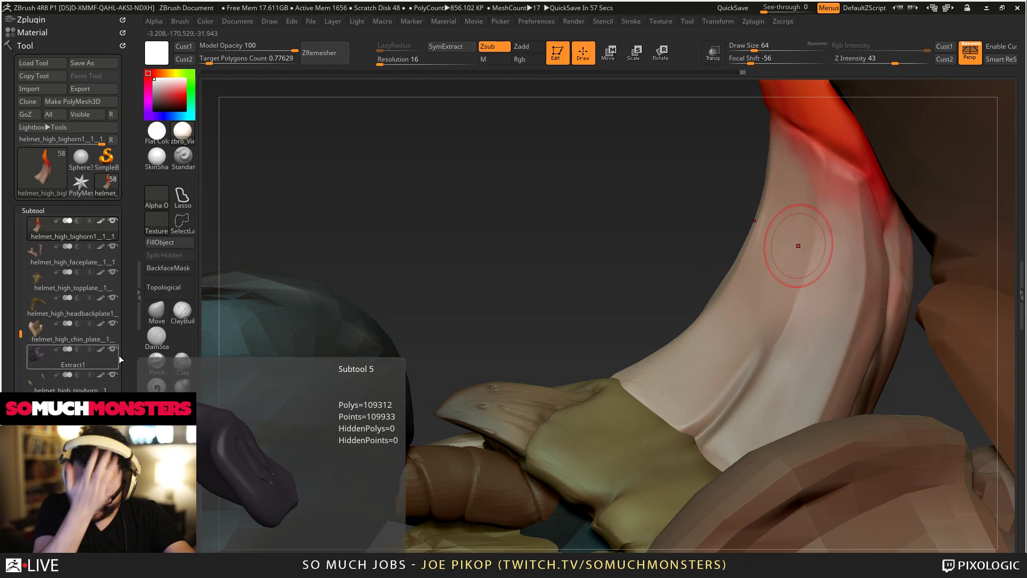
Pull the big horn's outer edge near the base with the Move brush at draw size 132, reduce it to 96 and smooth the surface.
{"action": "left_click", "coordinate": [156, 313]}
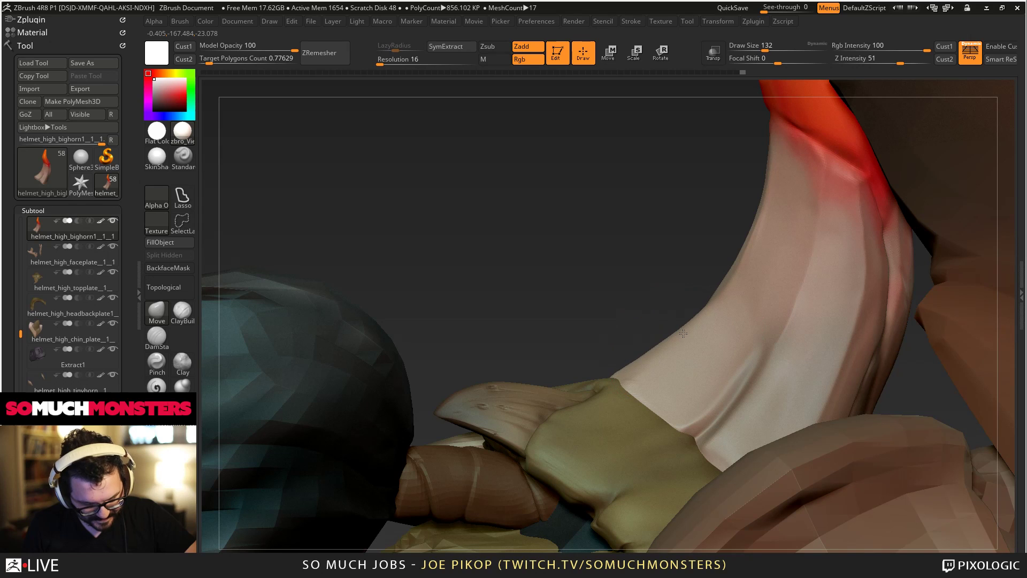
{"action": "left_click_drag", "start_coordinate": [686, 330], "coordinate": [676, 321]}
{"action": "key", "text": "bracketleft"}
{"action": "key", "text": "bracketleft"}
{"action": "key", "text": "bracketleft"}
{"action": "mouse_move", "coordinate": [701, 407]}
{"action": "right_mouse_down"}
{"action": "mouse_move", "coordinate": [694, 425]}
{"action": "mouse_move", "coordinate": [731, 209]}
{"action": "mouse_move", "coordinate": [699, 251]}
{"action": "mouse_move", "coordinate": [699, 394]}
{"action": "mouse_move", "coordinate": [761, 413]}
{"action": "mouse_move", "coordinate": [785, 358]}
{"action": "right_mouse_up"}
{"action": "left_click_drag", "start_coordinate": [803, 395], "coordinate": [811, 292], "text": "shift"}
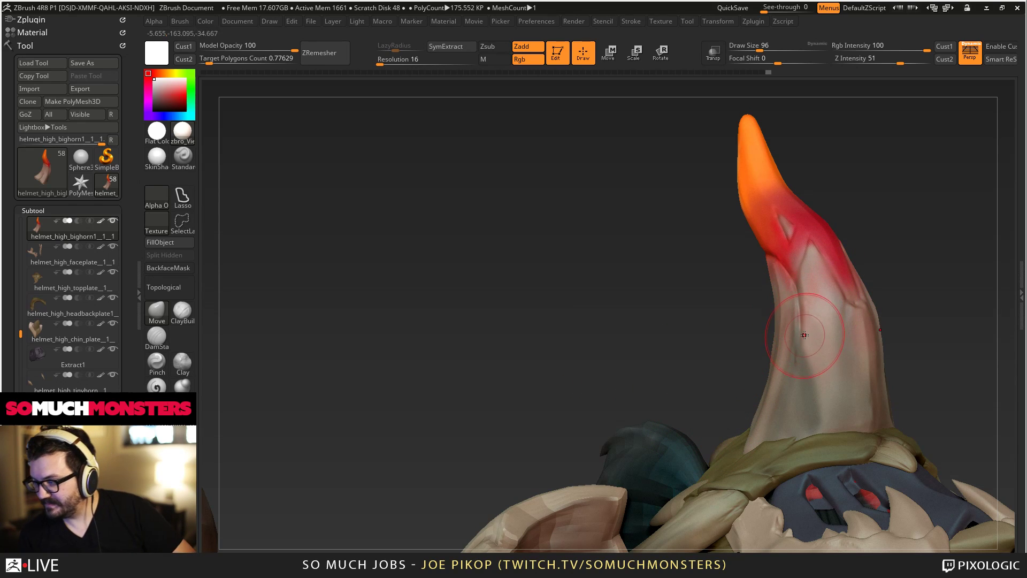
Sample the horn's brownish-pink tone and paint it over the shaft with the colour-only brush at draw size 60.
{"action": "key", "text": "c"}
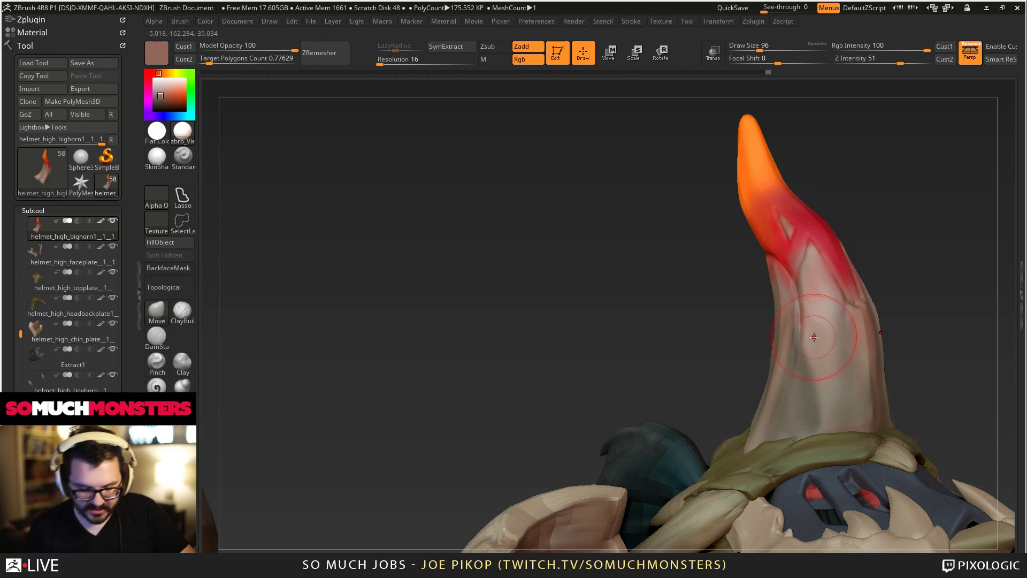
{"action": "left_click", "coordinate": [157, 384]}
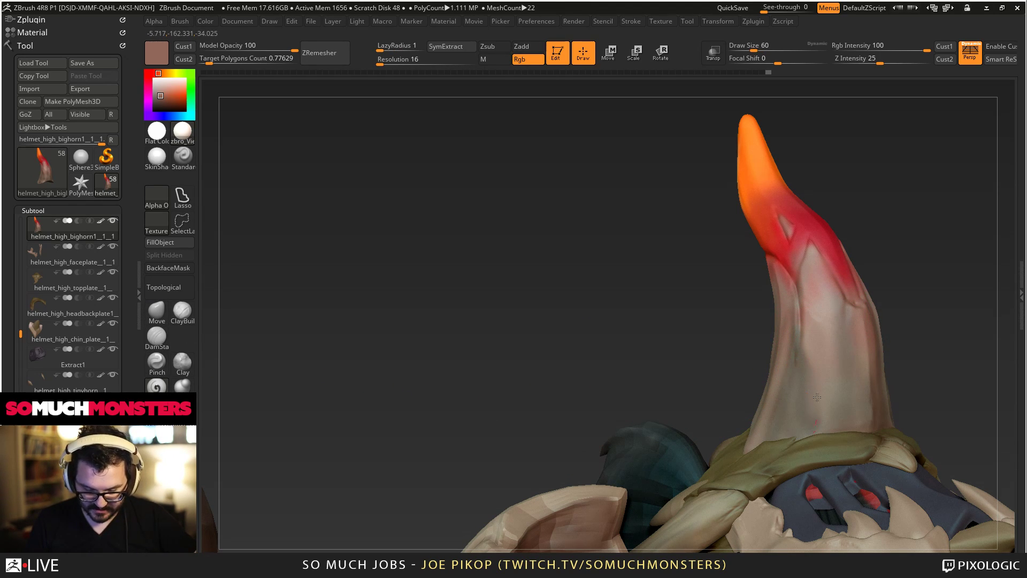
{"action": "right_click_drag", "start_coordinate": [826, 377], "coordinate": [823, 349]}
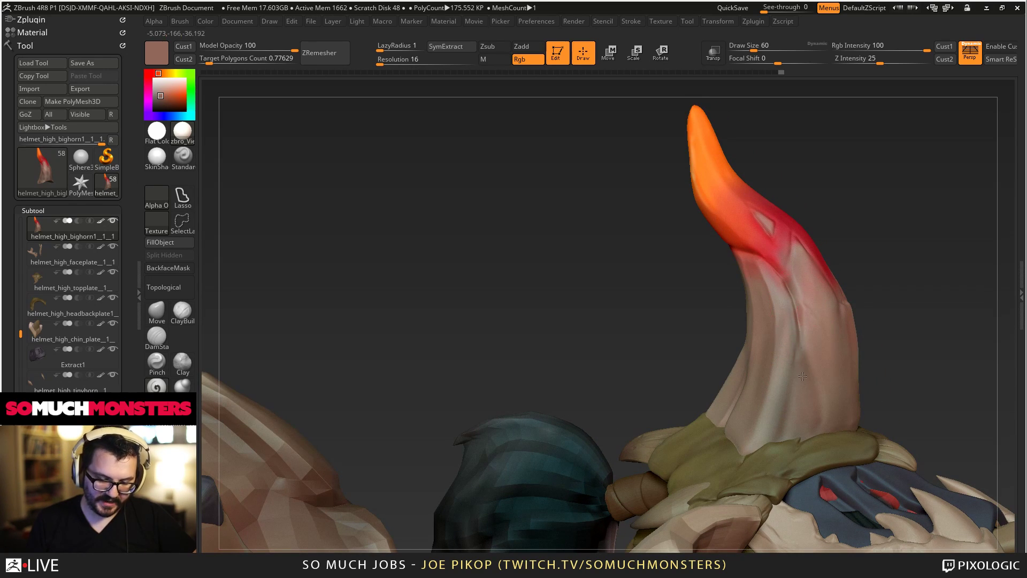
{"action": "mouse_move", "coordinate": [781, 346]}
{"action": "right_mouse_down"}
{"action": "mouse_move", "coordinate": [749, 315]}
{"action": "mouse_move", "coordinate": [674, 376]}
{"action": "mouse_move", "coordinate": [709, 369]}
{"action": "mouse_move", "coordinate": [730, 428]}
{"action": "right_mouse_up"}
Paint along the V-shaped band at draw size 20, sample the dark red and cover the pale streak with it.
{"action": "right_click_drag", "start_coordinate": [720, 213], "coordinate": [718, 294]}
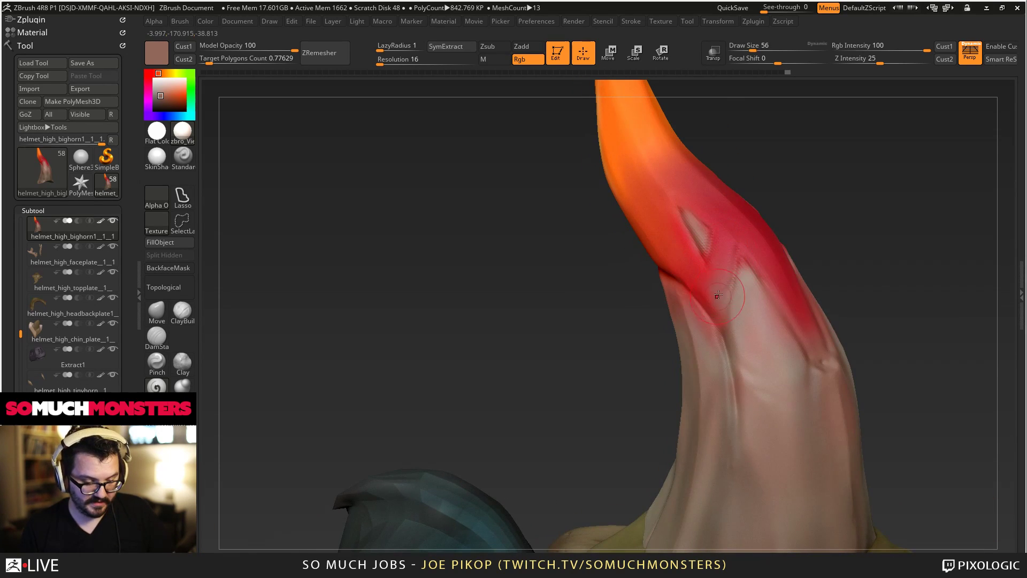
{"action": "left_click_drag", "start_coordinate": [719, 322], "coordinate": [734, 249]}
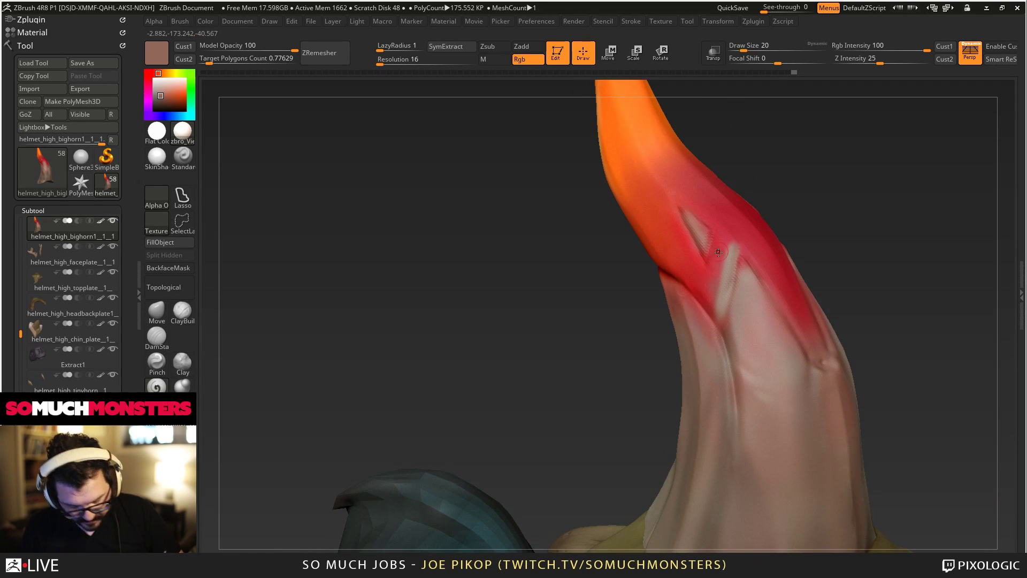
{"action": "key", "text": "c"}
{"action": "left_click_drag", "start_coordinate": [723, 293], "coordinate": [734, 252]}
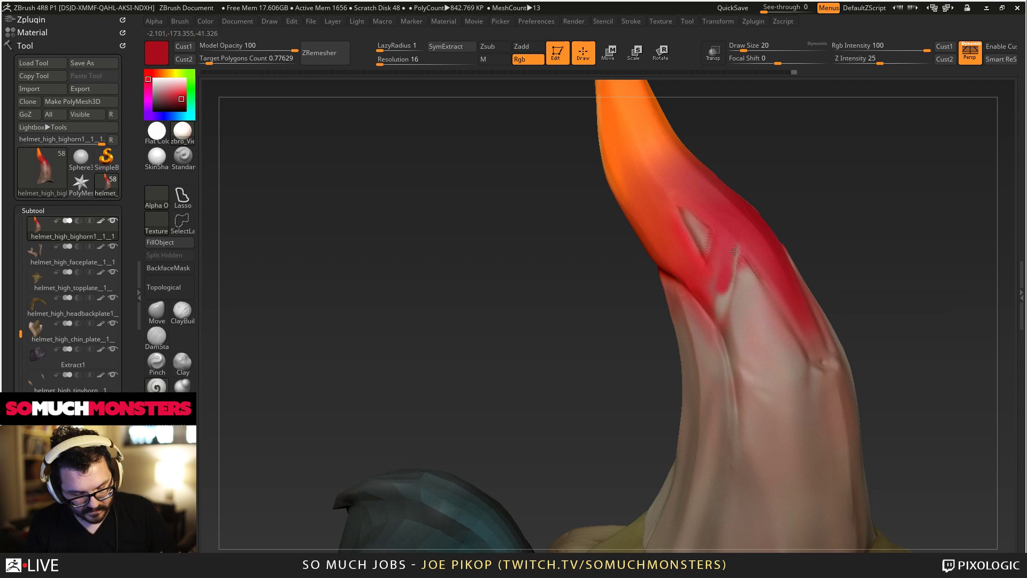
Step through the big horn's undo history to return to a state before the latest paint strokes.
{"action": "right_click_drag", "start_coordinate": [808, 322], "coordinate": [760, 287]}
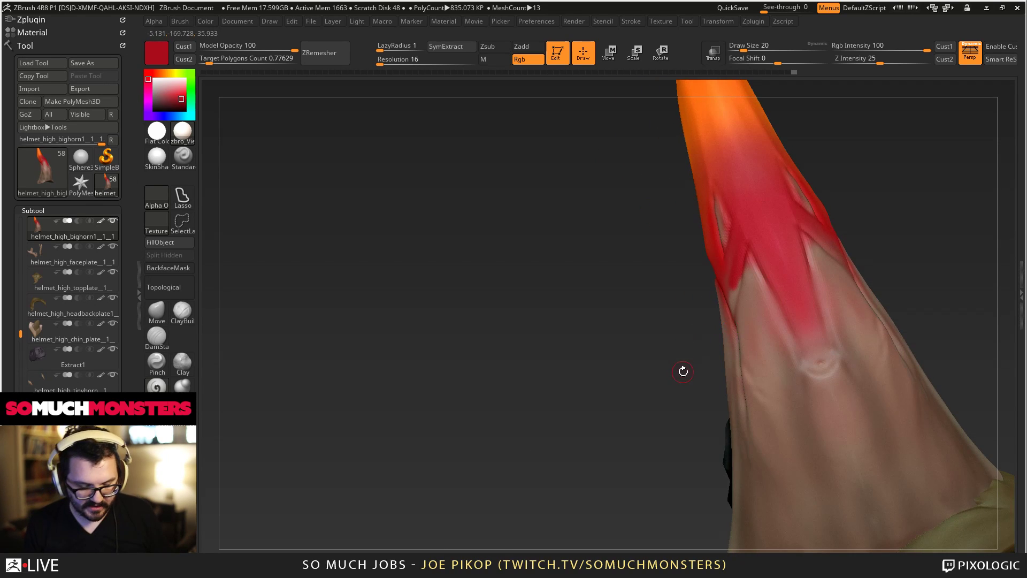
{"action": "right_click_drag", "start_coordinate": [683, 371], "coordinate": [520, 415], "text": "ctrl"}
{"action": "right_click_drag", "start_coordinate": [629, 252], "coordinate": [616, 290]}
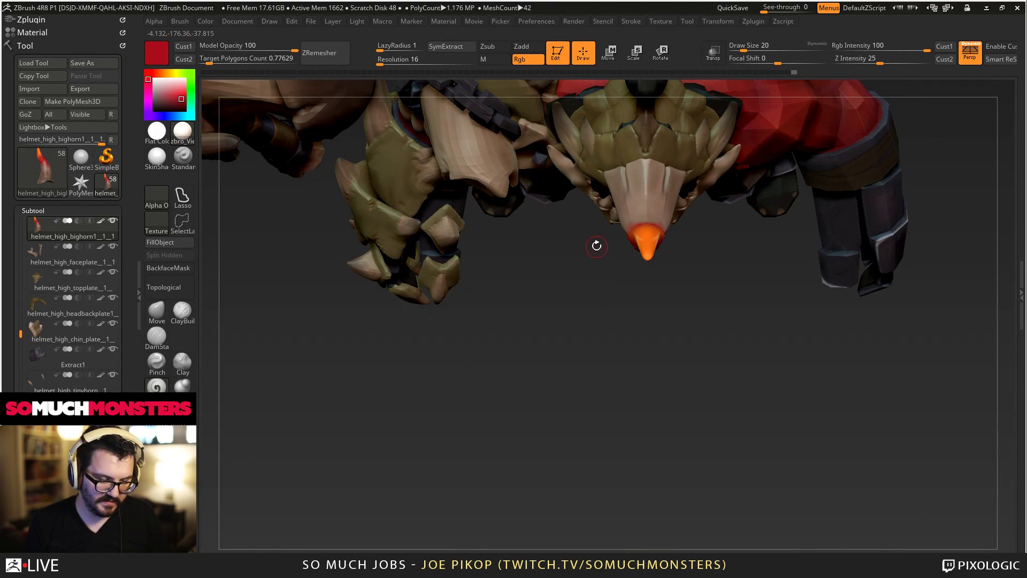
{"action": "key", "text": "ctrl"}
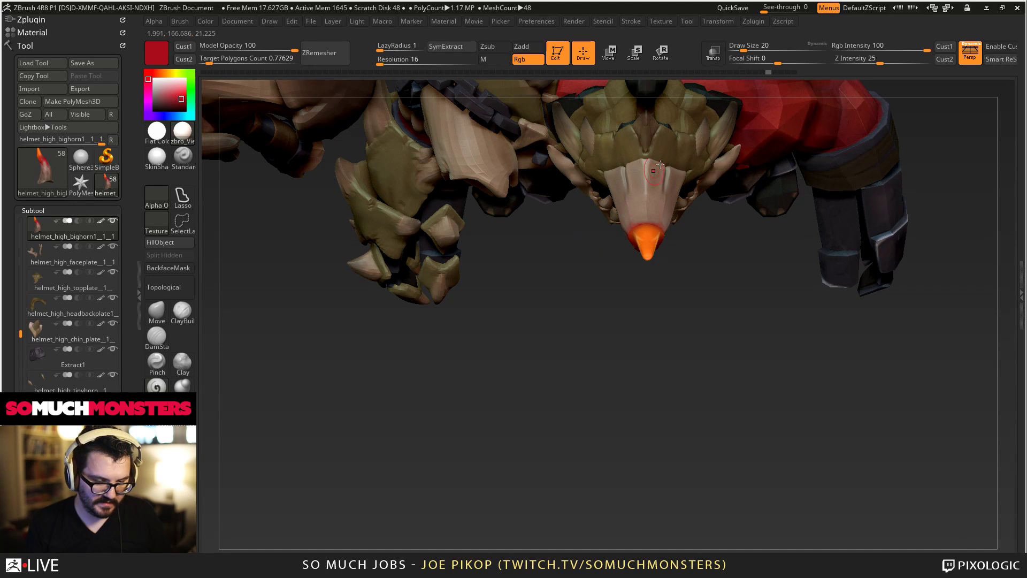
{"action": "left_click_drag", "start_coordinate": [770, 74], "coordinate": [684, 78]}
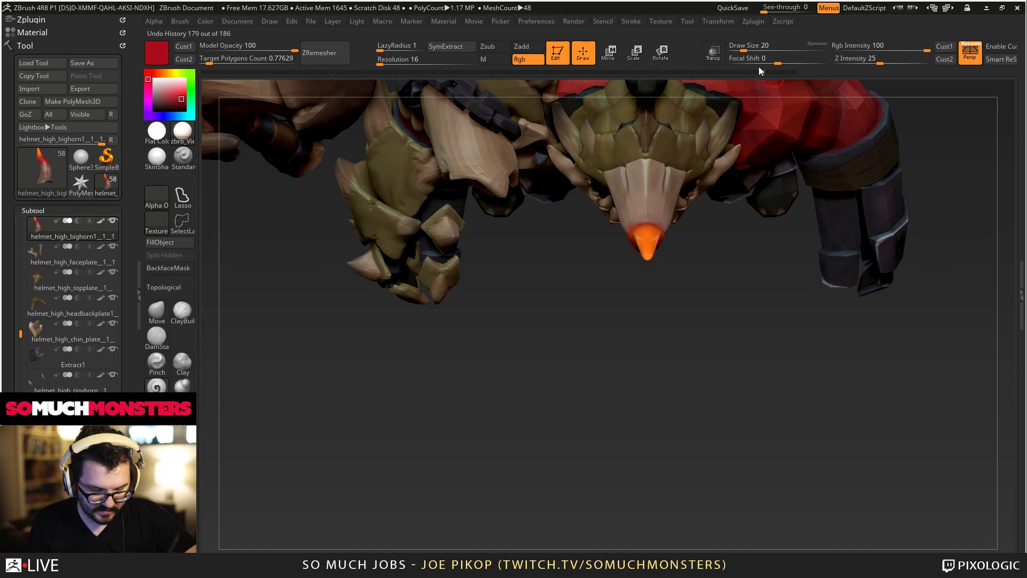
{"action": "mouse_move", "coordinate": [758, 70]}
{"action": "left_mouse_down"}
{"action": "mouse_move", "coordinate": [801, 59]}
{"action": "mouse_move", "coordinate": [774, 67]}
{"action": "left_mouse_up"}
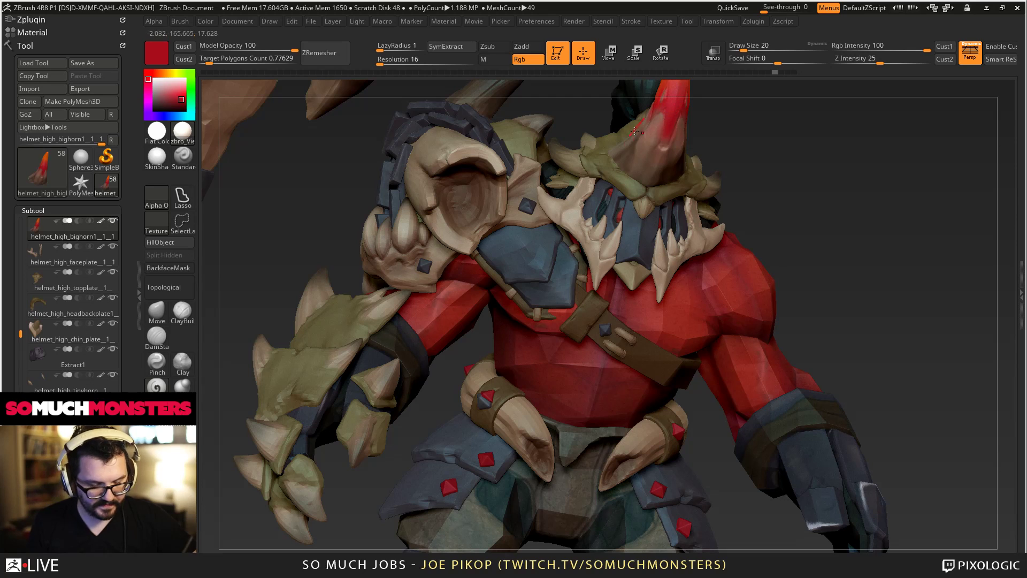
Paint the red streak down to the notch on the big horn's ridge and define its side bands at draw size 20.
{"action": "right_click_drag", "start_coordinate": [651, 196], "coordinate": [647, 342], "text": "alt"}
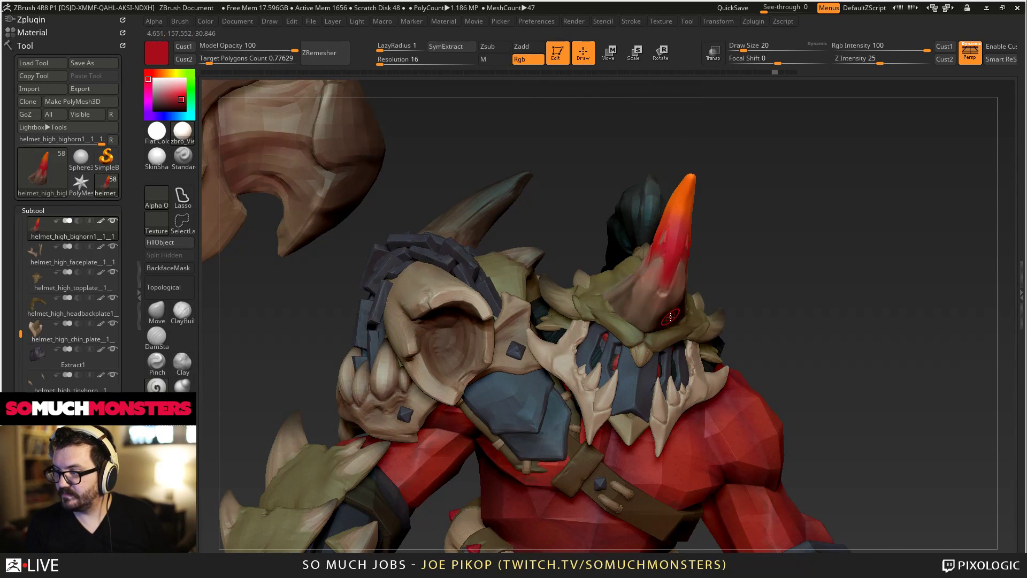
{"action": "mouse_move", "coordinate": [681, 291]}
{"action": "right_mouse_down"}
{"action": "mouse_move", "coordinate": [644, 275]}
{"action": "mouse_move", "coordinate": [675, 282]}
{"action": "mouse_move", "coordinate": [669, 293]}
{"action": "mouse_move", "coordinate": [712, 459]}
{"action": "right_mouse_up"}
{"action": "right_click_drag", "start_coordinate": [699, 348], "coordinate": [684, 269]}
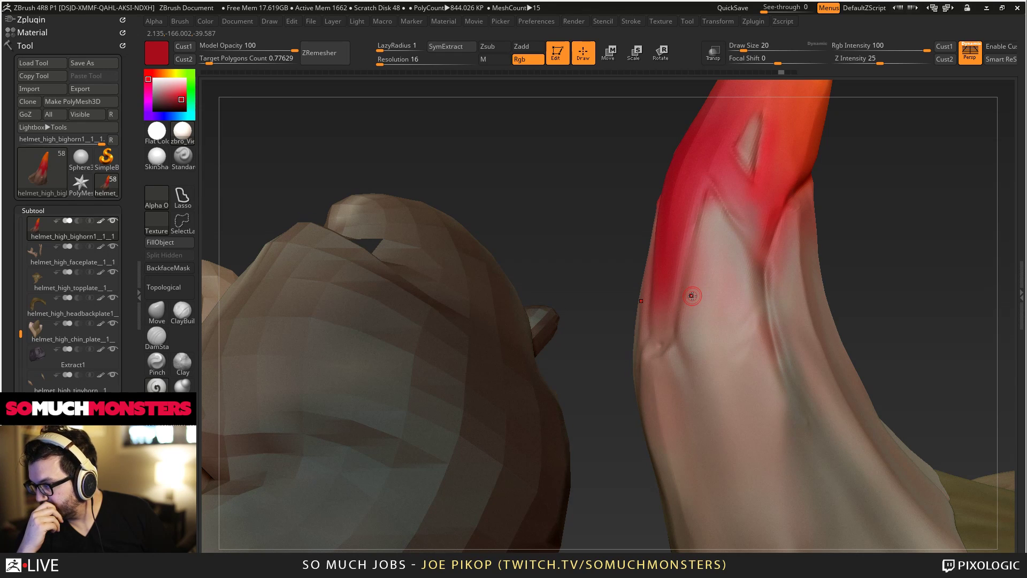
{"action": "right_click_drag", "start_coordinate": [695, 291], "coordinate": [691, 239]}
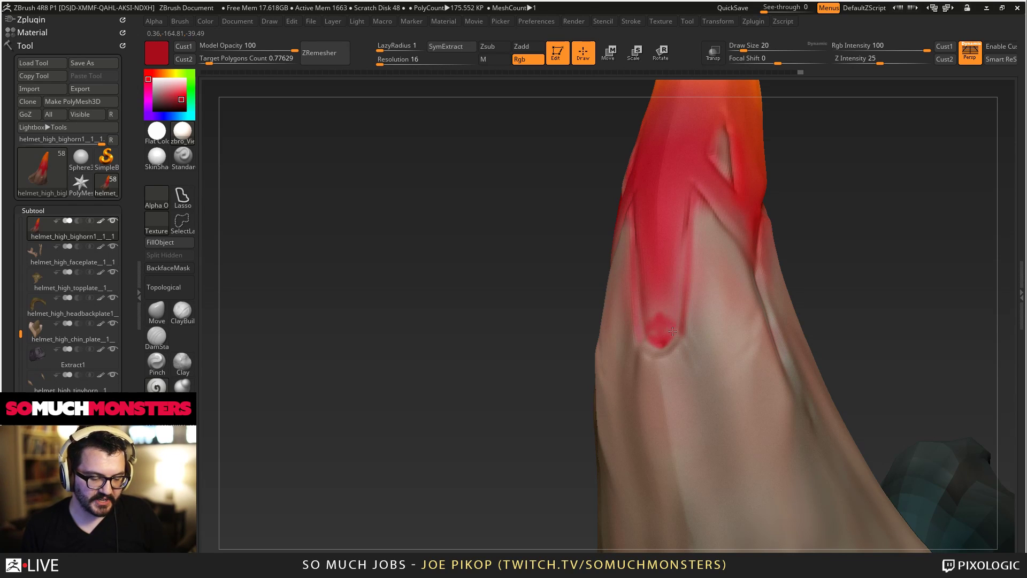
{"action": "left_click_drag", "start_coordinate": [673, 331], "coordinate": [692, 183]}
{"action": "right_click_drag", "start_coordinate": [671, 249], "coordinate": [696, 342]}
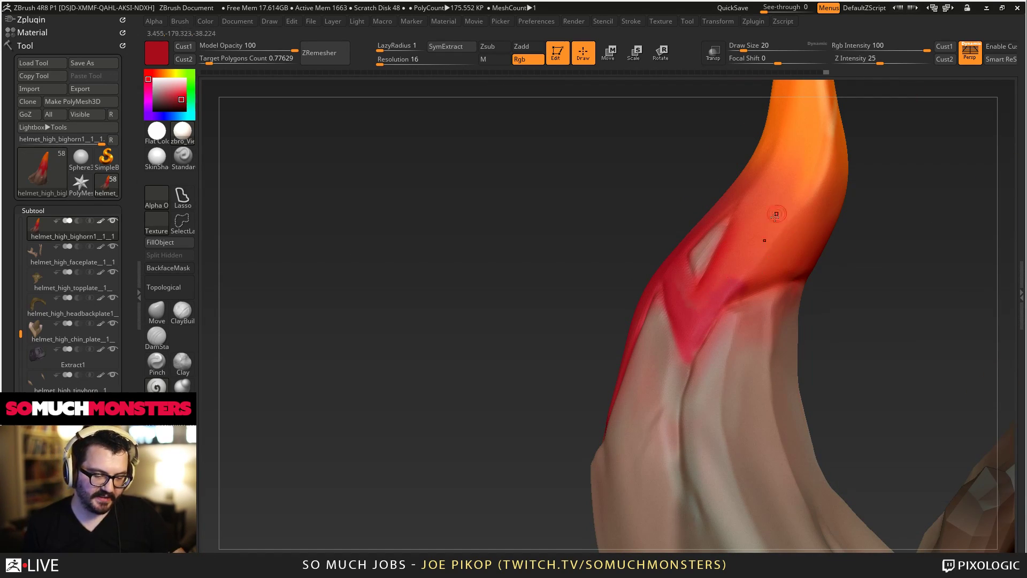
Paint red strokes up into the horn's orange area at draw sizes 20 and 24 and smooth them.
{"action": "mouse_move", "coordinate": [787, 273]}
{"action": "left_mouse_down"}
{"action": "mouse_move", "coordinate": [797, 206]}
{"action": "mouse_move", "coordinate": [781, 156]}
{"action": "left_mouse_up"}
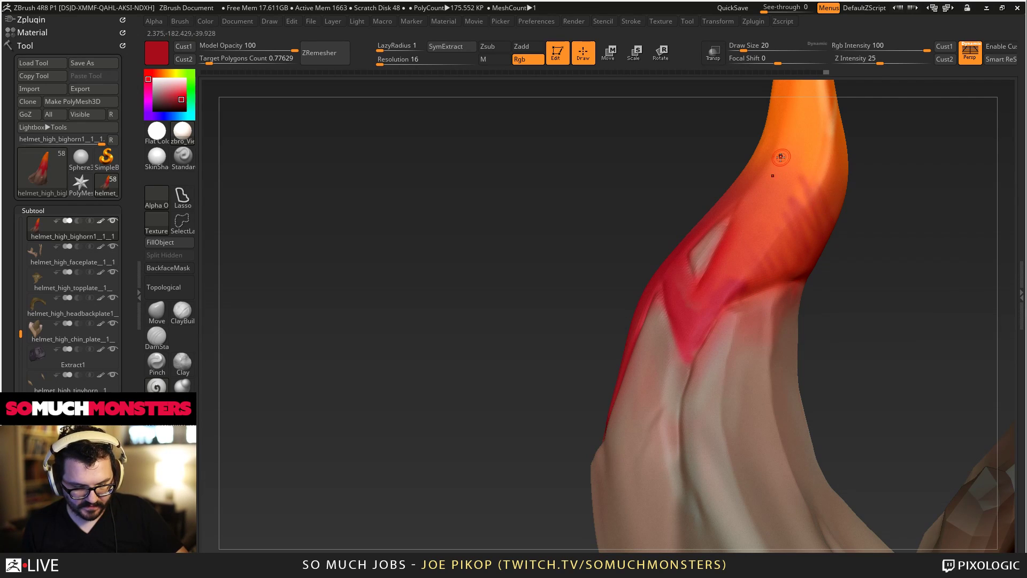
{"action": "right_click_drag", "start_coordinate": [778, 165], "coordinate": [735, 242]}
{"action": "key", "text": "bracketright"}
{"action": "left_click", "coordinate": [763, 234]}
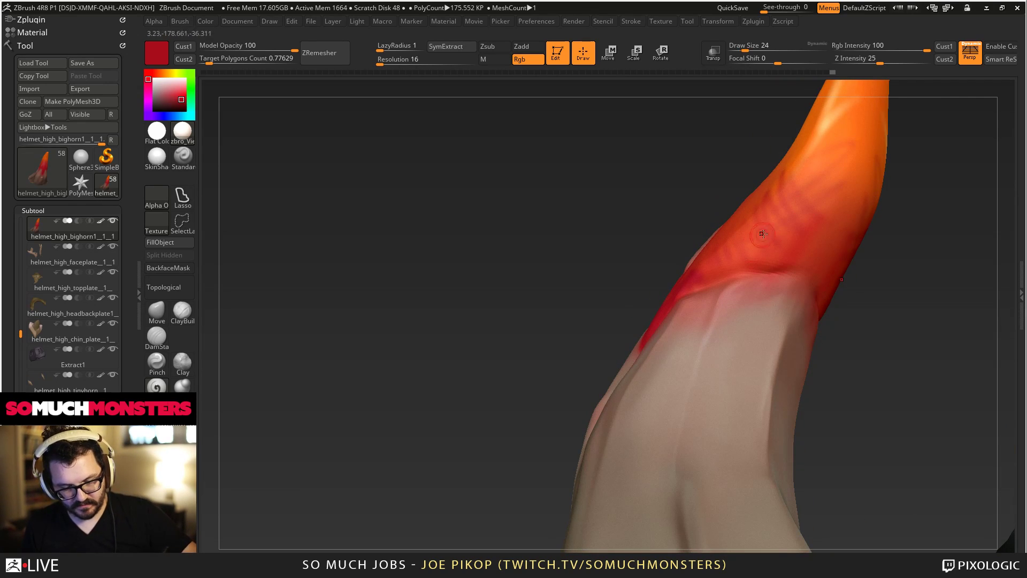
{"action": "mouse_move", "coordinate": [852, 121]}
{"action": "left_mouse_down"}
{"action": "mouse_move", "coordinate": [812, 181]}
{"action": "mouse_move", "coordinate": [855, 158]}
{"action": "left_mouse_up"}
{"action": "left_click_drag", "start_coordinate": [759, 251], "coordinate": [792, 206], "text": "shift"}
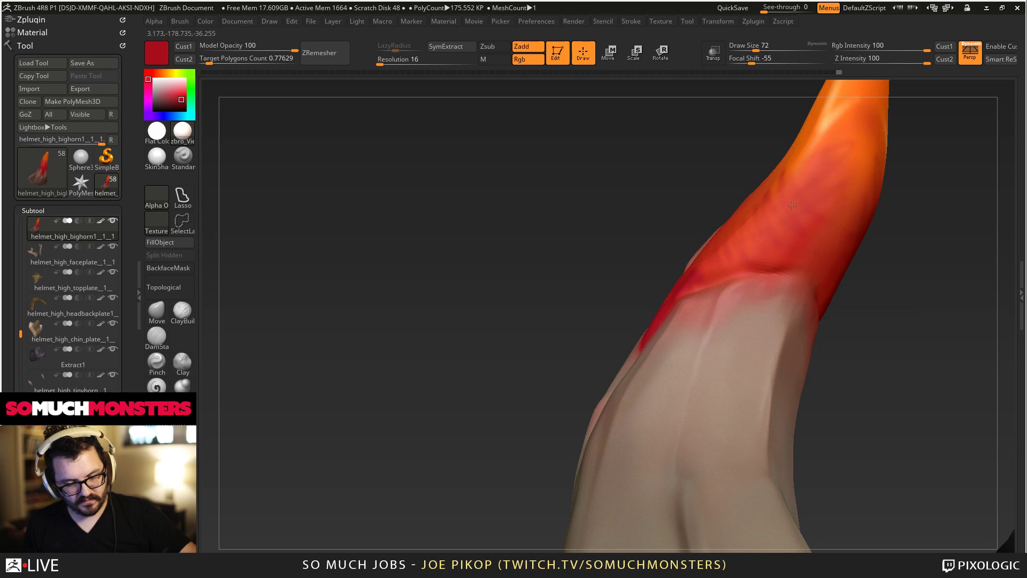
Blend the red and orange paint toward the big horn's tip by smoothing at draw size 72.
{"action": "right_click_drag", "start_coordinate": [745, 245], "coordinate": [730, 310]}
{"action": "key", "text": "b"}
{"action": "key", "text": "s"}
{"action": "key", "text": "t"}
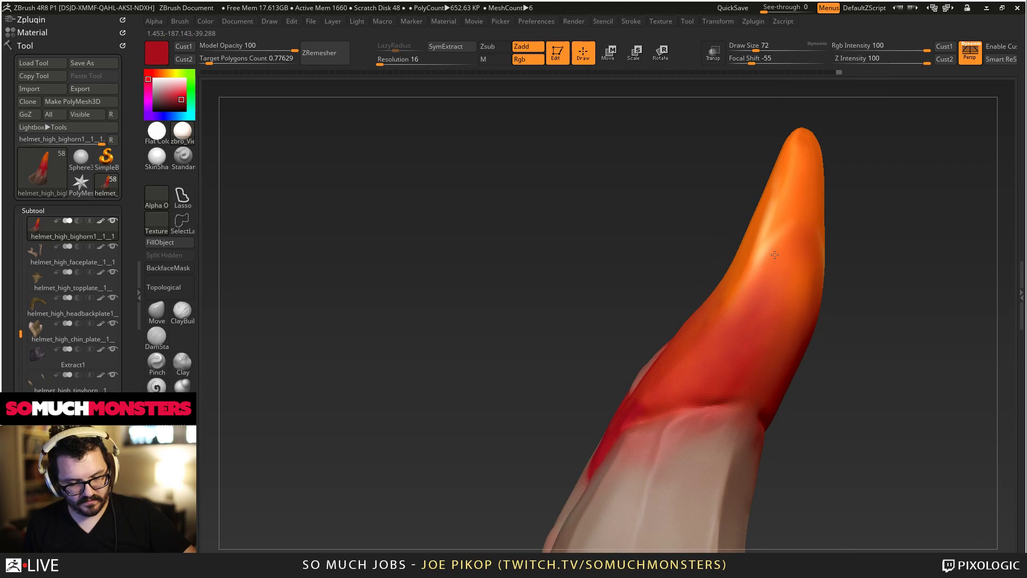
{"action": "left_click_drag", "start_coordinate": [791, 284], "coordinate": [790, 304], "text": "shift"}
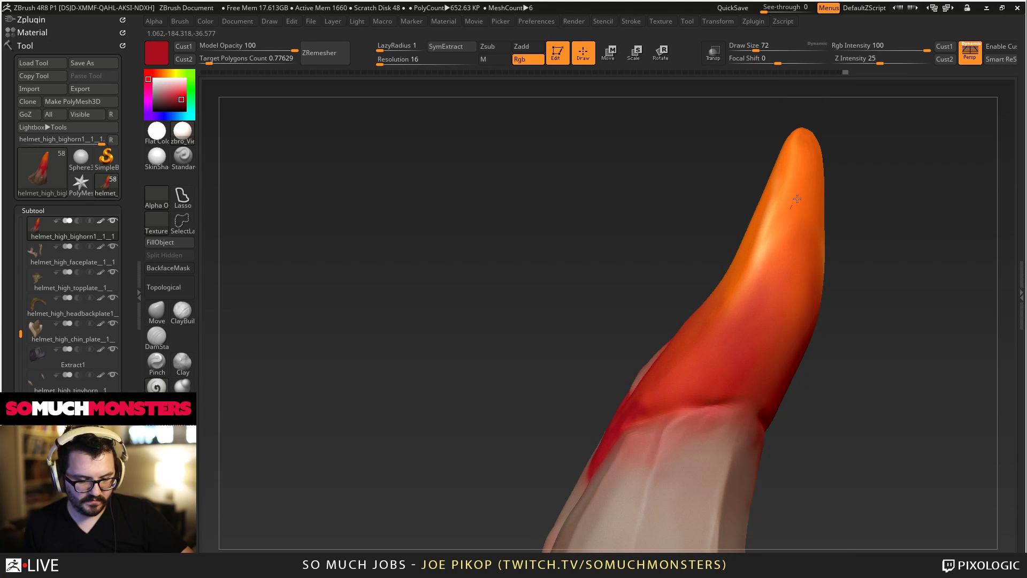
{"action": "right_click_drag", "start_coordinate": [796, 203], "coordinate": [767, 236]}
{"action": "right_click_drag", "start_coordinate": [741, 288], "coordinate": [738, 251]}
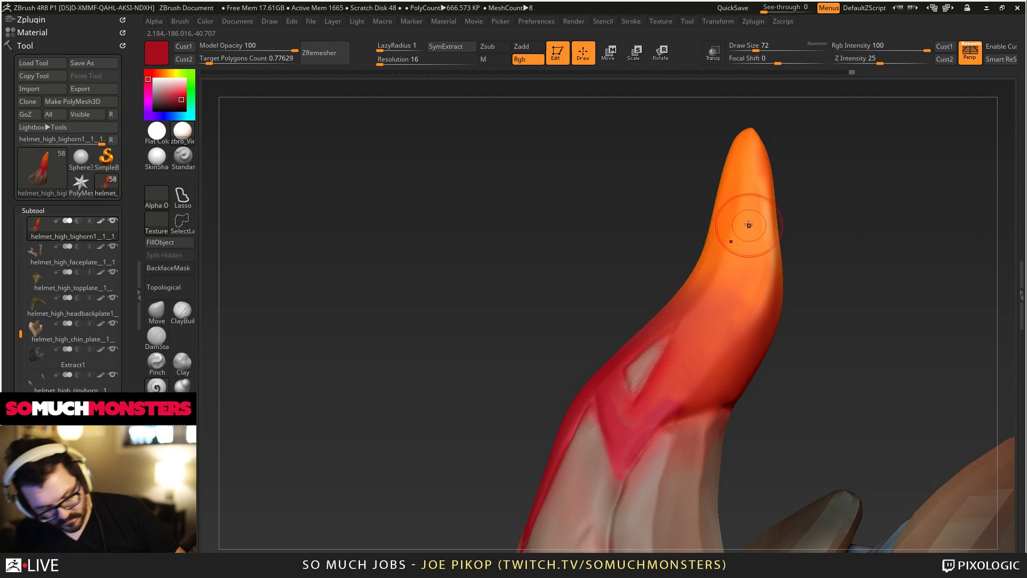
Sample the tip's orange, paint it down into the red area at draw sizes 48 and 40, and smooth the transition.
{"action": "key", "text": "c"}
{"action": "key", "text": "bracketleft"}
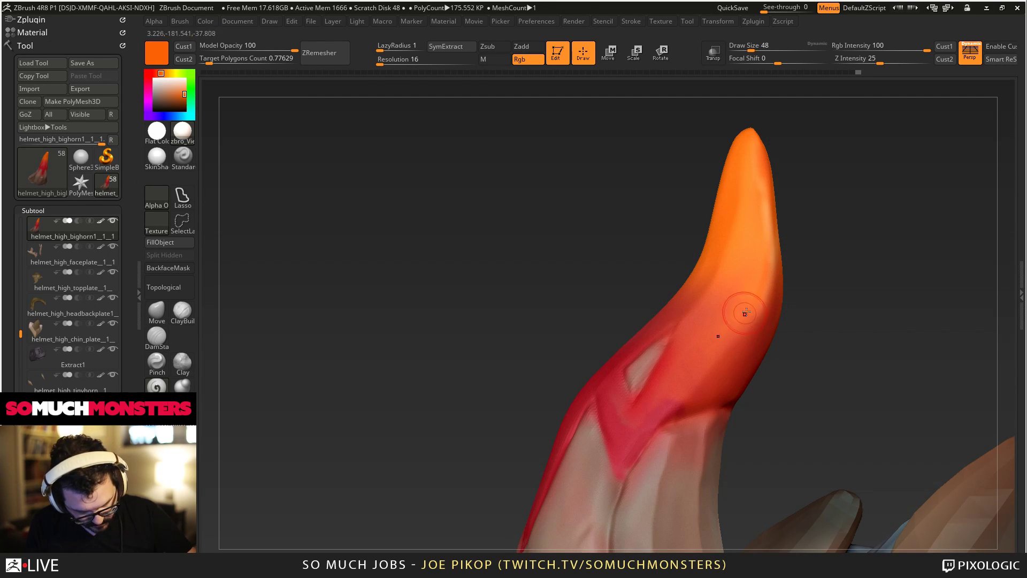
{"action": "right_click_drag", "start_coordinate": [718, 279], "coordinate": [721, 255]}
{"action": "left_click_drag", "start_coordinate": [722, 259], "coordinate": [710, 294]}
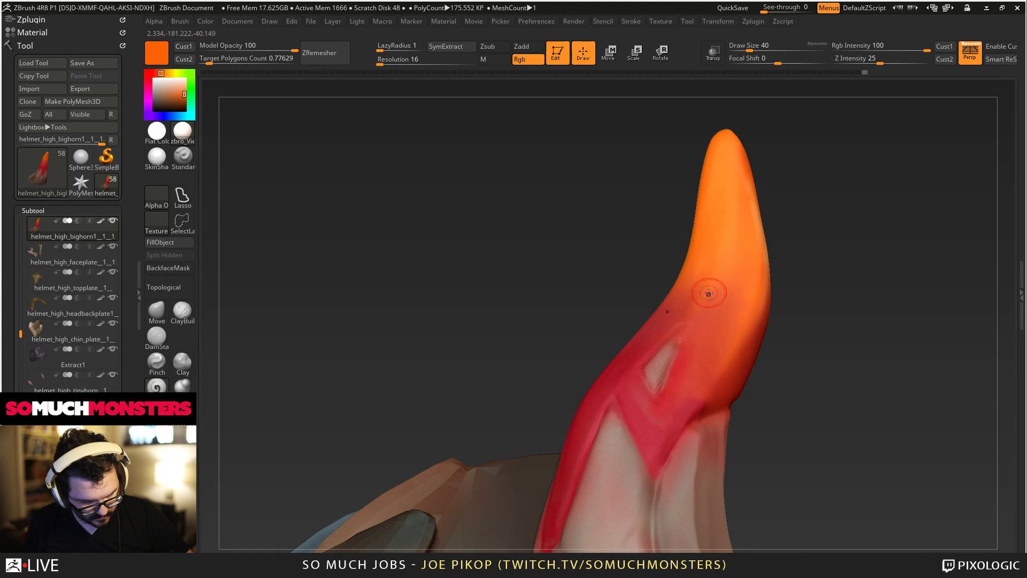
{"action": "right_click_drag", "start_coordinate": [709, 293], "coordinate": [724, 303]}
{"action": "left_click_drag", "start_coordinate": [657, 294], "coordinate": [661, 340]}
{"action": "right_click_drag", "start_coordinate": [661, 341], "coordinate": [645, 335]}
{"action": "left_click_drag", "start_coordinate": [657, 299], "coordinate": [629, 364]}
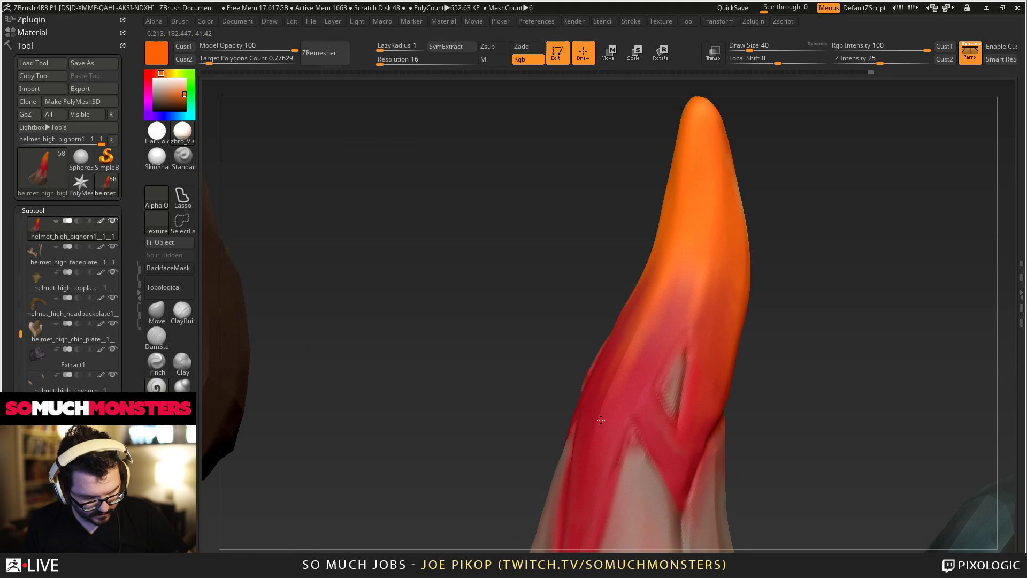
{"action": "right_click_drag", "start_coordinate": [632, 347], "coordinate": [647, 343]}
{"action": "left_click_drag", "start_coordinate": [626, 420], "coordinate": [616, 455], "text": "shift"}
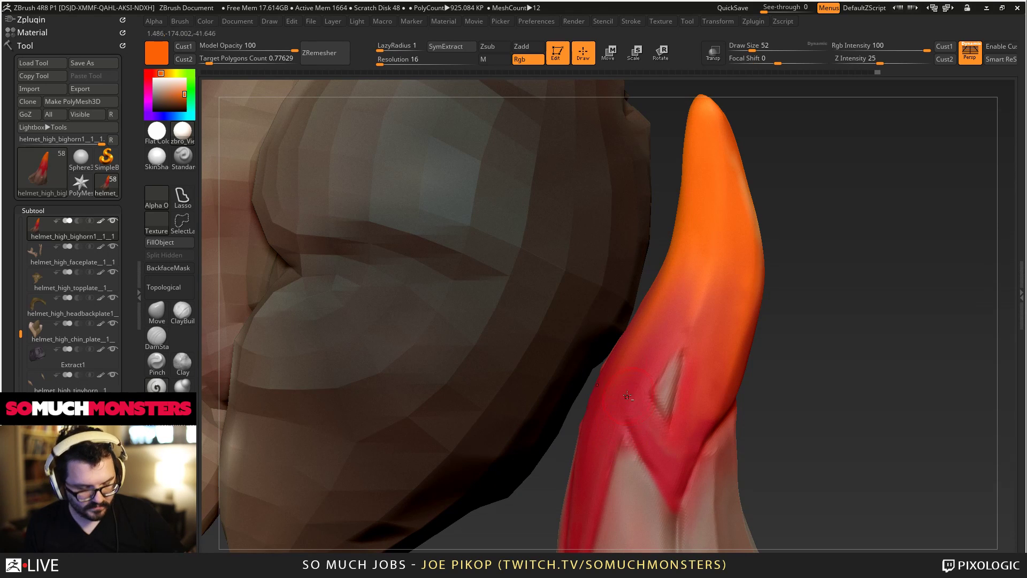
Start loading an image plane and set the file type to JPG.
{"action": "mouse_move", "coordinate": [615, 370]}
{"action": "right_mouse_down", "text": "ctrl"}
{"action": "mouse_move", "coordinate": [469, 223]}
{"action": "mouse_move", "coordinate": [491, 230]}
{"action": "mouse_move", "coordinate": [481, 369]}
{"action": "mouse_move", "coordinate": [408, 341]}
{"action": "mouse_move", "coordinate": [444, 332]}
{"action": "mouse_move", "coordinate": [479, 266]}
{"action": "mouse_move", "coordinate": [575, 177]}
{"action": "mouse_move", "coordinate": [585, 133]}
{"action": "right_mouse_up", "text": "ctrl"}
{"action": "left_click", "coordinate": [660, 23]}
{"action": "left_click", "coordinate": [690, 372]}
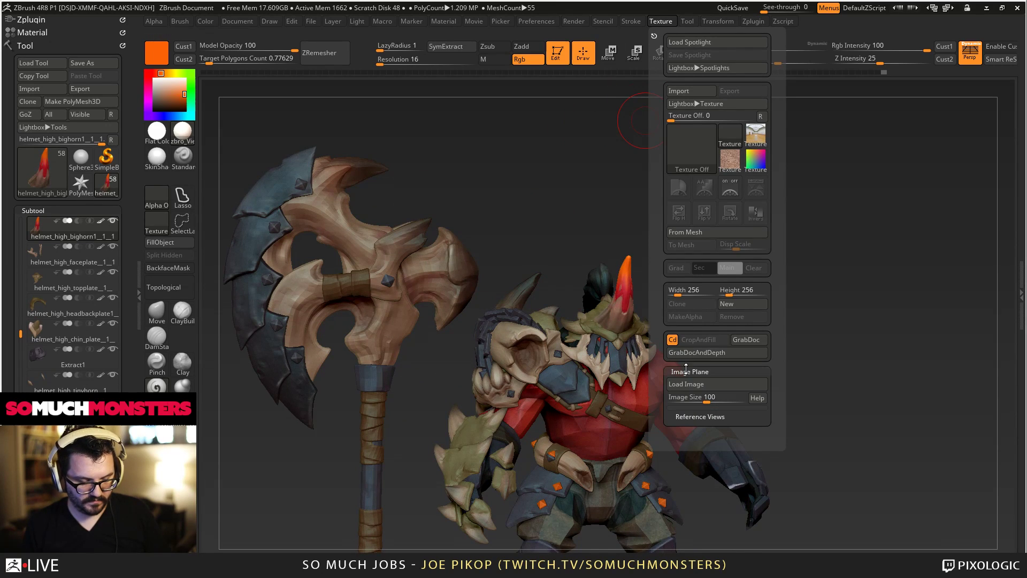
{"action": "left_click", "coordinate": [687, 384]}
{"action": "left_click", "coordinate": [449, 215]}
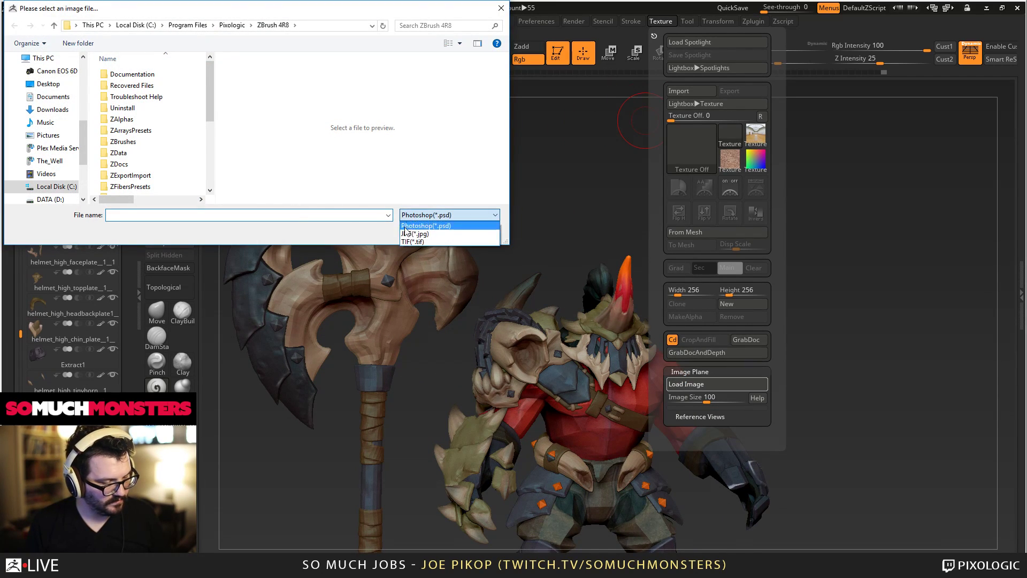
{"action": "left_click", "coordinate": [428, 238]}
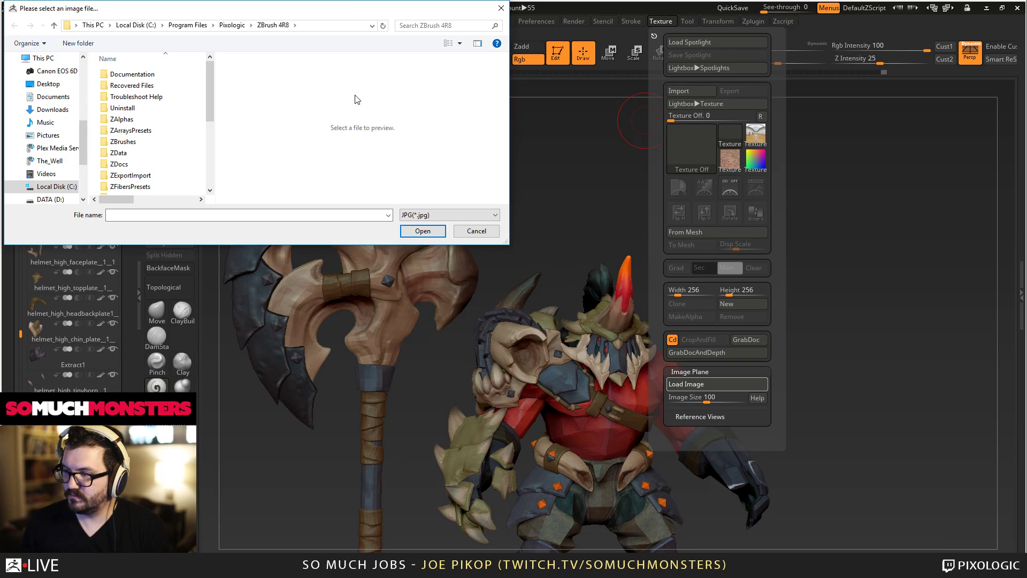
Load post.jpg from the Concept folder inside ZBrushLive's JR Artist folder as the image plane.
{"action": "double_click", "coordinate": [395, 100]}
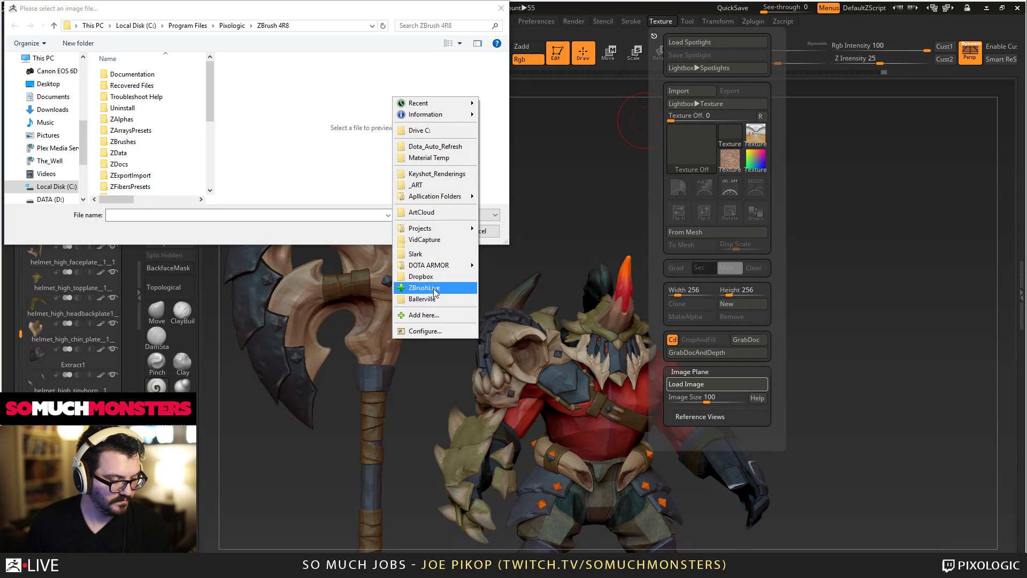
{"action": "left_click", "coordinate": [420, 276]}
{"action": "double_click", "coordinate": [434, 171]}
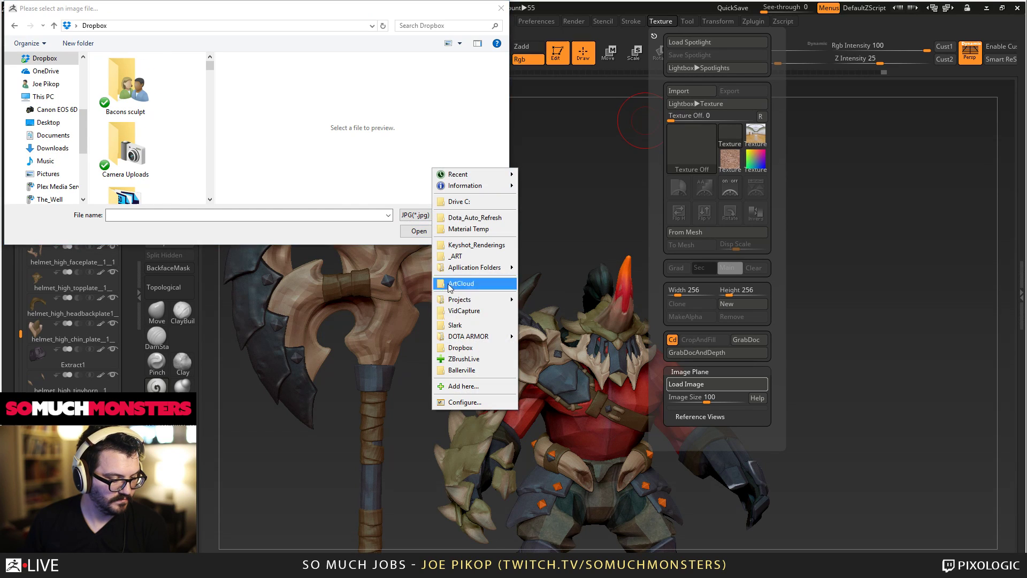
{"action": "left_click", "coordinate": [463, 358]}
{"action": "left_click", "coordinate": [129, 85]}
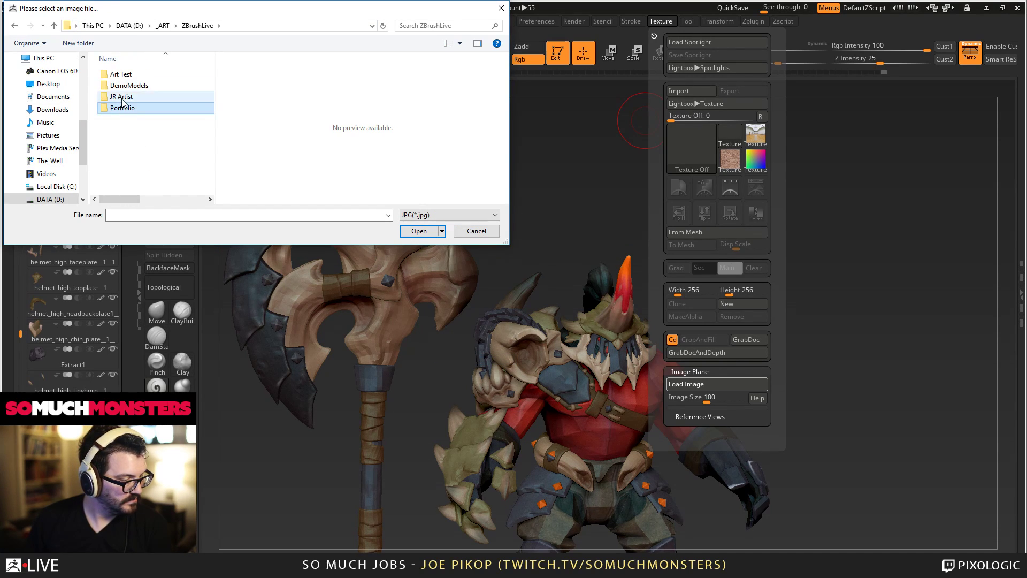
{"action": "double_click", "coordinate": [122, 96]}
{"action": "double_click", "coordinate": [127, 74]}
{"action": "left_click", "coordinate": [123, 86]}
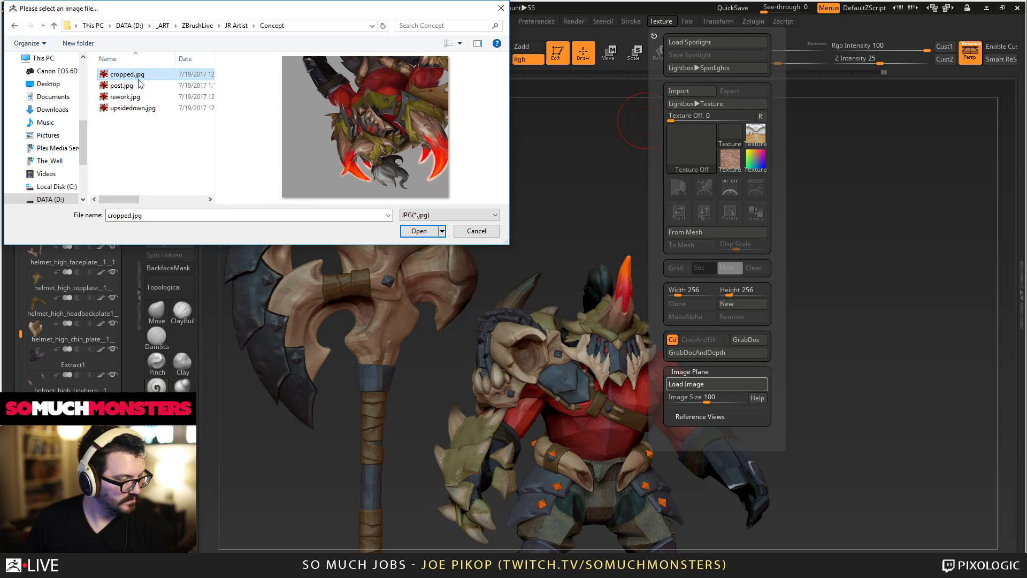
{"action": "double_click", "coordinate": [128, 86]}
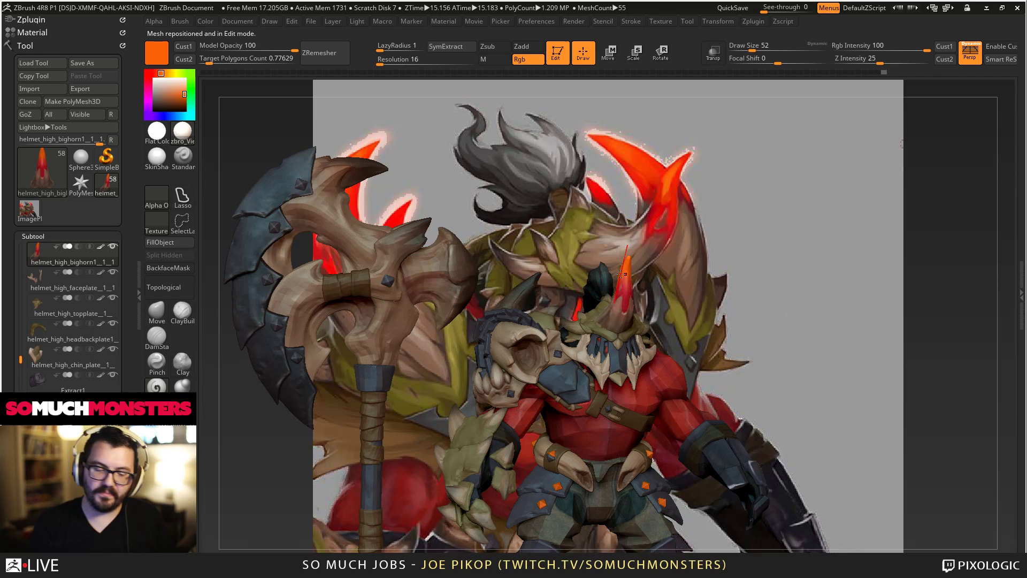
Select the dark slotted Extract1 plate behind the teeth and pull its surface with the Move brush at draw size 280.
{"action": "left_click_drag", "start_coordinate": [622, 274], "coordinate": [595, 322]}
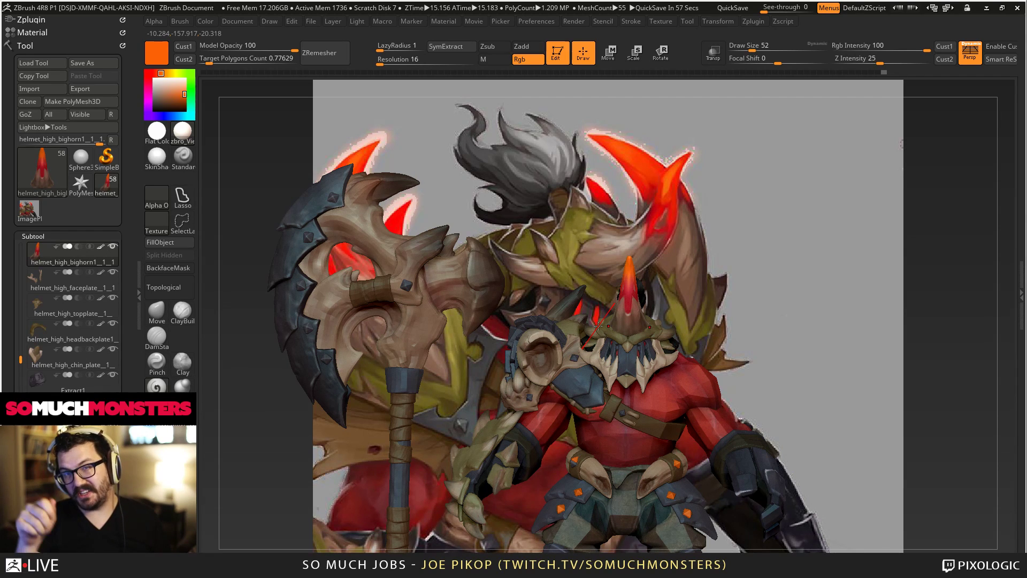
{"action": "mouse_move", "coordinate": [598, 326]}
{"action": "right_mouse_down"}
{"action": "mouse_move", "coordinate": [631, 343]}
{"action": "mouse_move", "coordinate": [656, 407]}
{"action": "mouse_move", "coordinate": [606, 383]}
{"action": "mouse_move", "coordinate": [496, 288]}
{"action": "mouse_move", "coordinate": [531, 374]}
{"action": "mouse_move", "coordinate": [567, 388]}
{"action": "right_mouse_up"}
{"action": "left_click", "coordinate": [544, 385], "text": "alt"}
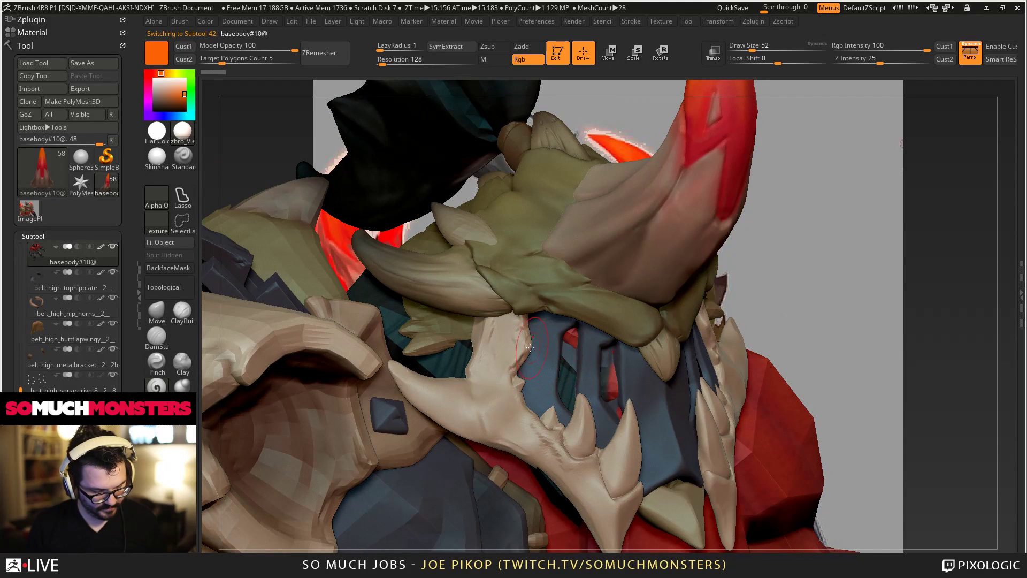
{"action": "left_click", "coordinate": [167, 311]}
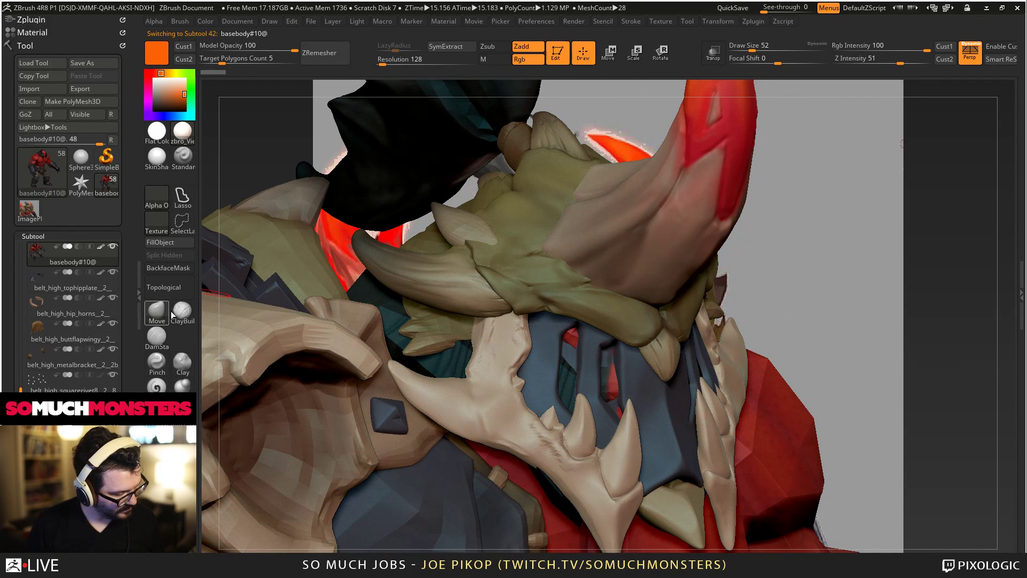
{"action": "key", "text": "bracketright"}
{"action": "key", "text": "bracketright"}
{"action": "key", "text": "bracketright"}
{"action": "key", "text": "bracketright"}
{"action": "key", "text": "bracketright"}
{"action": "key", "text": "bracketright"}
{"action": "key", "text": "bracketright"}
{"action": "key", "text": "bracketright"}
{"action": "key", "text": "bracketright"}
{"action": "key", "text": "bracketright"}
{"action": "key", "text": "bracketright"}
{"action": "key", "text": "bracketright"}
{"action": "key", "text": "bracketright"}
{"action": "key", "text": "bracketright"}
{"action": "key", "text": "bracketright"}
{"action": "key", "text": "bracketright"}
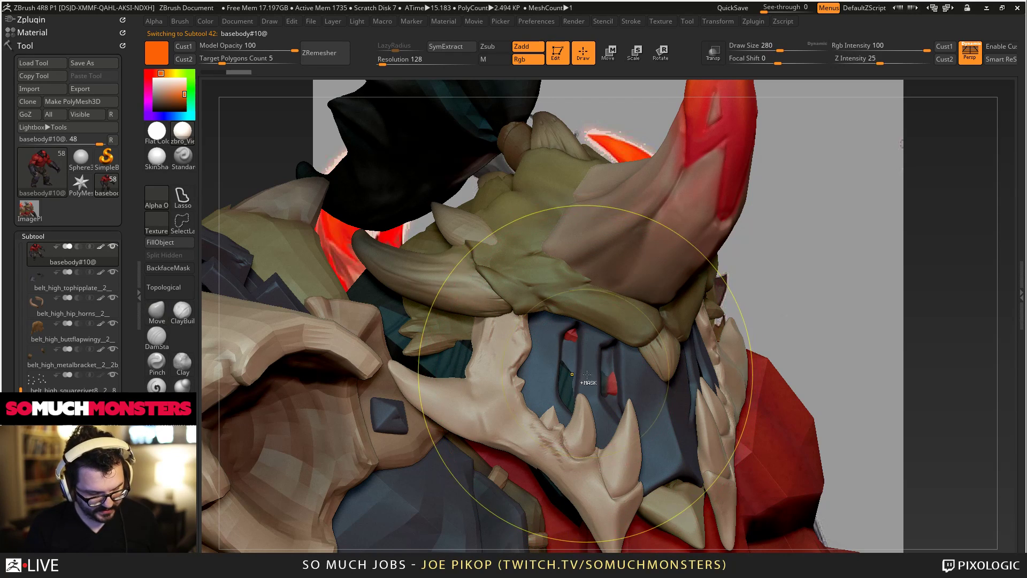
{"action": "left_click", "coordinate": [591, 383], "text": "alt"}
{"action": "left_click_drag", "start_coordinate": [591, 384], "coordinate": [562, 381]}
Reshape the dark plate's eye slits from the front with the Move brush at draw sizes 220 and 192.
{"action": "mouse_move", "coordinate": [571, 382]}
{"action": "right_mouse_down"}
{"action": "mouse_move", "coordinate": [521, 389]}
{"action": "mouse_move", "coordinate": [549, 447]}
{"action": "mouse_move", "coordinate": [539, 428]}
{"action": "right_mouse_up"}
{"action": "key", "text": "bracketleft"}
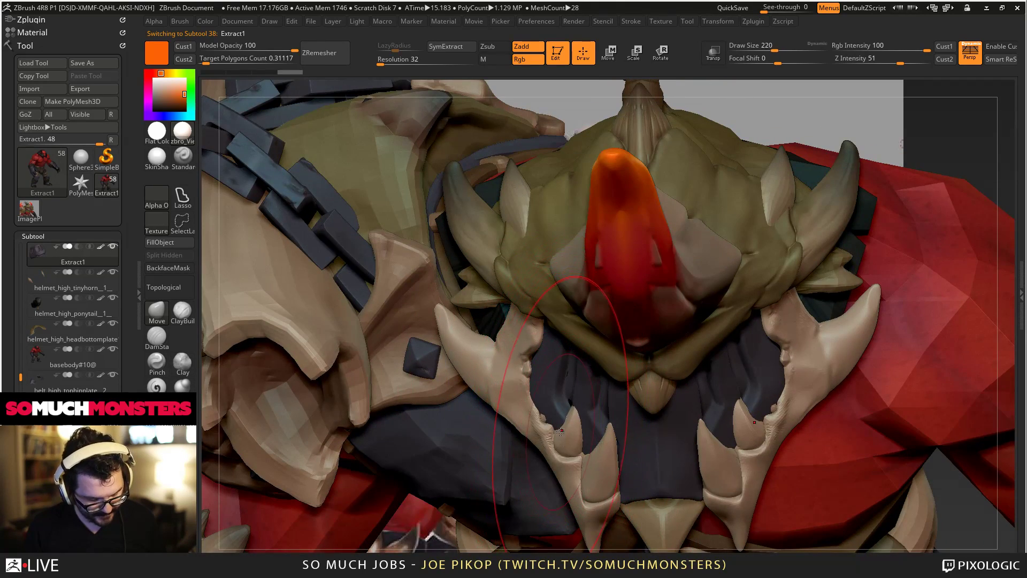
{"action": "left_click_drag", "start_coordinate": [556, 428], "coordinate": [581, 419]}
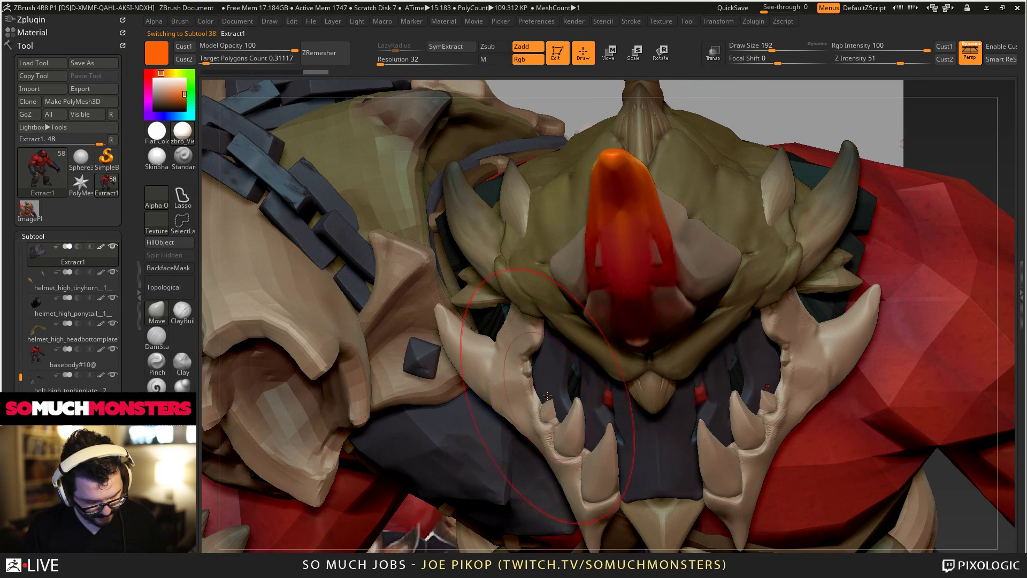
{"action": "left_click_drag", "start_coordinate": [547, 389], "coordinate": [538, 382]}
{"action": "key", "text": "bracketleft"}
{"action": "right_click_drag", "start_coordinate": [586, 408], "coordinate": [569, 383]}
Adjust the edges of the dark plate's slits with the Move brush at draw sizes 68, 64 and 104.
{"action": "key", "text": "bracketleft"}
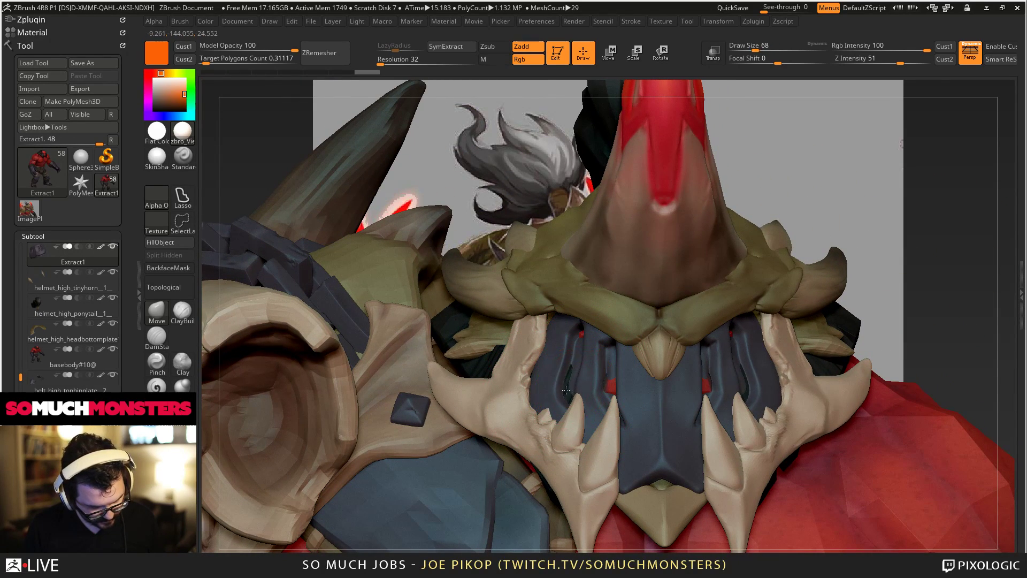
{"action": "left_click_drag", "start_coordinate": [566, 390], "coordinate": [563, 385]}
{"action": "right_click_drag", "start_coordinate": [563, 384], "coordinate": [513, 431]}
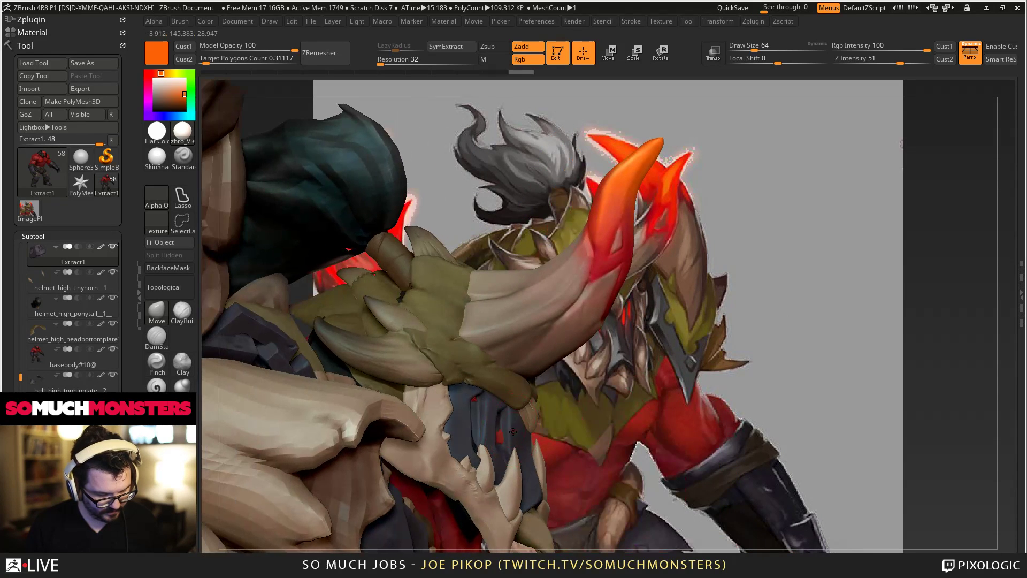
{"action": "left_click_drag", "start_coordinate": [509, 436], "coordinate": [516, 442]}
{"action": "key", "text": "bracketright"}
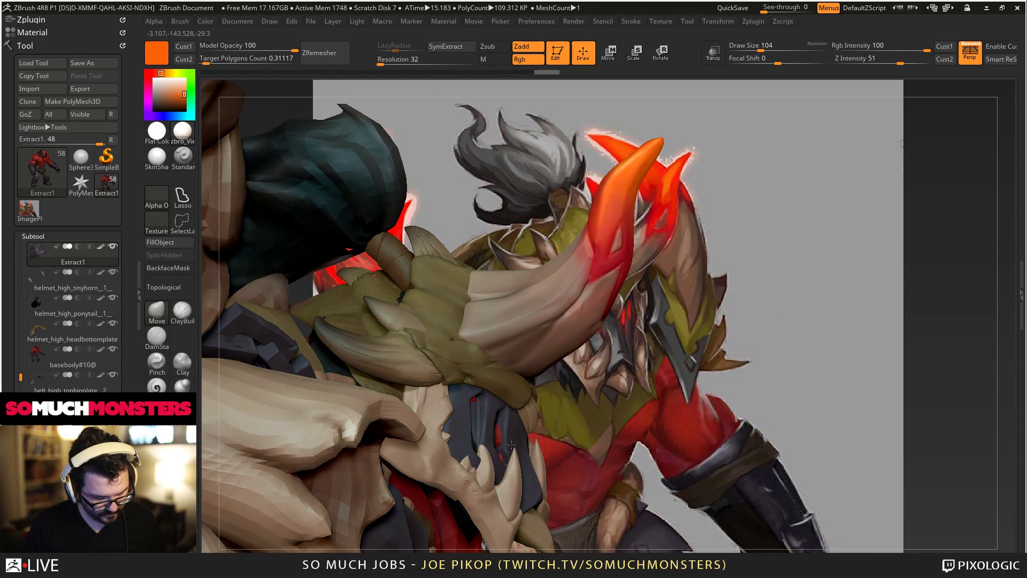
Build up and smooth the dark plate's central panel with ClayBuildup at draw size 156.
{"action": "mouse_move", "coordinate": [495, 430]}
{"action": "right_mouse_down"}
{"action": "mouse_move", "coordinate": [537, 477]}
{"action": "mouse_move", "coordinate": [513, 428]}
{"action": "mouse_move", "coordinate": [457, 371]}
{"action": "mouse_move", "coordinate": [516, 490]}
{"action": "mouse_move", "coordinate": [461, 501]}
{"action": "mouse_move", "coordinate": [510, 492]}
{"action": "mouse_move", "coordinate": [467, 452]}
{"action": "right_mouse_up"}
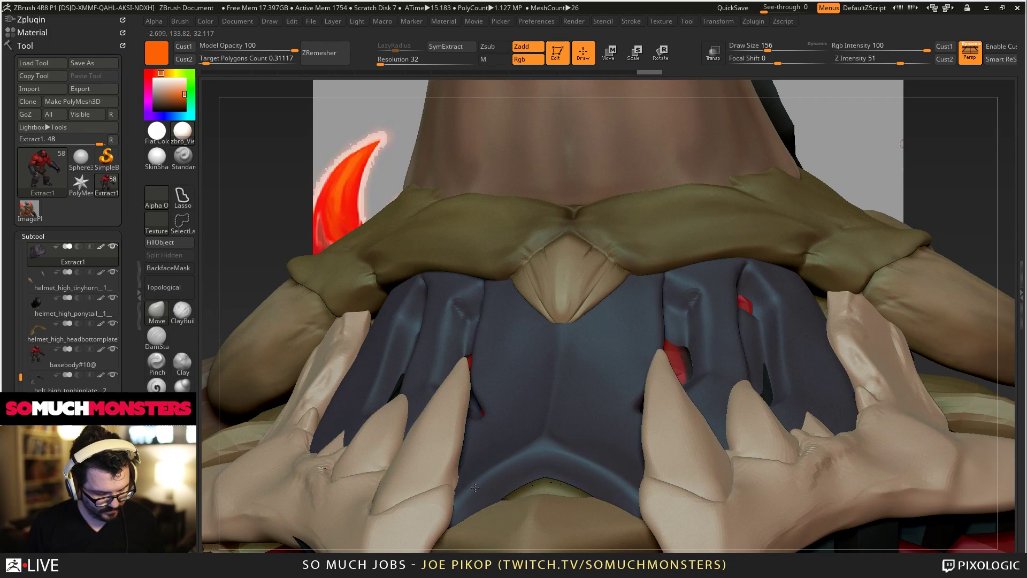
{"action": "right_click_drag", "start_coordinate": [491, 489], "coordinate": [274, 356]}
{"action": "key", "text": "b"}
{"action": "key", "text": "c"}
{"action": "key", "text": "b"}
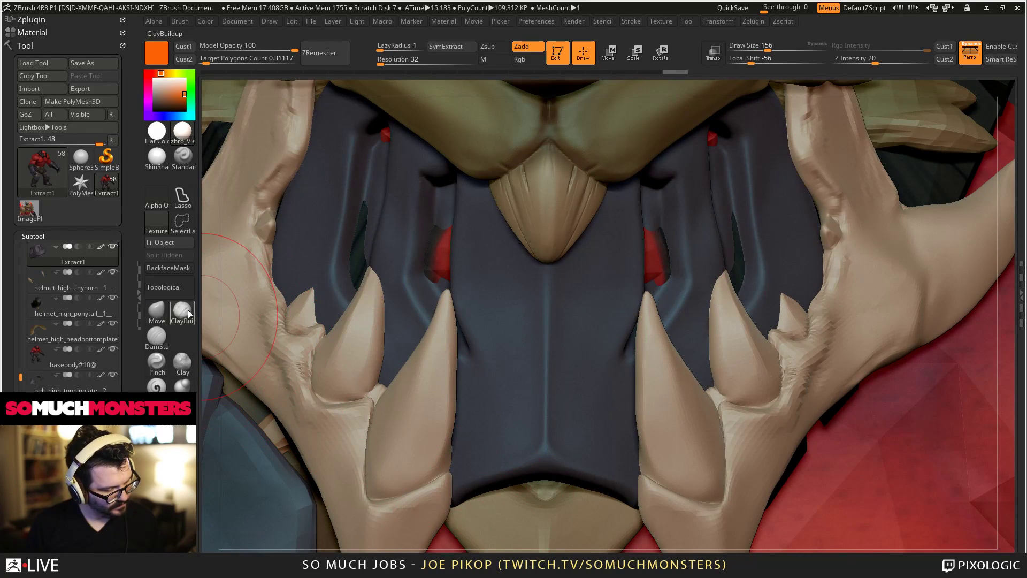
{"action": "mouse_move", "coordinate": [470, 436]}
{"action": "left_mouse_down", "text": "shift"}
{"action": "mouse_move", "coordinate": [481, 461]}
{"action": "mouse_move", "coordinate": [473, 428]}
{"action": "left_mouse_up", "text": "shift"}
{"action": "mouse_move", "coordinate": [473, 428]}
{"action": "right_mouse_down", "text": "ctrl"}
{"action": "mouse_move", "coordinate": [455, 354]}
{"action": "mouse_move", "coordinate": [562, 343]}
{"action": "mouse_move", "coordinate": [551, 359]}
{"action": "mouse_move", "coordinate": [455, 209]}
{"action": "right_mouse_up", "text": "ctrl"}
{"action": "right_click_drag", "start_coordinate": [455, 209], "coordinate": [441, 245], "text": "ctrl"}
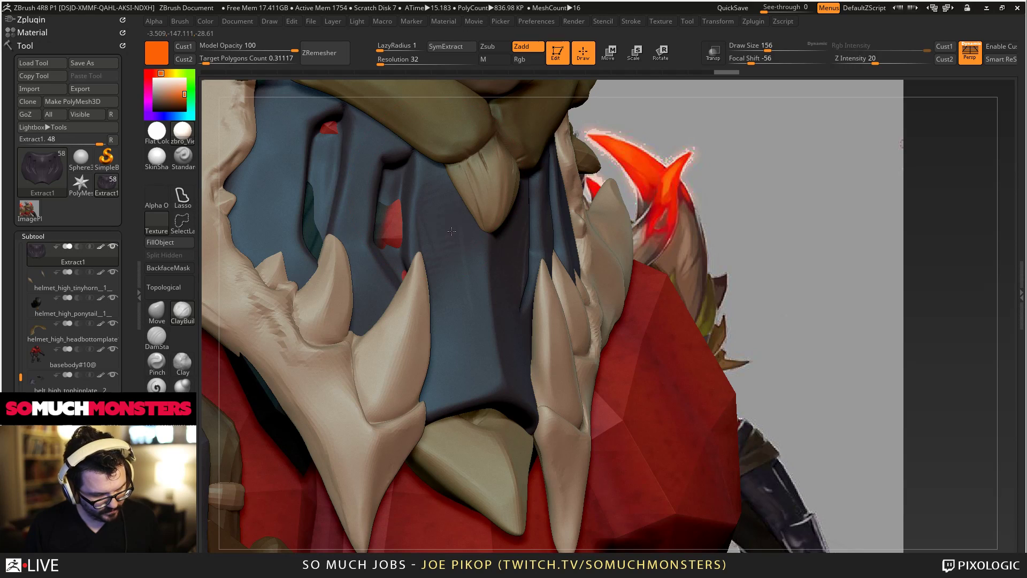
{"action": "mouse_move", "coordinate": [450, 209]}
{"action": "left_mouse_down"}
{"action": "mouse_move", "coordinate": [469, 315]}
{"action": "mouse_move", "coordinate": [476, 235]}
{"action": "mouse_move", "coordinate": [492, 342]}
{"action": "left_mouse_up"}
Select the bone faceplate, sample dark red from the concept's faceplate, and paint its teeth in Rgb at draw size 76.
{"action": "mouse_move", "coordinate": [536, 391]}
{"action": "right_mouse_down", "text": "ctrl"}
{"action": "mouse_move", "coordinate": [348, 232]}
{"action": "mouse_move", "coordinate": [469, 310]}
{"action": "mouse_move", "coordinate": [460, 356]}
{"action": "right_mouse_up", "text": "ctrl"}
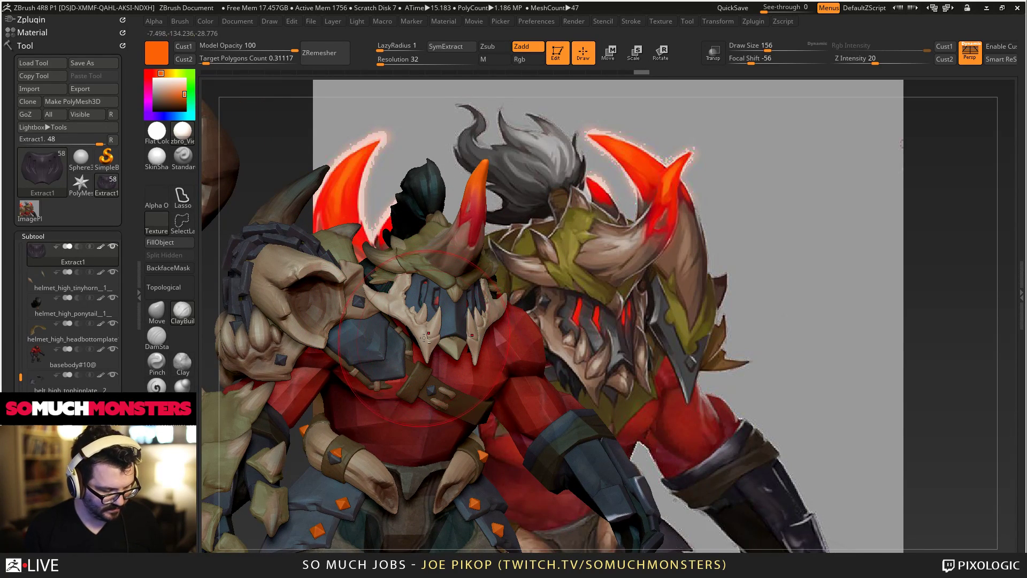
{"action": "left_click", "coordinate": [424, 338], "text": "alt"}
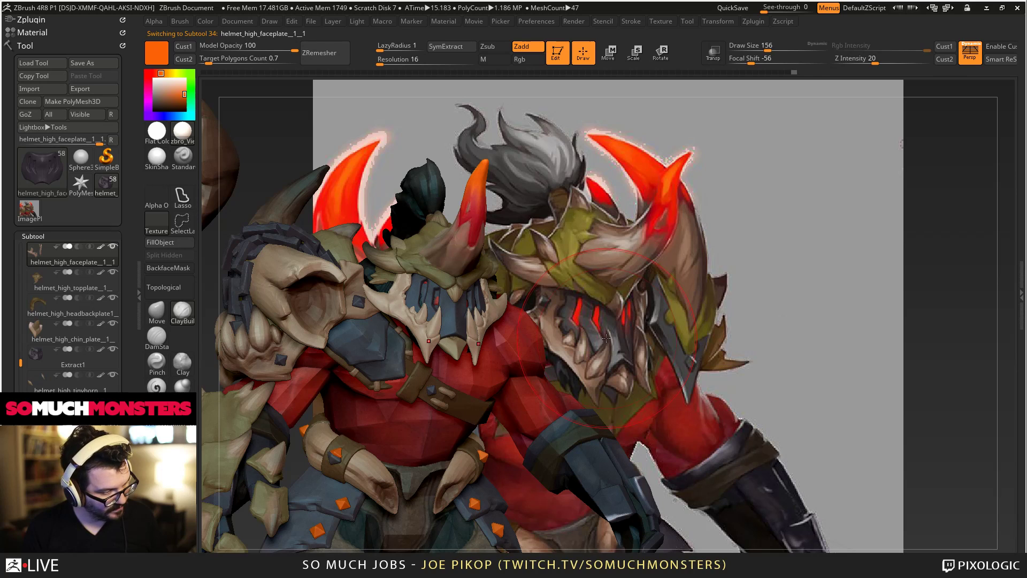
{"action": "key", "text": "c"}
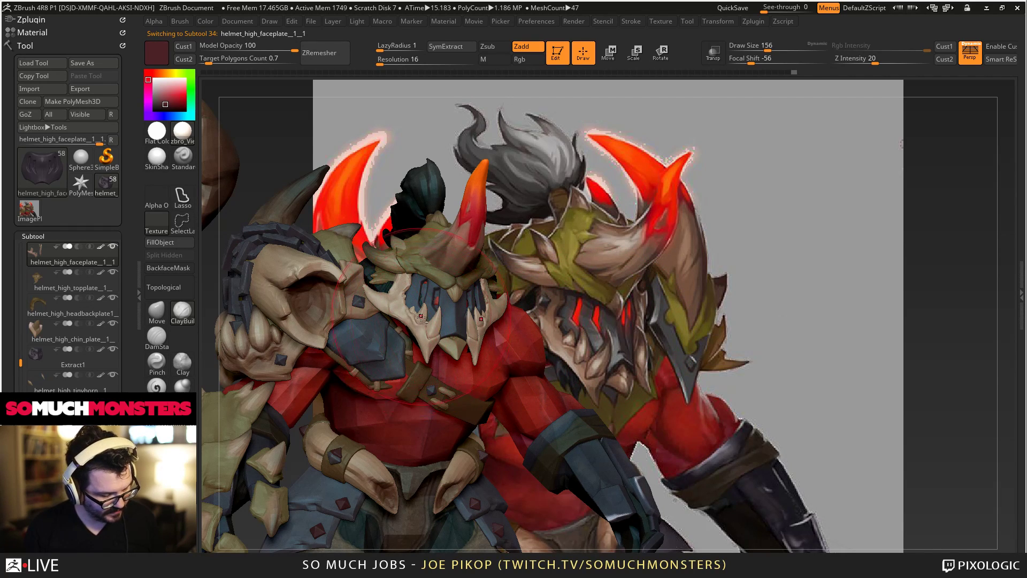
{"action": "key", "text": "f"}
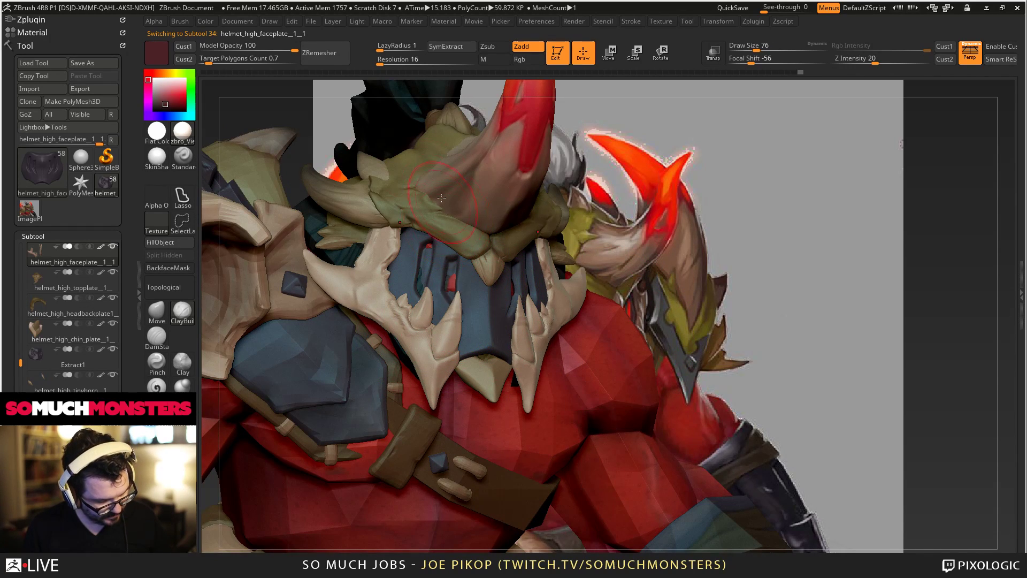
{"action": "key", "text": "1"}
{"action": "left_click_drag", "start_coordinate": [449, 298], "coordinate": [440, 319]}
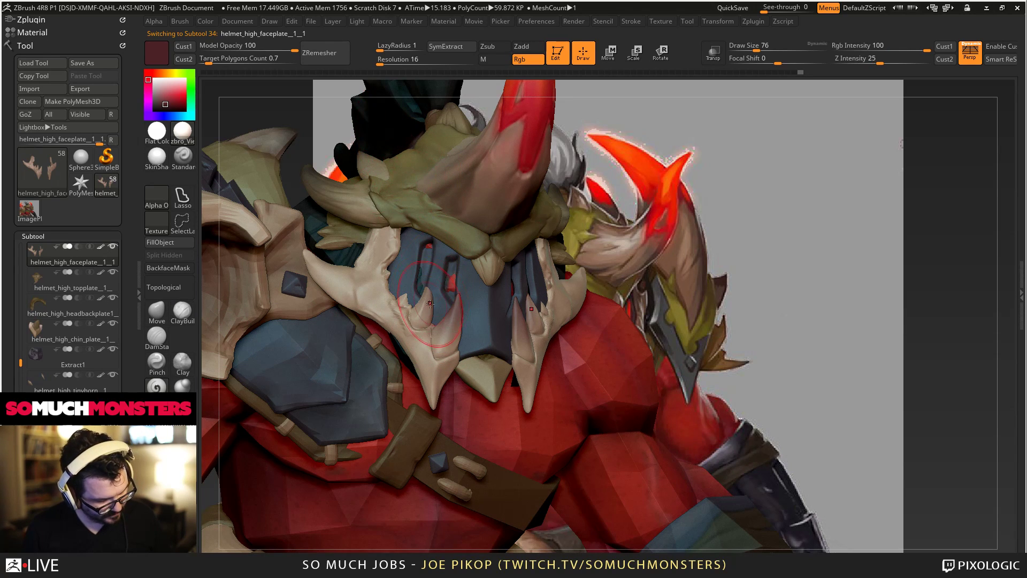
Tint the bone faceplate's upper edges and side tusks with the dark red at draw sizes 76 and 80.
{"action": "right_click_drag", "start_coordinate": [362, 274], "coordinate": [226, 397], "text": "alt"}
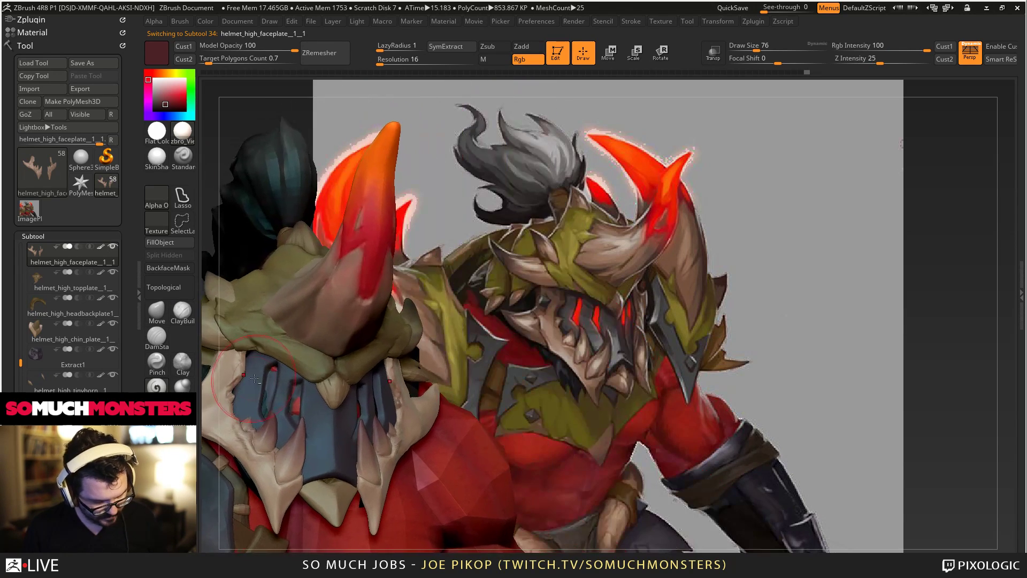
{"action": "left_click_drag", "start_coordinate": [238, 357], "coordinate": [225, 369]}
{"action": "key", "text": "ctrl+z"}
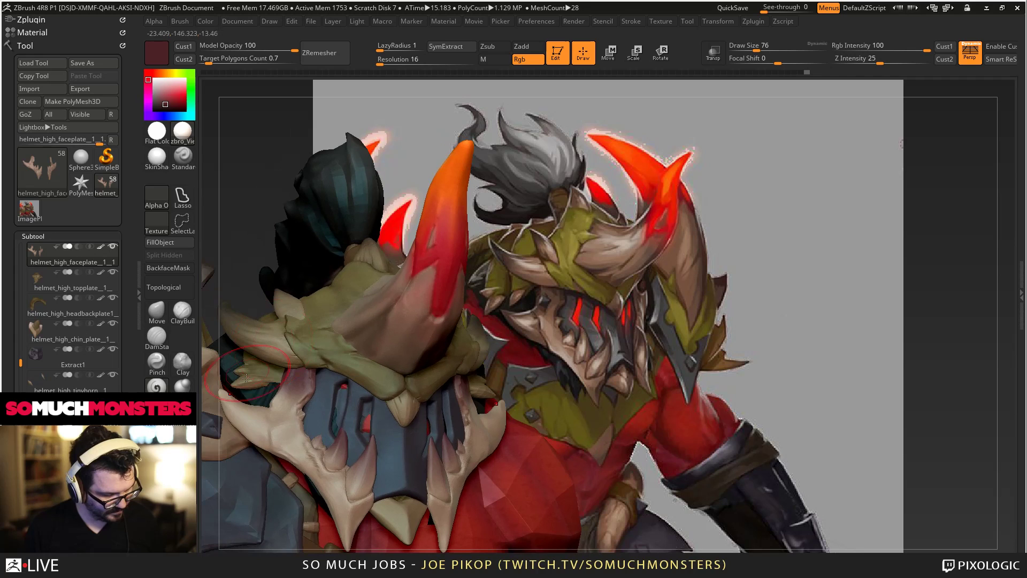
{"action": "key", "text": "ctrl+z"}
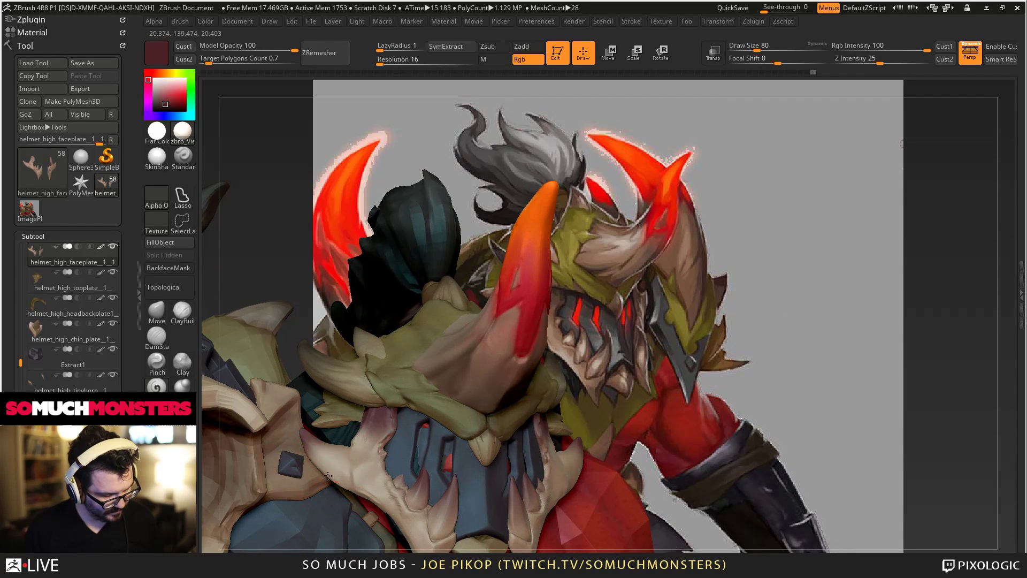
{"action": "right_click_drag", "start_coordinate": [396, 471], "coordinate": [427, 313], "text": "ctrl"}
{"action": "key", "text": "ctrl+z"}
{"action": "key", "text": "ctrl+z"}
{"action": "key", "text": "ctrl+z"}
{"action": "key", "text": "ctrl+z"}
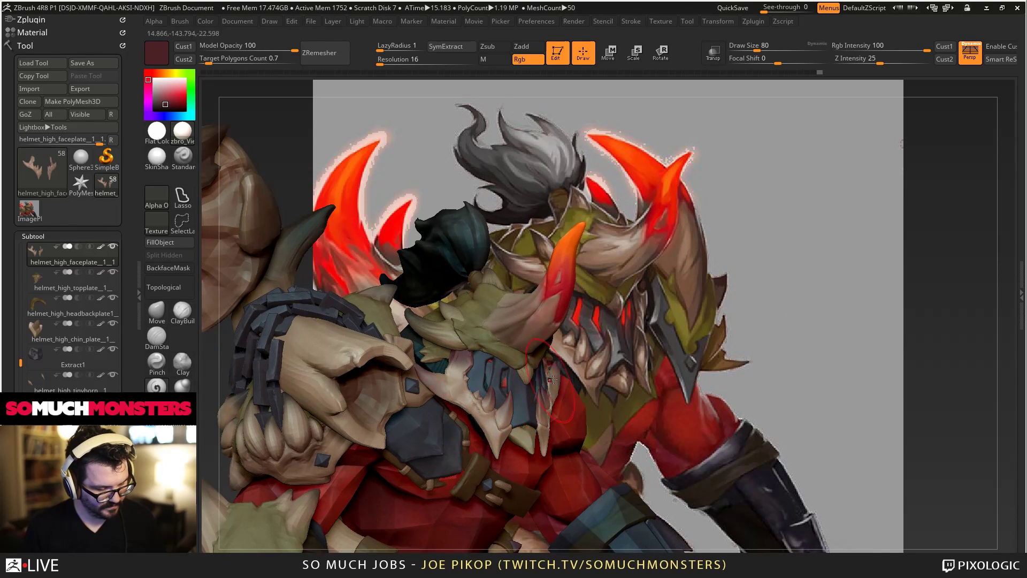
Sample a dark brown from the concept's face and paint it onto the faceplate's cheek at draw size 80.
{"action": "key", "text": "ctrl+z"}
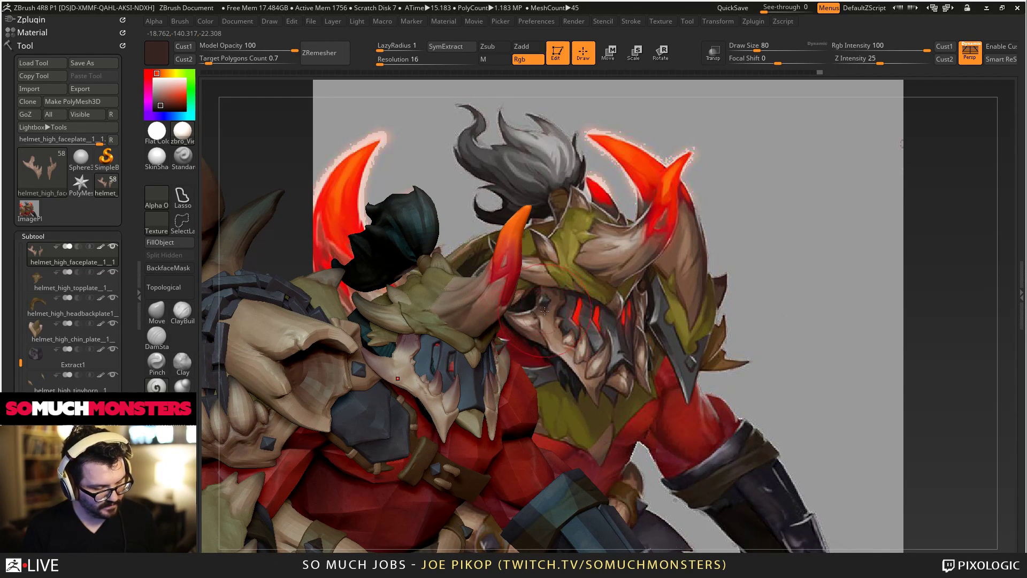
{"action": "key", "text": "ctrl+z"}
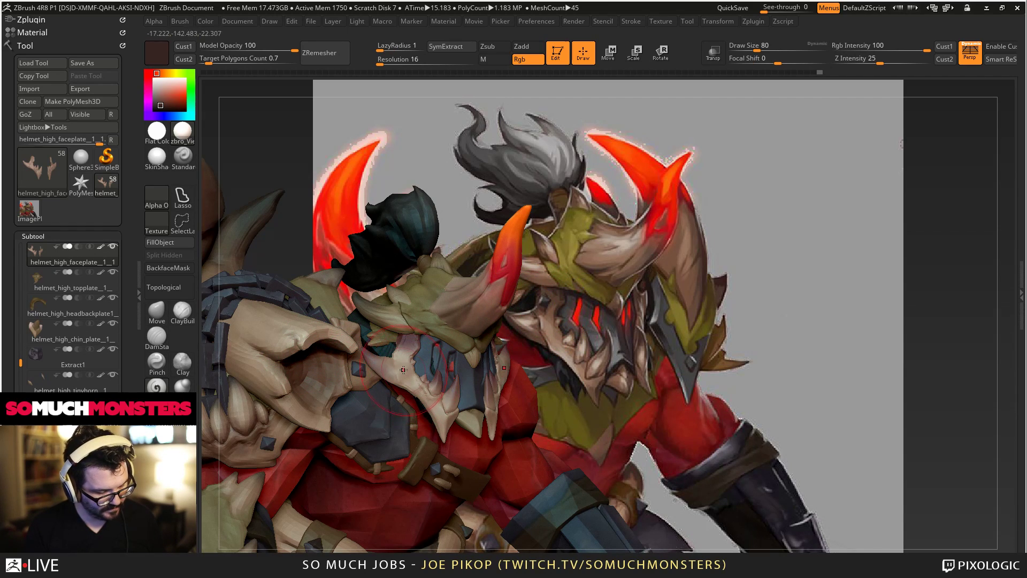
{"action": "left_click_drag", "start_coordinate": [395, 354], "coordinate": [407, 369]}
{"action": "key", "text": "bracketleft"}
{"action": "key", "text": "bracketleft"}
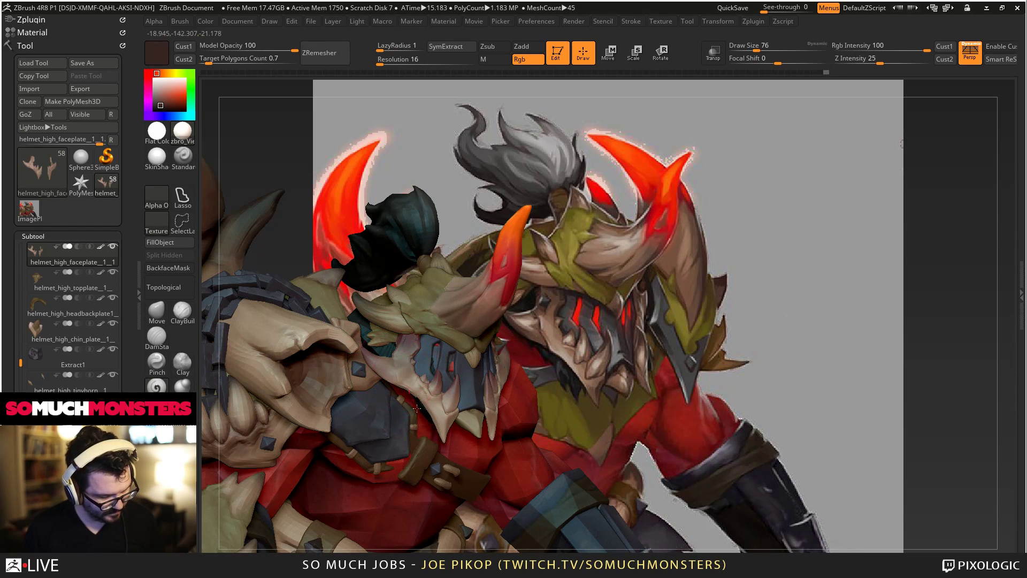
{"action": "key", "text": "bracketleft"}
Paint dark brown around the faceplate's tooth bases at draw size 14 and along the jaw at draw size 42.
{"action": "right_click_drag", "start_coordinate": [444, 392], "coordinate": [443, 415], "text": "ctrl"}
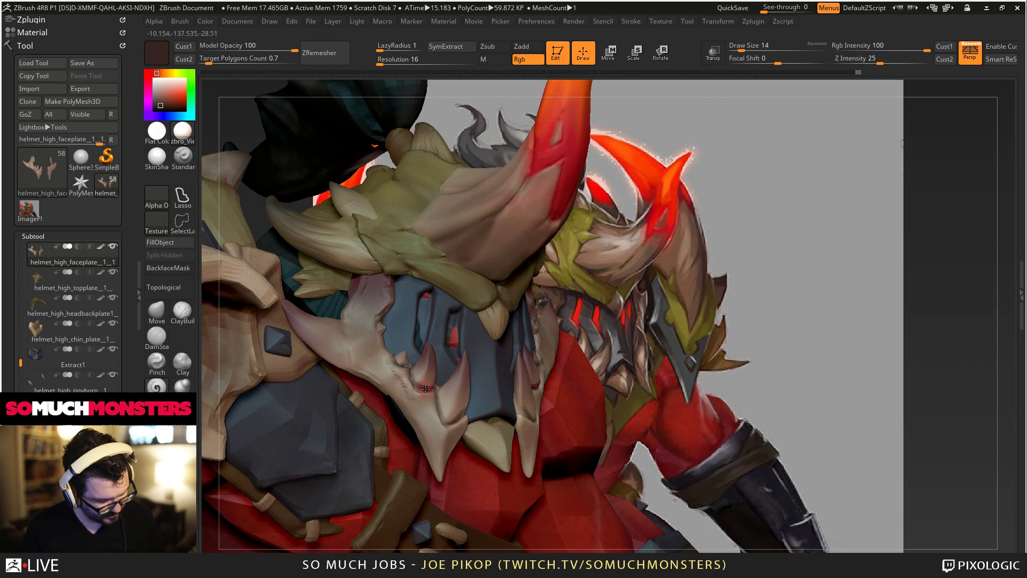
{"action": "left_click", "coordinate": [522, 47], "text": "shift"}
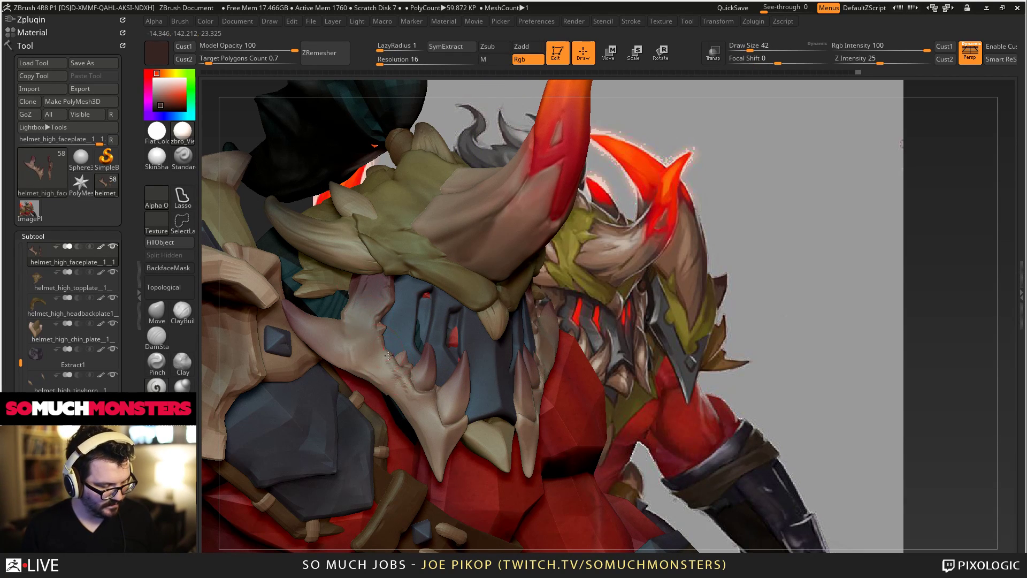
{"action": "mouse_move", "coordinate": [386, 358]}
{"action": "left_mouse_down"}
{"action": "mouse_move", "coordinate": [456, 427]}
{"action": "mouse_move", "coordinate": [412, 380]}
{"action": "left_mouse_up"}
{"action": "left_click_drag", "start_coordinate": [251, 289], "coordinate": [242, 288]}
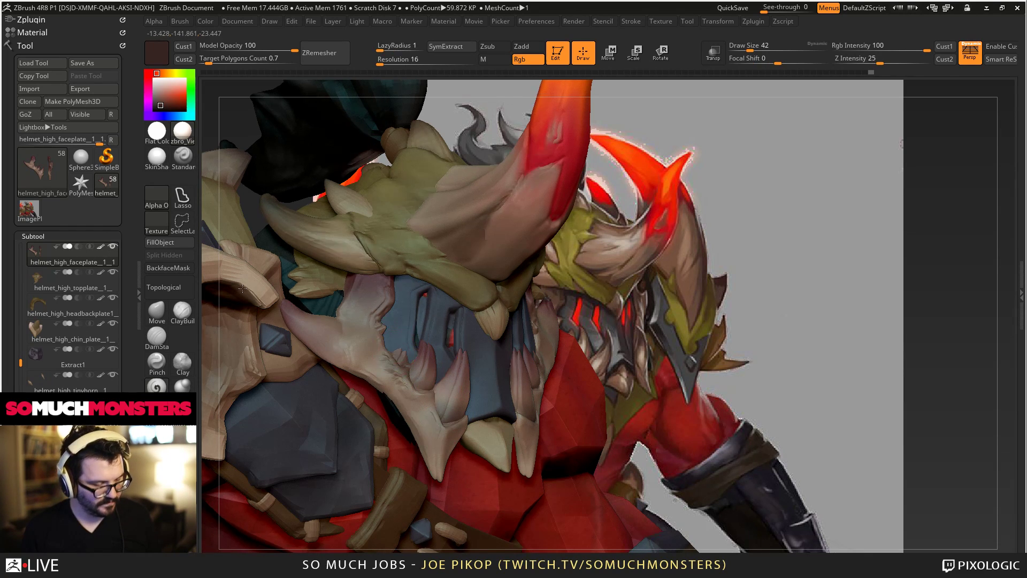
Select the helmet's tiny horn subtool and reshape its small side horn using the Move brush at draw sizes 34 and 50.
{"action": "mouse_move", "coordinate": [243, 288]}
{"action": "right_mouse_down", "text": "ctrl"}
{"action": "mouse_move", "coordinate": [278, 321]}
{"action": "mouse_move", "coordinate": [450, 315]}
{"action": "mouse_move", "coordinate": [466, 367]}
{"action": "mouse_move", "coordinate": [502, 375]}
{"action": "right_mouse_up", "text": "ctrl"}
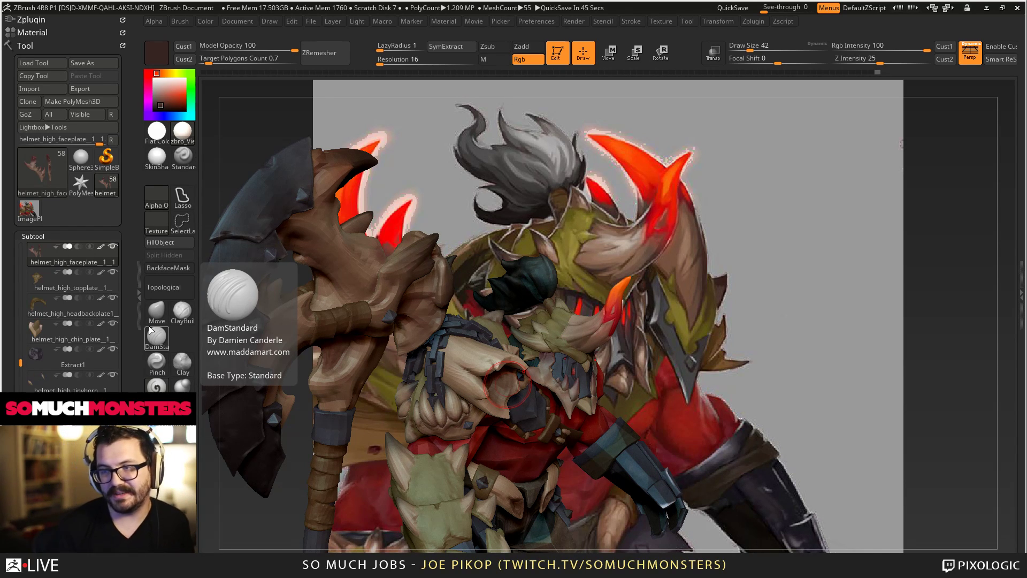
{"action": "right_click_drag", "start_coordinate": [507, 385], "coordinate": [481, 442]}
{"action": "left_click", "coordinate": [474, 432], "text": "alt"}
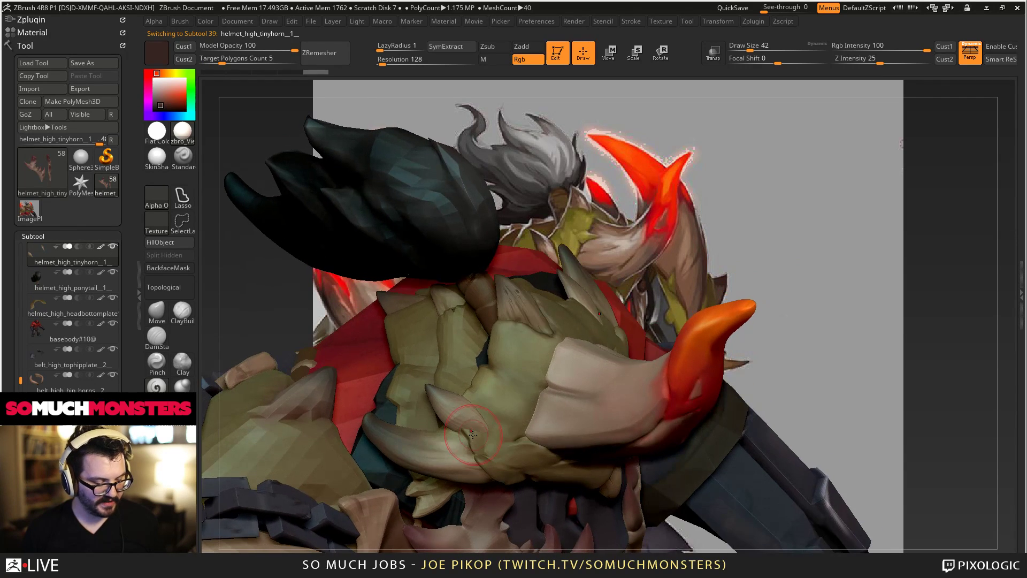
{"action": "left_click", "coordinate": [159, 334]}
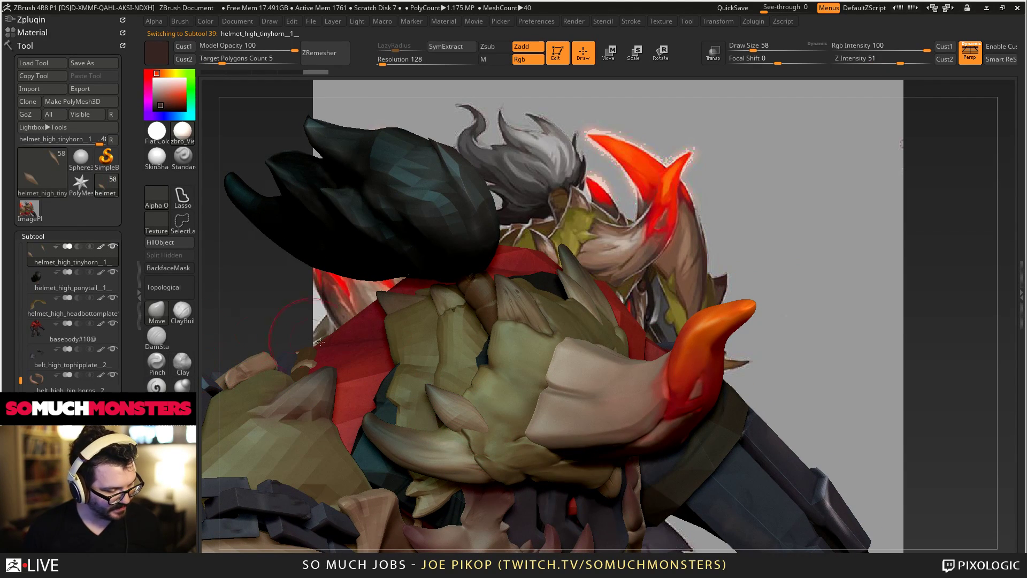
{"action": "left_click_drag", "start_coordinate": [466, 421], "coordinate": [461, 424]}
{"action": "mouse_move", "coordinate": [461, 424]}
{"action": "right_mouse_down"}
{"action": "mouse_move", "coordinate": [476, 527]}
{"action": "mouse_move", "coordinate": [468, 436]}
{"action": "mouse_move", "coordinate": [472, 455]}
{"action": "mouse_move", "coordinate": [462, 449]}
{"action": "right_mouse_up"}
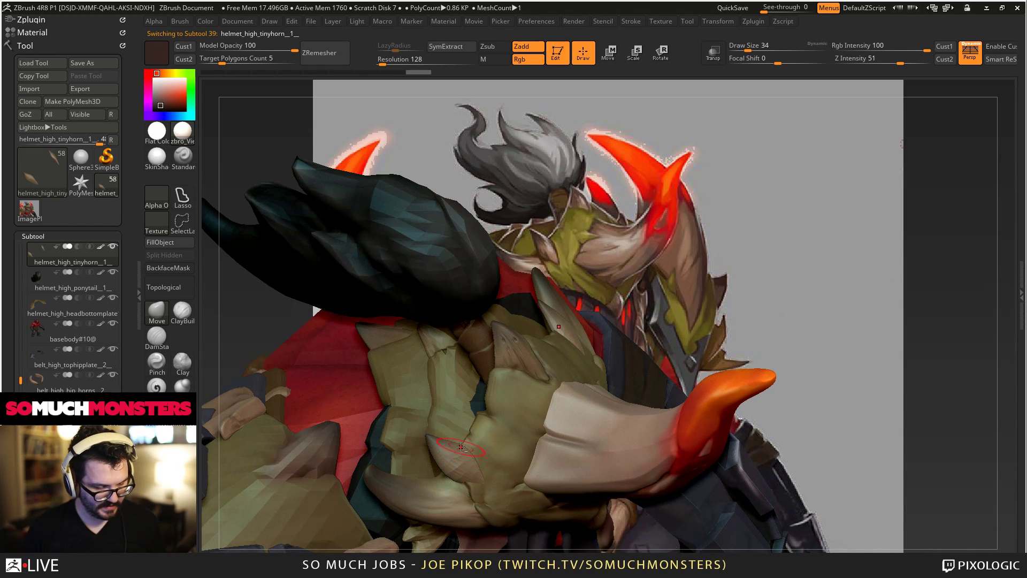
{"action": "mouse_move", "coordinate": [482, 474]}
{"action": "left_mouse_down"}
{"action": "mouse_move", "coordinate": [466, 454]}
{"action": "mouse_move", "coordinate": [459, 461]}
{"action": "left_mouse_up"}
{"action": "key", "text": "bracketright"}
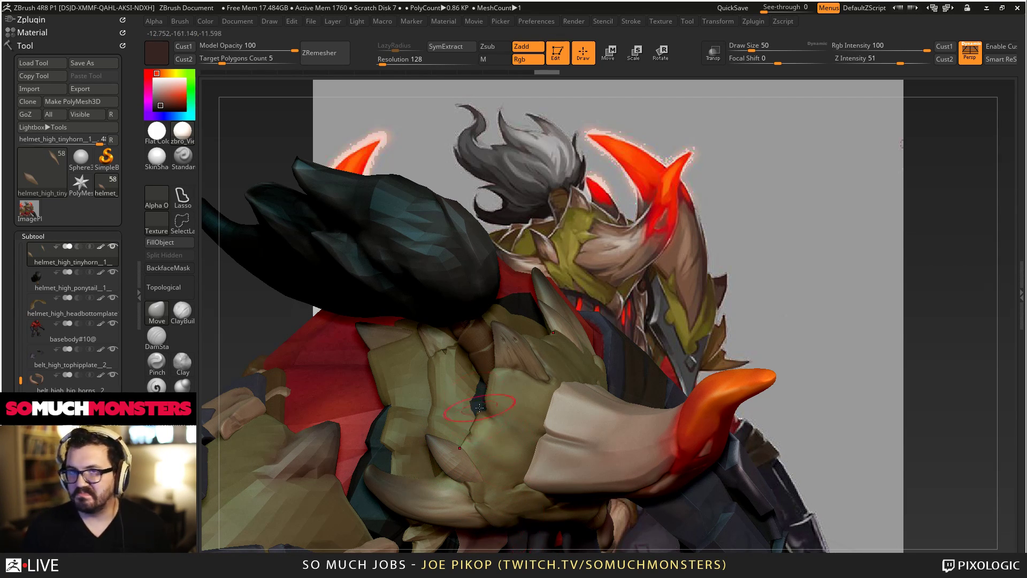
{"action": "right_click_drag", "start_coordinate": [480, 407], "coordinate": [446, 347]}
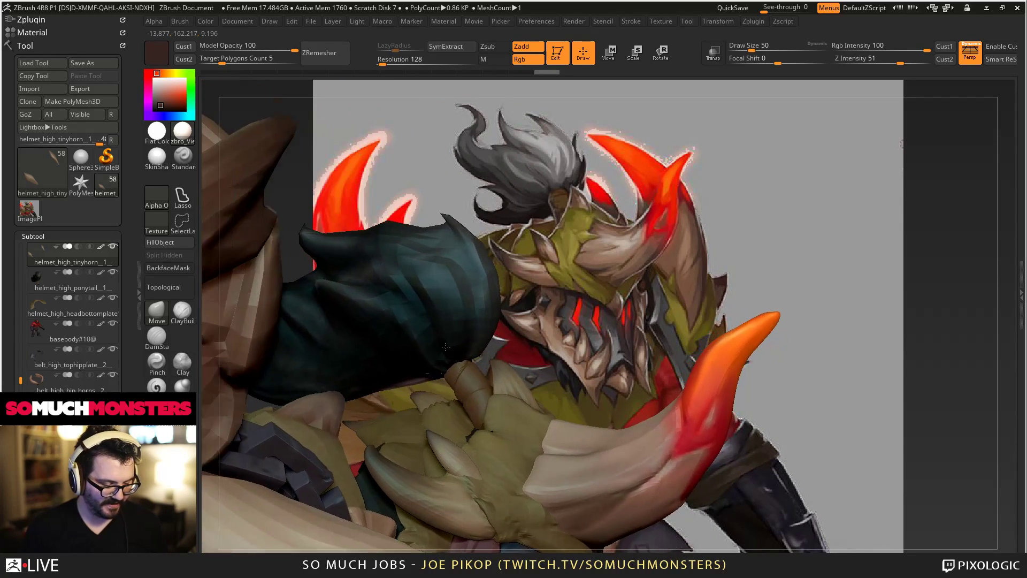
{"action": "mouse_move", "coordinate": [445, 346]}
{"action": "left_mouse_down"}
{"action": "mouse_move", "coordinate": [463, 488]}
{"action": "mouse_move", "coordinate": [442, 476]}
{"action": "mouse_move", "coordinate": [454, 482]}
{"action": "mouse_move", "coordinate": [440, 458]}
{"action": "left_mouse_up"}
Isolate the helmet's top plate, build up its surface with ClayBuildup at draw size 50, and redisplay the other parts.
{"action": "mouse_move", "coordinate": [440, 459]}
{"action": "right_mouse_down"}
{"action": "mouse_move", "coordinate": [448, 488]}
{"action": "mouse_move", "coordinate": [561, 444]}
{"action": "right_mouse_up"}
{"action": "left_click", "coordinate": [502, 459], "text": "alt"}
{"action": "left_click", "coordinate": [184, 315]}
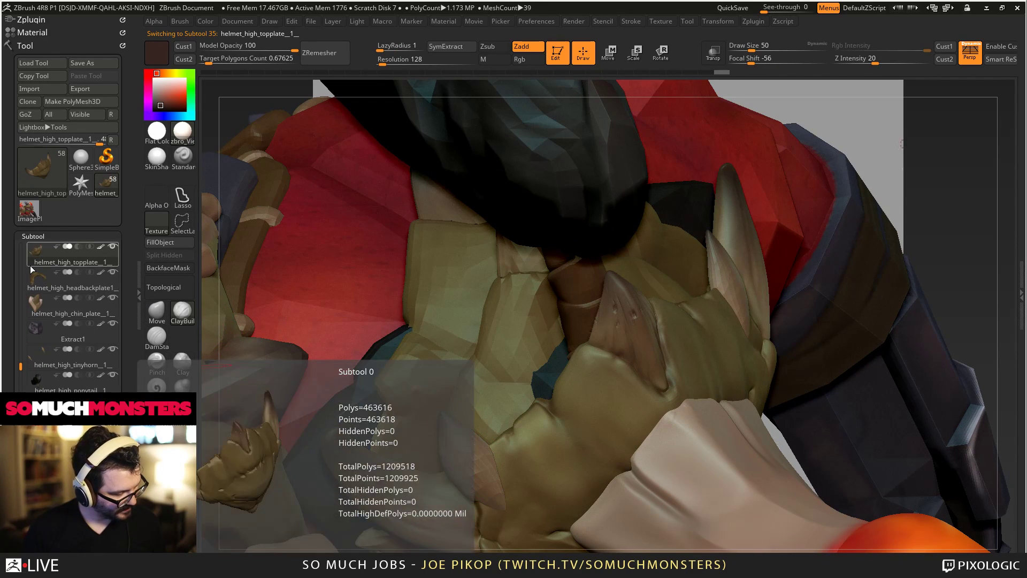
{"action": "mouse_move", "coordinate": [54, 348]}
{"action": "left_click", "coordinate": [112, 246]}
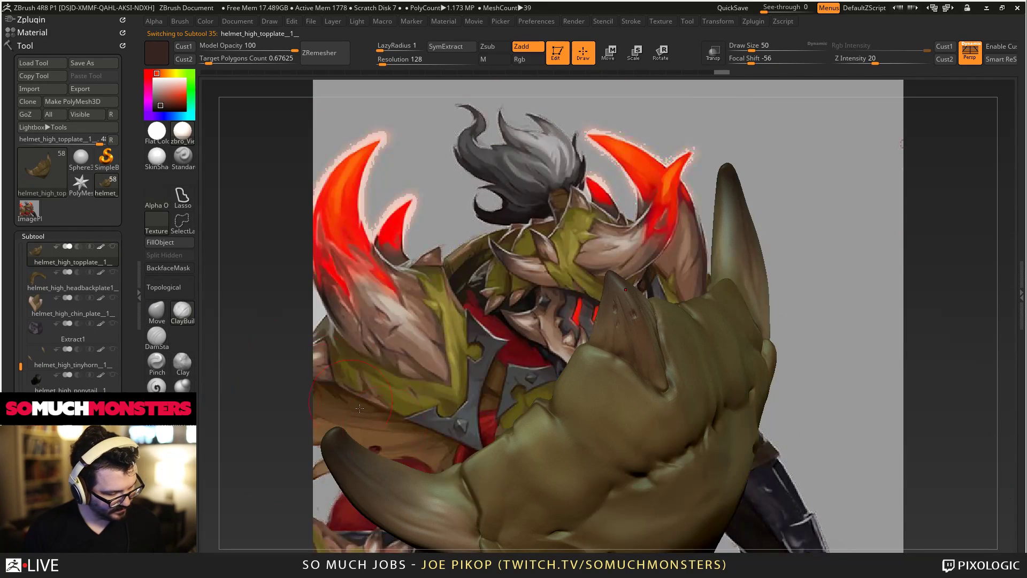
{"action": "right_click_drag", "start_coordinate": [428, 463], "coordinate": [457, 459]}
{"action": "left_click_drag", "start_coordinate": [466, 465], "coordinate": [474, 484]}
{"action": "left_click", "coordinate": [112, 246], "text": "shift"}
Build up and smooth the top plate around the small side horn's base with ClayBuildup at draw sizes 22 and 34.
{"action": "right_click_drag", "start_coordinate": [471, 433], "coordinate": [517, 399]}
{"action": "mouse_move", "coordinate": [531, 463]}
{"action": "left_mouse_down"}
{"action": "mouse_move", "coordinate": [542, 427]}
{"action": "mouse_move", "coordinate": [520, 436]}
{"action": "left_mouse_up"}
{"action": "mouse_move", "coordinate": [520, 436]}
{"action": "right_mouse_down", "text": "ctrl"}
{"action": "mouse_move", "coordinate": [459, 286]}
{"action": "mouse_move", "coordinate": [578, 269]}
{"action": "mouse_move", "coordinate": [581, 260]}
{"action": "mouse_move", "coordinate": [550, 369]}
{"action": "mouse_move", "coordinate": [706, 575]}
{"action": "right_mouse_up", "text": "ctrl"}
{"action": "right_click_drag", "start_coordinate": [654, 545], "coordinate": [621, 382], "text": "alt"}
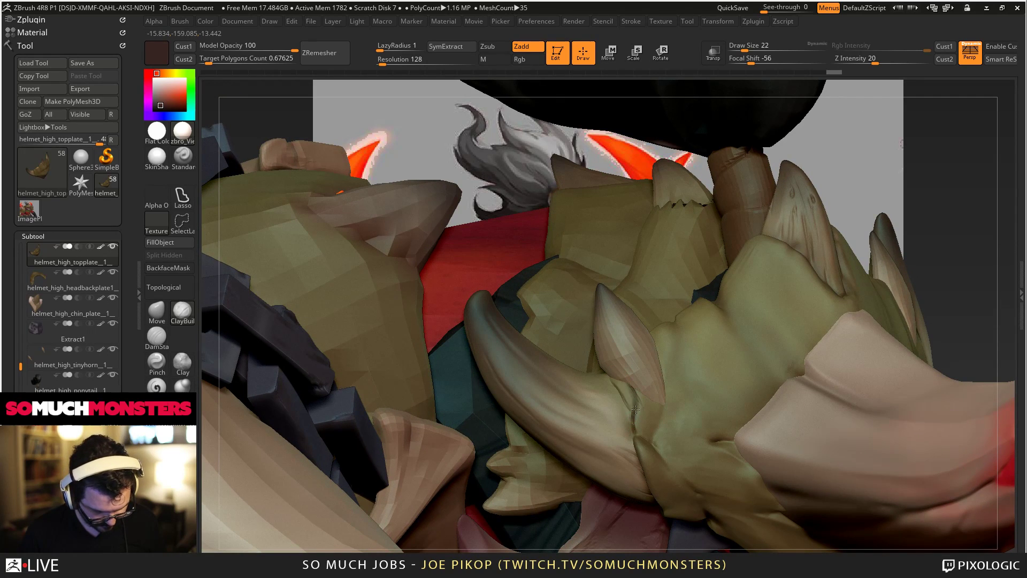
{"action": "mouse_move", "coordinate": [627, 393]}
{"action": "left_mouse_down"}
{"action": "mouse_move", "coordinate": [632, 420]}
{"action": "mouse_move", "coordinate": [650, 404]}
{"action": "mouse_move", "coordinate": [660, 420]}
{"action": "mouse_move", "coordinate": [628, 414]}
{"action": "left_mouse_up"}
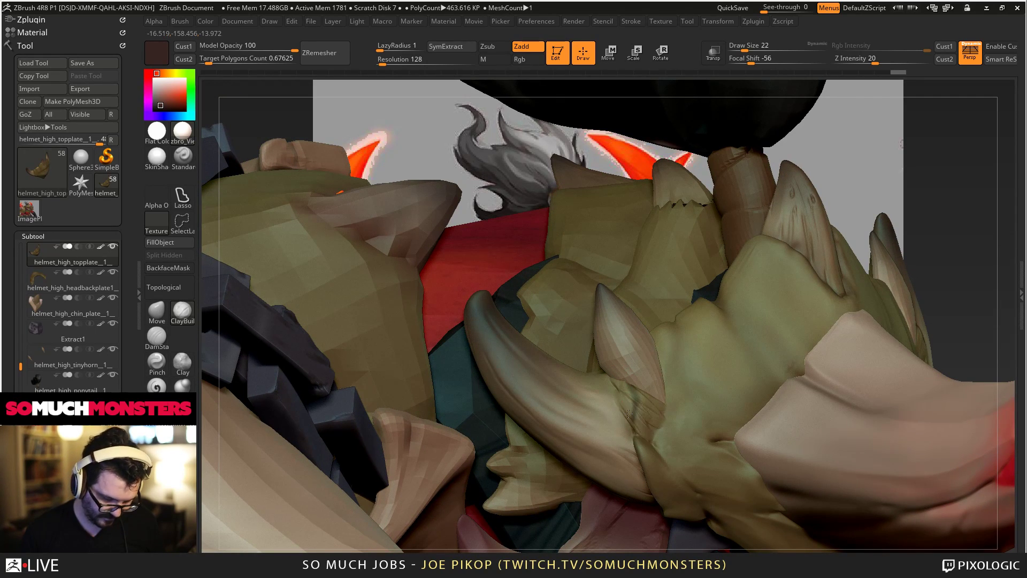
{"action": "mouse_move", "coordinate": [660, 446]}
{"action": "right_mouse_down"}
{"action": "mouse_move", "coordinate": [657, 469]}
{"action": "mouse_move", "coordinate": [678, 454]}
{"action": "mouse_move", "coordinate": [624, 422]}
{"action": "right_mouse_up"}
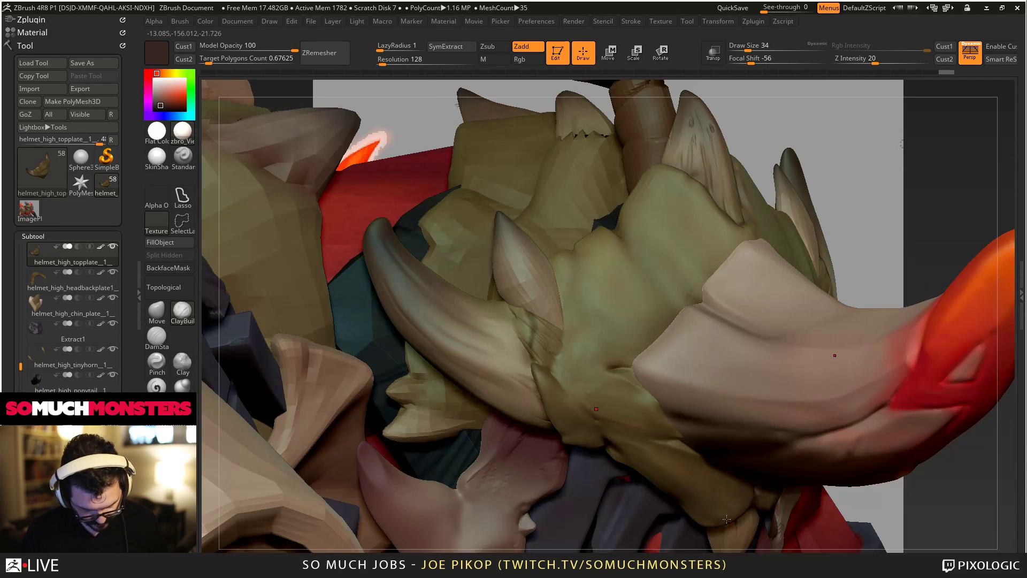
{"action": "mouse_move", "coordinate": [596, 417]}
{"action": "left_mouse_down"}
{"action": "mouse_move", "coordinate": [569, 363]}
{"action": "mouse_move", "coordinate": [593, 378]}
{"action": "mouse_move", "coordinate": [574, 358]}
{"action": "mouse_move", "coordinate": [592, 400]}
{"action": "mouse_move", "coordinate": [559, 382]}
{"action": "mouse_move", "coordinate": [562, 353]}
{"action": "mouse_move", "coordinate": [577, 378]}
{"action": "mouse_move", "coordinate": [573, 361]}
{"action": "left_mouse_up"}
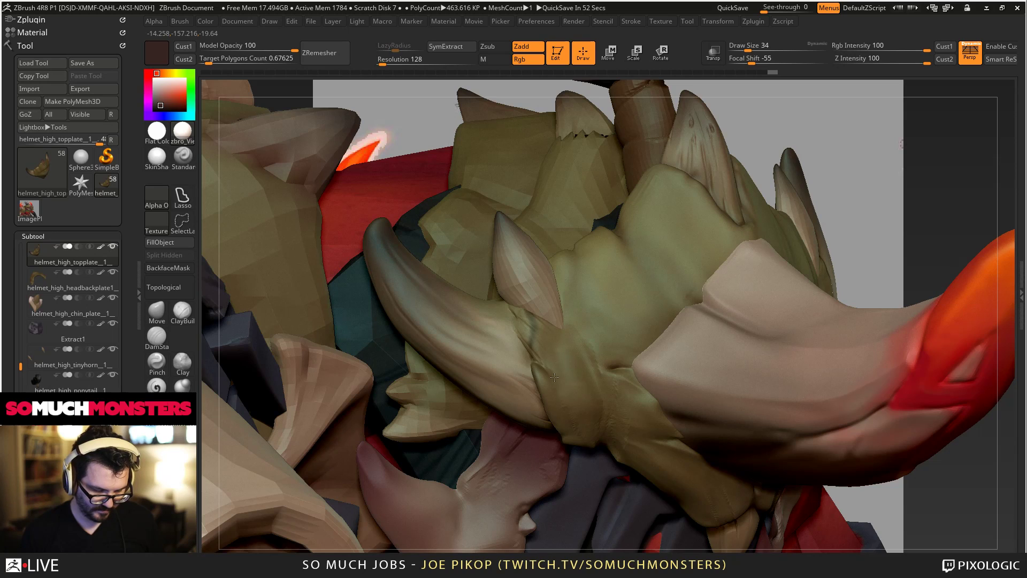
{"action": "mouse_move", "coordinate": [526, 312]}
{"action": "left_mouse_down"}
{"action": "mouse_move", "coordinate": [545, 342]}
{"action": "mouse_move", "coordinate": [538, 329]}
{"action": "left_mouse_up"}
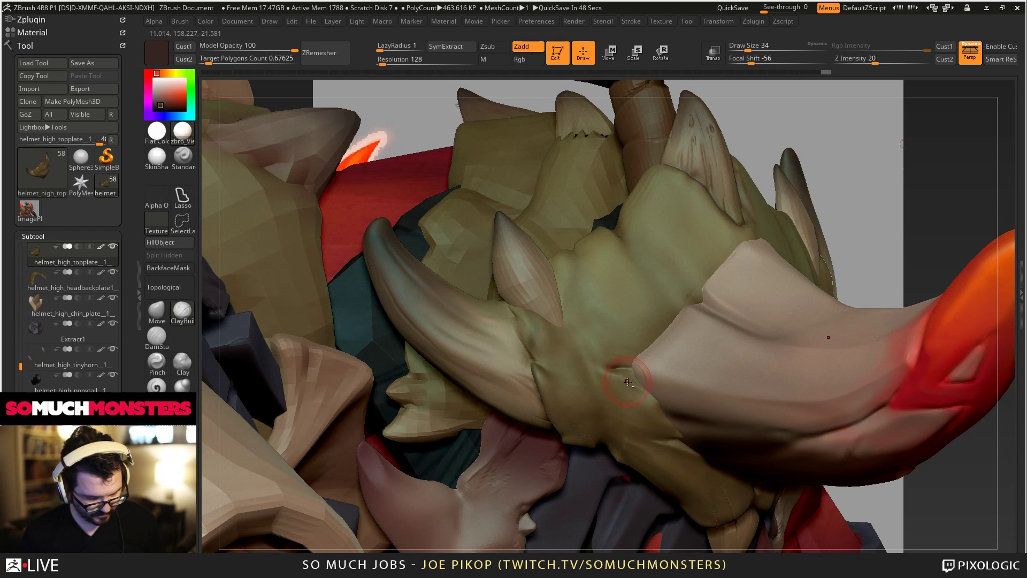
Sculpt and smooth folds in the top plate along the large horn's base with ClayBuildup at draw size 34.
{"action": "mouse_move", "coordinate": [645, 398]}
{"action": "left_mouse_down"}
{"action": "mouse_move", "coordinate": [643, 378]}
{"action": "mouse_move", "coordinate": [657, 421]}
{"action": "left_mouse_up"}
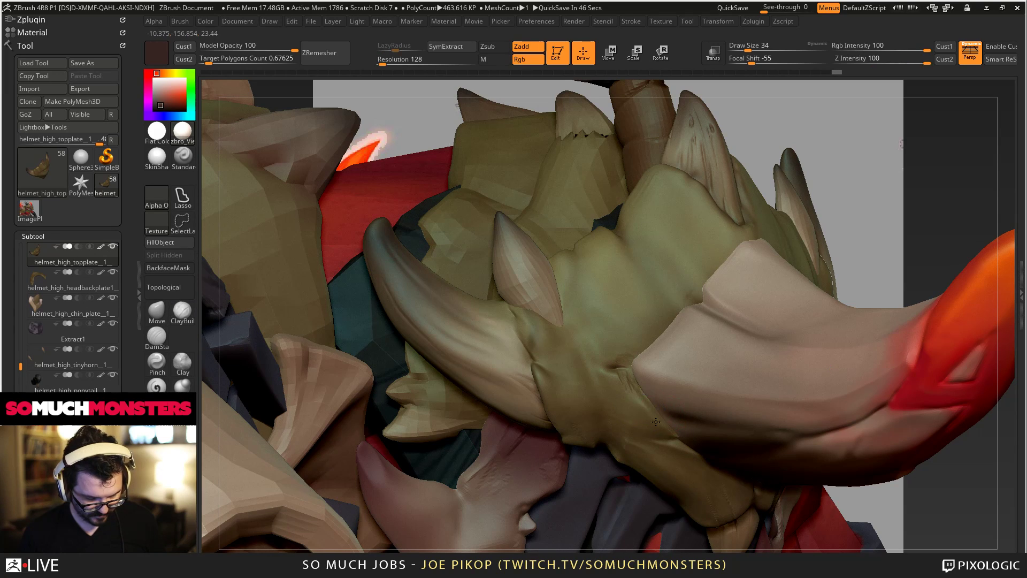
{"action": "left_click_drag", "start_coordinate": [617, 358], "coordinate": [627, 370]}
{"action": "left_click_drag", "start_coordinate": [648, 410], "coordinate": [644, 428], "text": "shift"}
{"action": "mouse_move", "coordinate": [617, 351]}
{"action": "left_mouse_down"}
{"action": "mouse_move", "coordinate": [672, 318]}
{"action": "mouse_move", "coordinate": [672, 329]}
{"action": "left_mouse_up"}
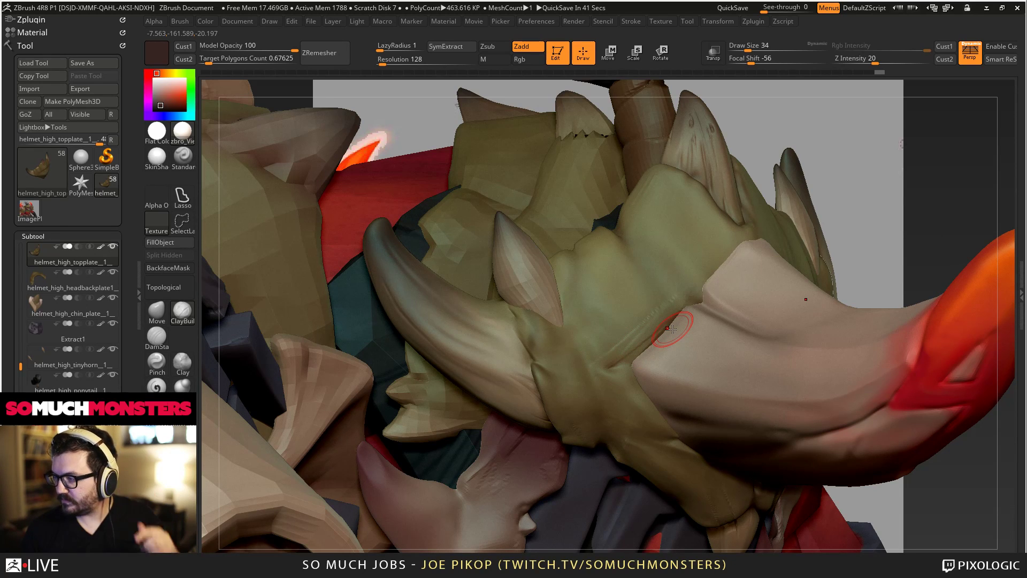
{"action": "mouse_move", "coordinate": [586, 378]}
{"action": "right_mouse_down", "text": "alt"}
{"action": "mouse_move", "coordinate": [581, 356]}
{"action": "mouse_move", "coordinate": [613, 378]}
{"action": "right_mouse_up", "text": "alt"}
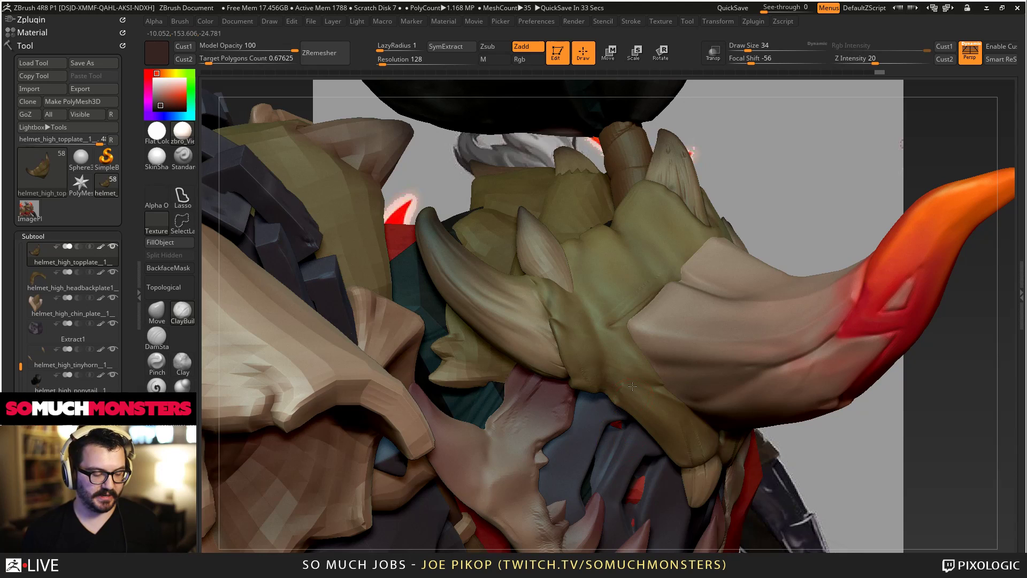
{"action": "left_click_drag", "start_coordinate": [623, 409], "coordinate": [639, 377]}
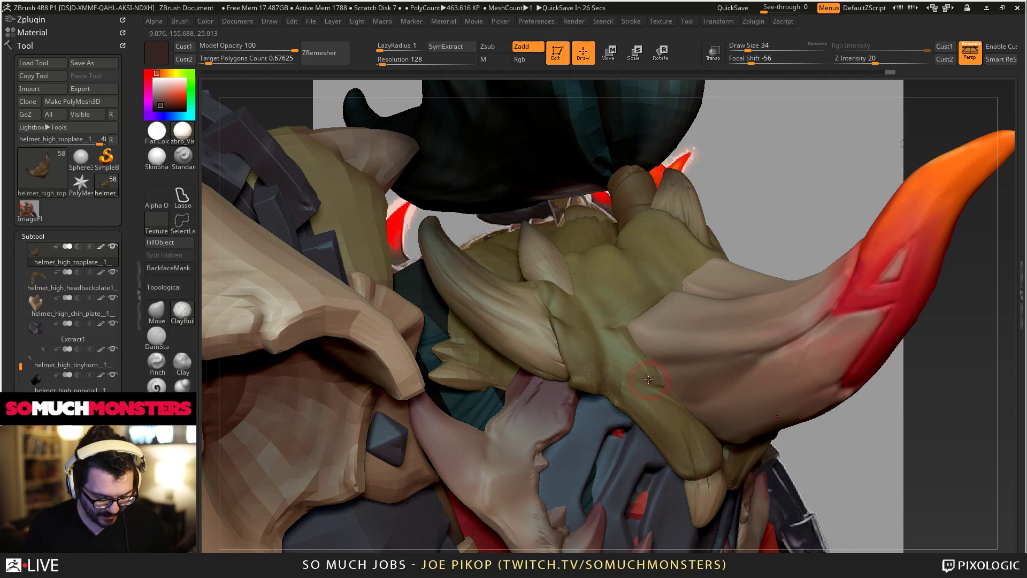
{"action": "mouse_move", "coordinate": [630, 361]}
{"action": "left_mouse_down"}
{"action": "mouse_move", "coordinate": [642, 369]}
{"action": "mouse_move", "coordinate": [628, 367]}
{"action": "mouse_move", "coordinate": [618, 382]}
{"action": "left_mouse_up"}
Build up and smooth the top plate's side band between the curved side horn and large horn with ClayBuildup at draw size 38.
{"action": "key", "text": "bracketright"}
{"action": "right_click_drag", "start_coordinate": [618, 382], "coordinate": [586, 382]}
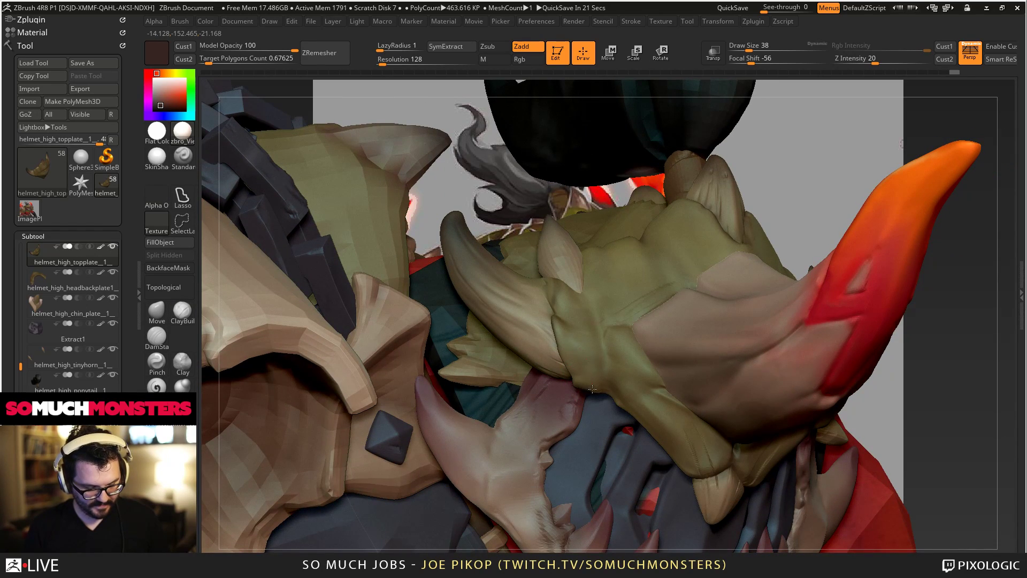
{"action": "left_click_drag", "start_coordinate": [592, 389], "coordinate": [594, 387], "text": "shift"}
{"action": "mouse_move", "coordinate": [592, 389]}
{"action": "right_mouse_down", "text": "ctrl"}
{"action": "mouse_move", "coordinate": [472, 227]}
{"action": "mouse_move", "coordinate": [505, 333]}
{"action": "mouse_move", "coordinate": [498, 173]}
{"action": "mouse_move", "coordinate": [741, 416]}
{"action": "right_mouse_up", "text": "ctrl"}
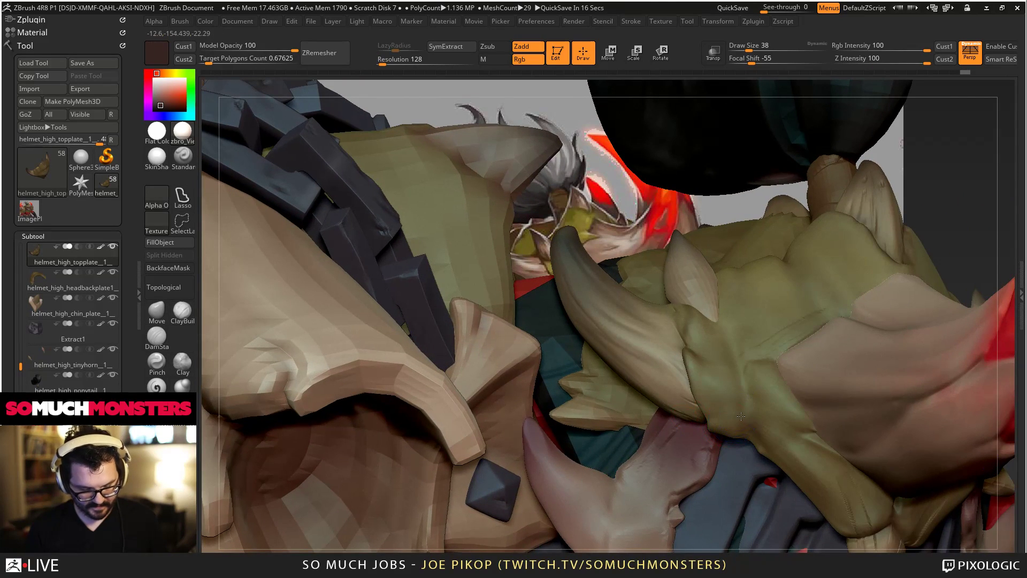
{"action": "key", "text": "b"}
{"action": "key", "text": "c"}
{"action": "key", "text": "b"}
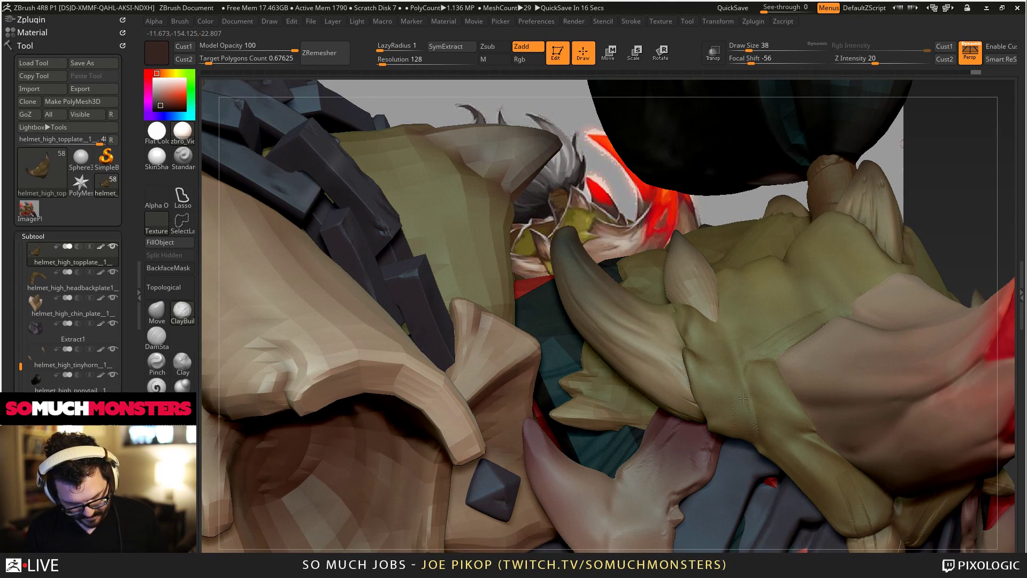
{"action": "key", "text": "b"}
{"action": "key", "text": "p"}
{"action": "key", "text": "a"}
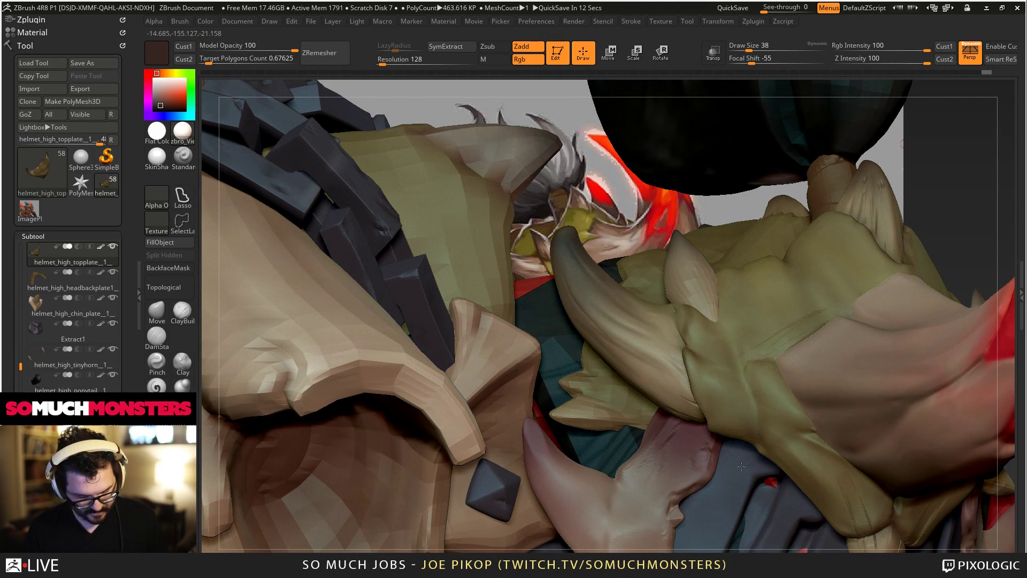
{"action": "mouse_move", "coordinate": [741, 467]}
{"action": "right_mouse_down", "text": "alt"}
{"action": "mouse_move", "coordinate": [613, 391]}
{"action": "mouse_move", "coordinate": [663, 375]}
{"action": "mouse_move", "coordinate": [726, 446]}
{"action": "right_mouse_up", "text": "alt"}
{"action": "key", "text": "b"}
{"action": "key", "text": "p"}
{"action": "key", "text": "a"}
Reshape the top plate's front rim and central bone point using the Move brush at draw sizes 98, 90 and 82.
{"action": "mouse_move", "coordinate": [675, 368]}
{"action": "right_mouse_down"}
{"action": "mouse_move", "coordinate": [375, 292]}
{"action": "mouse_move", "coordinate": [508, 460]}
{"action": "mouse_move", "coordinate": [519, 335]}
{"action": "mouse_move", "coordinate": [536, 342]}
{"action": "mouse_move", "coordinate": [385, 293]}
{"action": "mouse_move", "coordinate": [420, 308]}
{"action": "mouse_move", "coordinate": [396, 299]}
{"action": "right_mouse_up"}
{"action": "left_click", "coordinate": [157, 320]}
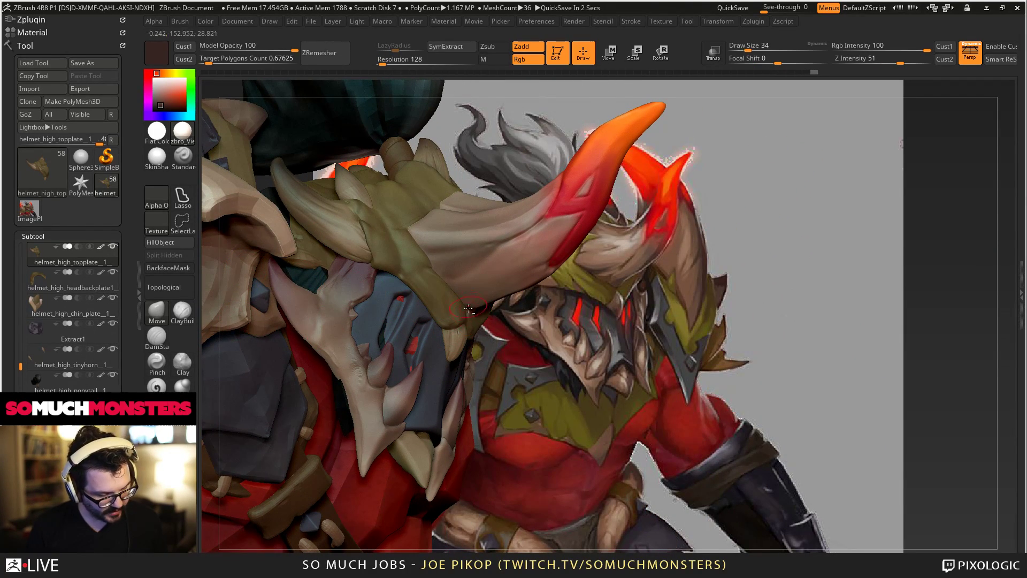
{"action": "right_click_drag", "start_coordinate": [468, 308], "coordinate": [463, 344], "text": "ctrl"}
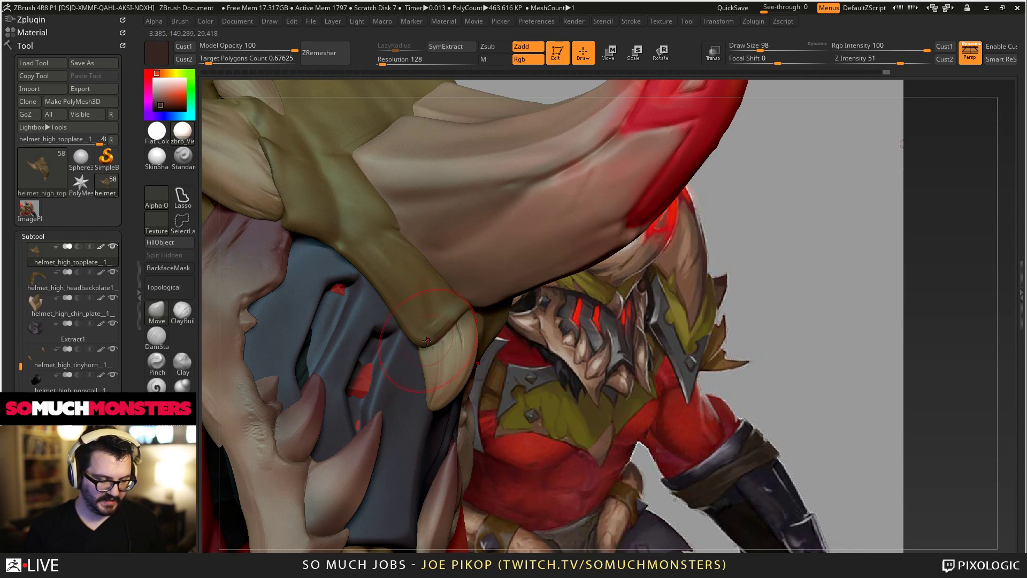
{"action": "right_click_drag", "start_coordinate": [503, 329], "coordinate": [410, 333]}
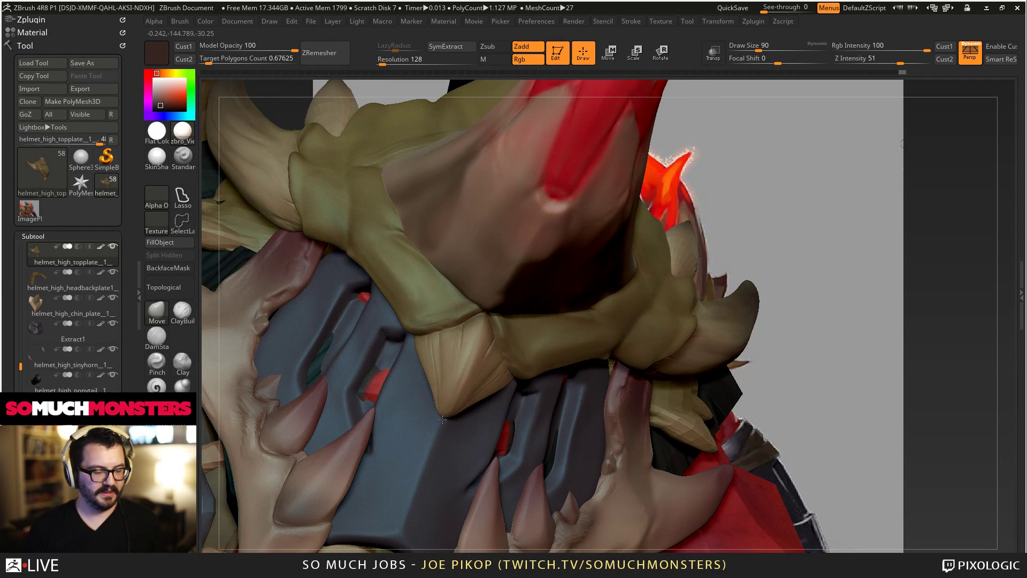
{"action": "right_click_drag", "start_coordinate": [442, 420], "coordinate": [292, 232]}
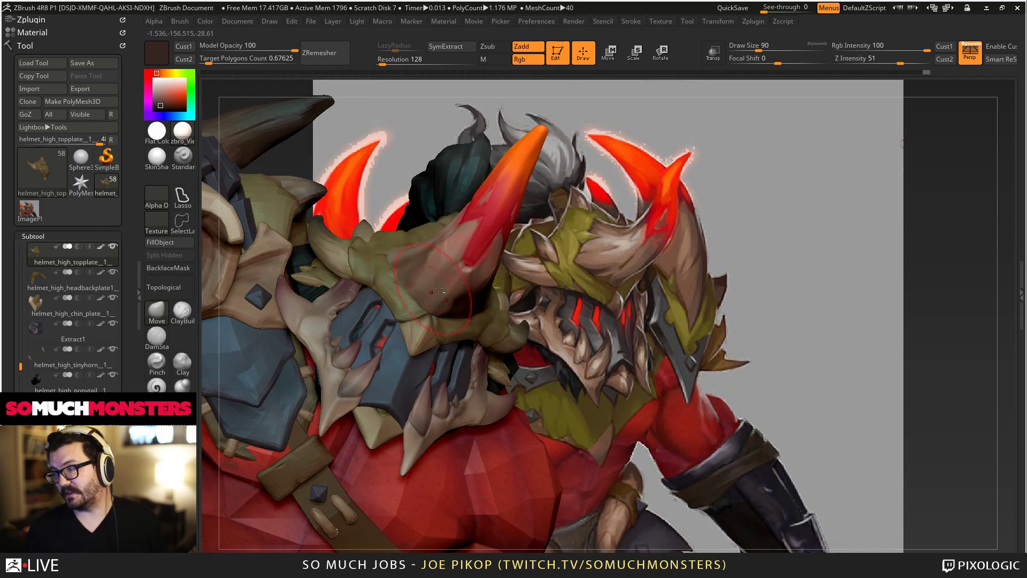
{"action": "right_click_drag", "start_coordinate": [397, 276], "coordinate": [573, 246]}
{"action": "right_click_drag", "start_coordinate": [512, 325], "coordinate": [362, 300]}
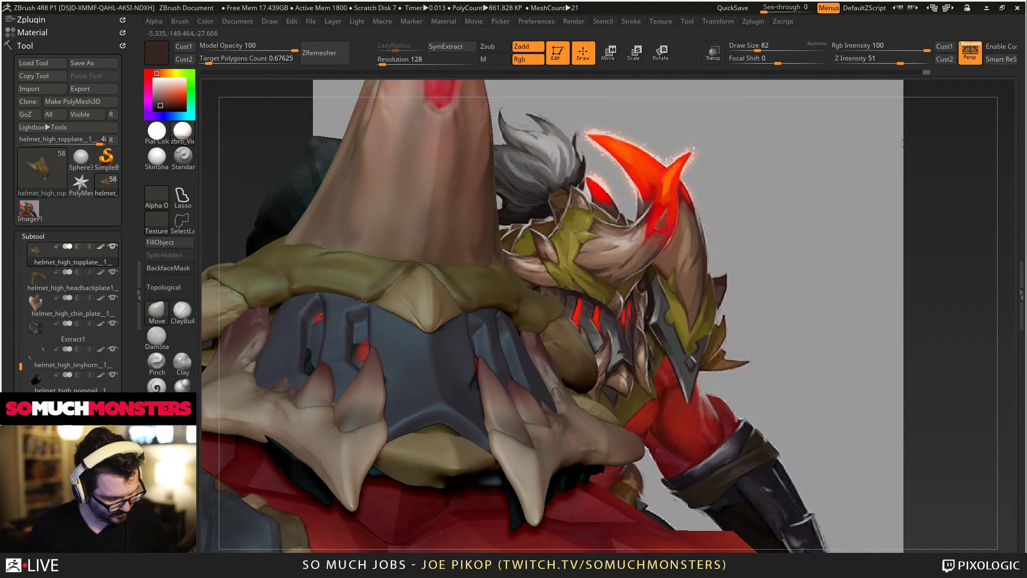
{"action": "right_click_drag", "start_coordinate": [411, 273], "coordinate": [359, 259]}
{"action": "left_click_drag", "start_coordinate": [358, 260], "coordinate": [360, 257]}
{"action": "mouse_move", "coordinate": [353, 259]}
{"action": "right_mouse_down"}
{"action": "mouse_move", "coordinate": [381, 276]}
{"action": "mouse_move", "coordinate": [381, 305]}
{"action": "right_mouse_up"}
Build up the front rim beside the central bone point with ClayBuildup at draw size 78 and smooth the strokes.
{"action": "left_click", "coordinate": [165, 313]}
{"action": "left_click", "coordinate": [260, 266]}
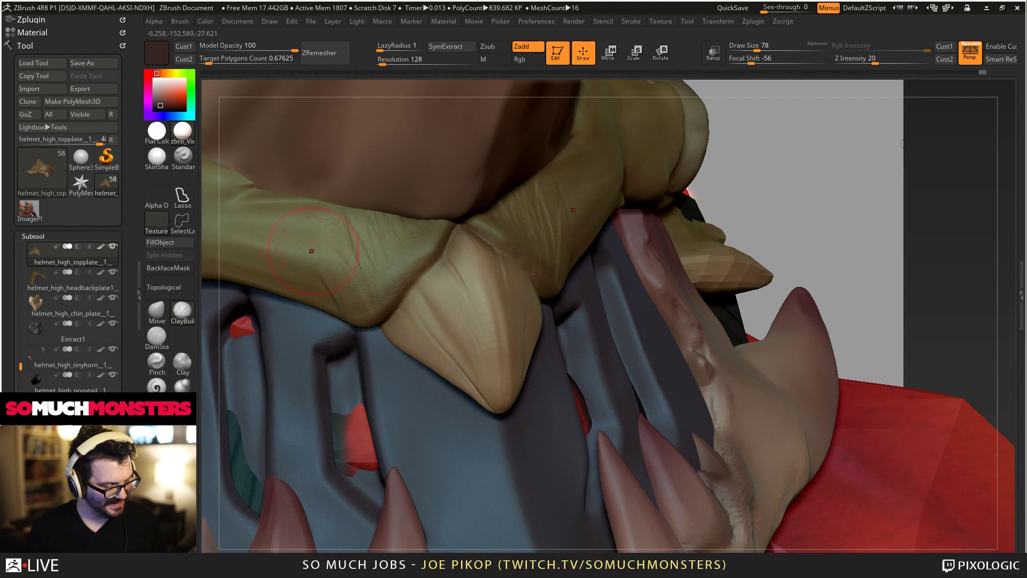
{"action": "left_click", "coordinate": [58, 329]}
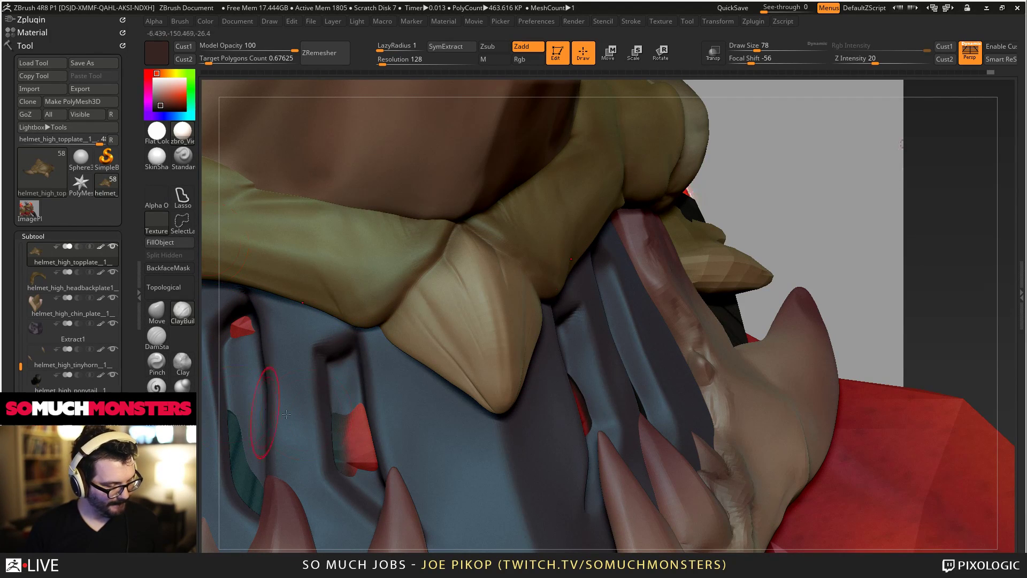
{"action": "mouse_move", "coordinate": [321, 385]}
{"action": "right_mouse_down"}
{"action": "mouse_move", "coordinate": [385, 369]}
{"action": "mouse_move", "coordinate": [389, 273]}
{"action": "right_mouse_up"}
Refine the central bone point with the Move brush at draw sizes 142, 90 and 70, smoothing the adjoining rim at 102.
{"action": "left_click", "coordinate": [155, 311]}
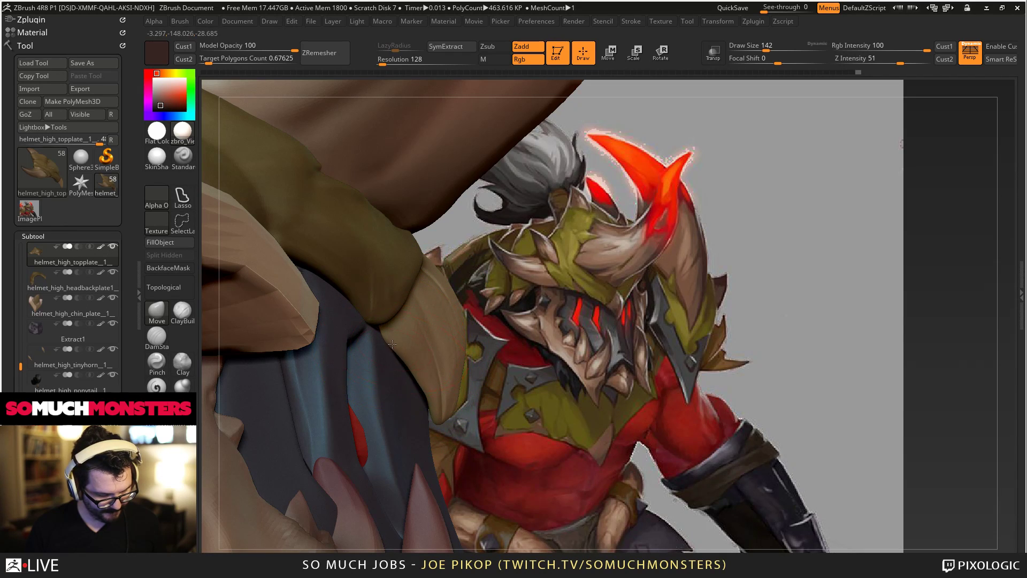
{"action": "mouse_move", "coordinate": [437, 405]}
{"action": "right_mouse_down"}
{"action": "mouse_move", "coordinate": [471, 386]}
{"action": "mouse_move", "coordinate": [419, 371]}
{"action": "mouse_move", "coordinate": [390, 344]}
{"action": "mouse_move", "coordinate": [407, 286]}
{"action": "mouse_move", "coordinate": [304, 307]}
{"action": "mouse_move", "coordinate": [394, 373]}
{"action": "right_mouse_up"}
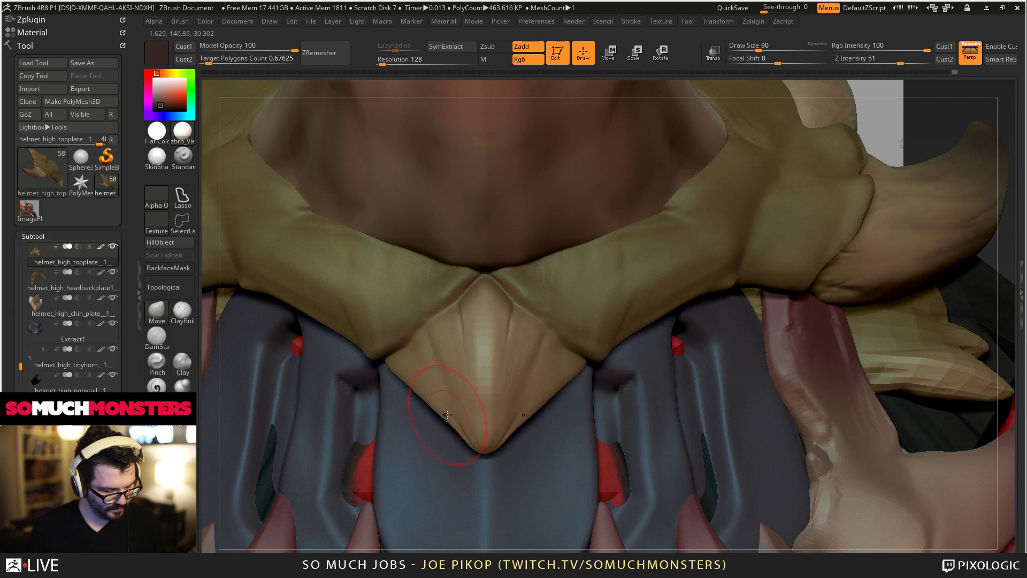
{"action": "key", "text": "shift"}
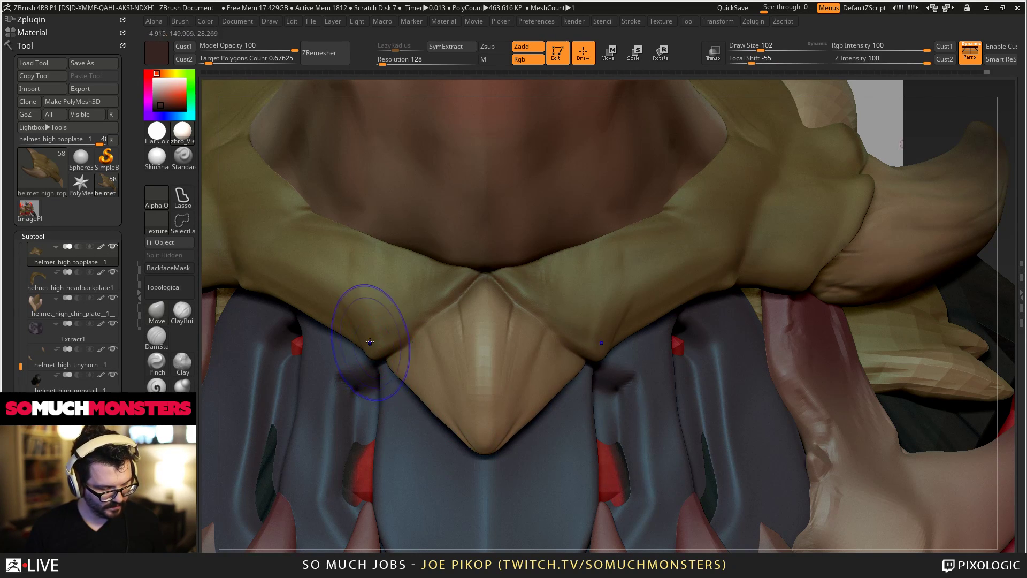
{"action": "left_click_drag", "start_coordinate": [386, 290], "coordinate": [455, 292], "text": "shift"}
{"action": "mouse_move", "coordinate": [413, 268]}
{"action": "right_mouse_down", "text": "ctrl"}
{"action": "mouse_move", "coordinate": [358, 294]}
{"action": "mouse_move", "coordinate": [390, 307]}
{"action": "mouse_move", "coordinate": [428, 271]}
{"action": "mouse_move", "coordinate": [476, 286]}
{"action": "right_mouse_up", "text": "ctrl"}
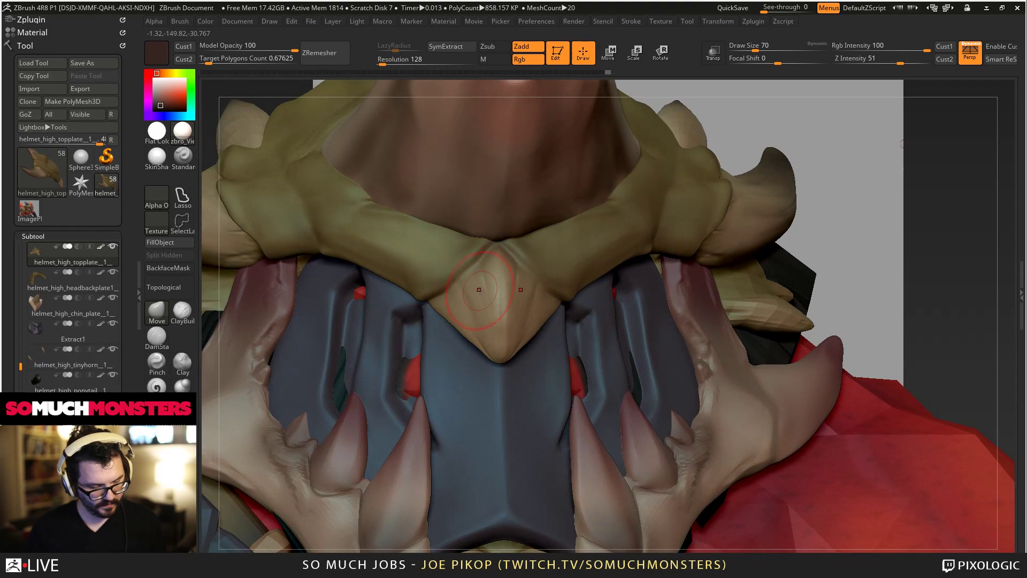
Refine the top plate's front rim with the subtractive sculpting brush at draw size 70 and Z intensity 43.
{"action": "left_click", "coordinate": [157, 386]}
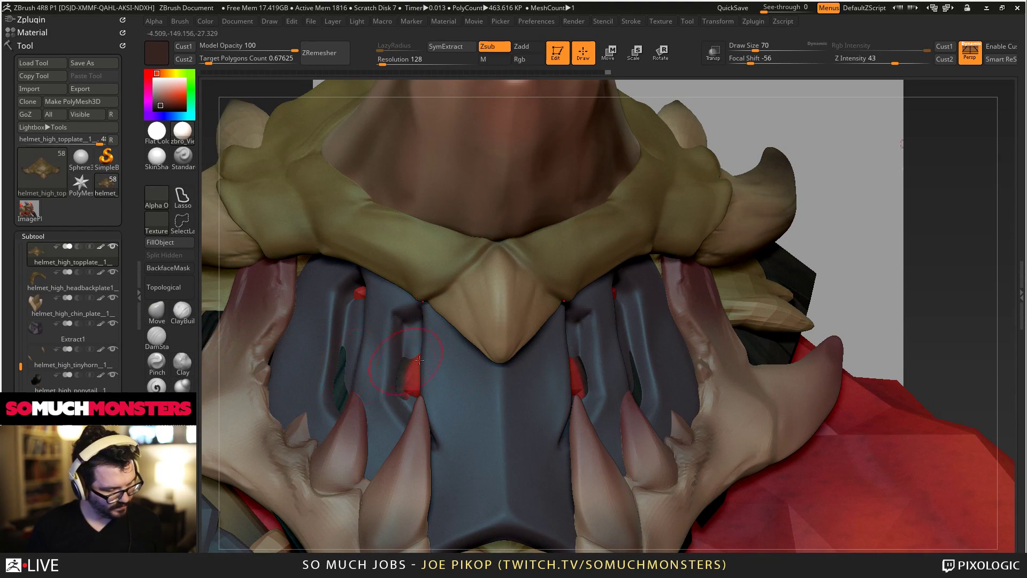
{"action": "mouse_move", "coordinate": [488, 332]}
{"action": "right_mouse_down", "text": "ctrl"}
{"action": "mouse_move", "coordinate": [483, 250]}
{"action": "mouse_move", "coordinate": [476, 287]}
{"action": "right_mouse_up", "text": "ctrl"}
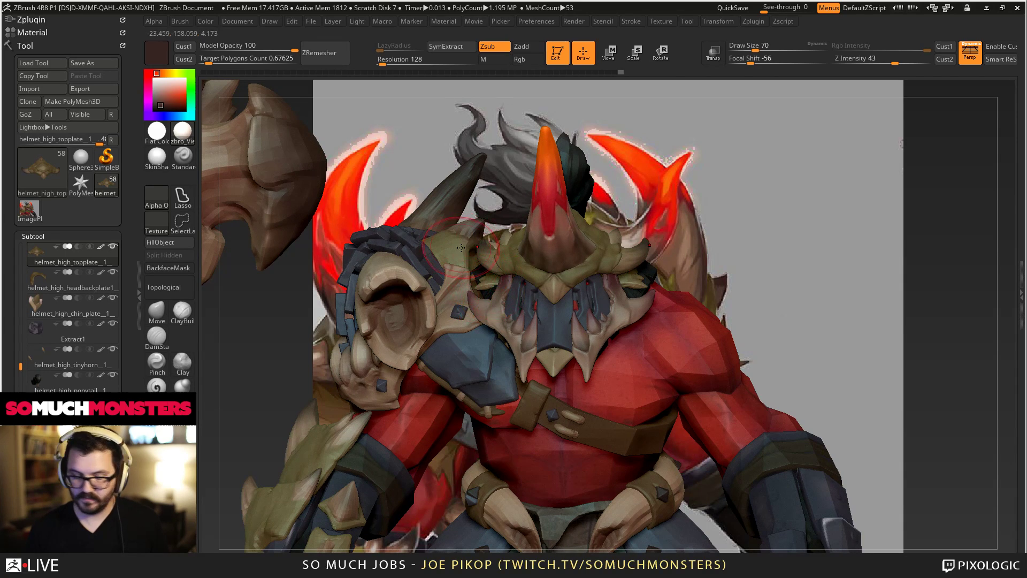
{"action": "right_click_drag", "start_coordinate": [461, 248], "coordinate": [397, 379]}
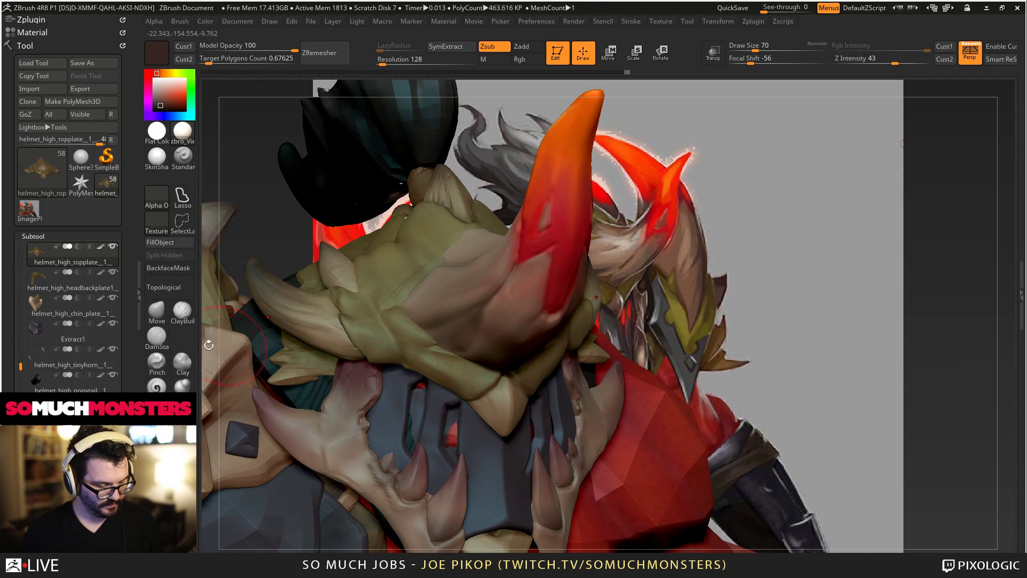
Reselect the helmet_high_topplate__1__ subtool and adjust its front rim with the Move brush at draw sizes 66 and 138.
{"action": "left_click", "coordinate": [156, 313]}
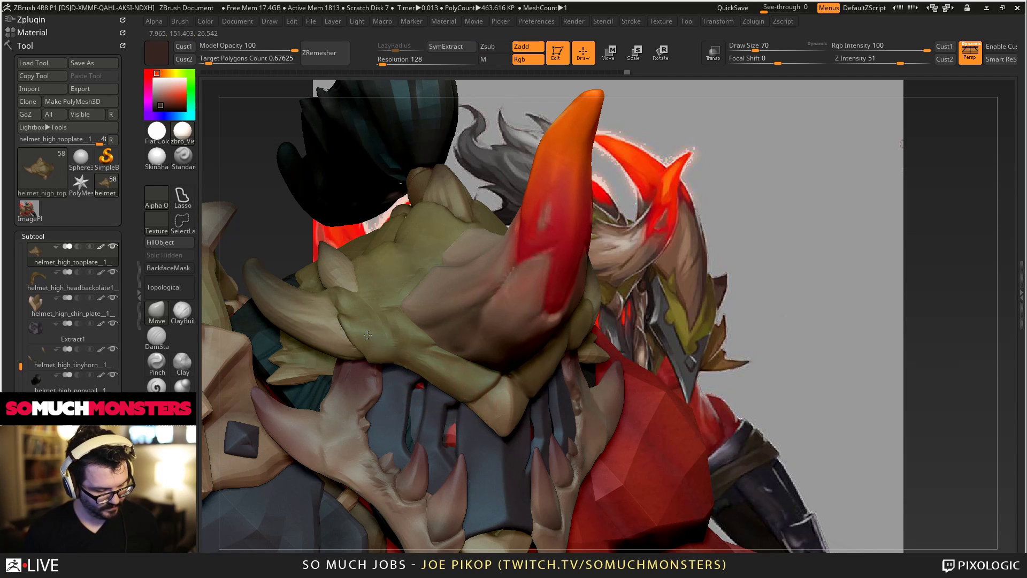
{"action": "right_click_drag", "start_coordinate": [367, 335], "coordinate": [451, 384], "text": "ctrl"}
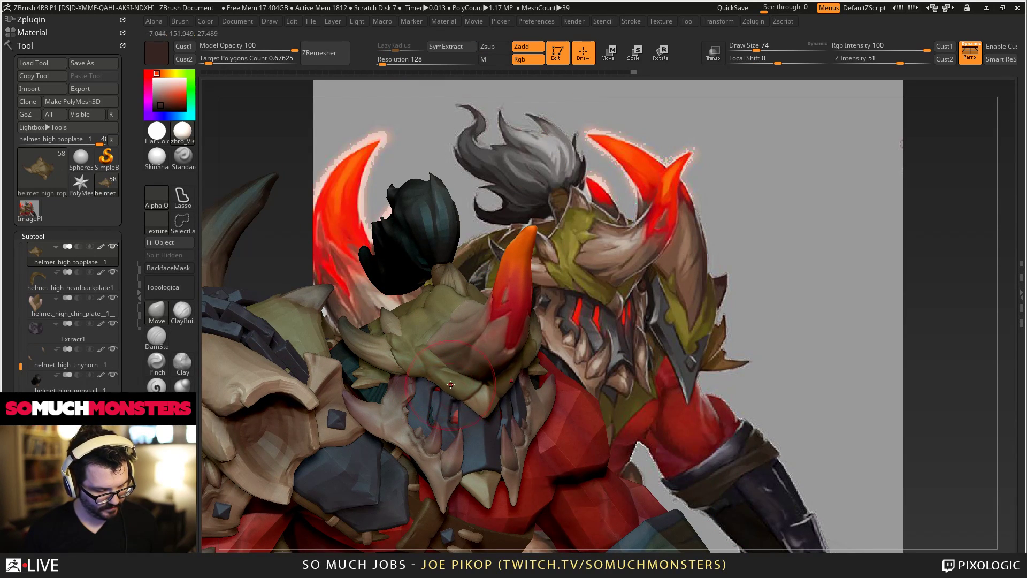
{"action": "left_click", "coordinate": [448, 374], "text": "alt"}
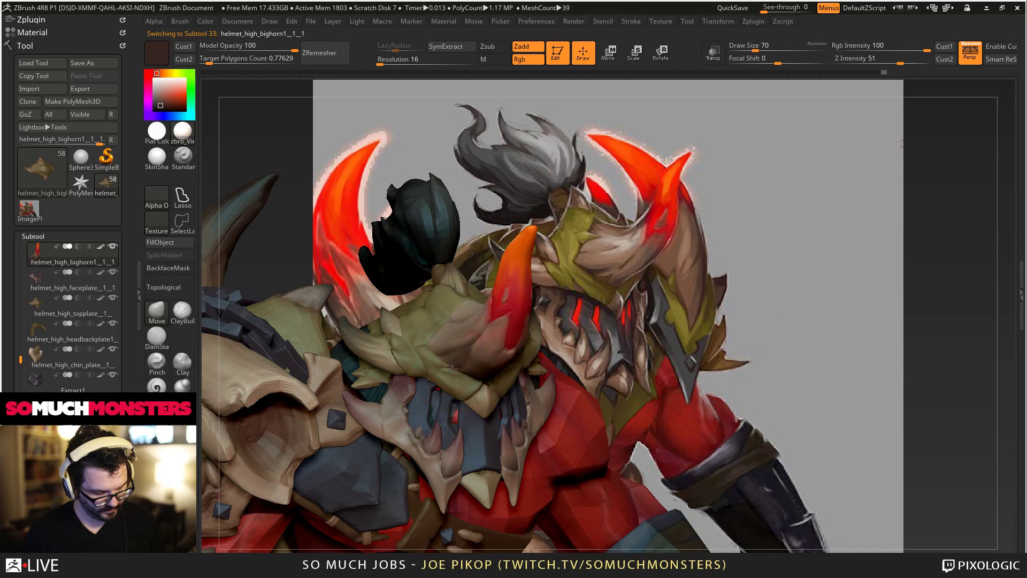
{"action": "left_click", "coordinate": [453, 370], "text": "alt"}
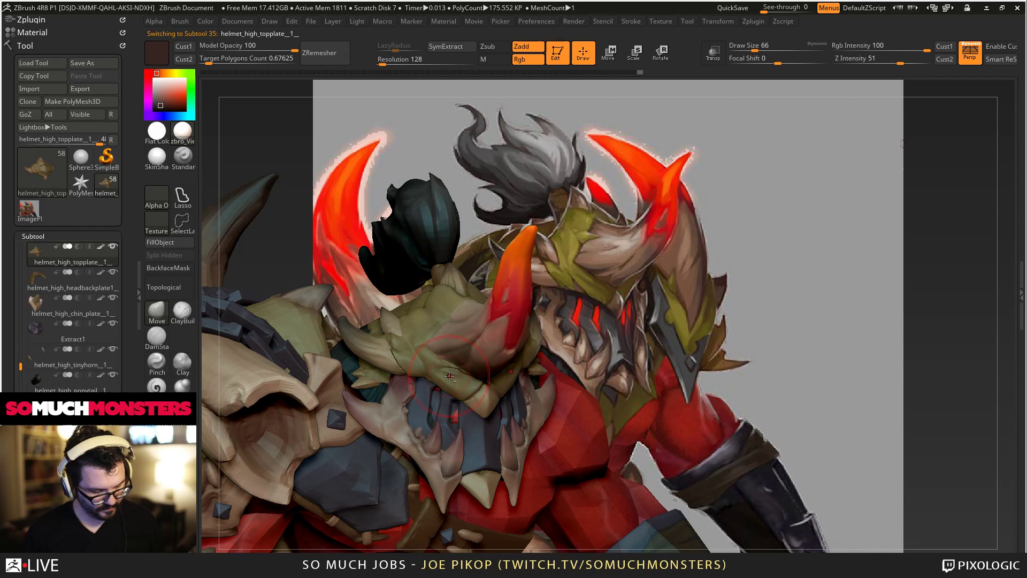
{"action": "right_click_drag", "start_coordinate": [448, 367], "coordinate": [480, 379]}
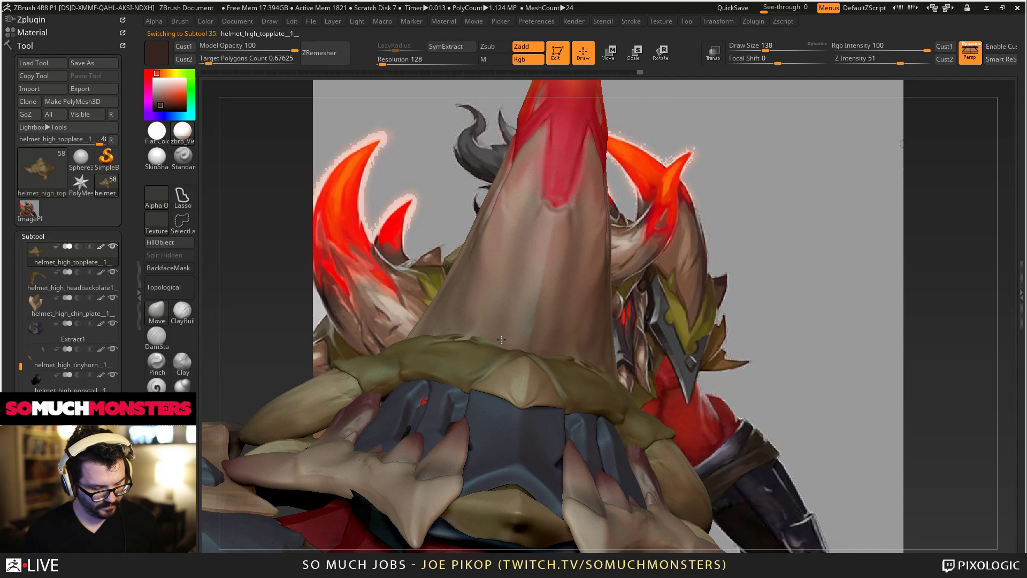
Build up the top plate's front rim below the big horn with ClayBuildup at draw size 30 and smooth the strokes.
{"action": "right_click_drag", "start_coordinate": [501, 339], "coordinate": [569, 334]}
{"action": "left_click", "coordinate": [181, 313]}
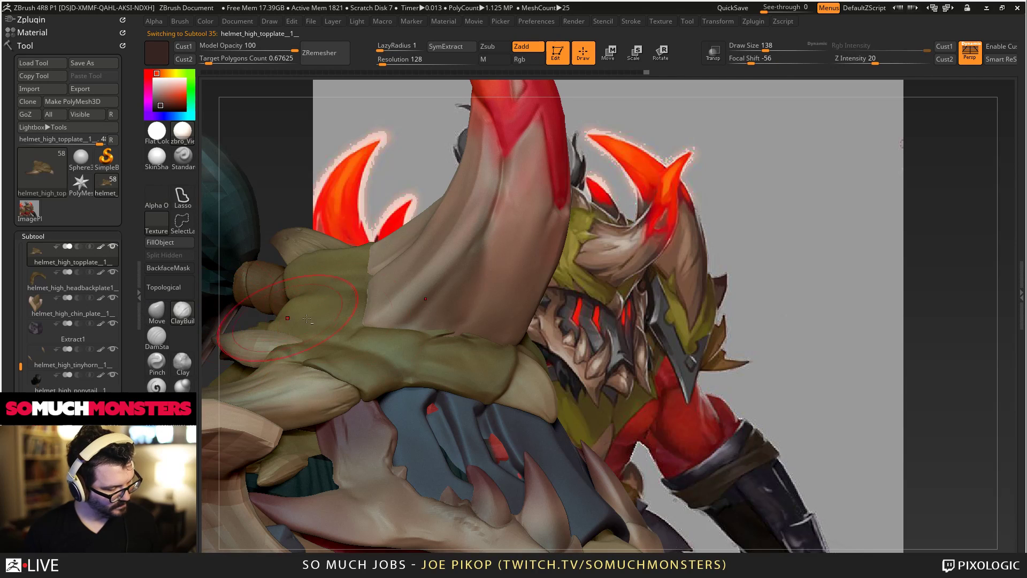
{"action": "key", "text": "bracketleft"}
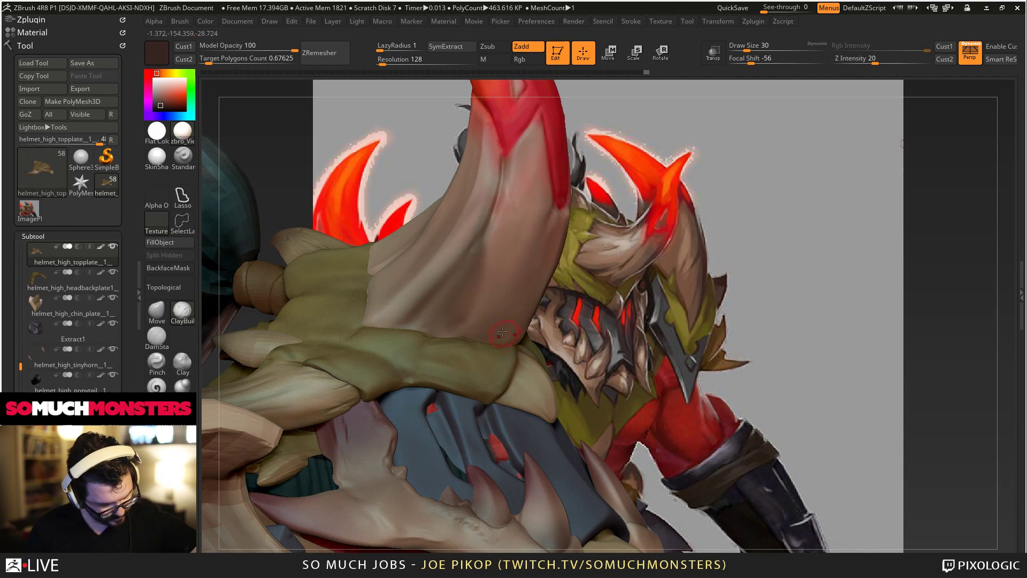
{"action": "right_click_drag", "start_coordinate": [474, 336], "coordinate": [407, 345]}
{"action": "left_click_drag", "start_coordinate": [487, 353], "coordinate": [430, 336], "text": "shift"}
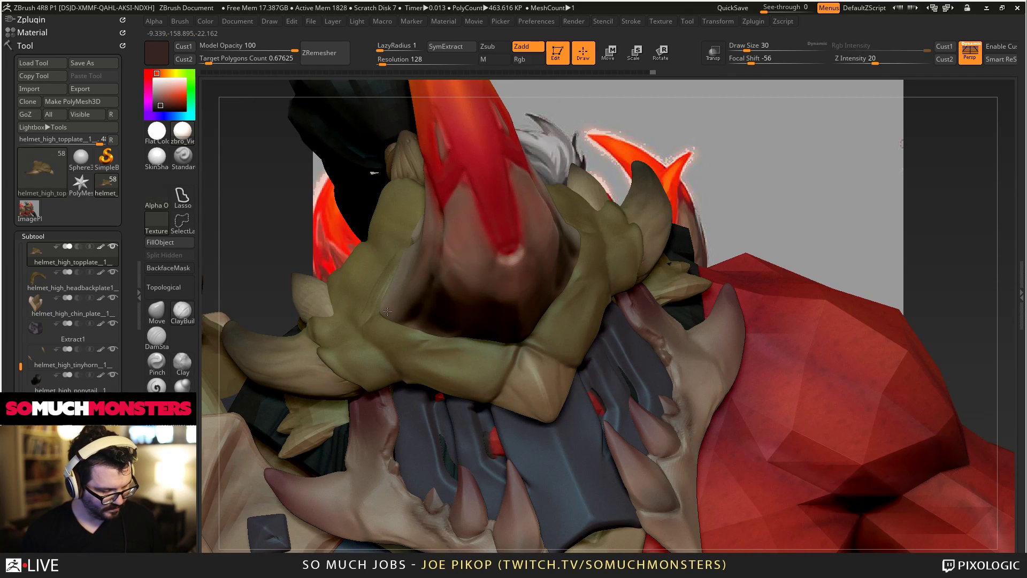
Refine the top plate's edge around the big horn's base with ClayBuildup at draw size 34, undoing an unwanted stroke.
{"action": "mouse_move", "coordinate": [375, 335]}
{"action": "right_mouse_down"}
{"action": "mouse_move", "coordinate": [423, 323]}
{"action": "mouse_move", "coordinate": [322, 310]}
{"action": "mouse_move", "coordinate": [325, 298]}
{"action": "right_mouse_up"}
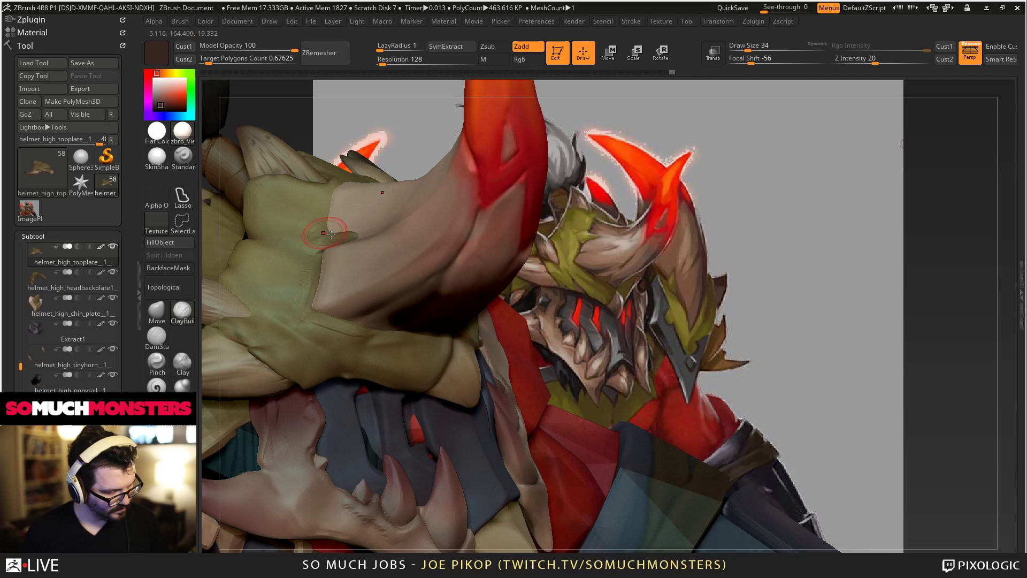
{"action": "mouse_move", "coordinate": [327, 227]}
{"action": "left_mouse_down"}
{"action": "mouse_move", "coordinate": [346, 210]}
{"action": "mouse_move", "coordinate": [351, 235]}
{"action": "mouse_move", "coordinate": [338, 227]}
{"action": "mouse_move", "coordinate": [348, 243]}
{"action": "mouse_move", "coordinate": [335, 240]}
{"action": "left_mouse_up"}
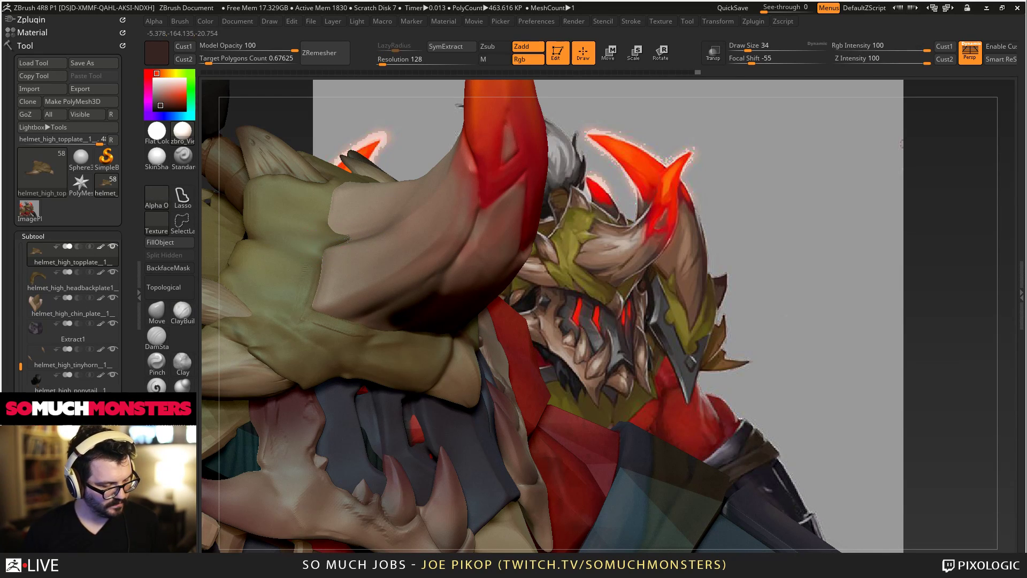
{"action": "right_click_drag", "start_coordinate": [342, 332], "coordinate": [349, 303]}
{"action": "key", "text": "ctrl+z"}
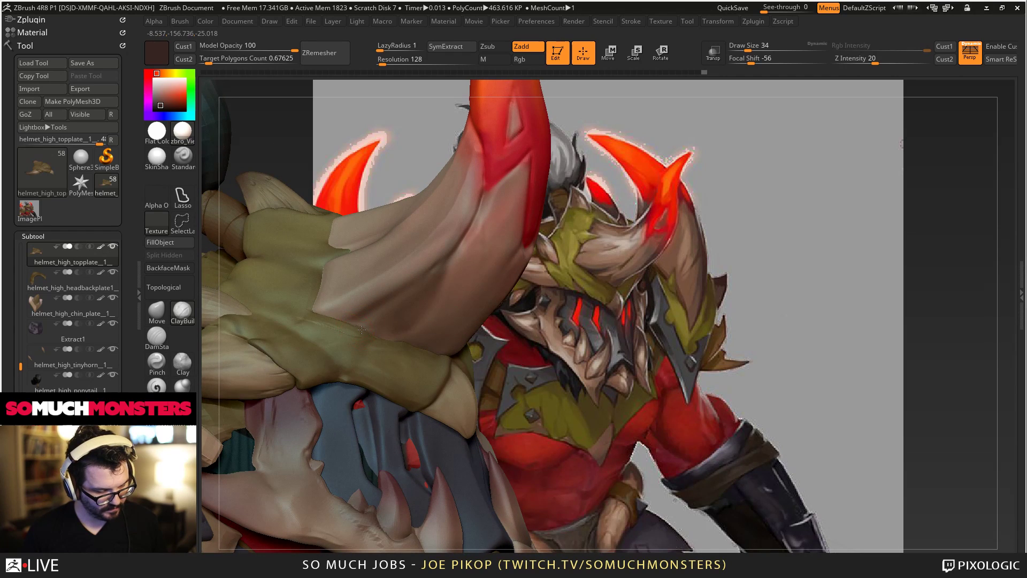
{"action": "key", "text": "ctrl"}
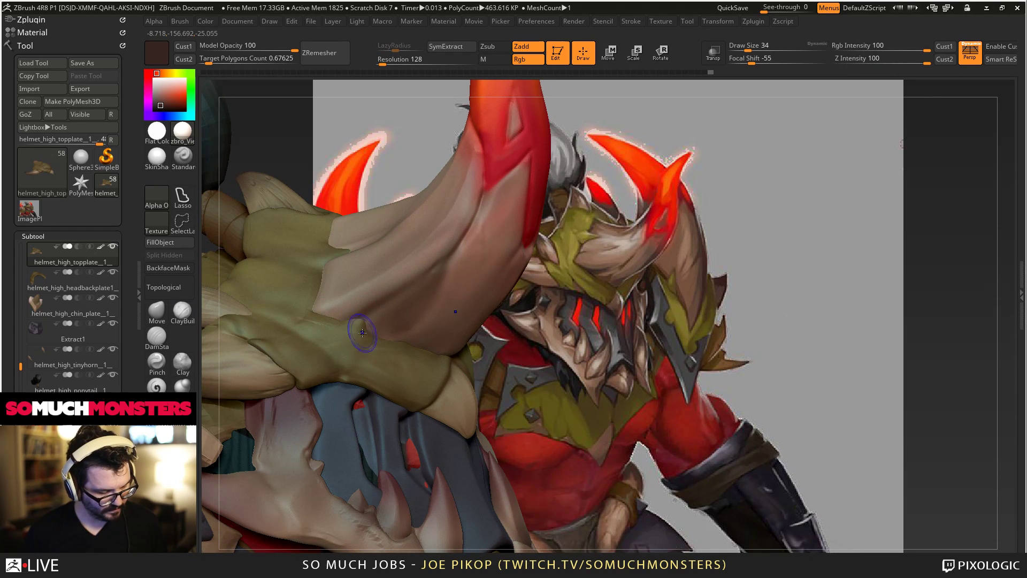
{"action": "key", "text": "ctrl"}
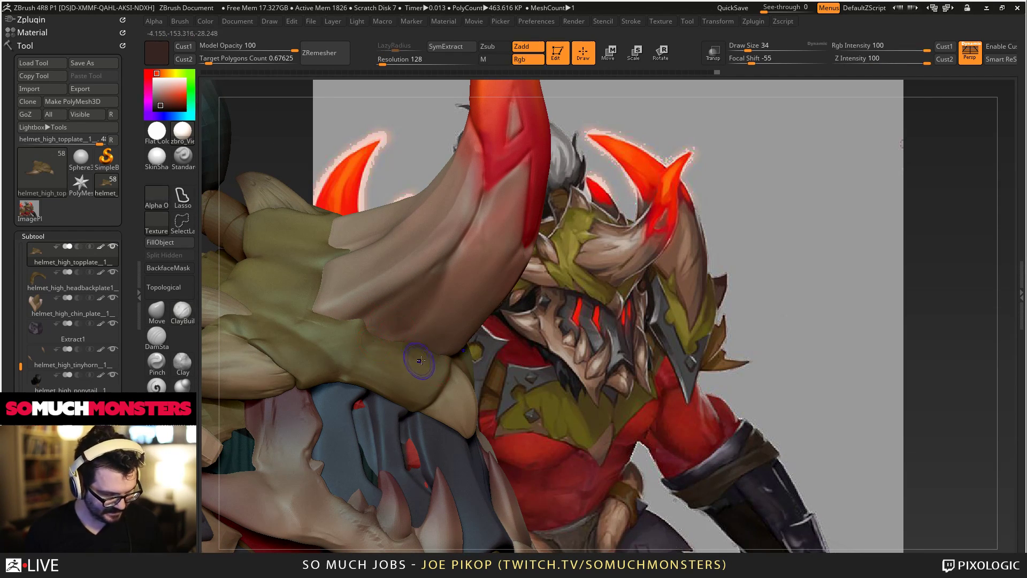
{"action": "right_click_drag", "start_coordinate": [407, 346], "coordinate": [395, 356]}
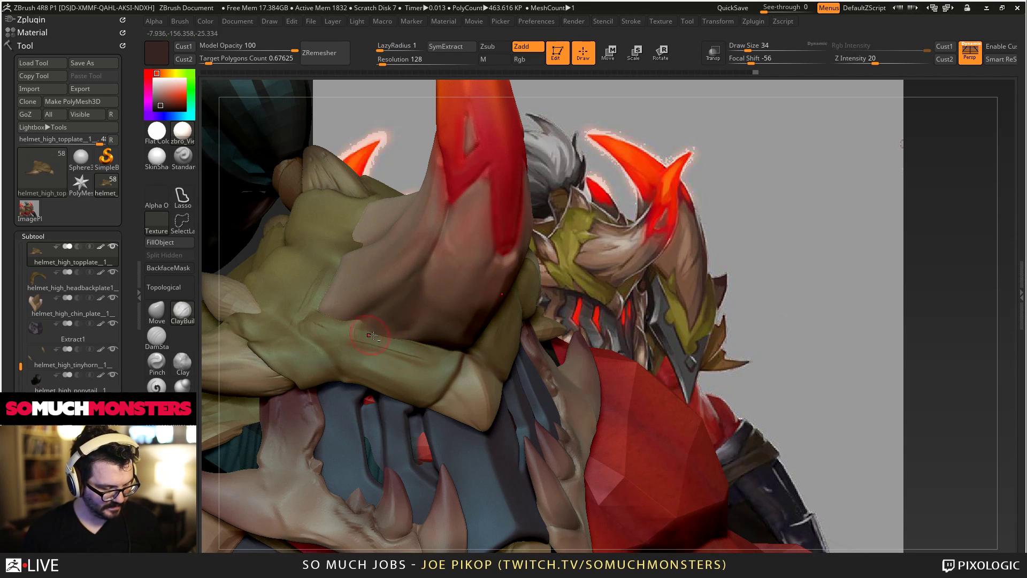
Select the Extract1 visor subtool, sample bright red from the concept image, and isolate the visor from the other subtools.
{"action": "left_click", "coordinate": [392, 331], "text": "alt"}
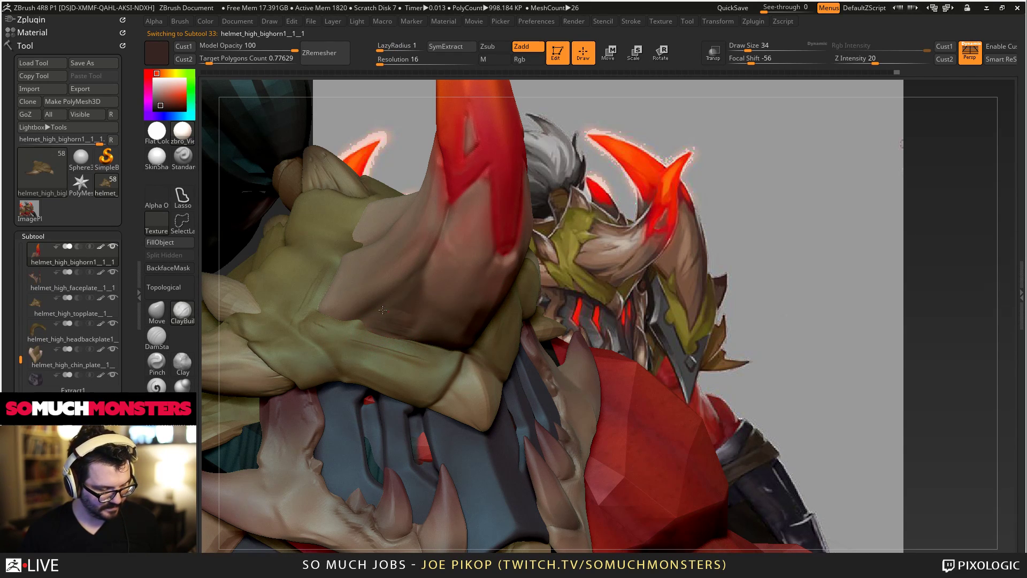
{"action": "right_click_drag", "start_coordinate": [399, 305], "coordinate": [414, 280], "text": "ctrl"}
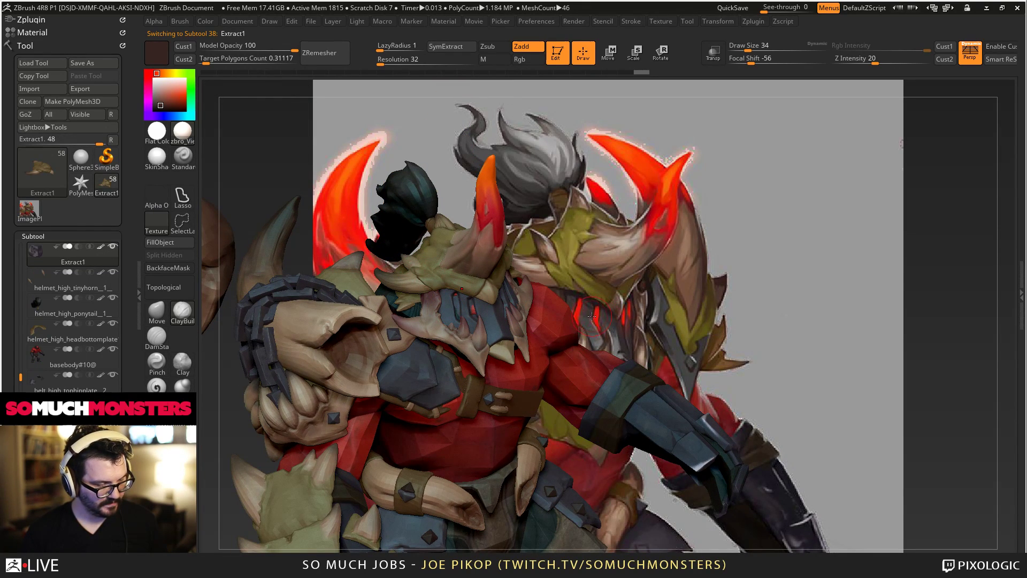
{"action": "key", "text": "c"}
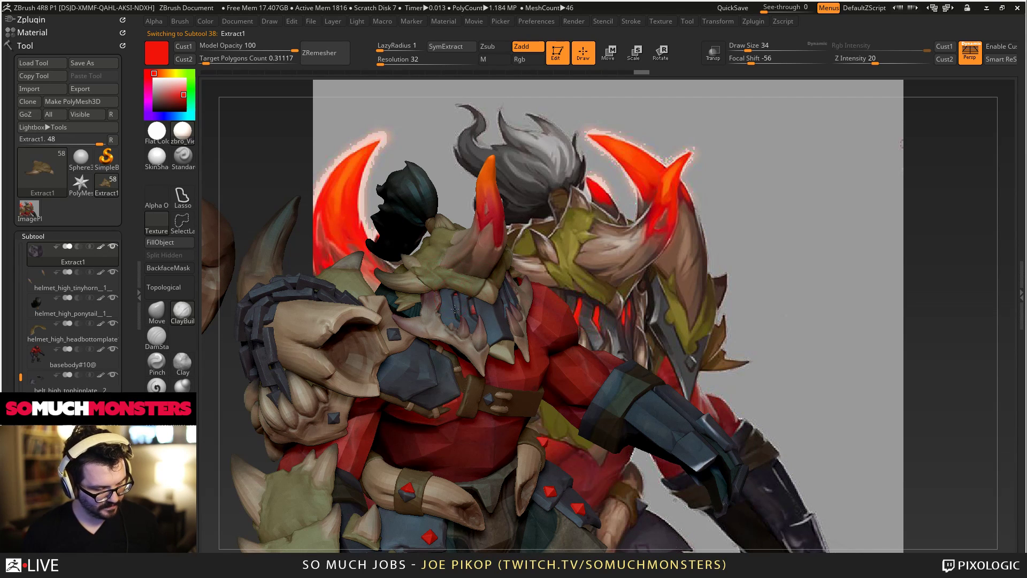
{"action": "right_click_drag", "start_coordinate": [455, 309], "coordinate": [456, 339], "text": "ctrl"}
{"action": "key", "text": "f"}
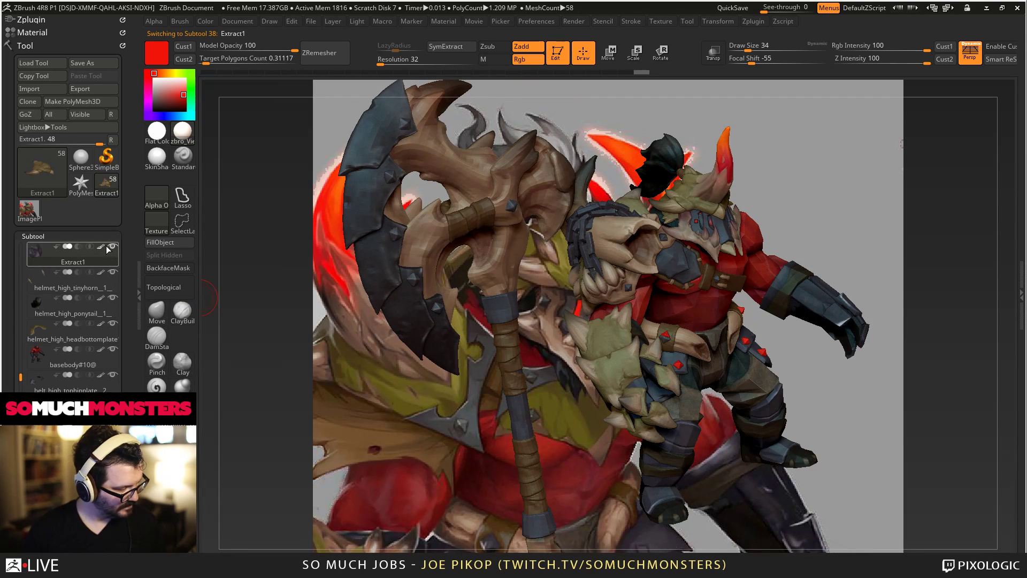
{"action": "left_click", "coordinate": [111, 246], "text": "shift"}
{"action": "left_click", "coordinate": [112, 246], "text": "shift"}
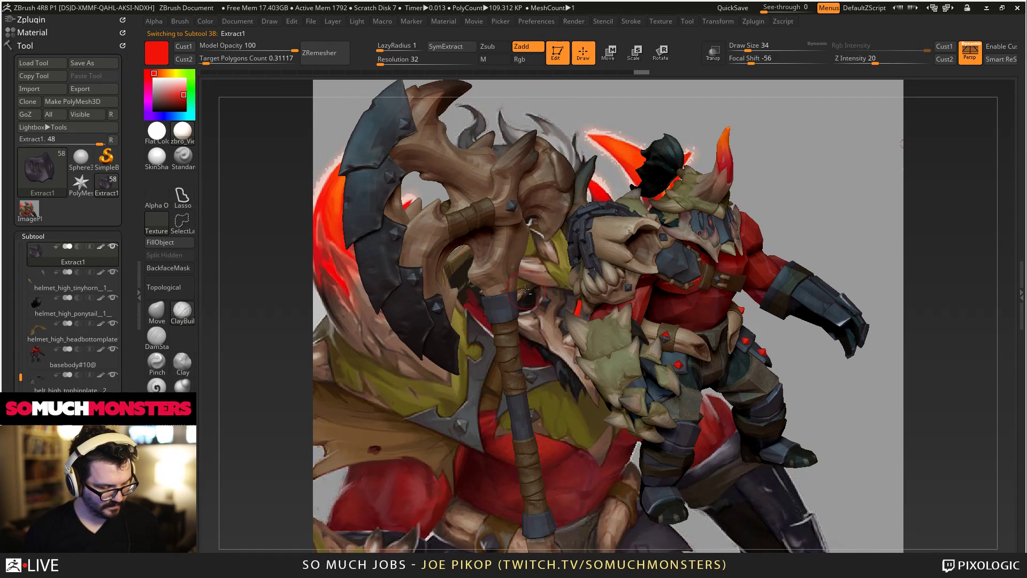
{"action": "left_click", "coordinate": [112, 247], "text": "shift"}
Paint the visor's recessed slits bright red with the Paint brush at draw size 9 and Rgb intensity 100.
{"action": "right_click_drag", "start_coordinate": [776, 345], "coordinate": [619, 466], "text": "alt"}
{"action": "mouse_move", "coordinate": [542, 282]}
{"action": "right_mouse_down"}
{"action": "mouse_move", "coordinate": [495, 262]}
{"action": "mouse_move", "coordinate": [538, 247]}
{"action": "mouse_move", "coordinate": [551, 282]}
{"action": "right_mouse_up"}
{"action": "key", "text": "bracketleft"}
{"action": "key", "text": "bracketleft"}
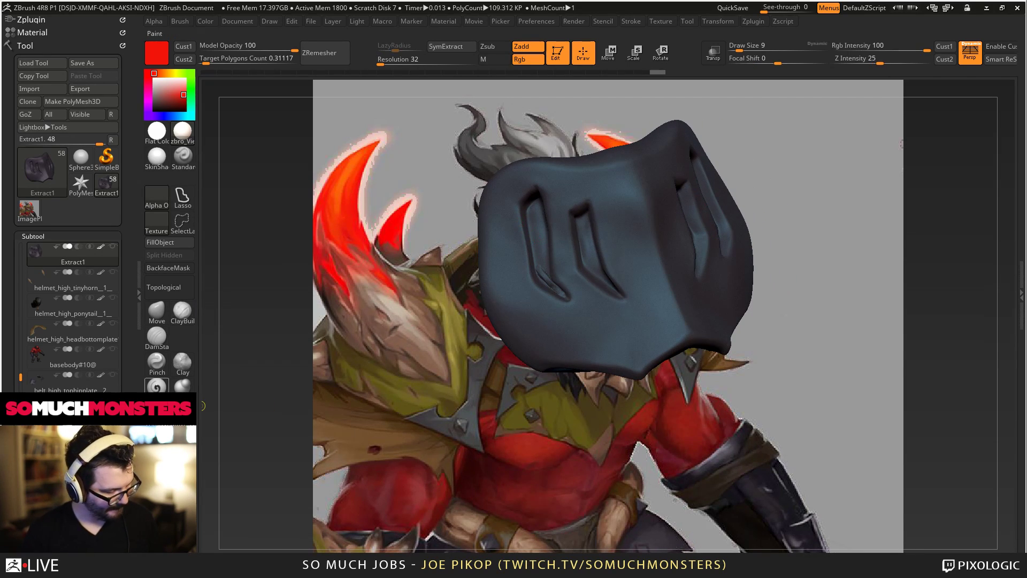
{"action": "left_click", "coordinate": [157, 385]}
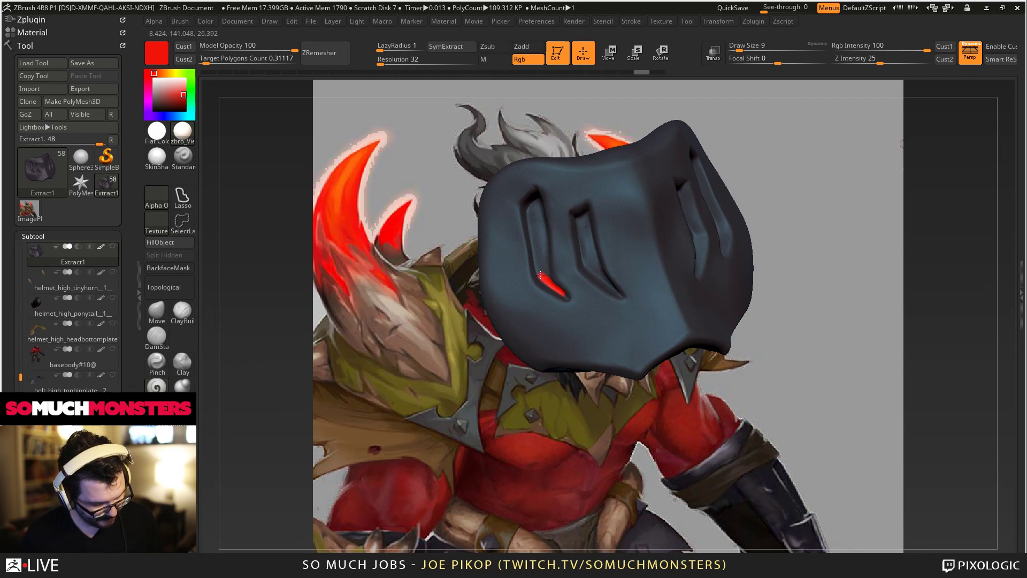
{"action": "mouse_move", "coordinate": [548, 269]}
{"action": "left_mouse_down"}
{"action": "mouse_move", "coordinate": [537, 204]}
{"action": "mouse_move", "coordinate": [535, 268]}
{"action": "mouse_move", "coordinate": [580, 218]}
{"action": "mouse_move", "coordinate": [592, 270]}
{"action": "left_mouse_up"}
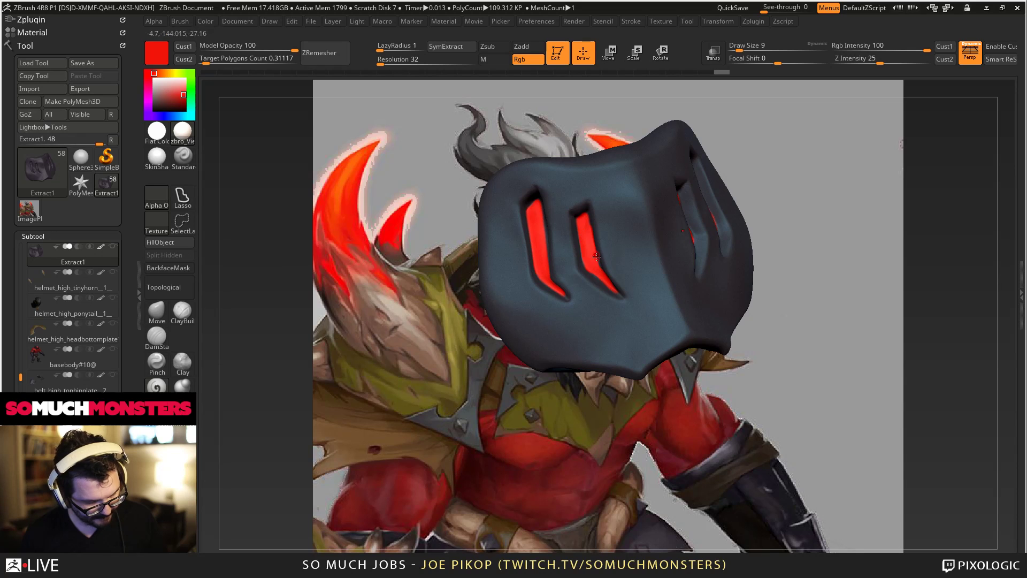
Extend the red paint cleanly to the edges, upper ends and lower bends of the visor slits.
{"action": "mouse_move", "coordinate": [588, 239]}
{"action": "right_mouse_down"}
{"action": "mouse_move", "coordinate": [568, 241]}
{"action": "mouse_move", "coordinate": [594, 337]}
{"action": "mouse_move", "coordinate": [633, 342]}
{"action": "right_mouse_up"}
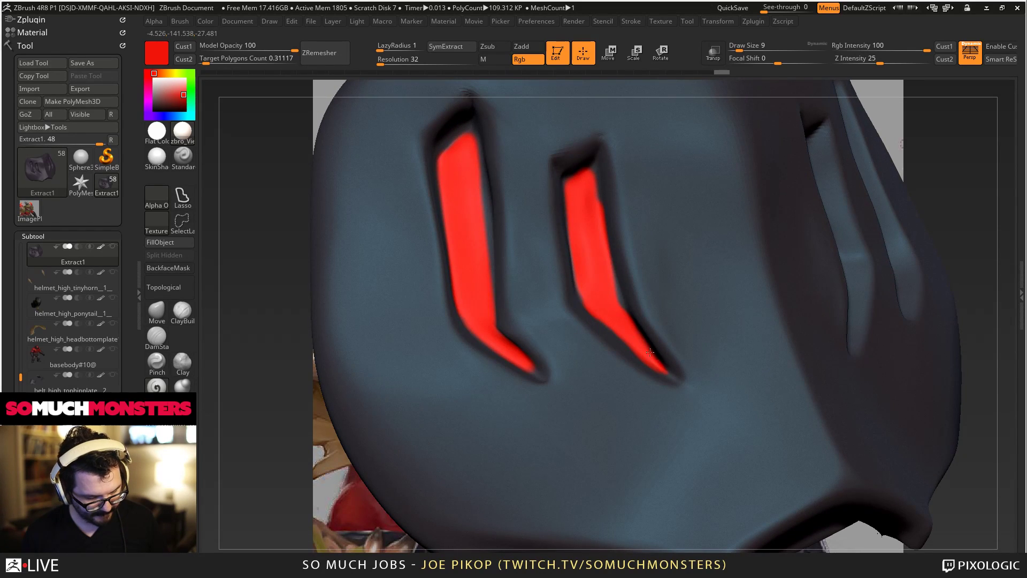
{"action": "left_click_drag", "start_coordinate": [650, 352], "coordinate": [621, 325]}
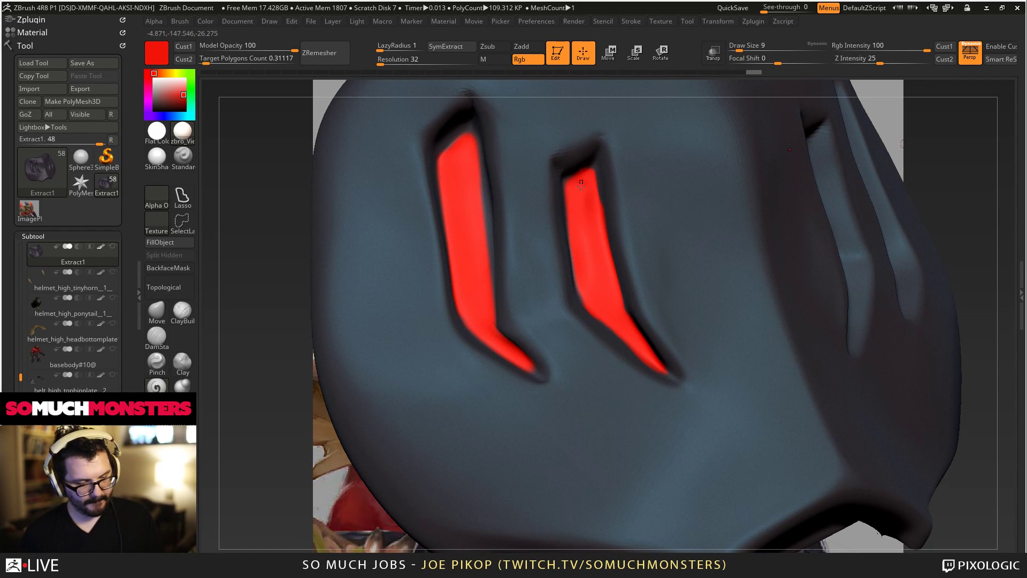
{"action": "mouse_move", "coordinate": [589, 163]}
{"action": "right_mouse_down"}
{"action": "mouse_move", "coordinate": [608, 163]}
{"action": "mouse_move", "coordinate": [598, 163]}
{"action": "right_mouse_up"}
{"action": "left_click_drag", "start_coordinate": [470, 136], "coordinate": [475, 130]}
{"action": "right_click_drag", "start_coordinate": [484, 100], "coordinate": [511, 284]}
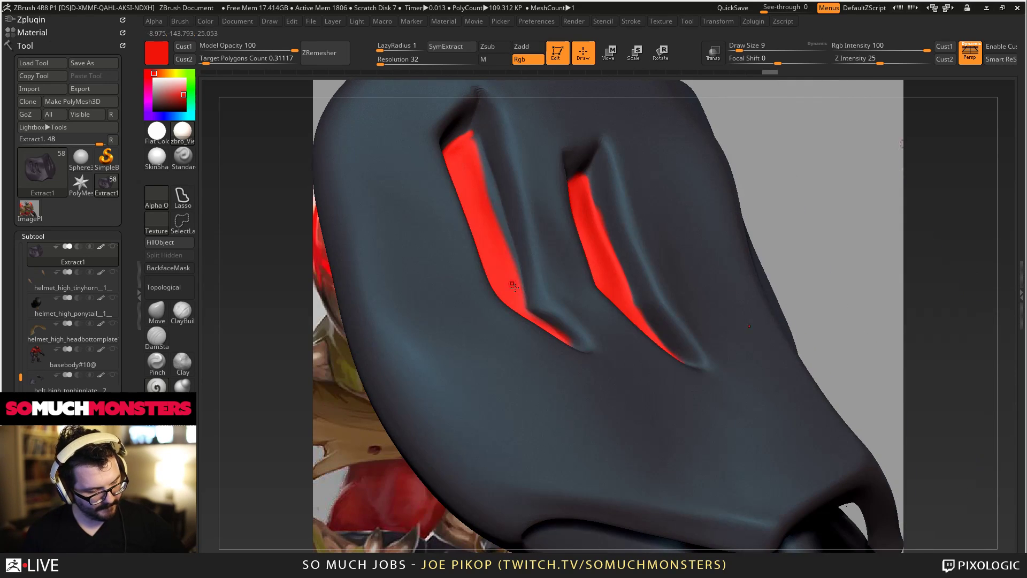
{"action": "mouse_move", "coordinate": [511, 260]}
{"action": "left_mouse_down"}
{"action": "mouse_move", "coordinate": [481, 155]}
{"action": "mouse_move", "coordinate": [522, 304]}
{"action": "left_mouse_up"}
{"action": "right_click_drag", "start_coordinate": [522, 304], "coordinate": [554, 346]}
Show all the character's subtools again and frame the helmet to check the red visor slits.
{"action": "key", "text": "f"}
{"action": "right_click_drag", "start_coordinate": [272, 175], "coordinate": [468, 374]}
{"action": "left_click", "coordinate": [112, 247]}
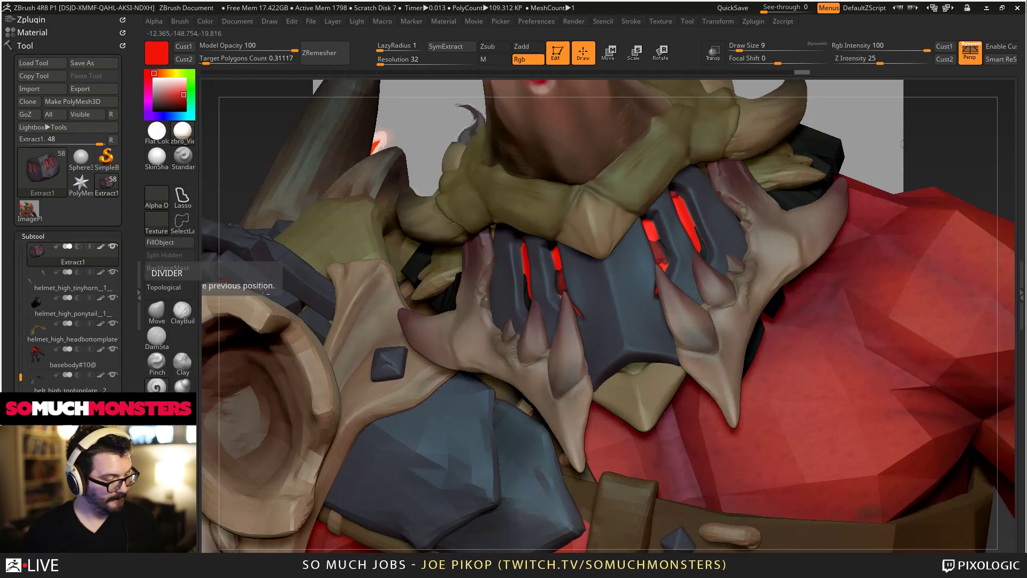
{"action": "right_click_drag", "start_coordinate": [406, 300], "coordinate": [502, 274], "text": "ctrl"}
Delete the two shoulder chain subtools, shoulder_high_chain__11__11b_3_chains_and_horns__ and shoulder_high_chain2__11__2.
{"action": "left_click", "coordinate": [422, 304], "text": "alt"}
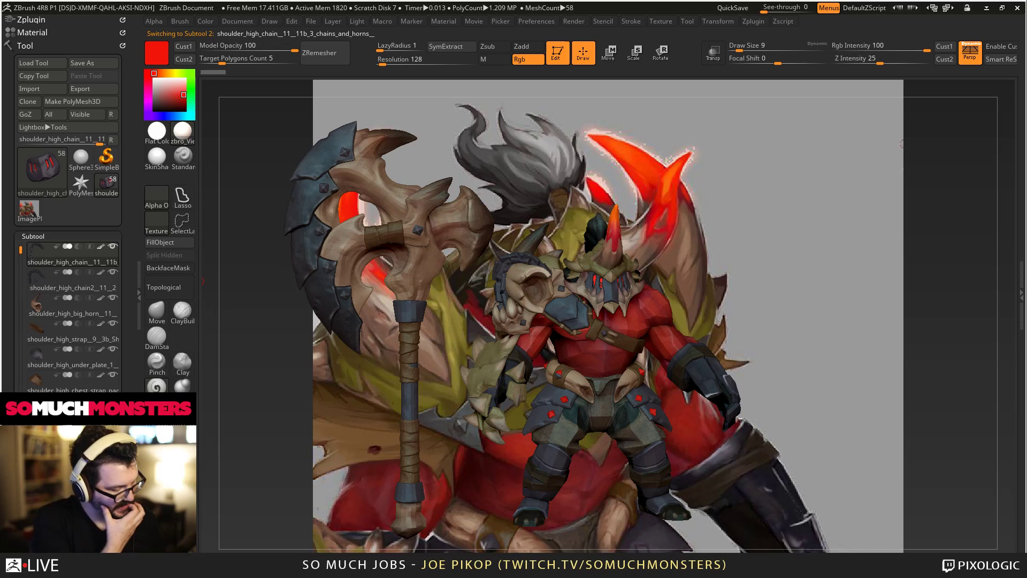
{"action": "scroll", "coordinate": [67, 203], "scroll_direction": "down", "scroll_amount": 2}
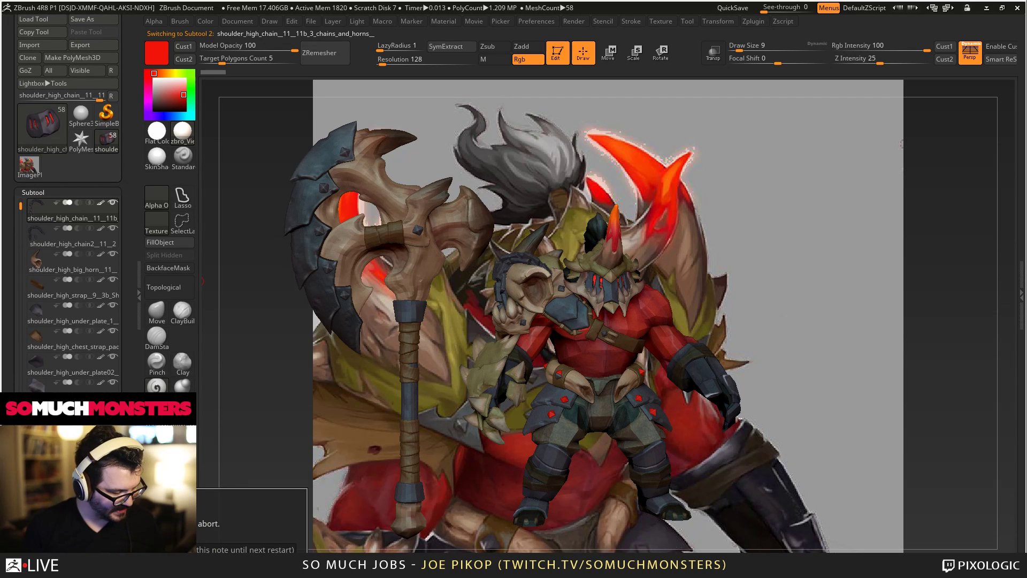
{"action": "key", "text": "Return"}
{"action": "key", "text": "f"}
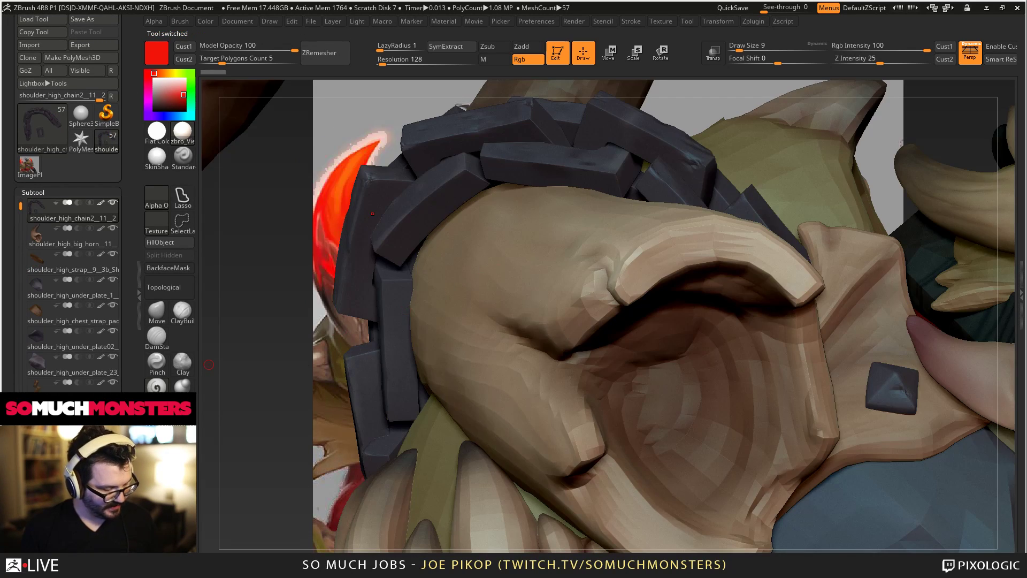
{"action": "left_click", "coordinate": [68, 390]}
{"action": "key", "text": "Return"}
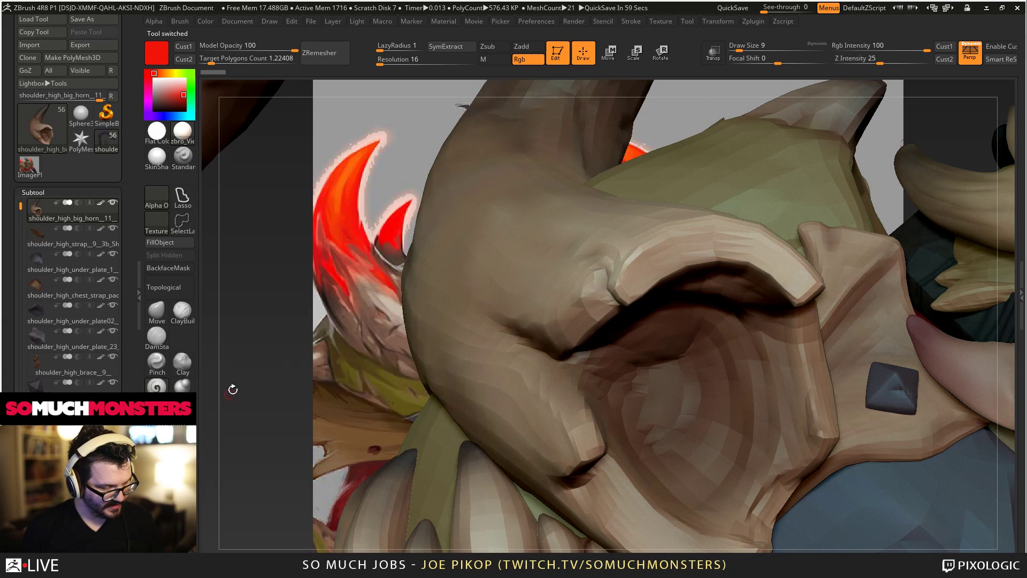
Delete the shoulder_high_jaw_Front1__12__1 subtool from the shoulder armor.
{"action": "key", "text": "f"}
{"action": "right_click_drag", "start_coordinate": [484, 328], "coordinate": [462, 261], "text": "alt"}
{"action": "left_click", "coordinate": [439, 338], "text": "alt"}
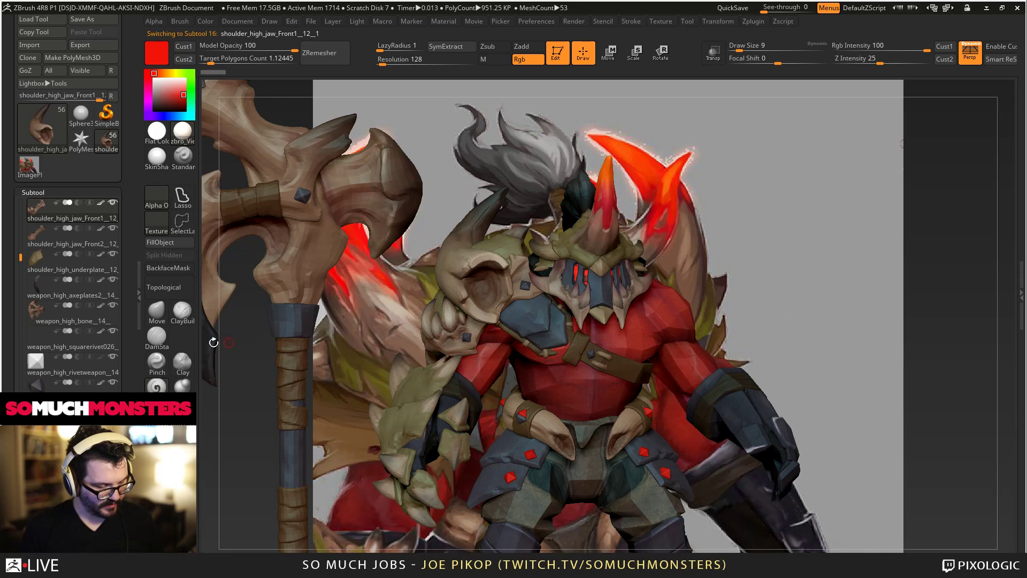
{"action": "right_click_drag", "start_coordinate": [206, 343], "coordinate": [332, 510], "text": "alt"}
{"action": "right_click_drag", "start_coordinate": [303, 338], "coordinate": [369, 455]}
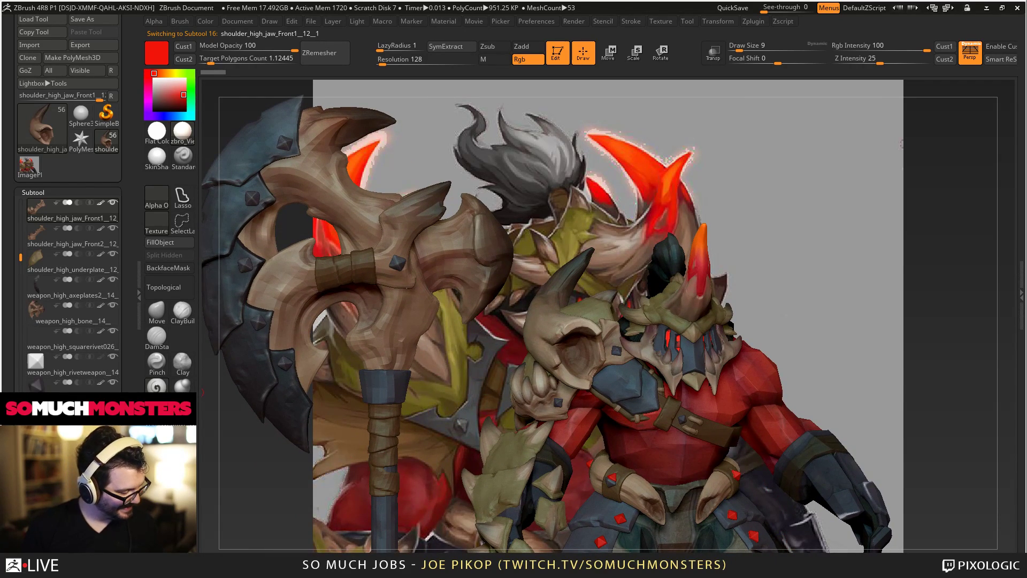
{"action": "key", "text": "Return"}
Delete the shoulder_high_brace__9__ buckle and the shoulder_high_strap__9__3b strap crossing the chest.
{"action": "right_click_drag", "start_coordinate": [241, 474], "coordinate": [526, 357], "text": "ctrl"}
{"action": "left_click", "coordinate": [561, 382], "text": "alt"}
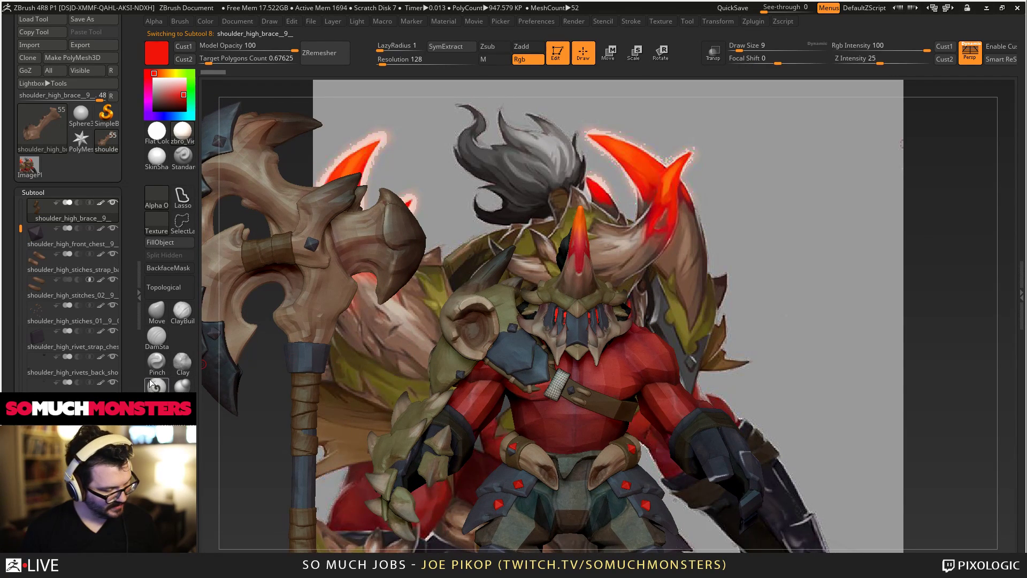
{"action": "mouse_move", "coordinate": [10, 238]}
{"action": "left_mouse_down"}
{"action": "mouse_move", "coordinate": [10, 289]}
{"action": "mouse_move", "coordinate": [14, 226]}
{"action": "left_mouse_up"}
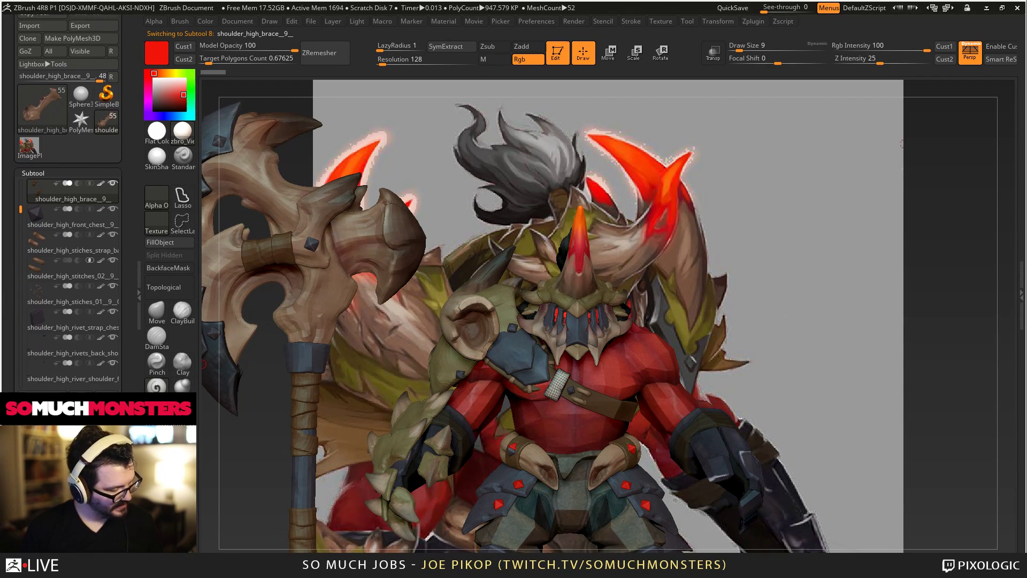
{"action": "left_click", "coordinate": [551, 378], "text": "alt"}
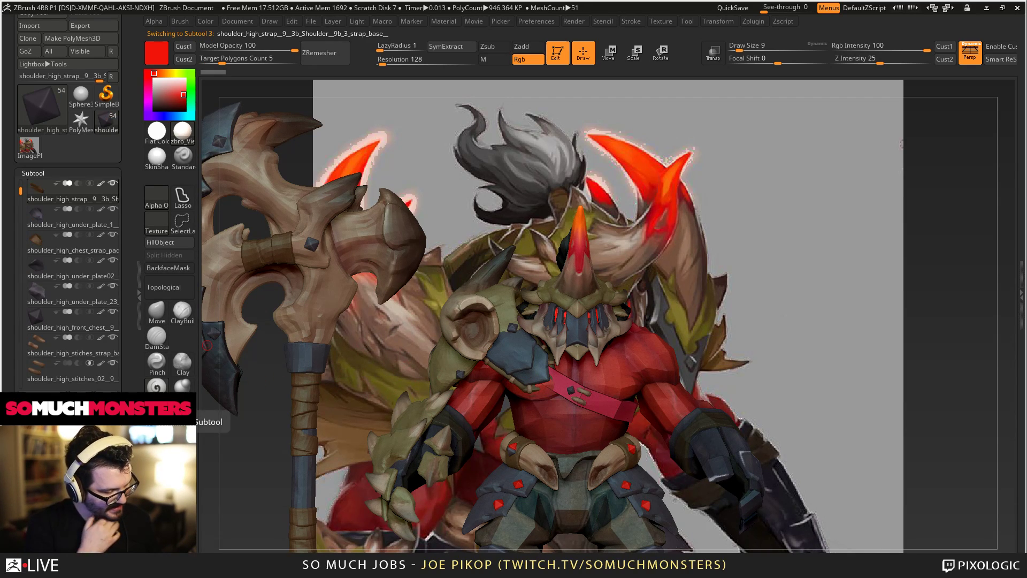
{"action": "left_click", "coordinate": [217, 475]}
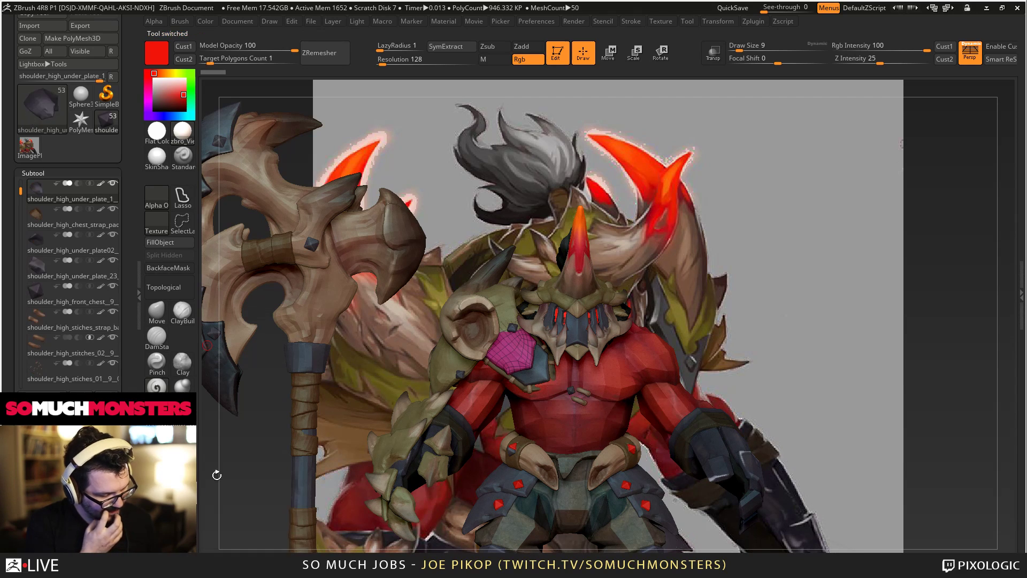
Delete the leftover shoulder_high_front_chest__9__ piece and the strap stitches subtool from the middle of the chest.
{"action": "left_click", "coordinate": [571, 390], "text": "alt"}
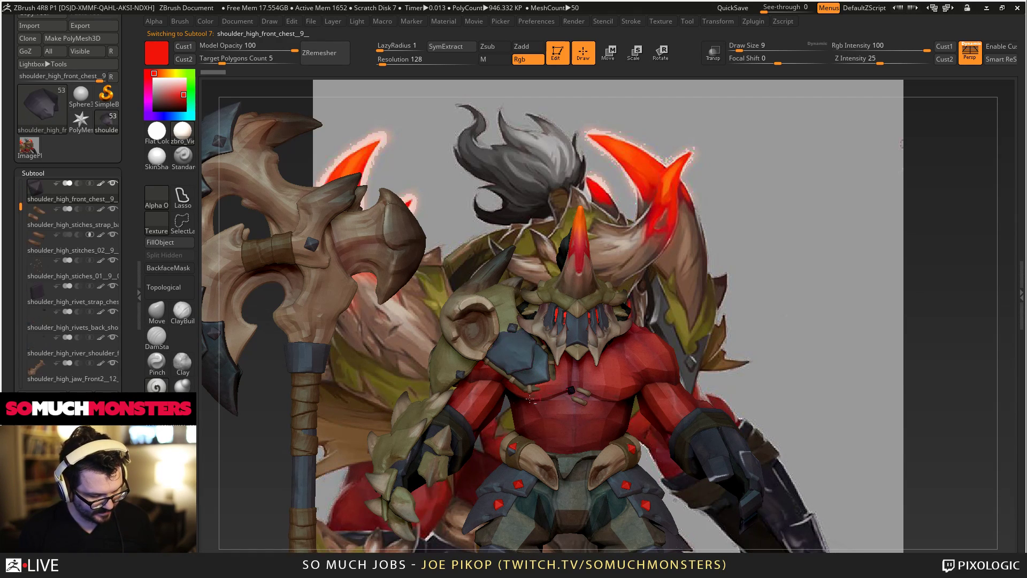
{"action": "left_click", "coordinate": [217, 475]}
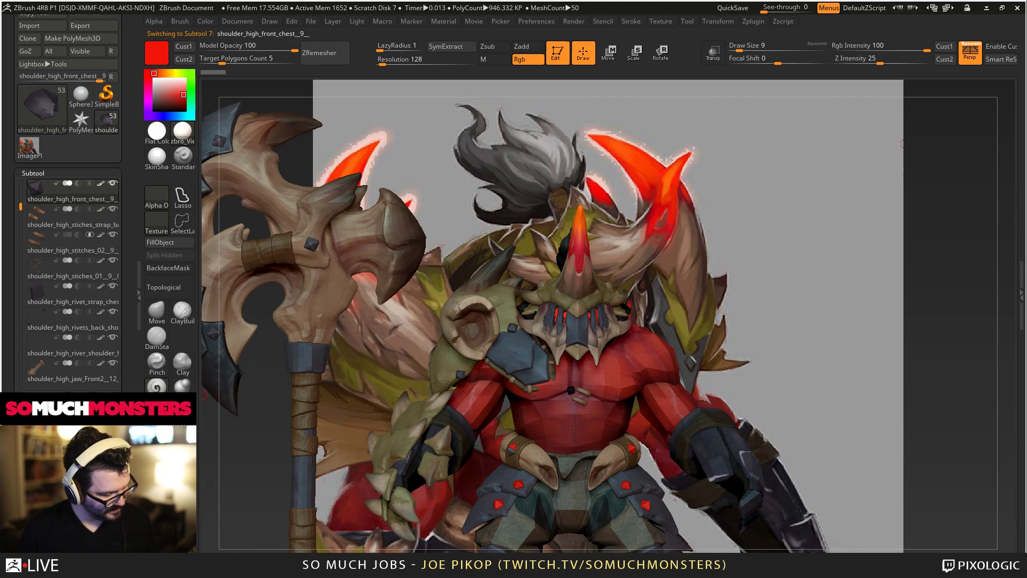
{"action": "left_click", "coordinate": [582, 392], "text": "alt"}
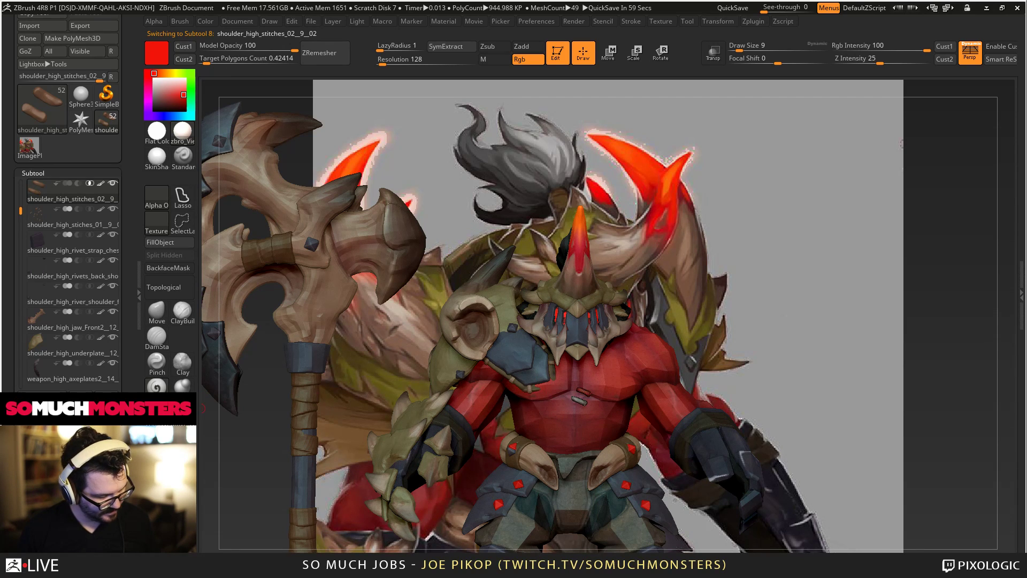
{"action": "left_click", "coordinate": [100, 474]}
Select the shoulder under-plate02 subtool on the upper back and check the whole character without the chest strap.
{"action": "mouse_move", "coordinate": [566, 304]}
{"action": "right_mouse_down"}
{"action": "mouse_move", "coordinate": [385, 292]}
{"action": "mouse_move", "coordinate": [612, 428]}
{"action": "mouse_move", "coordinate": [567, 397]}
{"action": "right_mouse_up"}
{"action": "left_click", "coordinate": [551, 246], "text": "alt"}
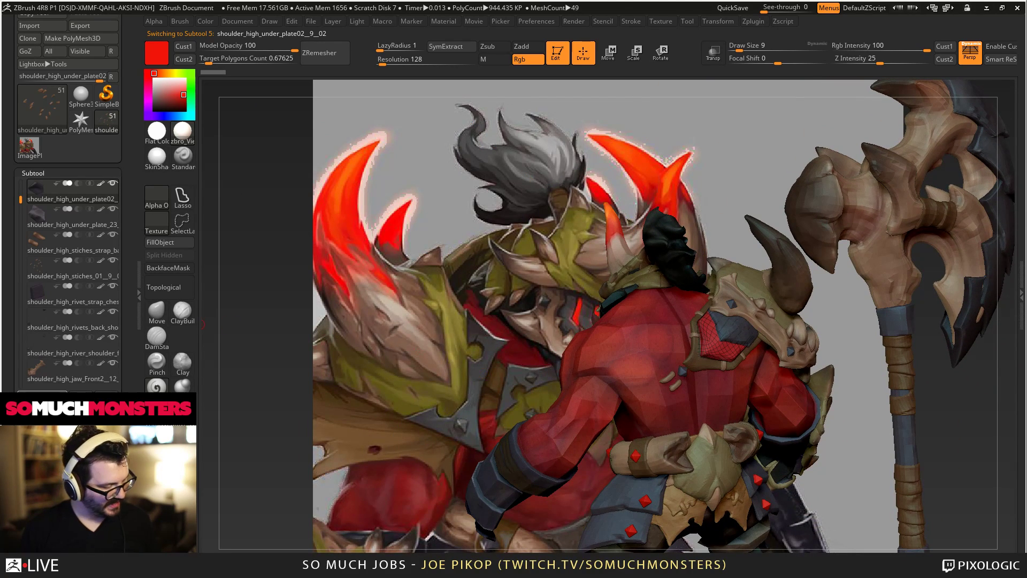
{"action": "right_click_drag", "start_coordinate": [451, 403], "coordinate": [465, 343], "text": "ctrl"}
{"action": "right_click_drag", "start_coordinate": [658, 370], "coordinate": [532, 387]}
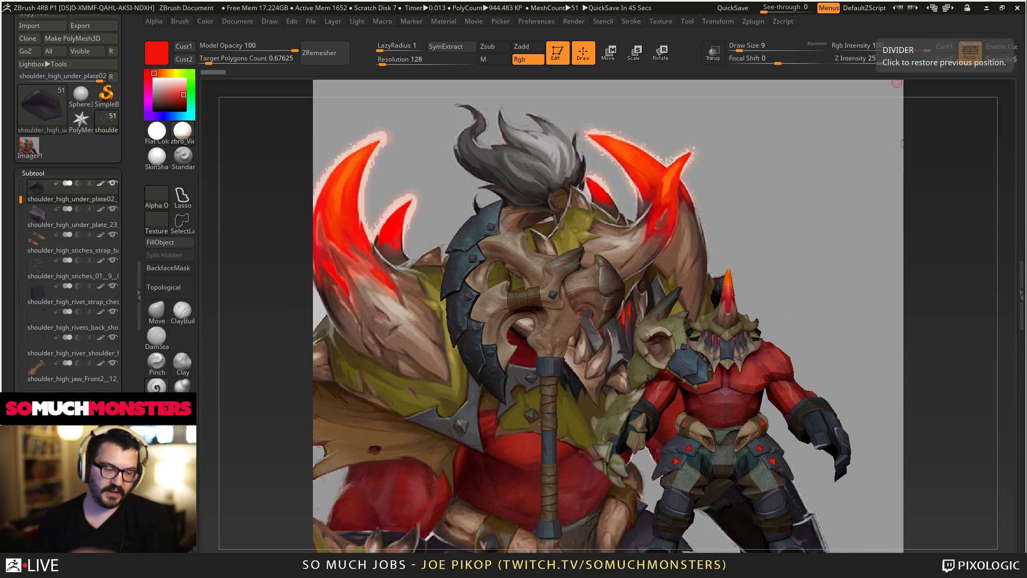
{"action": "mouse_move", "coordinate": [569, 378]}
{"action": "left_mouse_down"}
{"action": "mouse_move", "coordinate": [599, 384]}
{"action": "mouse_move", "coordinate": [572, 396]}
{"action": "left_mouse_up"}
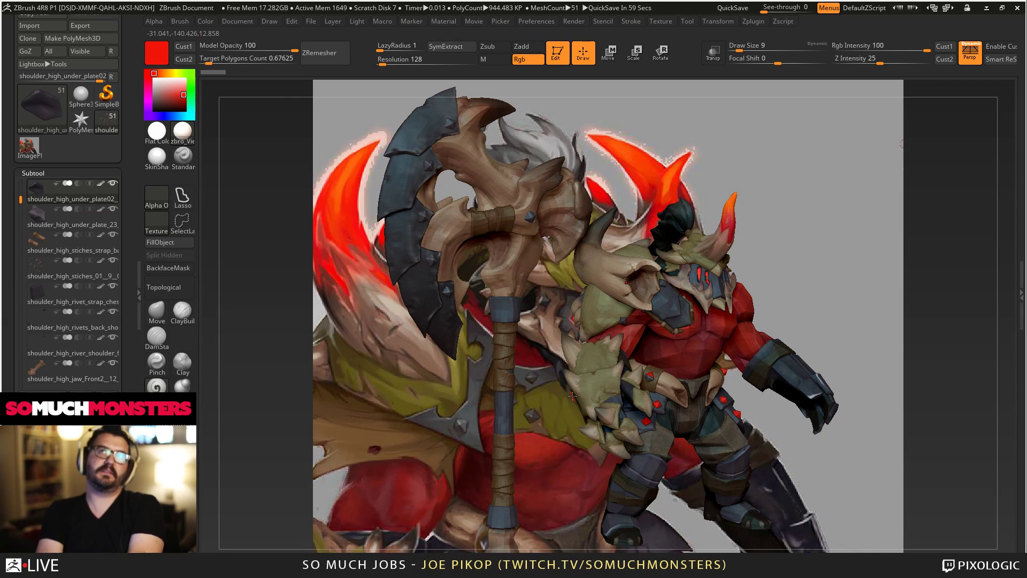